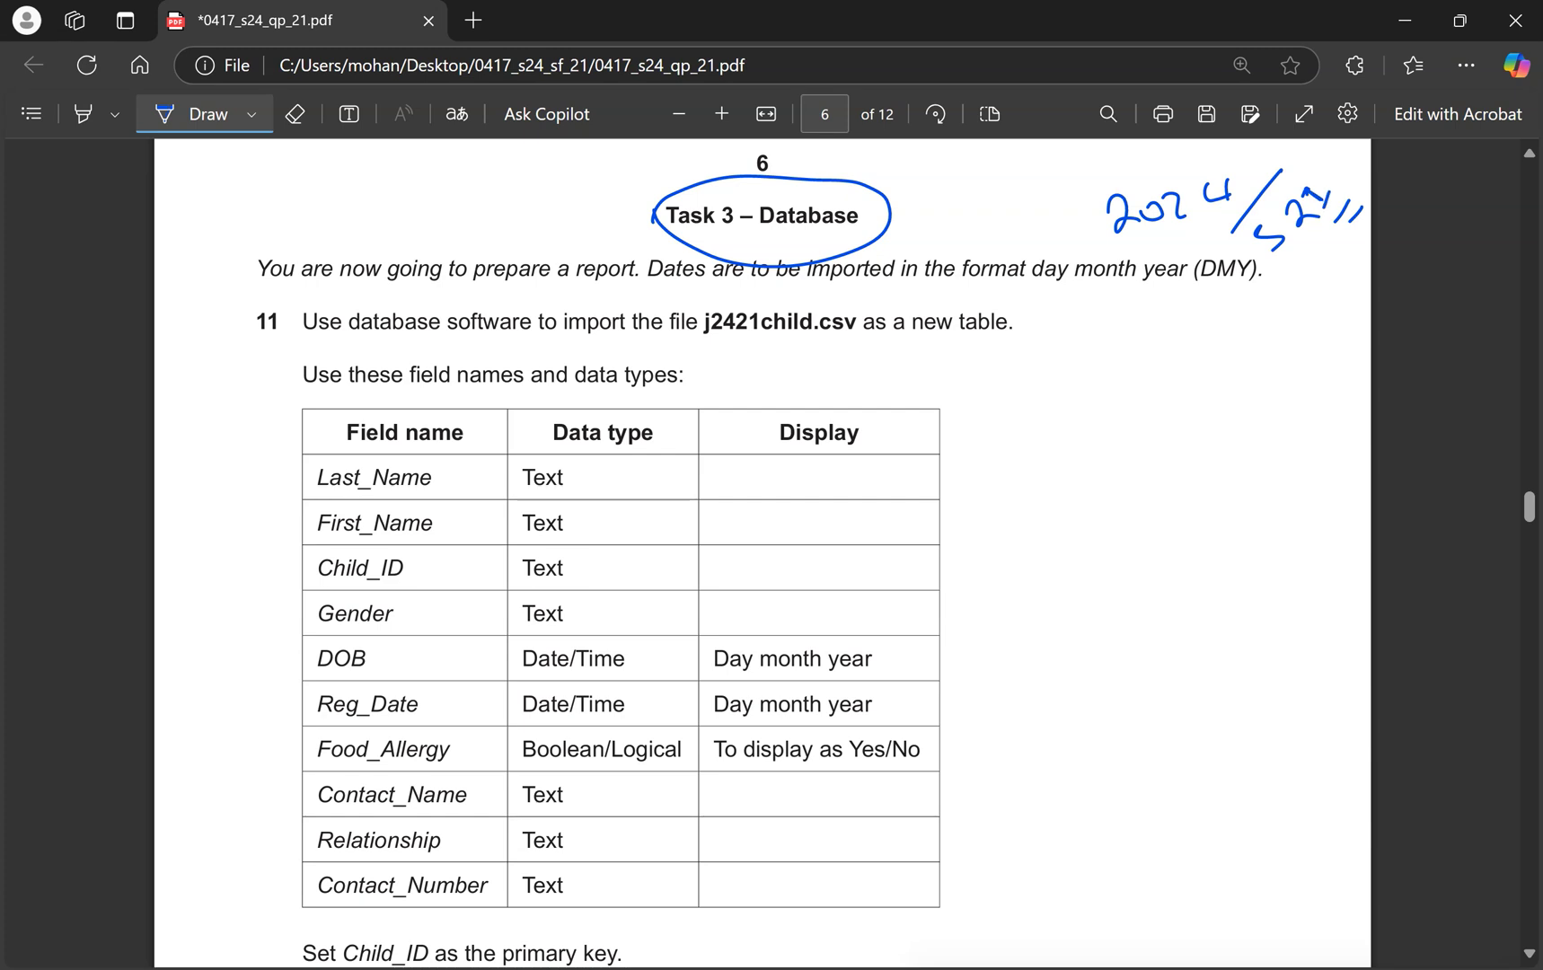
Create a new Access database named 2024s21, open it and enable its content.
key(ctrl+super+Right)
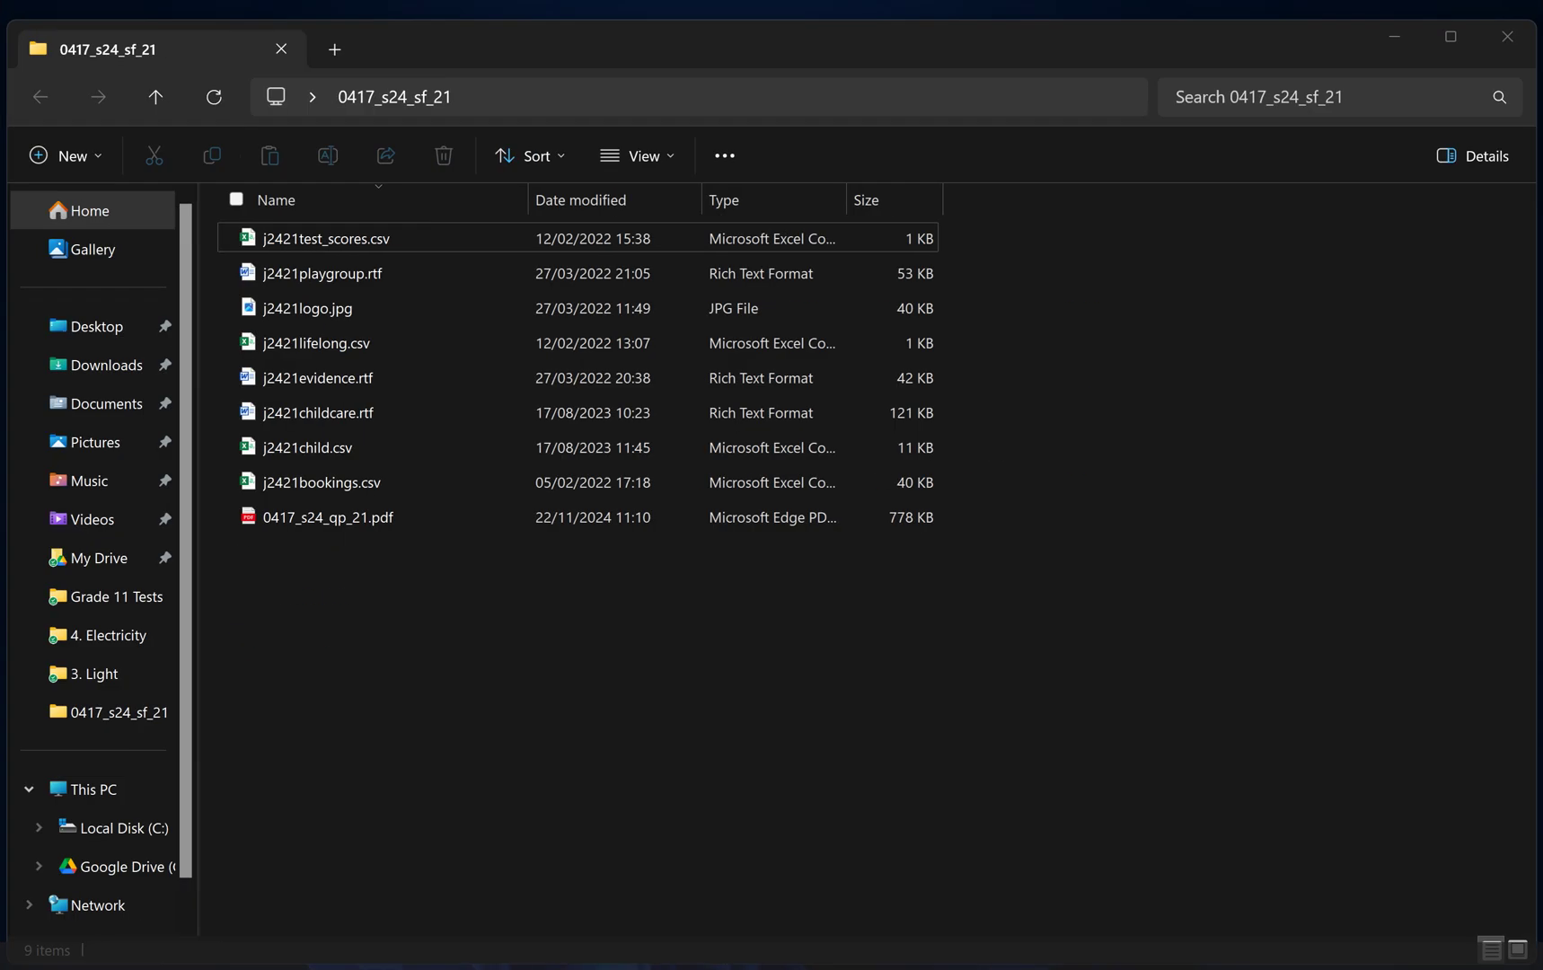
right_click(714, 708)
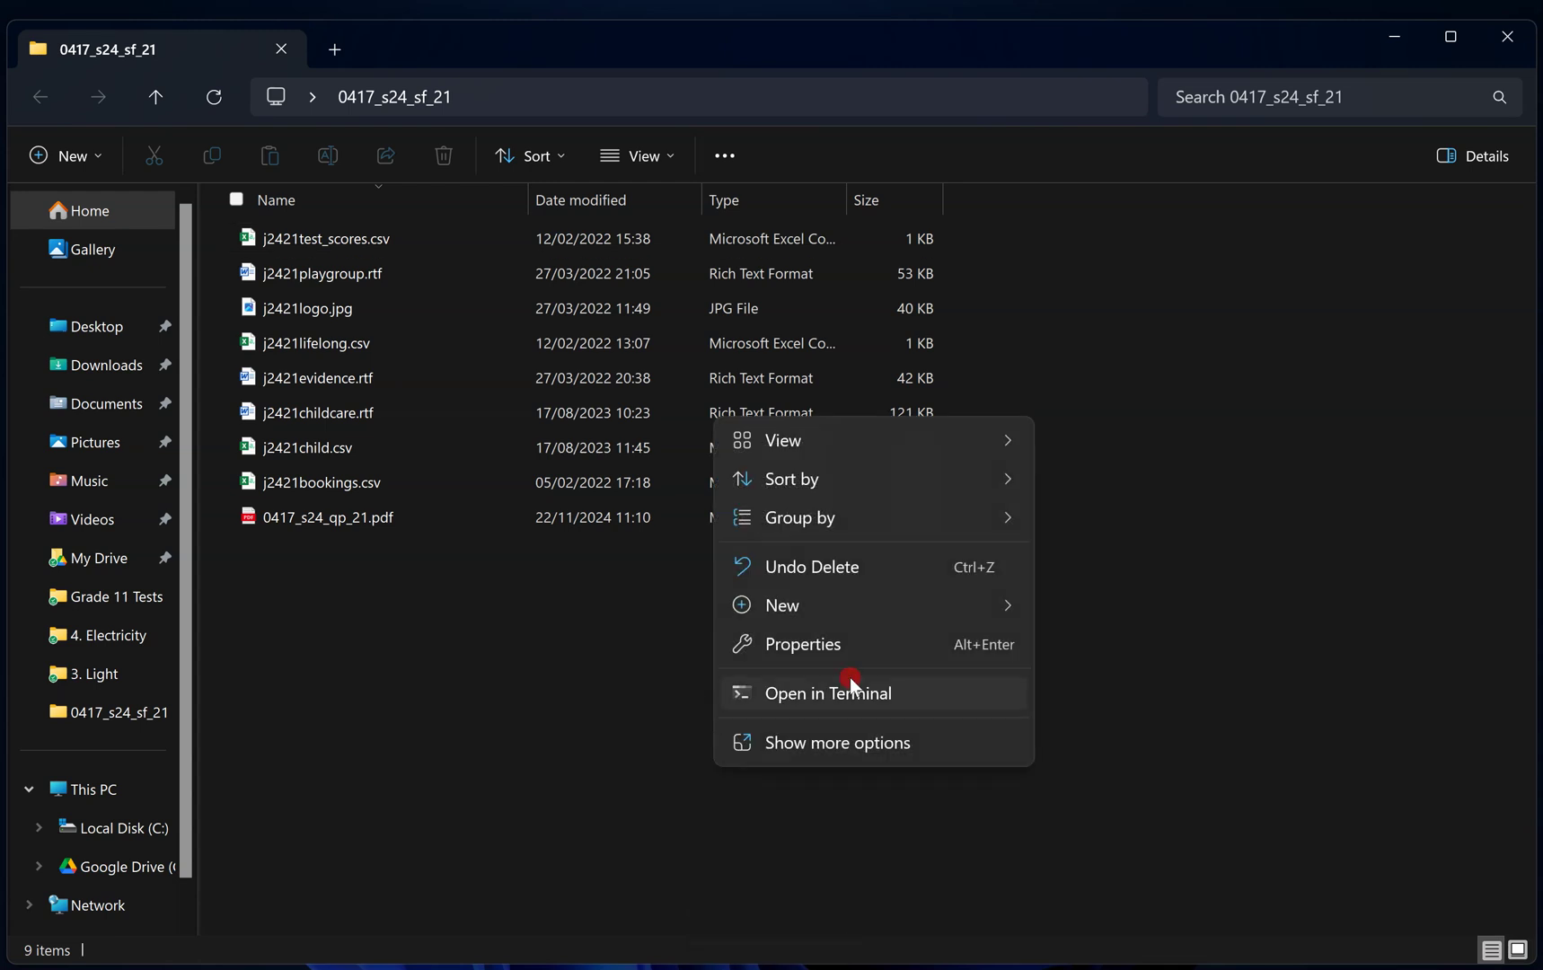
mouse_move(986, 615)
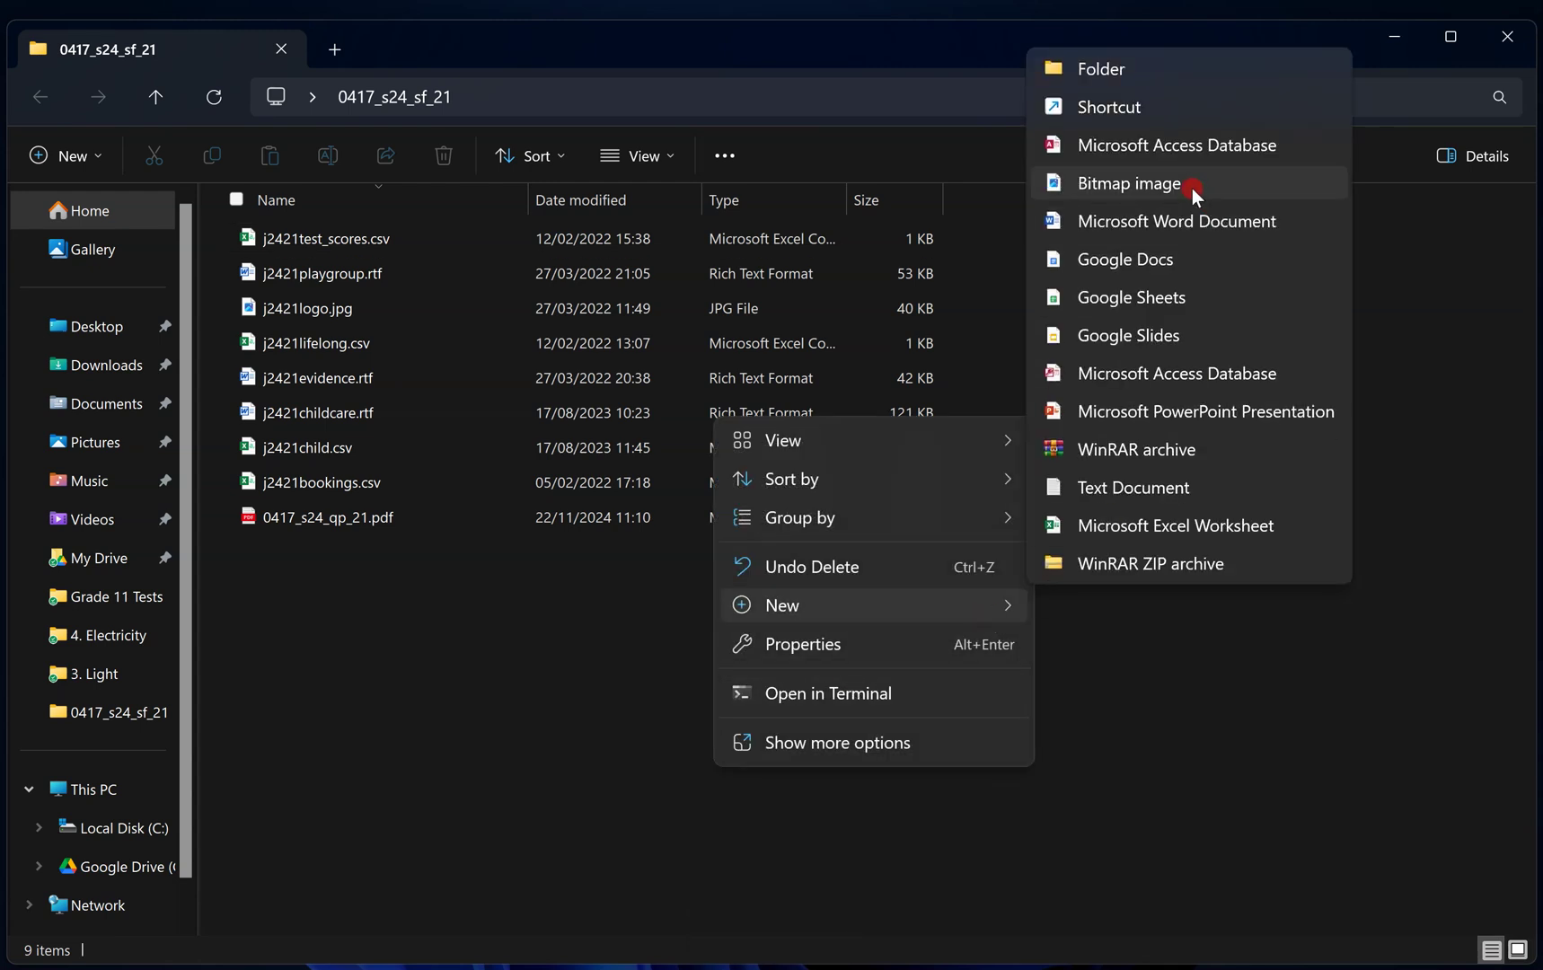
click(1188, 155)
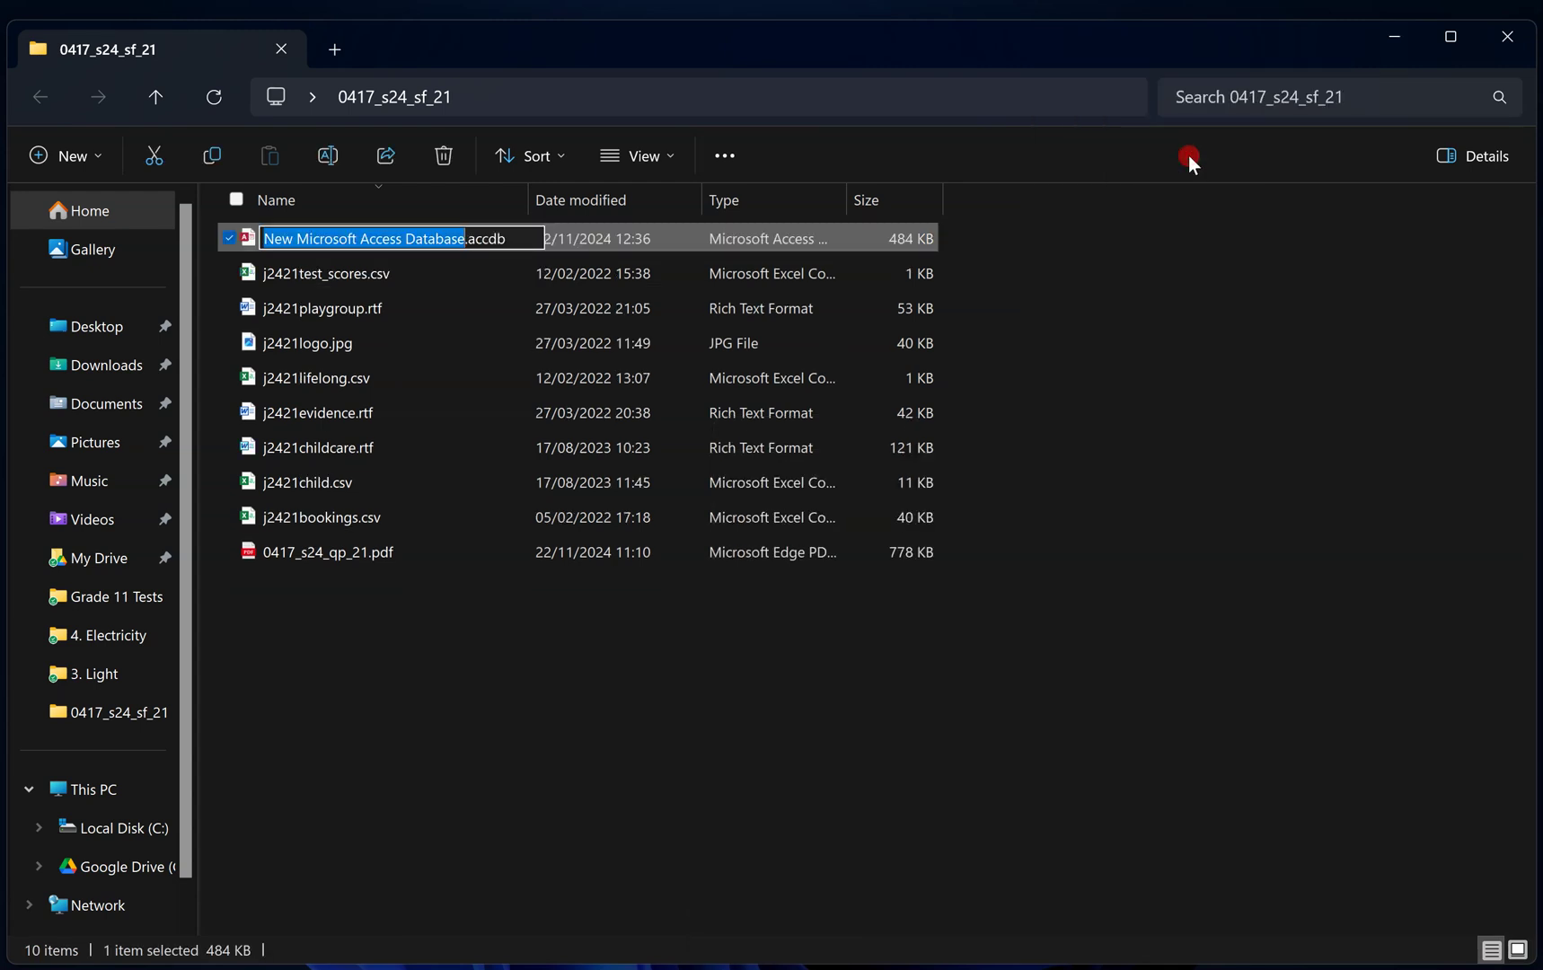
text(2024s21)
key(Return)
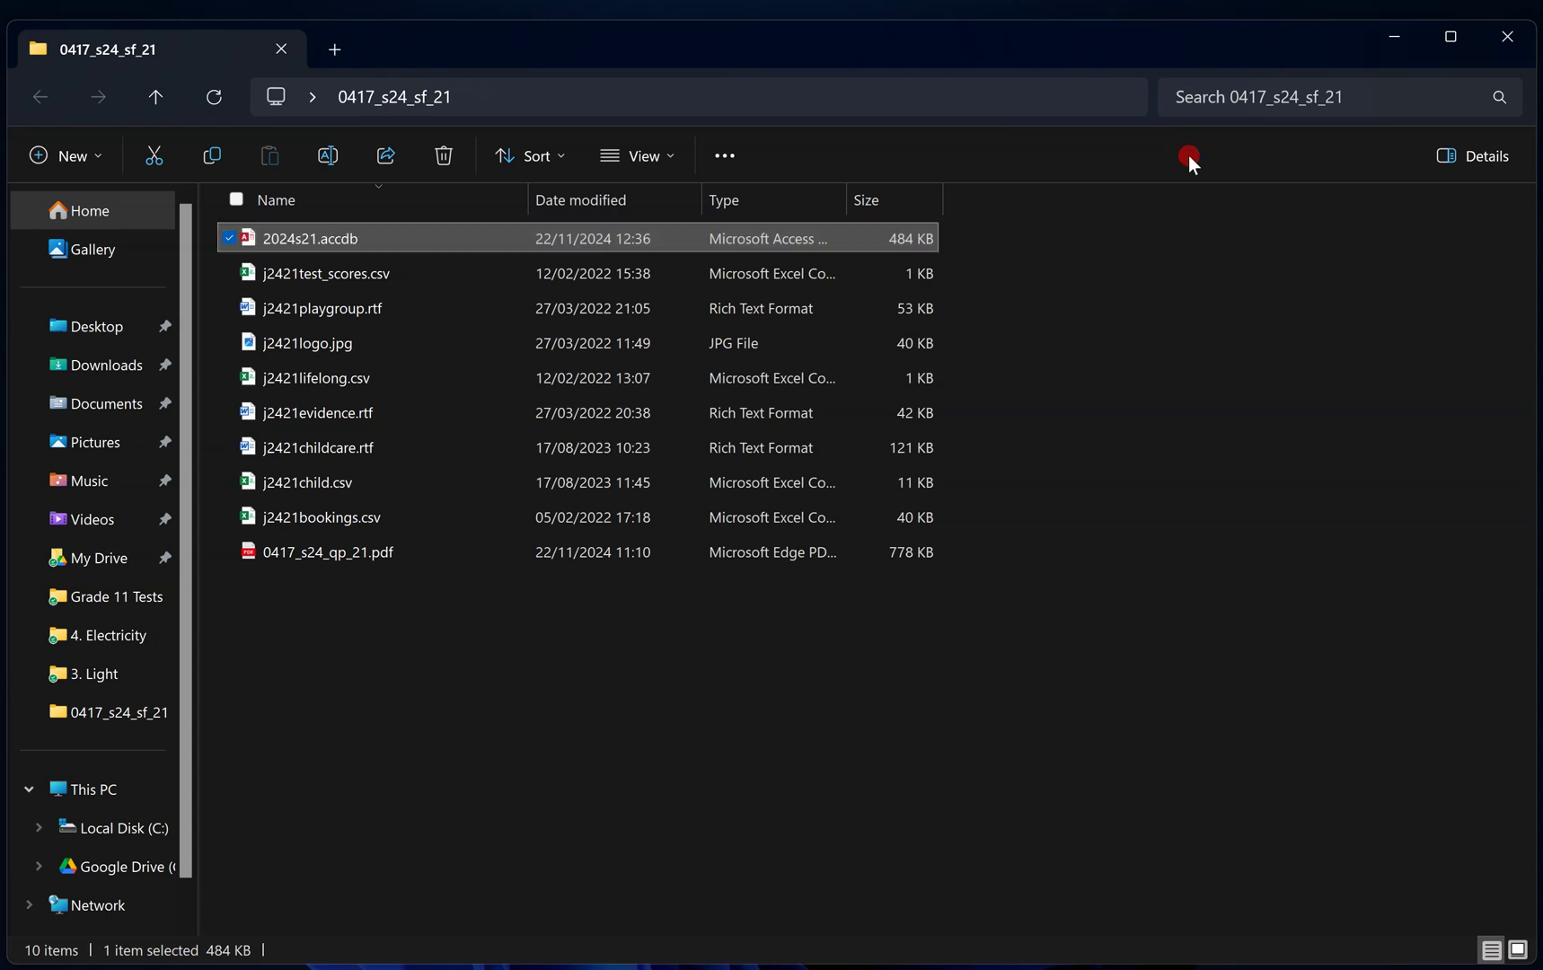
key(Return)
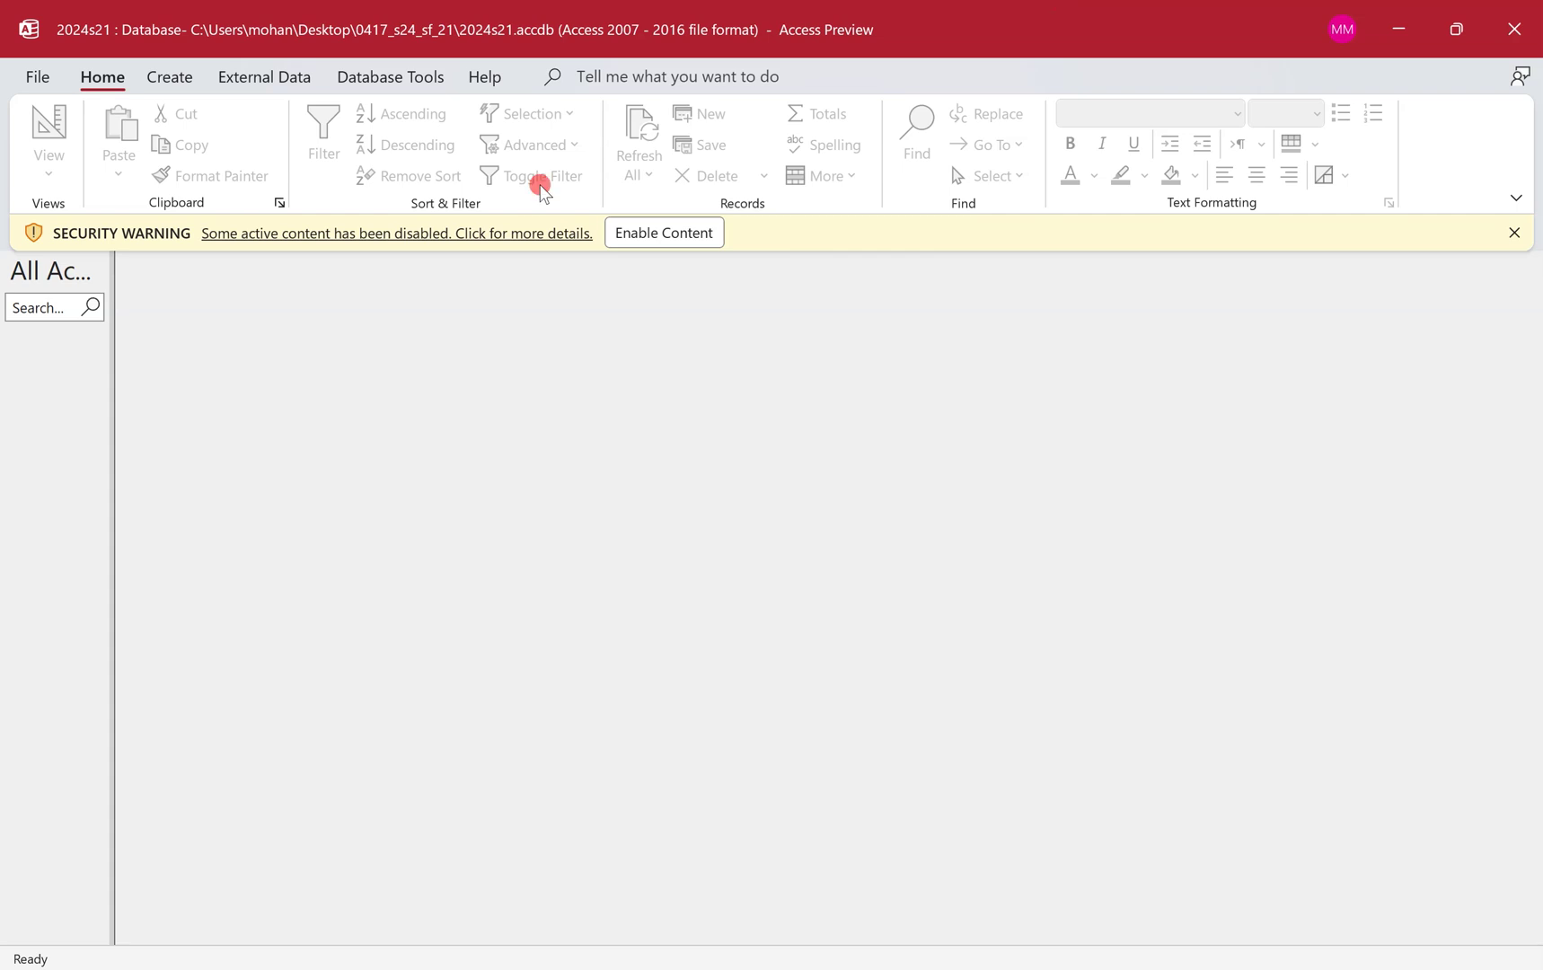
click(678, 232)
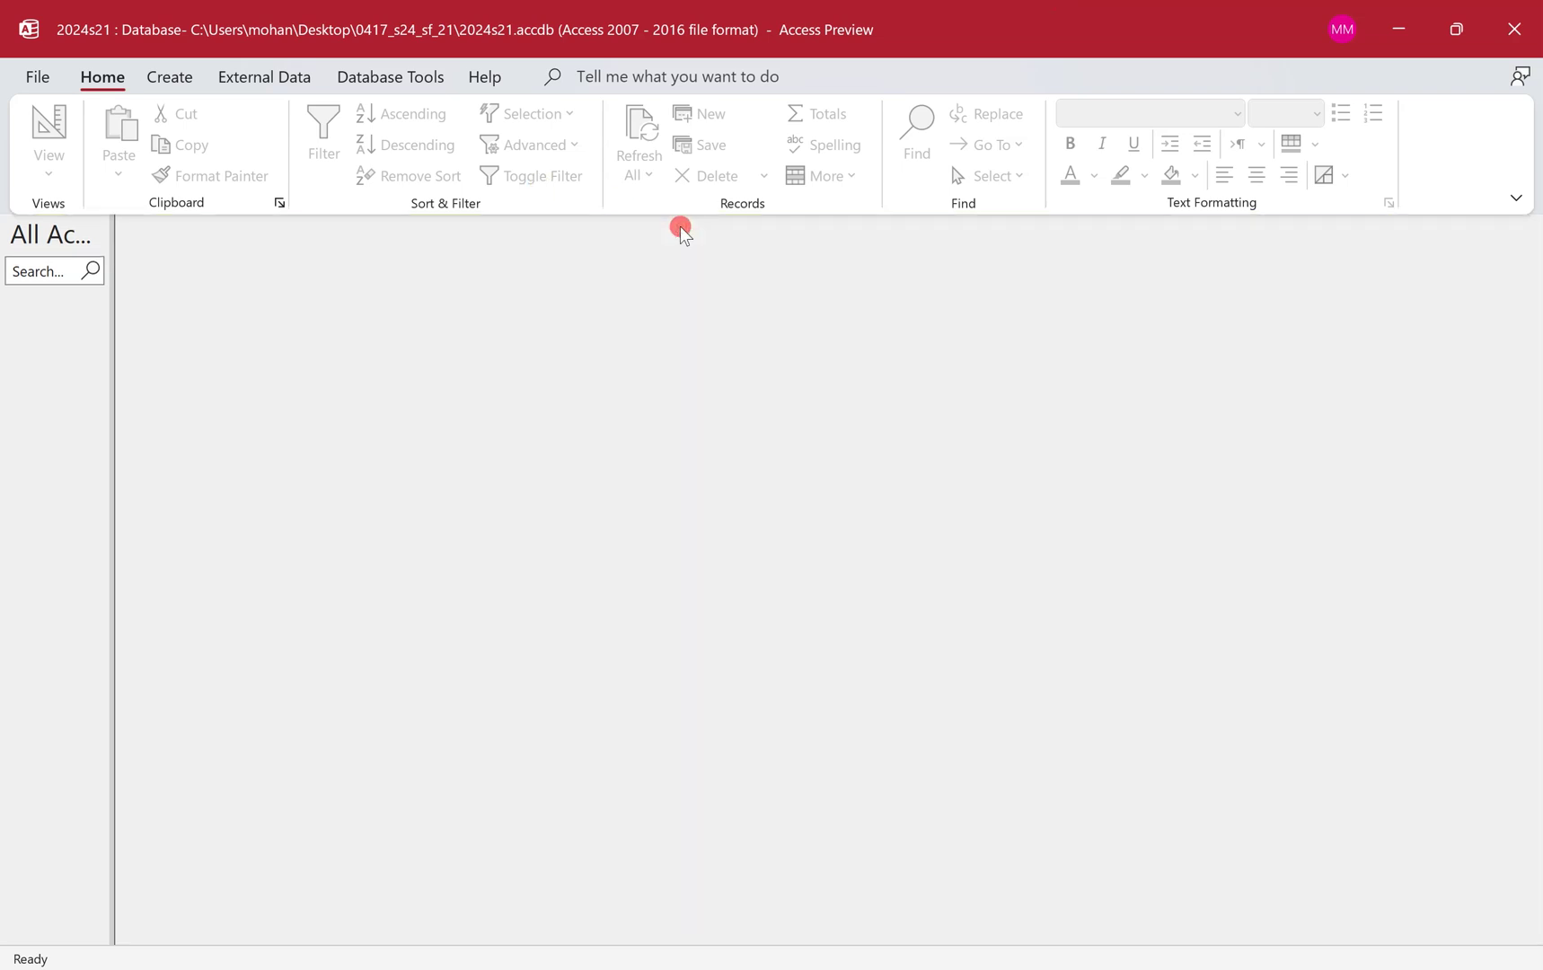
Circle j2421child.csv in the question paper.
key(ctrl+super+Left)
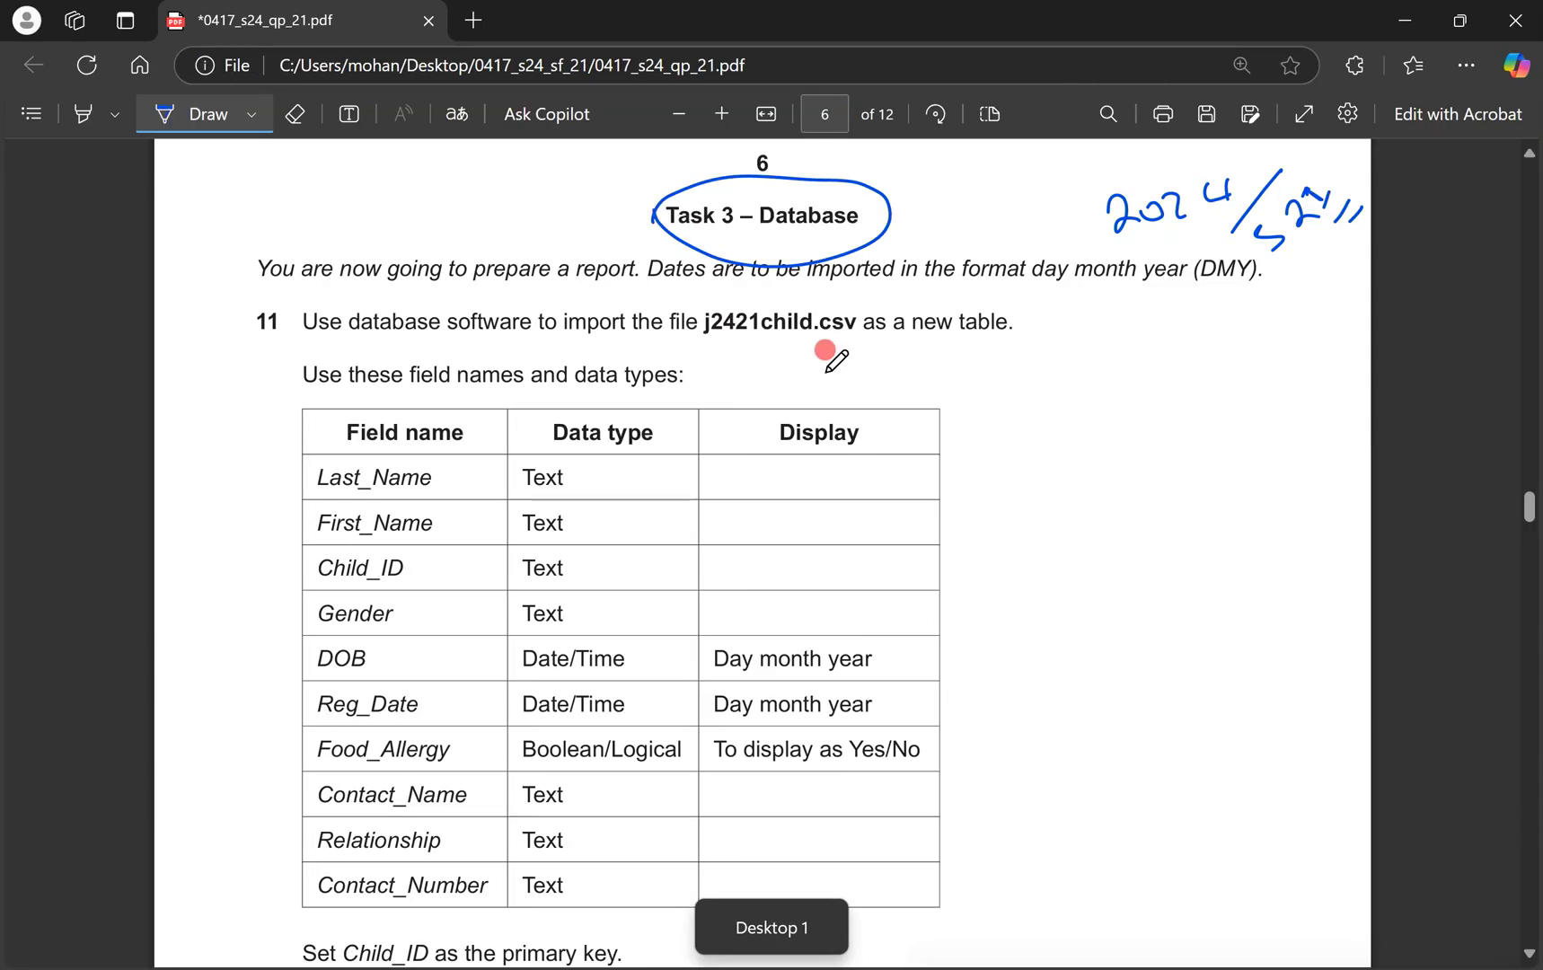
mouse_move(876, 303)
mouse_down()
mouse_move(669, 334)
mouse_move(894, 286)
mouse_up()
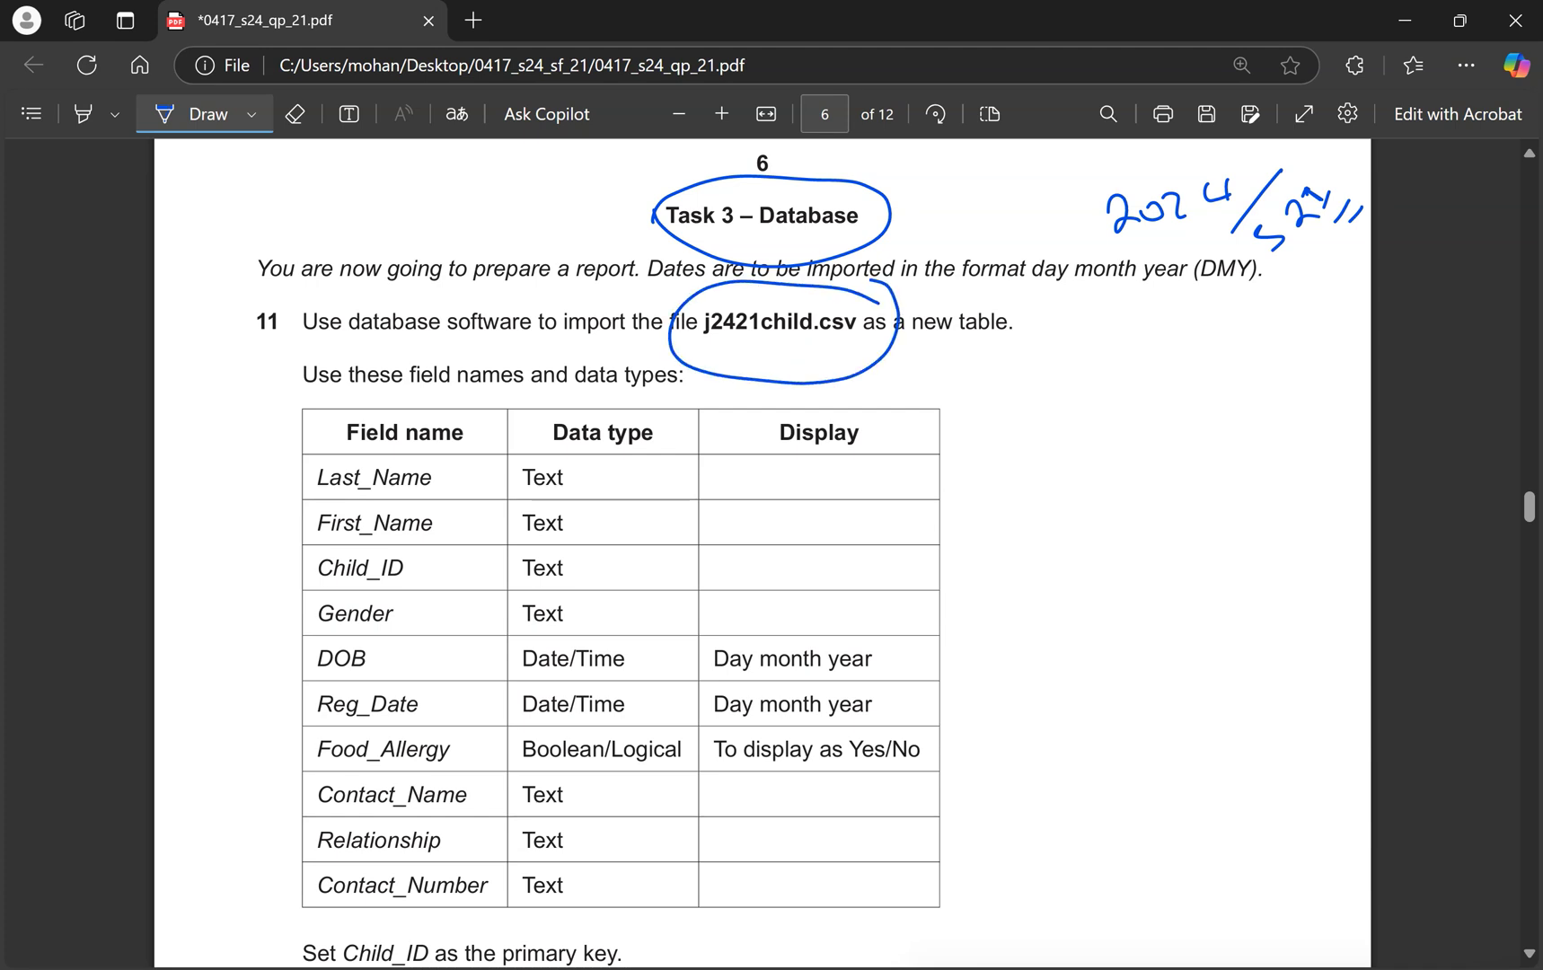
key(ctrl+super+Right)
Choose text-file import of j2421child.csv from the 0417_s24_sf_21 folder into a new table.
click(279, 71)
click(75, 160)
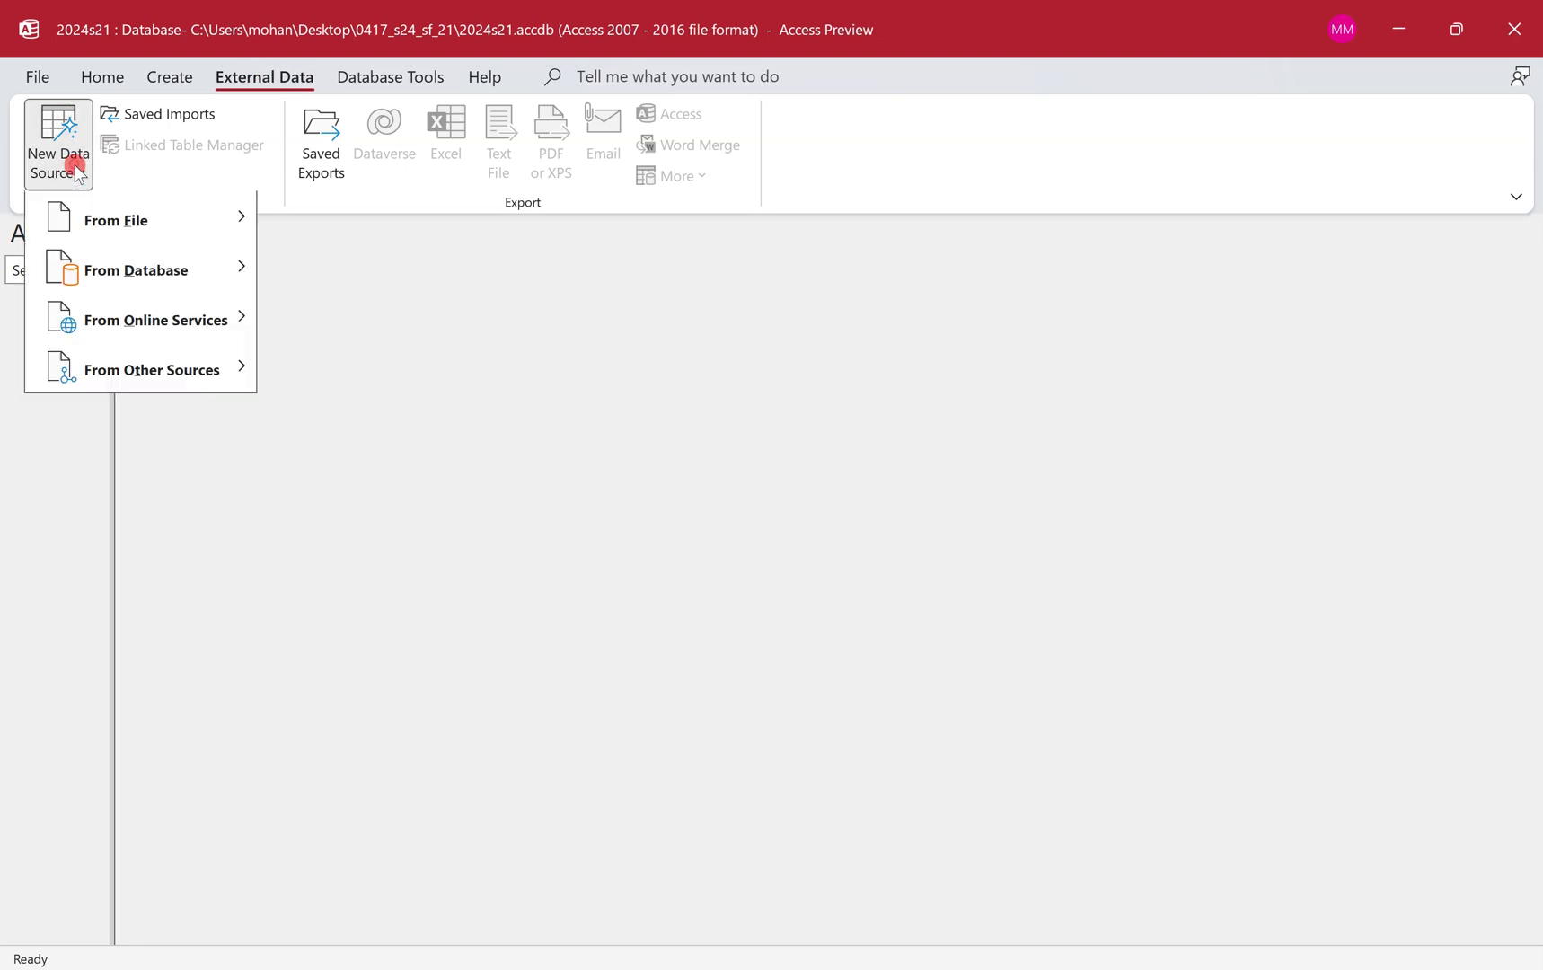
mouse_move(214, 234)
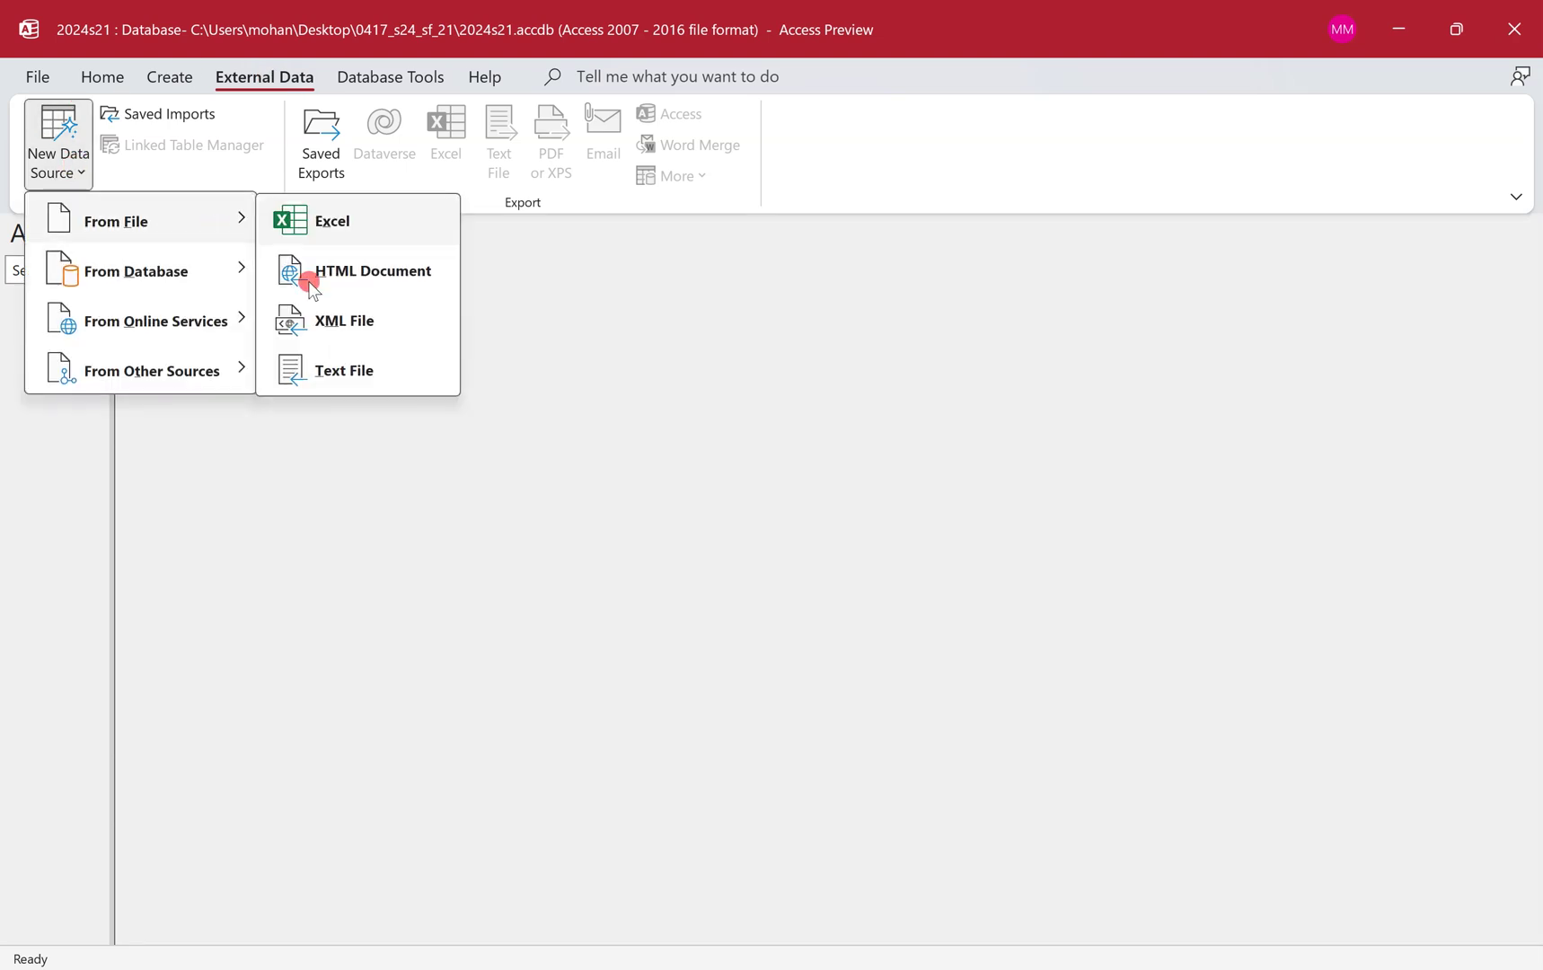
click(417, 368)
click(1154, 328)
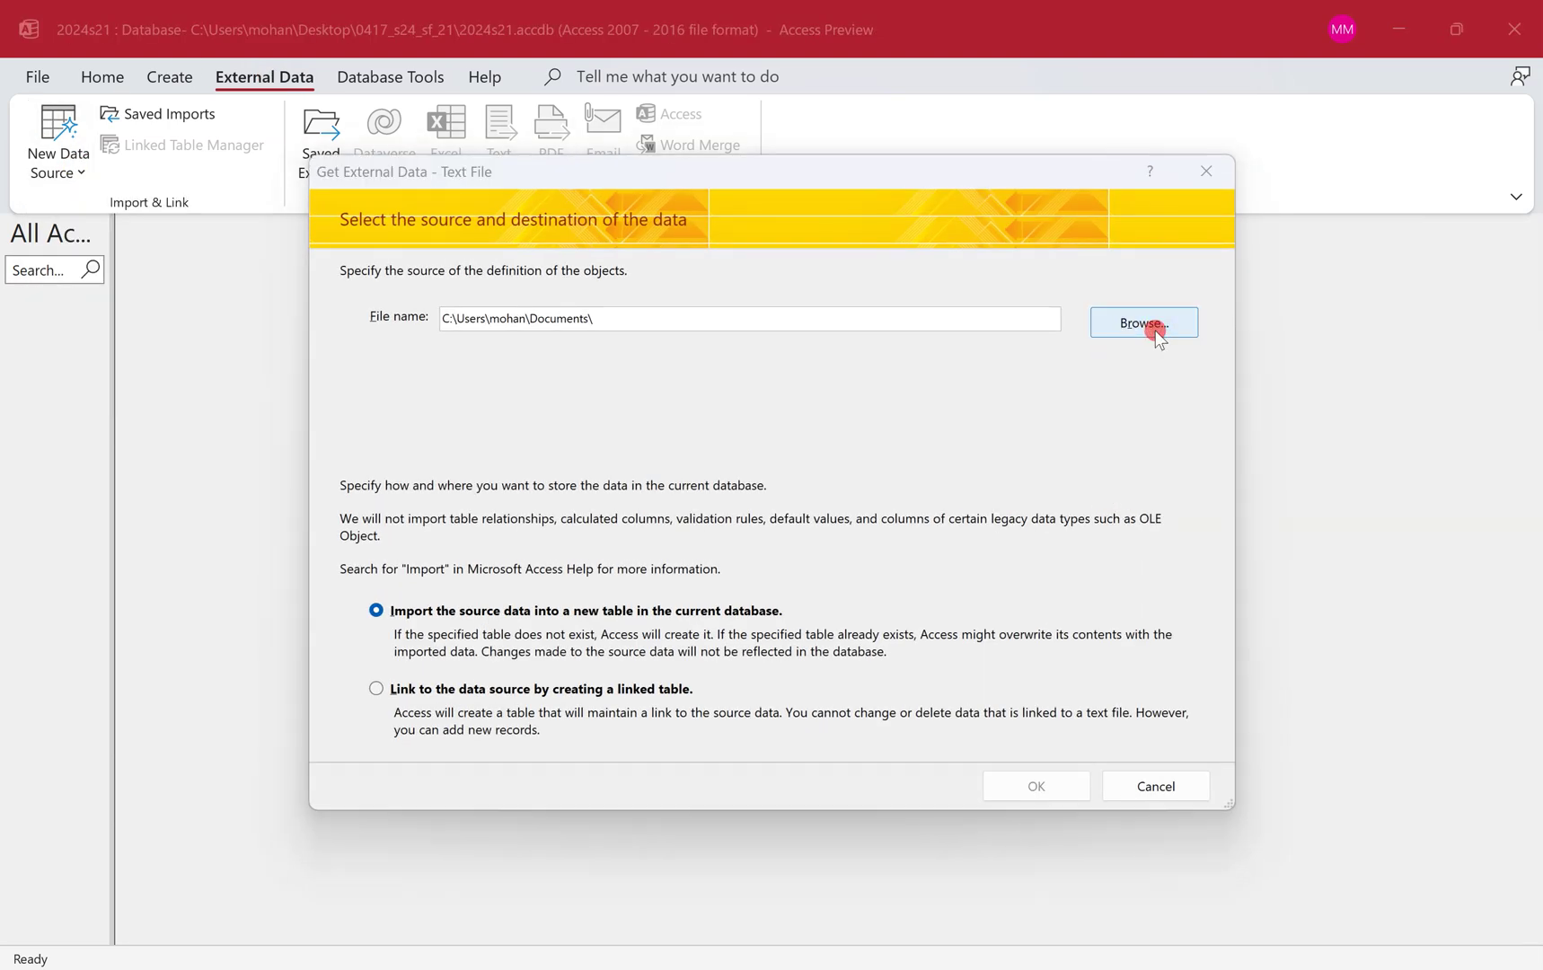
click(409, 408)
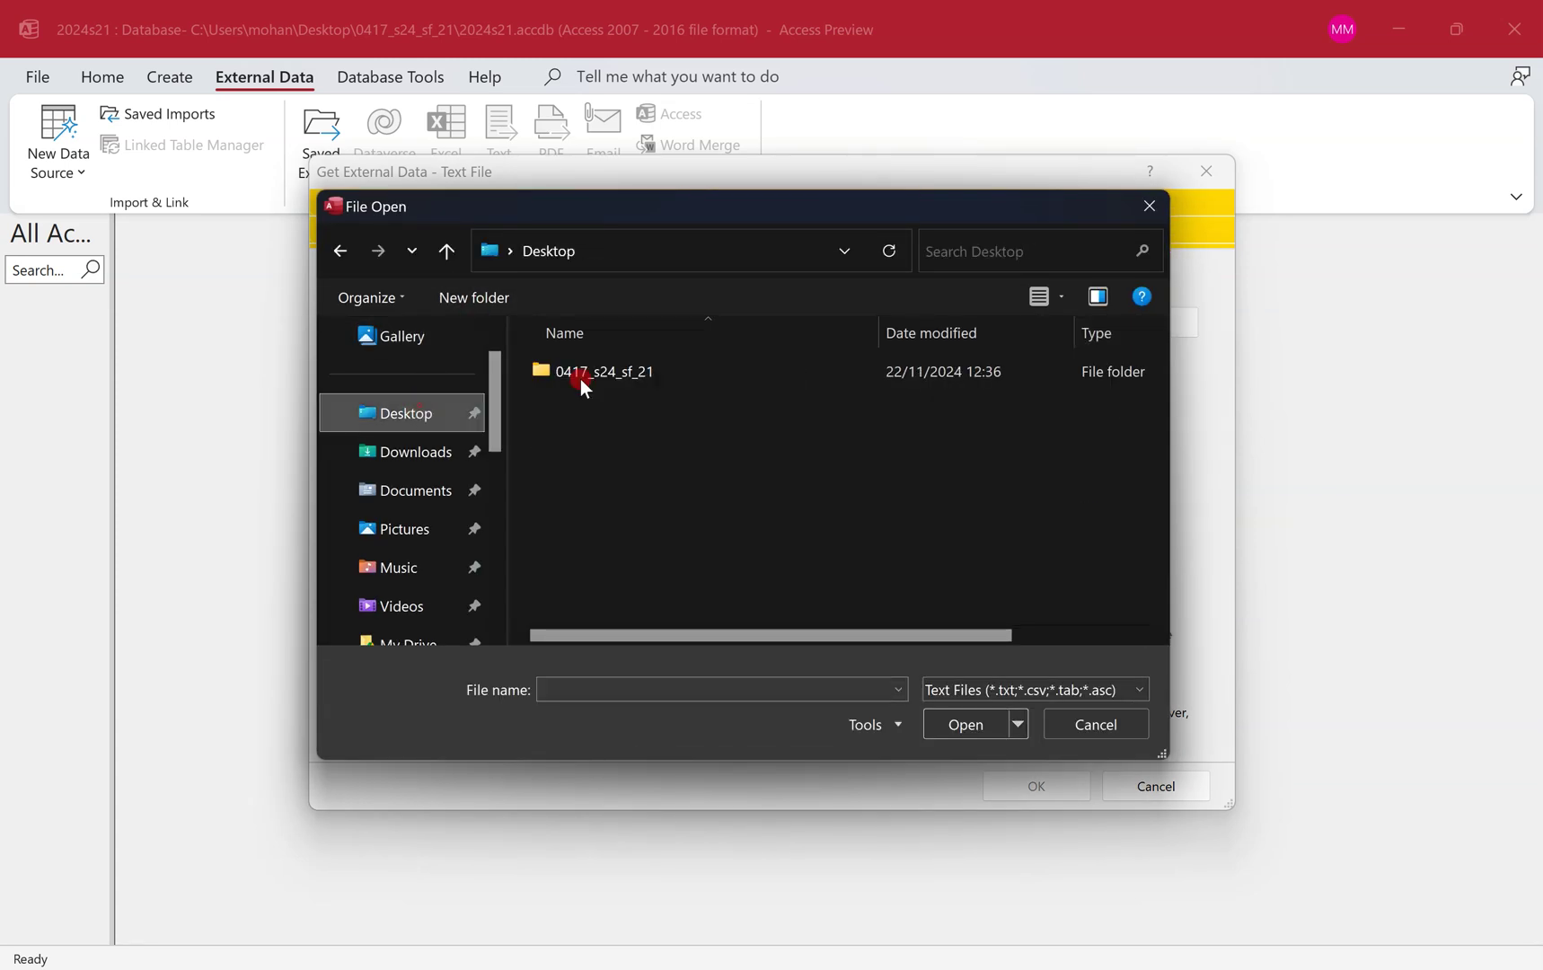
double_click(676, 368)
click(677, 368)
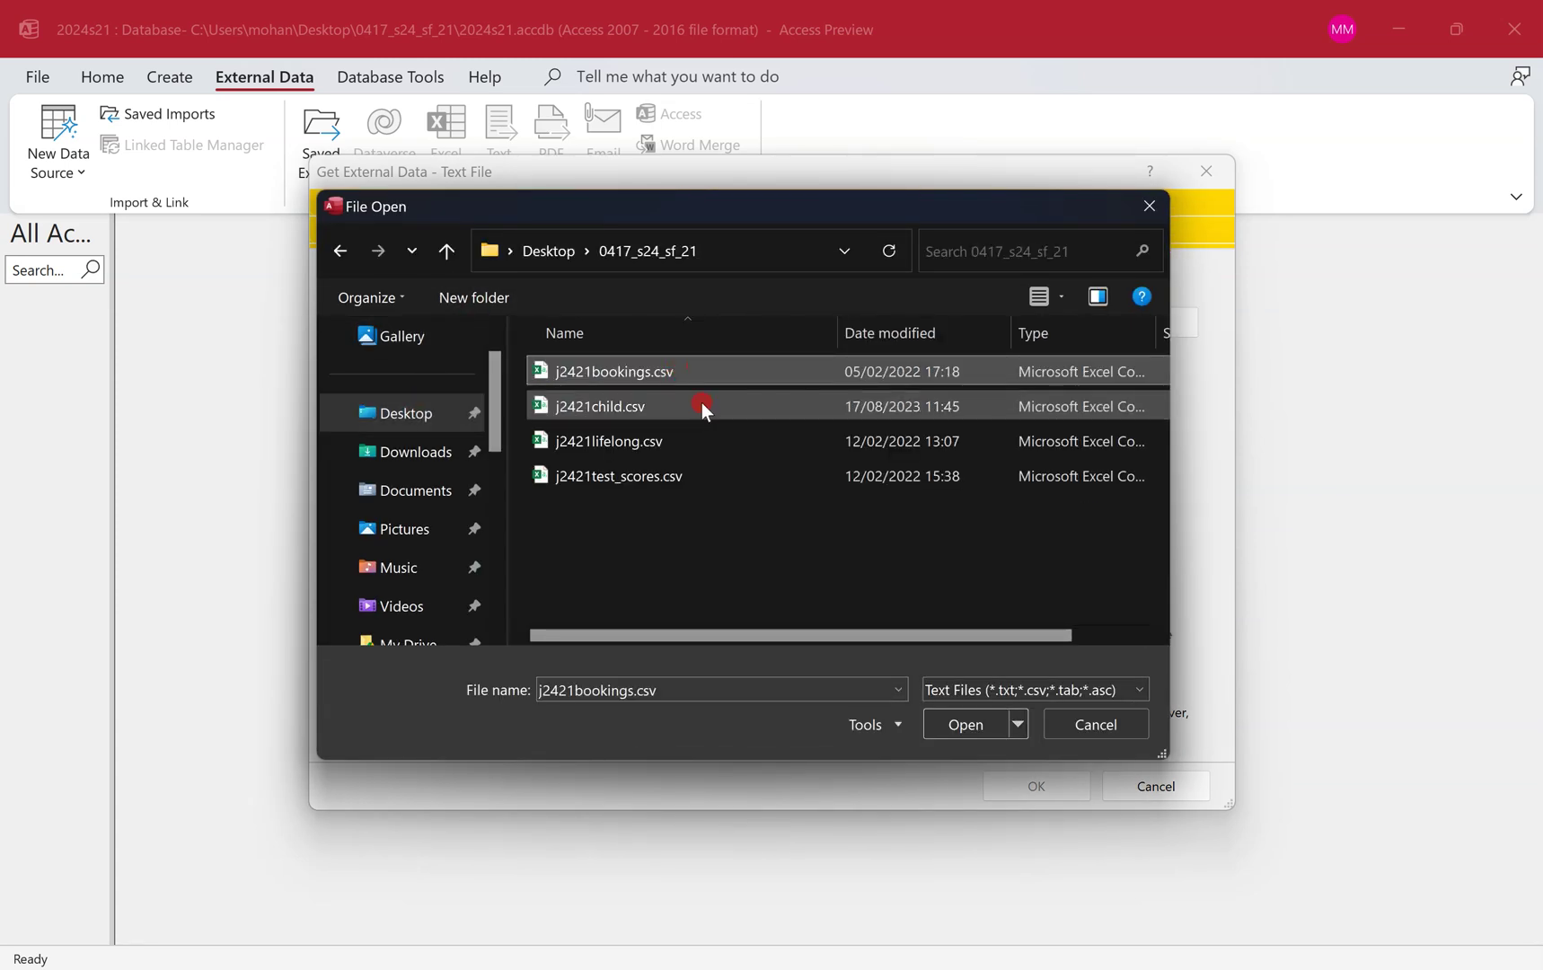
click(702, 404)
click(970, 723)
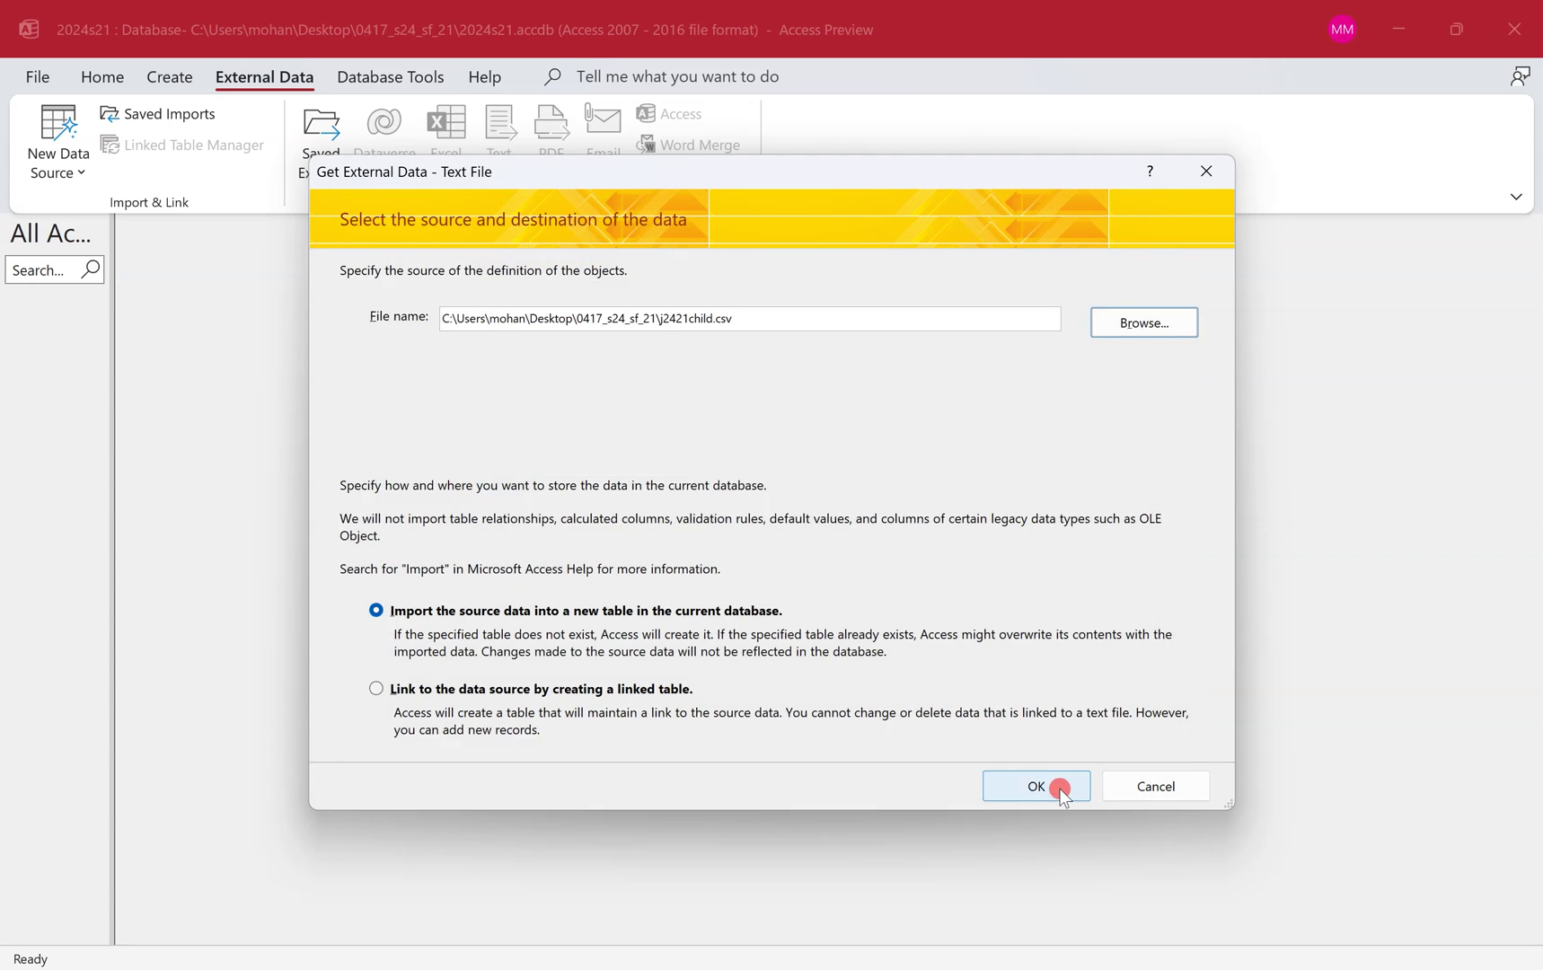
click(1057, 784)
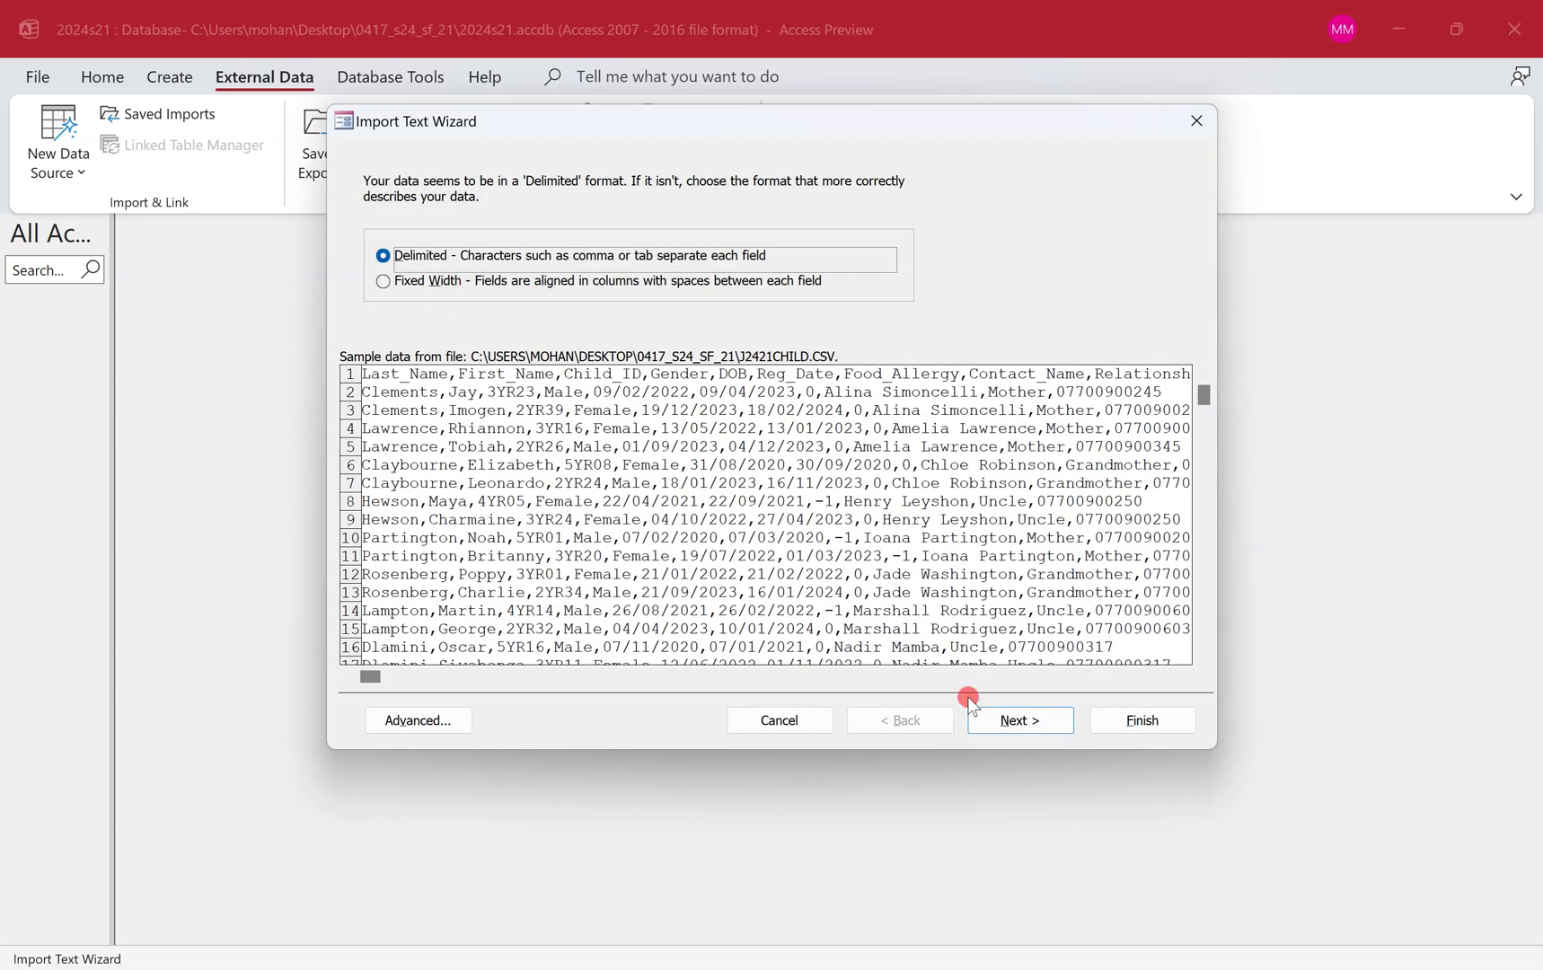
Set the delimited import to use the first row as field names and reach field options.
click(1038, 719)
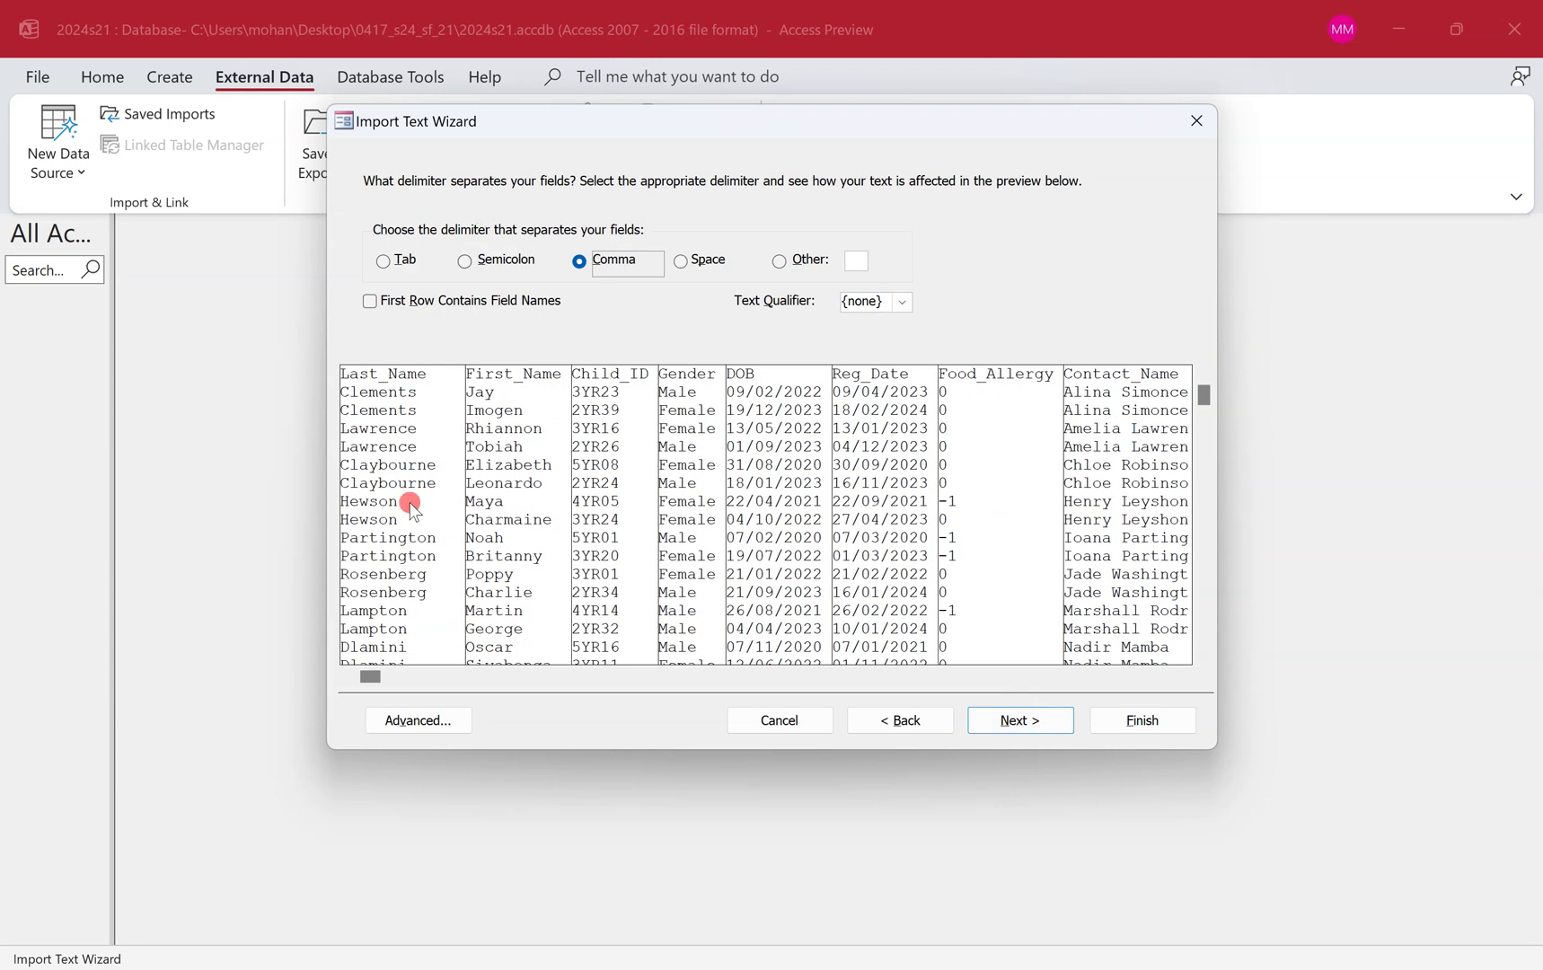
click(371, 307)
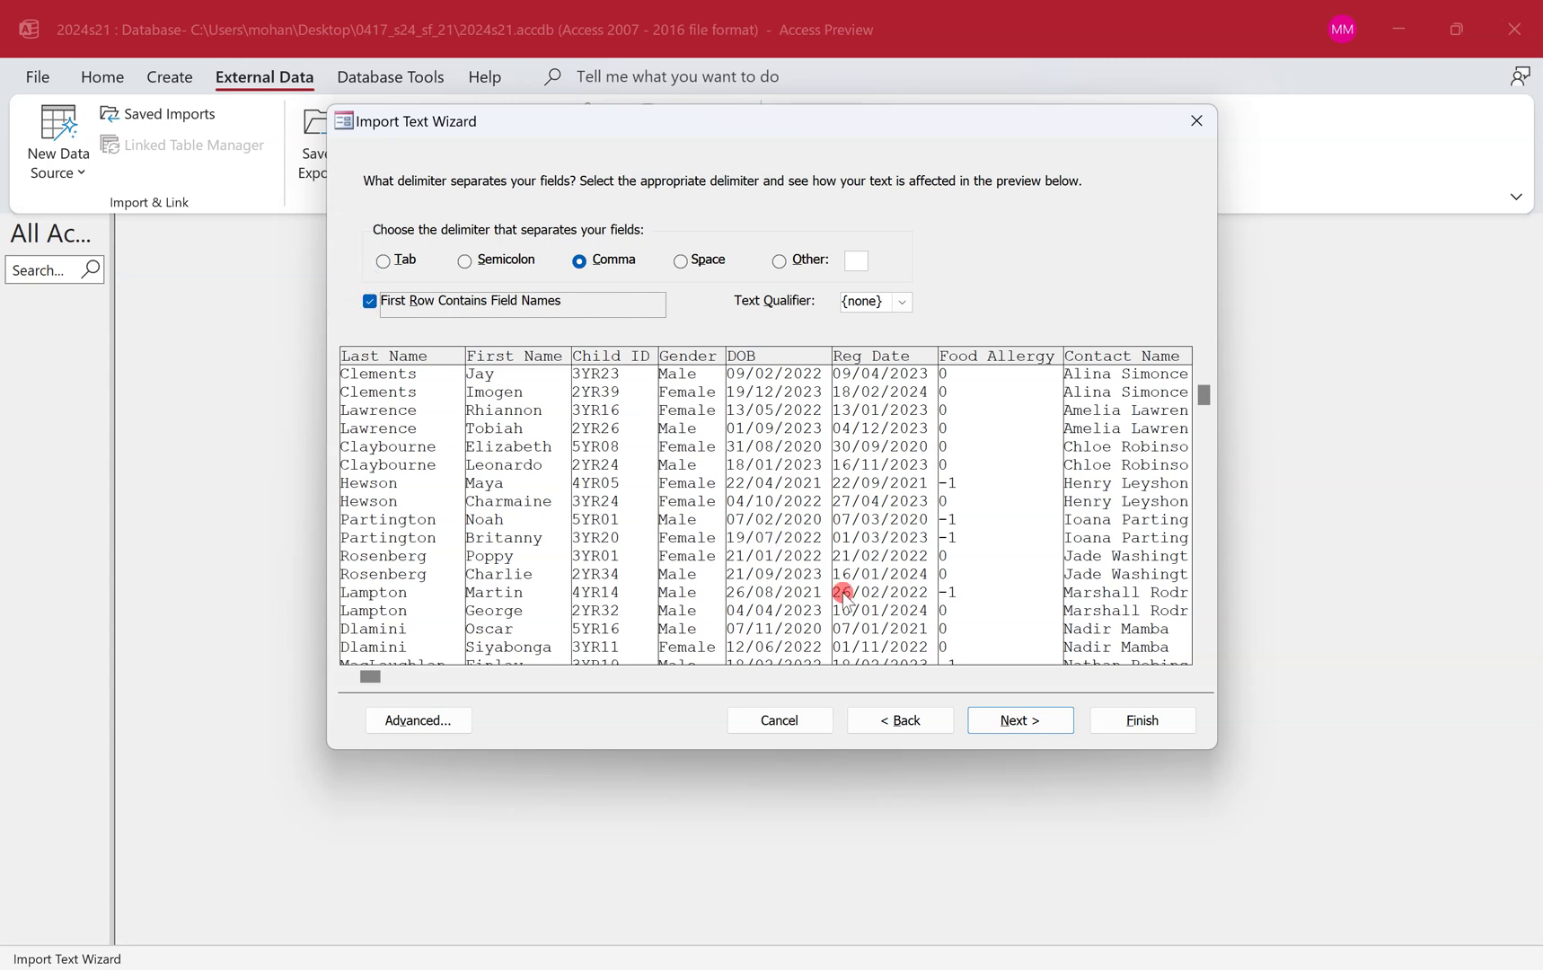
click(1033, 718)
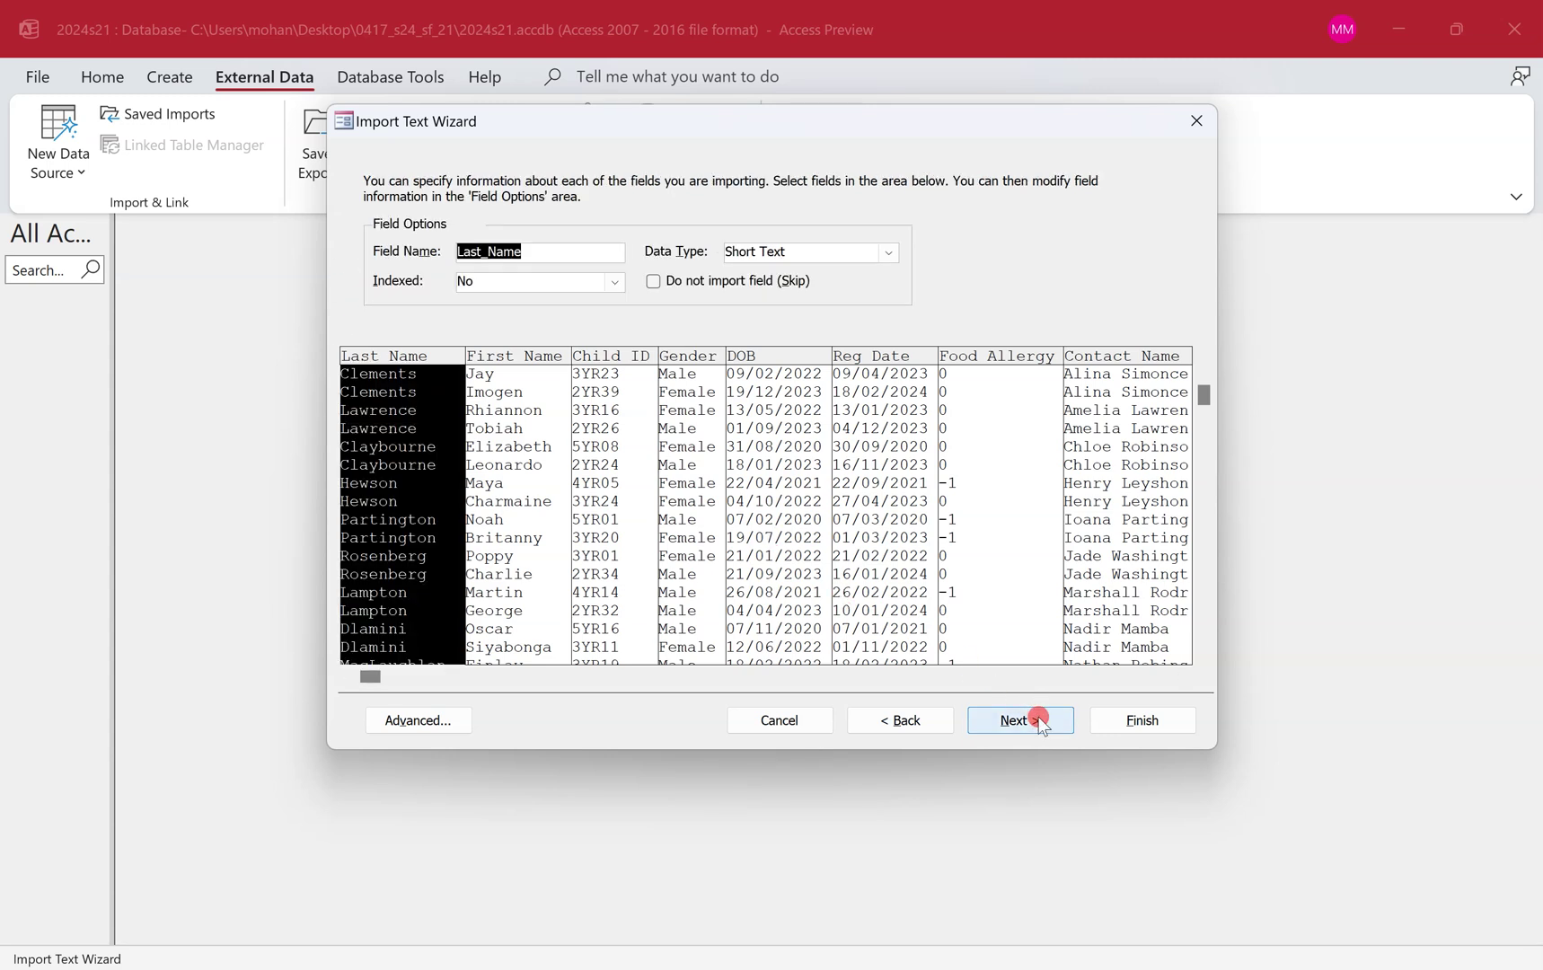
key(ctrl+super+Left)
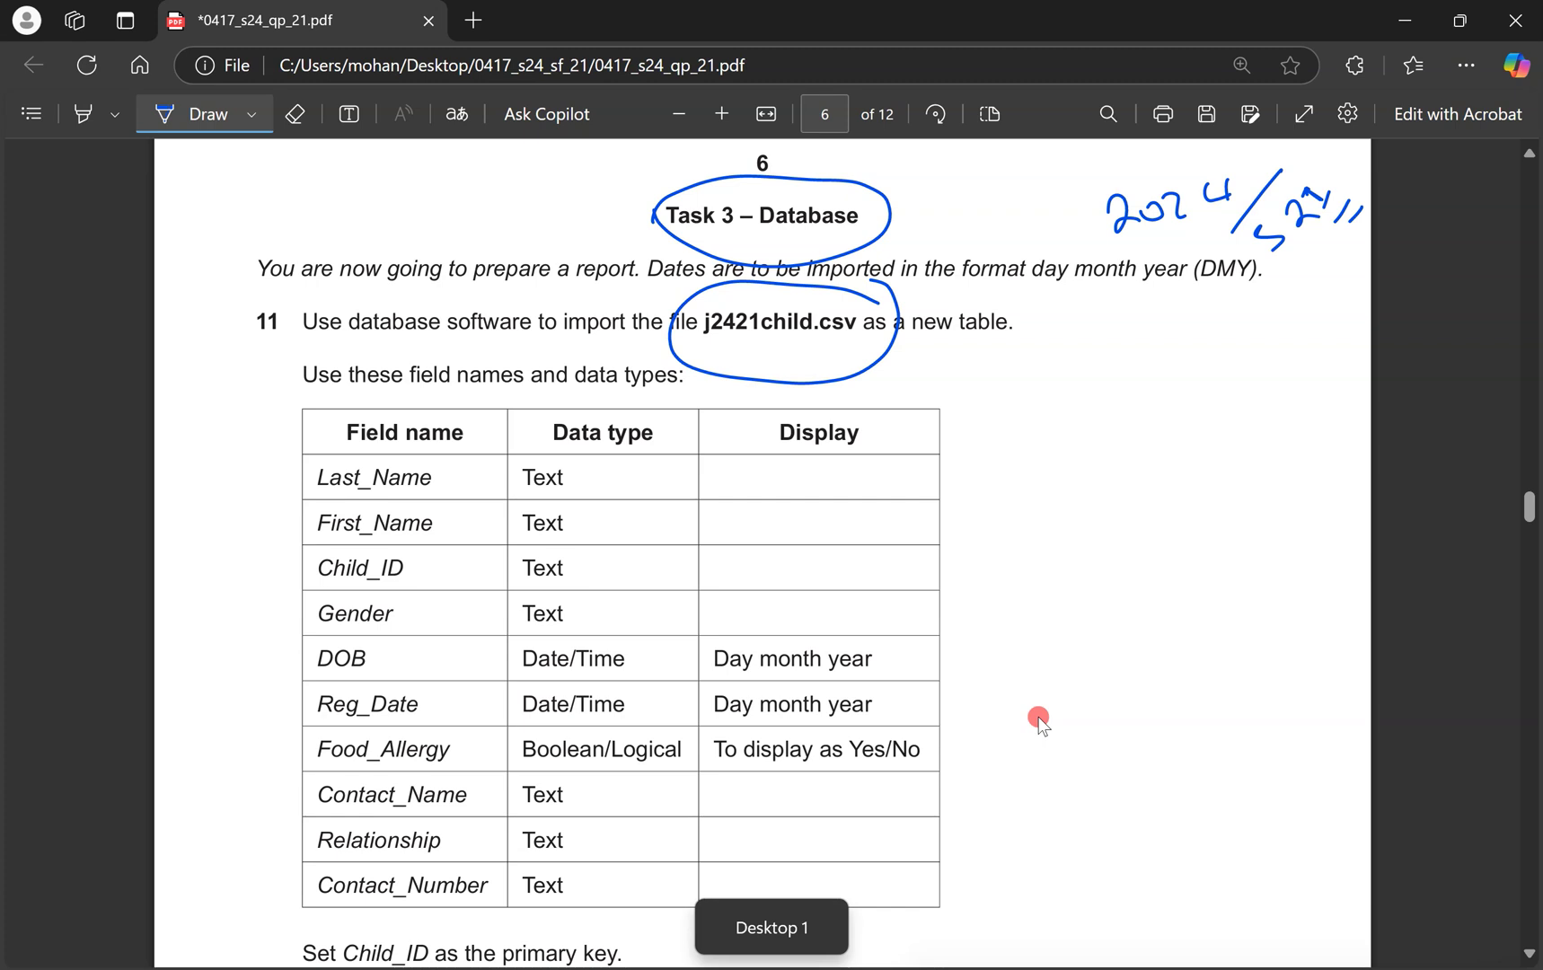
Annotate the paper: circle the DMY date note, write DMY and UK, and mark DOB/Reg_Date rows DMY.
drag(1244, 236, 1275, 264)
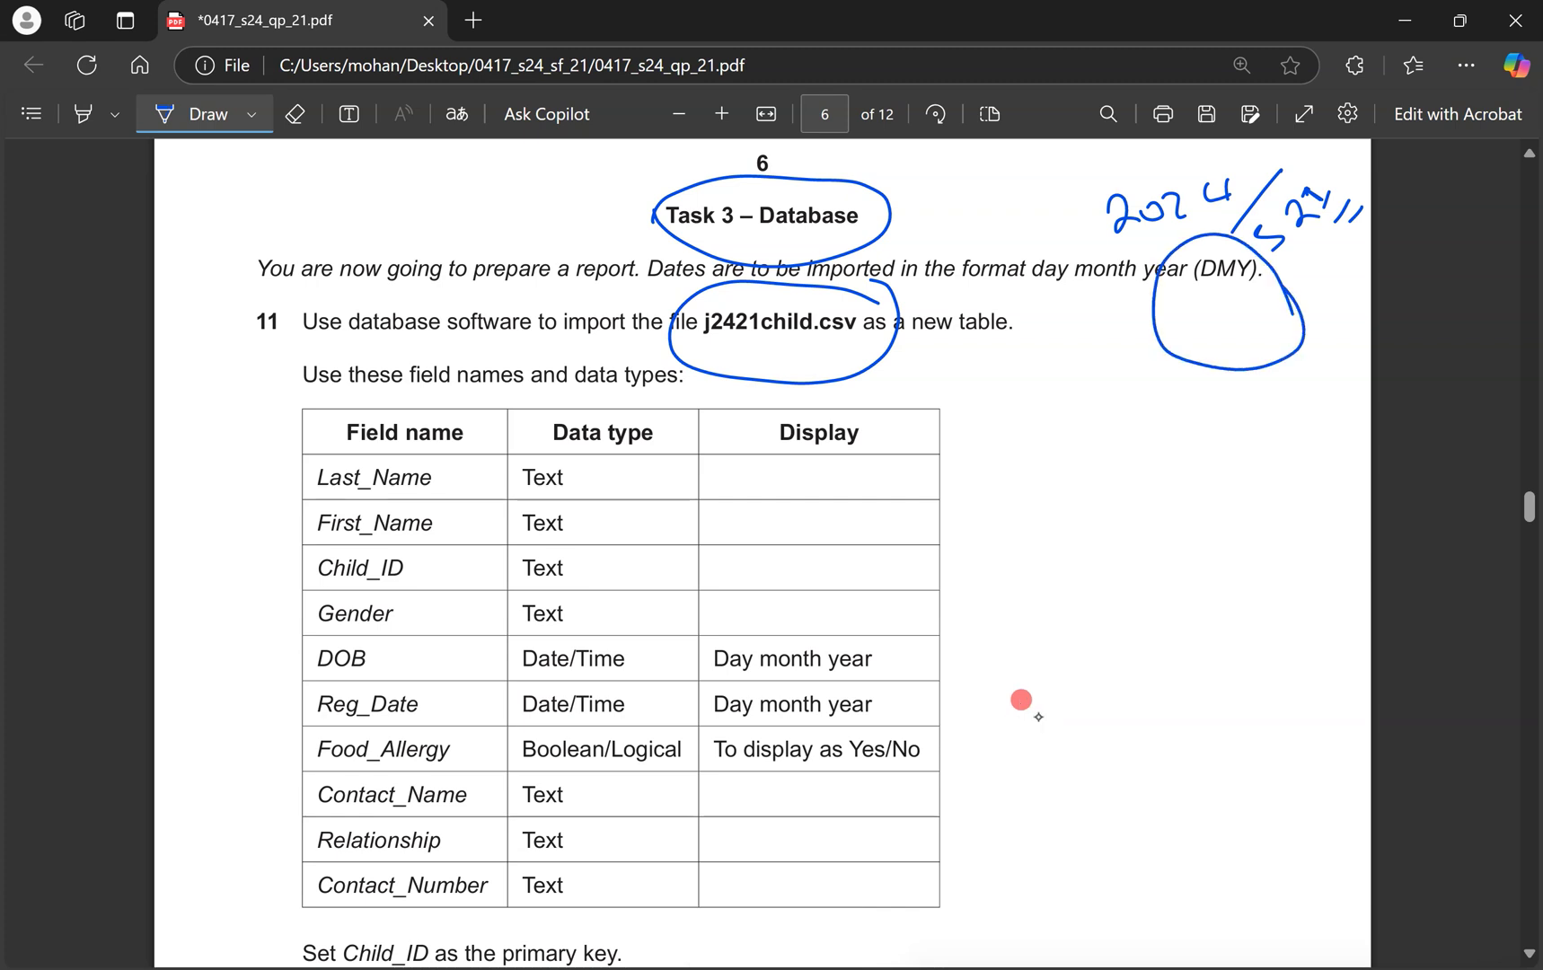
mouse_move(1214, 493)
mouse_down()
mouse_move(1211, 331)
mouse_move(1246, 467)
mouse_up()
mouse_move(1192, 388)
mouse_down()
mouse_move(1203, 310)
mouse_move(1184, 363)
mouse_up()
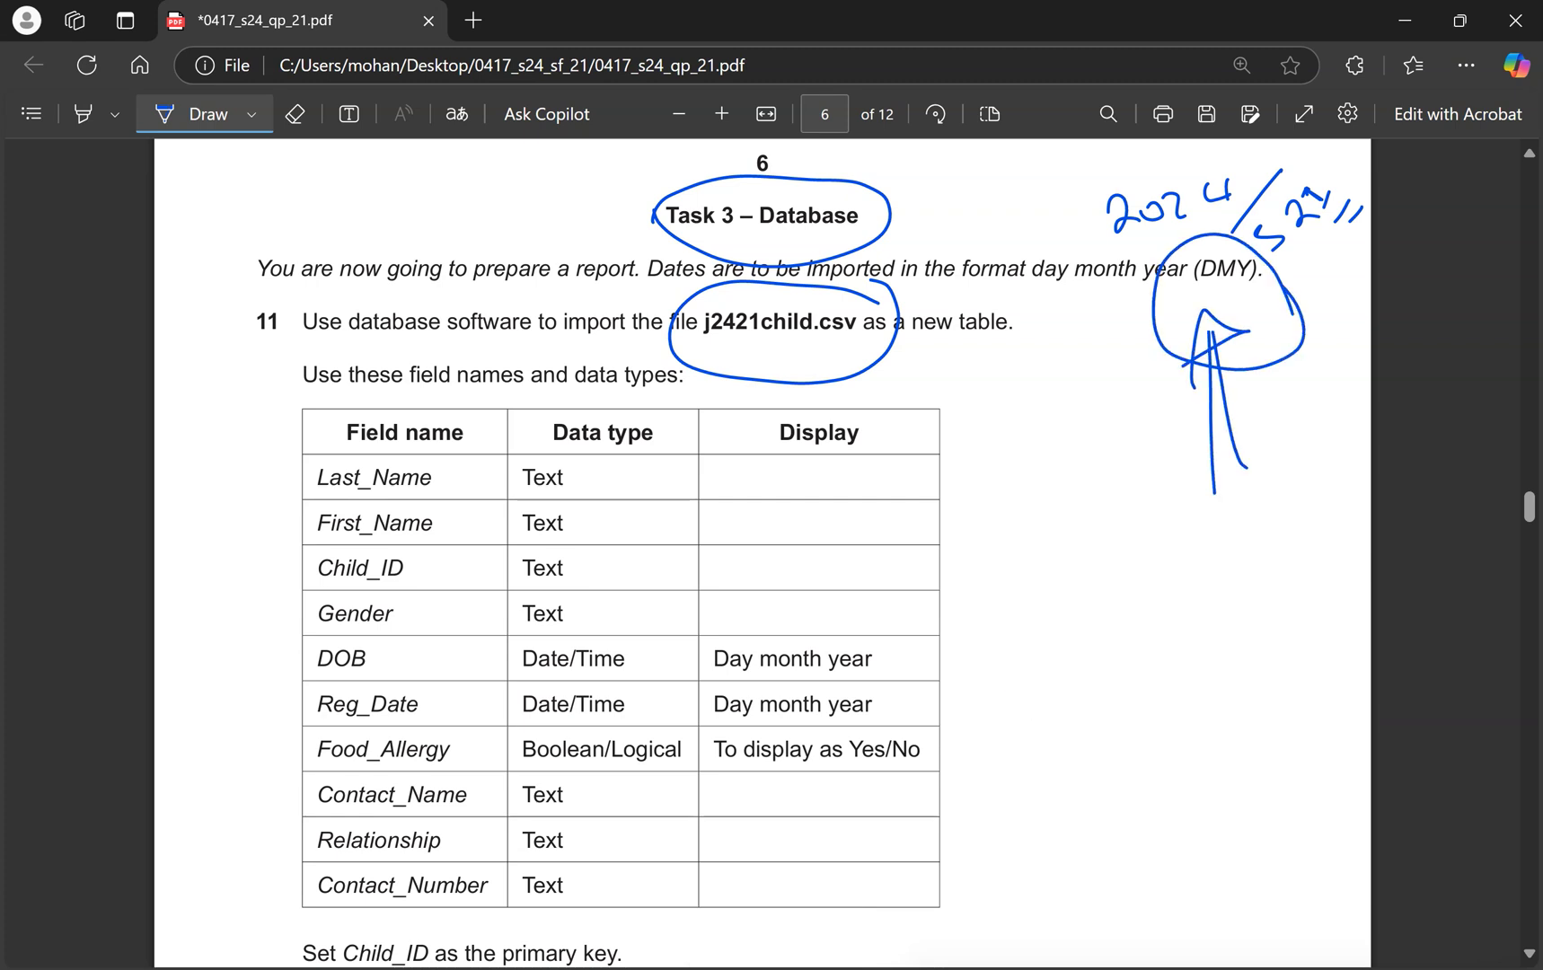
mouse_move(1185, 537)
mouse_down()
mouse_move(1204, 586)
mouse_move(1284, 521)
mouse_up()
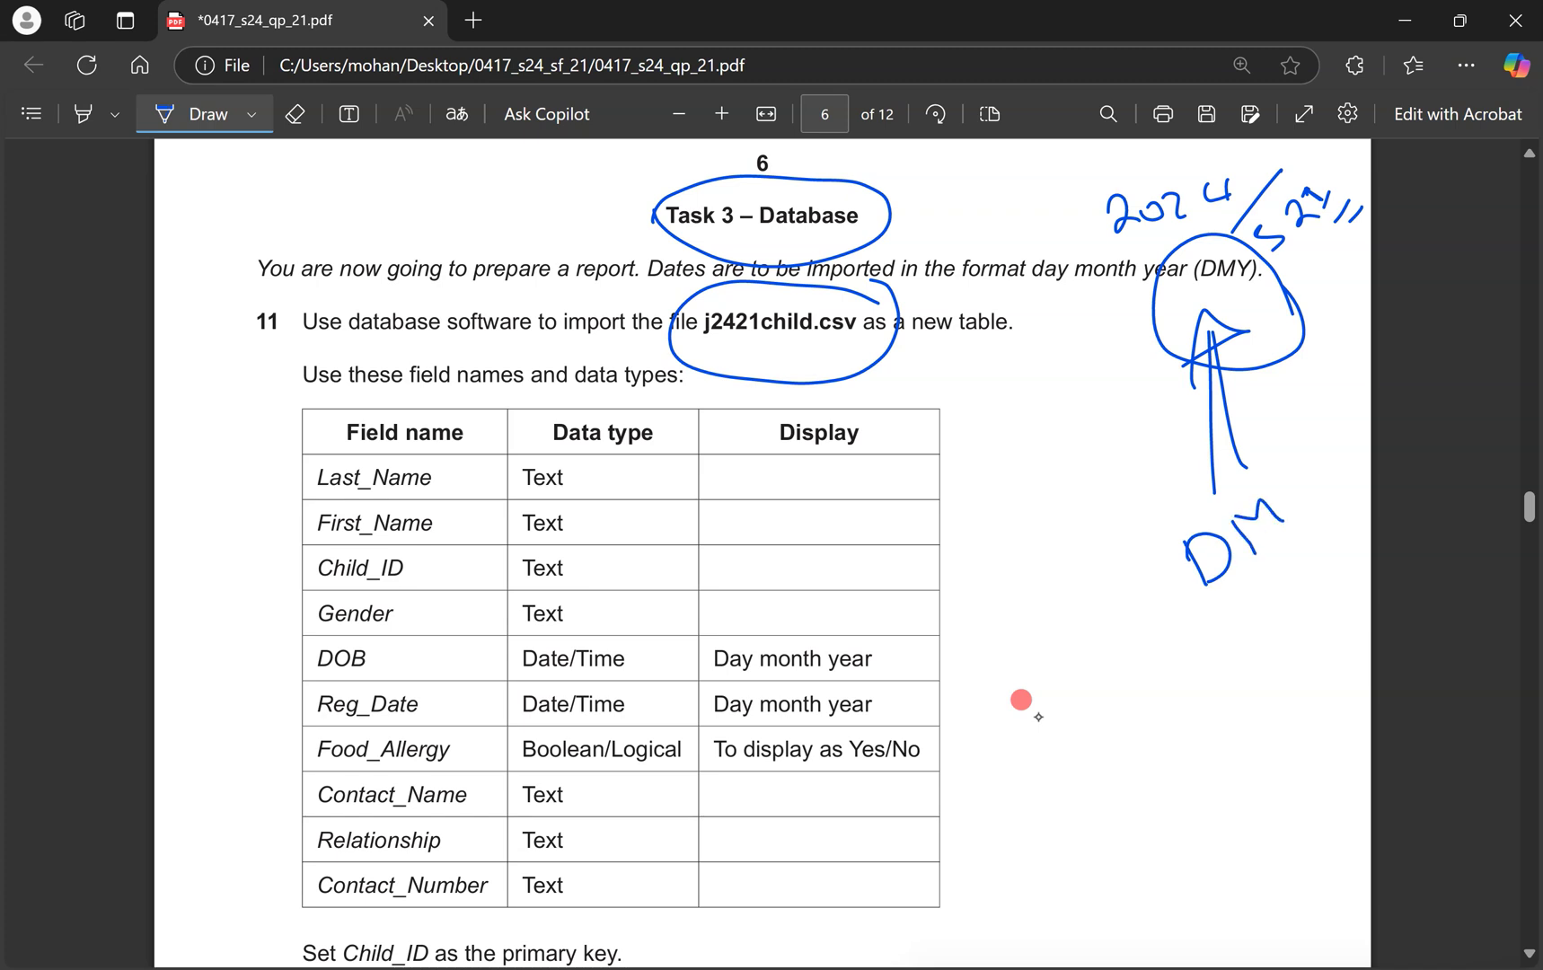
drag(1313, 449, 1316, 513)
drag(1290, 603, 1261, 638)
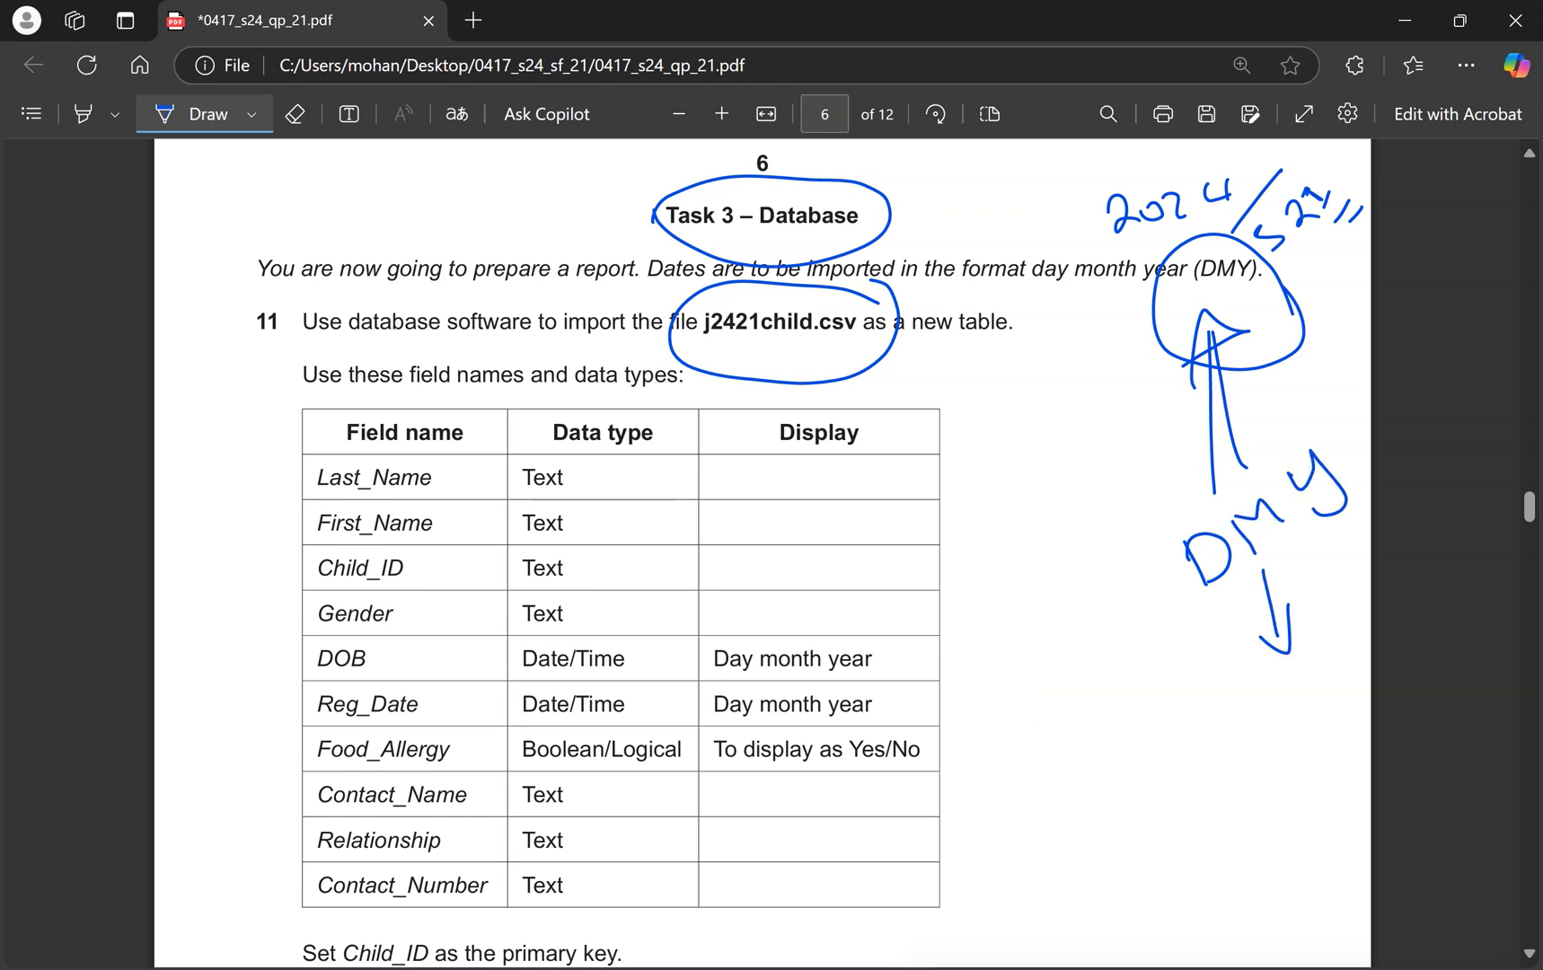
drag(1220, 730, 1304, 698)
mouse_move(1332, 700)
mouse_down()
mouse_move(1279, 772)
mouse_move(1289, 793)
mouse_up()
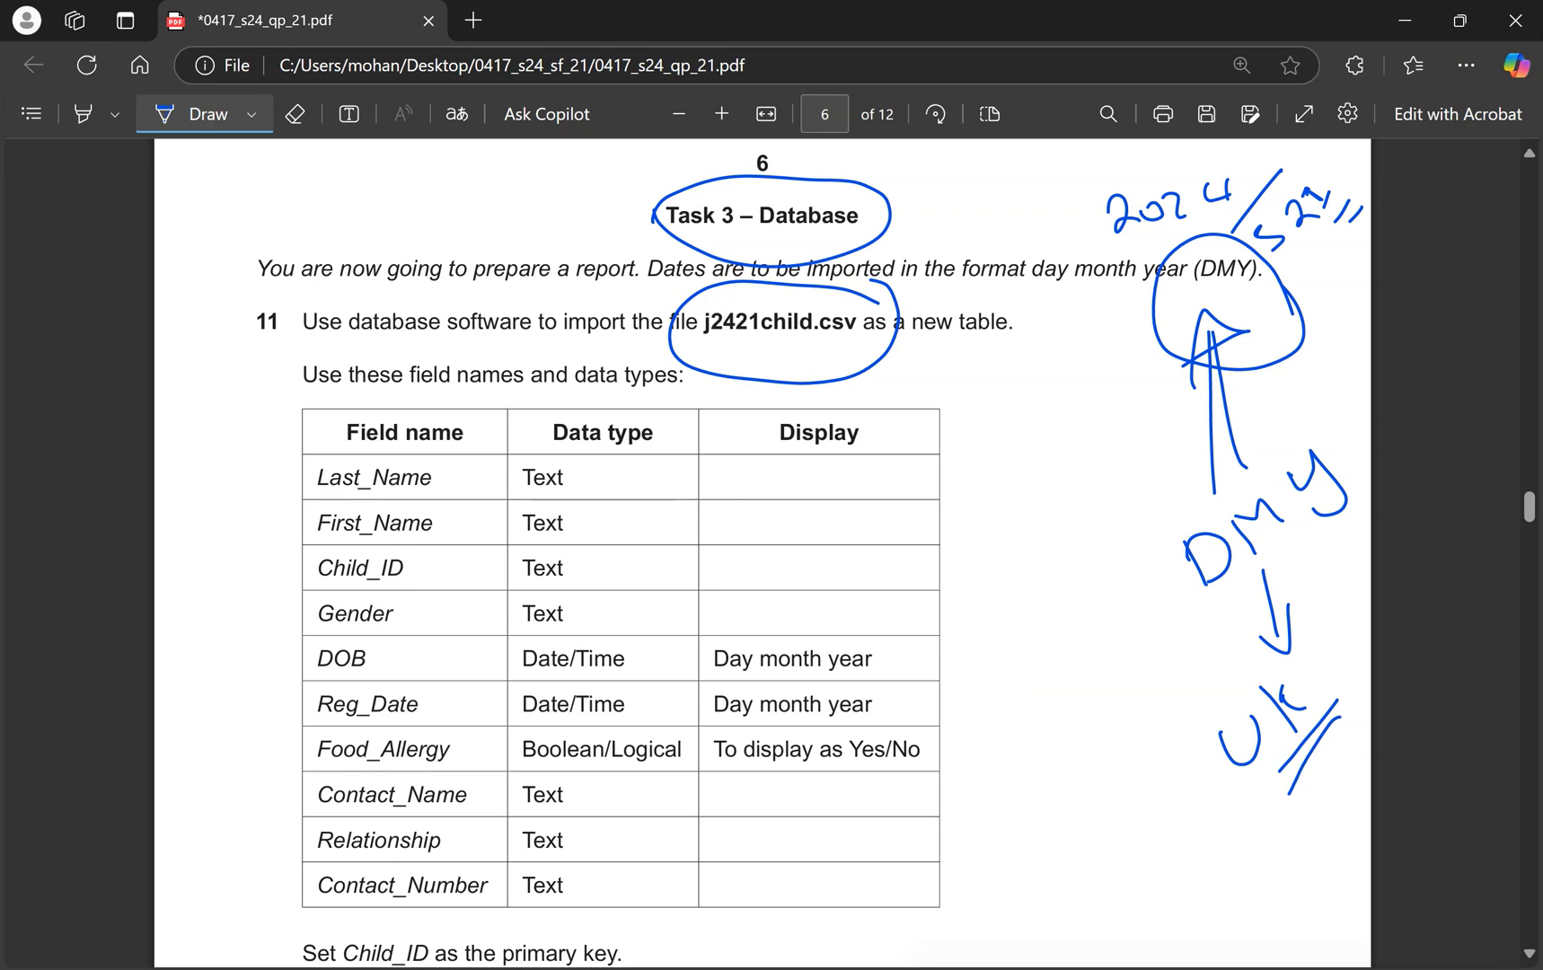
mouse_move(846, 624)
mouse_down()
mouse_move(582, 622)
mouse_move(301, 721)
mouse_move(740, 719)
mouse_move(959, 684)
mouse_move(864, 616)
mouse_up()
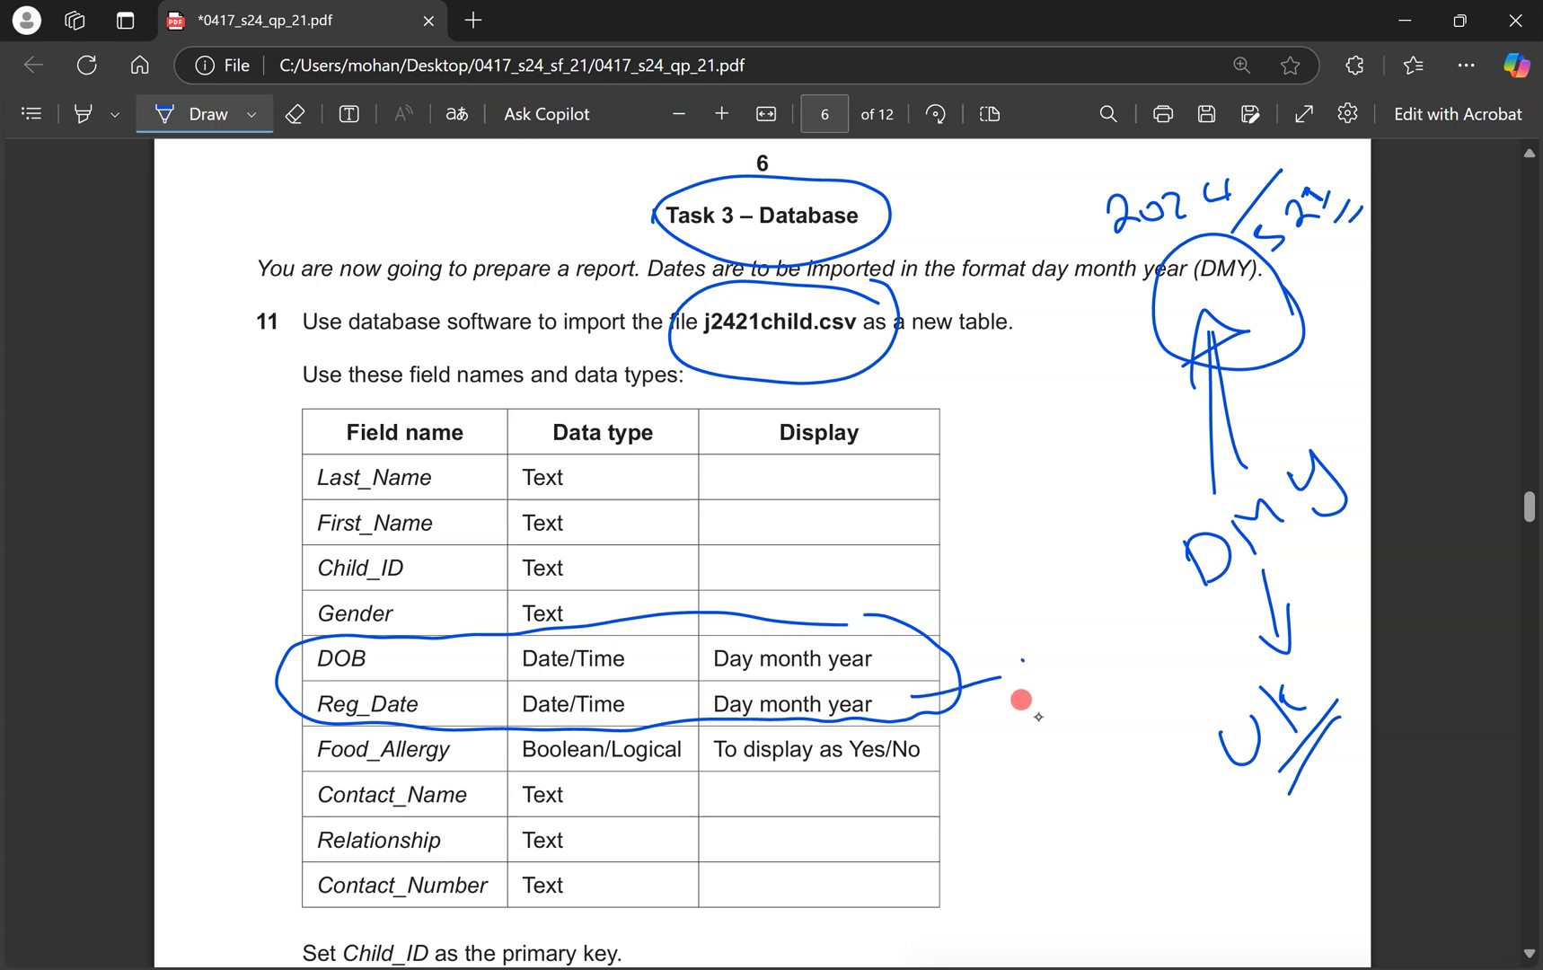
drag(1086, 610, 1091, 634)
drag(1096, 606, 1094, 671)
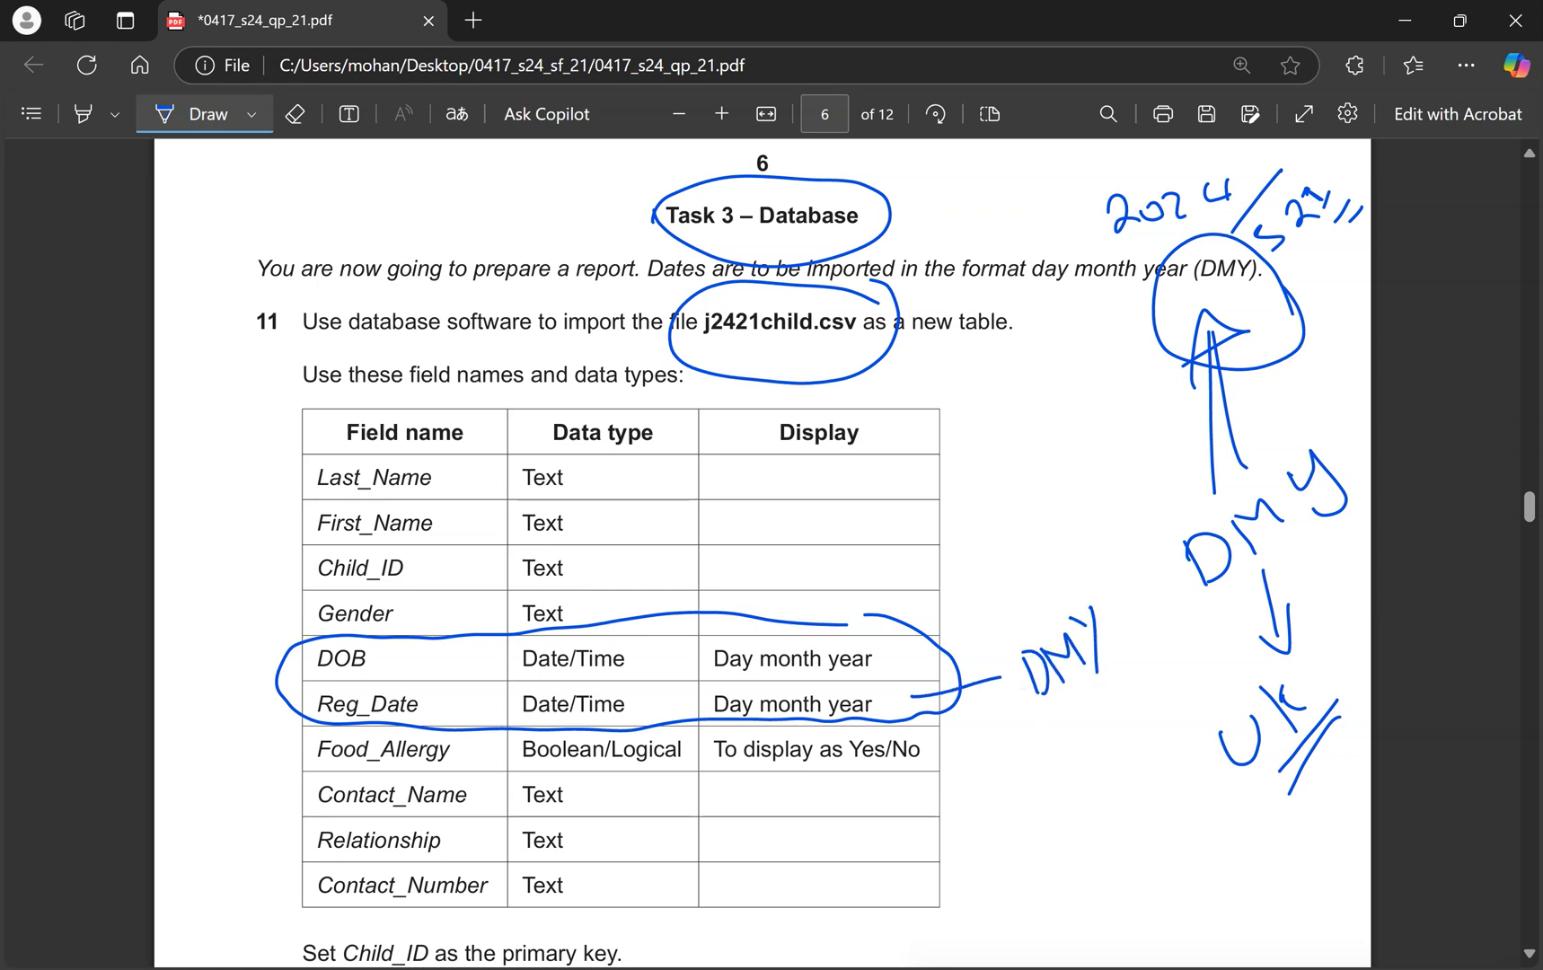
Confirm the import's Advanced date order is DMY and advance to the next wizard step.
key(ctrl+super+Right)
click(435, 716)
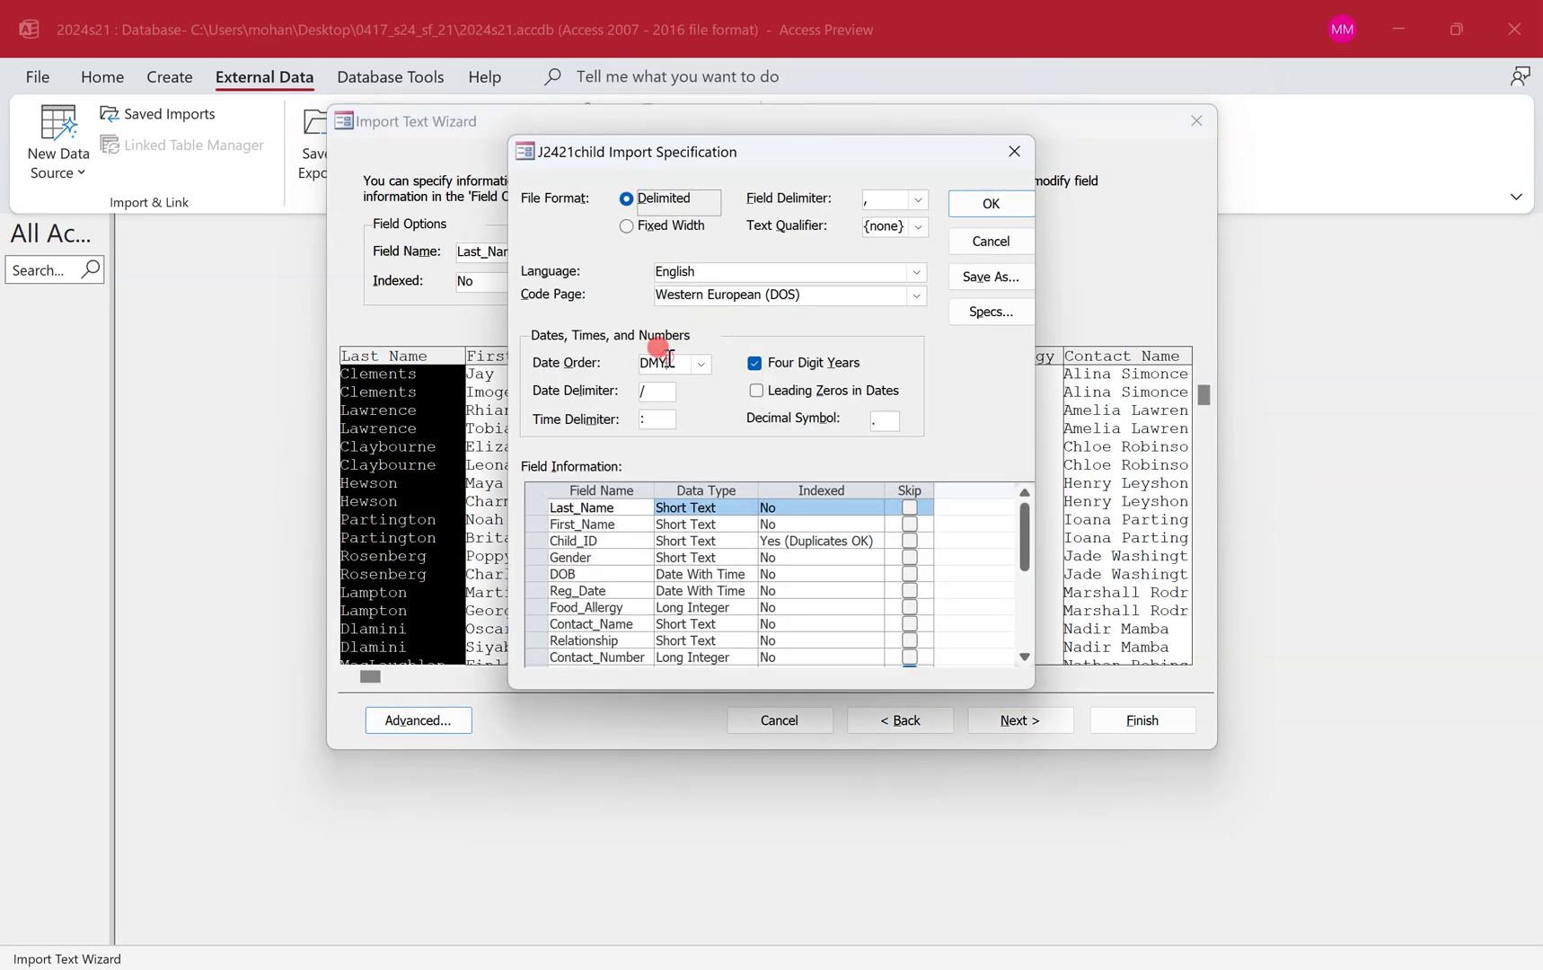
click(699, 364)
click(699, 366)
click(1009, 203)
click(1037, 720)
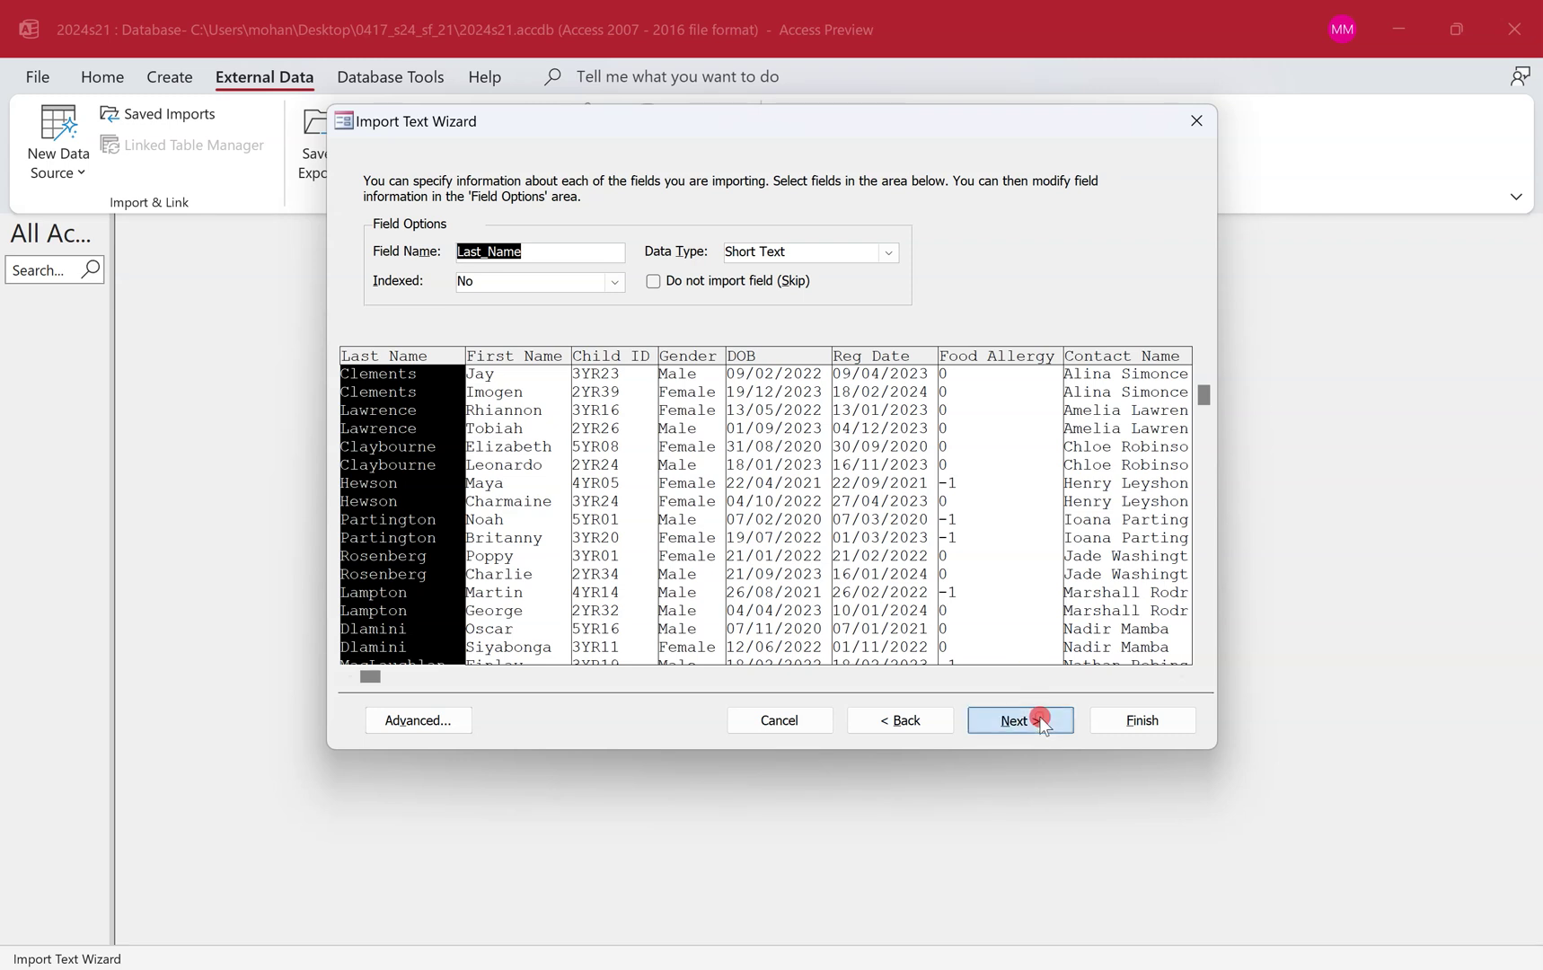
key(ctrl+super+Left)
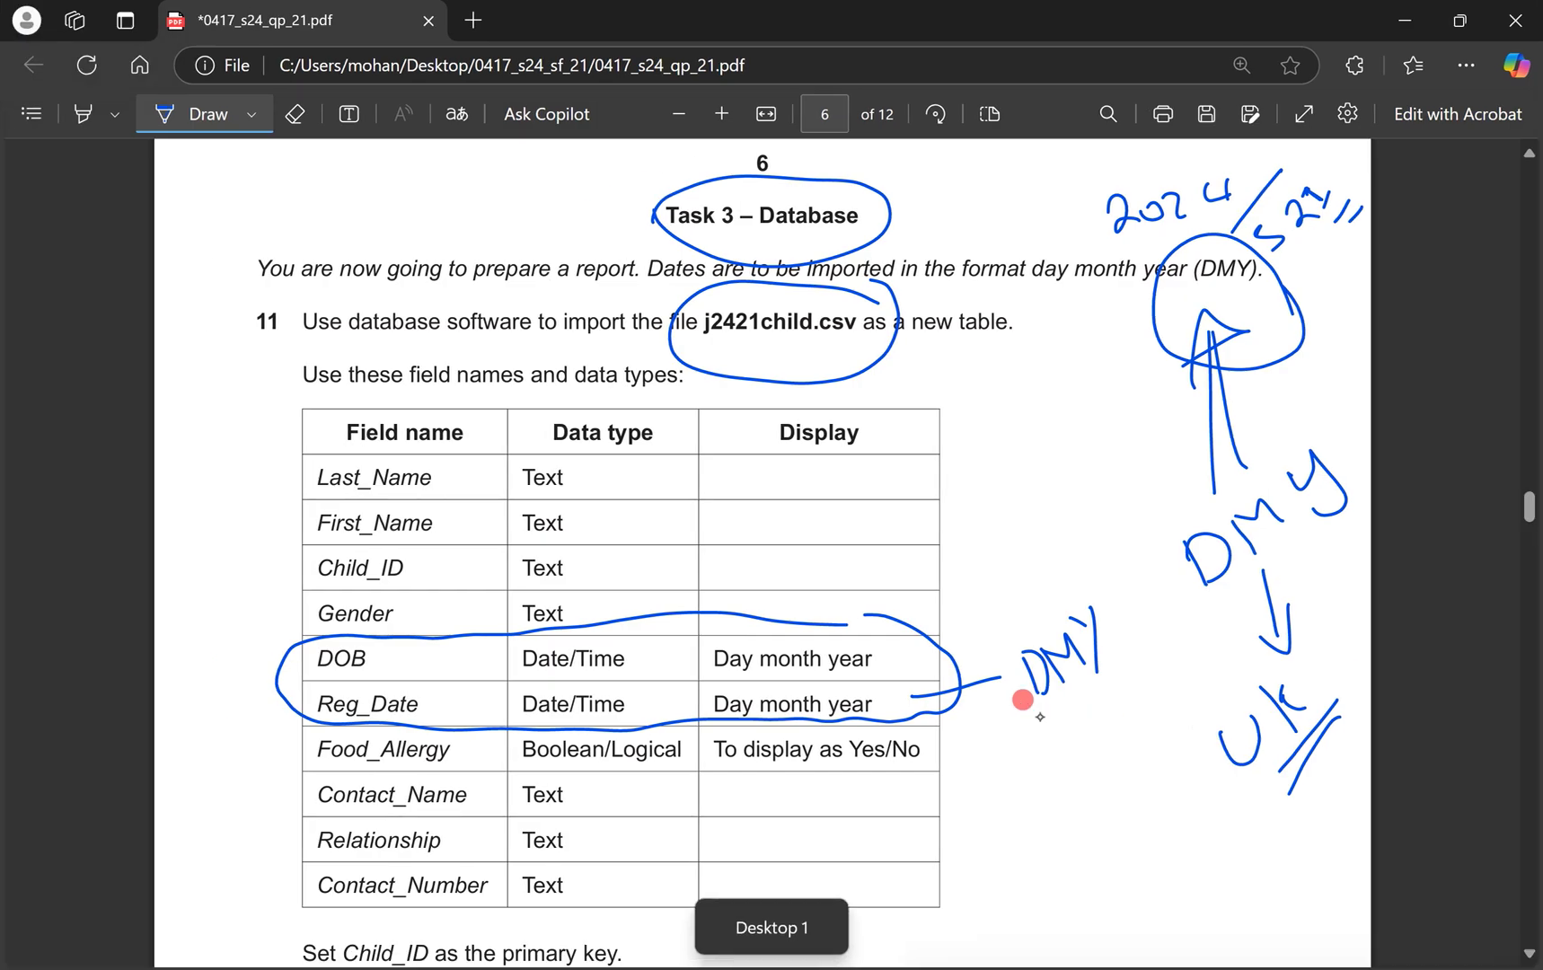
Undo the date-row ink, then circle Last_Name and bracket the Text types down to Gender.
key(ctrl+z)
key(ctrl+z)
key(ctrl+z)
key(ctrl+z)
mouse_move(413, 463)
mouse_down()
mouse_move(356, 446)
mouse_move(445, 467)
mouse_up()
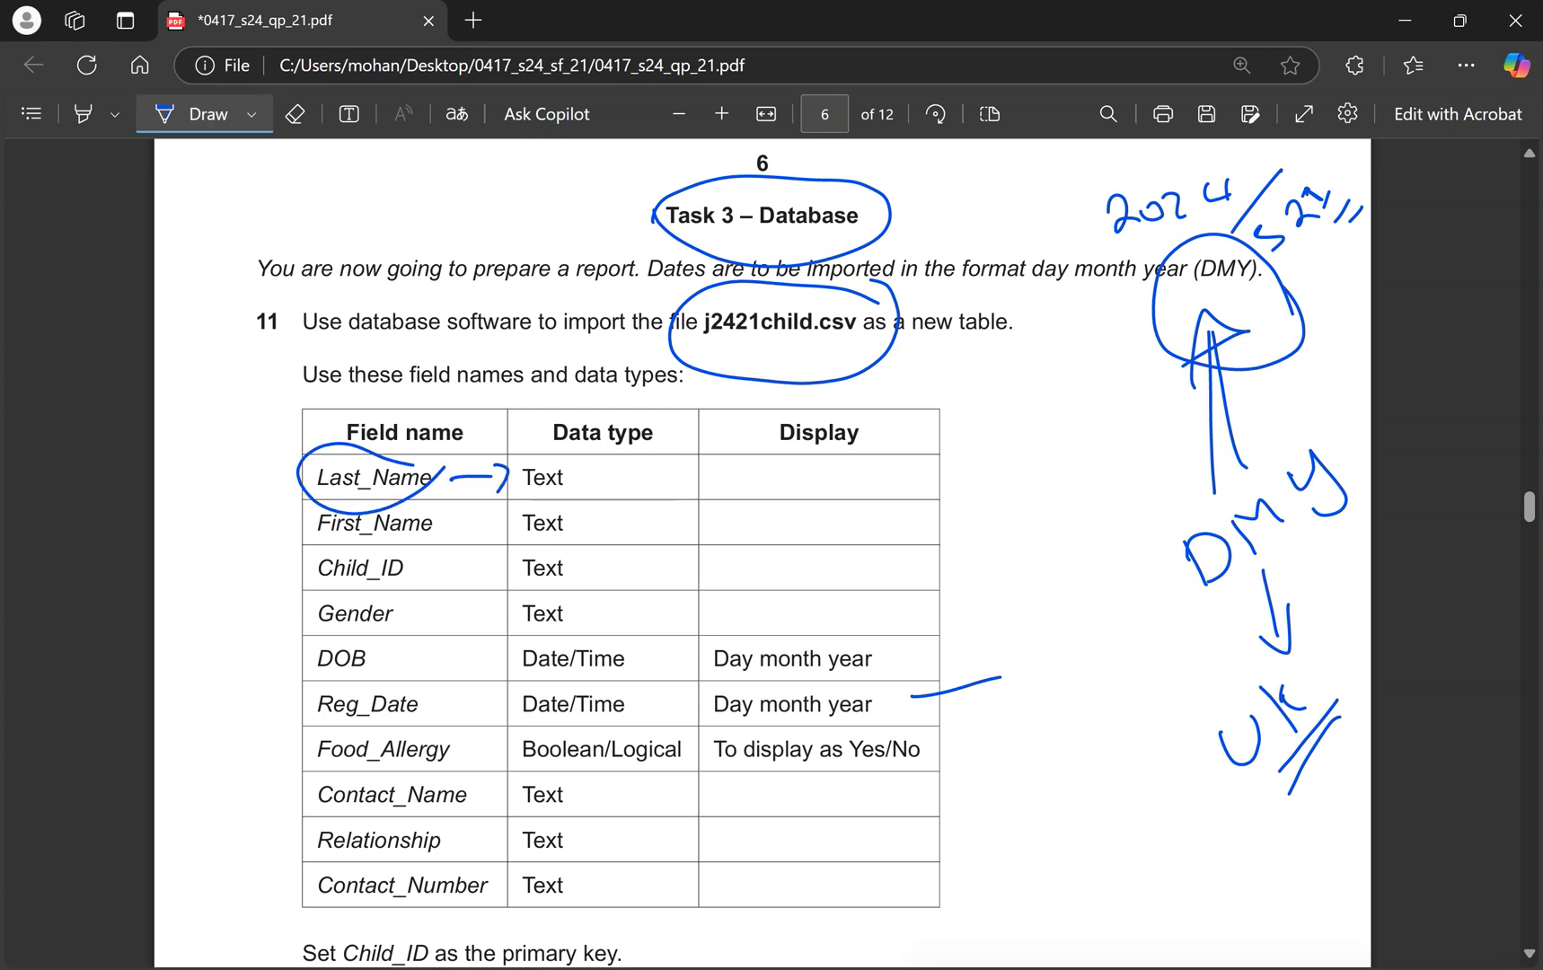
drag(626, 485, 590, 631)
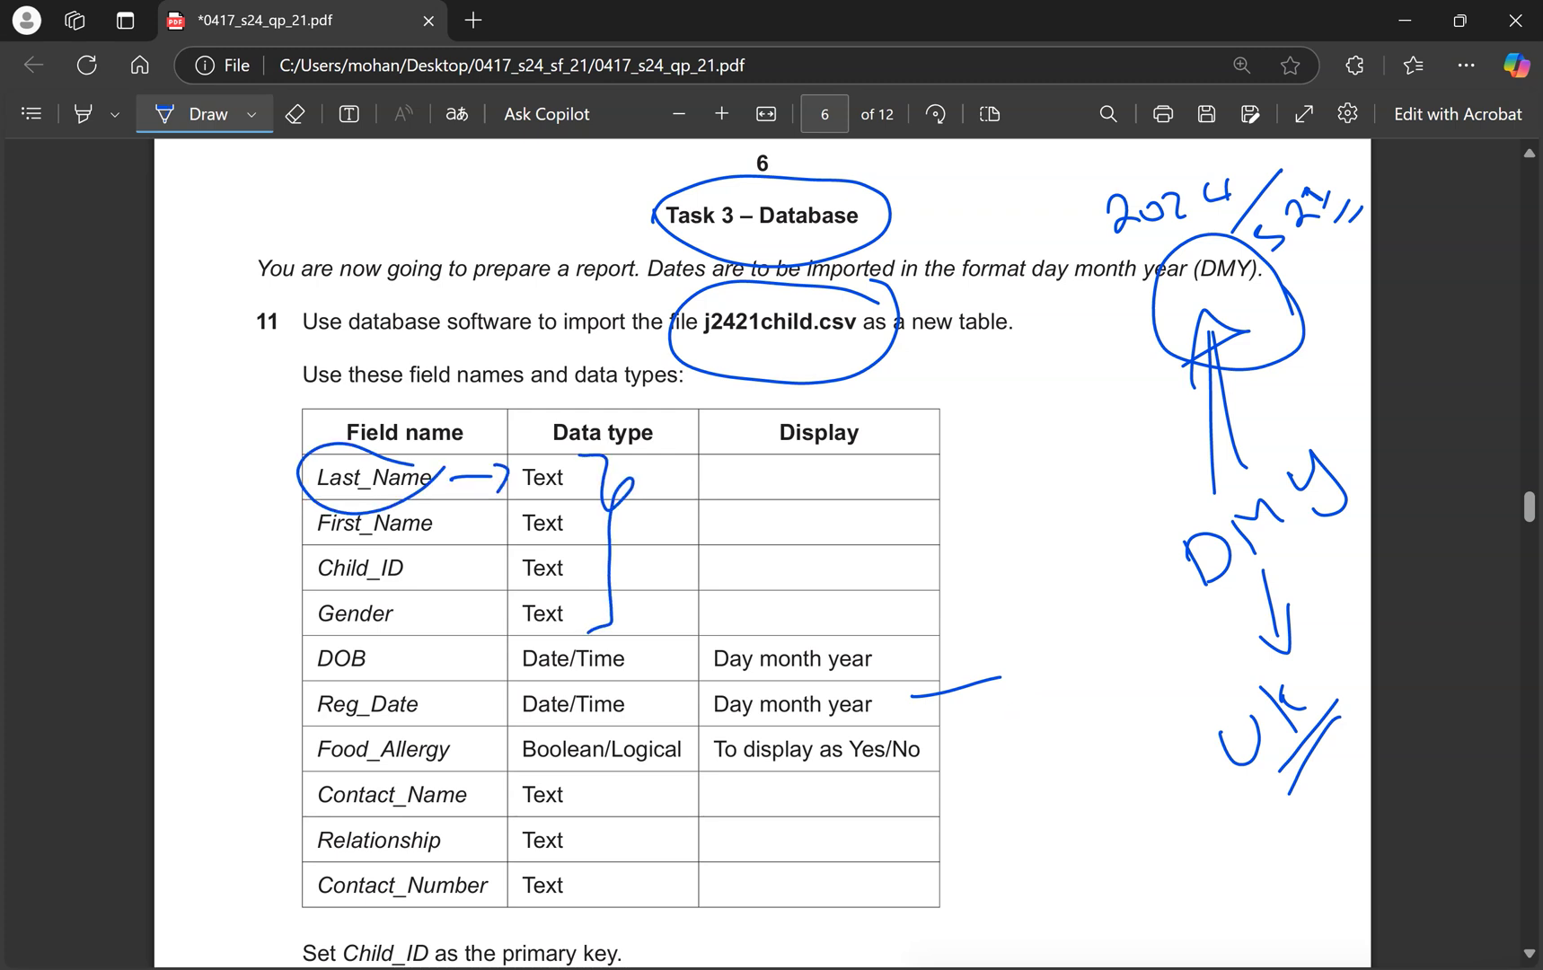
key(ctrl+super+Right)
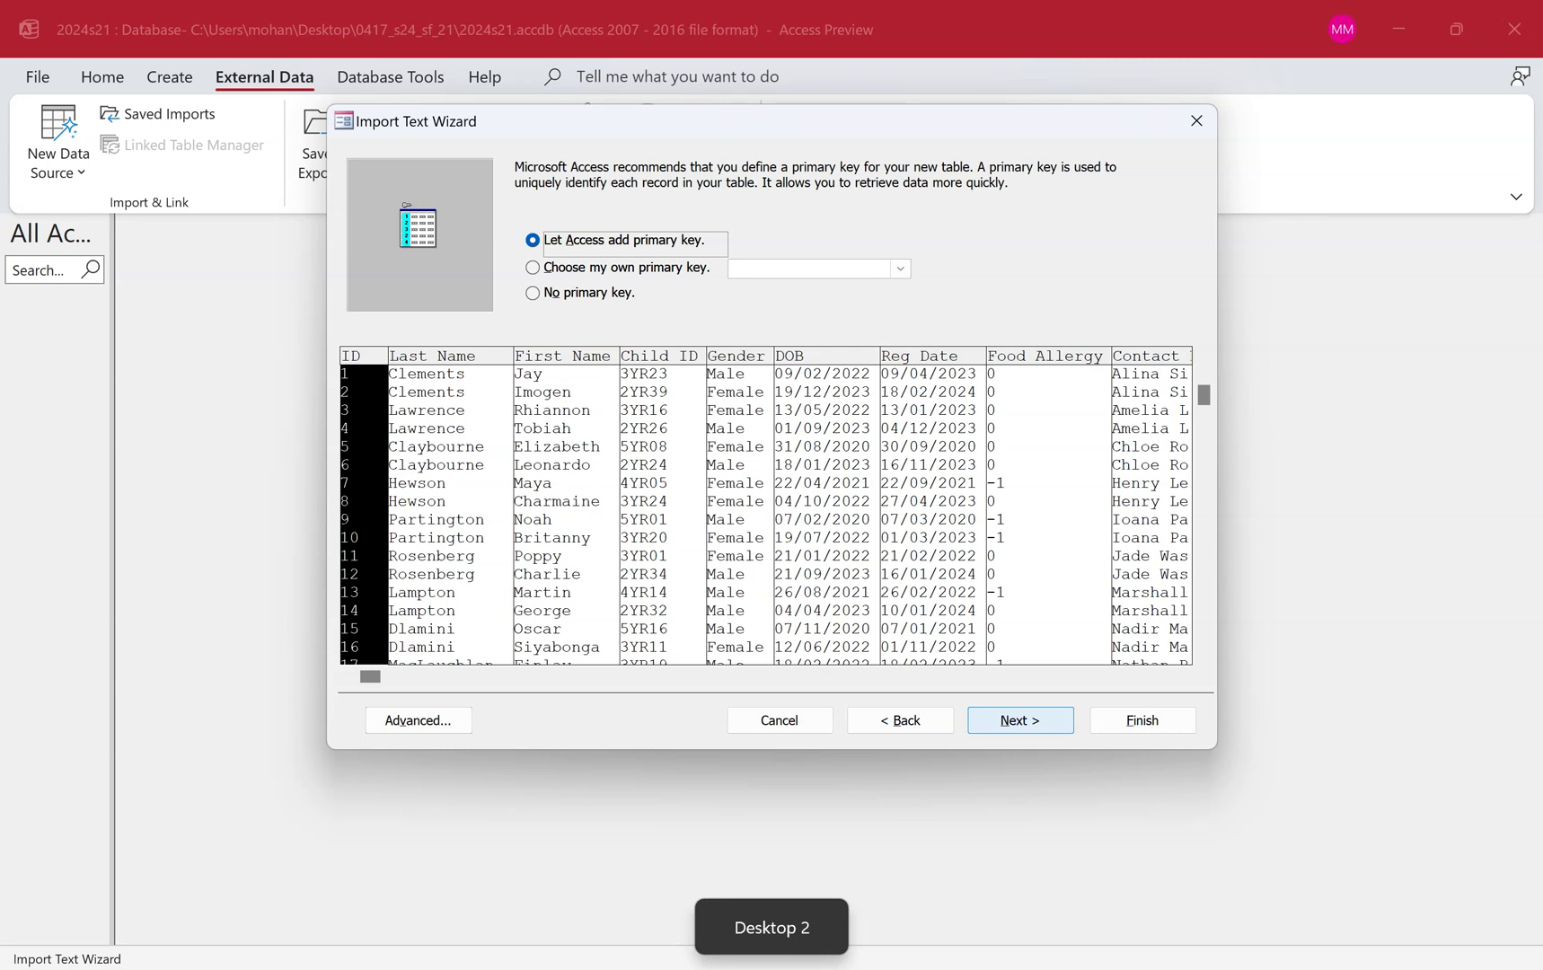
Return to field options and verify Last Name, First Name, Child ID and Gender are Short Text.
click(899, 720)
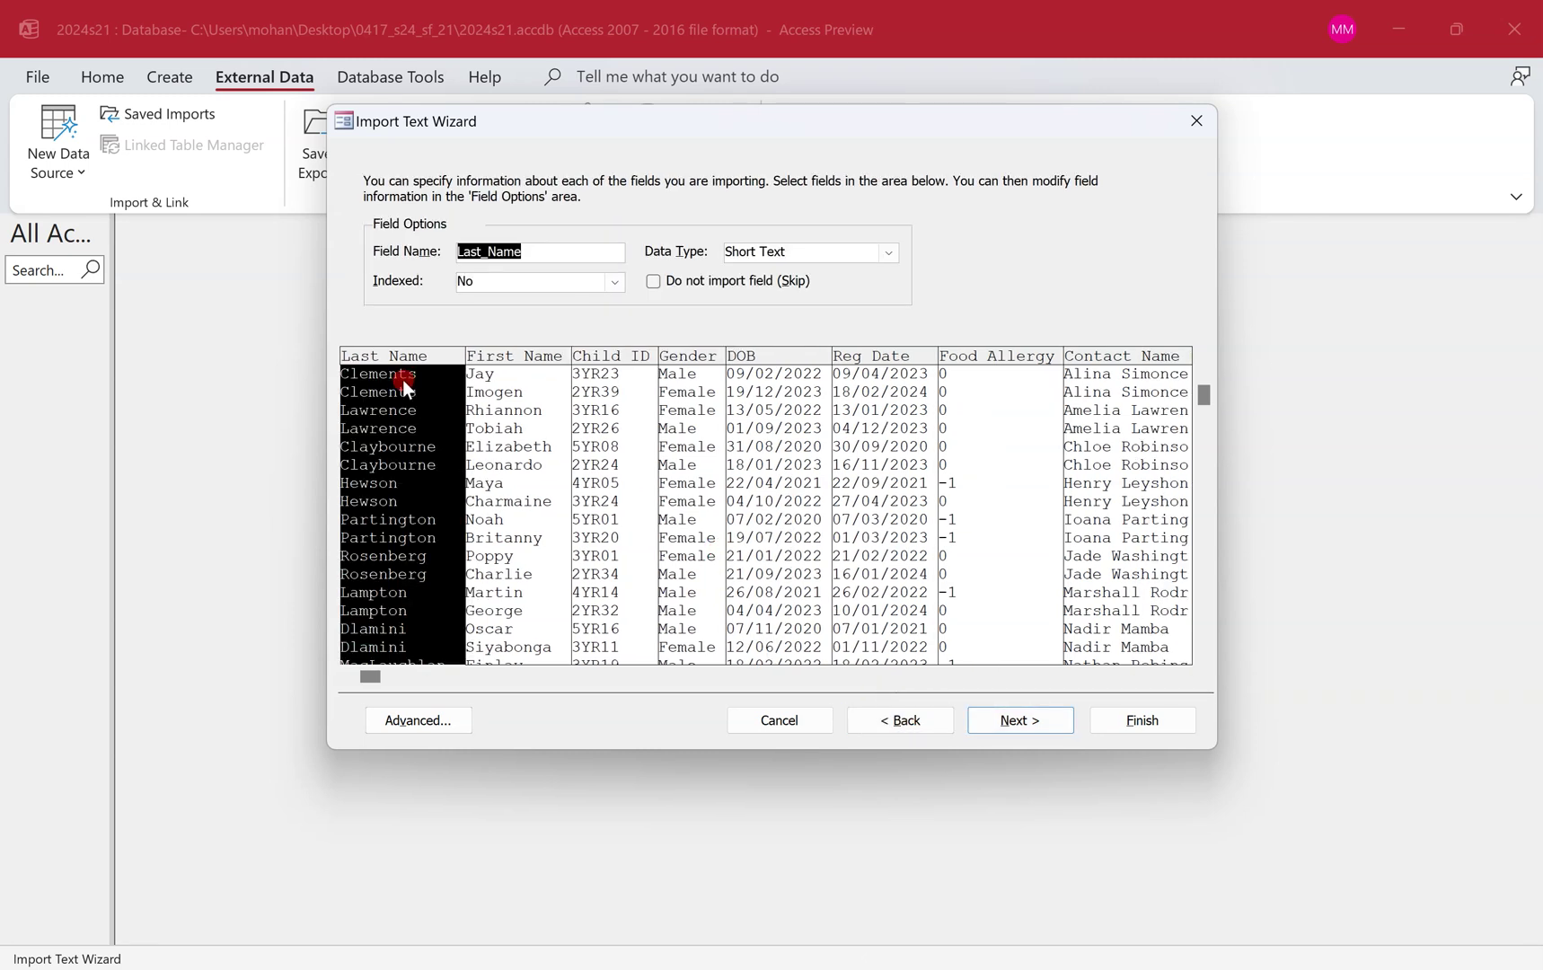
click(747, 251)
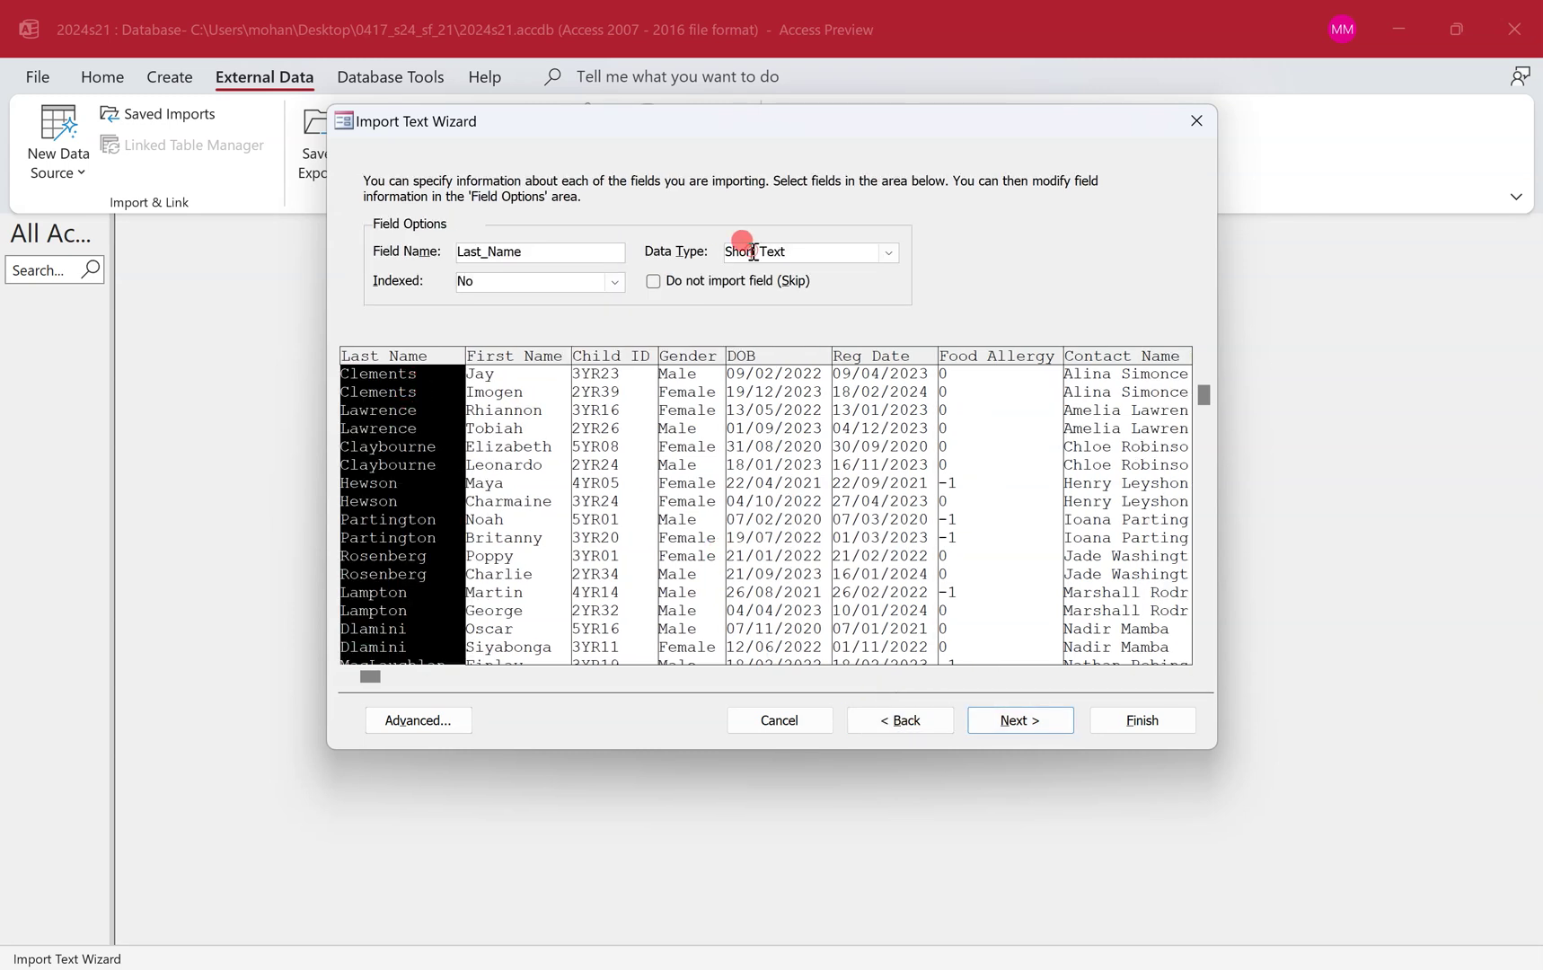
click(521, 426)
click(598, 404)
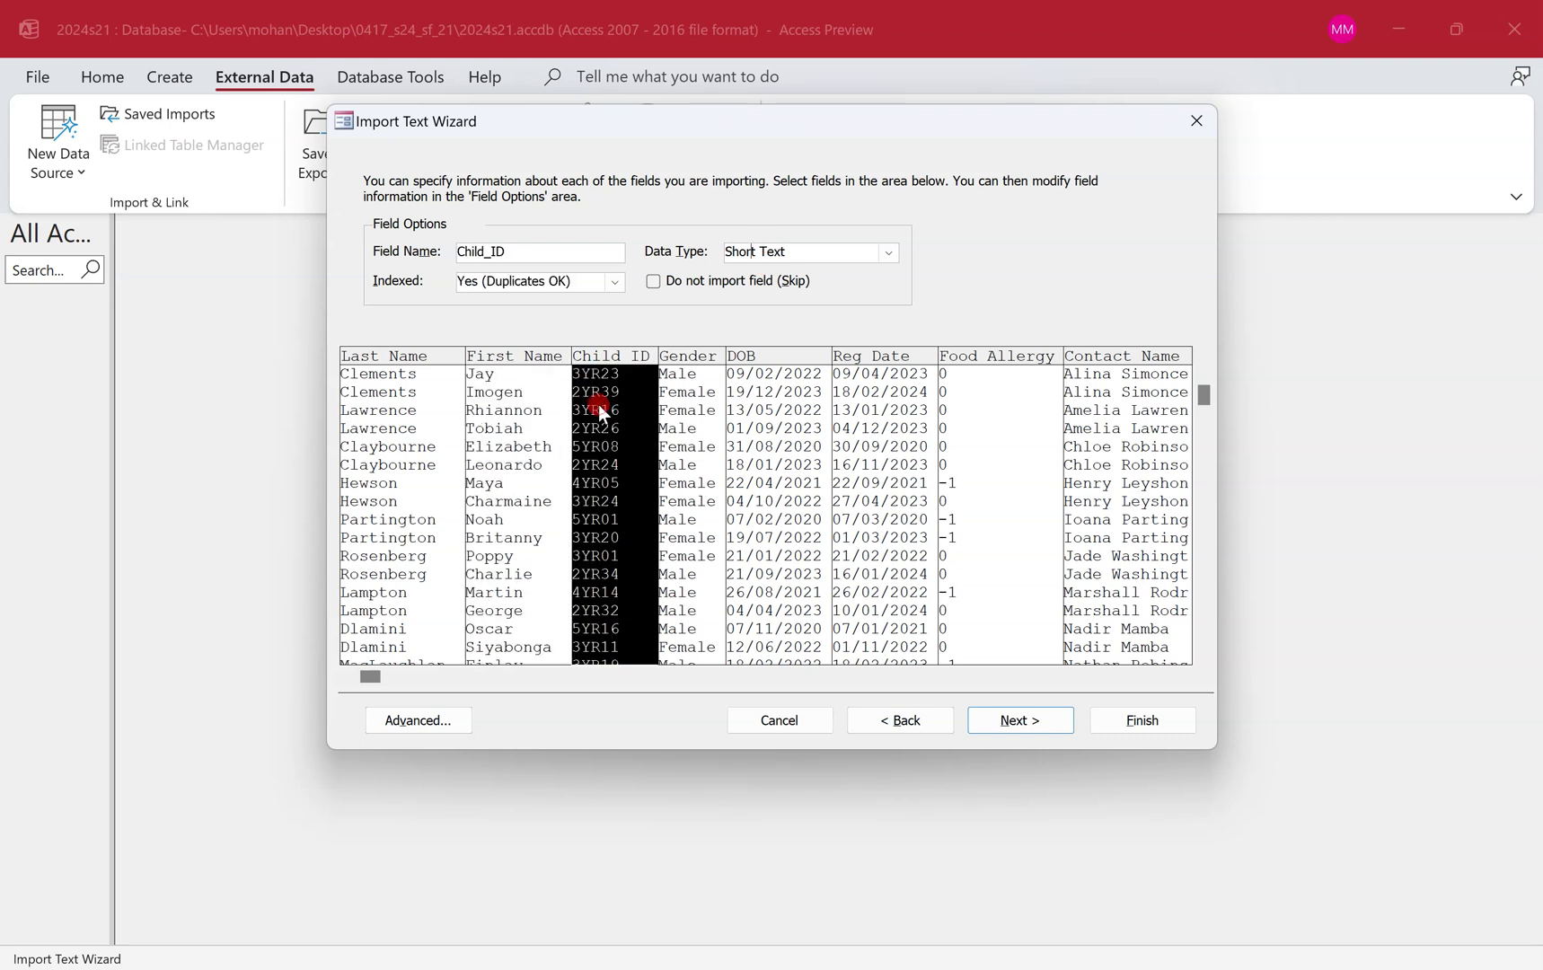
click(699, 427)
click(814, 268)
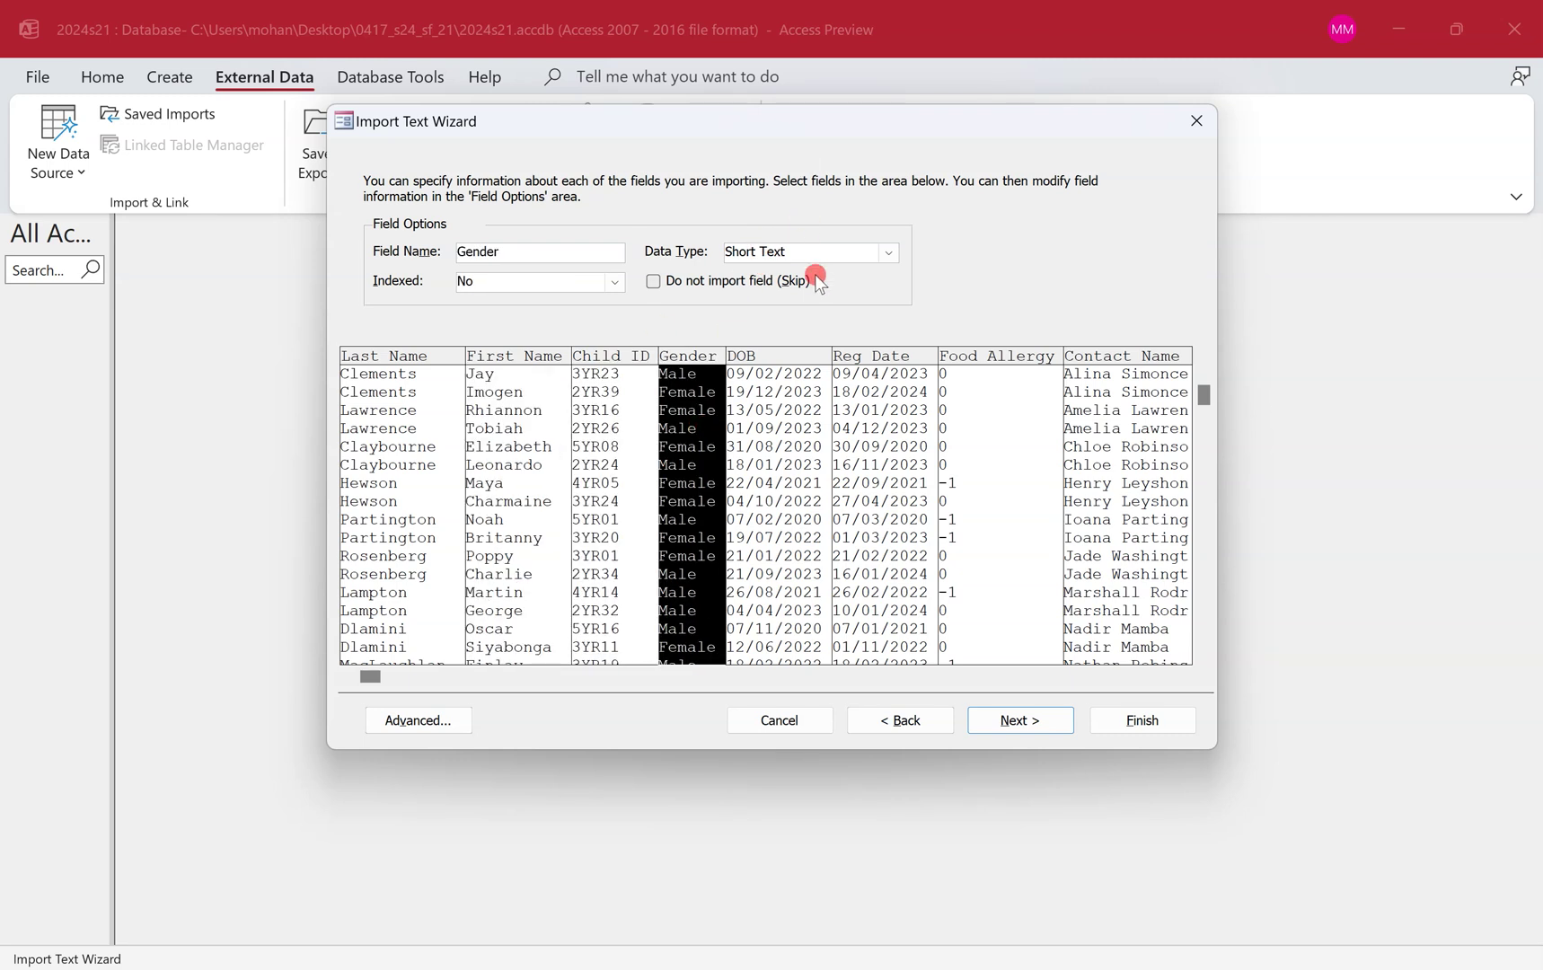
key(ctrl+super+Left)
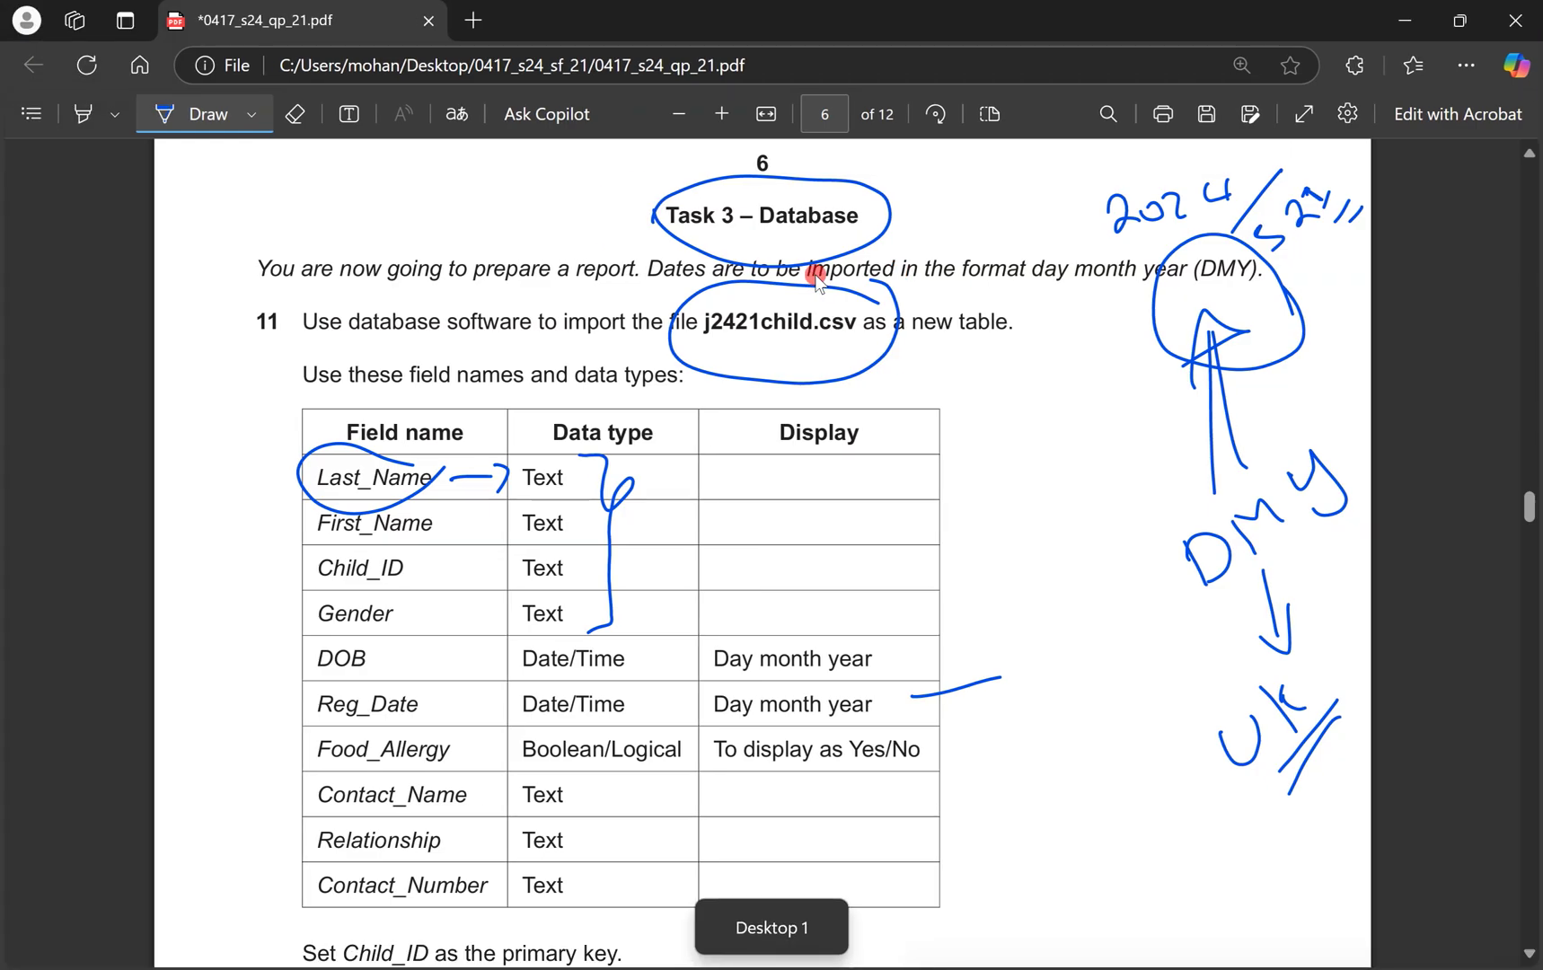
Tick the Date/Time types for DOB and Reg_Date and circle their Day month year display.
drag(644, 654, 678, 645)
drag(636, 699, 689, 665)
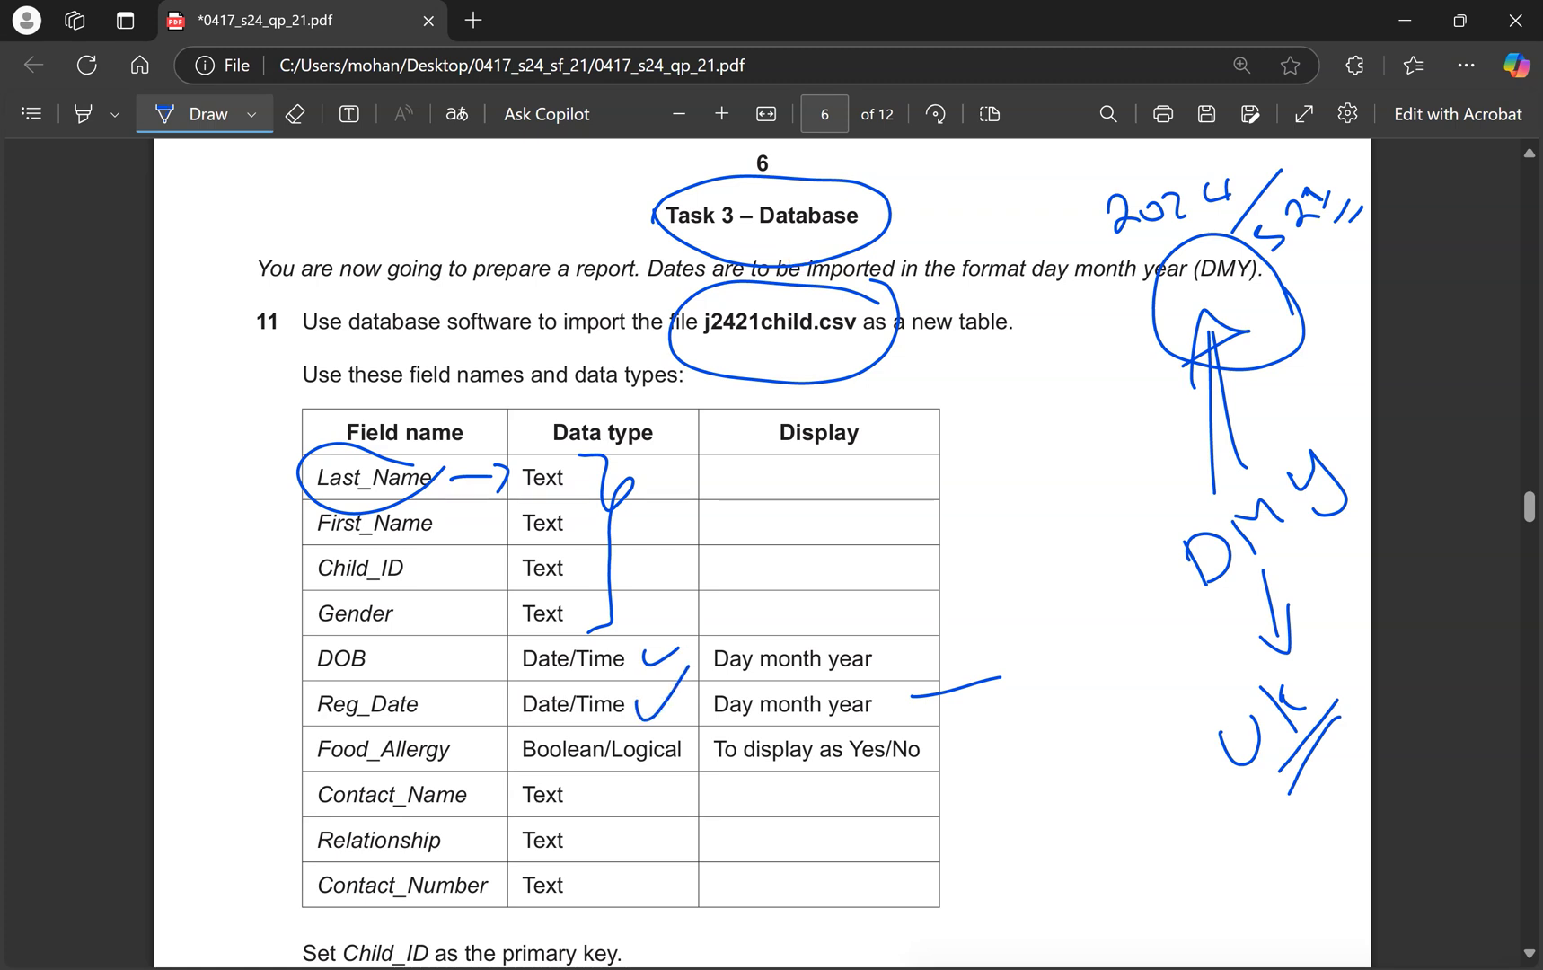
mouse_move(889, 643)
mouse_down()
mouse_move(705, 621)
mouse_move(893, 691)
mouse_up()
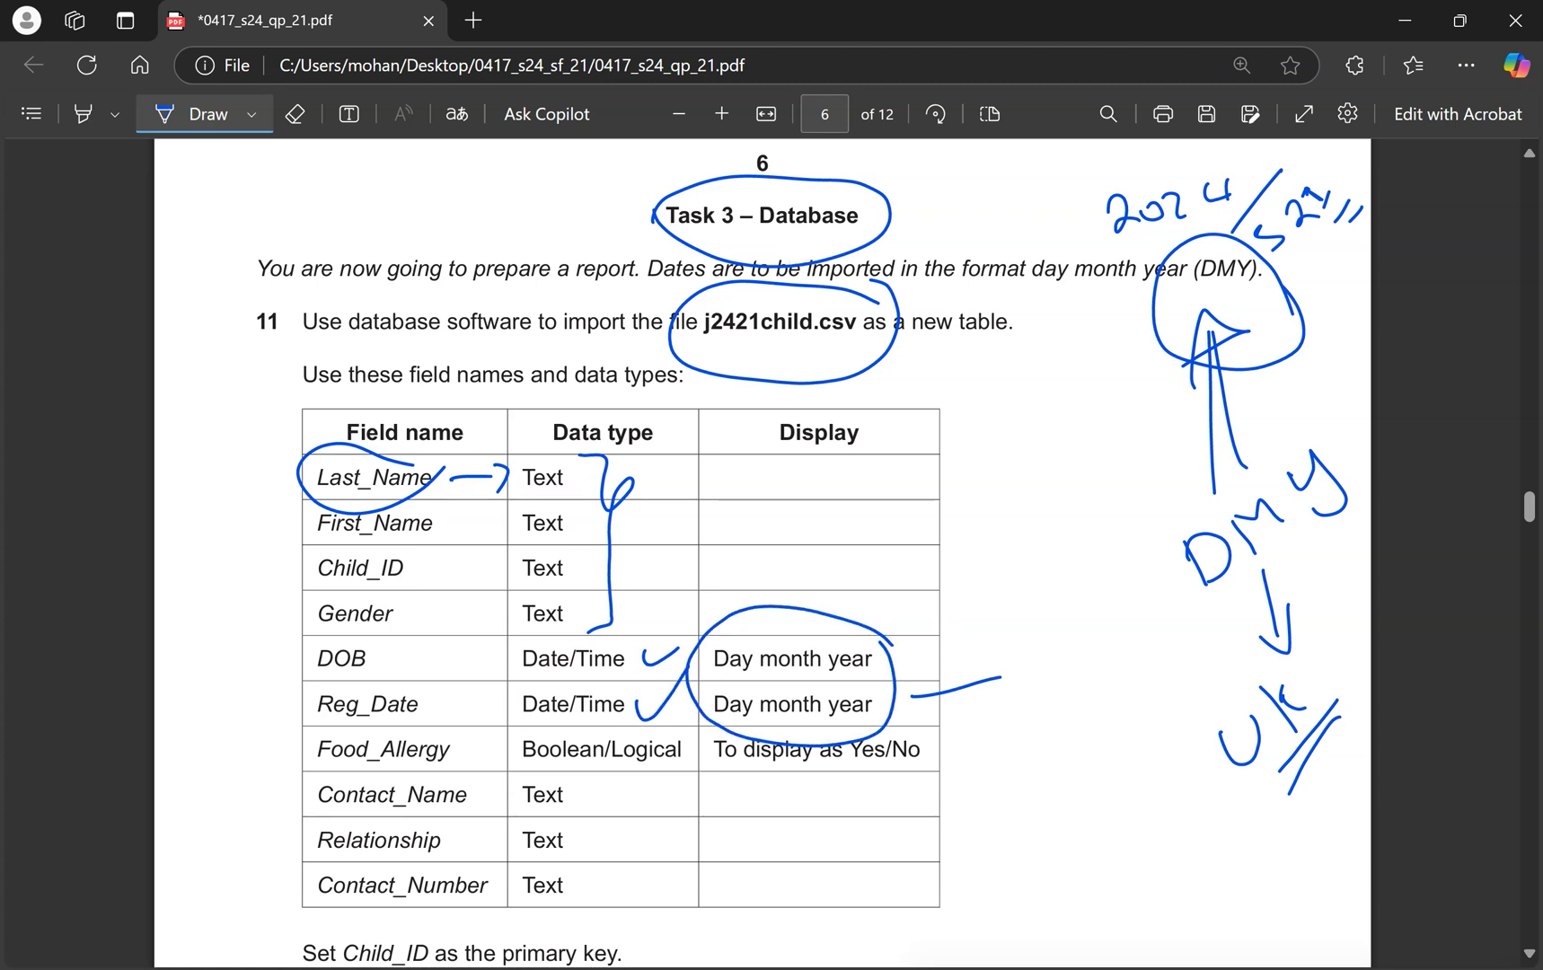
Check the DOB and Reg Date column types in Access, then circle Food_Allergy on the paper.
key(ctrl+super+Right)
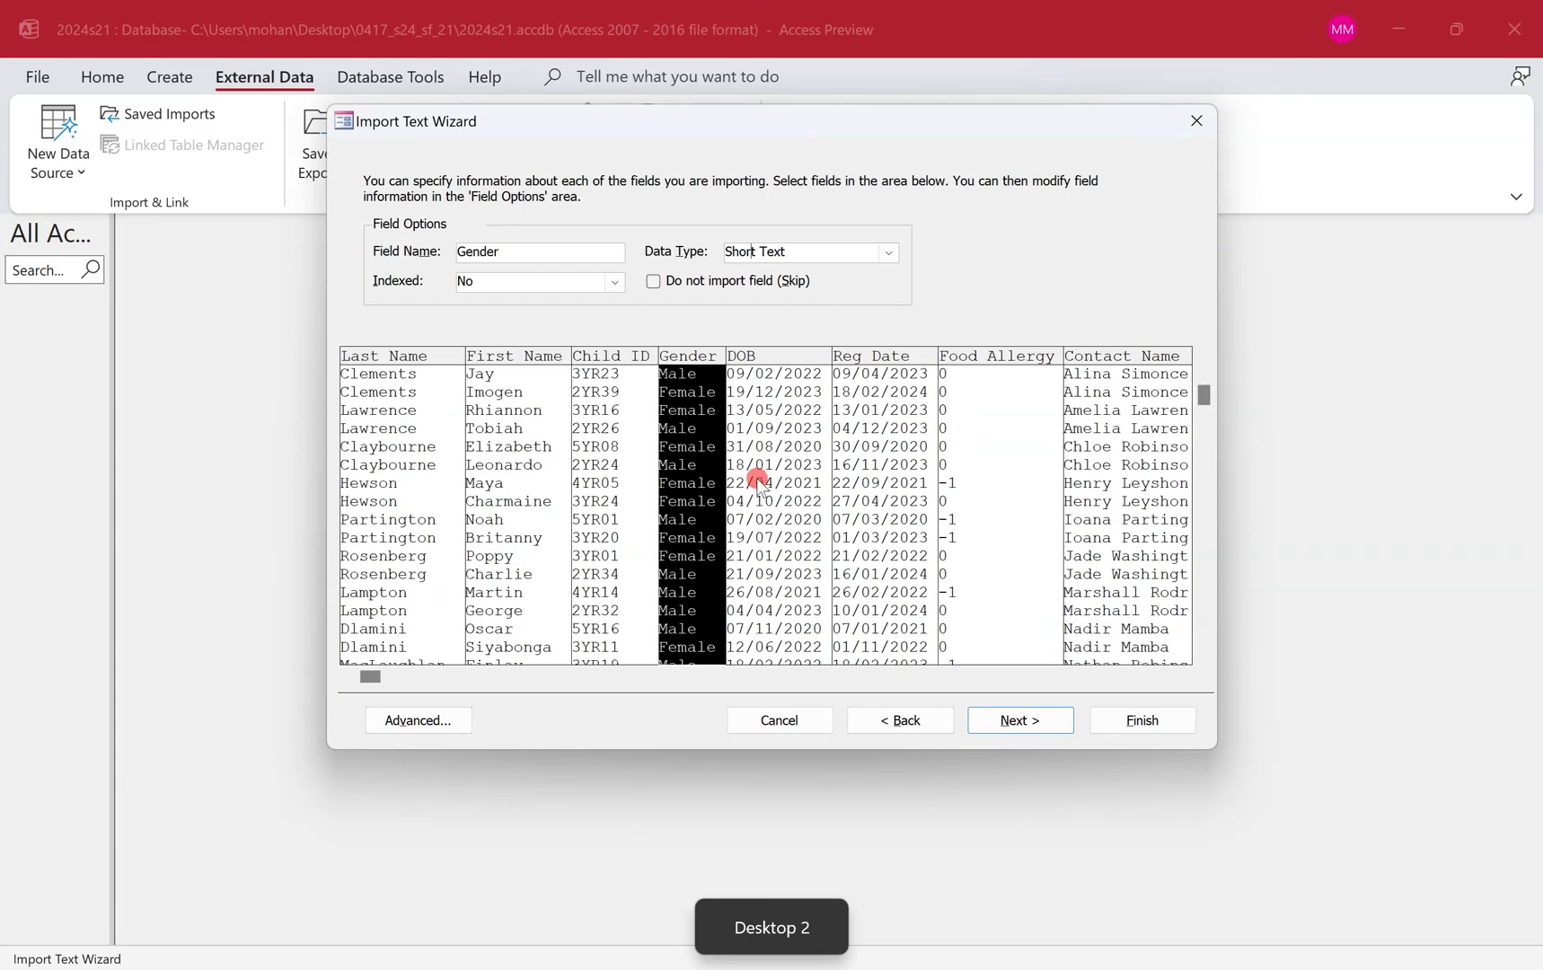
click(756, 478)
click(852, 505)
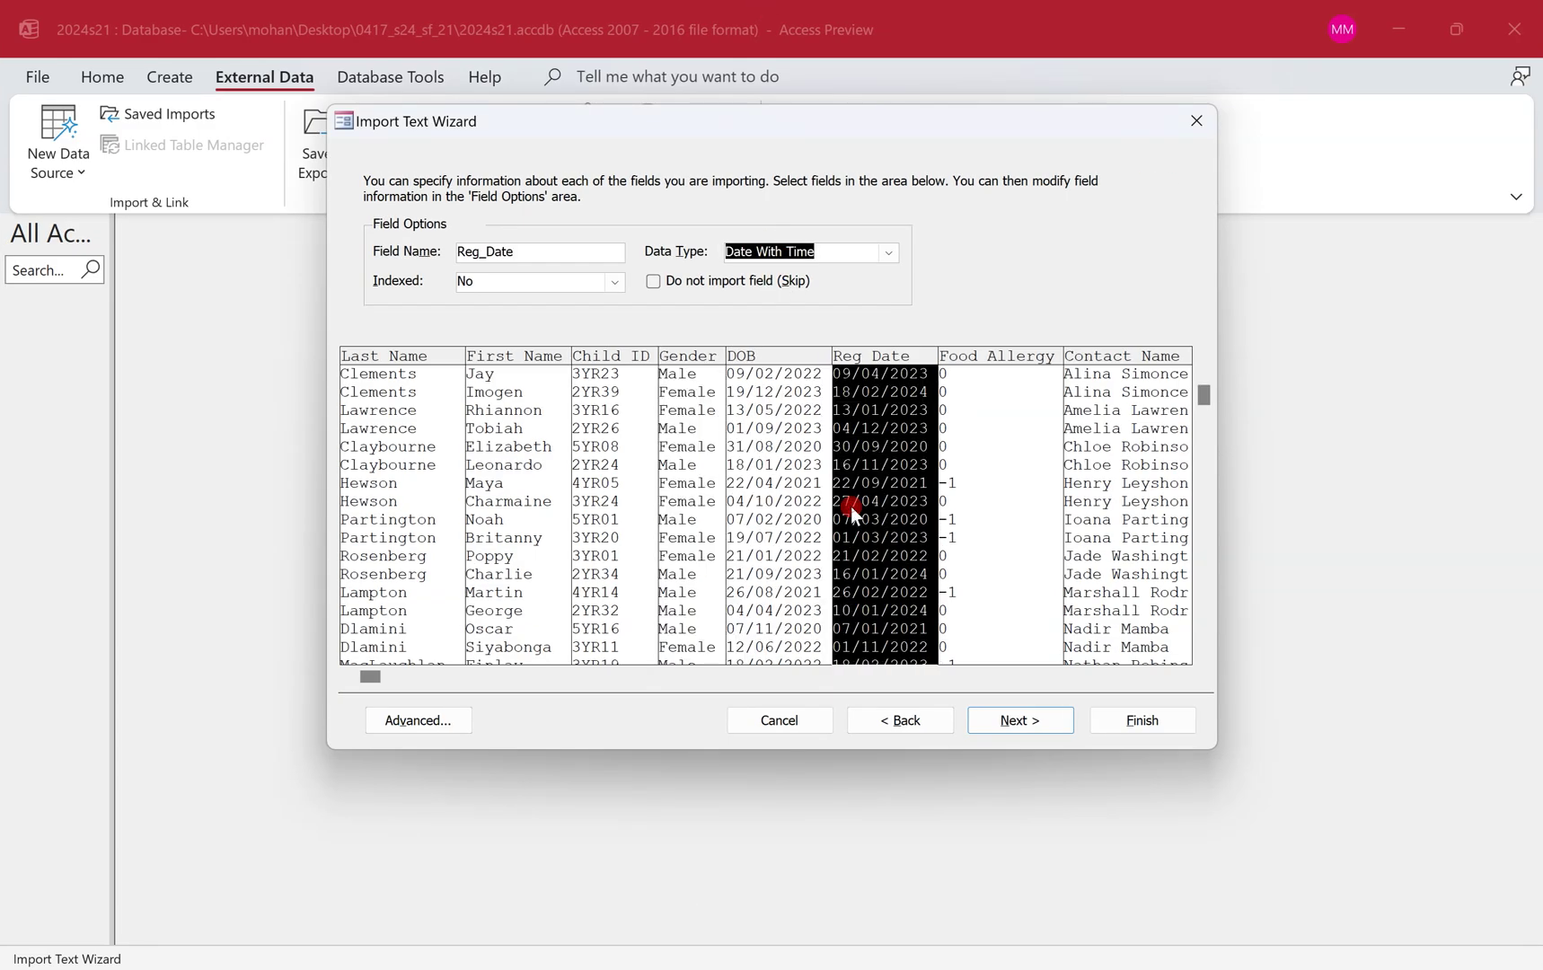
key(ctrl+super+Left)
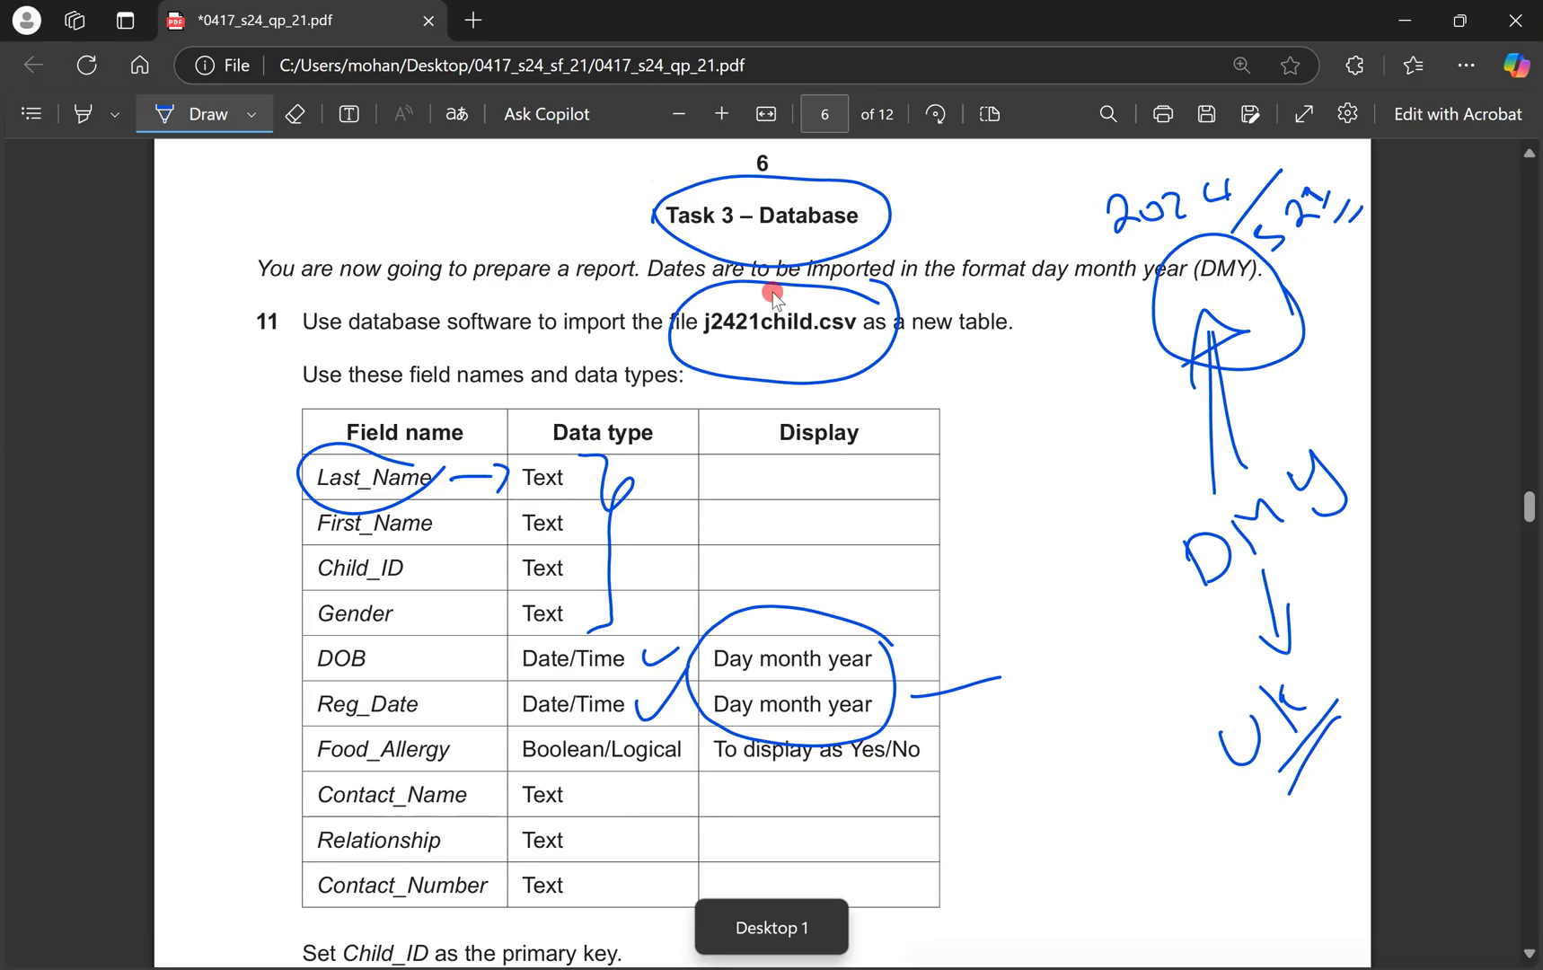
mouse_move(492, 734)
mouse_down()
mouse_move(454, 717)
mouse_move(496, 759)
mouse_move(655, 769)
mouse_up()
Mark Boolean/Yes/No on the paper and set the Food Allergy column to Yes/No.
mouse_move(830, 770)
mouse_down()
mouse_move(973, 753)
mouse_move(889, 706)
mouse_up()
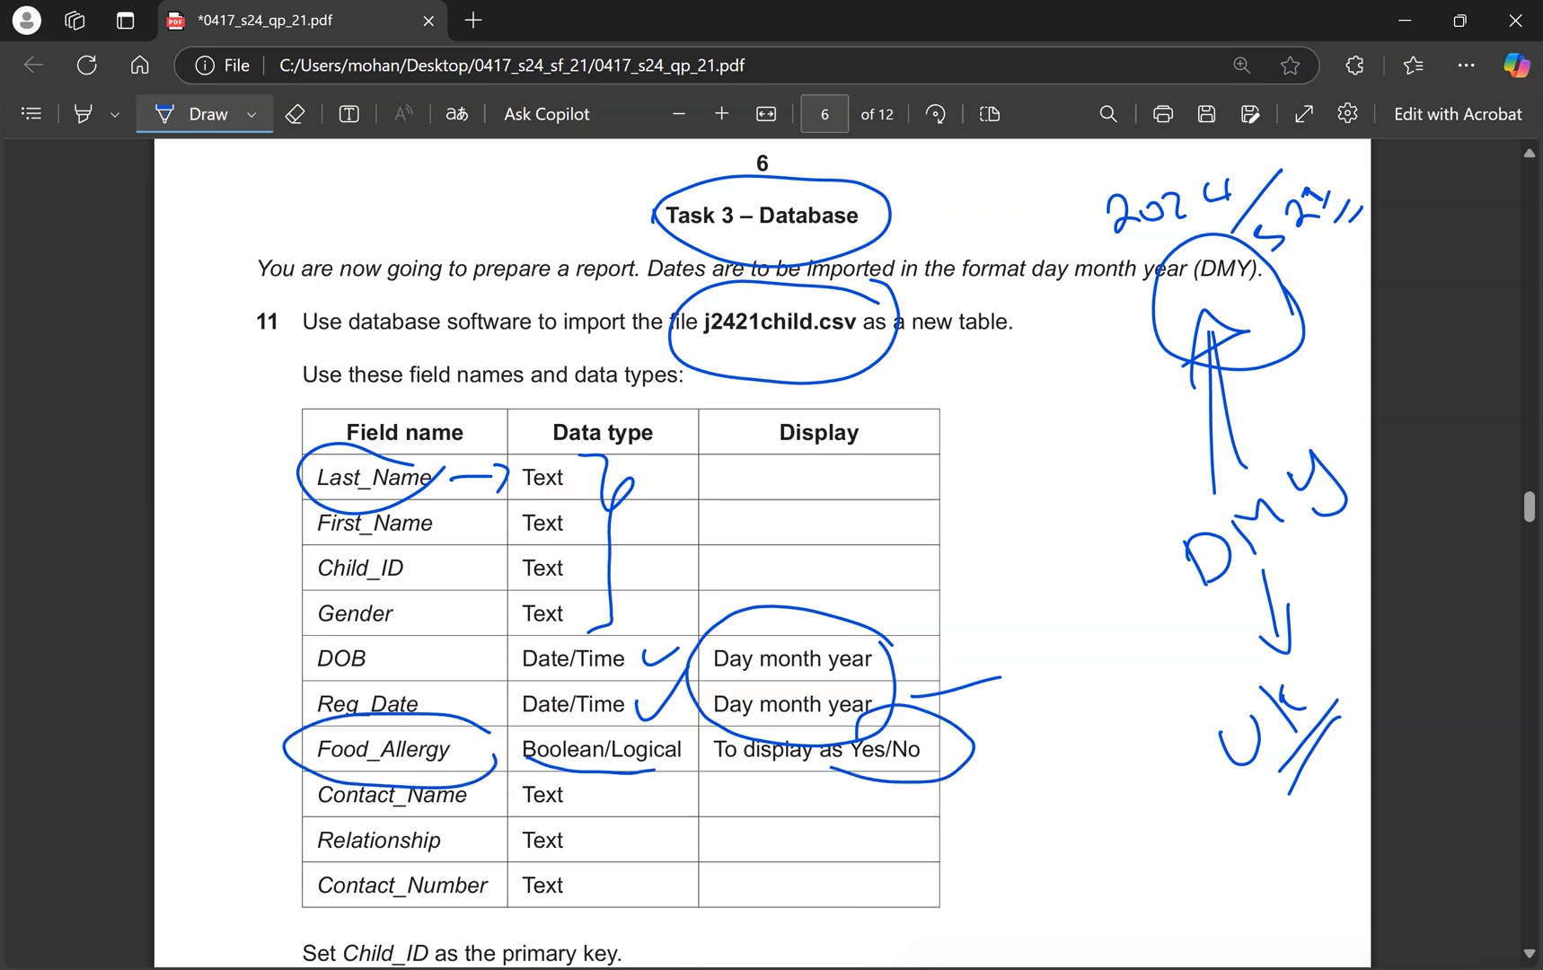
key(ctrl+super+Right)
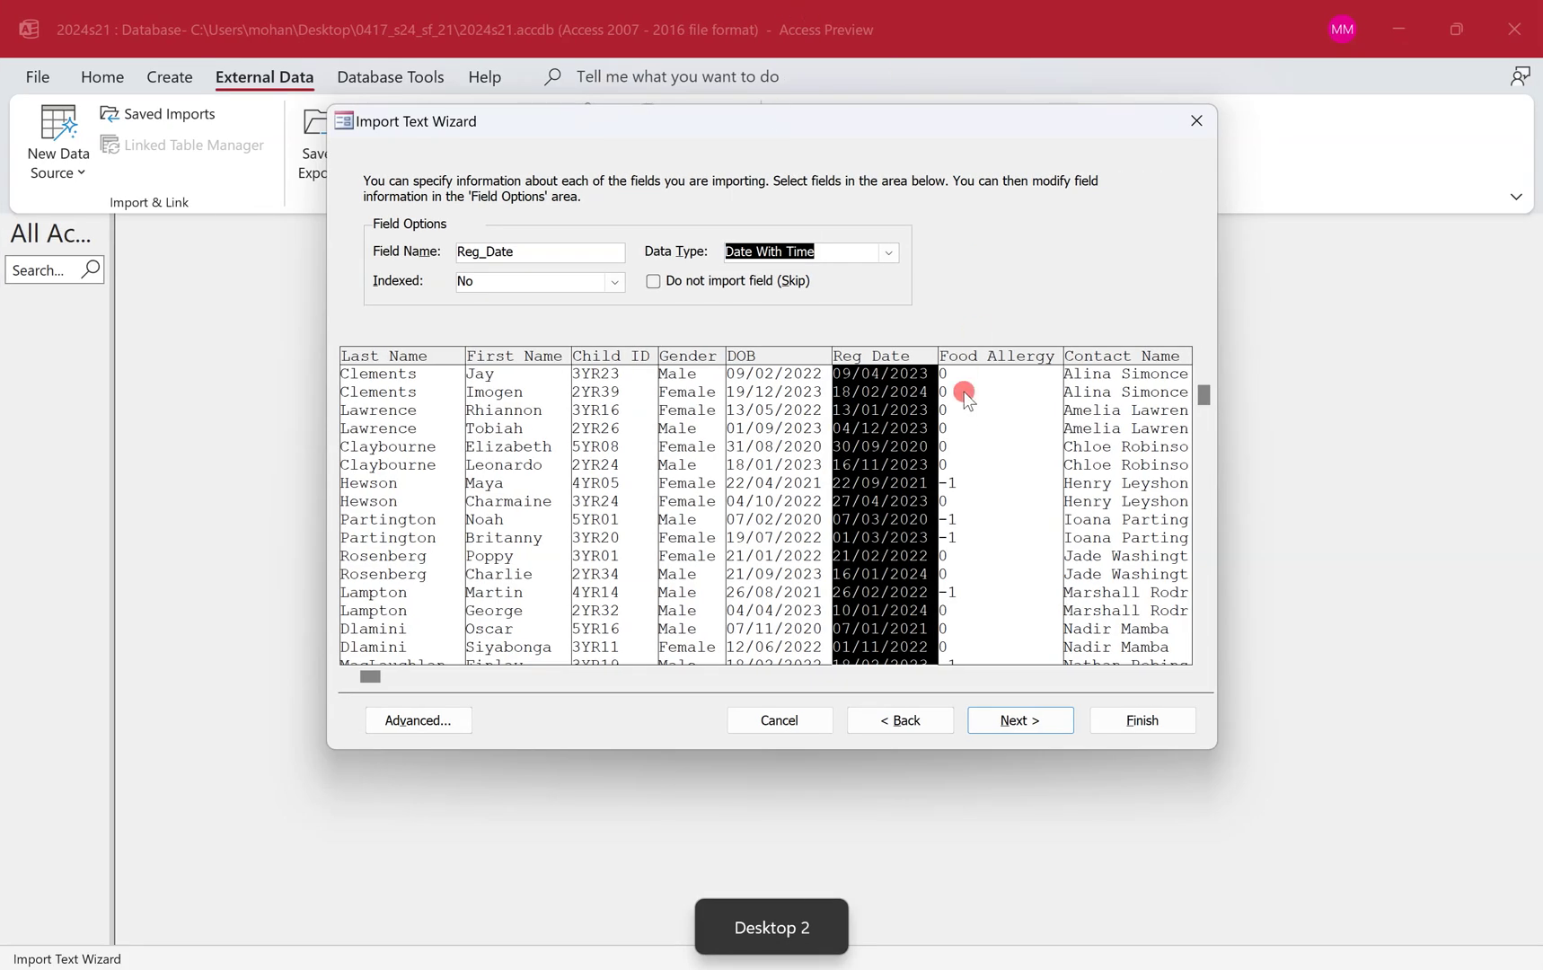
click(966, 396)
click(892, 253)
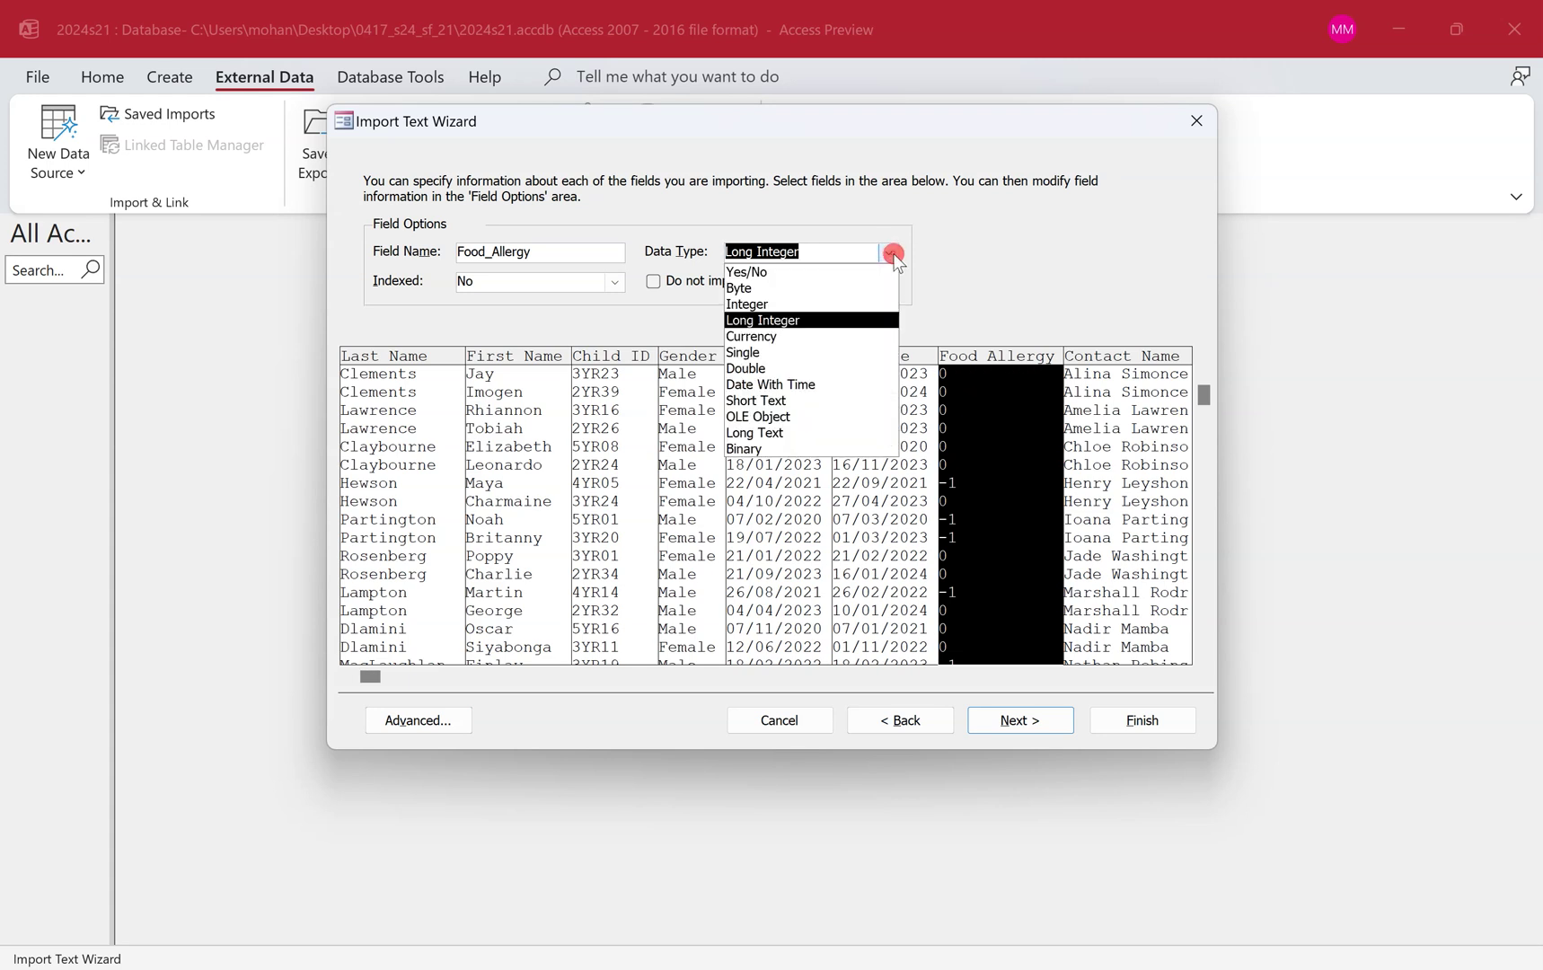
click(858, 272)
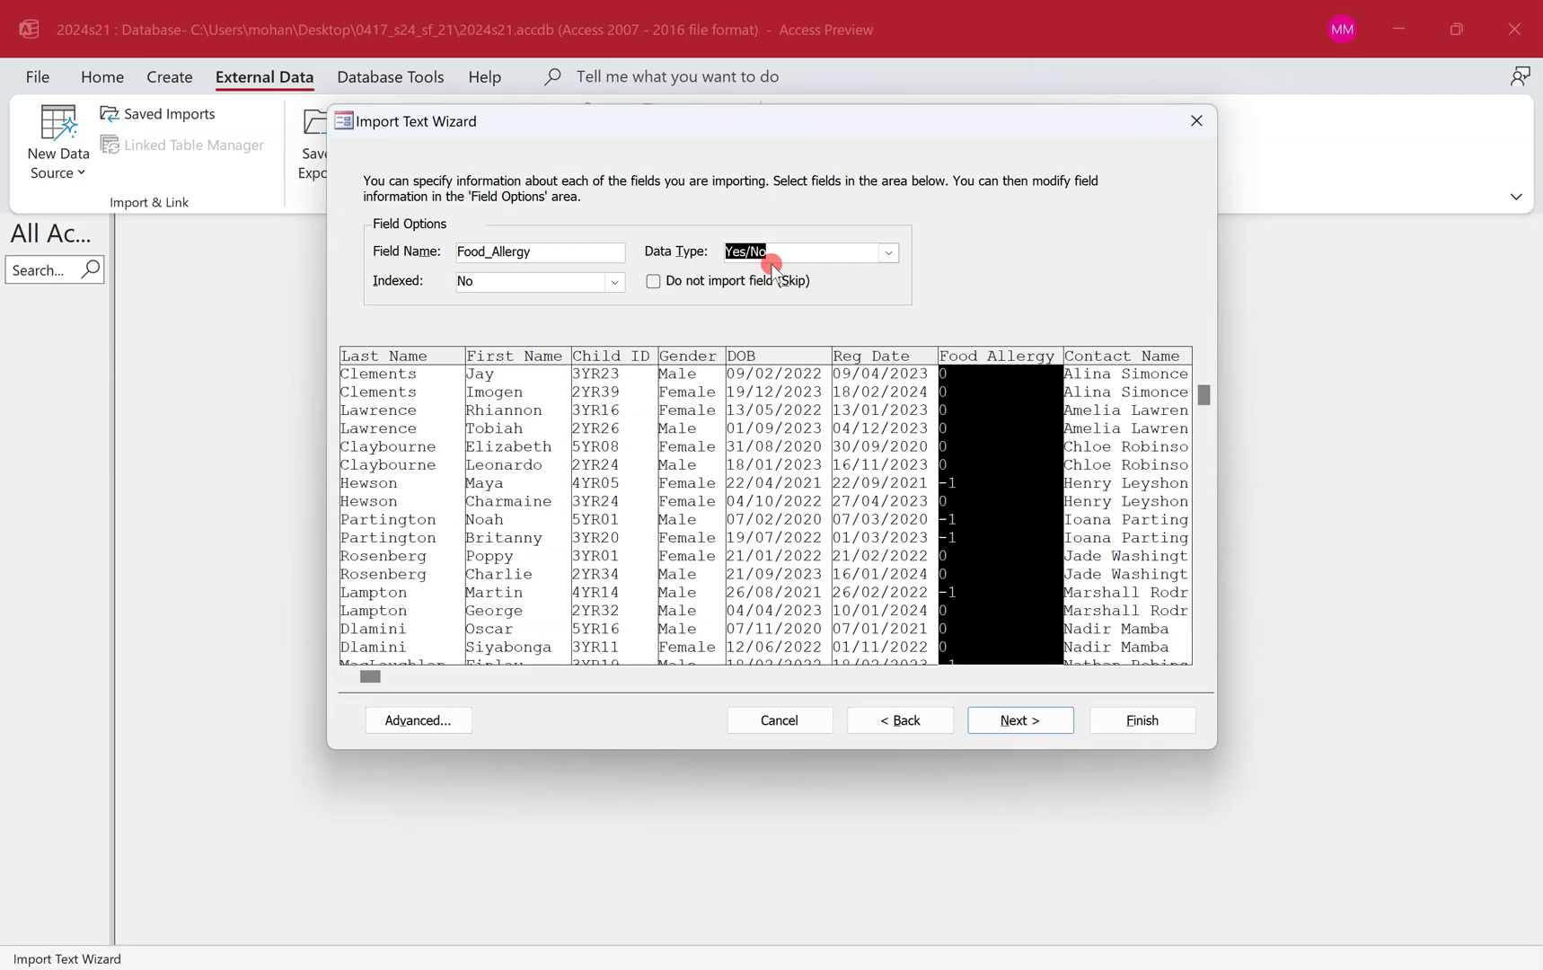
Circle the contact rows on the paper and change Contact Number to Short Text.
key(ctrl+super+Left)
scroll(763, 539, down, 3)
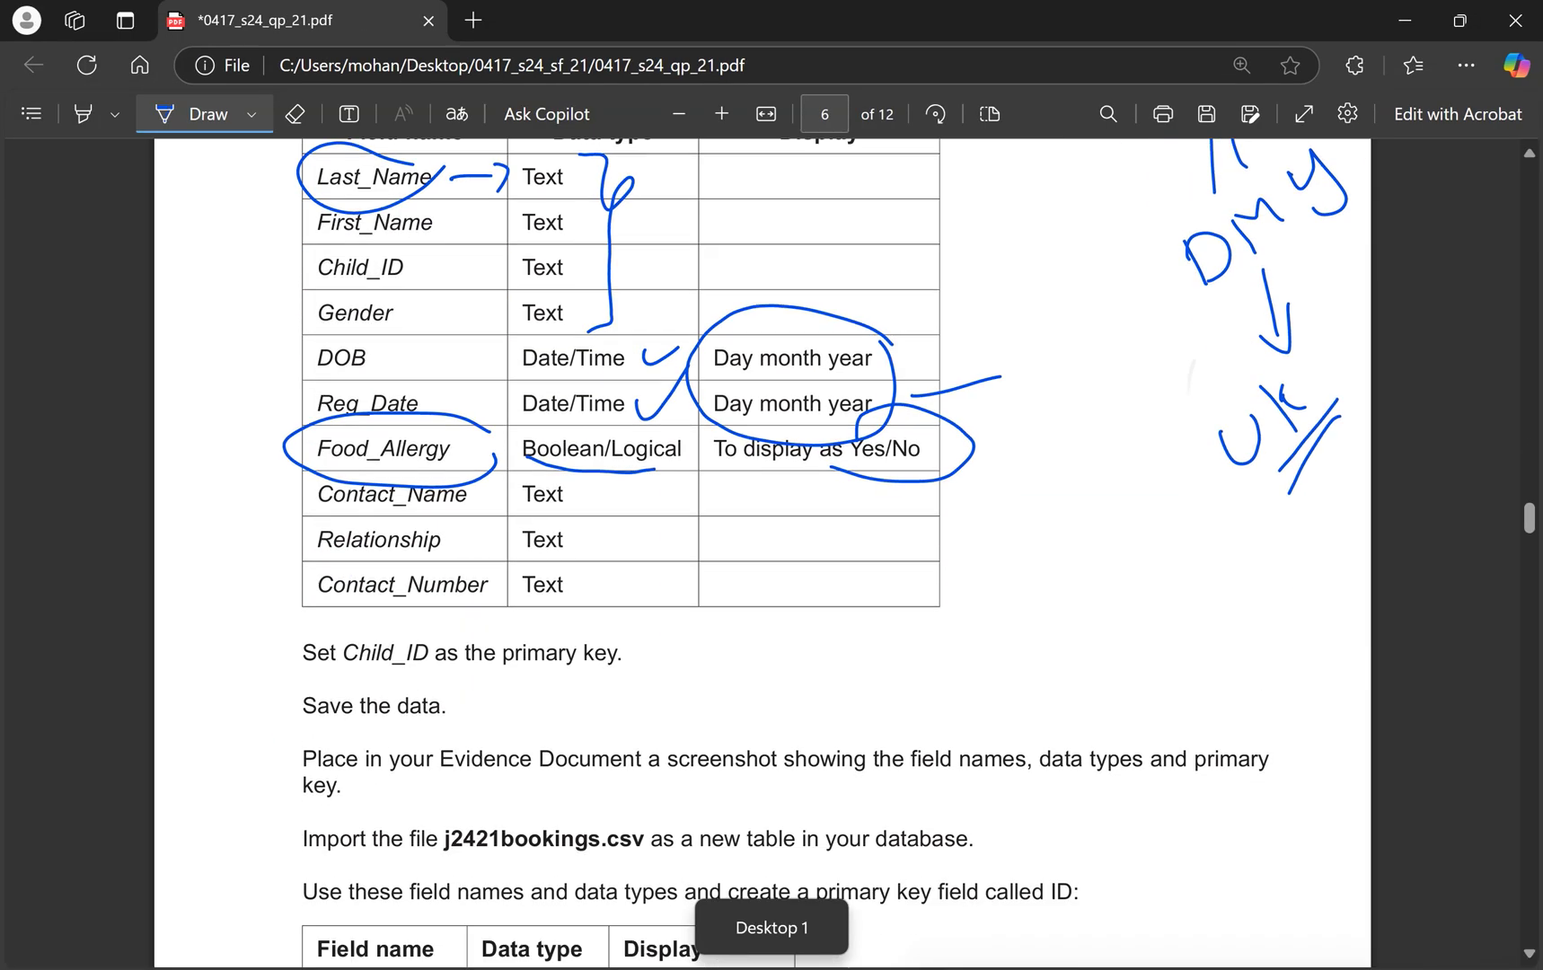
mouse_move(611, 467)
mouse_down()
mouse_move(496, 458)
mouse_move(535, 645)
mouse_move(645, 478)
mouse_up()
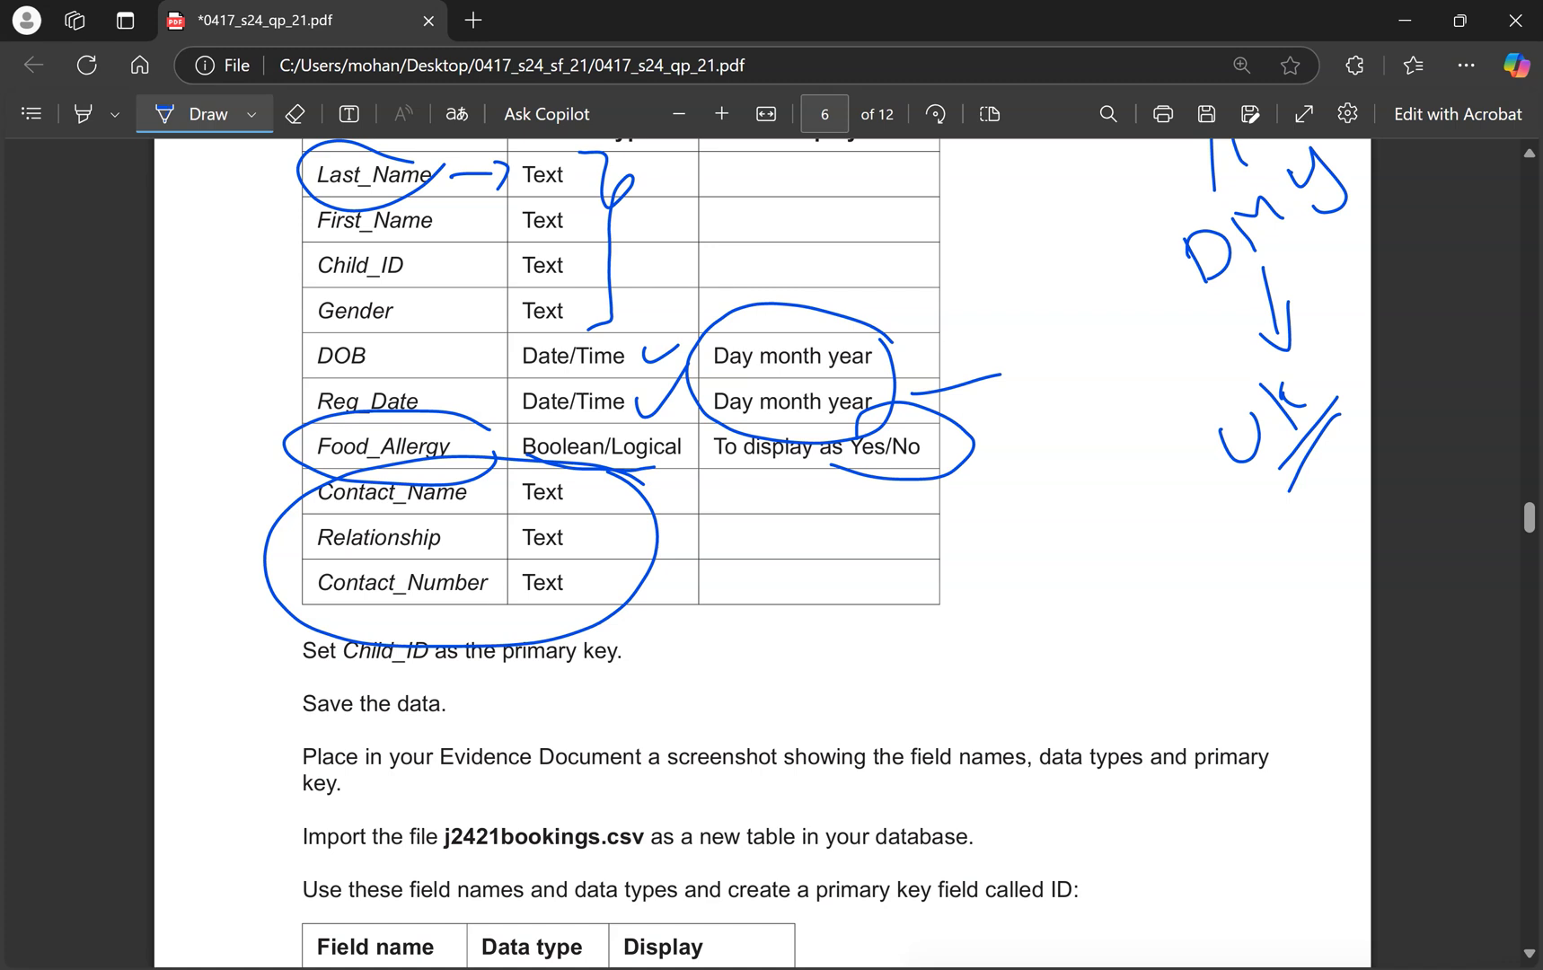
key(ctrl+super+Right)
click(1128, 464)
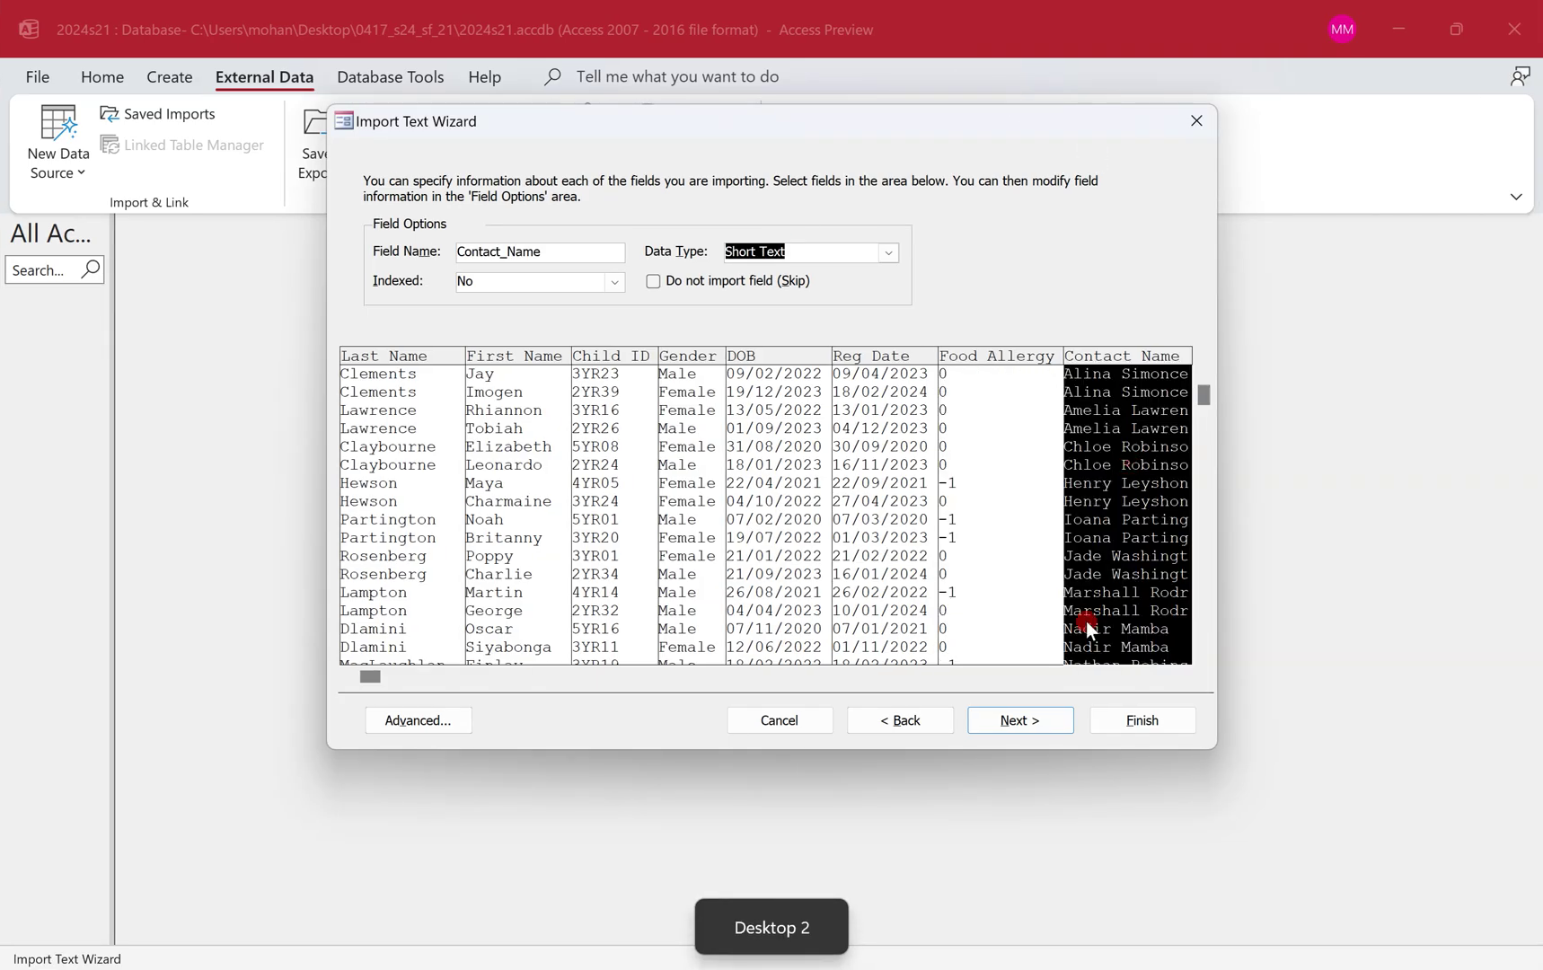
click(1102, 675)
click(1022, 571)
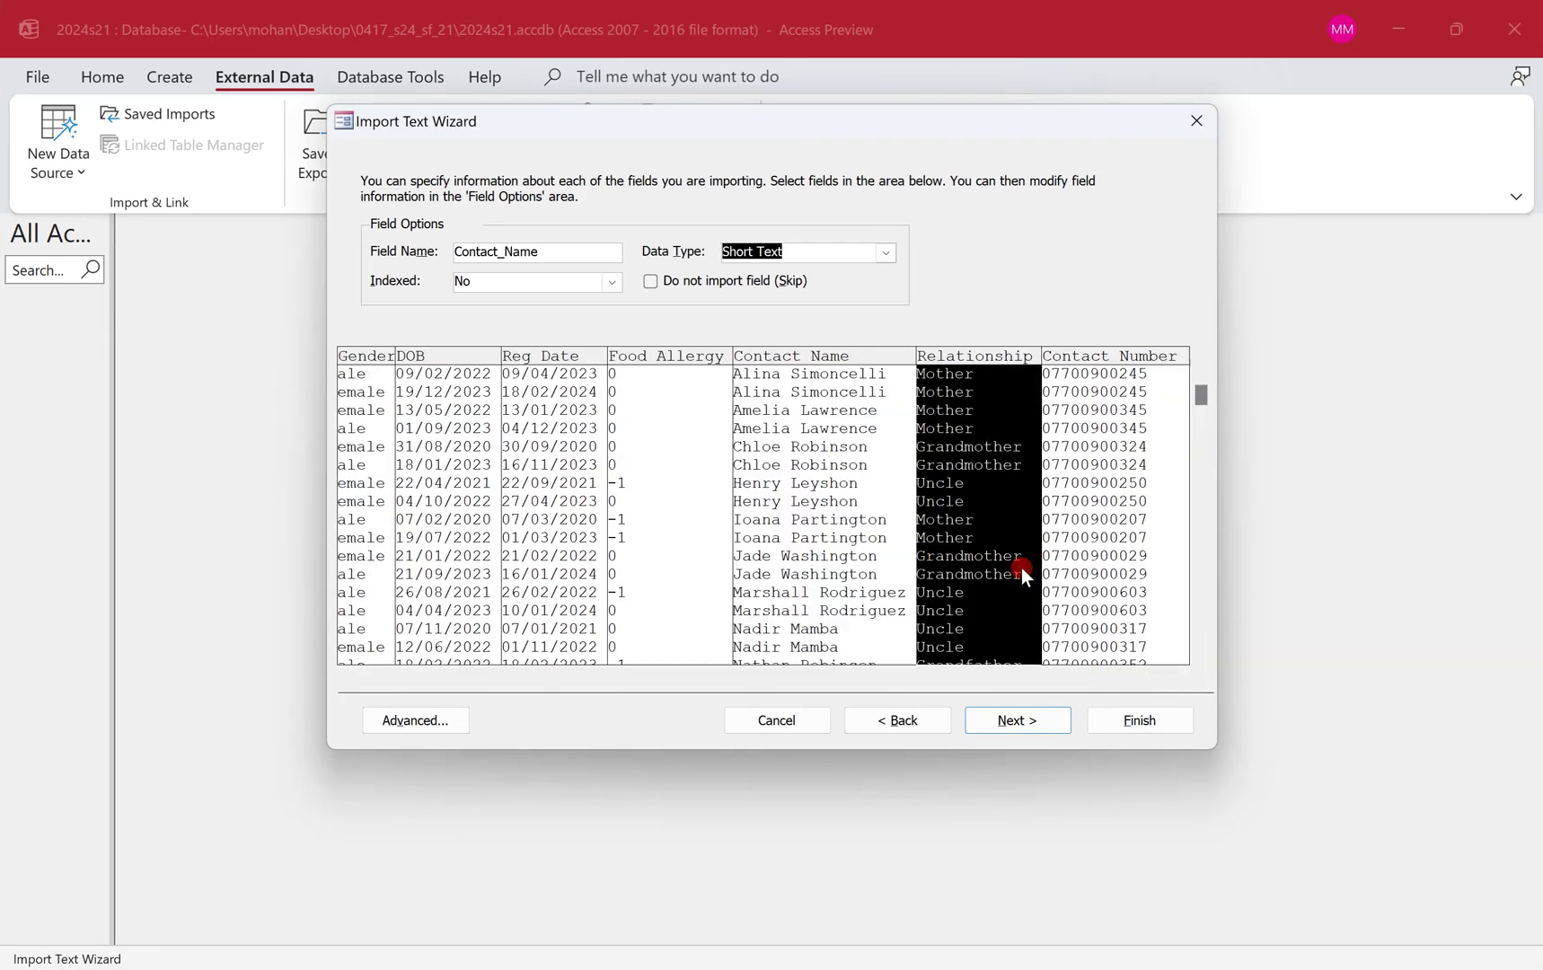
click(1063, 501)
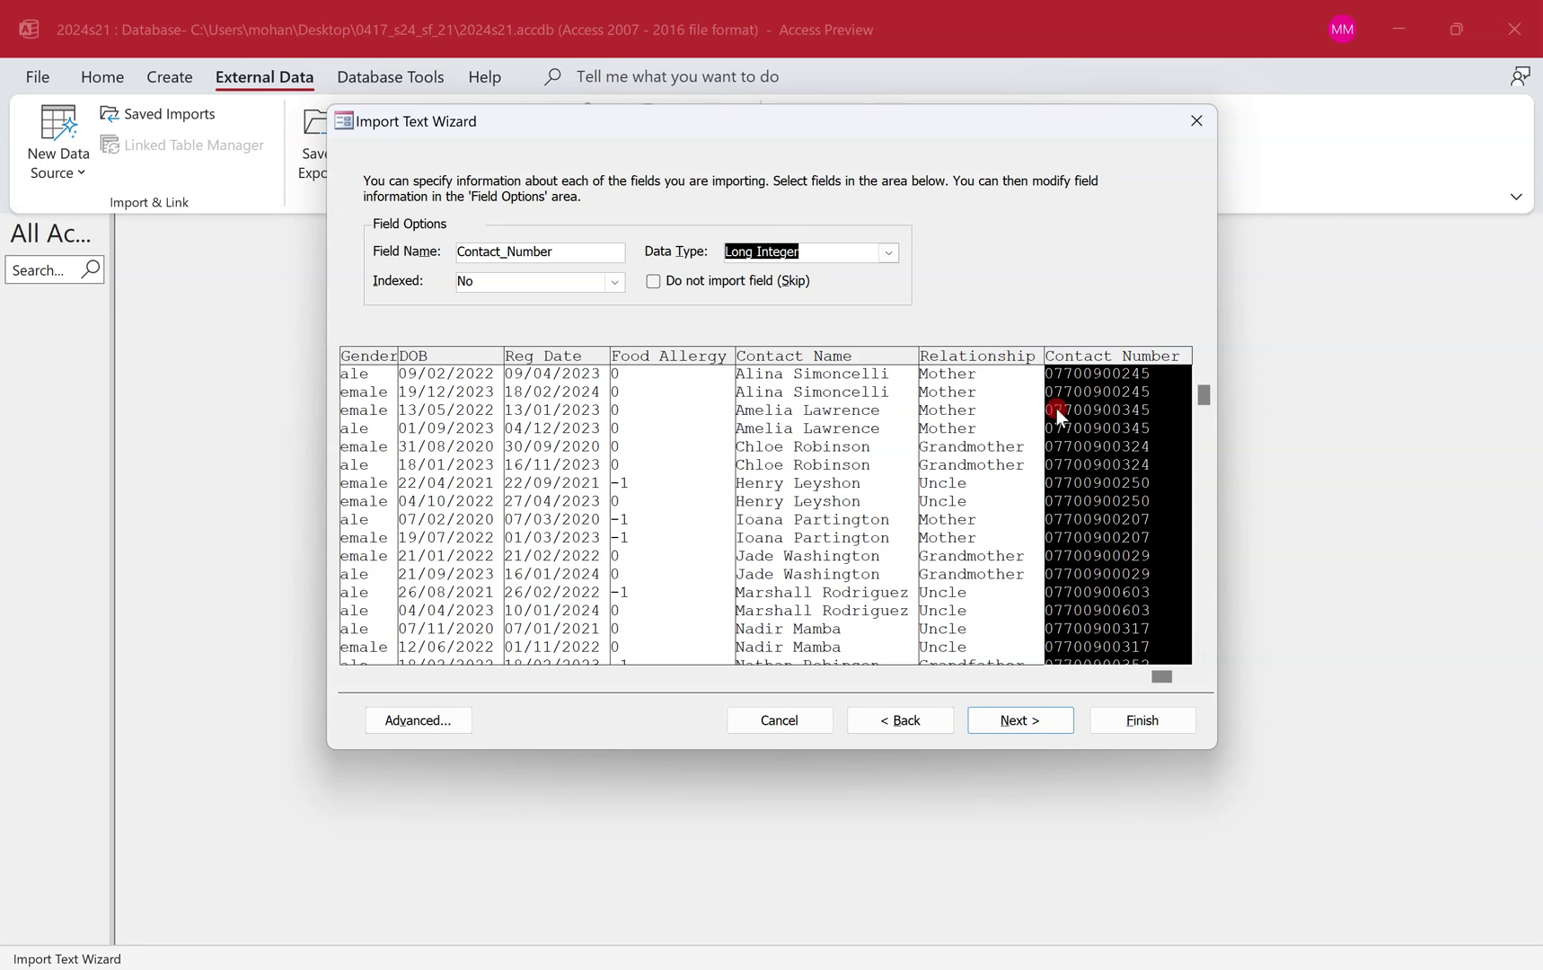
click(886, 256)
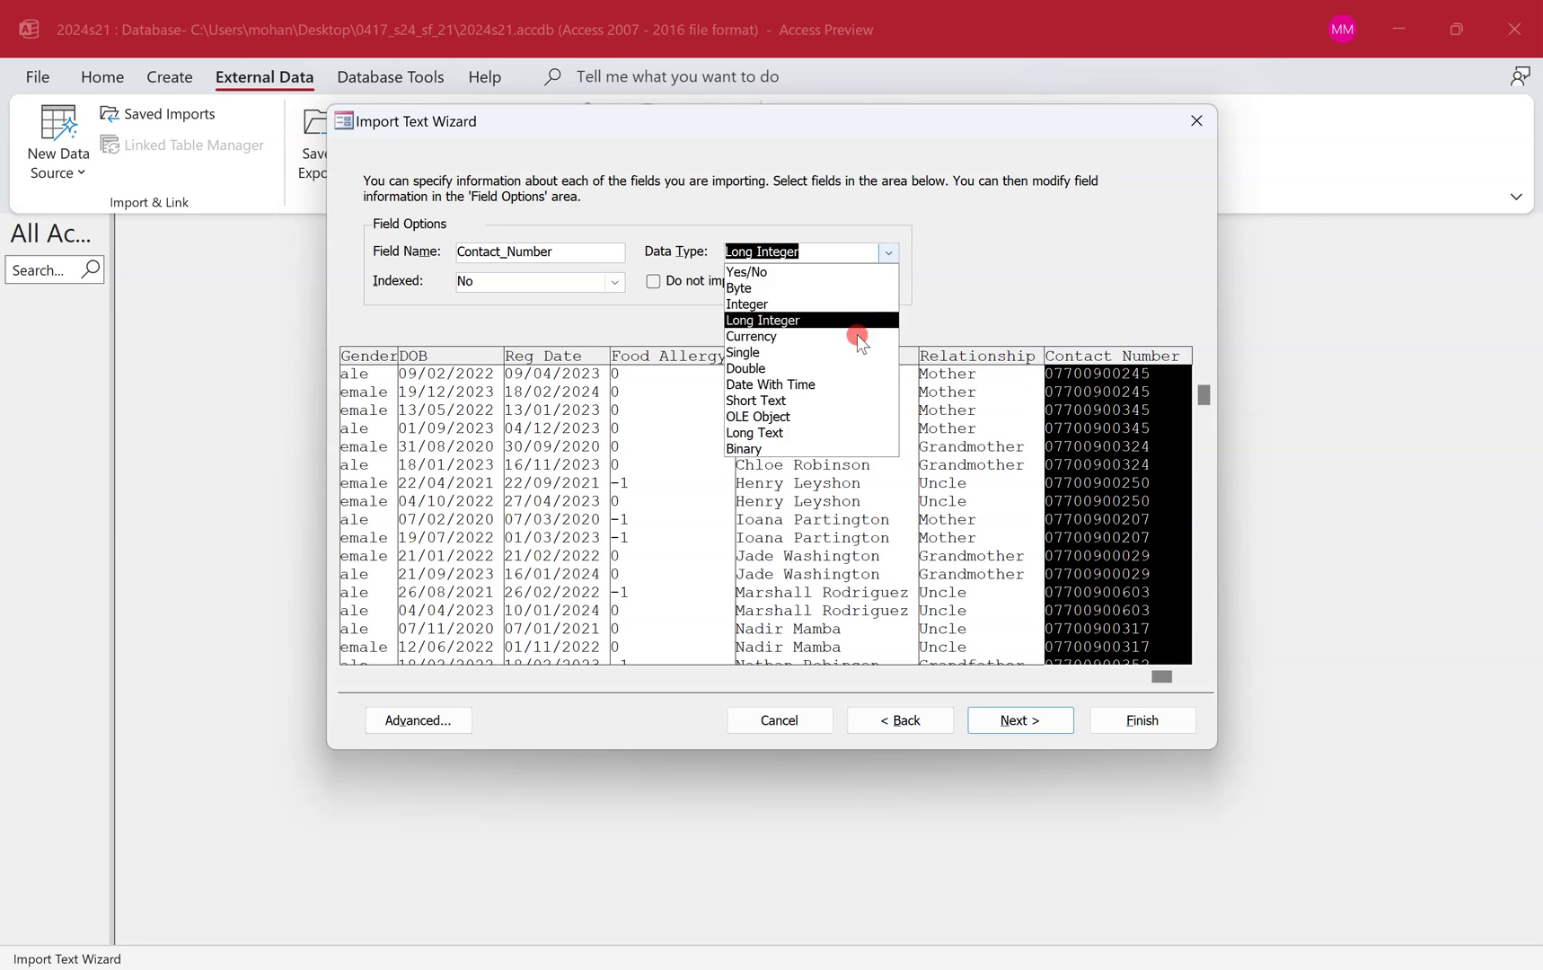
click(851, 403)
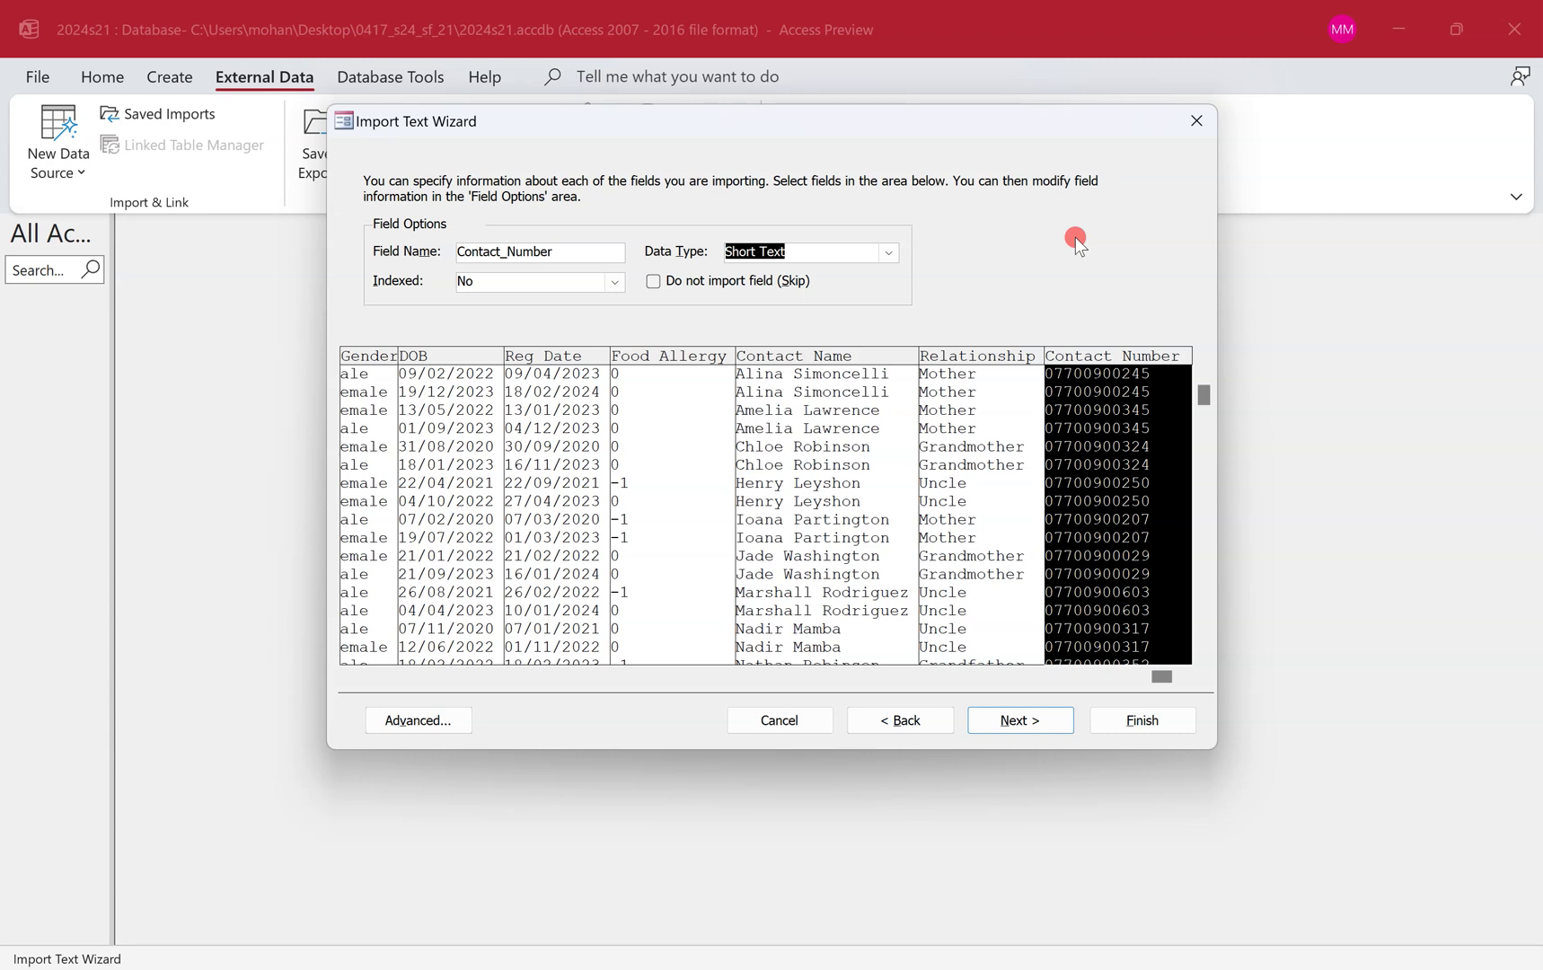
Advance to the primary key step and highlight the paper's instruction to make Child_ID the key.
click(1040, 720)
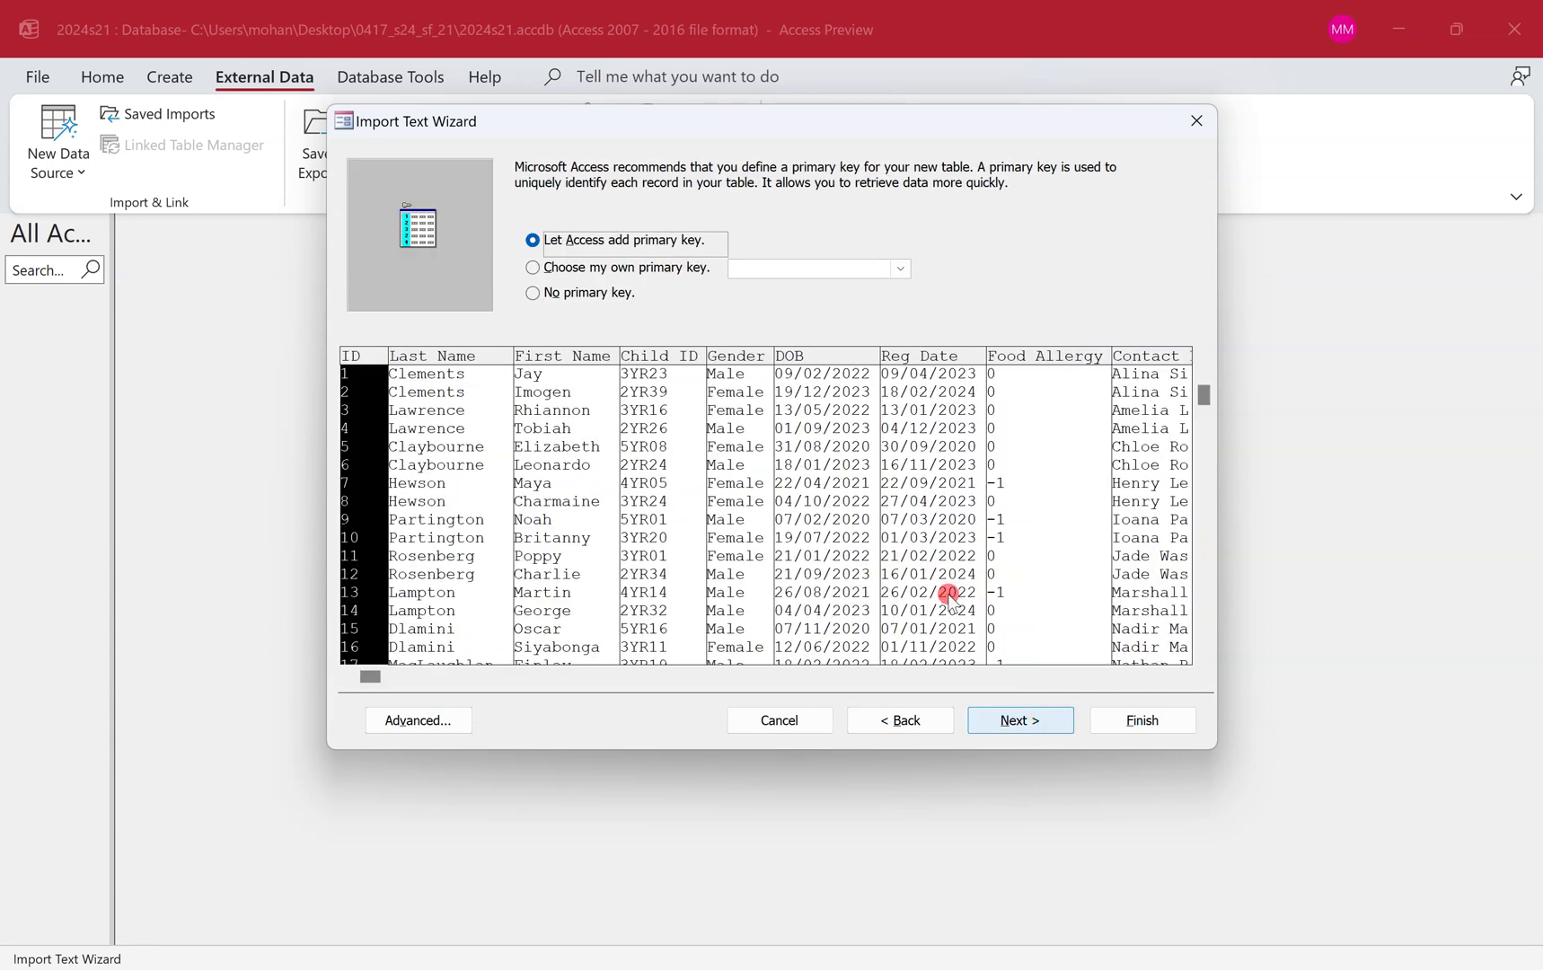
key(ctrl+super+Left)
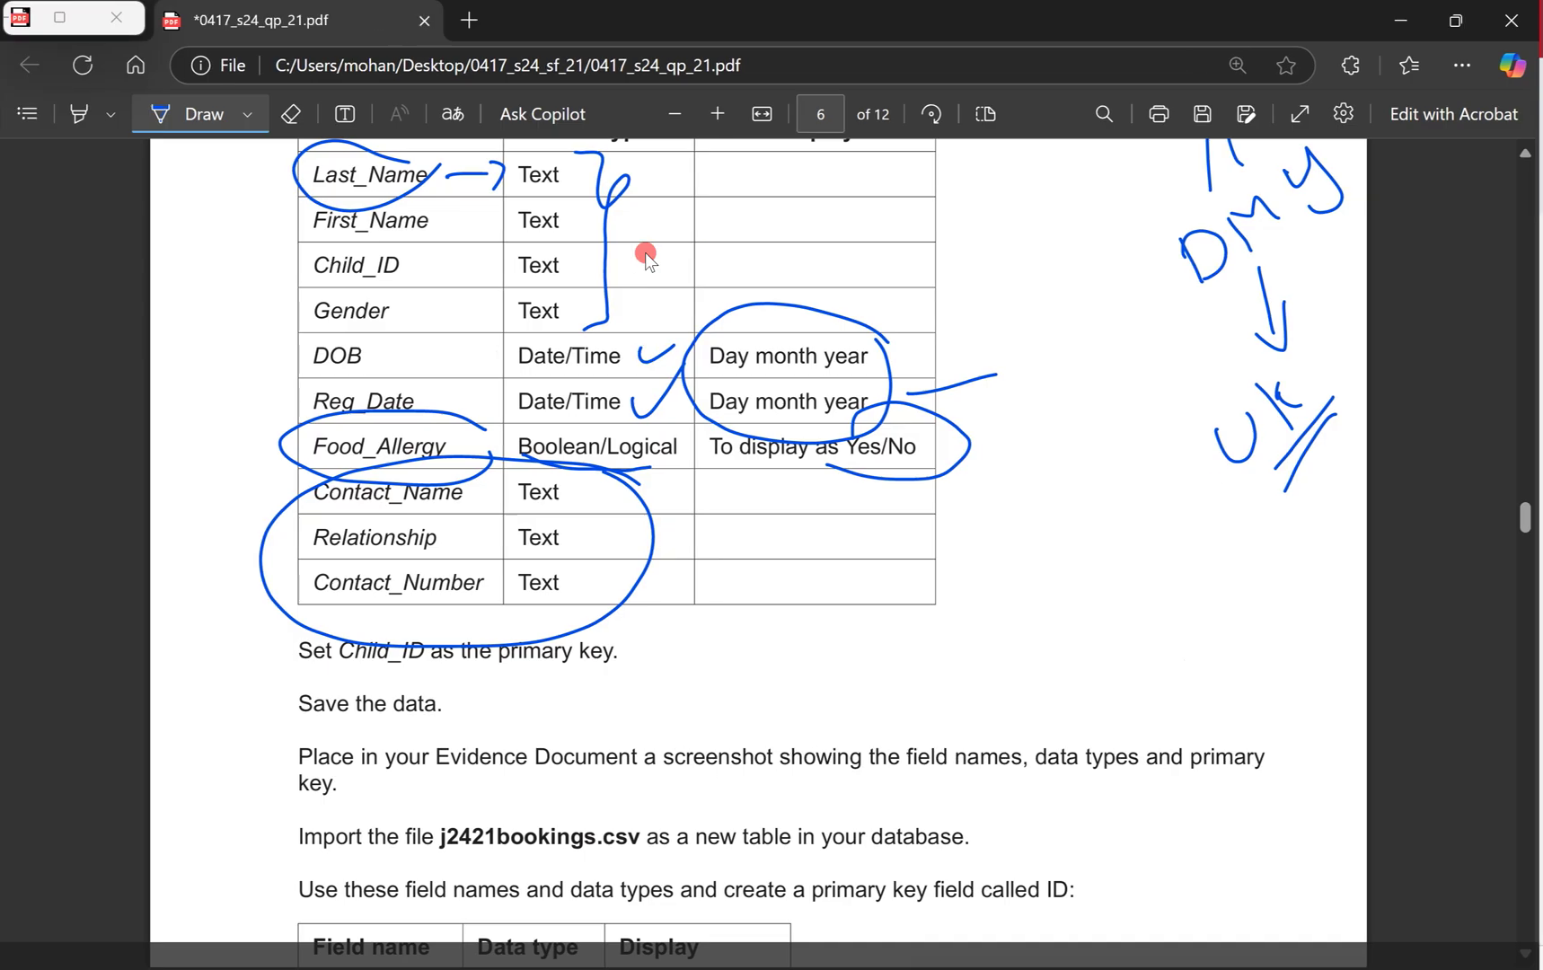
key(ctrl+z)
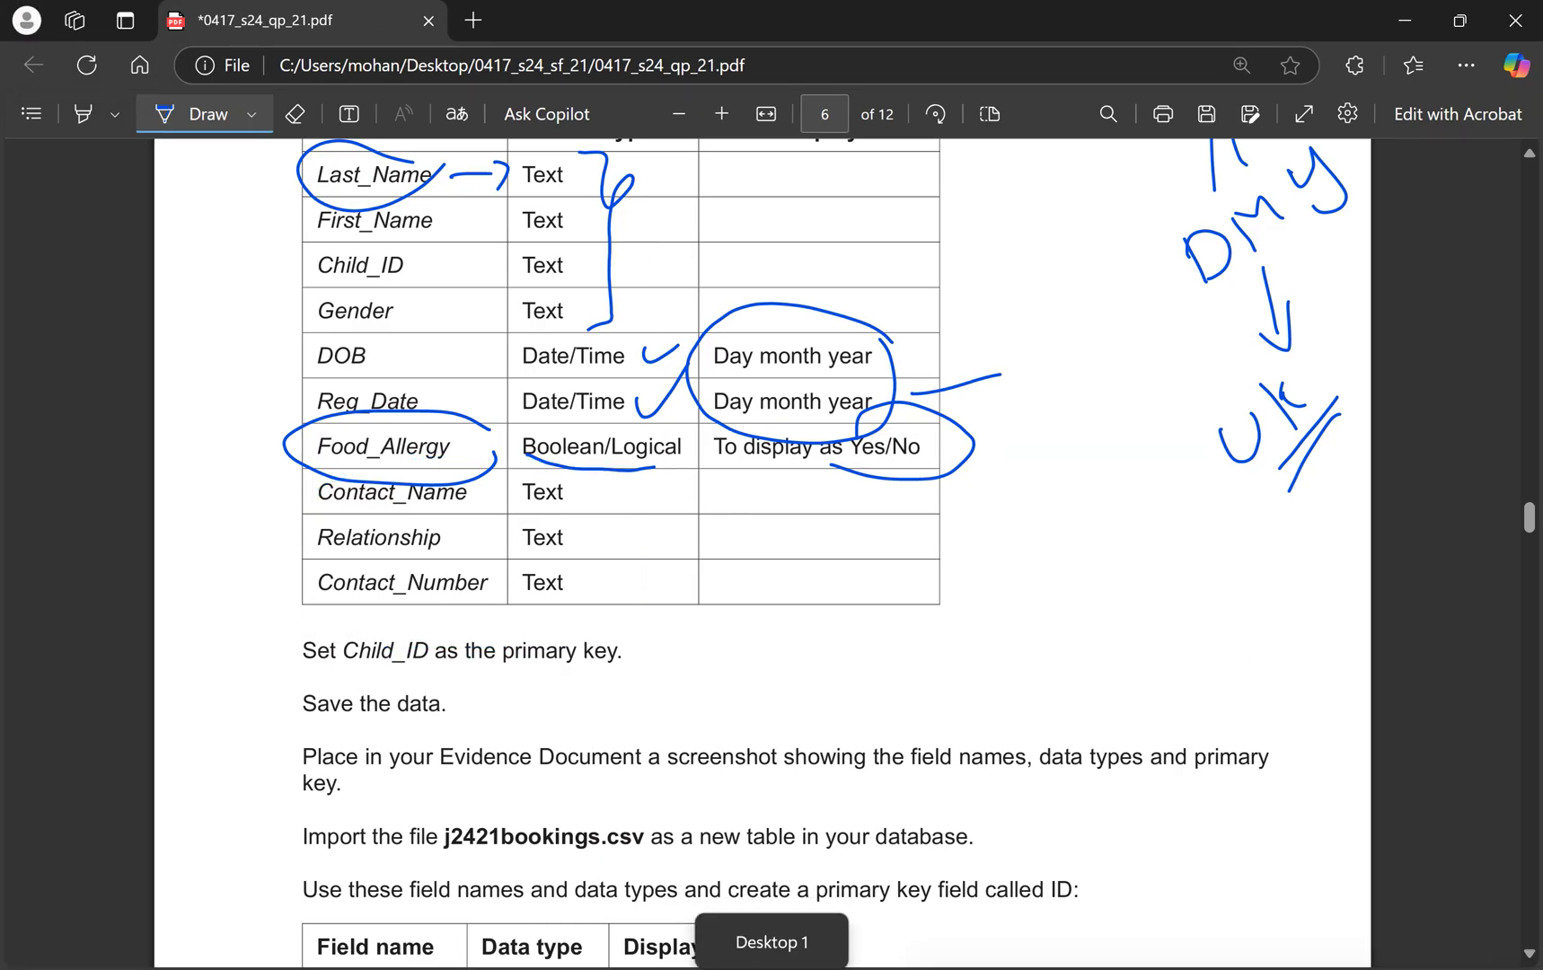
key(space)
drag(304, 650, 618, 651)
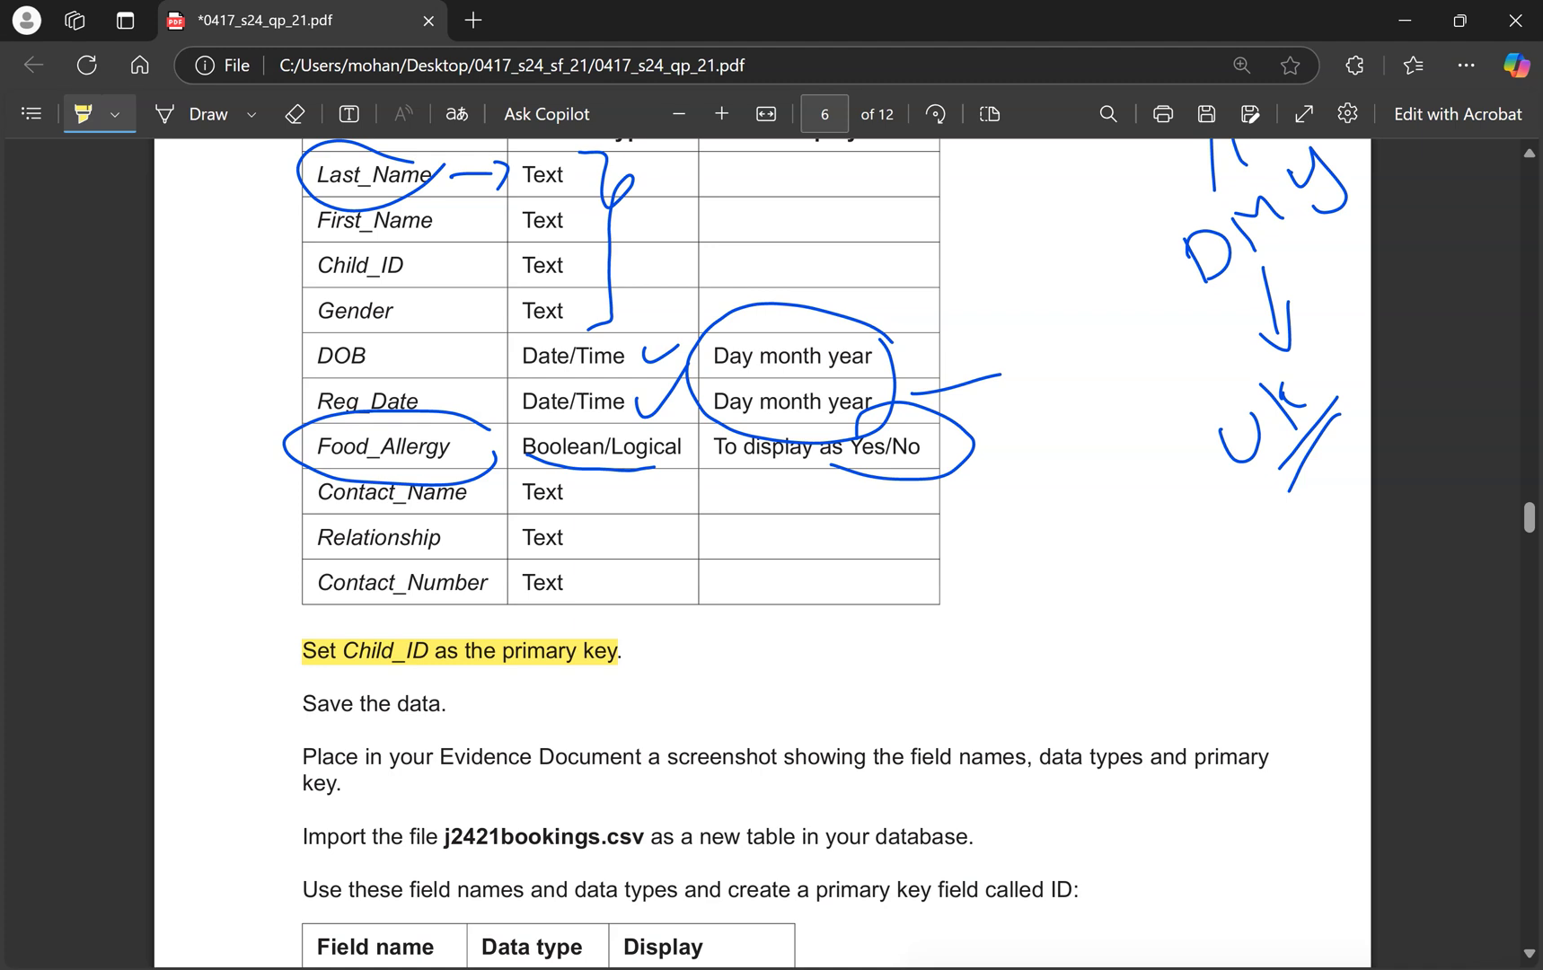
Set Child_ID as the primary key, finish the import, and close without saving import steps.
key(ctrl+super+Right)
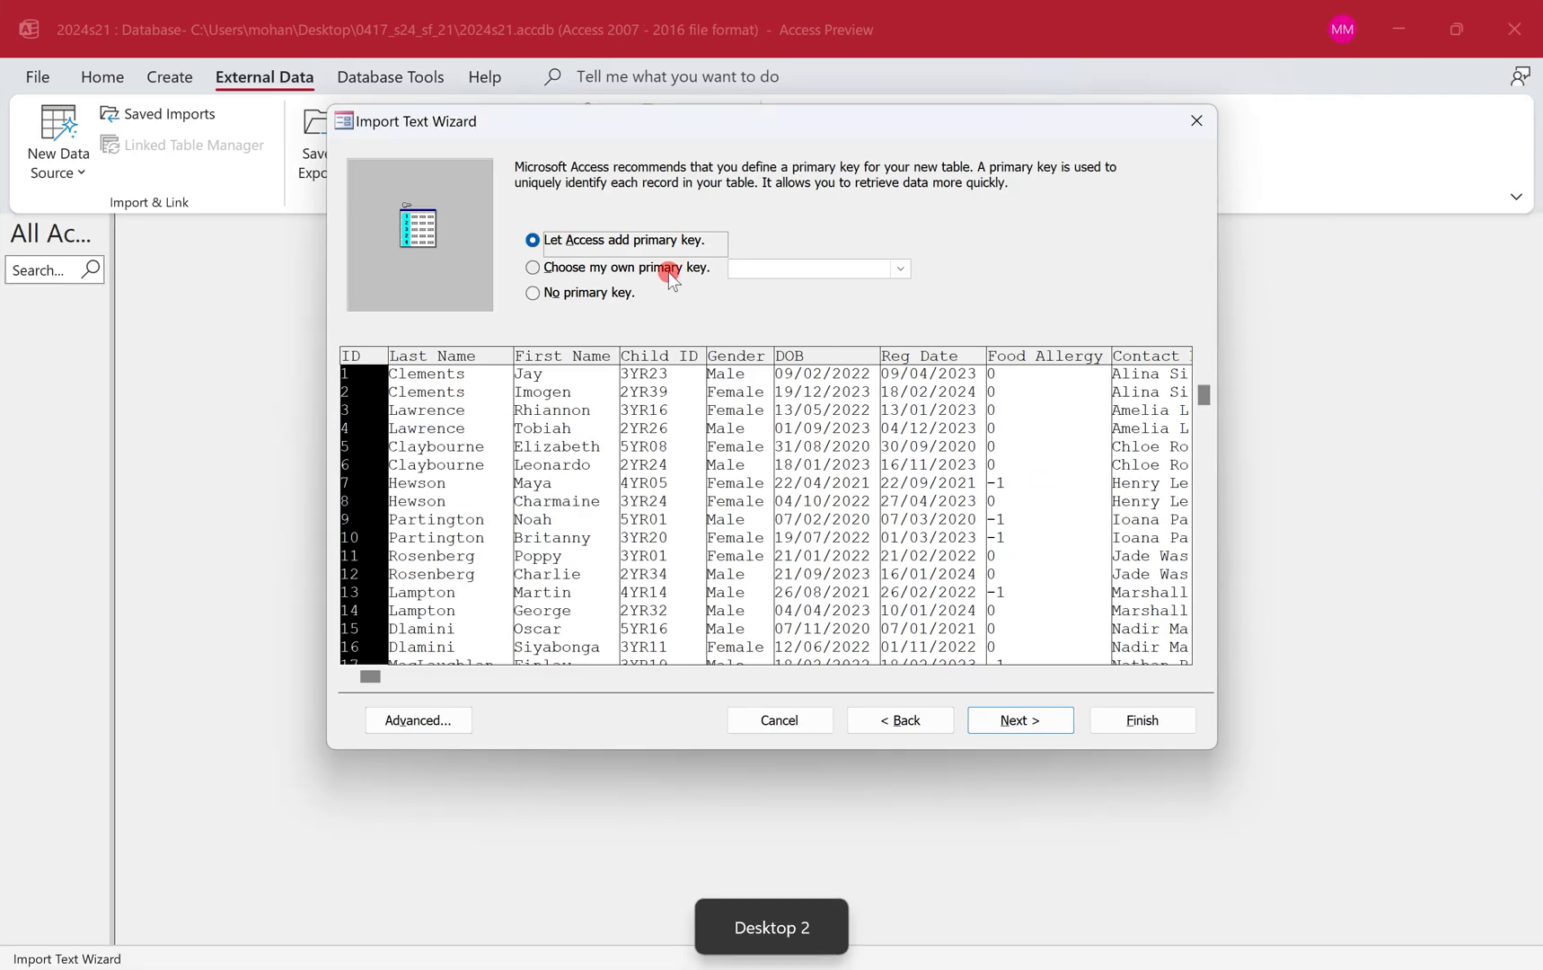
click(669, 270)
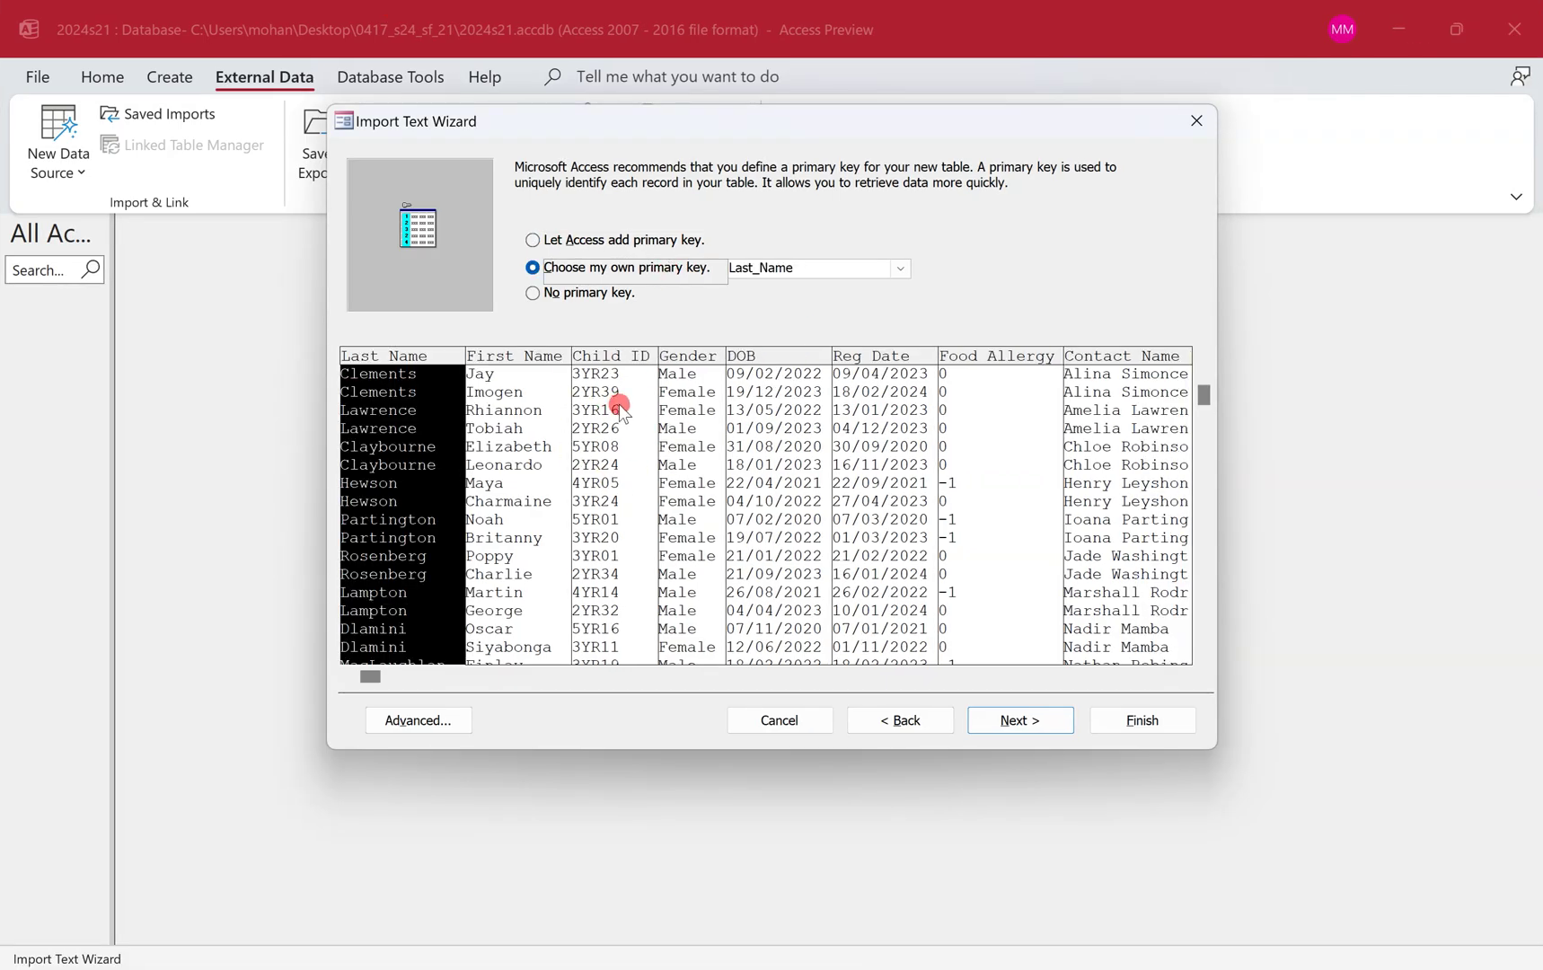
click(619, 405)
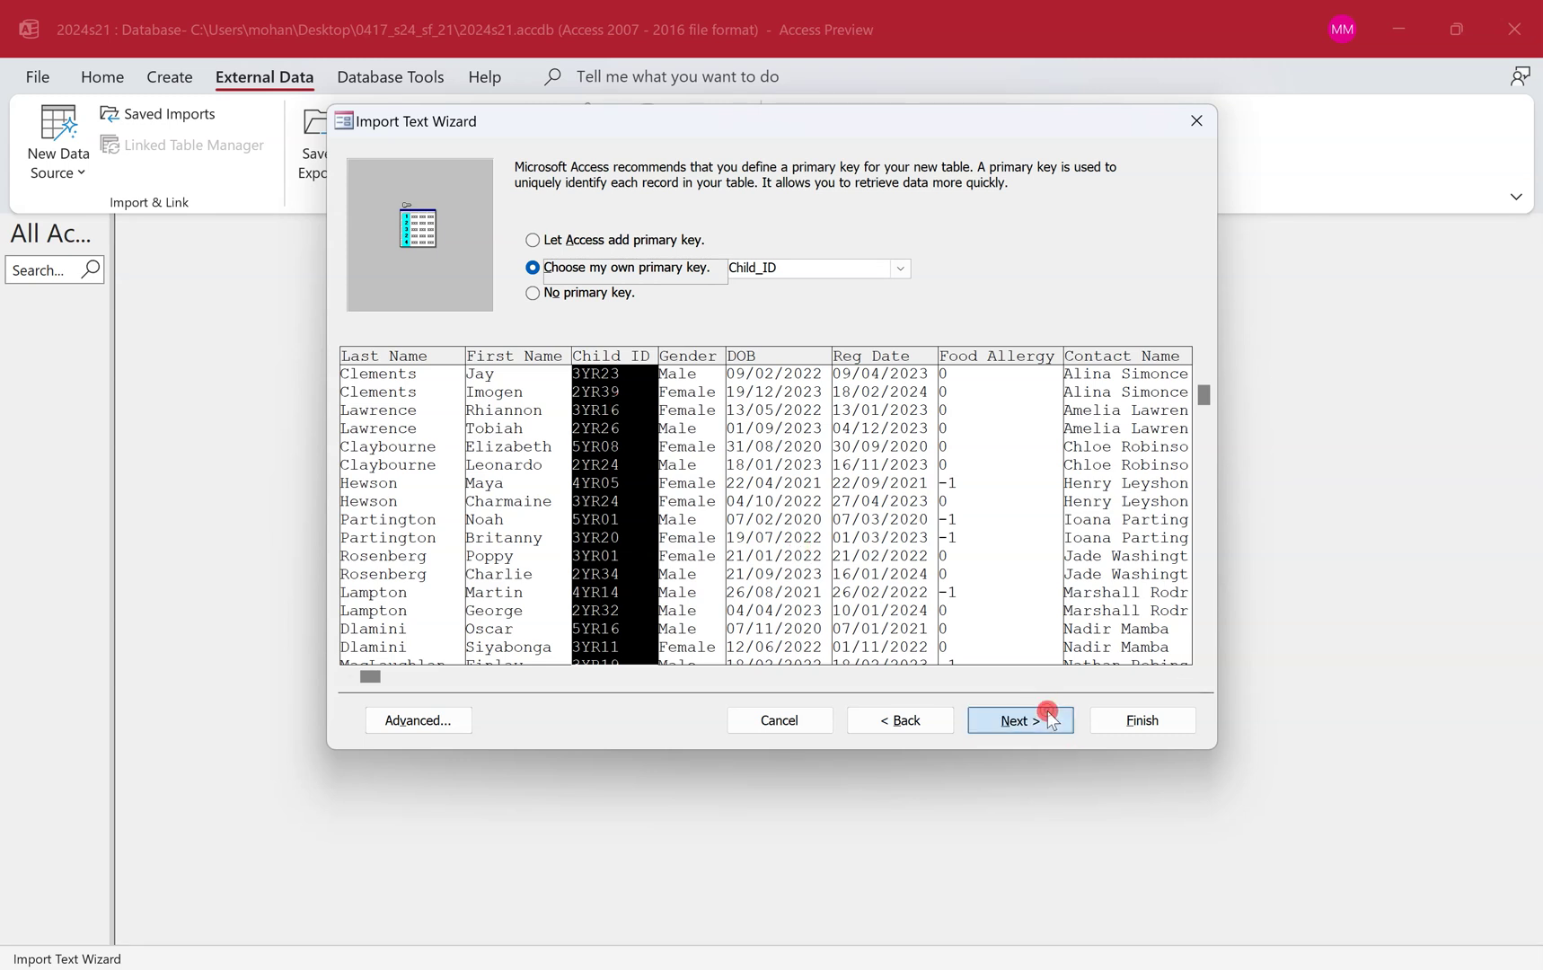
click(1049, 718)
click(1136, 716)
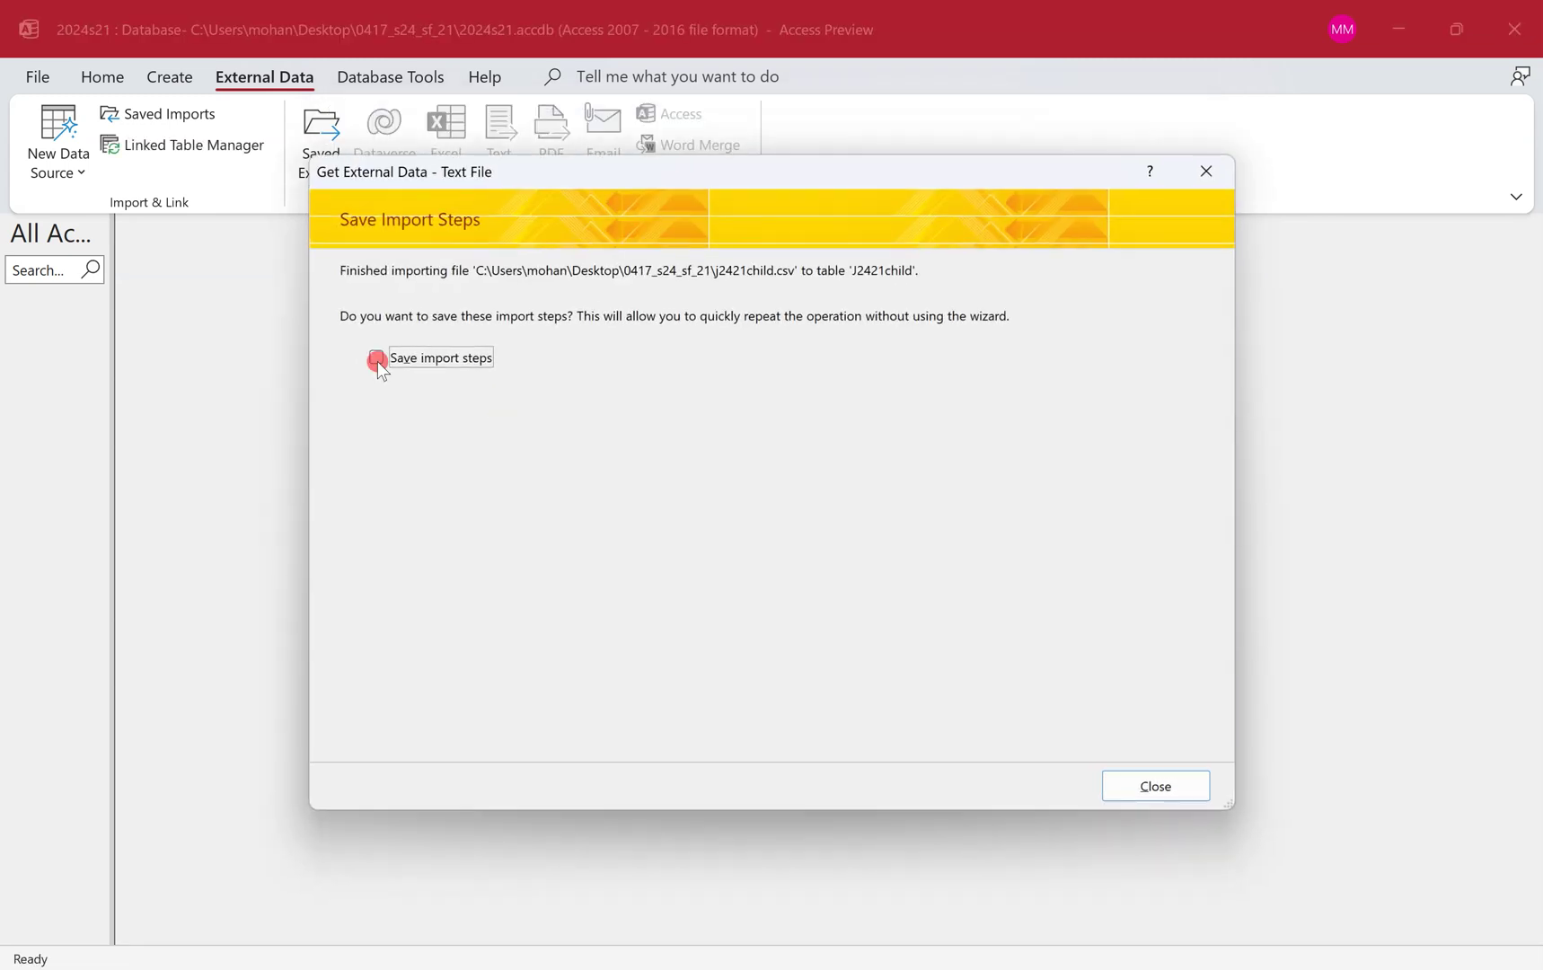
click(1172, 790)
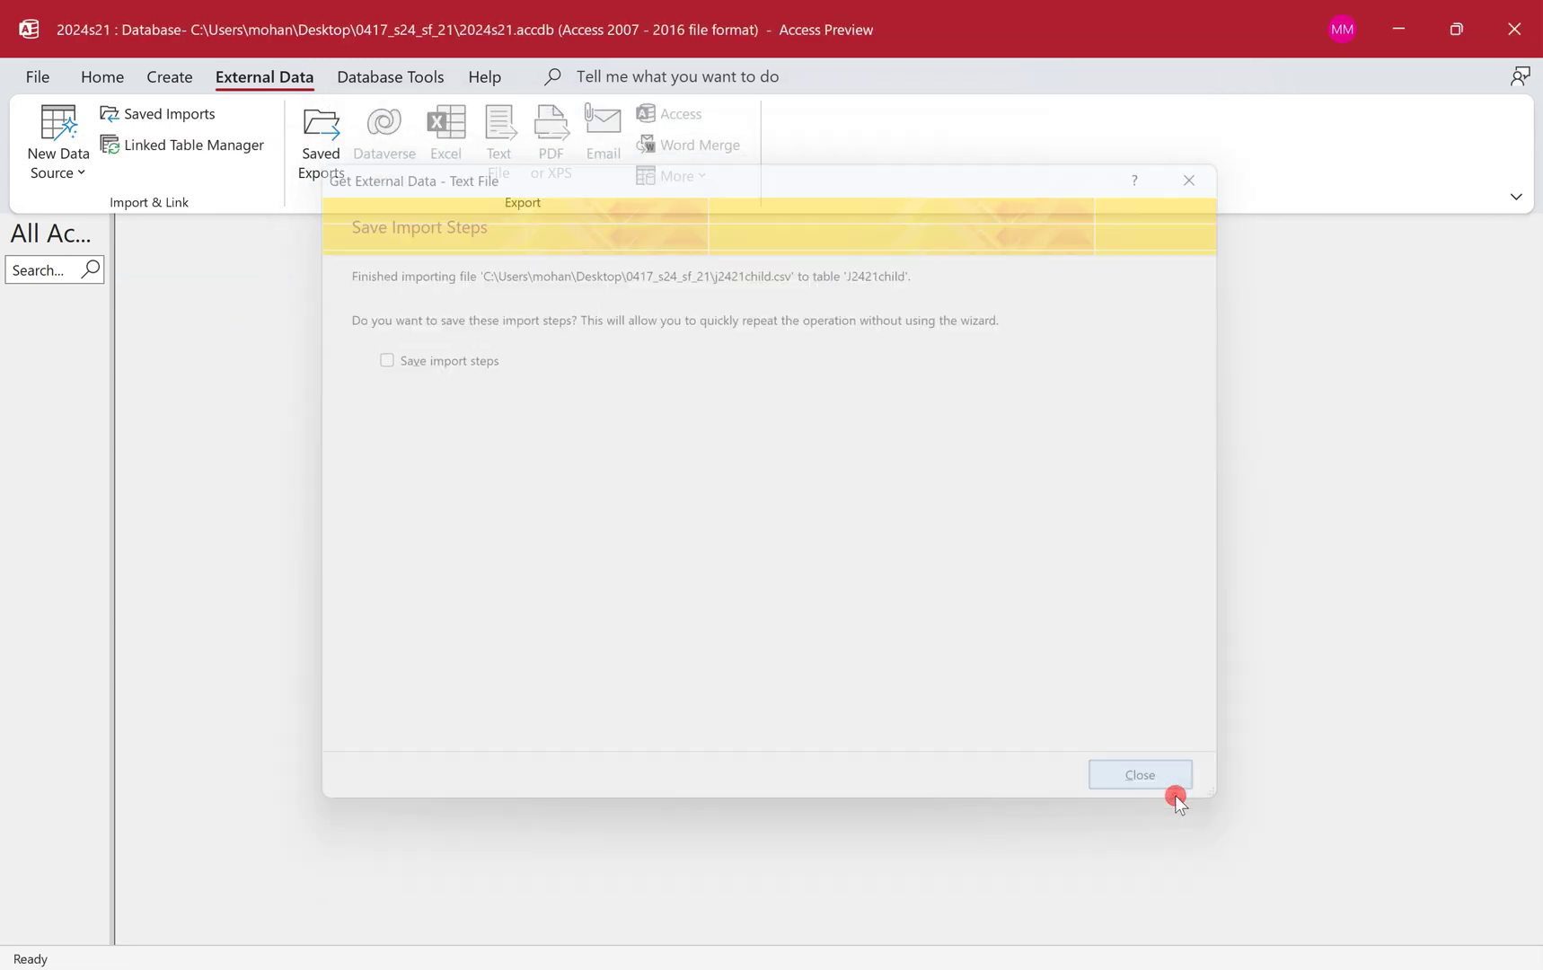
Open J2421child in Design View and undo the last annotations on the paper.
right_click(63, 329)
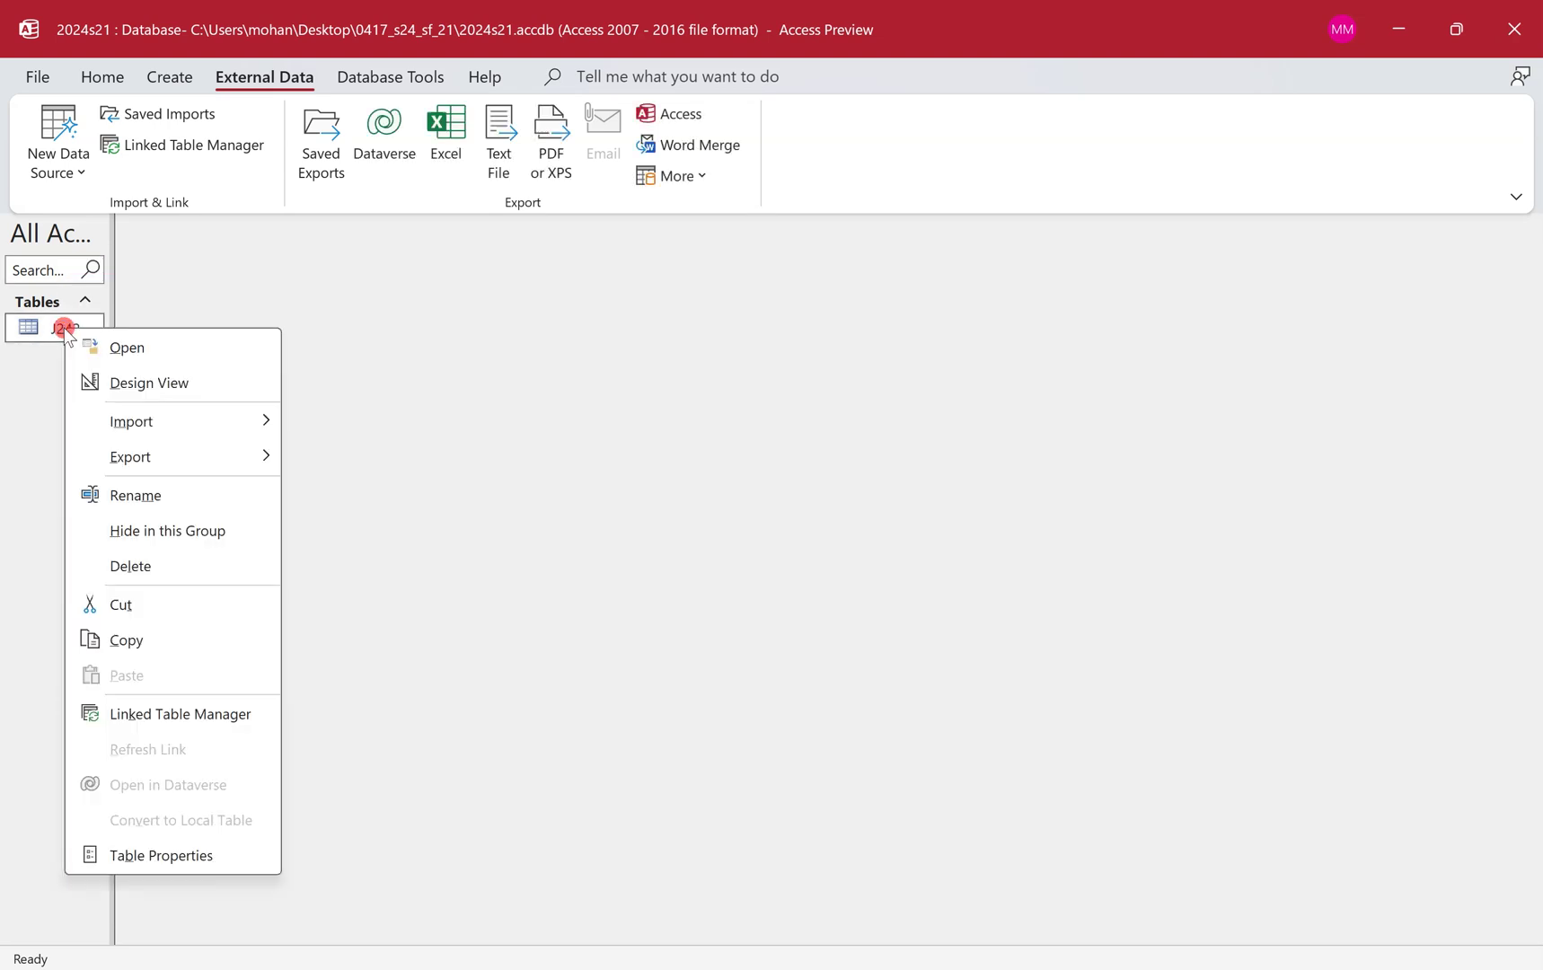
click(220, 384)
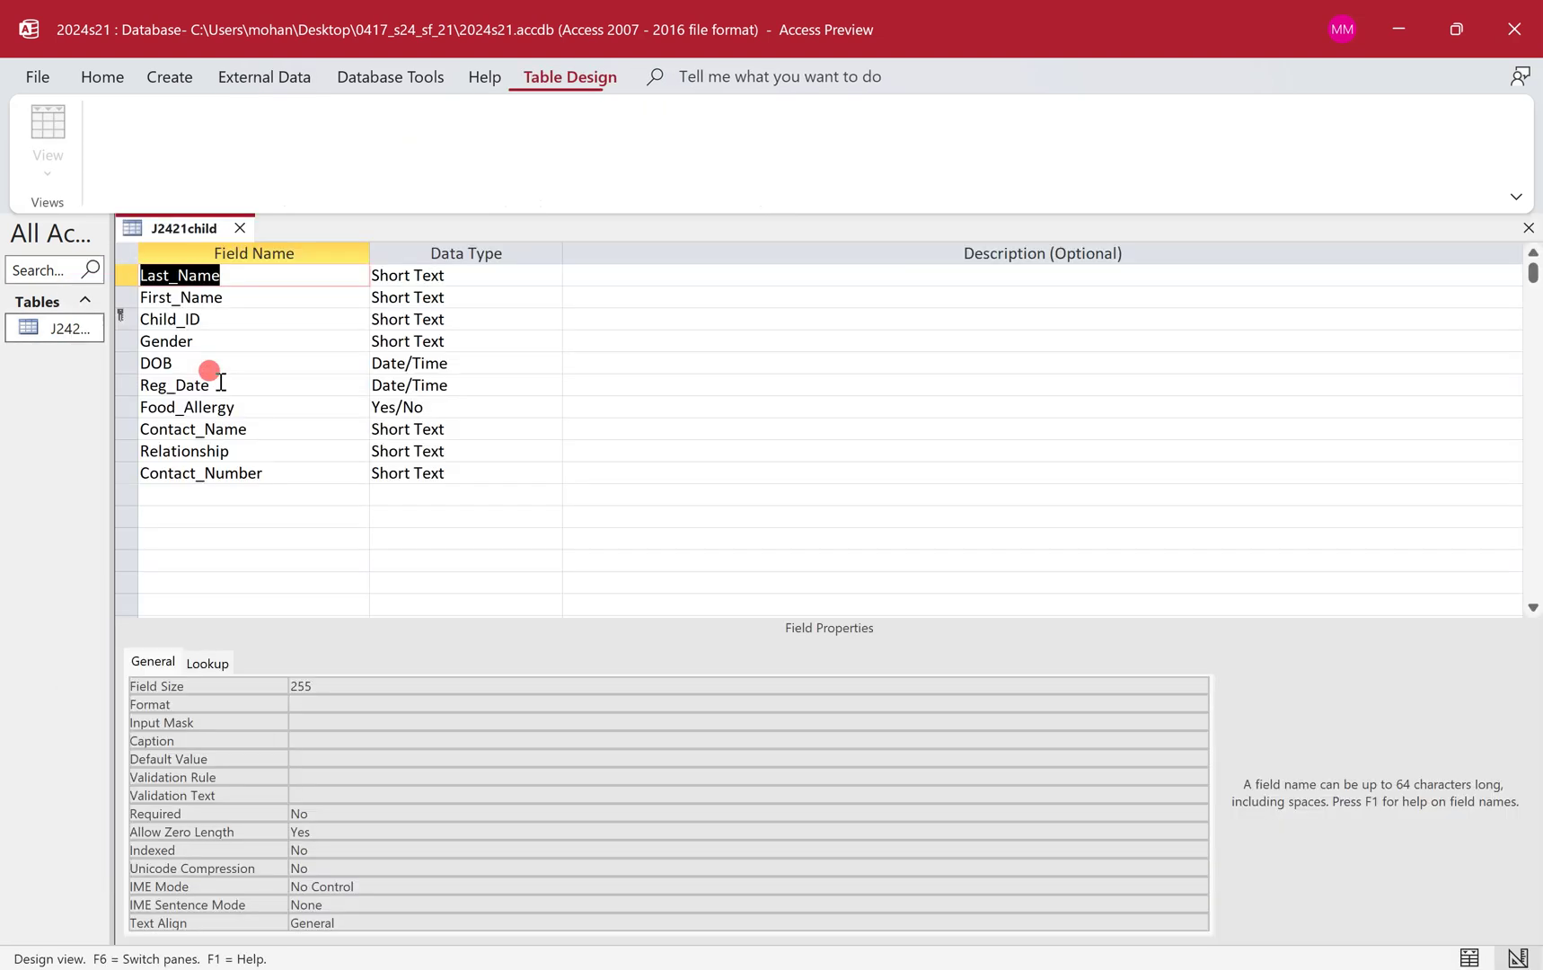
key(ctrl+super+Left)
key(ctrl+z)
key(ctrl+z)
key(ctrl+z)
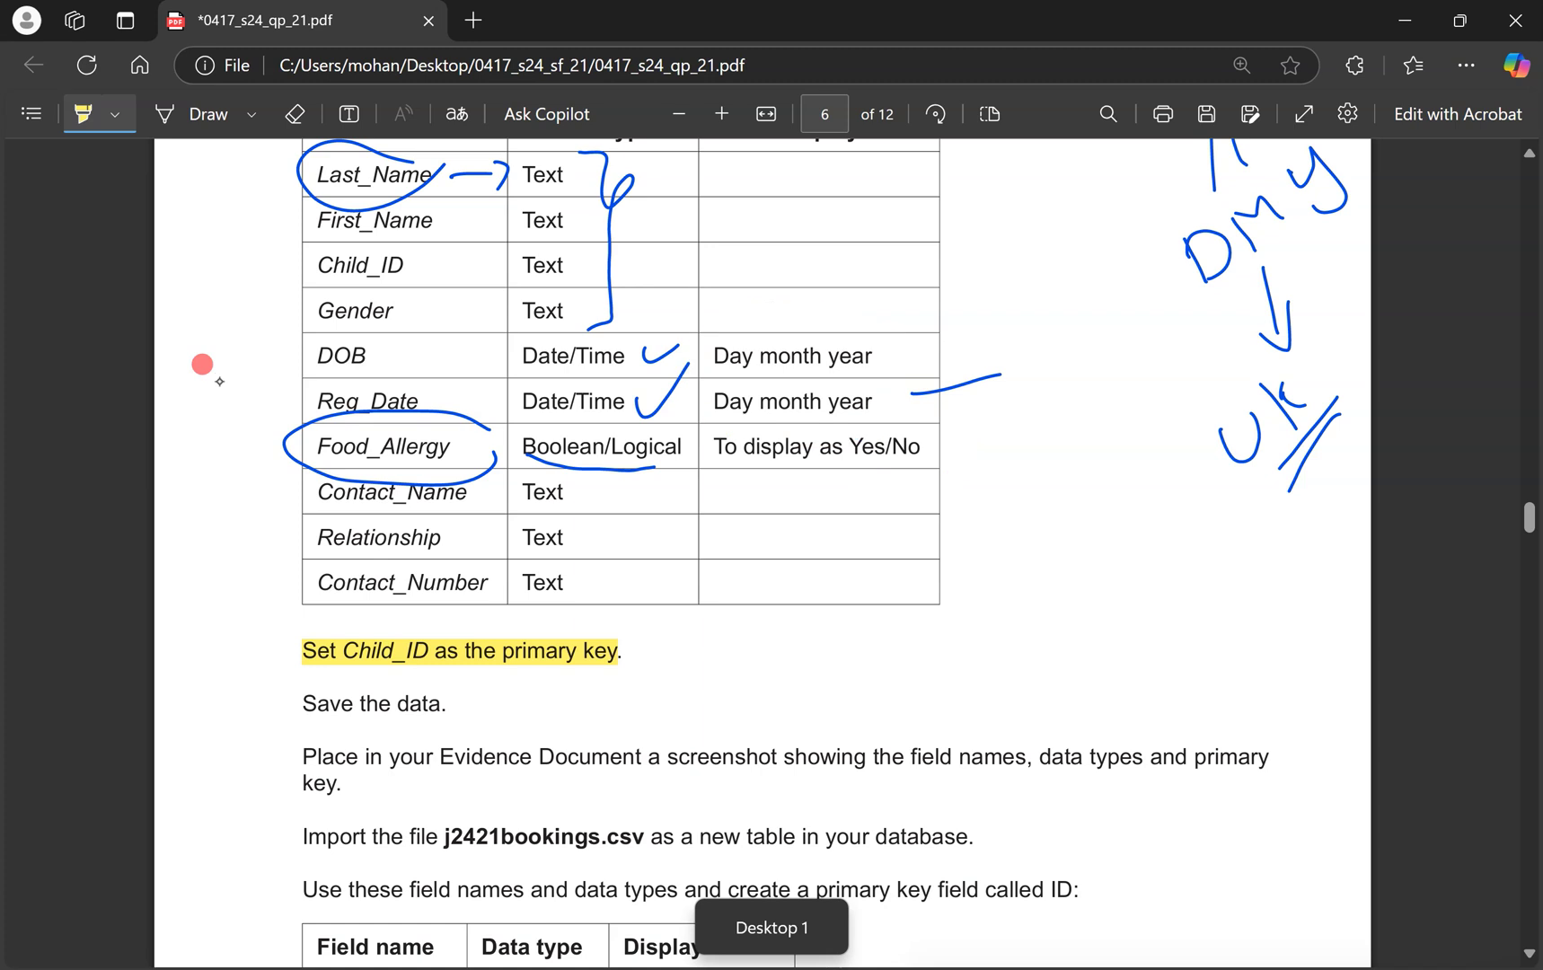
key(ctrl+z)
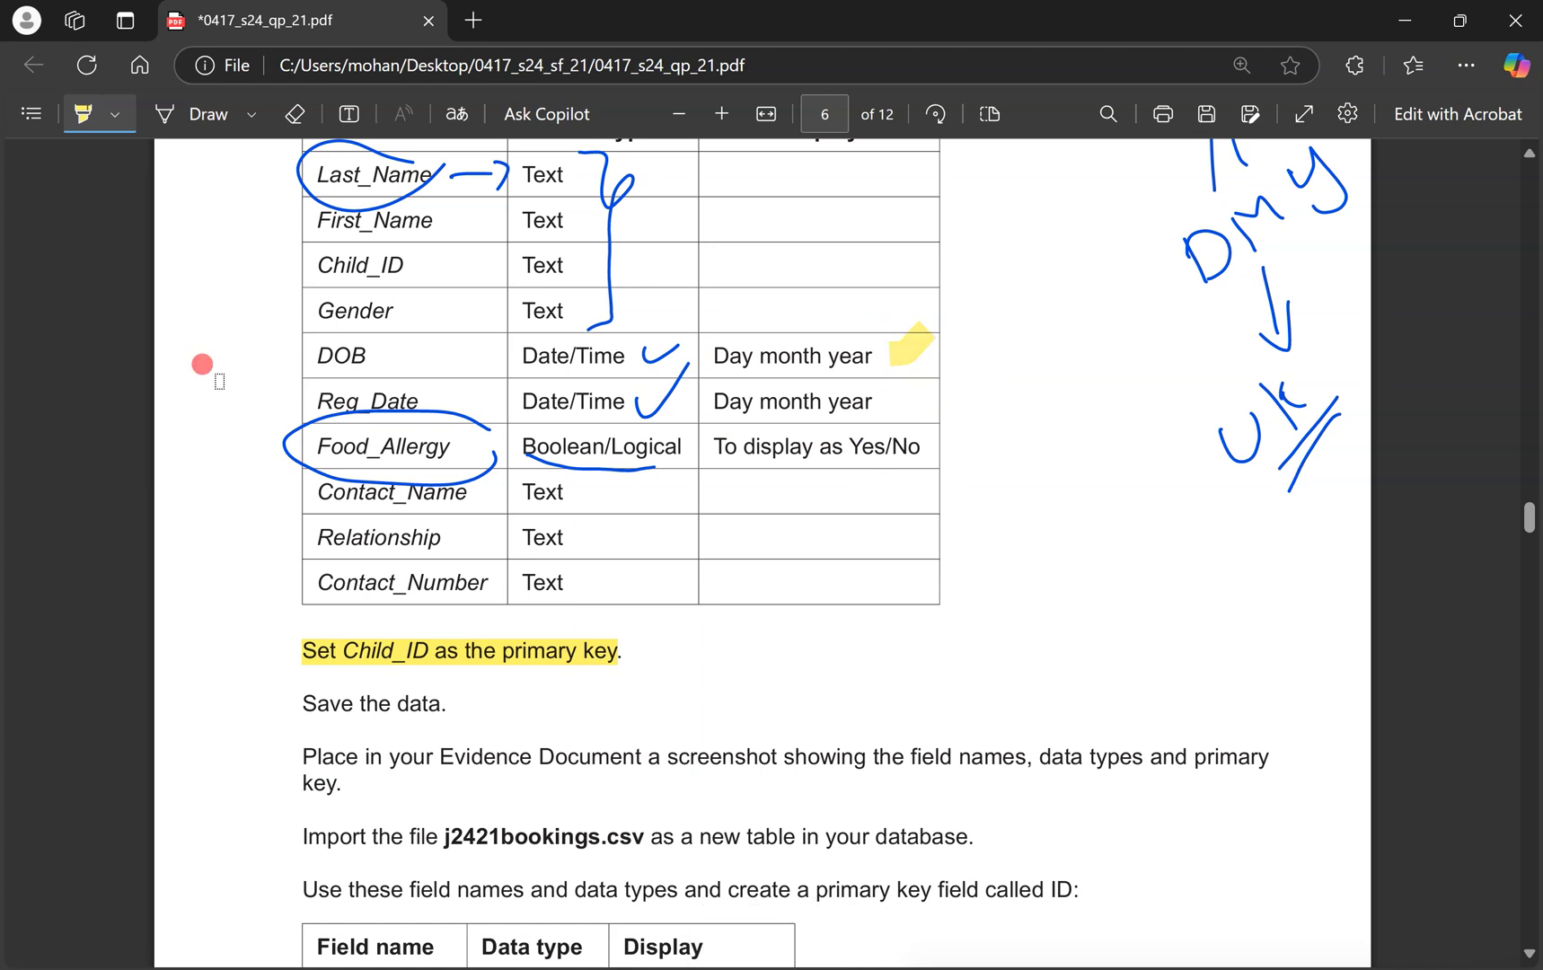
Circle Yes/No in the Food_Allergy row and add a ticked box beside the field table.
key(alt+d)
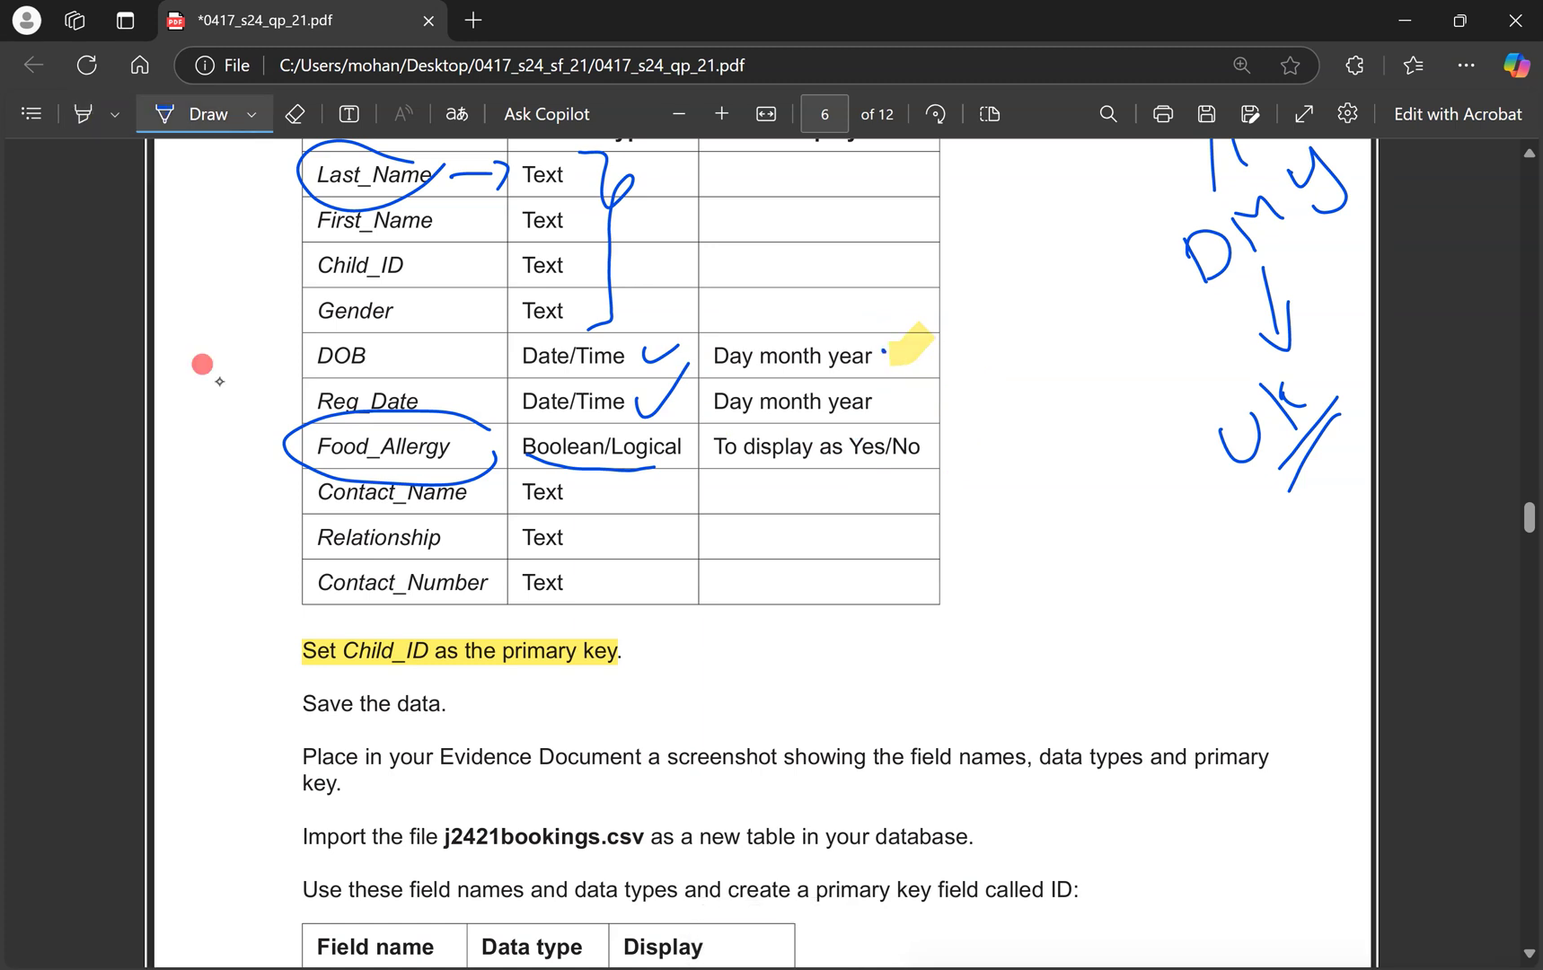
mouse_move(951, 438)
mouse_down()
mouse_move(853, 430)
mouse_move(954, 454)
mouse_up()
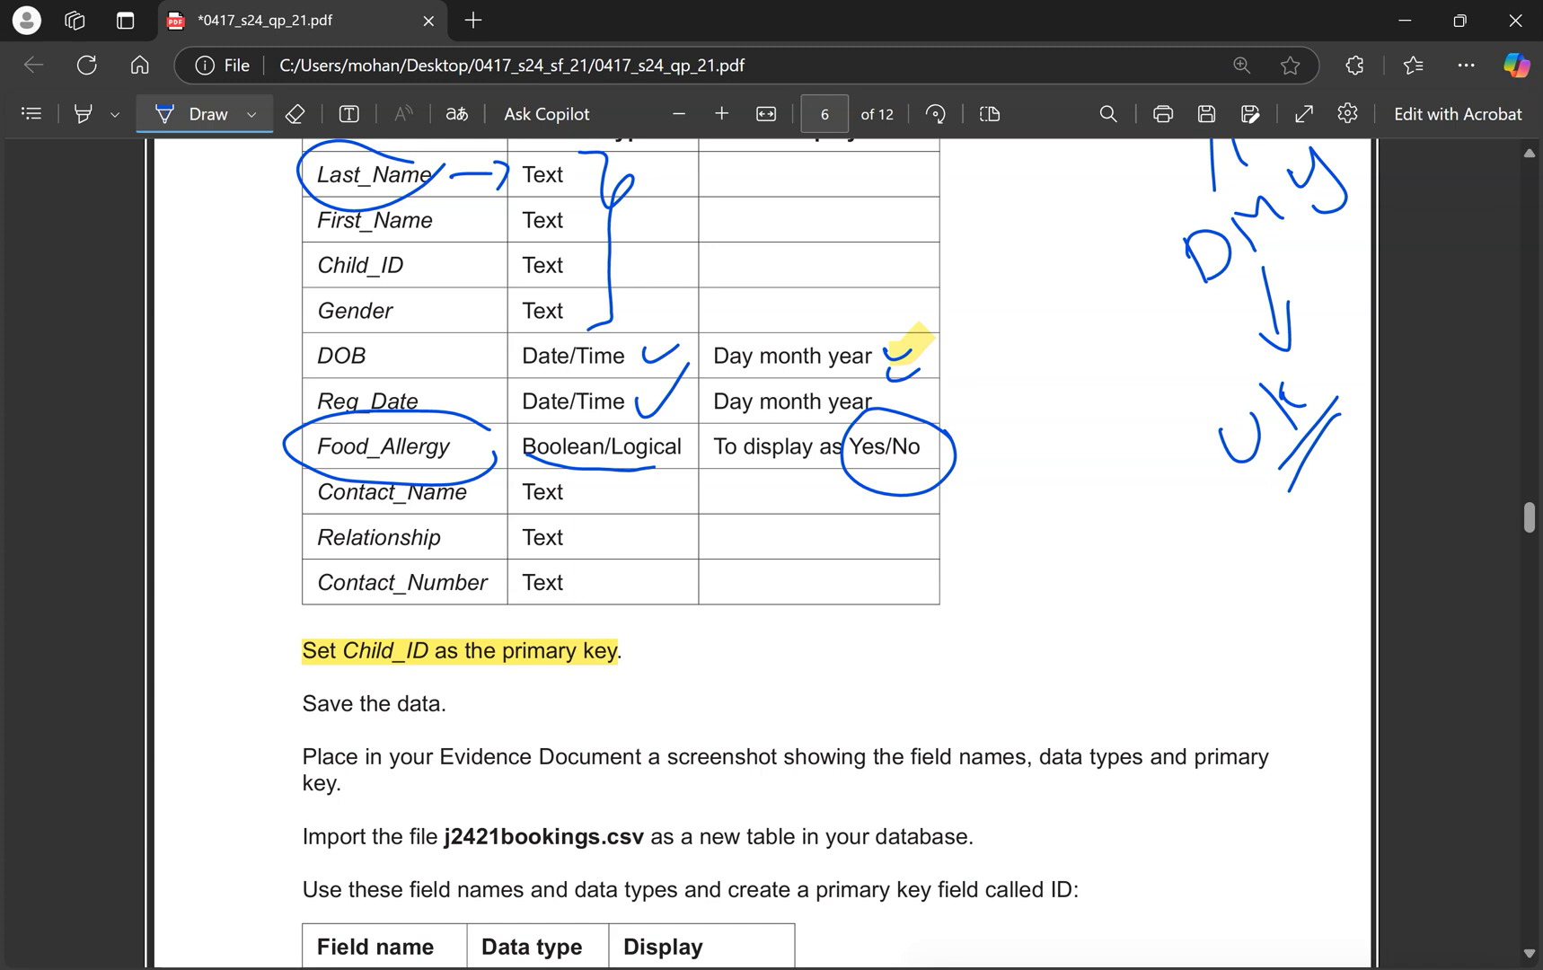
mouse_move(1037, 496)
mouse_down()
mouse_move(1040, 536)
mouse_move(1037, 496)
mouse_up()
mouse_move(1046, 510)
mouse_down()
mouse_move(1076, 517)
mouse_move(1111, 480)
mouse_up()
key(ctrl+super+Right)
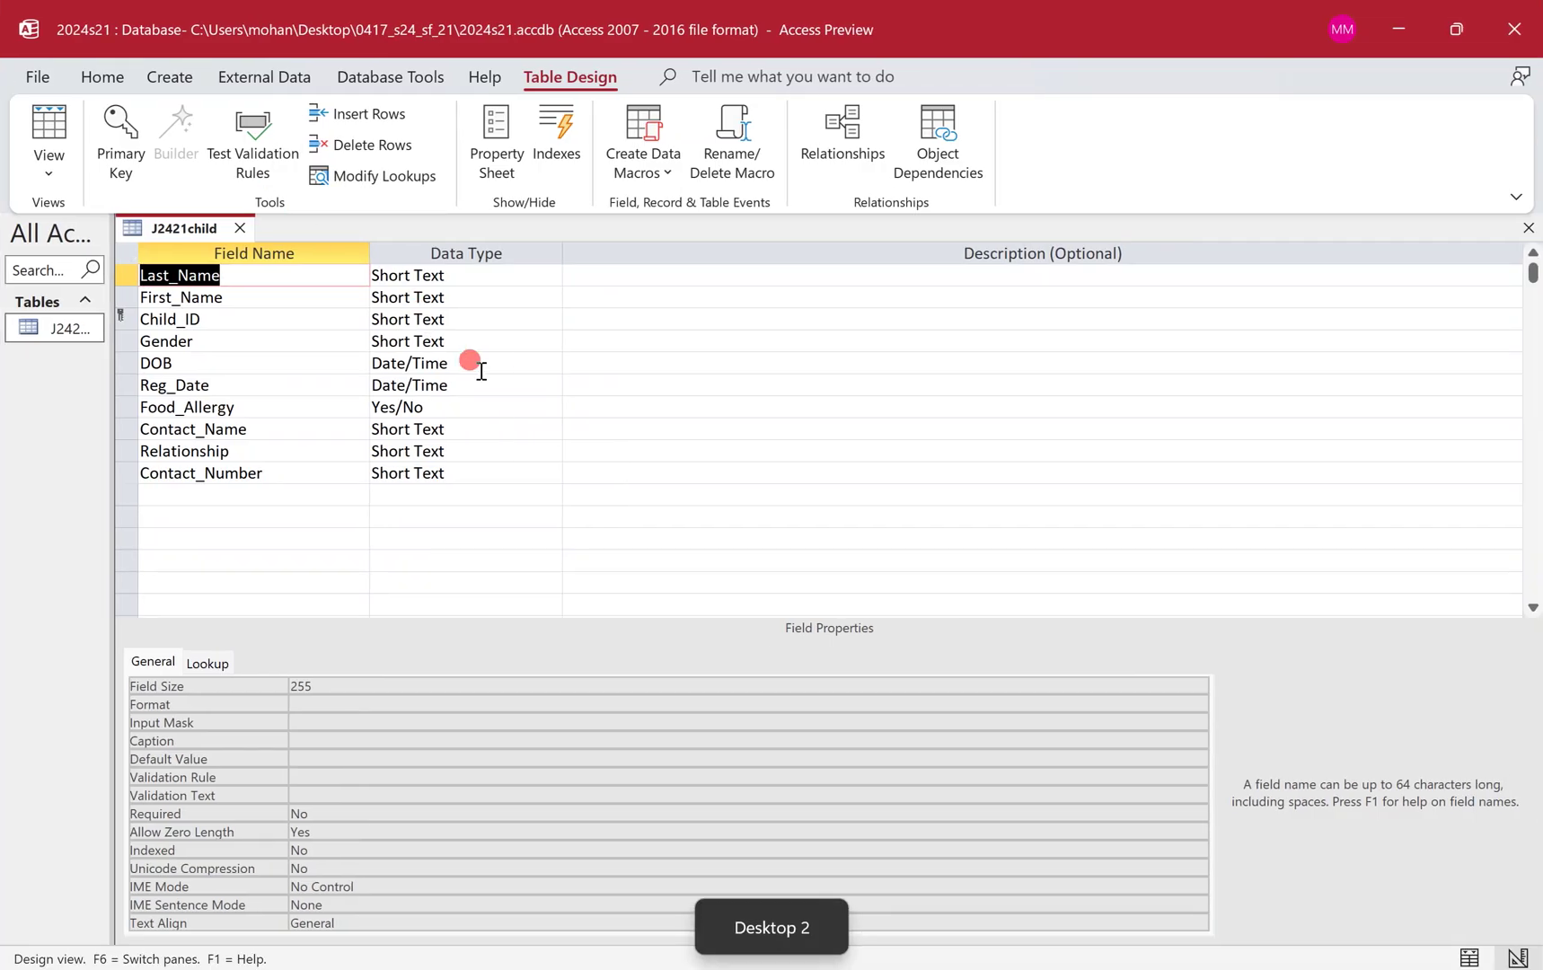
Set the Format of both DOB and Reg_Date to Short Date.
click(476, 362)
click(1197, 686)
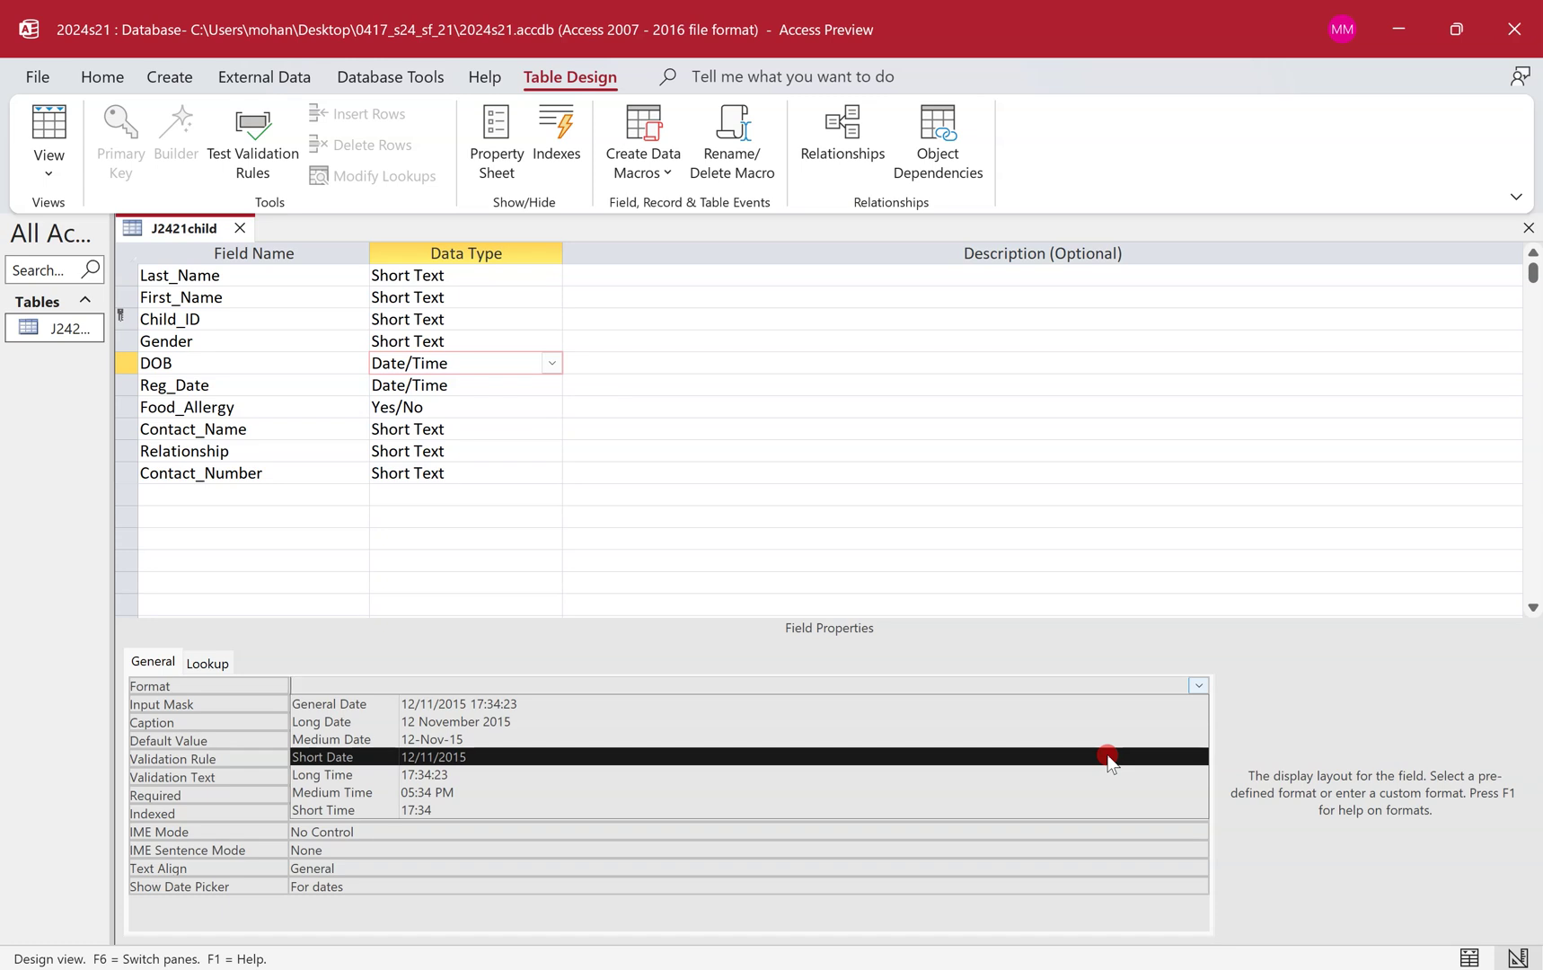
click(1107, 757)
click(520, 393)
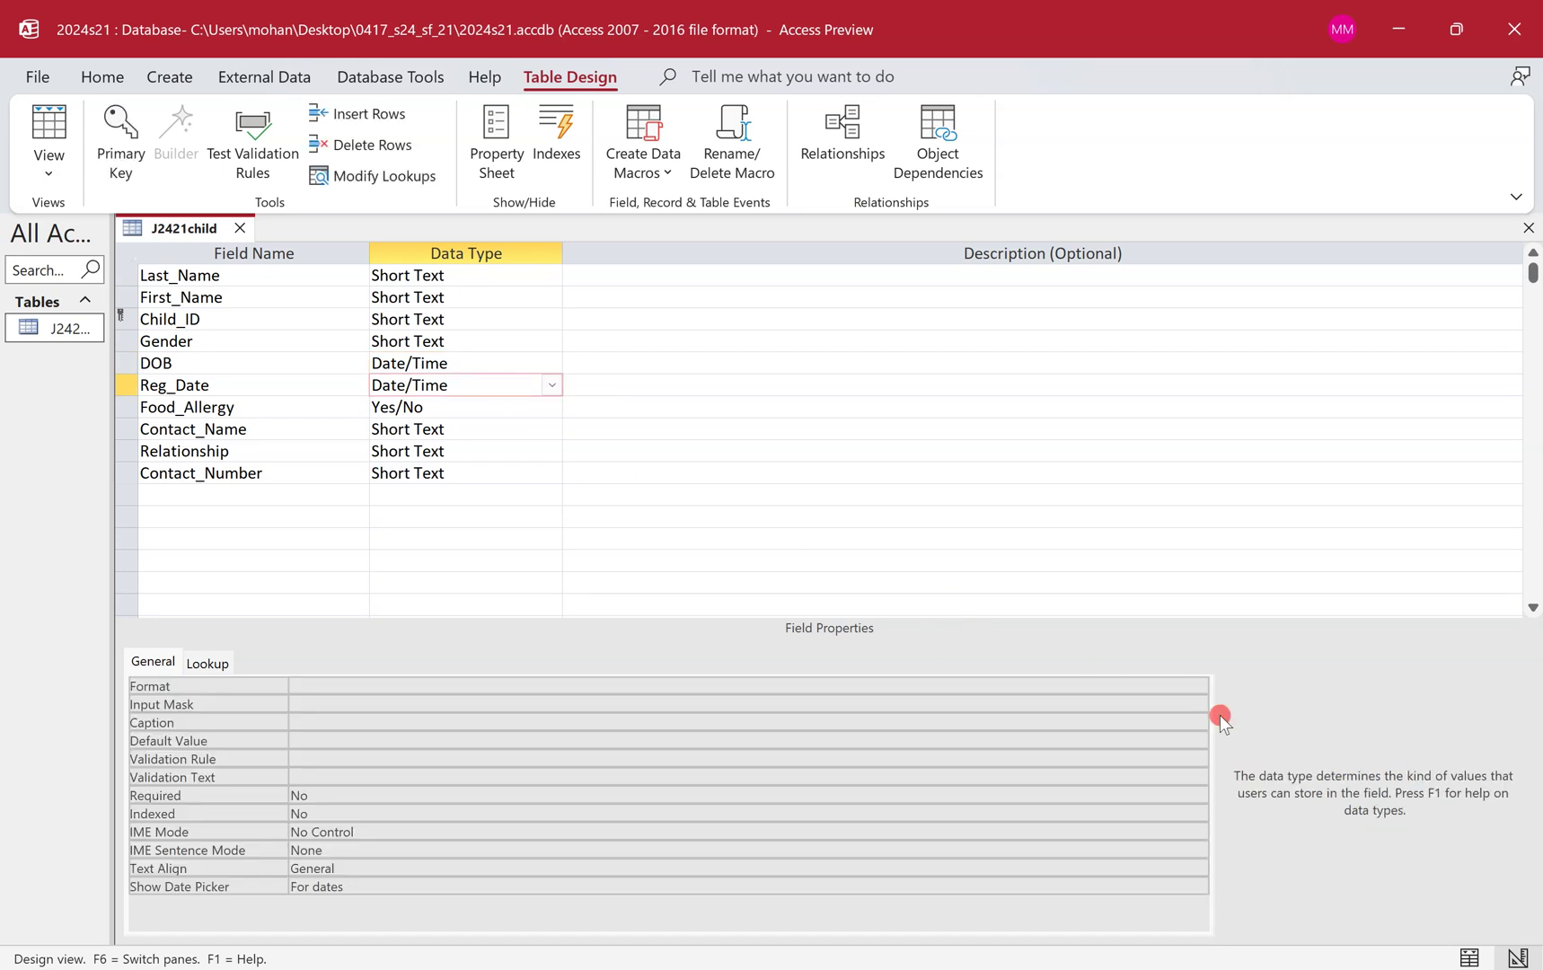
click(1197, 685)
click(1198, 686)
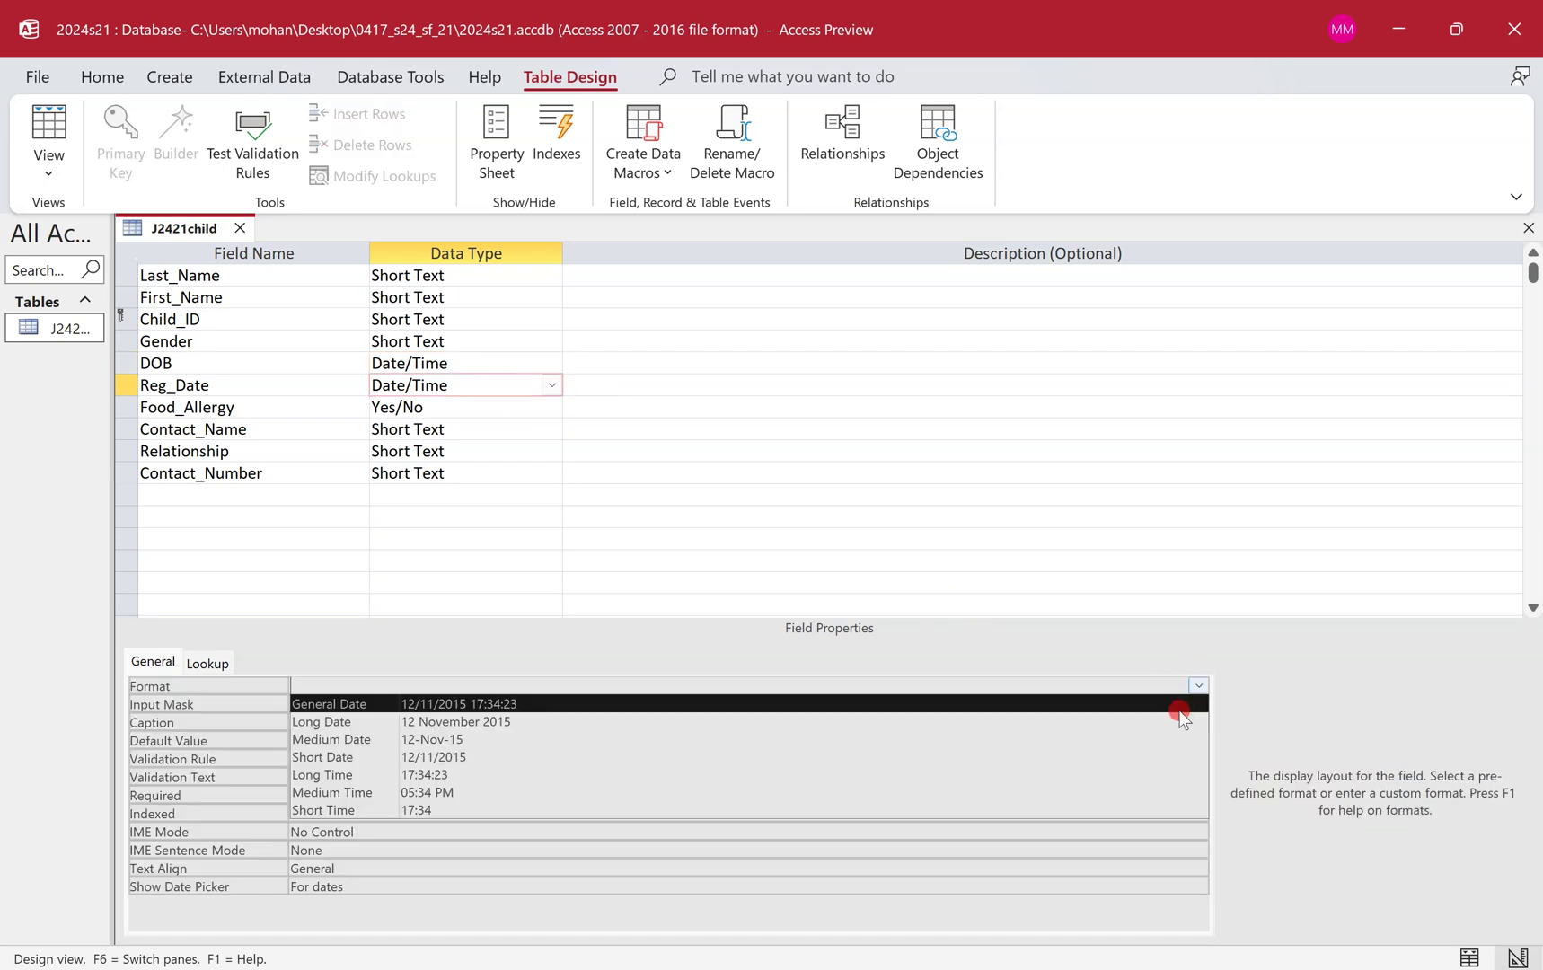
click(1176, 757)
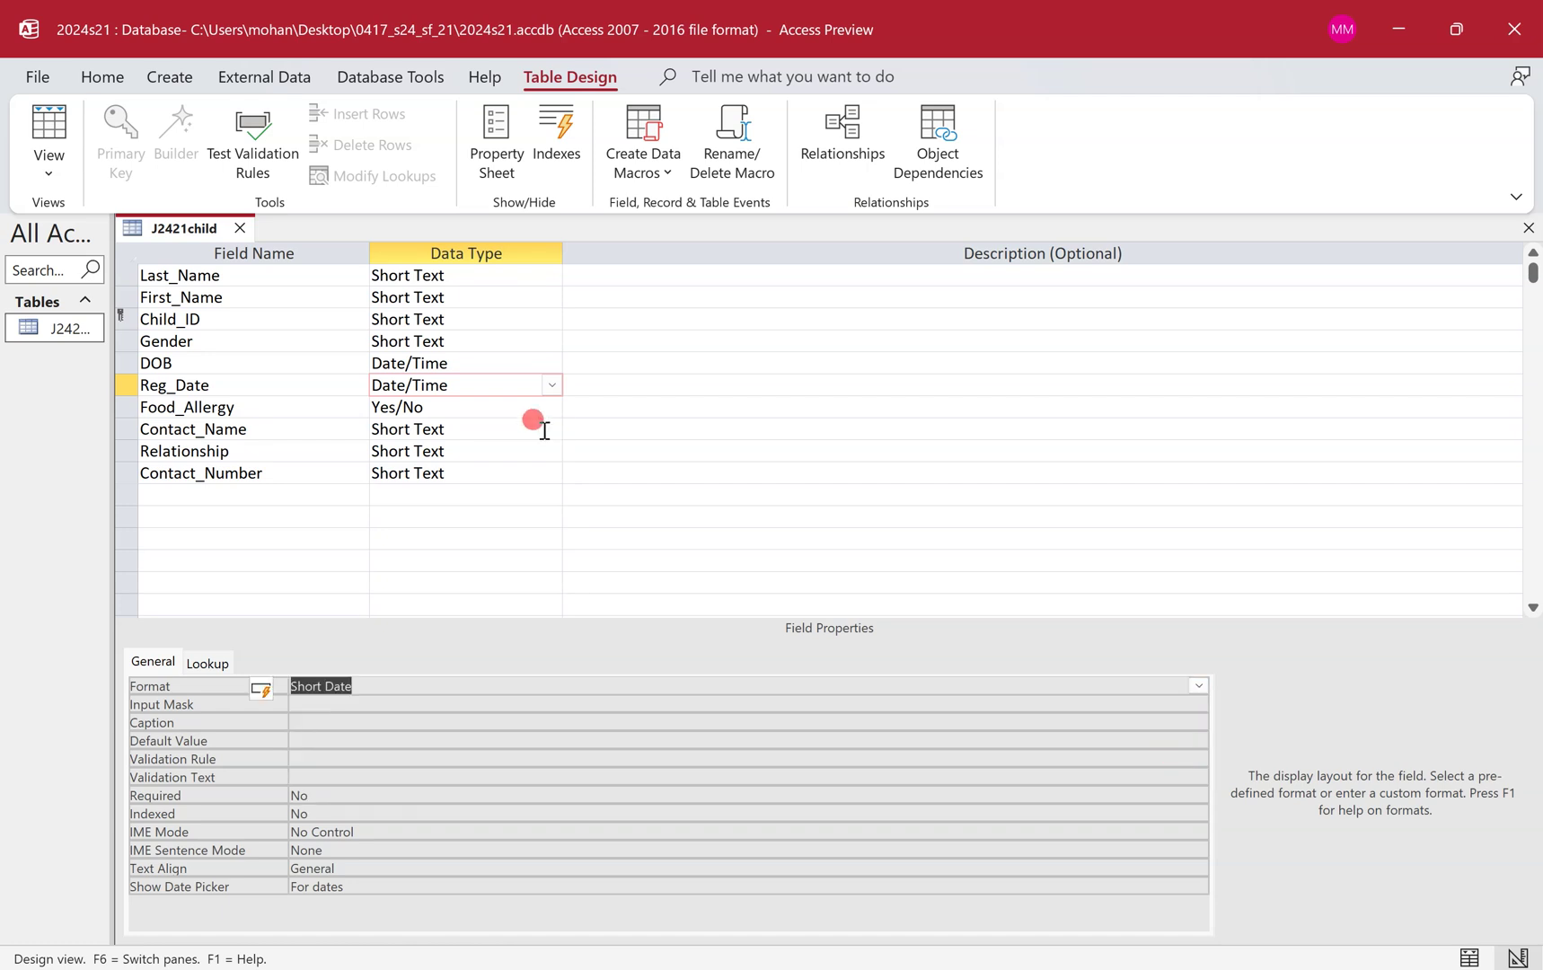
Give Food_Allergy a Yes/No format and a Text Box display control.
click(529, 412)
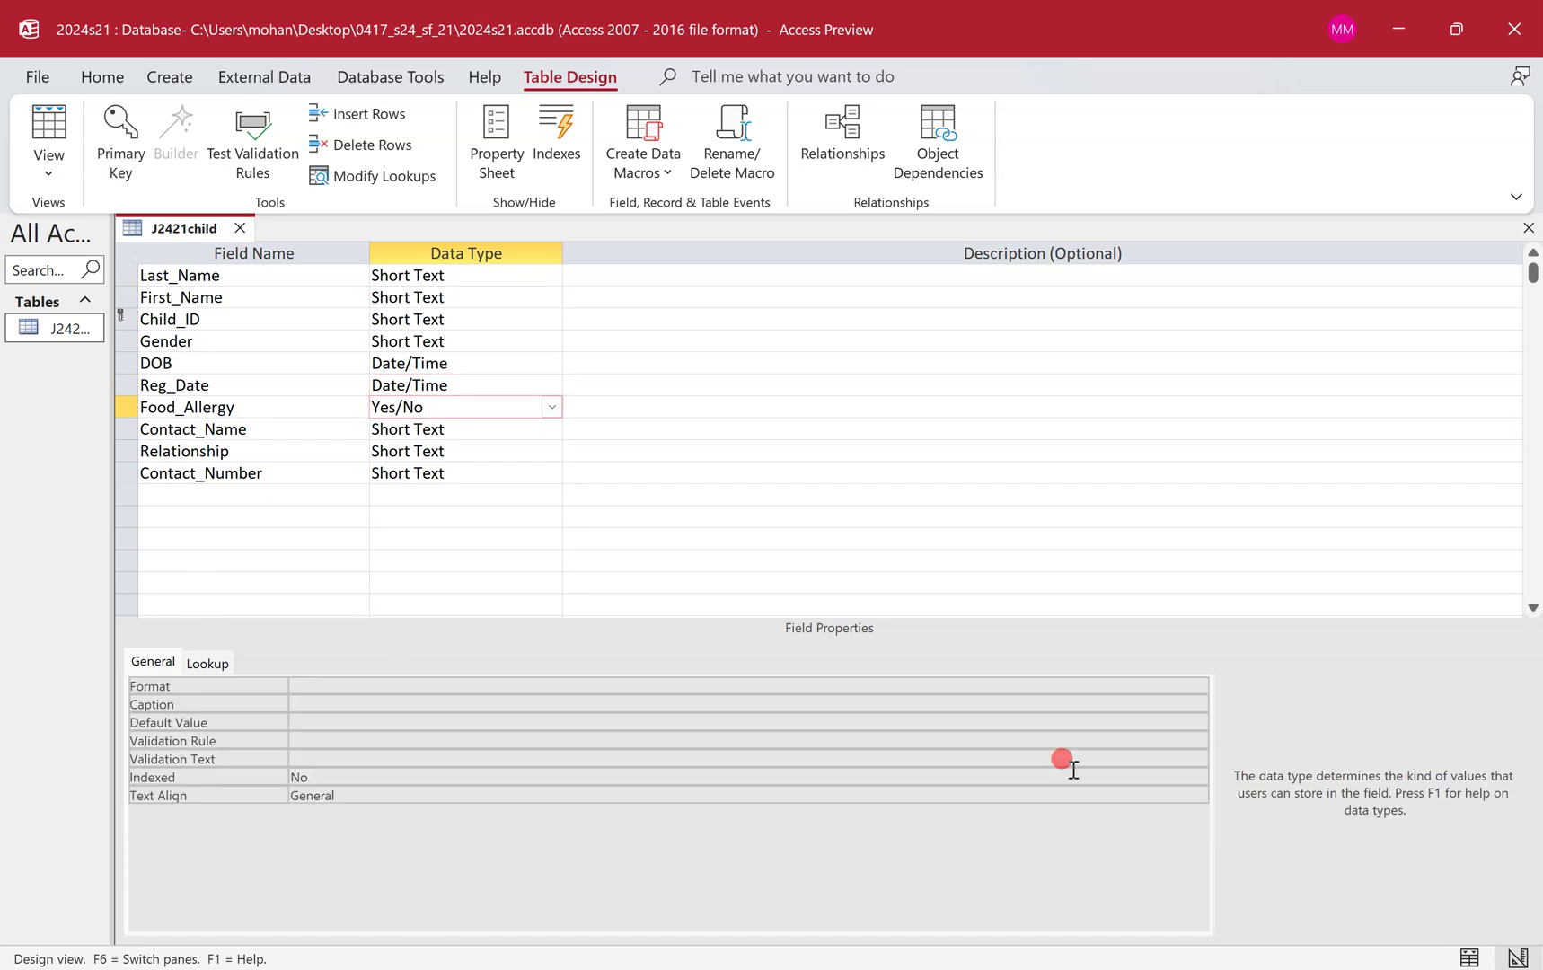
click(1200, 686)
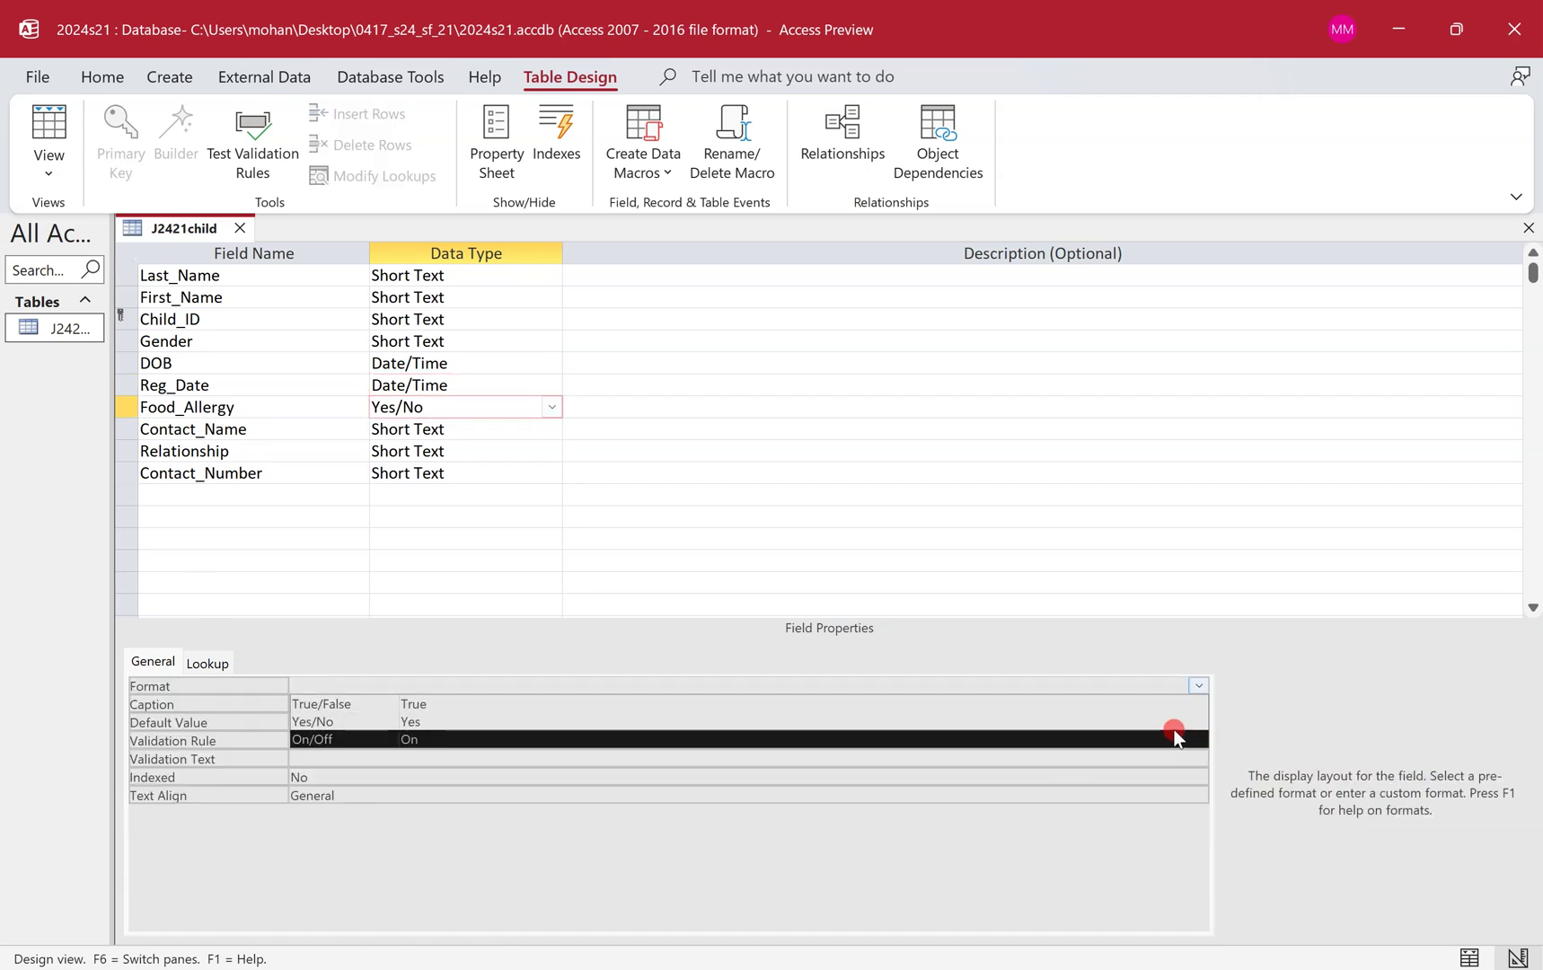
click(1177, 722)
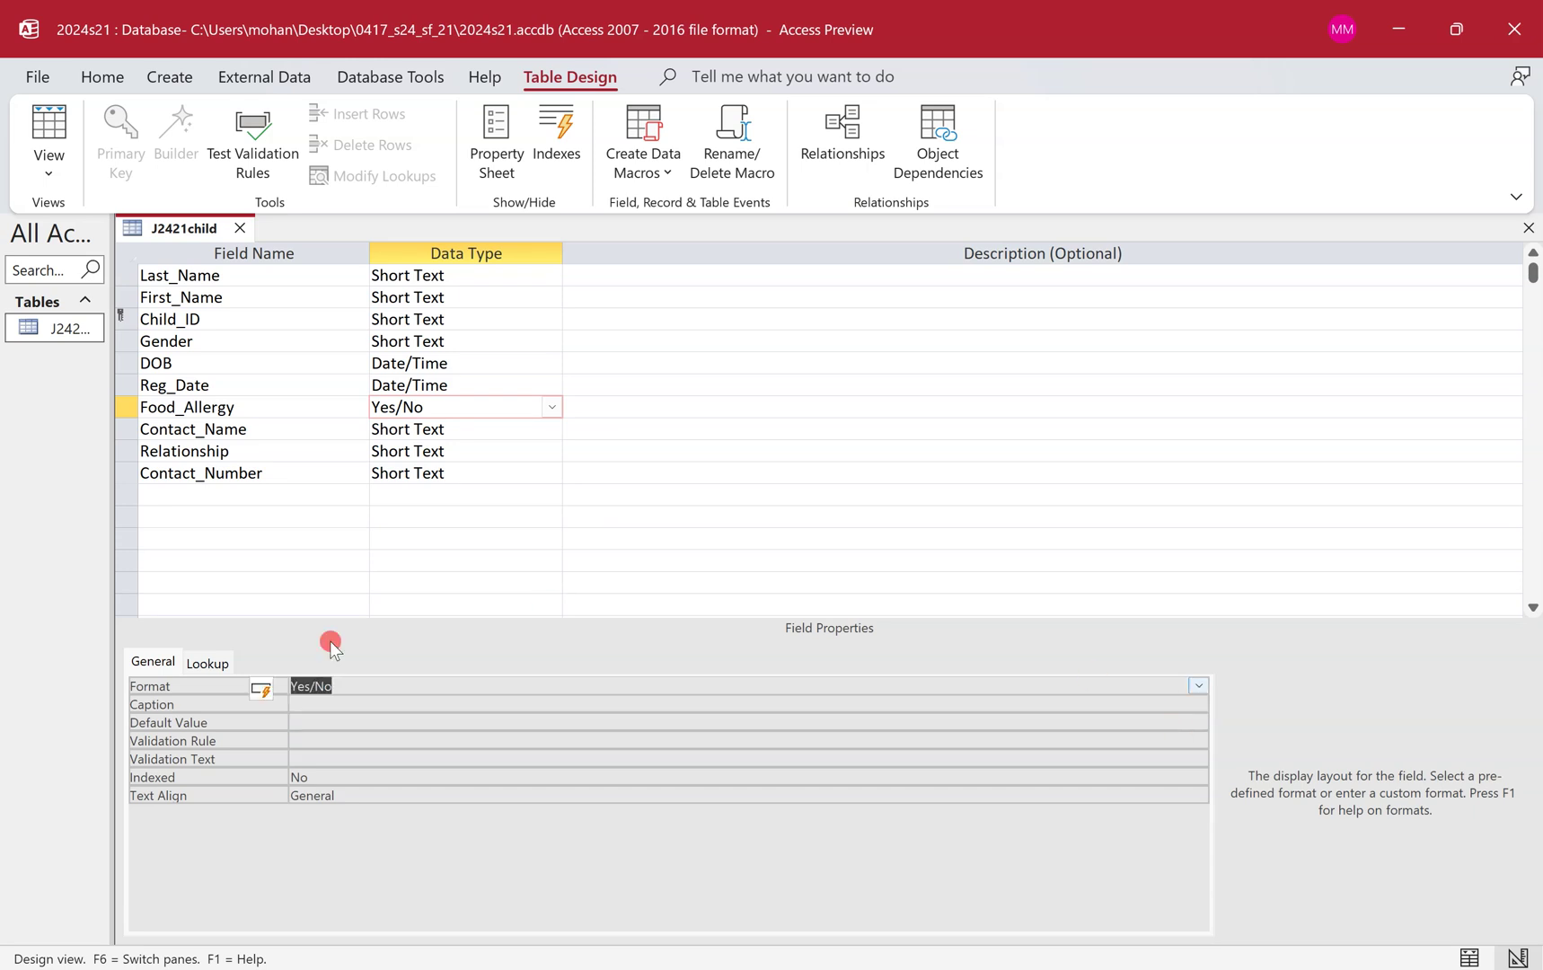
click(205, 662)
click(1198, 685)
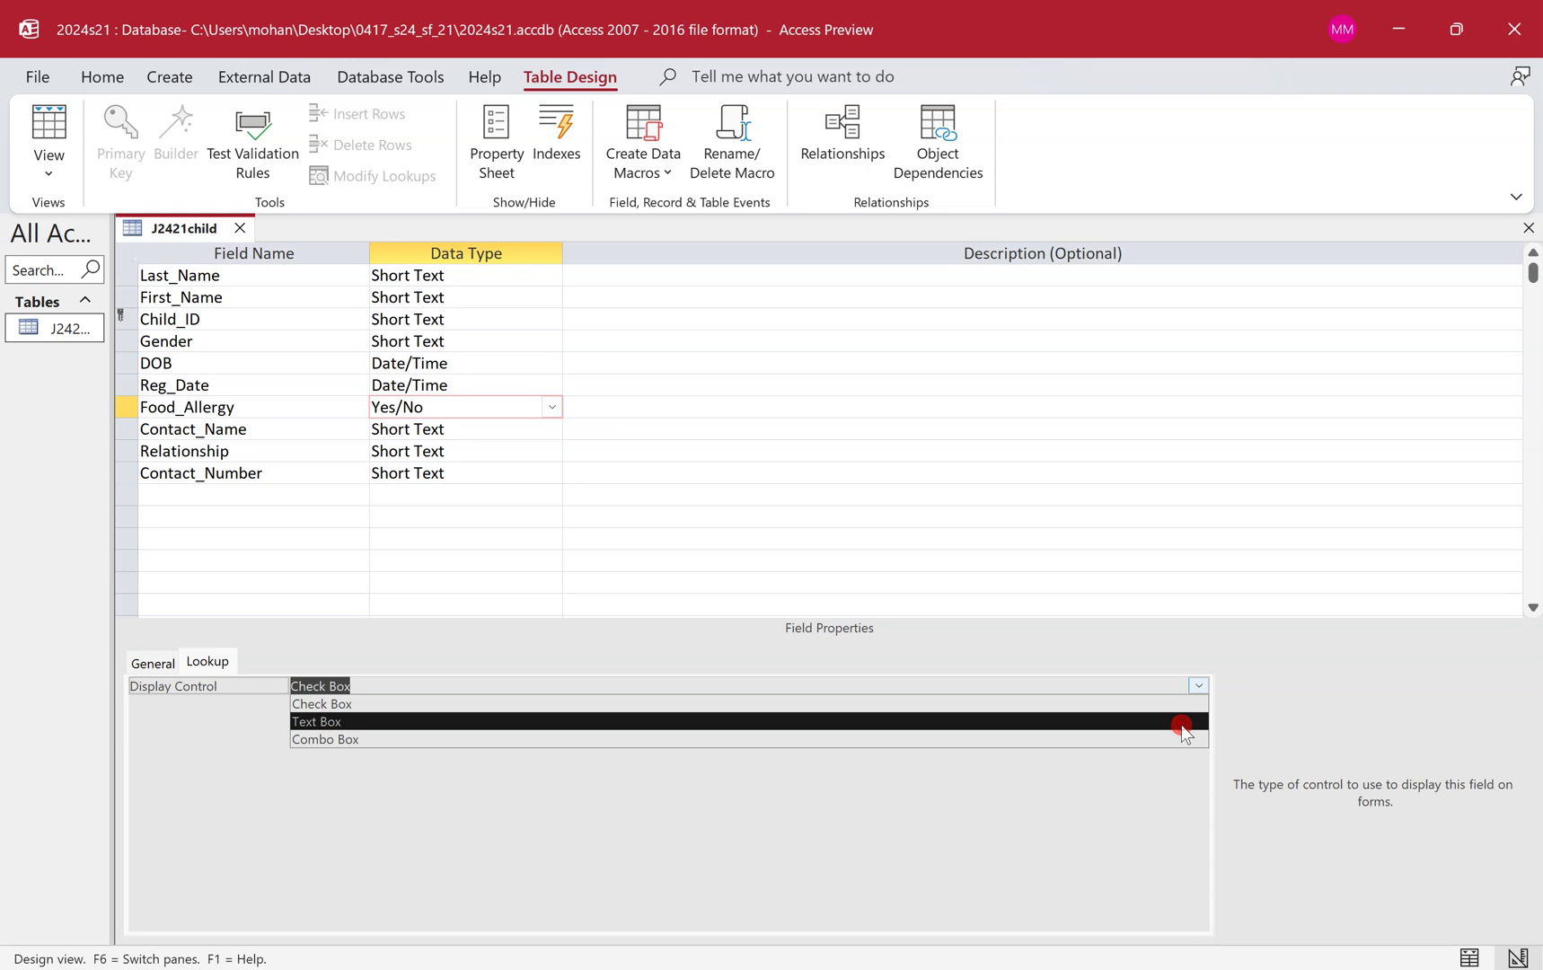
click(1182, 723)
Save the J2421child table and check its Food_Allergy, Reg_Date and DOB values in Datasheet View.
click(50, 134)
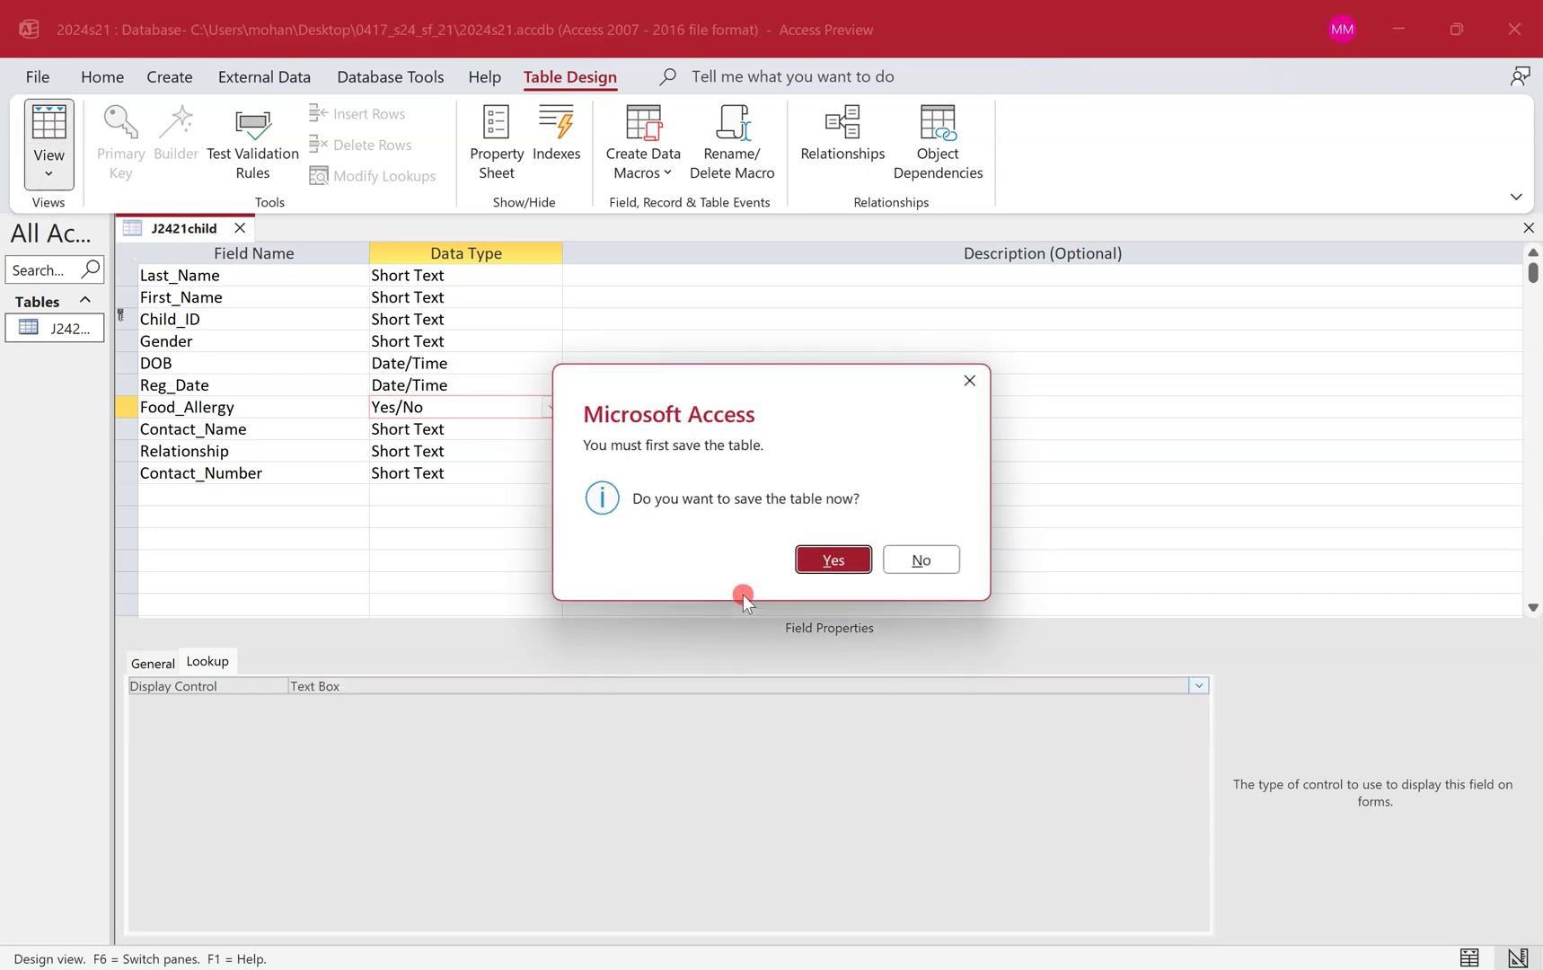
click(829, 560)
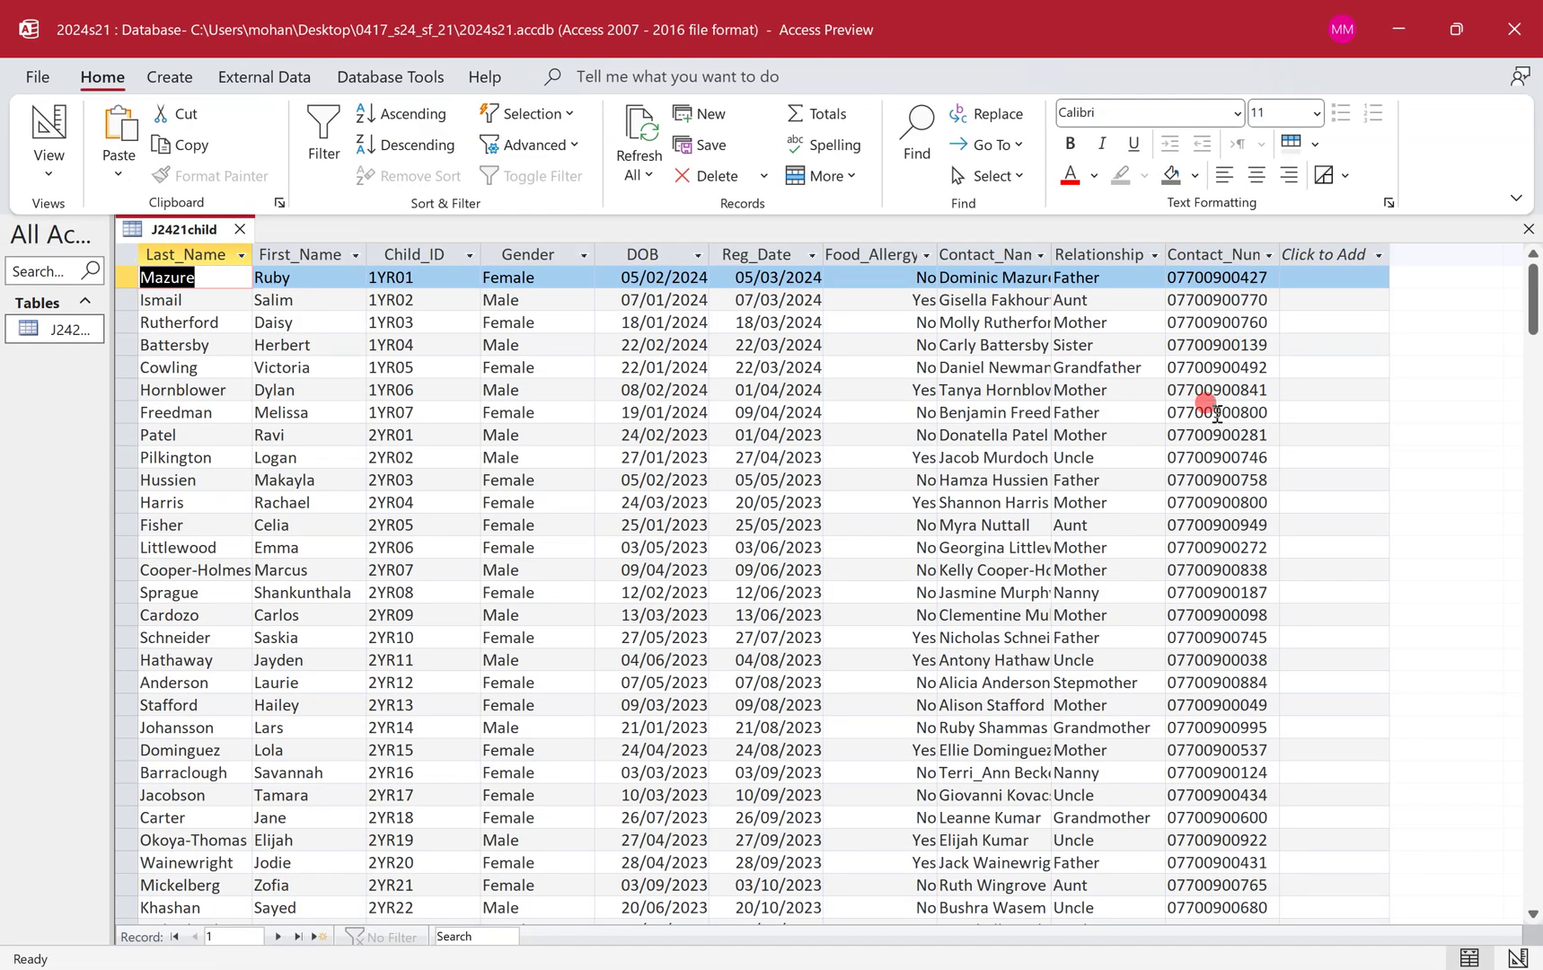
click(857, 322)
click(867, 386)
click(745, 300)
click(619, 279)
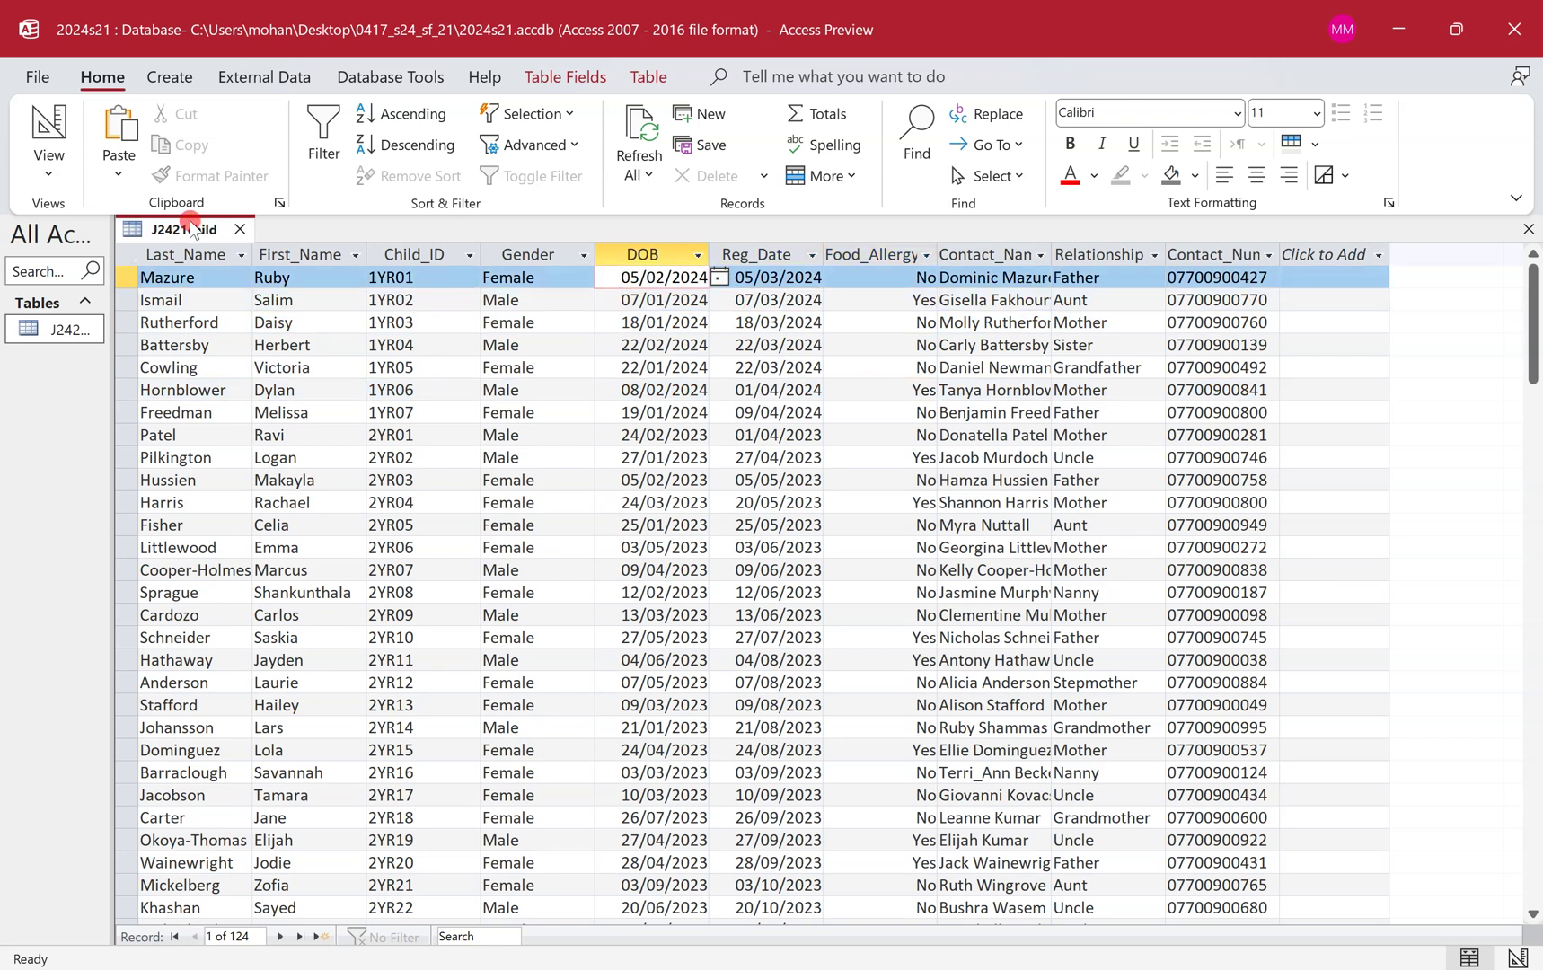
Return J2421child to Design View and switch to the question paper PDF.
right_click(182, 230)
click(268, 355)
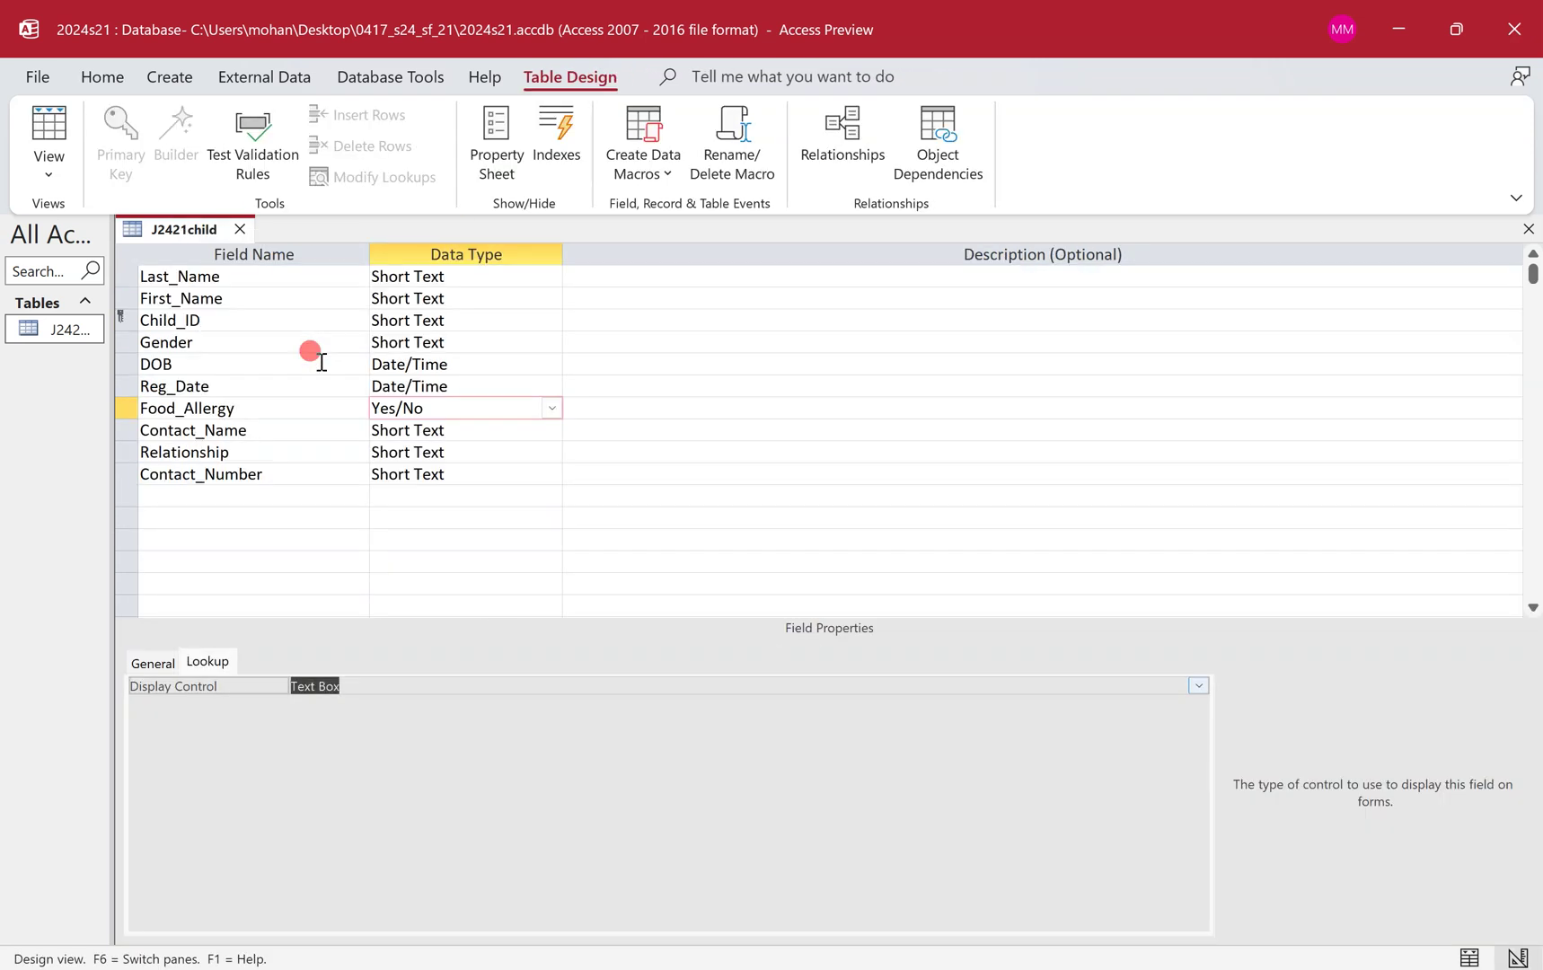
key(ctrl+super+Left)
Circle the 'Place in your Evidence Document…' line and draw arrows to field names, data types and primary key.
scroll(320, 361, down, 3)
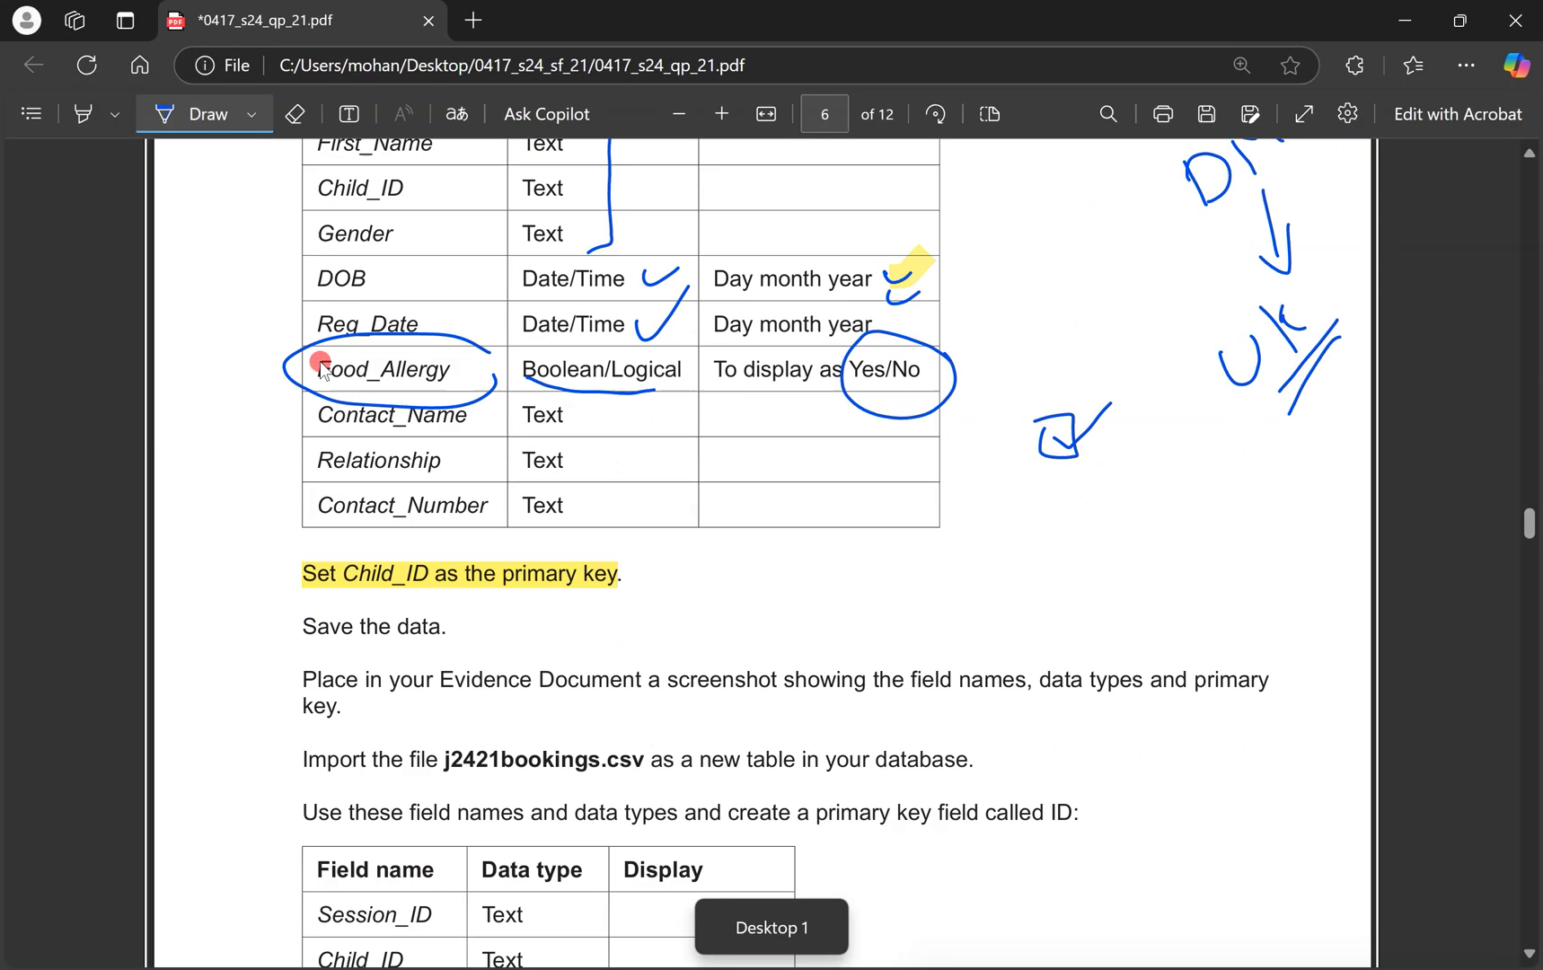
mouse_move(918, 467)
mouse_down()
mouse_move(514, 480)
mouse_move(386, 557)
mouse_move(1005, 568)
mouse_move(1329, 532)
mouse_up()
drag(1044, 371, 987, 497)
drag(1170, 357, 1134, 493)
drag(1284, 361, 1232, 491)
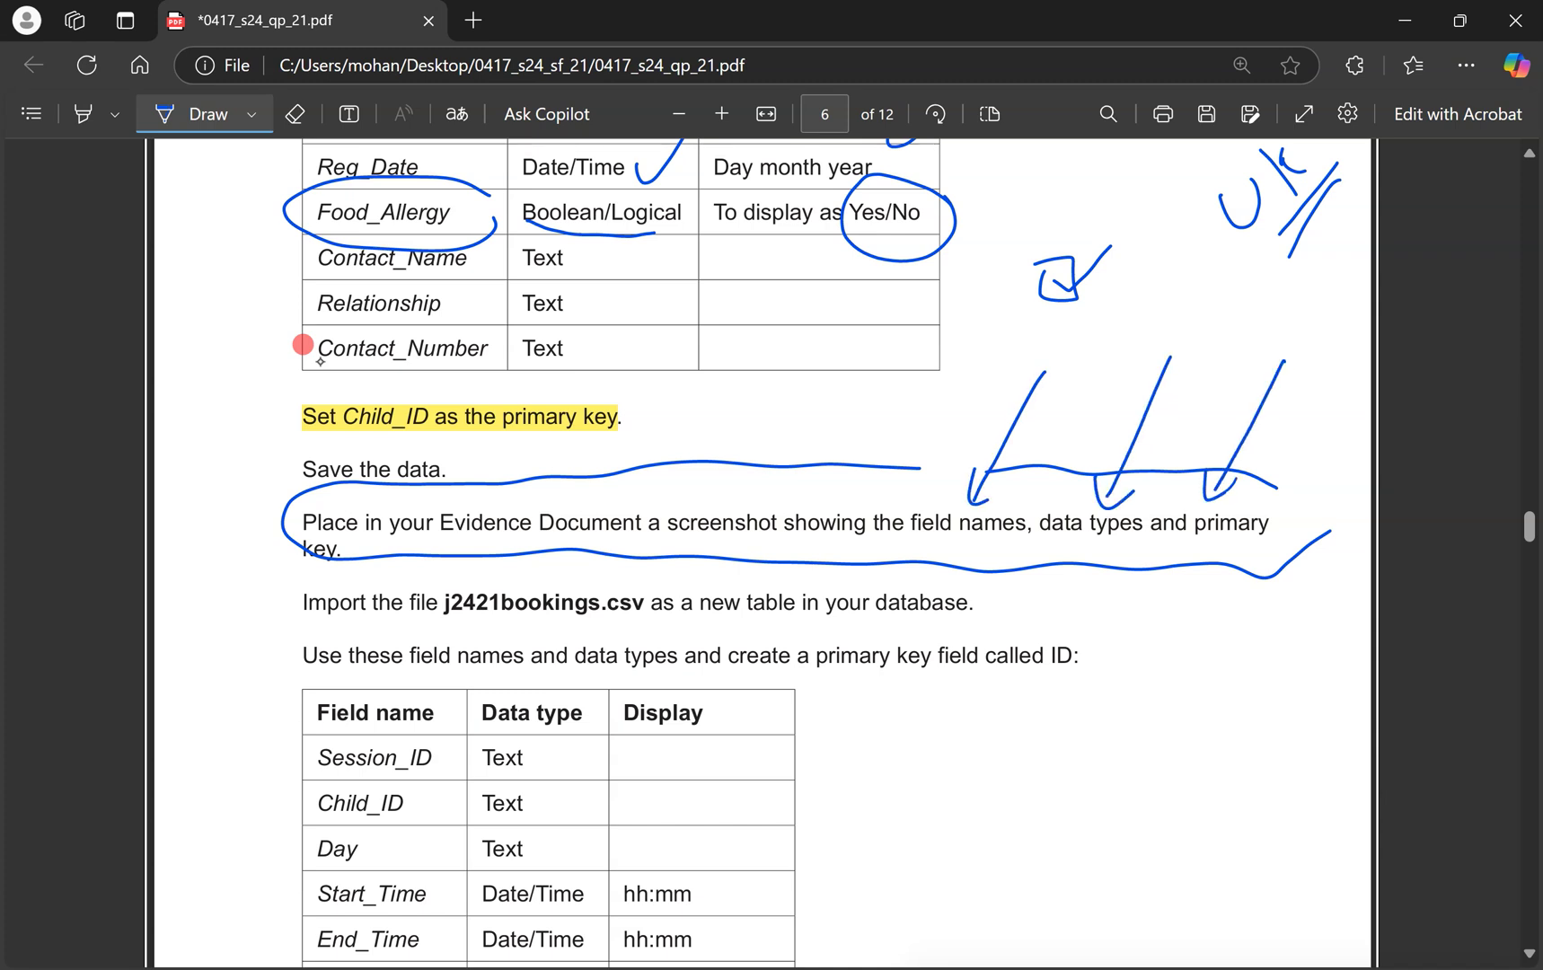
key(ctrl+super+Right)
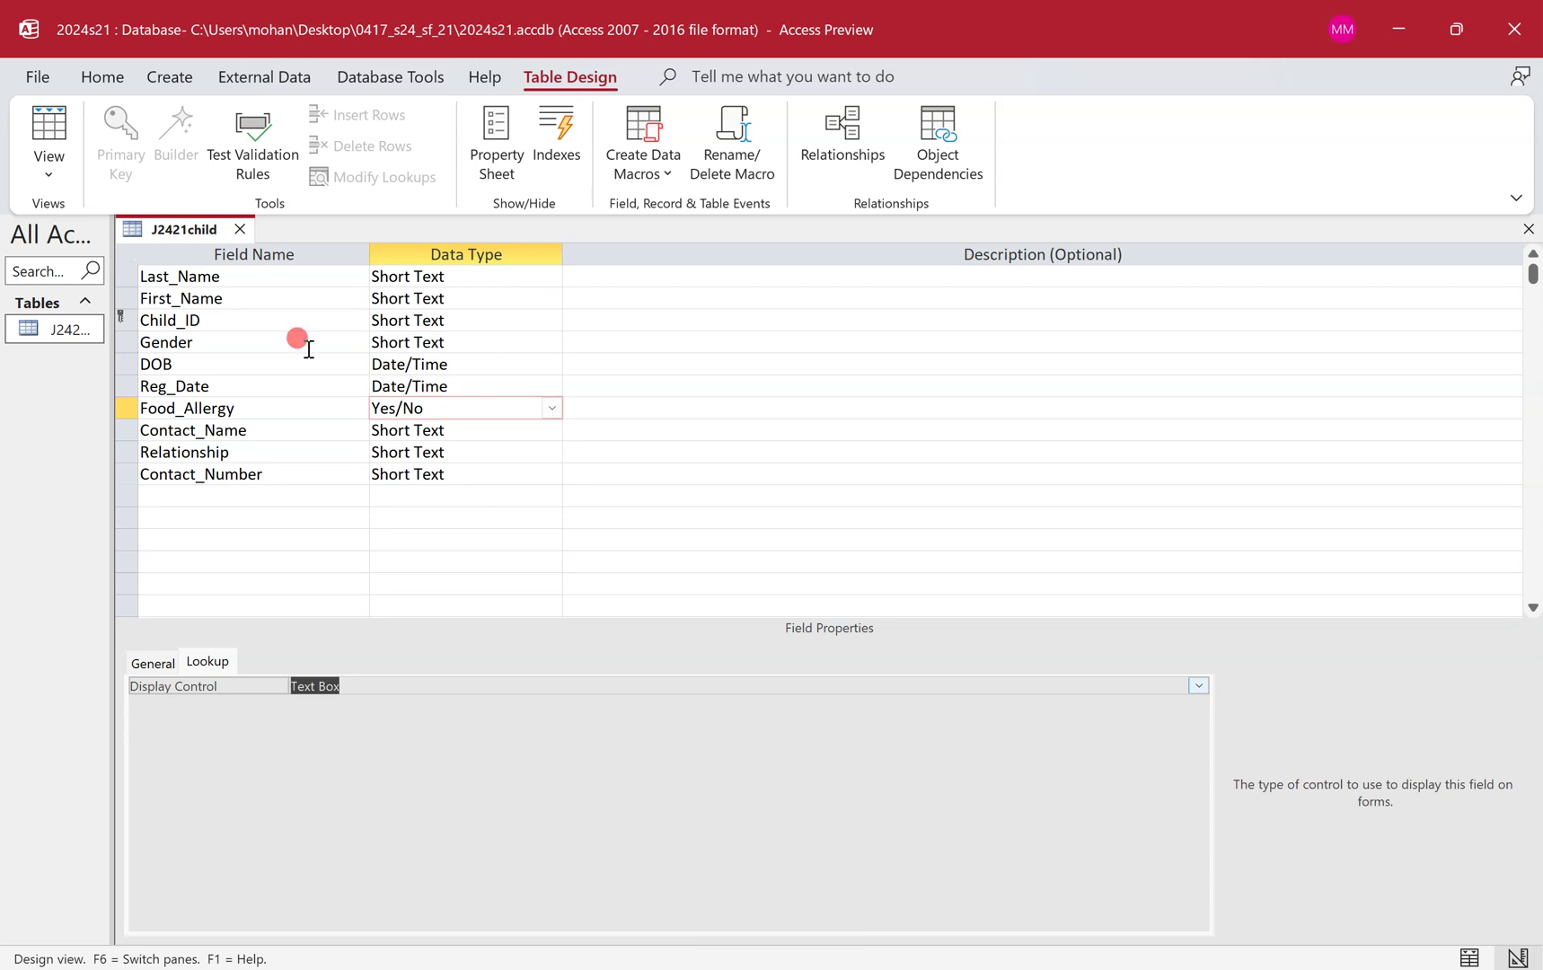
Snip a screenshot of the J2421child table design grid.
key(shift+super+s)
drag(107, 214, 562, 483)
click(557, 490)
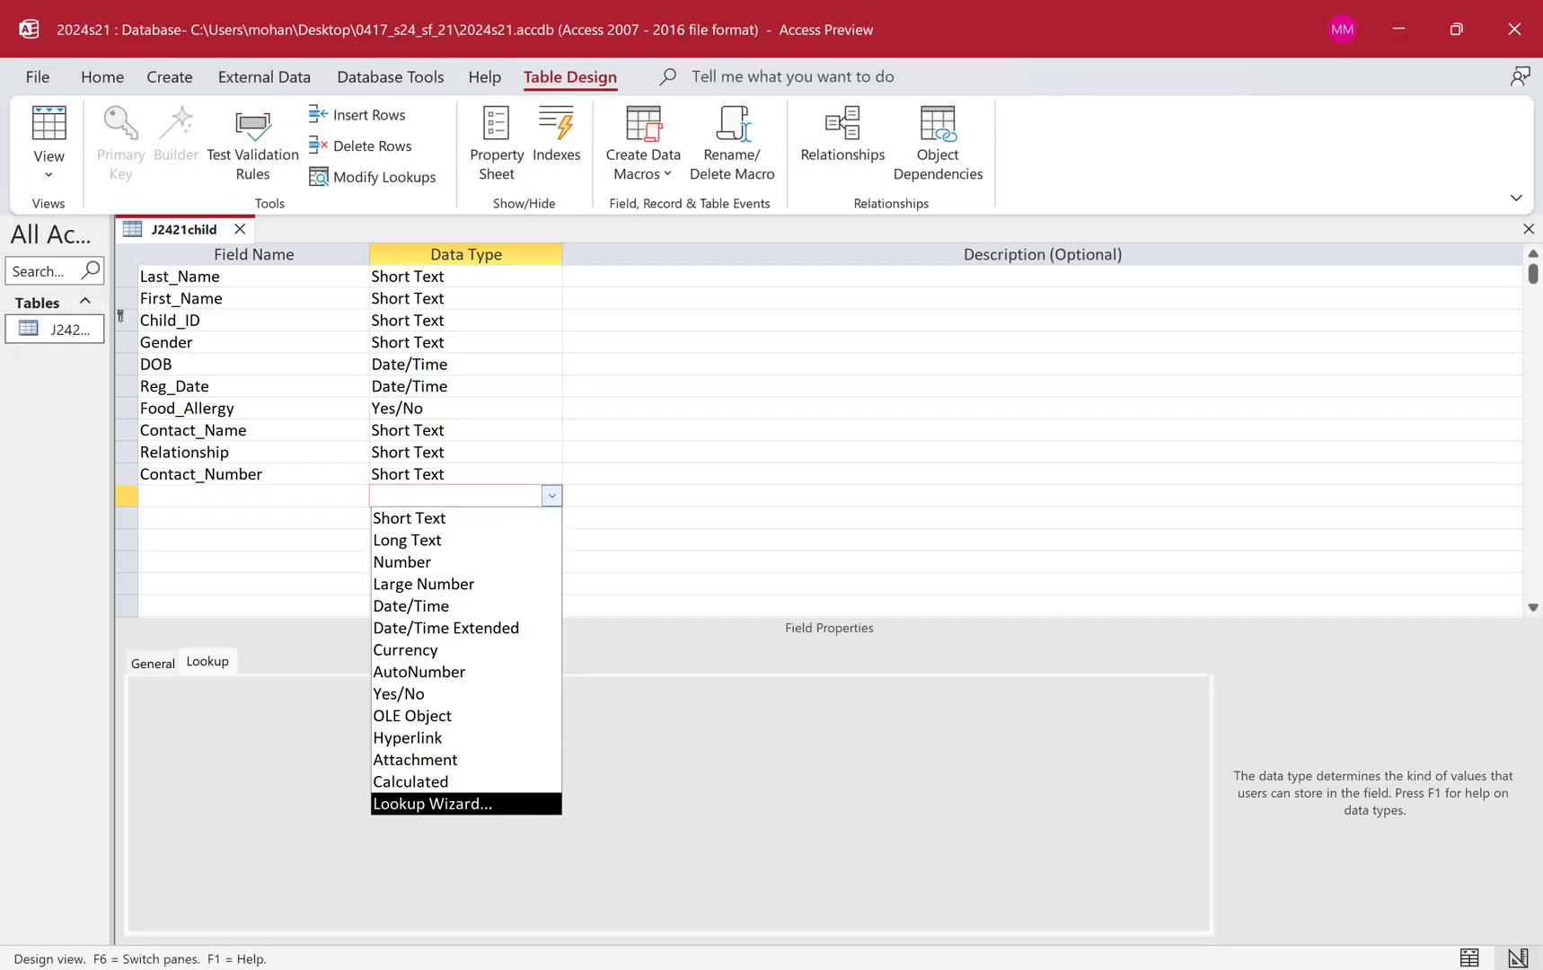
Bring the 0417_s24_sf_21 exam files folder to the front.
key(ctrl+super+Left)
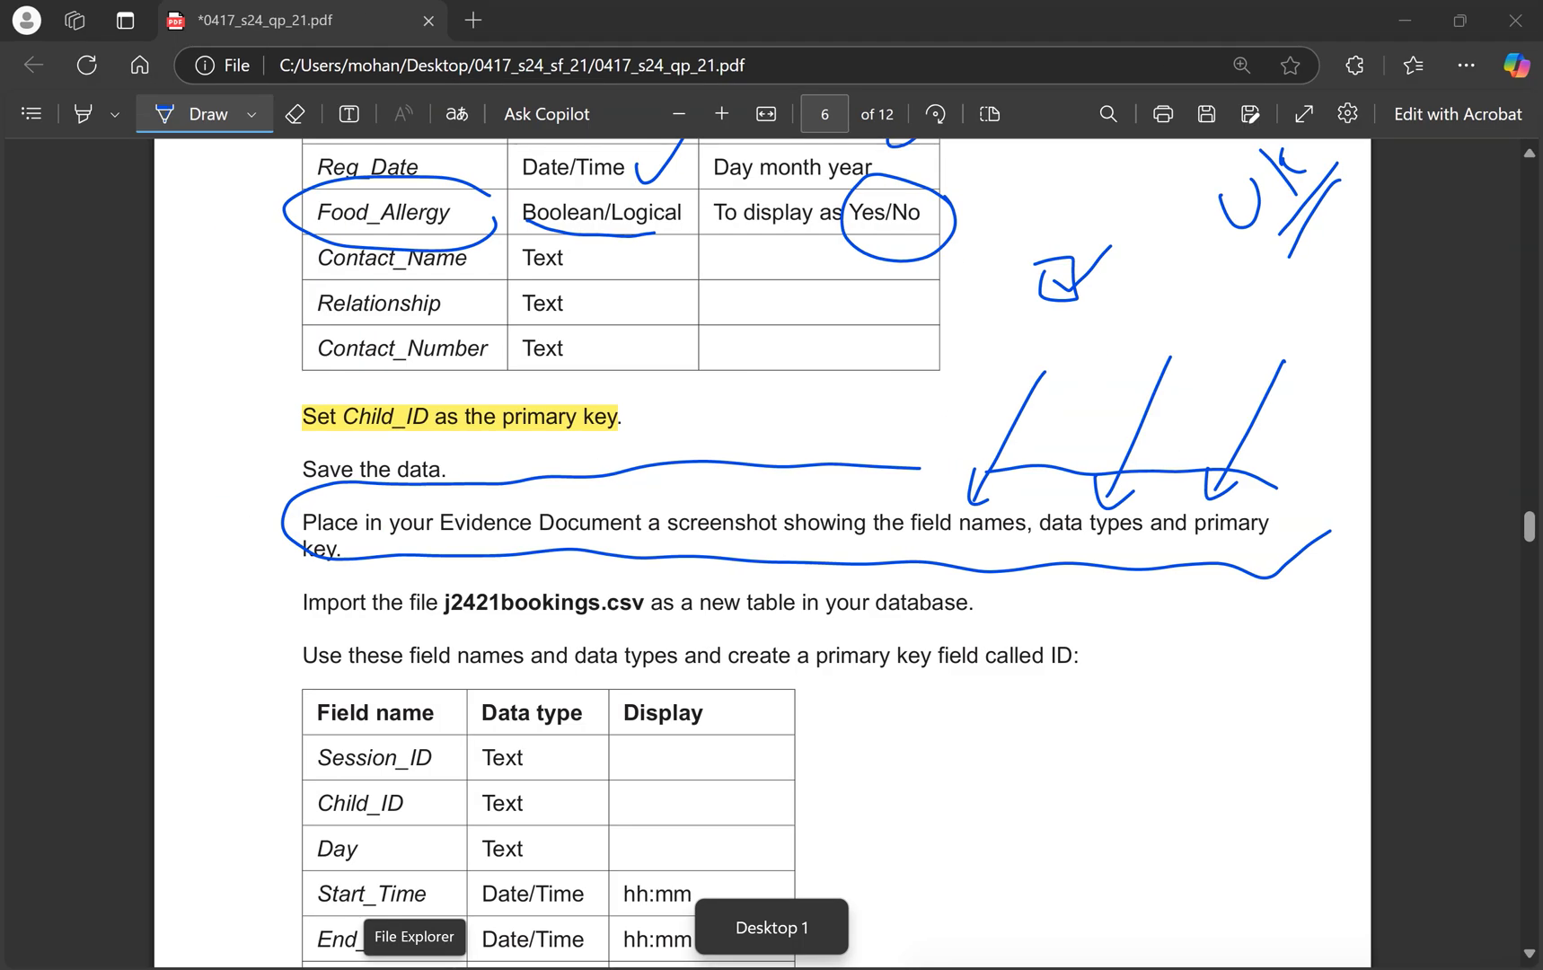
key(ctrl+super+Right)
key(alt+Tab)
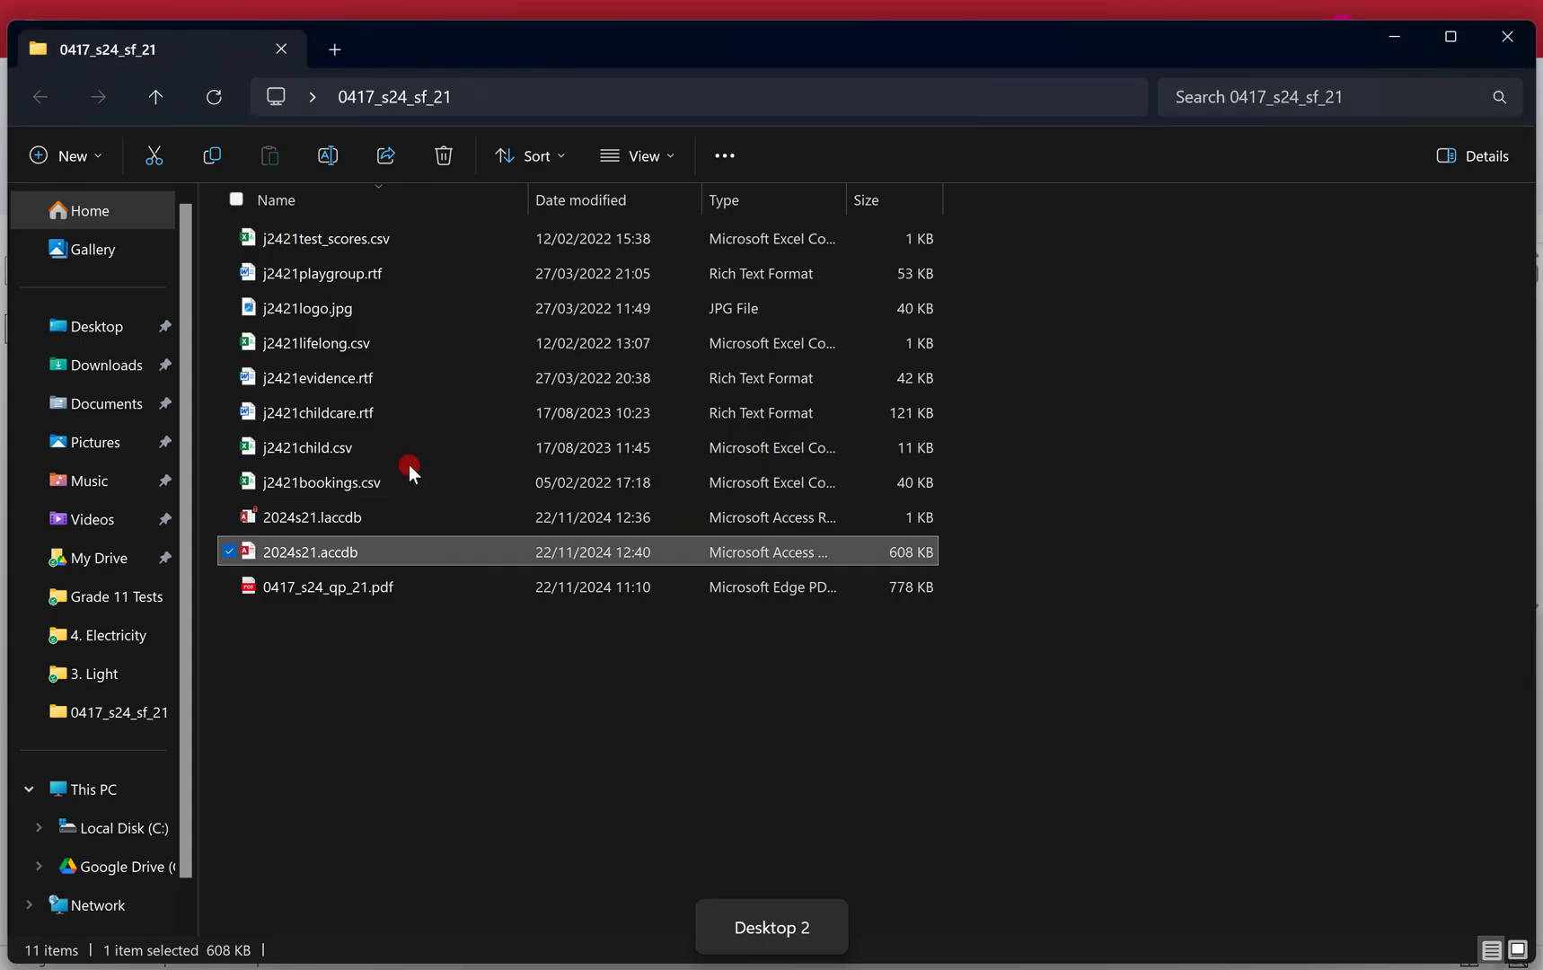
Open j2421evidence.rtf from the folder, glance at the exam paper, then return to it.
double_click(469, 371)
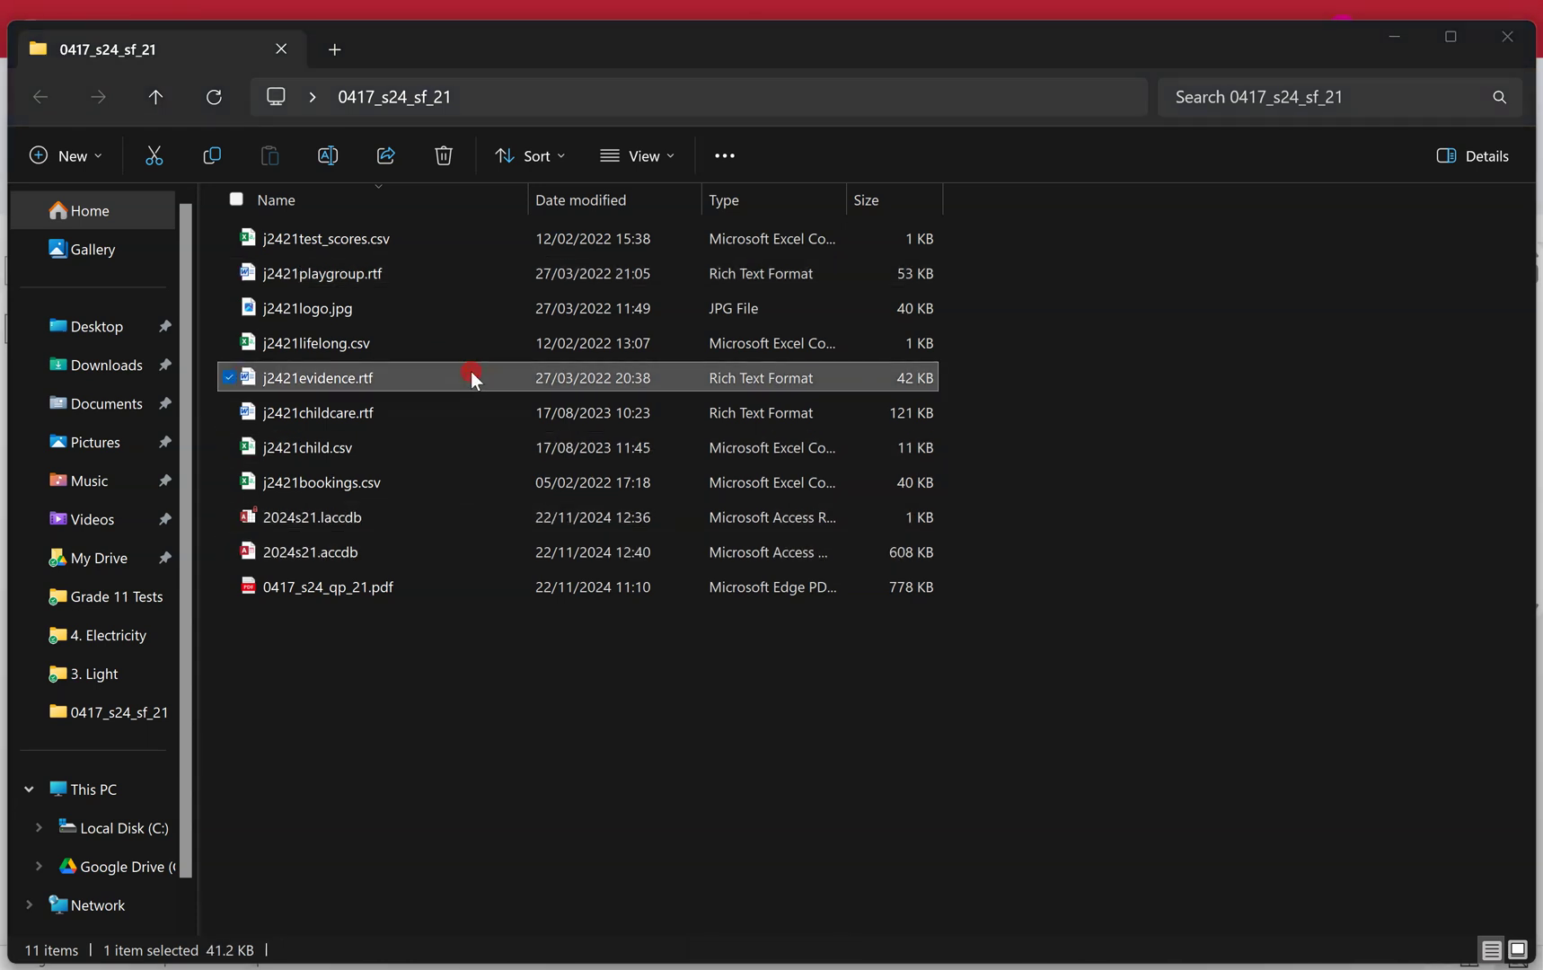
key(ctrl+super+Right)
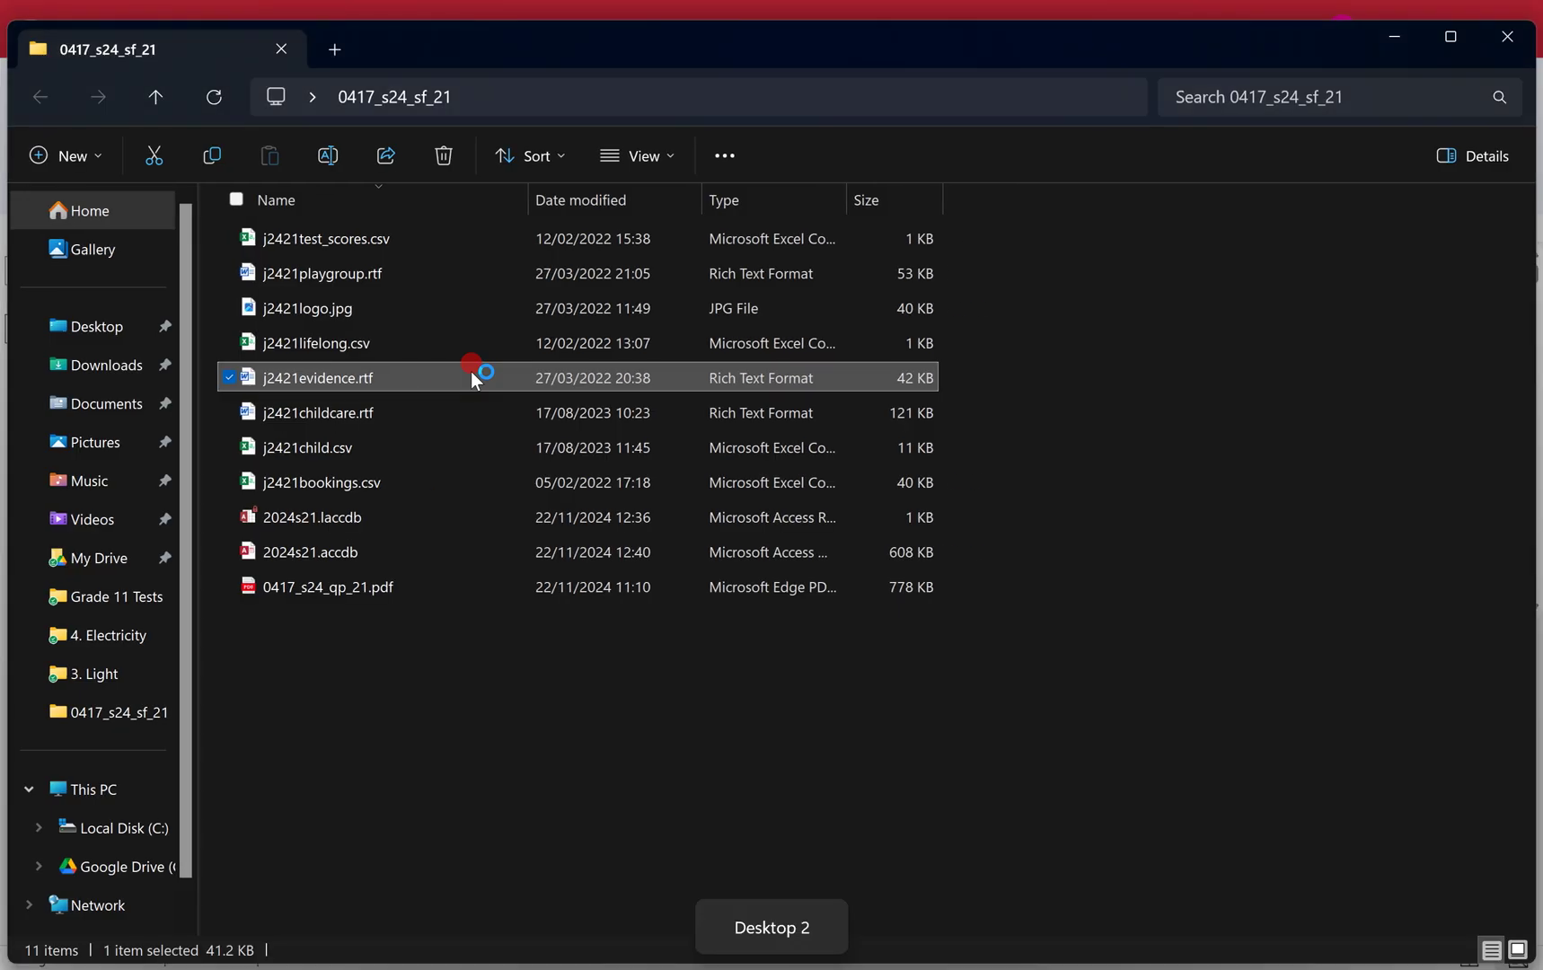
key(ctrl+super+Left)
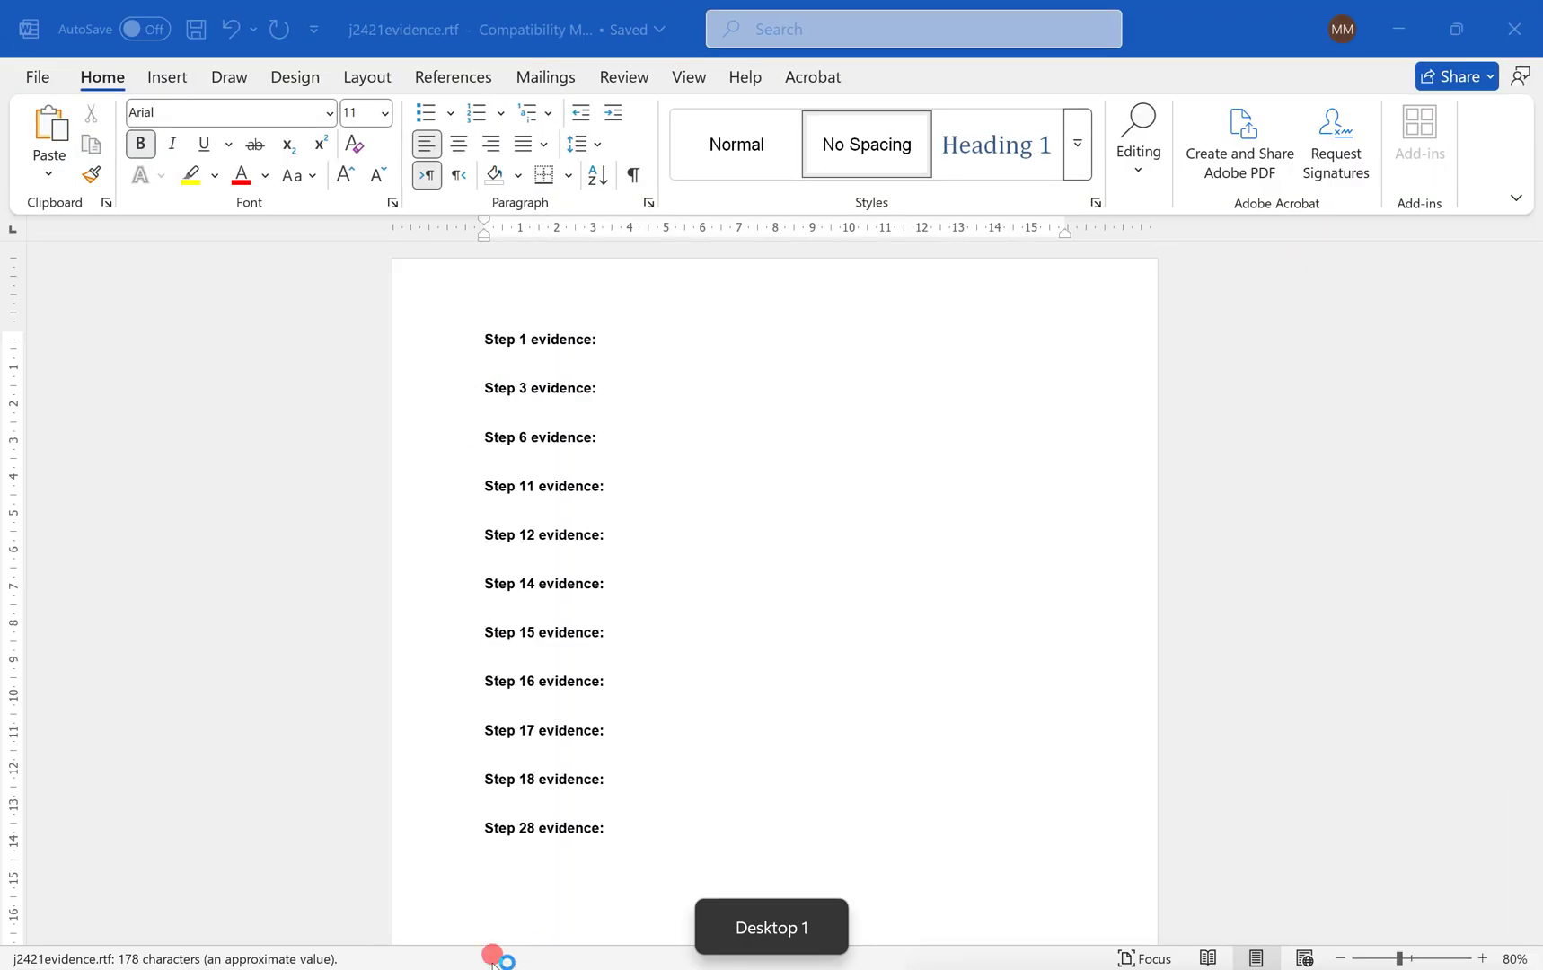
key(alt+Tab)
scroll(466, 486, up, 6)
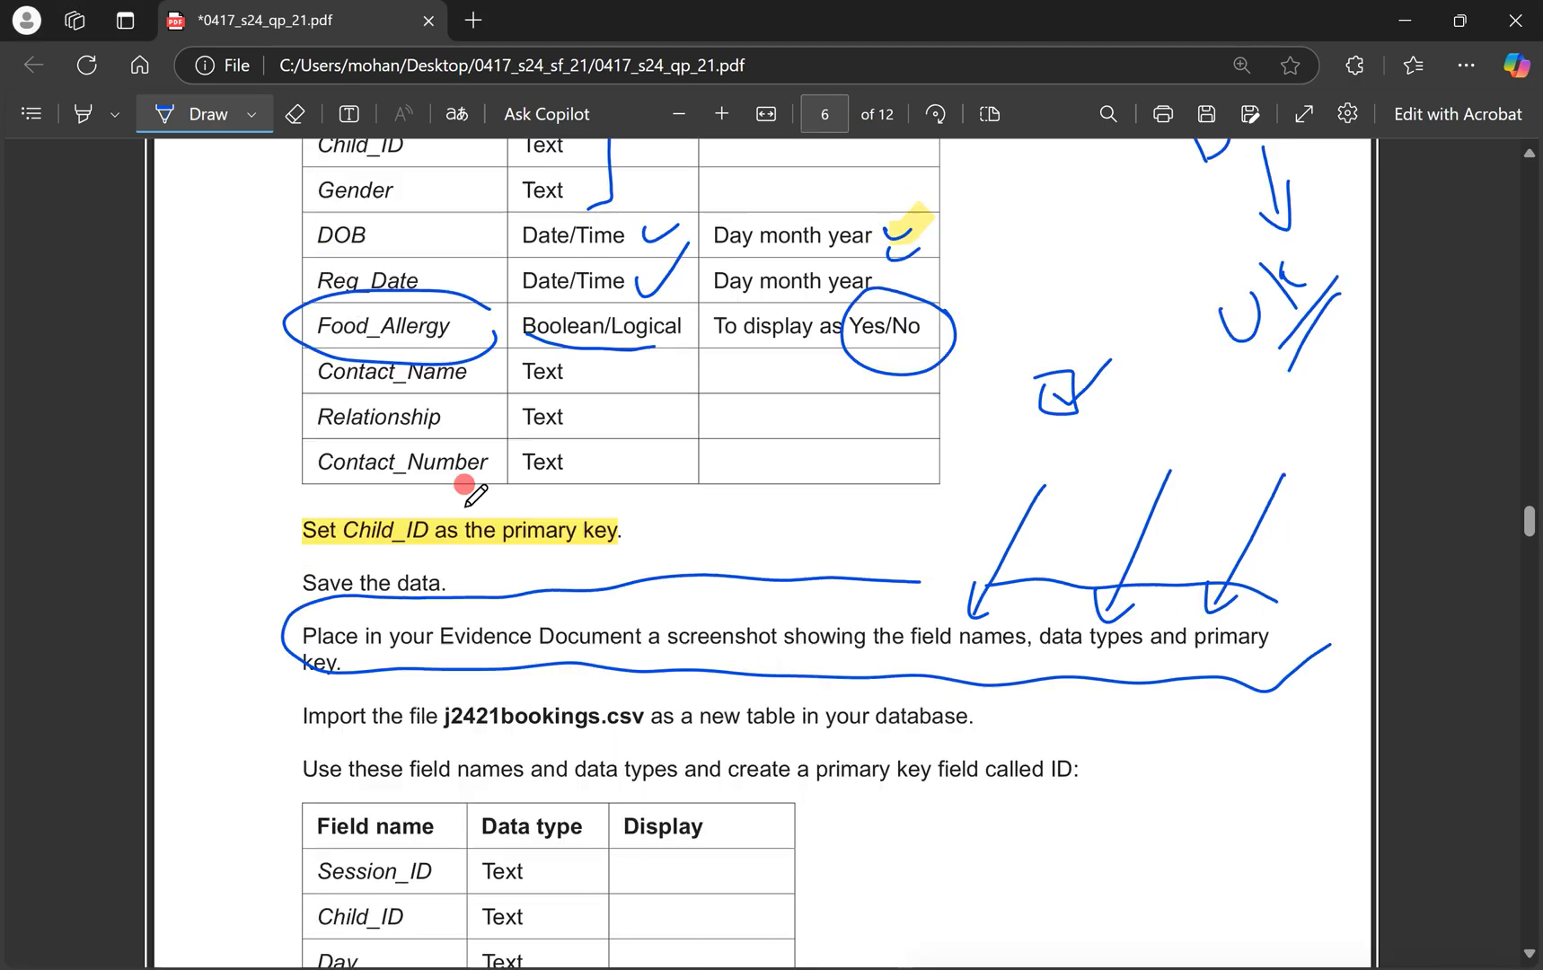
scroll(466, 485, down, 3)
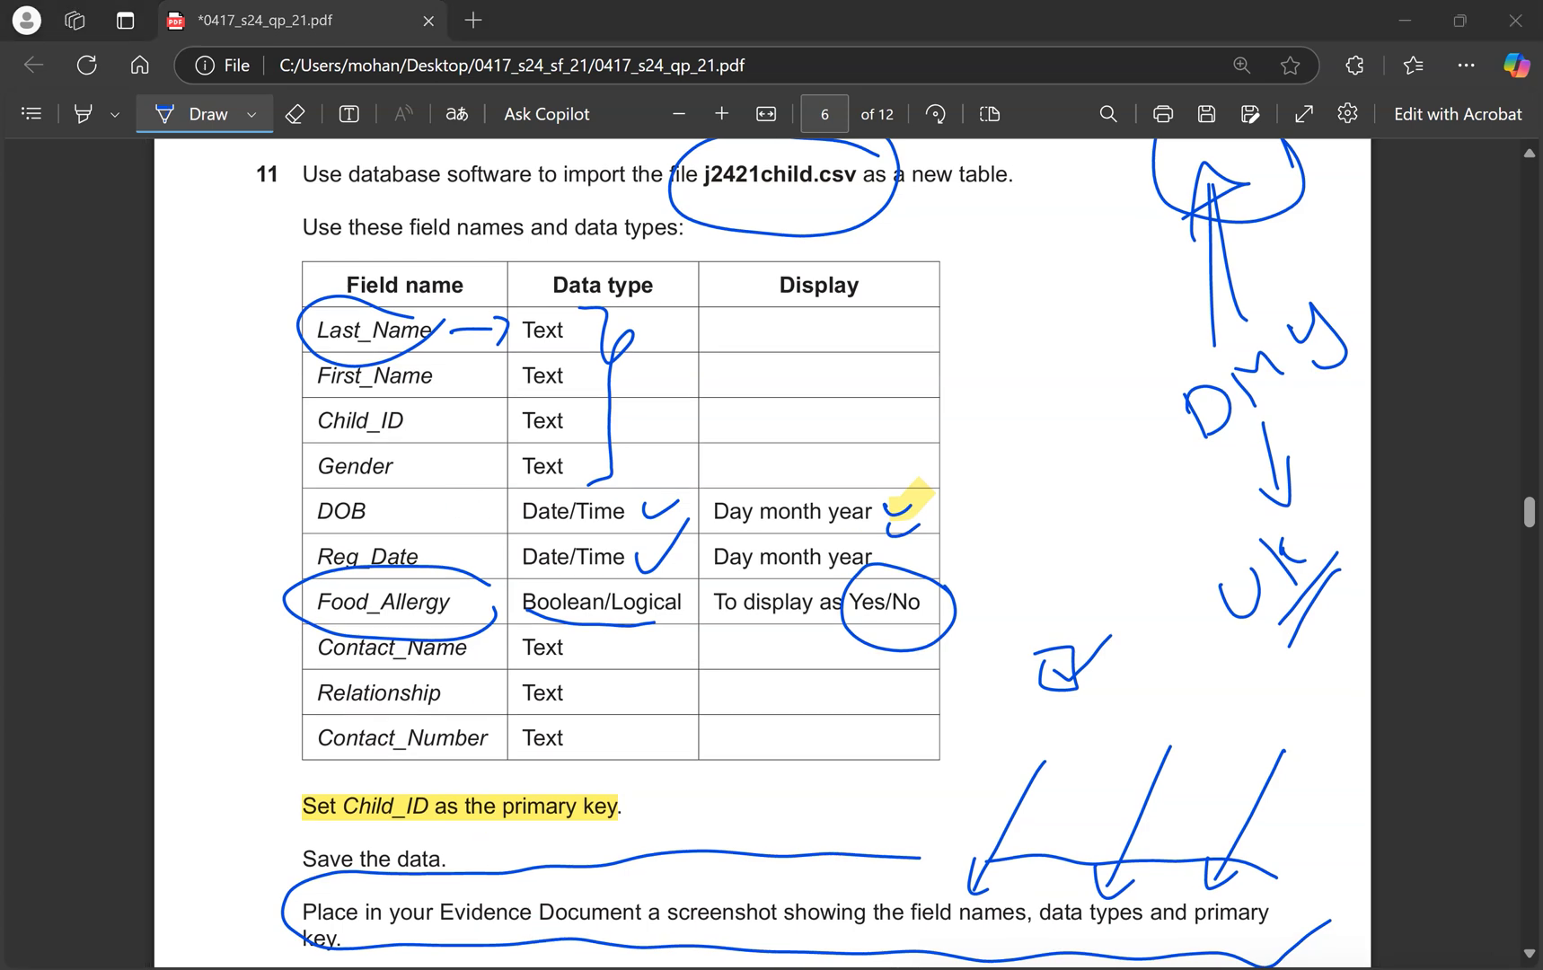
key(alt+Tab)
Paste the table design screenshot under Step 6 evidence and shrink it to a smaller size.
click(525, 452)
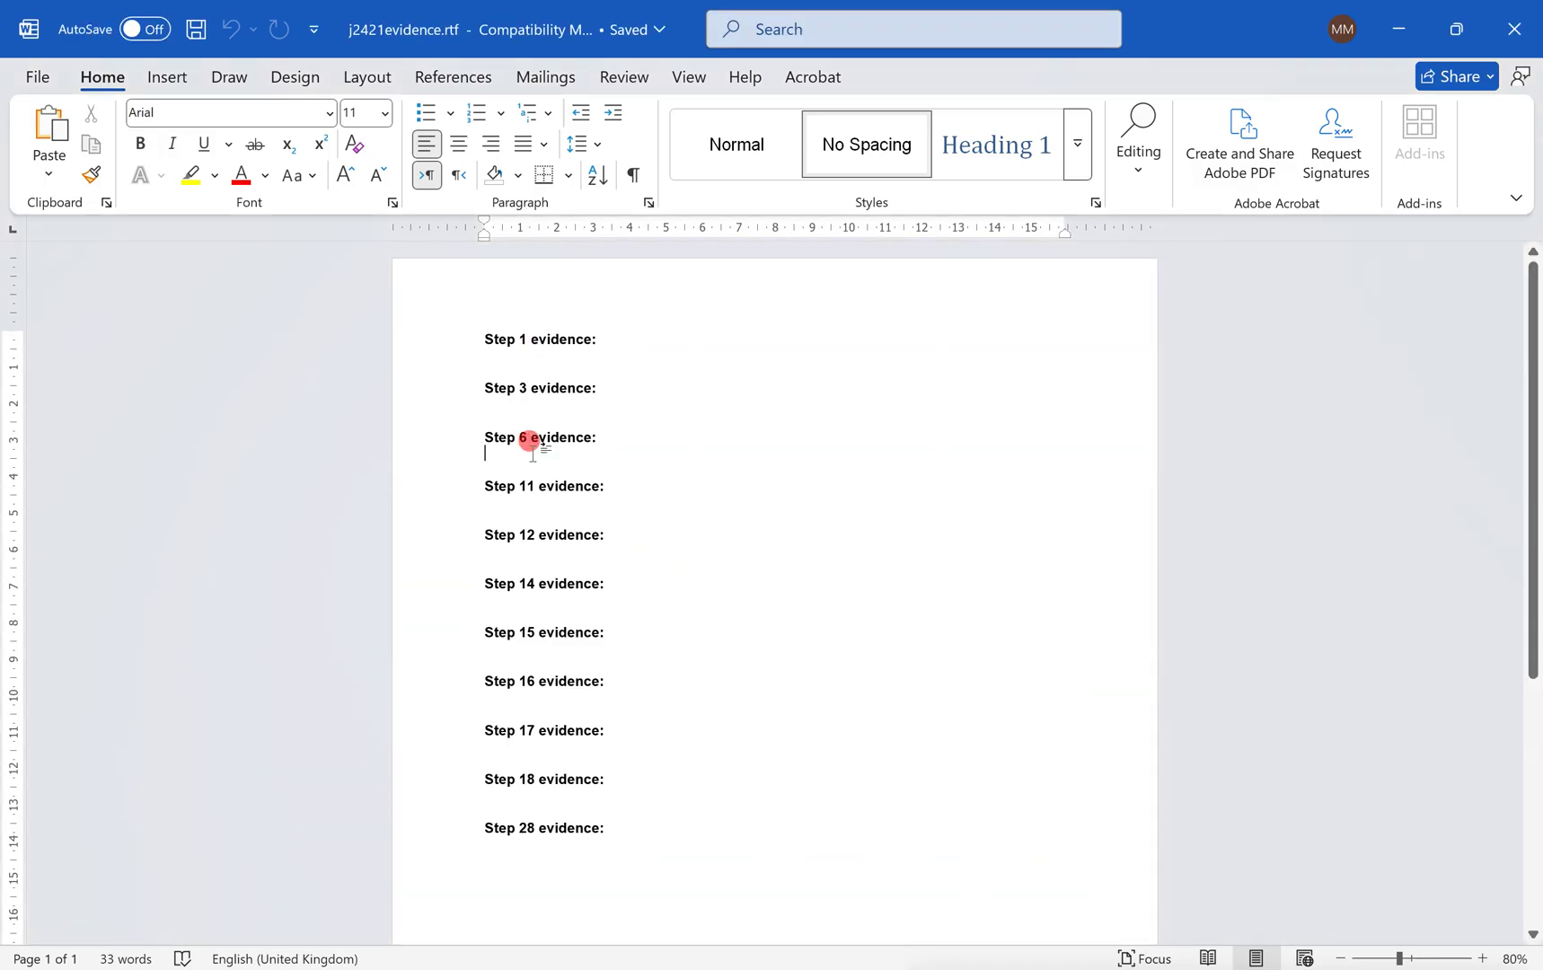
key(ctrl+v)
click(998, 654)
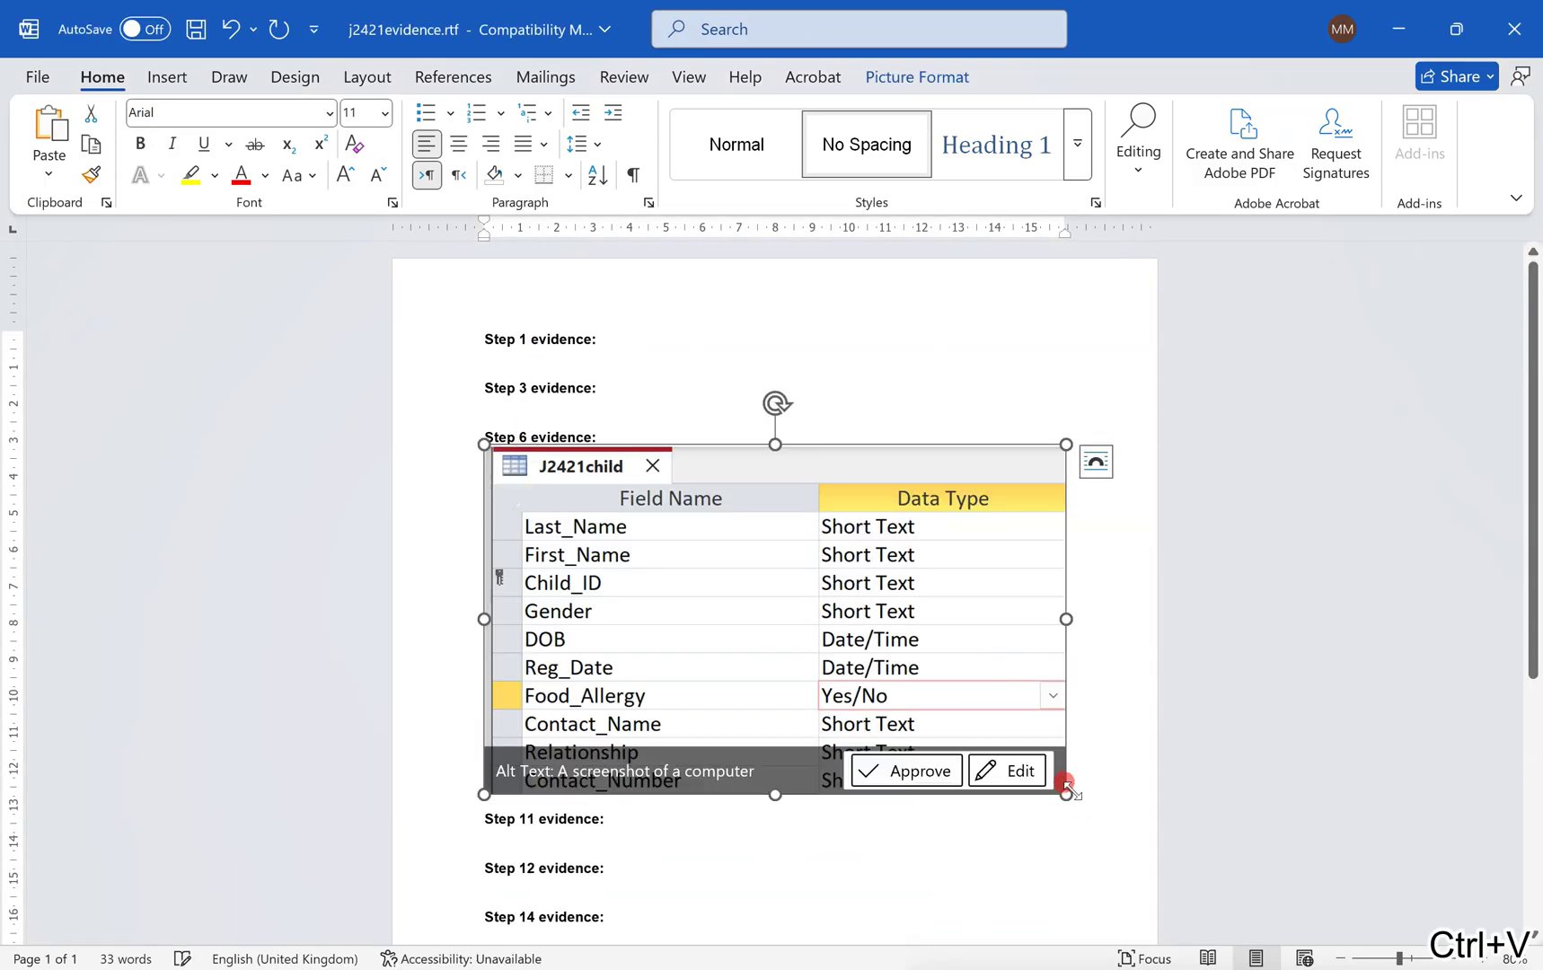
drag(1067, 785, 970, 726)
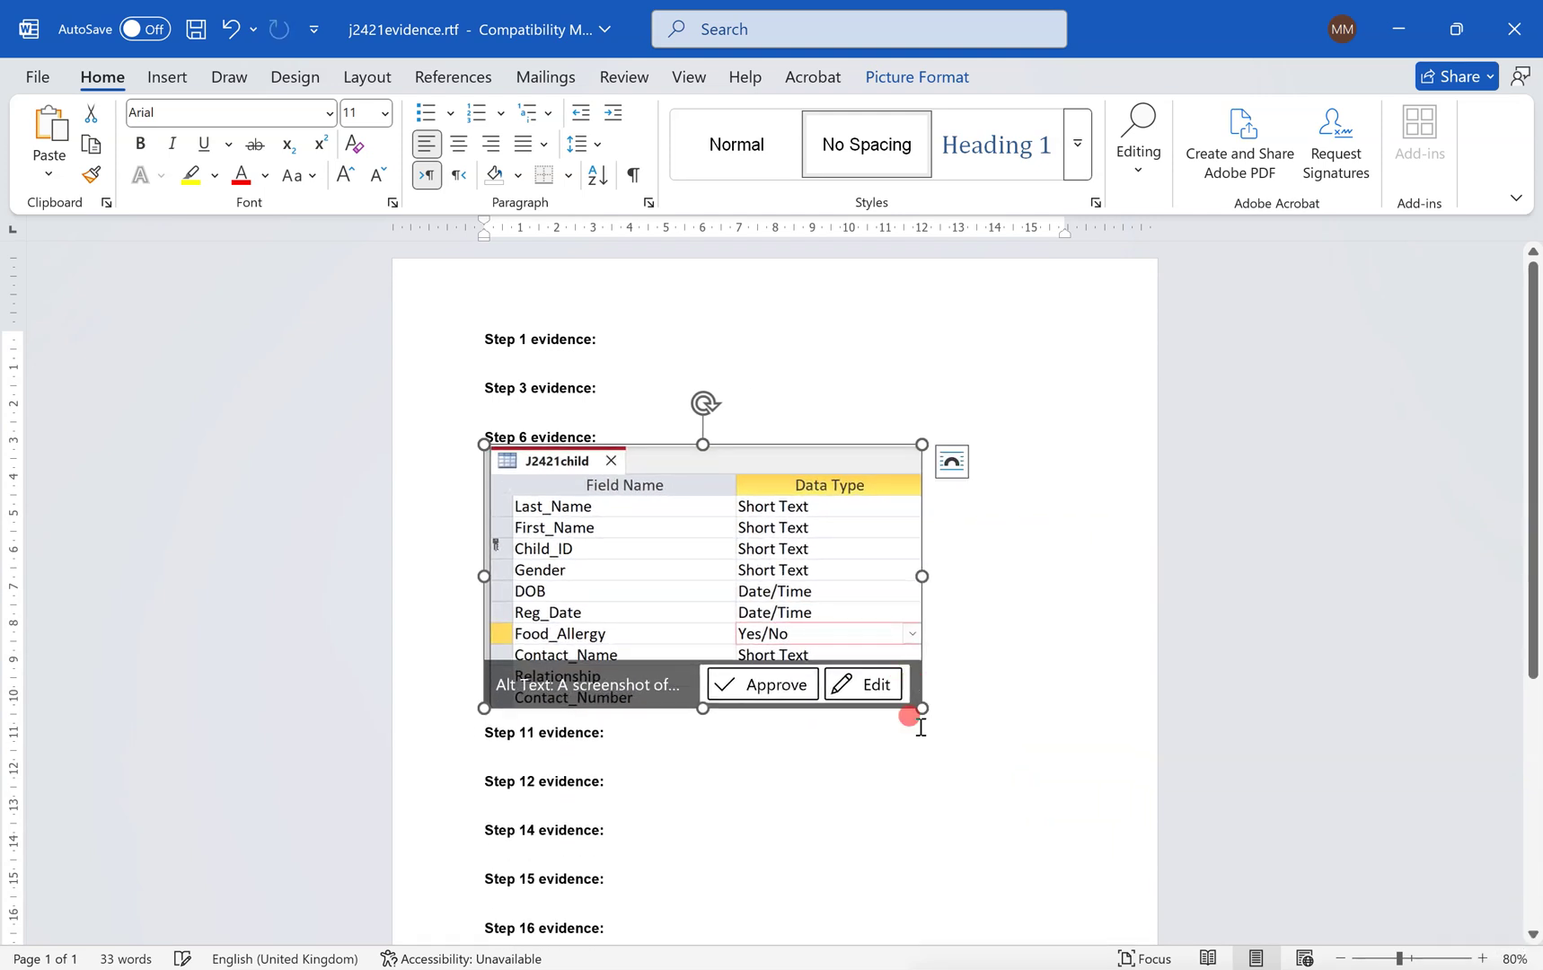
click(918, 723)
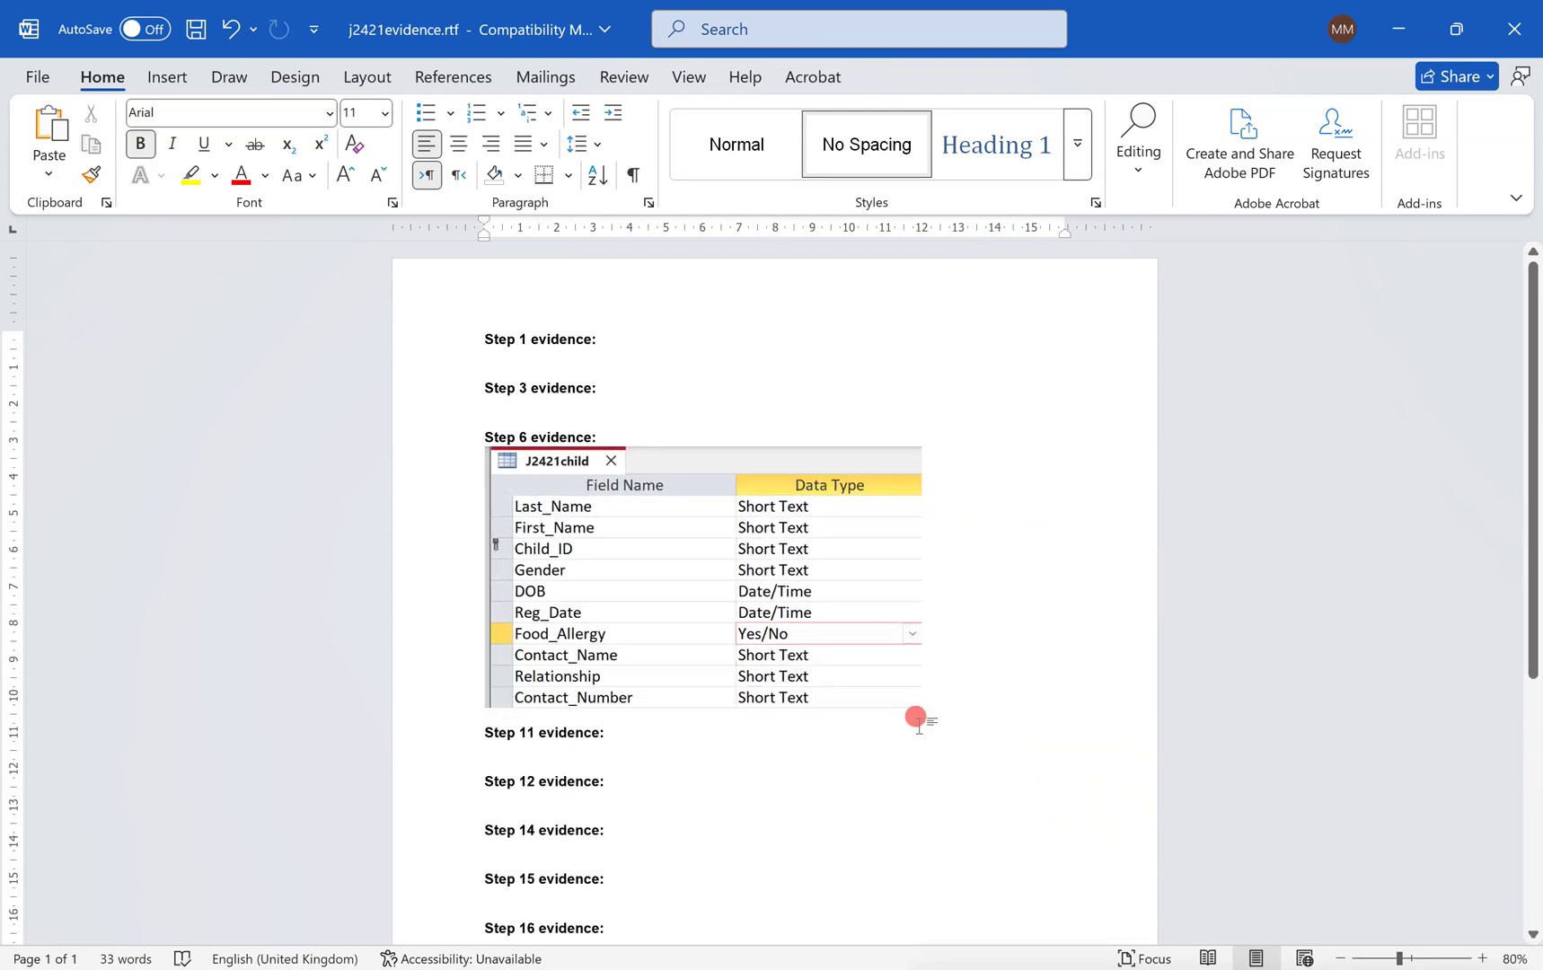
key(ctrl+super+Right)
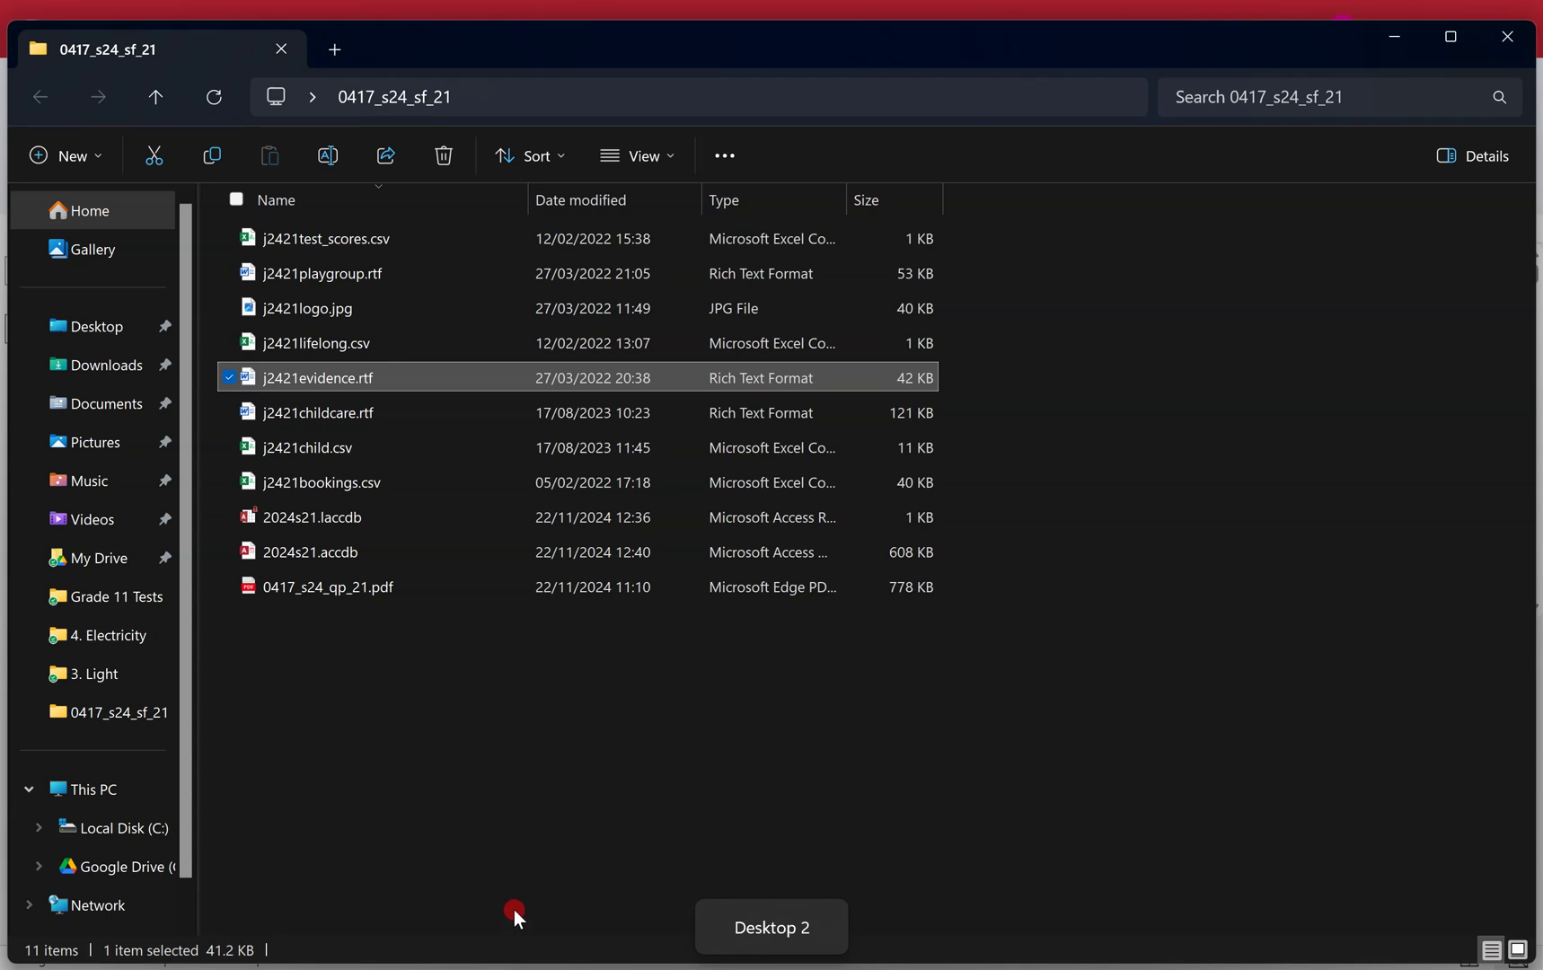
Circle the j2421bookings.csv file name on the exam paper.
key(alt+Tab)
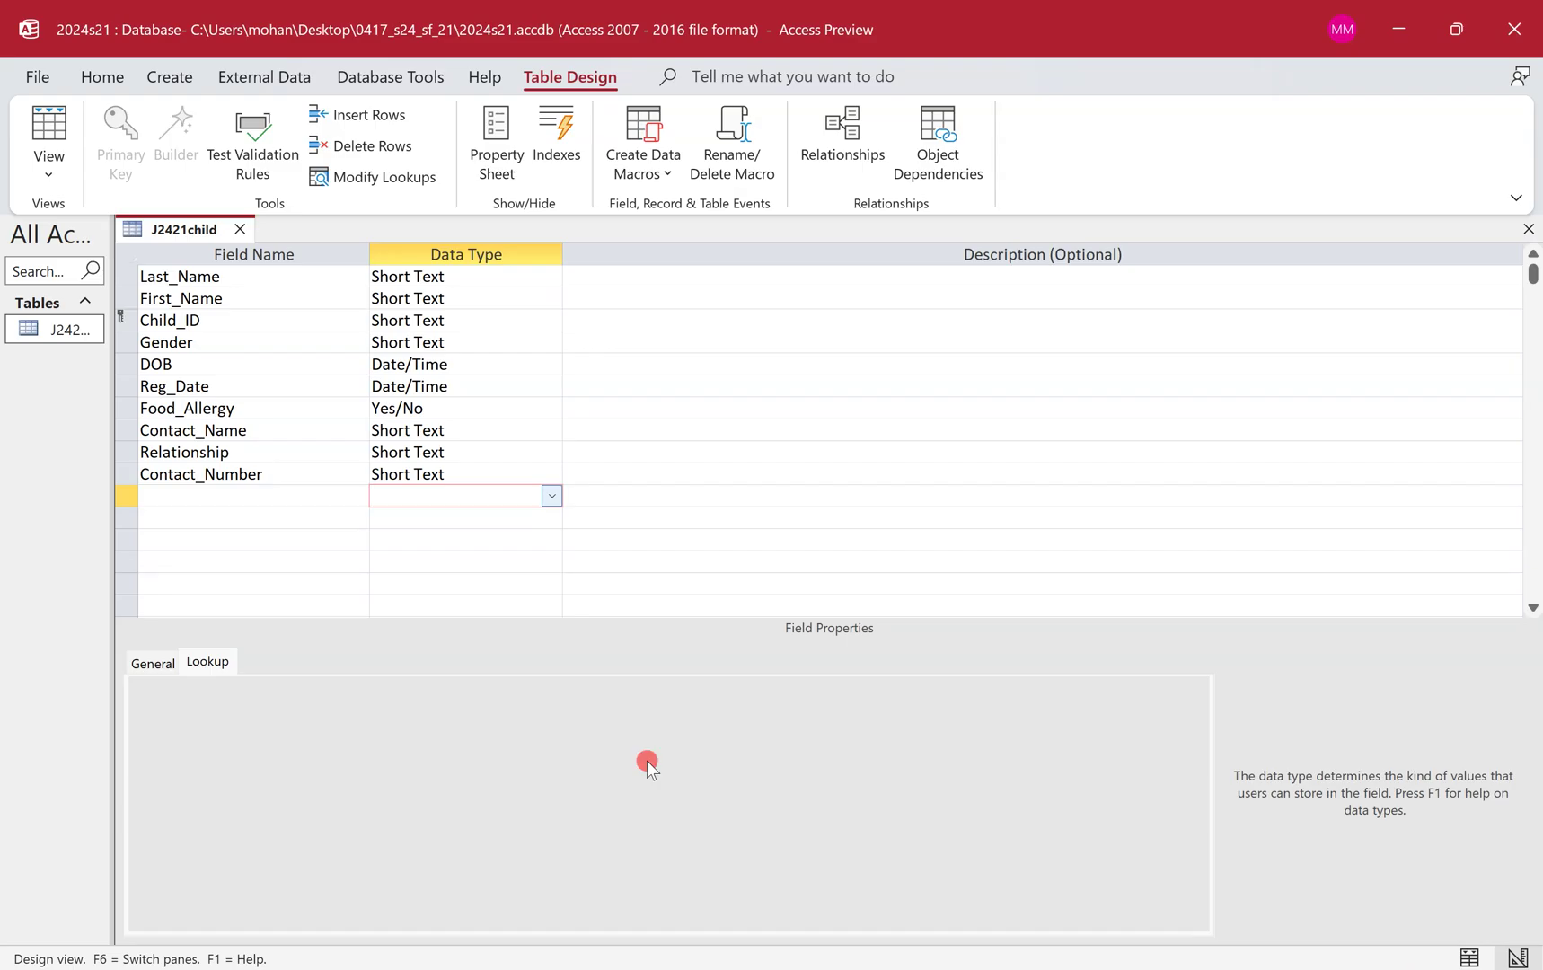
key(ctrl+super+Left)
key(alt+Tab)
scroll(736, 579, down, 7)
drag(598, 269, 698, 301)
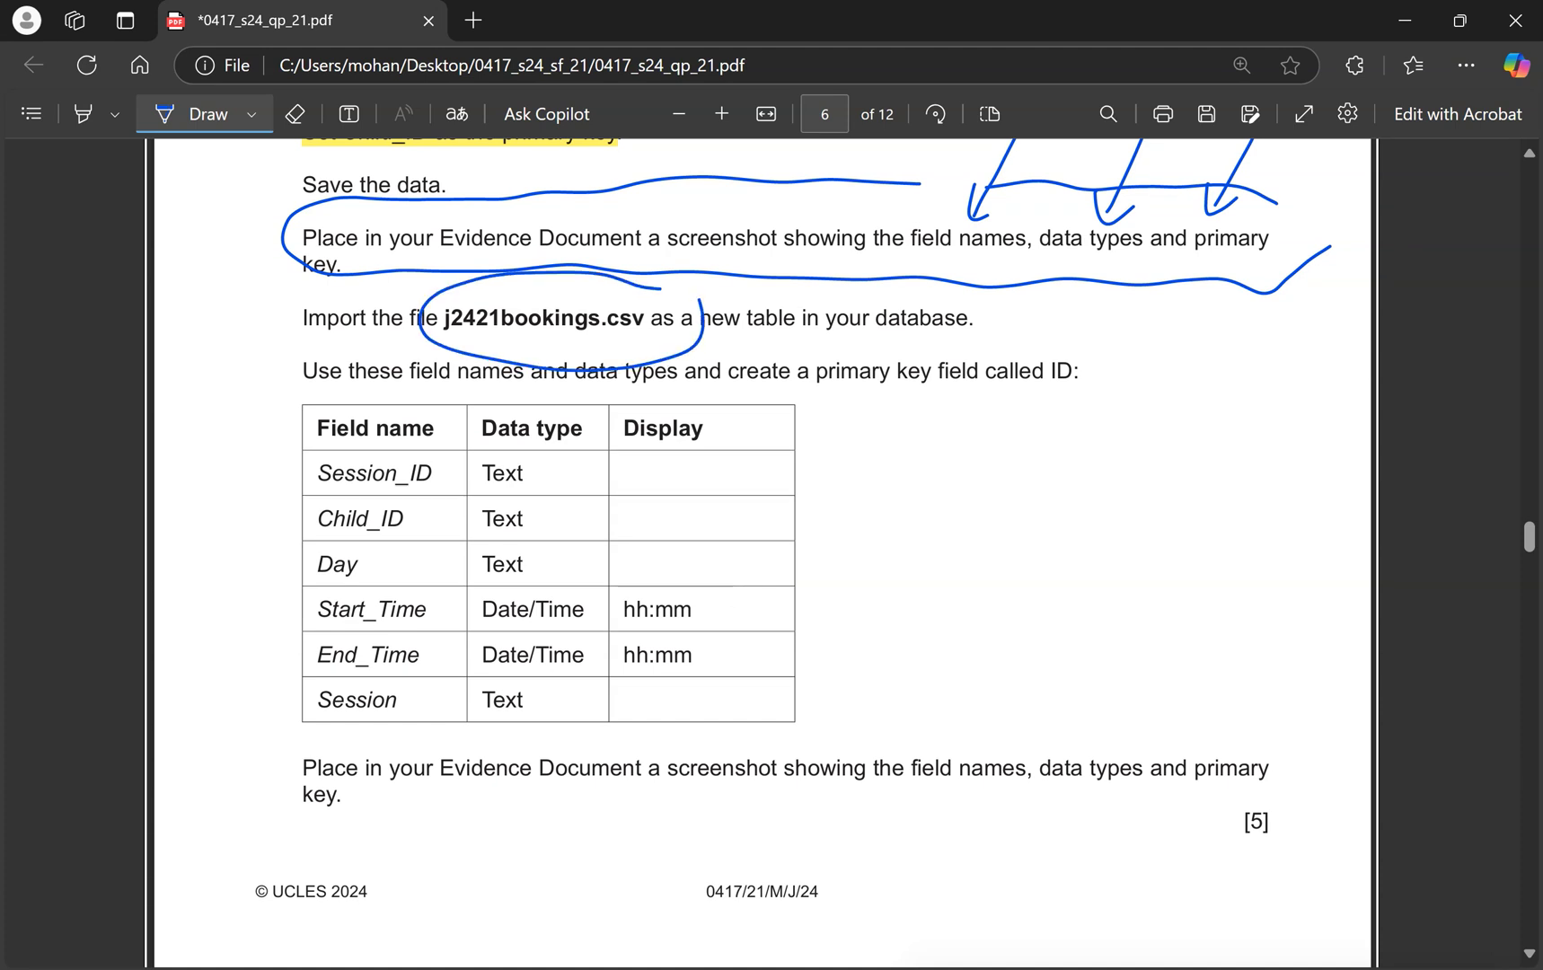
Close the J2421child table design and show the External Data commands.
key(ctrl+super+Right)
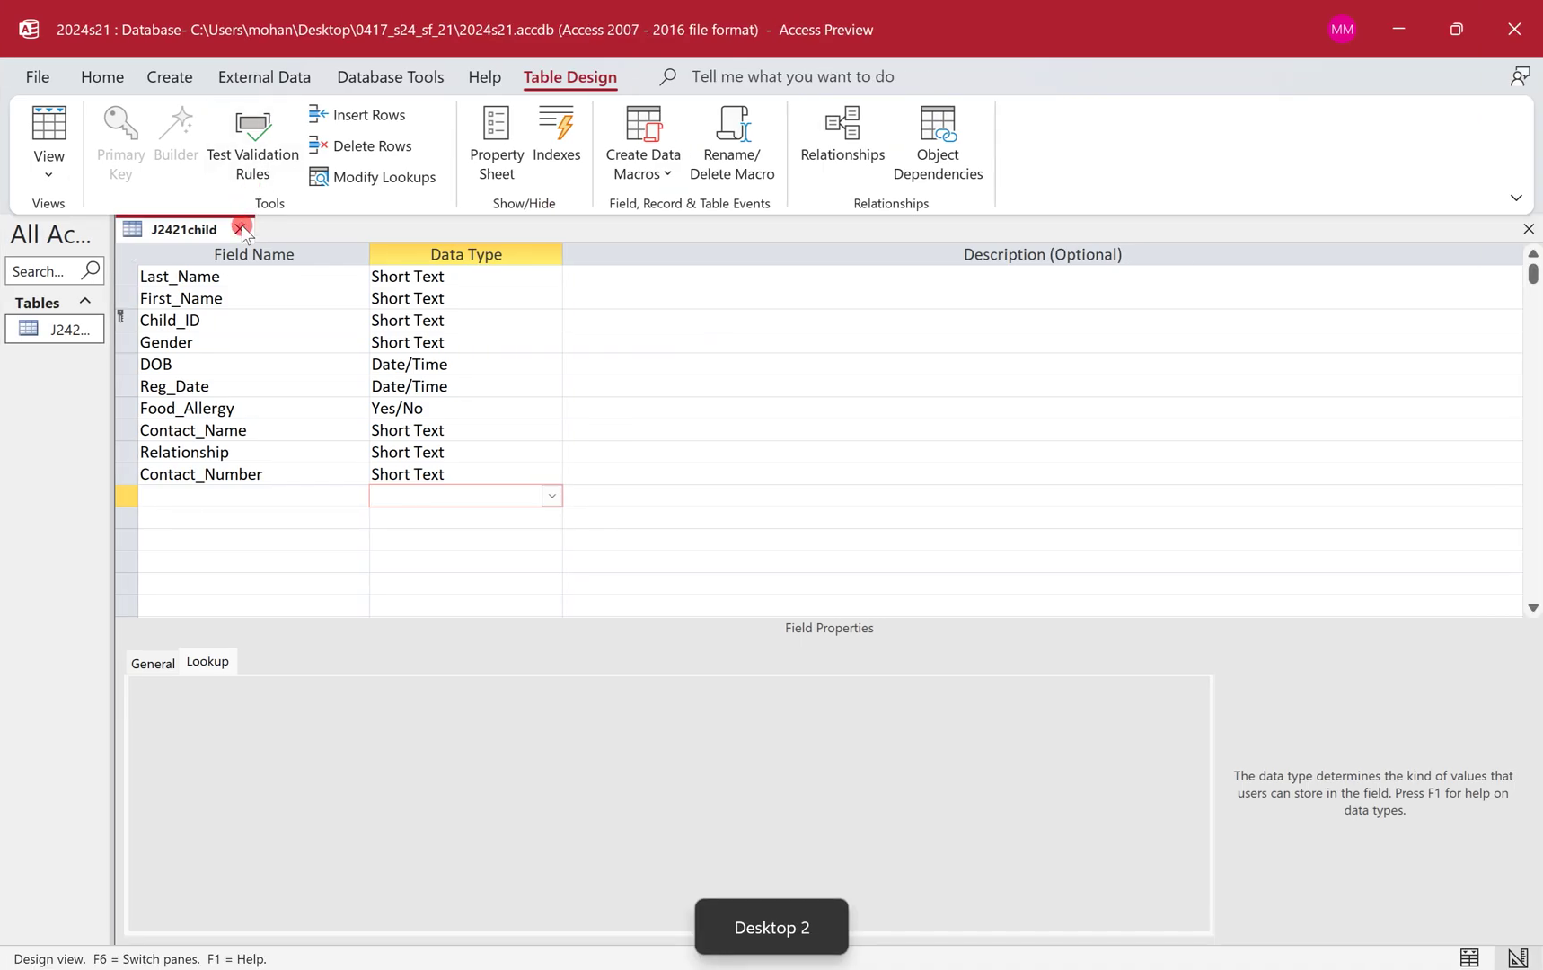
click(240, 229)
click(261, 80)
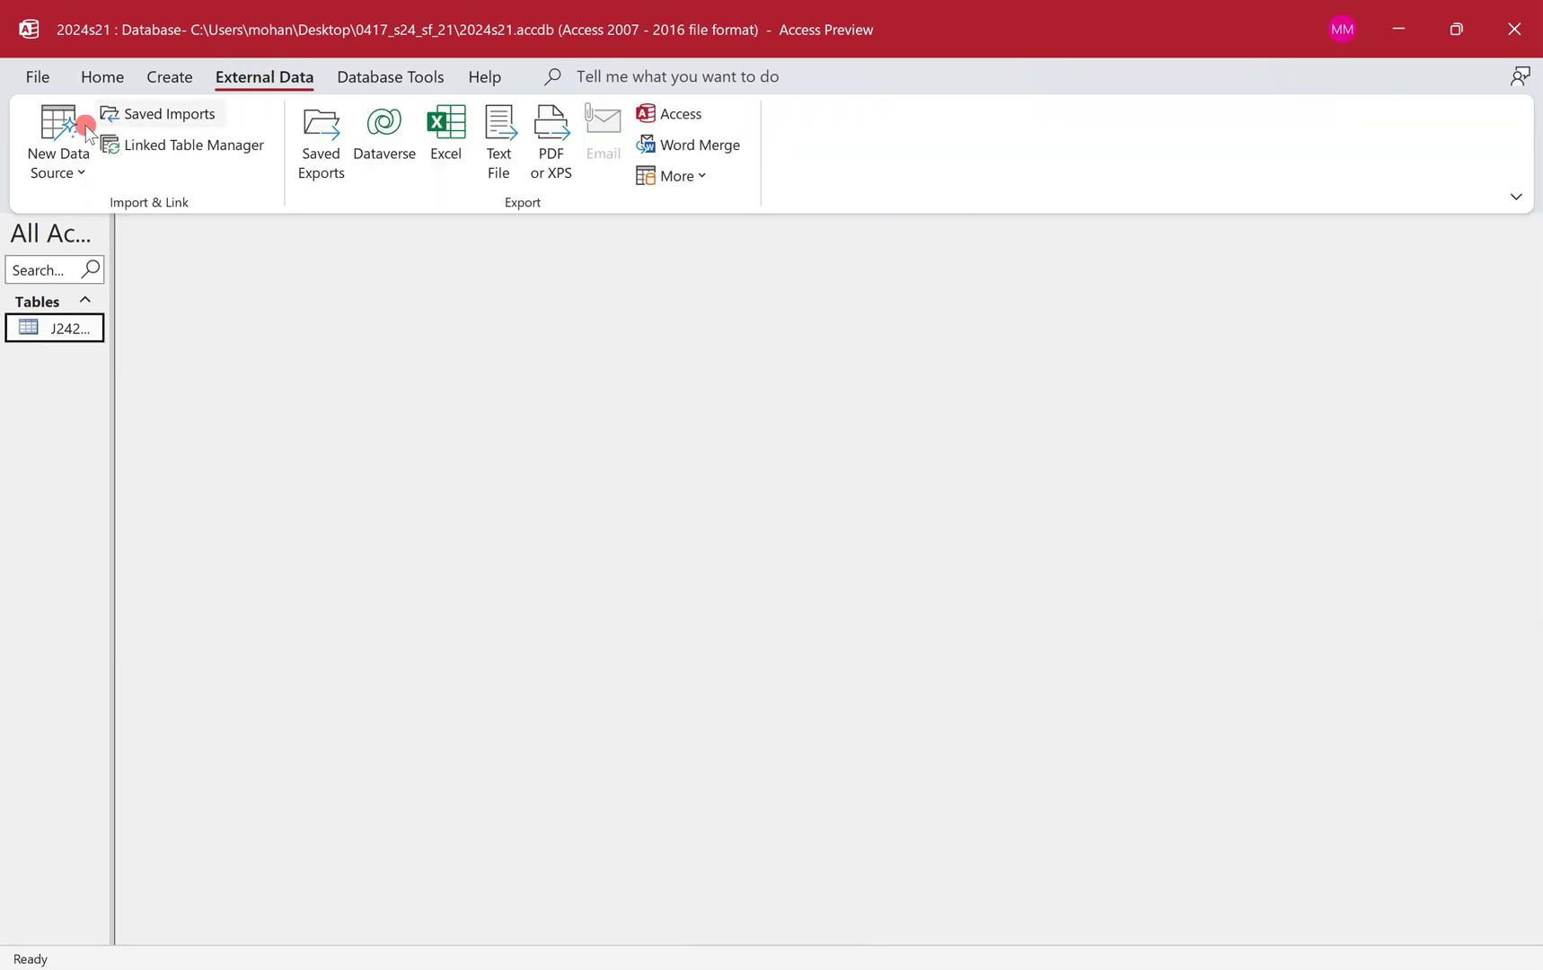
Start a text file import with j2421bookings.csv as the source.
click(61, 142)
mouse_move(123, 232)
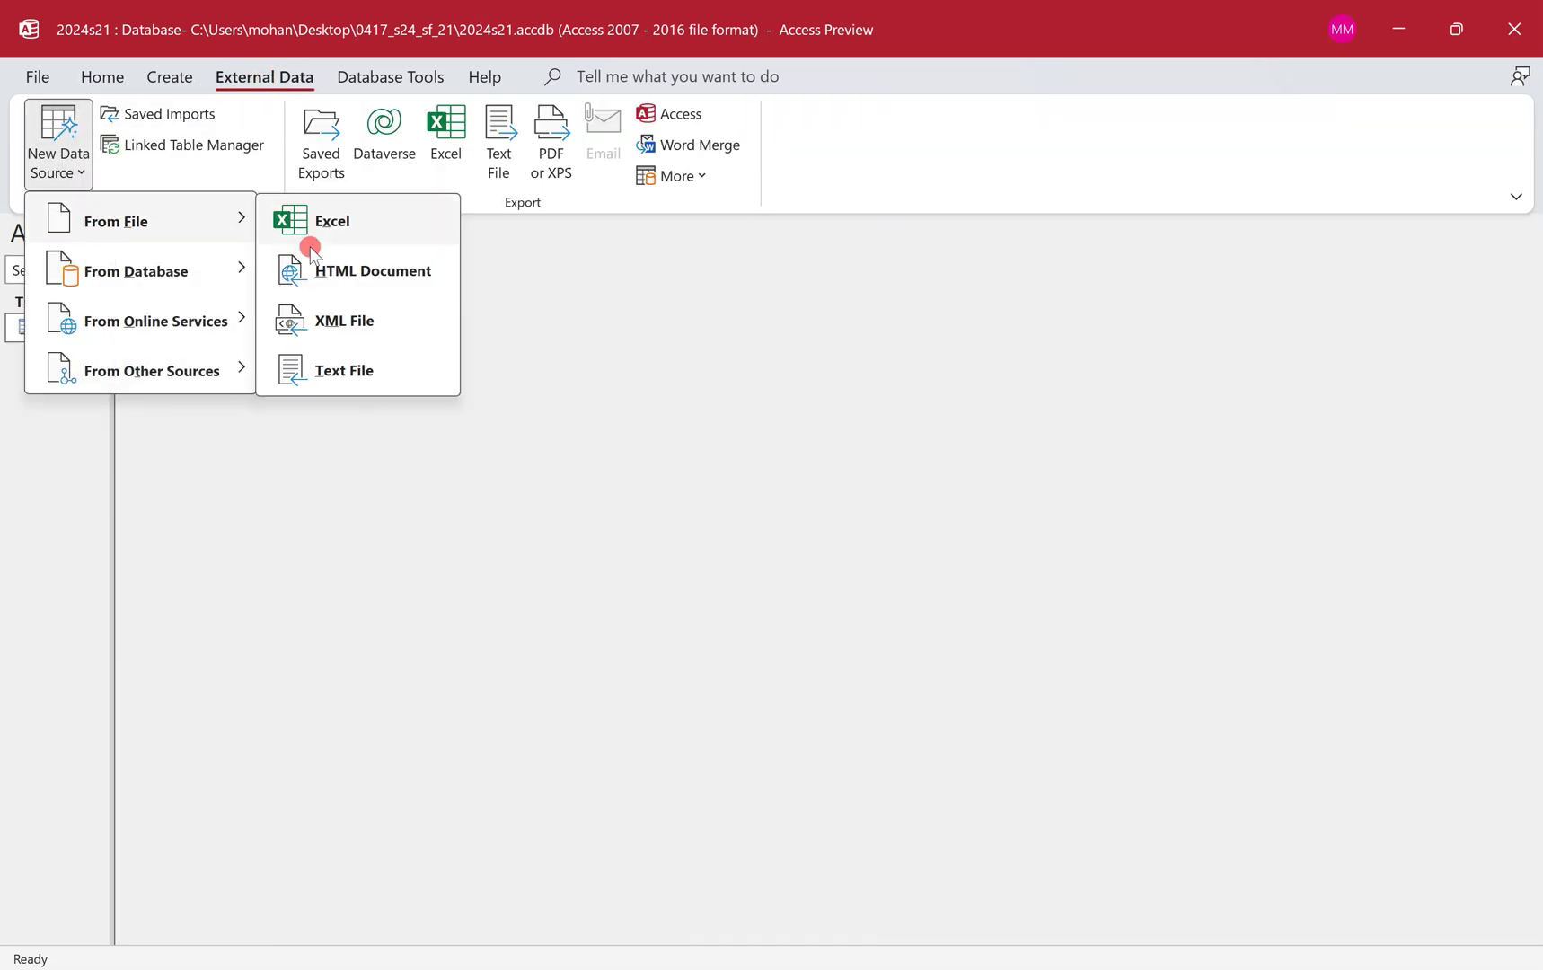
click(406, 371)
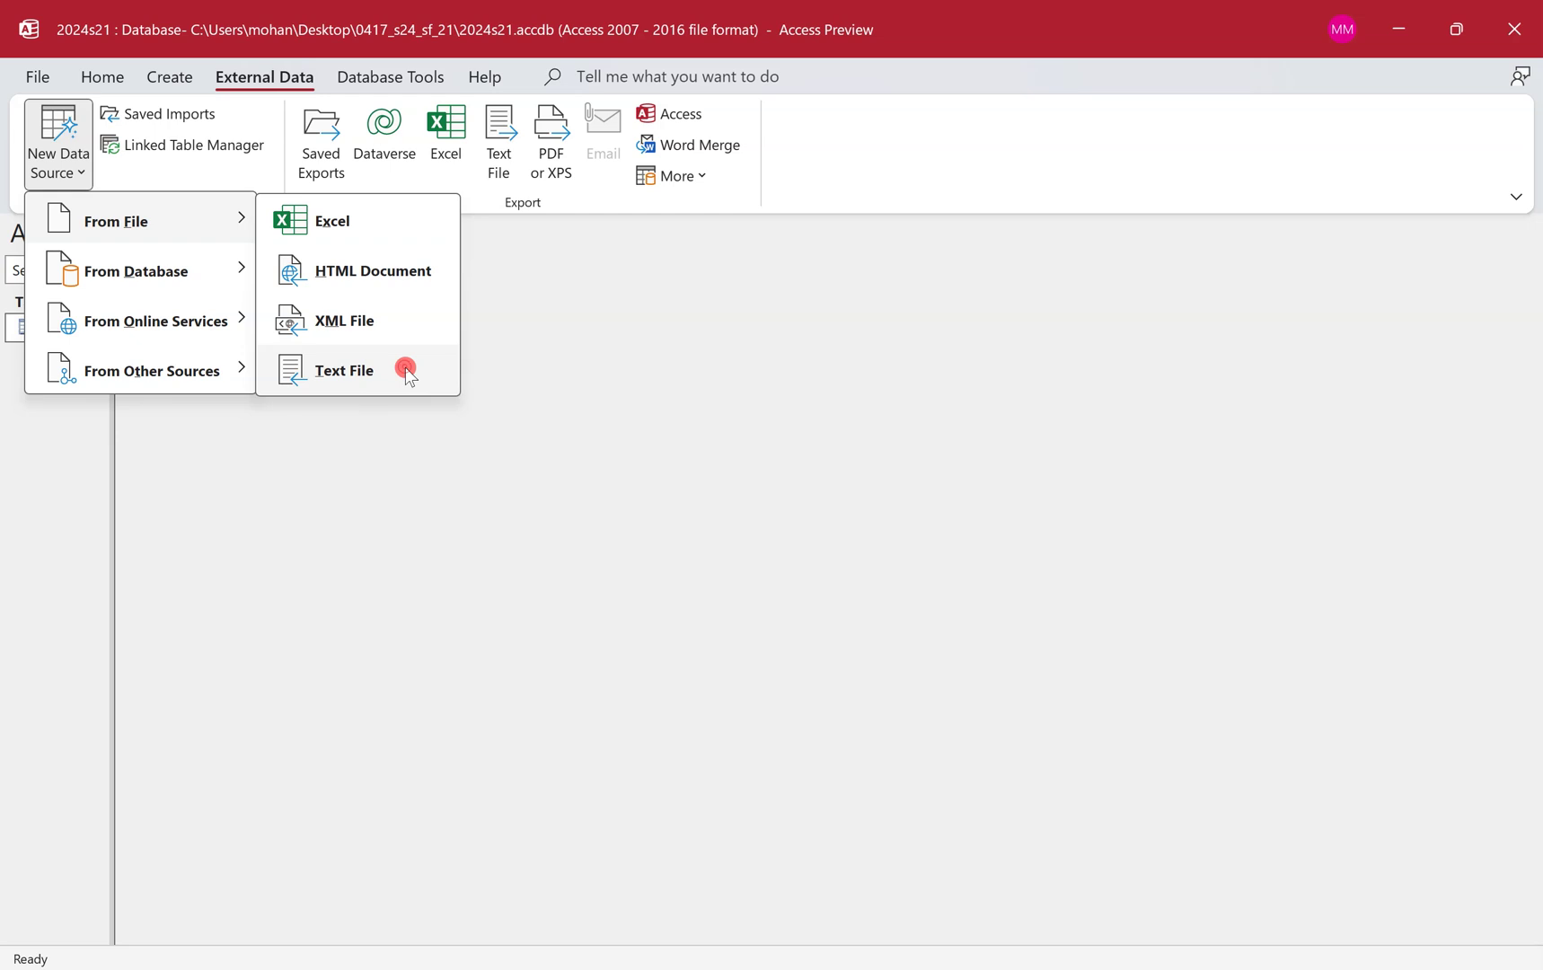
click(1124, 323)
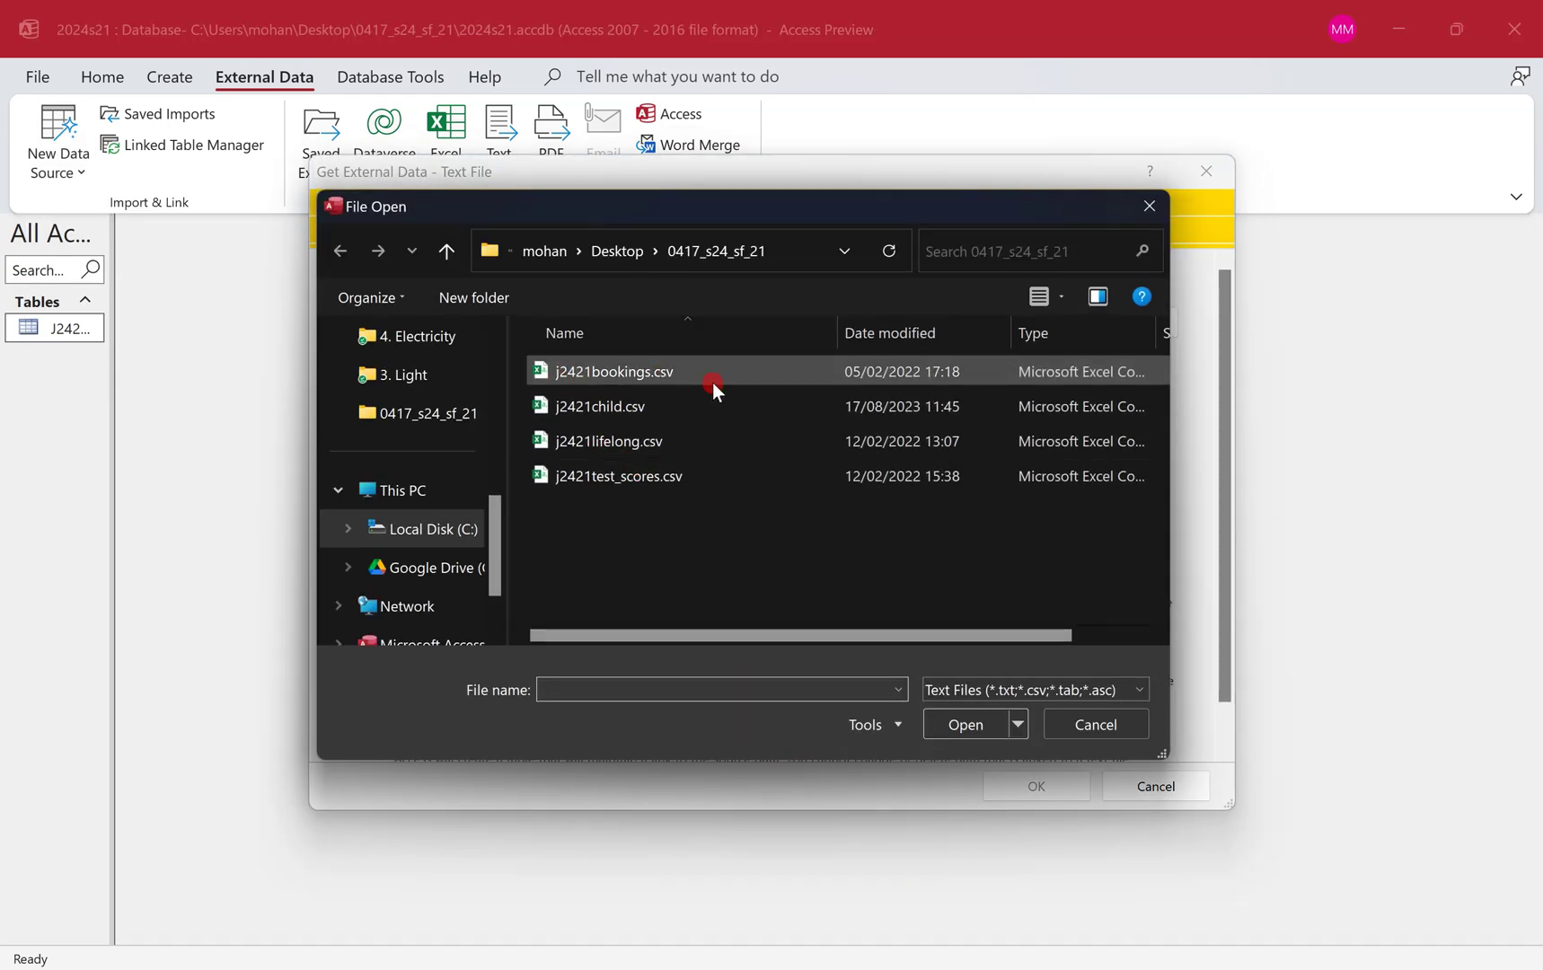
double_click(714, 372)
click(1033, 785)
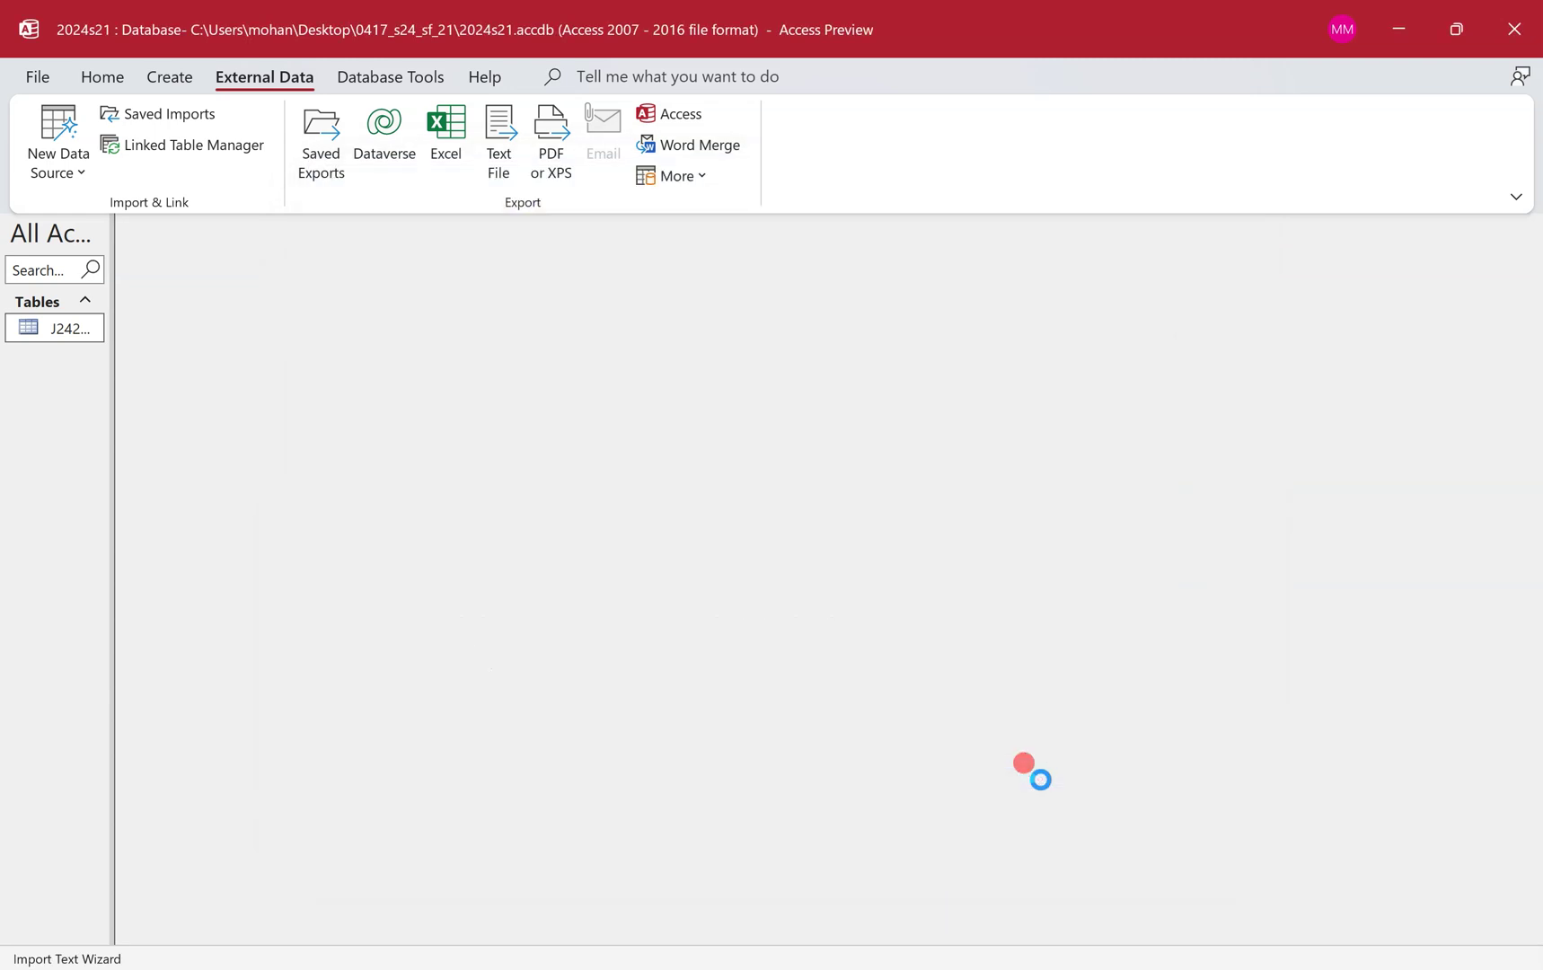
Use the first row as field names, reach the field options, and bracket the three Text types on the paper.
click(1009, 719)
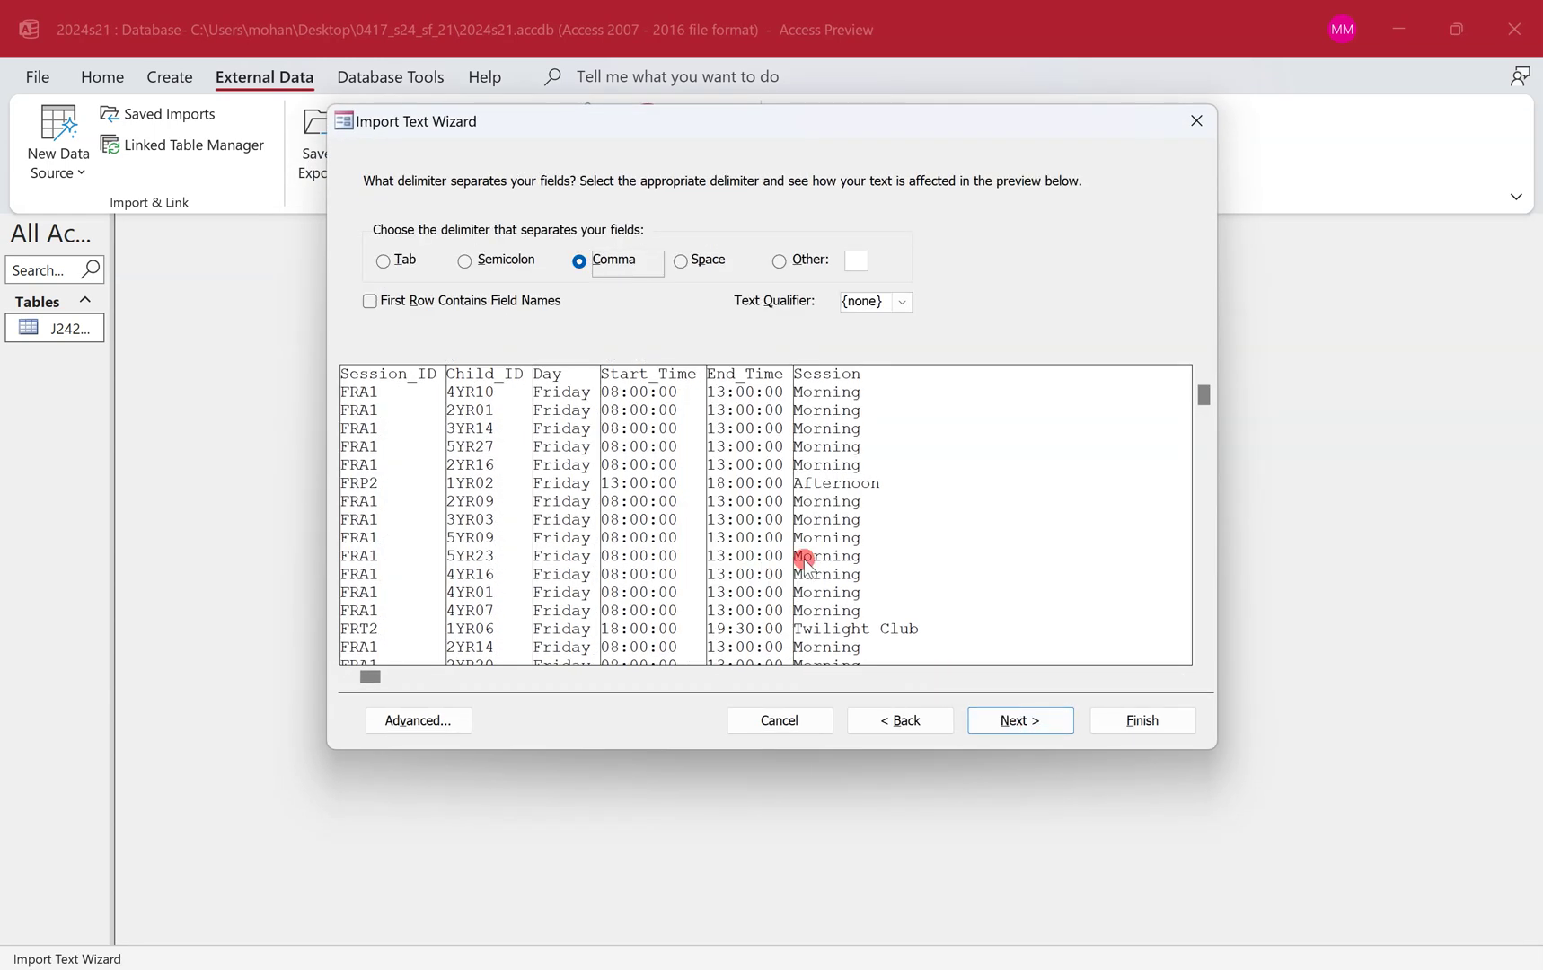
click(395, 306)
click(424, 718)
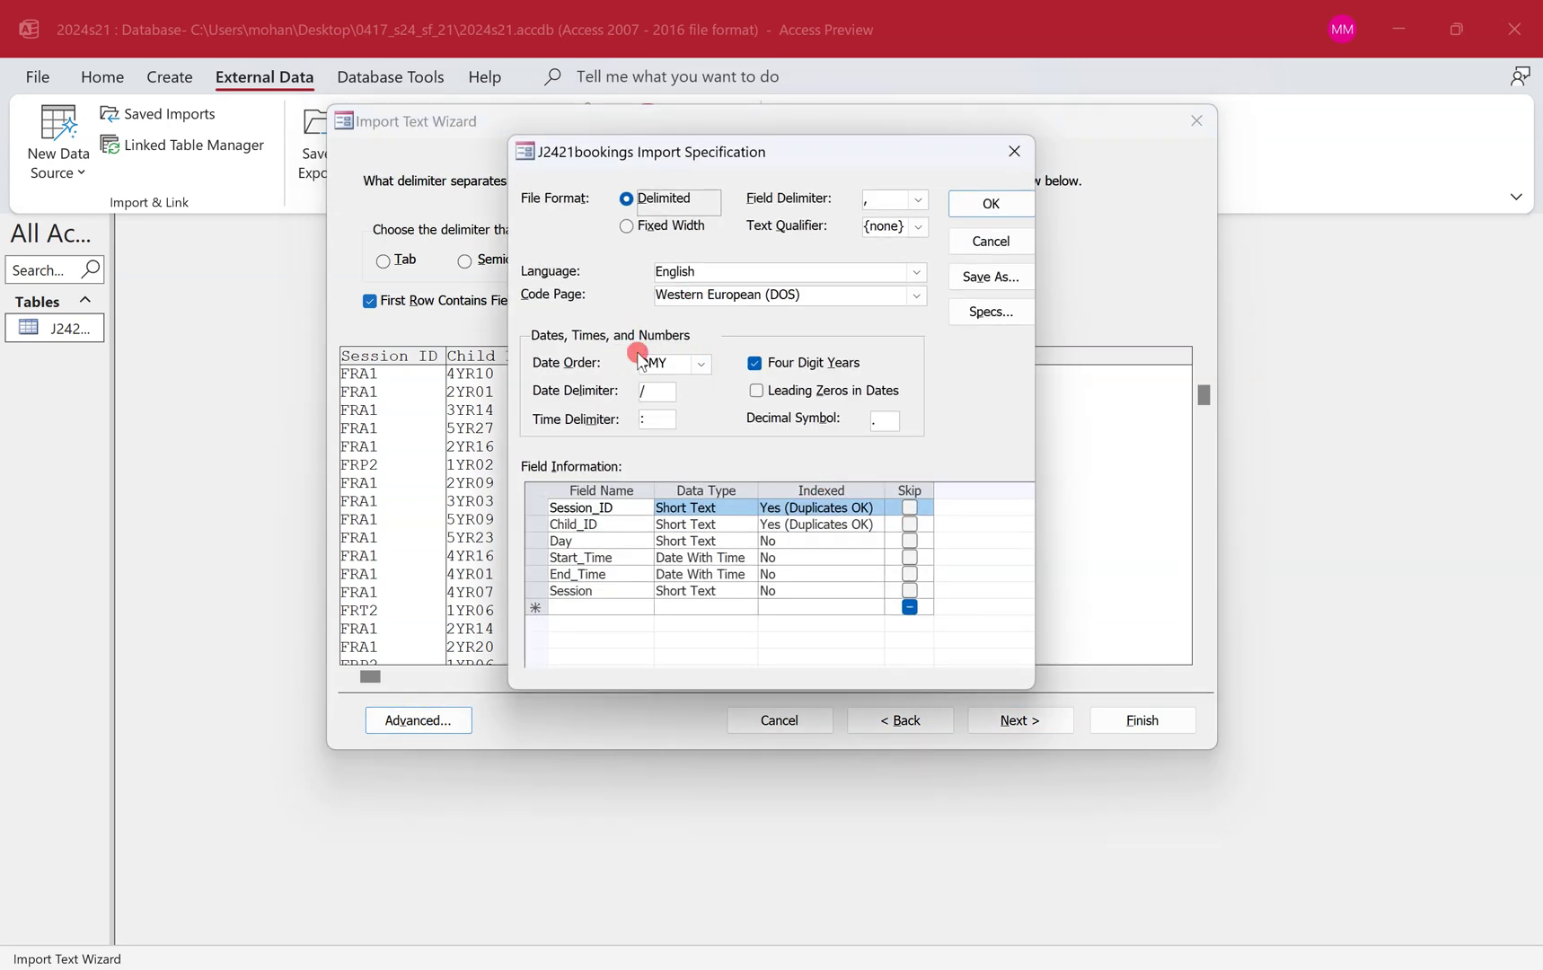
click(991, 204)
click(1023, 719)
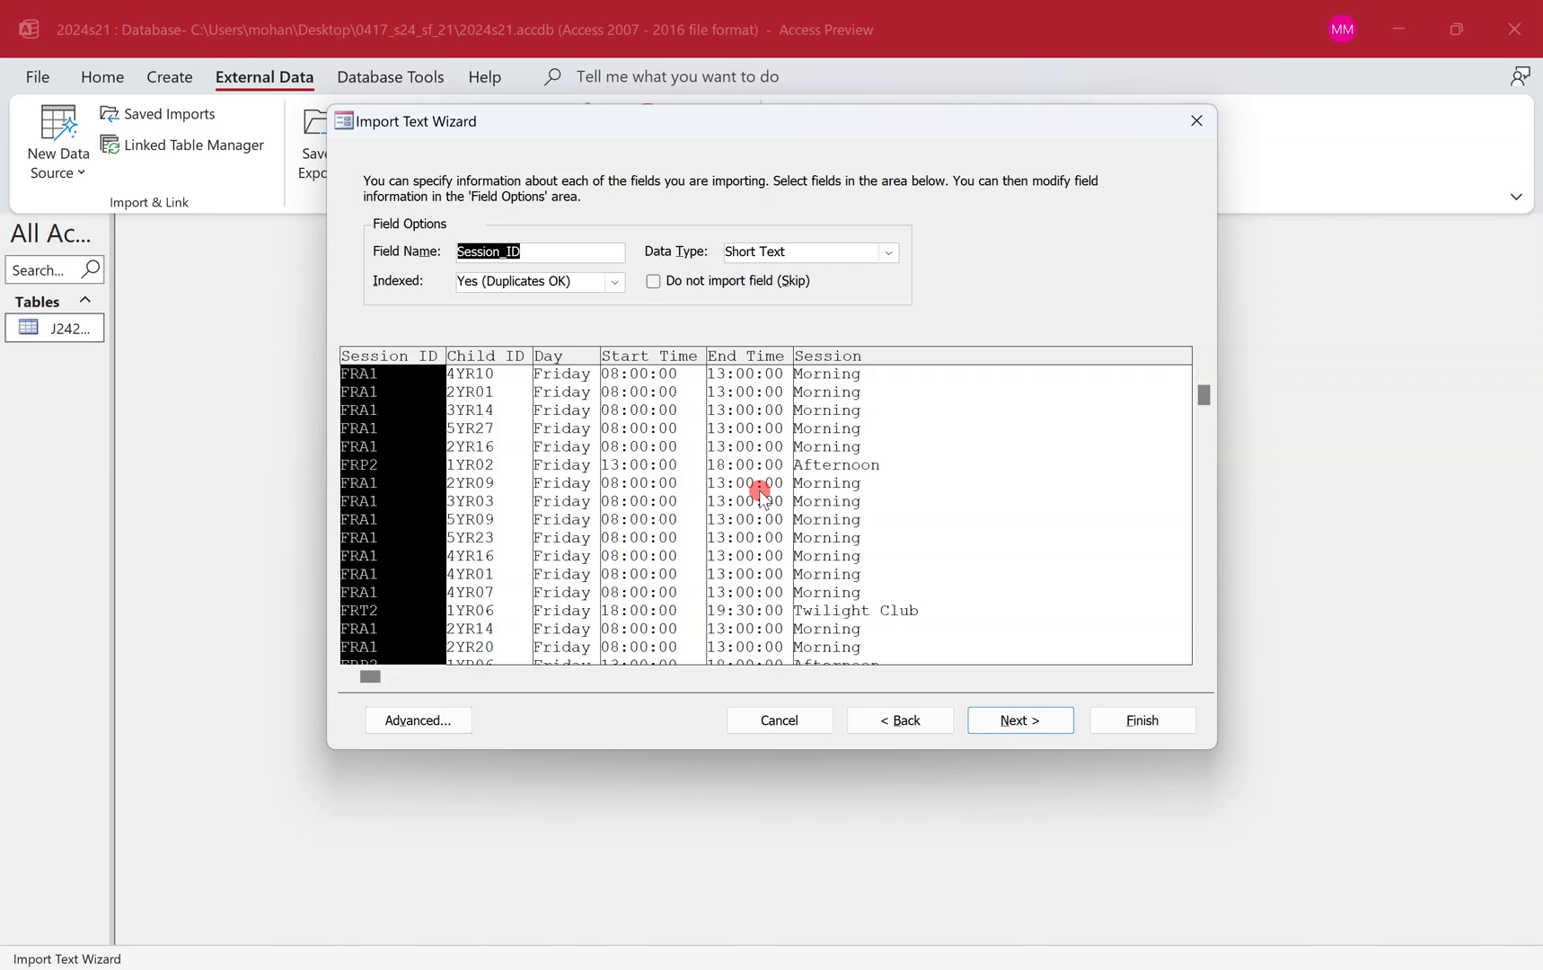
key(ctrl+super+Left)
mouse_move(537, 464)
mouse_down()
mouse_move(565, 537)
mouse_move(542, 568)
mouse_up()
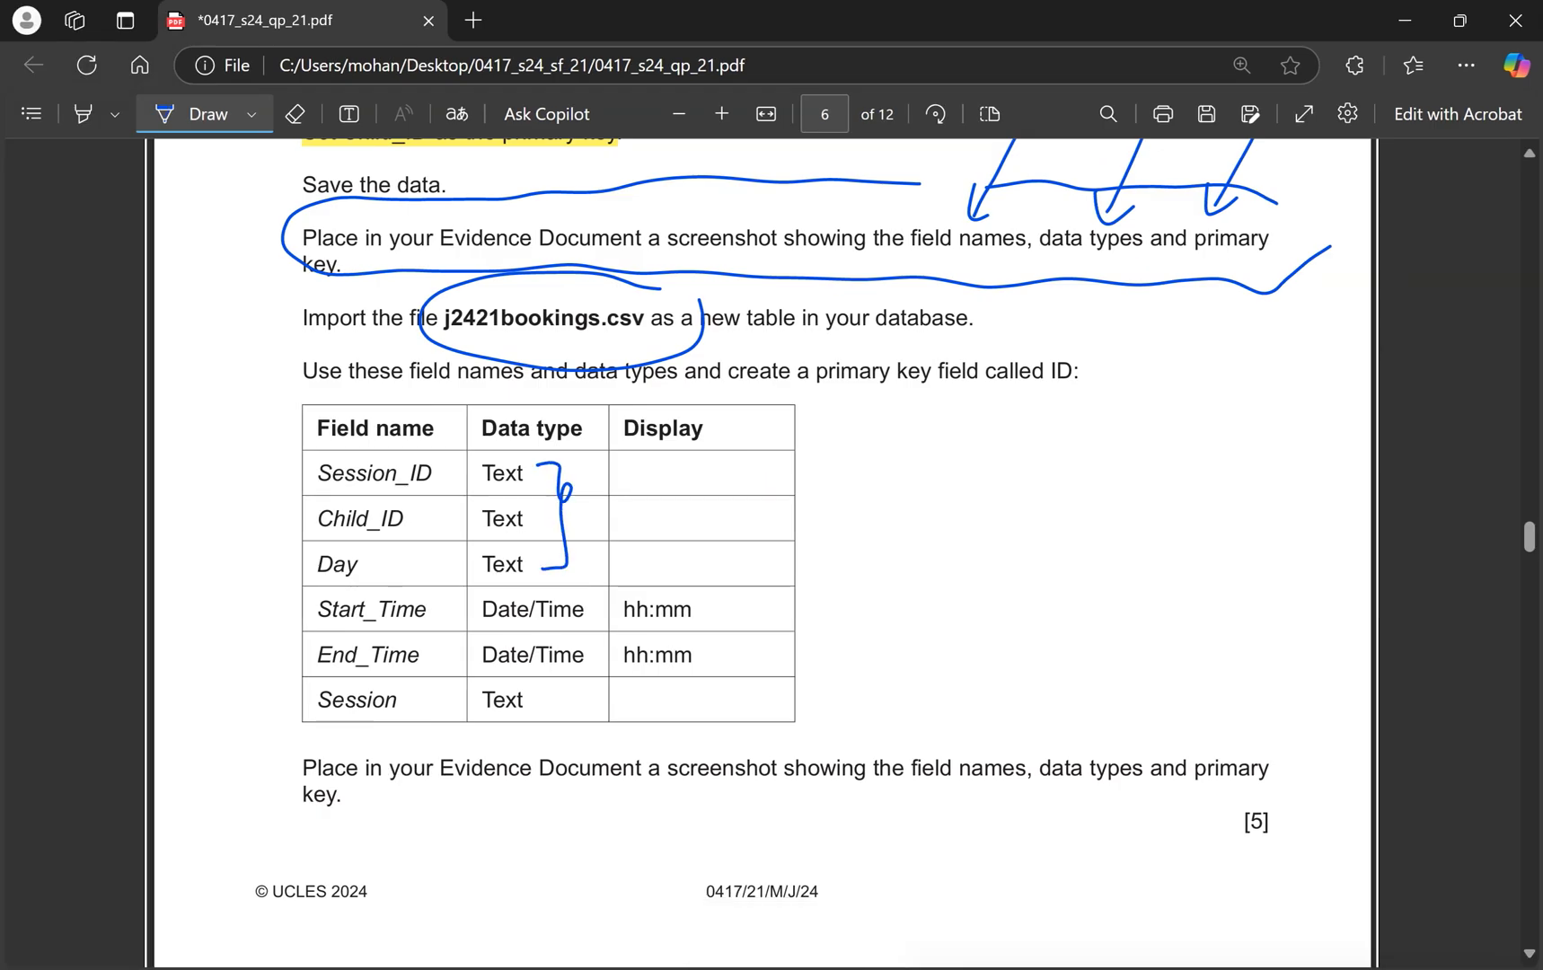
Tick the Date/Time field types on the exam paper.
mouse_move(575, 608)
mouse_down()
mouse_move(598, 599)
mouse_move(576, 623)
mouse_up()
scroll(760, 490, down, 1)
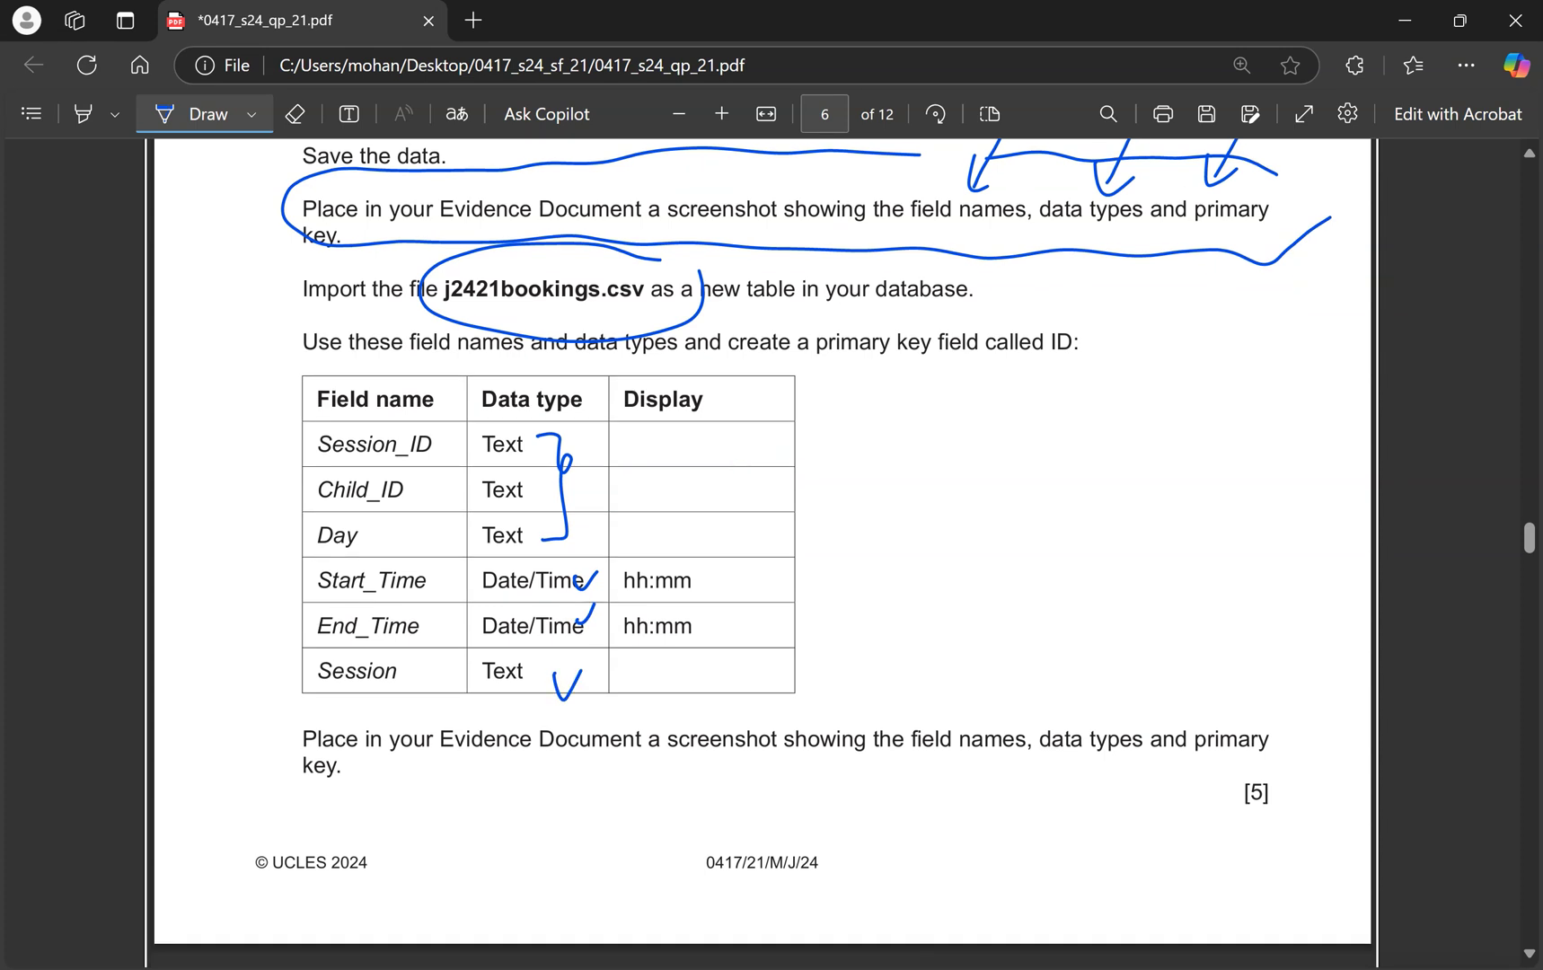
key(ctrl+super+Right)
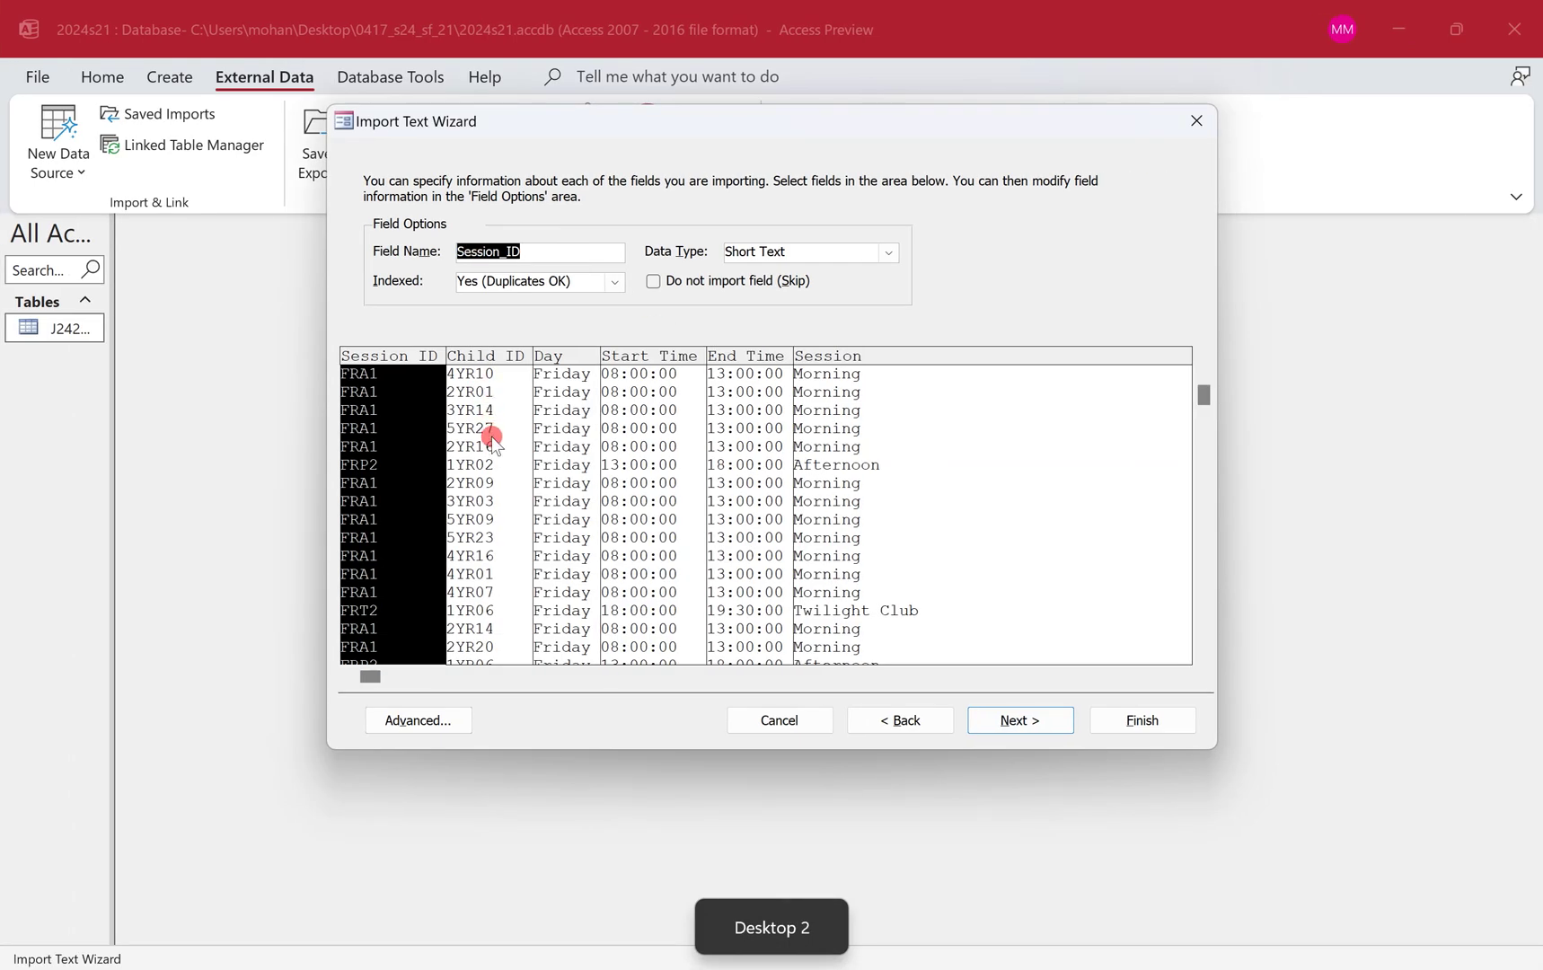
Review the Child_ID, Day, Start_Time, End_Time and Session column options and reach the primary key step.
click(492, 436)
click(579, 460)
click(657, 464)
click(735, 467)
click(879, 490)
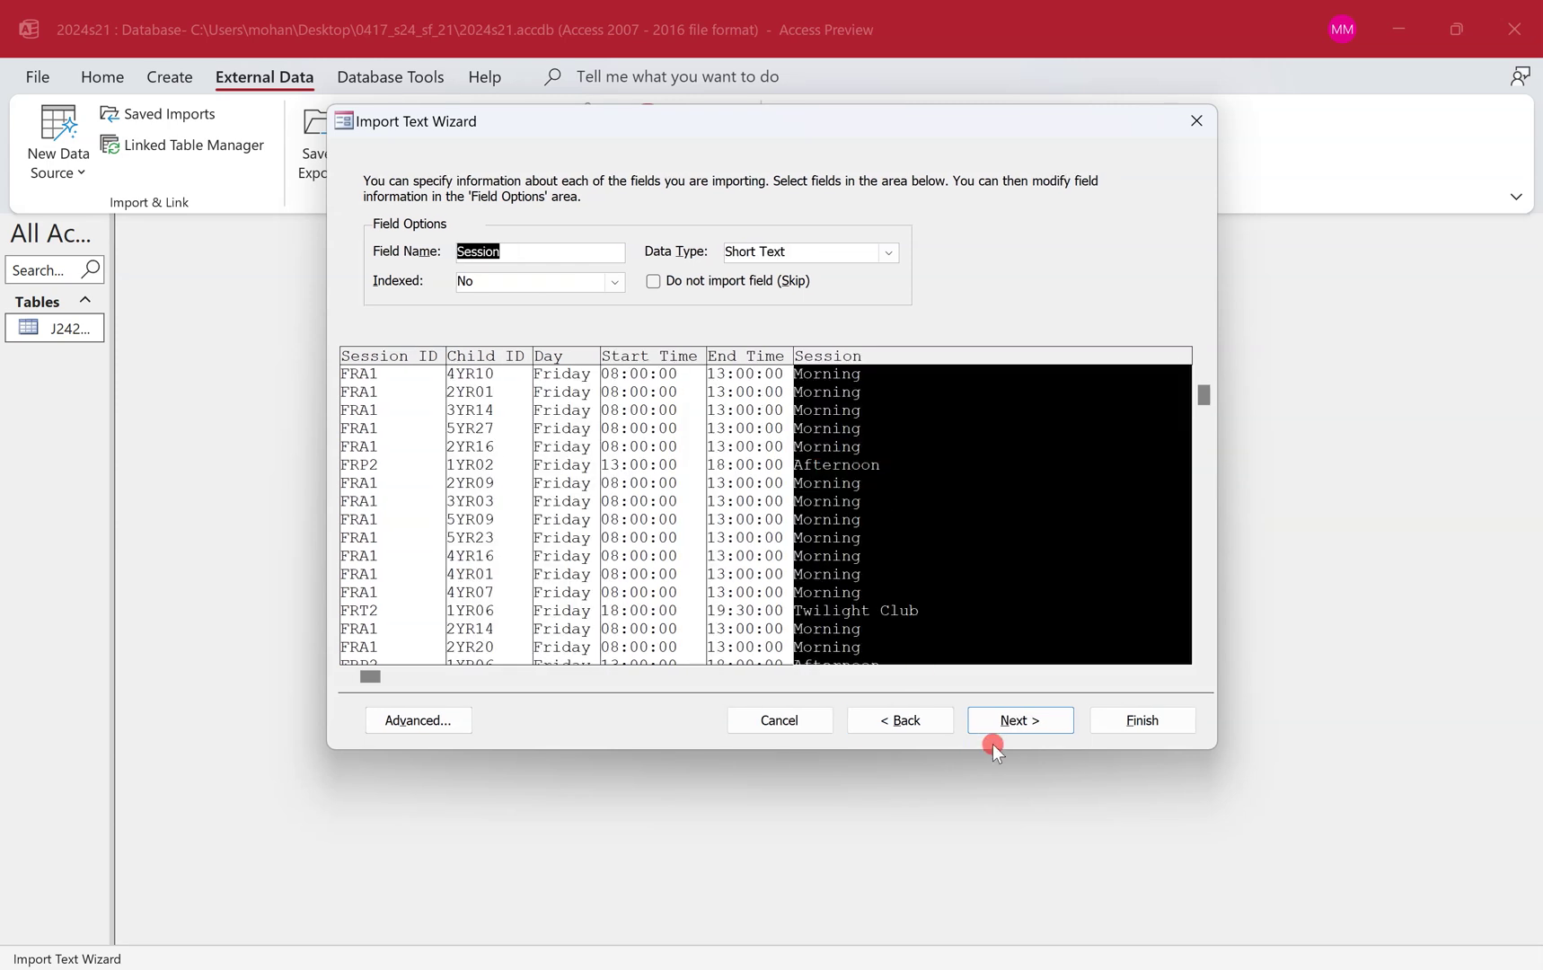
click(1033, 720)
Circle the 'primary key field called ID' requirement on the paper and annotate it with arrows.
key(ctrl+super+Left)
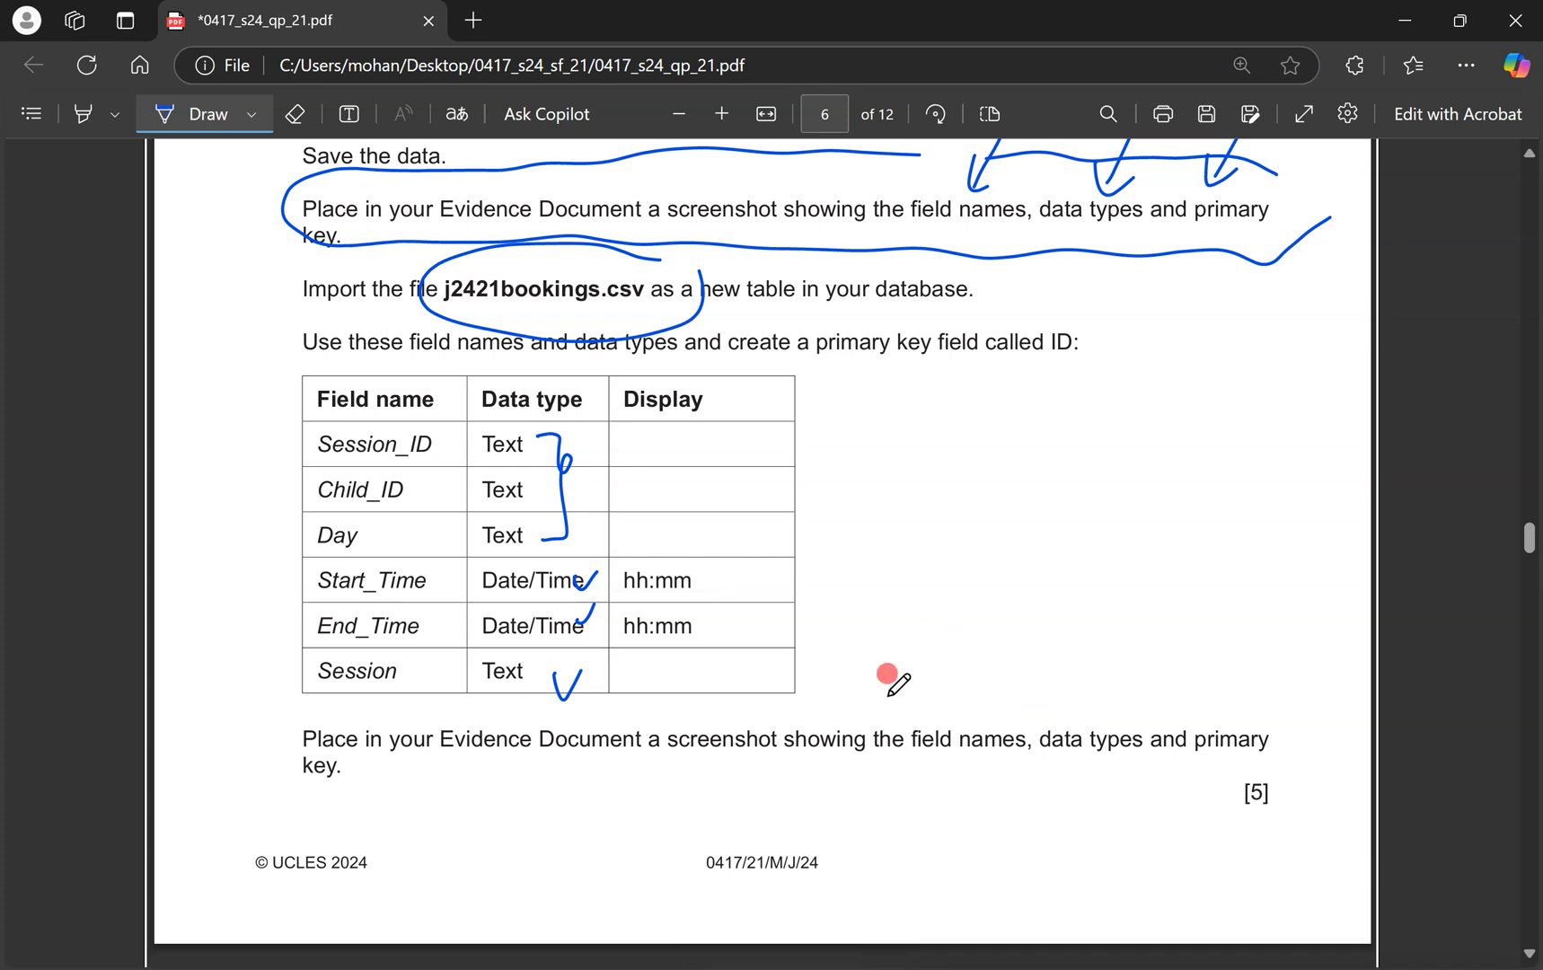
mouse_move(1139, 300)
mouse_down()
mouse_move(898, 302)
mouse_move(1019, 402)
mouse_move(1138, 332)
mouse_up()
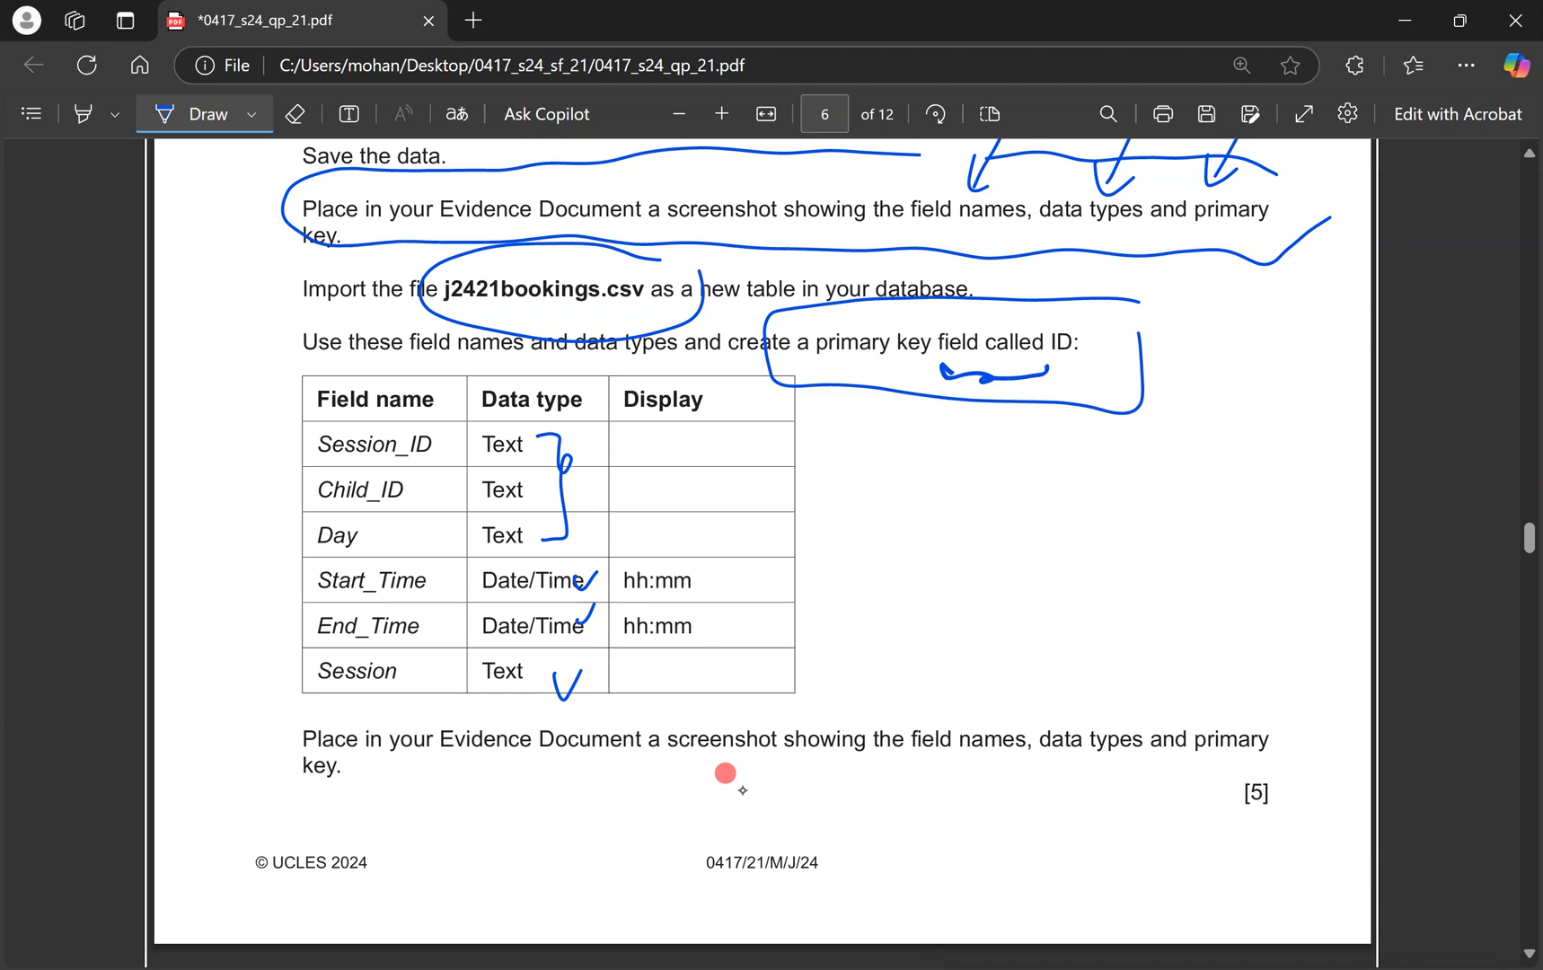
drag(992, 381, 1010, 465)
drag(1024, 440, 1031, 481)
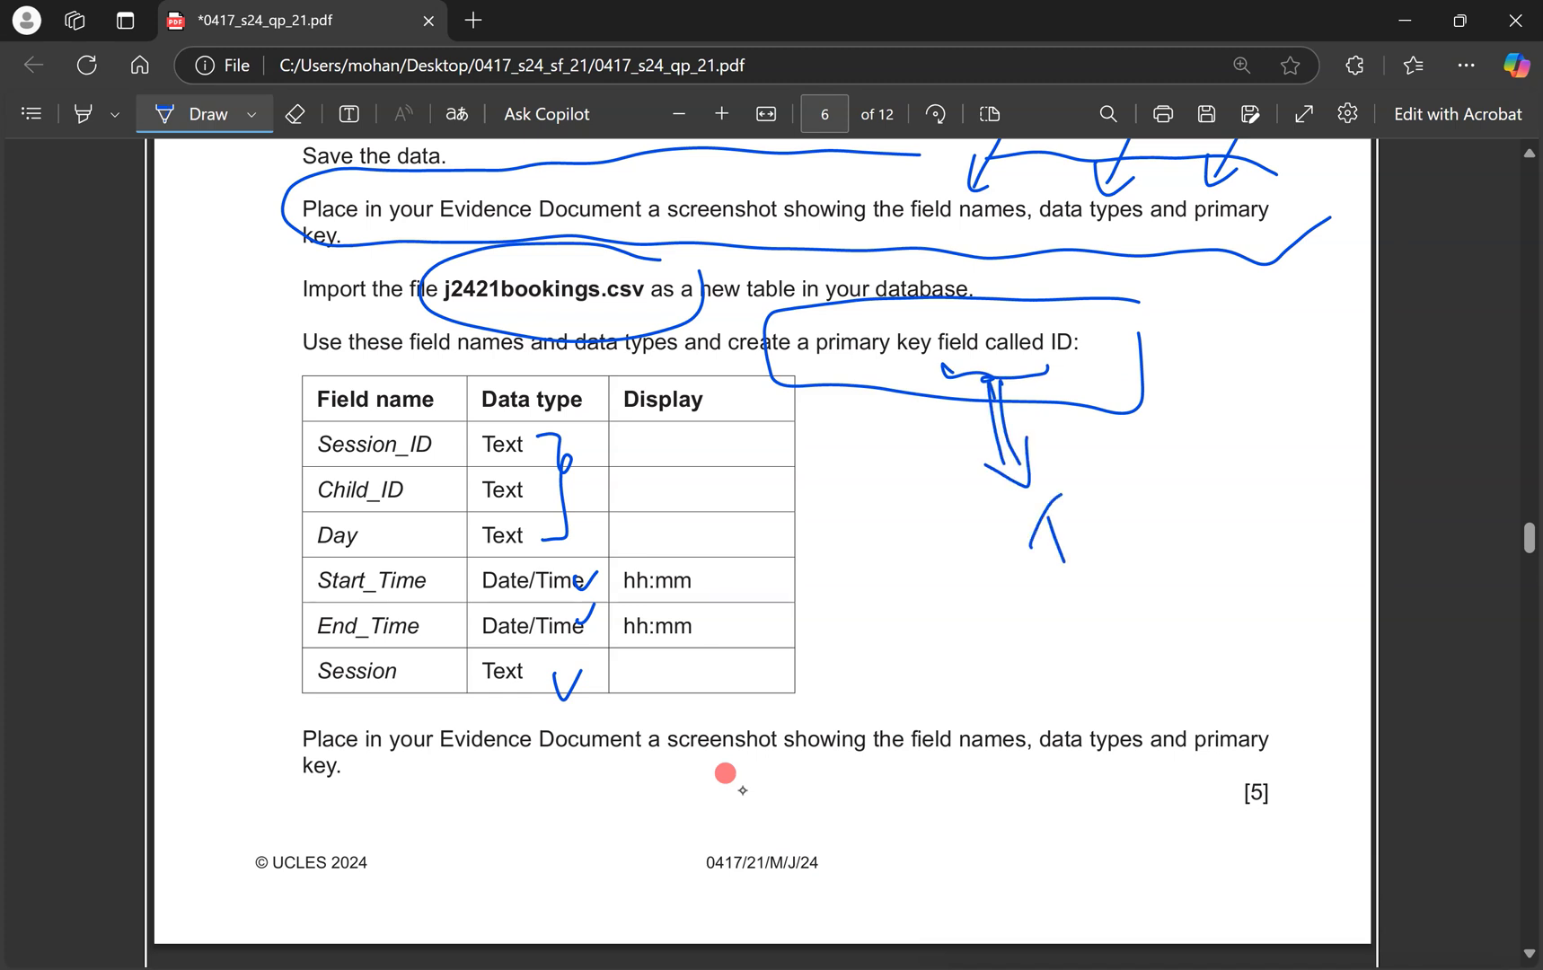
drag(1147, 525, 1094, 608)
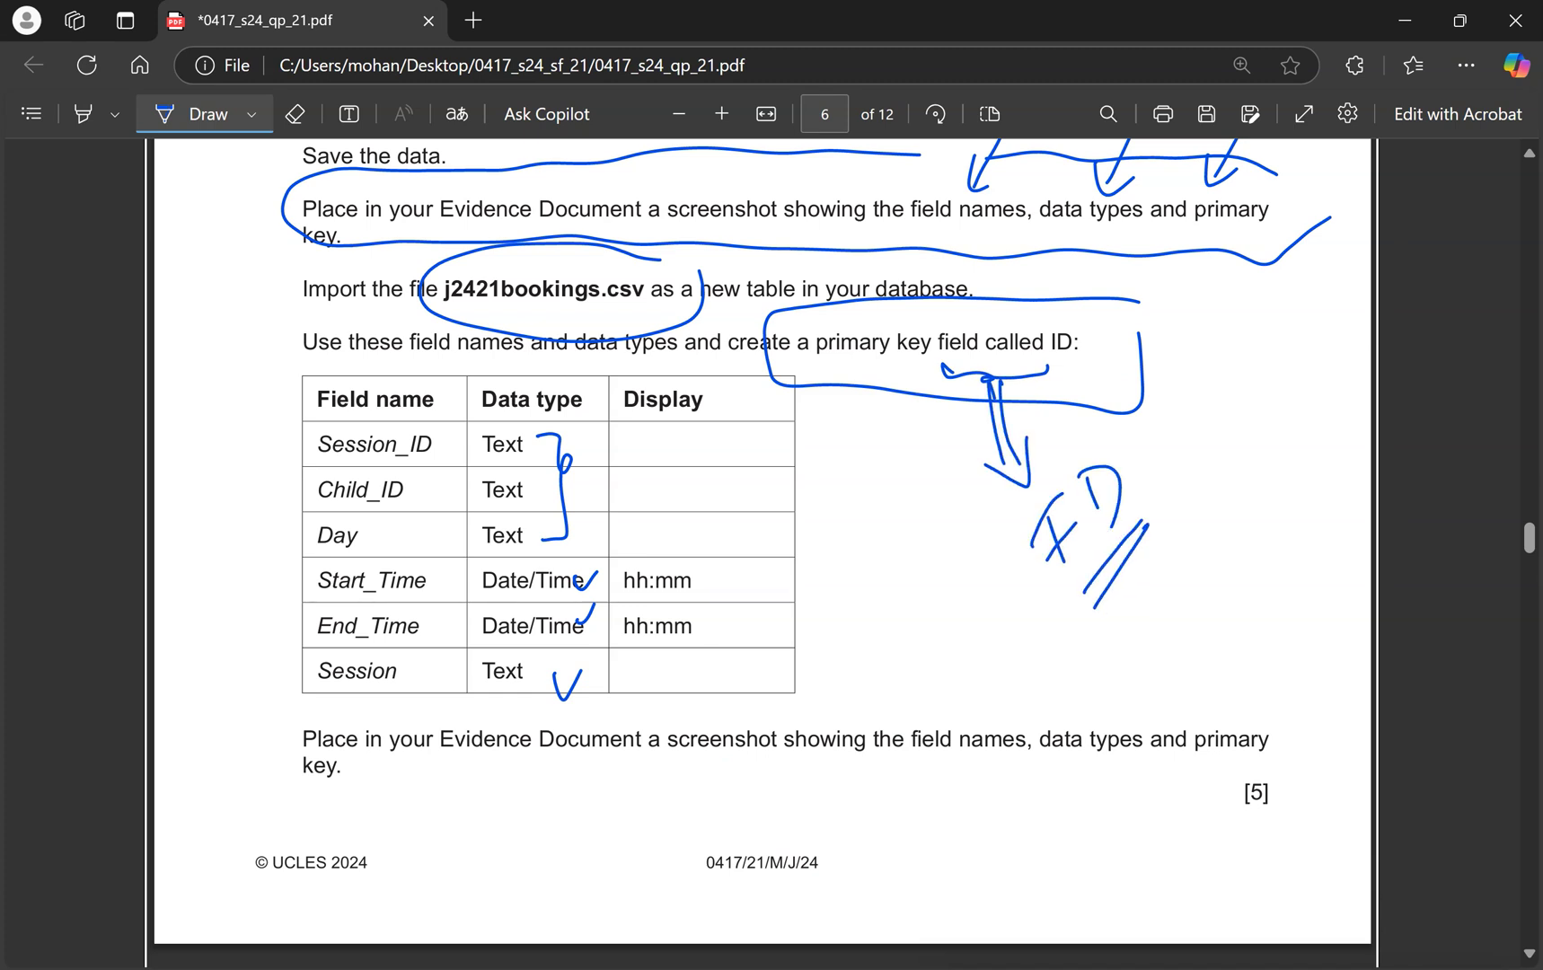
key(ctrl+super+Right)
key(alt+Tab)
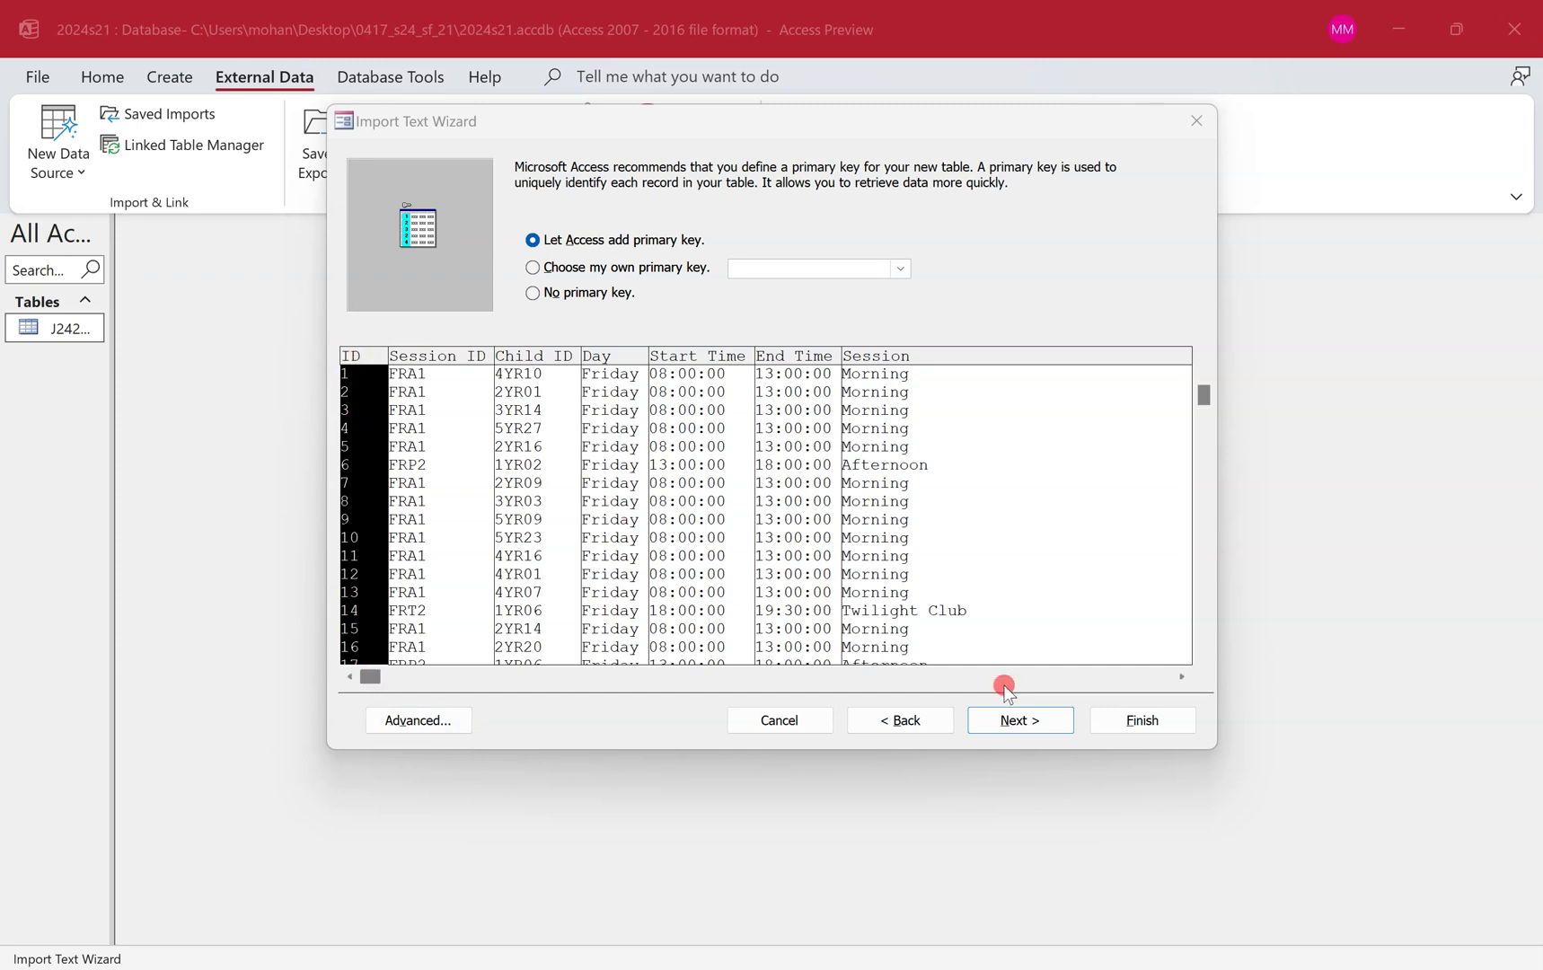
Finish importing j2421bookings.csv without saving the steps and open J2421bookings in Design View.
click(1063, 720)
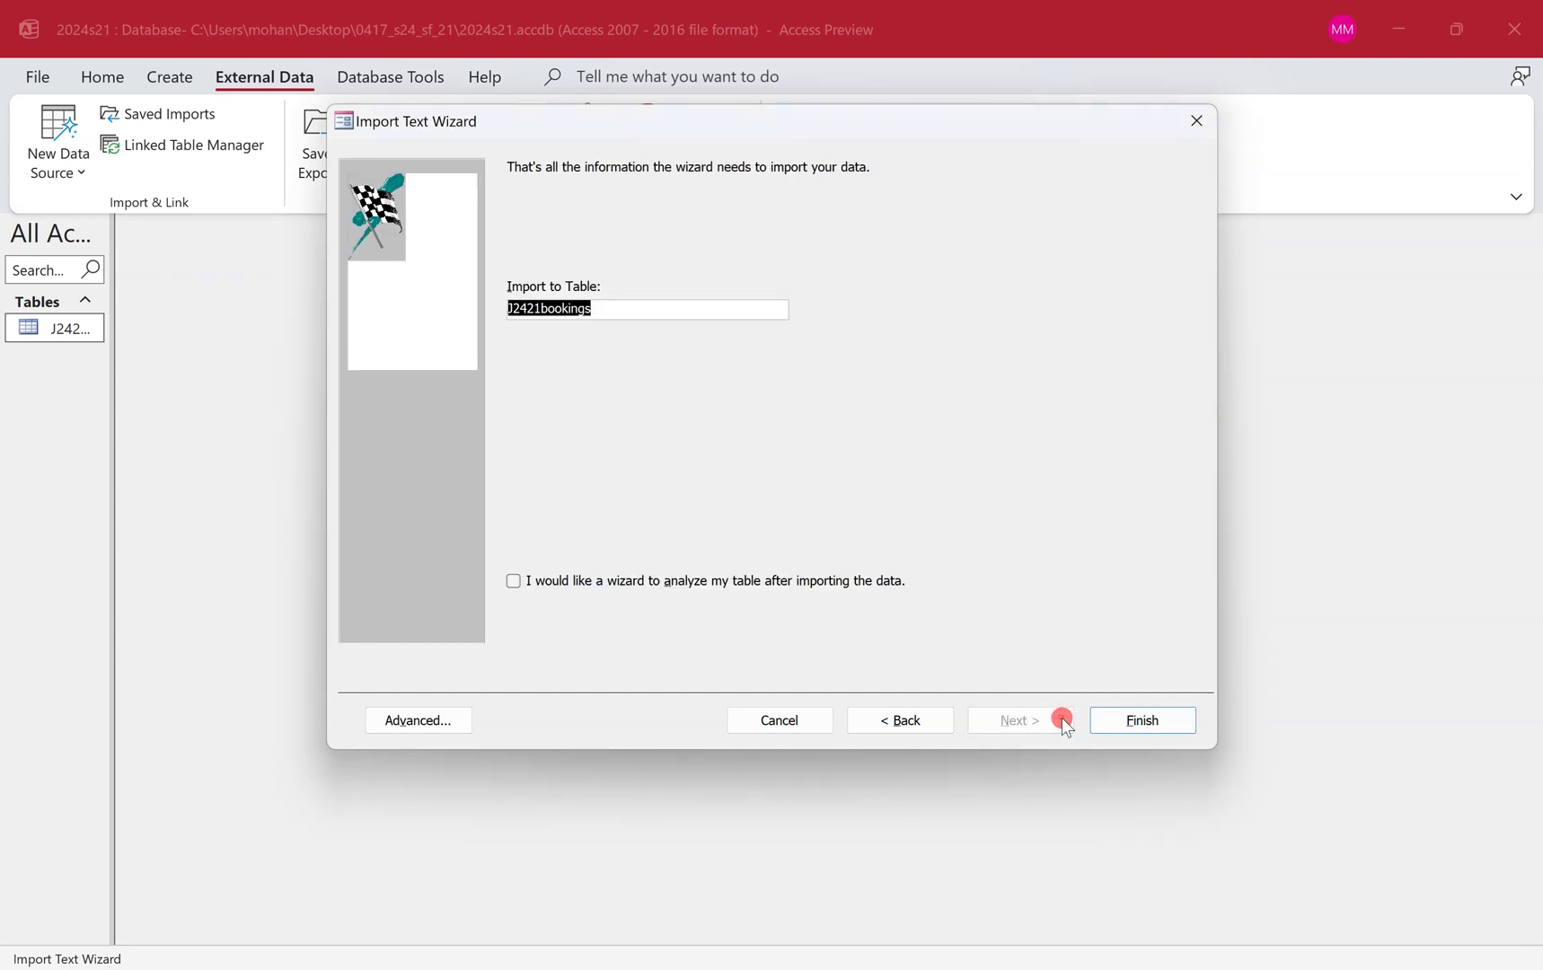
click(1170, 719)
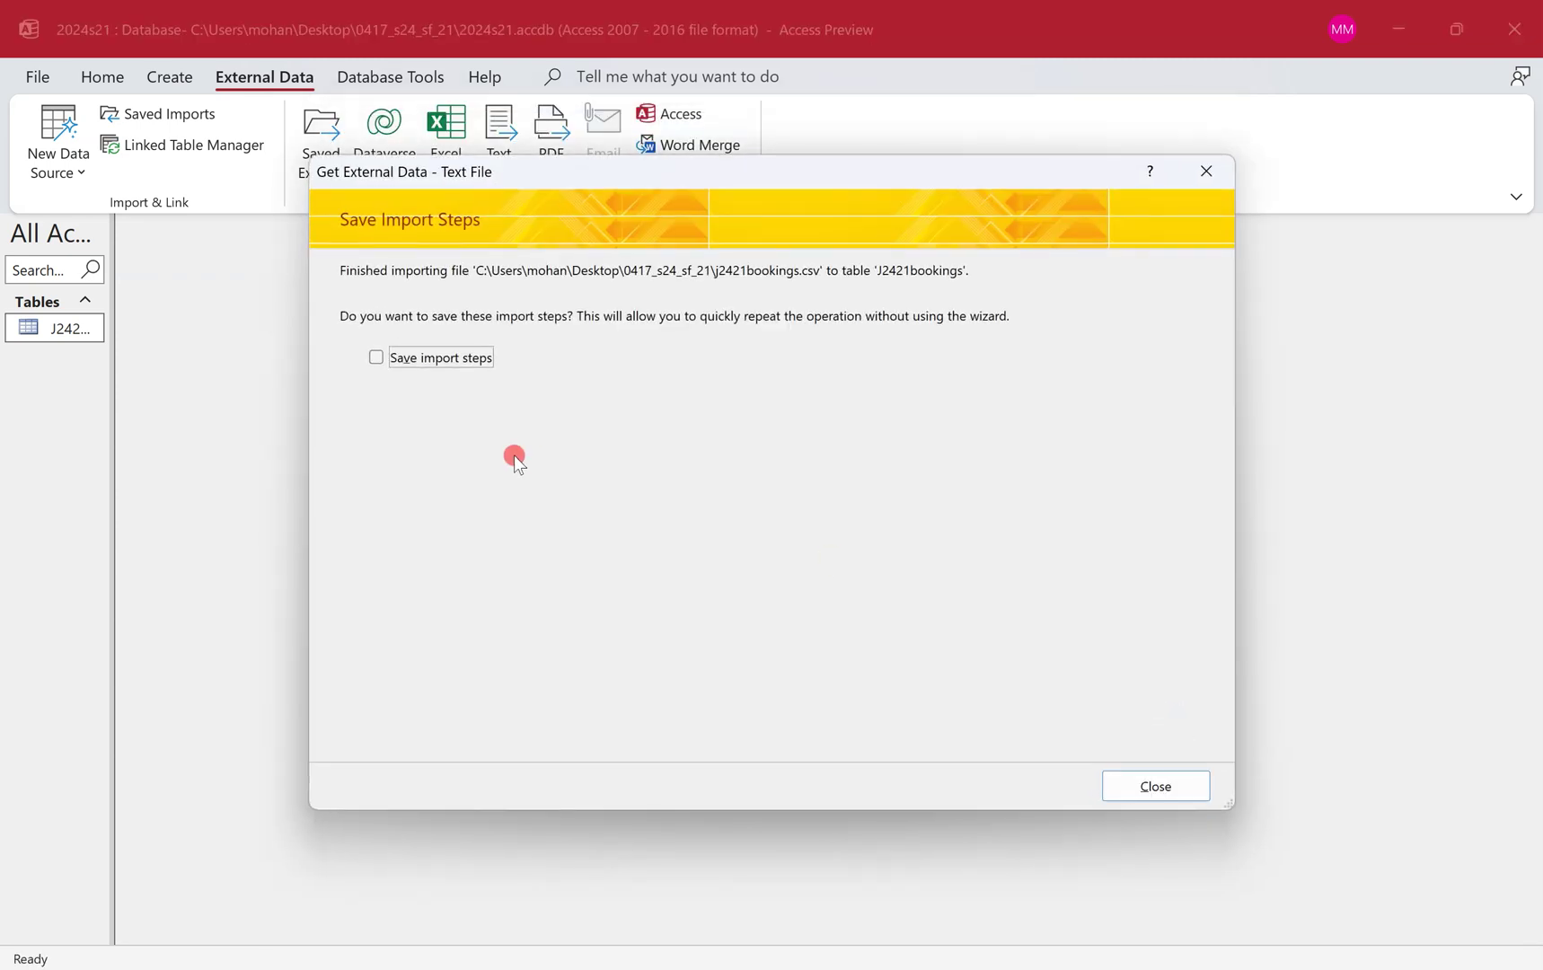
click(1166, 778)
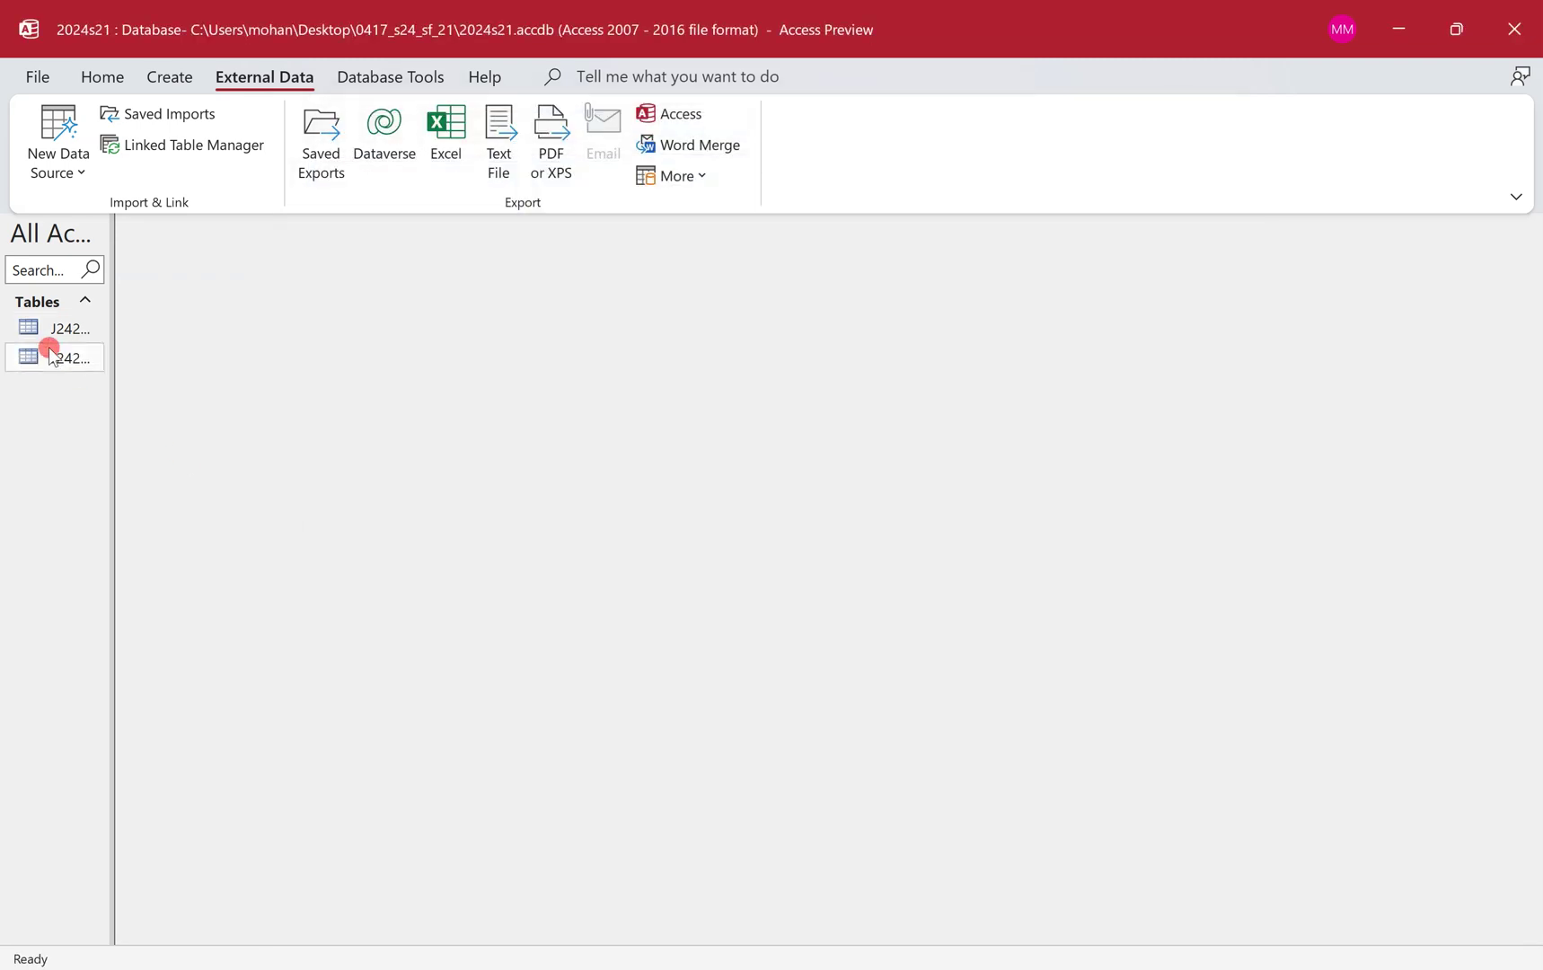
right_click(48, 326)
click(119, 379)
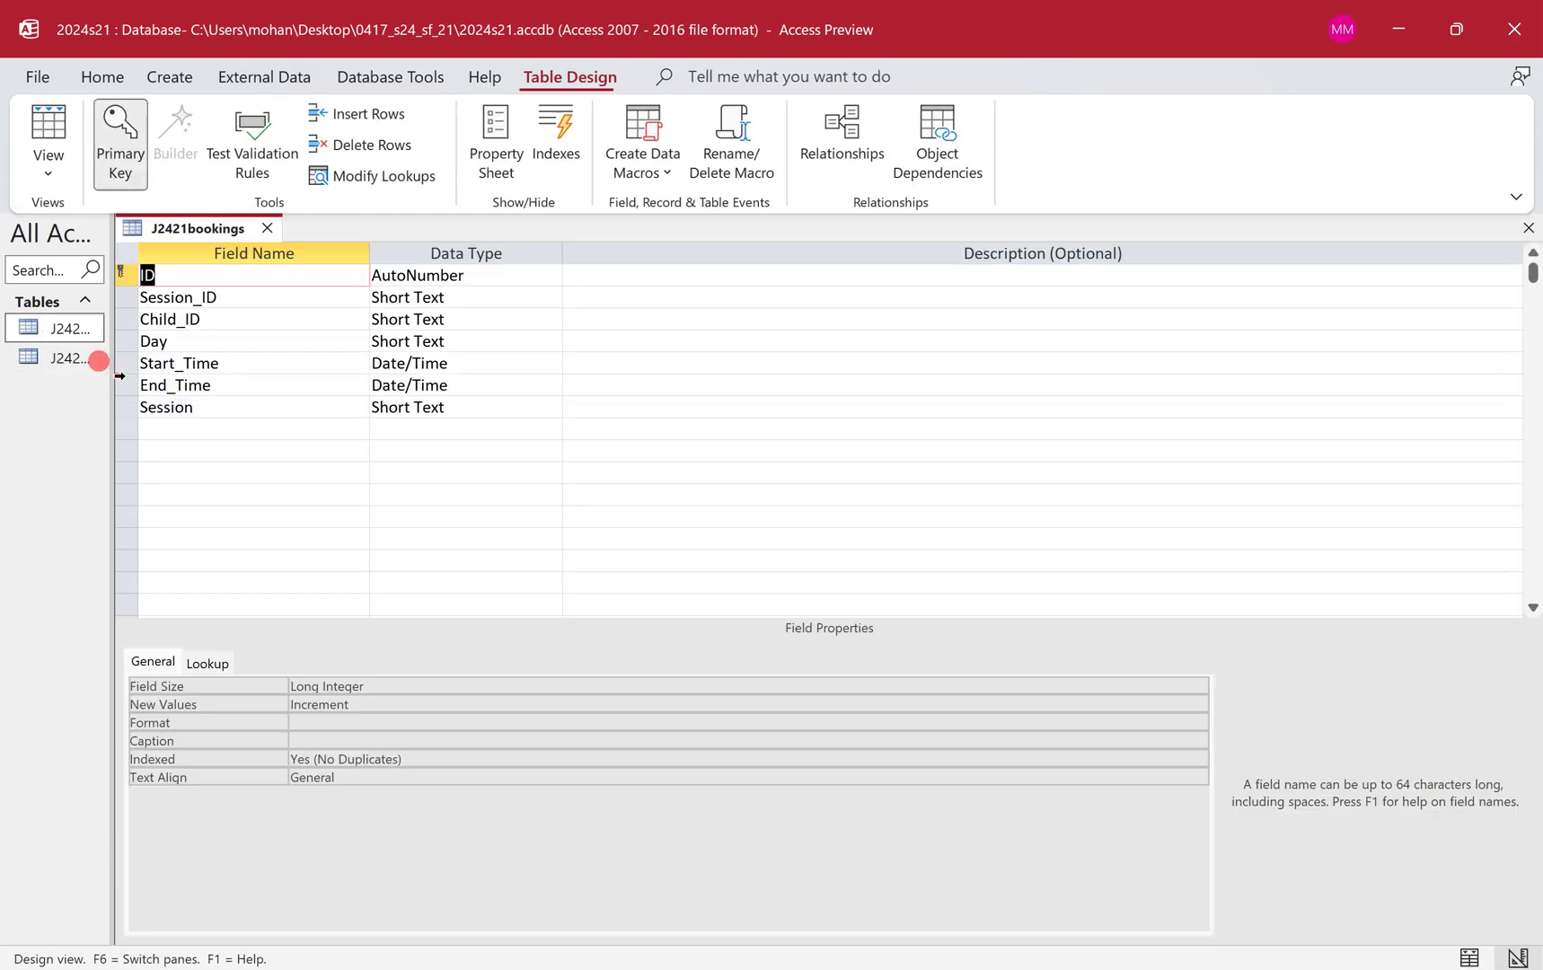
Highlight the hh:mm display entries for Start_Time and End_Time in yellow.
key(ctrl+super+Left)
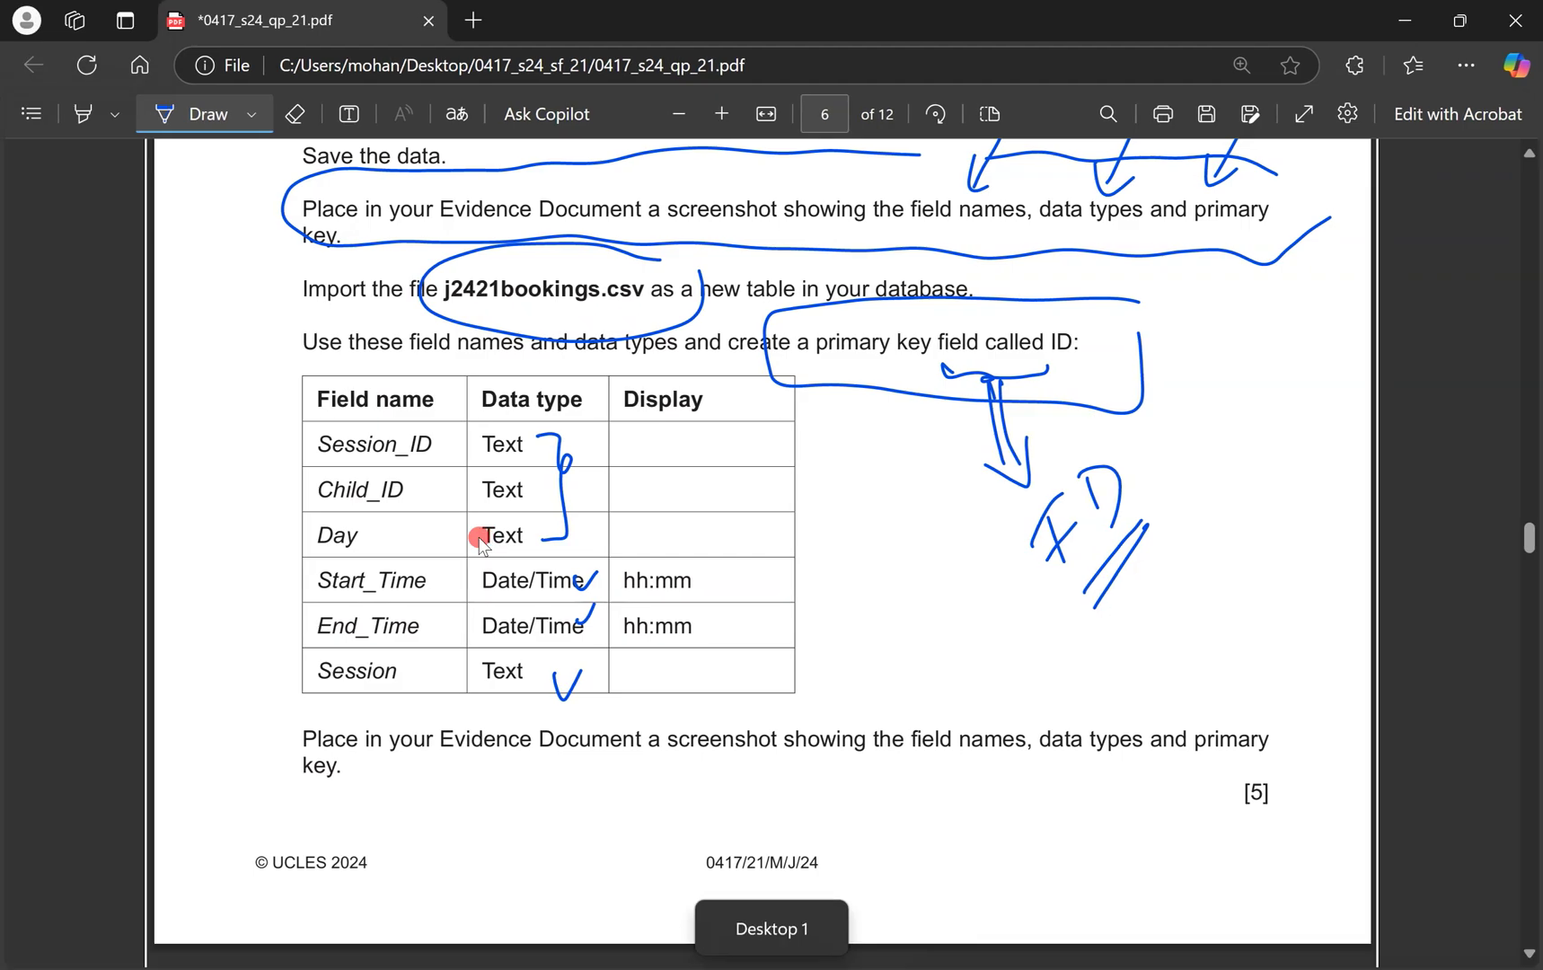
click(83, 113)
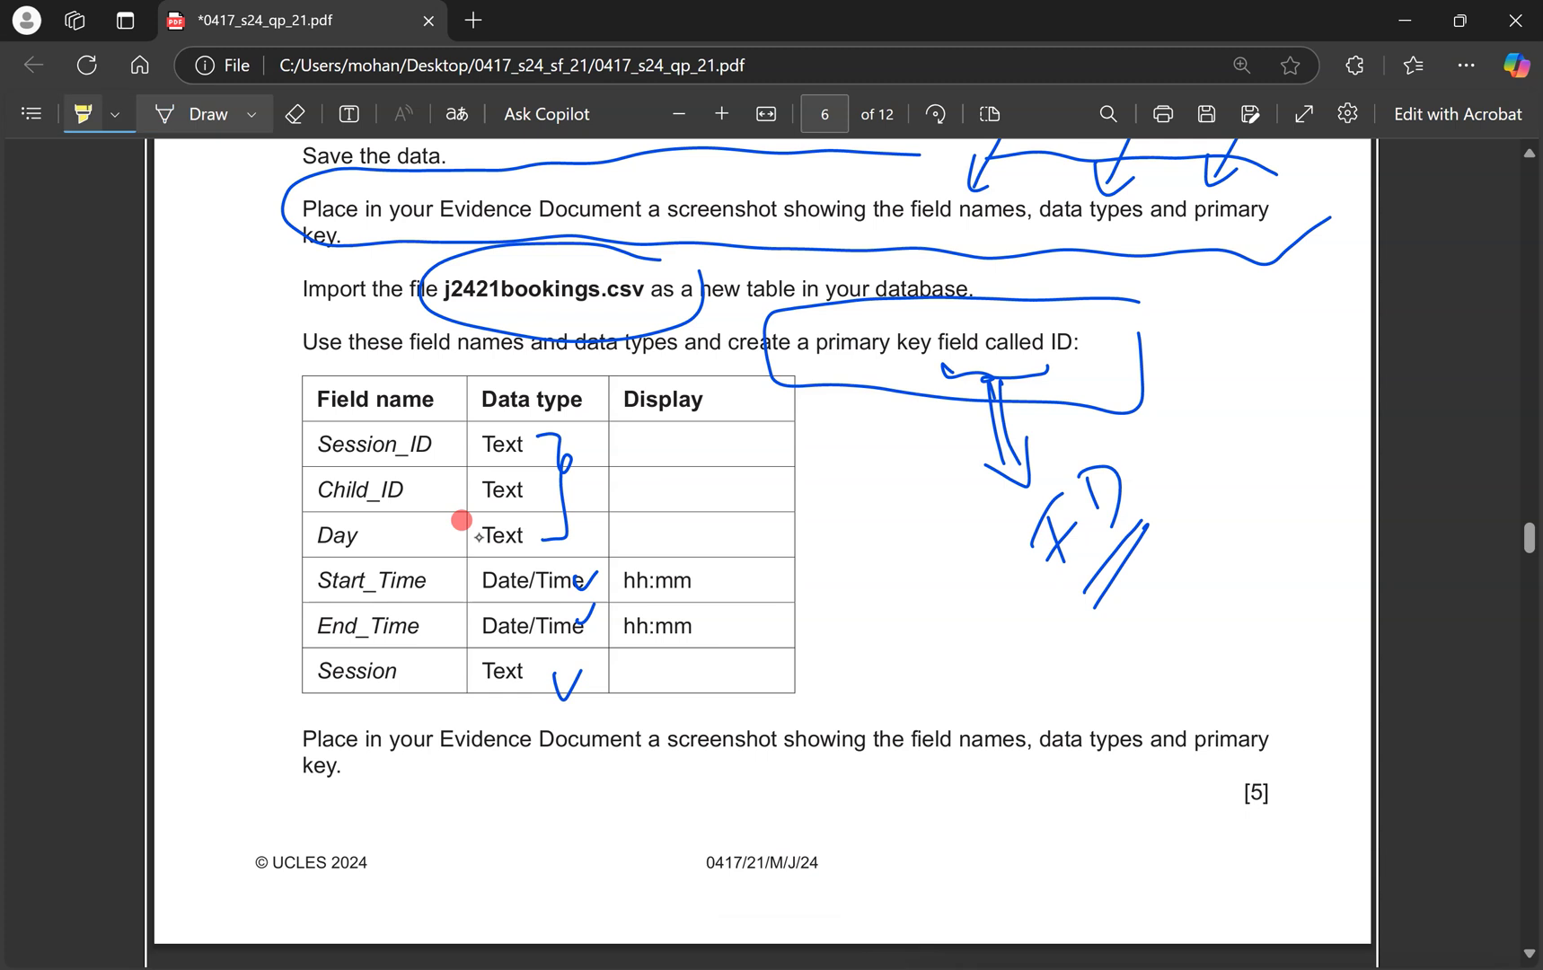
mouse_move(624, 580)
mouse_down()
mouse_move(673, 580)
mouse_move(691, 626)
mouse_move(691, 580)
mouse_up()
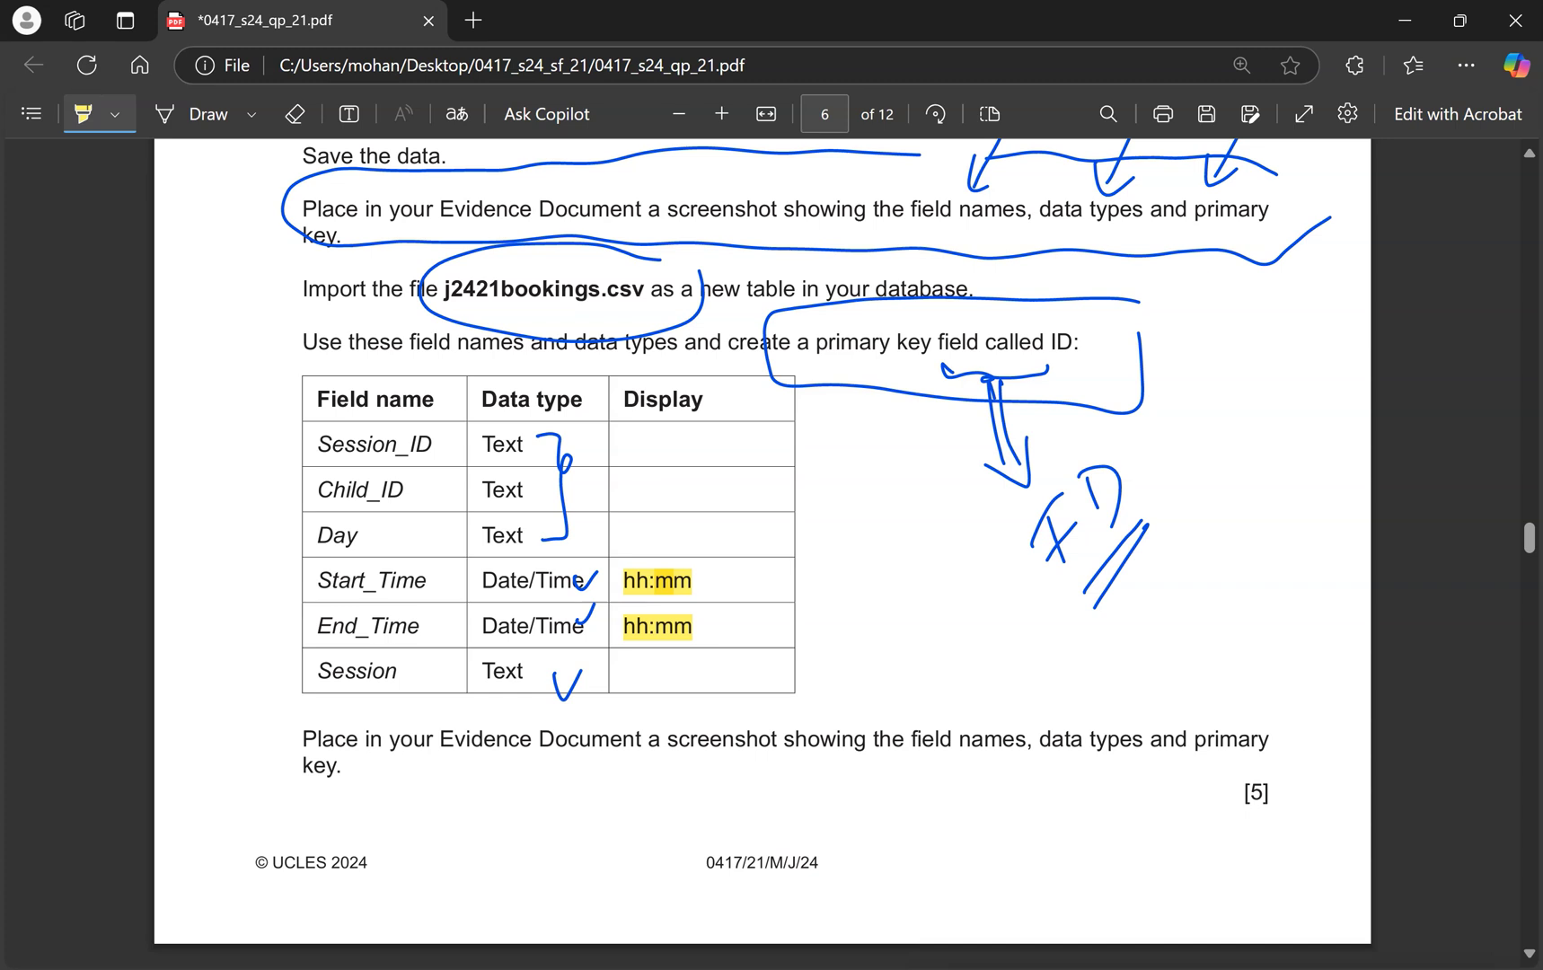
Set the Start_Time and End_Time display format to hh:mm in the bookings table design.
key(ctrl+super+Right)
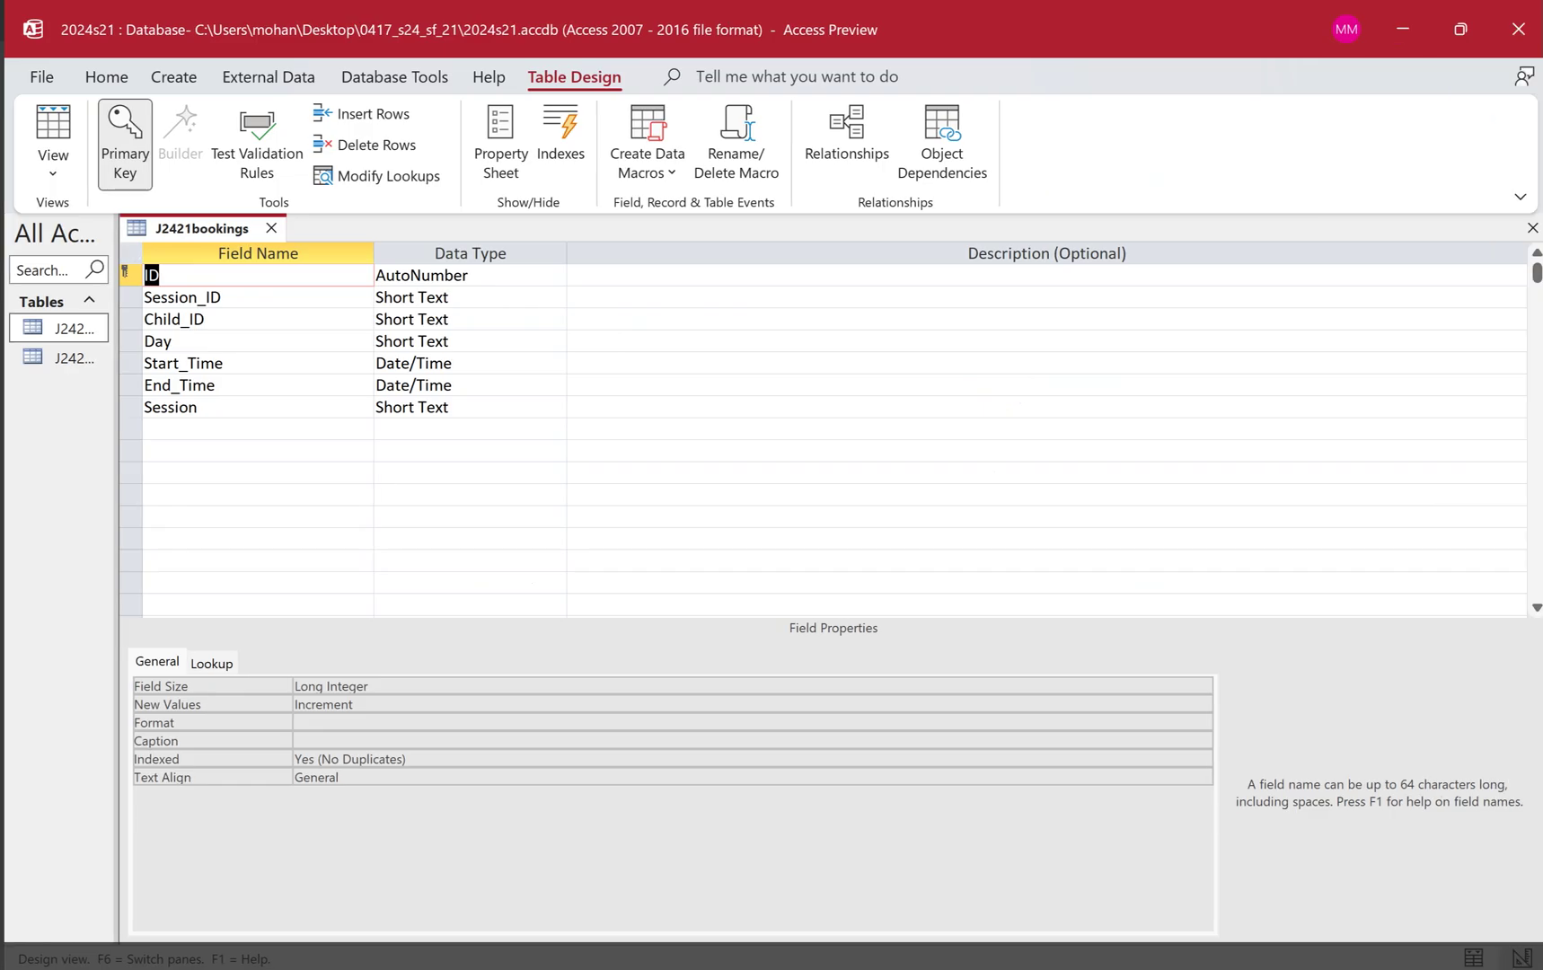
click(525, 362)
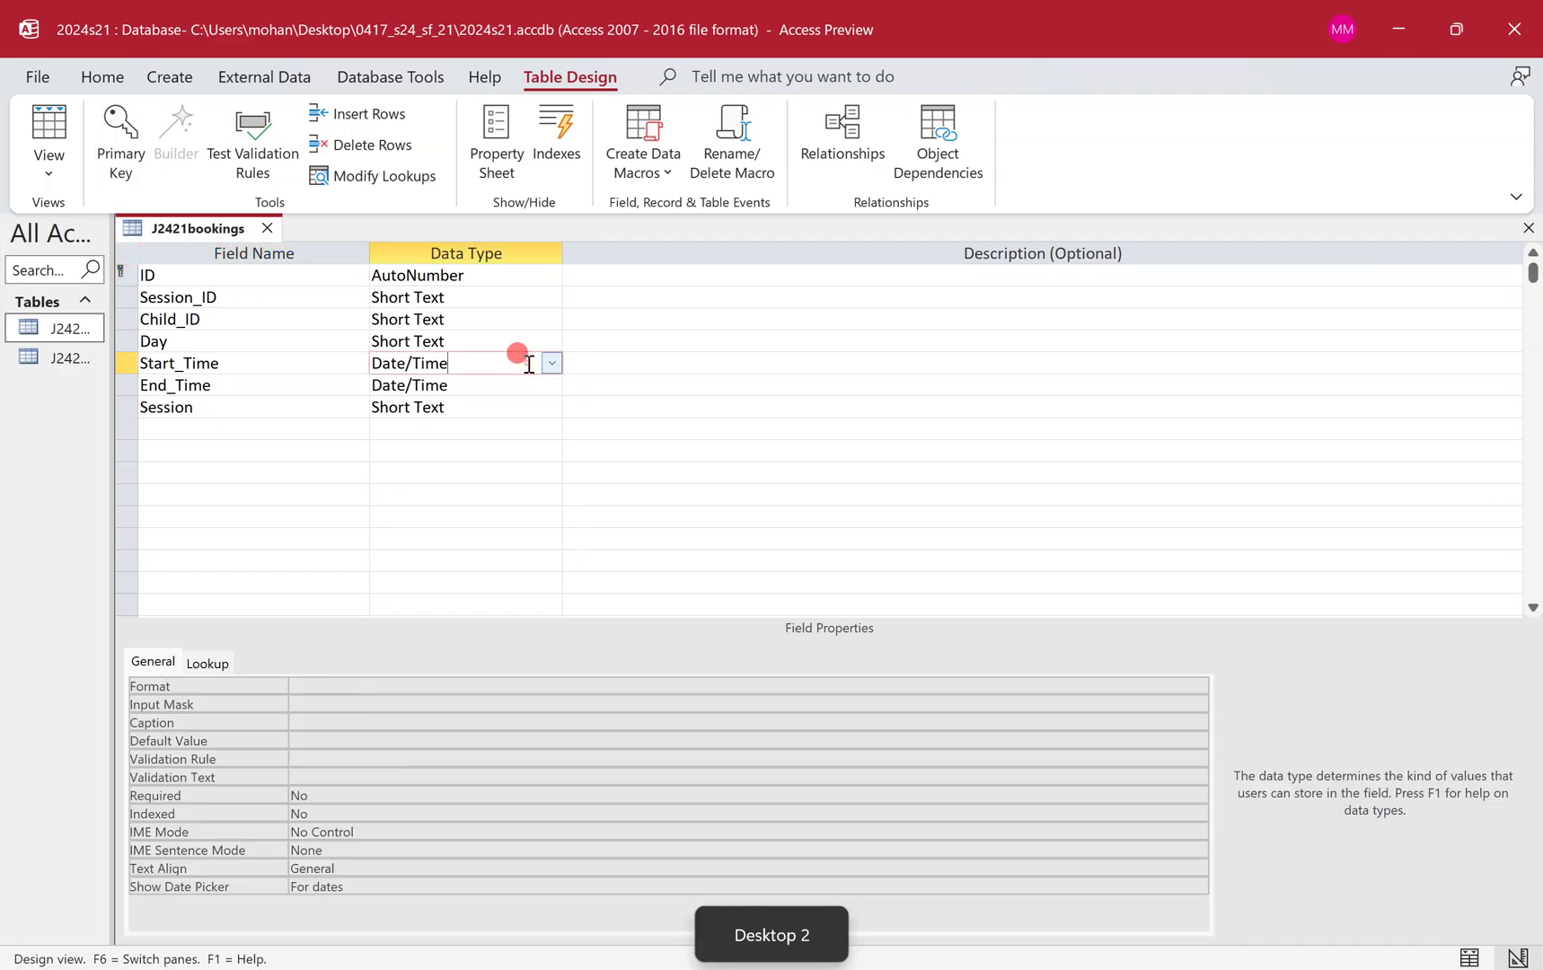
click(337, 687)
text(hh)
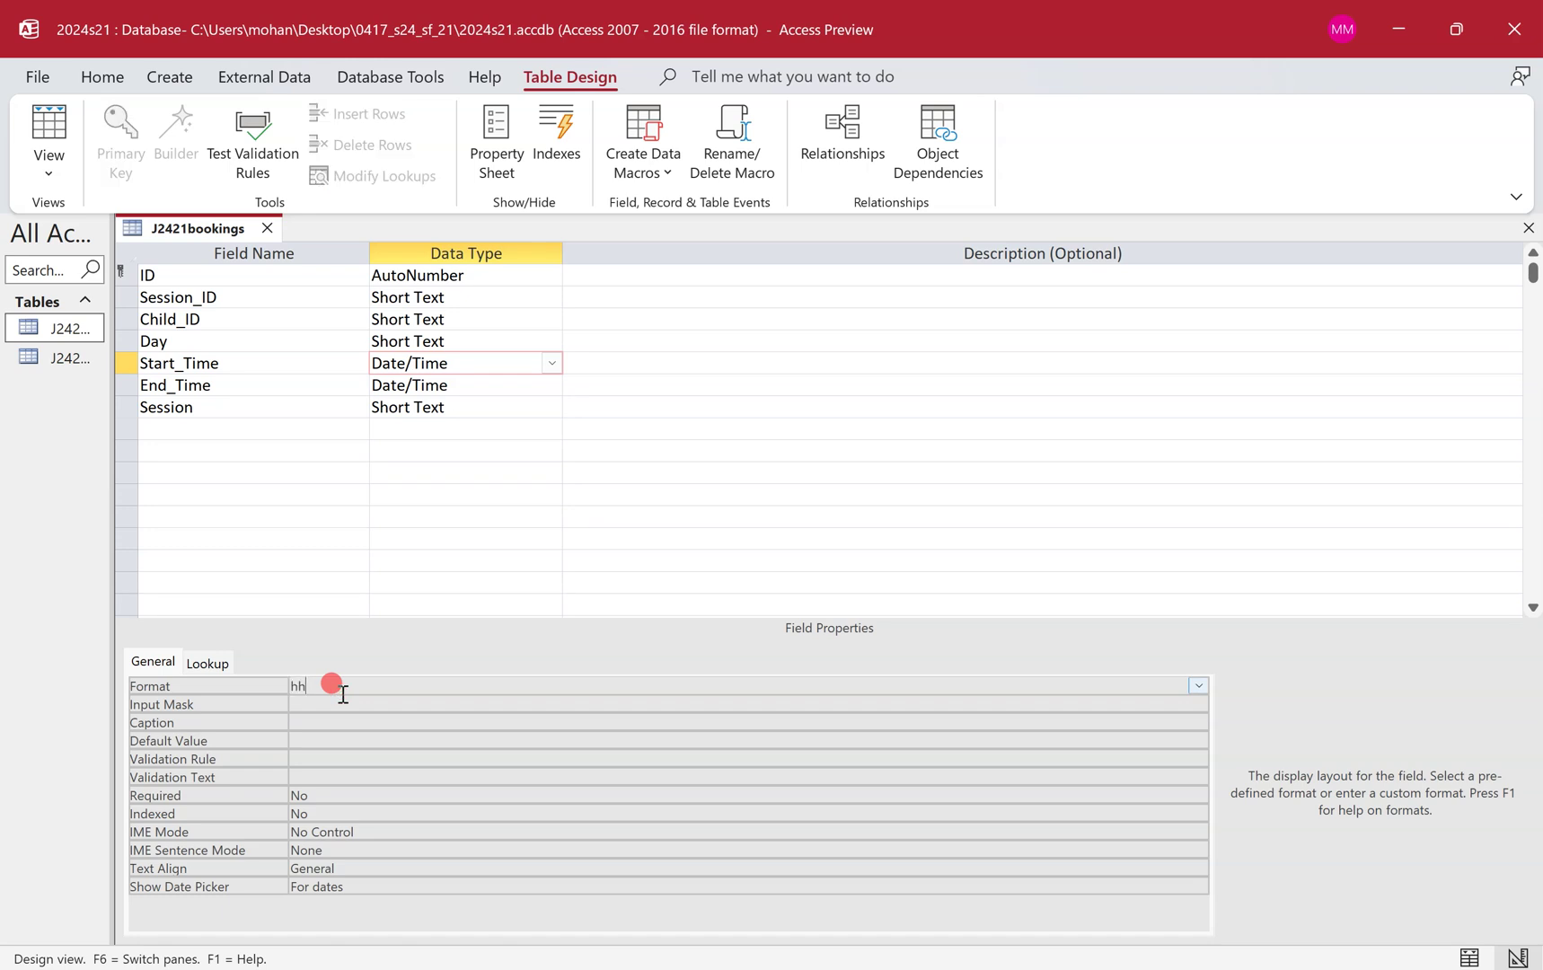
text(:mm)
click(490, 386)
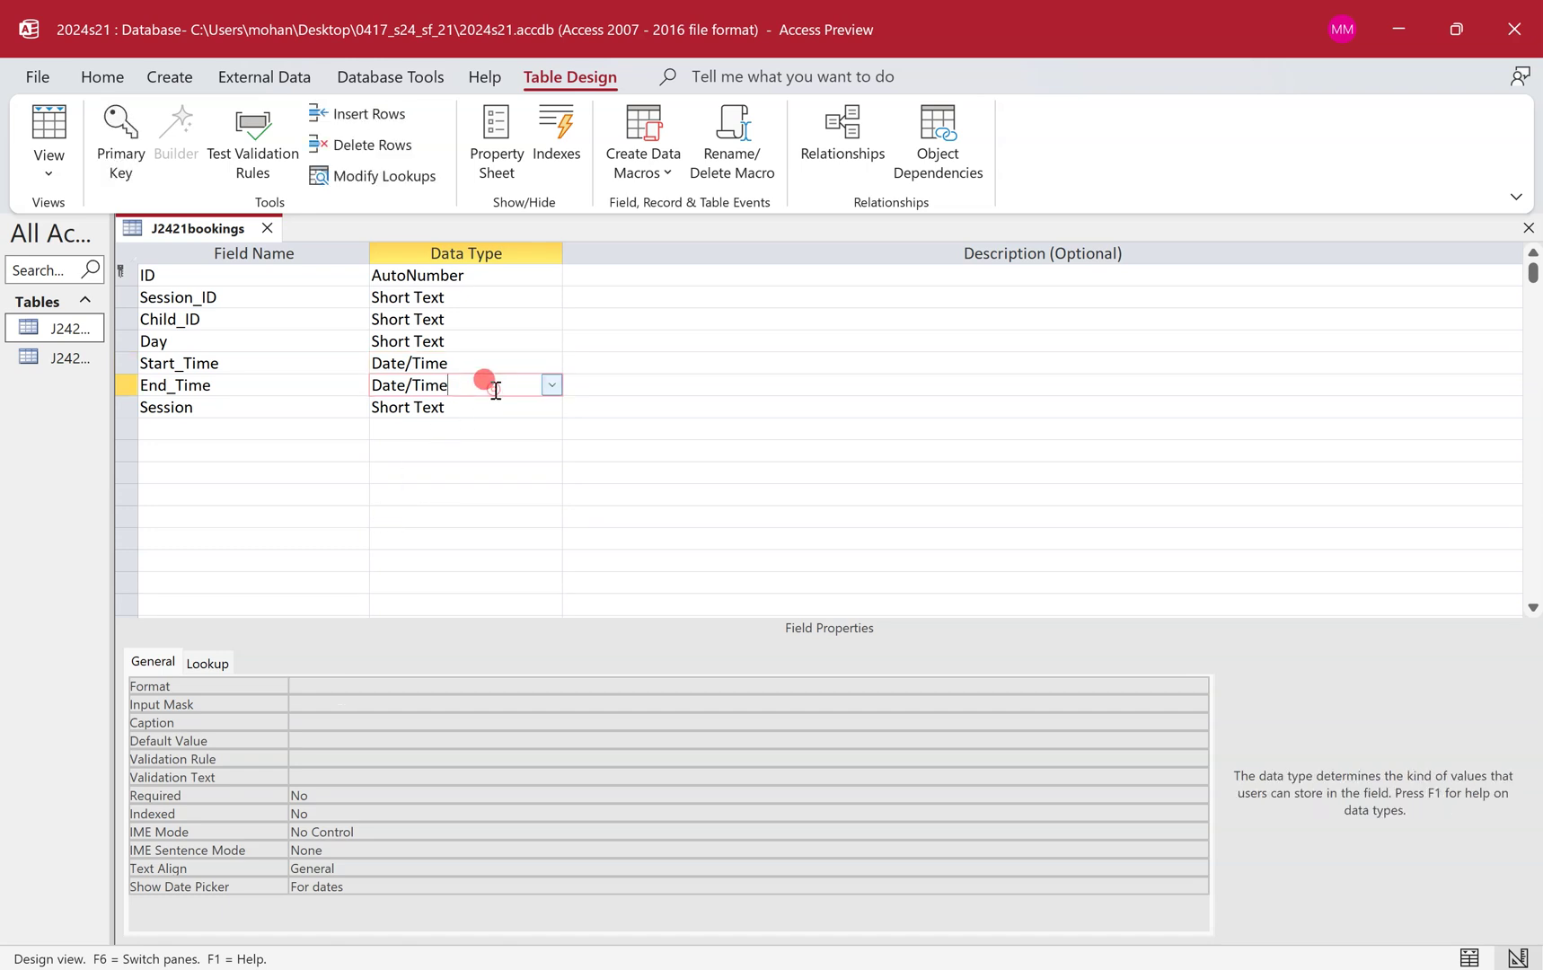
click(397, 687)
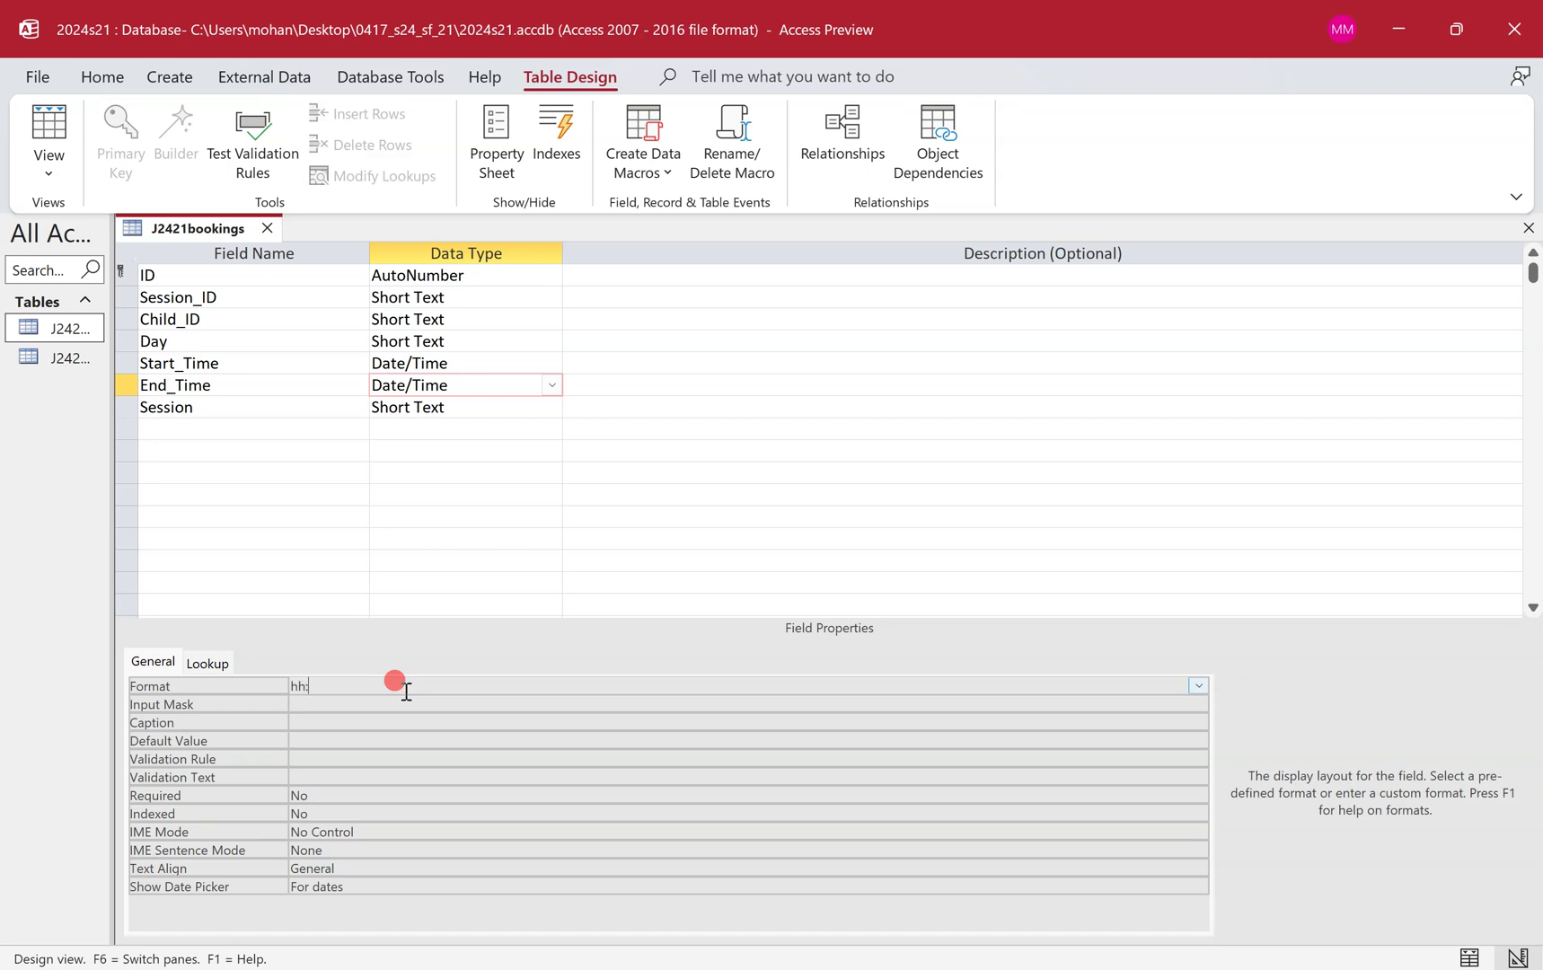
Save the J2421bookings design and check times like 08:00 and 13:00 in Datasheet View.
click(49, 139)
click(835, 559)
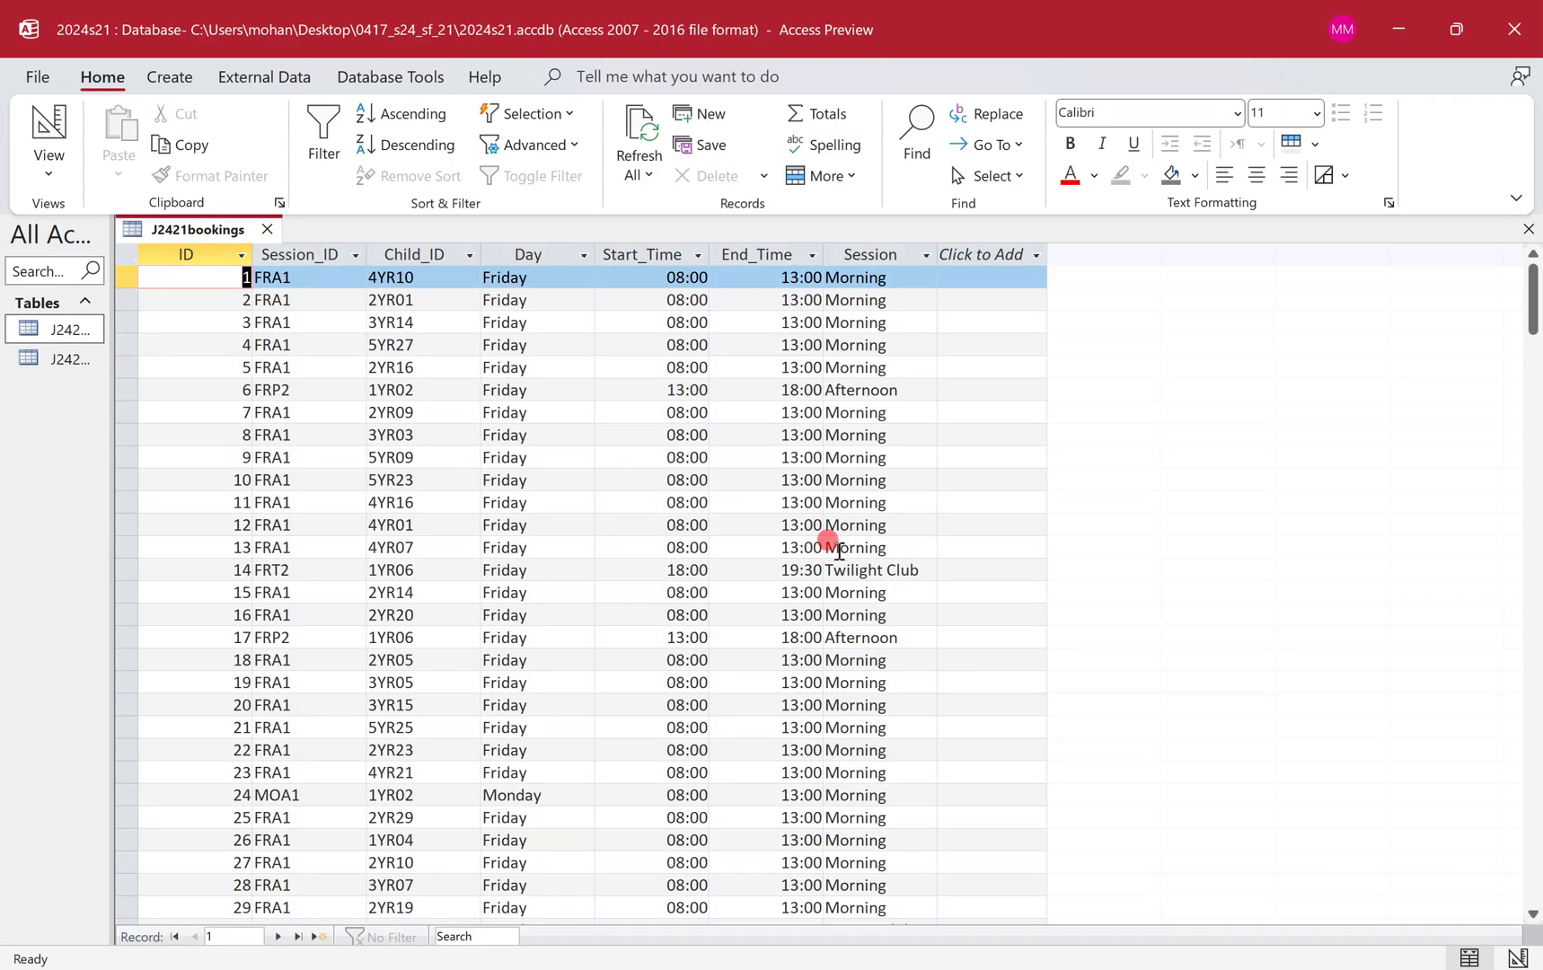
click(736, 277)
Check the Start_Time and End_Time values, then switch J2421bookings back to Design View.
key(Down)
key(Down)
key(Down)
key(Down)
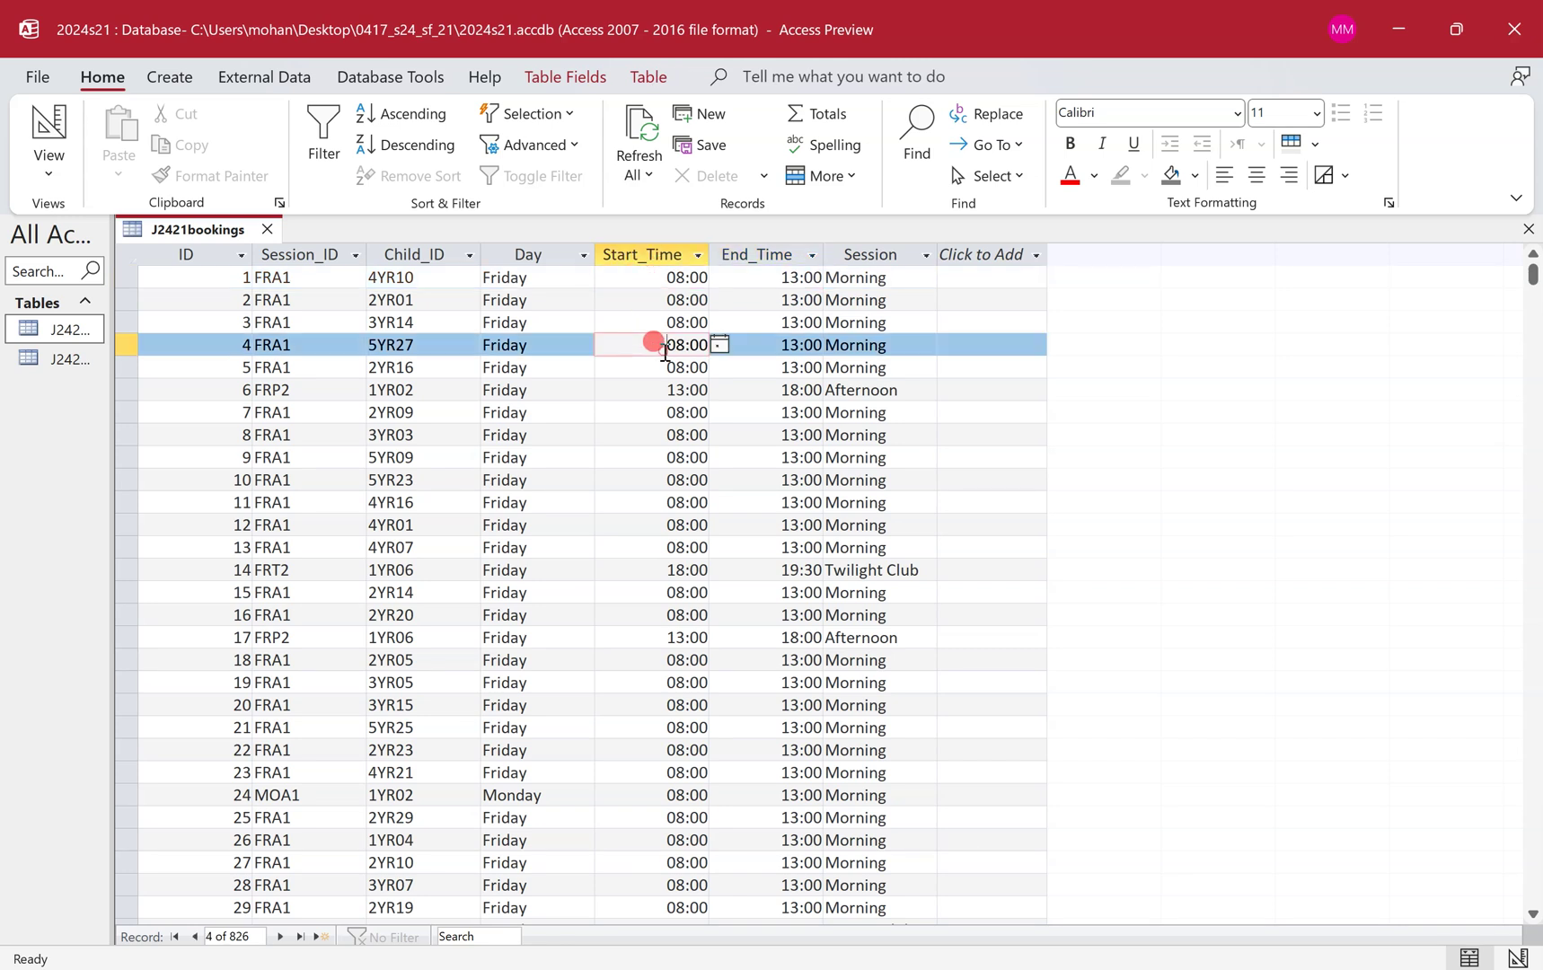
click(631, 404)
click(774, 510)
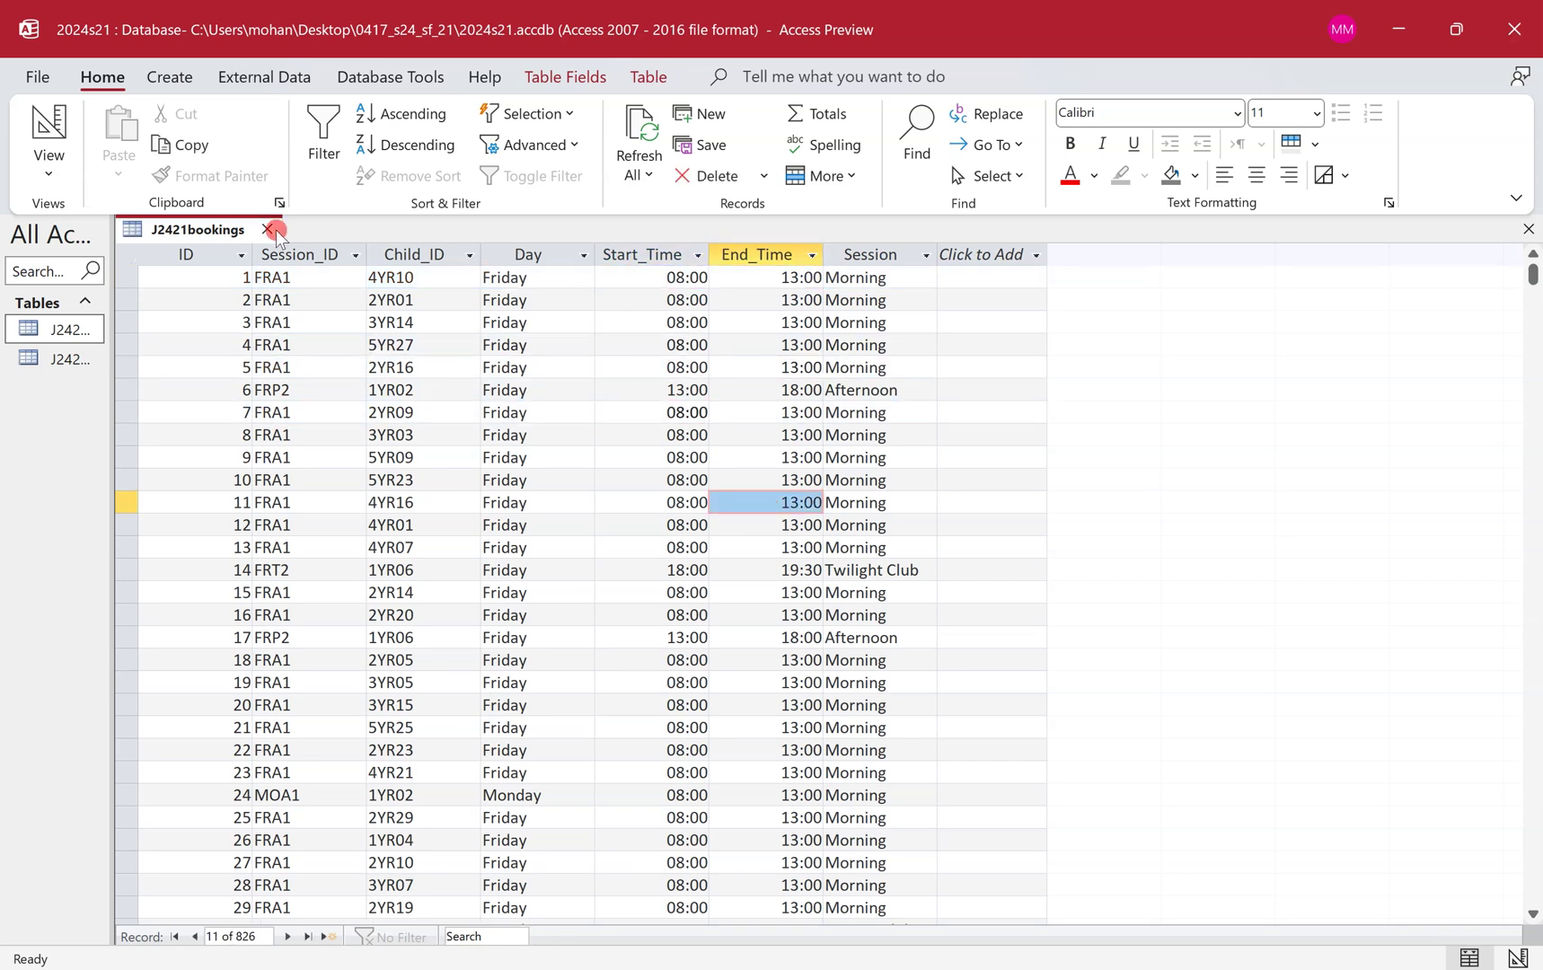
right_click(229, 235)
click(299, 359)
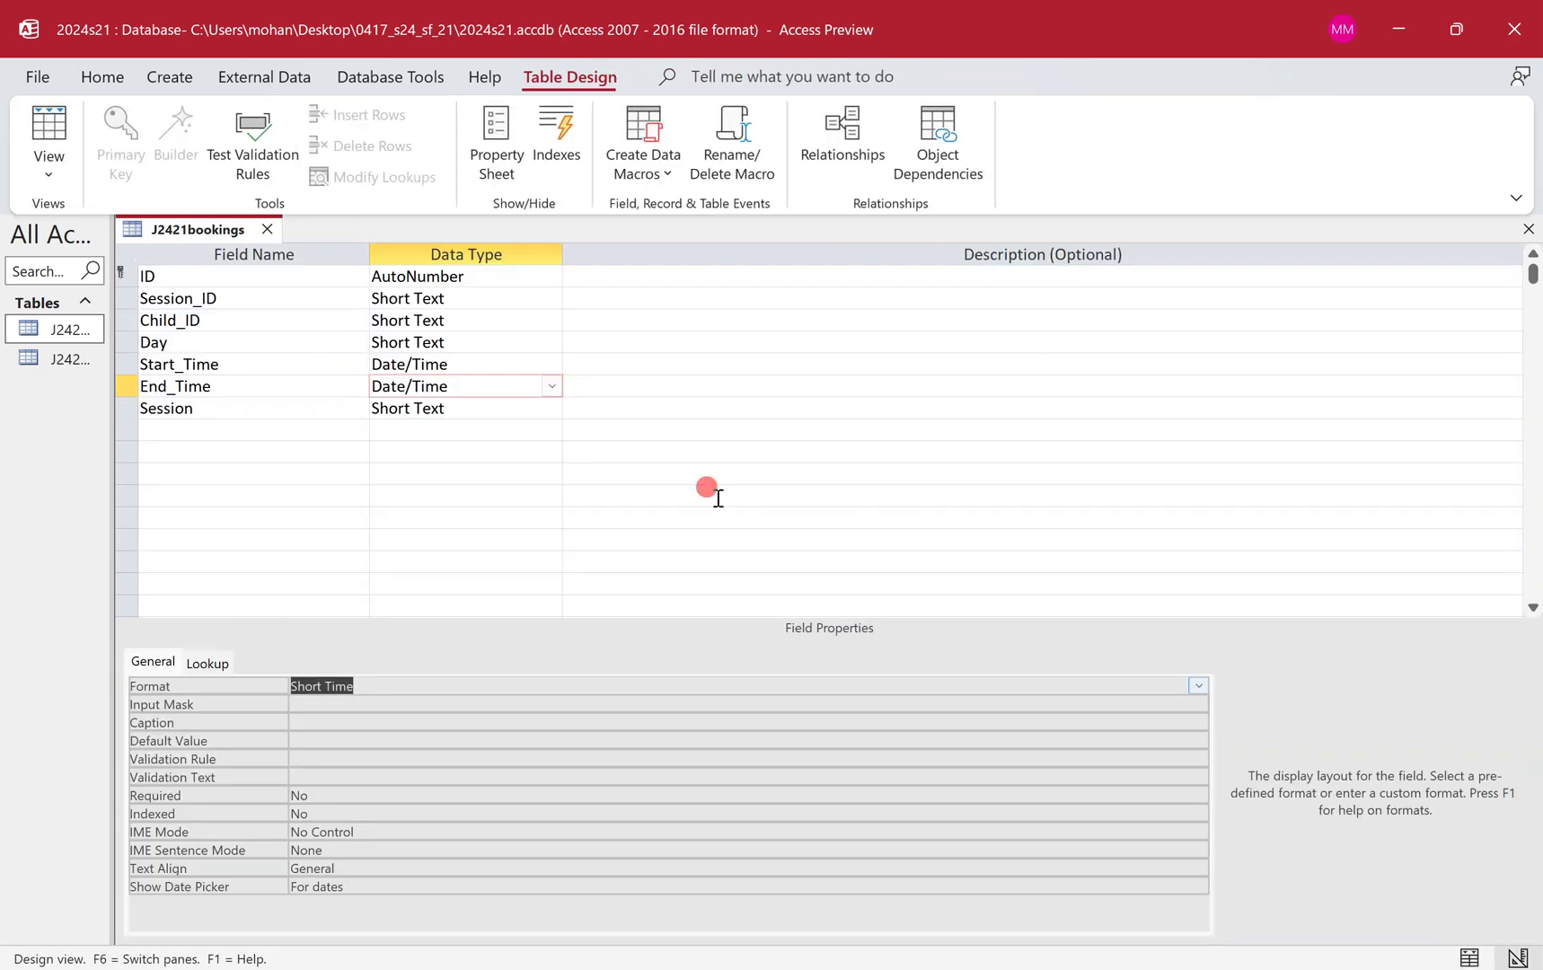
Snip the bookings field names, data types and primary key as the task requires.
key(ctrl+super+Left)
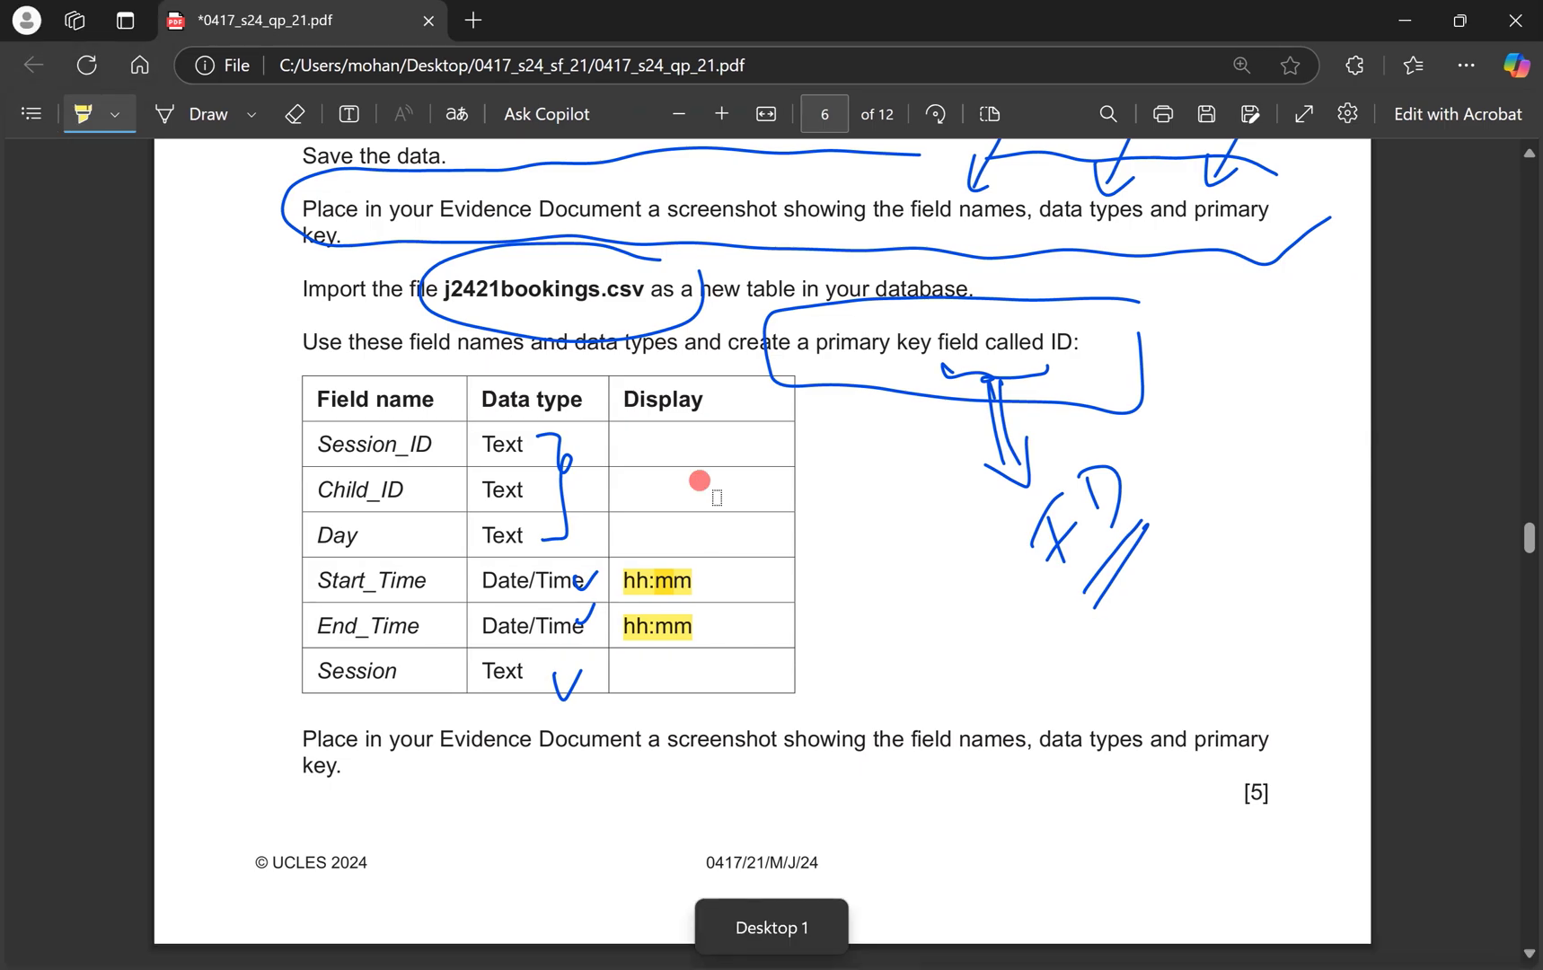
mouse_move(1276, 699)
mouse_down()
mouse_move(461, 707)
mouse_move(511, 783)
mouse_move(1168, 794)
mouse_move(1277, 725)
mouse_up()
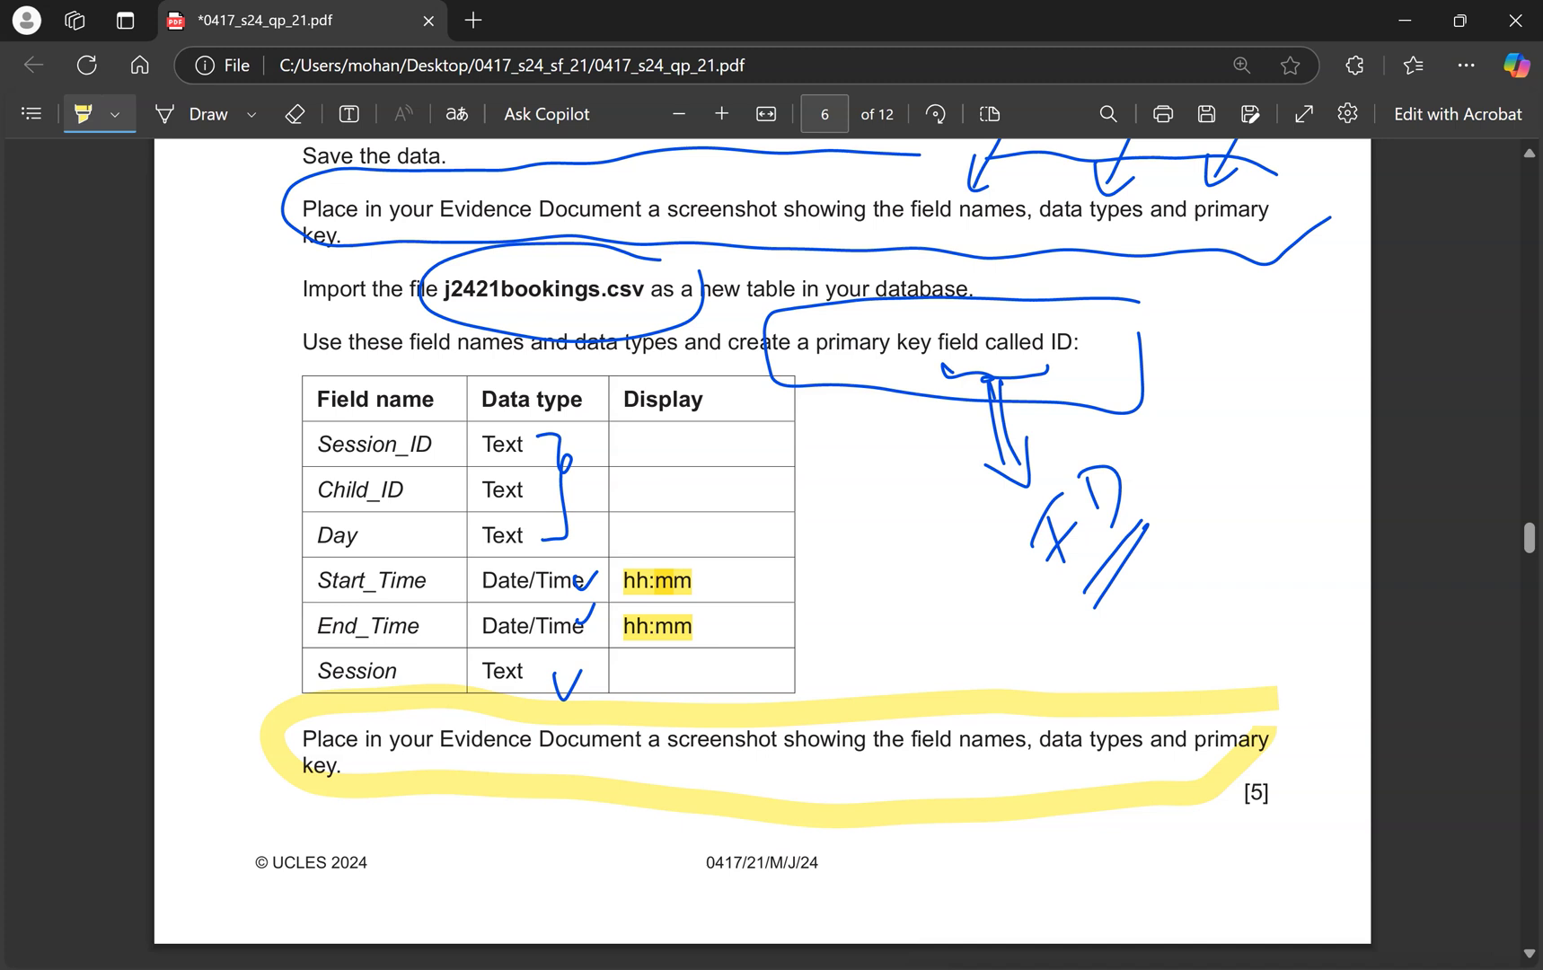
key(ctrl+super+Right)
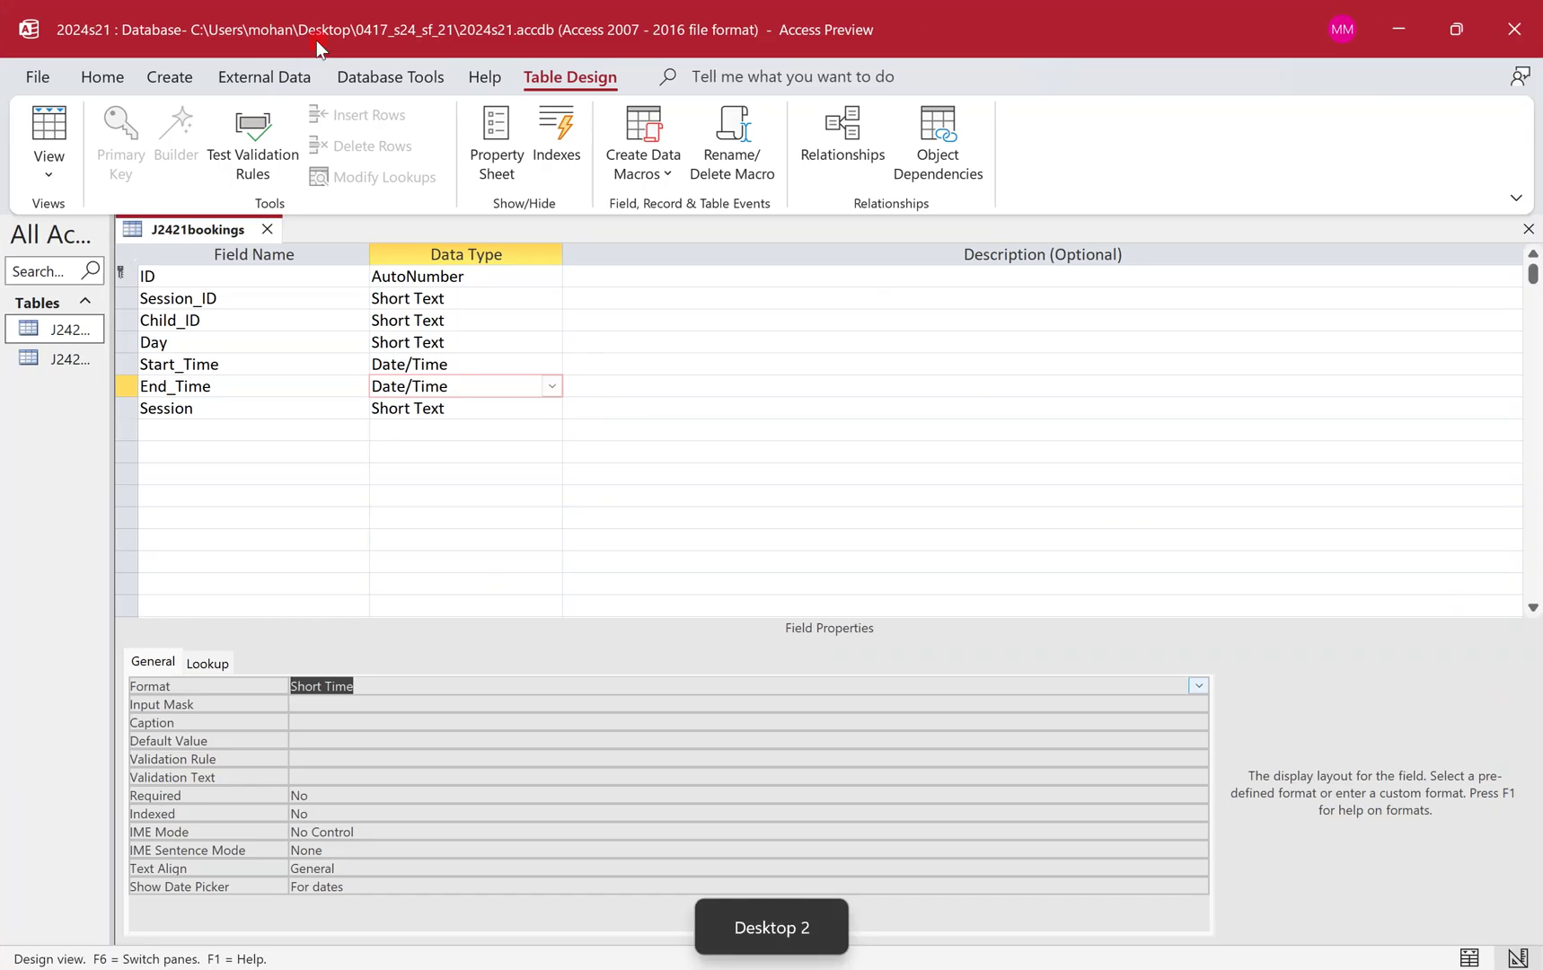
key(super+shift+s)
drag(106, 205, 576, 421)
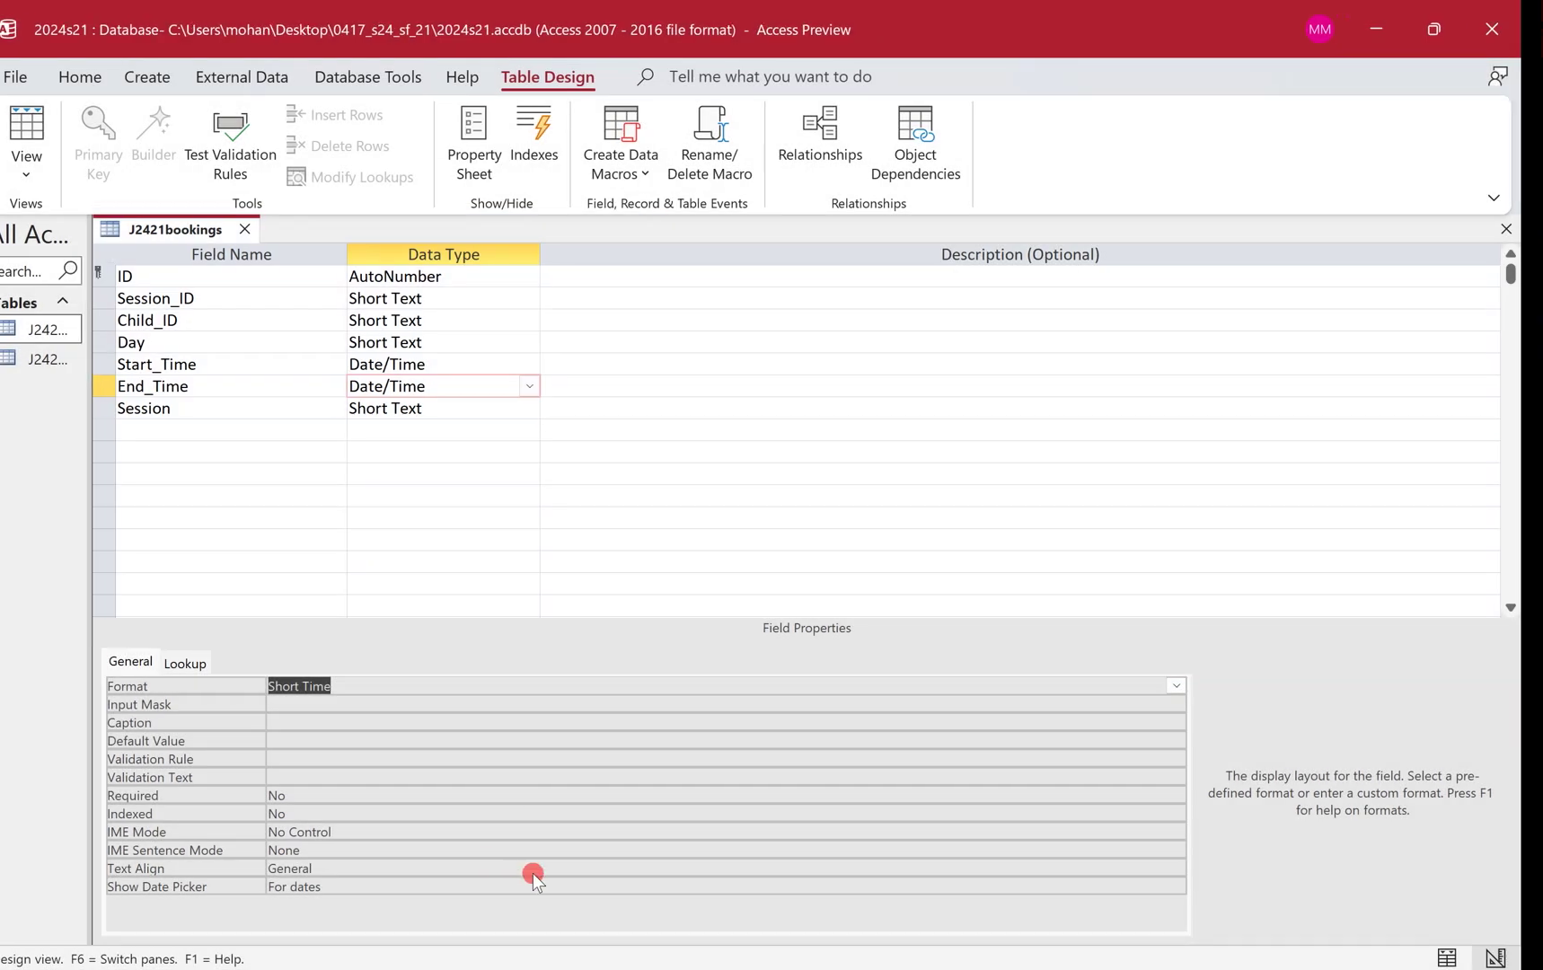
key(ctrl+super+Left)
Paste the J2421bookings design screenshot below the J2421child one and shrink it to match.
key(alt+Tab)
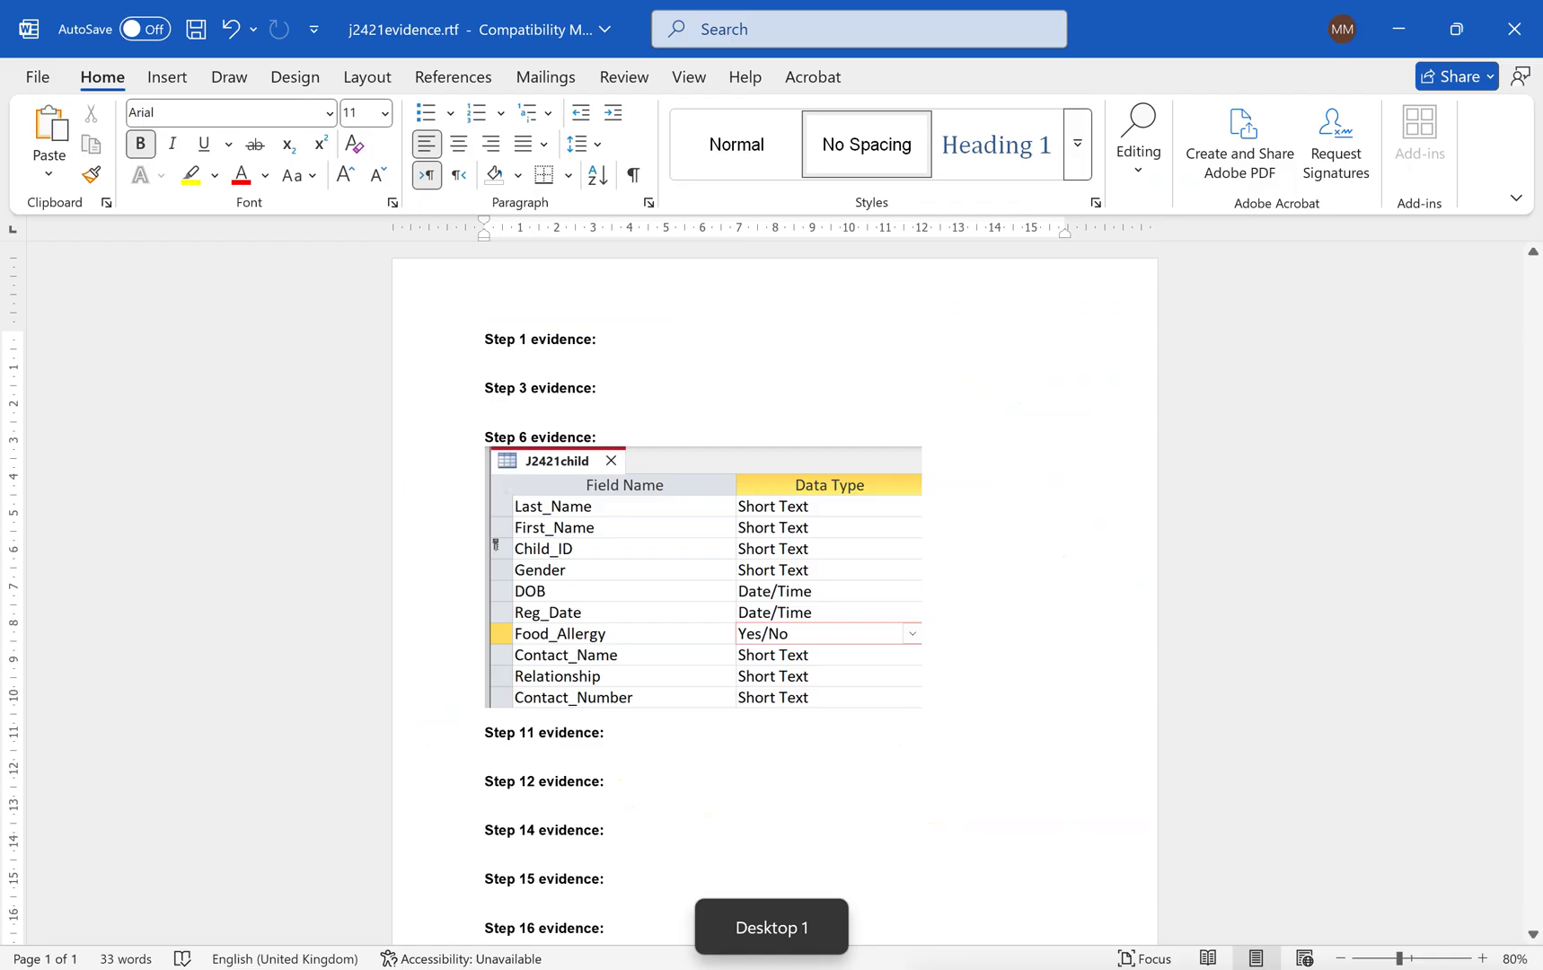
click(873, 664)
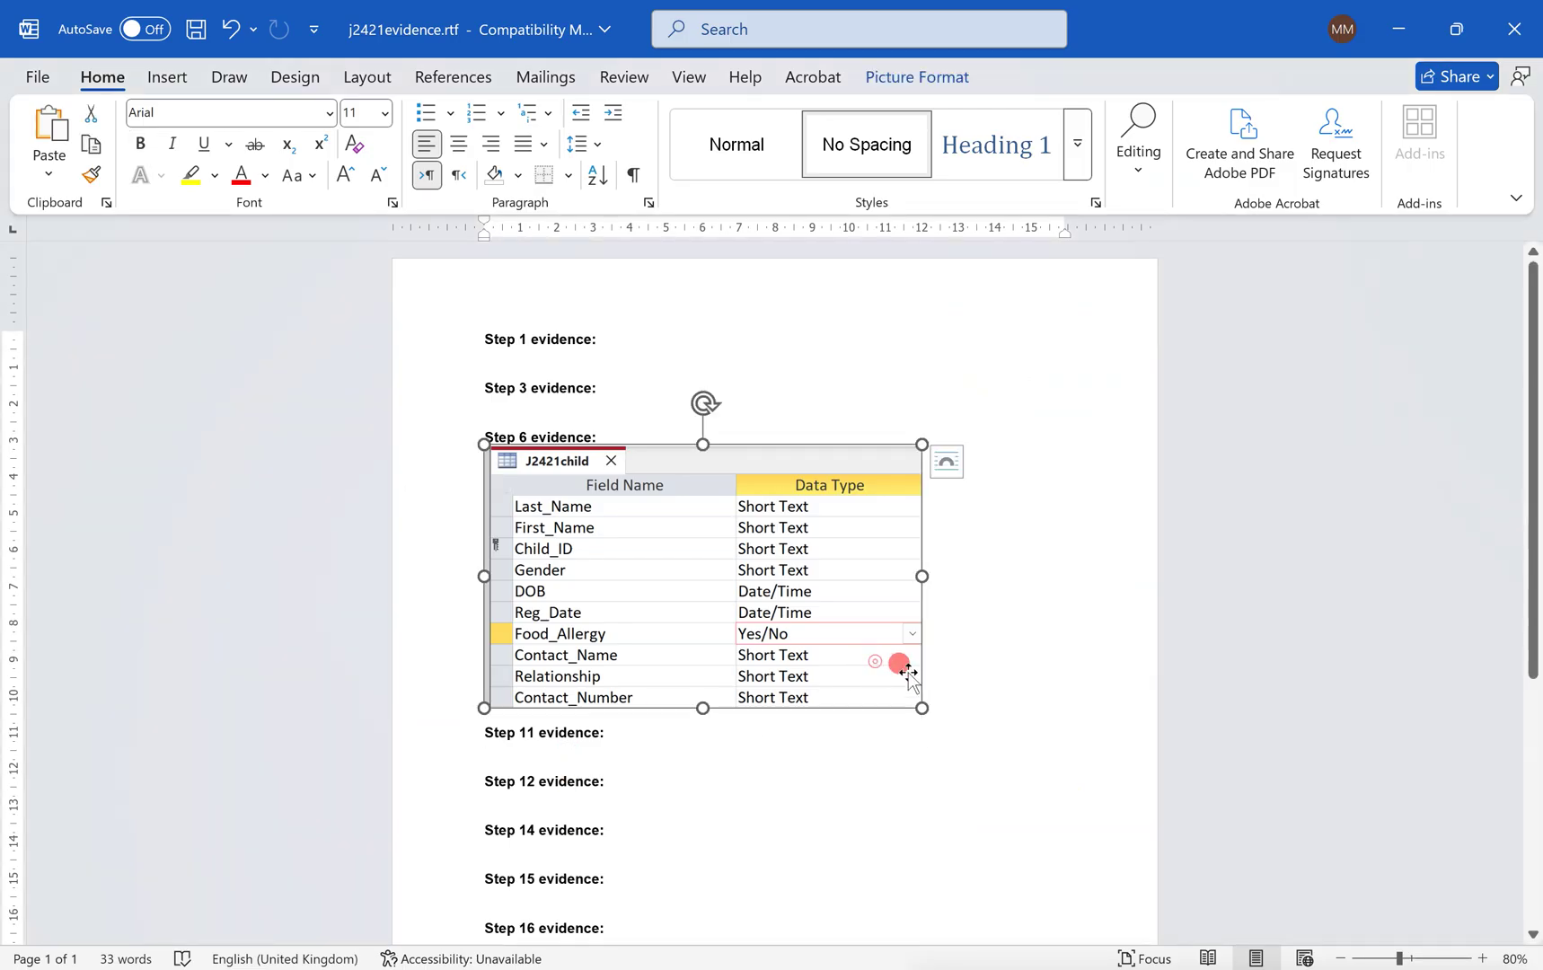
click(943, 693)
key(Return)
key(ctrl+v)
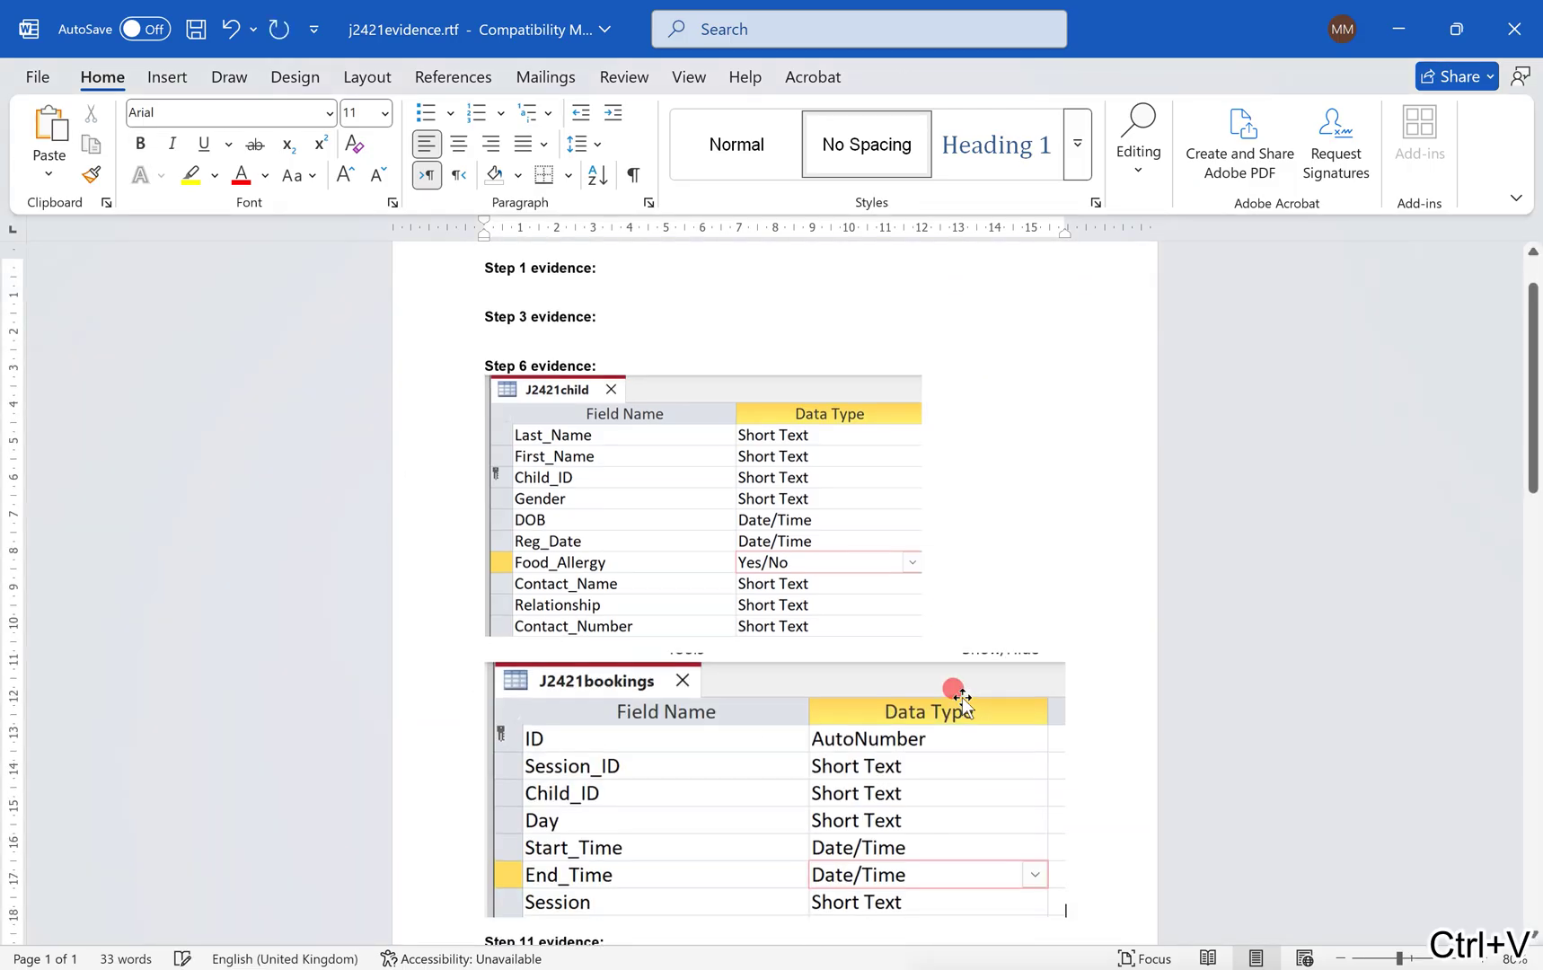
click(1064, 710)
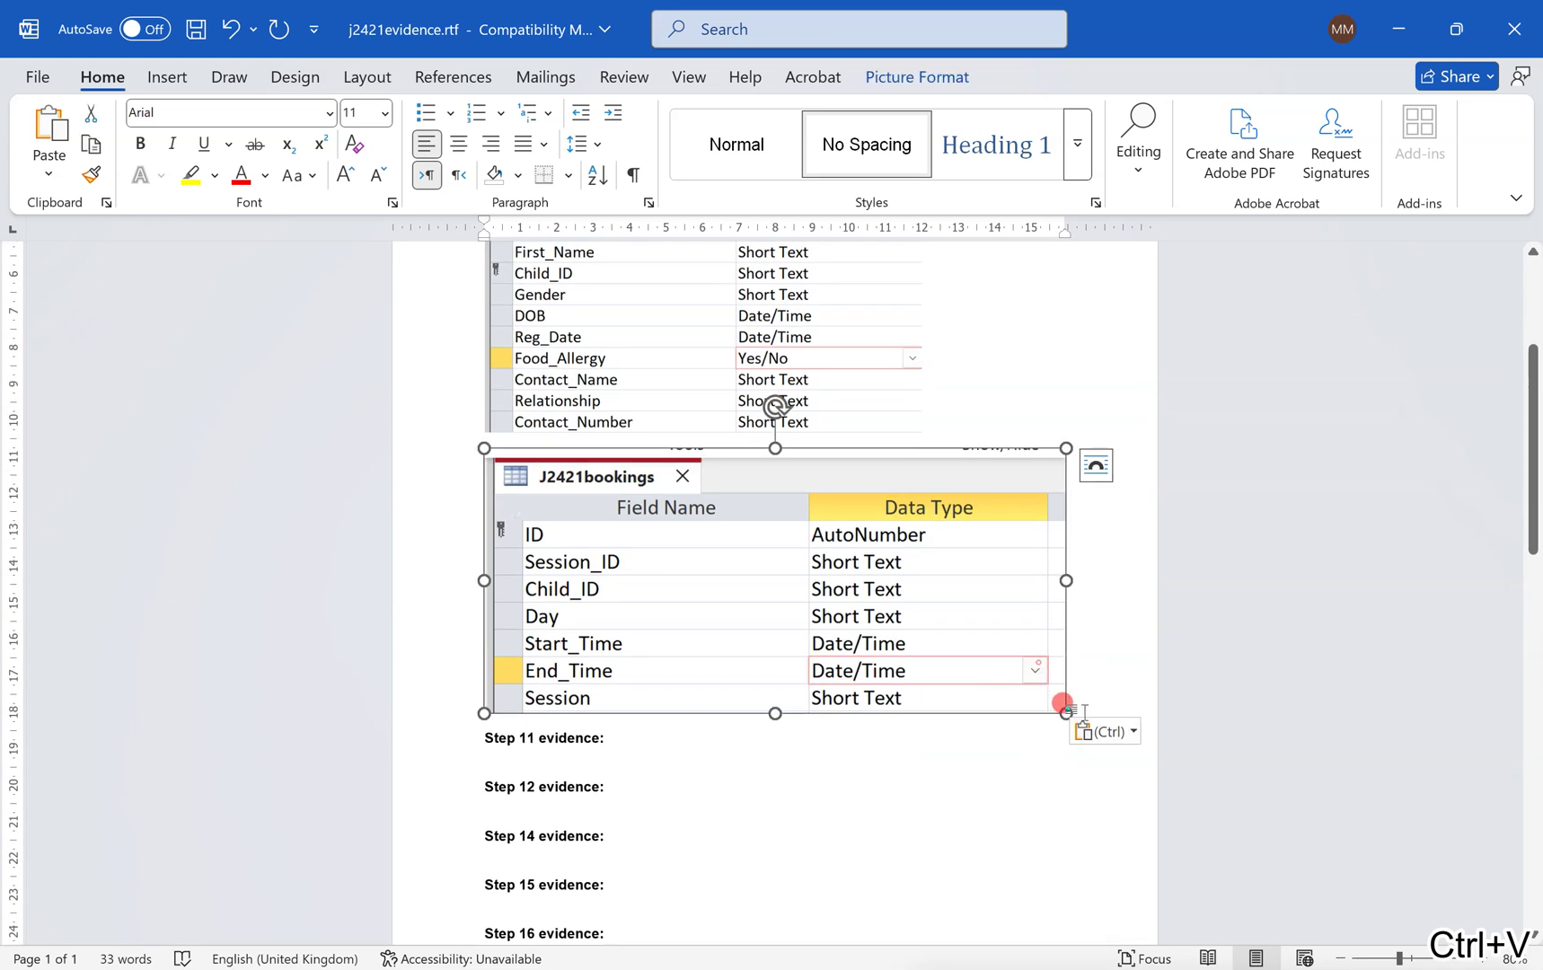
drag(1064, 709, 958, 639)
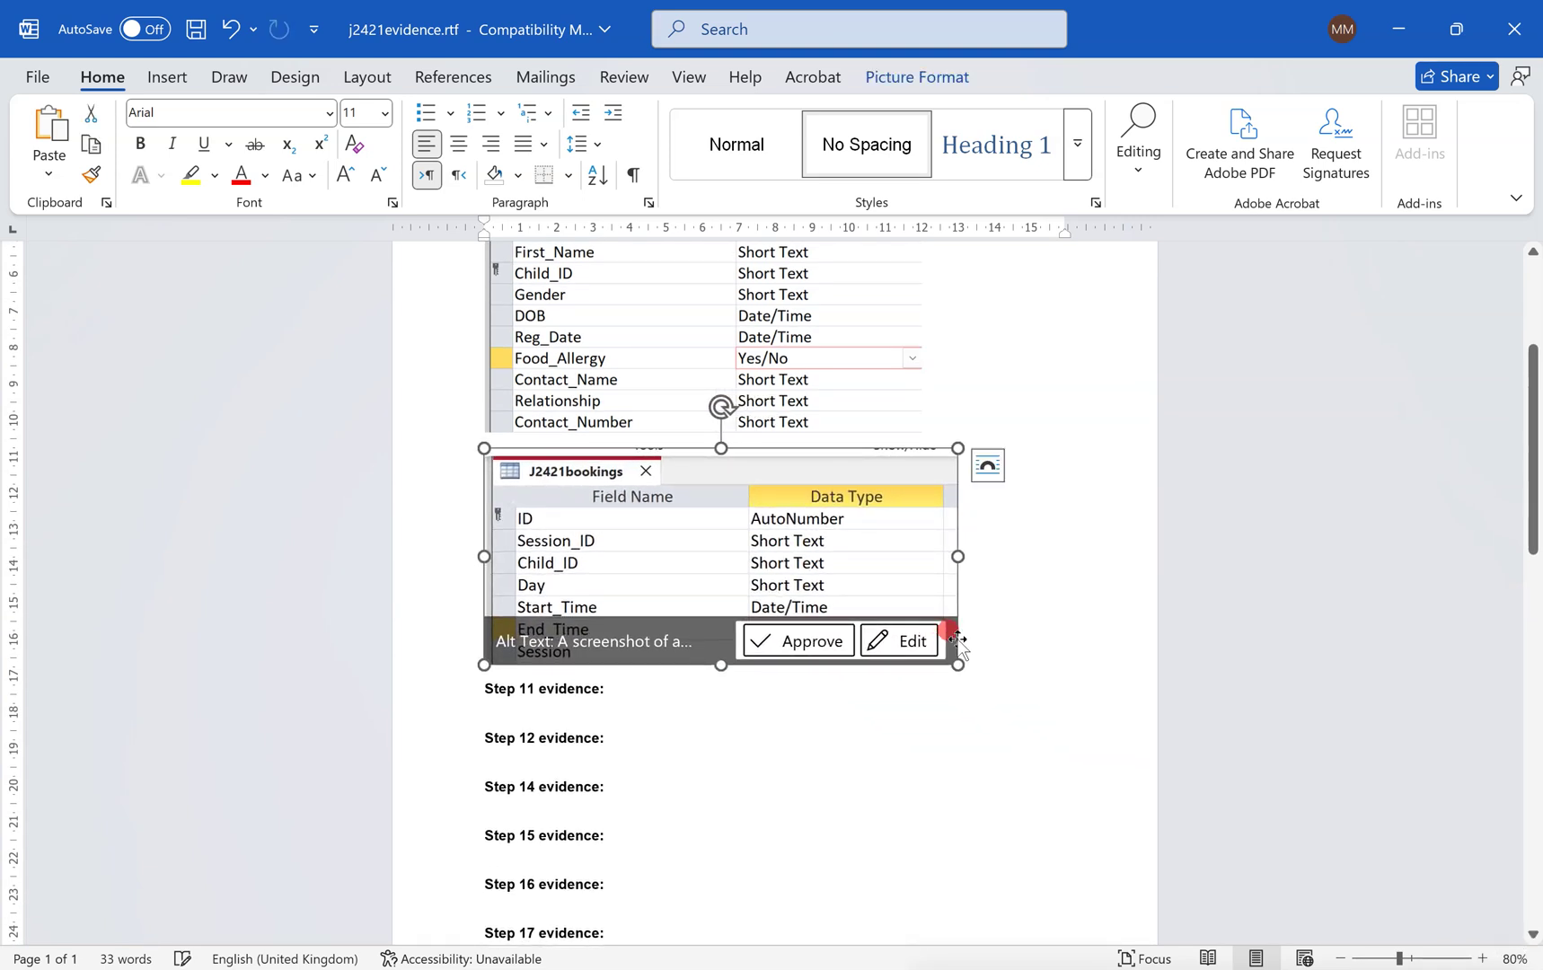
click(589, 706)
key(alt+Tab)
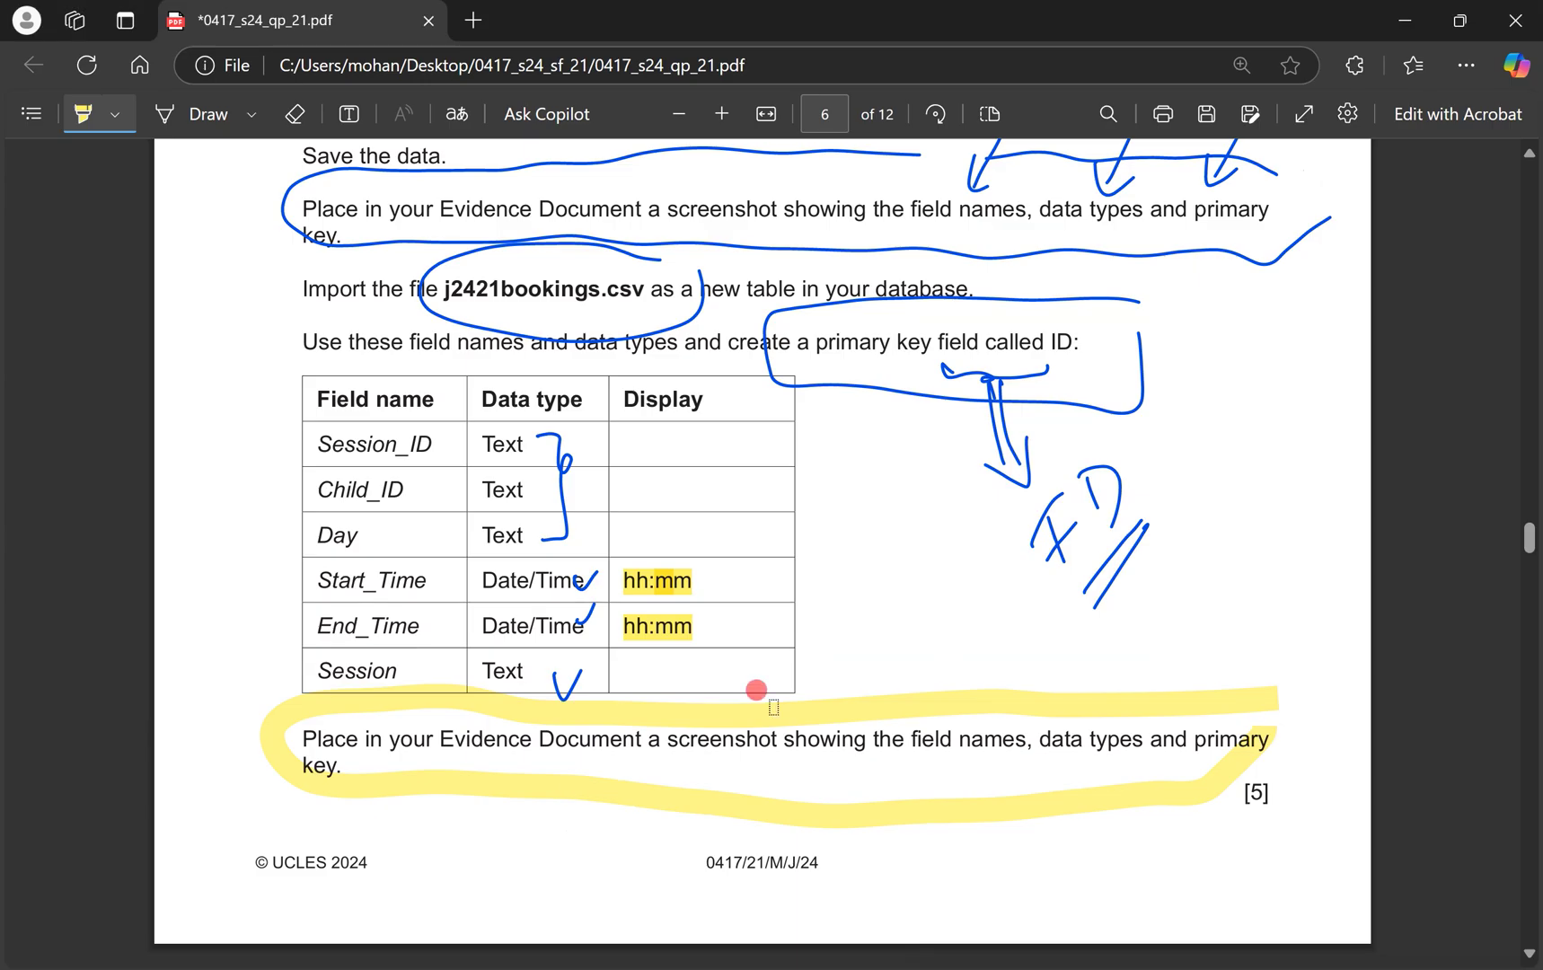
Circle question 12 and its Child_ID wording on page 7, then close the bookings design.
scroll(759, 691, down, 8)
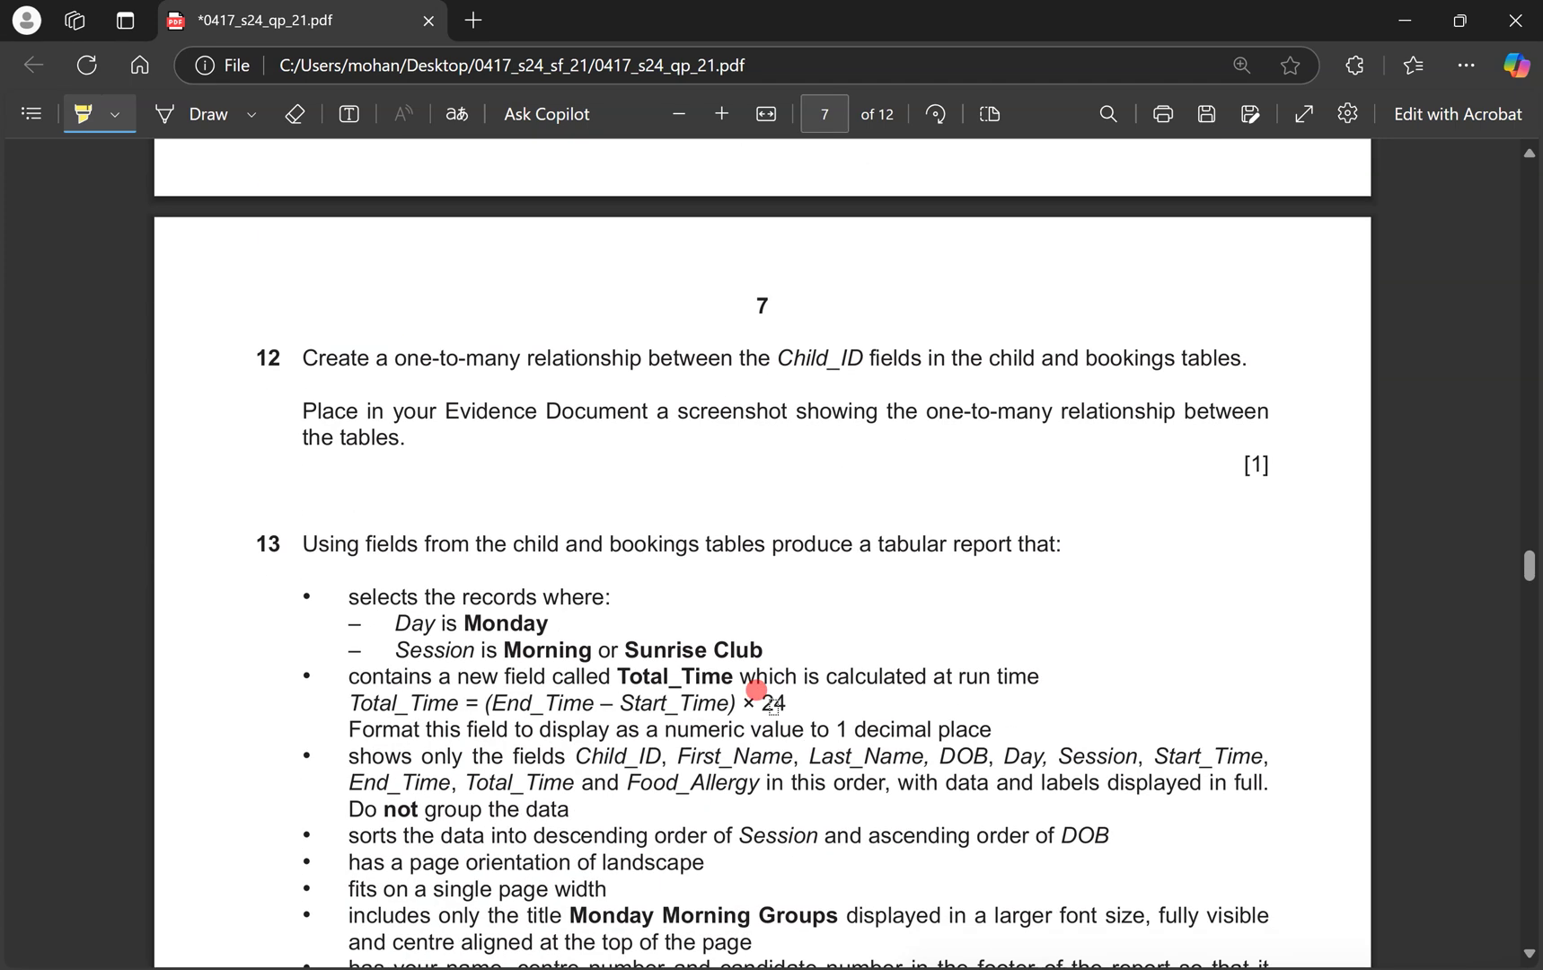
click(189, 113)
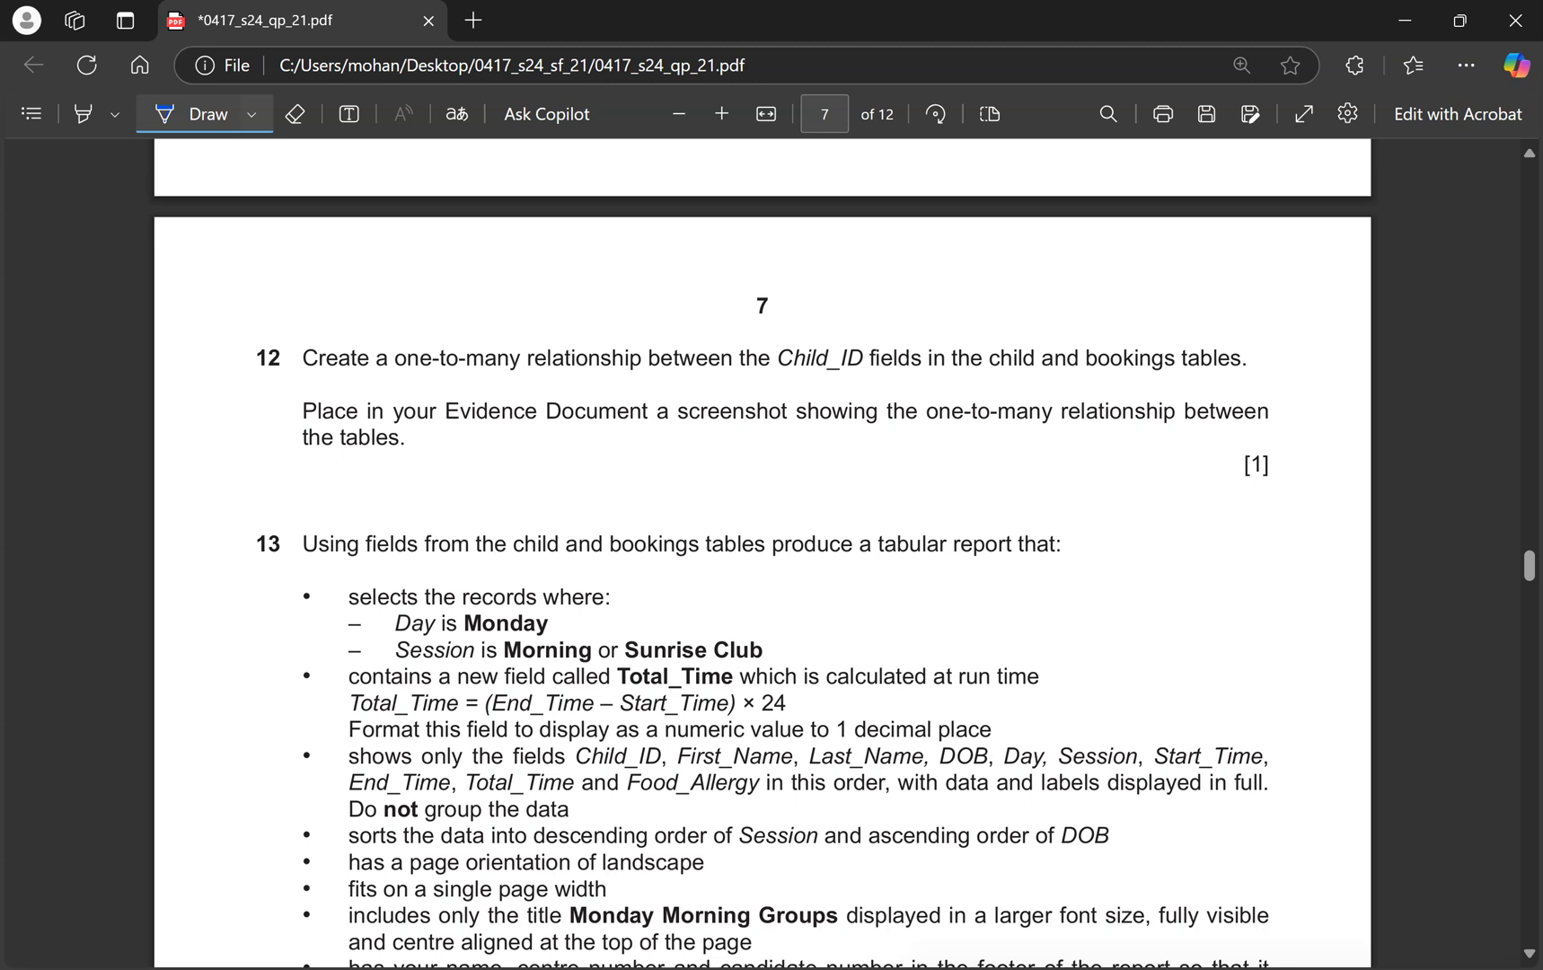
mouse_move(575, 297)
mouse_down()
mouse_move(248, 358)
mouse_move(705, 385)
mouse_move(576, 310)
mouse_up()
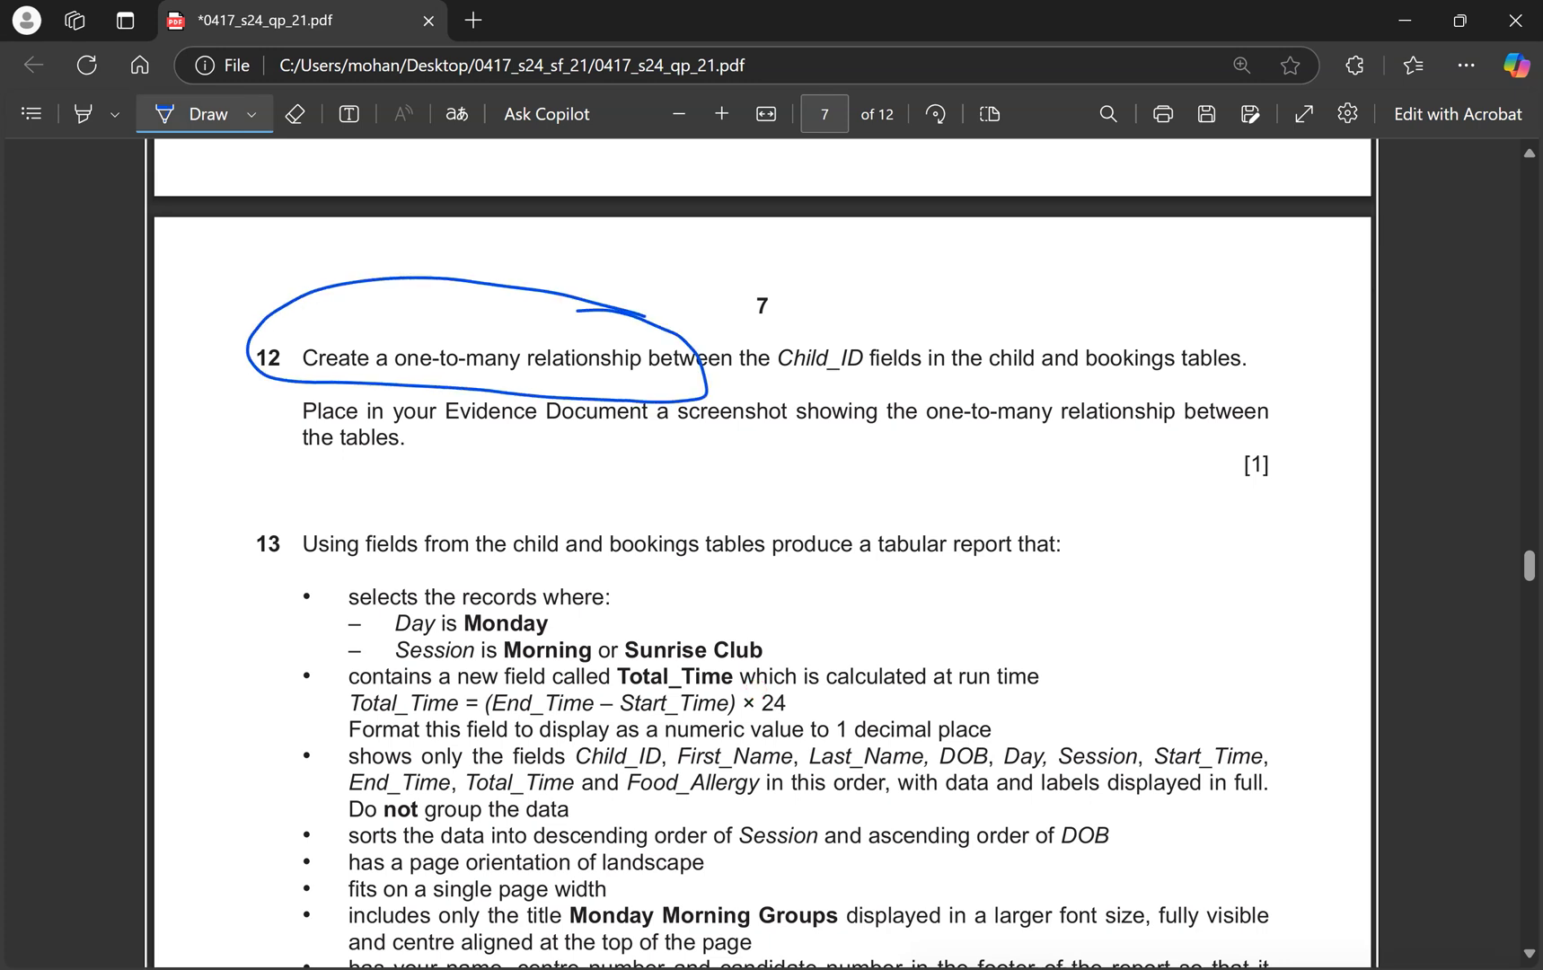
mouse_move(850, 294)
mouse_down()
mouse_move(853, 415)
mouse_move(851, 299)
mouse_up()
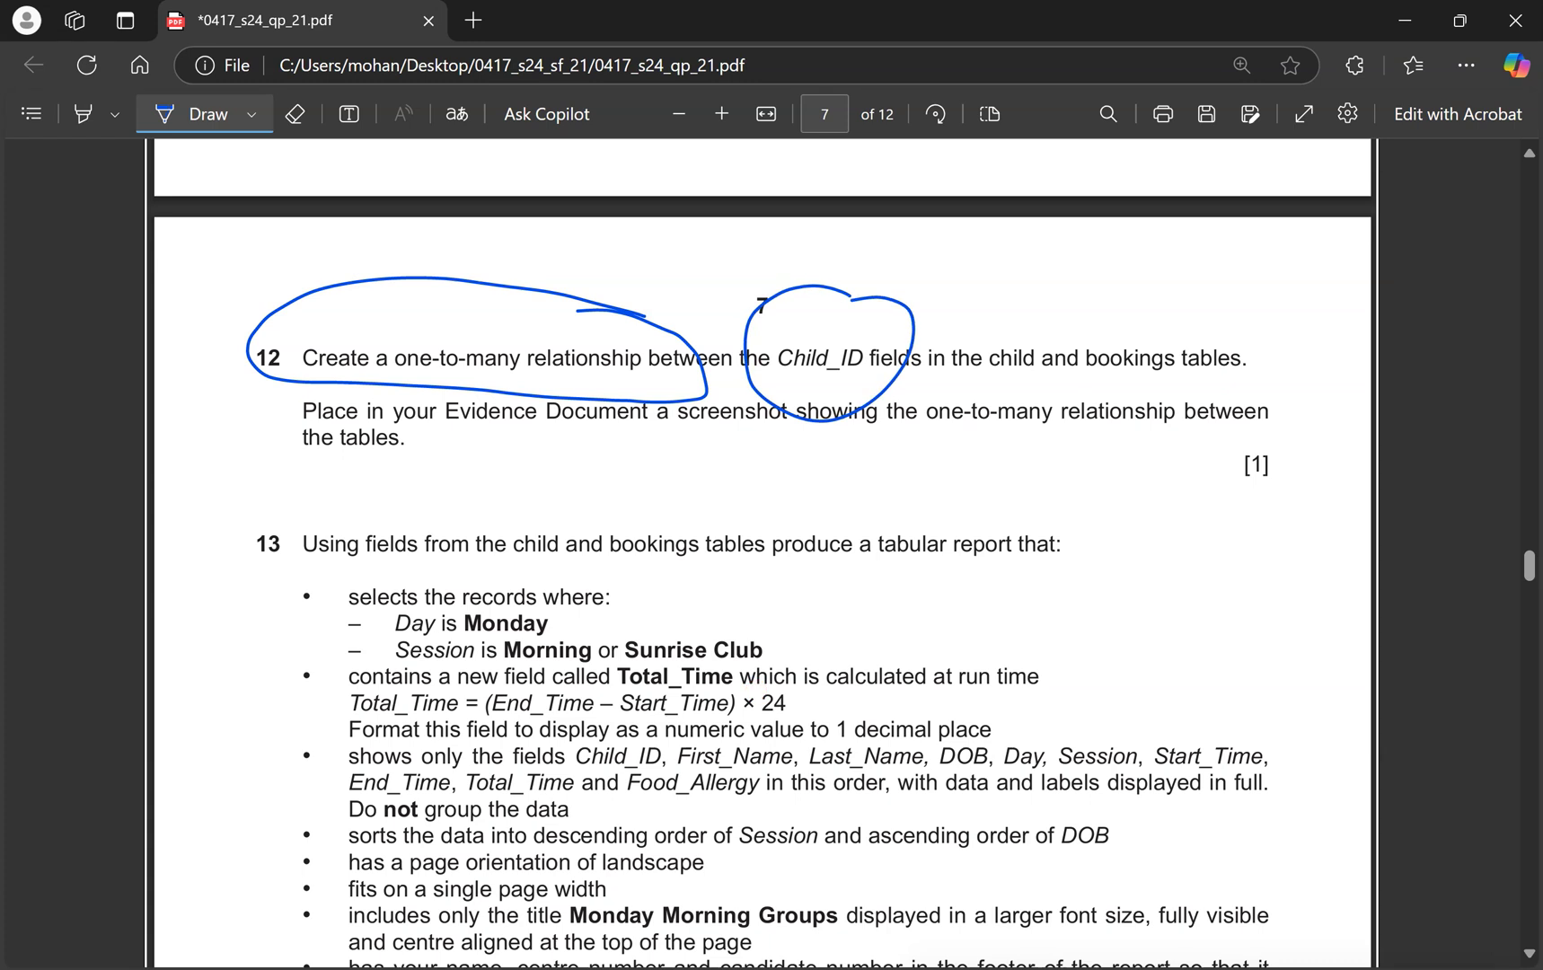
key(ctrl+super+Right)
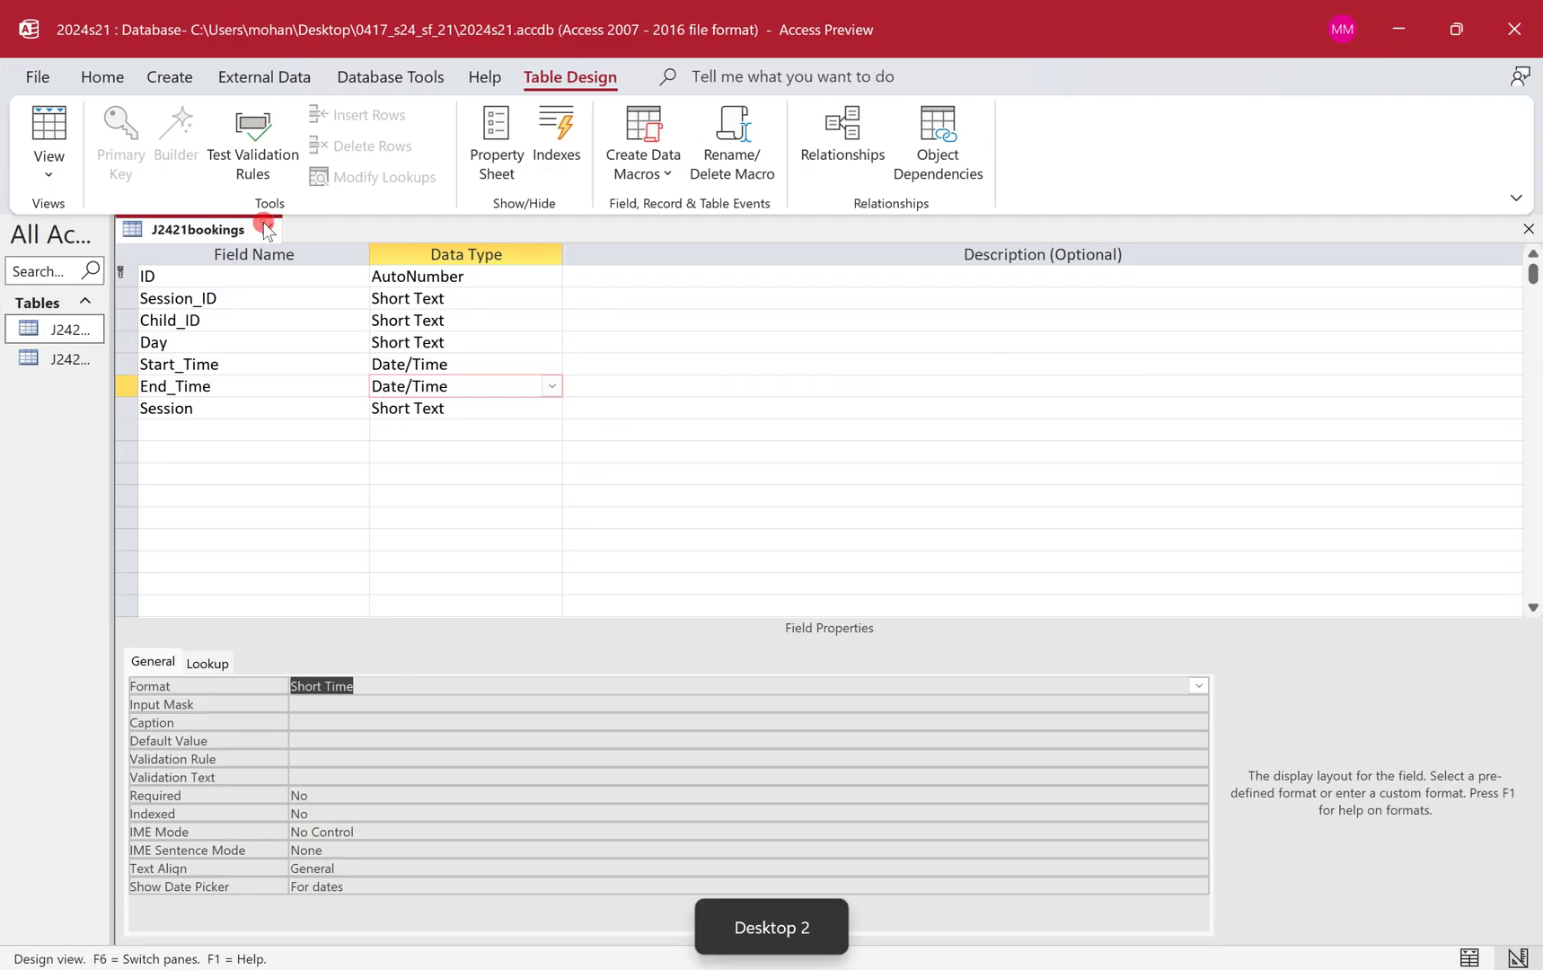
click(265, 226)
Add J2421bookings and J2421child to Relationships and join them on Child_ID.
click(398, 72)
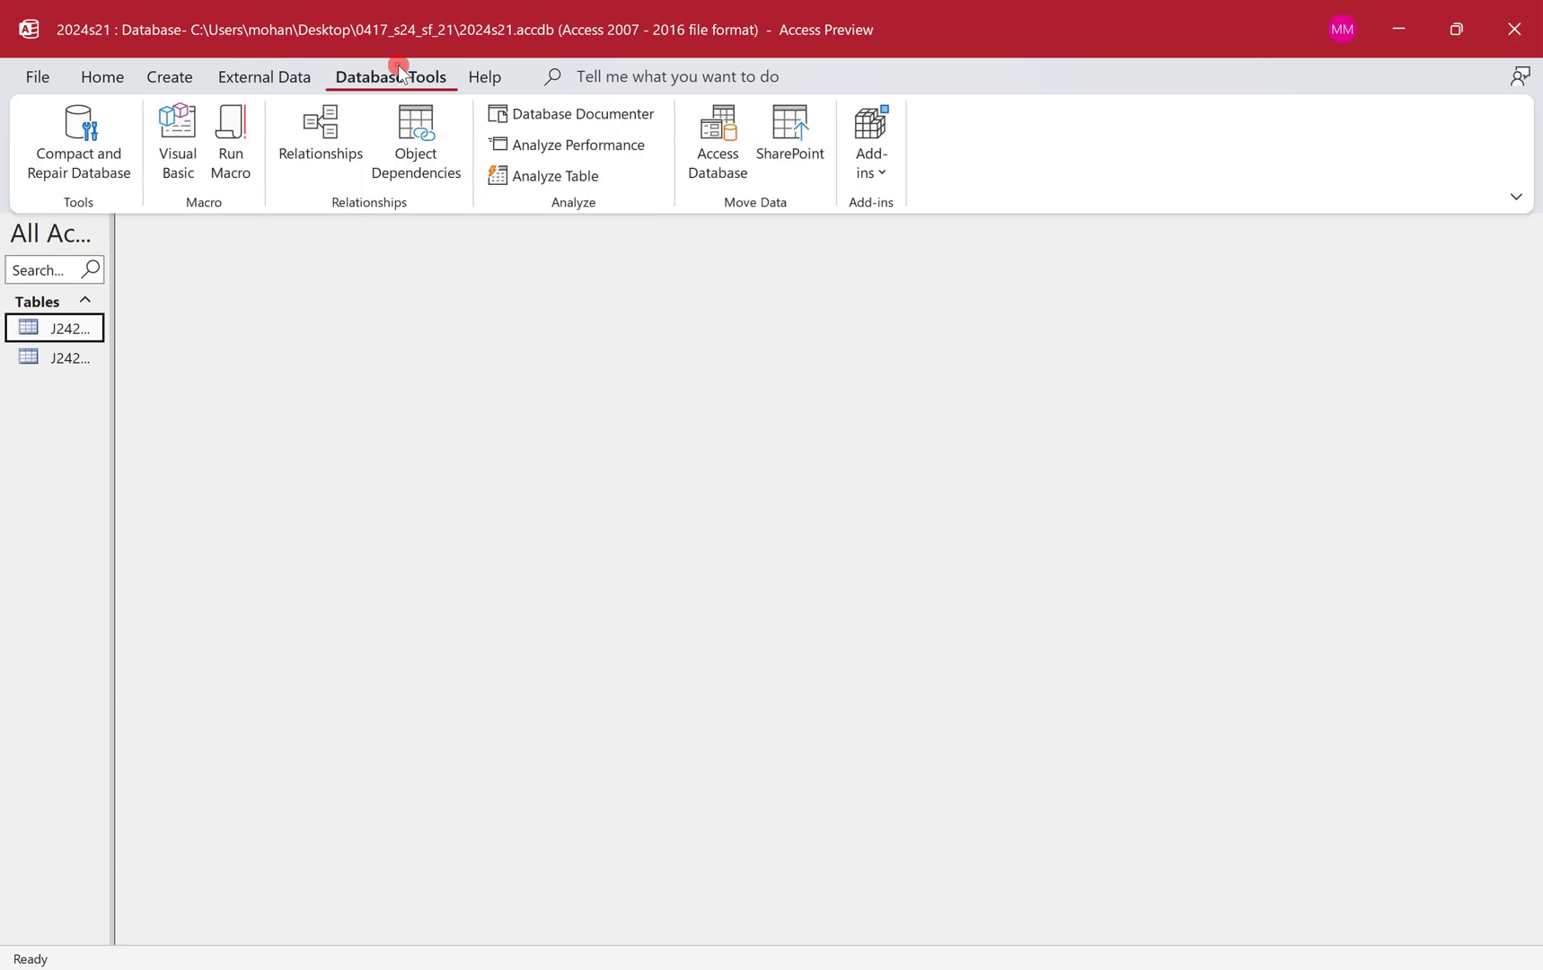
click(310, 115)
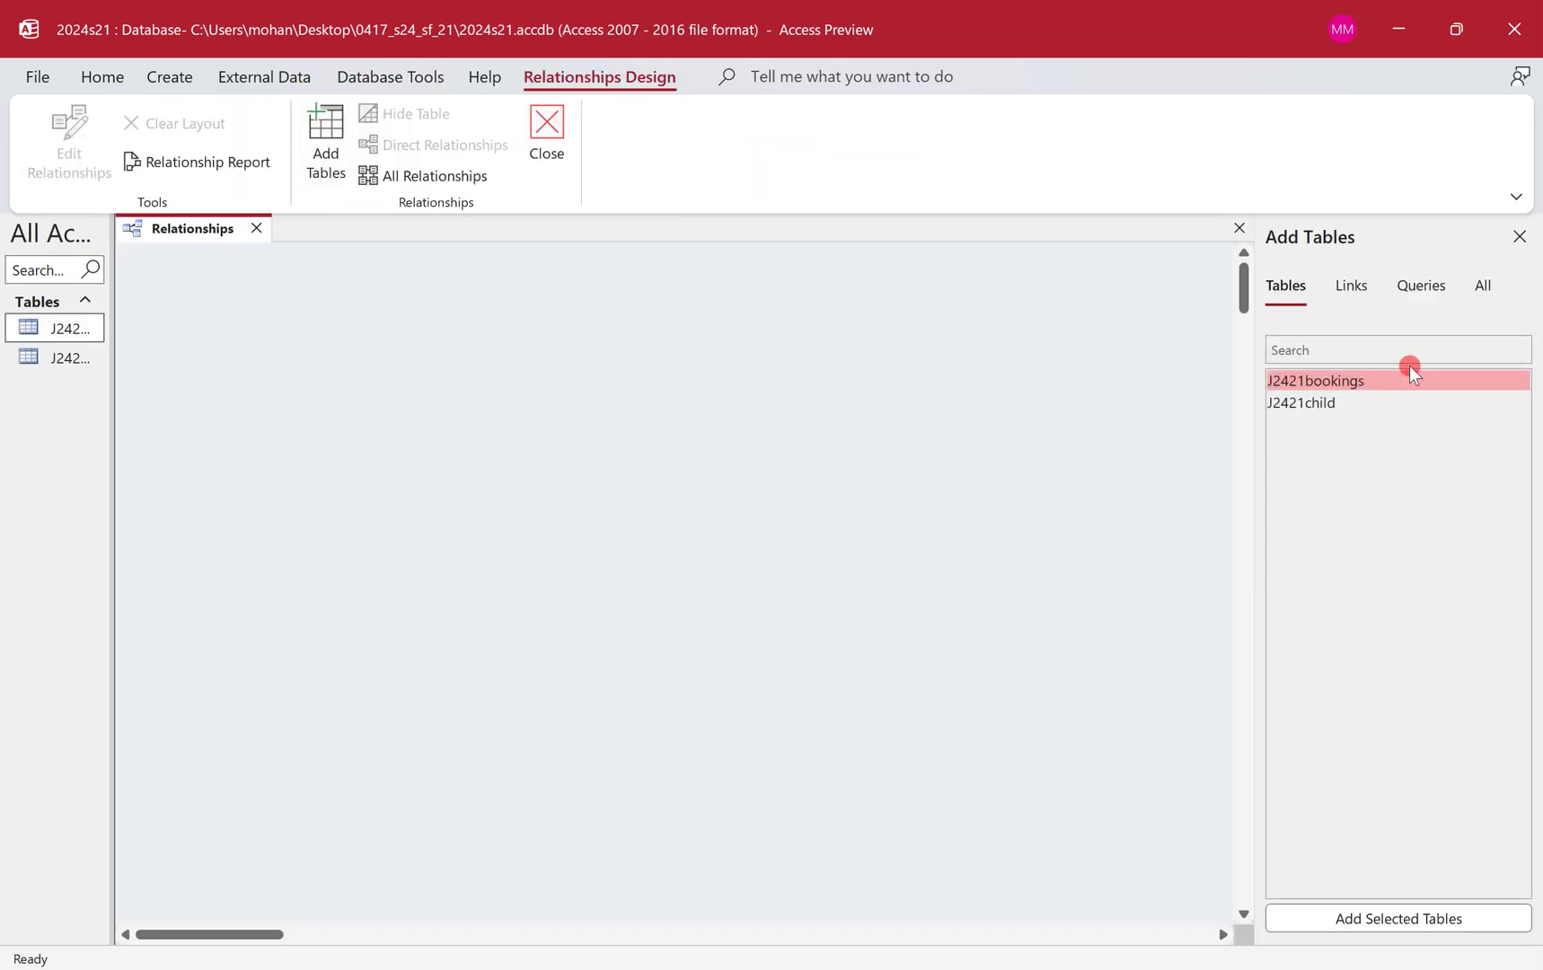
click(1332, 380)
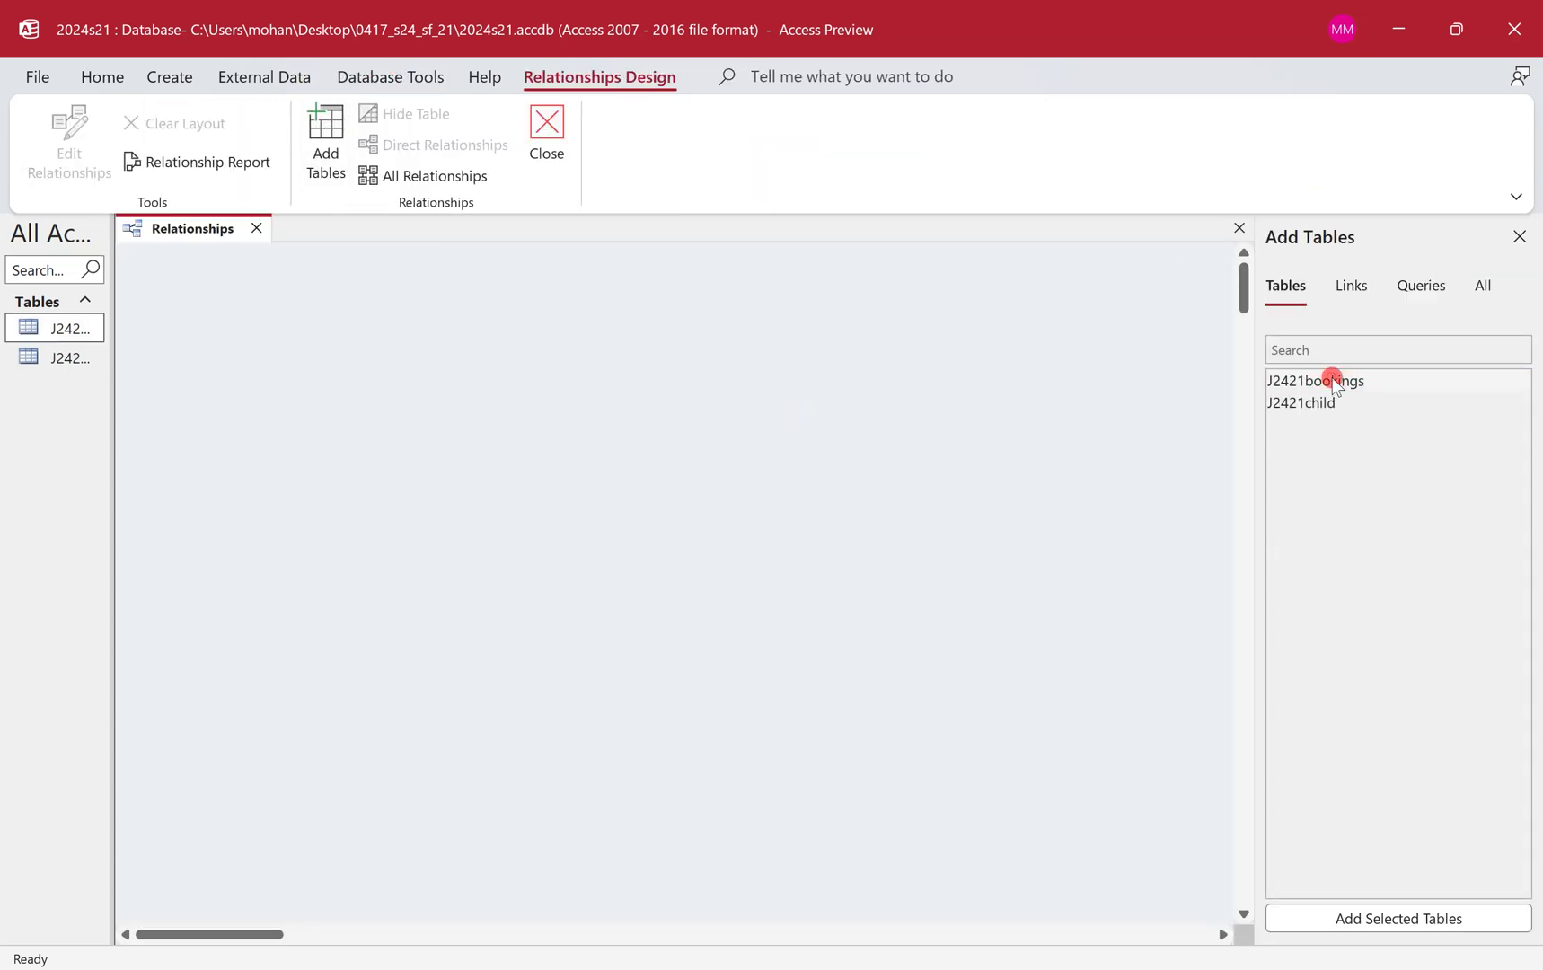
double_click(1333, 380)
double_click(1314, 403)
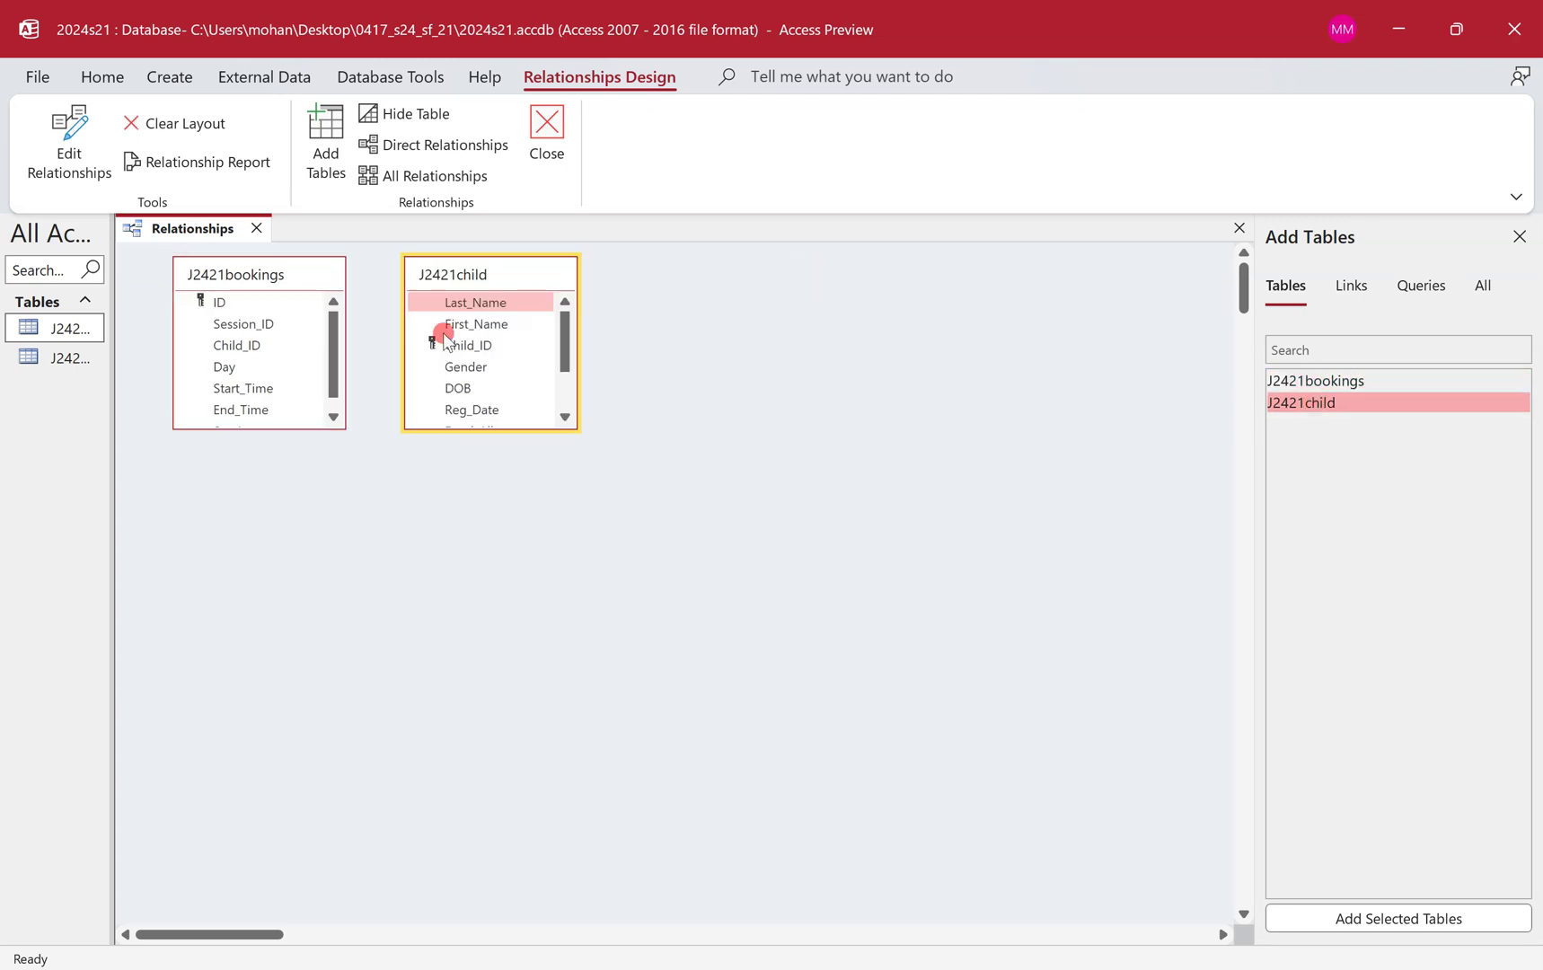
click(486, 344)
drag(456, 350, 236, 353)
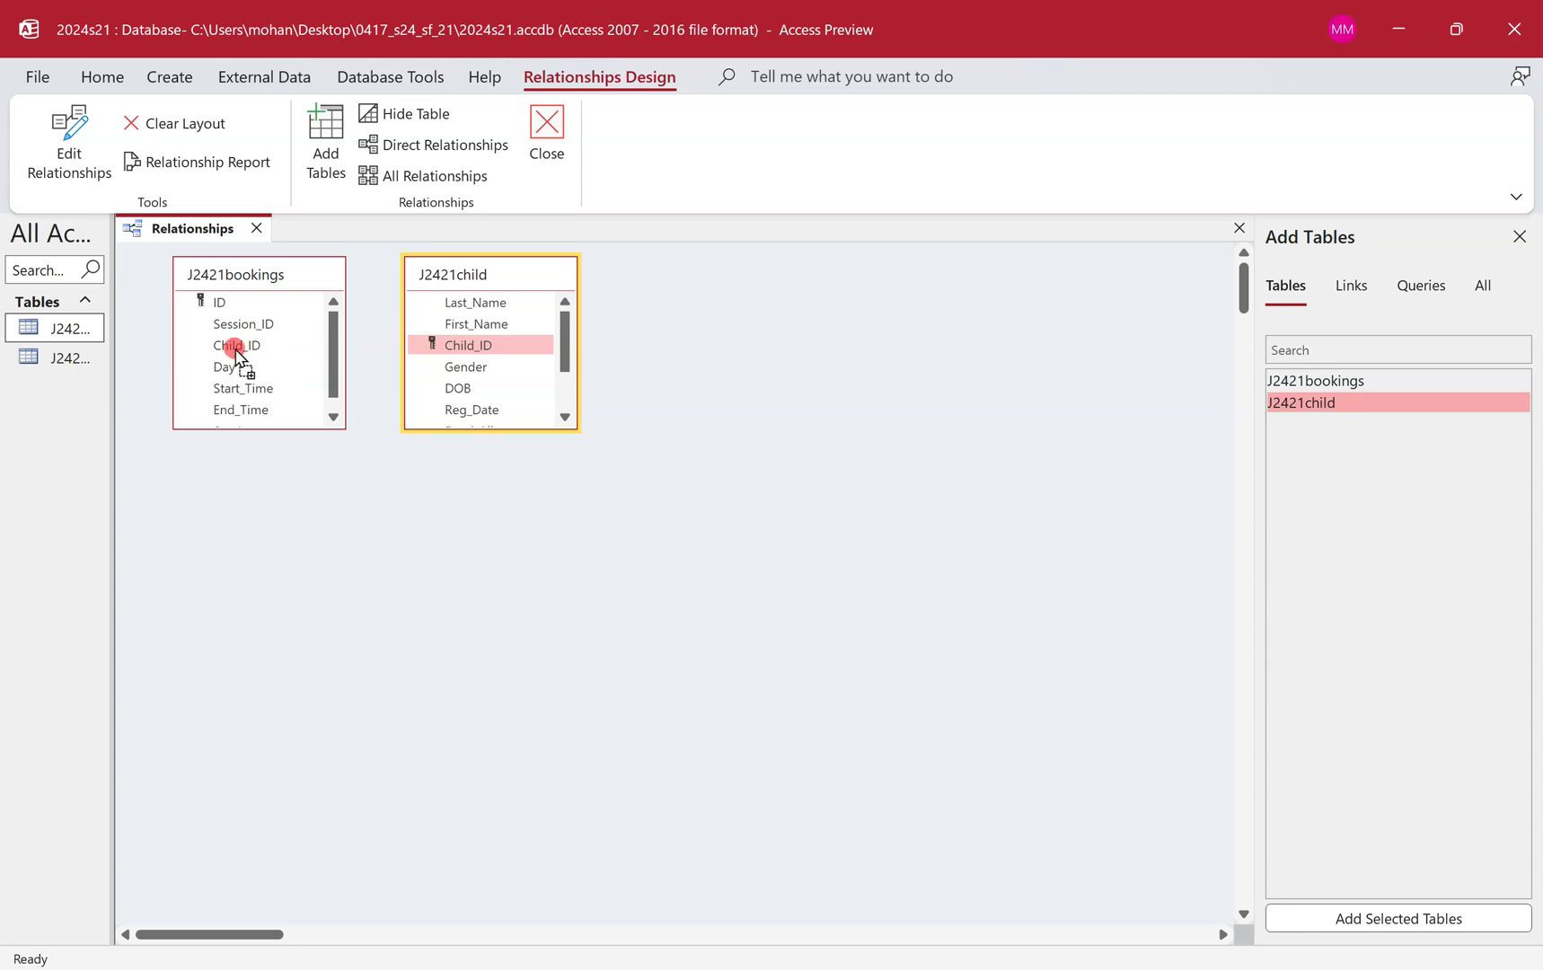
drag(238, 355, 238, 352)
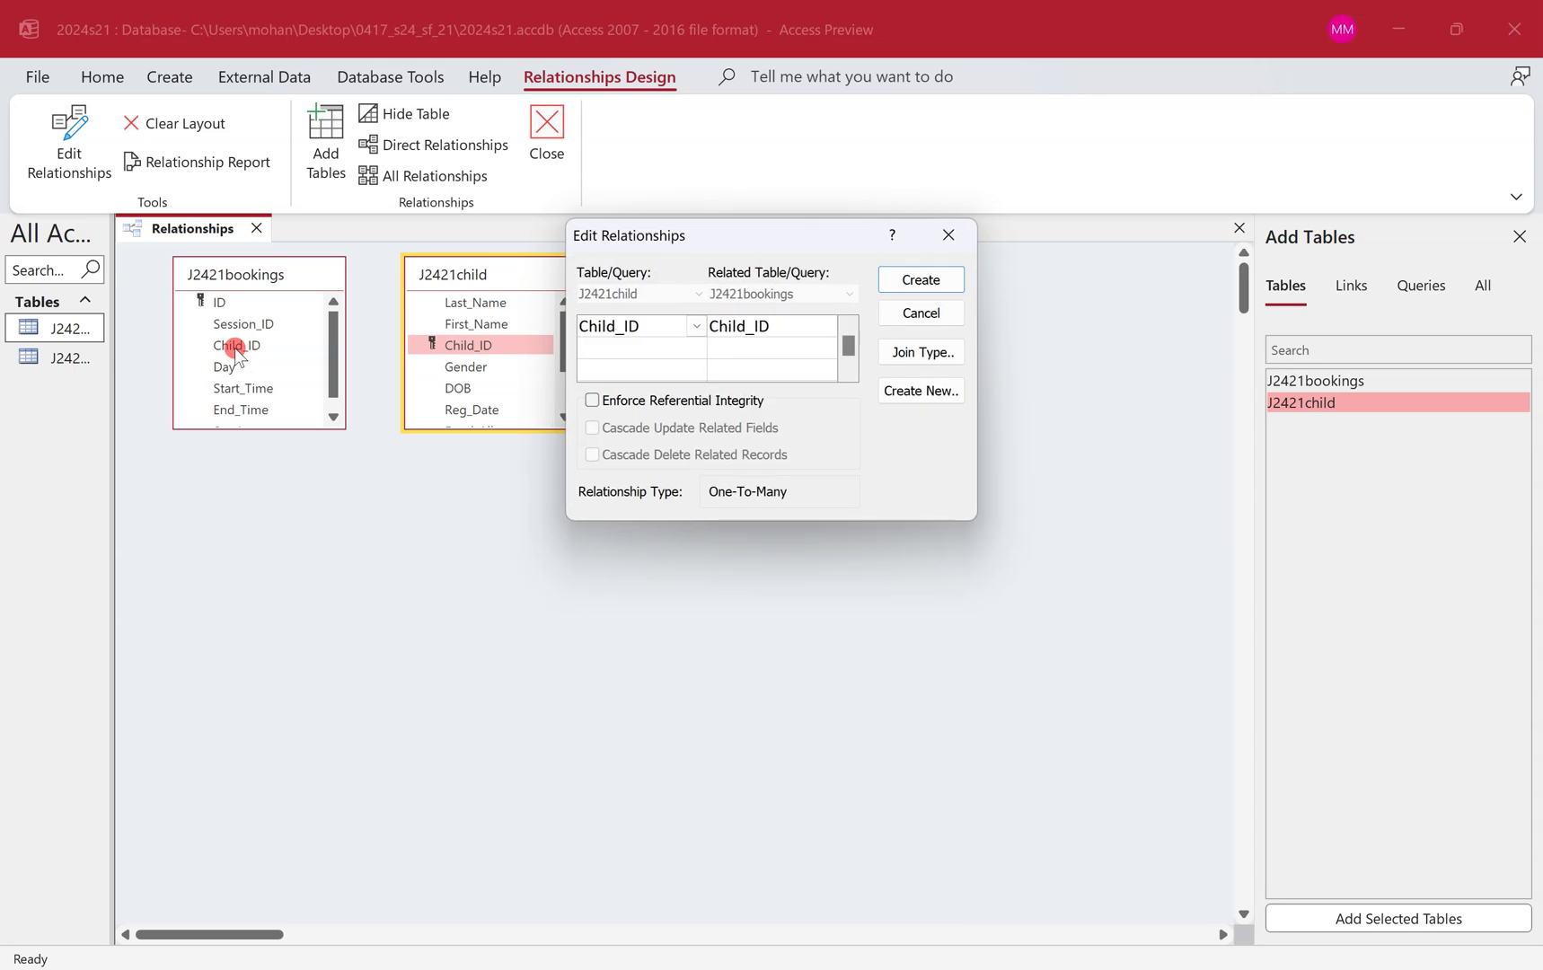
drag(739, 244, 417, 429)
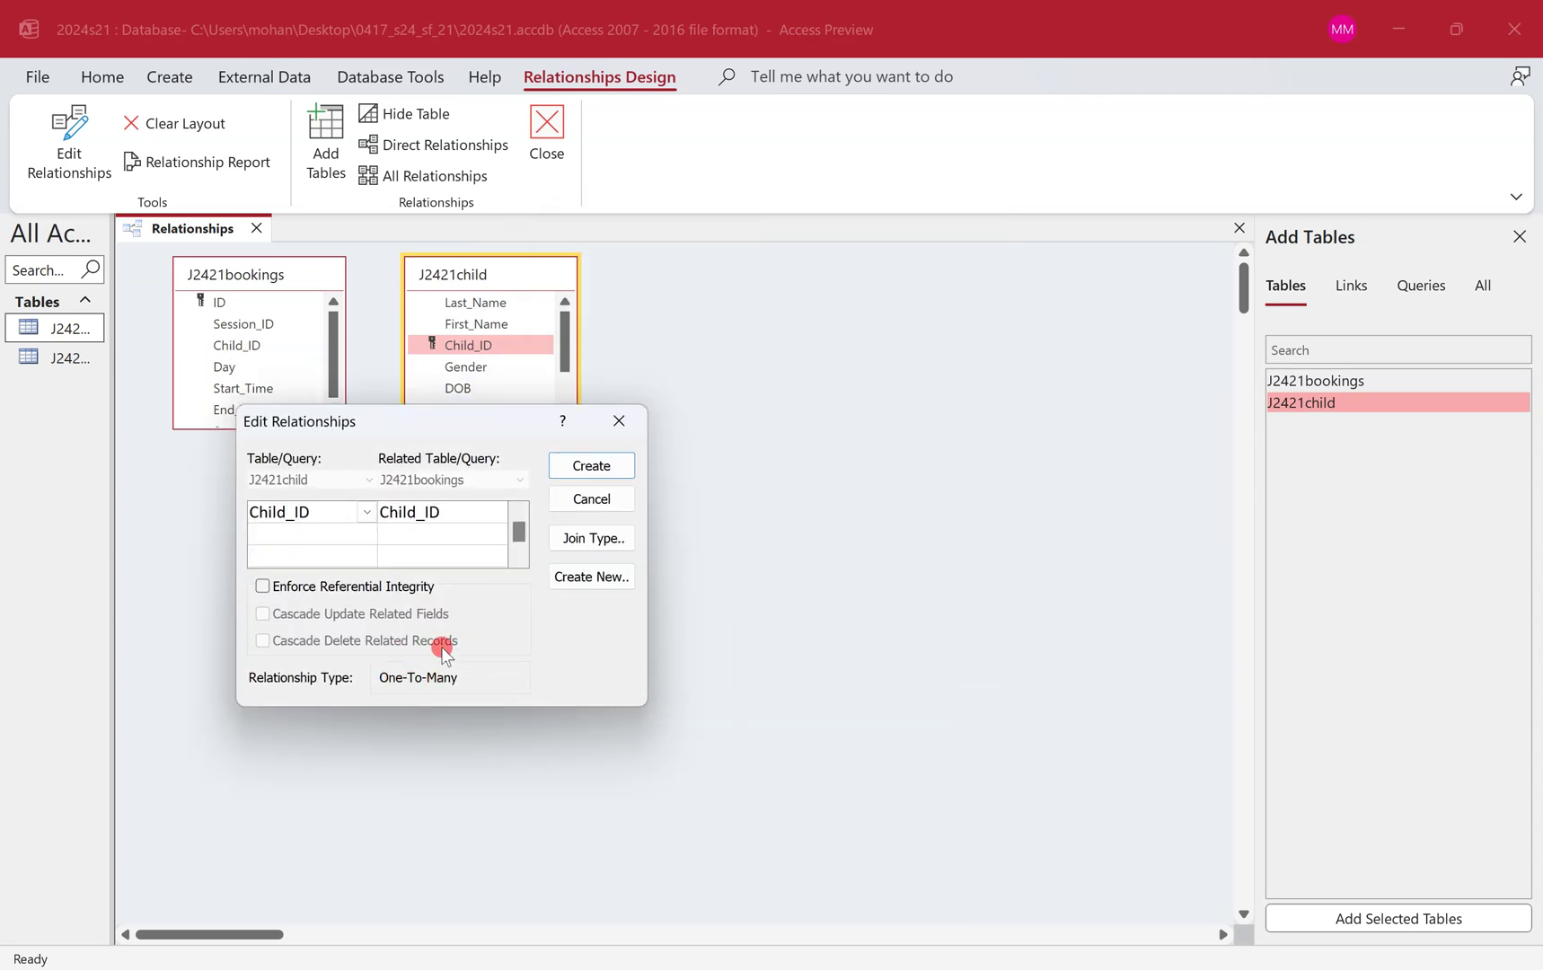
click(616, 470)
Snip the tables with the Child_ID relationship's Edit Relationships settings.
double_click(388, 344)
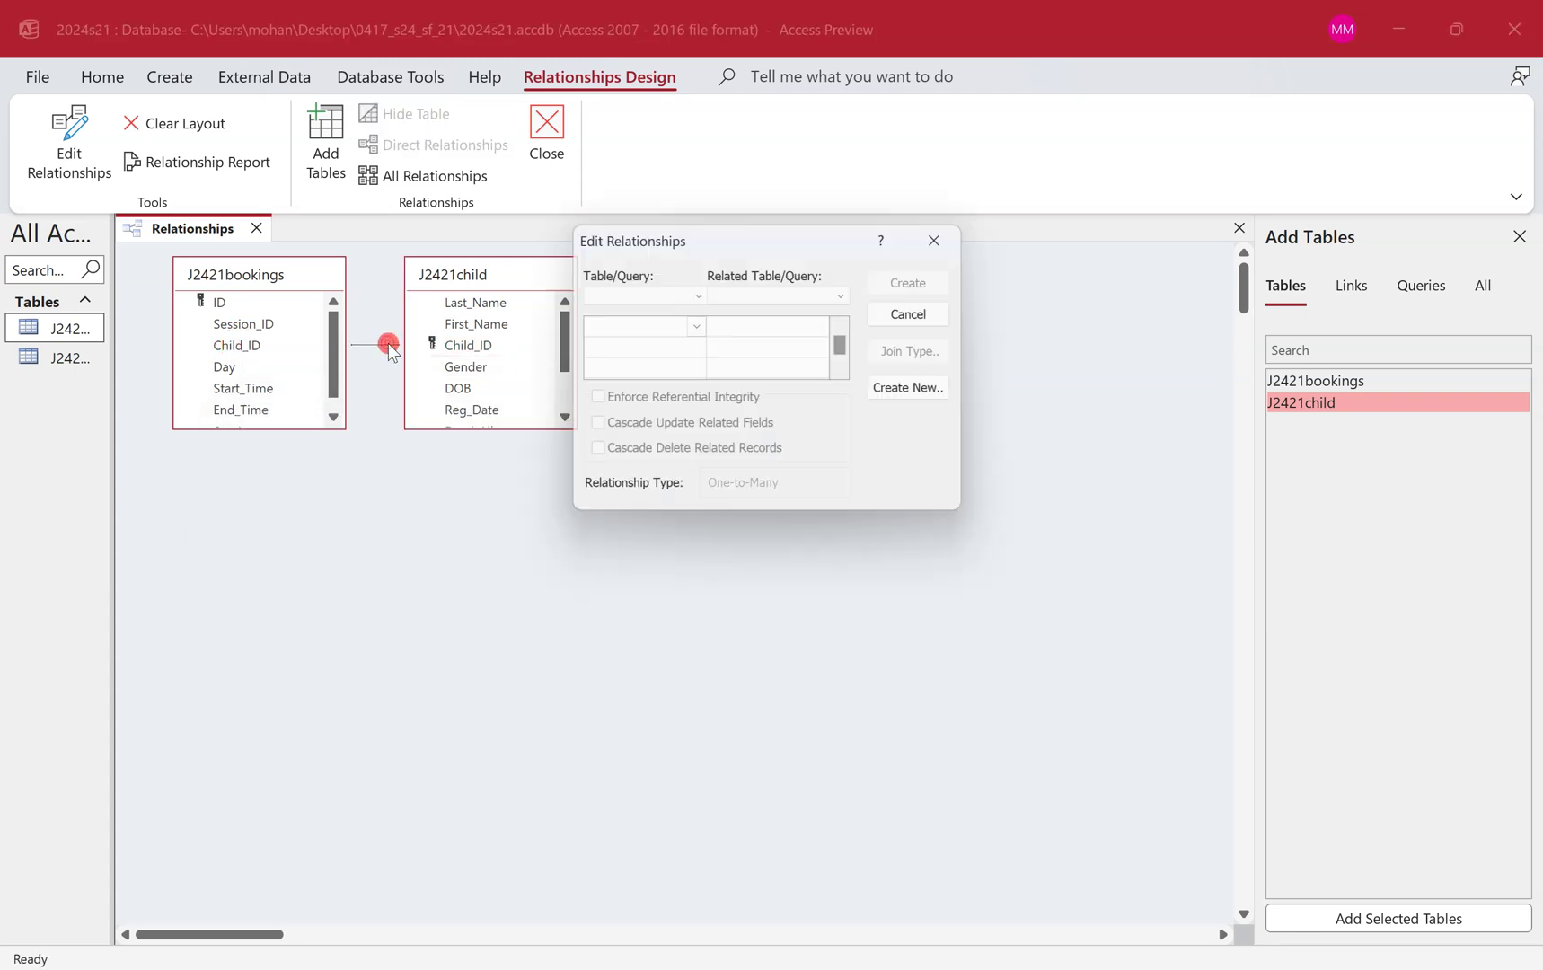
drag(730, 236, 363, 468)
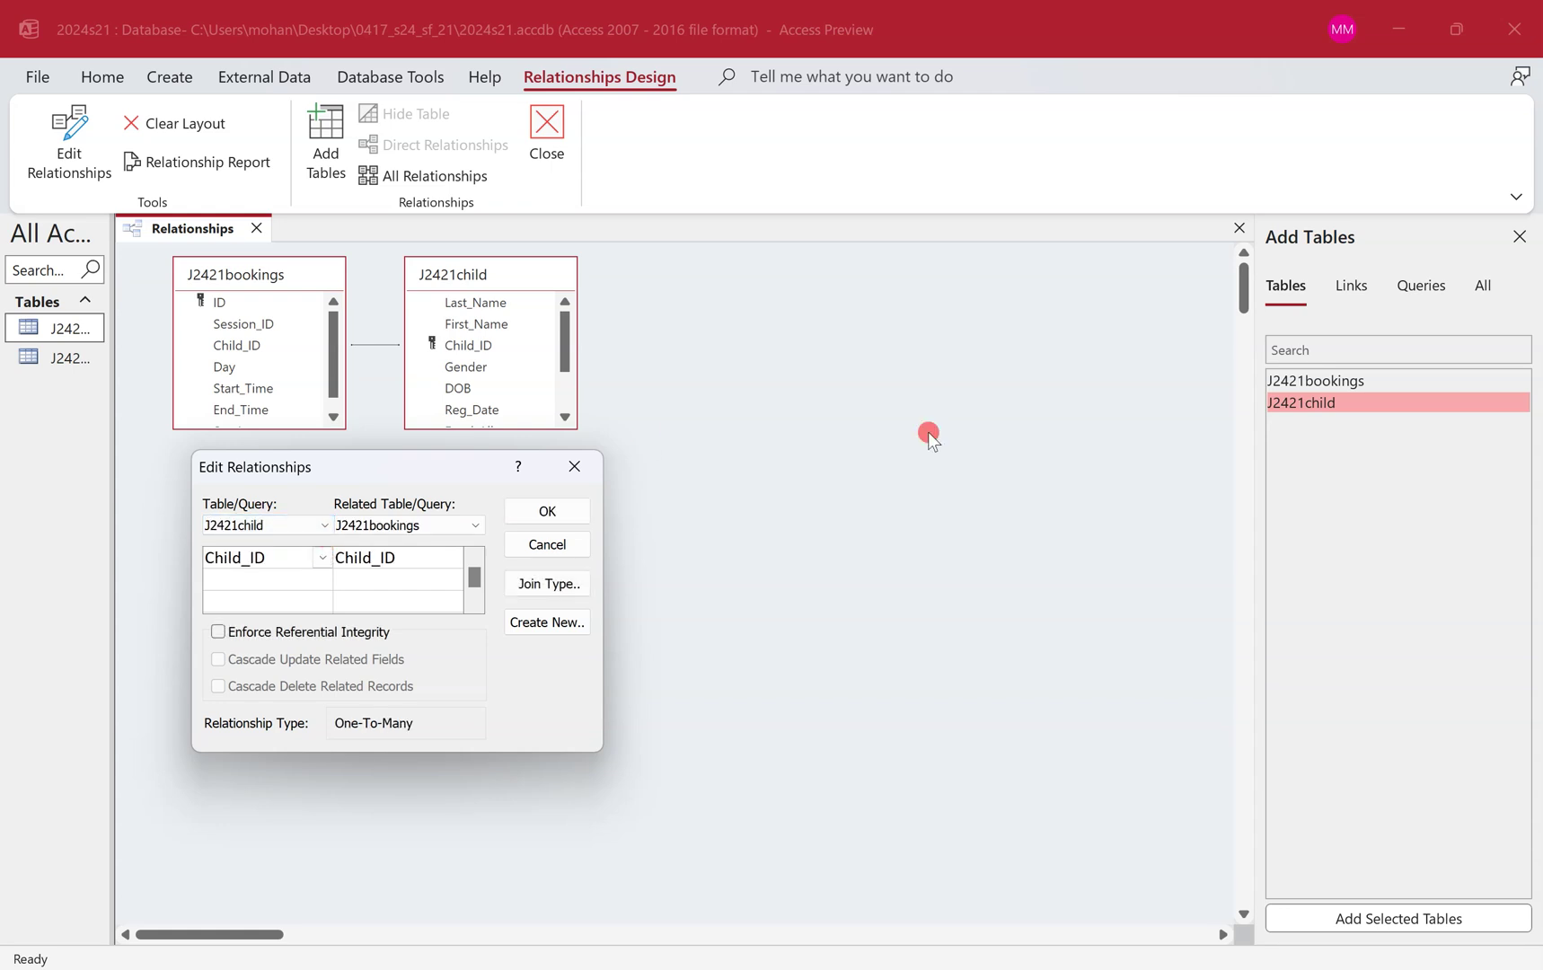
key(super+shift+s)
drag(116, 211, 661, 816)
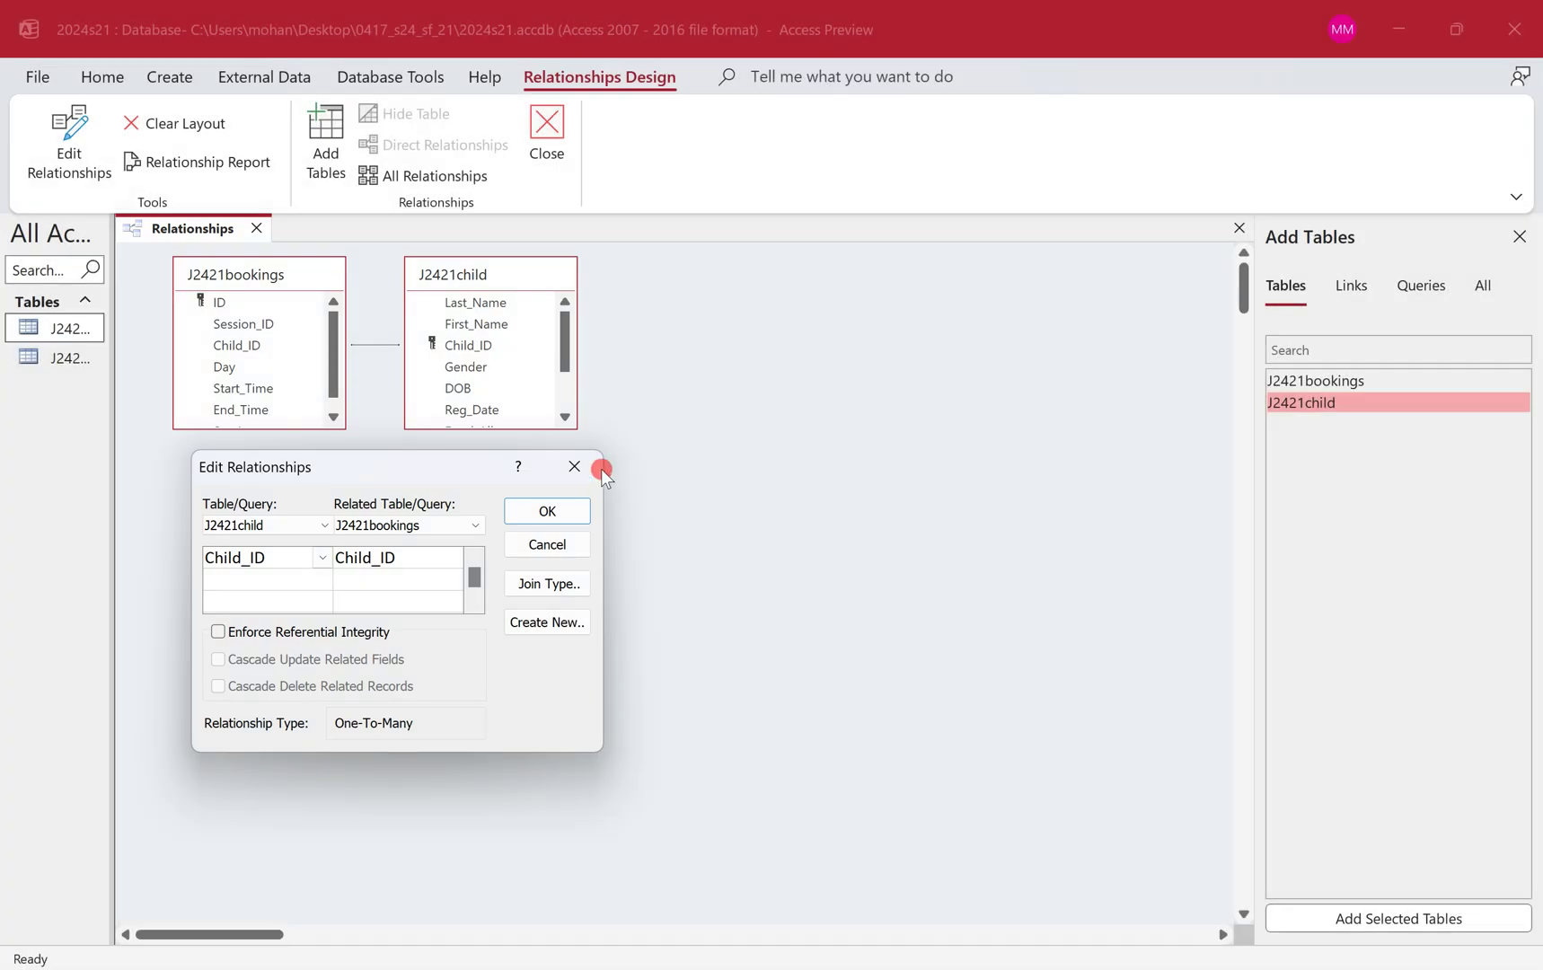
click(574, 510)
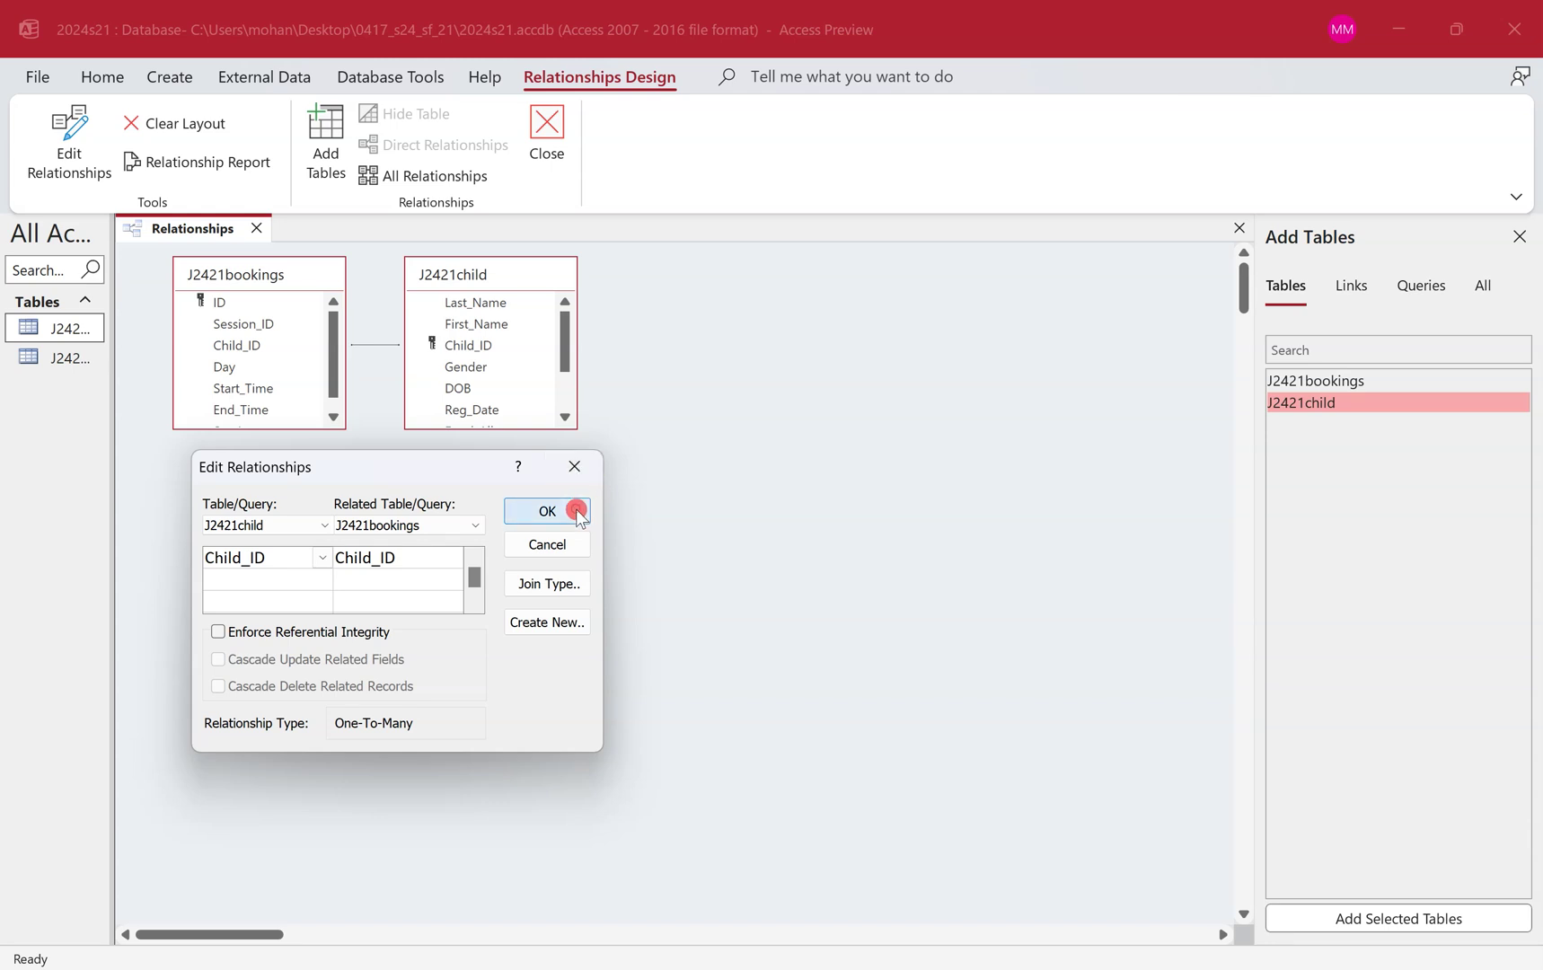
key(ctrl+super+Left)
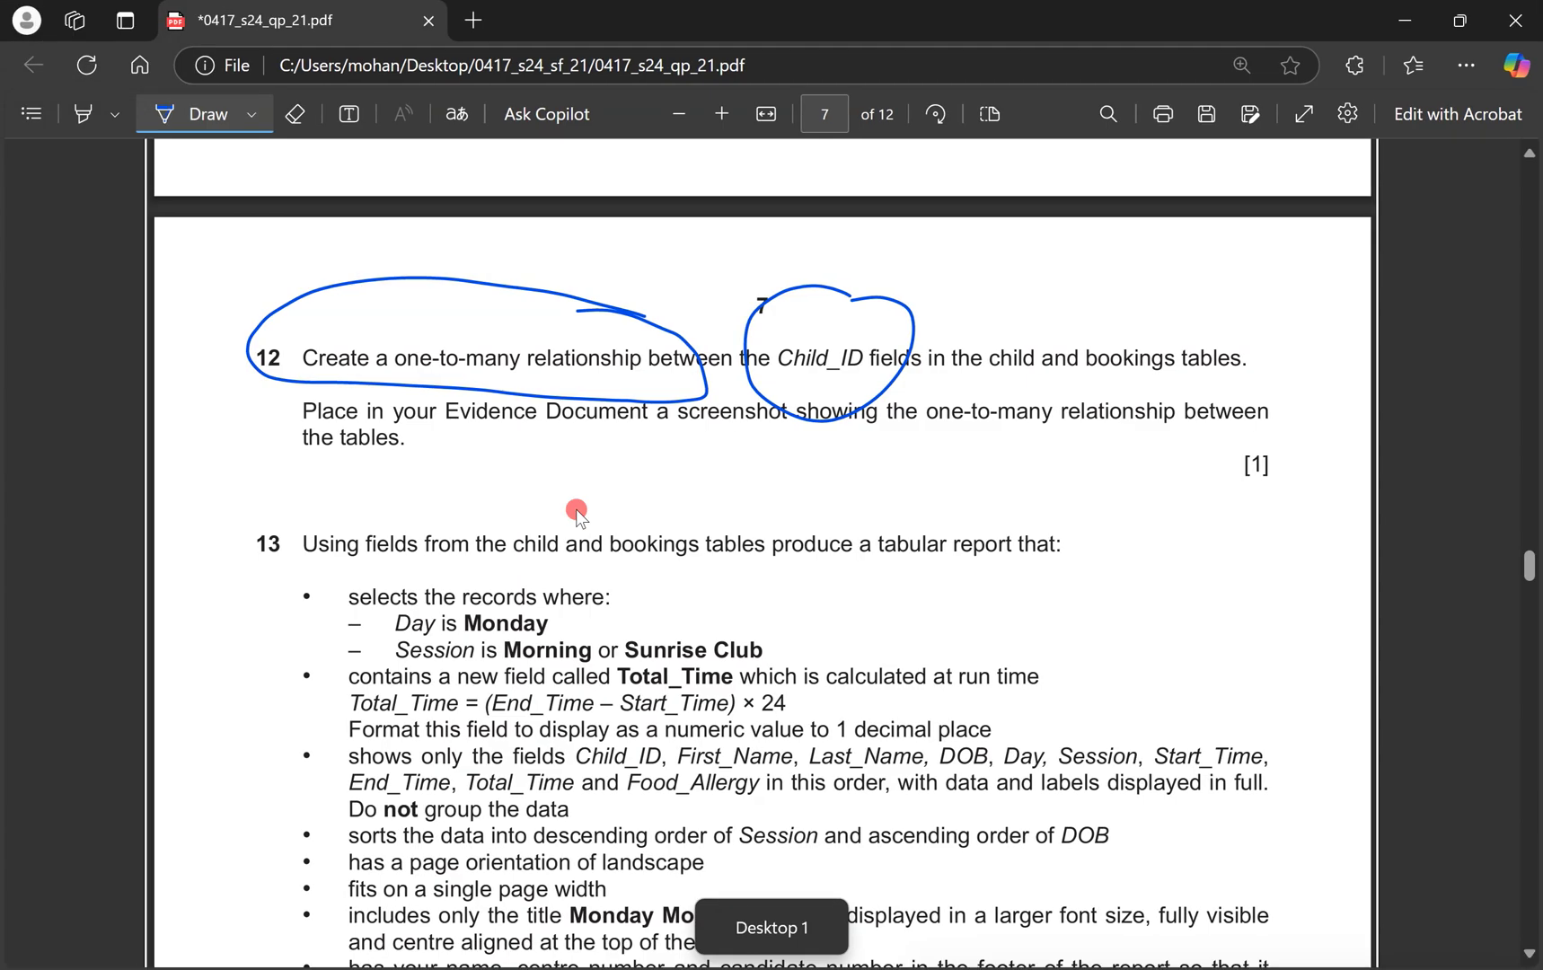
Underline question 12's 'Place in your Evidence Document' instruction, then bring up the Word evidence file.
mouse_move(285, 464)
mouse_down()
mouse_move(826, 443)
mouse_move(1229, 459)
mouse_up()
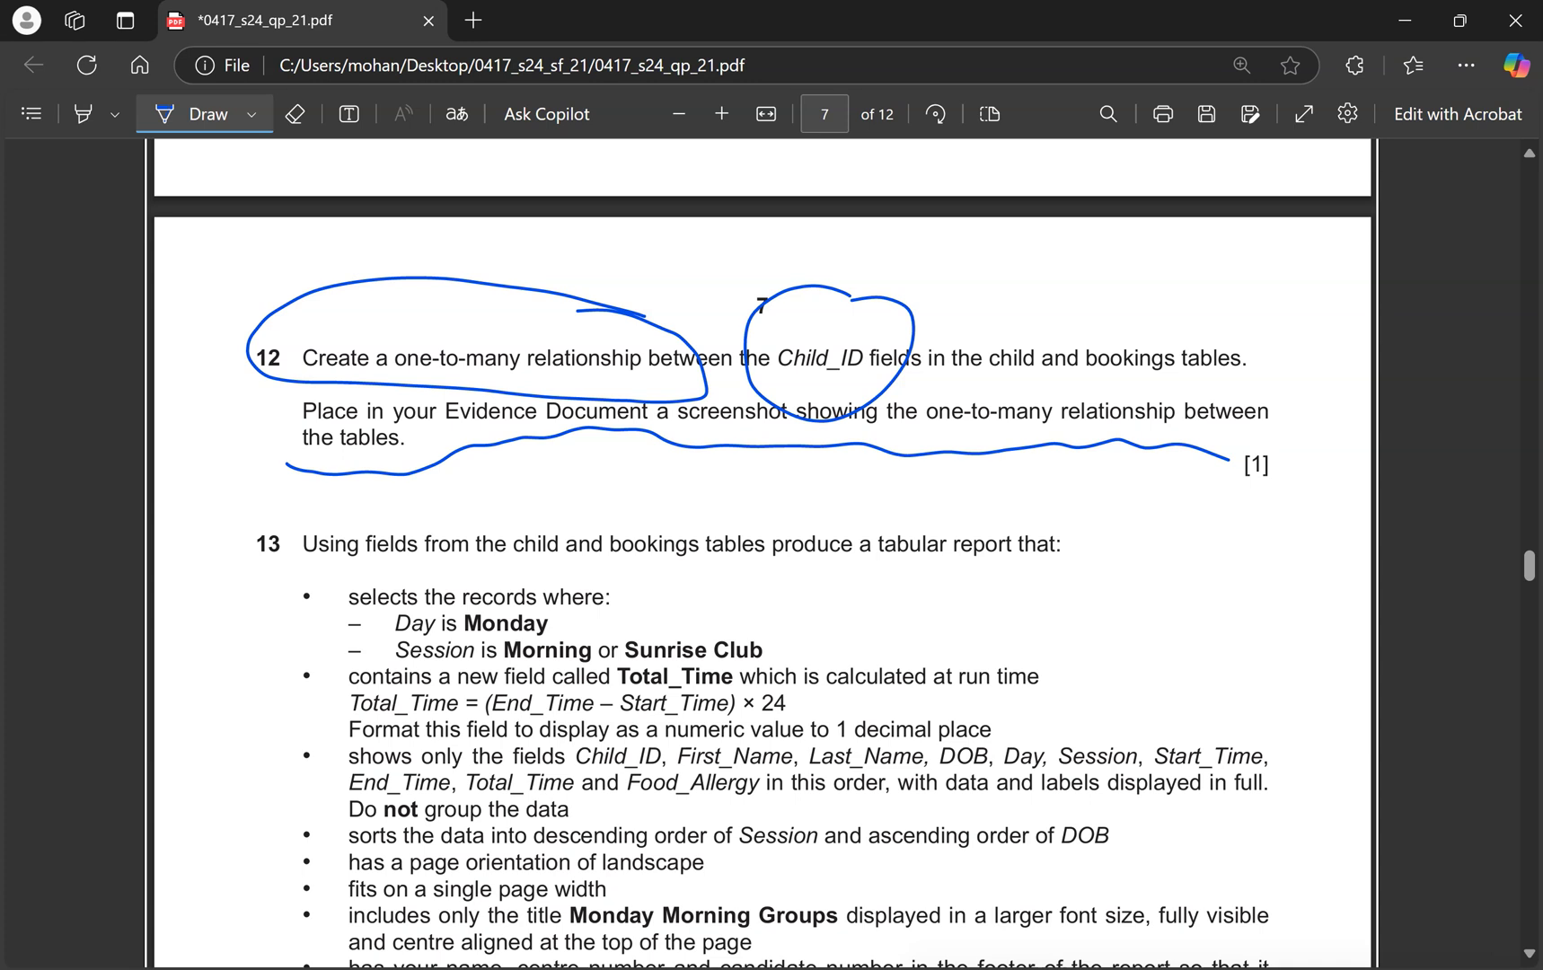
key(ctrl+super+Right)
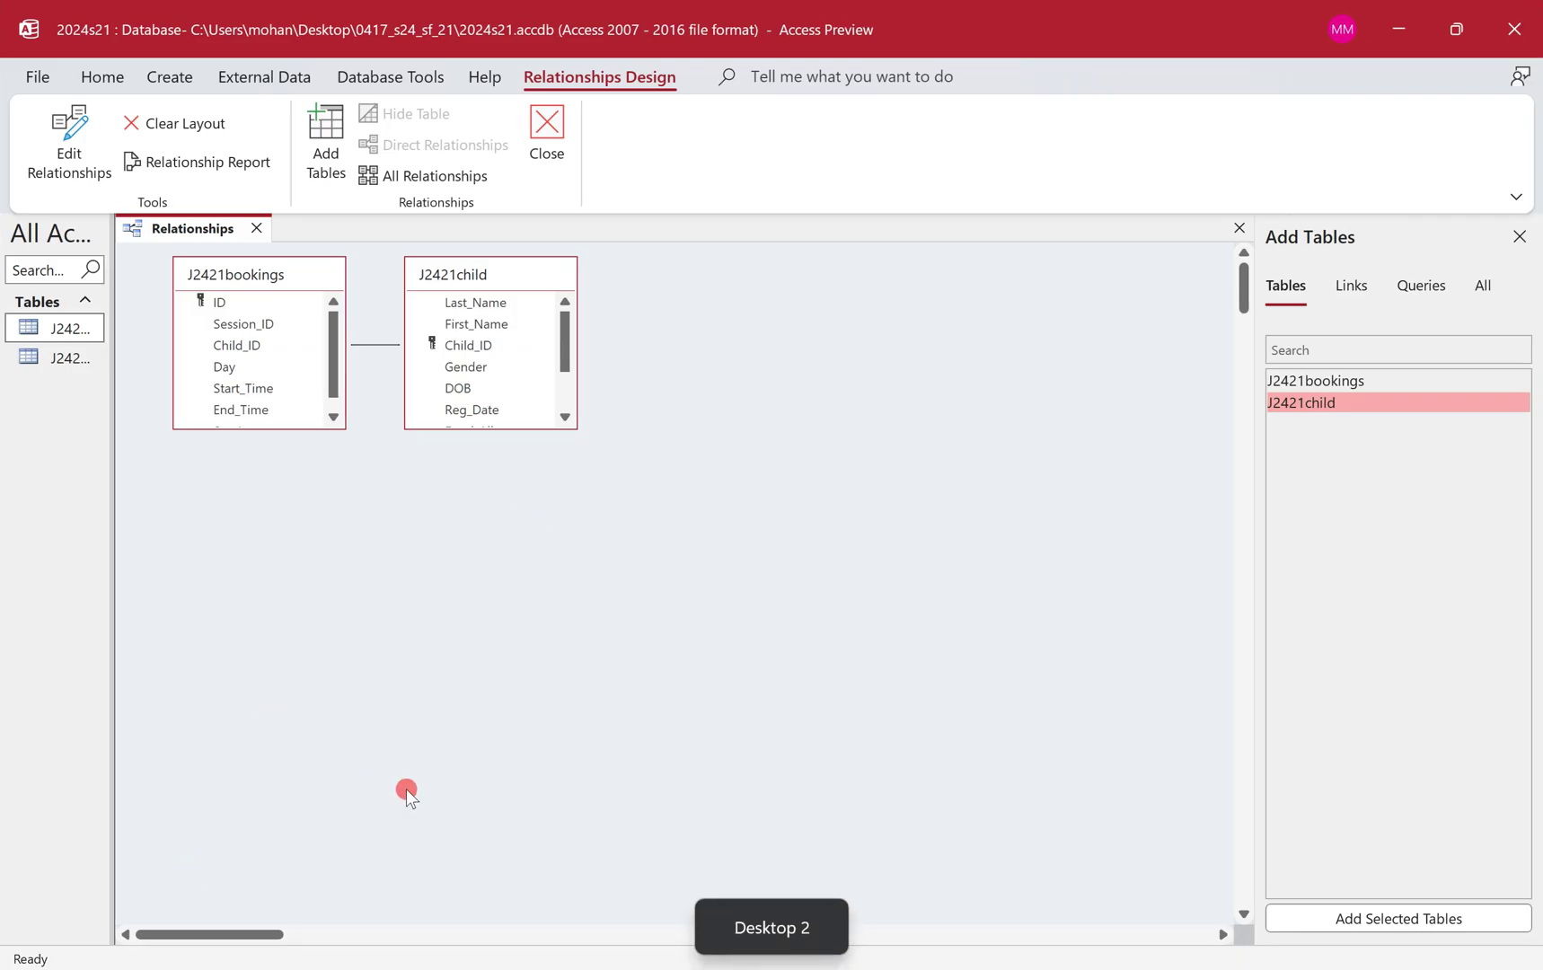
key(ctrl+super+Left)
key(alt+Tab)
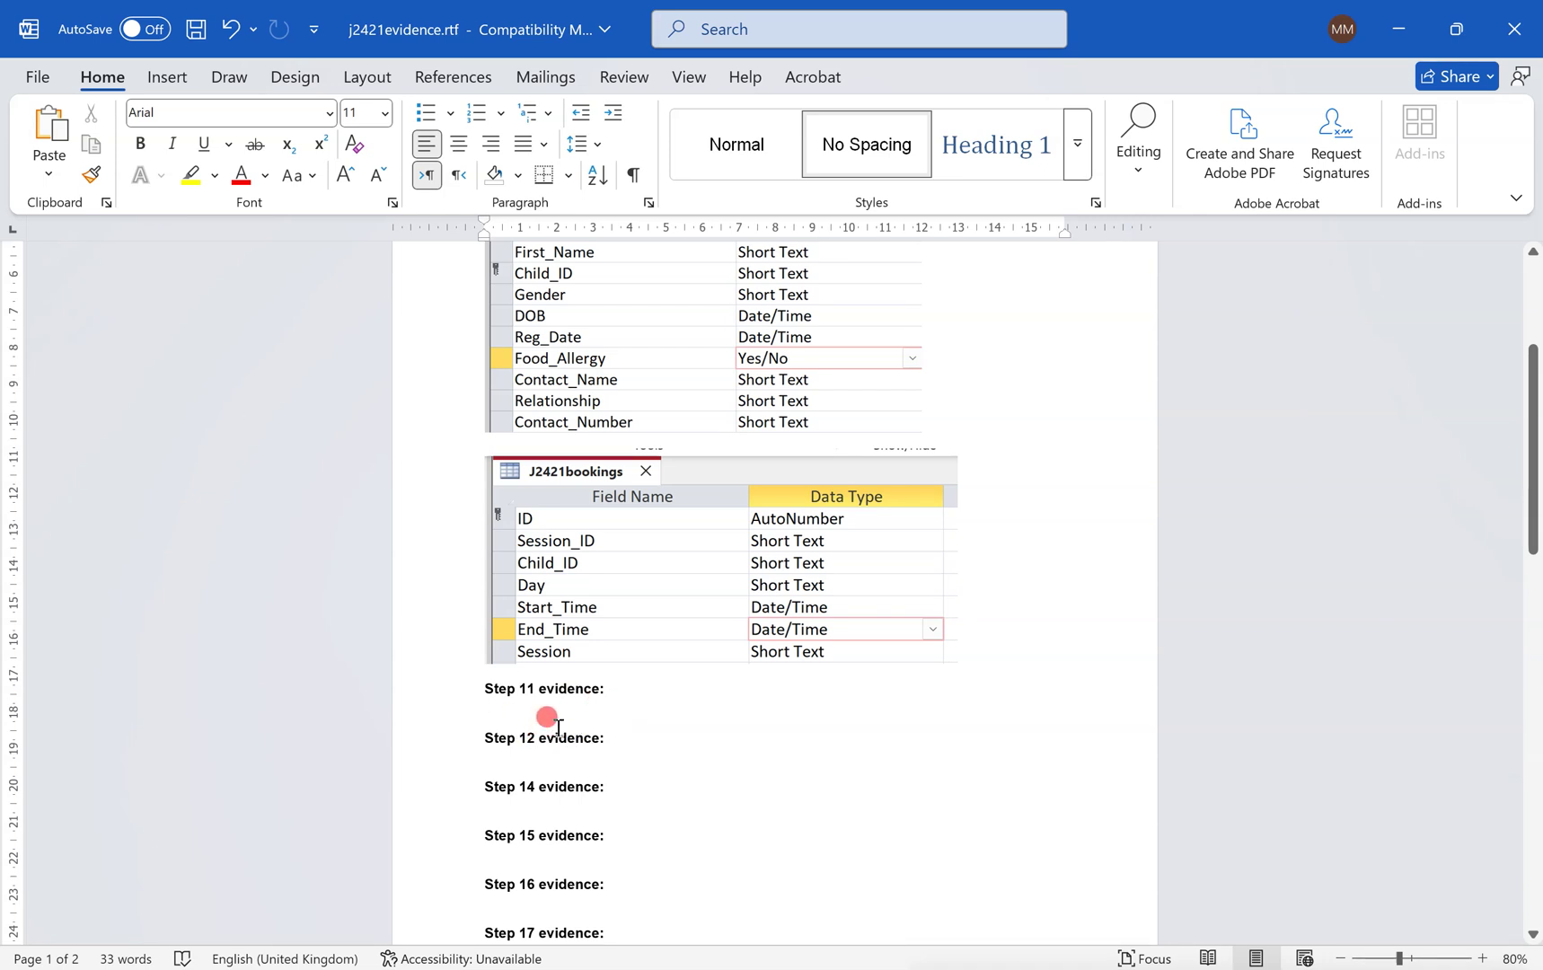
Recheck the question paper while moving between Access, Word and the PDF.
key(ctrl+super+Right)
key(ctrl+super+Left)
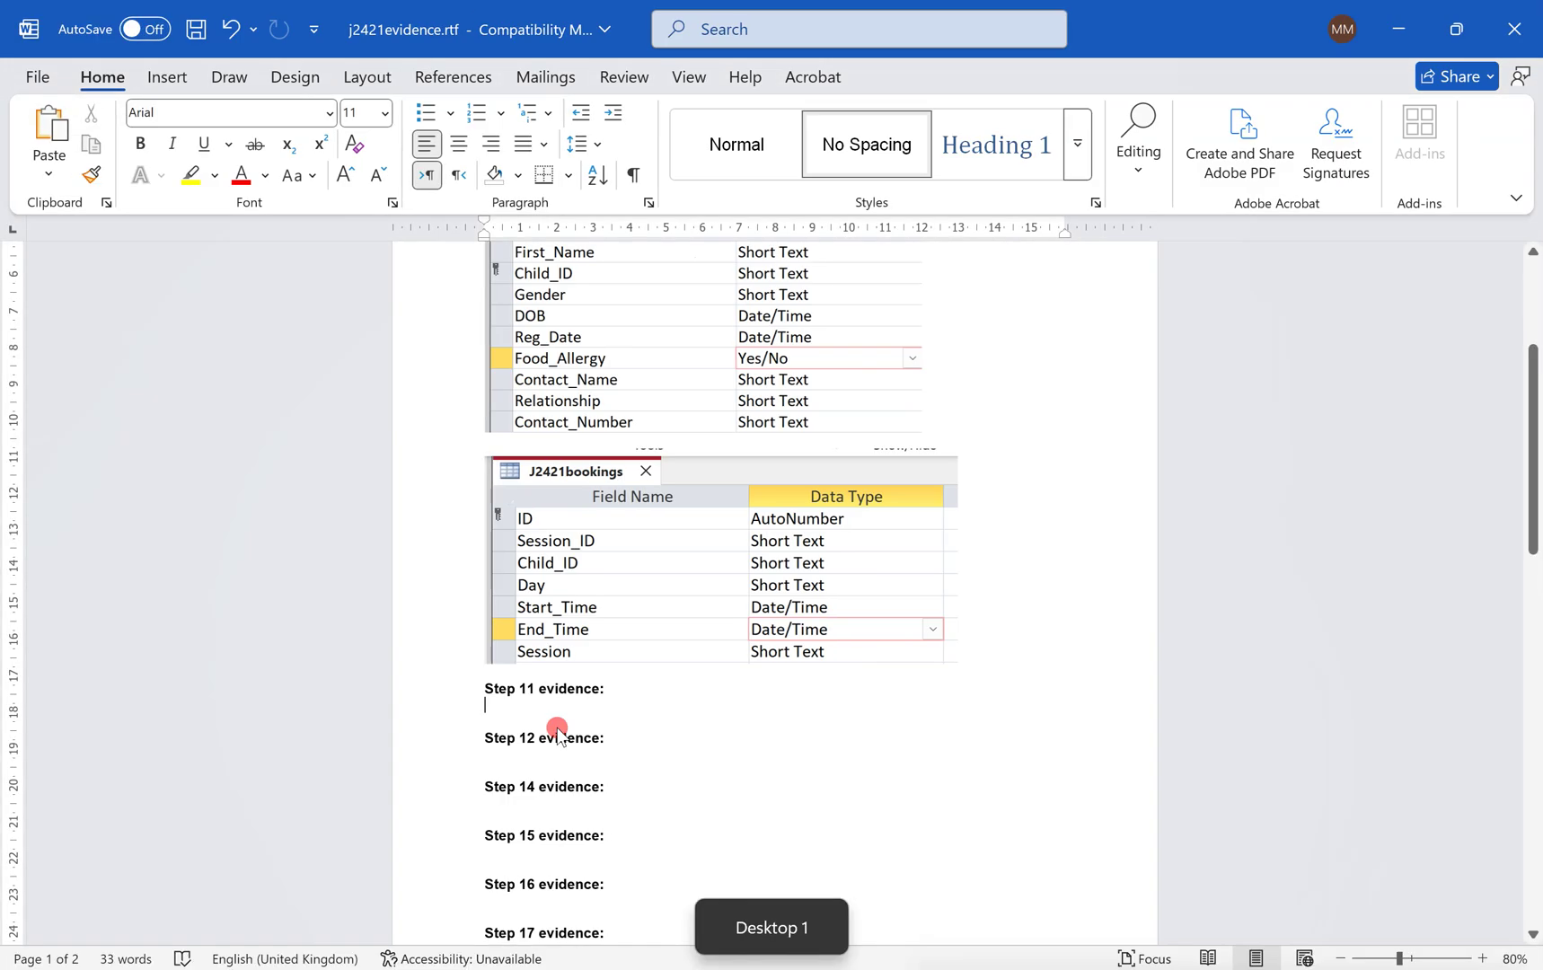
key(alt+Tab)
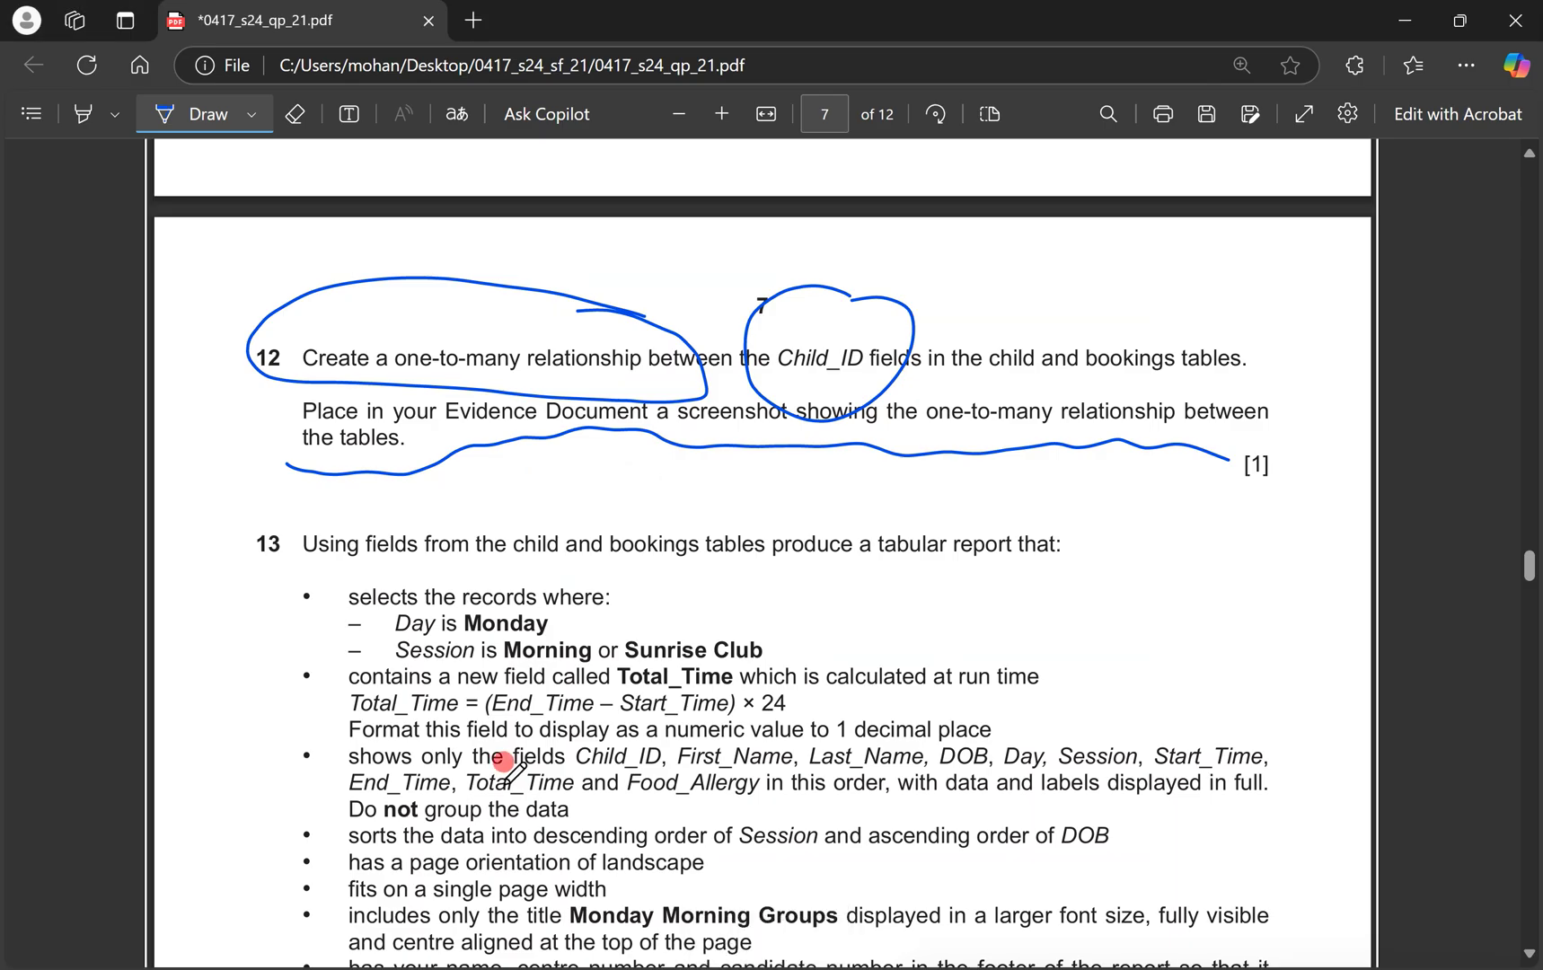
scroll(507, 578, up, 5)
scroll(508, 772, up, 10)
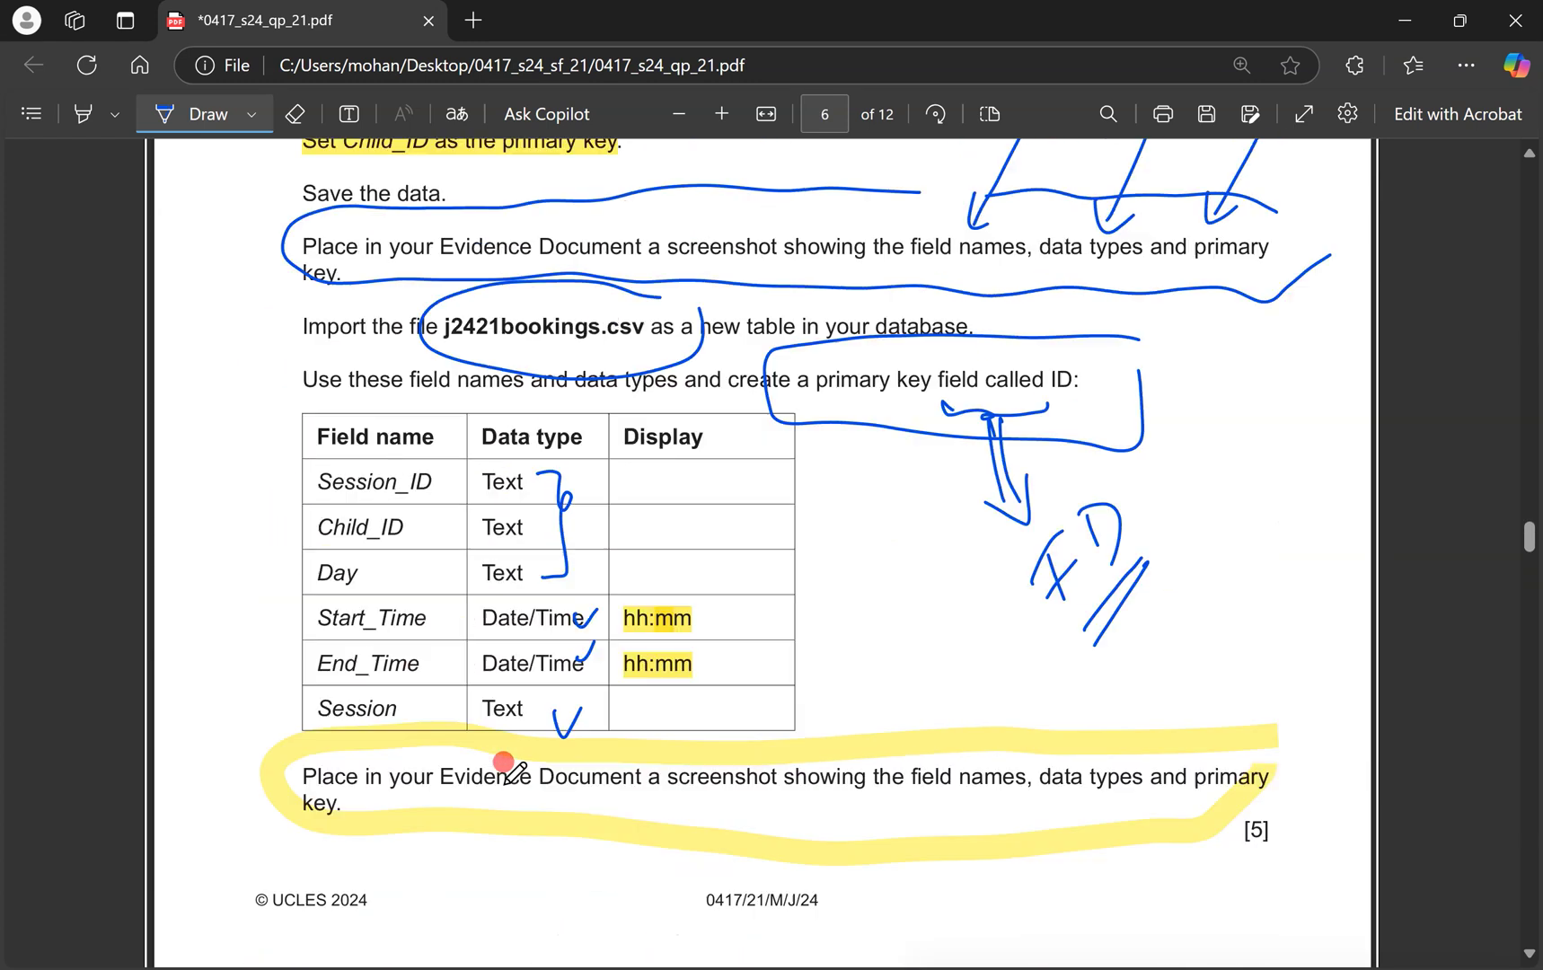
scroll(506, 772, down, 10)
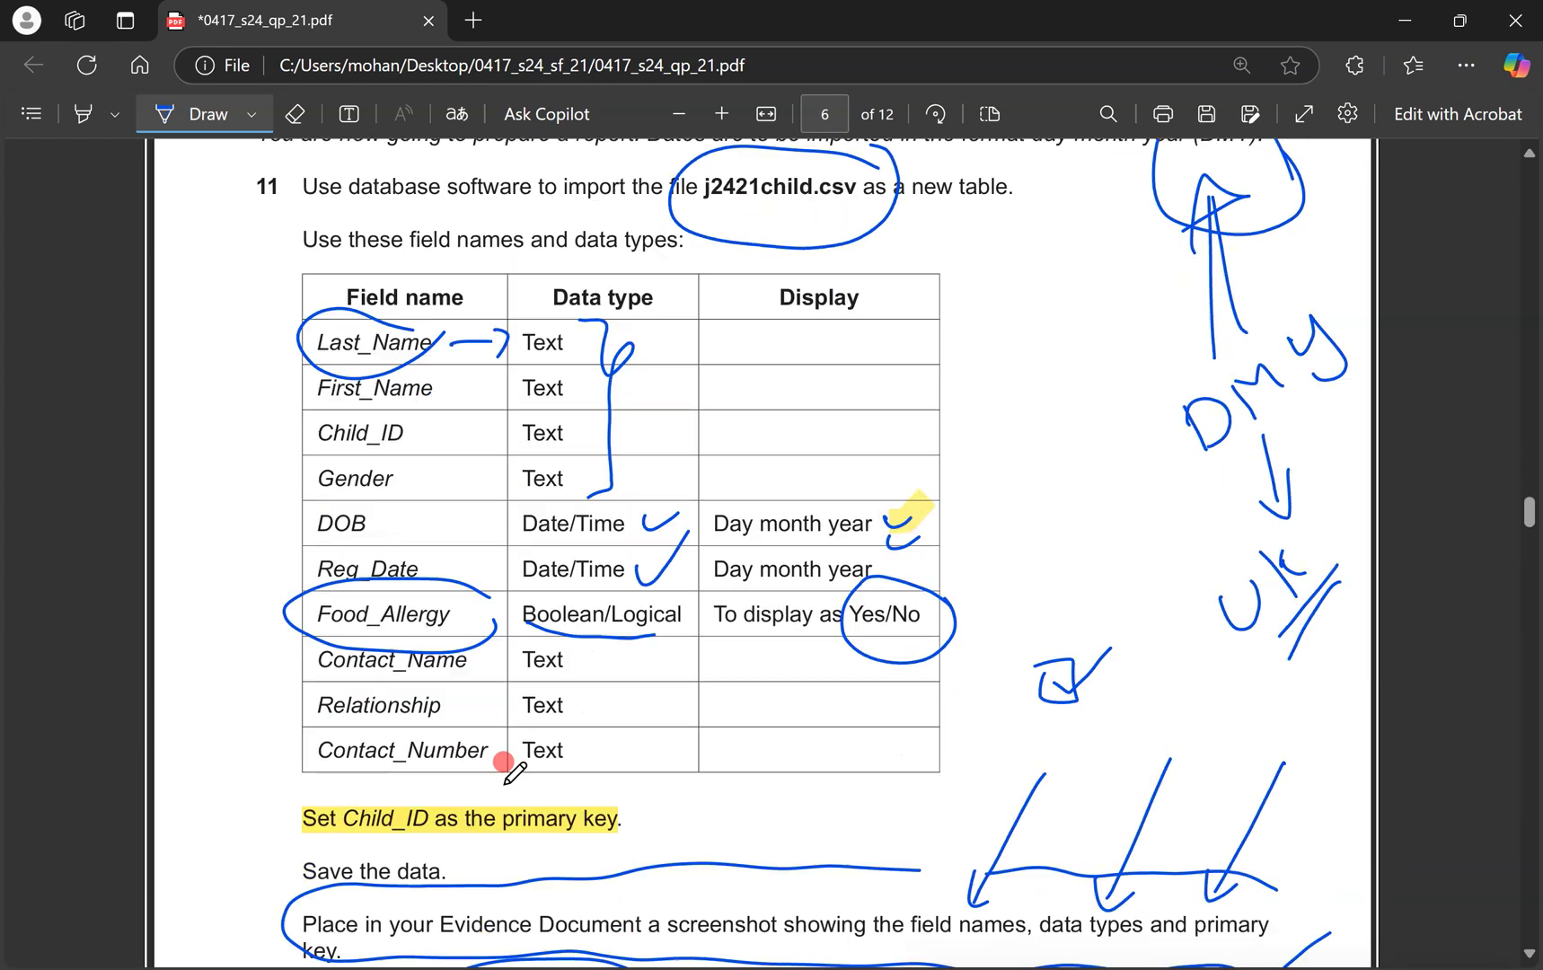
key(ctrl+super+Right)
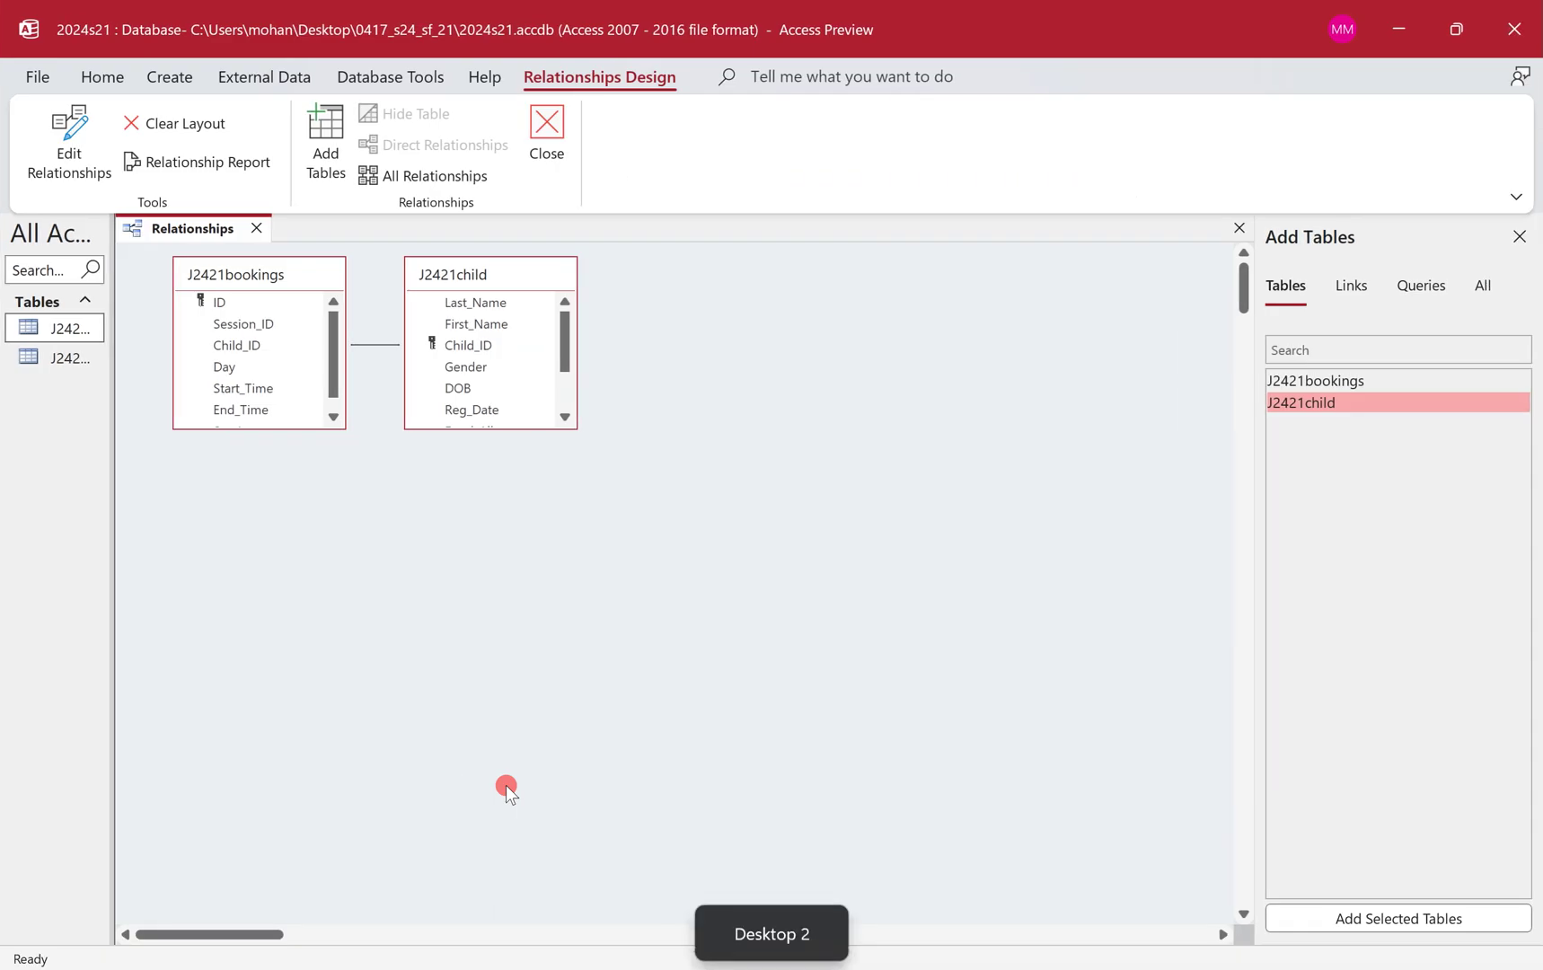
key(ctrl+super+Left)
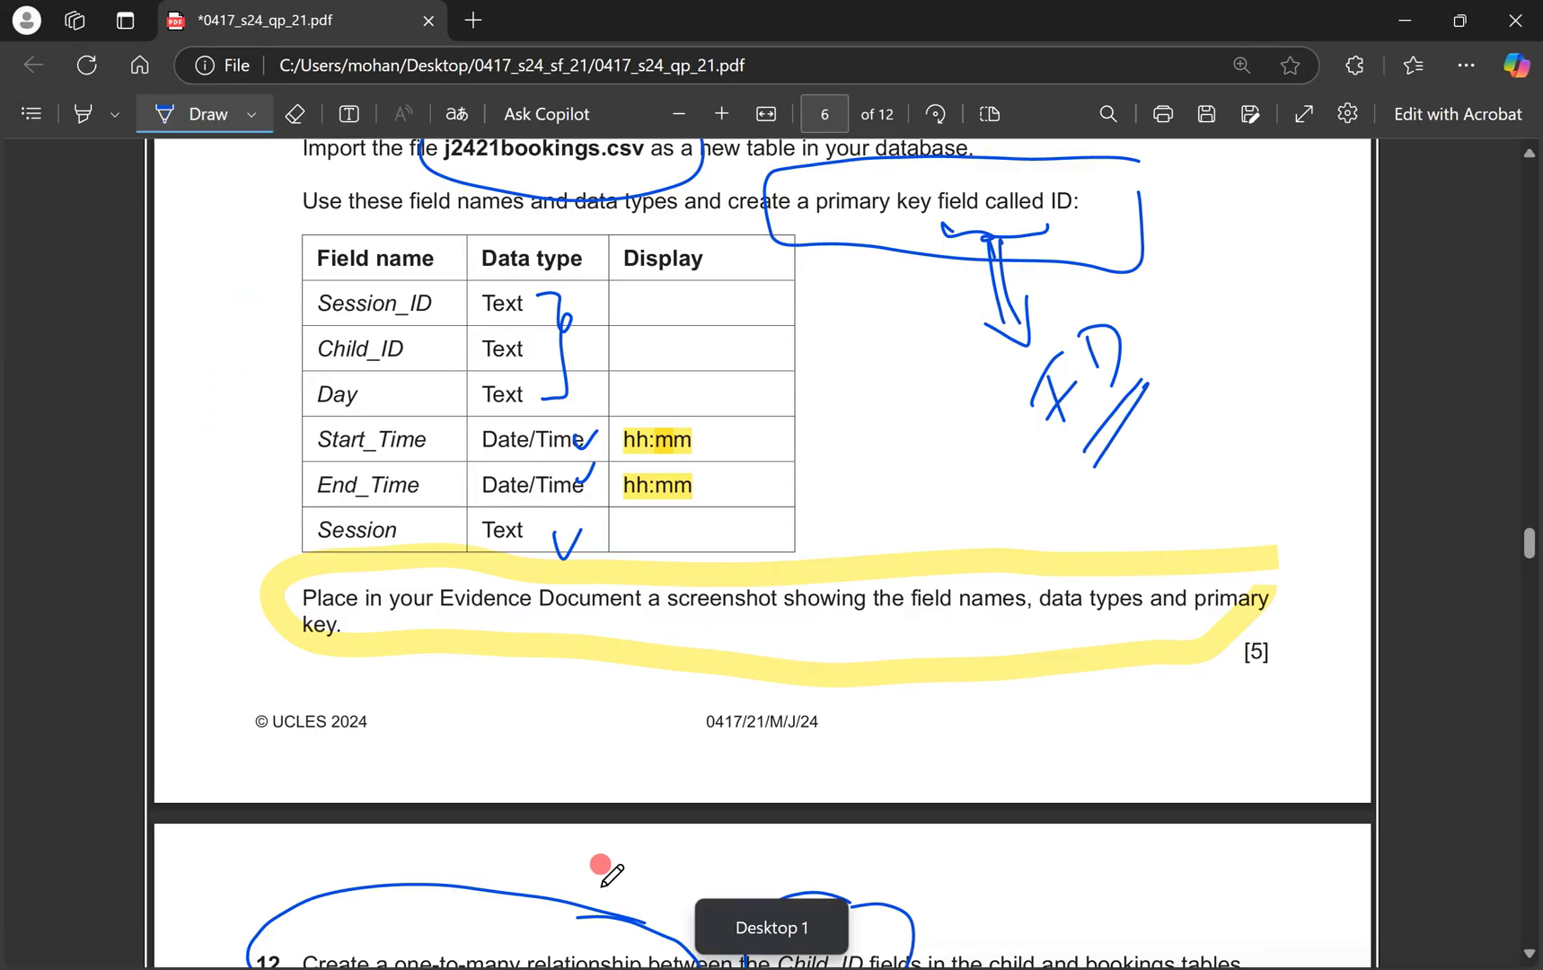
key(alt+Tab)
Cut both table design screenshots and paste them under 'Step 11 evidence:'.
drag(602, 509, 619, 393)
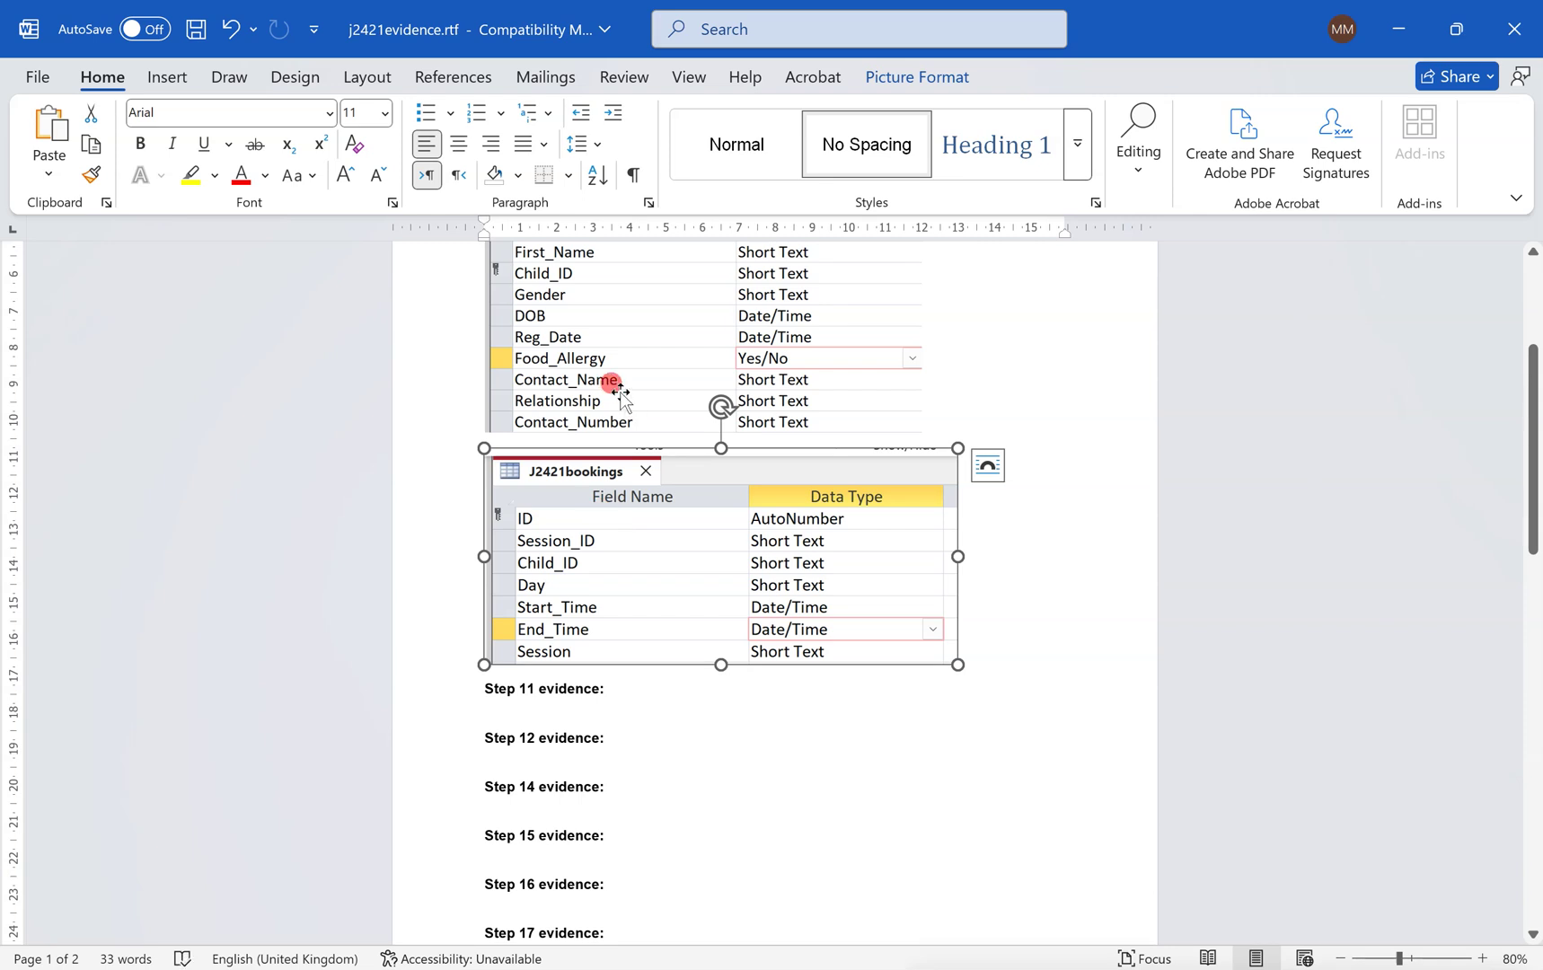
click(1024, 568)
shift+click(801, 404)
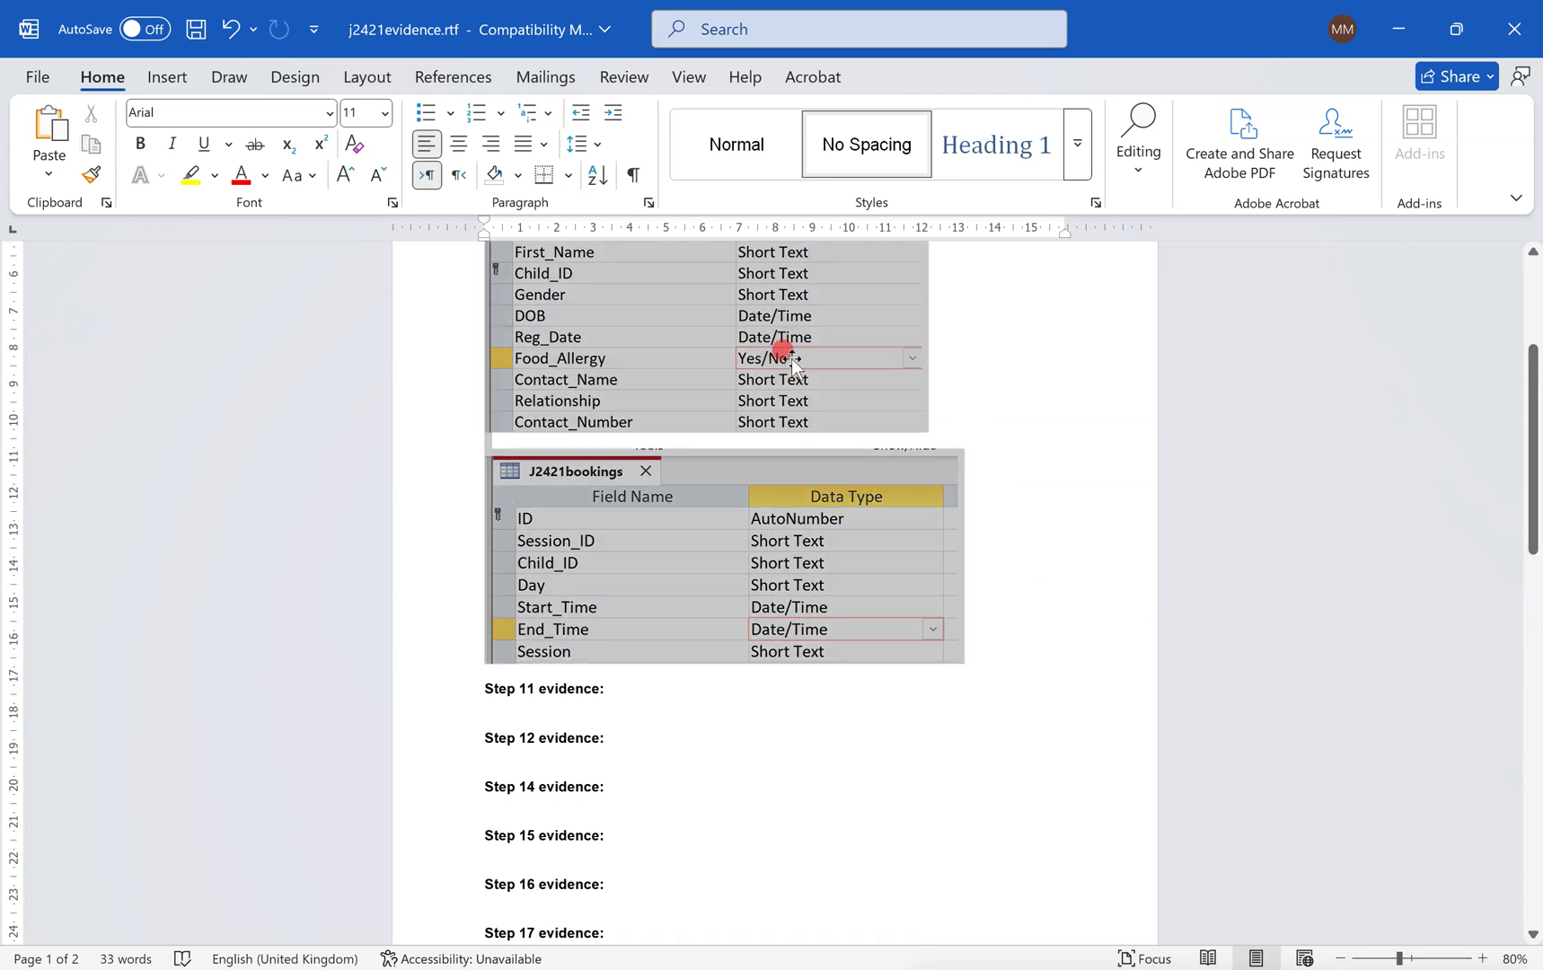
key(ctrl+x)
click(501, 438)
key(ctrl+v)
scroll(523, 533, down, 5)
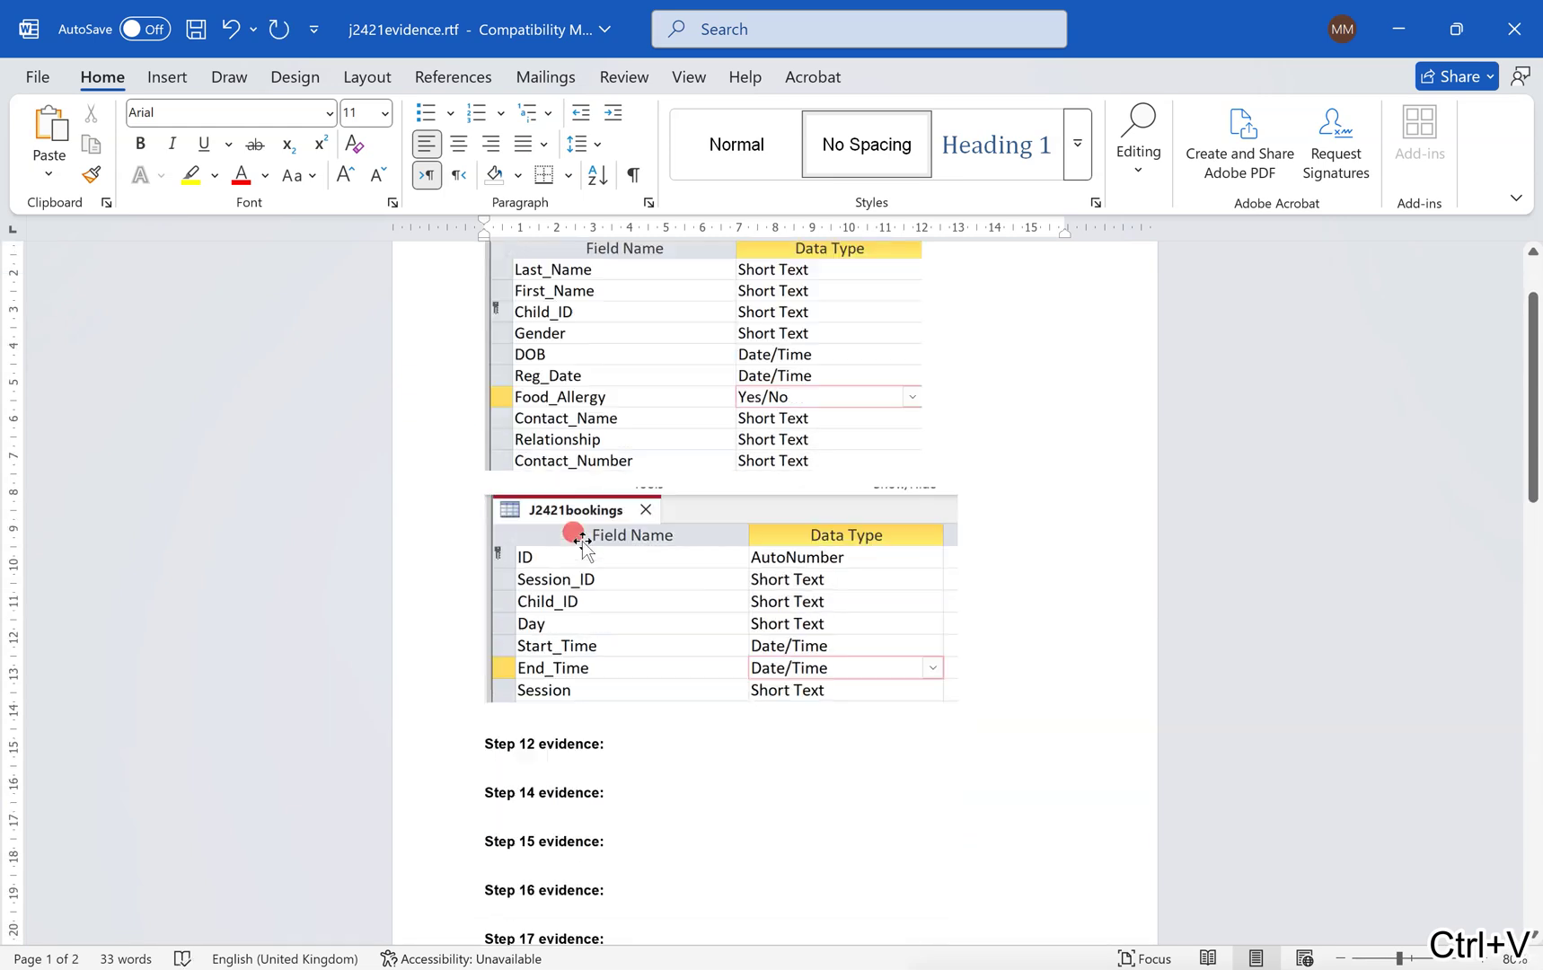
Reopen the Child_ID relationship with J2421child as primary table and snip its settings.
key(alt+Tab)
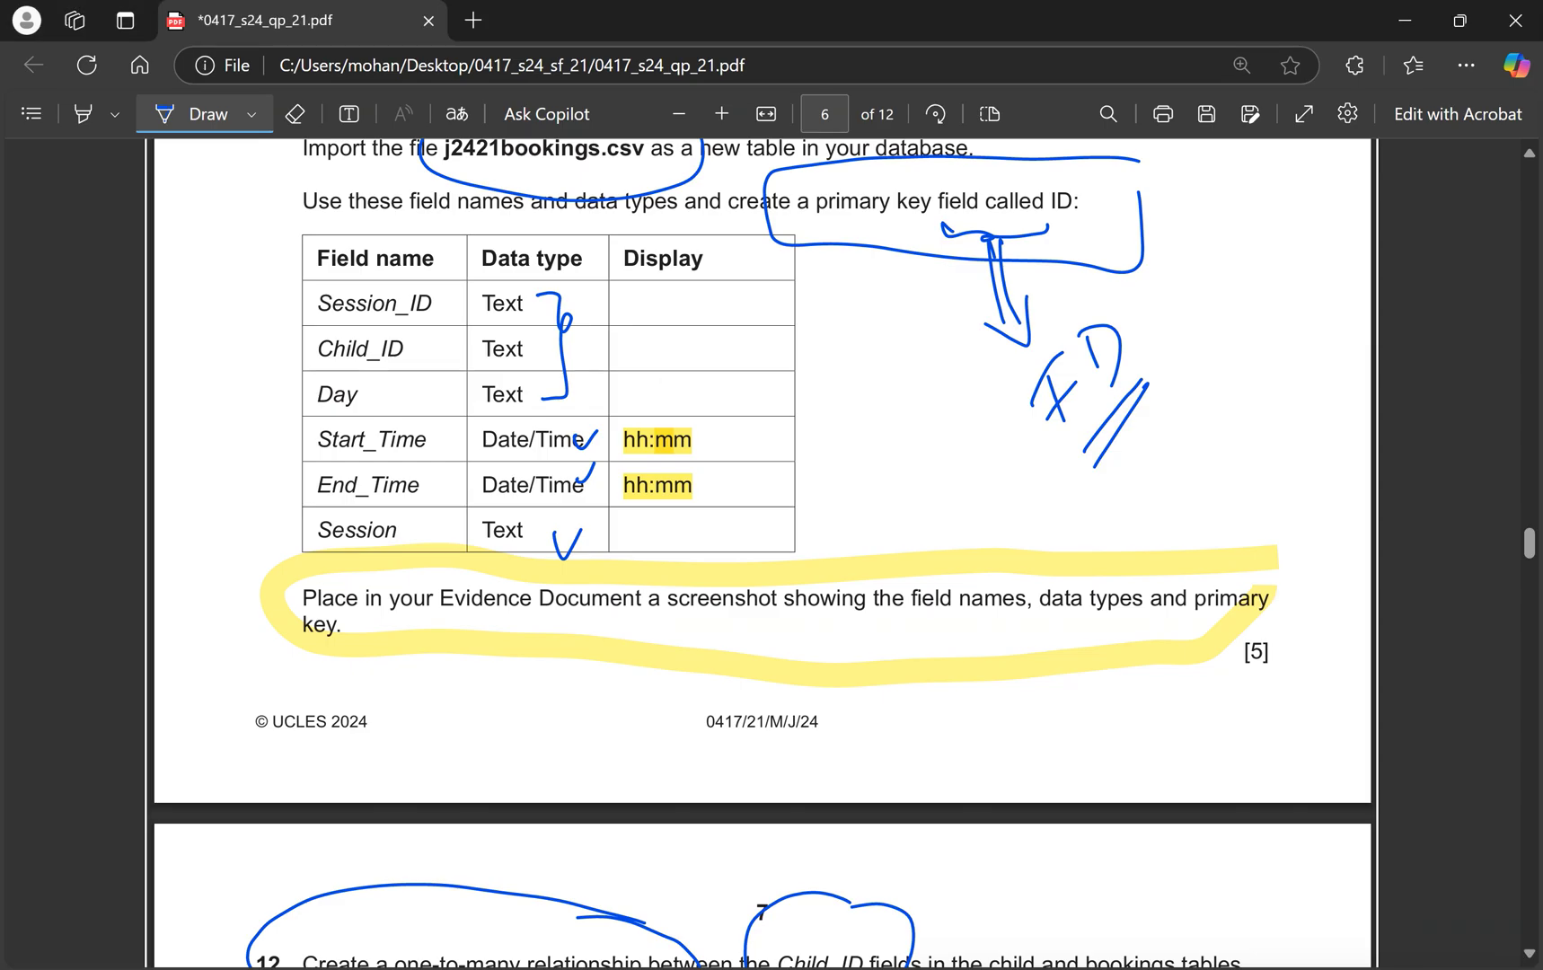
key(ctrl+super+Right)
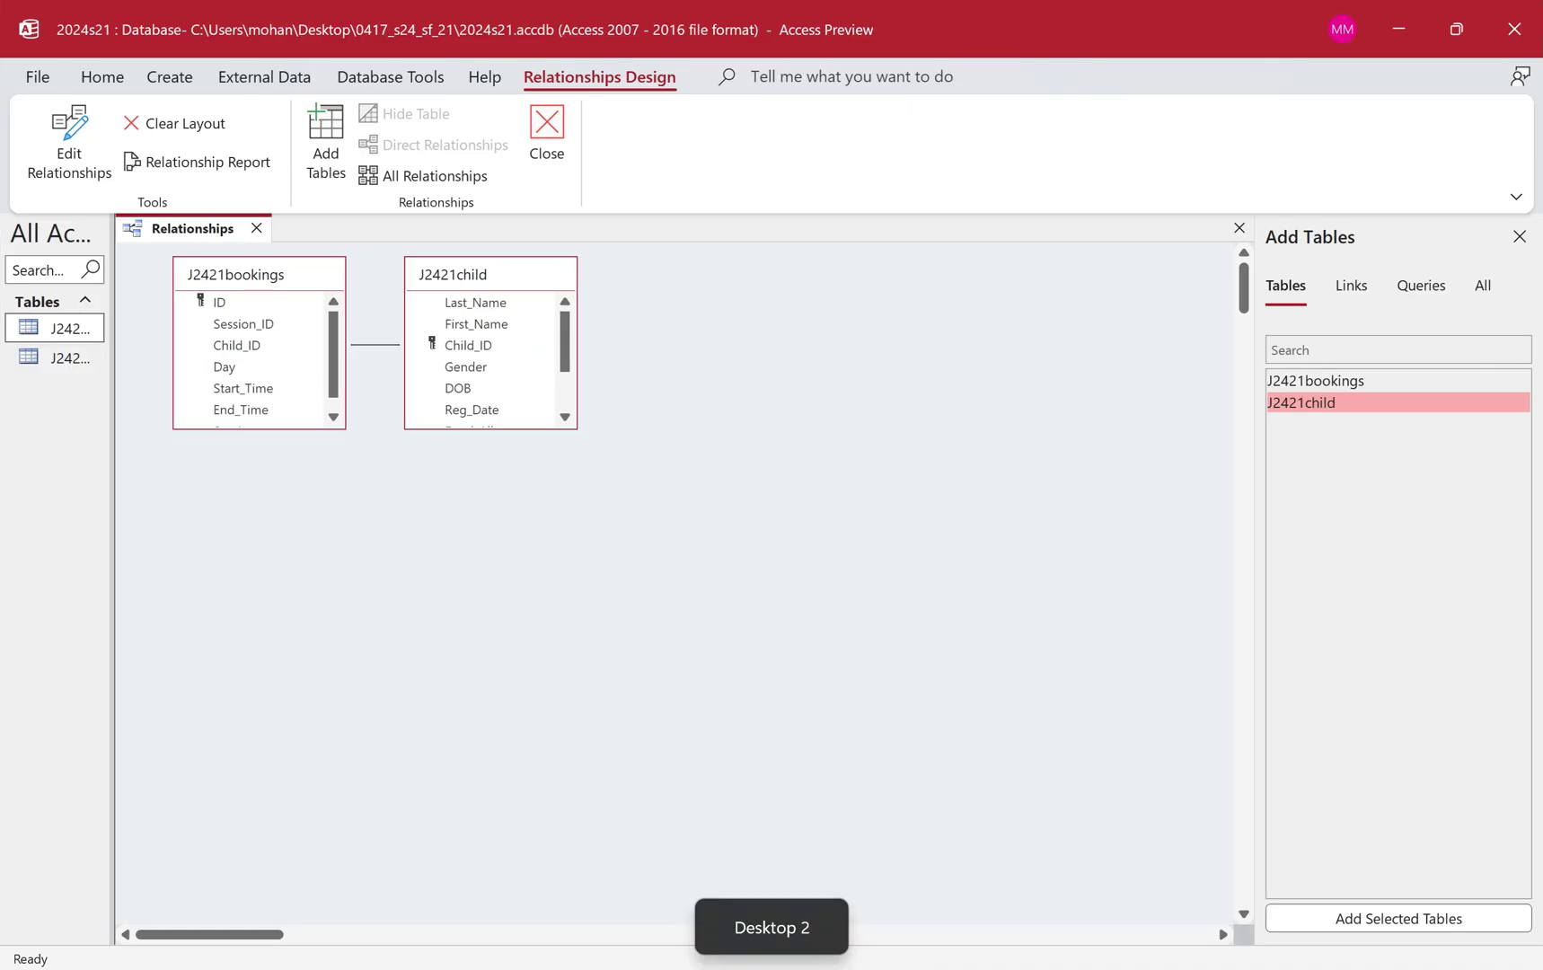
double_click(377, 344)
drag(678, 234, 254, 456)
click(274, 517)
click(269, 534)
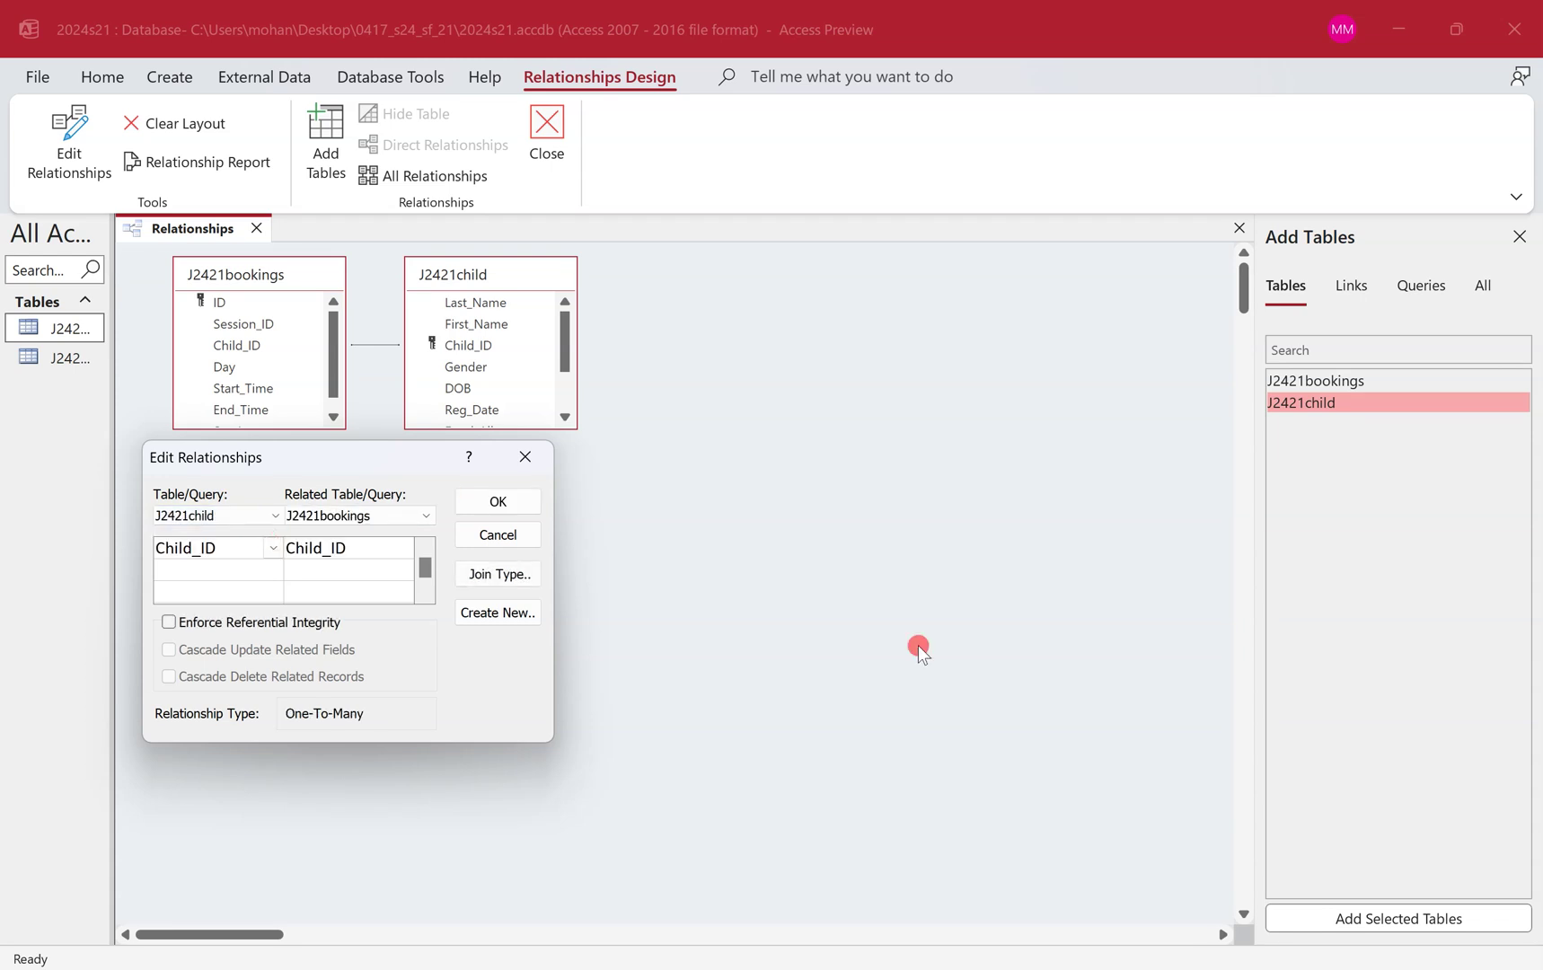
key(super+shift+s)
drag(110, 206, 626, 775)
Paste the relationship screenshot under Step 12 evidence and shrink it to fit.
click(482, 500)
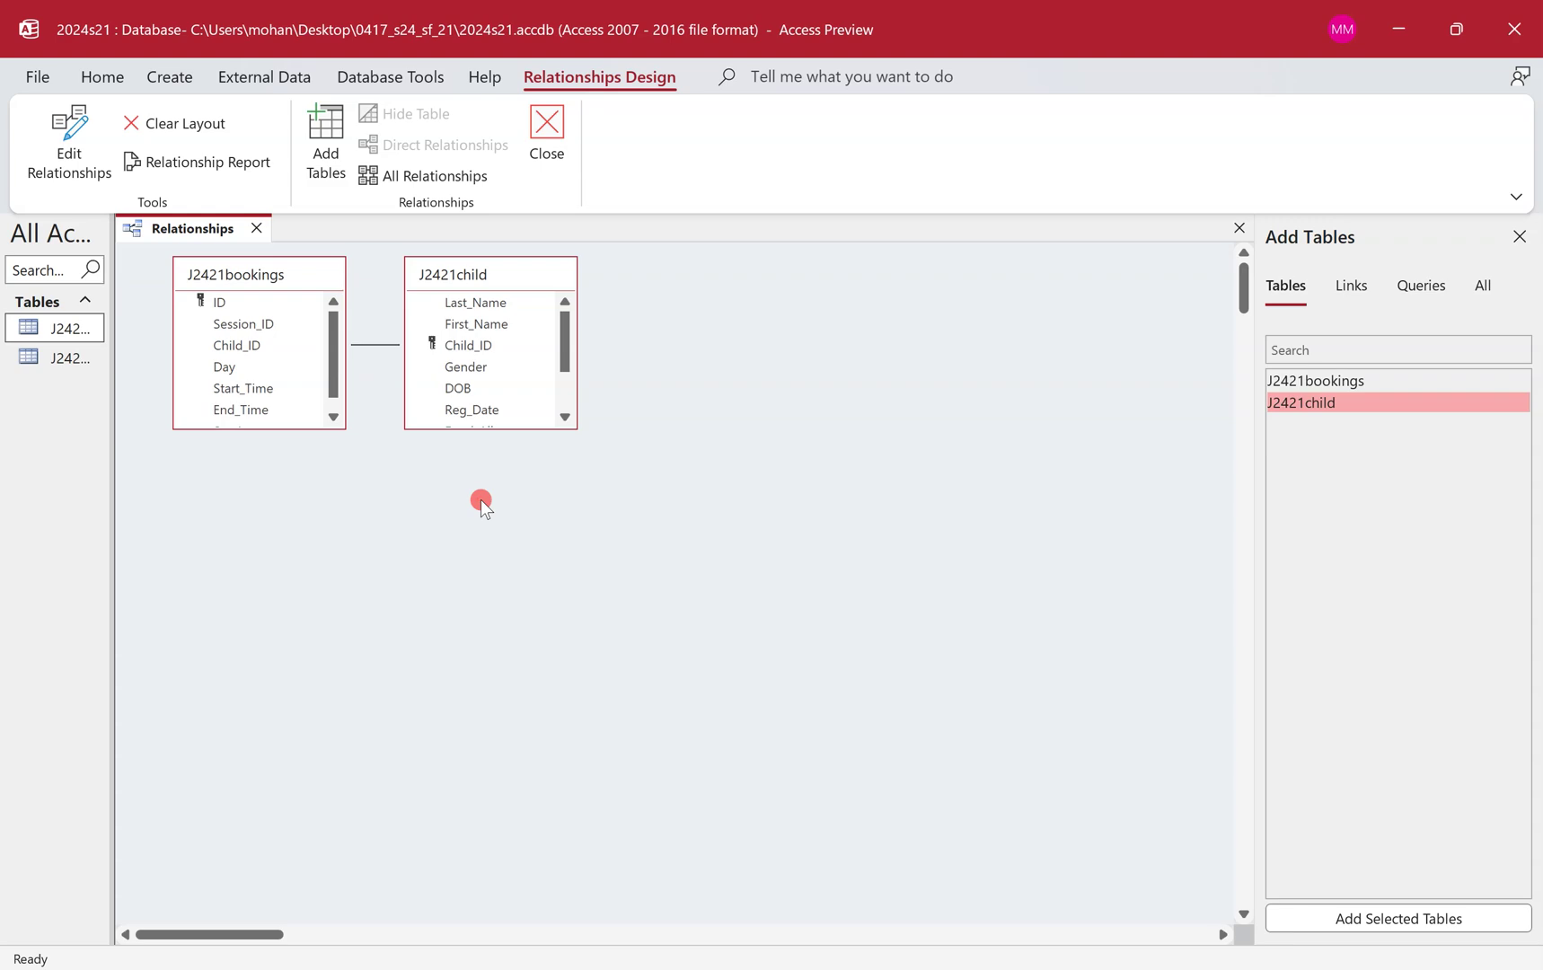
key(ctrl+super+Left)
key(alt+Tab)
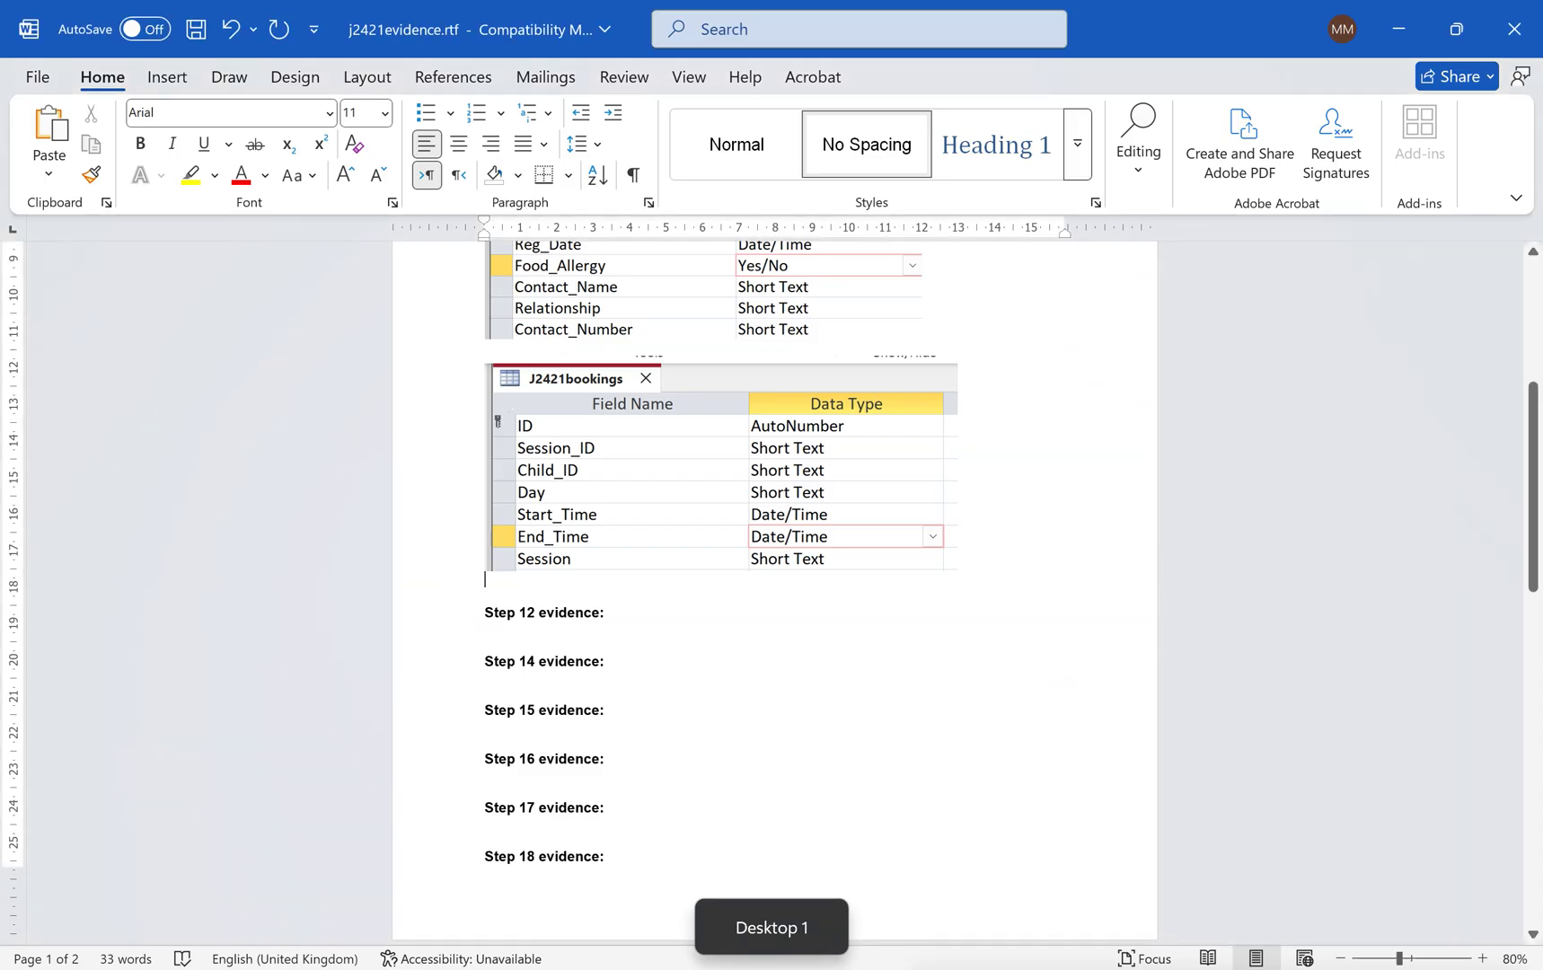
click(490, 636)
key(ctrl+v)
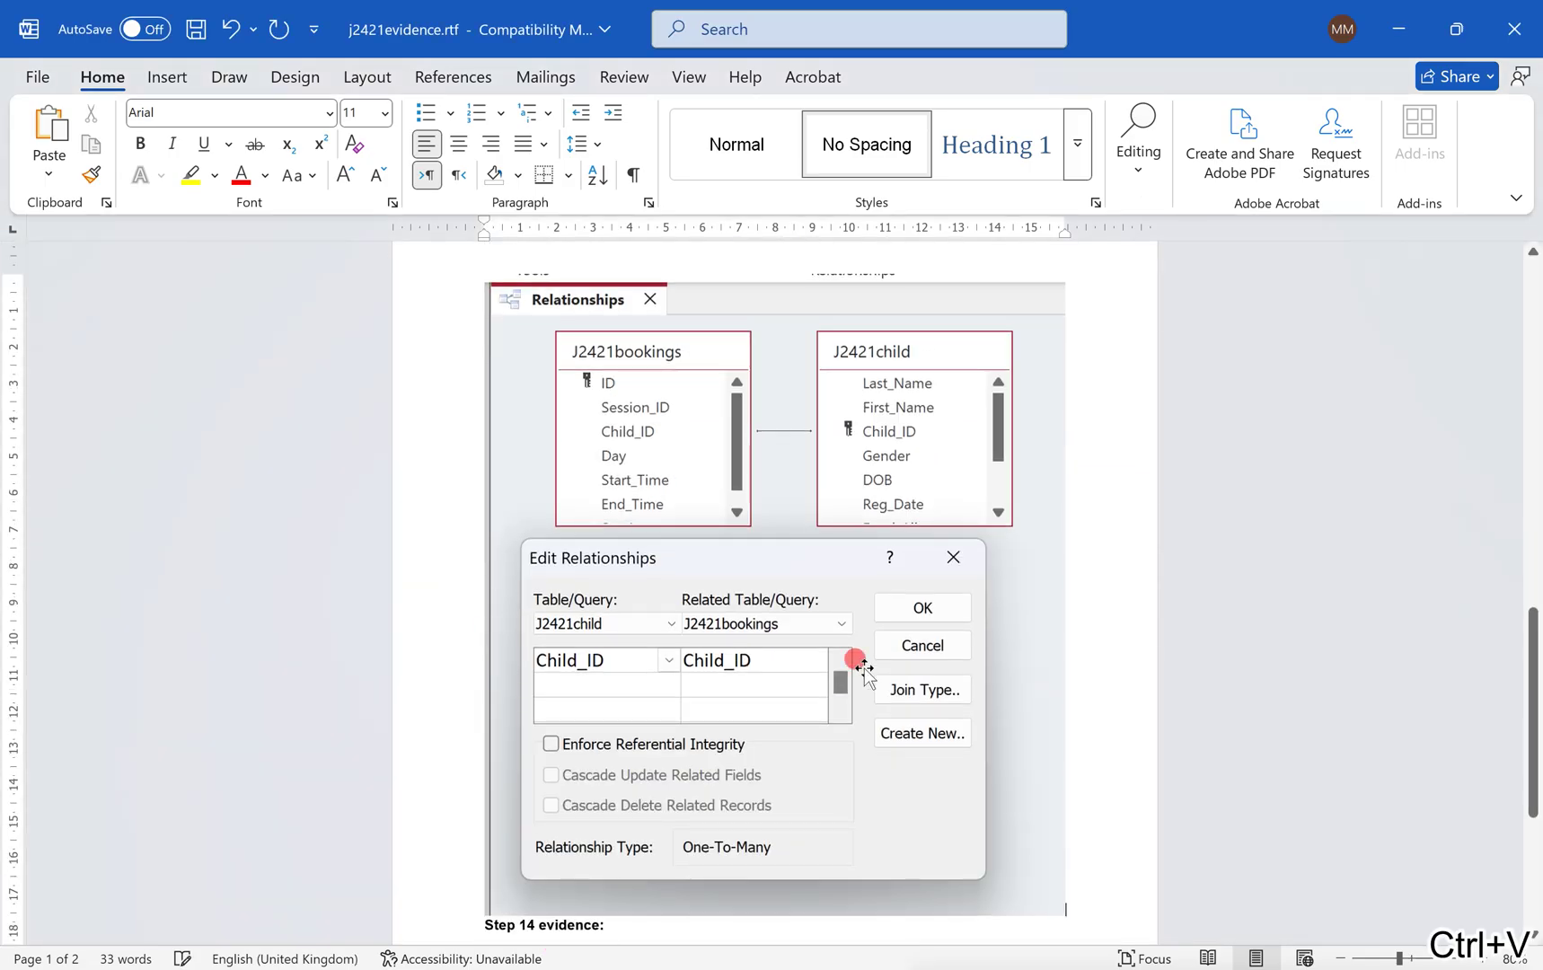
drag(1064, 916, 909, 645)
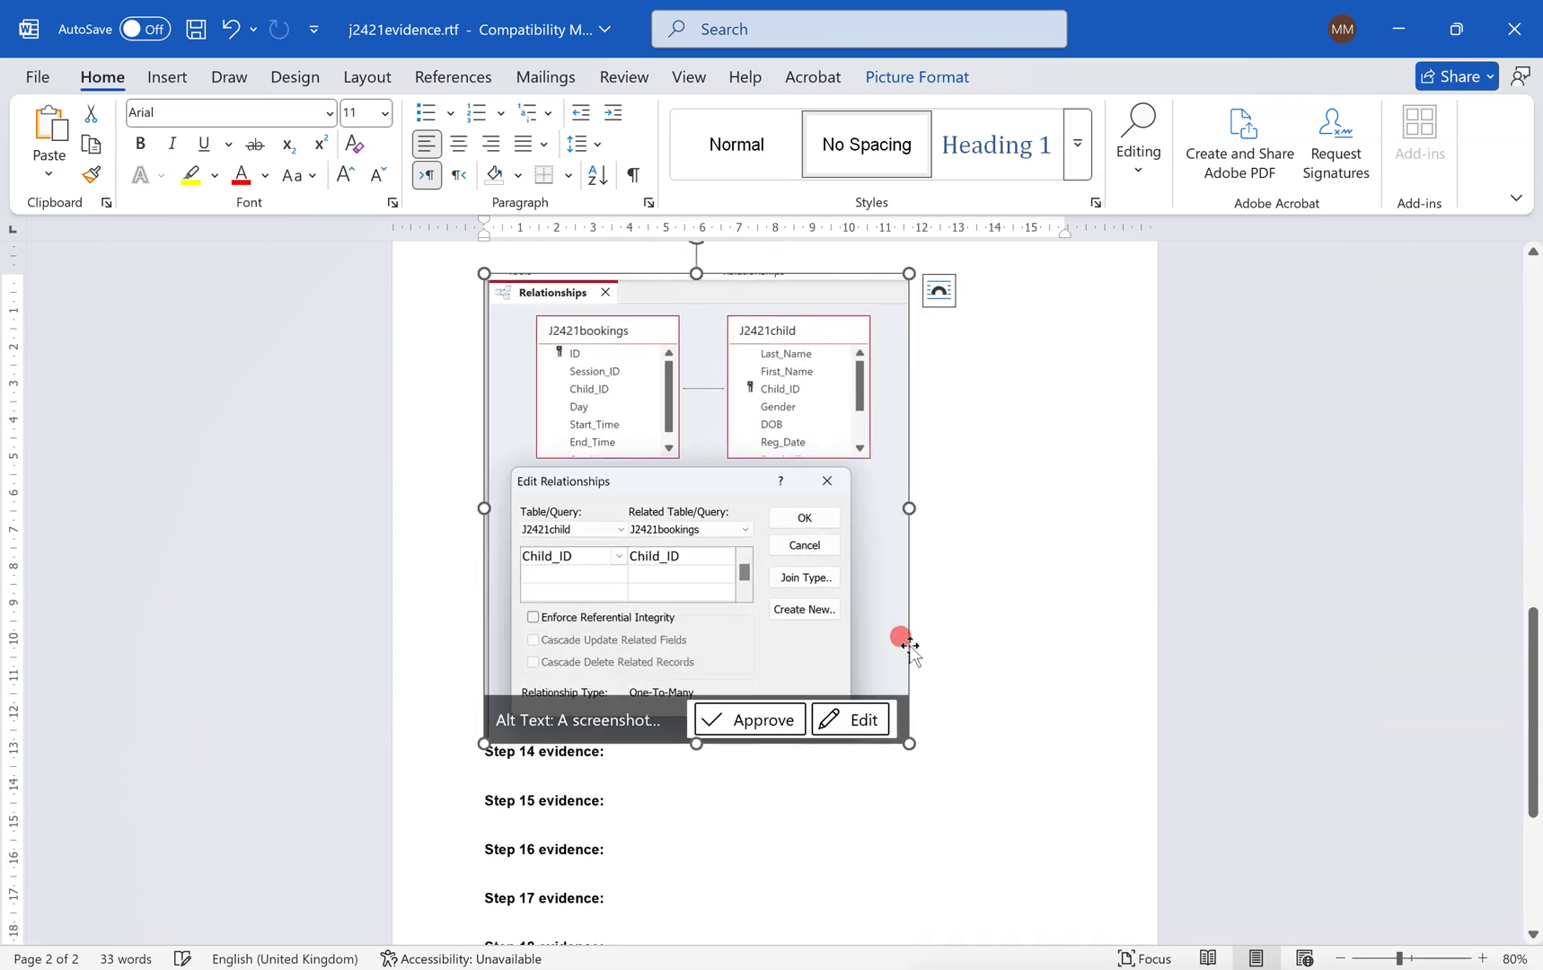
Push the 'Step 12 evidence:' heading onto the next page above its screenshot.
scroll(908, 644, up, 10)
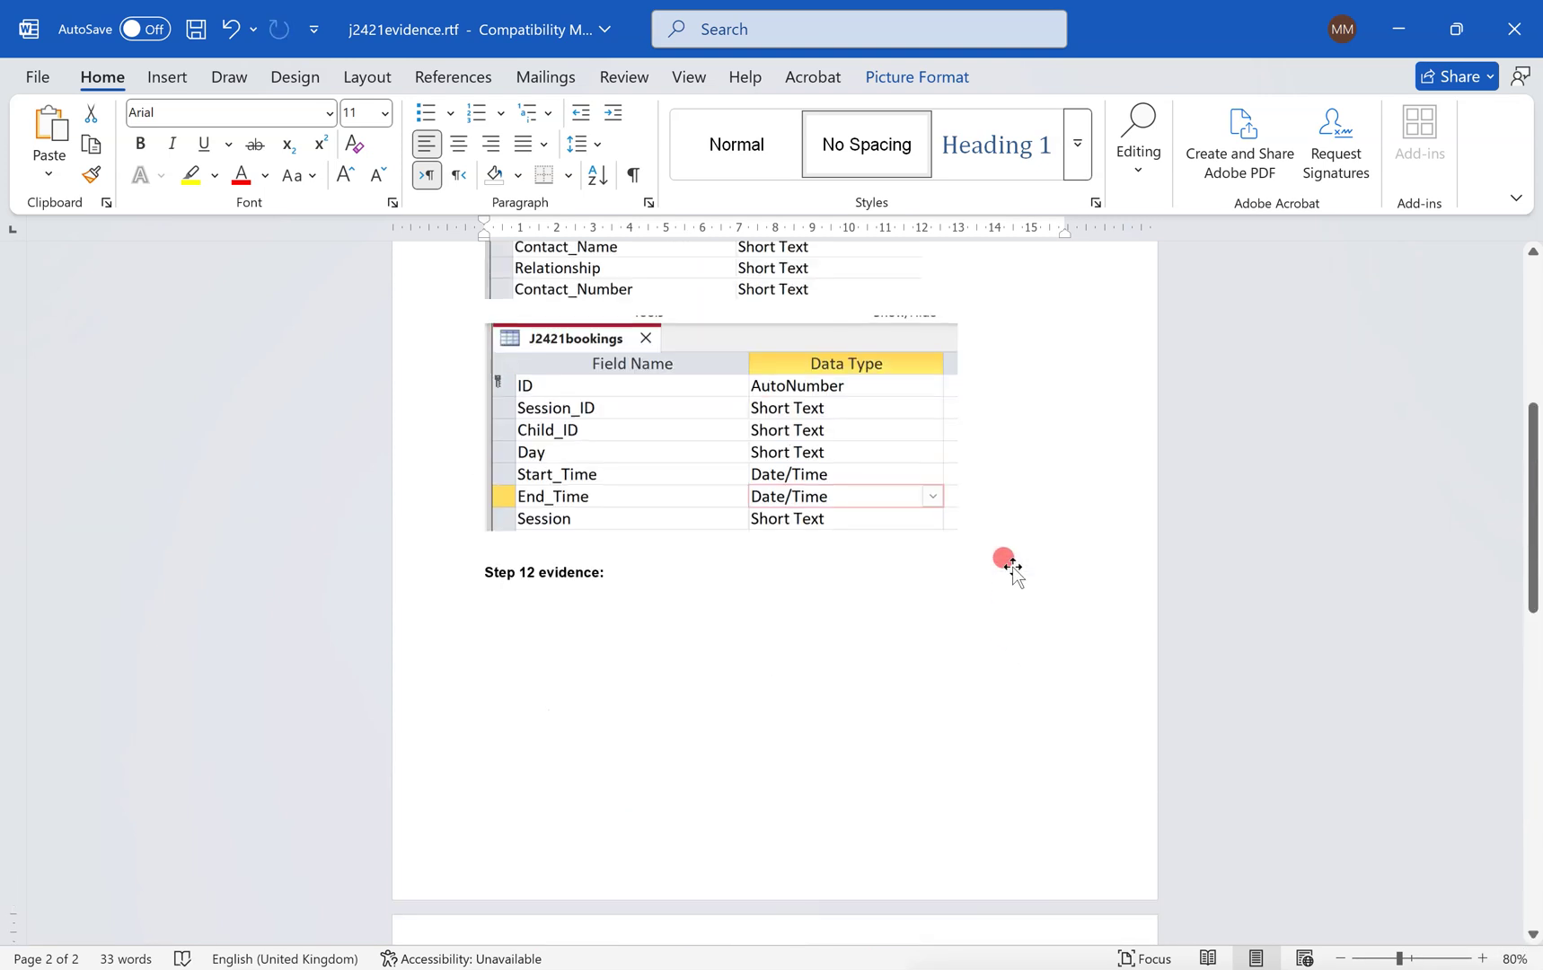
click(482, 574)
key(Return)
key(Return)
key(Return)
key(Return)
key(Return)
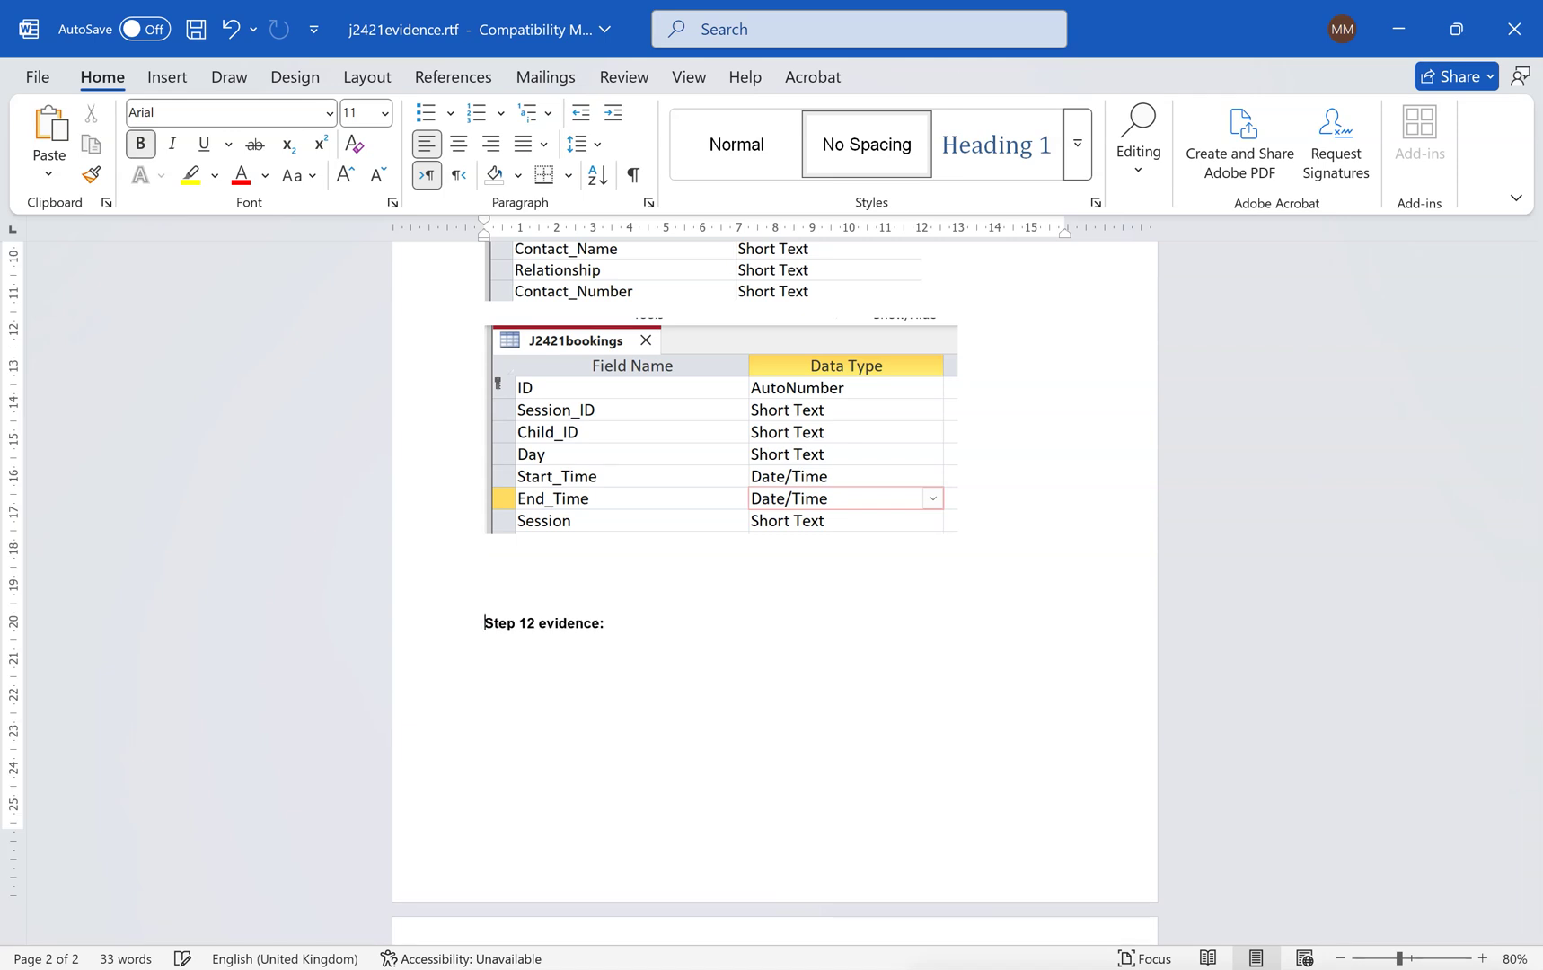
key(Return)
key(Return)
key(Return)
key(Return)
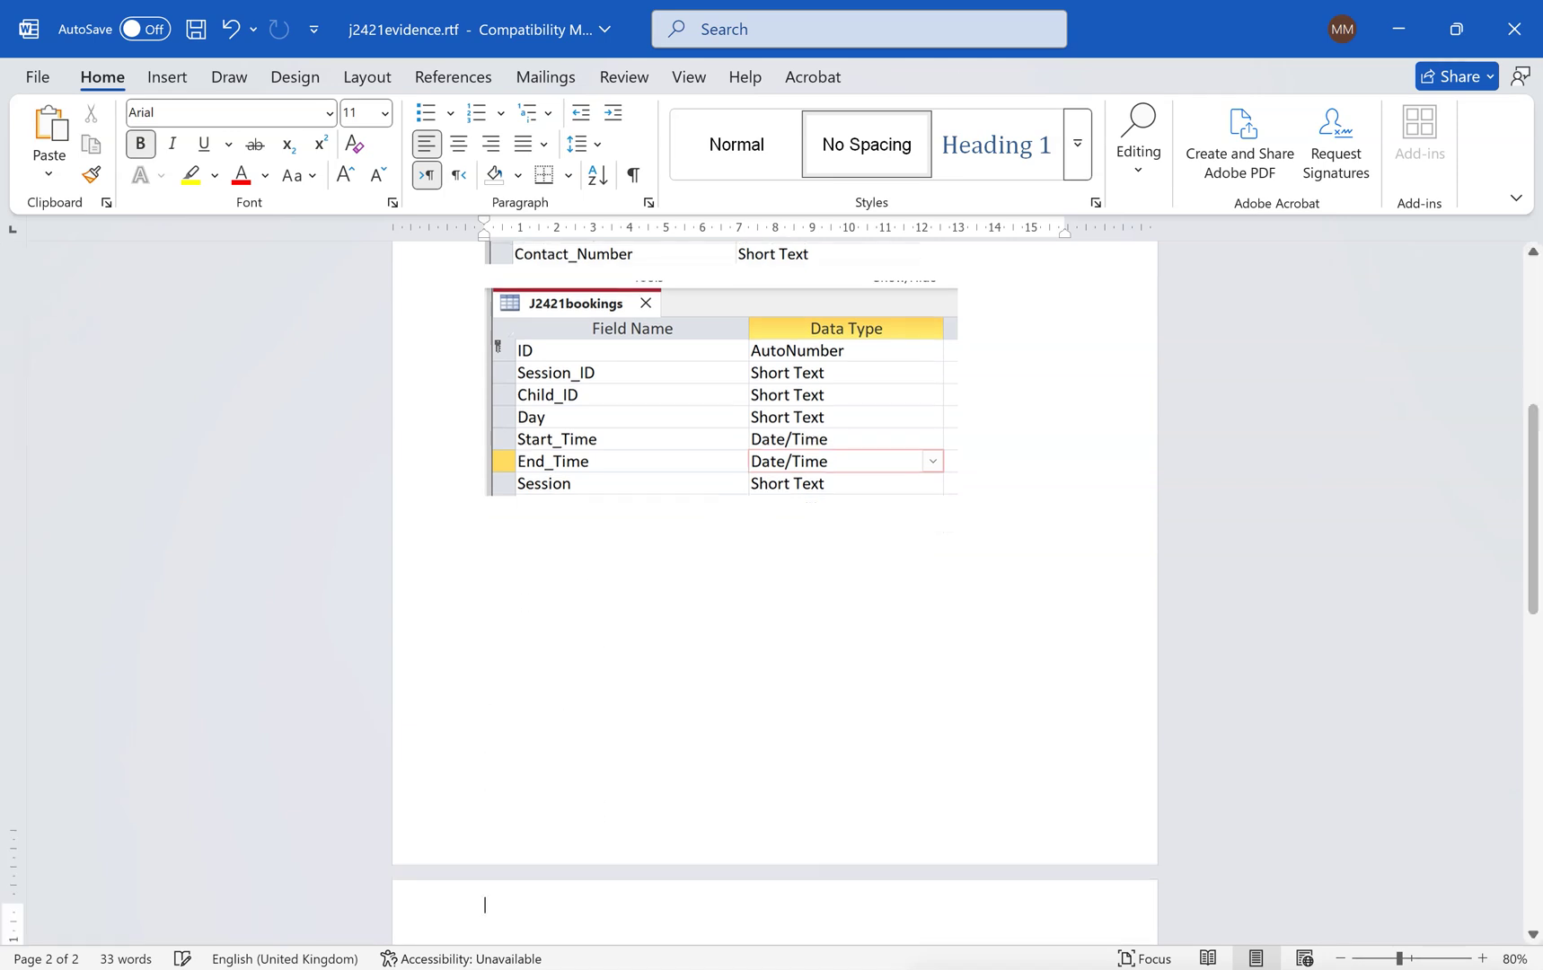
scroll(775, 593, down, 5)
scroll(775, 593, down, 4)
scroll(775, 593, up, 3)
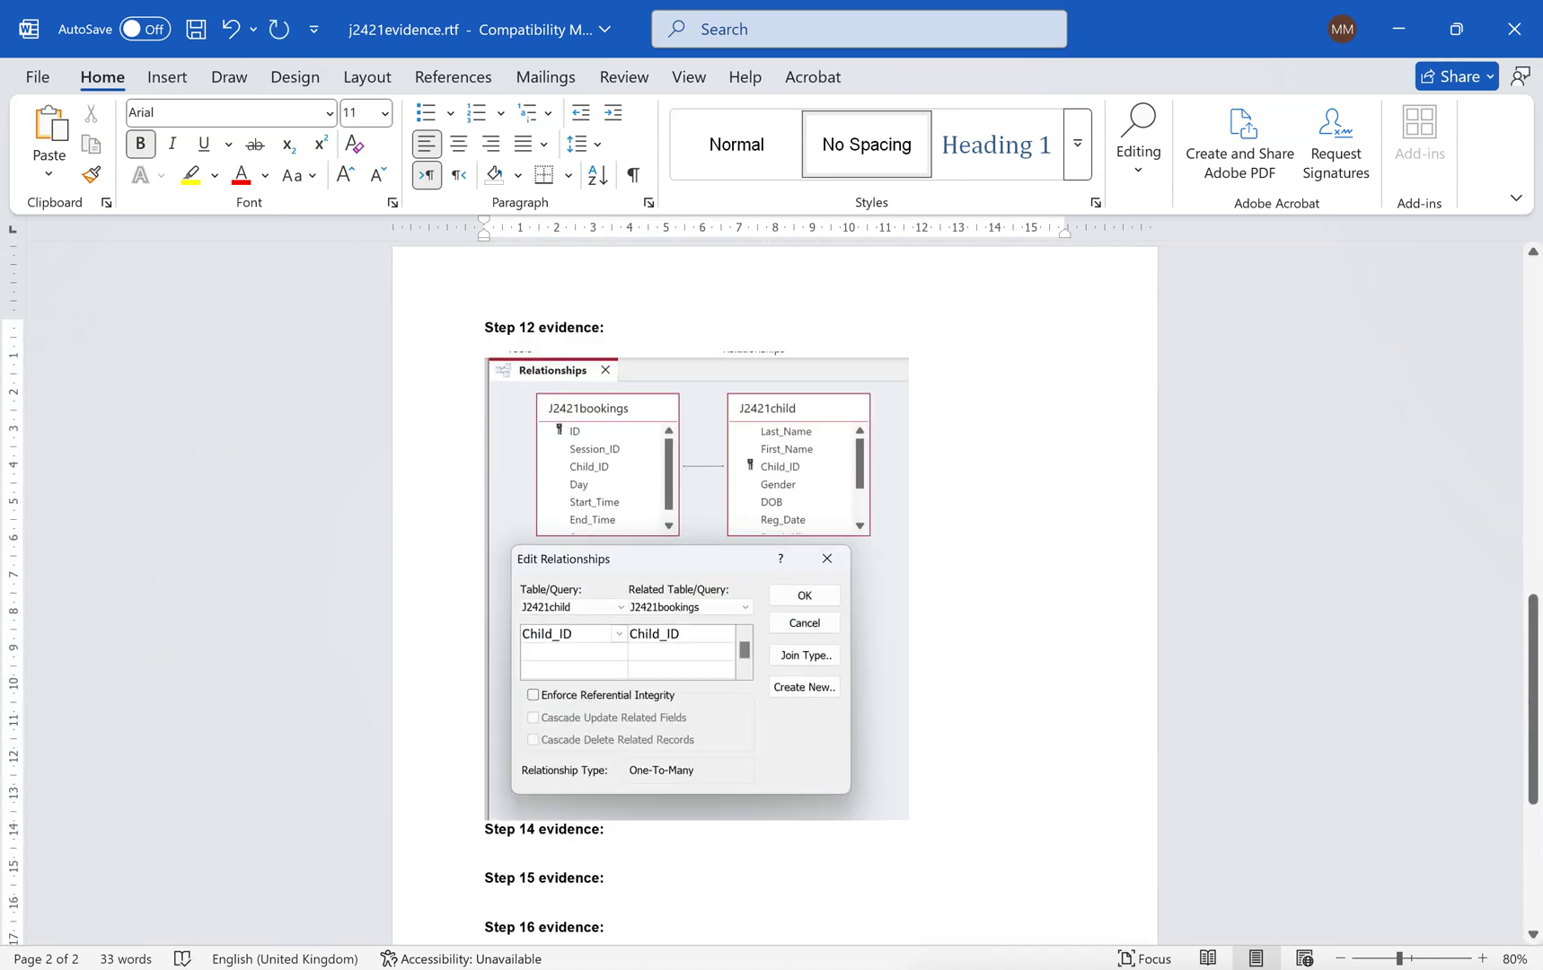
scroll(775, 593, down, 1)
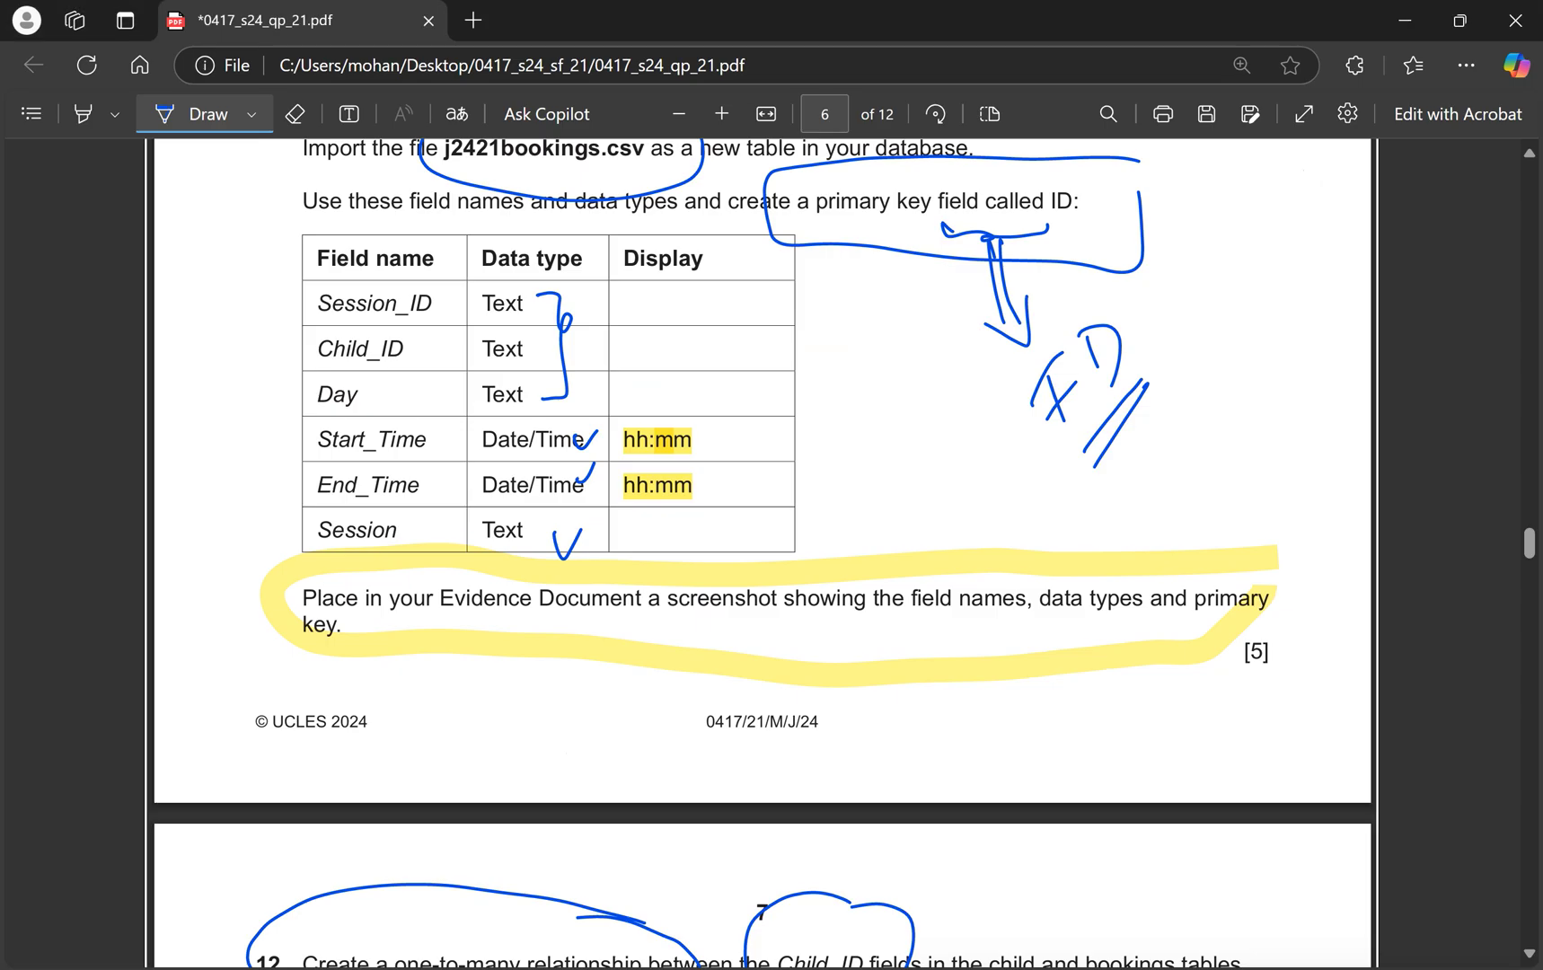
Scroll the exam paper to question 13 and loop its report wording.
key(alt+Tab)
scroll(765, 644, down, 5)
scroll(776, 659, down, 2)
mouse_move(871, 354)
mouse_down()
mouse_move(746, 340)
mouse_move(1021, 386)
mouse_move(949, 341)
mouse_move(858, 344)
mouse_up()
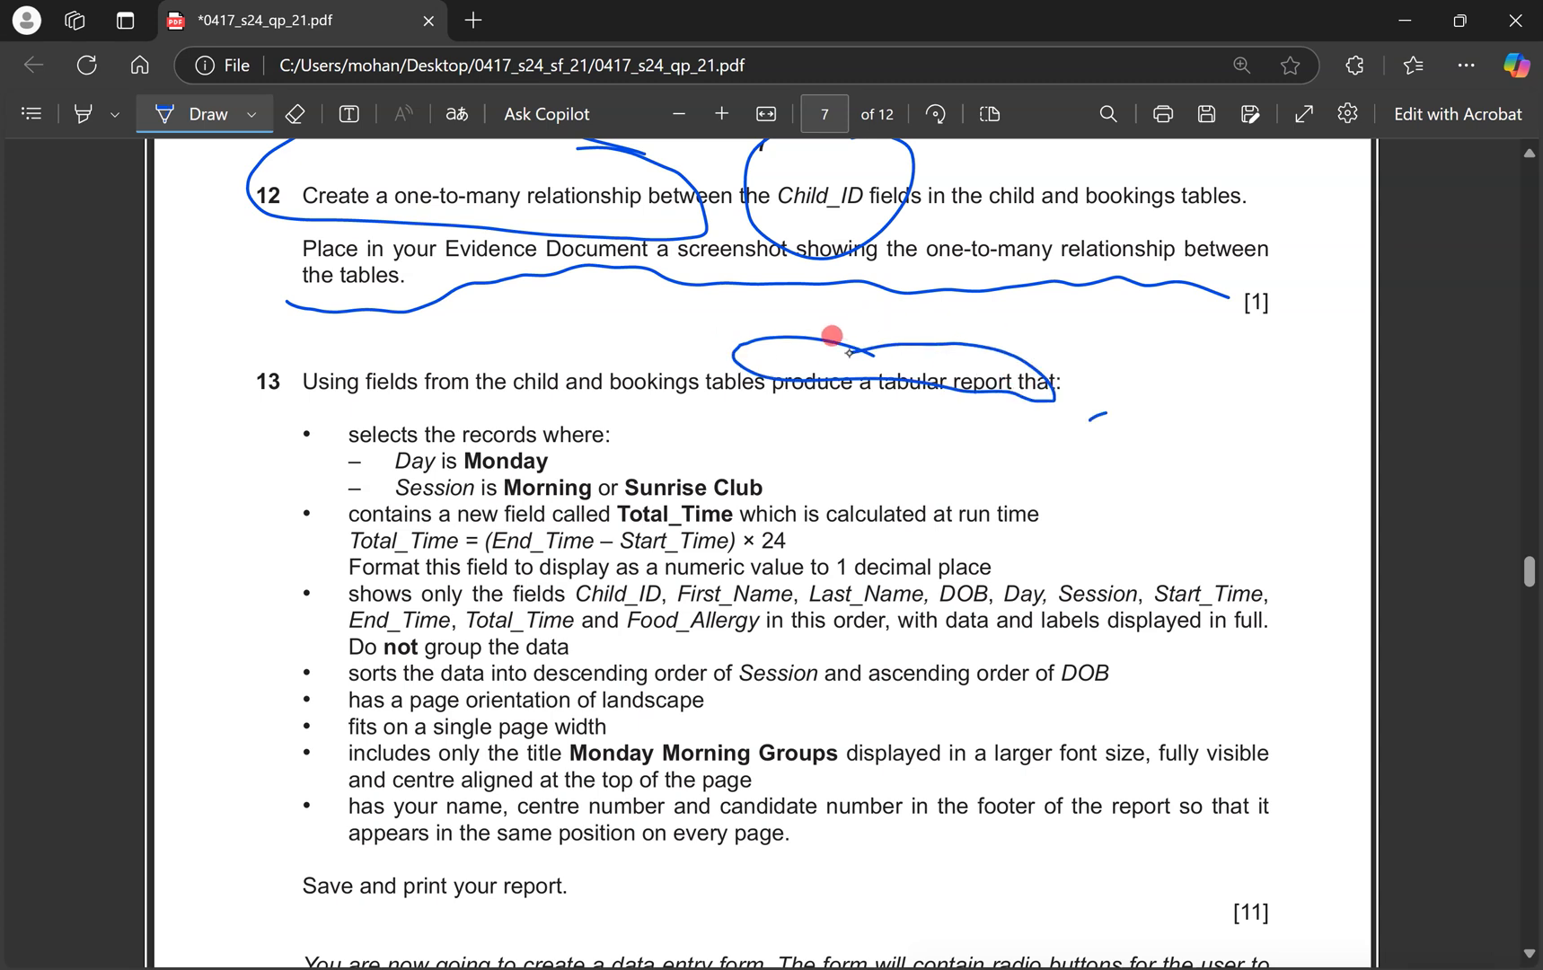
Write query, report and Add margin notes and loop the selection and Total_Time bullets.
drag(1142, 389, 1147, 401)
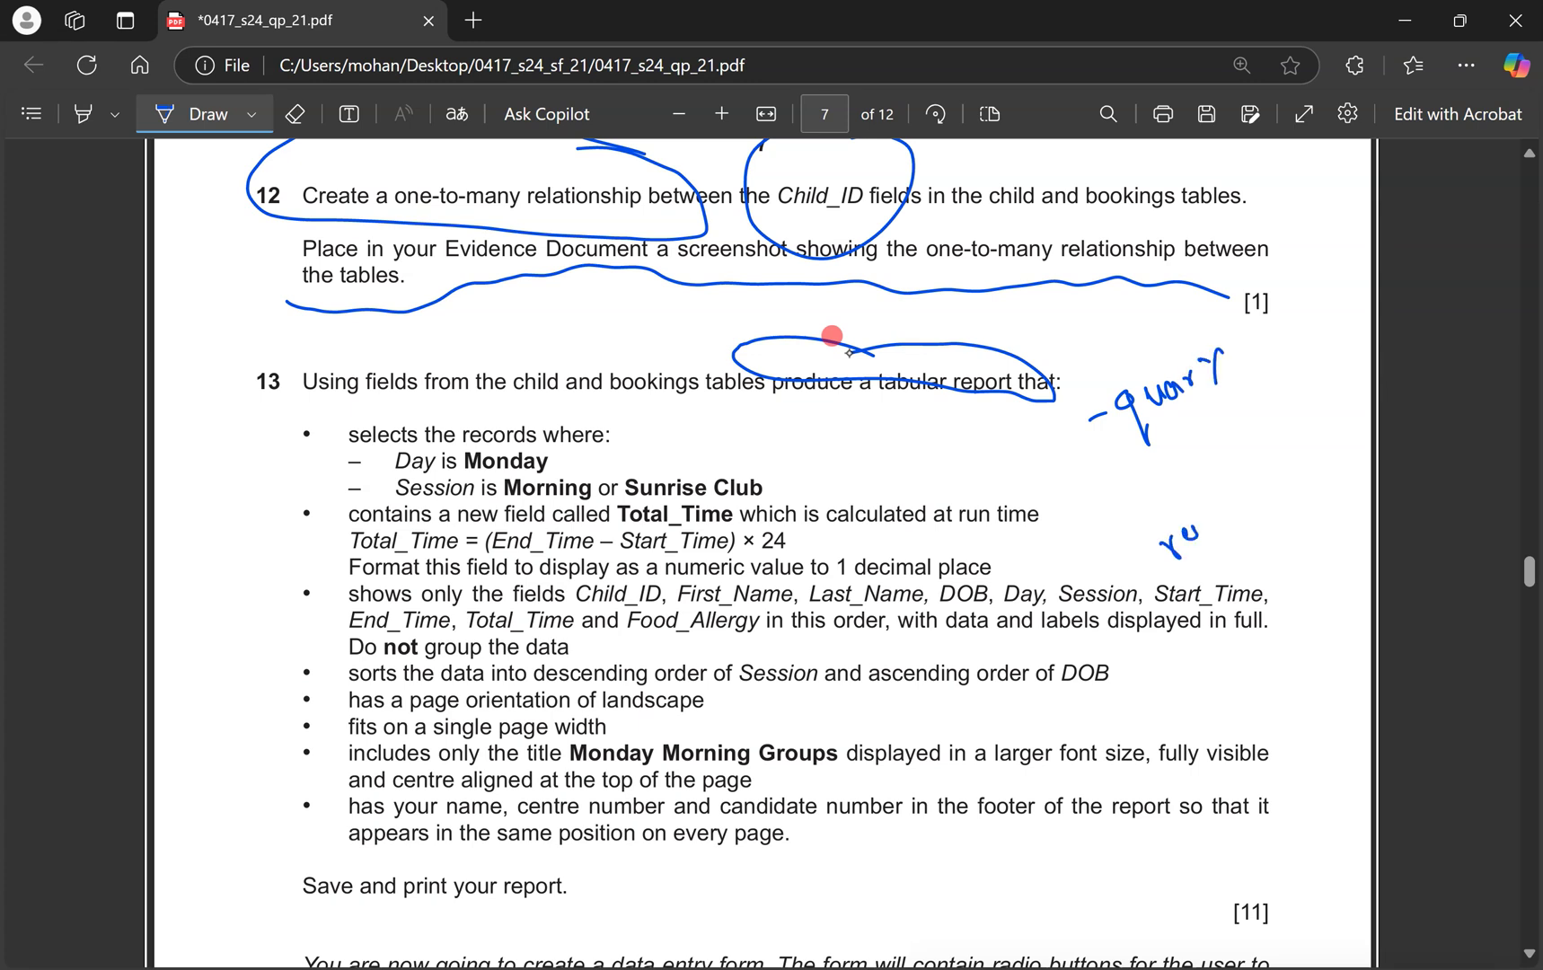
drag(1232, 512, 1256, 494)
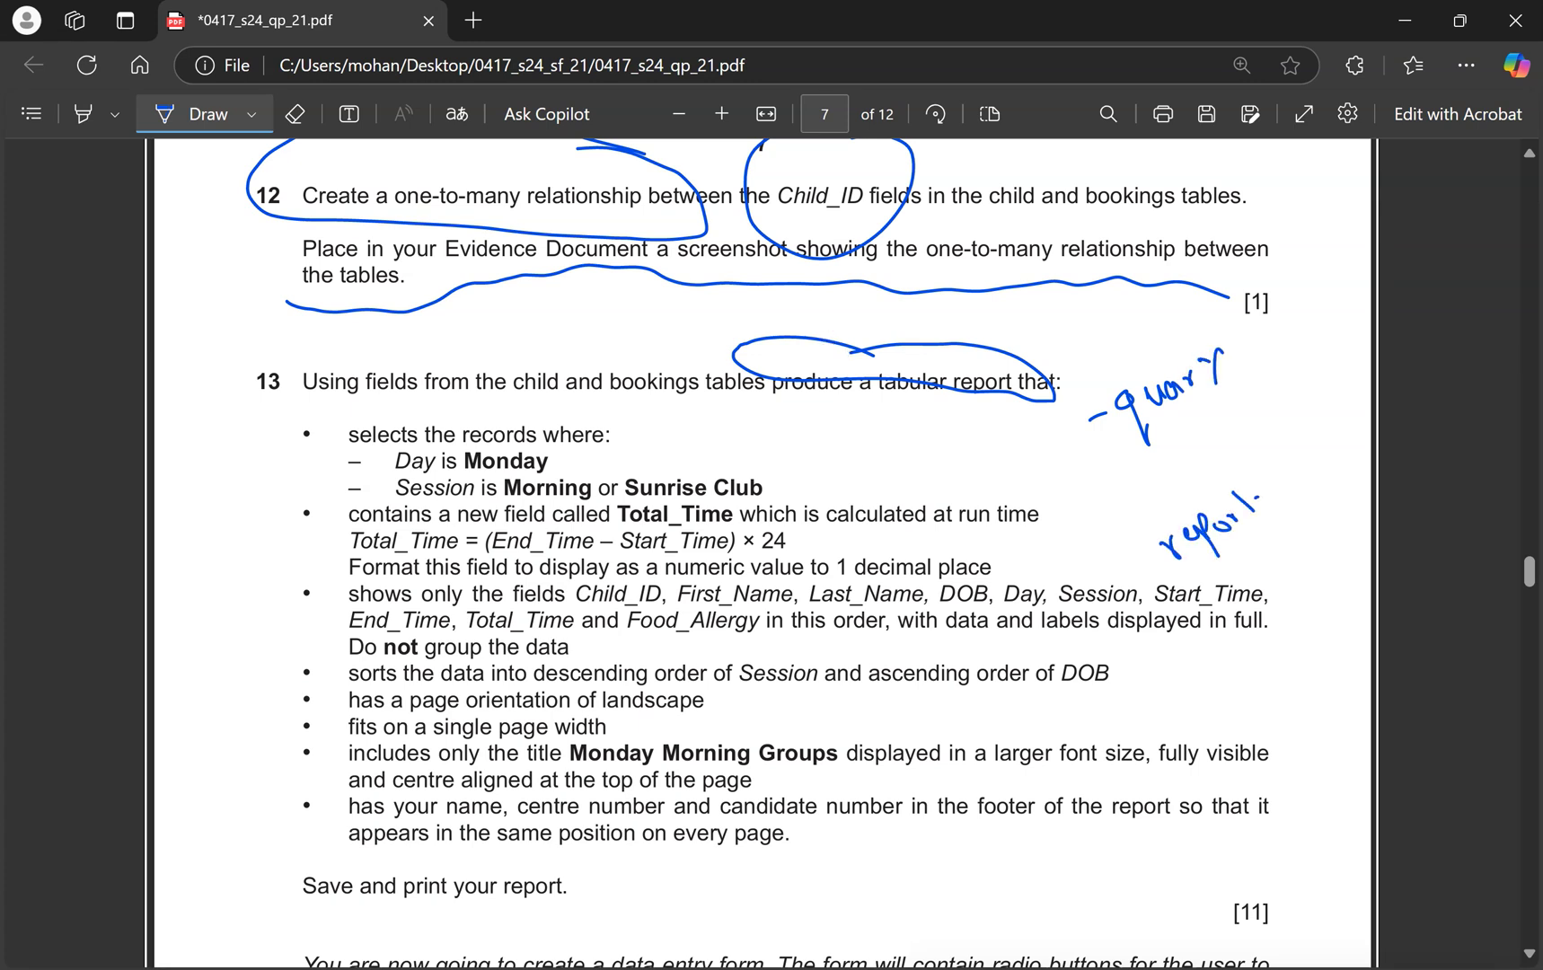
drag(1170, 456, 1186, 449)
mouse_move(1201, 415)
mouse_down()
mouse_move(1195, 447)
mouse_move(1235, 426)
mouse_up()
scroll(849, 353, up, 1)
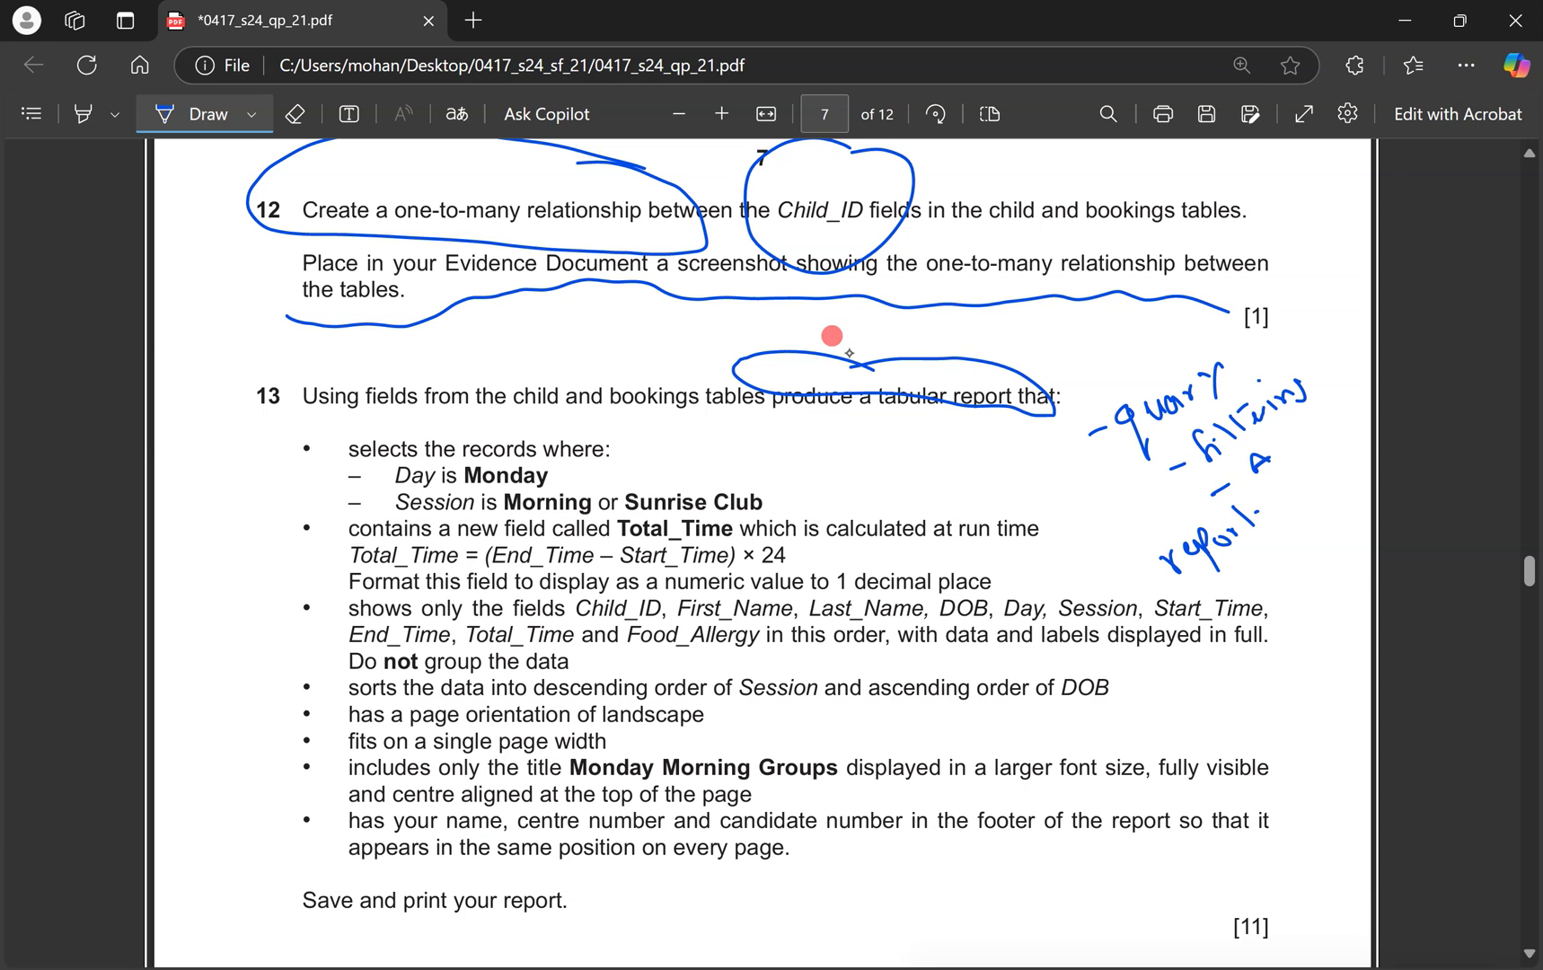
drag(1299, 439, 1306, 420)
drag(392, 409, 298, 523)
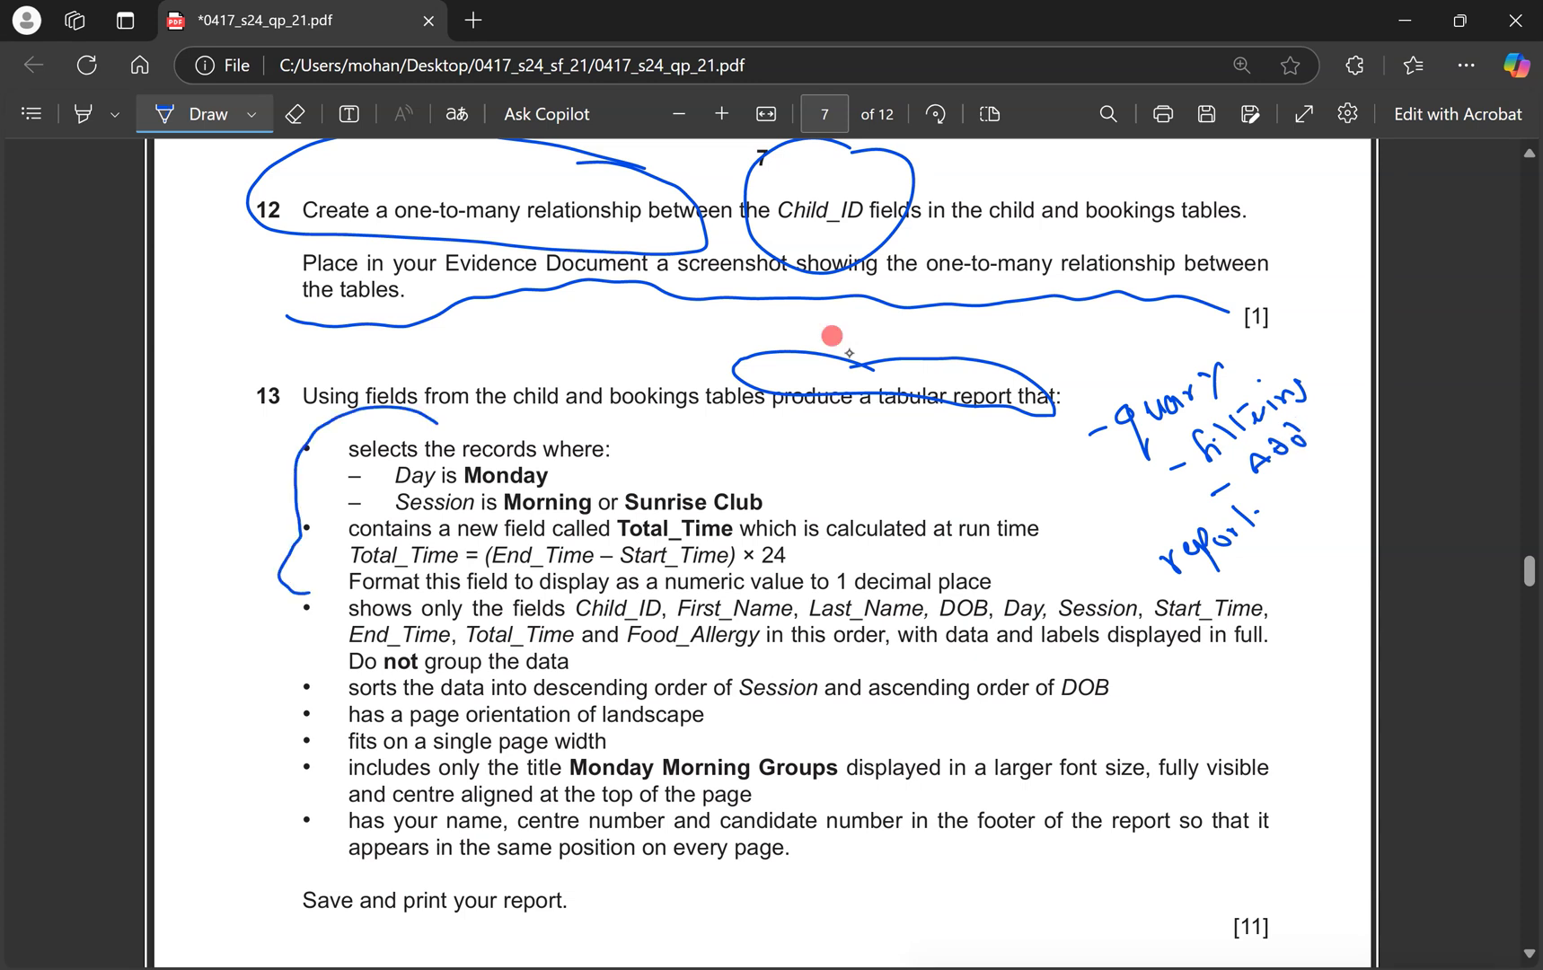
mouse_move(571, 594)
mouse_down()
mouse_move(916, 599)
mouse_move(1067, 507)
mouse_move(658, 423)
mouse_move(440, 419)
mouse_up()
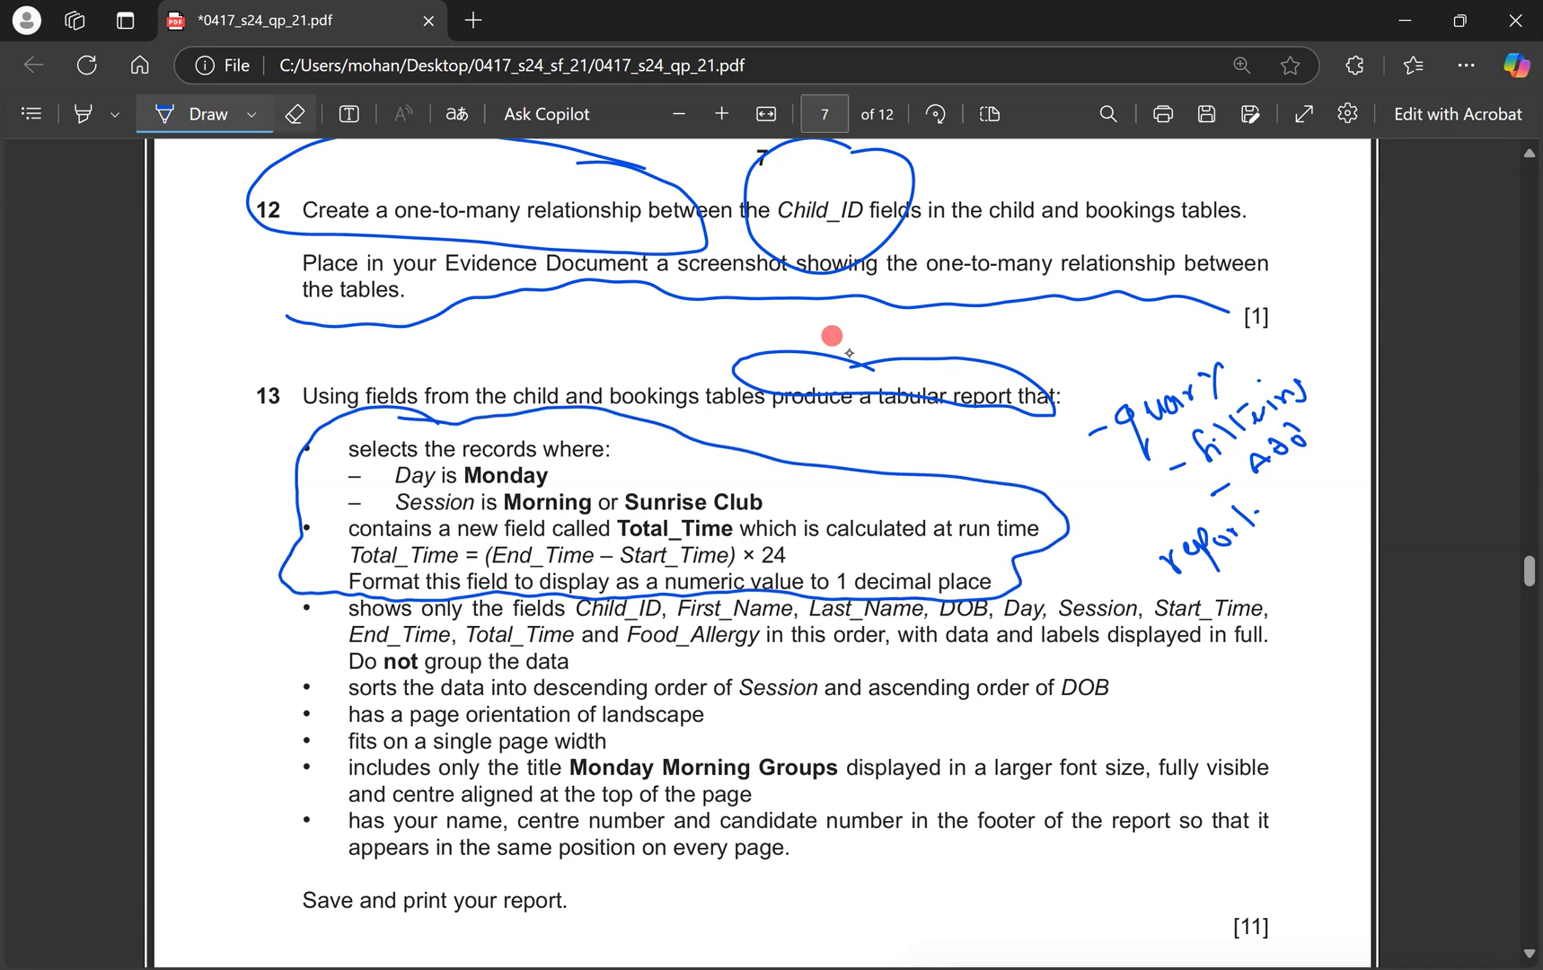
Highlight the Morning or Sunrise Club condition and bracket the report requirements in magenta, labelled Report.
click(82, 113)
drag(385, 528, 497, 451)
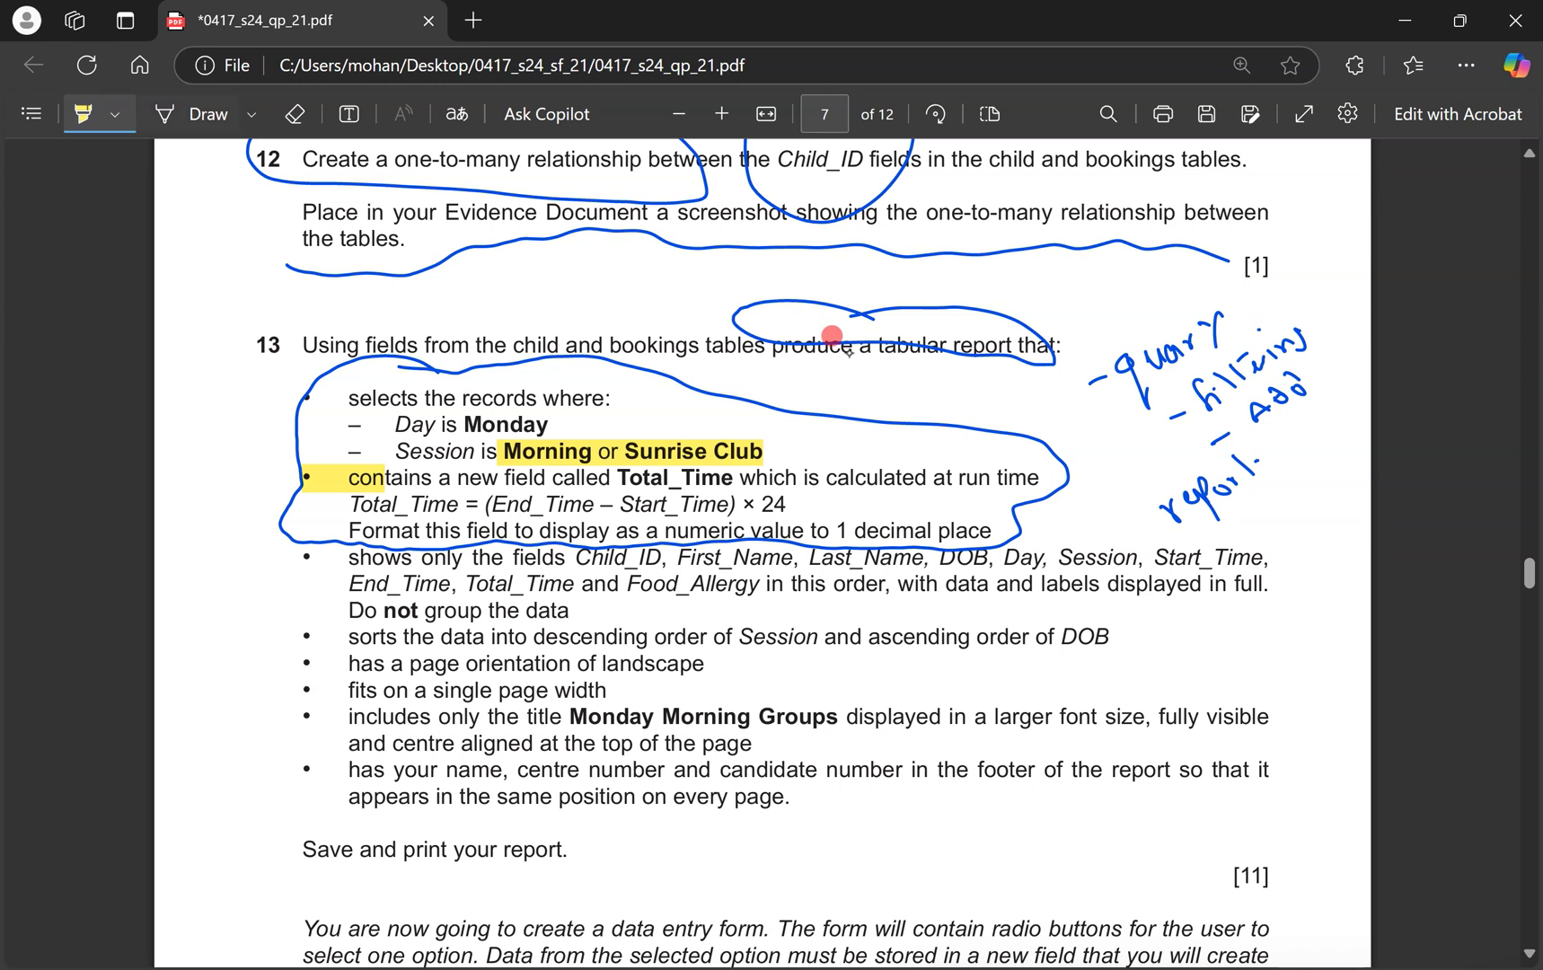
click(252, 114)
click(275, 256)
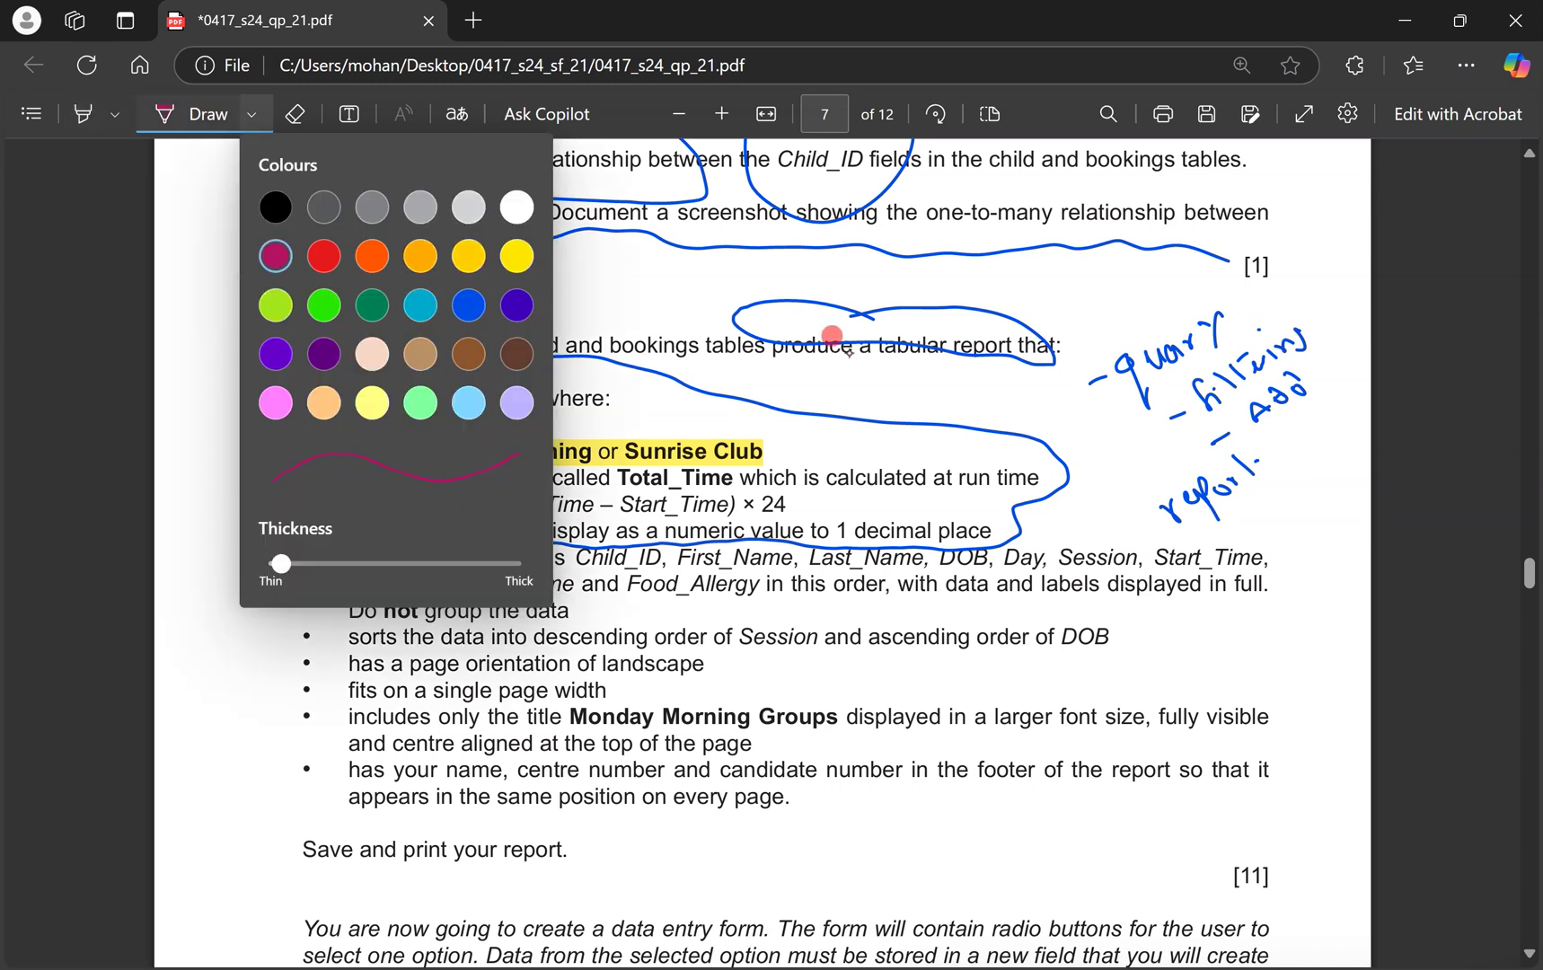
click(250, 835)
drag(272, 627, 280, 788)
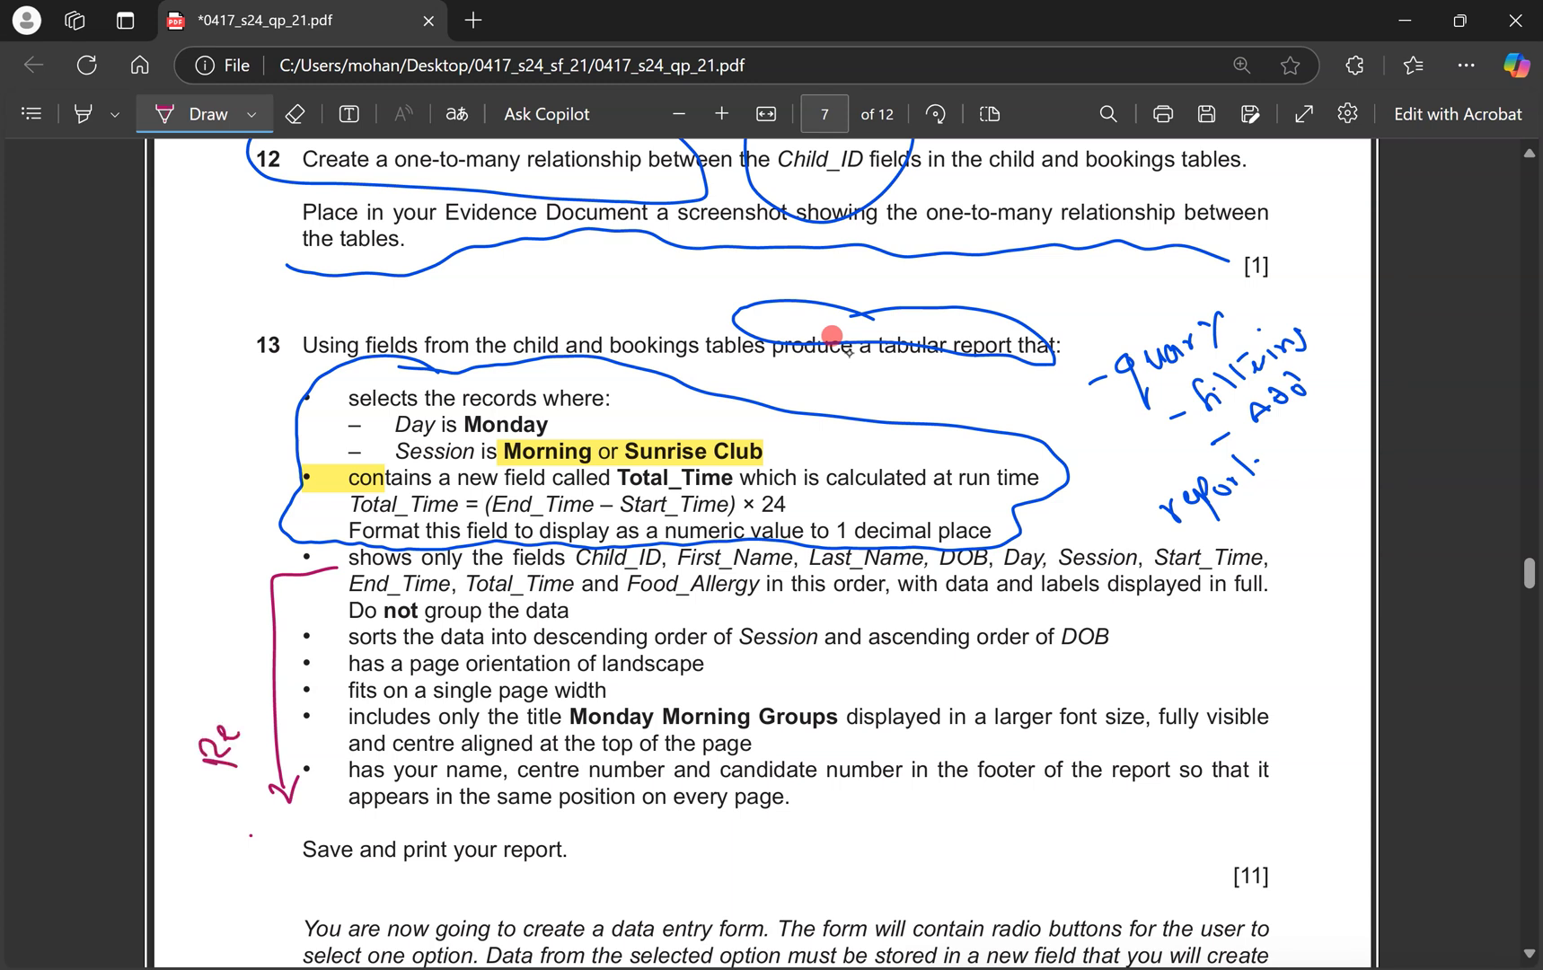
drag(250, 668, 224, 654)
drag(248, 665, 235, 640)
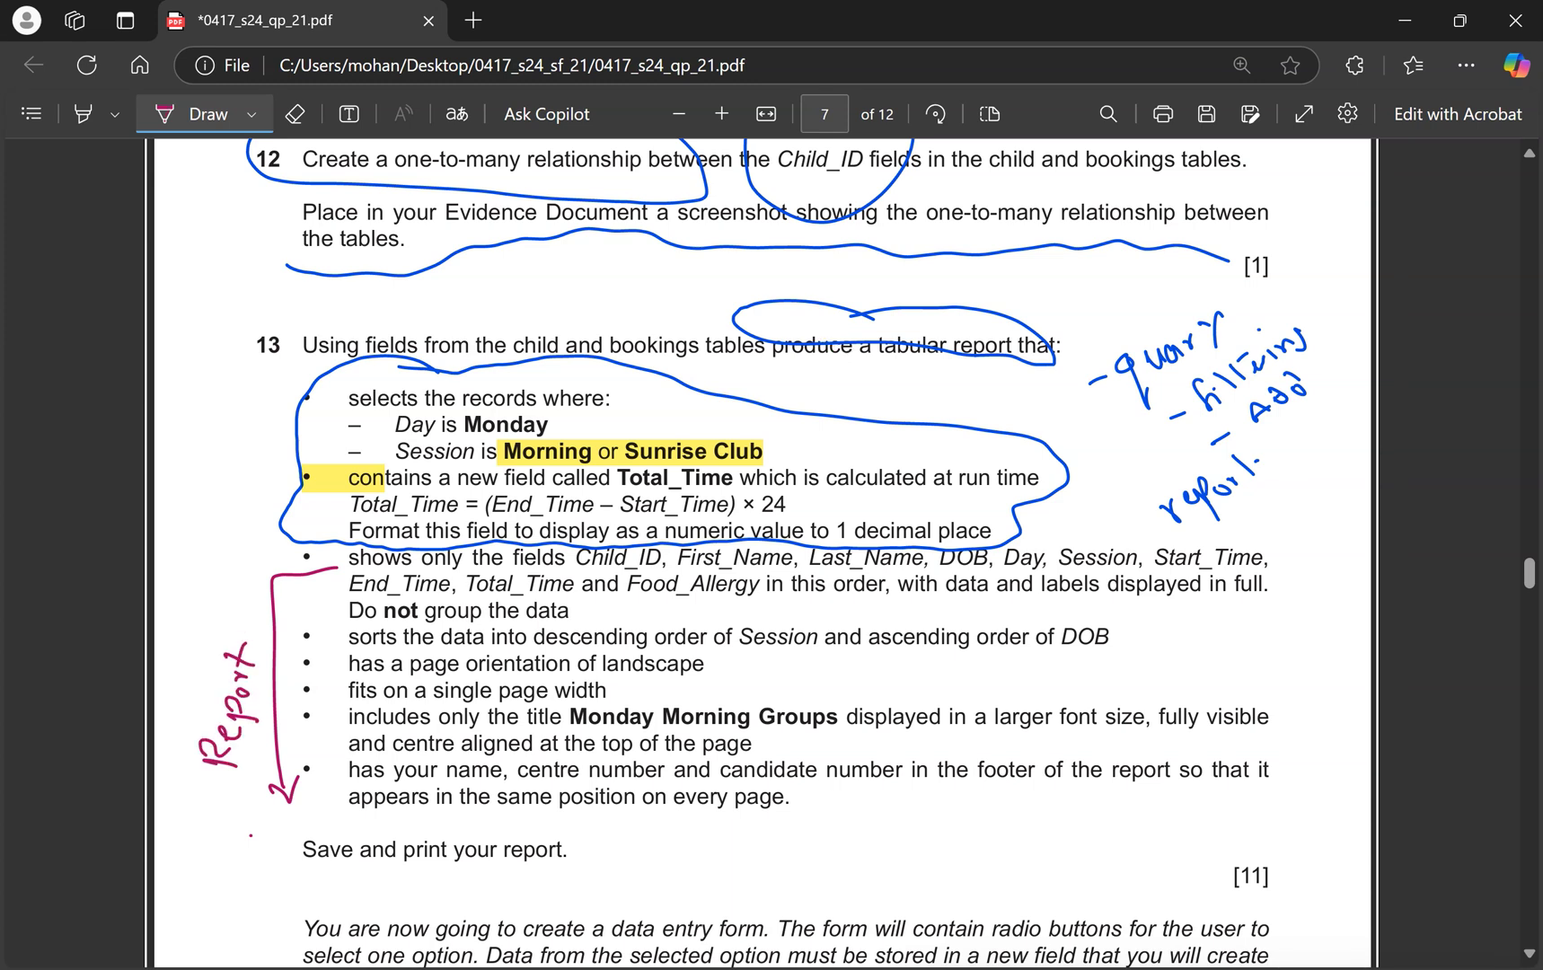
Circle 'report that', brace the selection conditions and highlight the list of fields to show.
mouse_move(1294, 325)
mouse_down()
mouse_move(1176, 395)
mouse_move(1304, 339)
mouse_up()
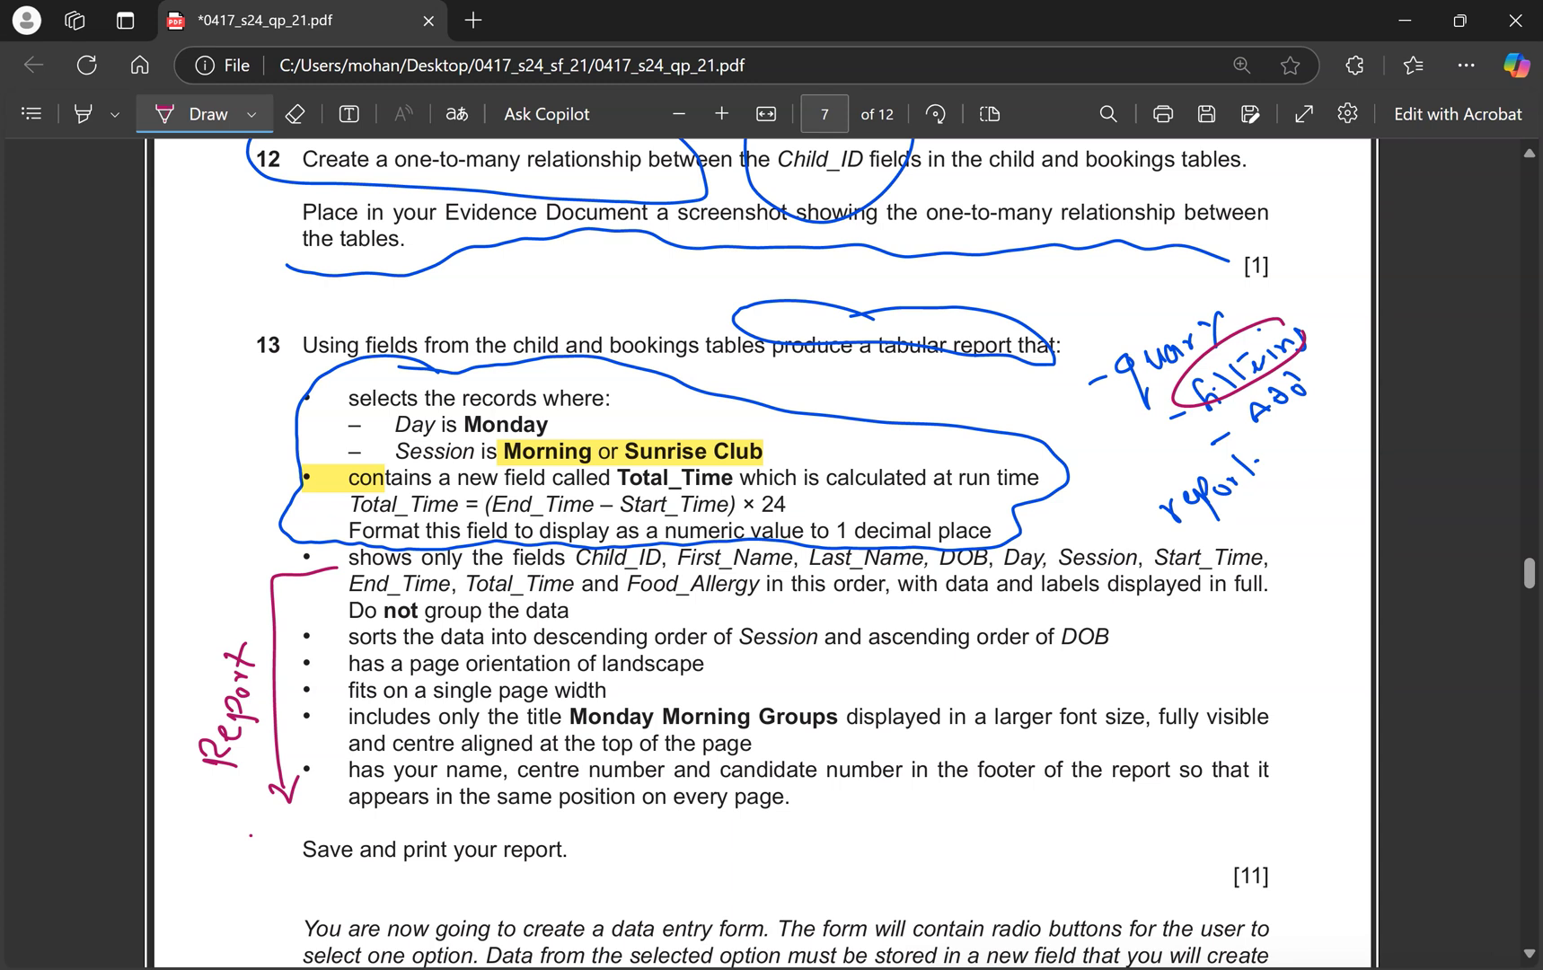
drag(557, 418, 583, 410)
drag(771, 449, 796, 444)
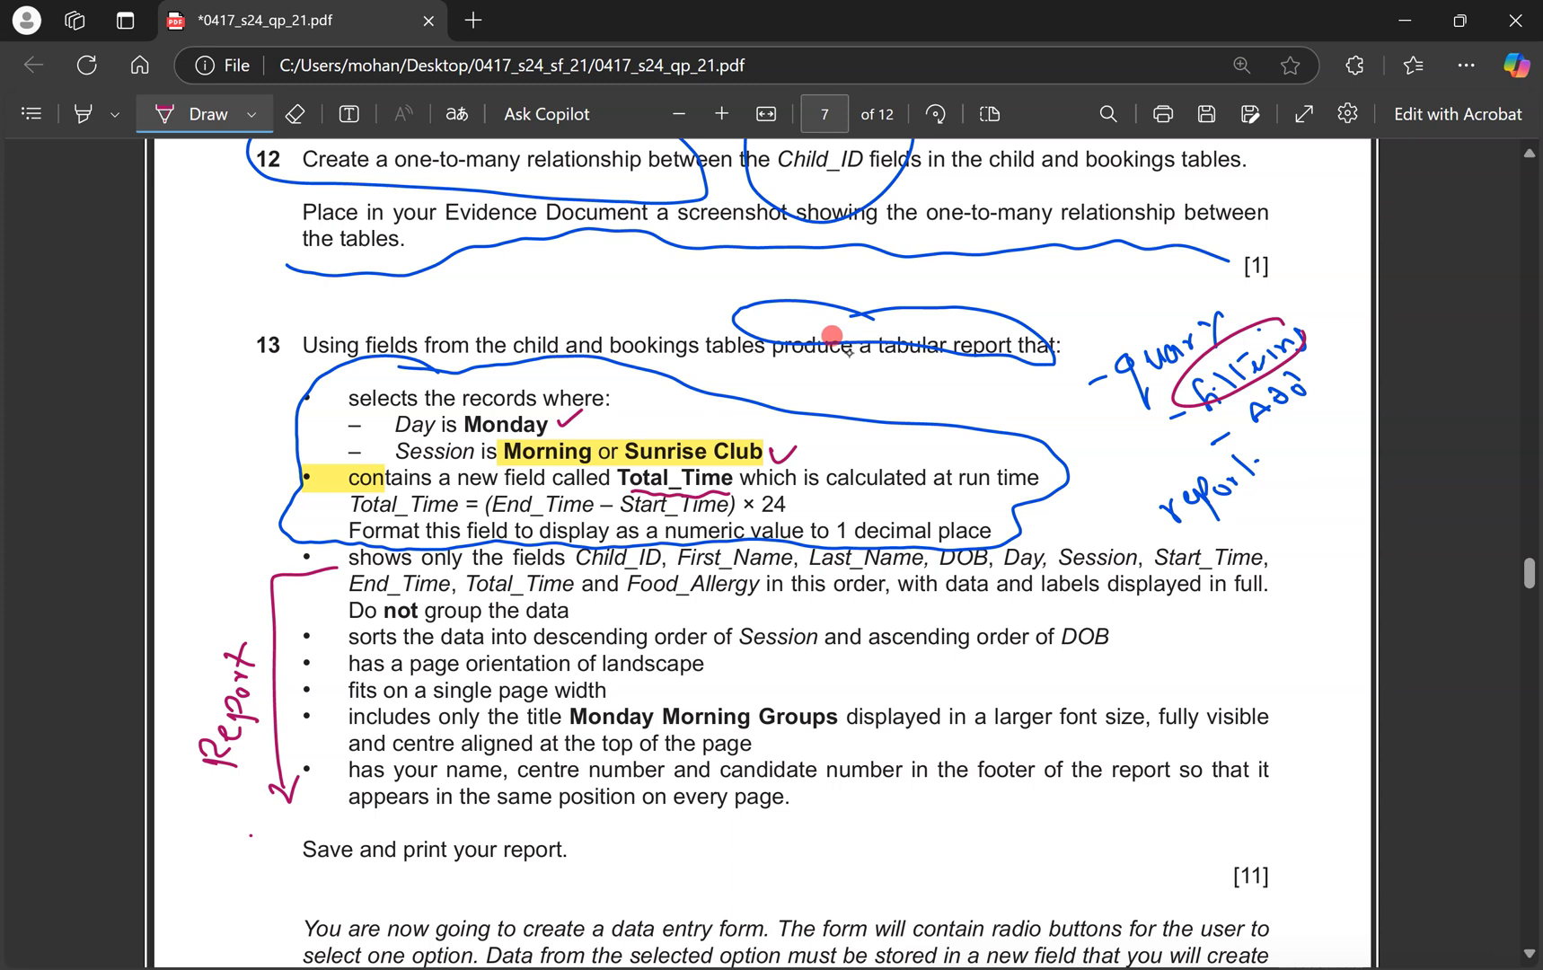
key(ctrl+z)
key(ctrl+z)
key(ctrl+z)
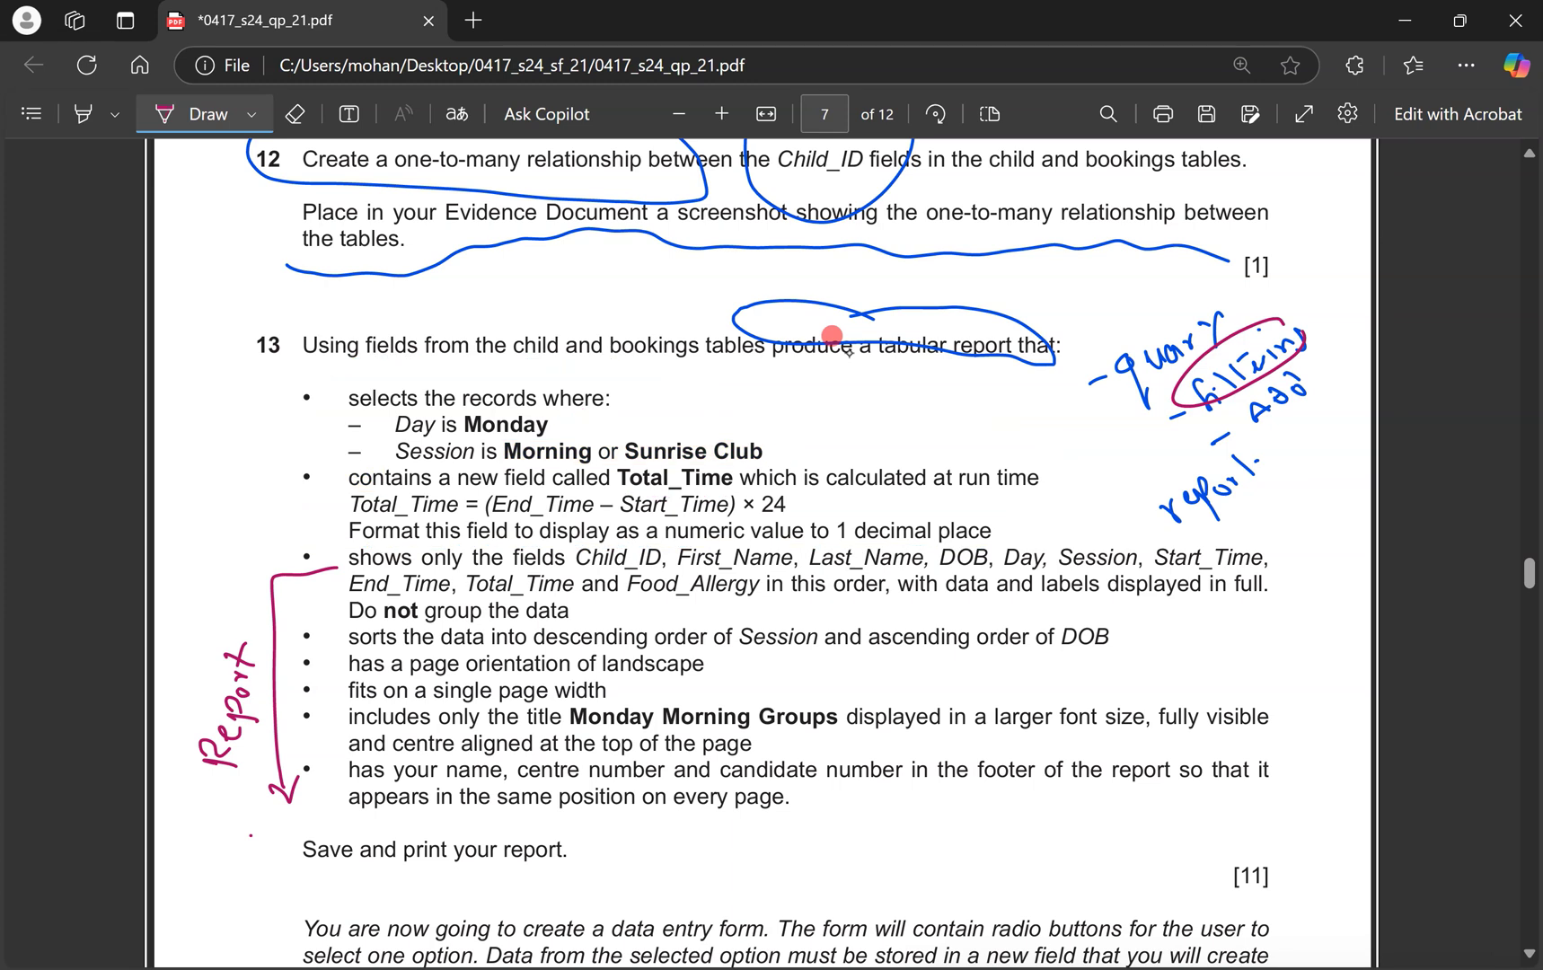
drag(988, 309, 1024, 351)
drag(302, 386, 301, 474)
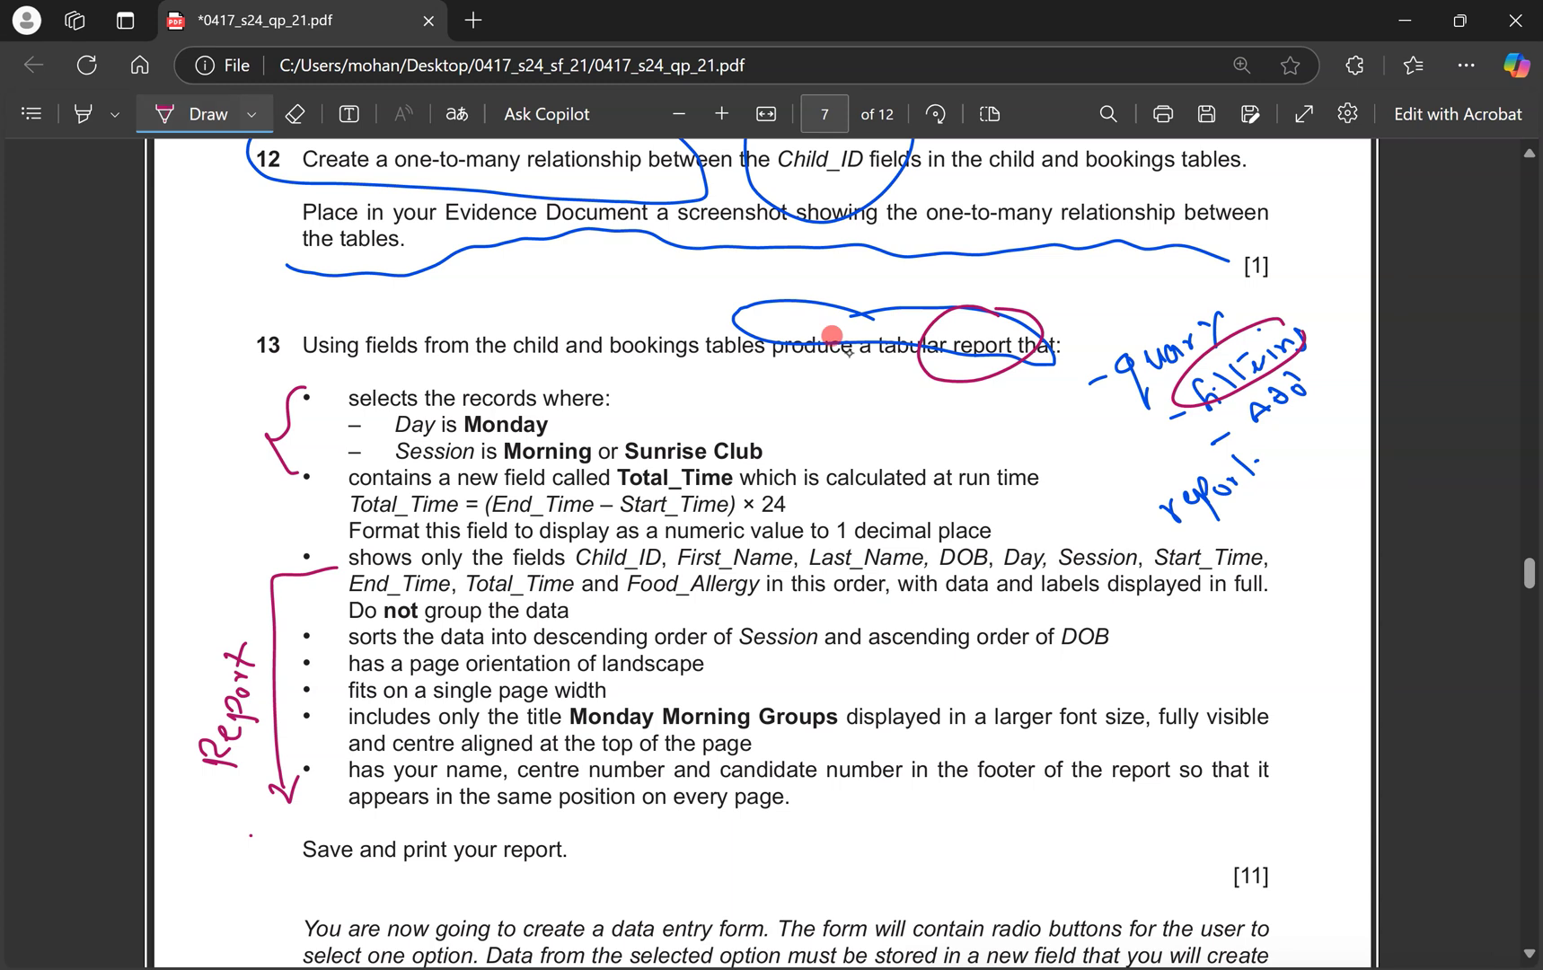
click(82, 113)
drag(348, 557, 768, 584)
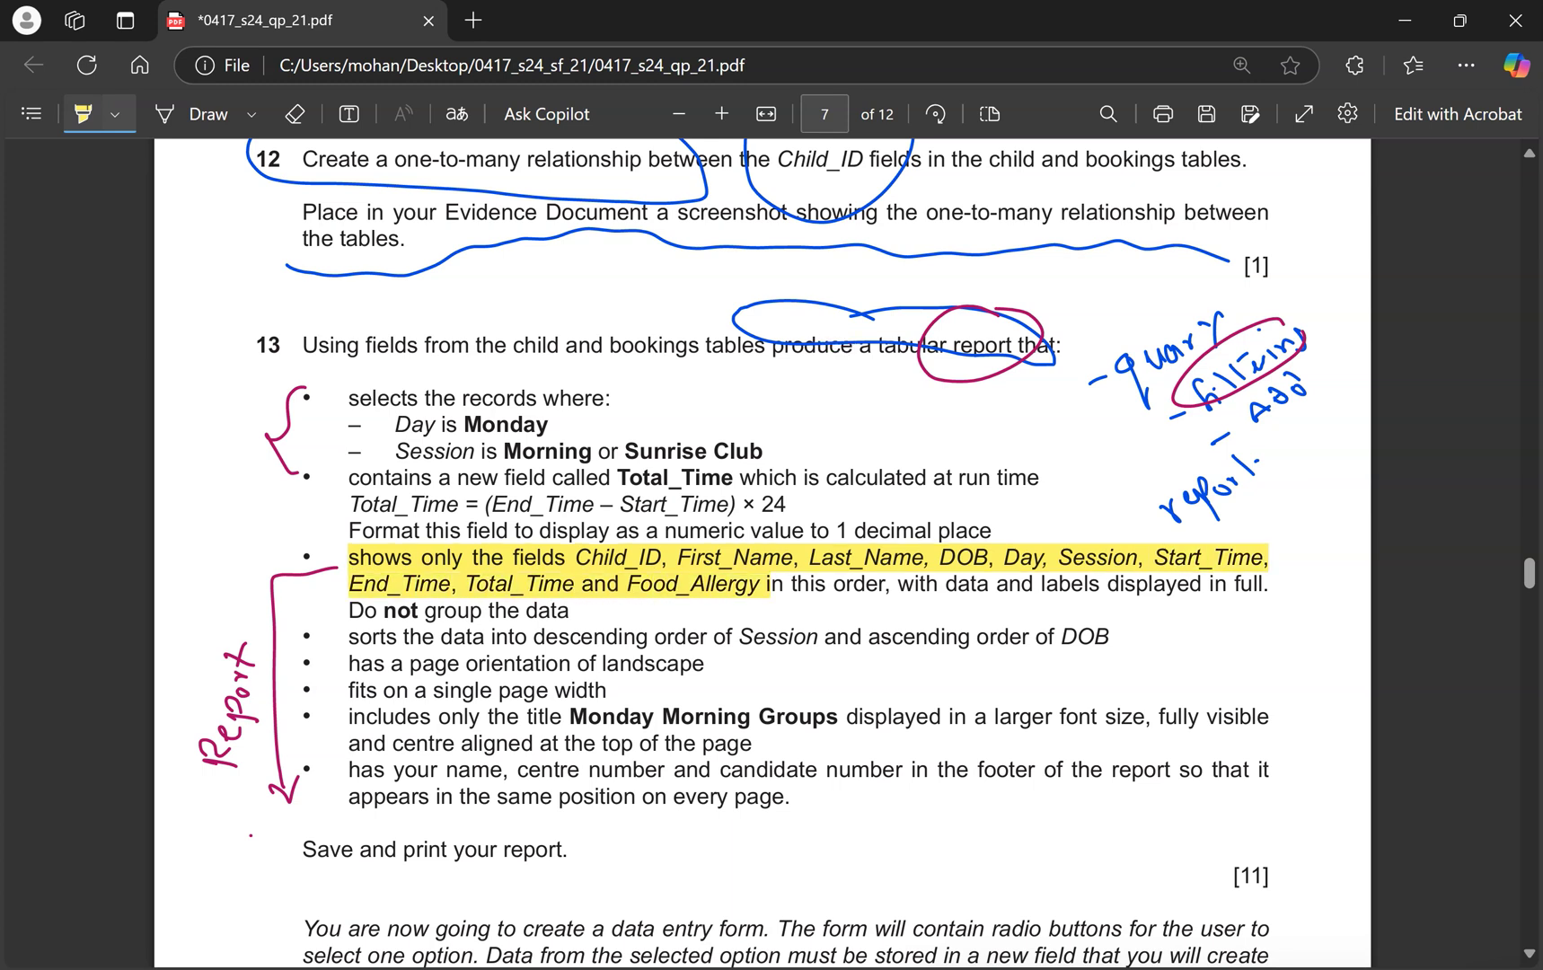
key(ctrl+super+Right)
Close the Relationships window.
right_click(219, 231)
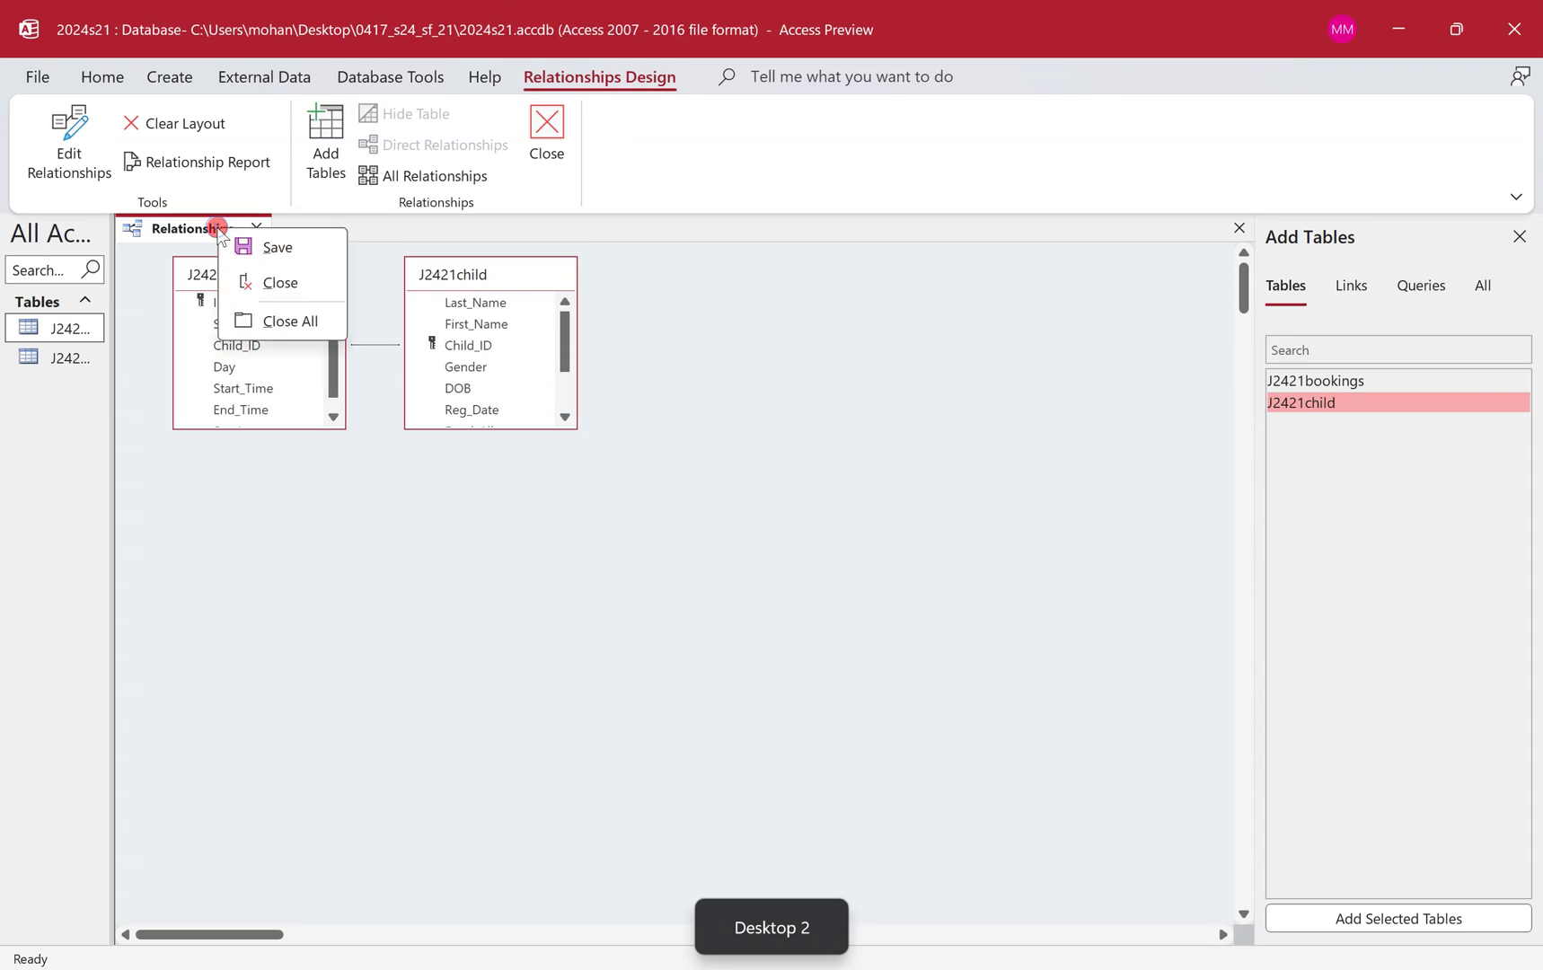
key(Escape)
click(256, 228)
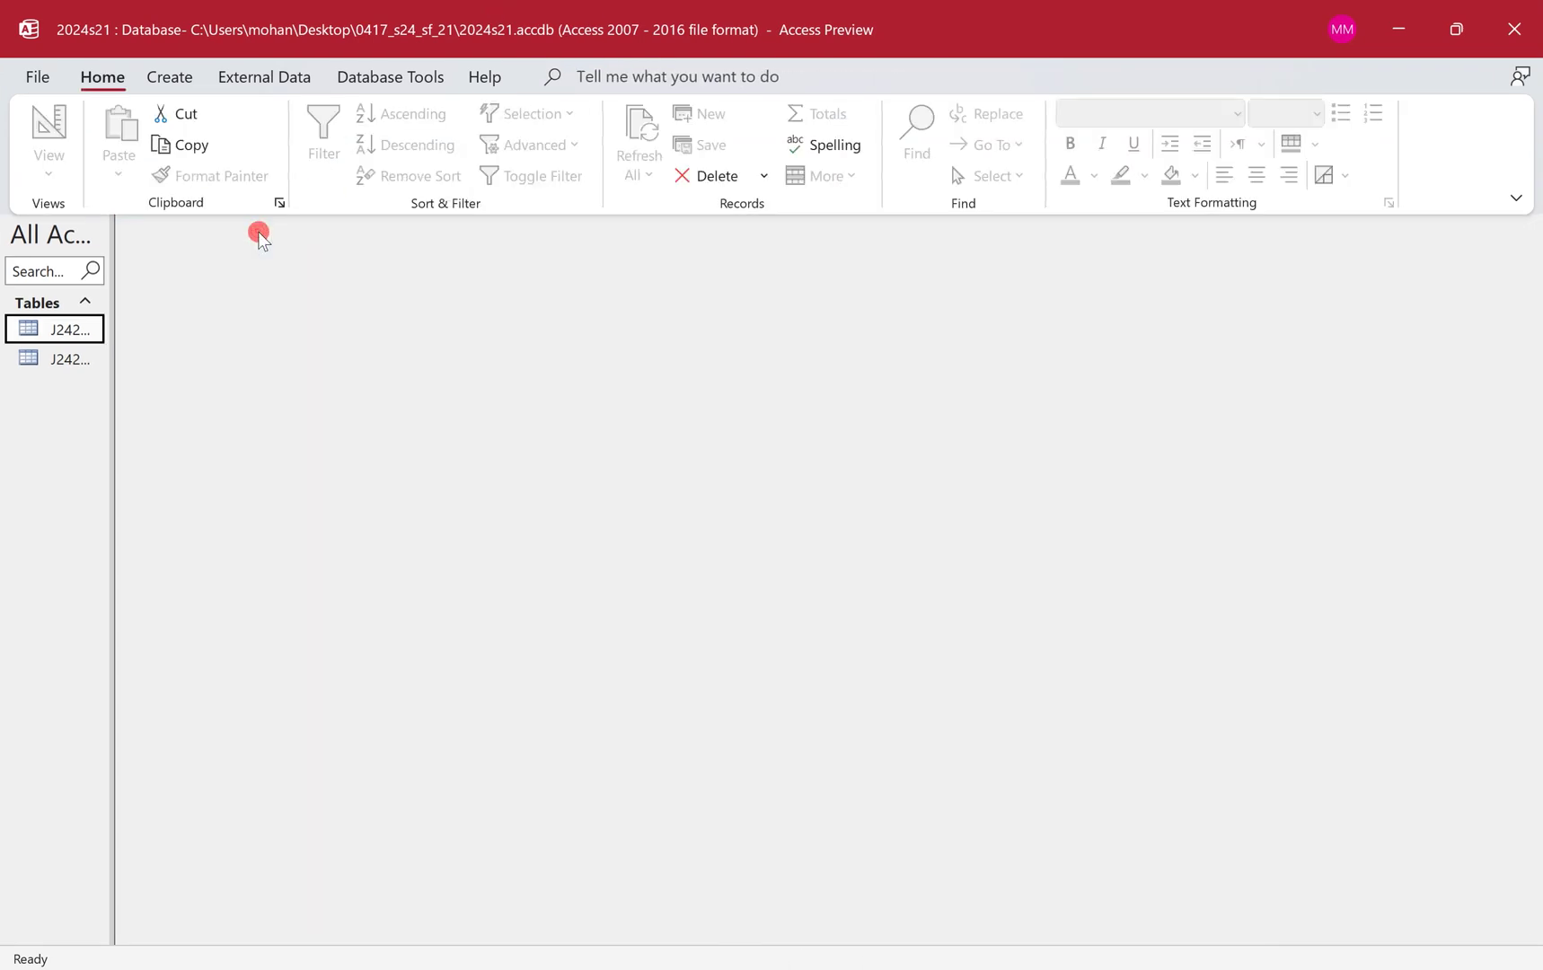
Start the Simple Query Wizard and list the J2421bookings table's fields.
click(180, 79)
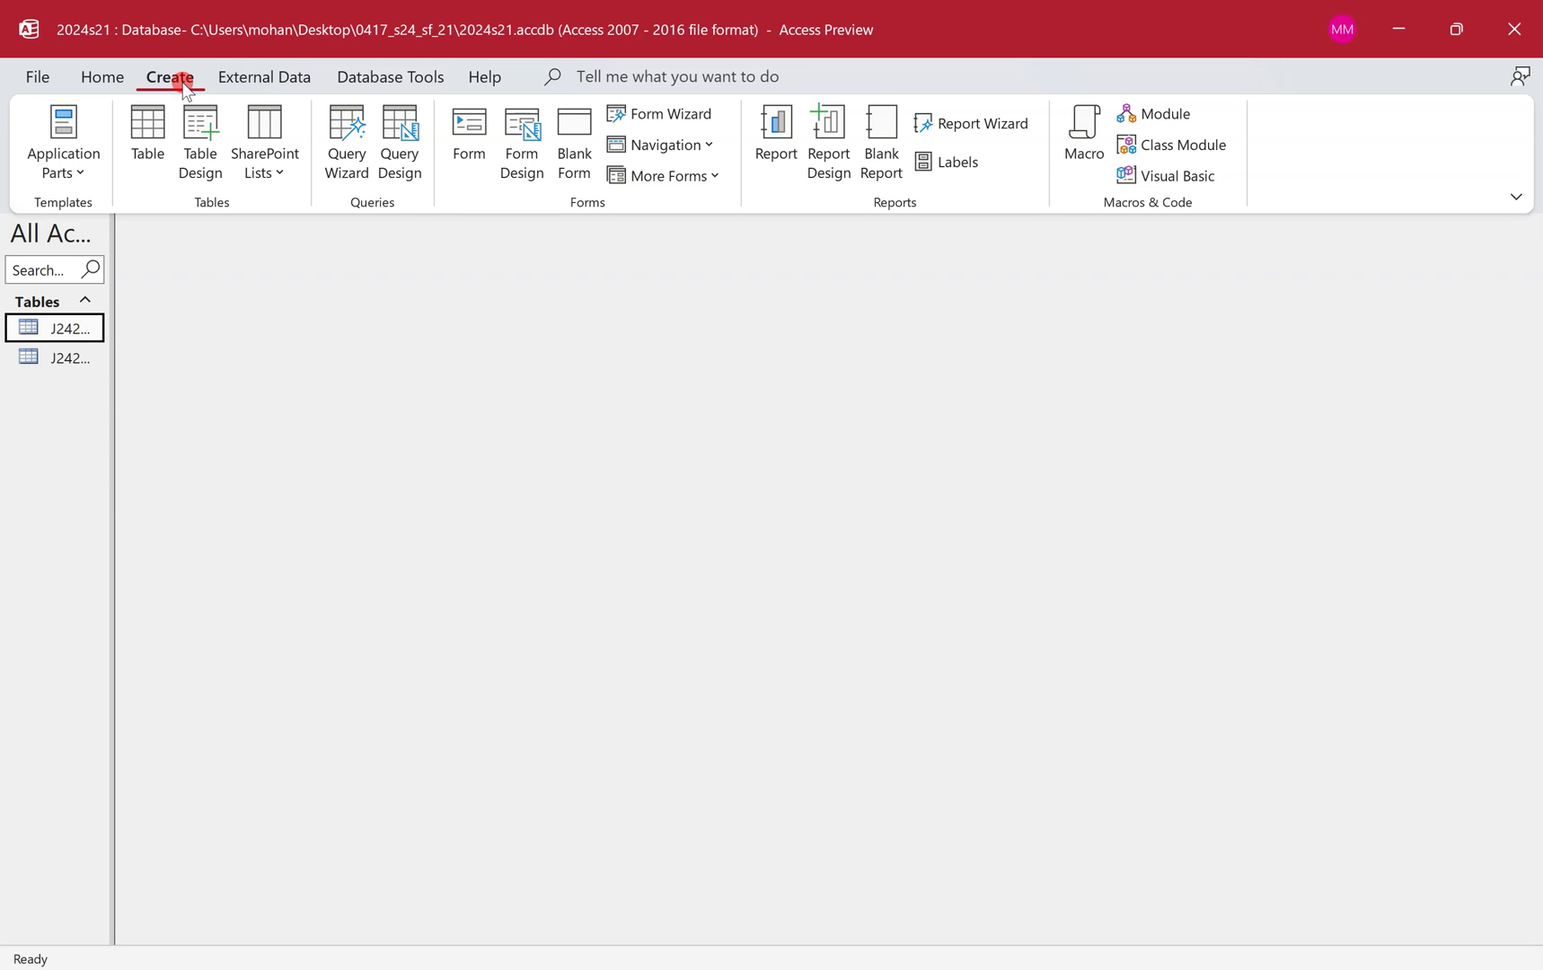
click(347, 136)
click(848, 505)
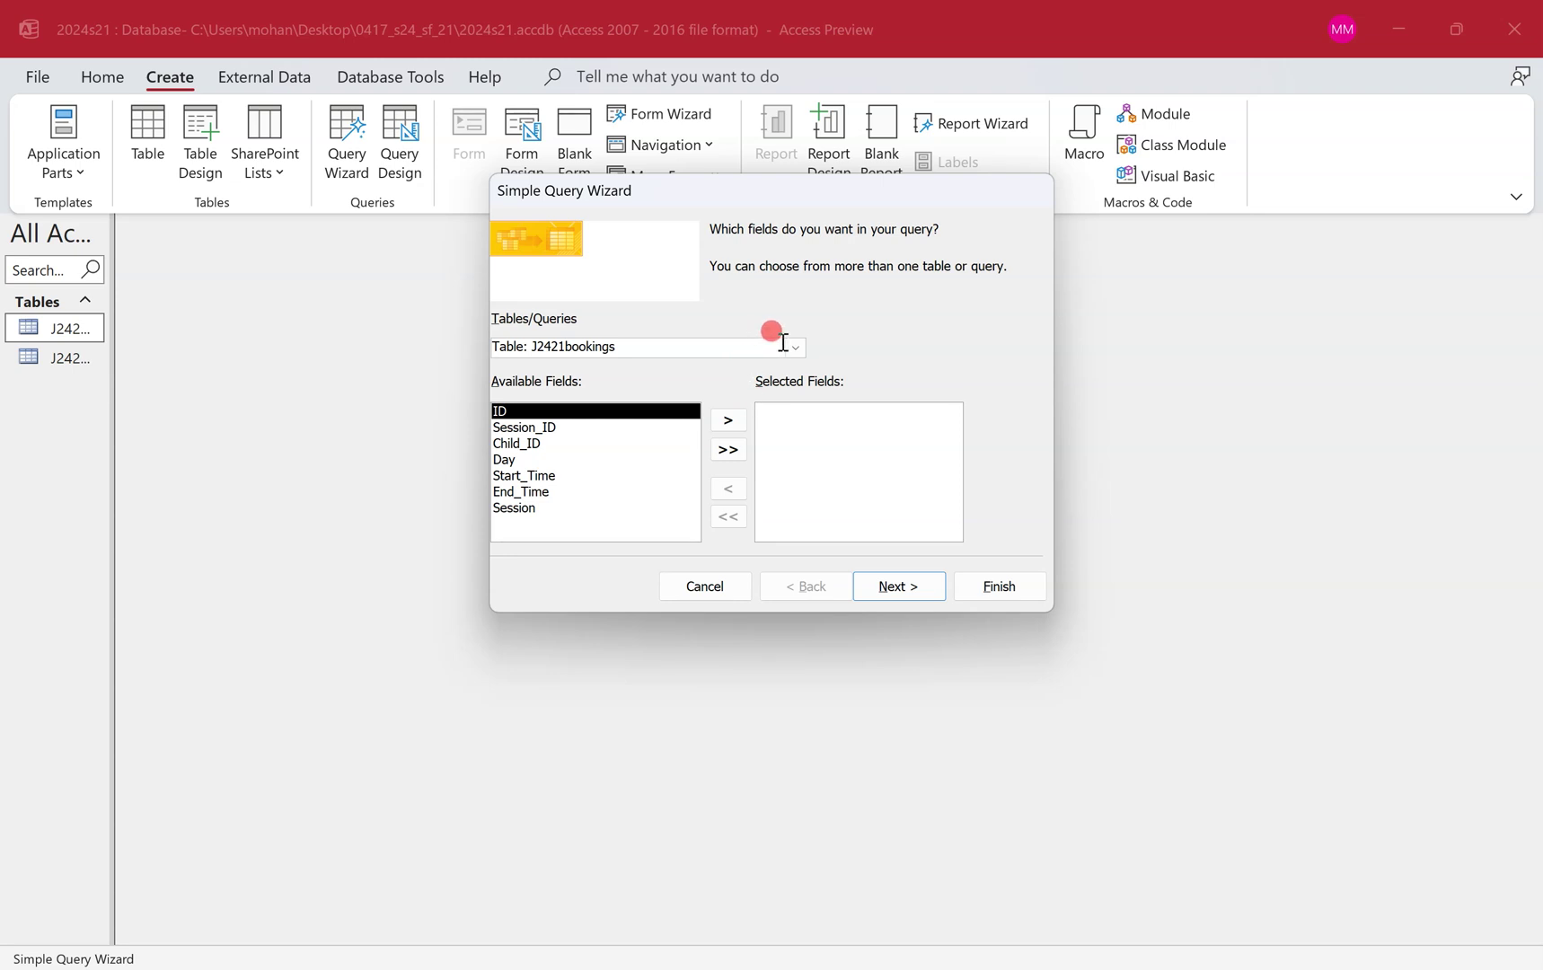
click(794, 348)
key(ctrl+super+Left)
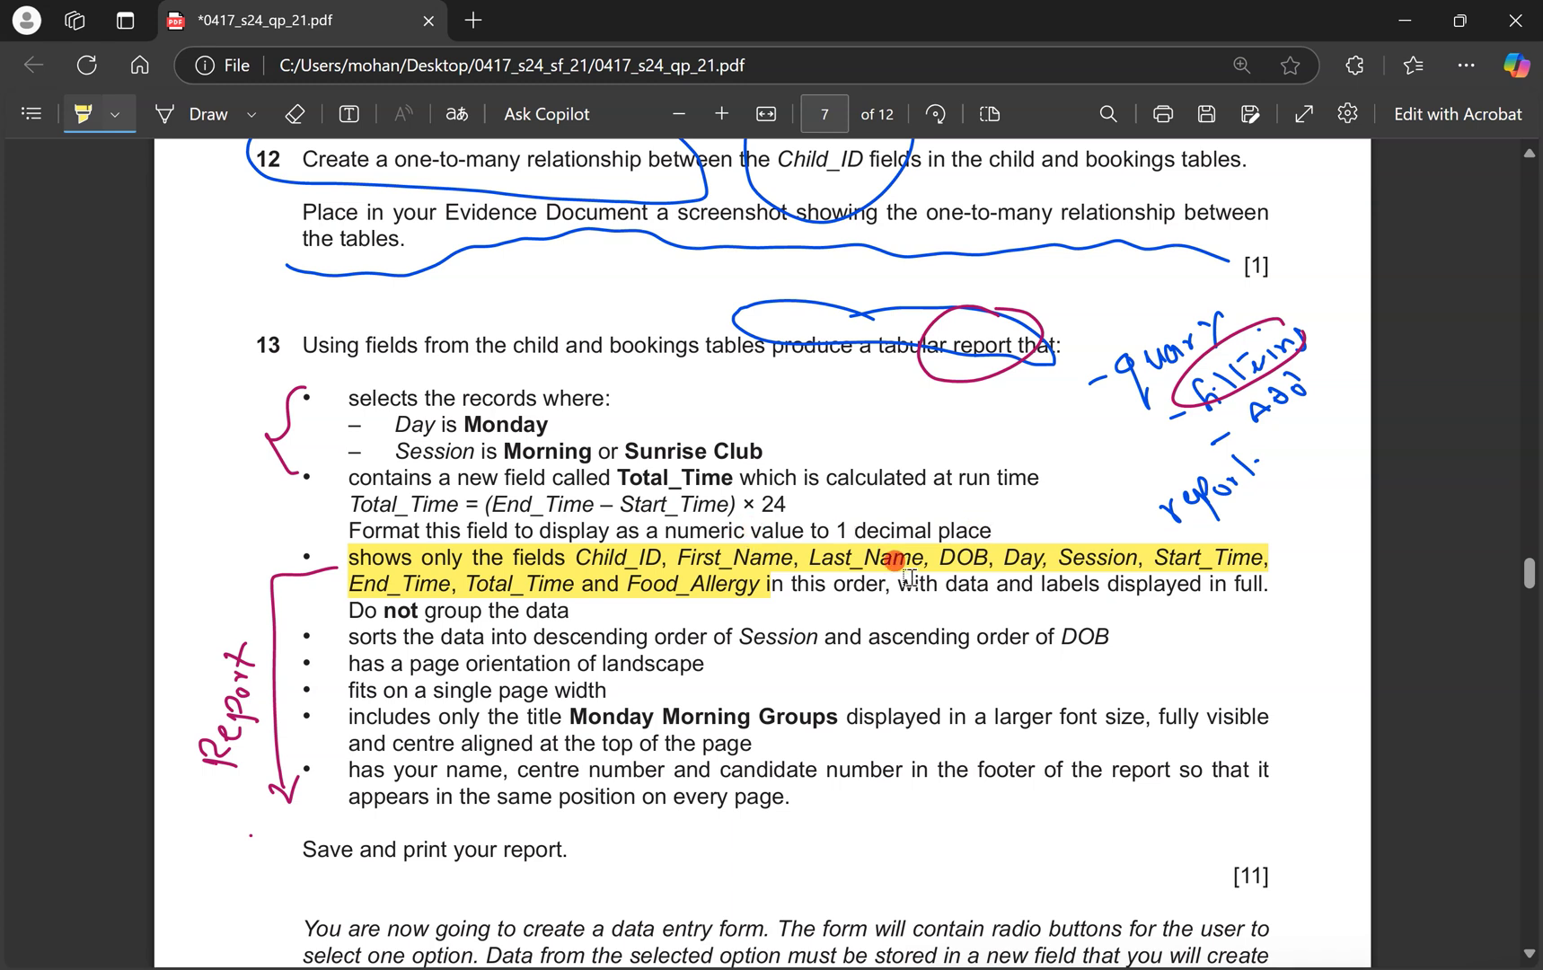
key(ctrl+super+Right)
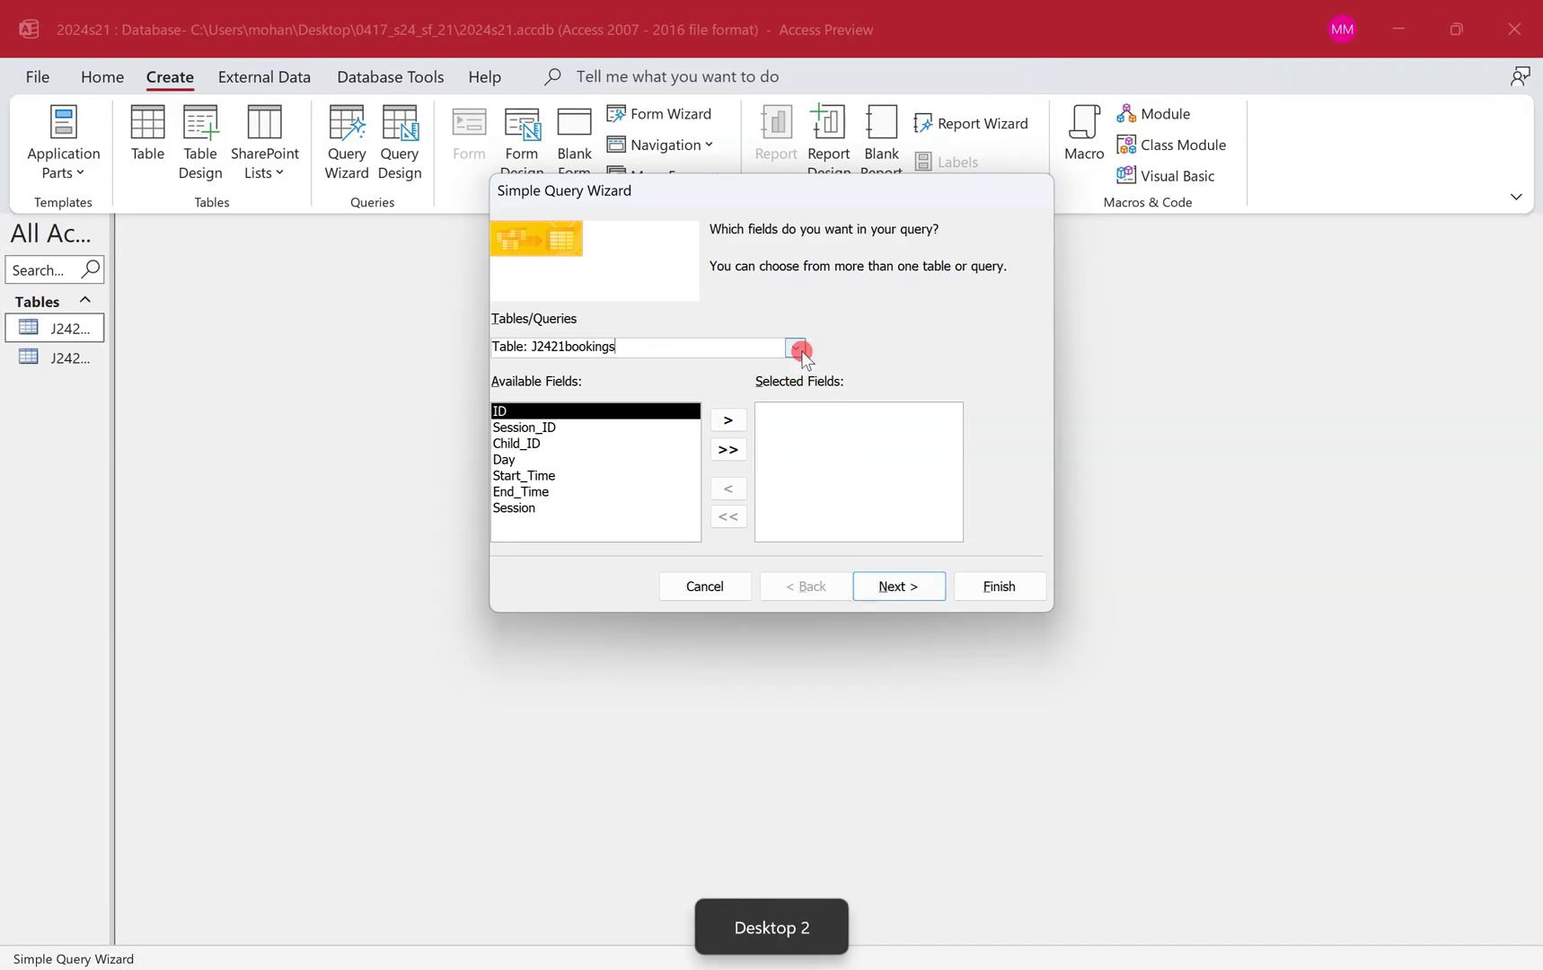
Add Child_ID, then First_Name, Last_Name and DOB from J2421child, to the query fields.
click(580, 442)
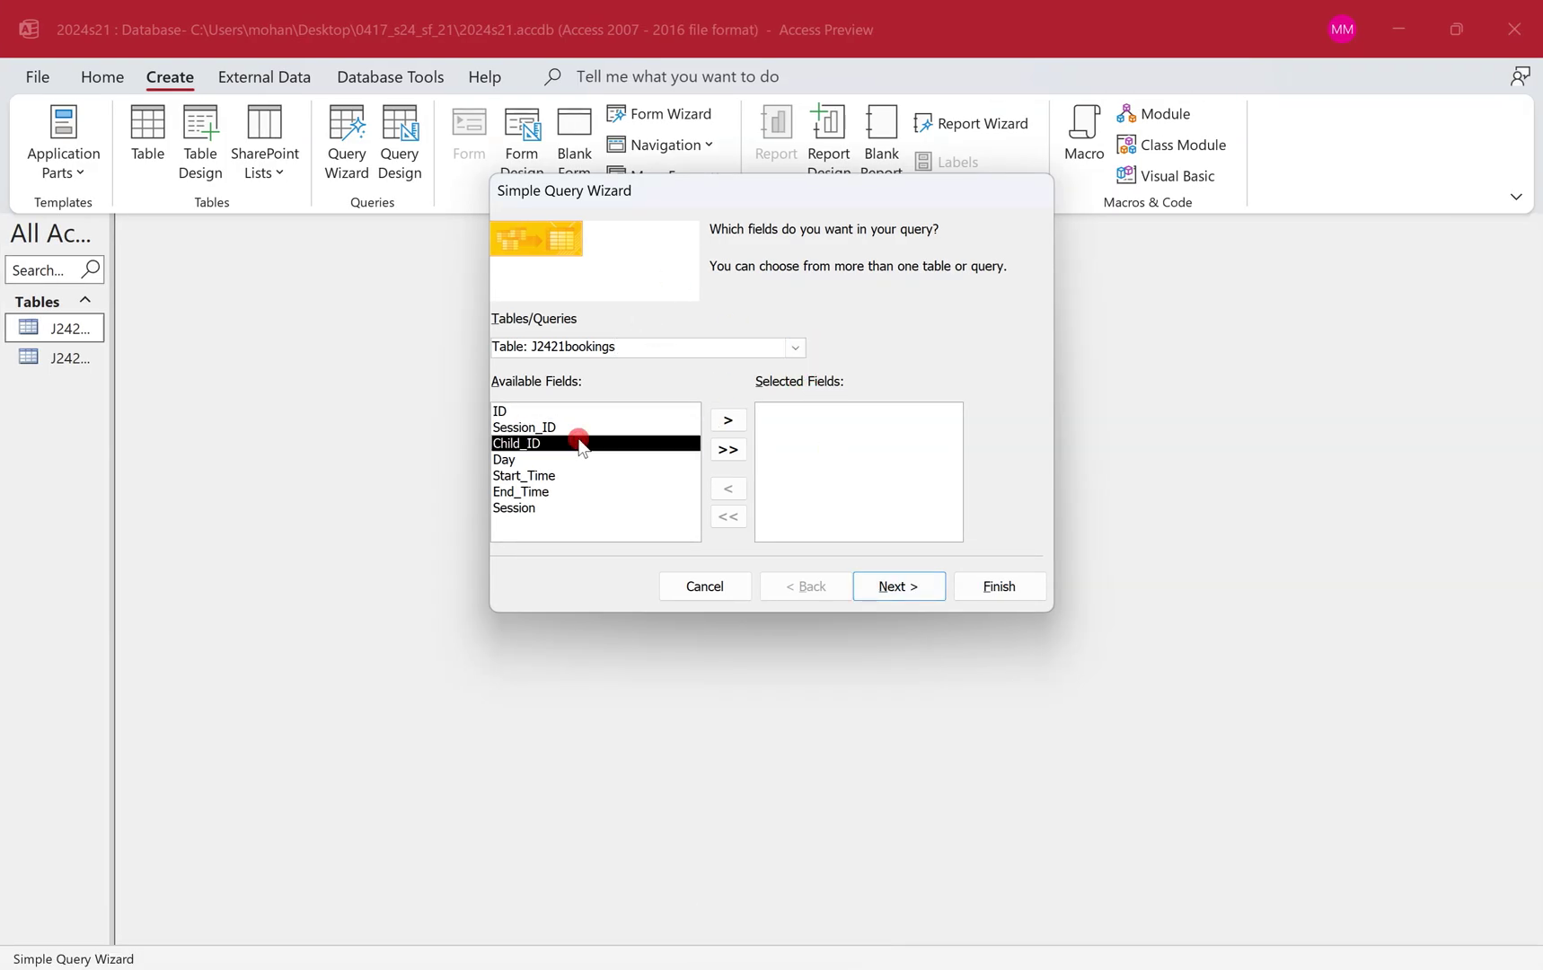
double_click(579, 443)
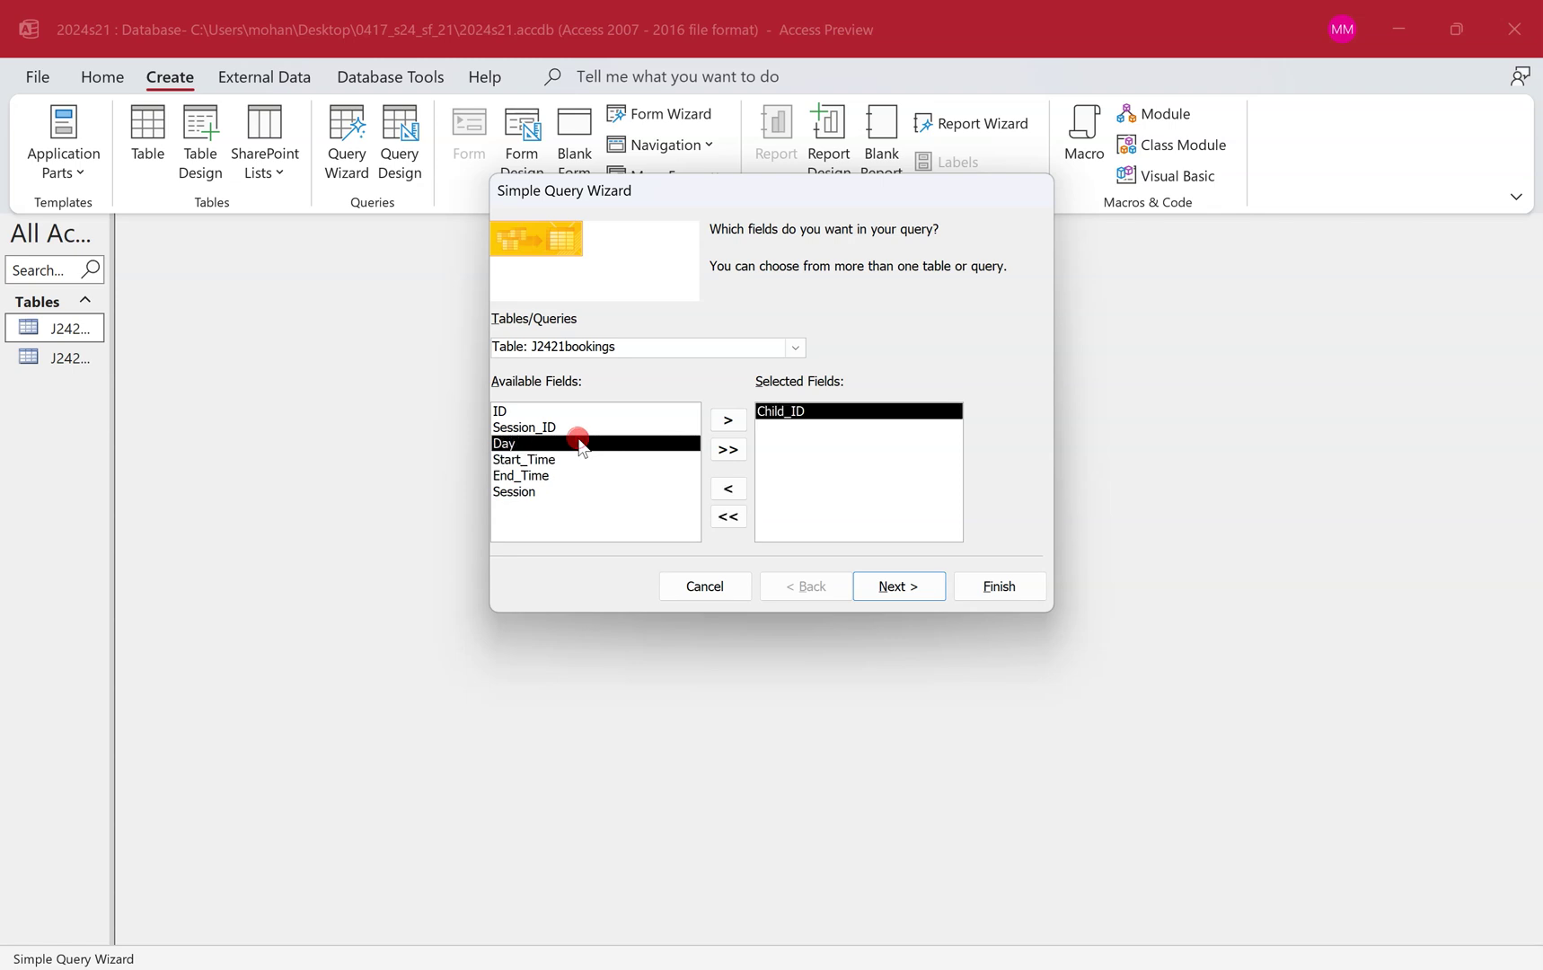
click(790, 349)
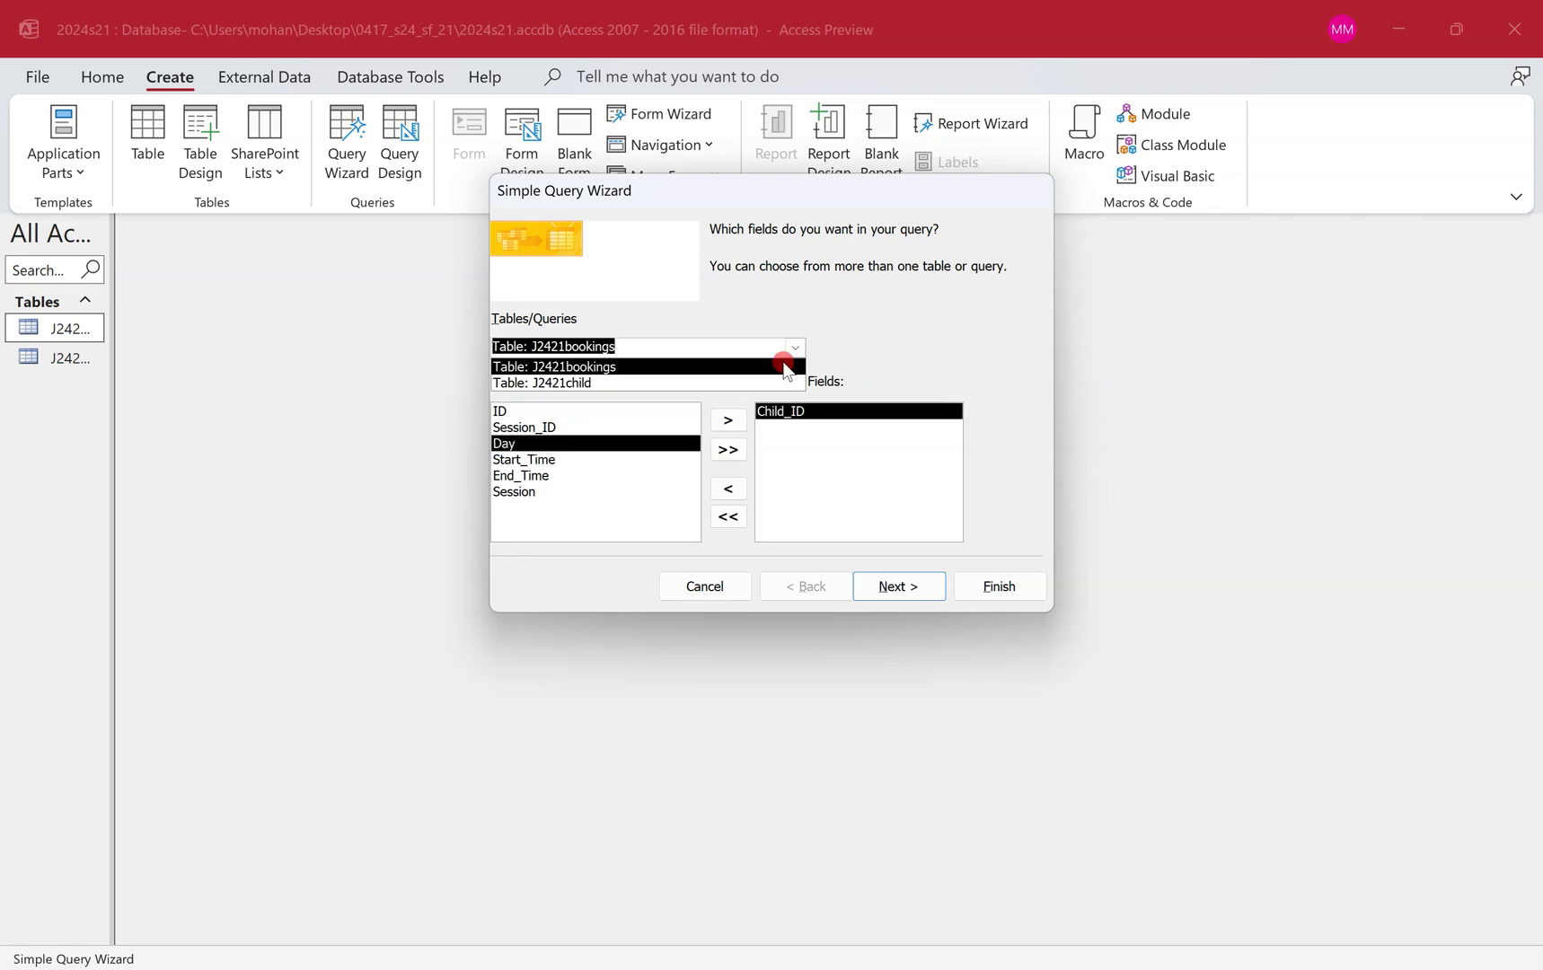
click(777, 383)
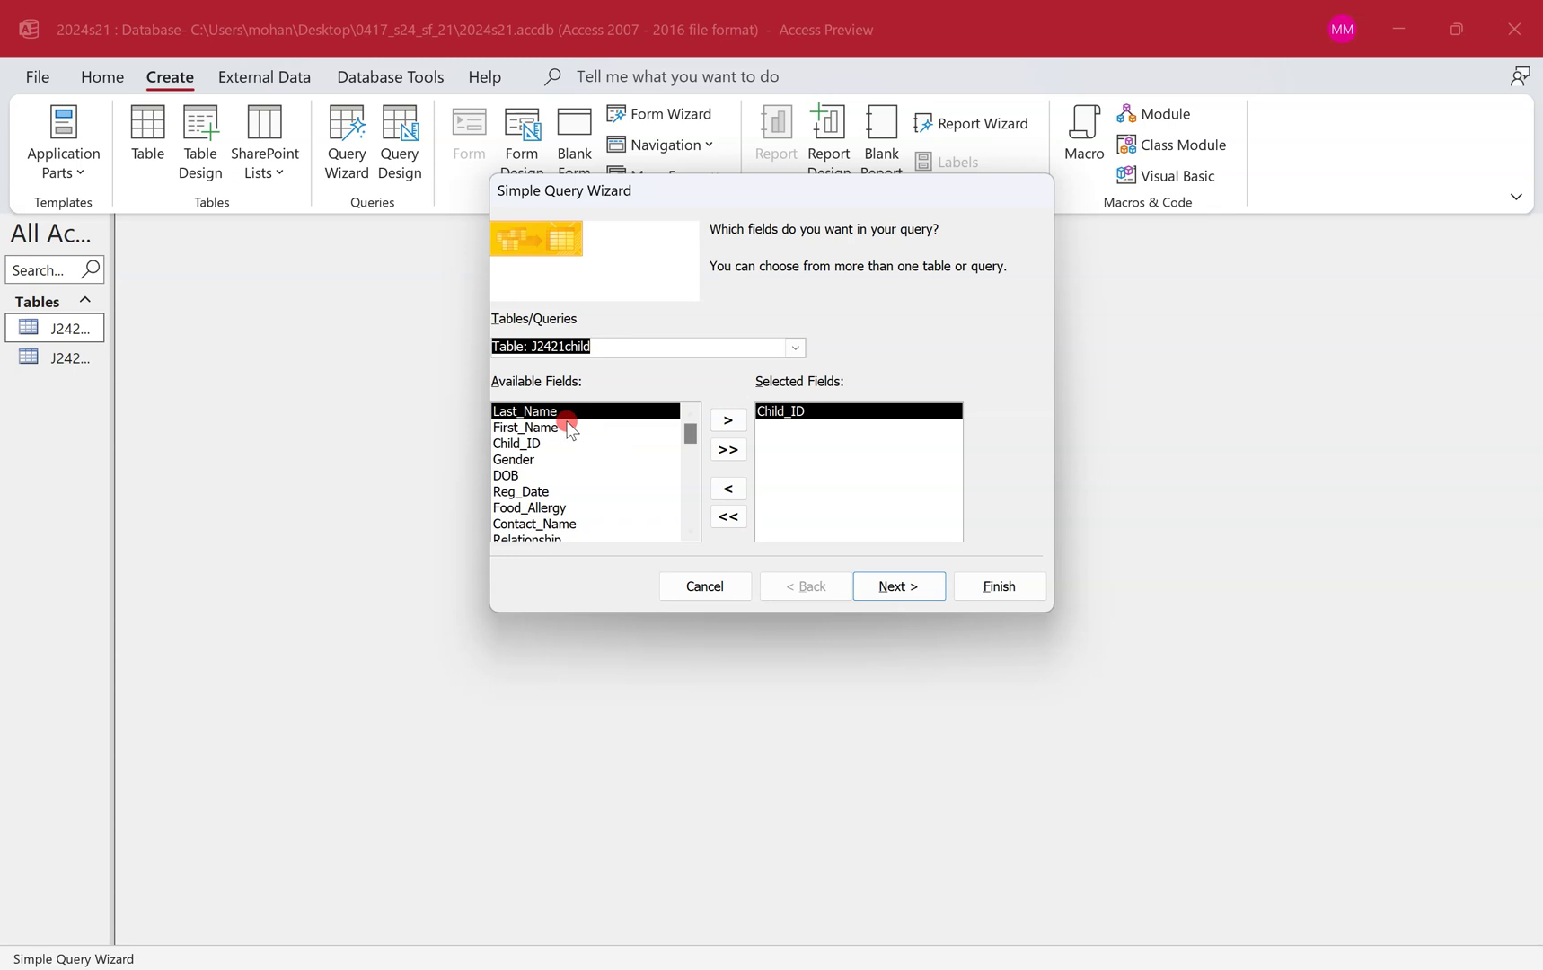
double_click(569, 428)
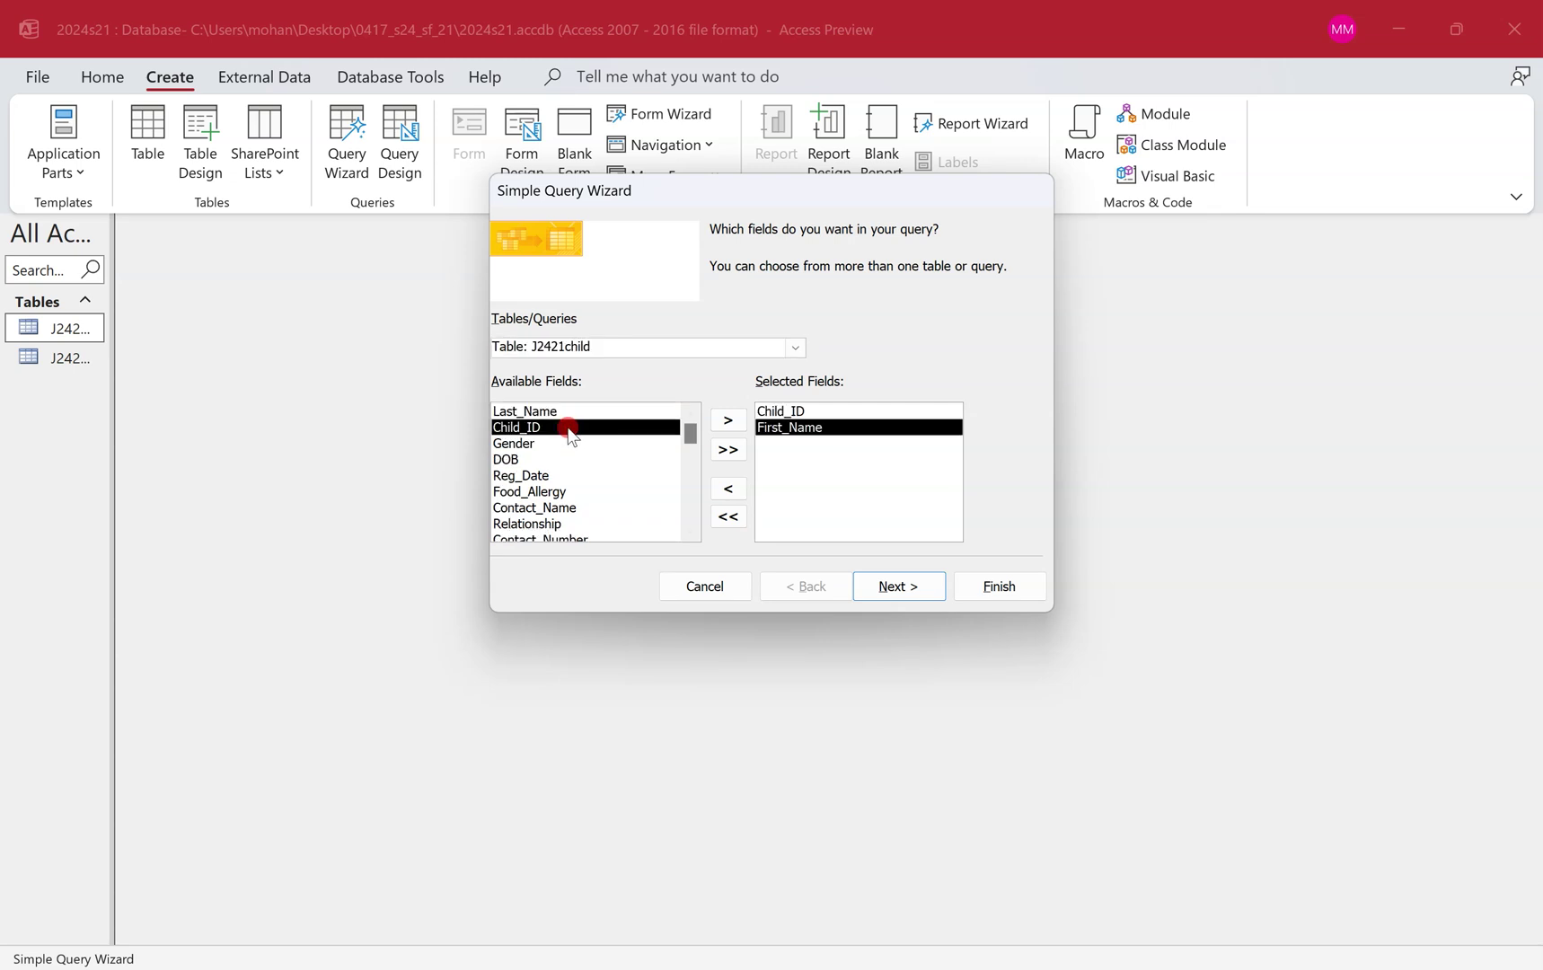
double_click(572, 411)
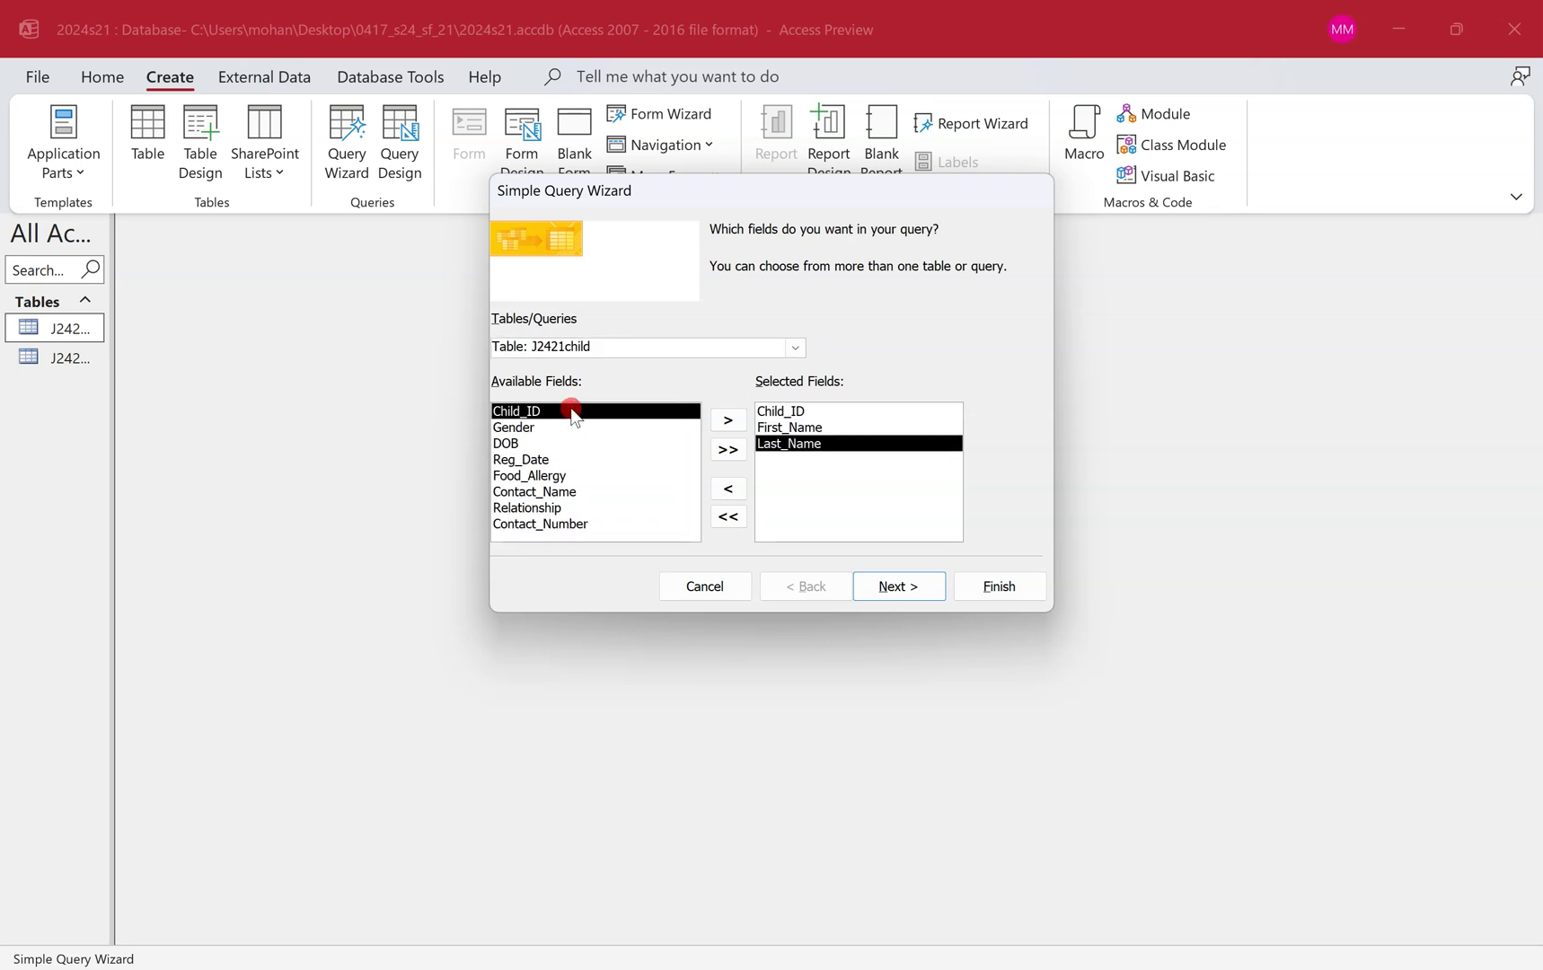
double_click(572, 445)
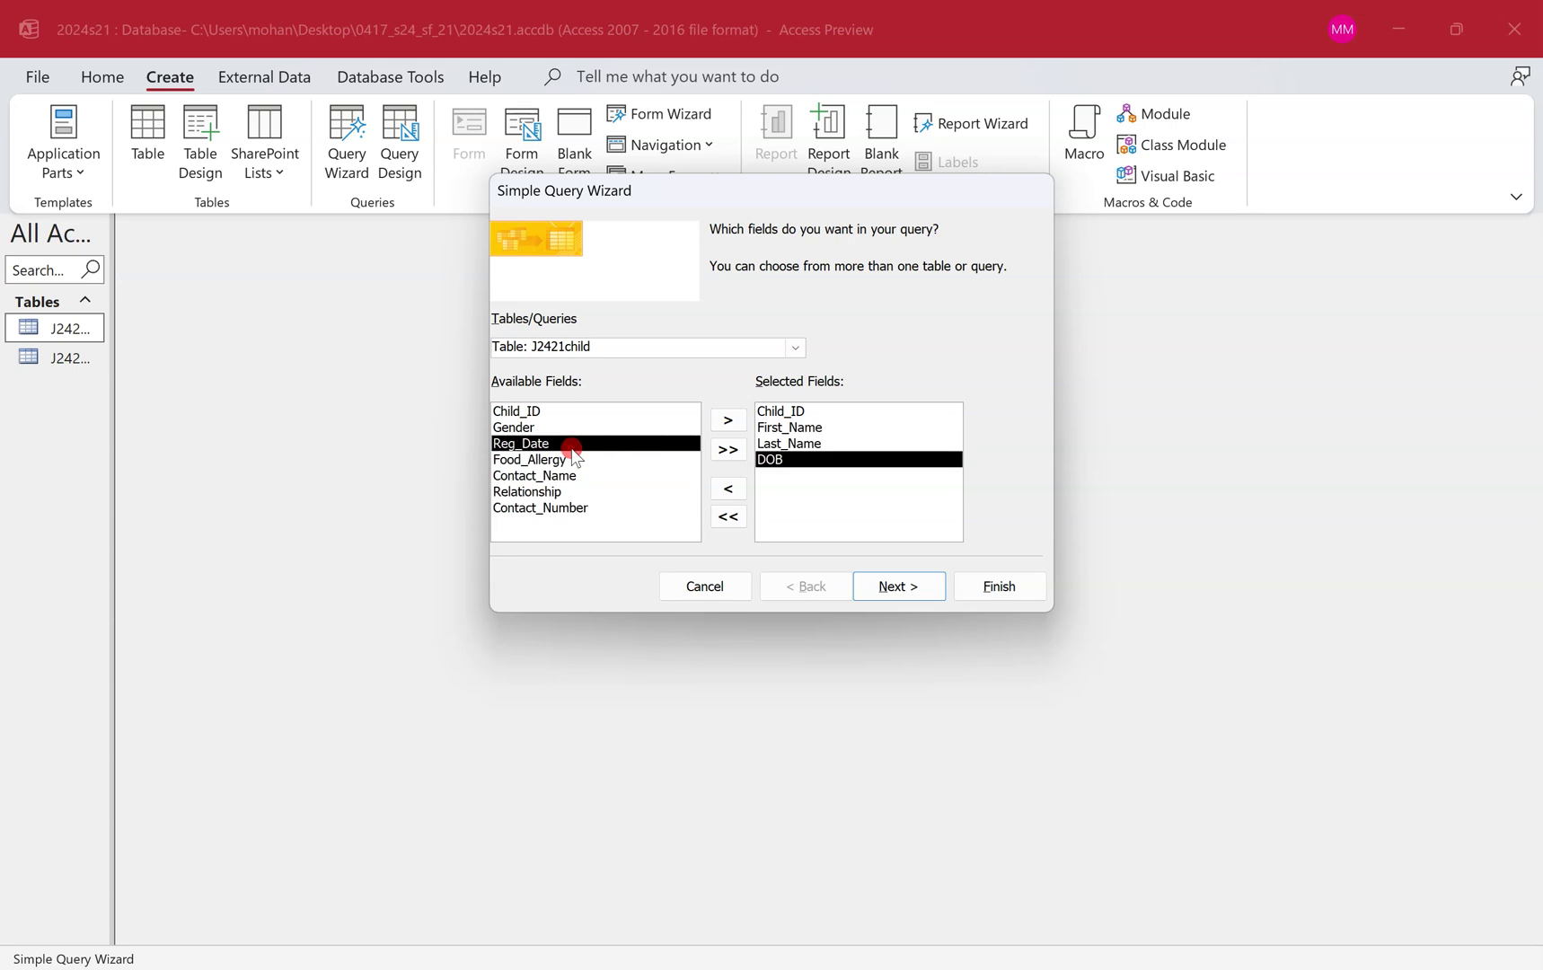
key(ctrl+super+Left)
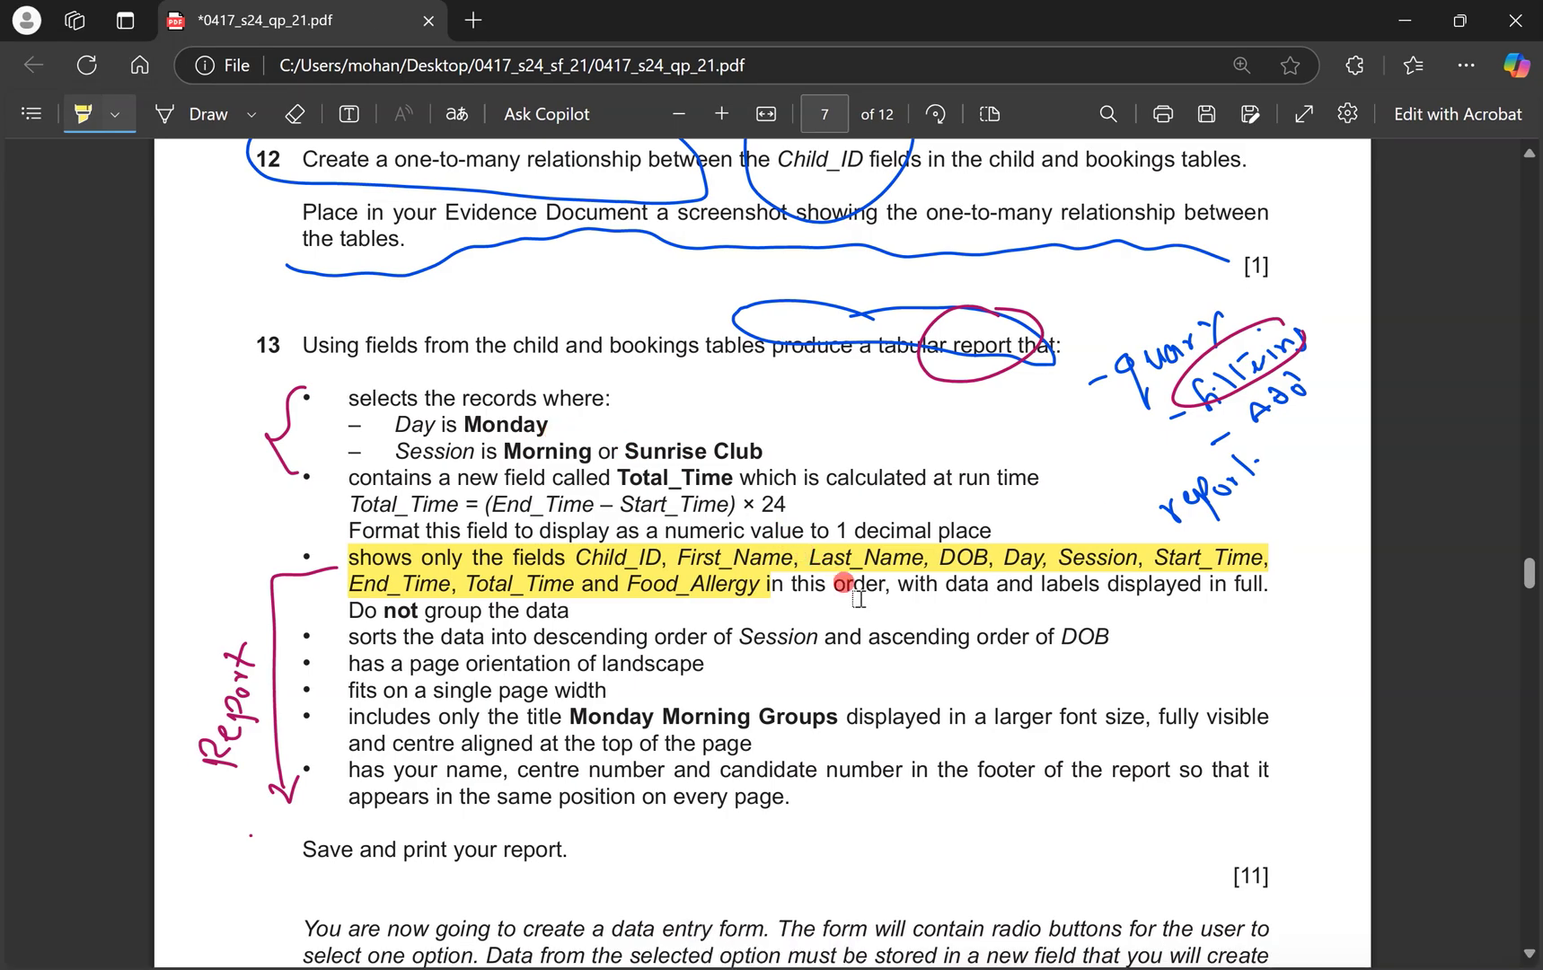
key(ctrl+super+Right)
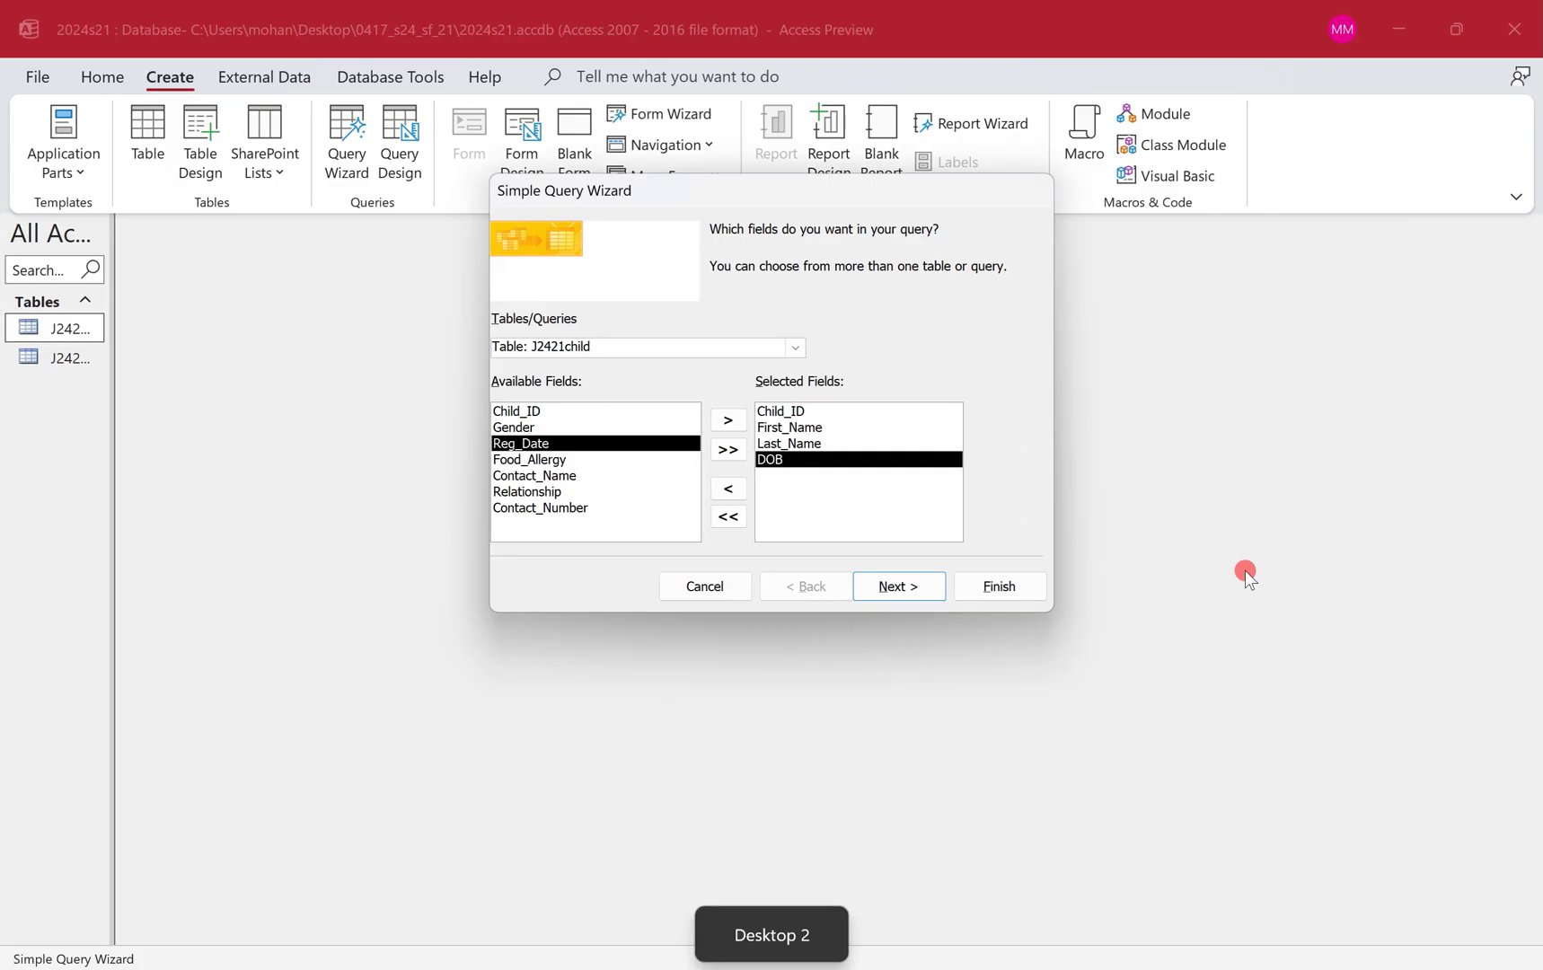
Add Day, Session, Start_Time and End_Time from the J2421bookings table.
click(796, 354)
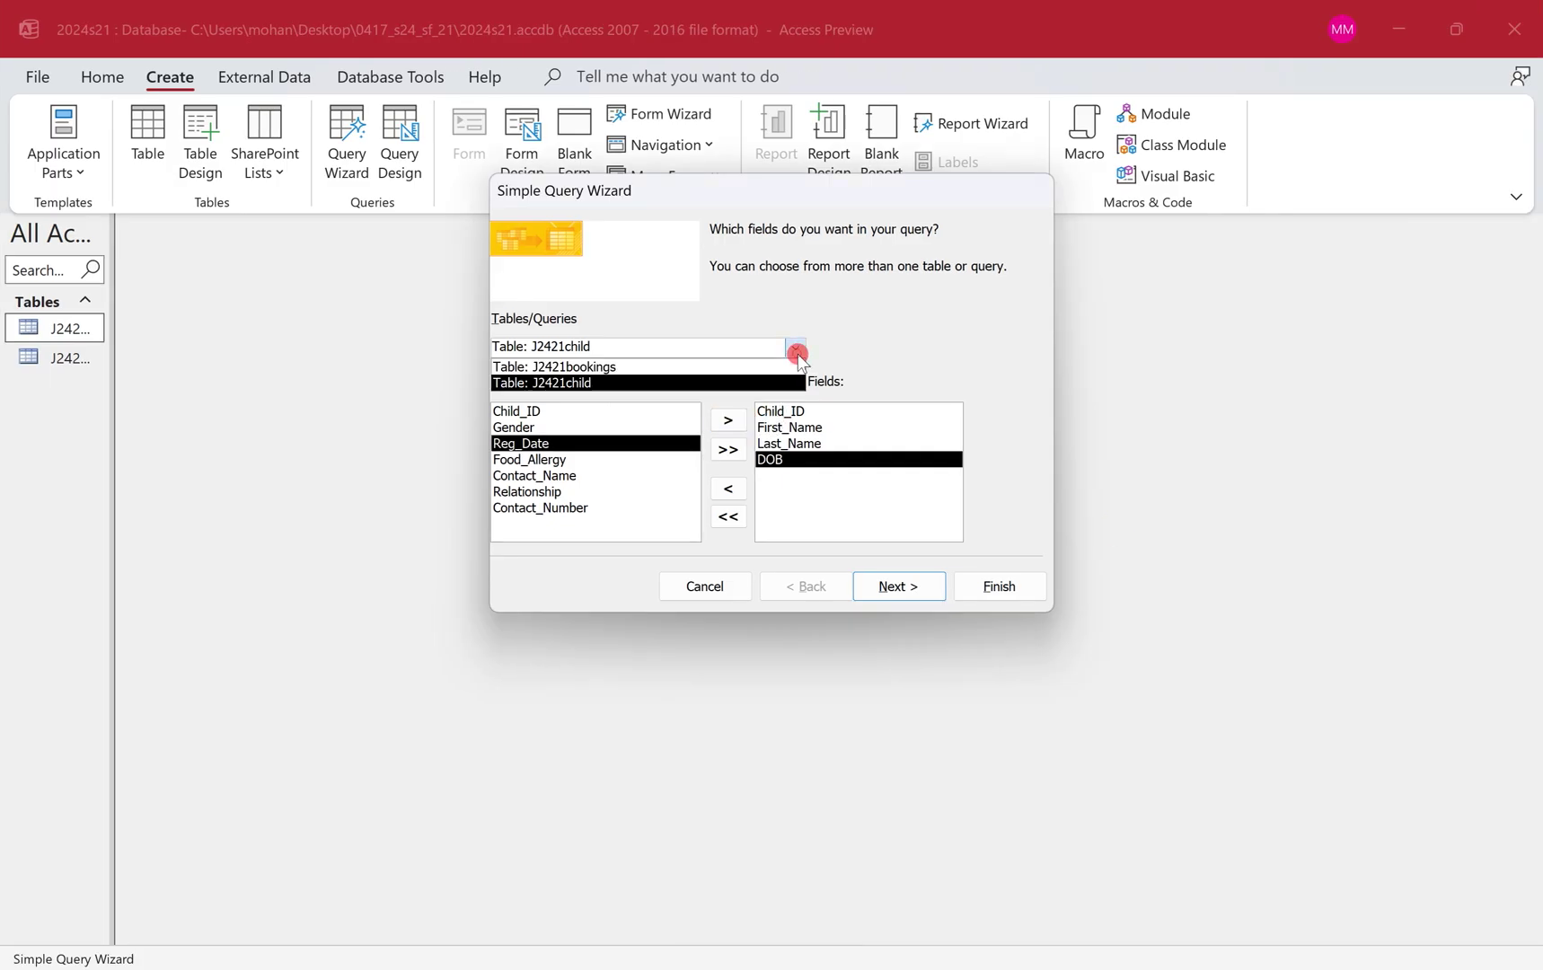
click(784, 367)
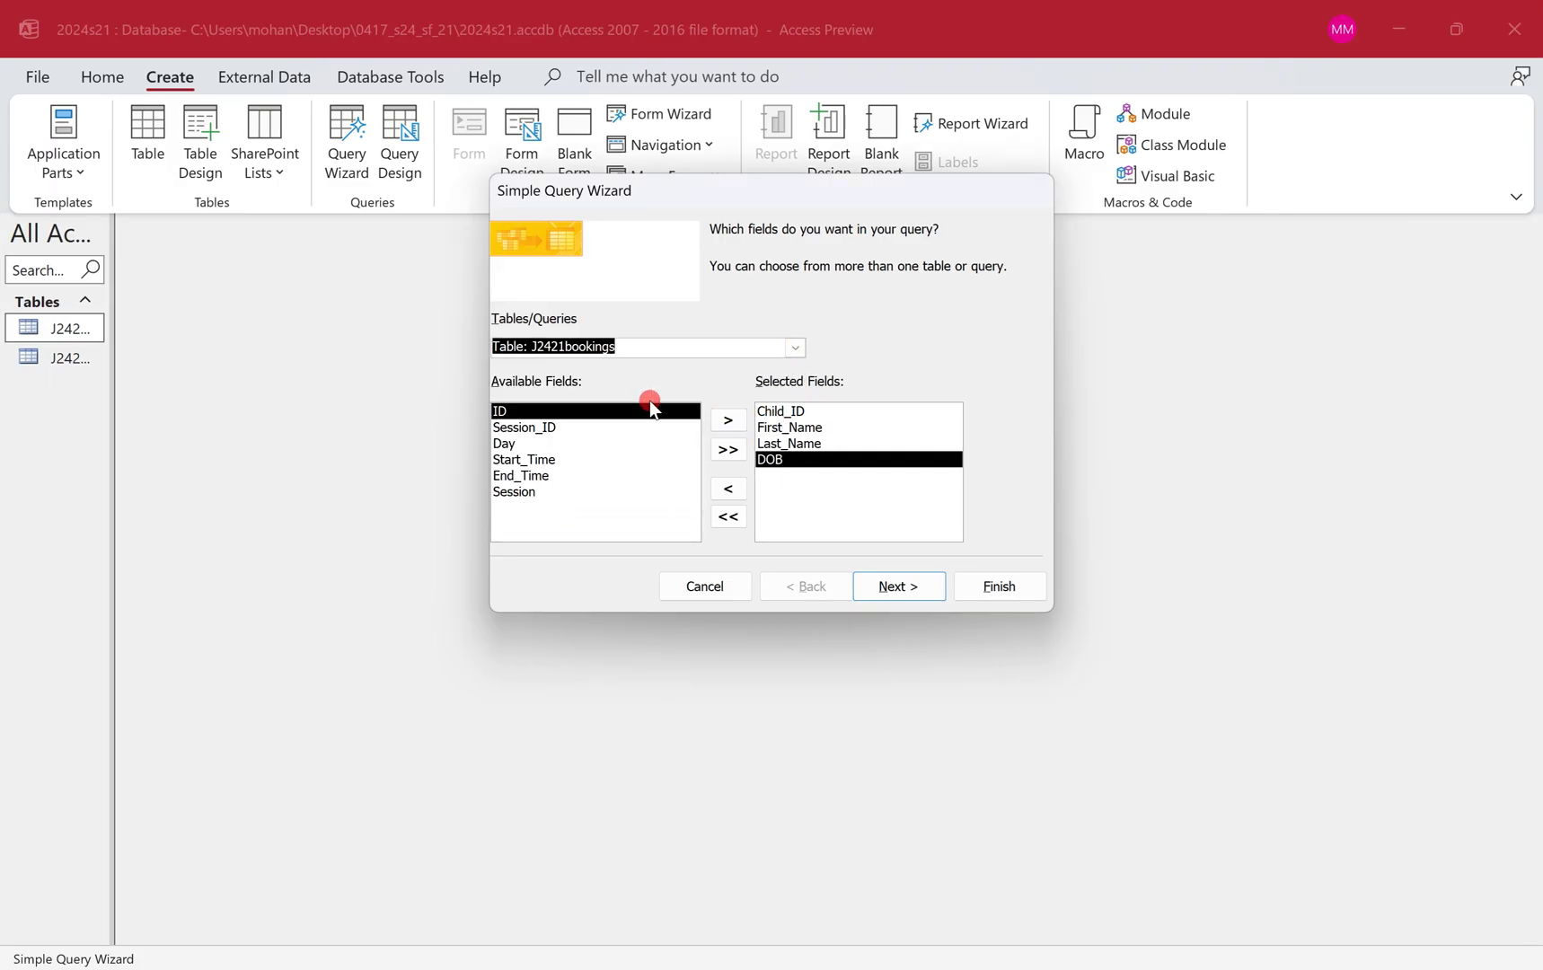
double_click(570, 443)
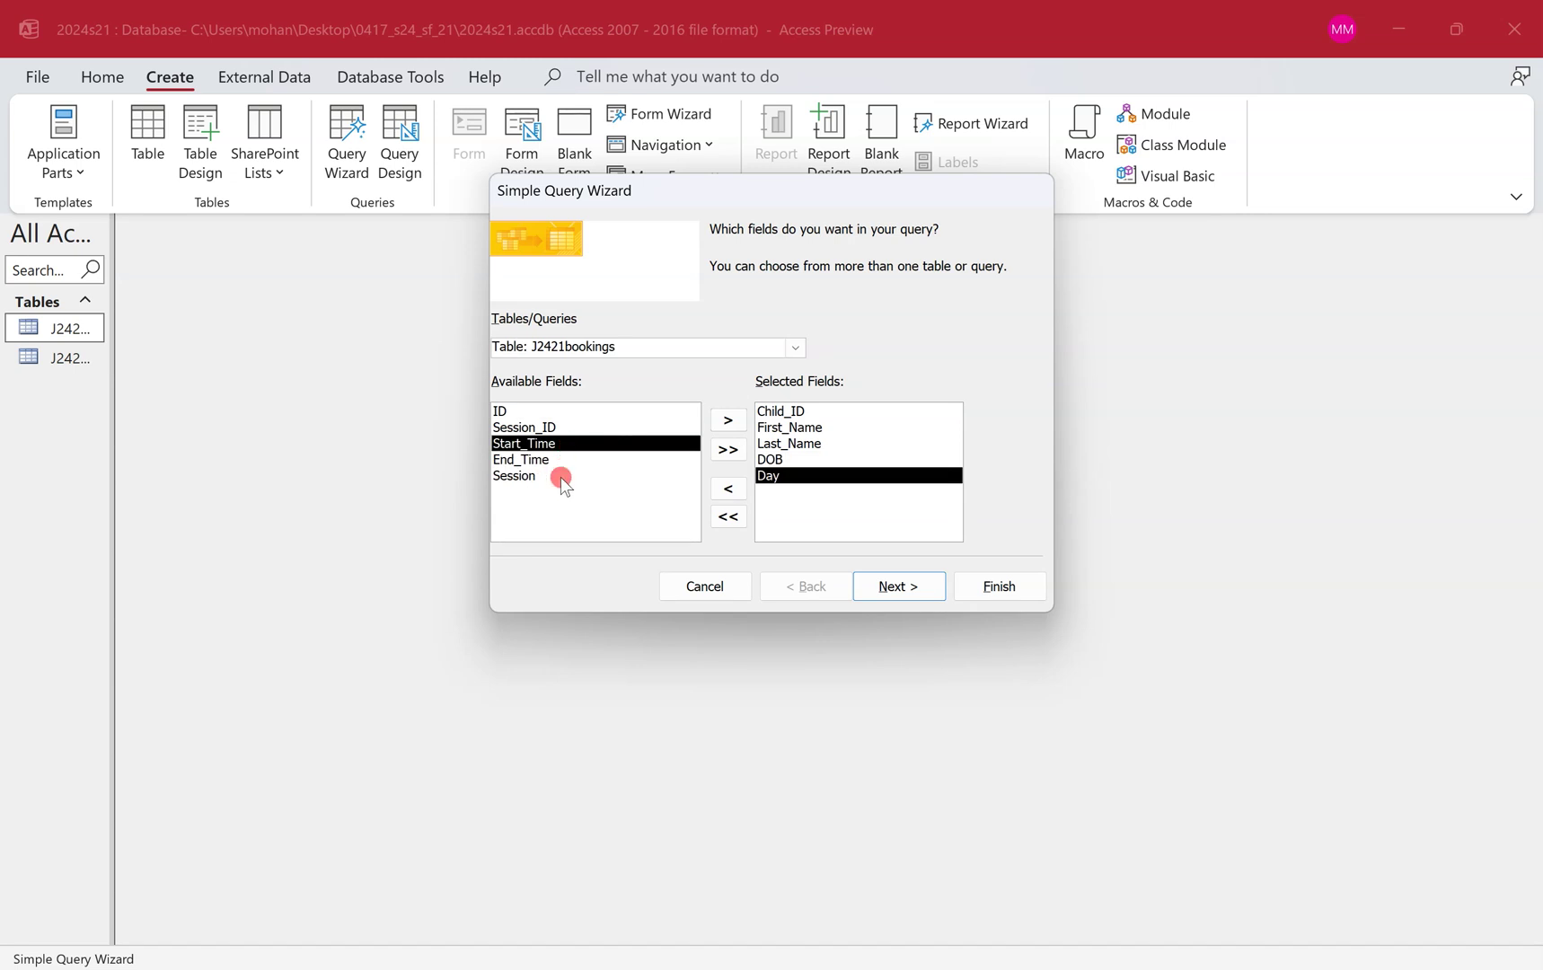
double_click(560, 475)
double_click(558, 442)
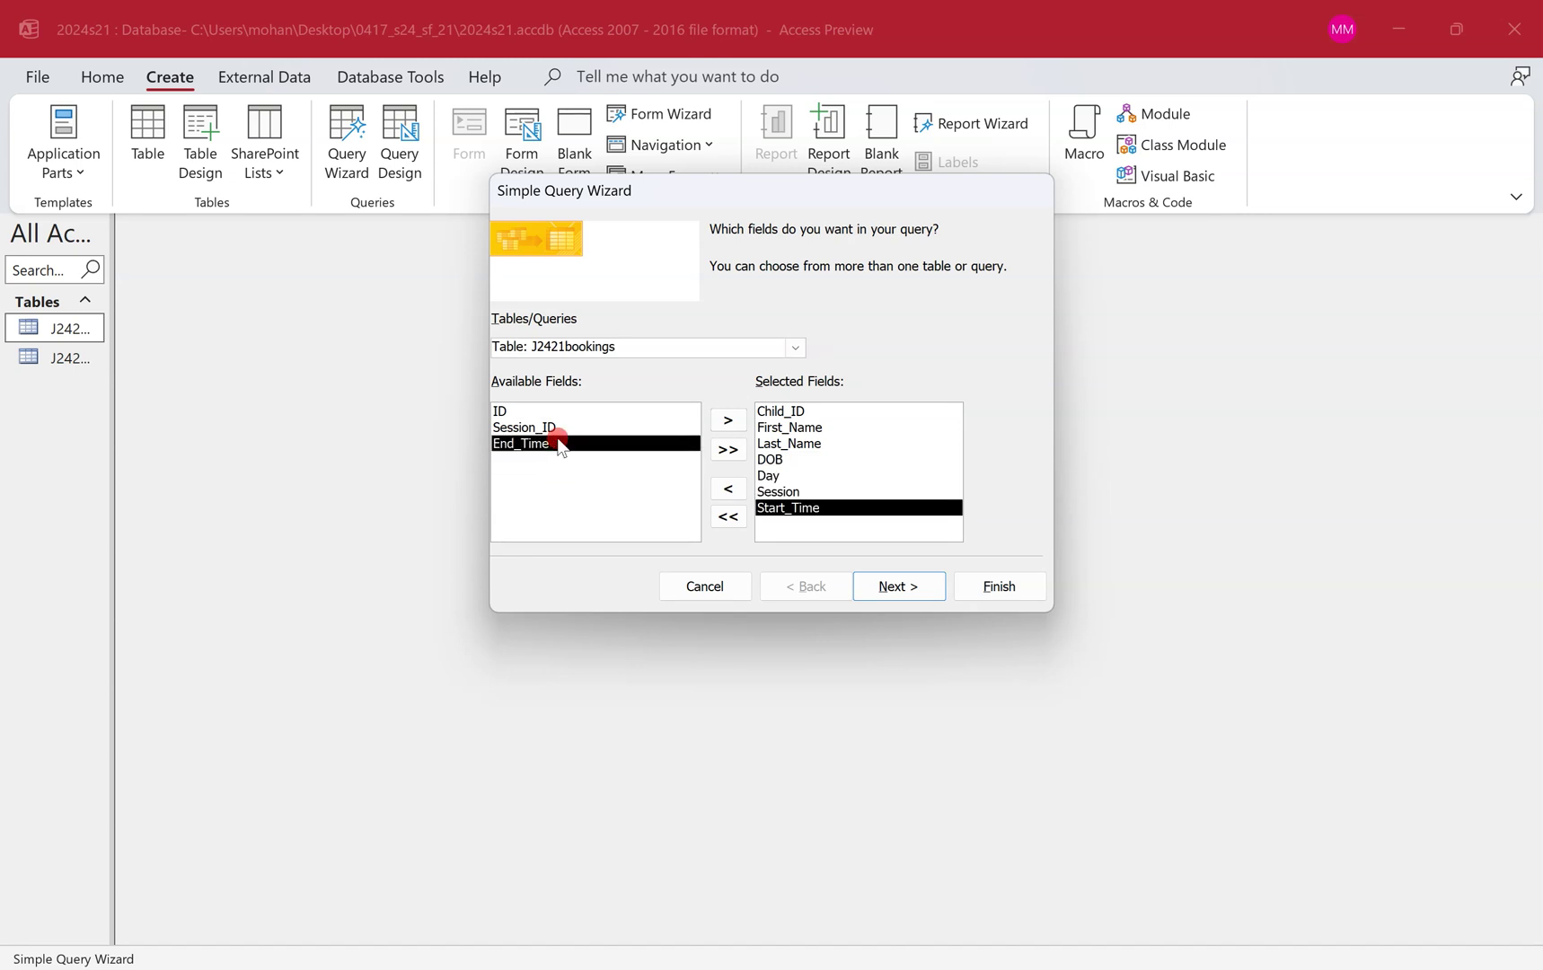
key(ctrl+super+Left)
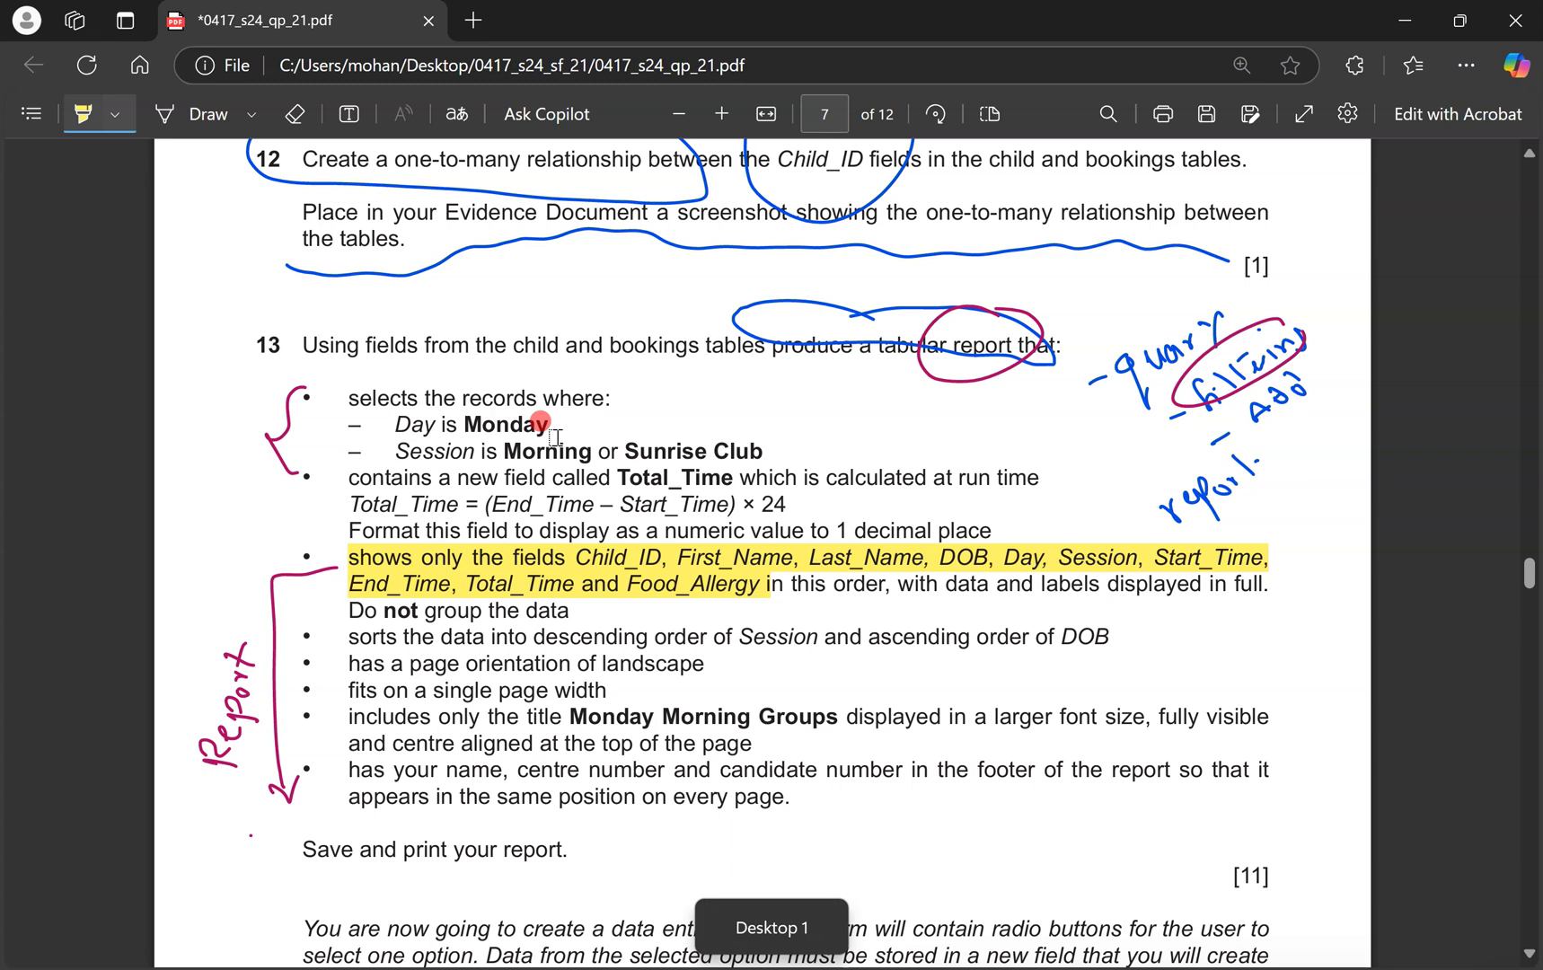
key(ctrl+super+Right)
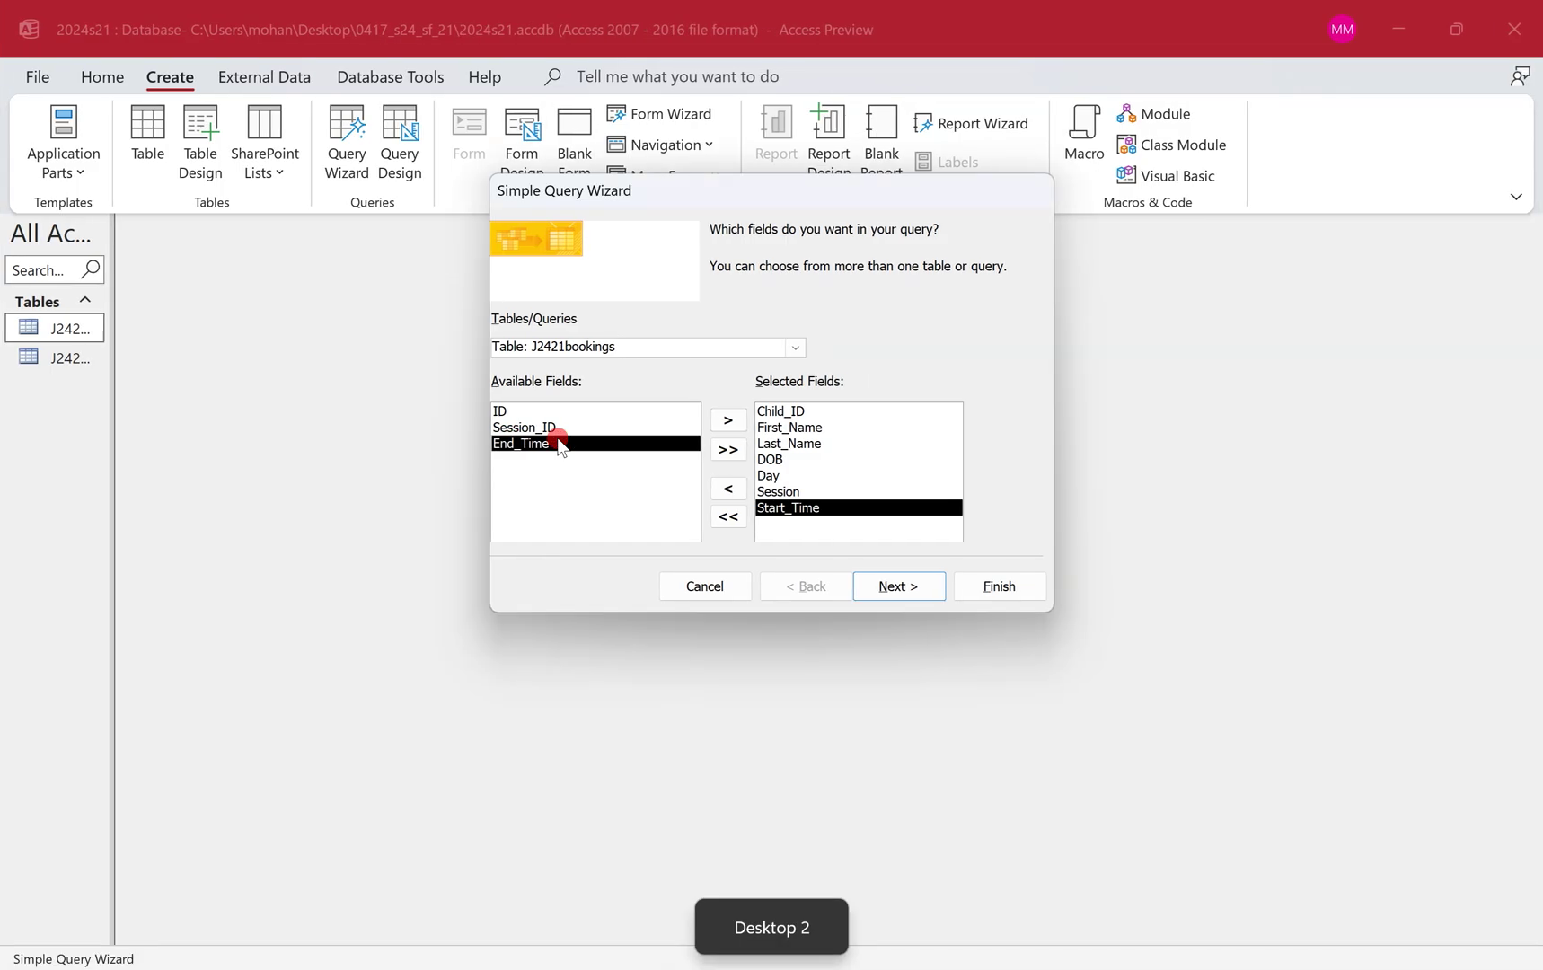
double_click(611, 442)
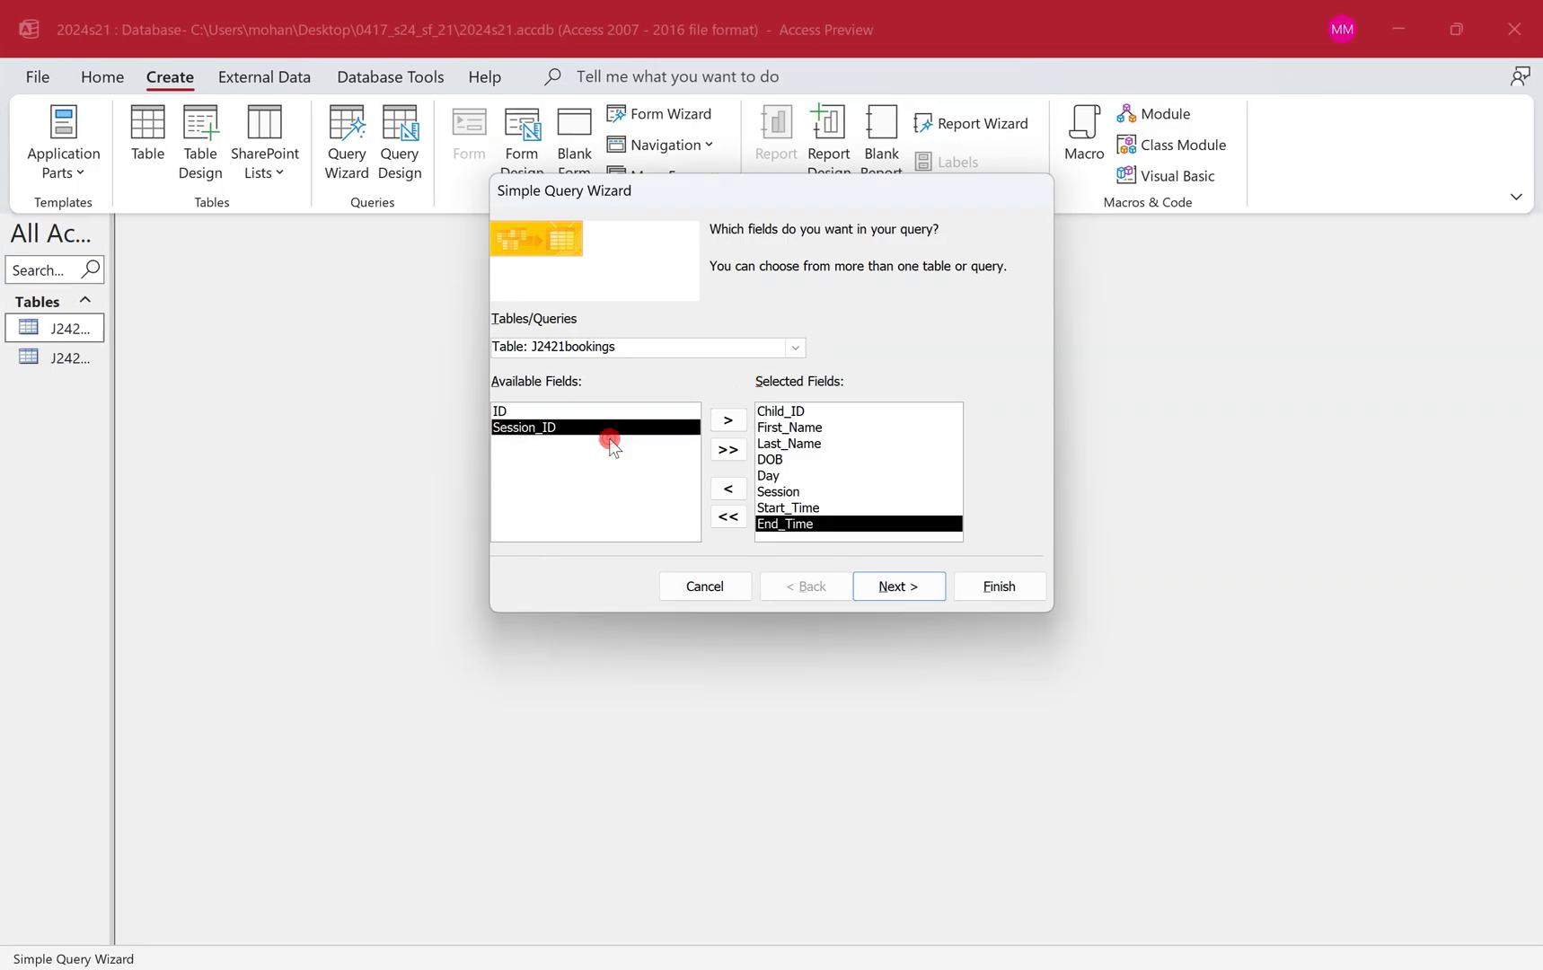
Add Food_Allergy from the J2421child table.
click(784, 347)
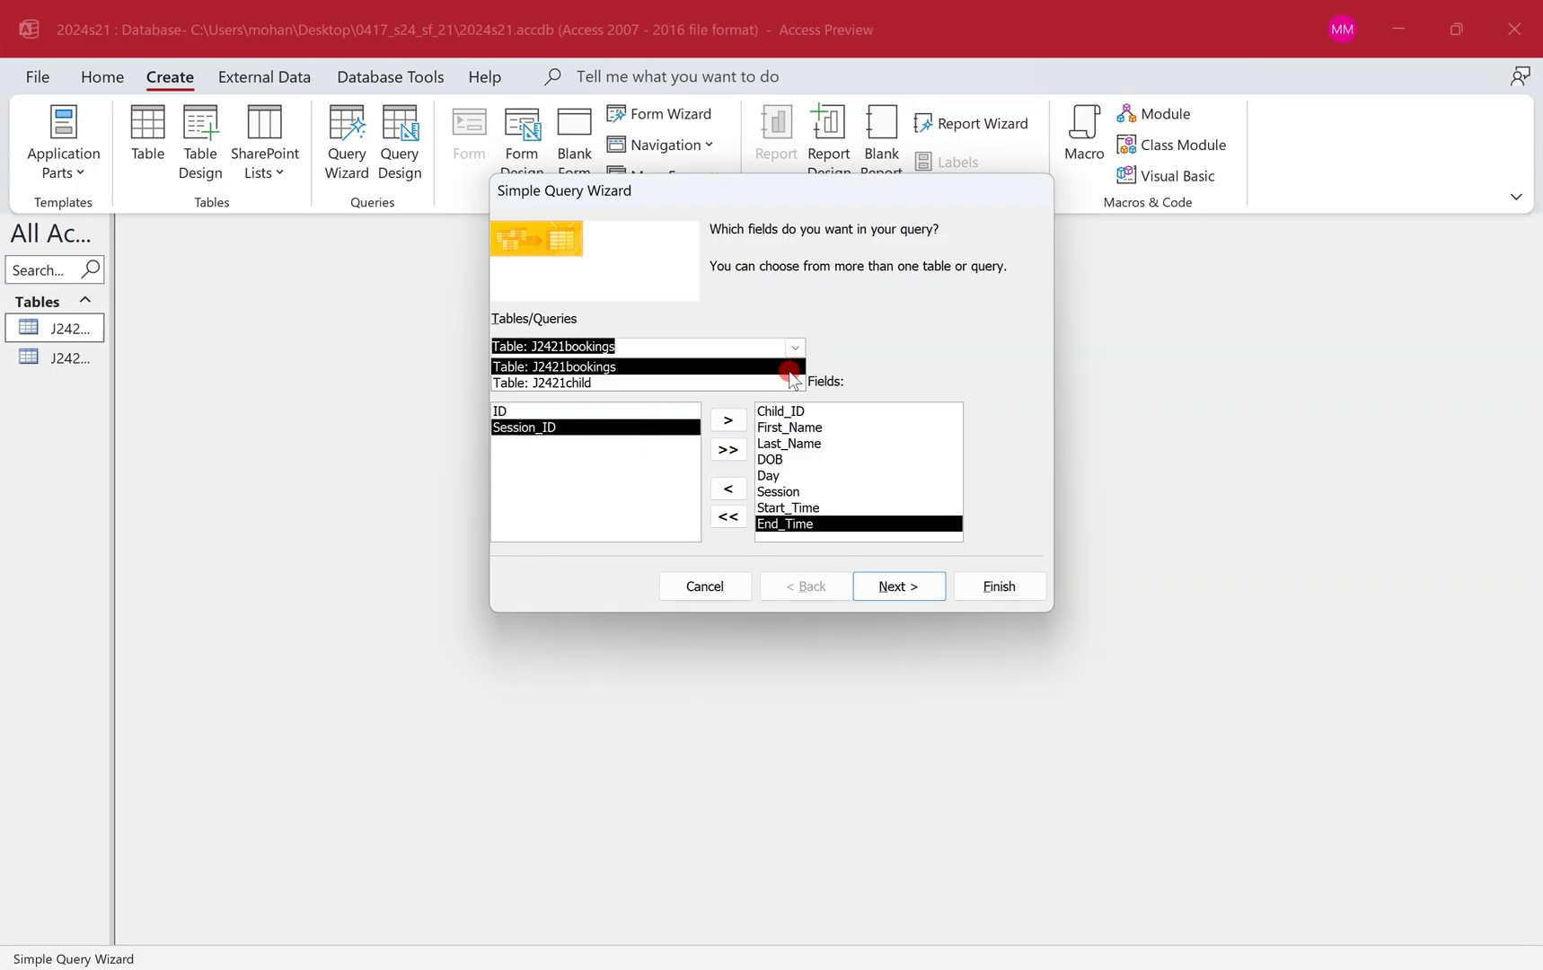
click(790, 383)
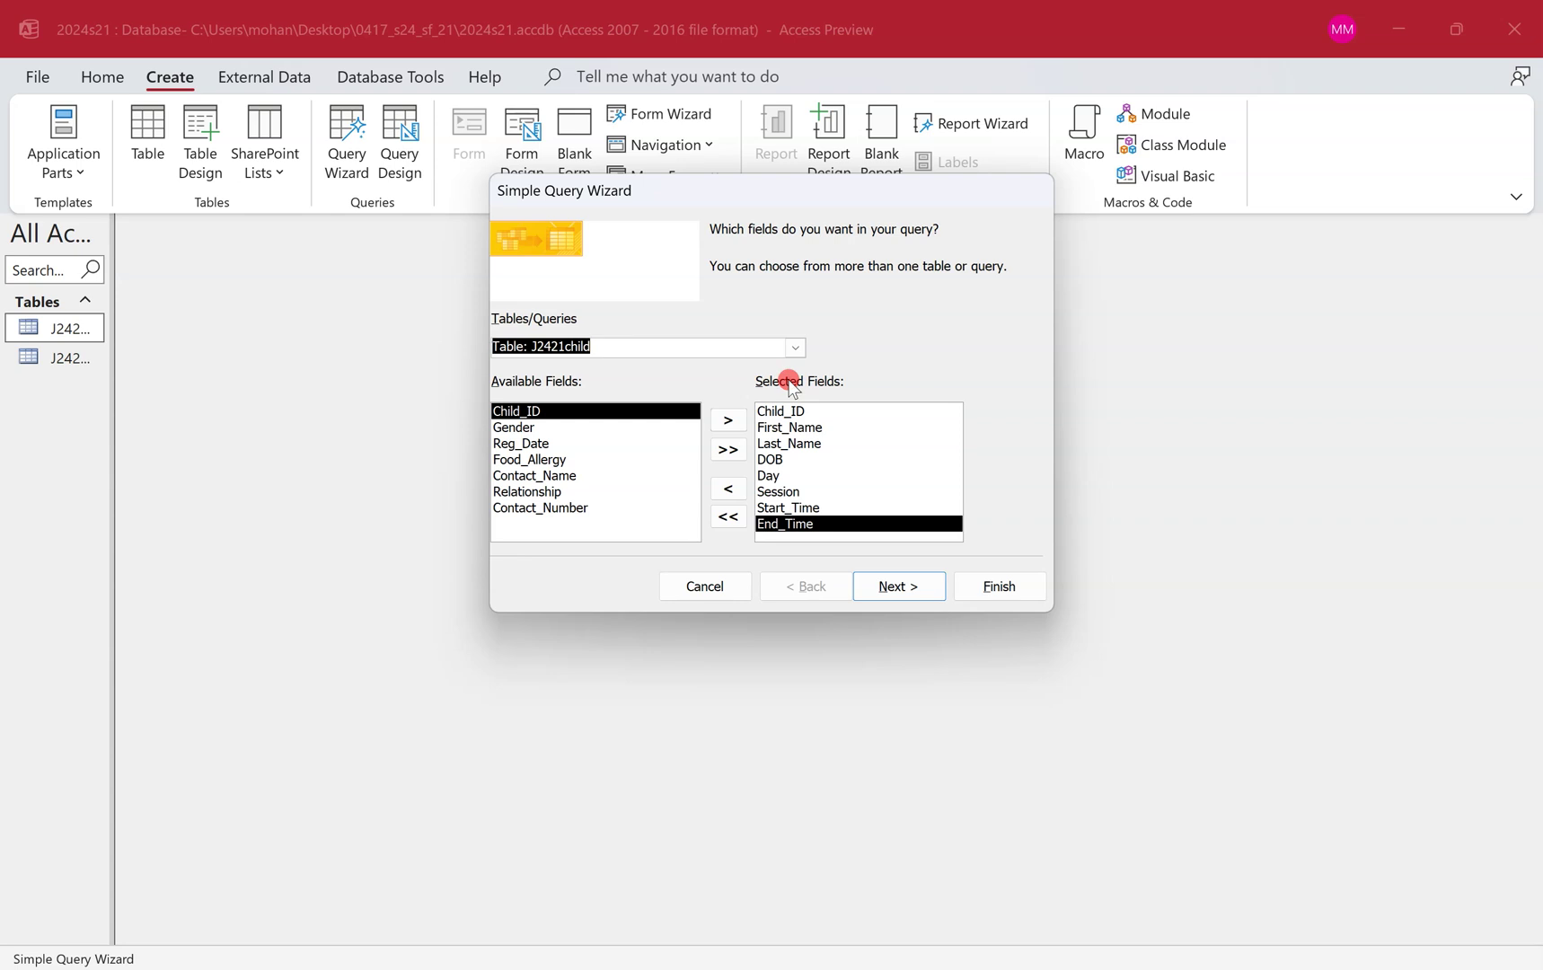
click(539, 460)
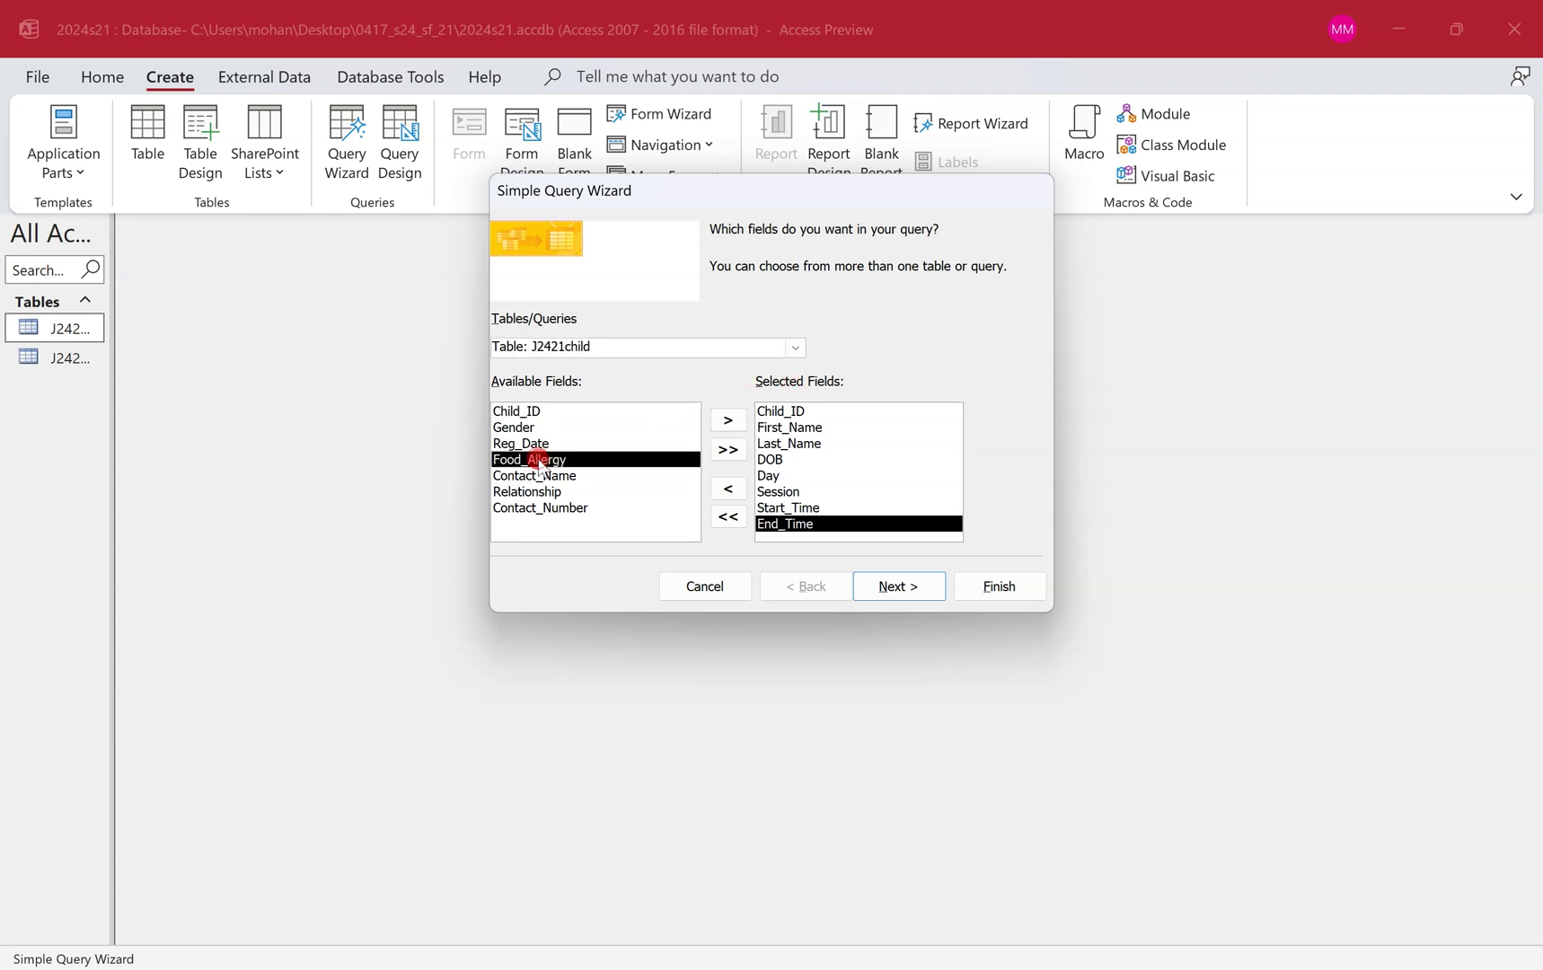
double_click(539, 460)
Check the question paper, then finish the wizard to show the query's 826 records.
key(ctrl+super+Left)
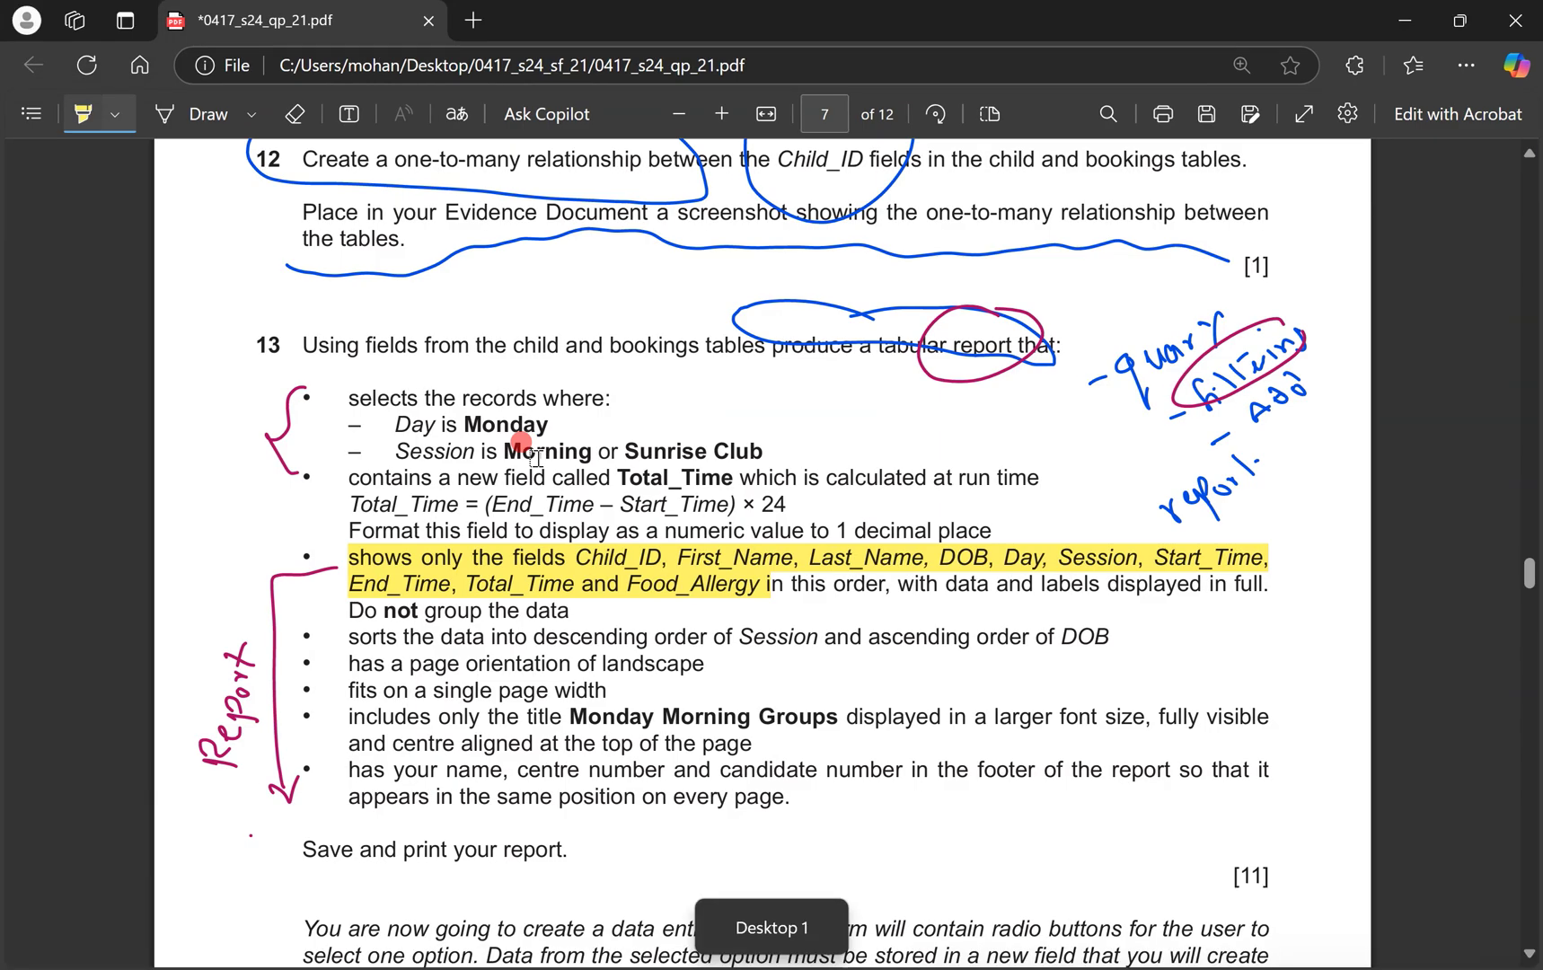
click(193, 114)
drag(564, 553, 568, 551)
mouse_move(733, 465)
mouse_down()
mouse_move(623, 458)
mouse_move(745, 491)
mouse_move(743, 472)
mouse_up()
key(ctrl+z)
key(ctrl+z)
key(ctrl+z)
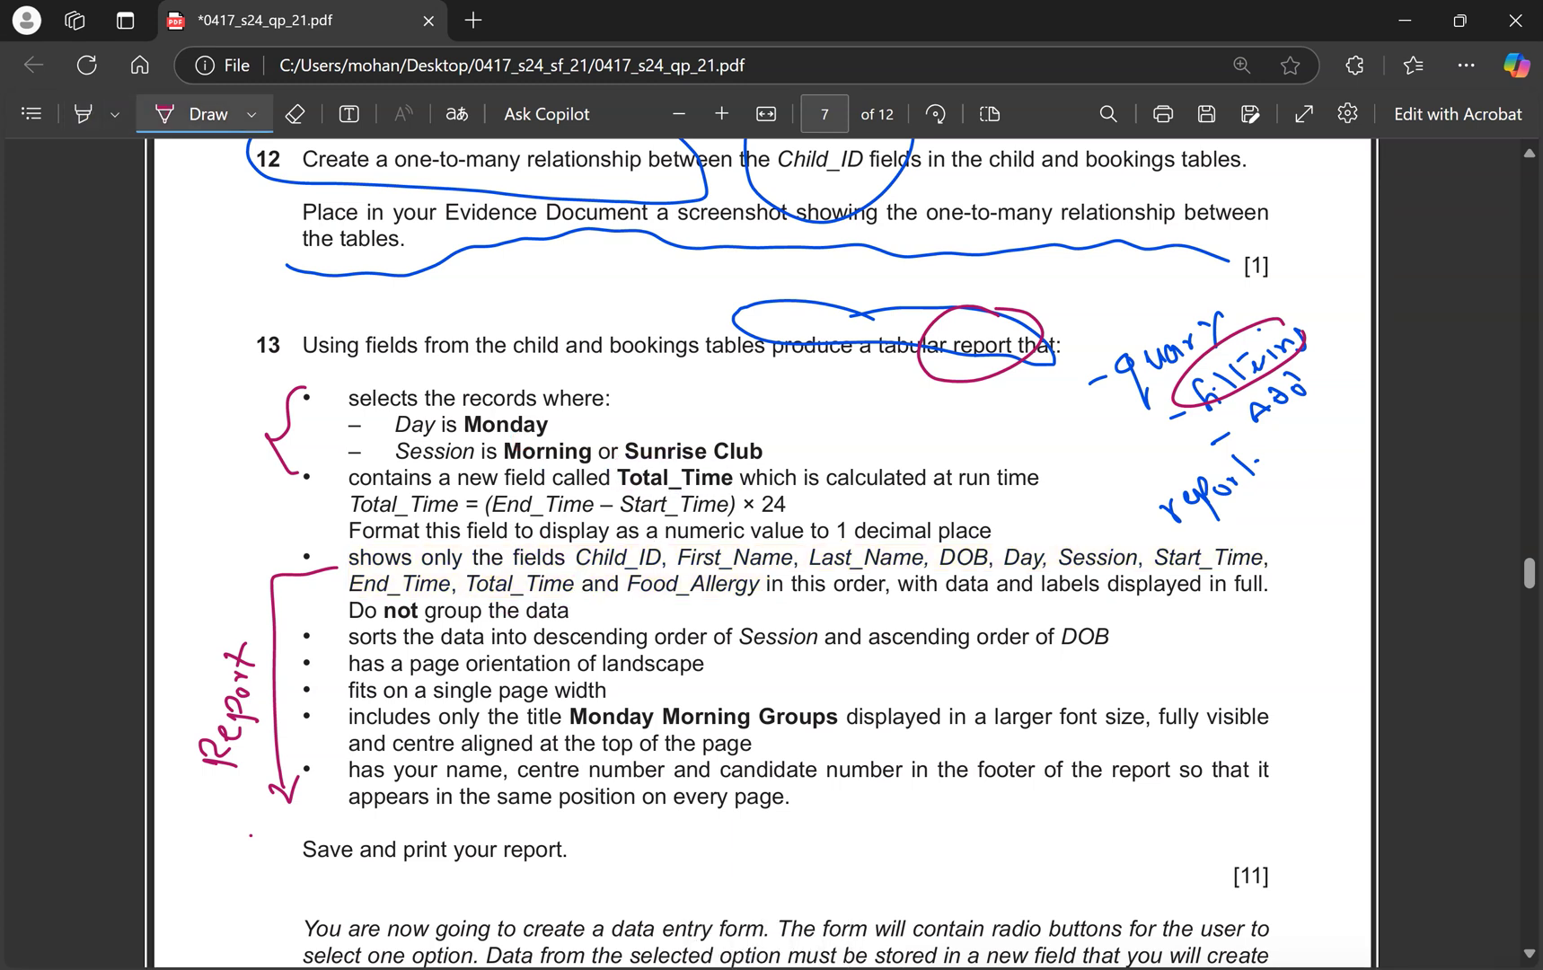
key(ctrl+super+Right)
click(891, 587)
click(985, 596)
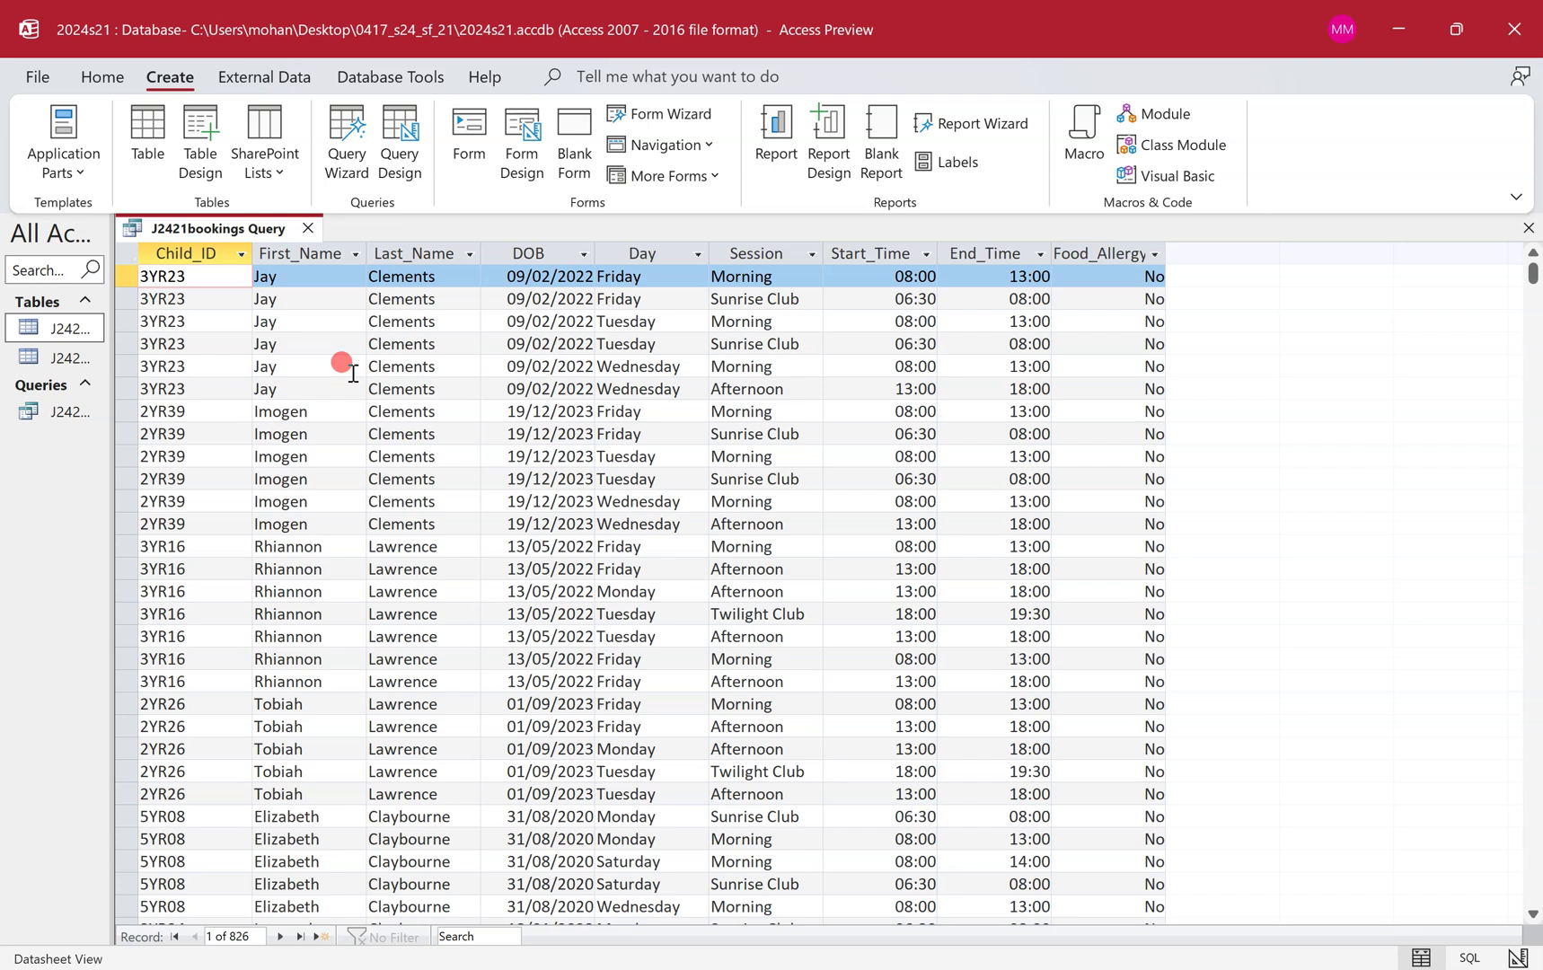
Switch the J2421bookings Query to Design View.
click(238, 458)
click(224, 525)
click(231, 588)
click(234, 681)
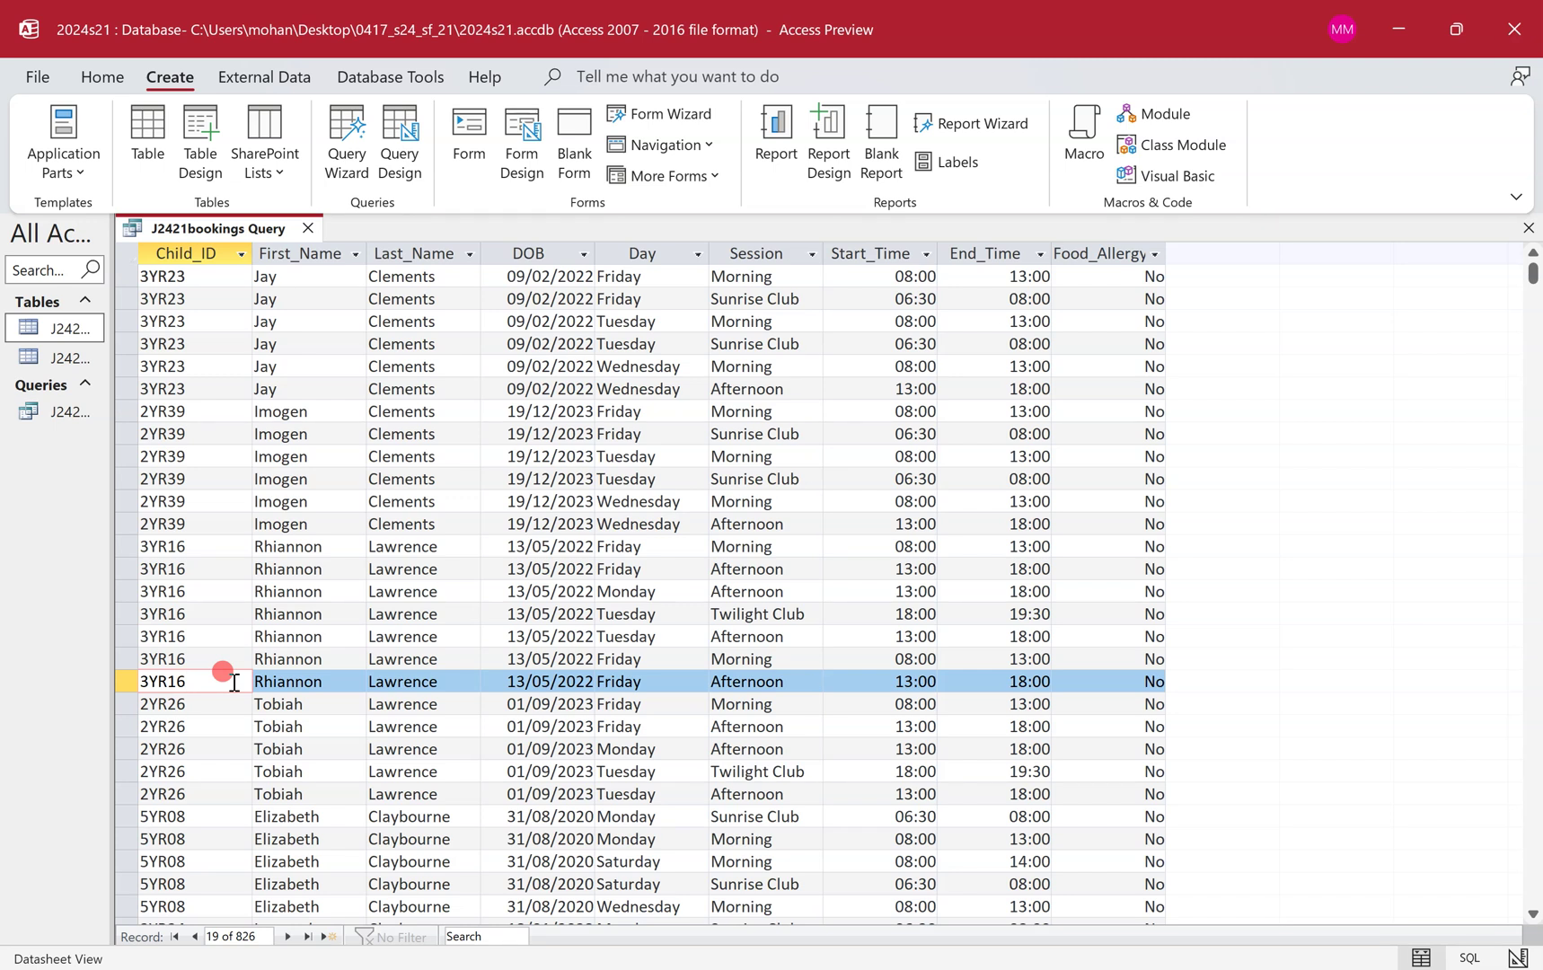
right_click(218, 229)
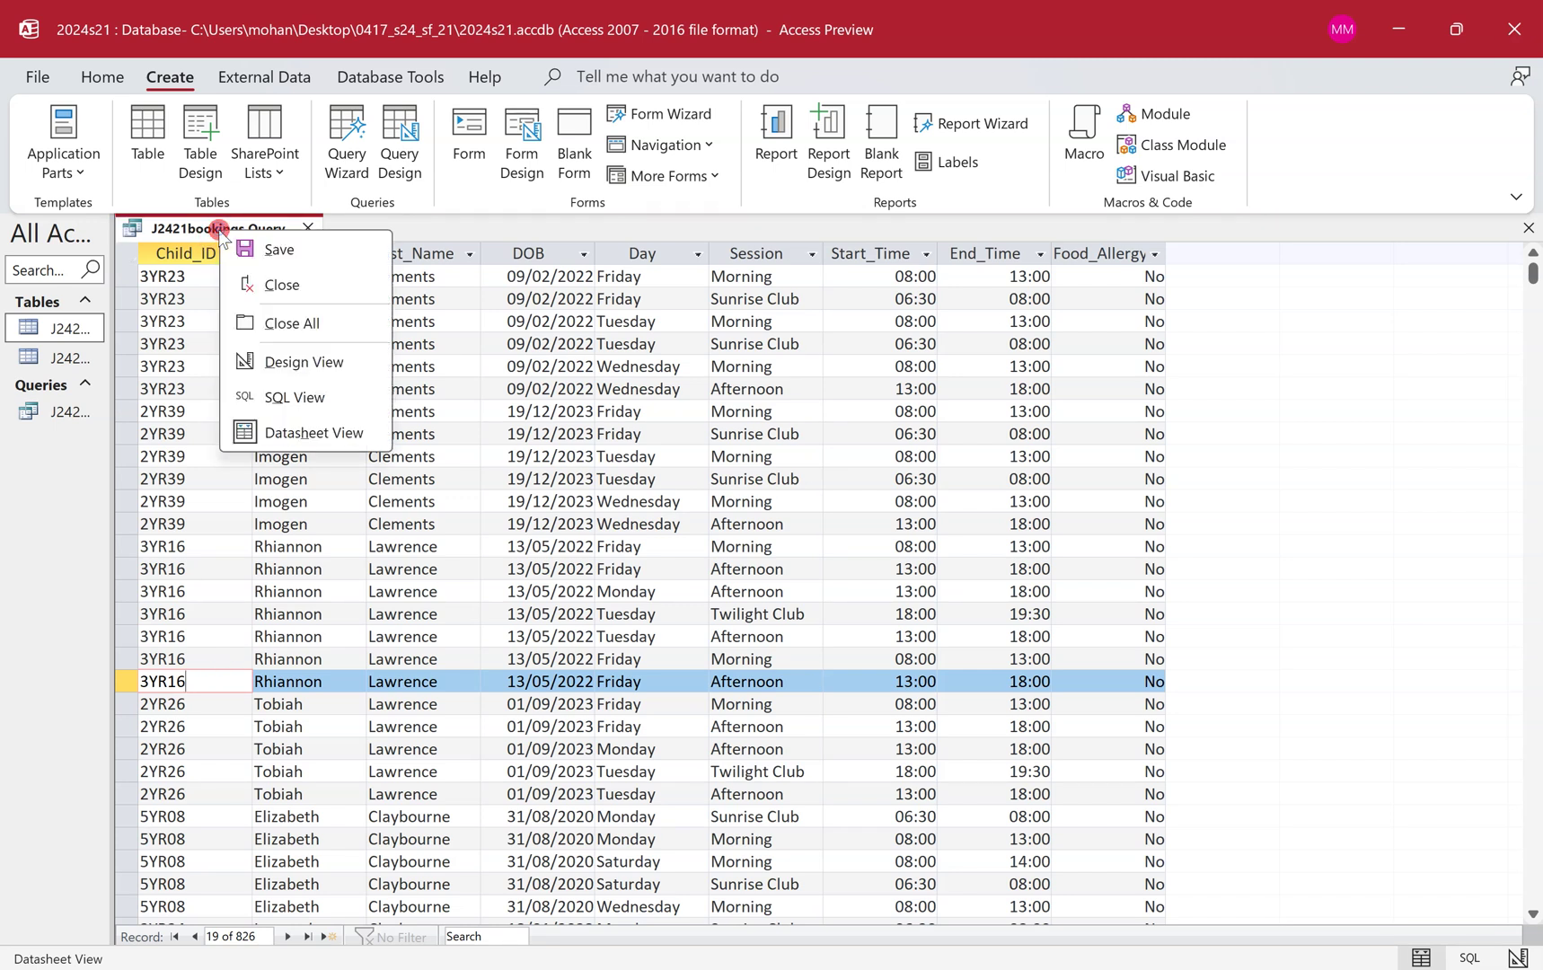
click(304, 361)
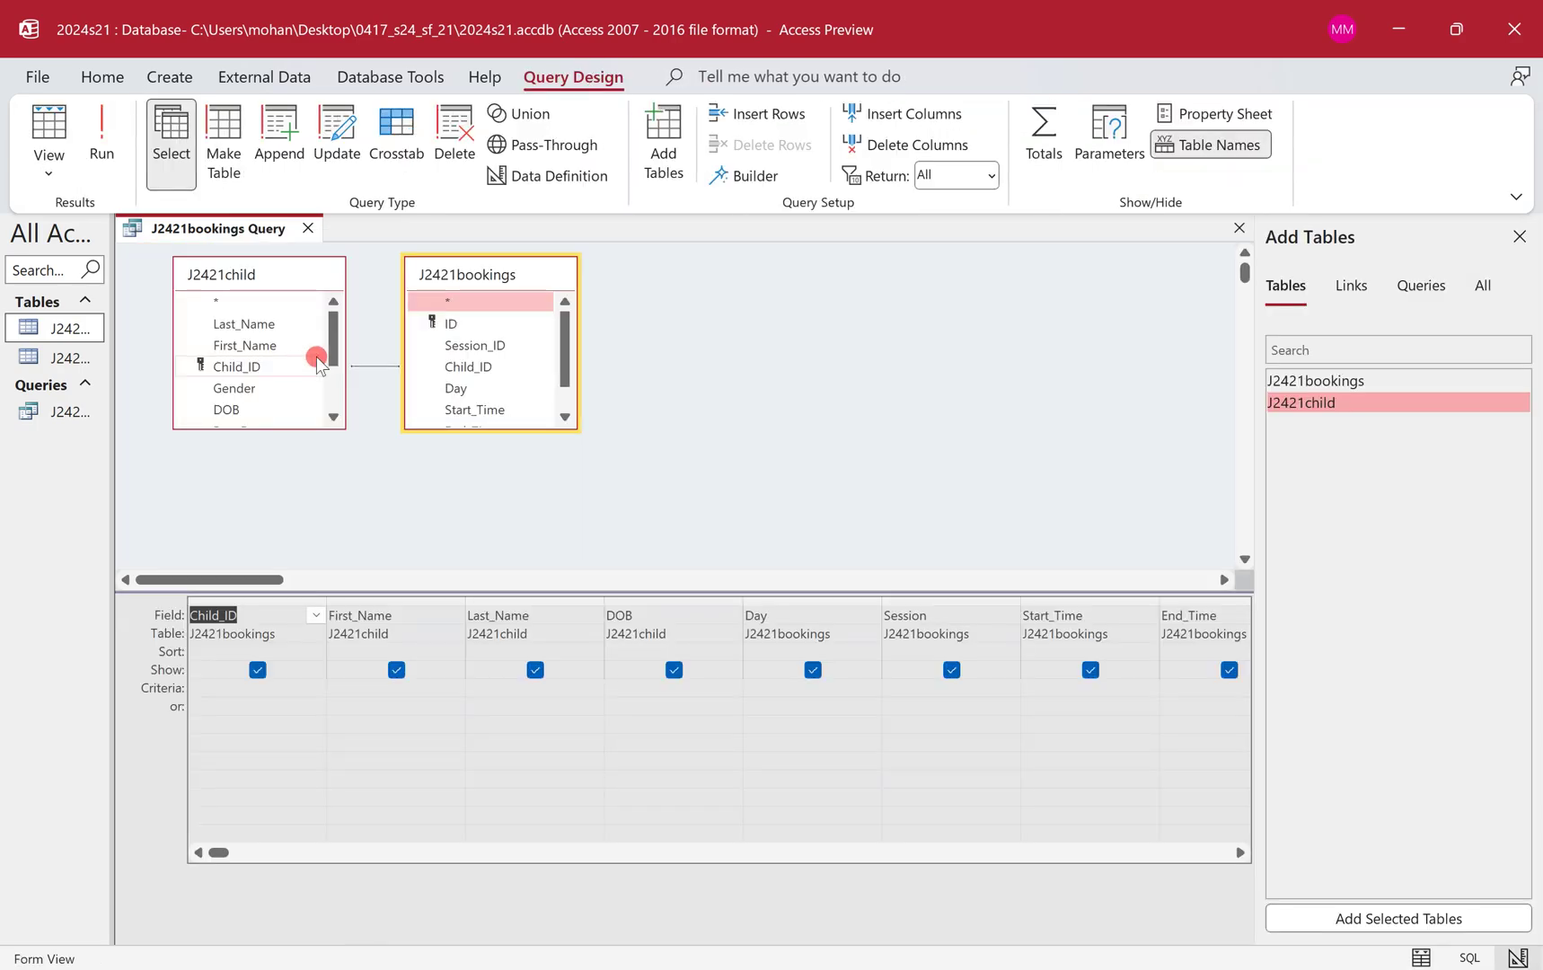
Enter monday as the Day criterion and run the query.
key(ctrl+super+Left)
mouse_move(637, 395)
mouse_down()
mouse_move(454, 373)
mouse_move(460, 470)
mouse_move(665, 469)
mouse_move(790, 447)
mouse_move(634, 381)
mouse_up()
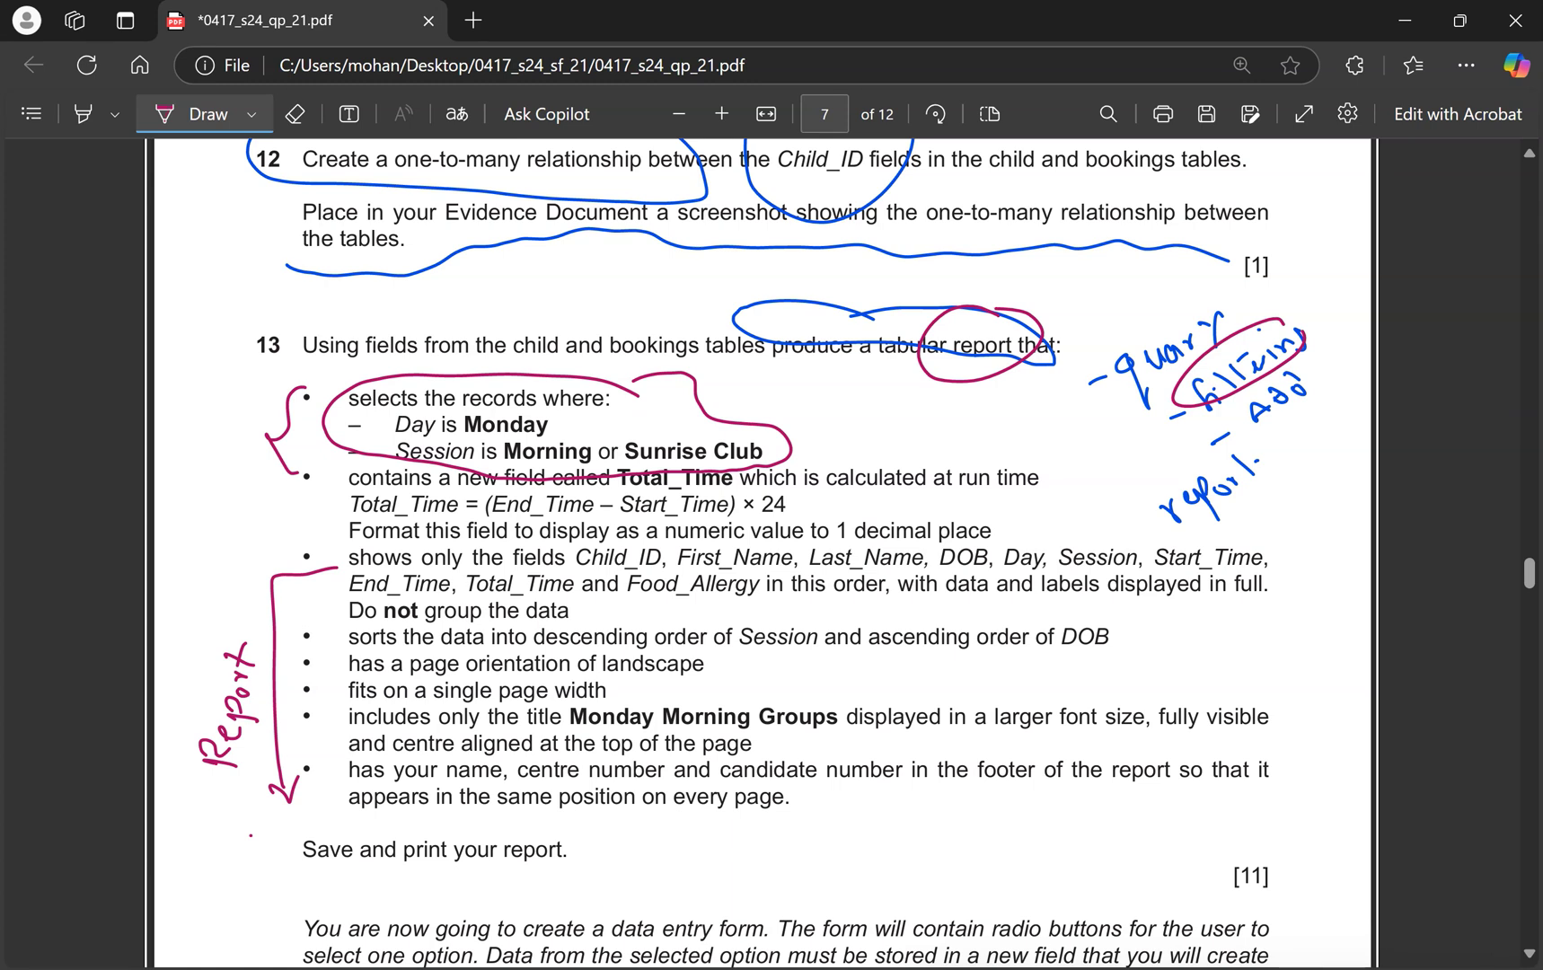
key(ctrl+super+Right)
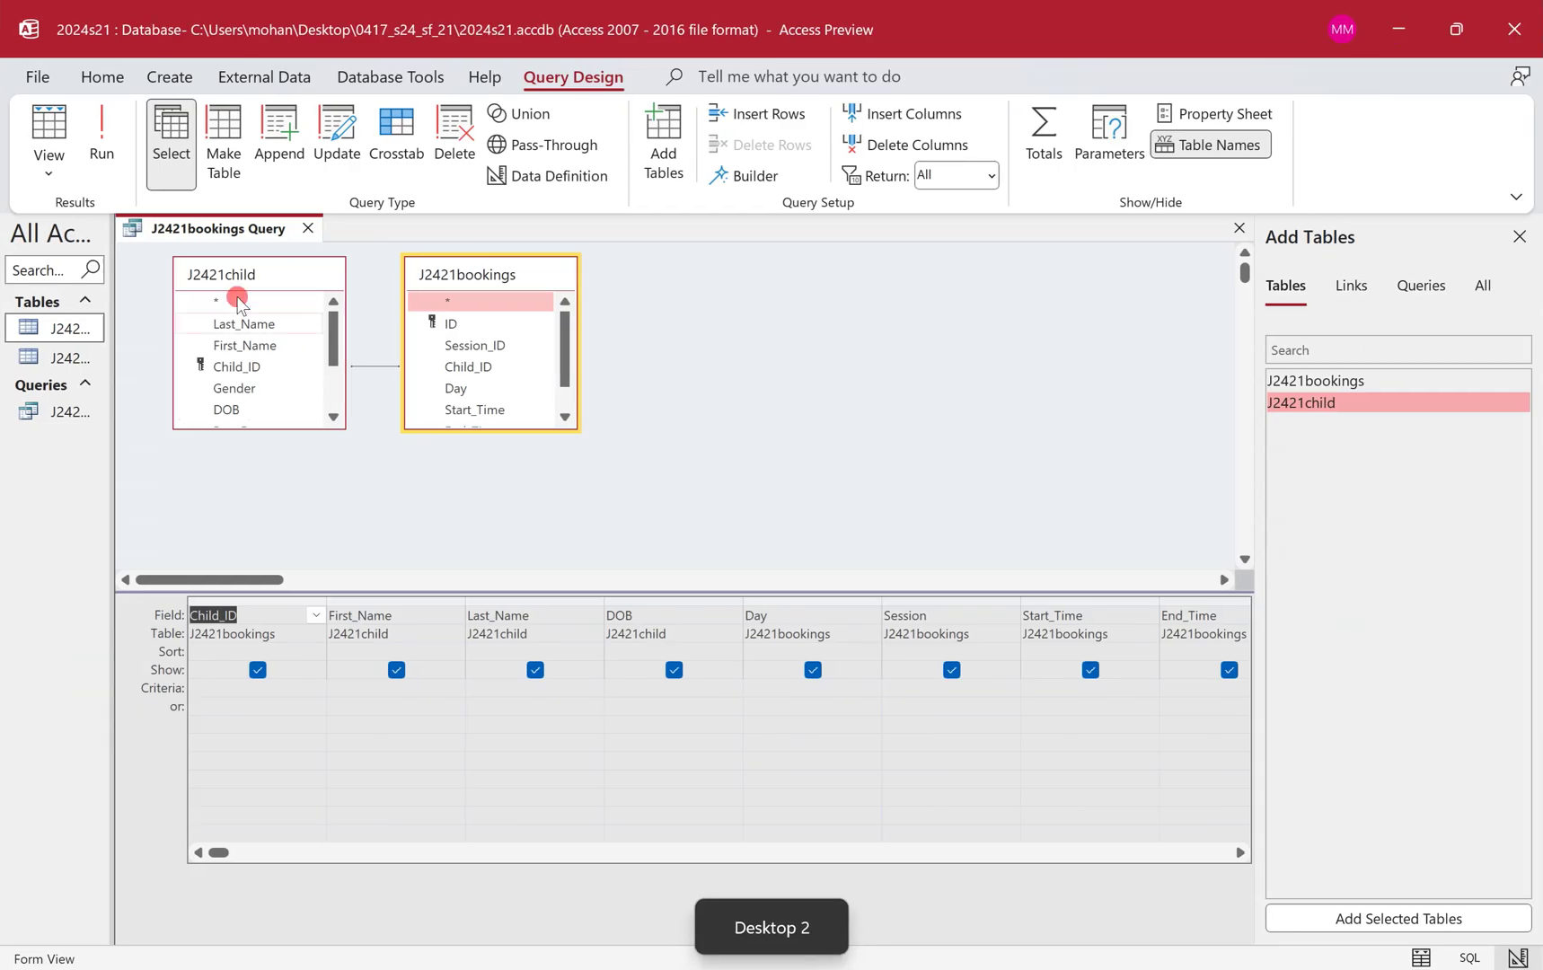
click(788, 688)
text(mon)
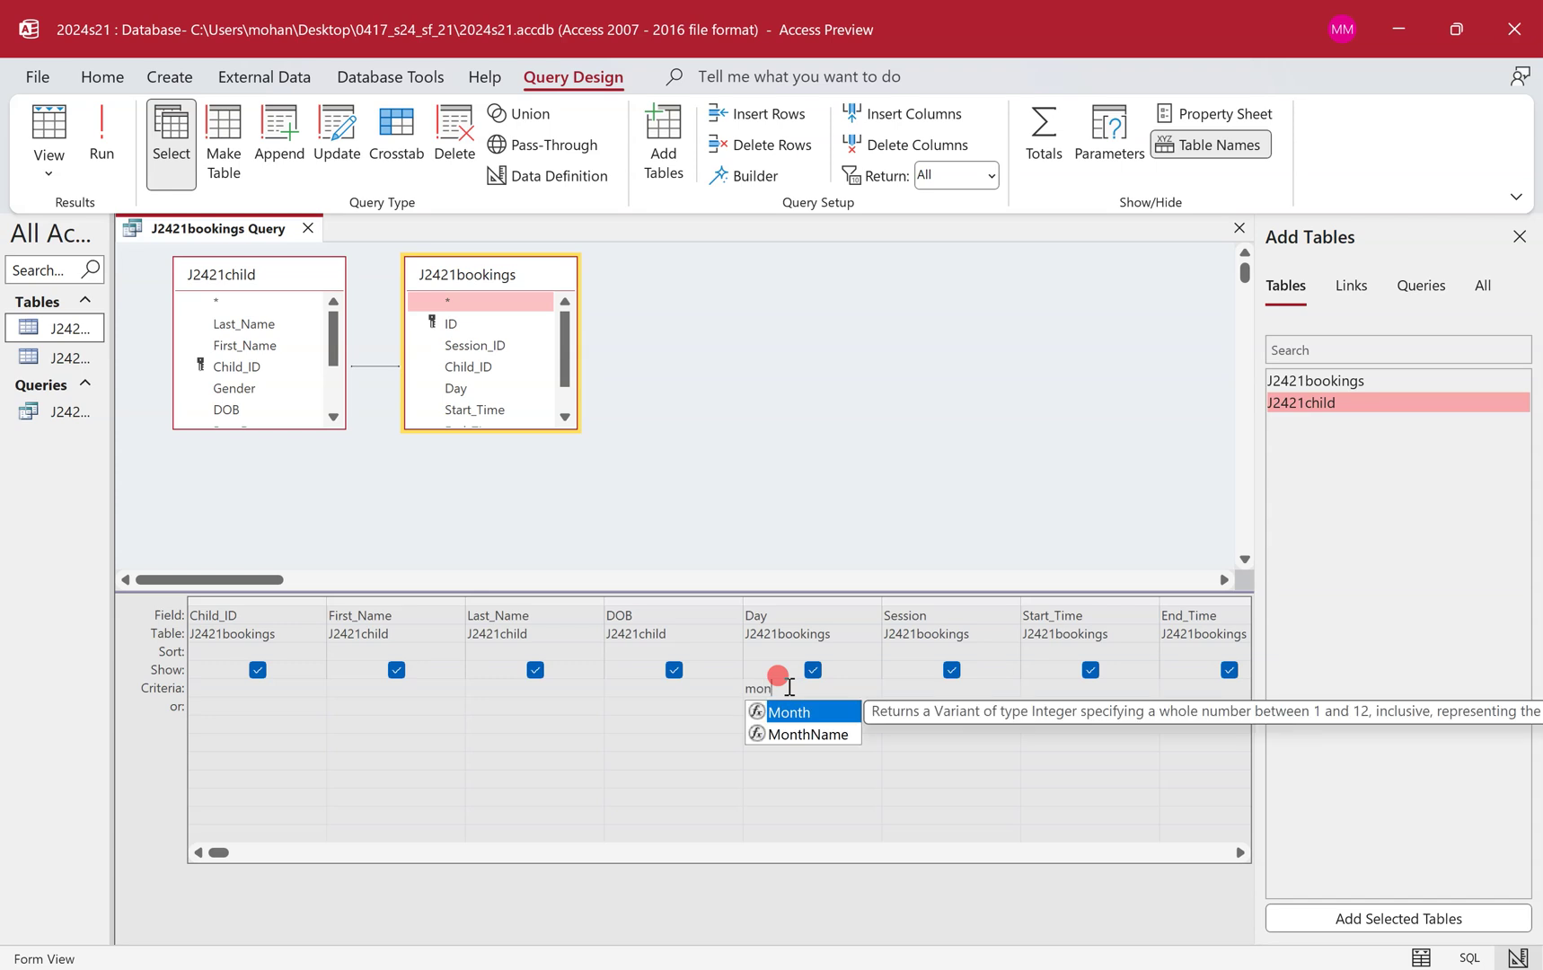
text(day)
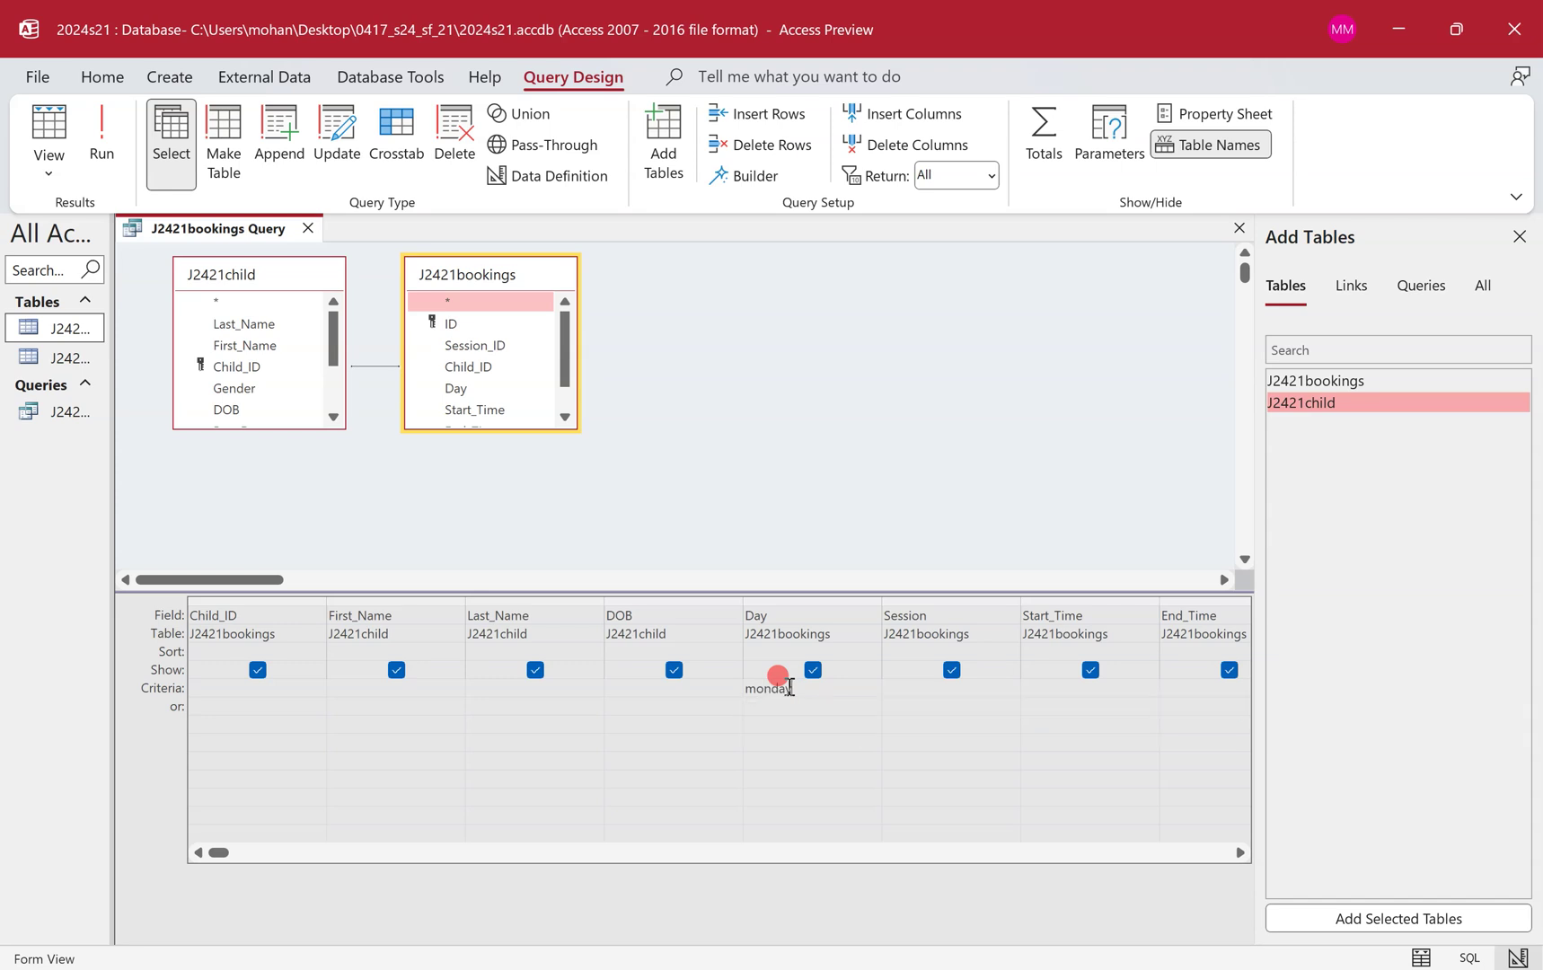
click(102, 135)
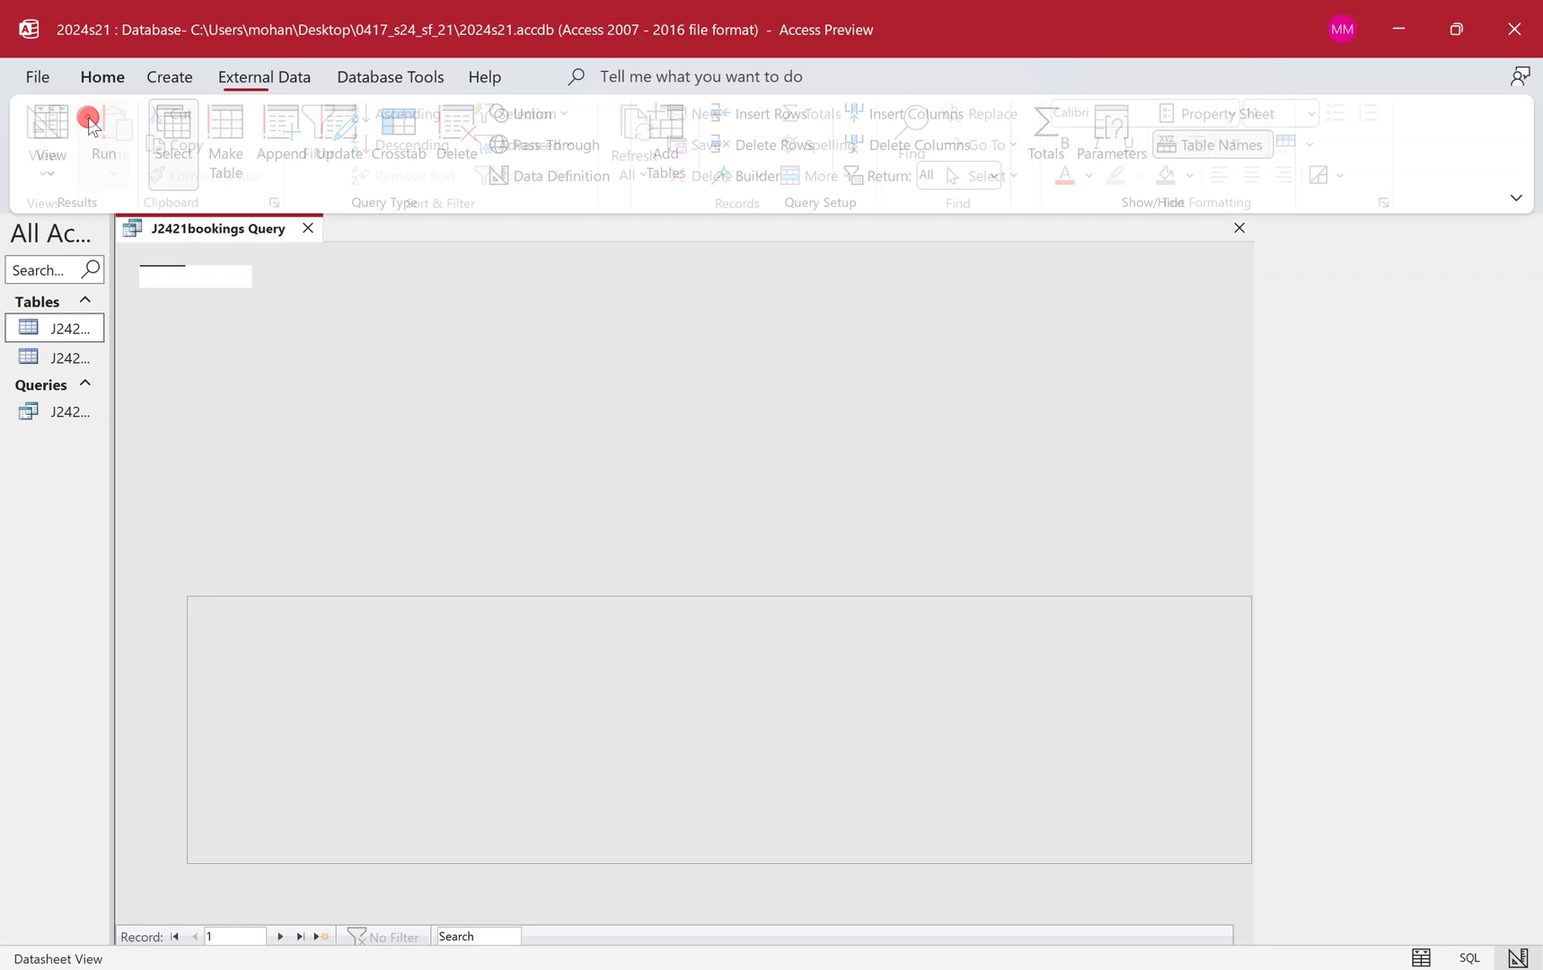
Return to Design View and copy 'Morning or Sunrise Club' from the exam paper.
click(638, 252)
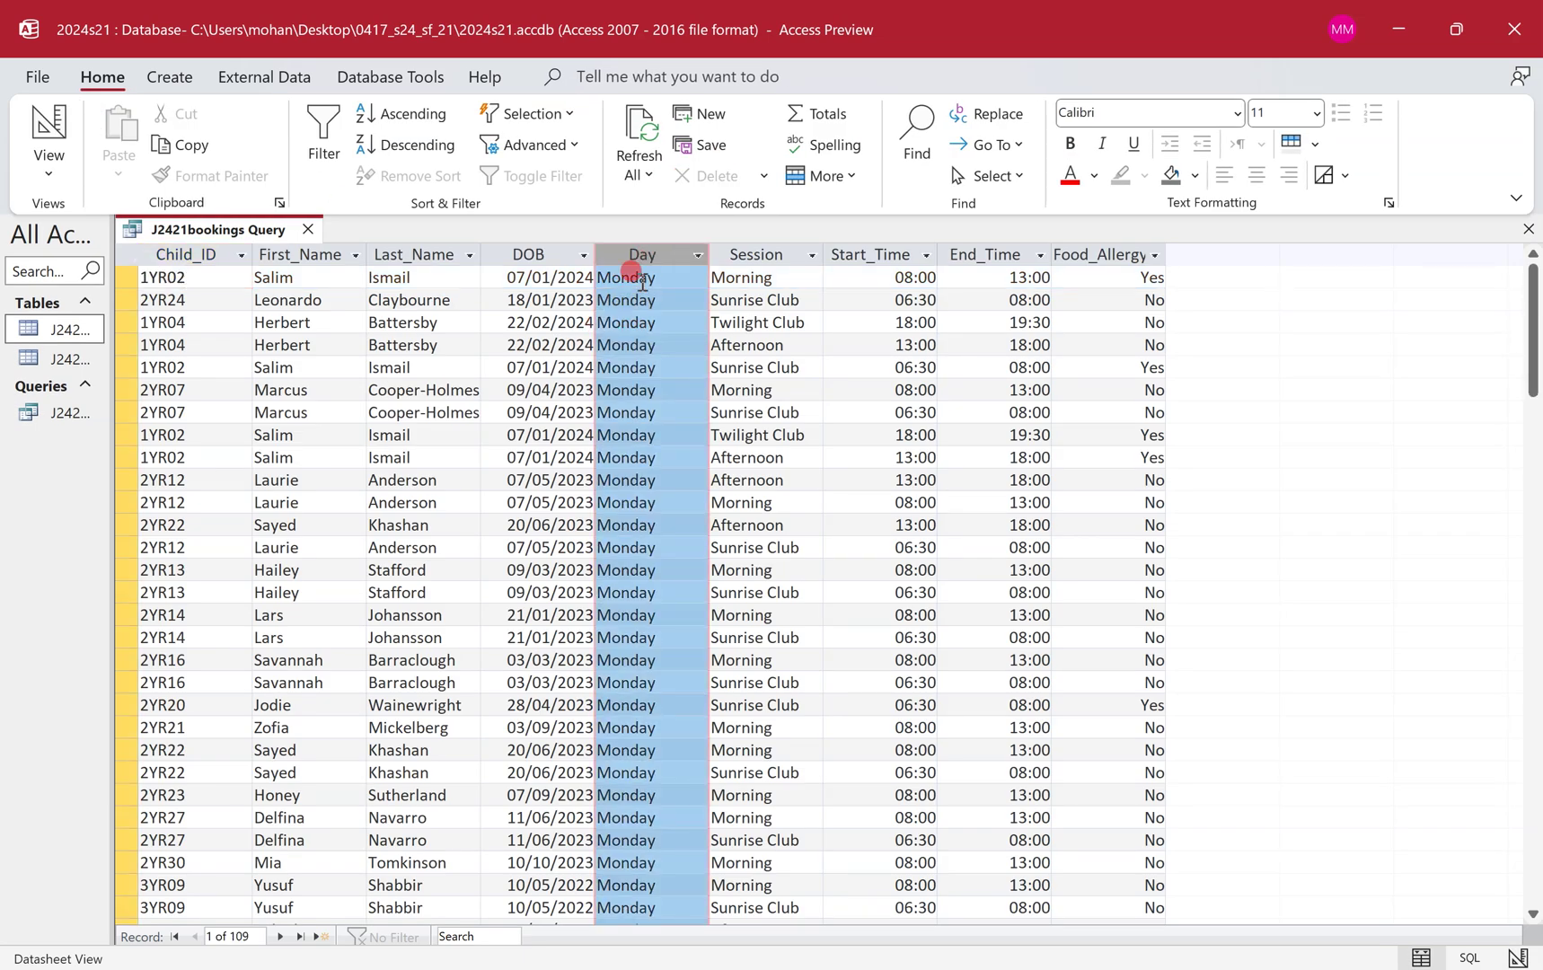
click(52, 115)
key(ctrl+super+Left)
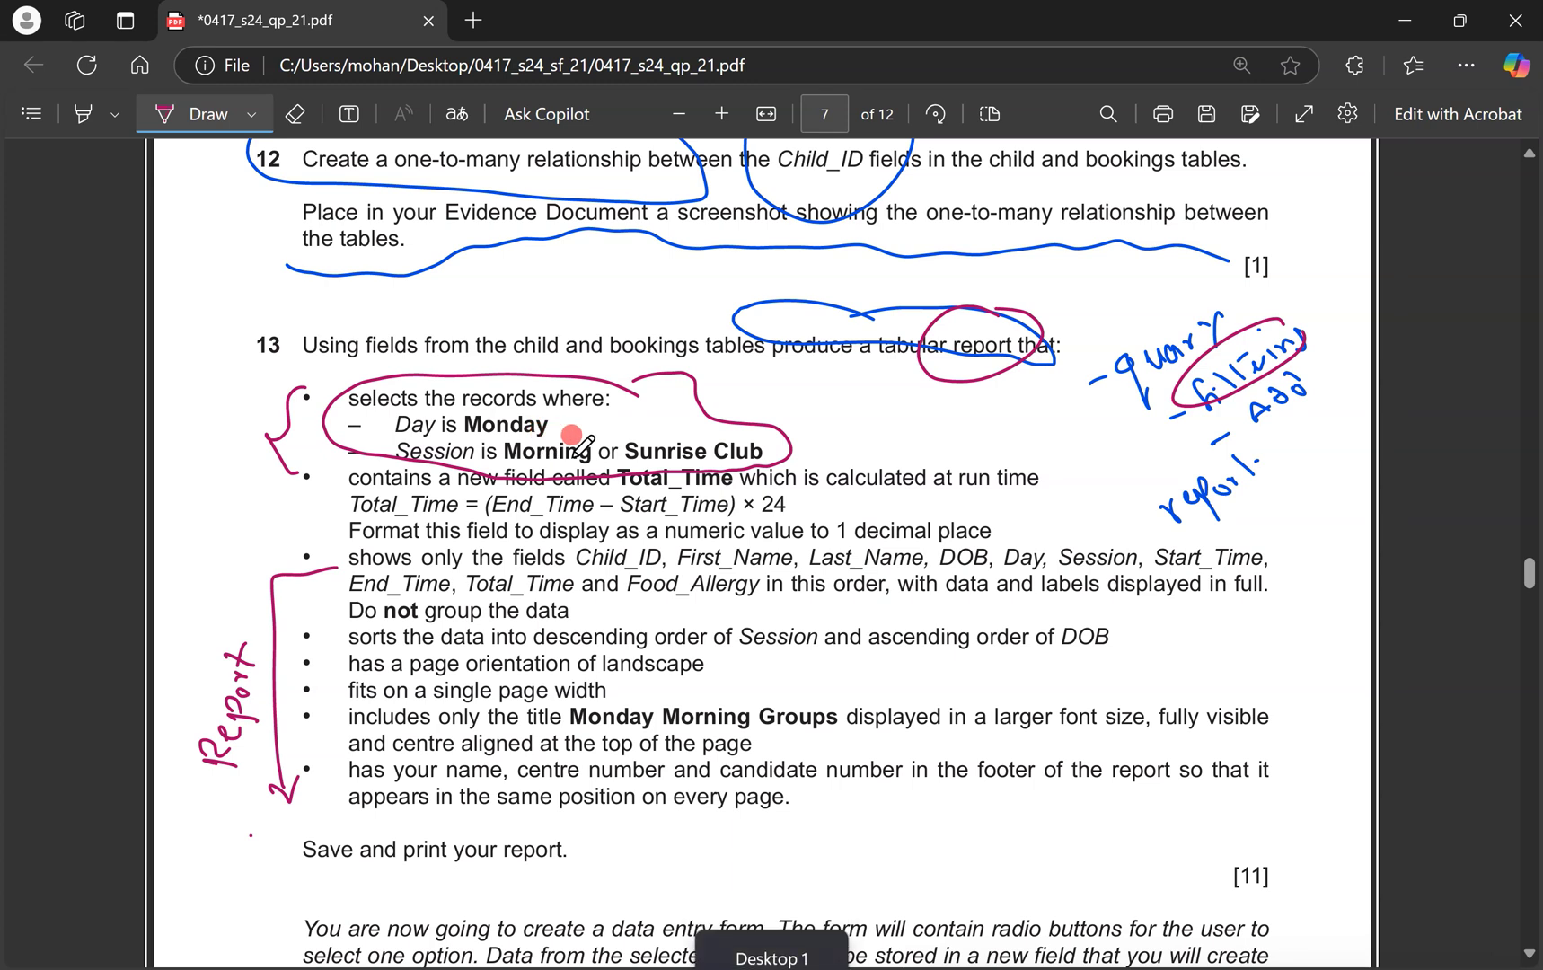
click(206, 114)
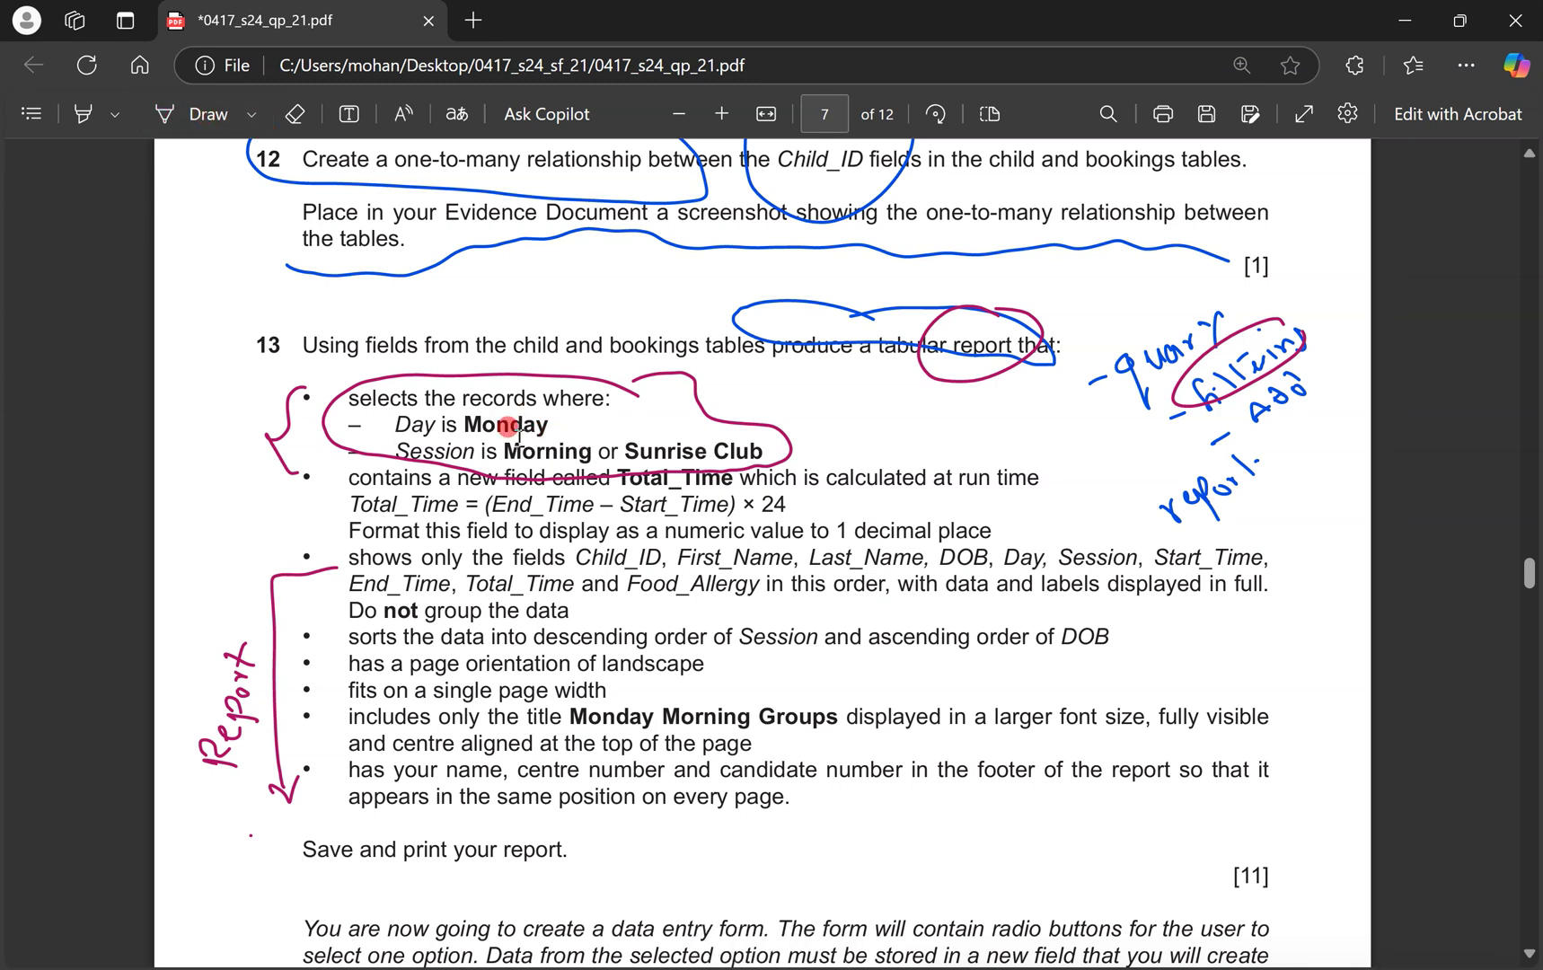
drag(506, 454, 759, 453)
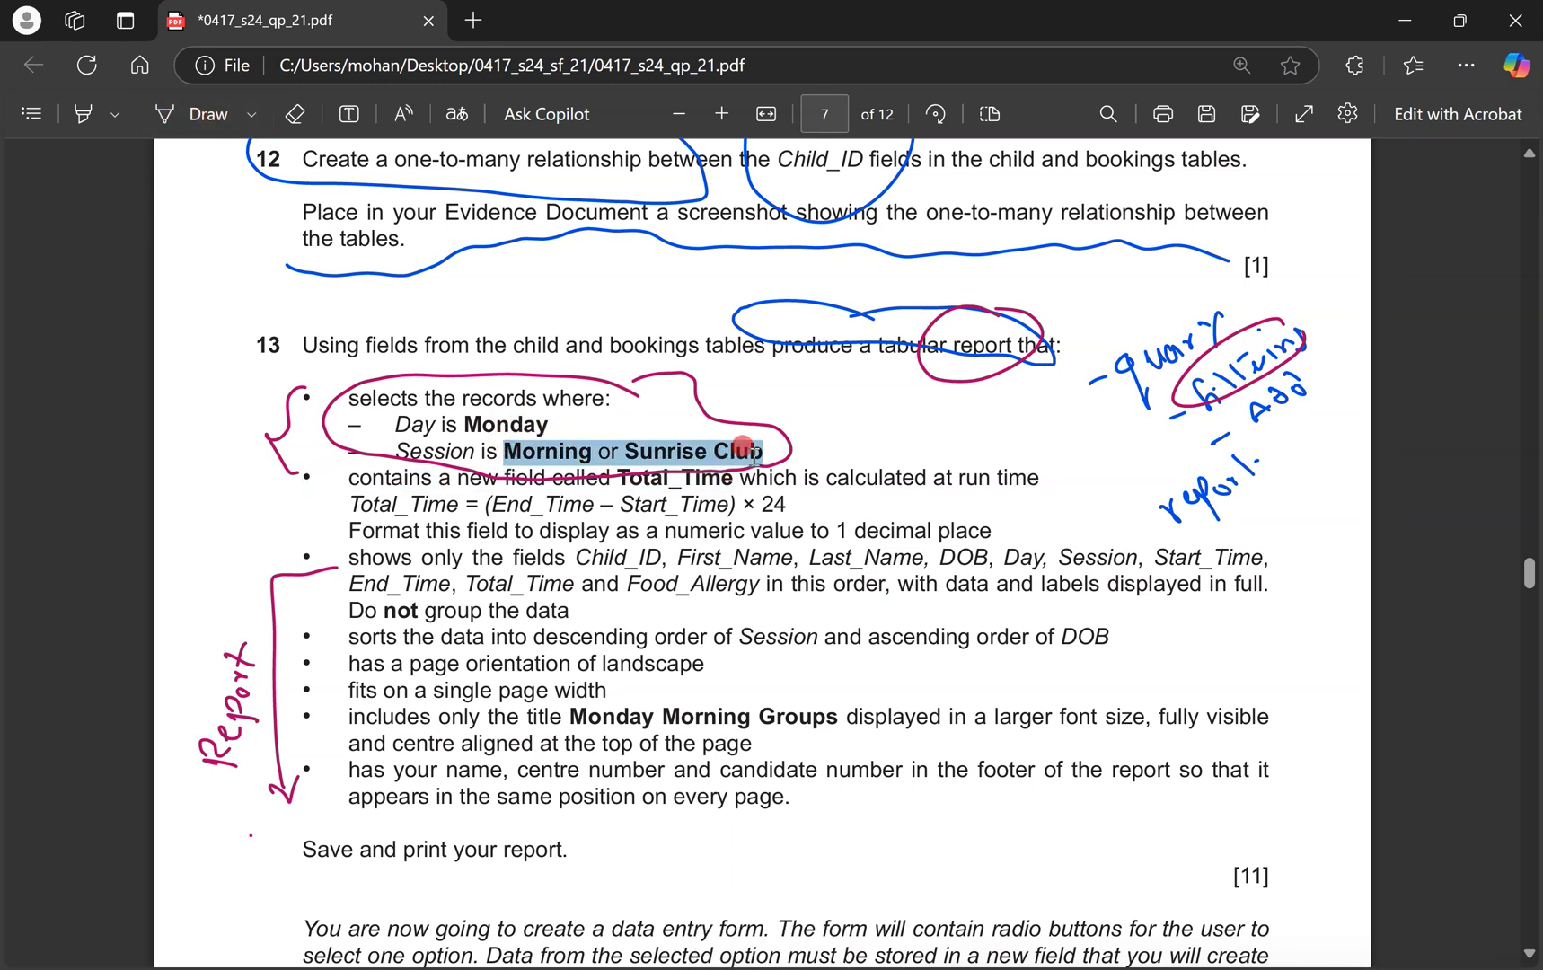
key(ctrl+c)
key(ctrl+super+Right)
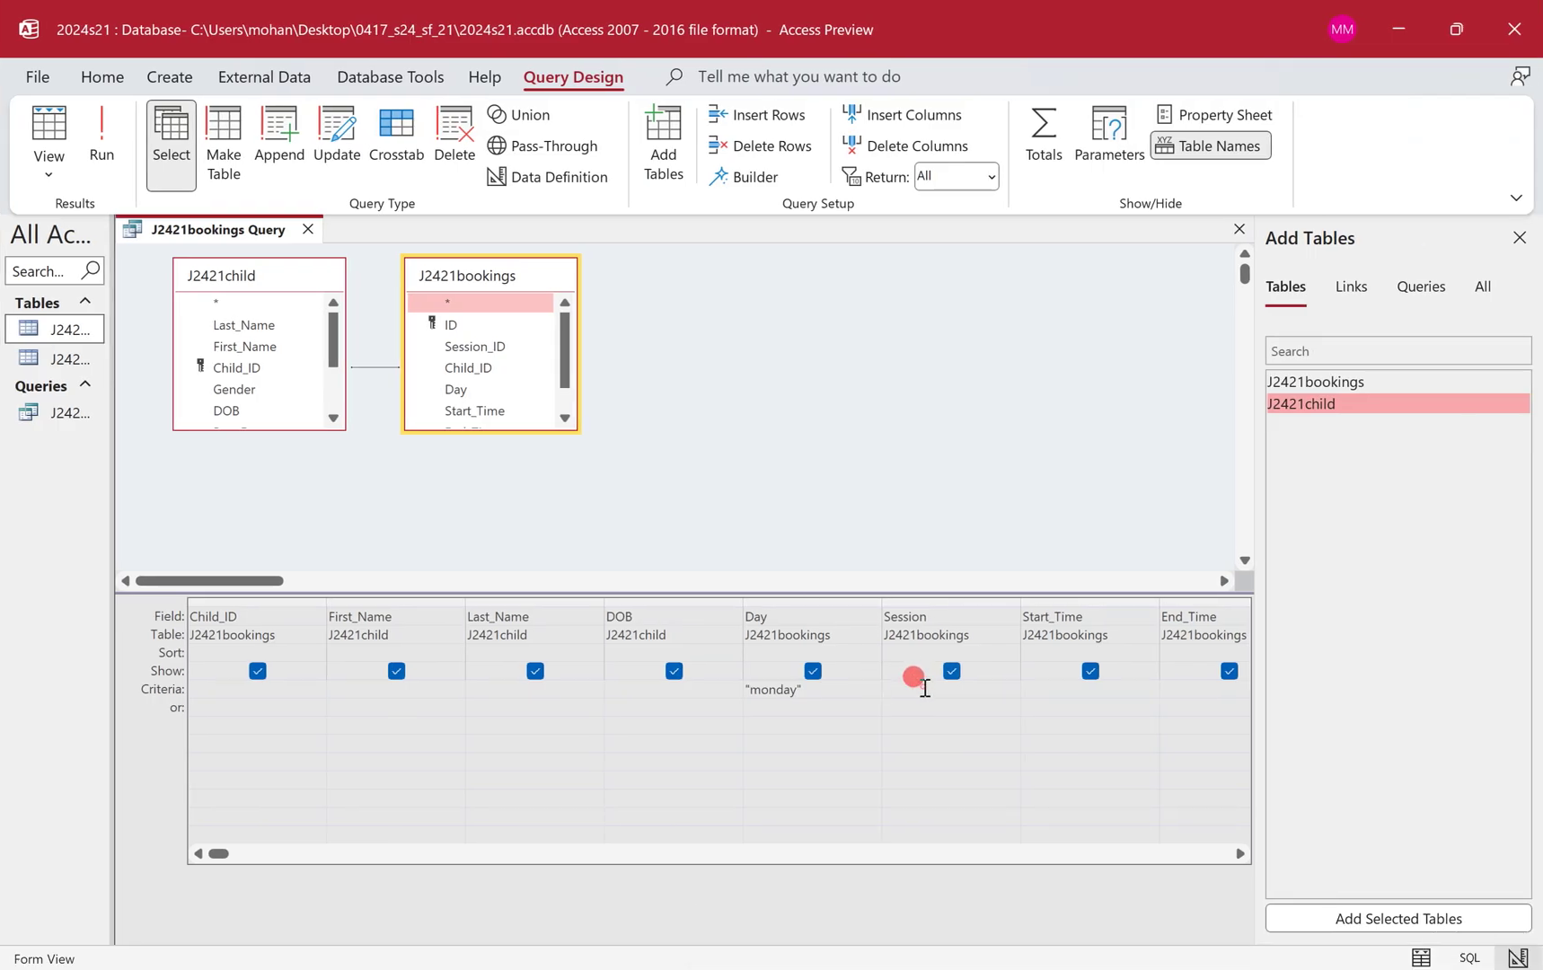
Paste 'Morning or Sunrise Club' as the Session criterion and run the query, giving 43 records.
key(ctrl+v)
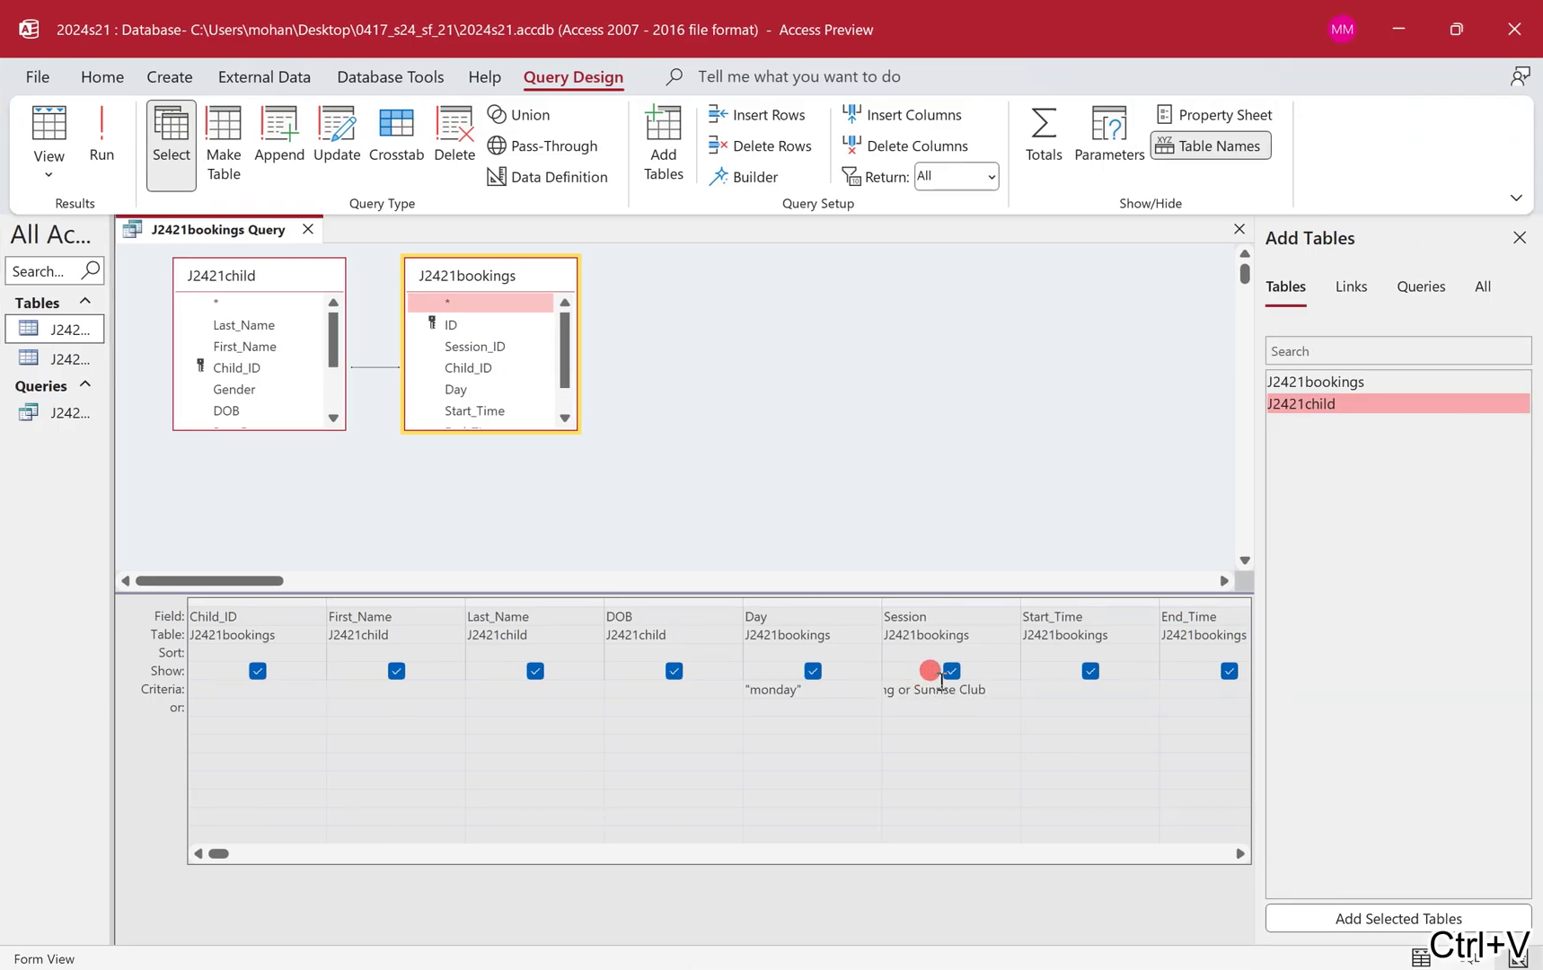
drag(1021, 595, 1128, 593)
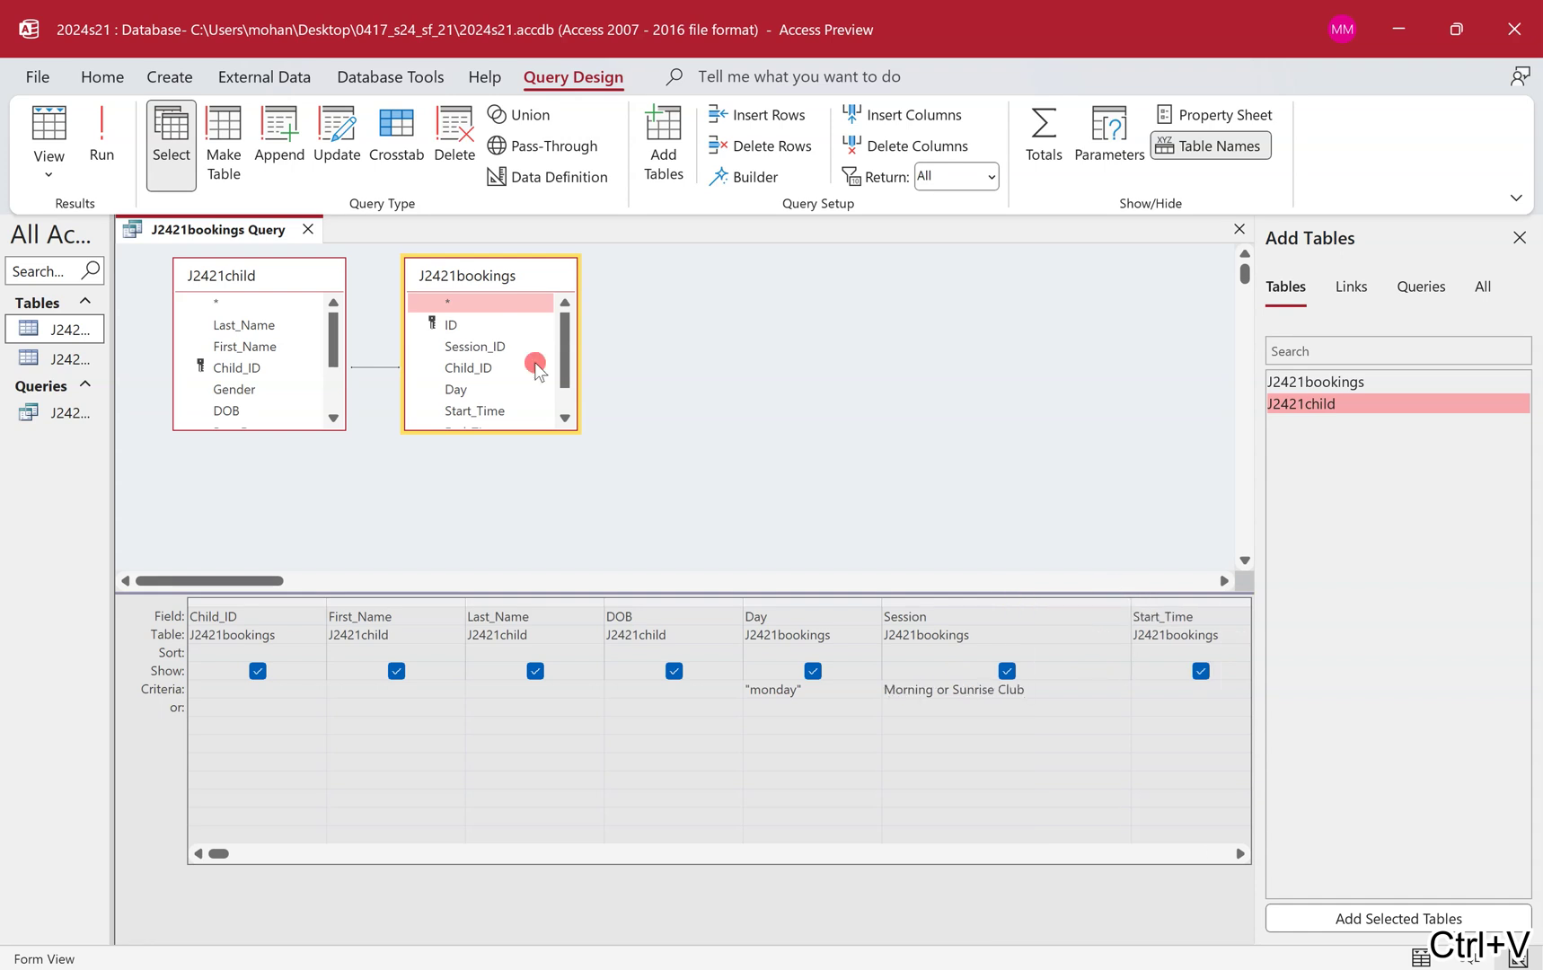
click(101, 135)
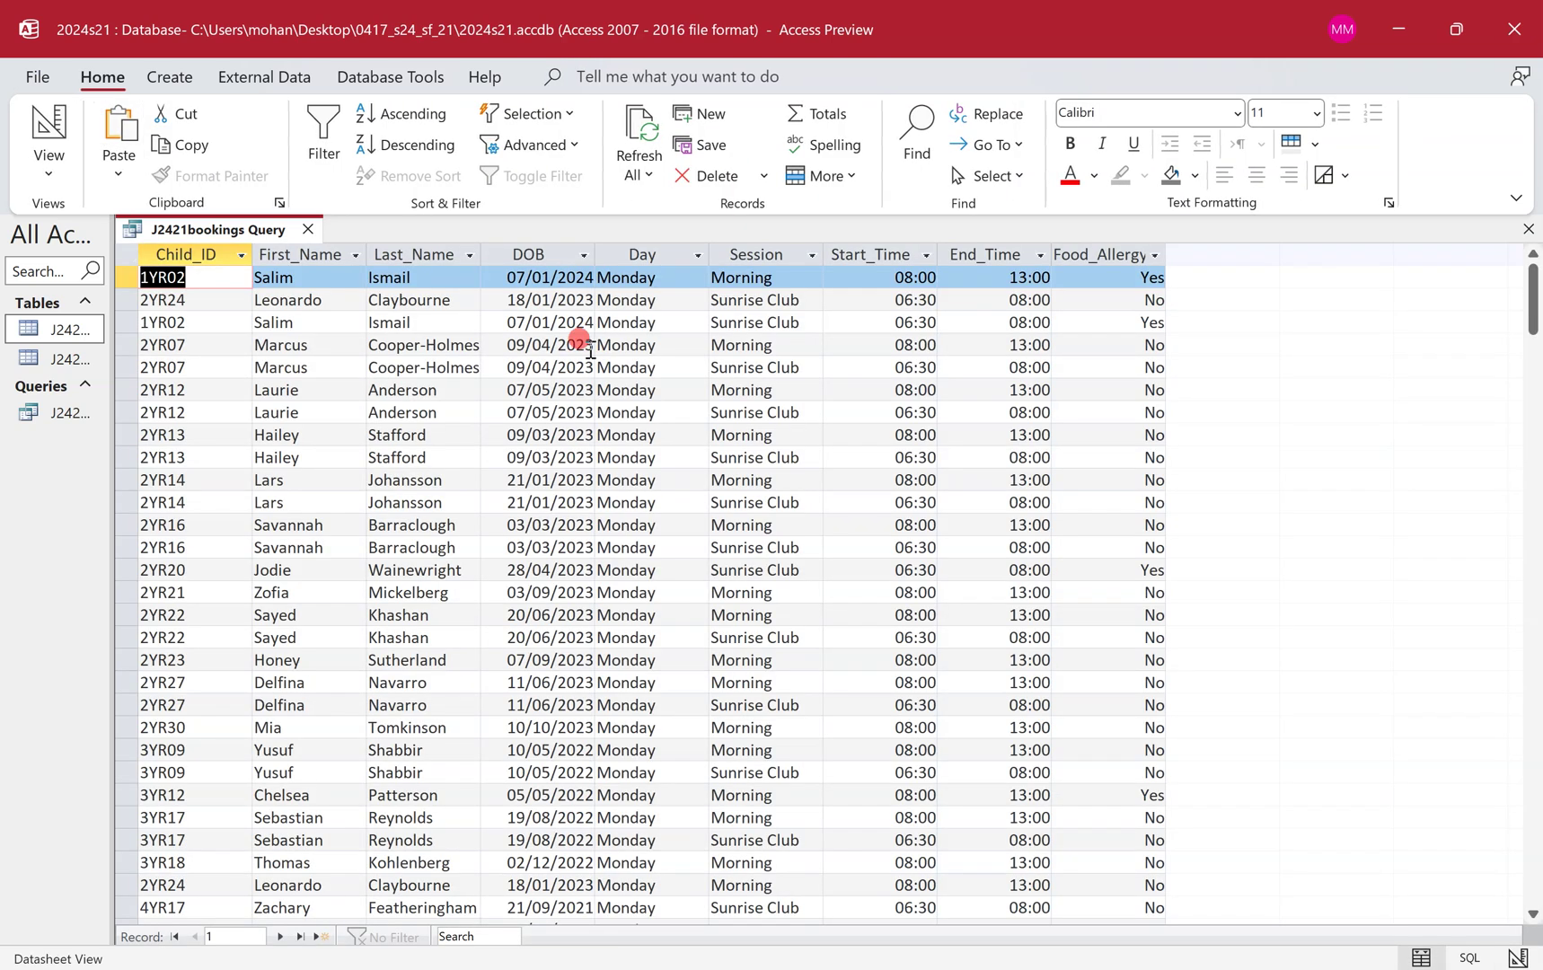
click(745, 255)
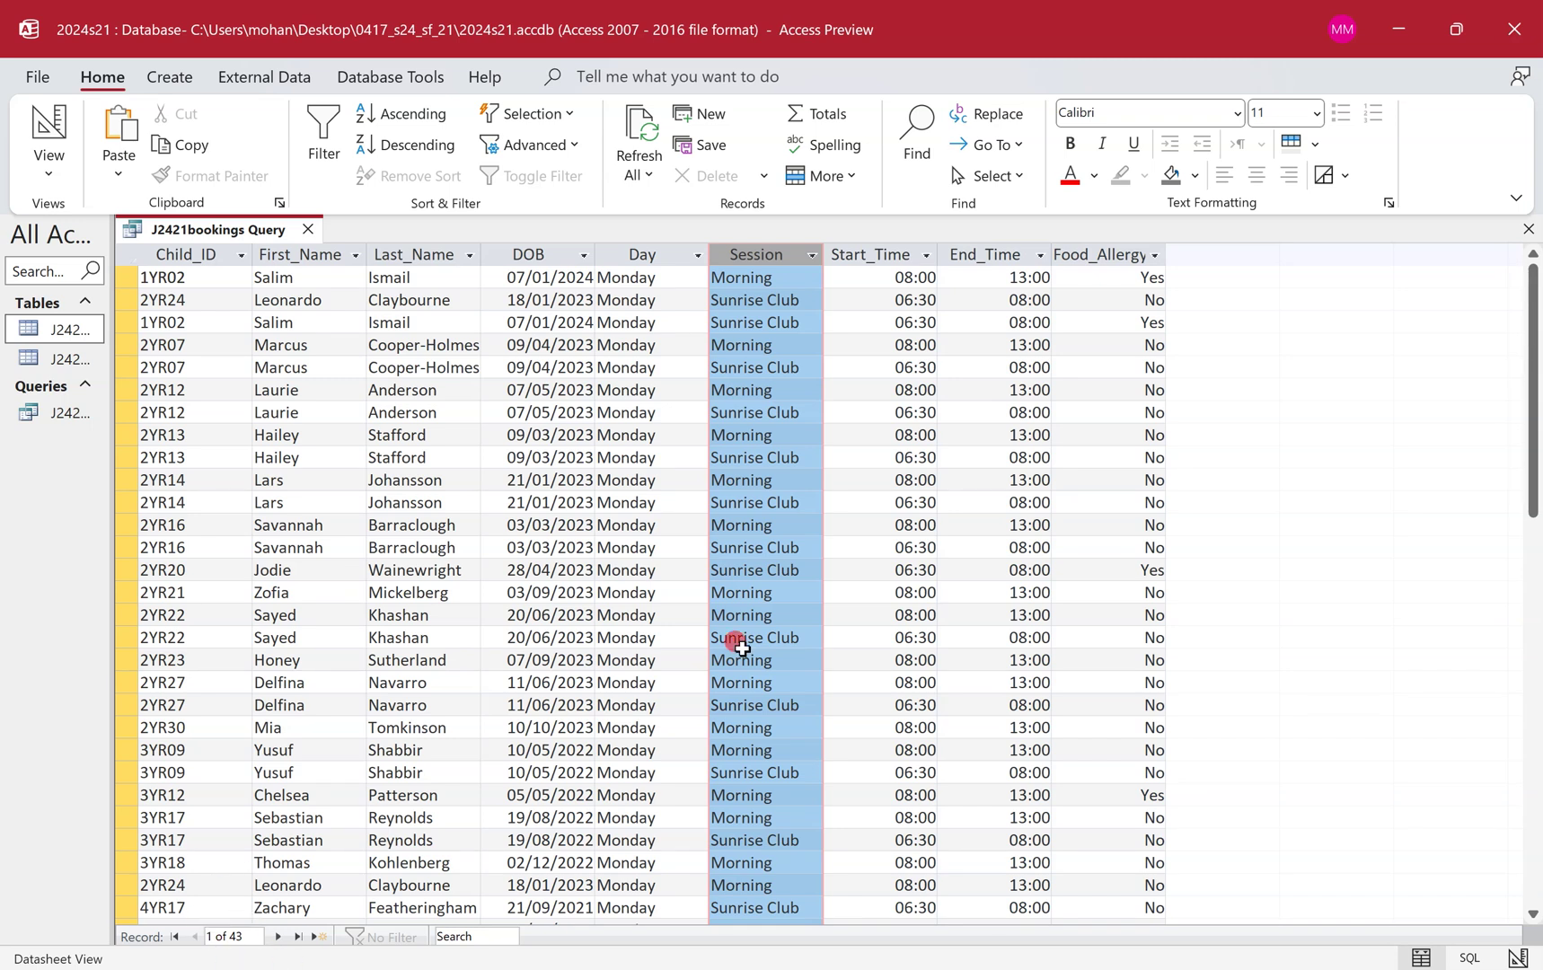
key(ctrl+super+Left)
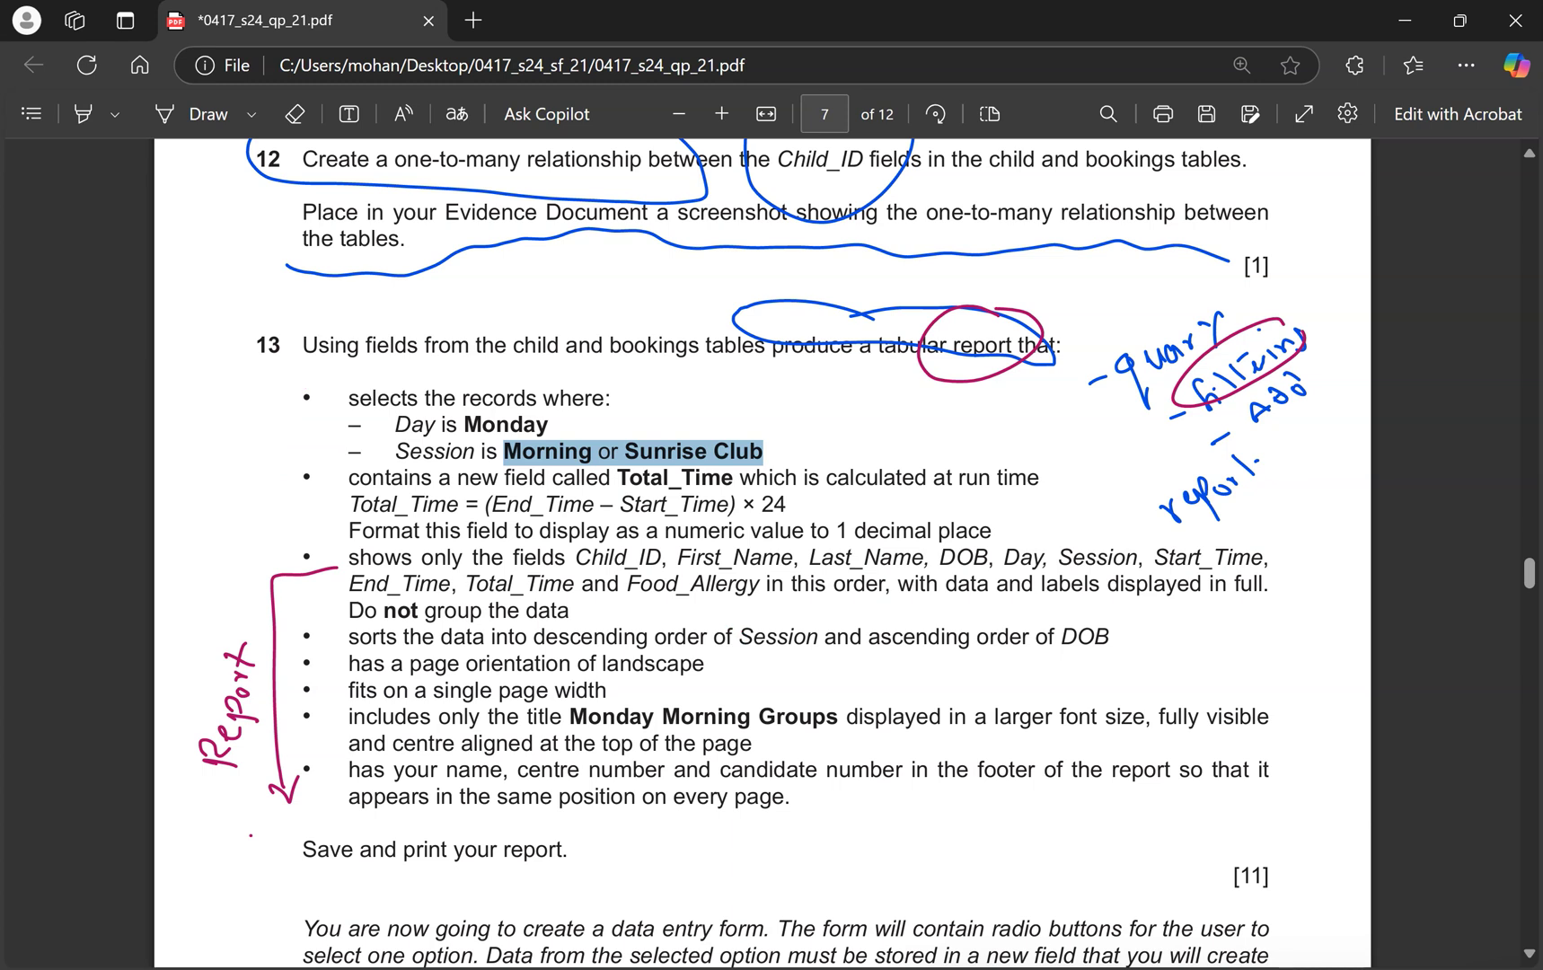
Copy the field name Total_Time from the exam paper and return the query to Design View.
click(743, 648)
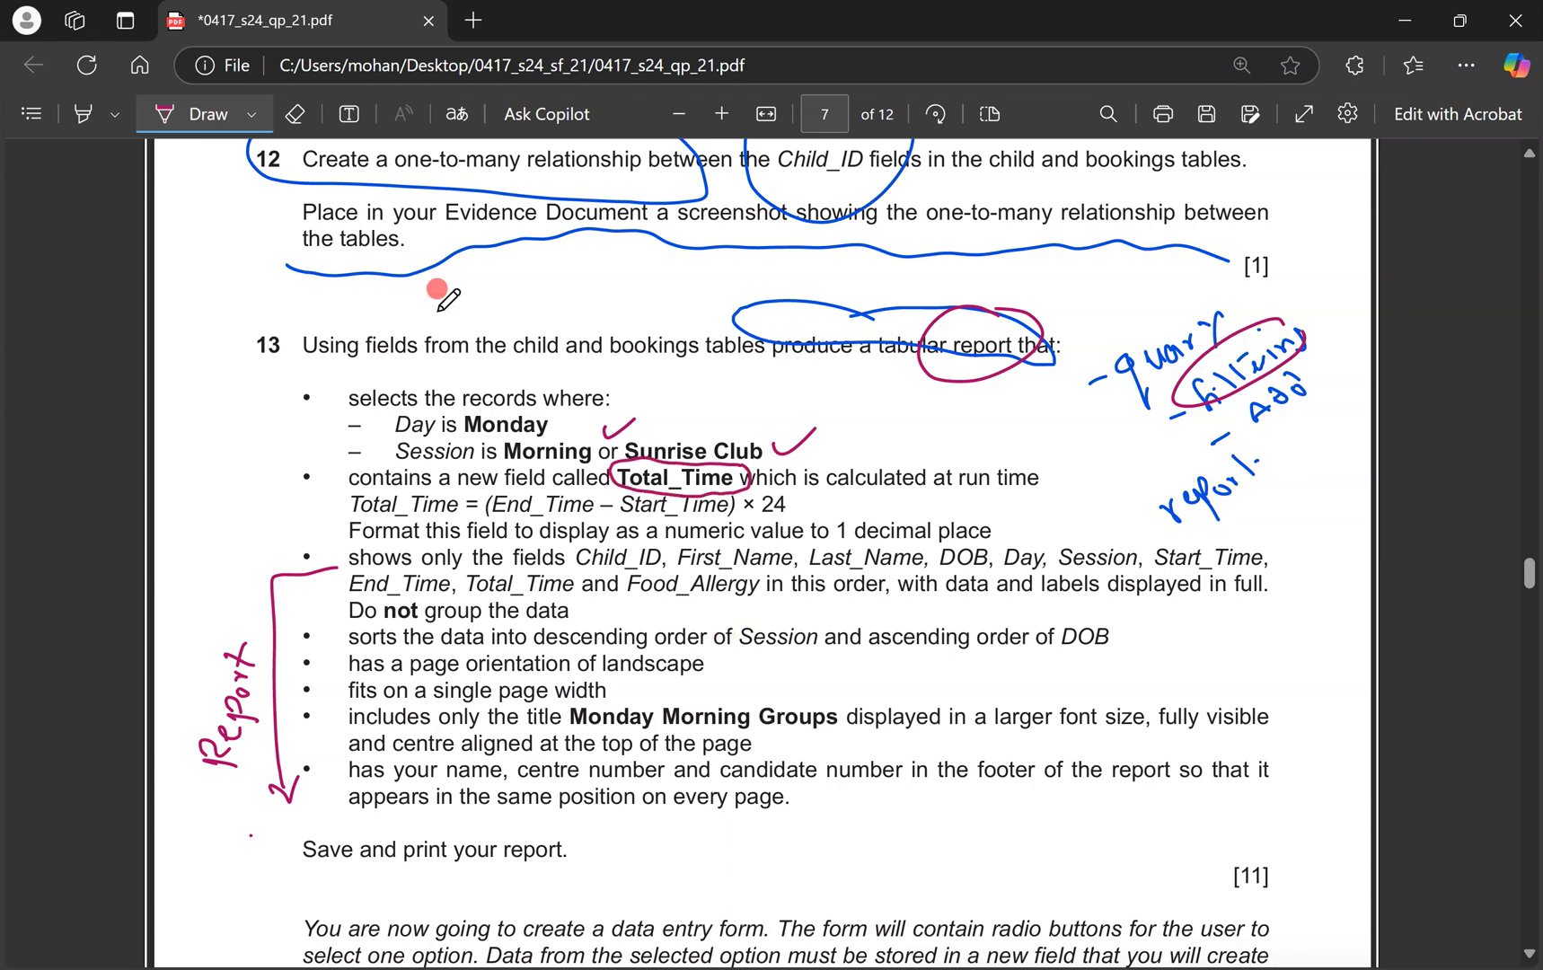
click(222, 133)
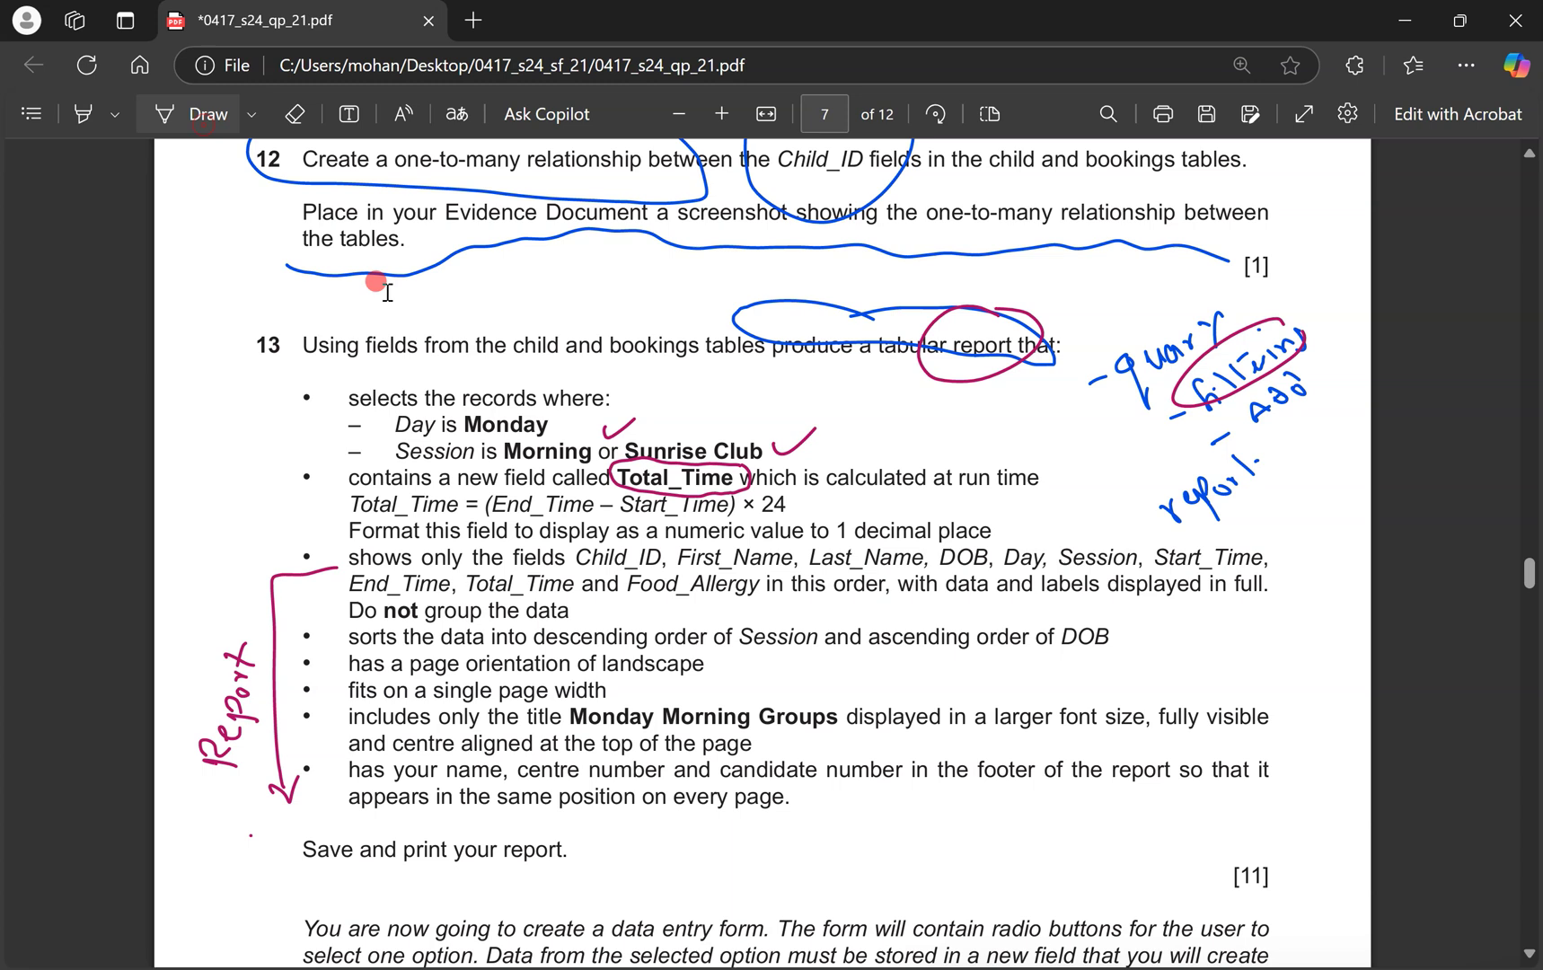
drag(616, 478, 719, 481)
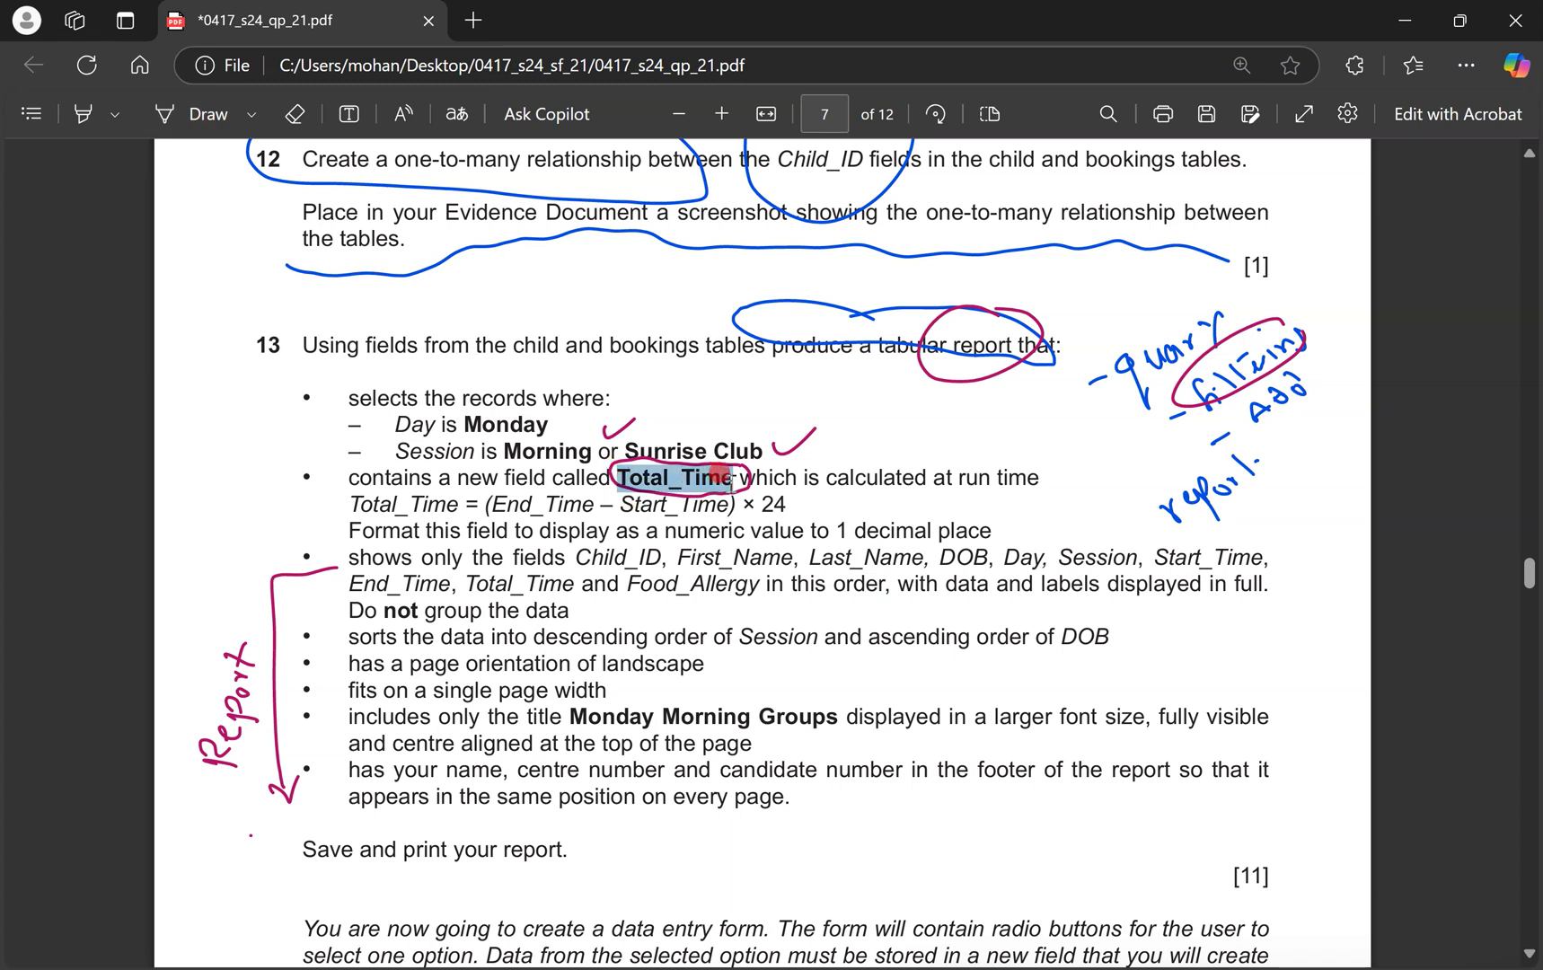
key(ctrl+c)
key(ctrl+super+Right)
click(58, 125)
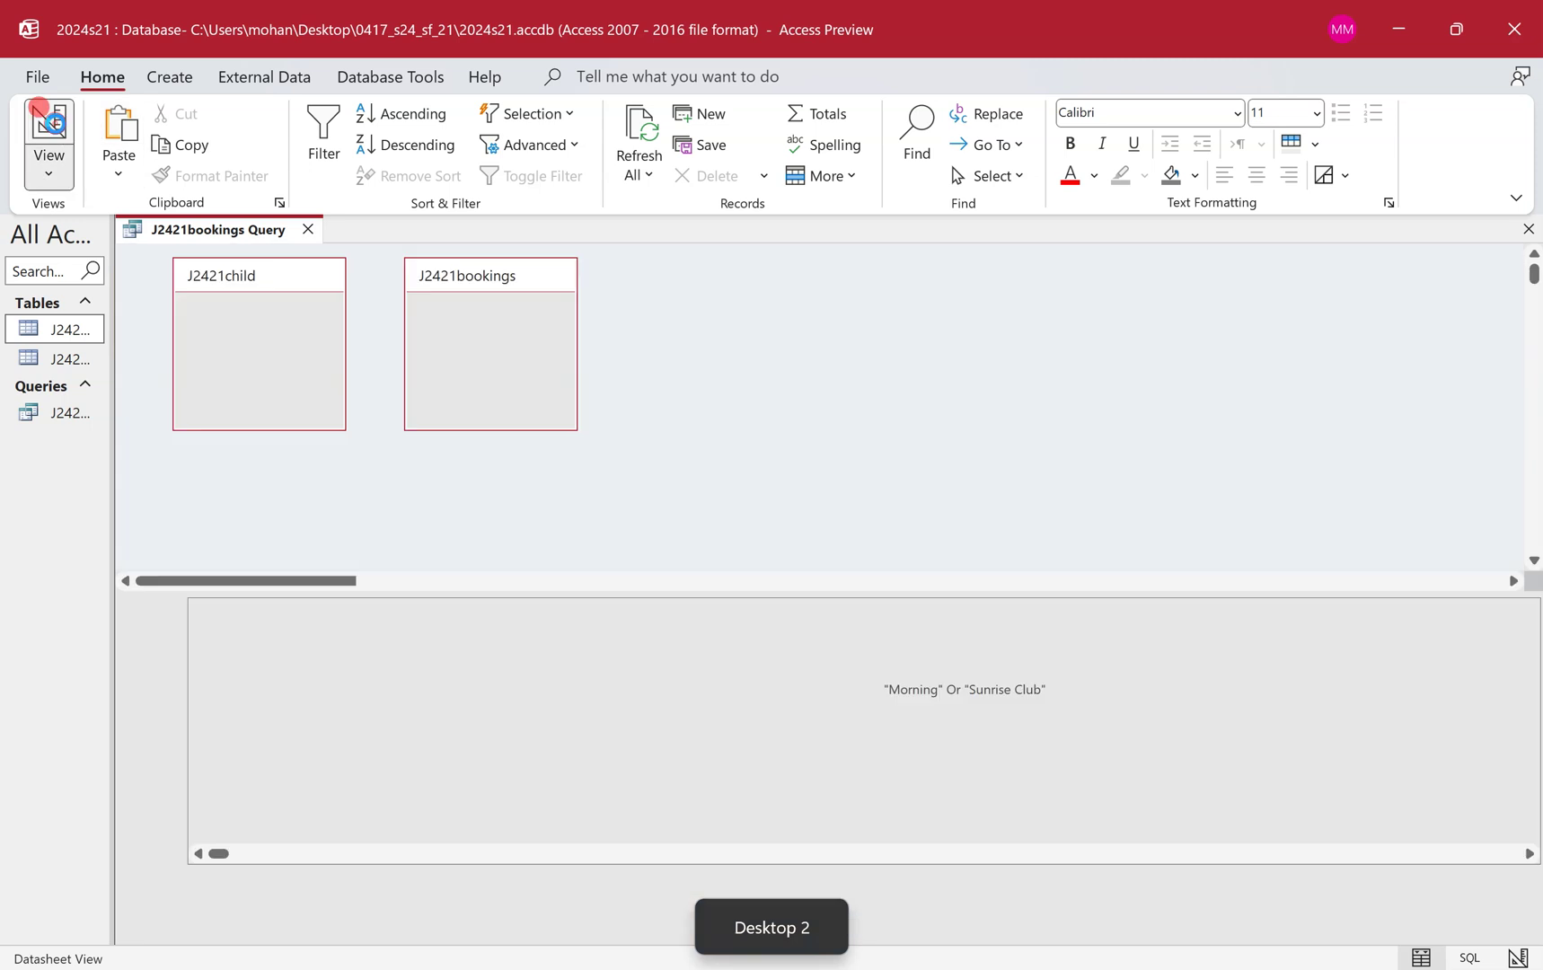
Tick Show on the empty column after Food_Allergy and bring up its field options.
click(923, 851)
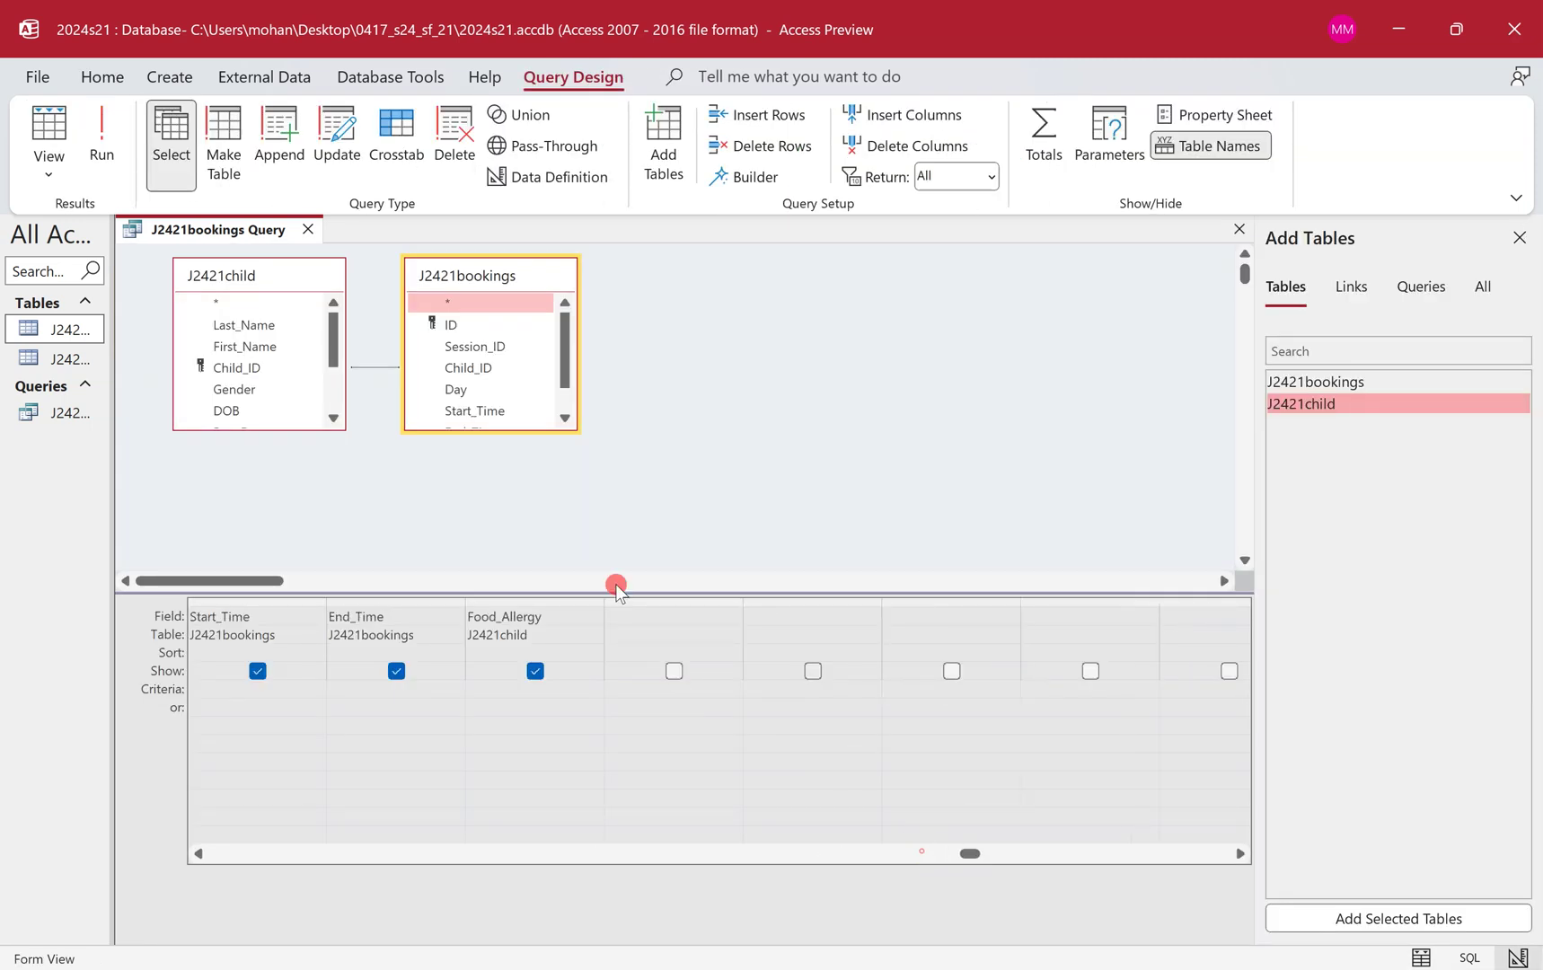
click(649, 603)
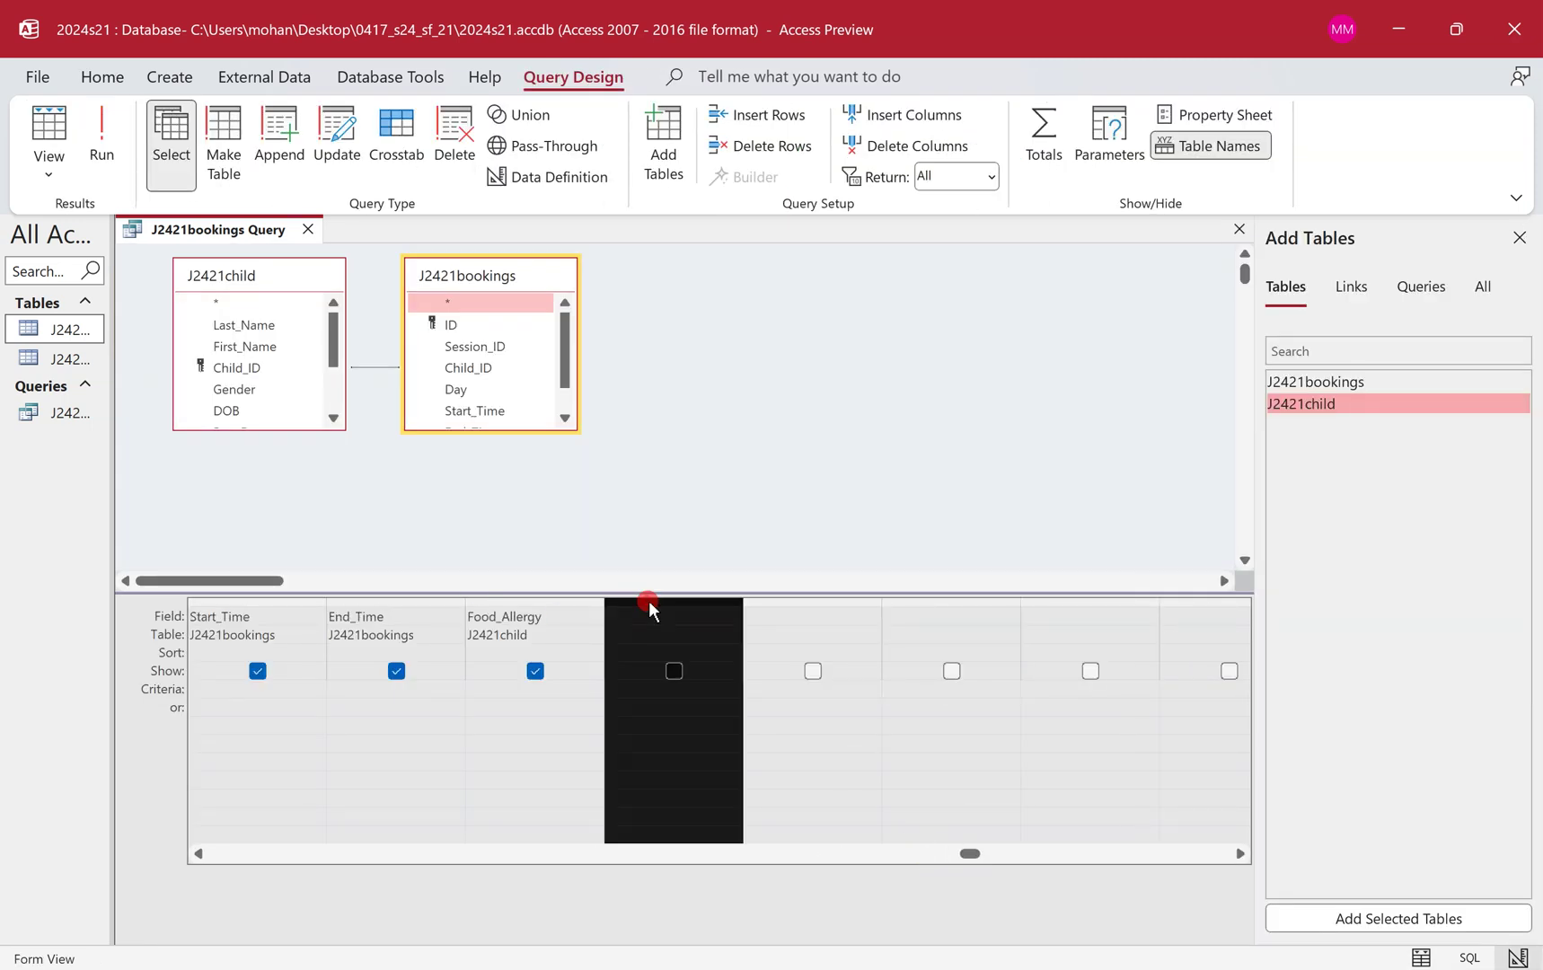
click(781, 601)
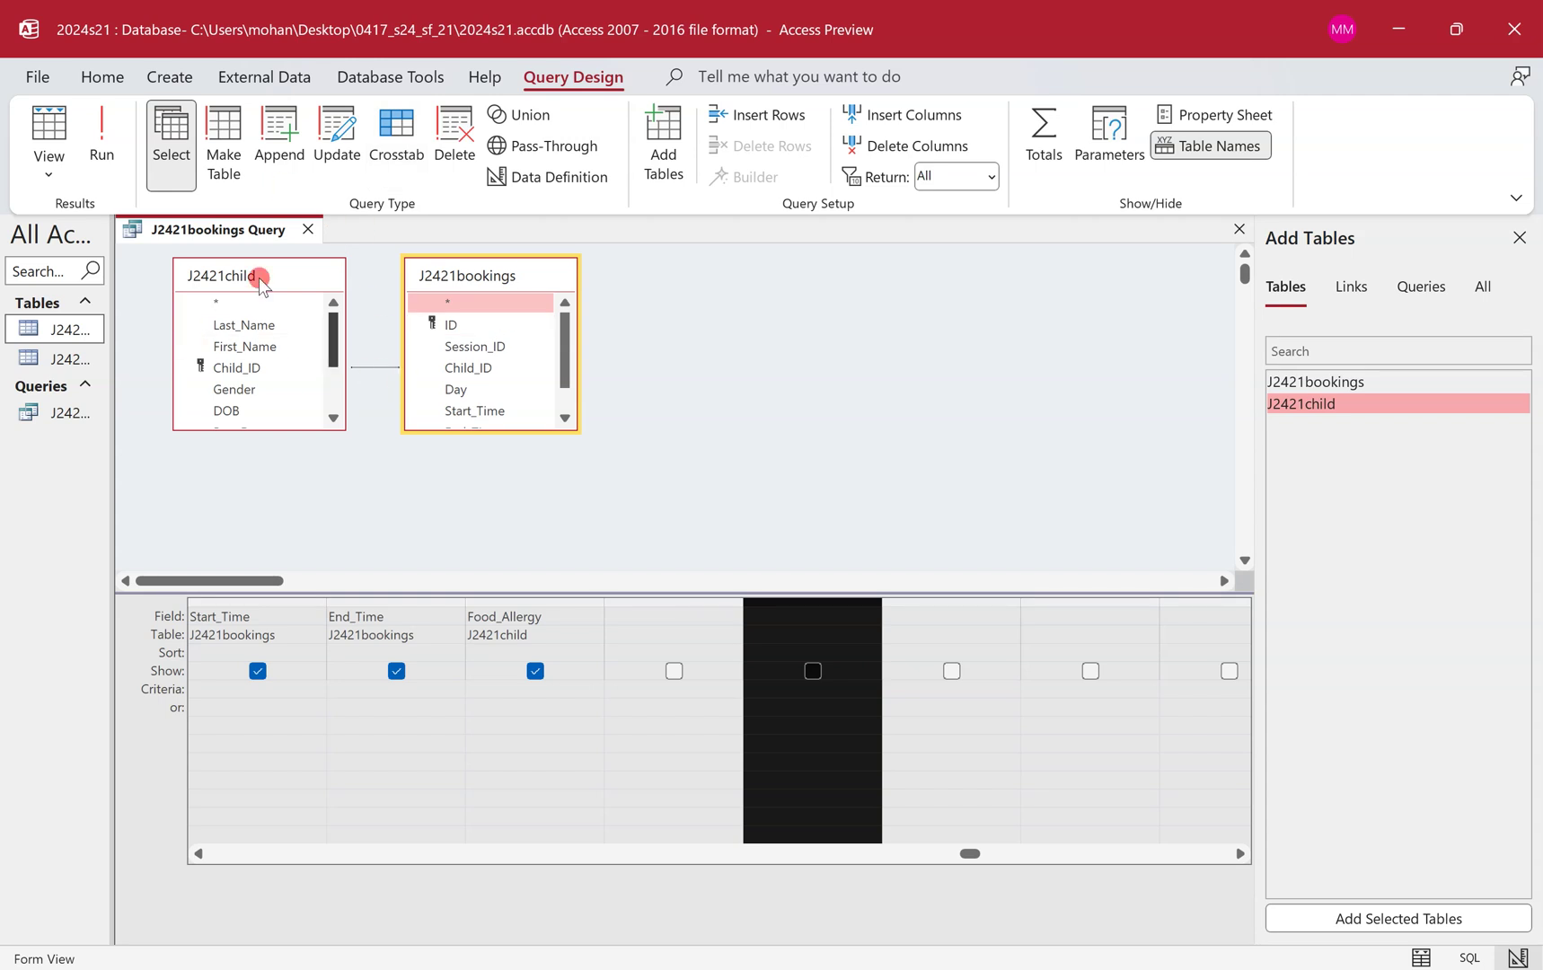
click(654, 615)
click(676, 671)
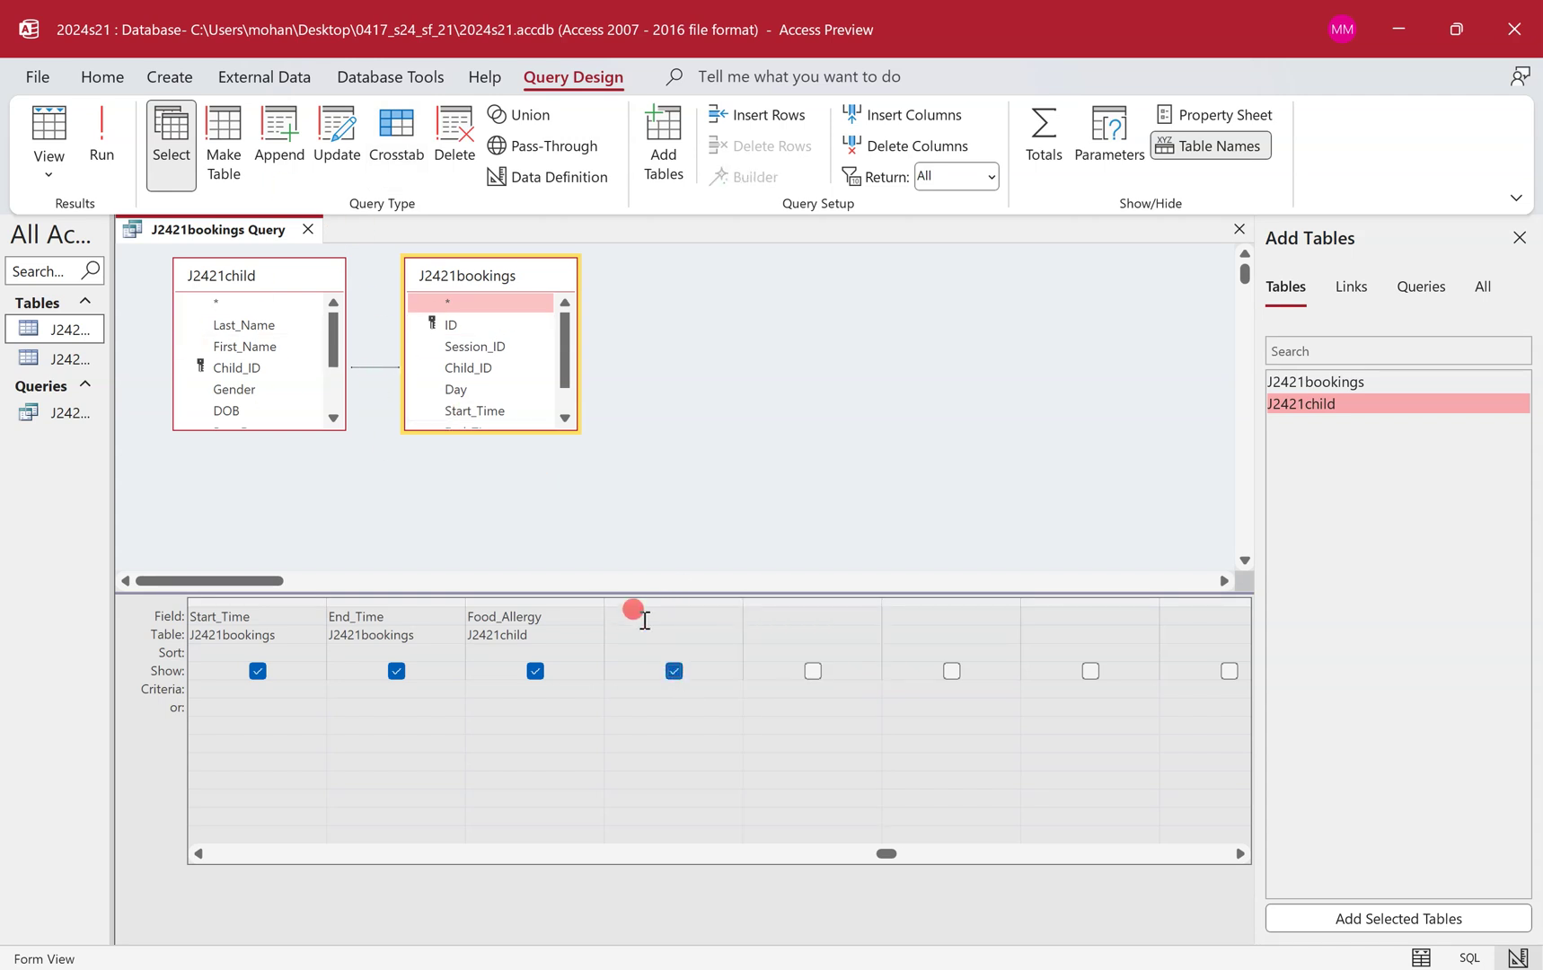
click(665, 618)
right_click(679, 617)
In Expression Builder, enter Total_Time:([end_time]-[Start_Time])* for the new calculated field.
click(605, 776)
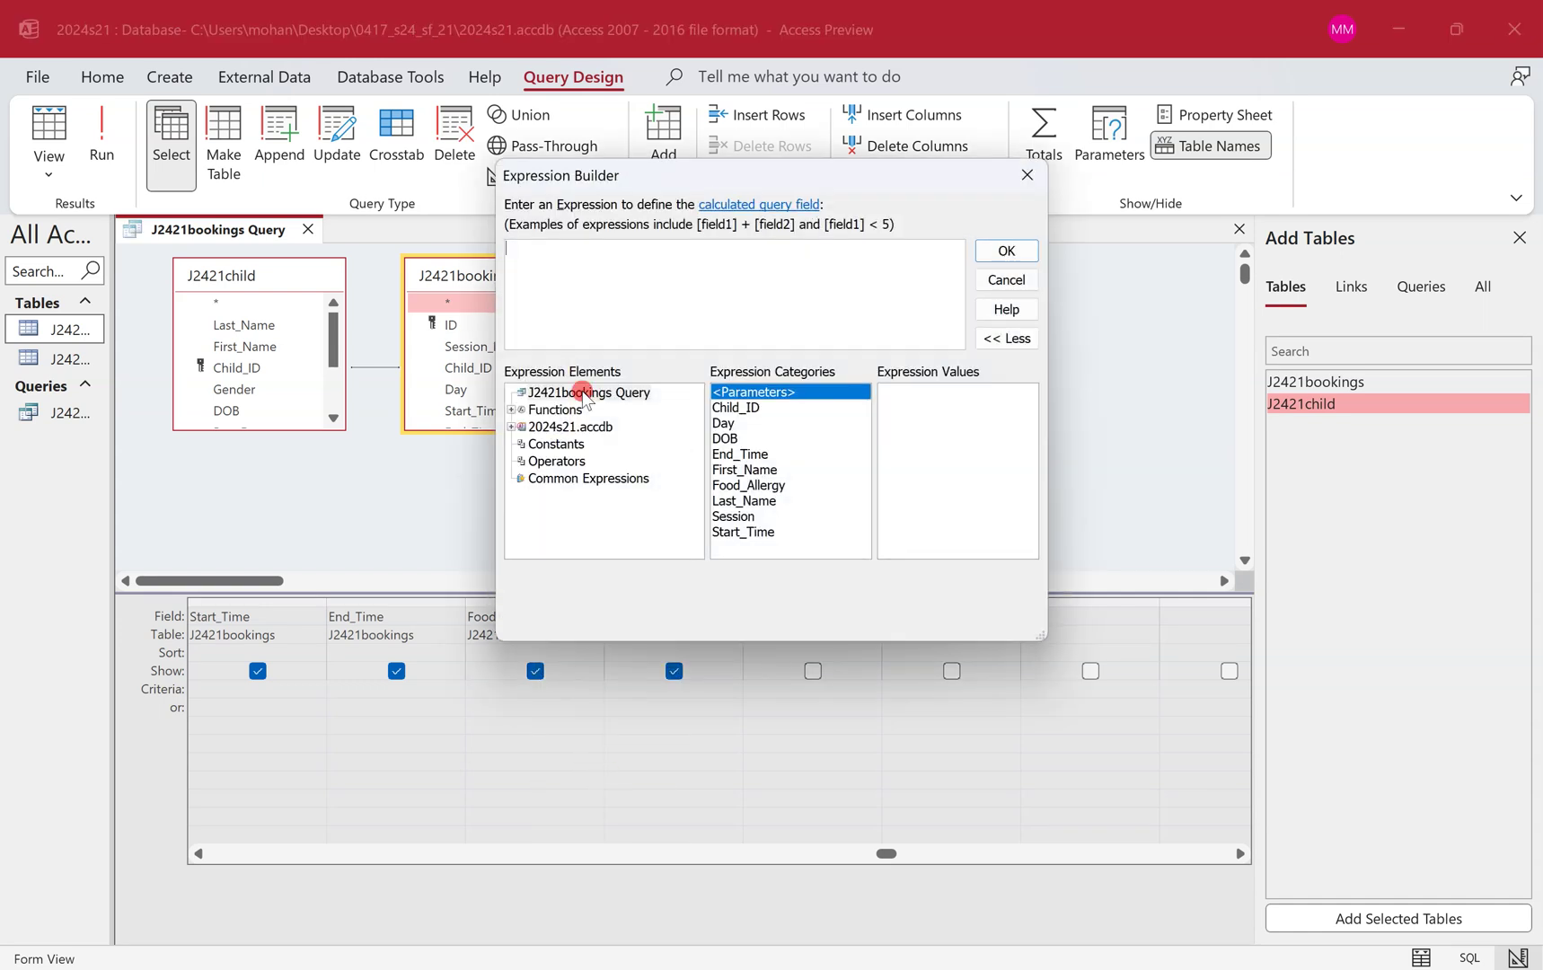
key(ctrl+v)
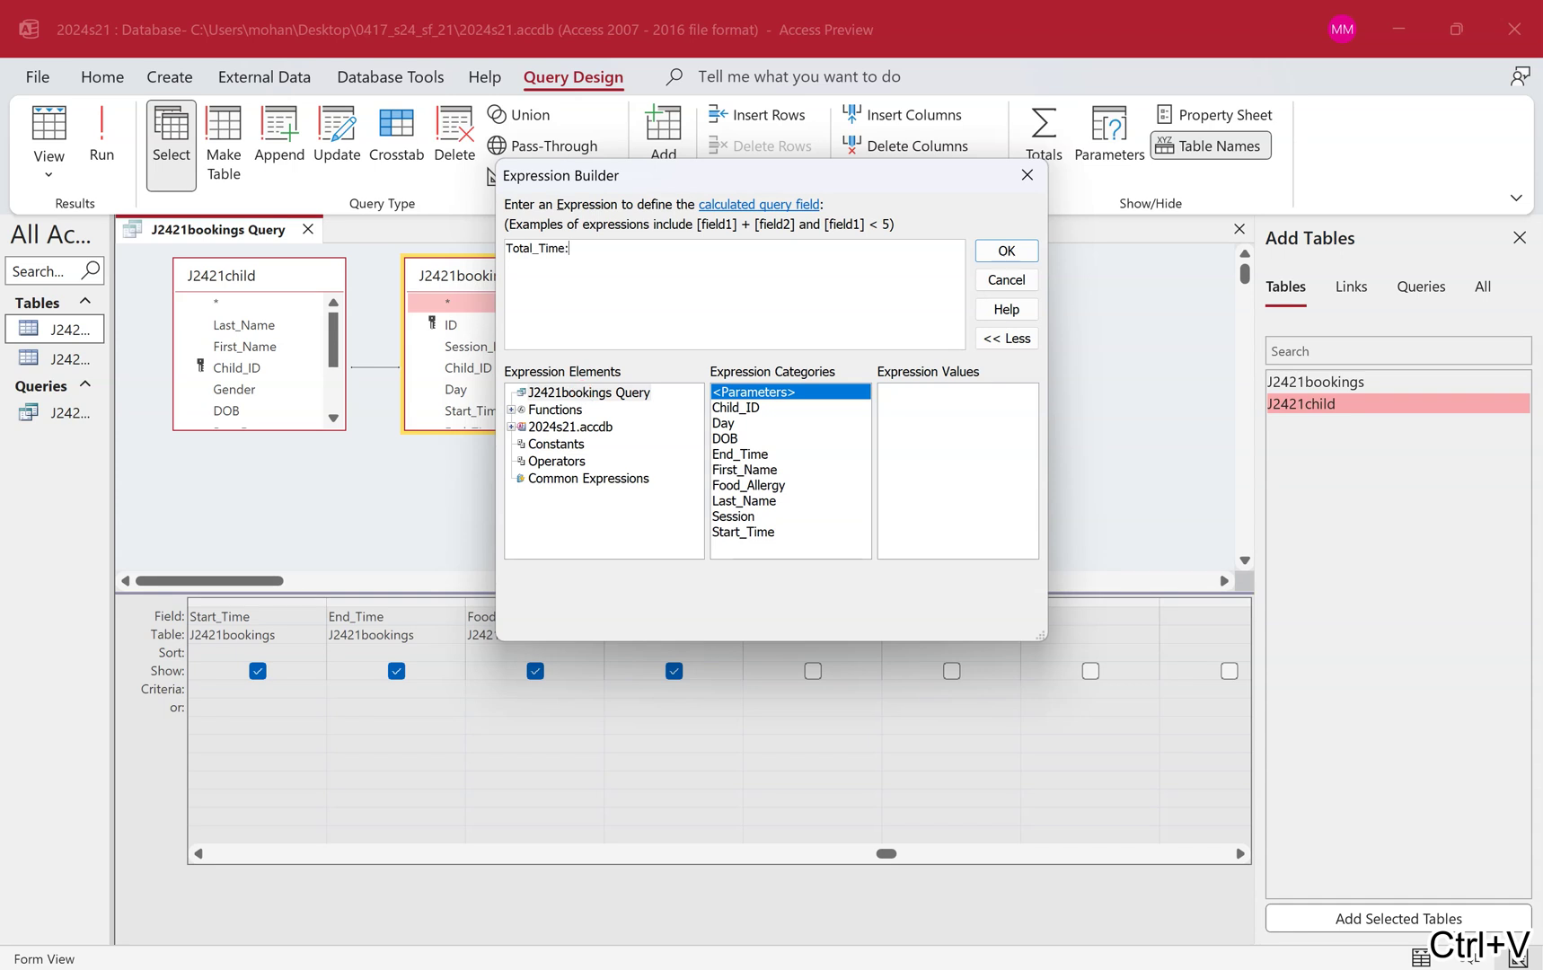
key(ctrl+super+Left)
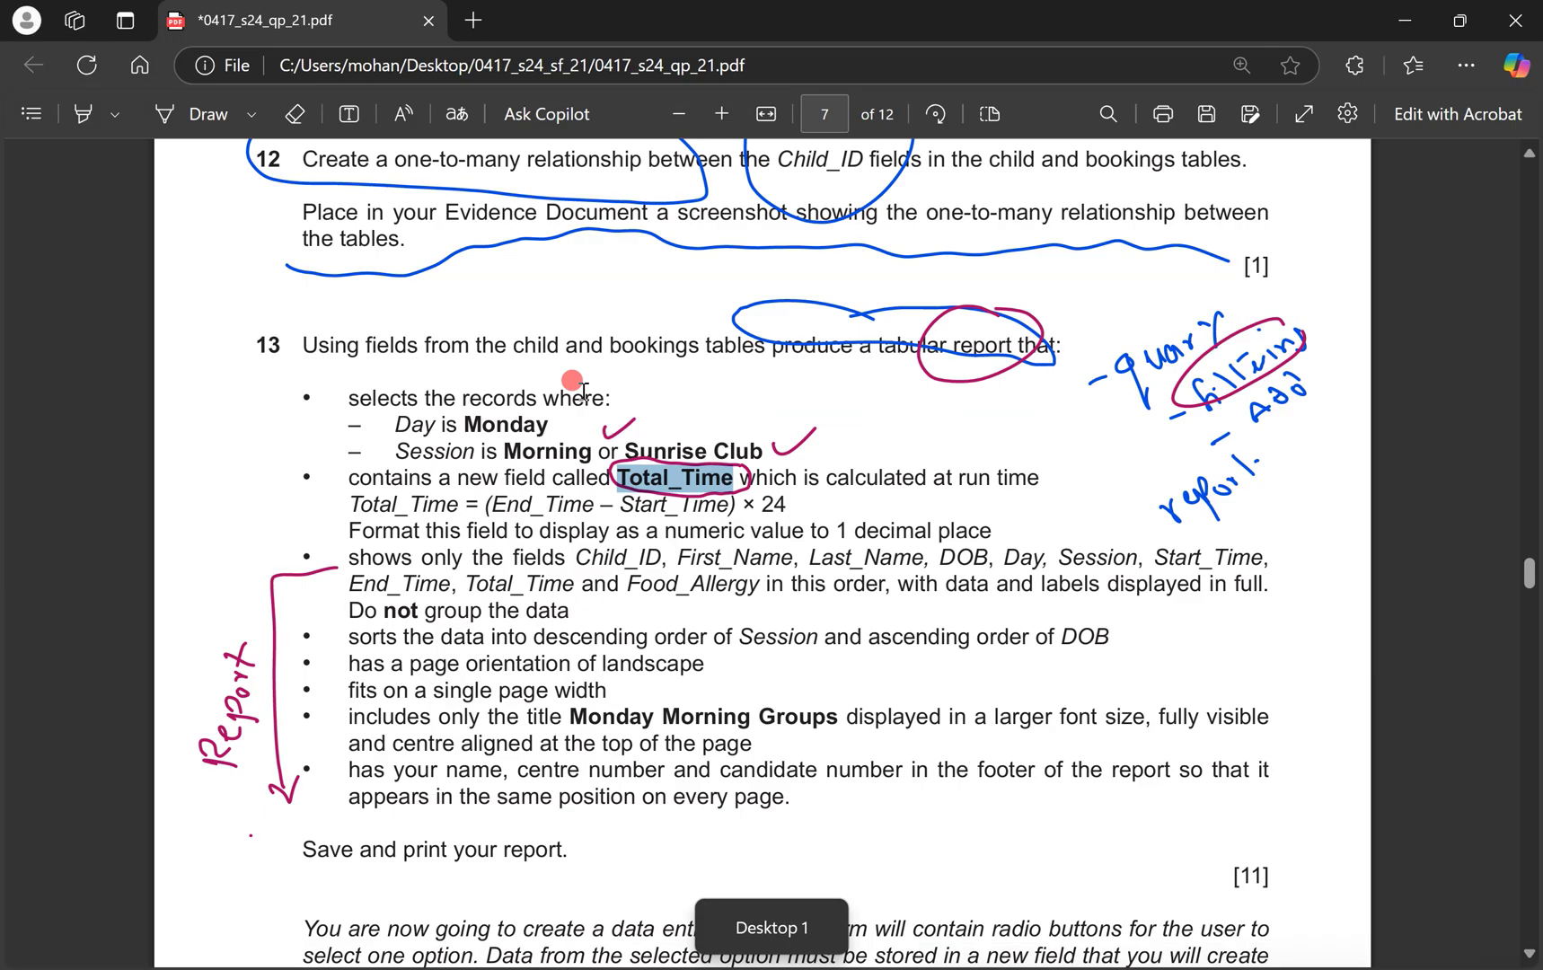
click(582, 391)
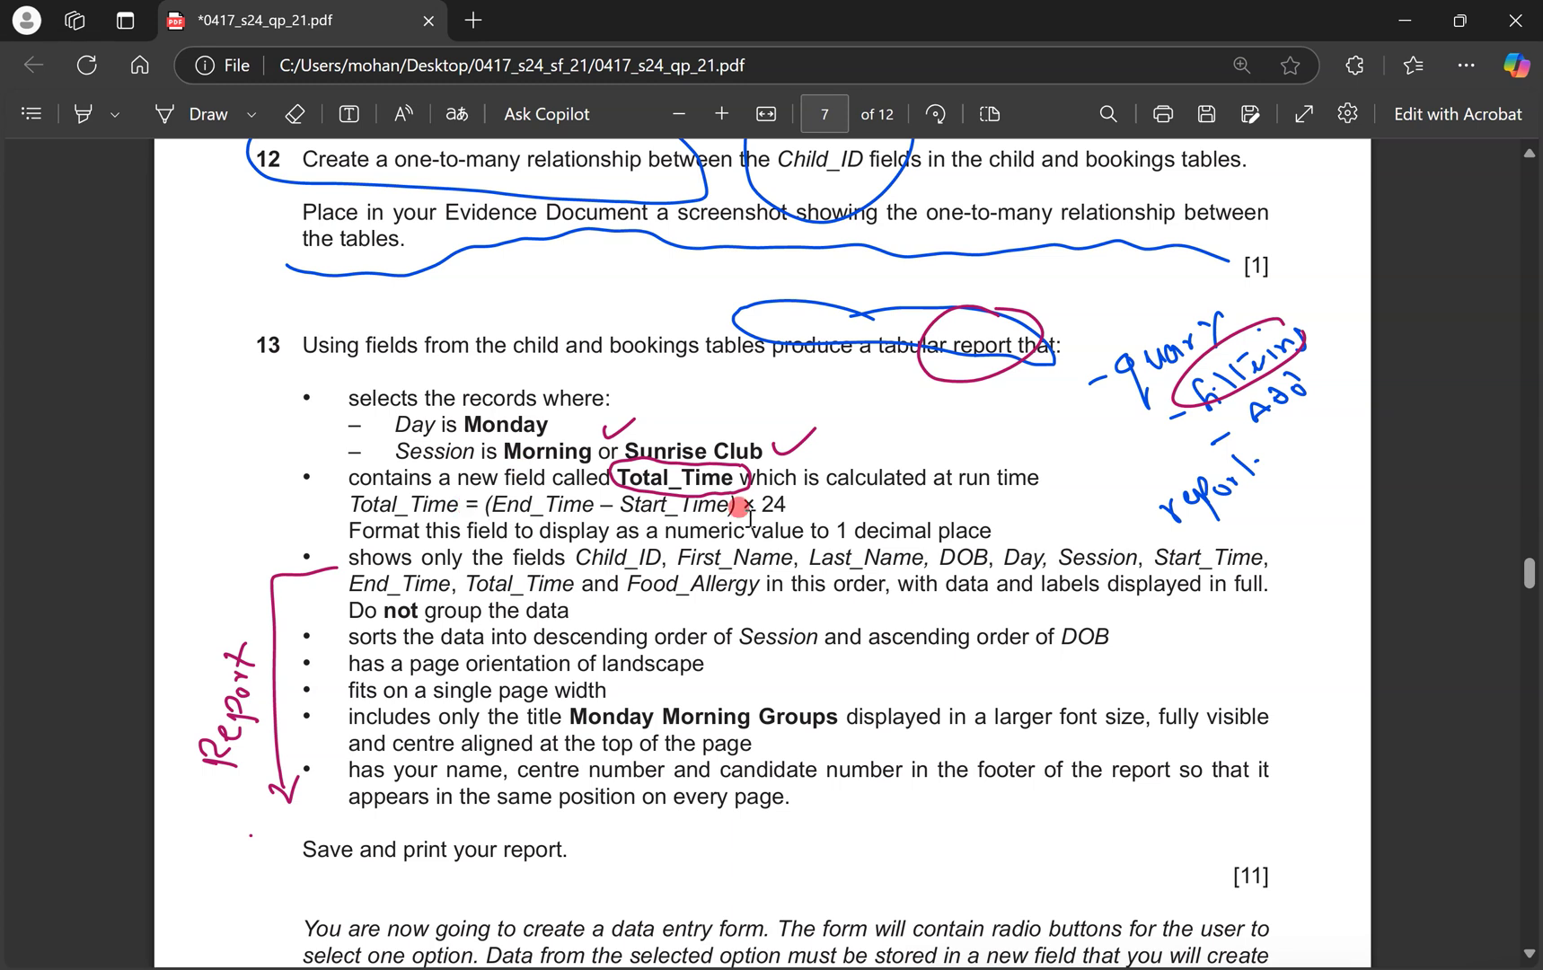
key(ctrl+super+Right)
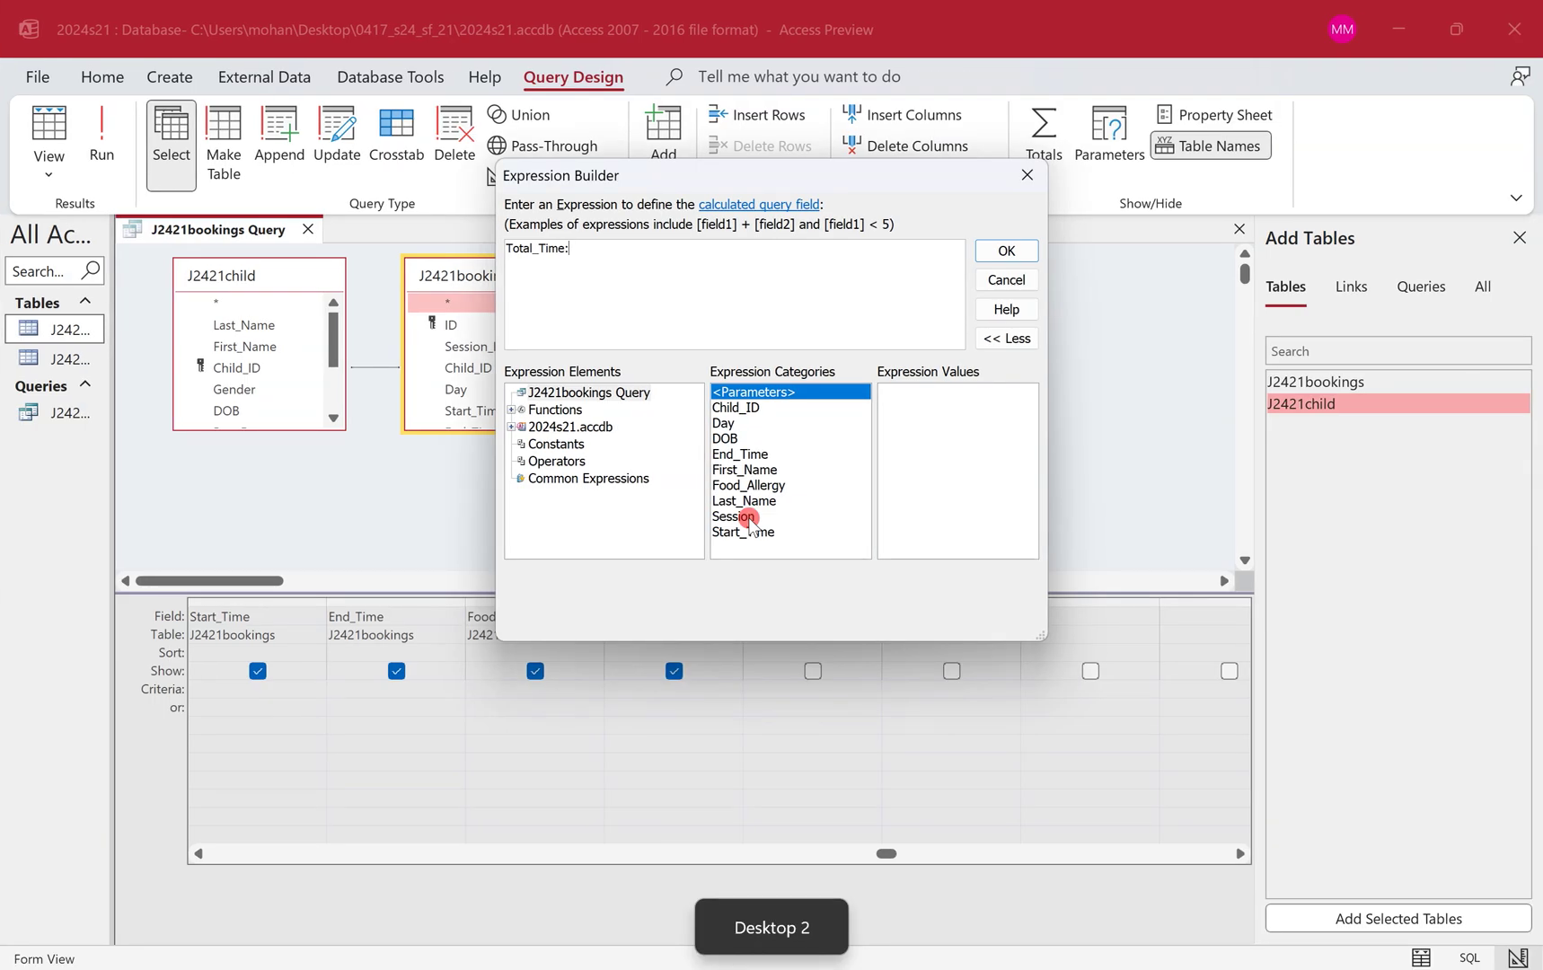
text([end_time]-)
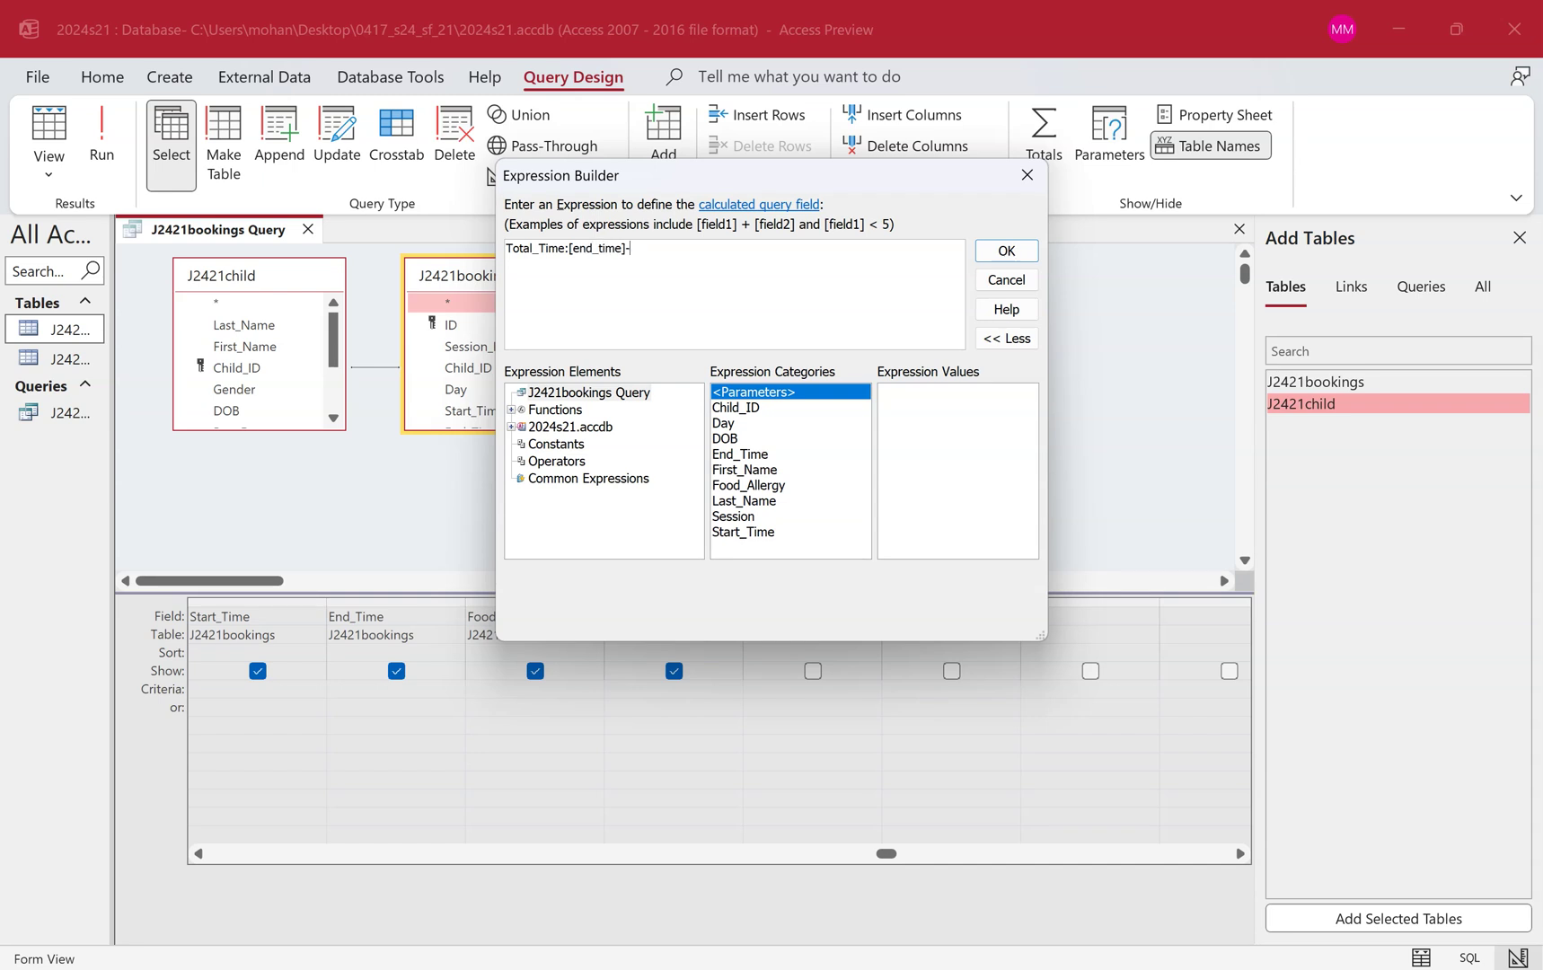
text([sta)
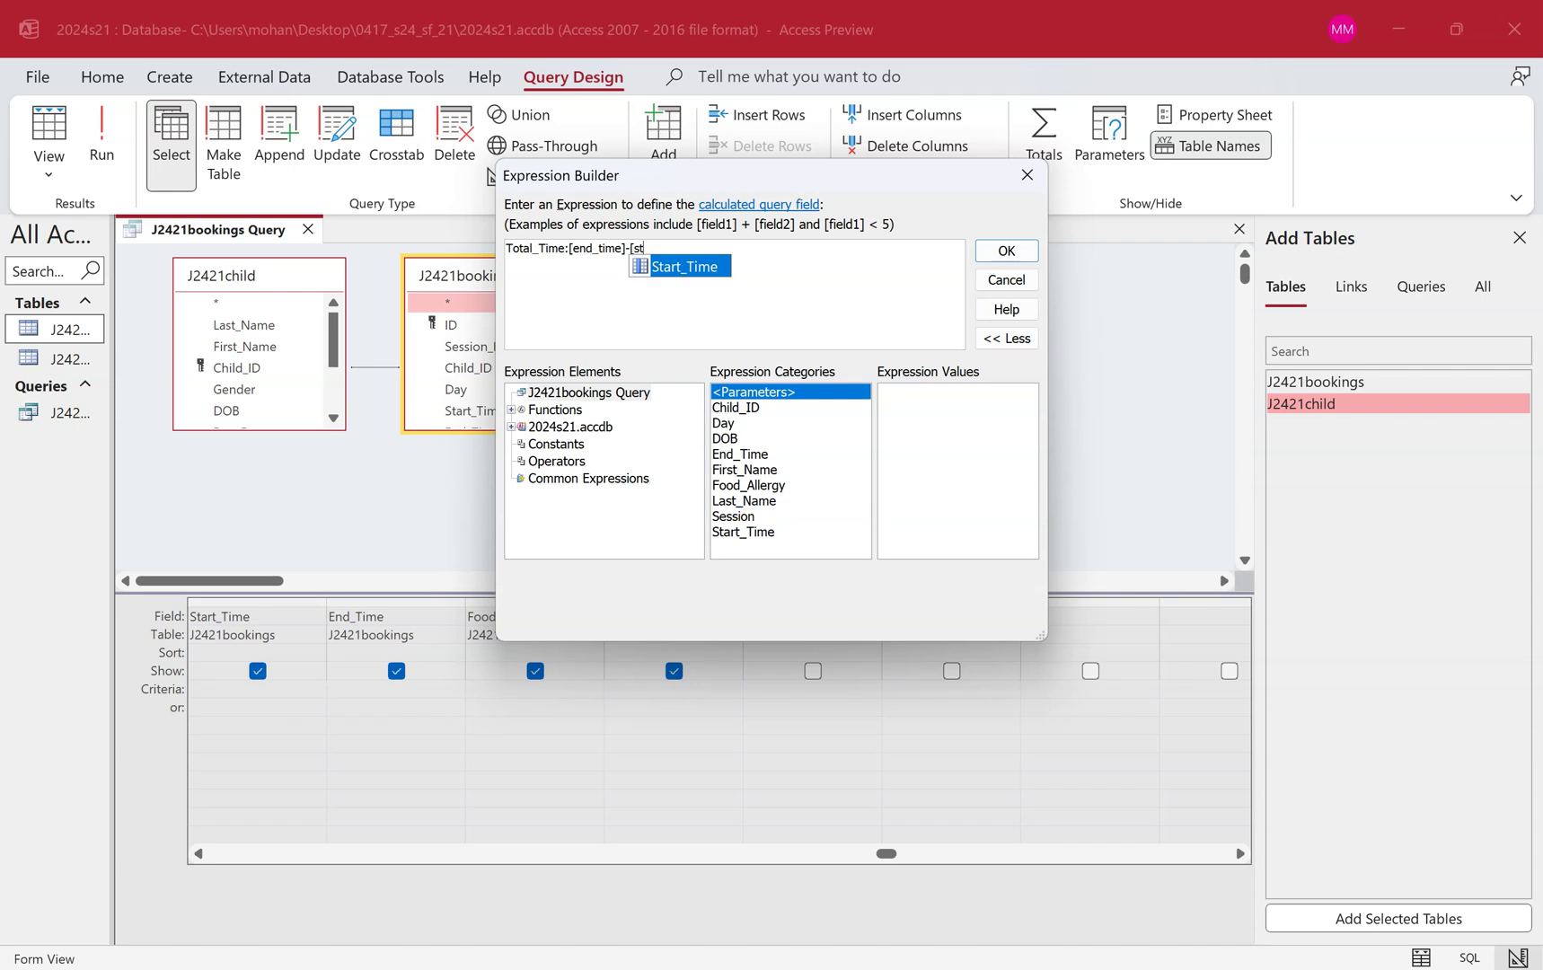
double_click(704, 277)
text())
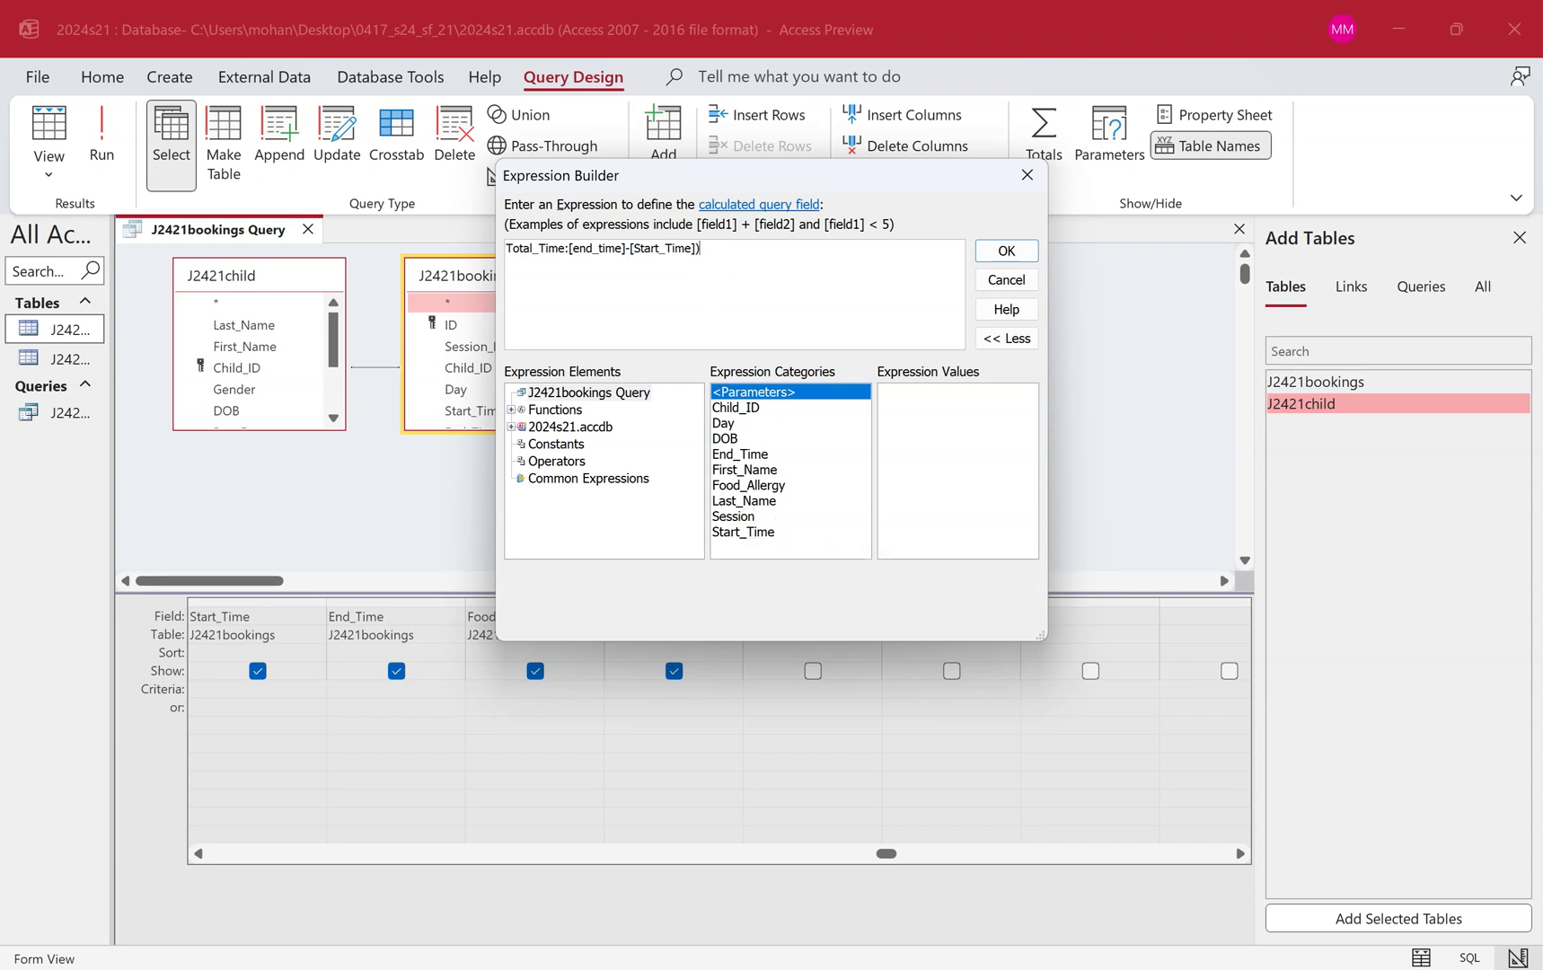
click(574, 244)
text(()
text(*)
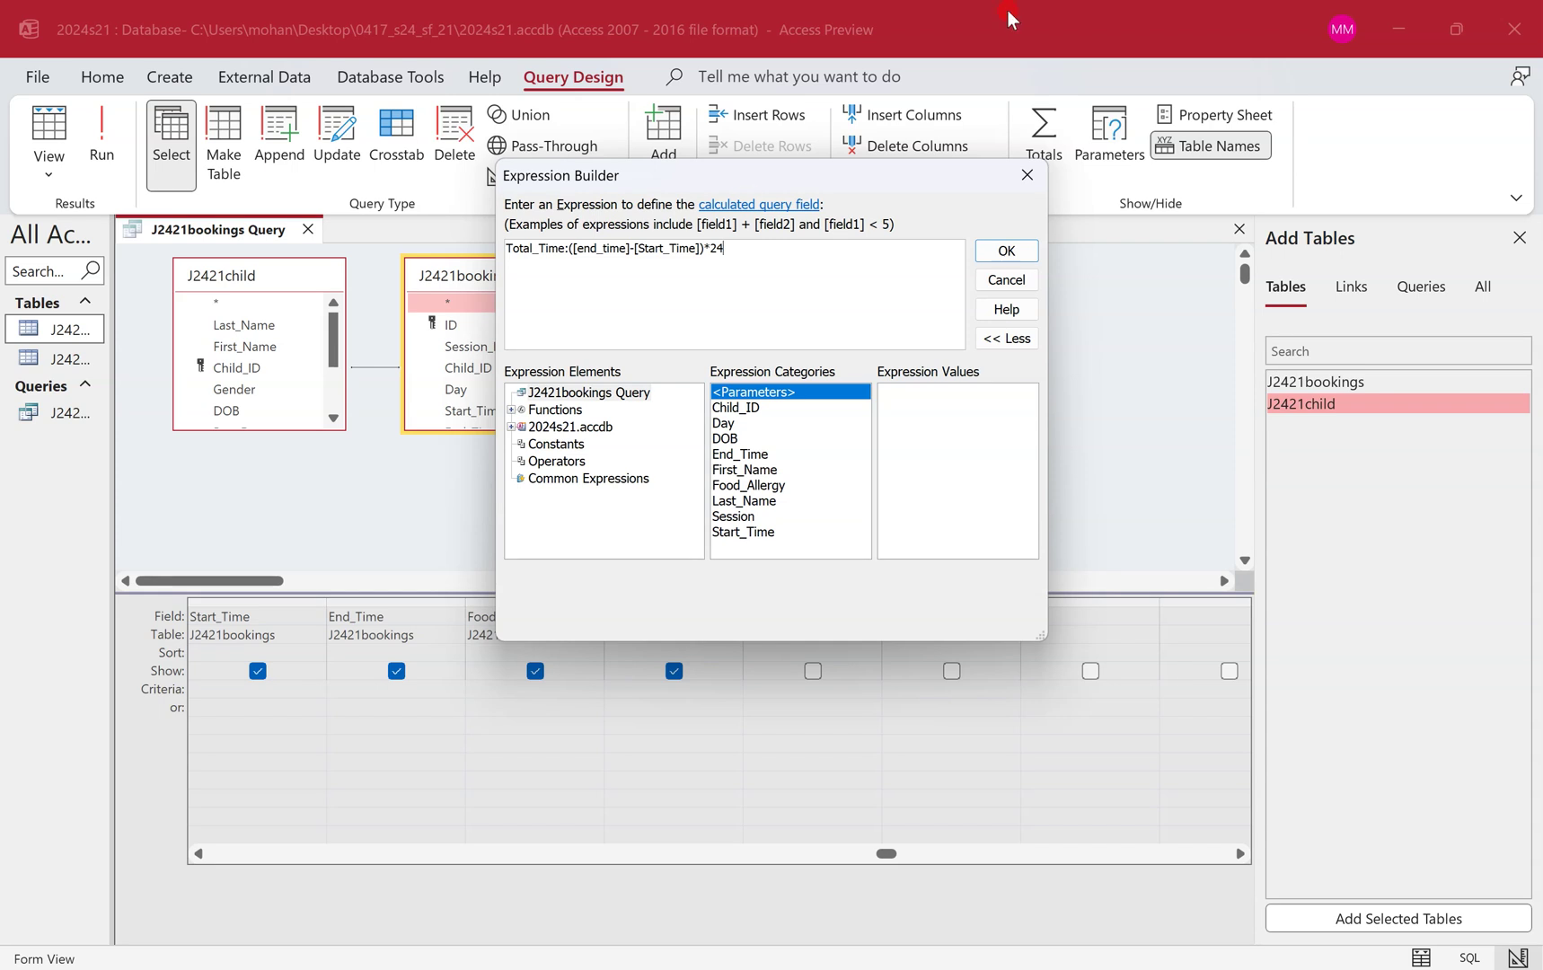
Accept the Total_Time expression ([end_time]-[Start_Time])*24 and run the query to show hours like 5 and 1.5.
click(1006, 251)
click(1006, 253)
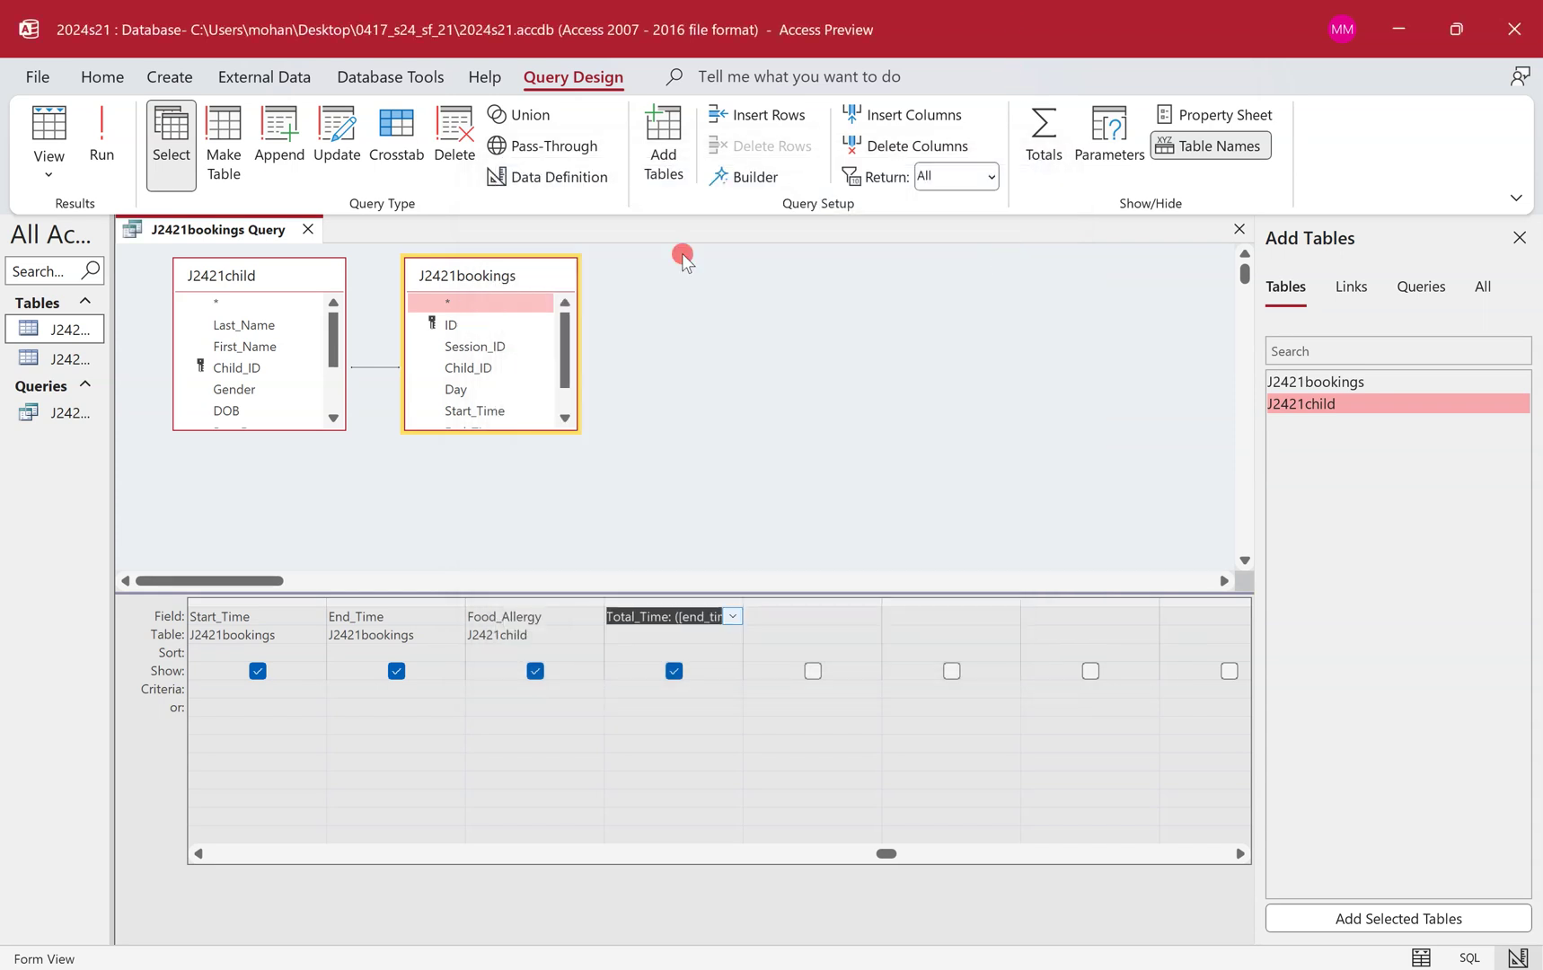
click(96, 129)
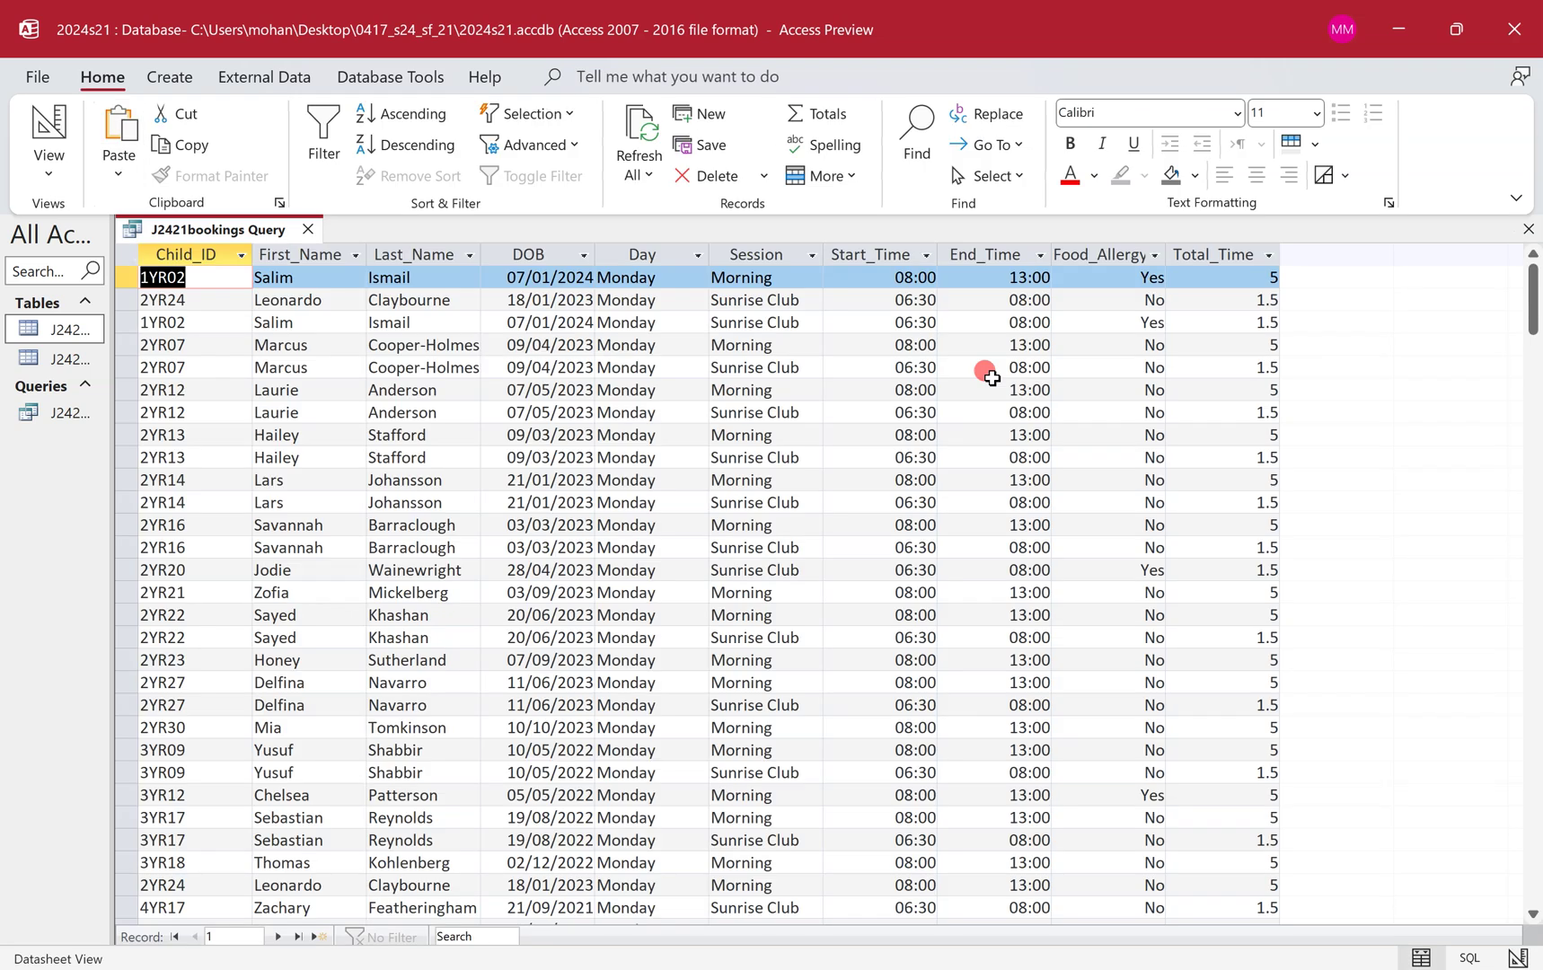
Circle the '1 decimal place' requirement for Total_Time on the question paper with the pen.
key(ctrl+super+Left)
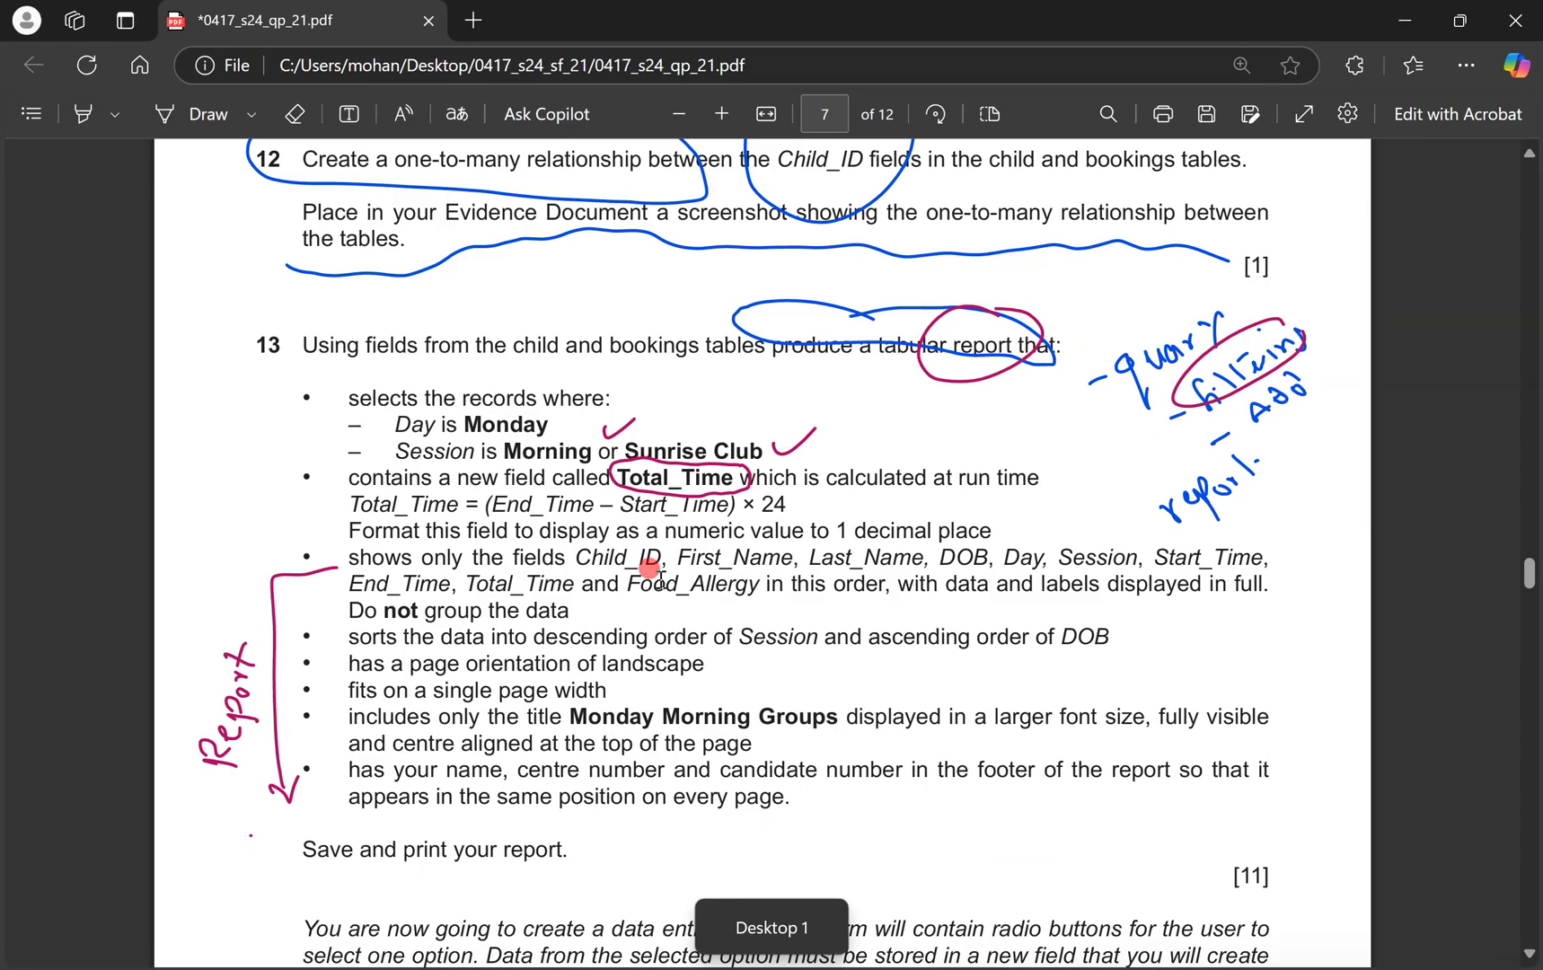
key(alt+d)
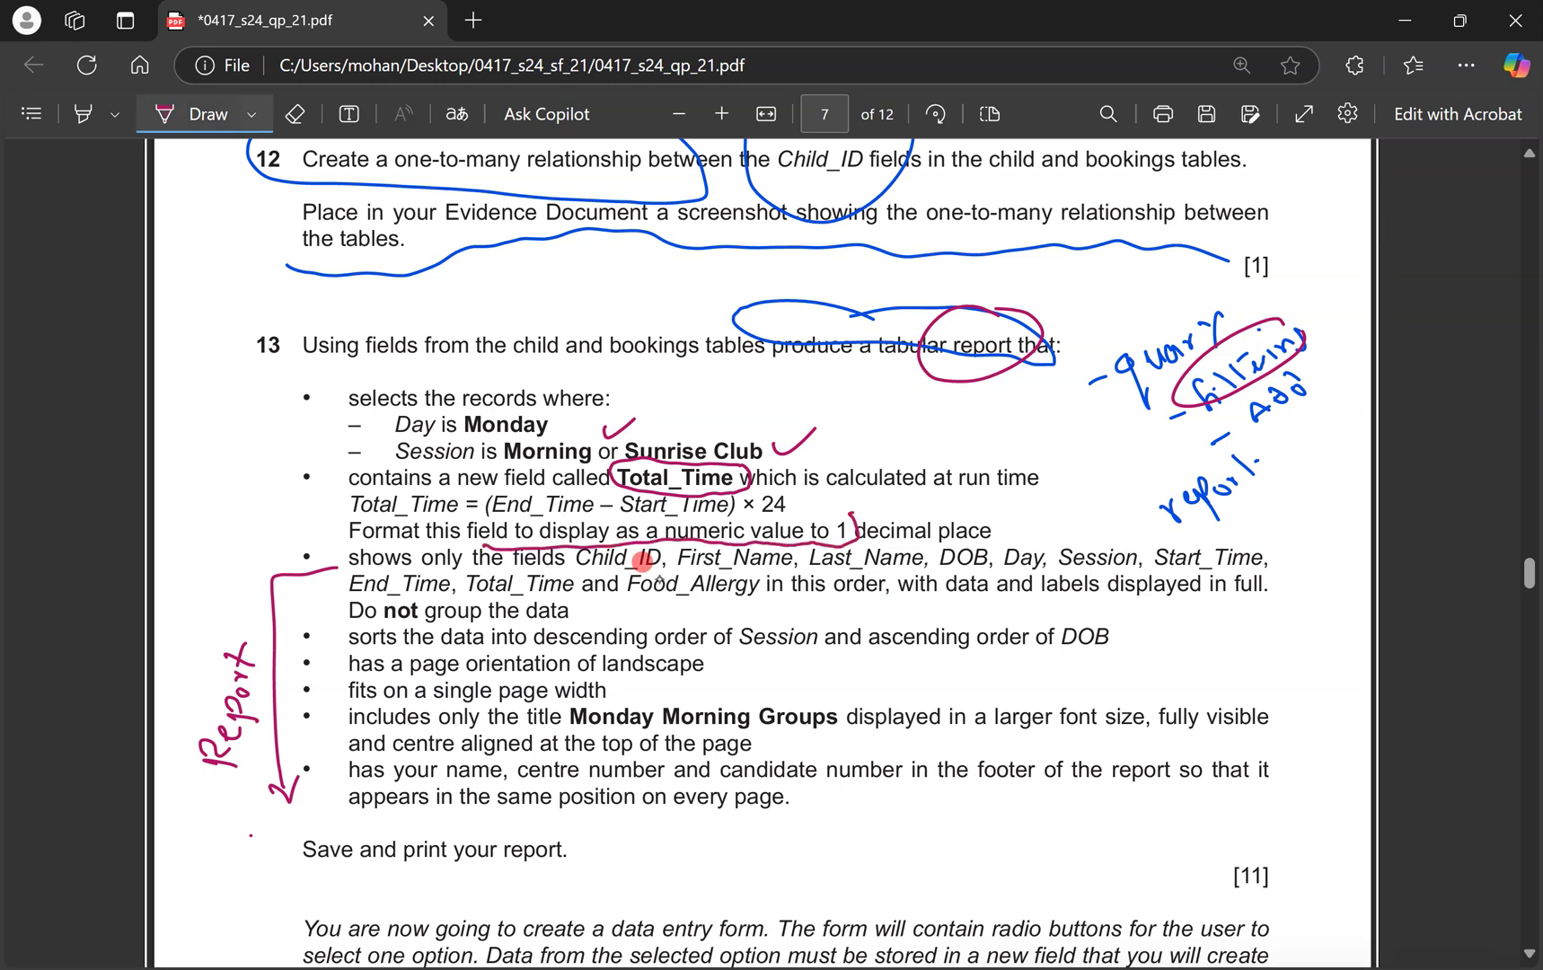
drag(1041, 526, 860, 537)
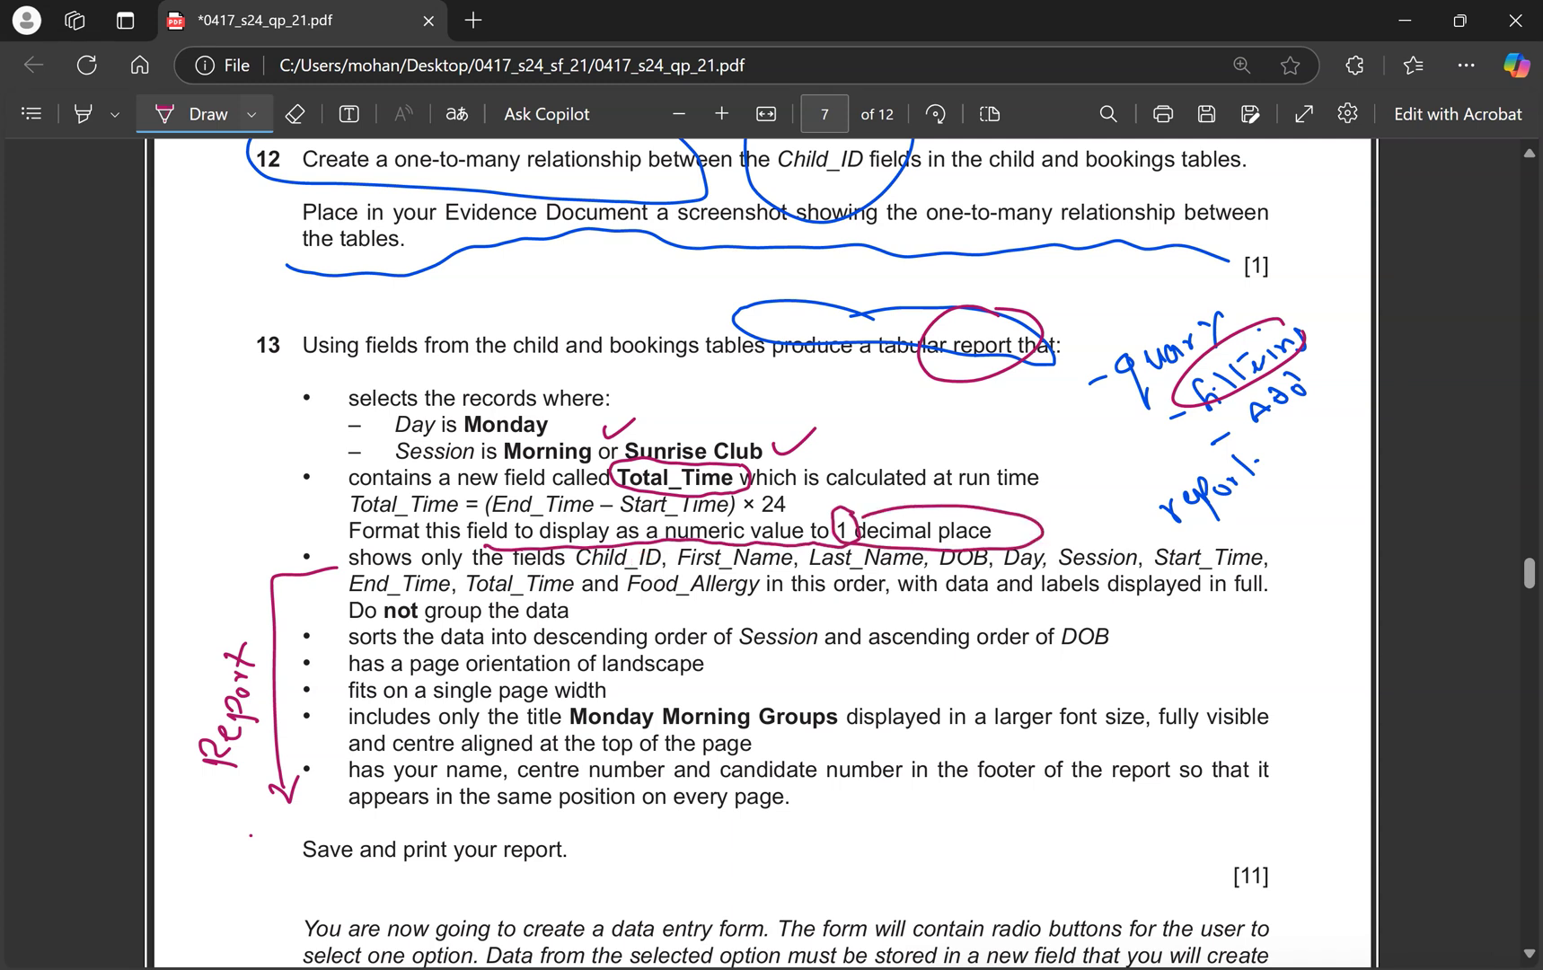
key(ctrl+super+Right)
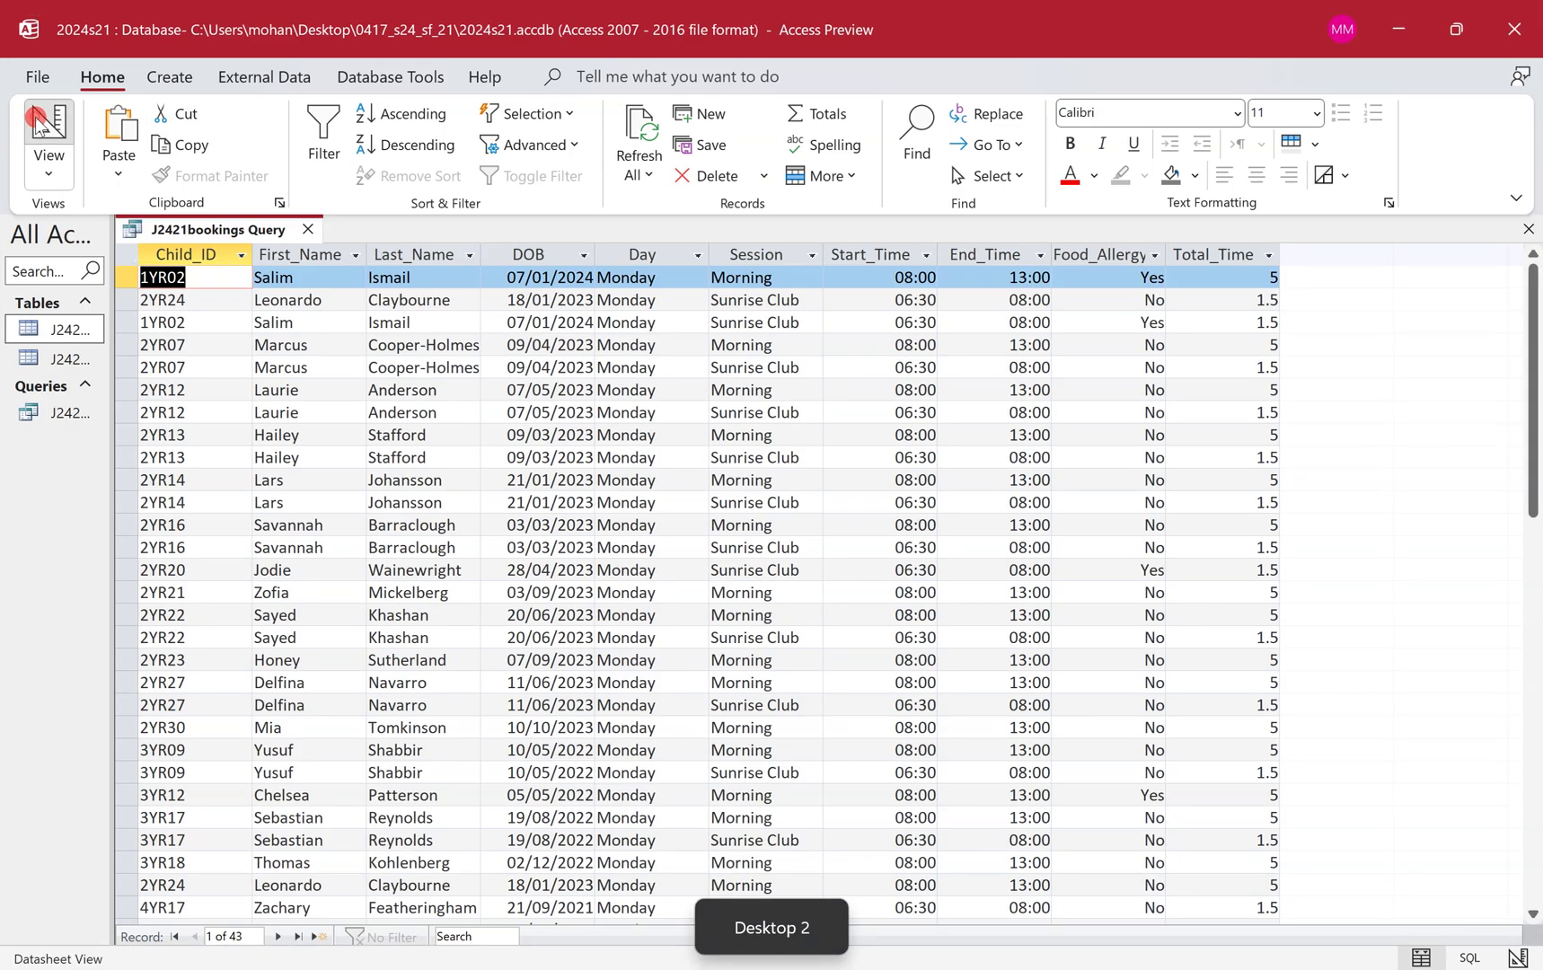
Set the Total_Time field's Format to Fixed with 1 decimal place in Design View.
click(48, 126)
right_click(643, 616)
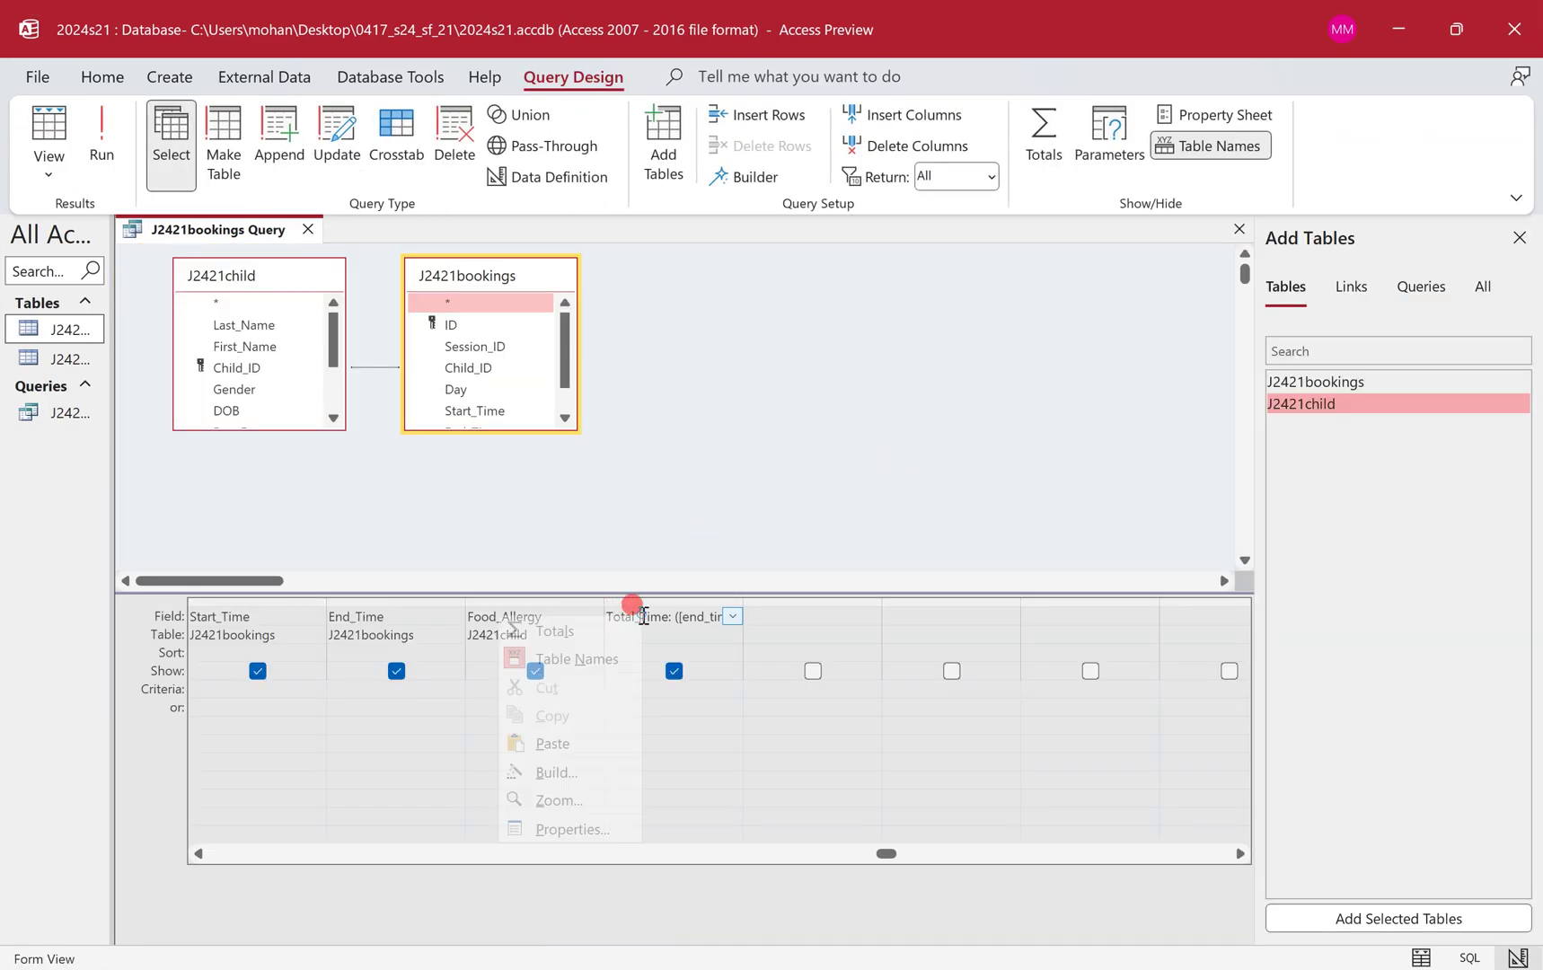
click(575, 829)
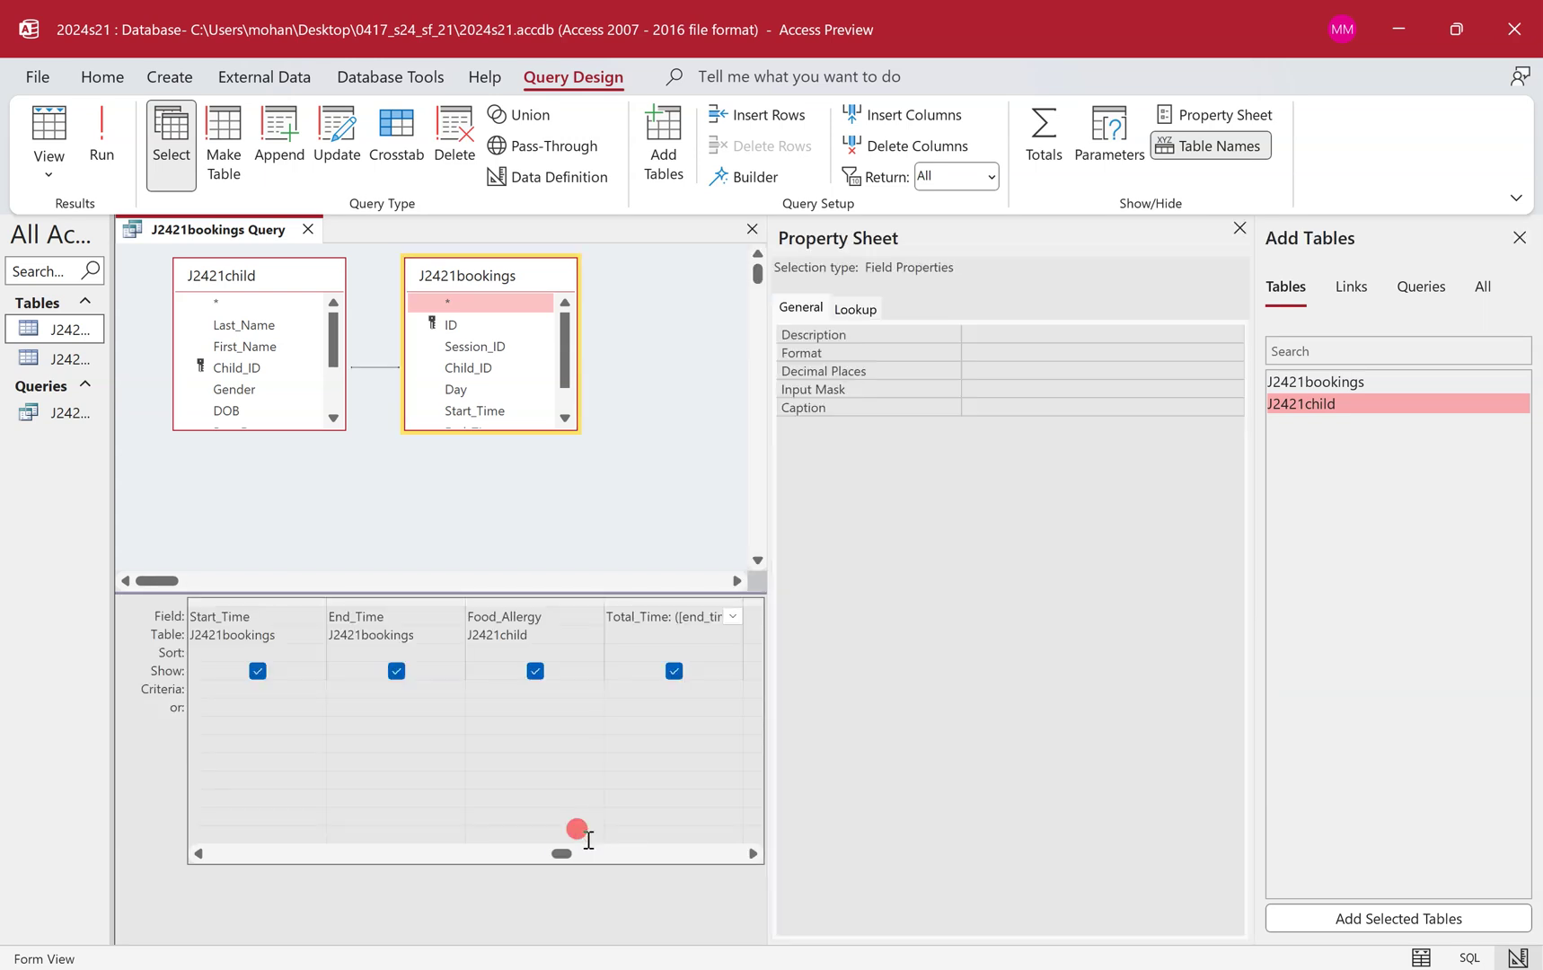
click(1229, 342)
click(1232, 350)
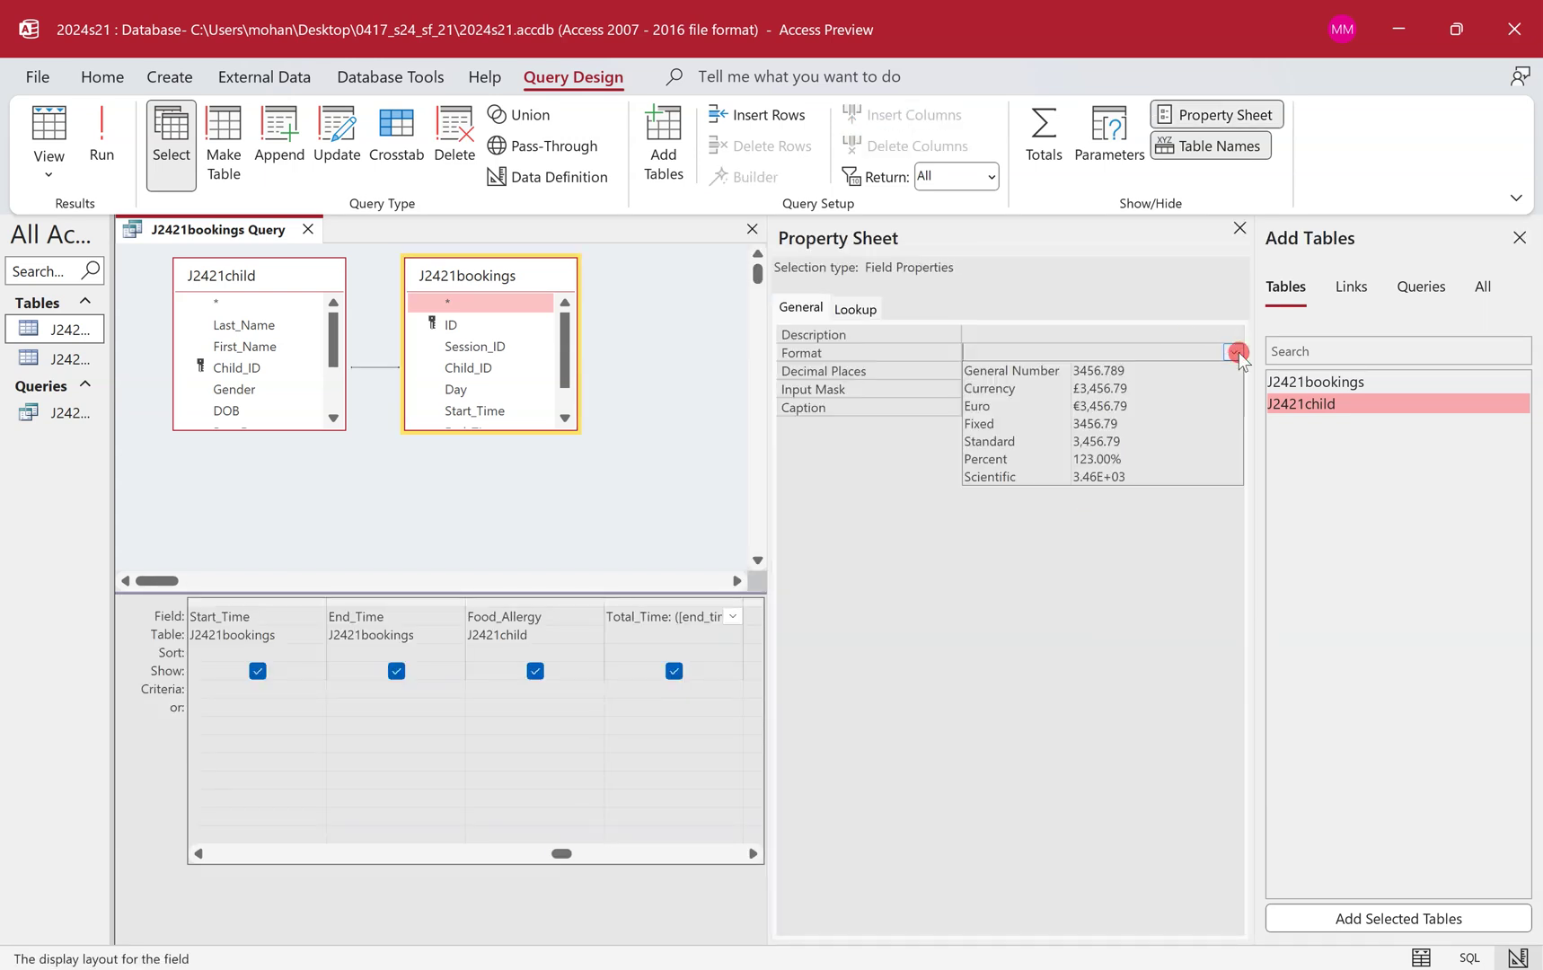
click(1195, 424)
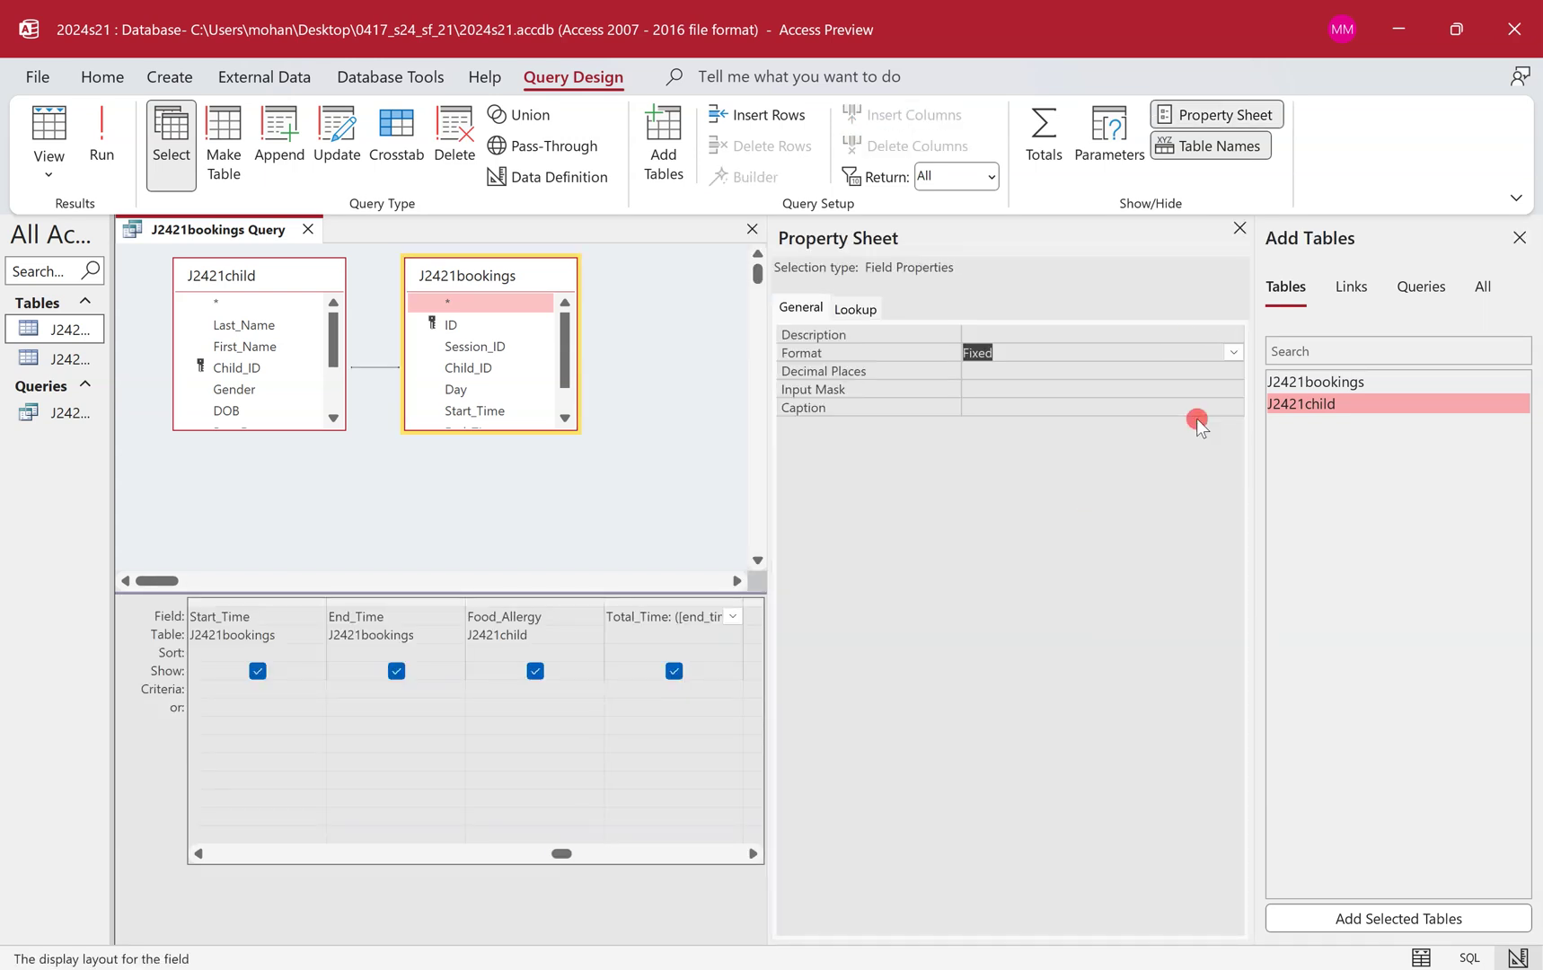
click(1060, 369)
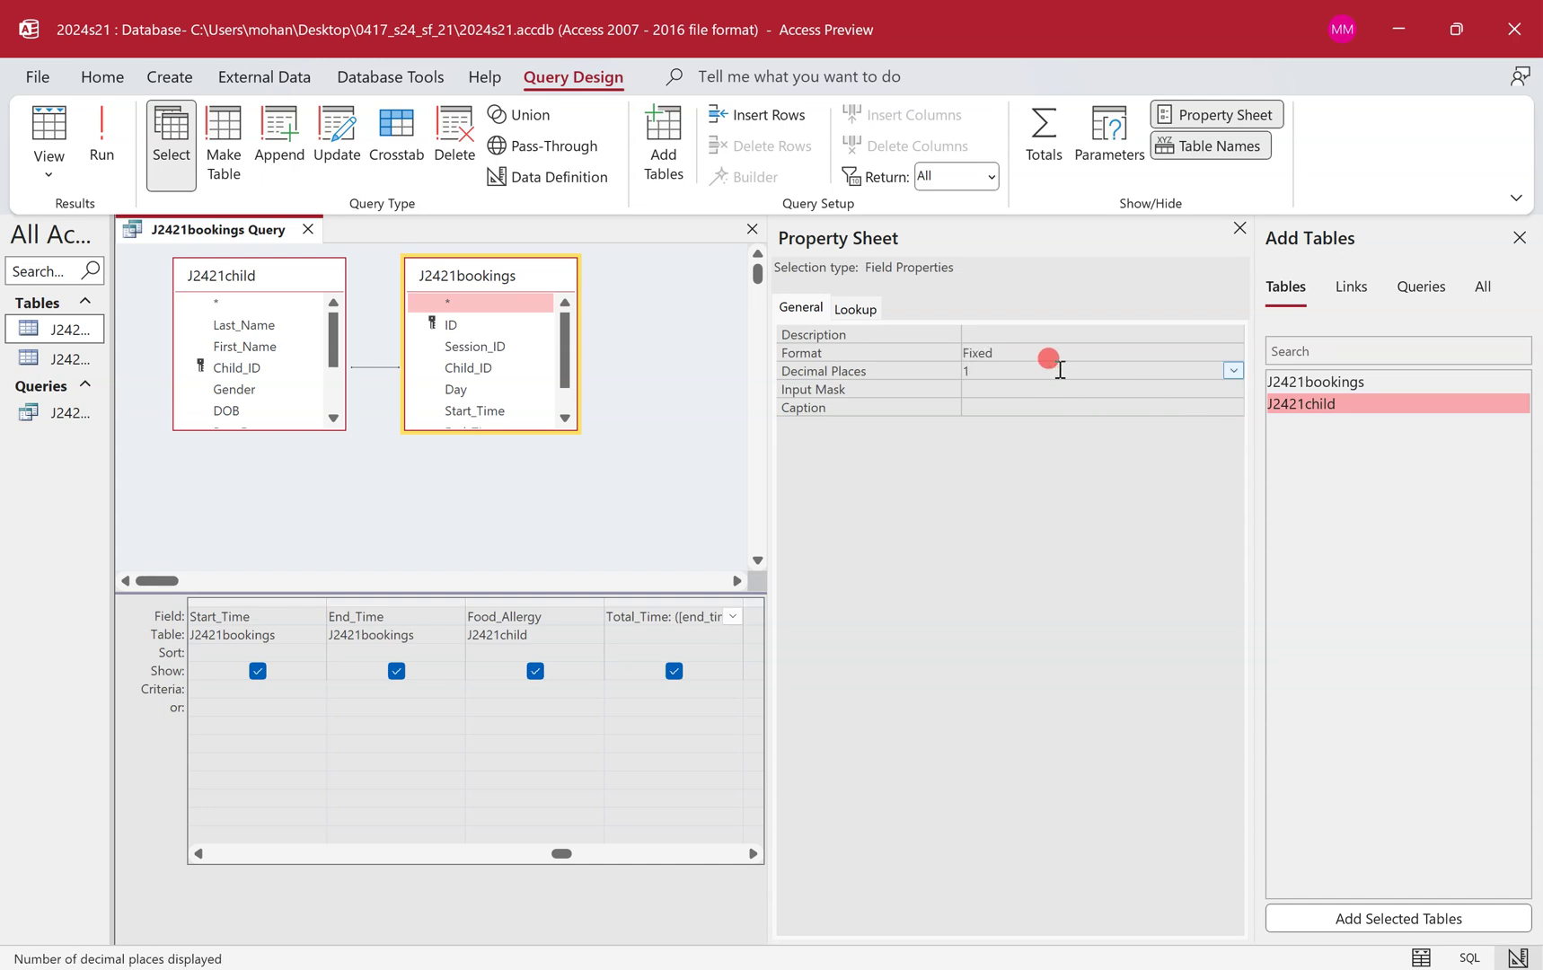
text(1)
Run the query to confirm values read 5.0 and 1.5, then save it.
click(95, 114)
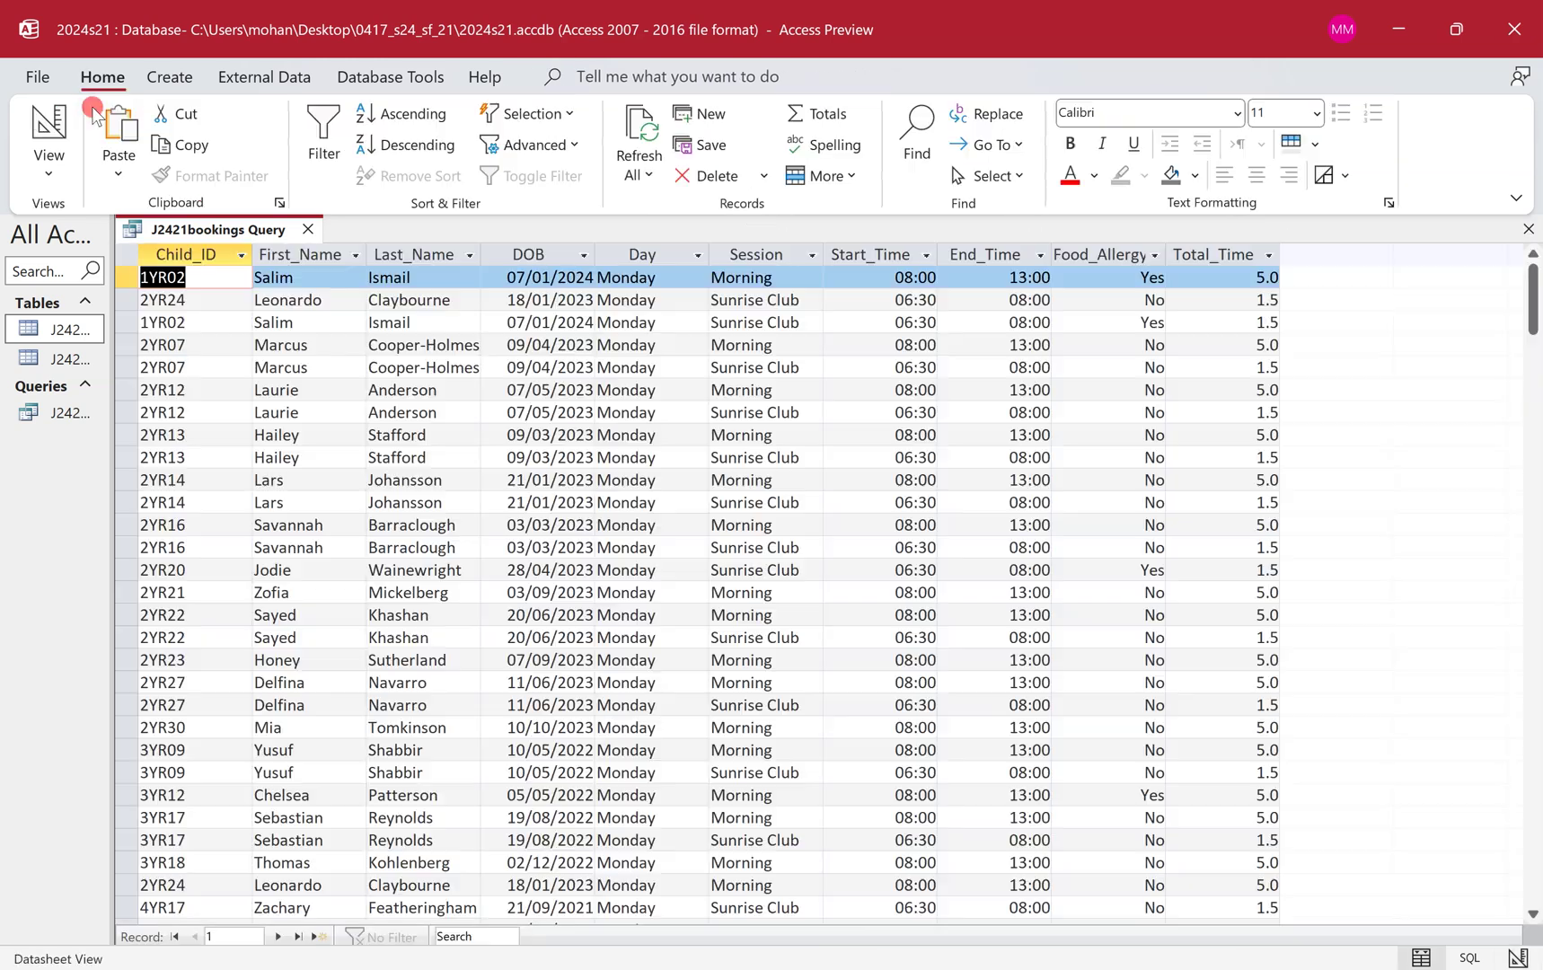
click(1257, 285)
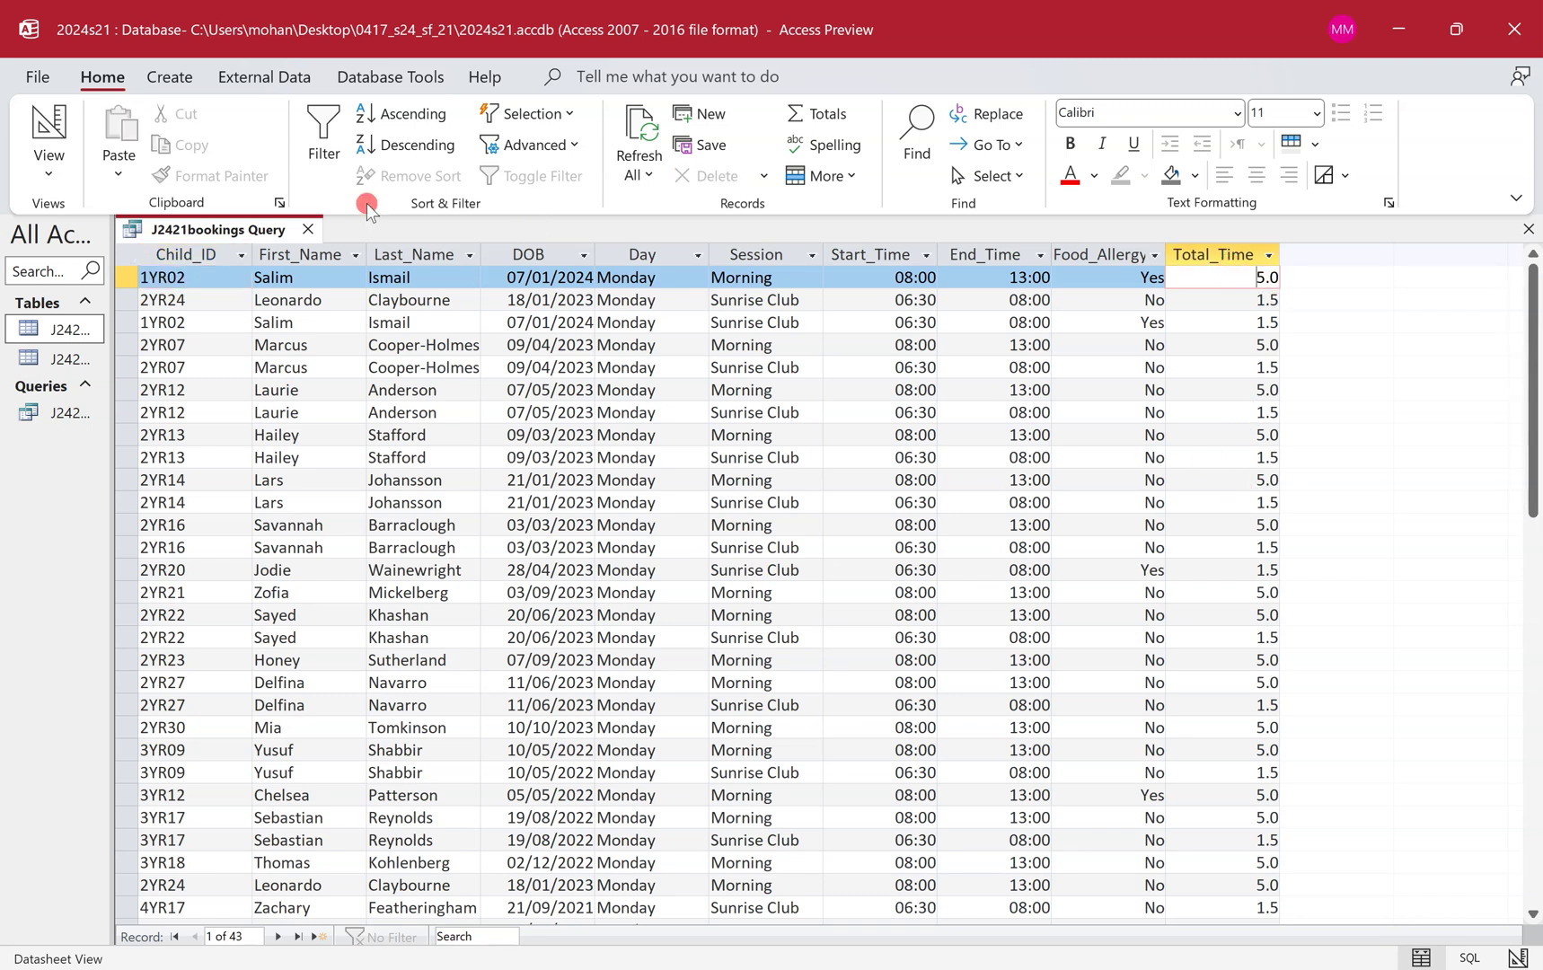
key(ctrl+s)
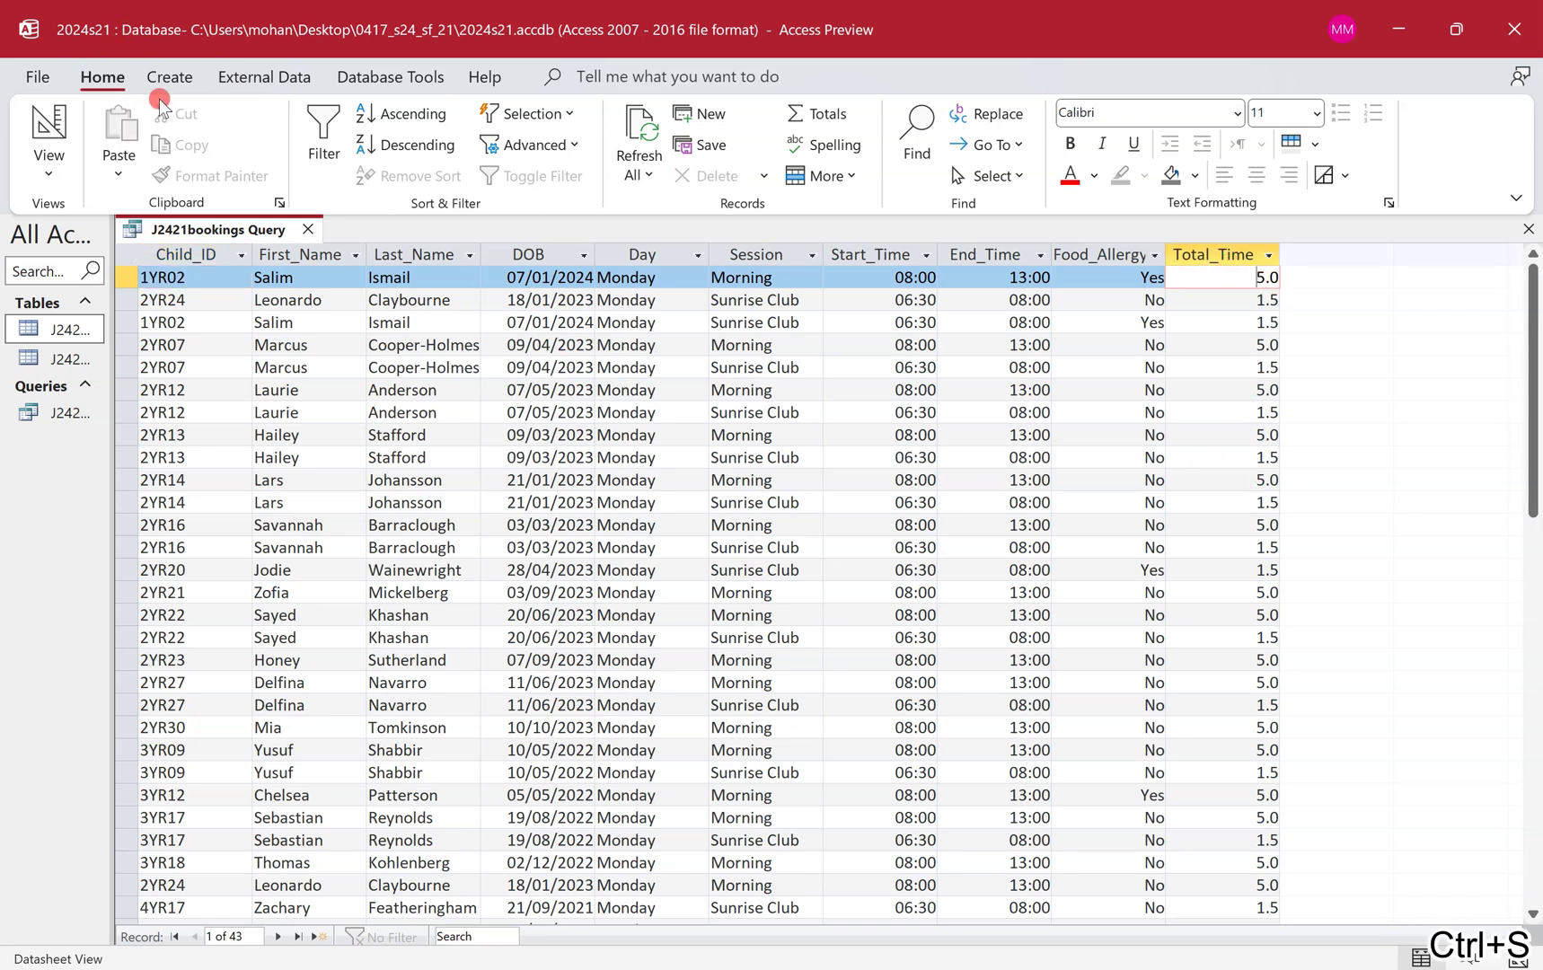
Ring the 'shows only the fields' bullet and draw an arrowhead pointing at it.
key(super+ctrl+Left)
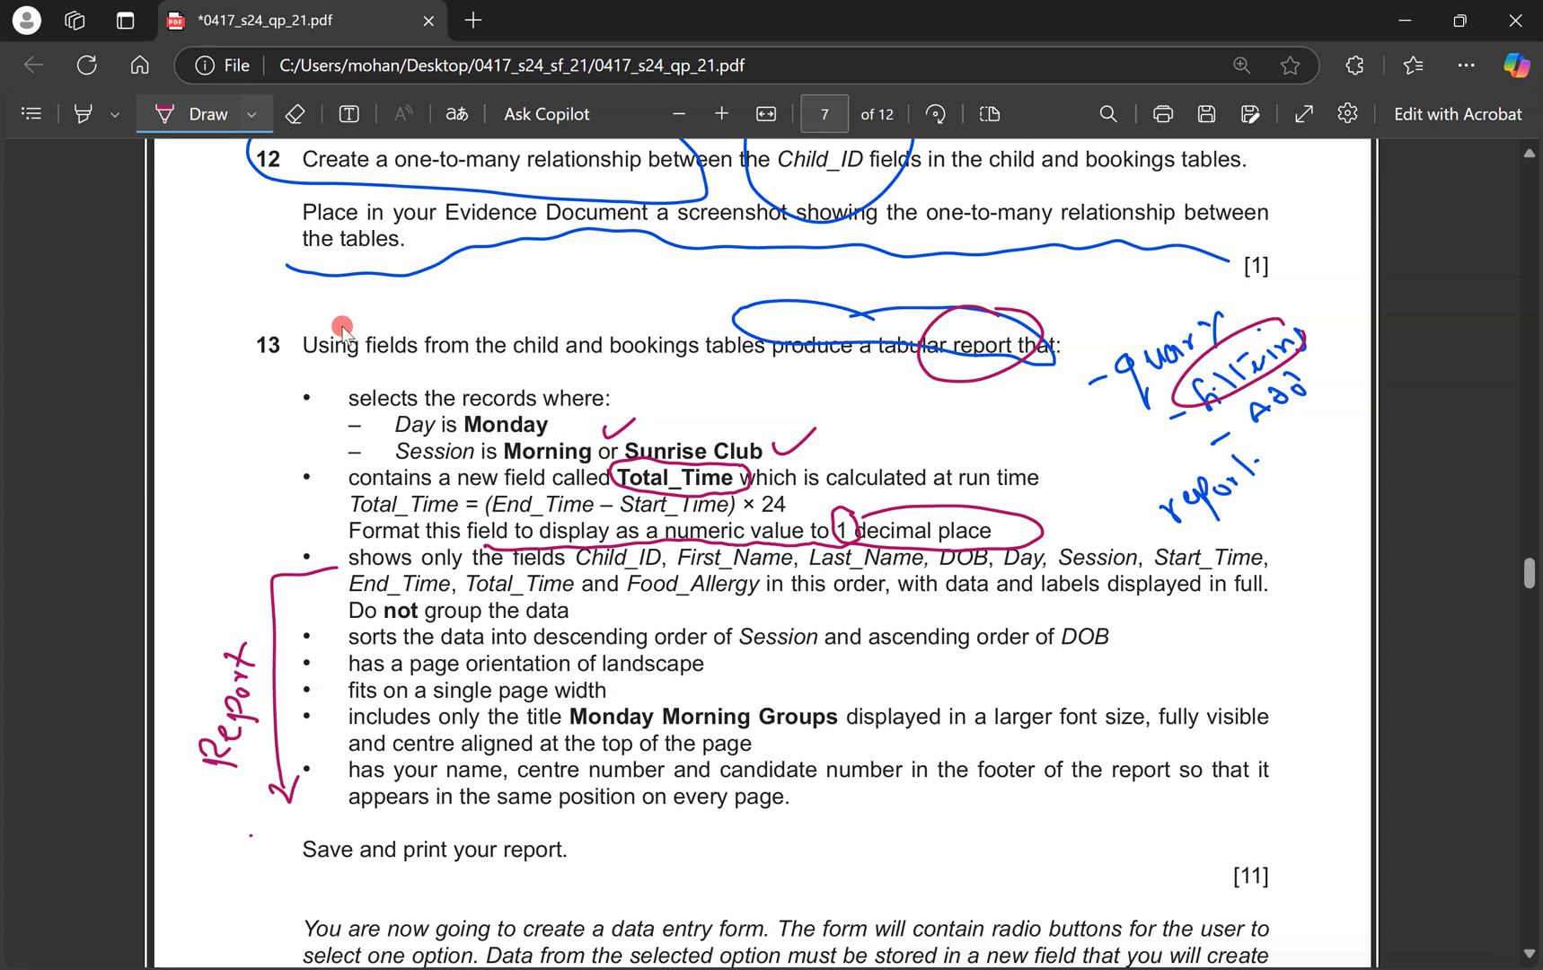
mouse_move(1203, 542)
mouse_down()
mouse_move(1183, 612)
mouse_move(602, 611)
mouse_up()
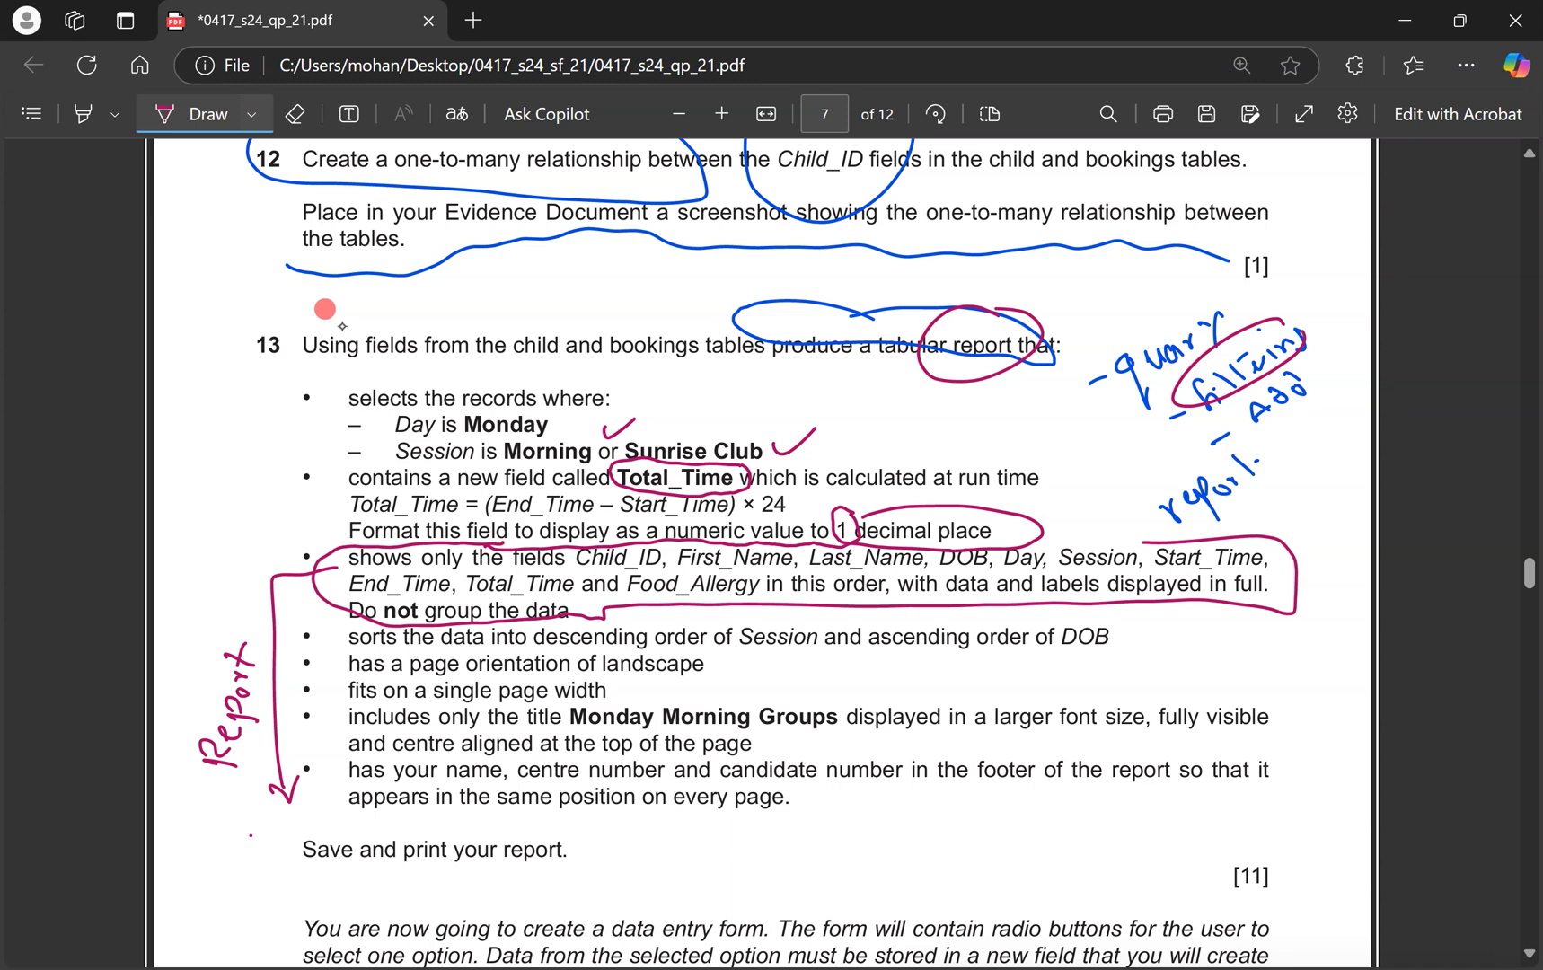
drag(314, 537, 296, 561)
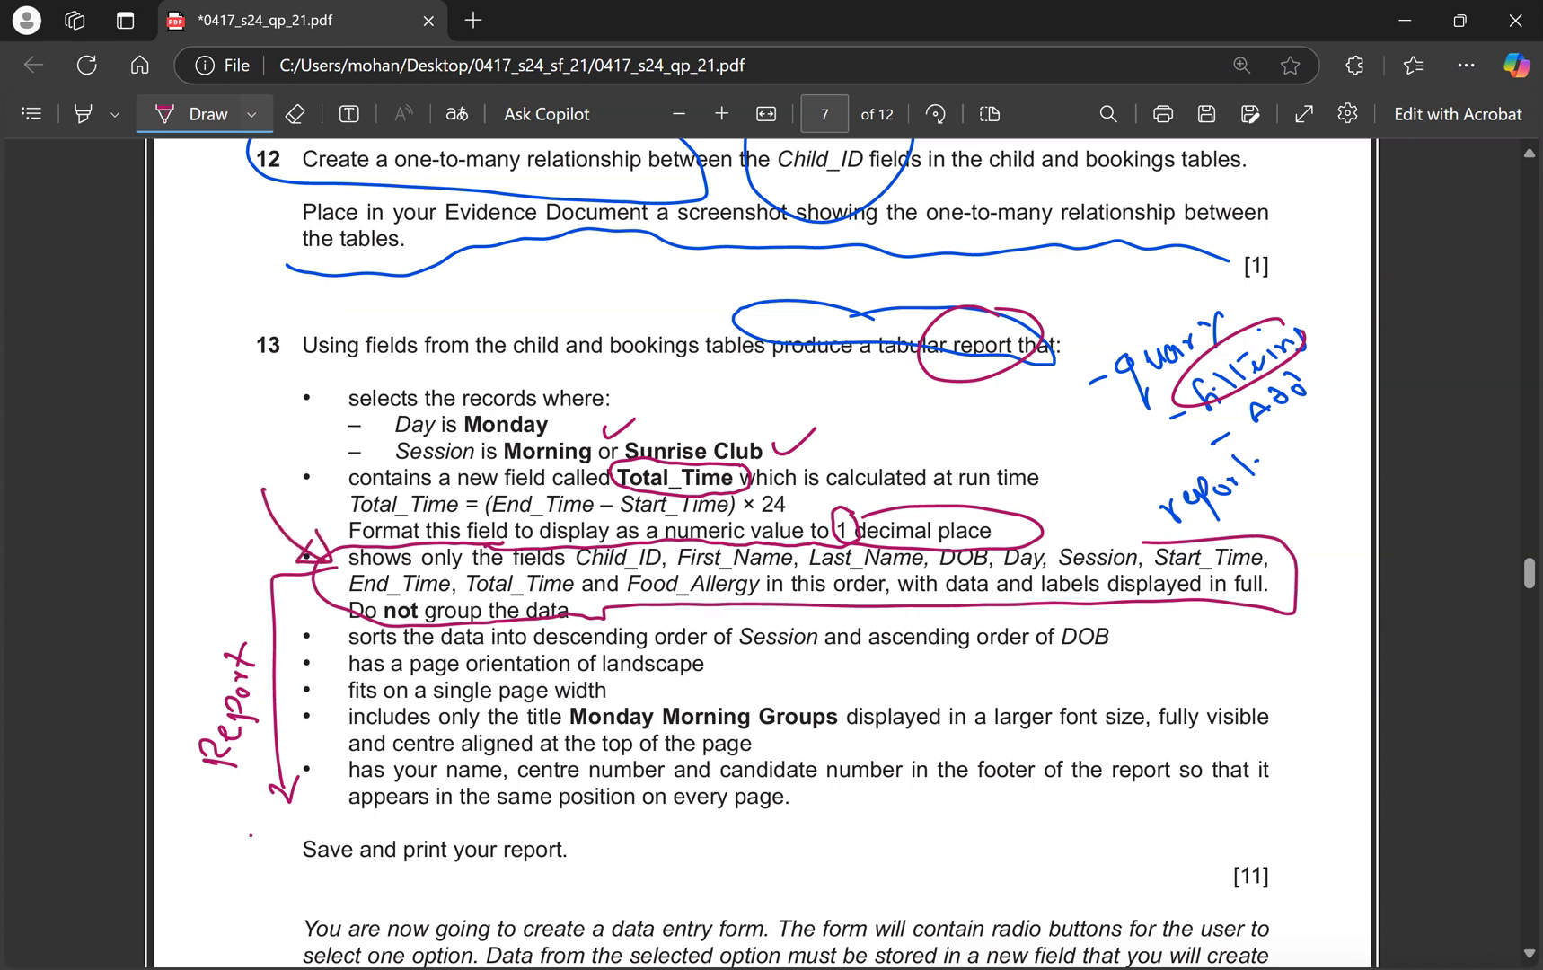
key(ctrl+super+Right)
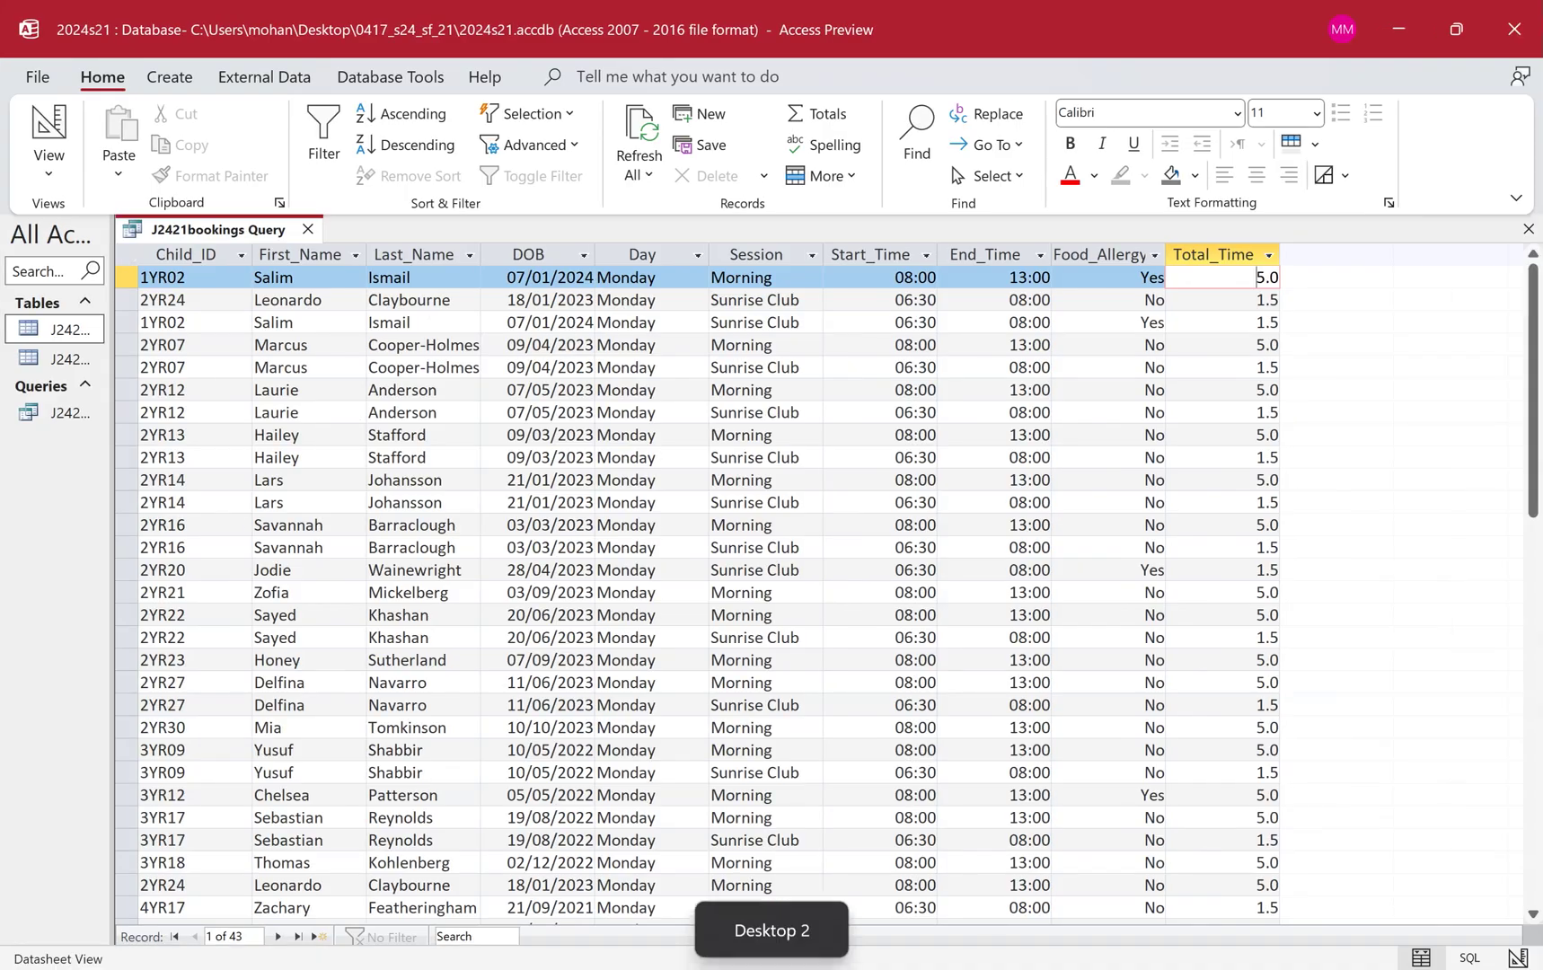
Start the Report Wizard on J2421bookings Query and add all of its fields.
click(162, 76)
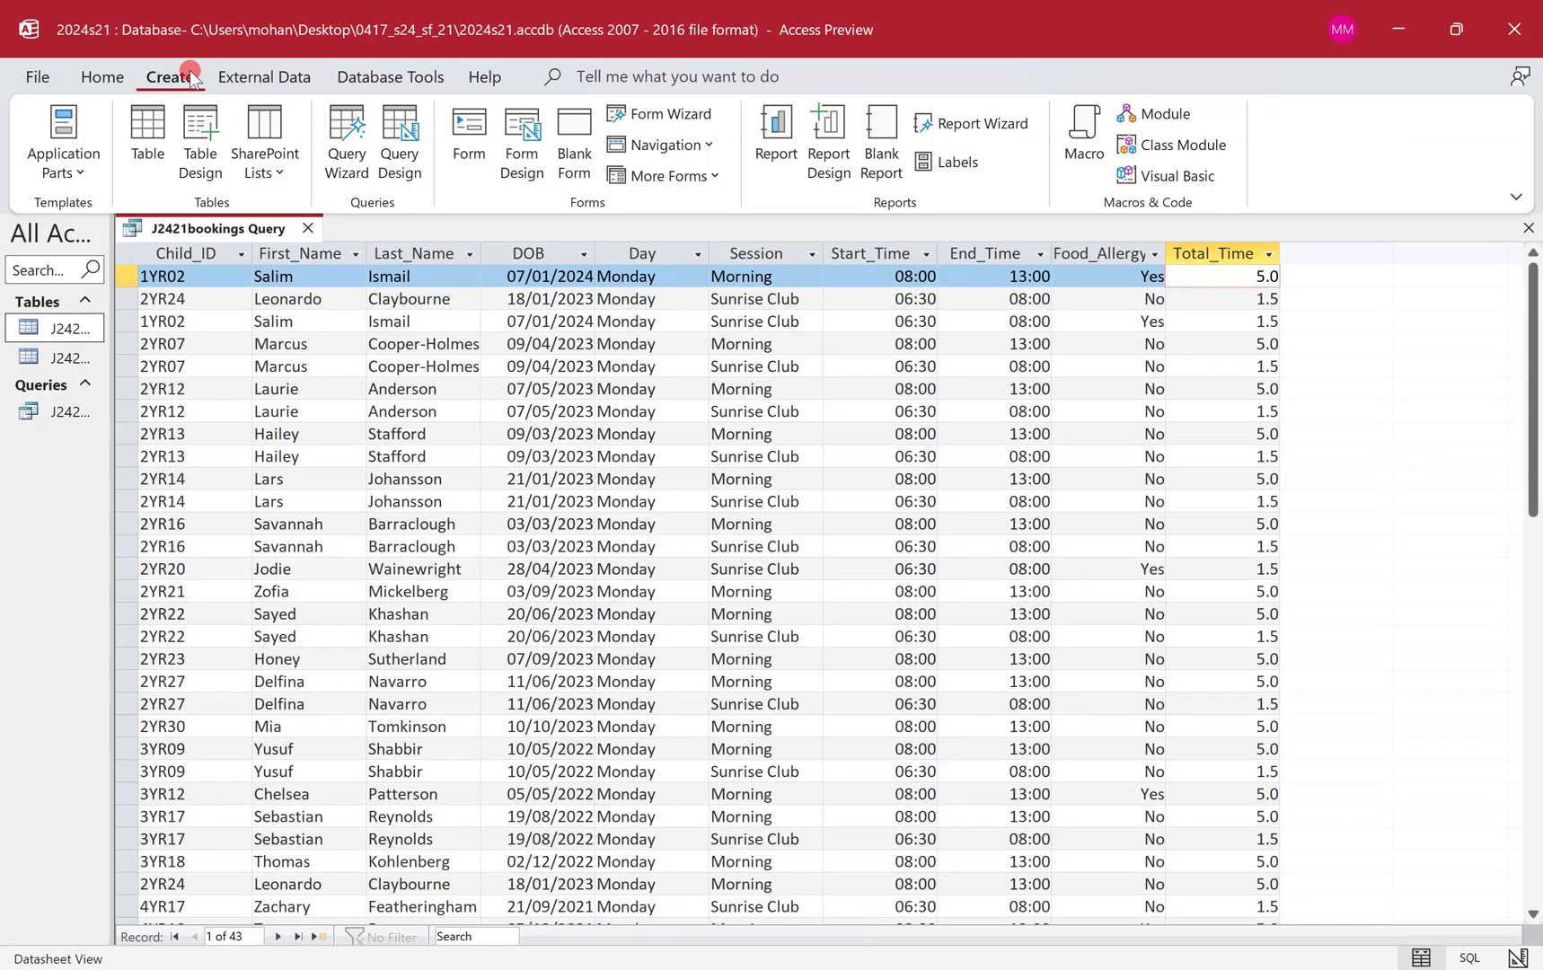
click(984, 125)
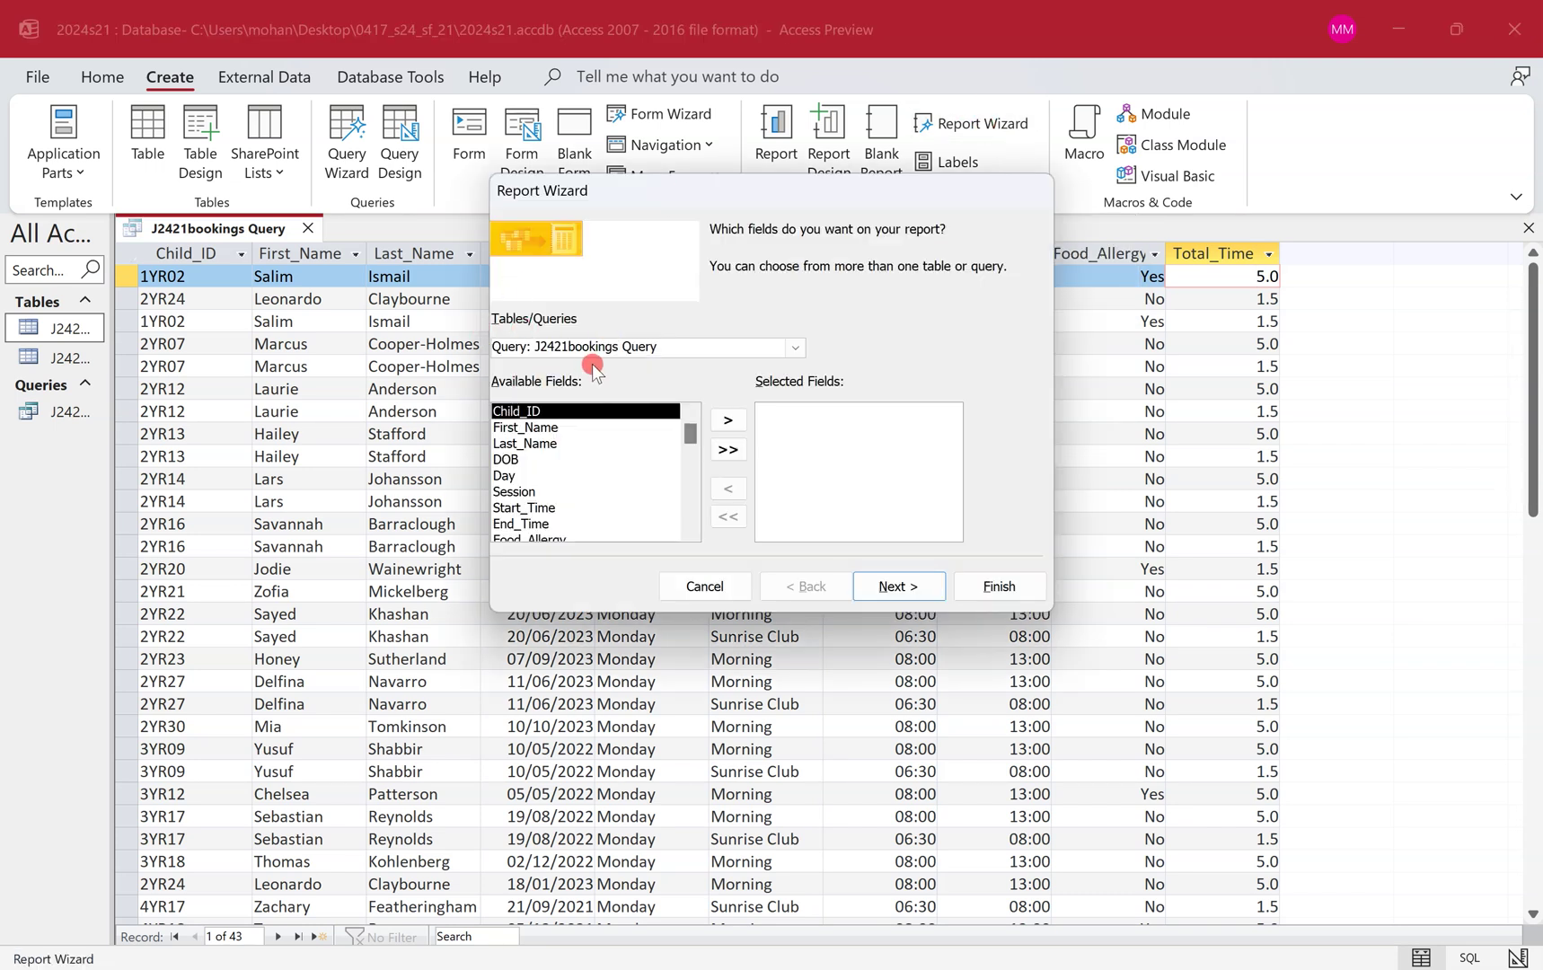
click(795, 348)
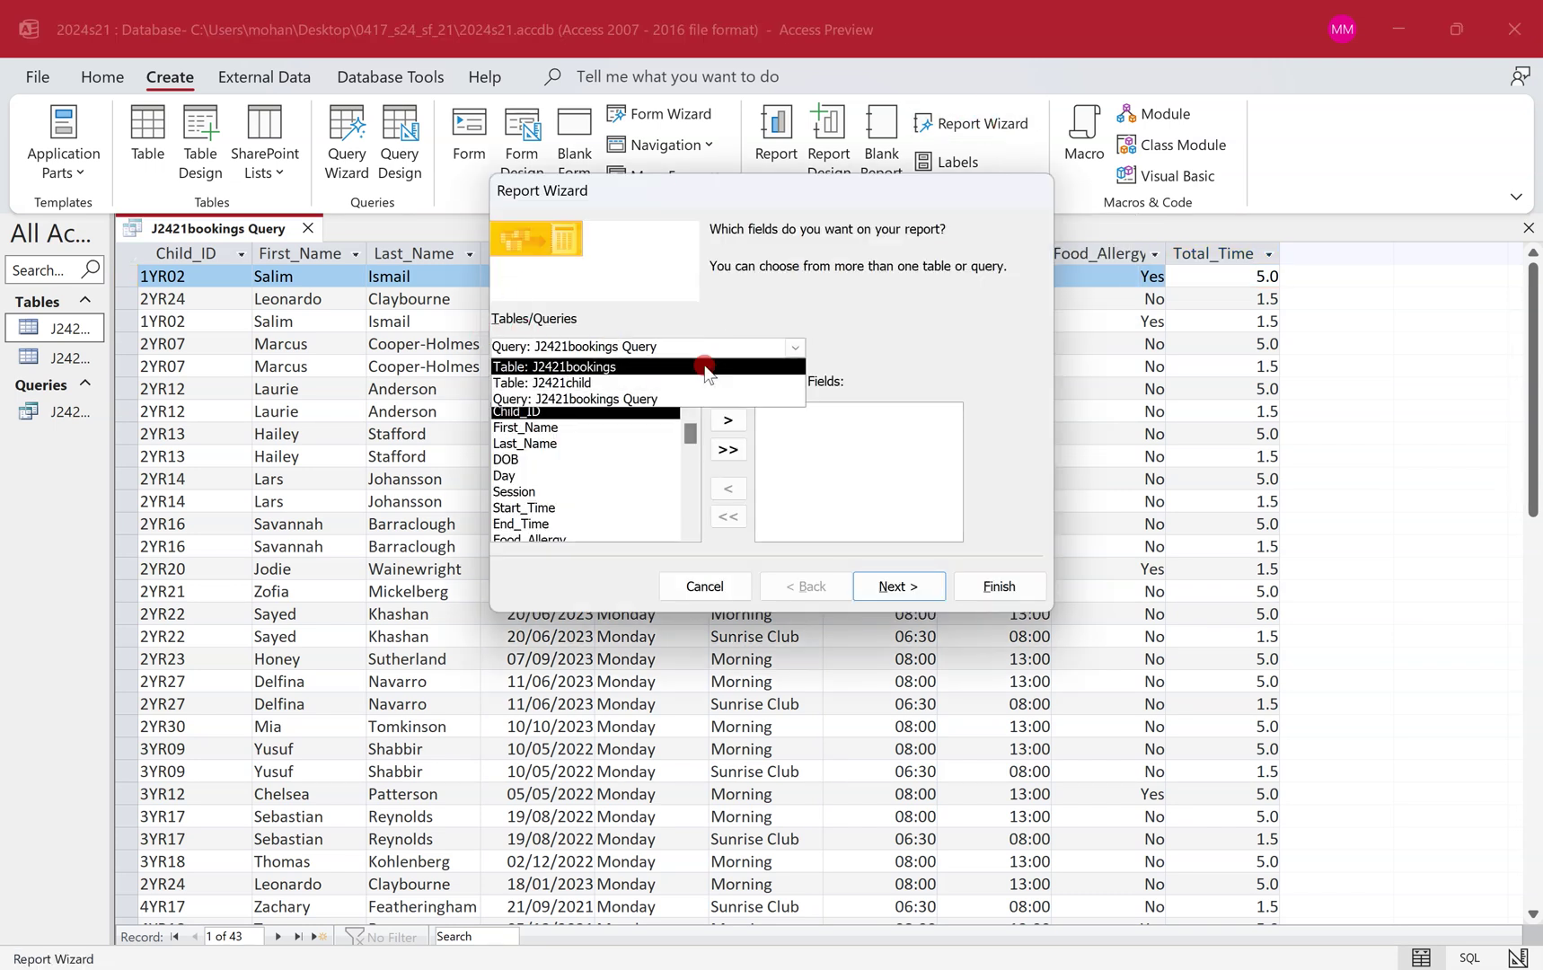
click(841, 319)
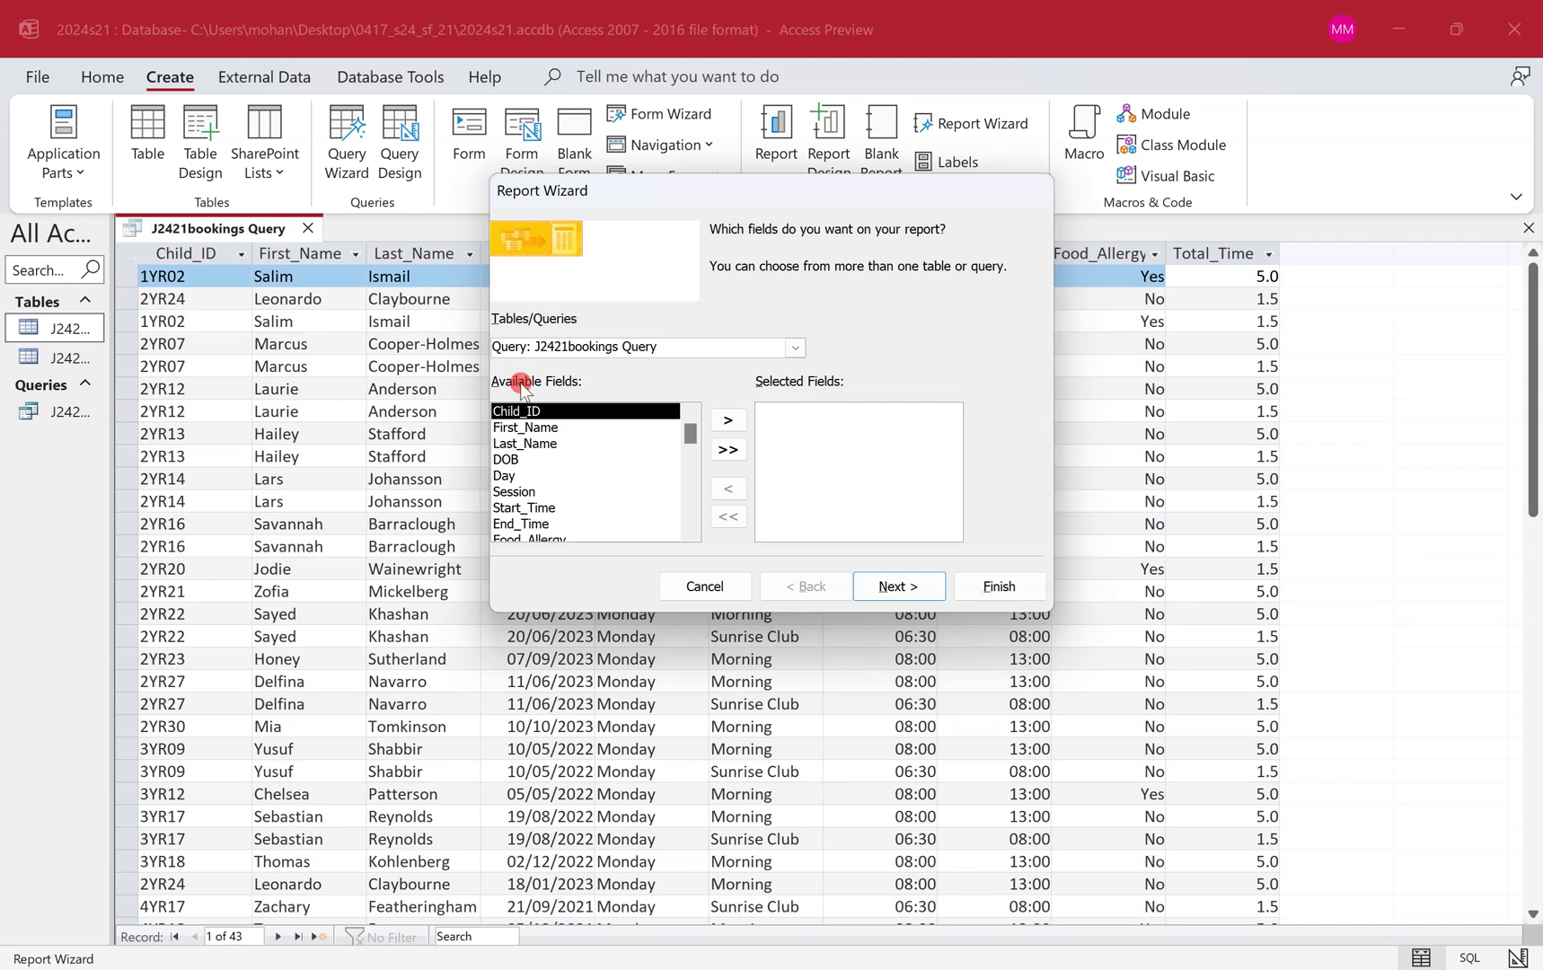
click(727, 450)
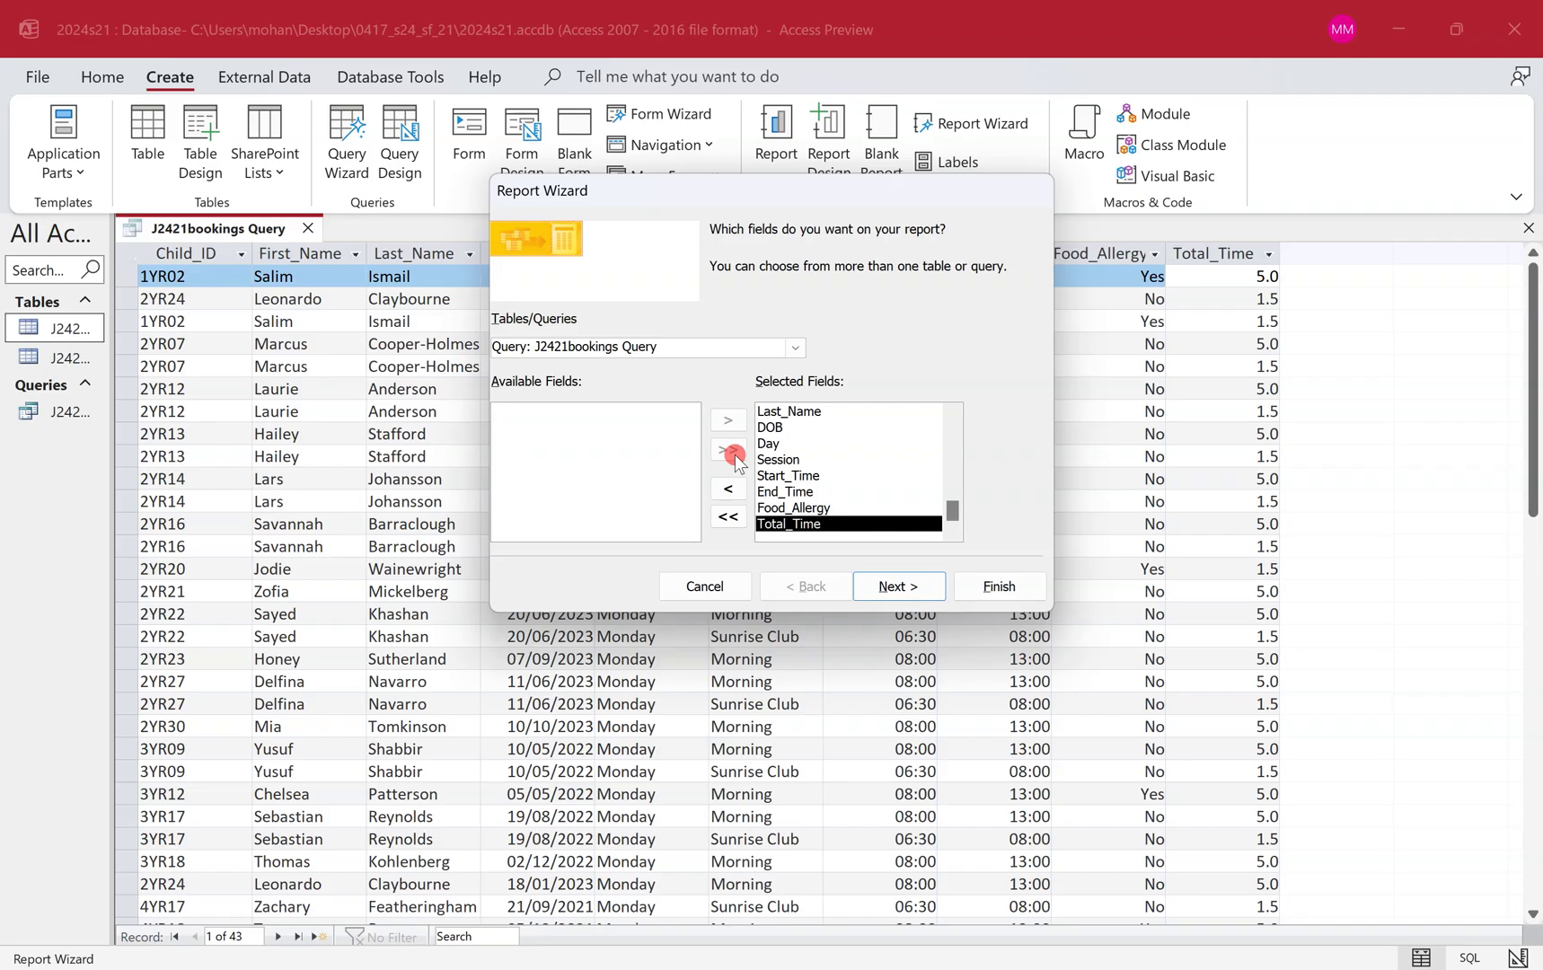
Reorder the selected fields so Total_Time comes before Food_Allergy, then continue to grouping.
key(ctrl+super+Left)
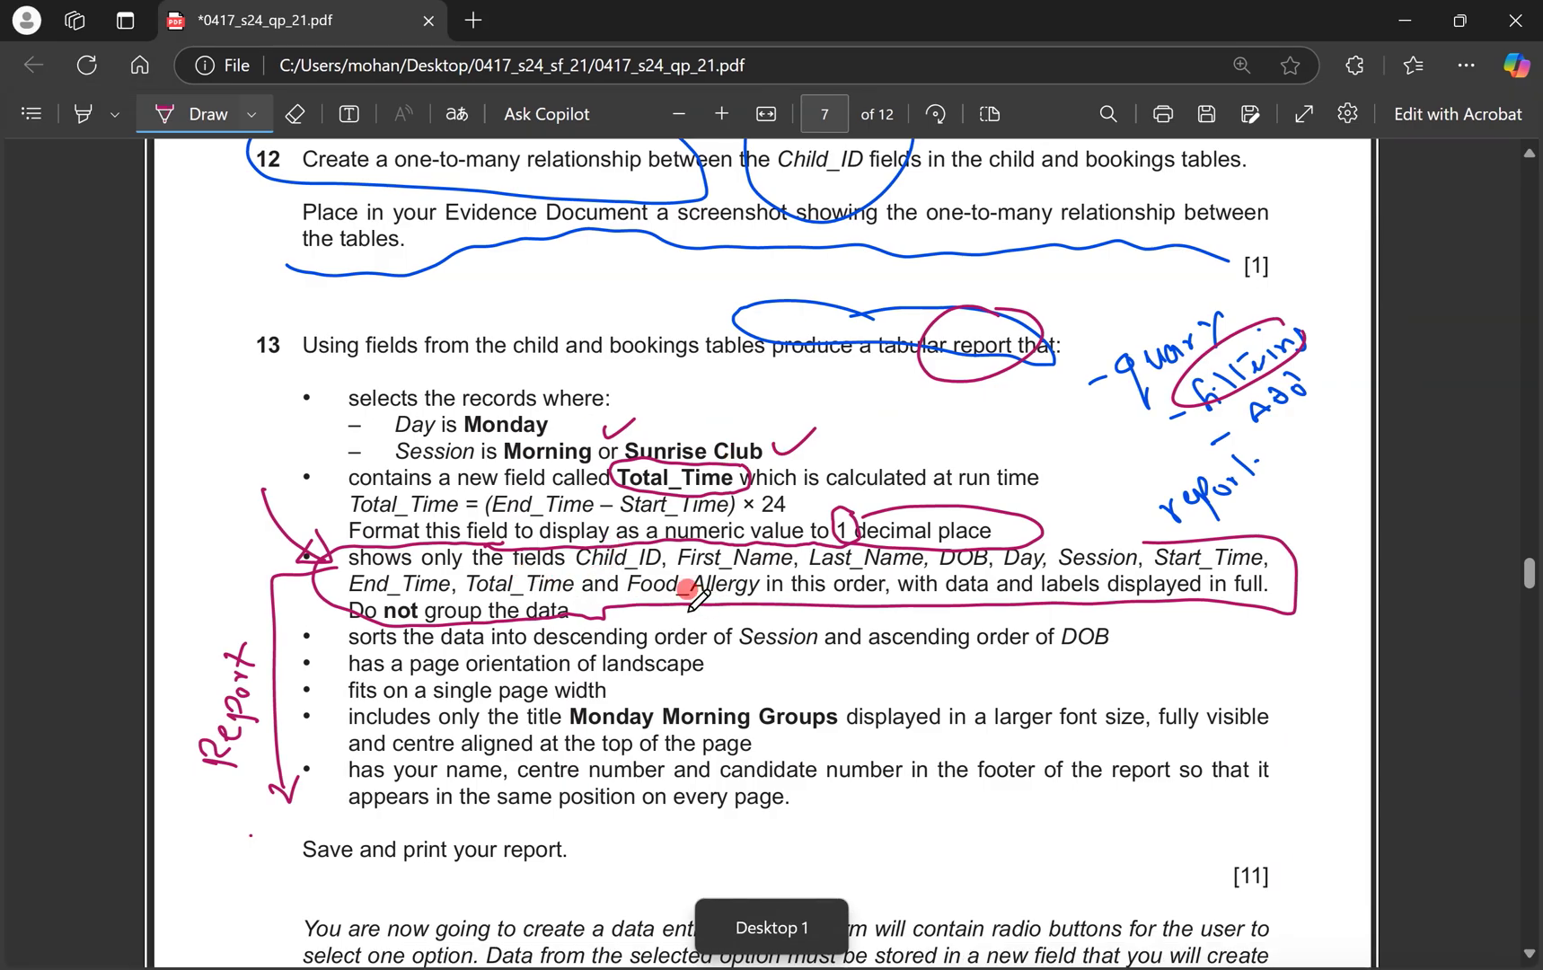
key(ctrl+super+Right)
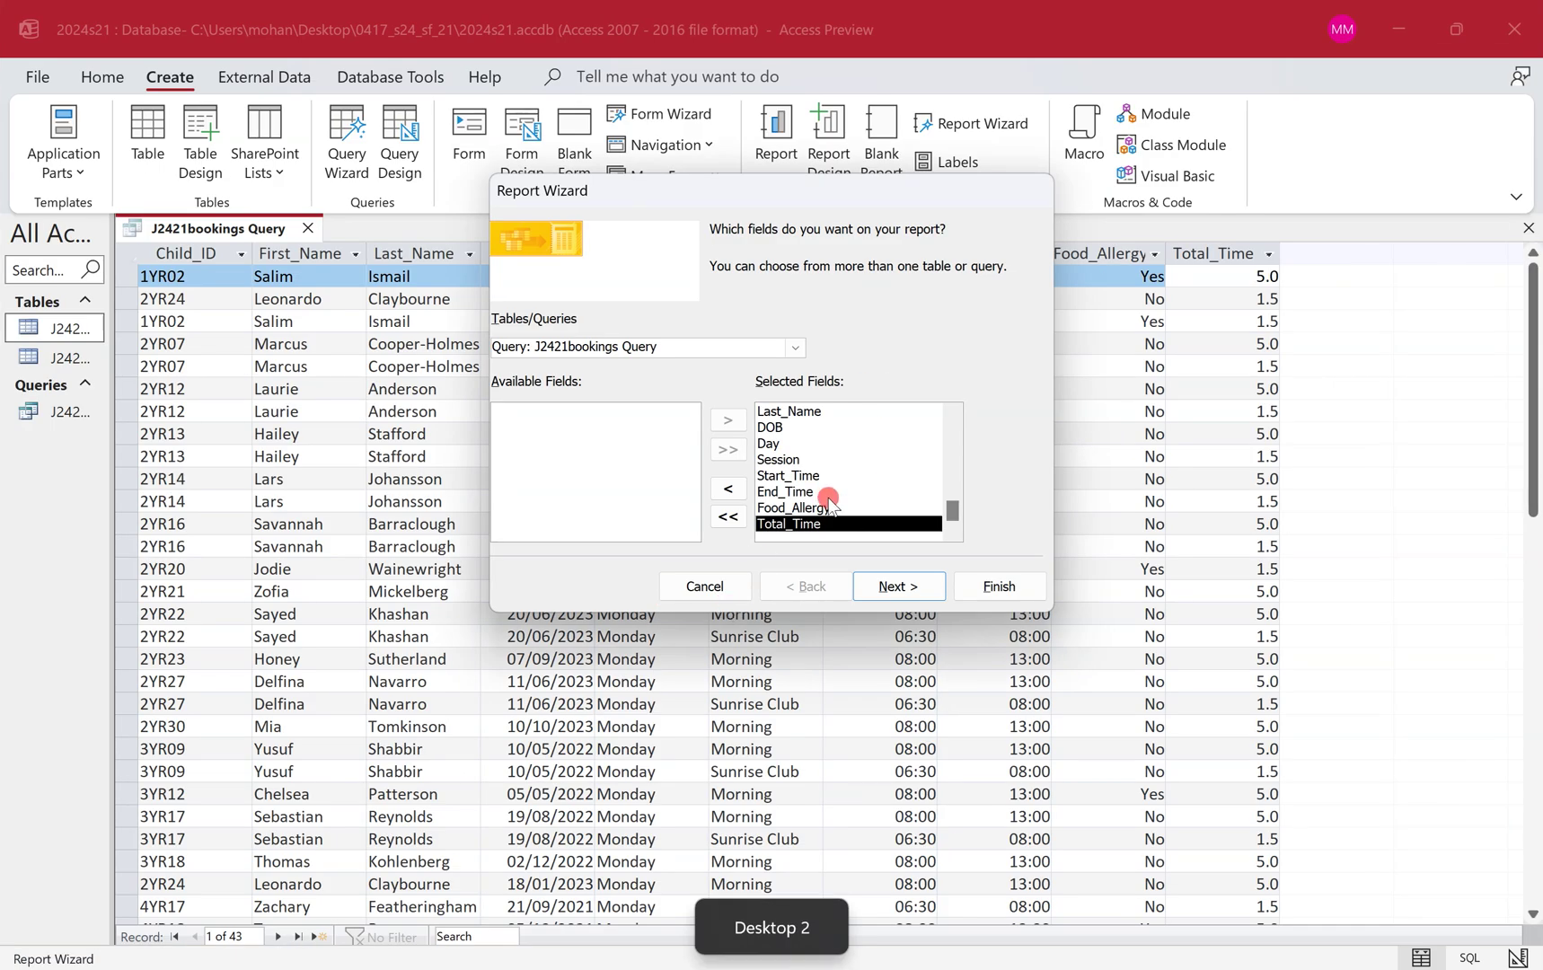
double_click(828, 507)
double_click(819, 524)
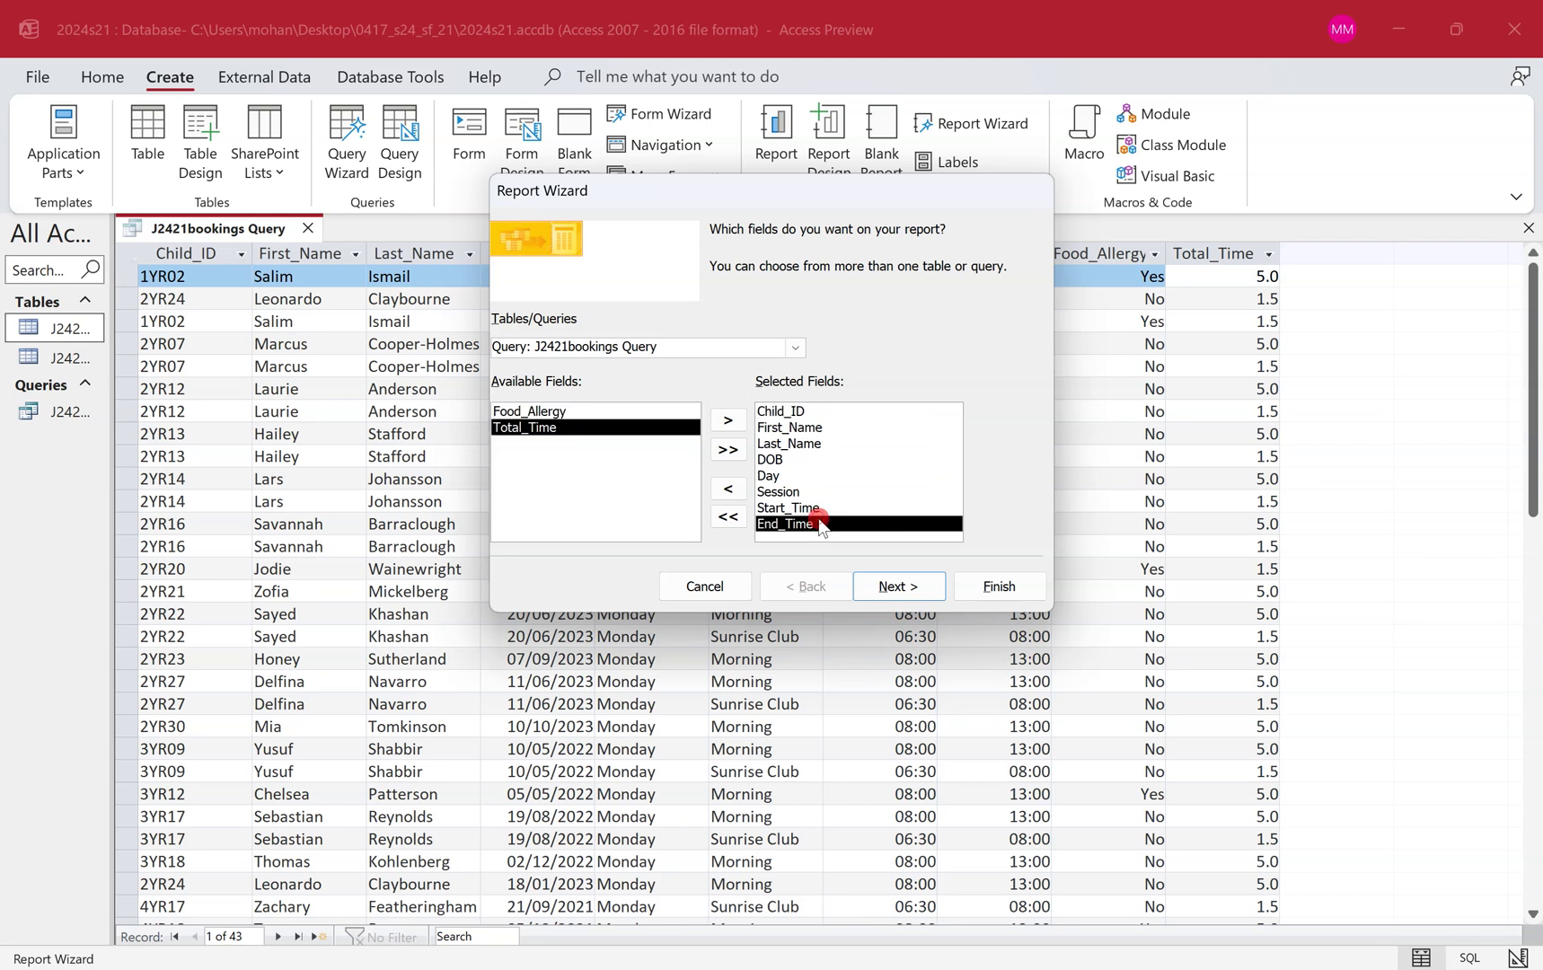
double_click(588, 427)
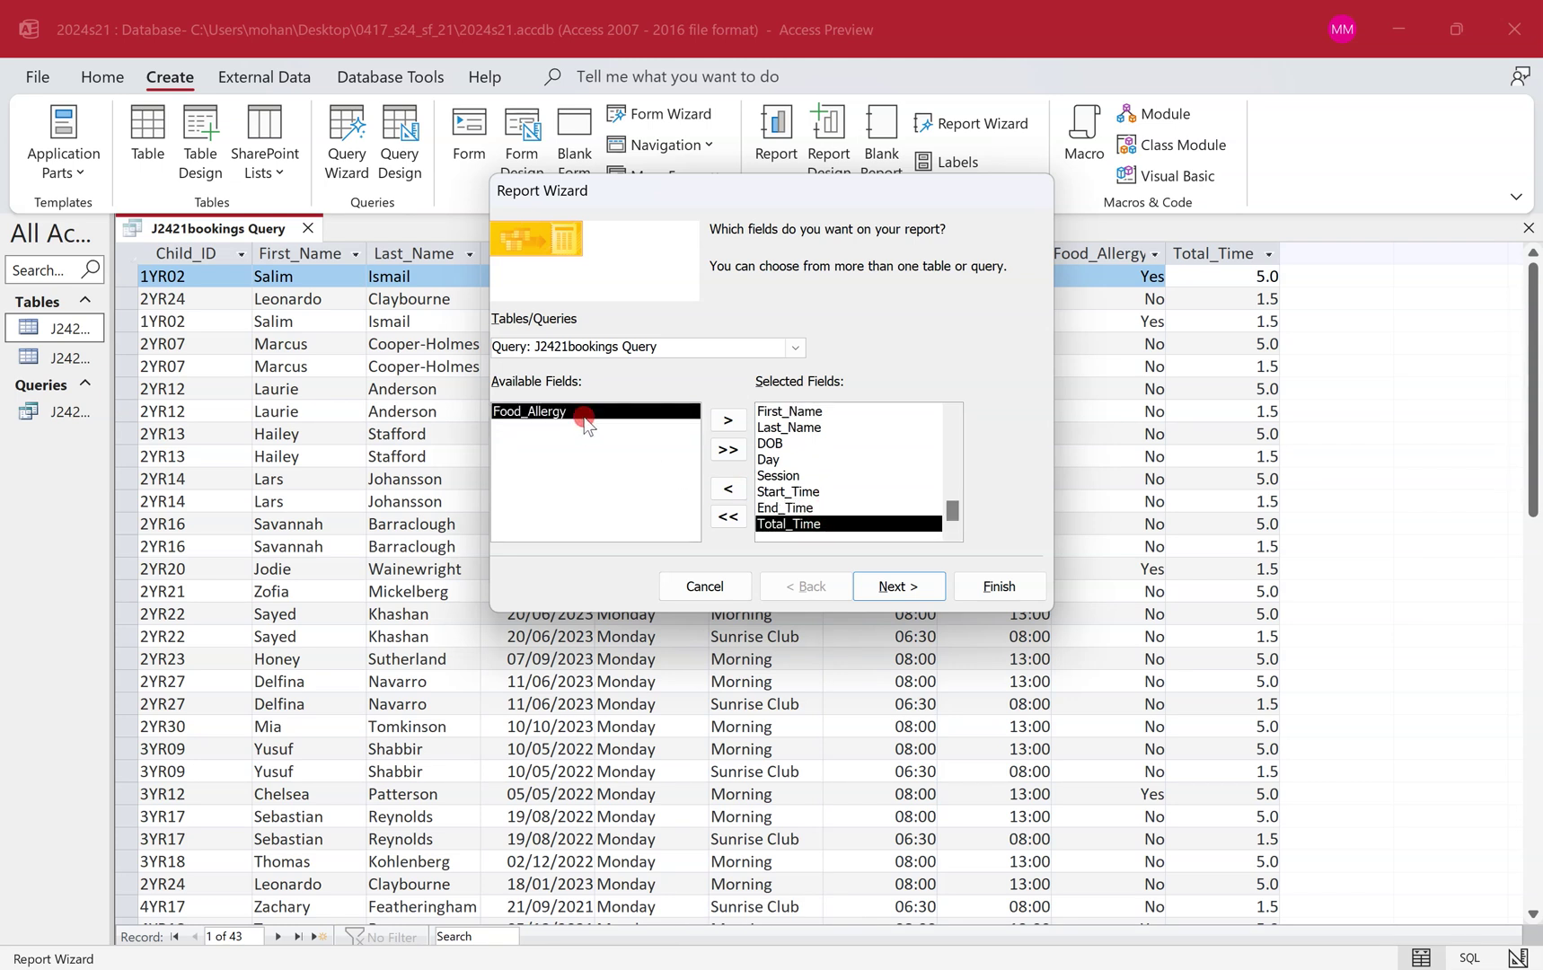
double_click(582, 413)
key(ctrl+super+Left)
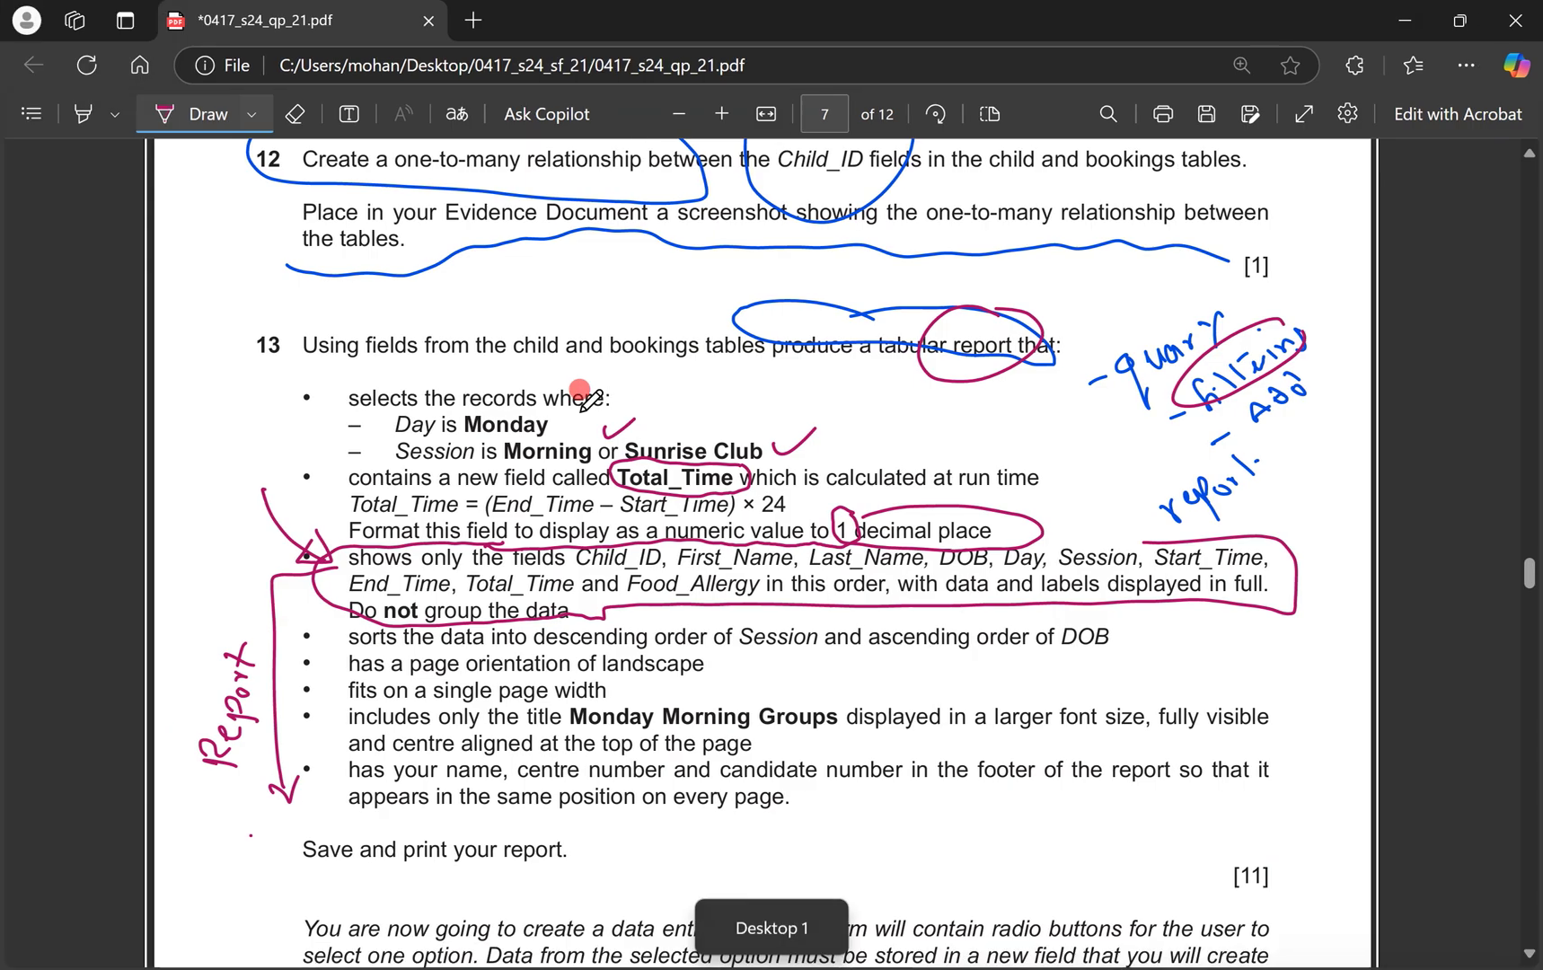
key(ctrl+super+Right)
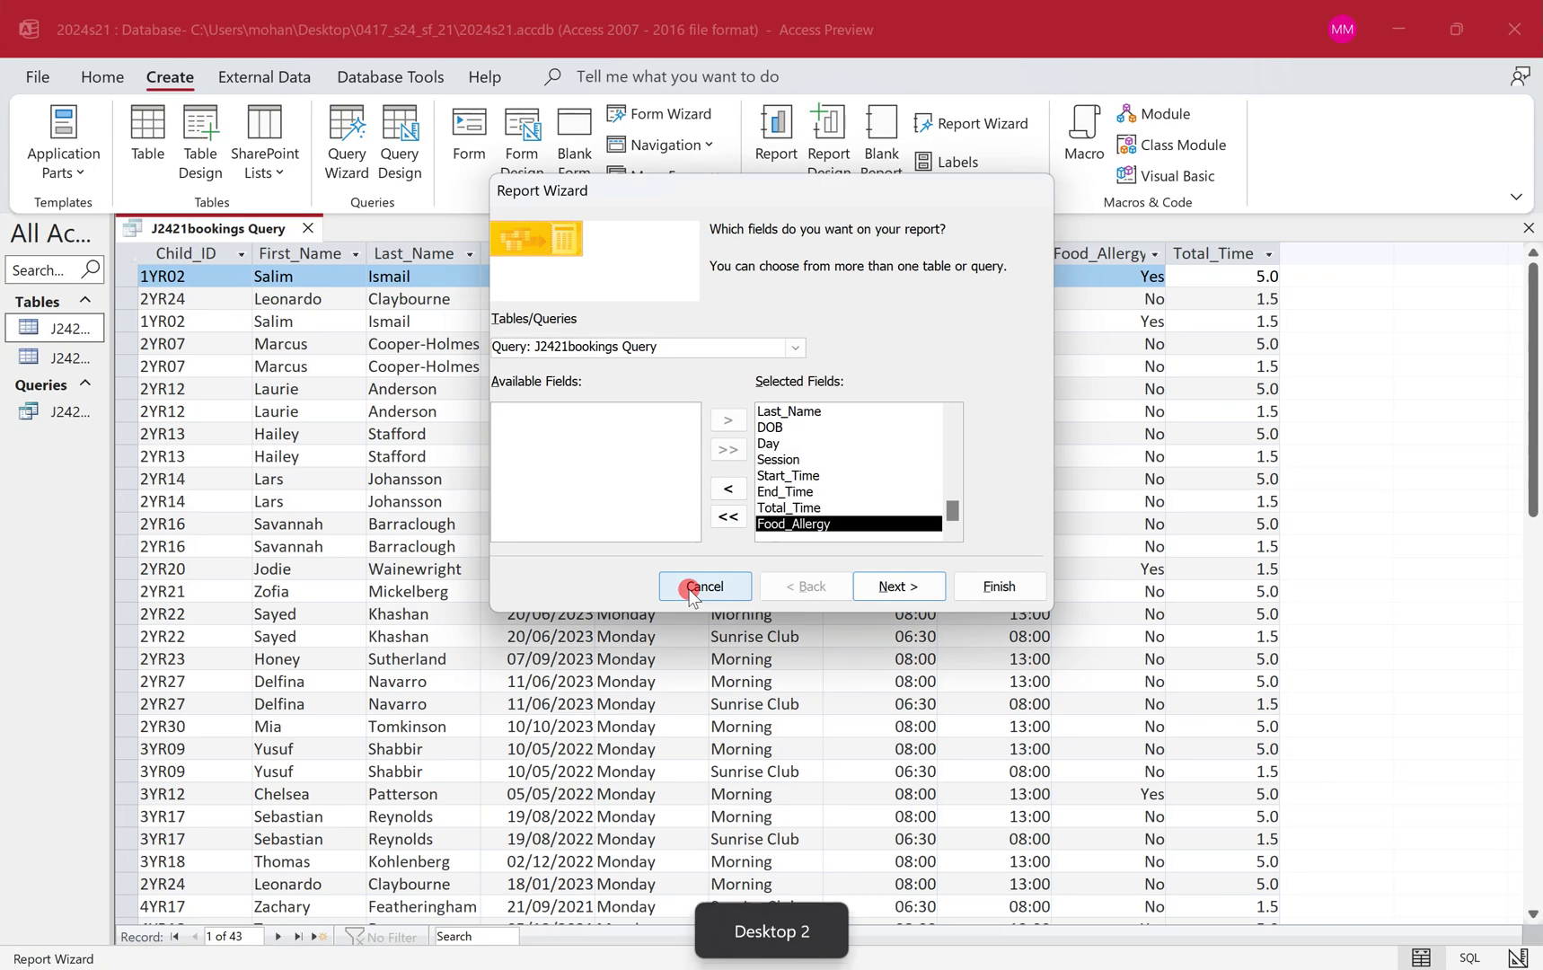
click(909, 586)
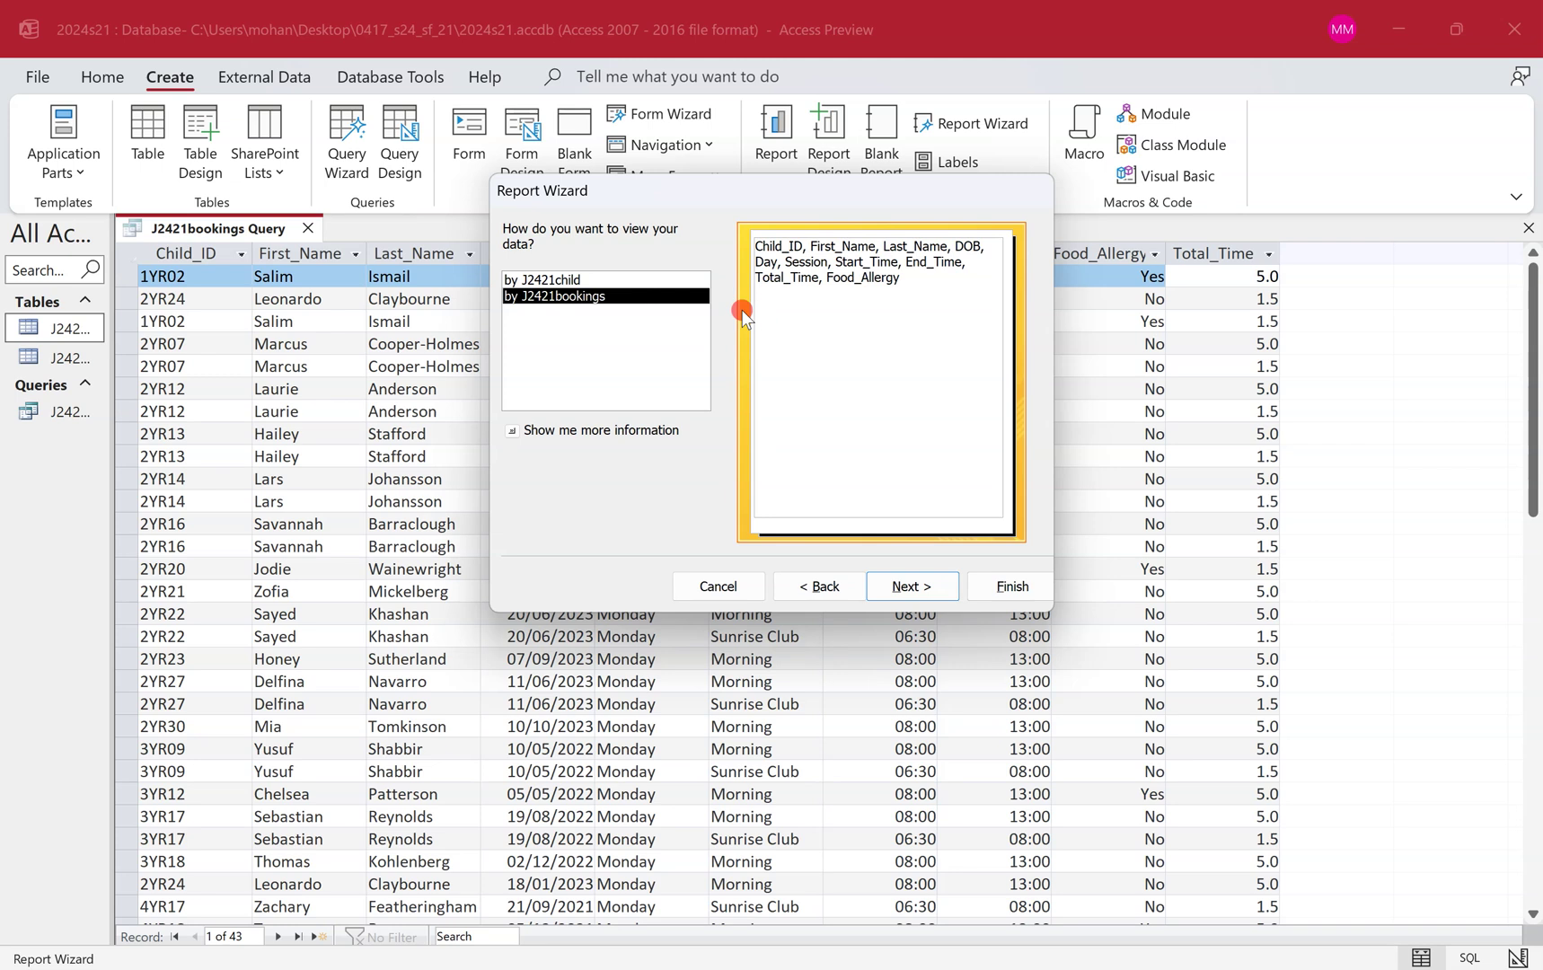
click(637, 279)
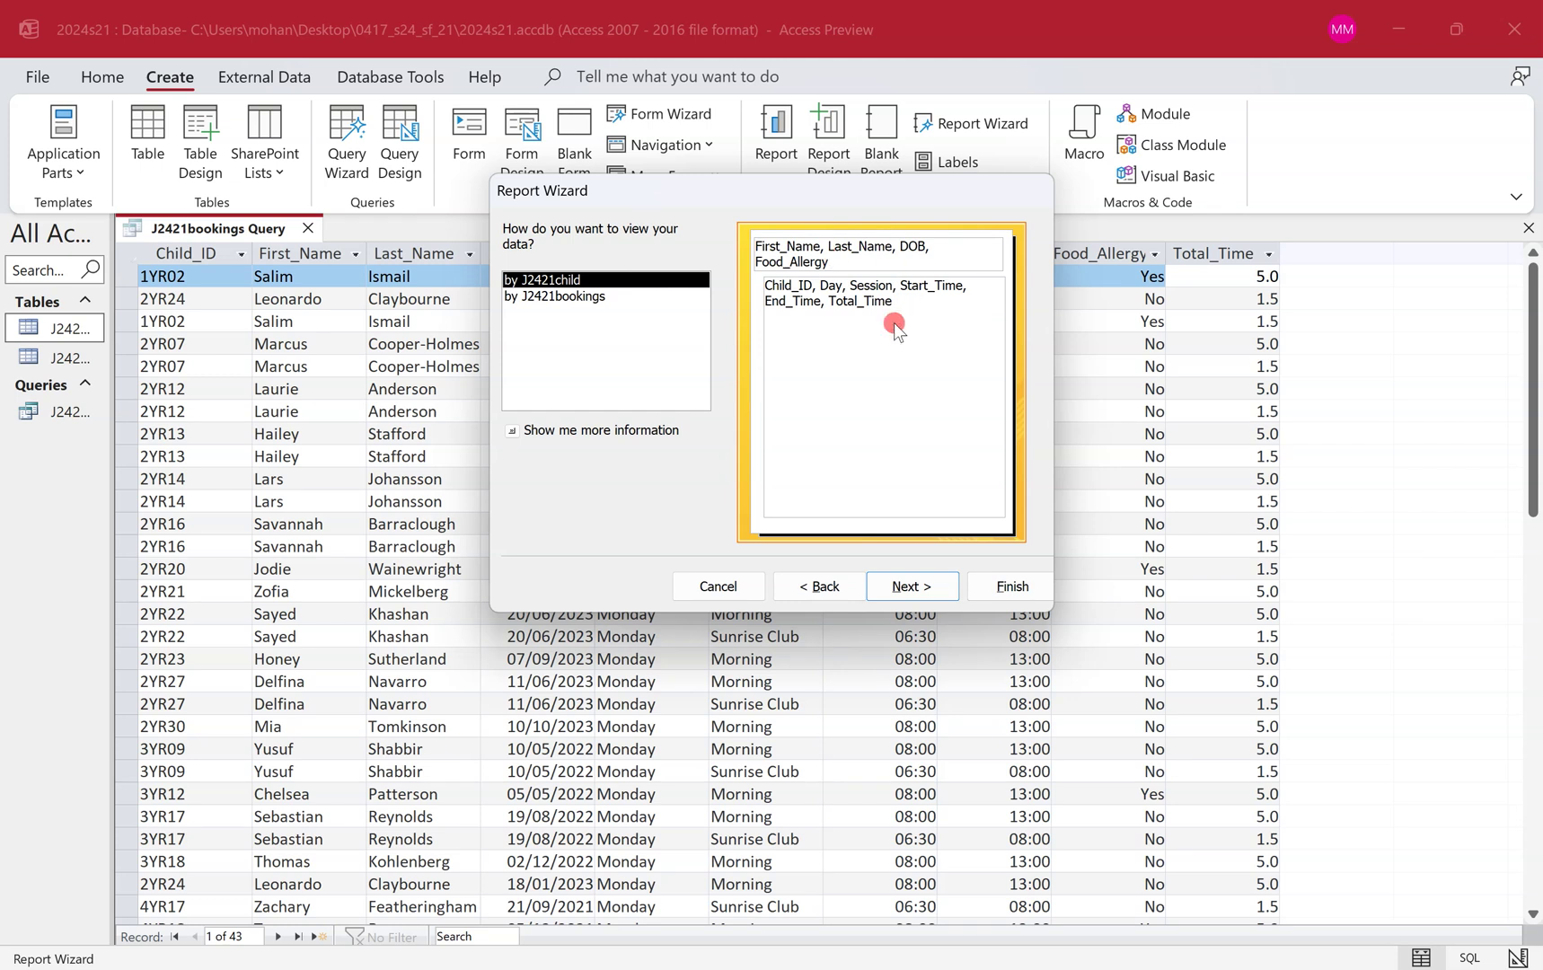
key(ctrl+super+Left)
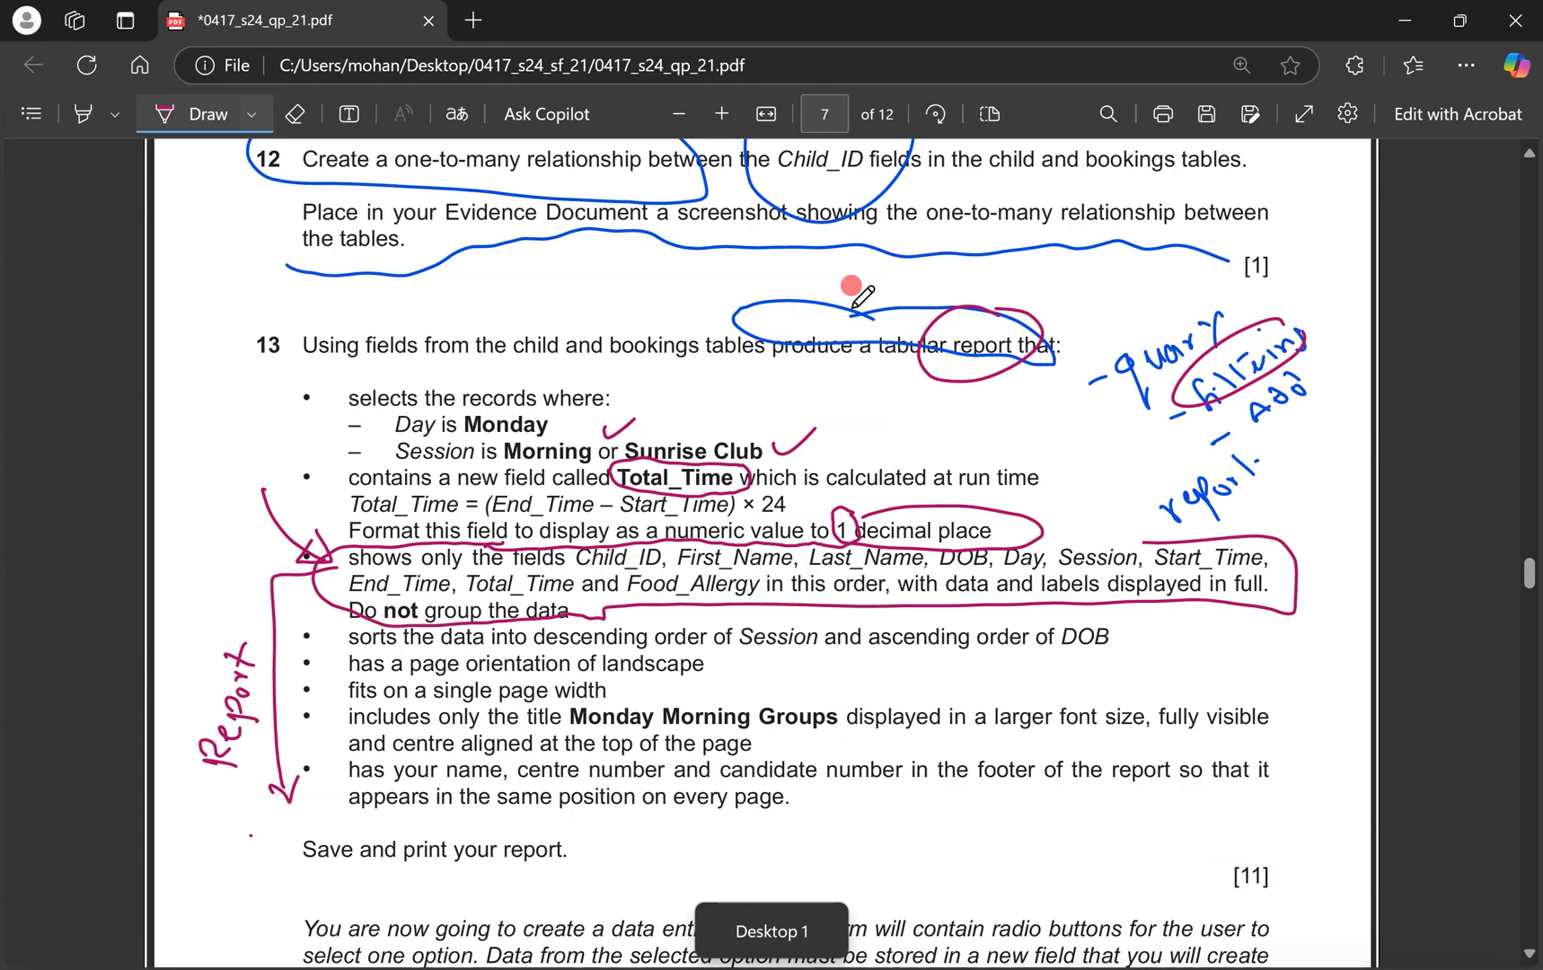
key(ctrl+z)
key(ctrl+z)
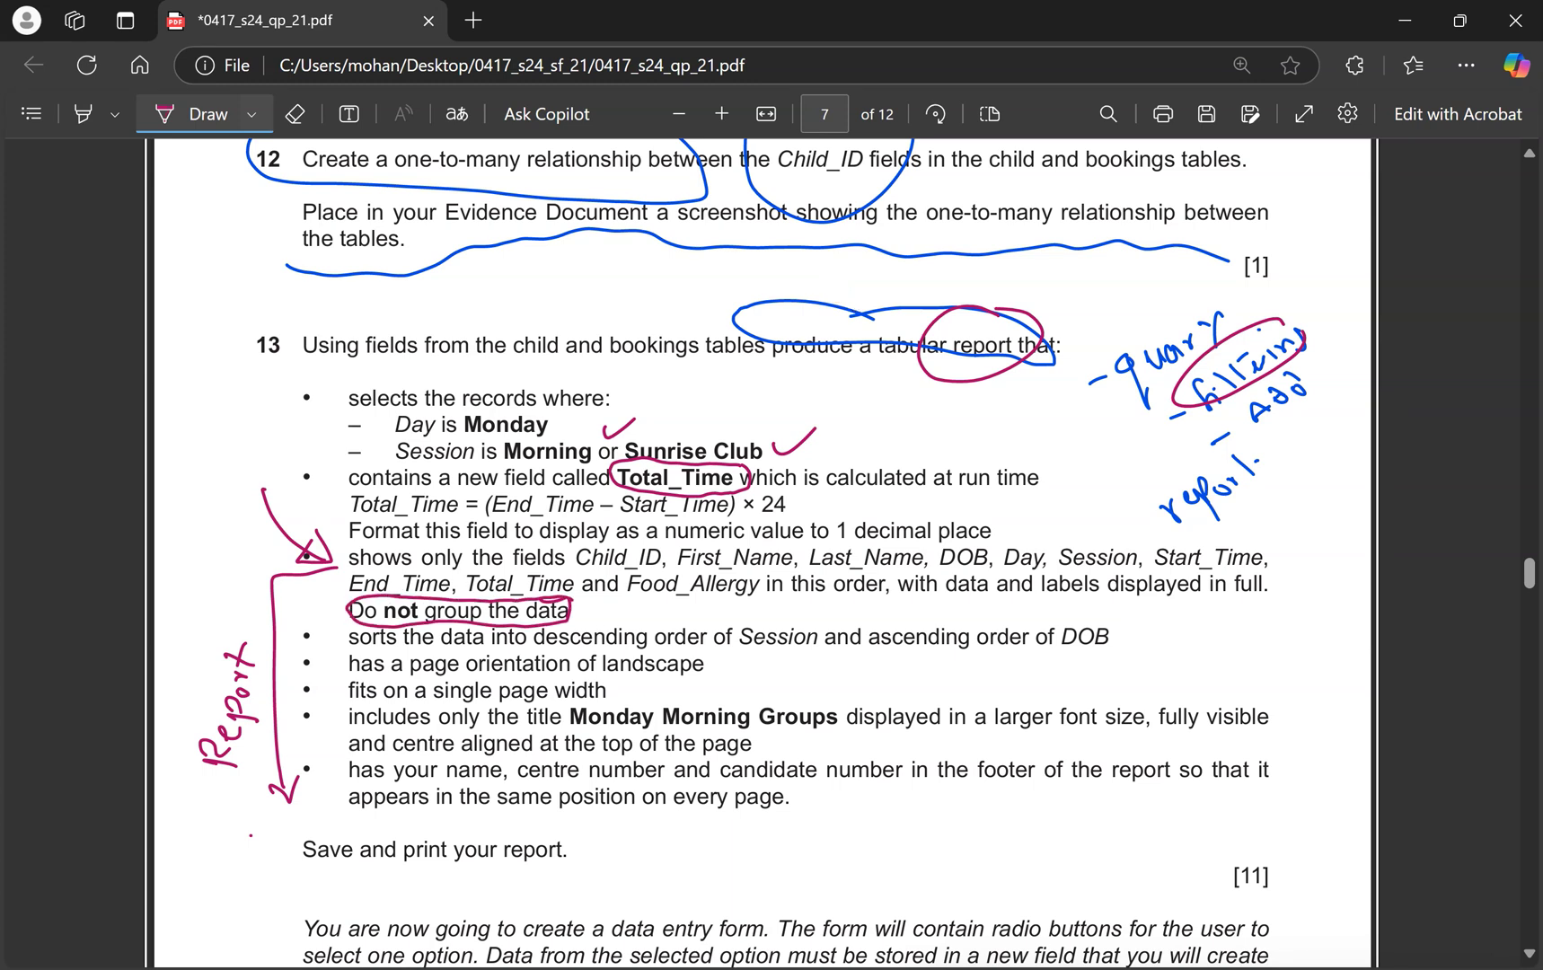
key(ctrl+super+Right)
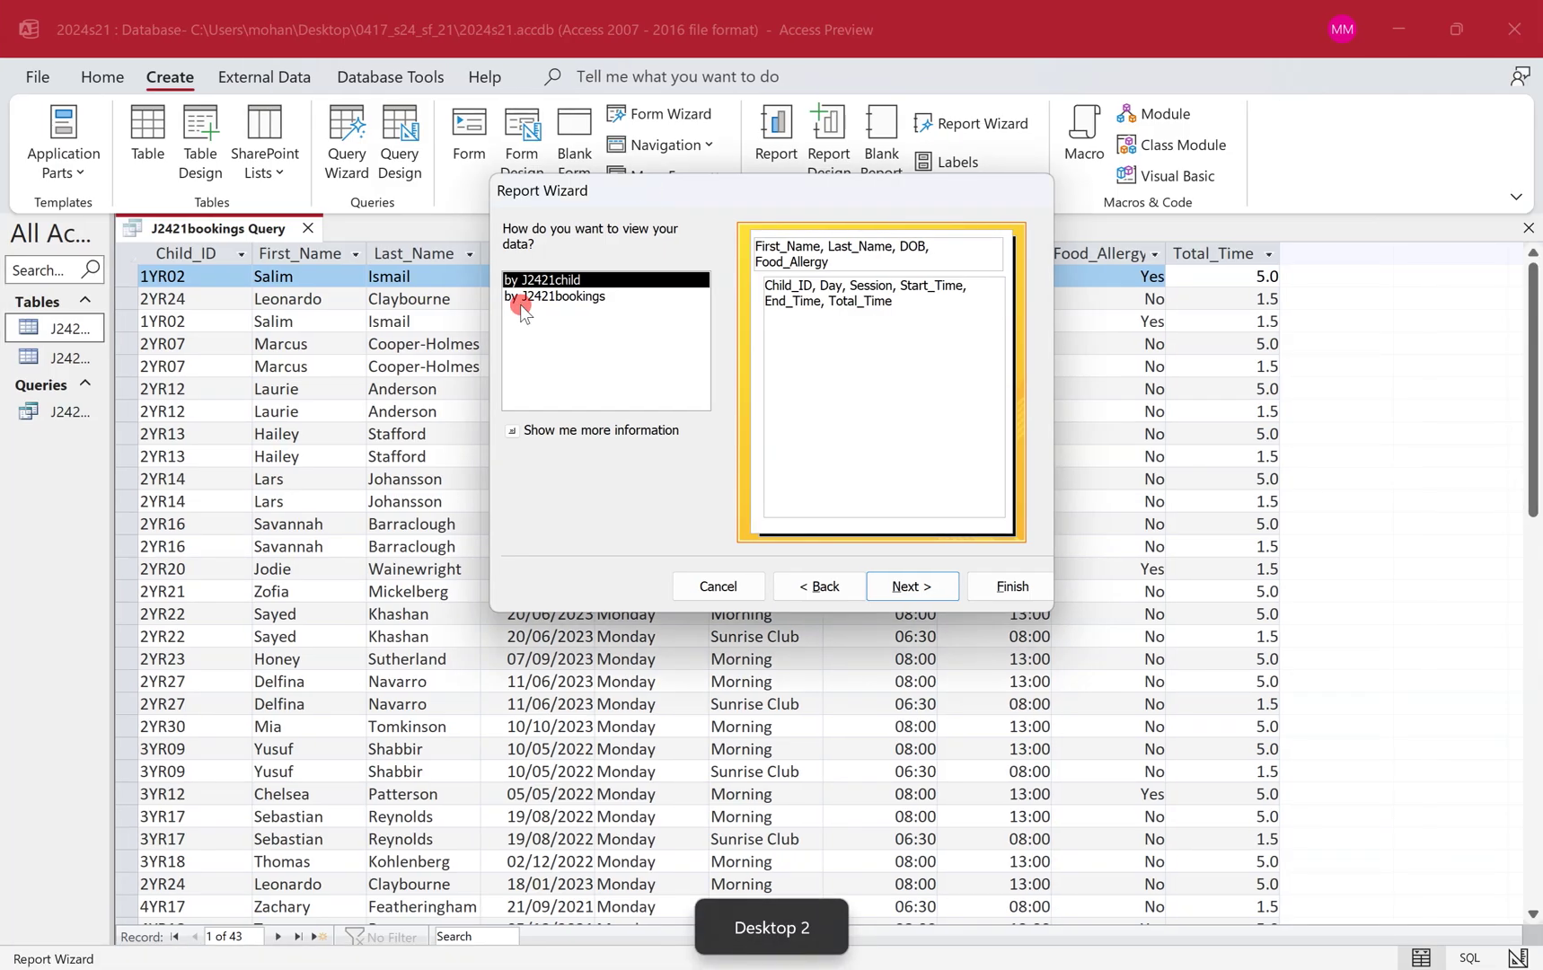
Choose to view data by J2421bookings, ungrouped, and finish the wizard to generate the report.
click(832, 594)
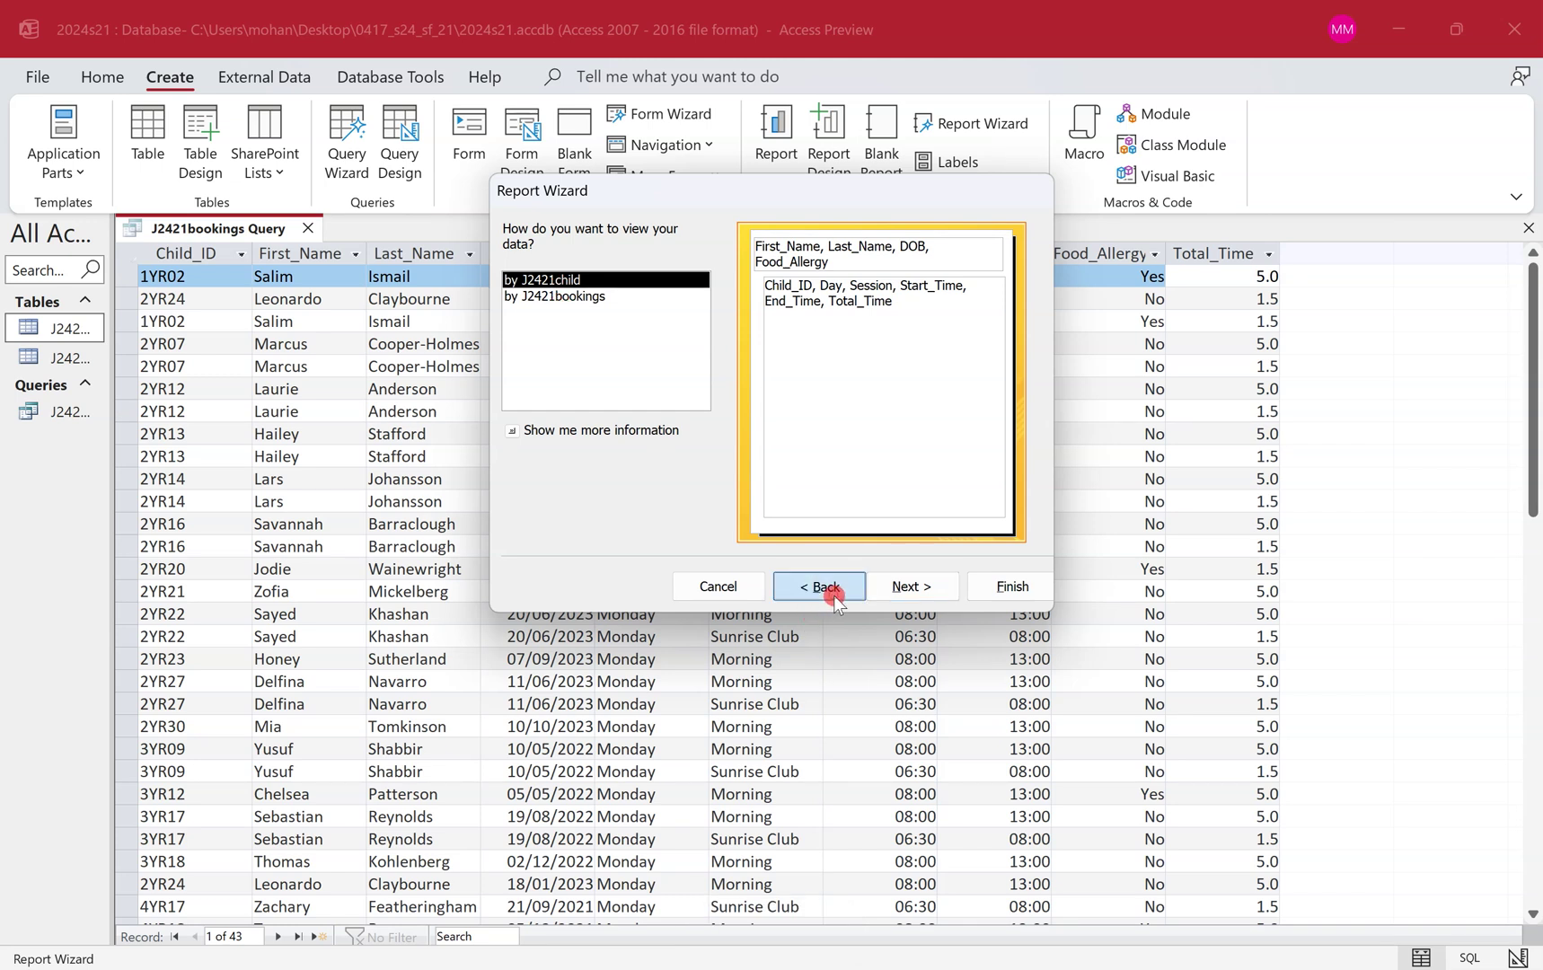
click(899, 586)
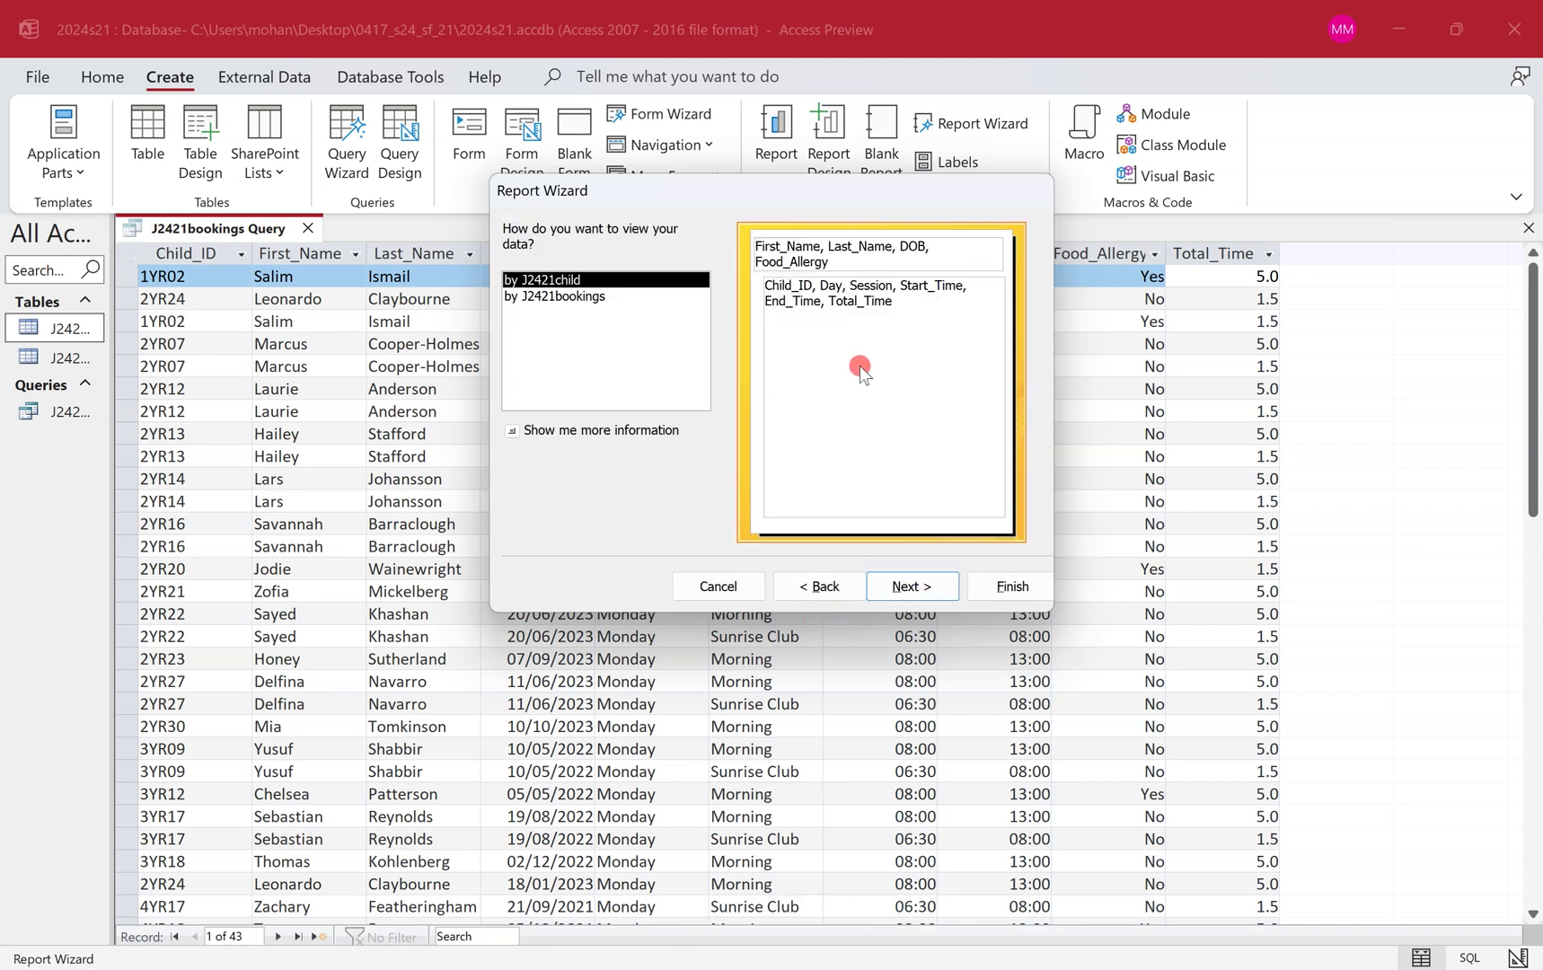
click(631, 296)
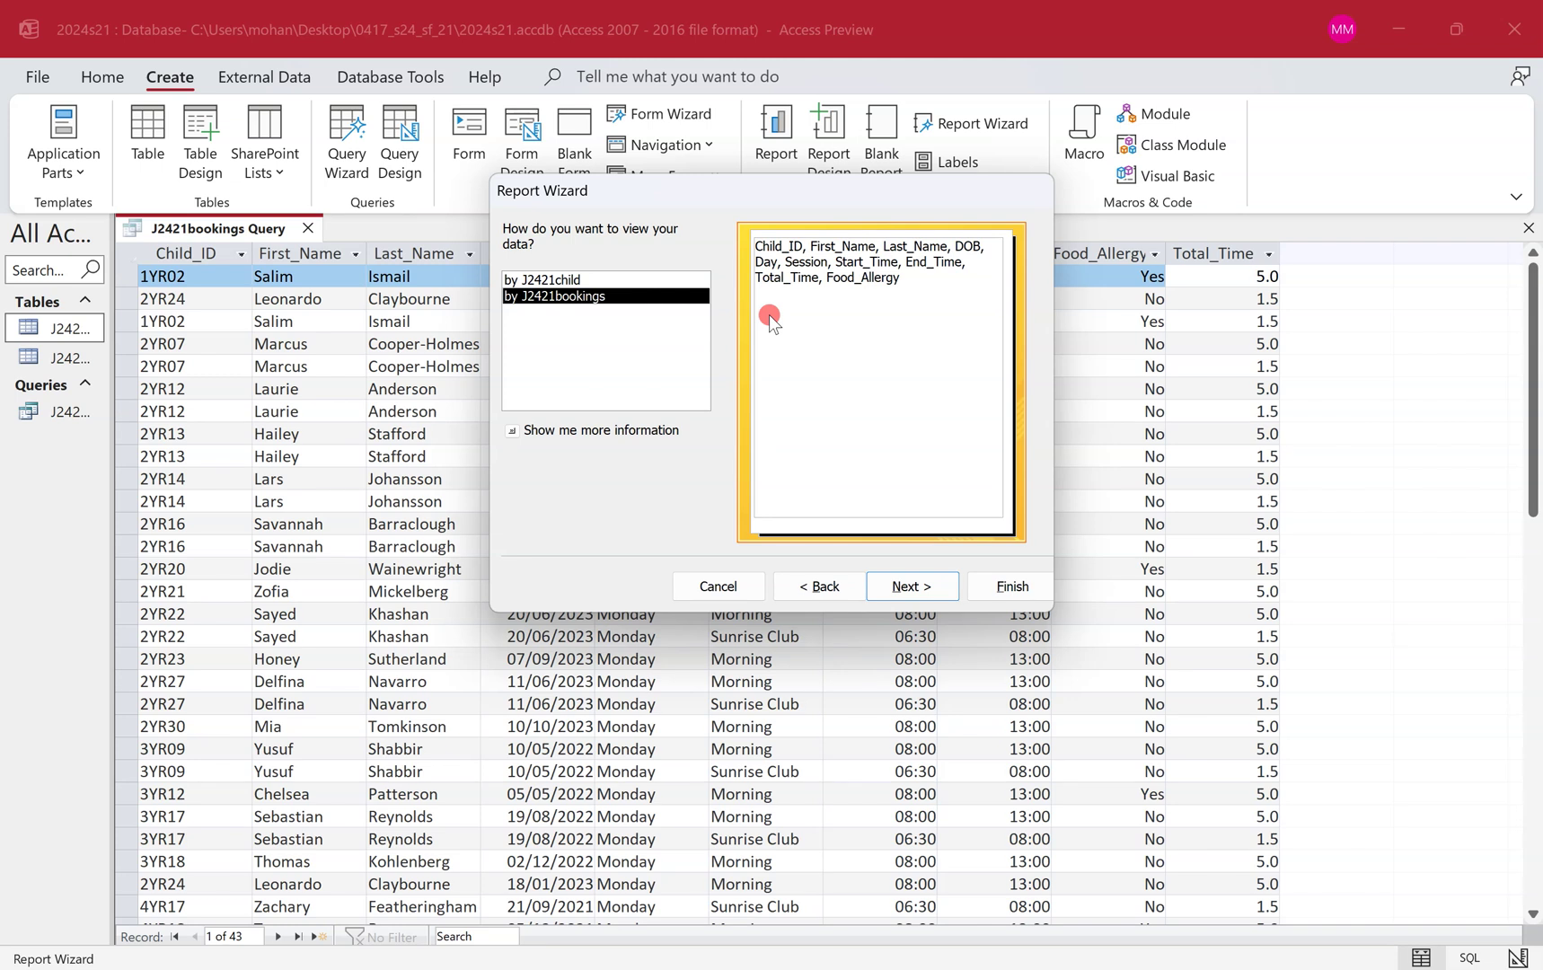
click(893, 575)
click(1022, 589)
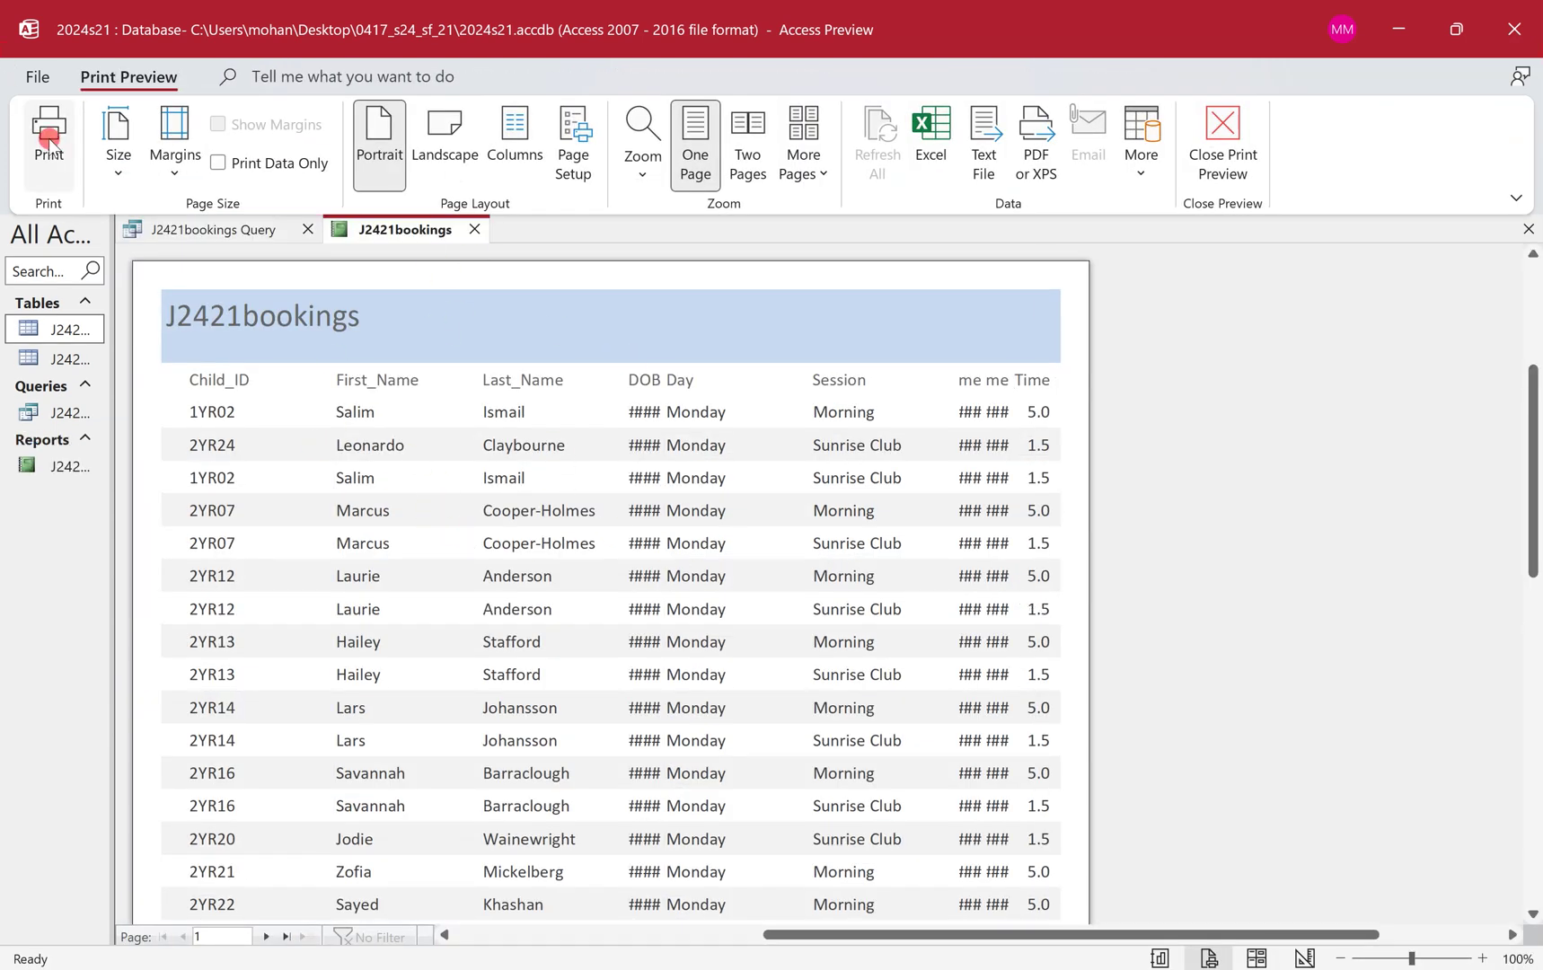
Put the J2421bookings report in Layout View and close the Property Sheet for full width.
right_click(368, 236)
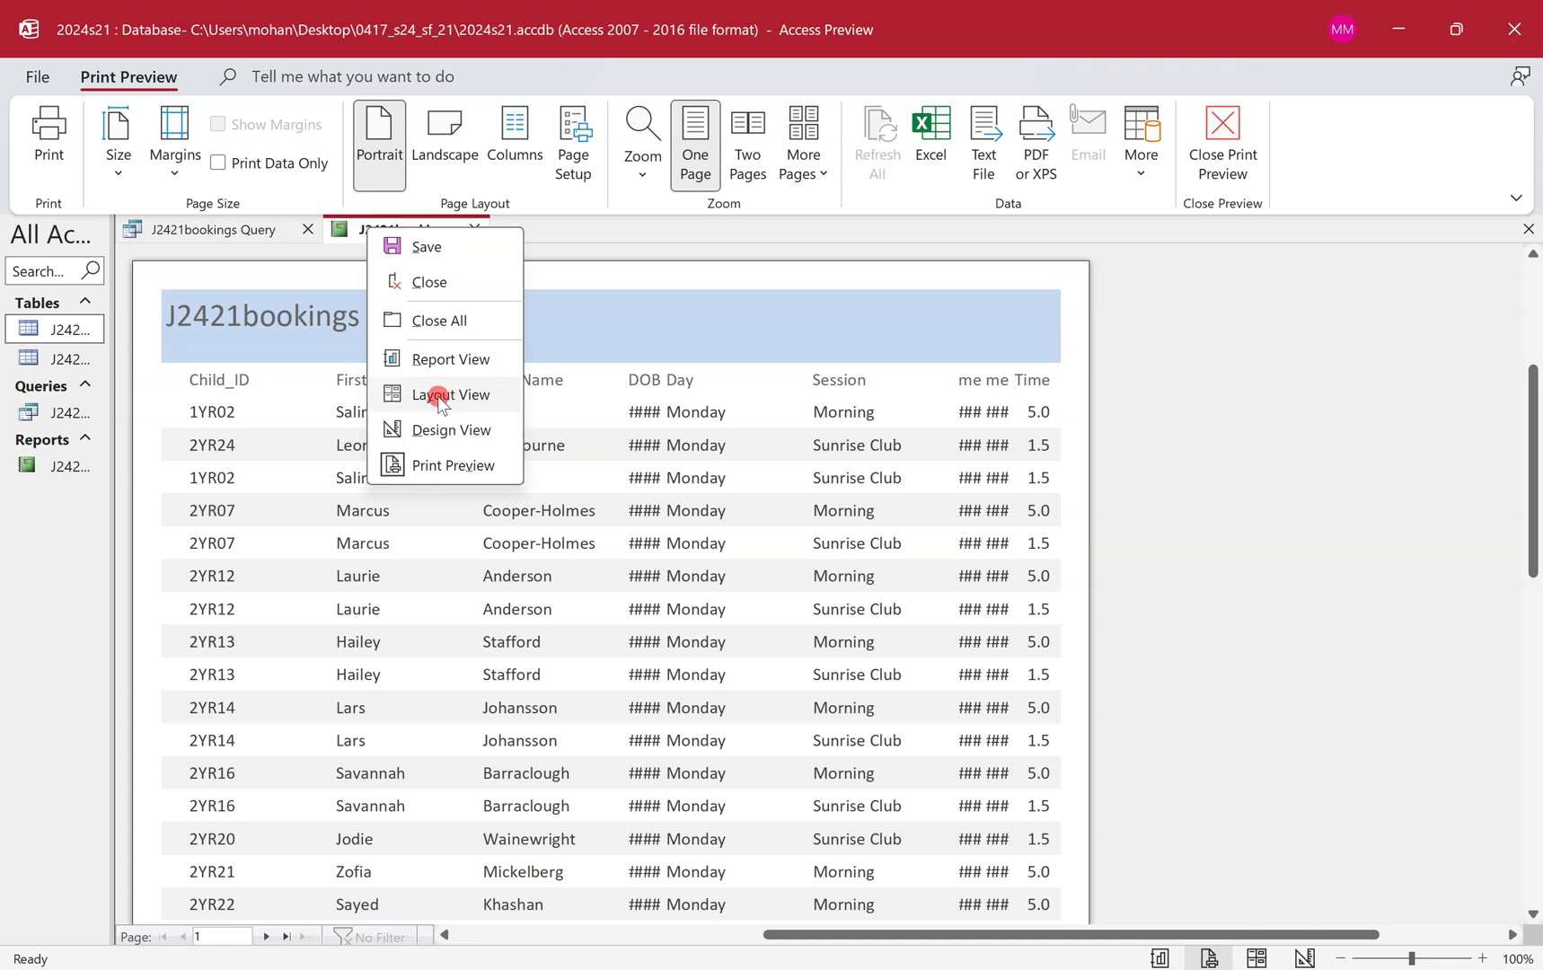
click(440, 399)
click(1511, 361)
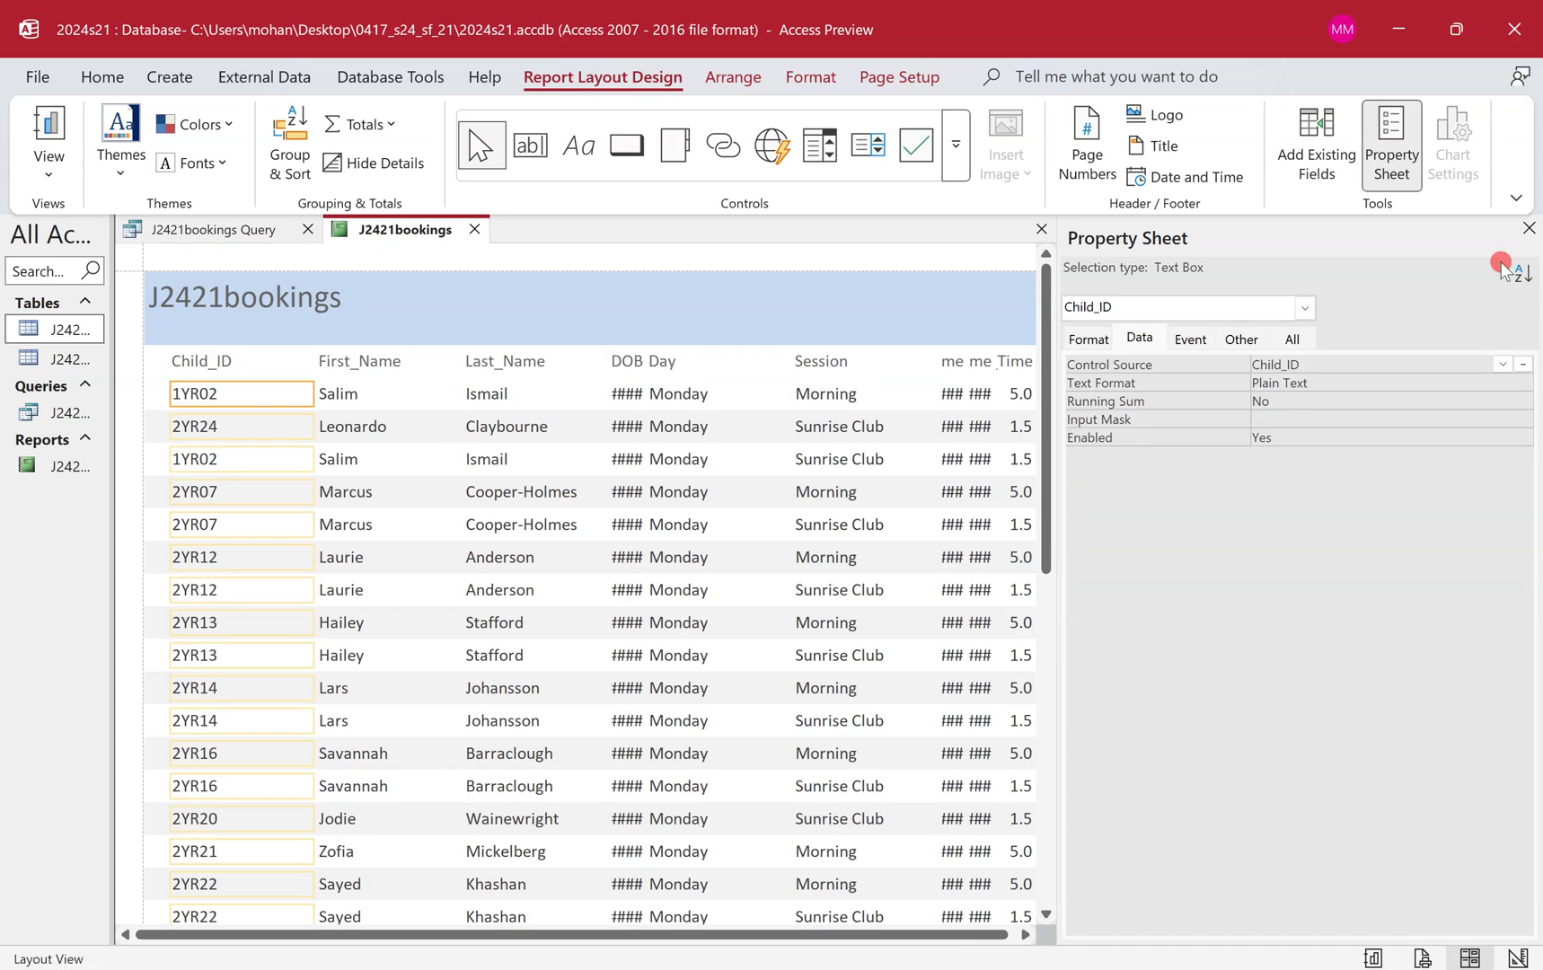
click(1529, 228)
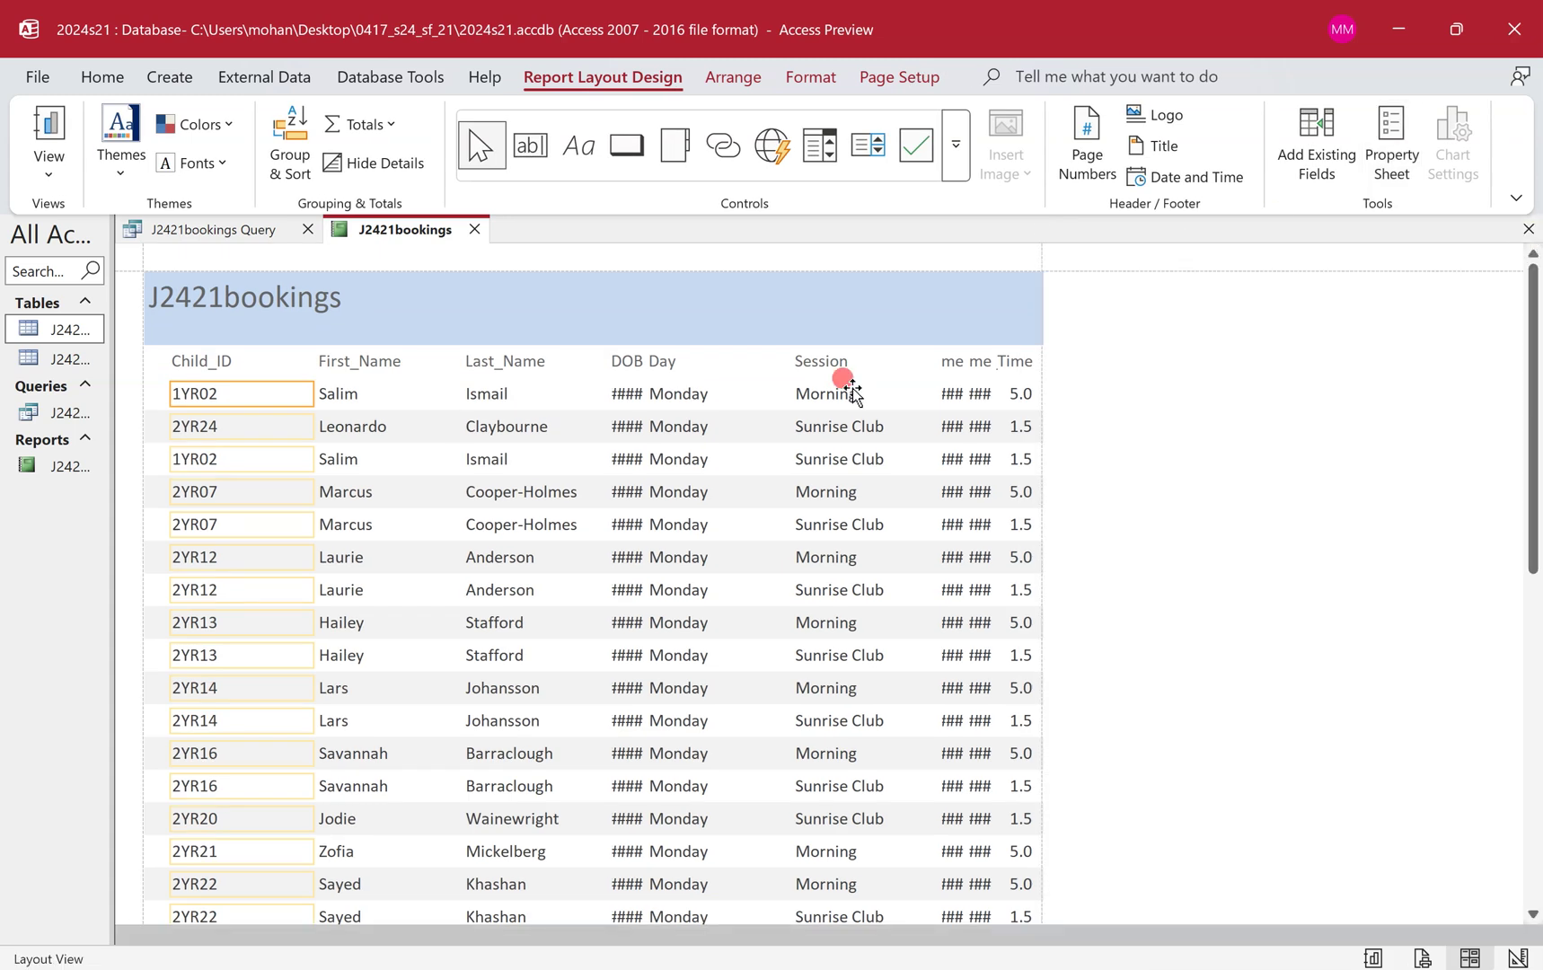
key(ctrl+super+Left)
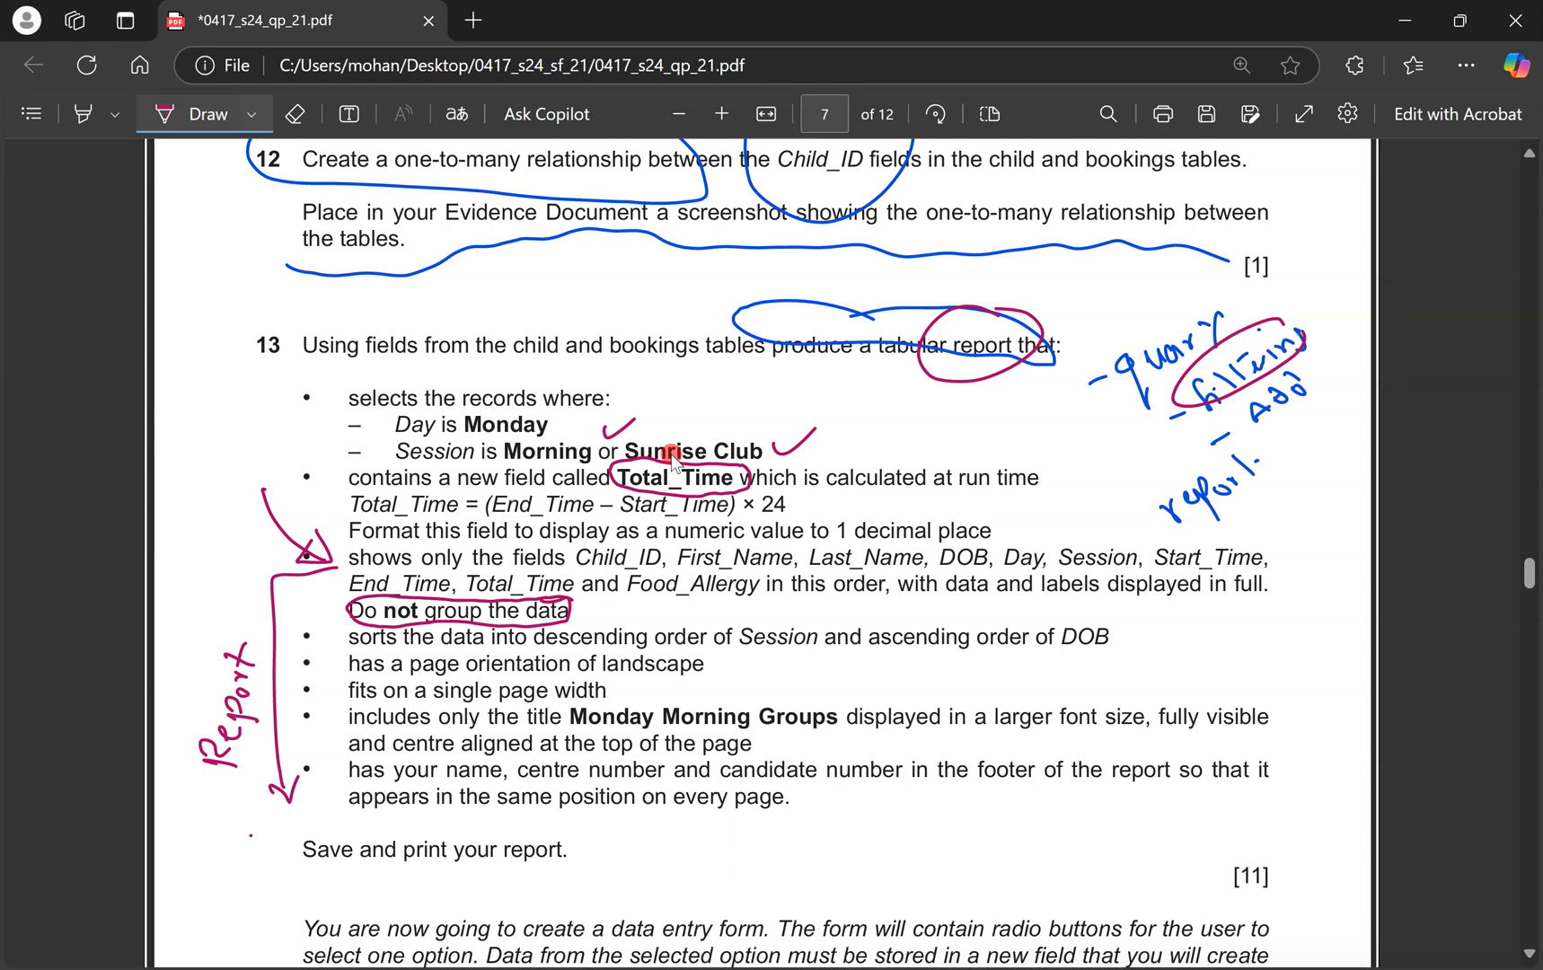
Highlight the descending Session, ascending DOB sort requirement in question 13.
click(83, 114)
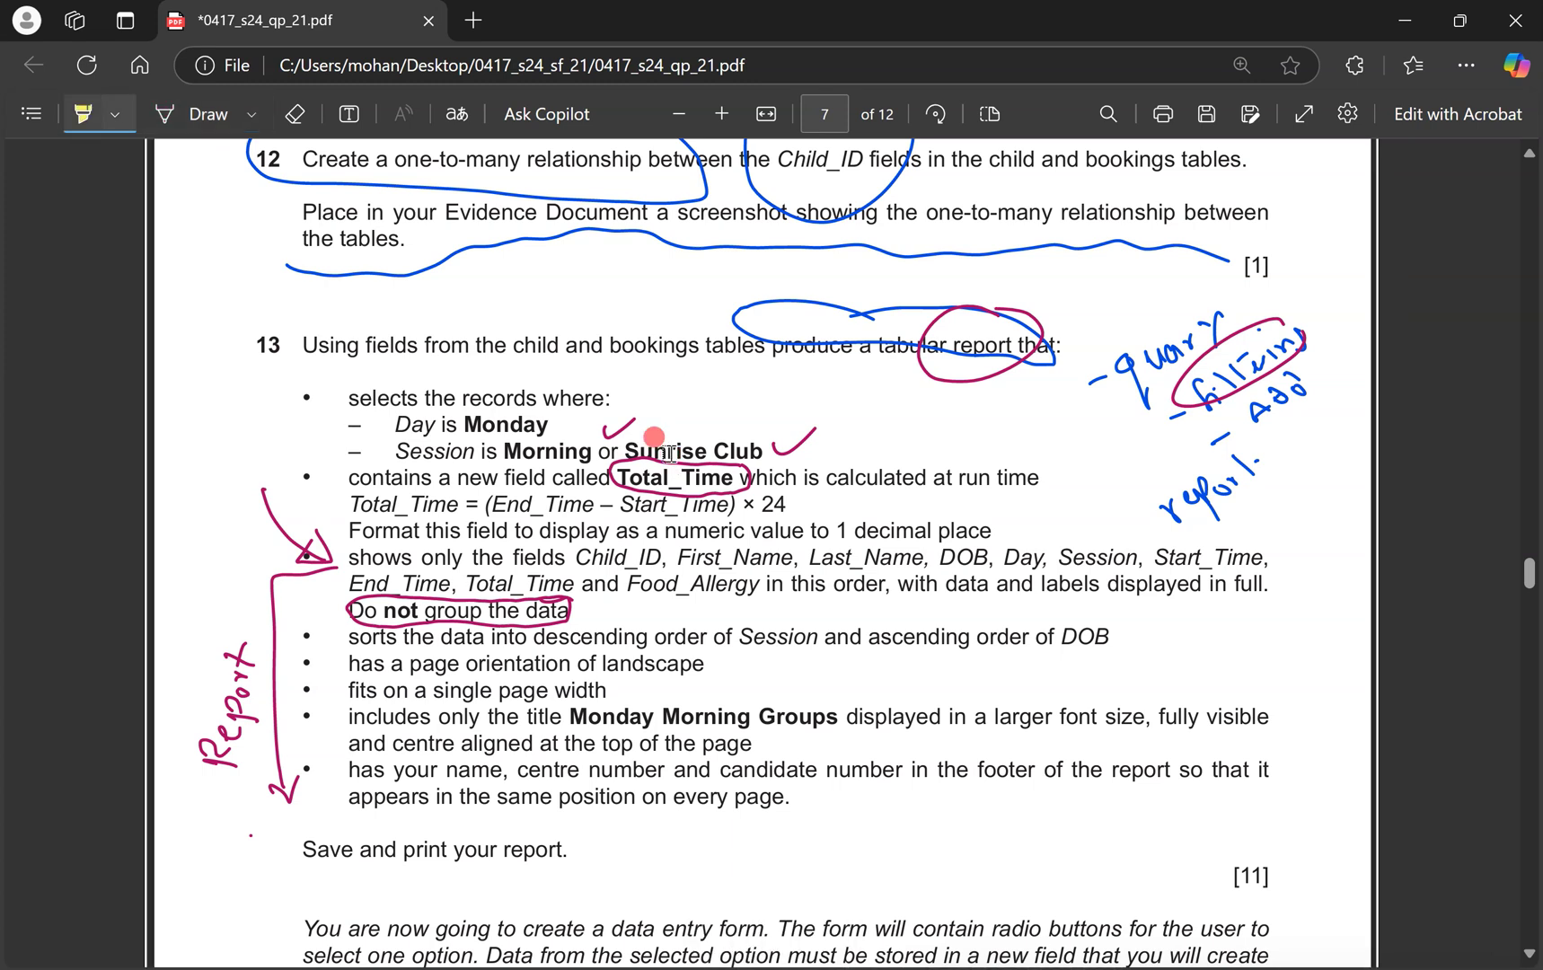
drag(546, 637, 1110, 637)
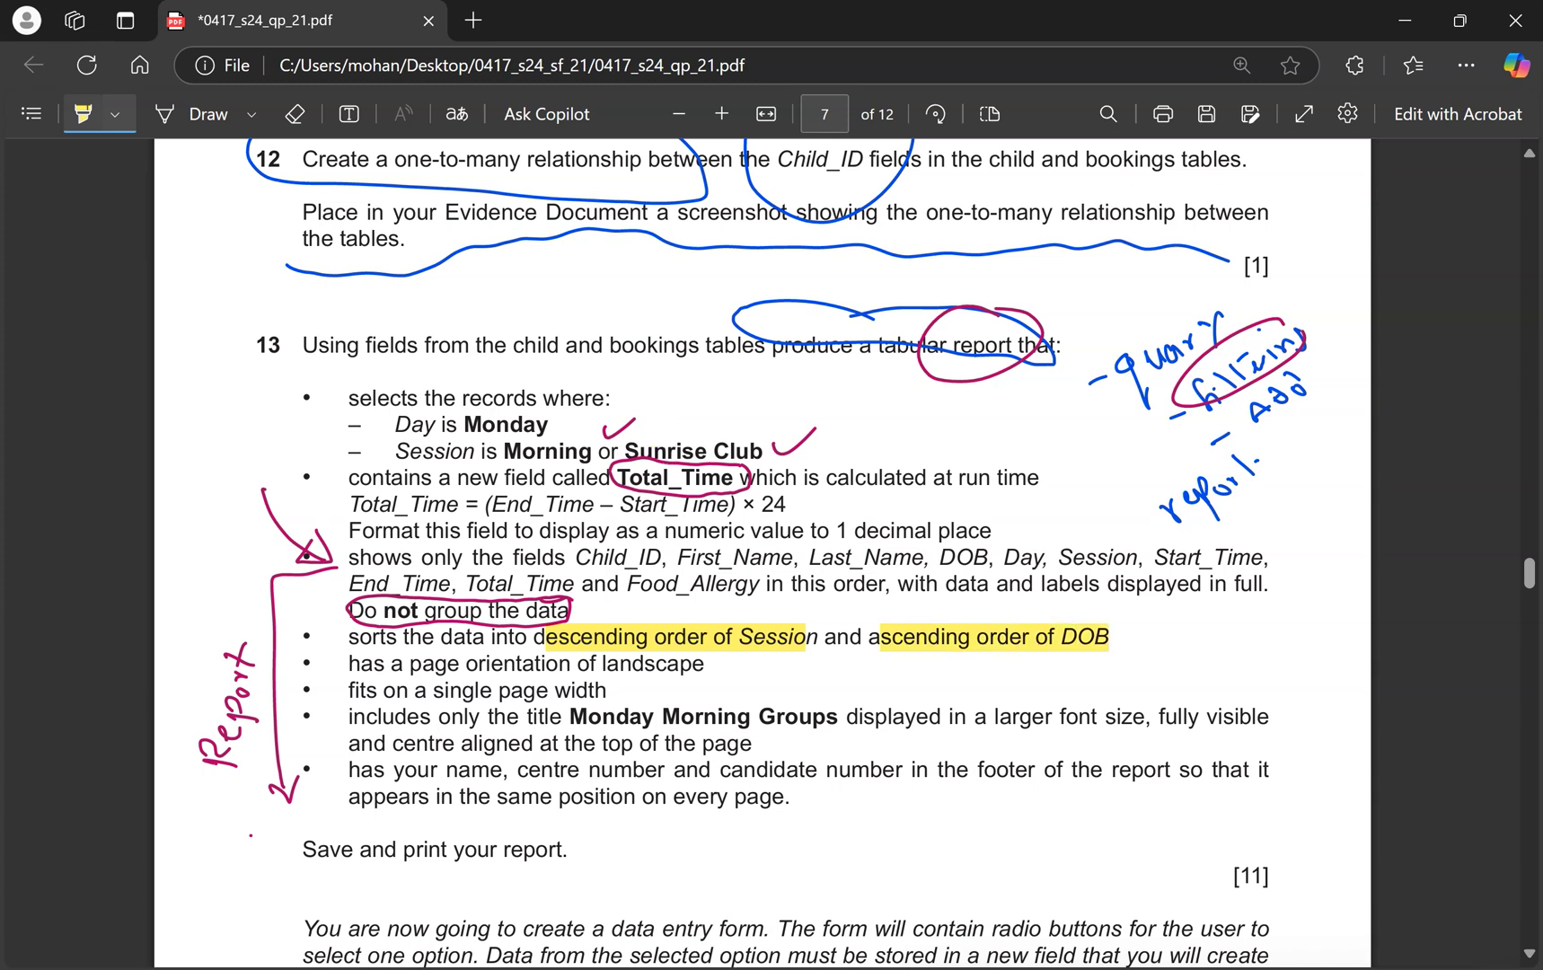
key(ctrl+super+Right)
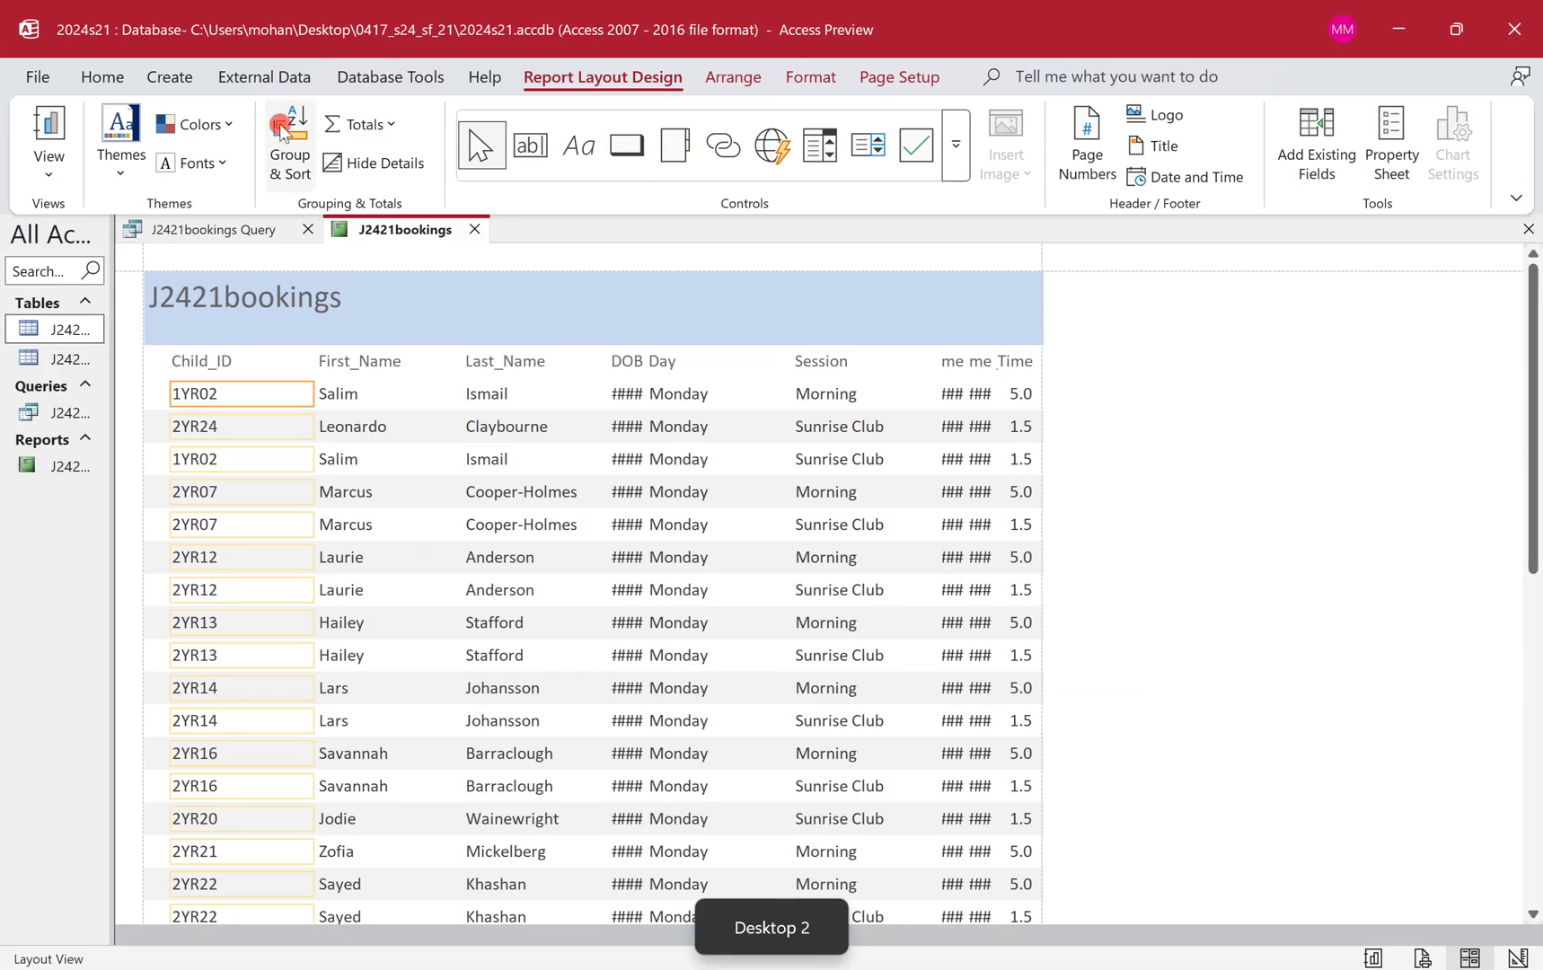
Add a report sort on Session with Z on top in Group & Sort.
click(286, 139)
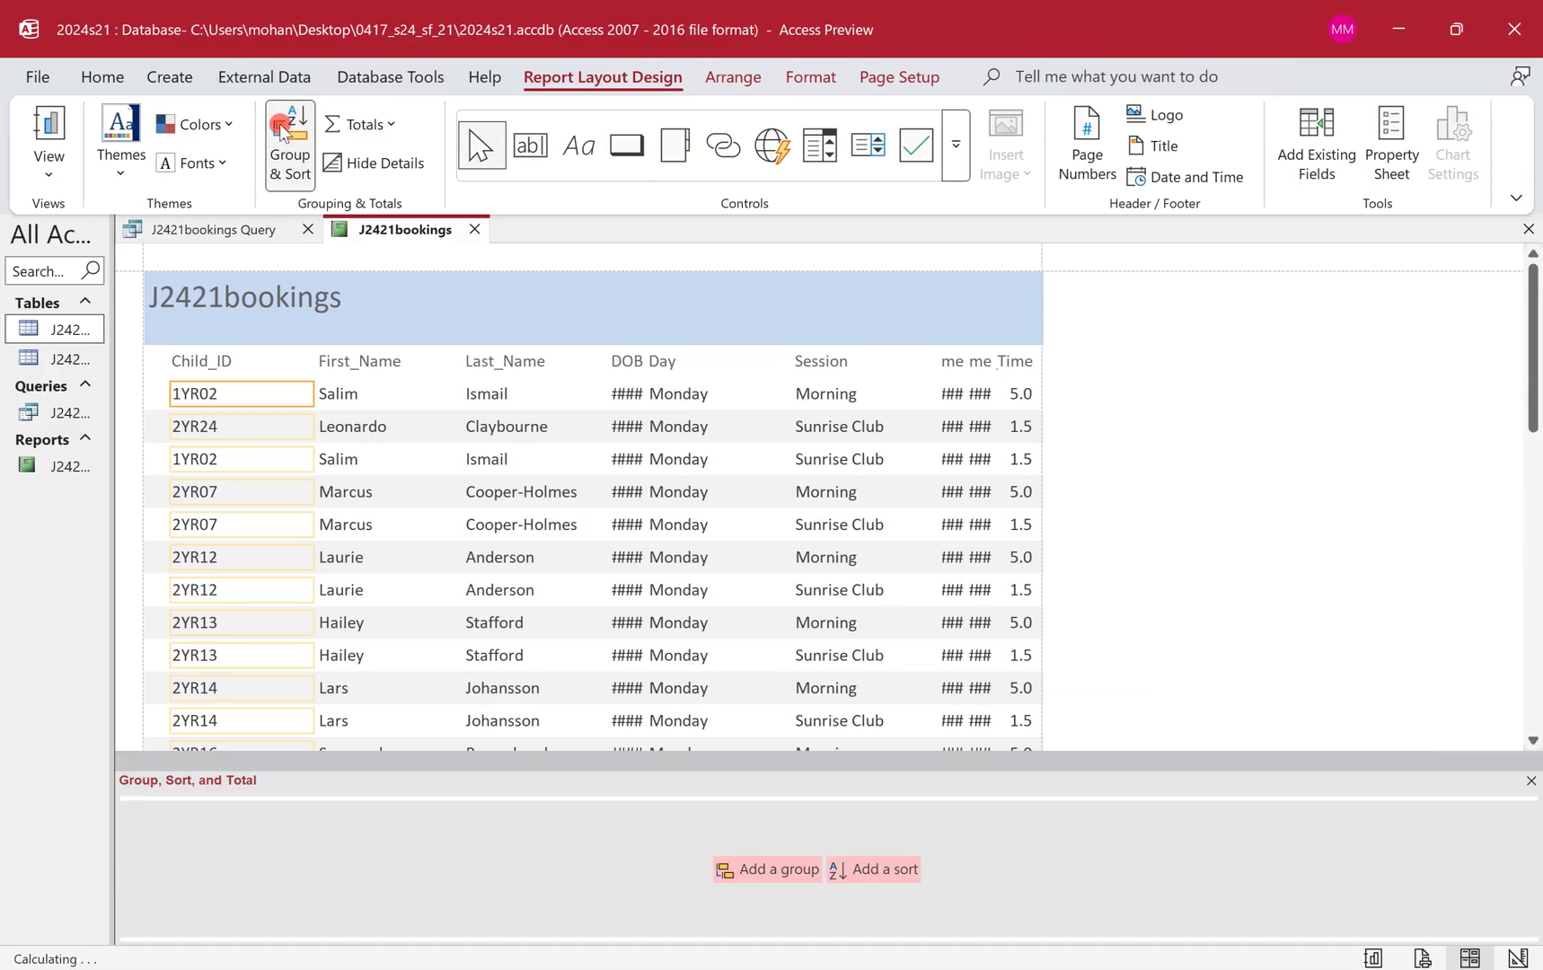
click(900, 879)
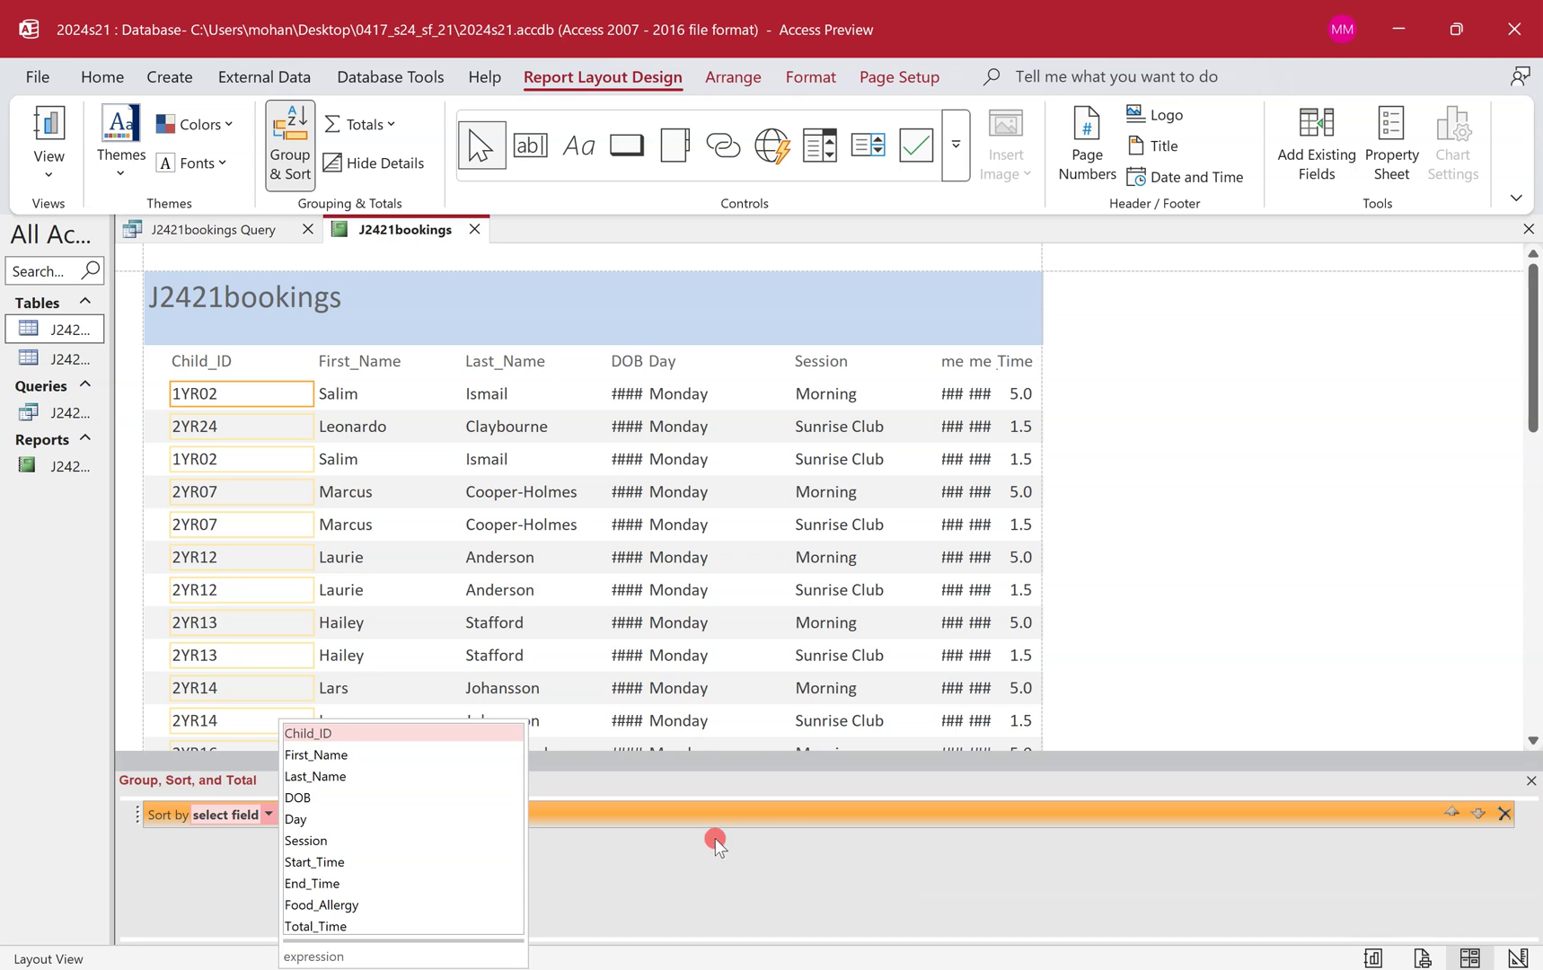
key(ctrl+super+Left)
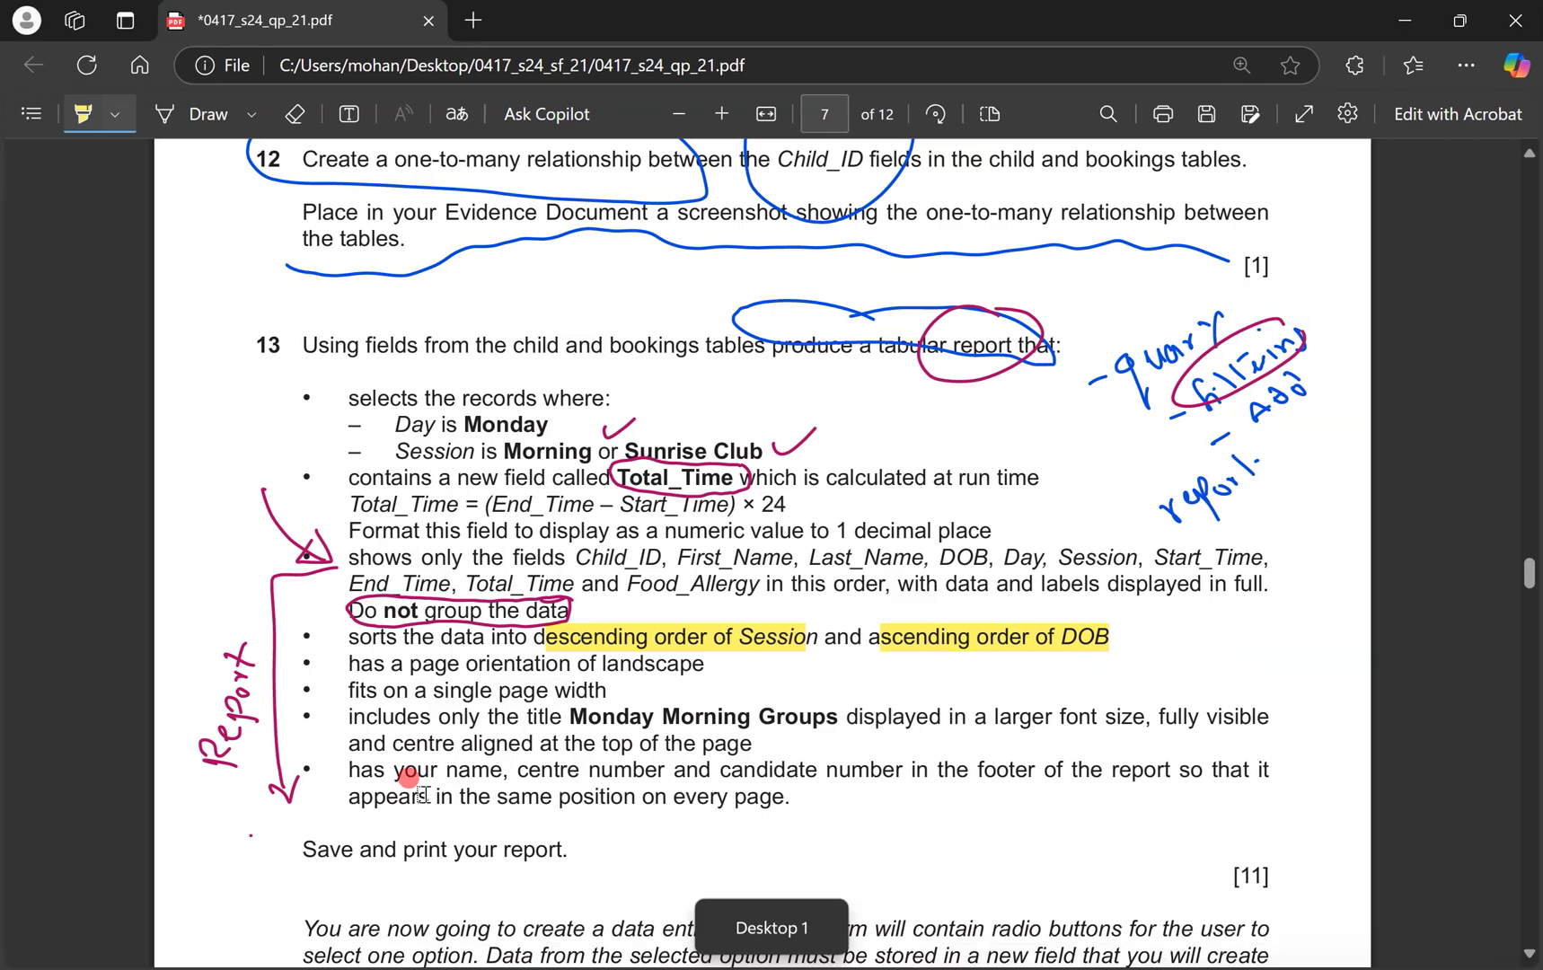
key(ctrl+super+Right)
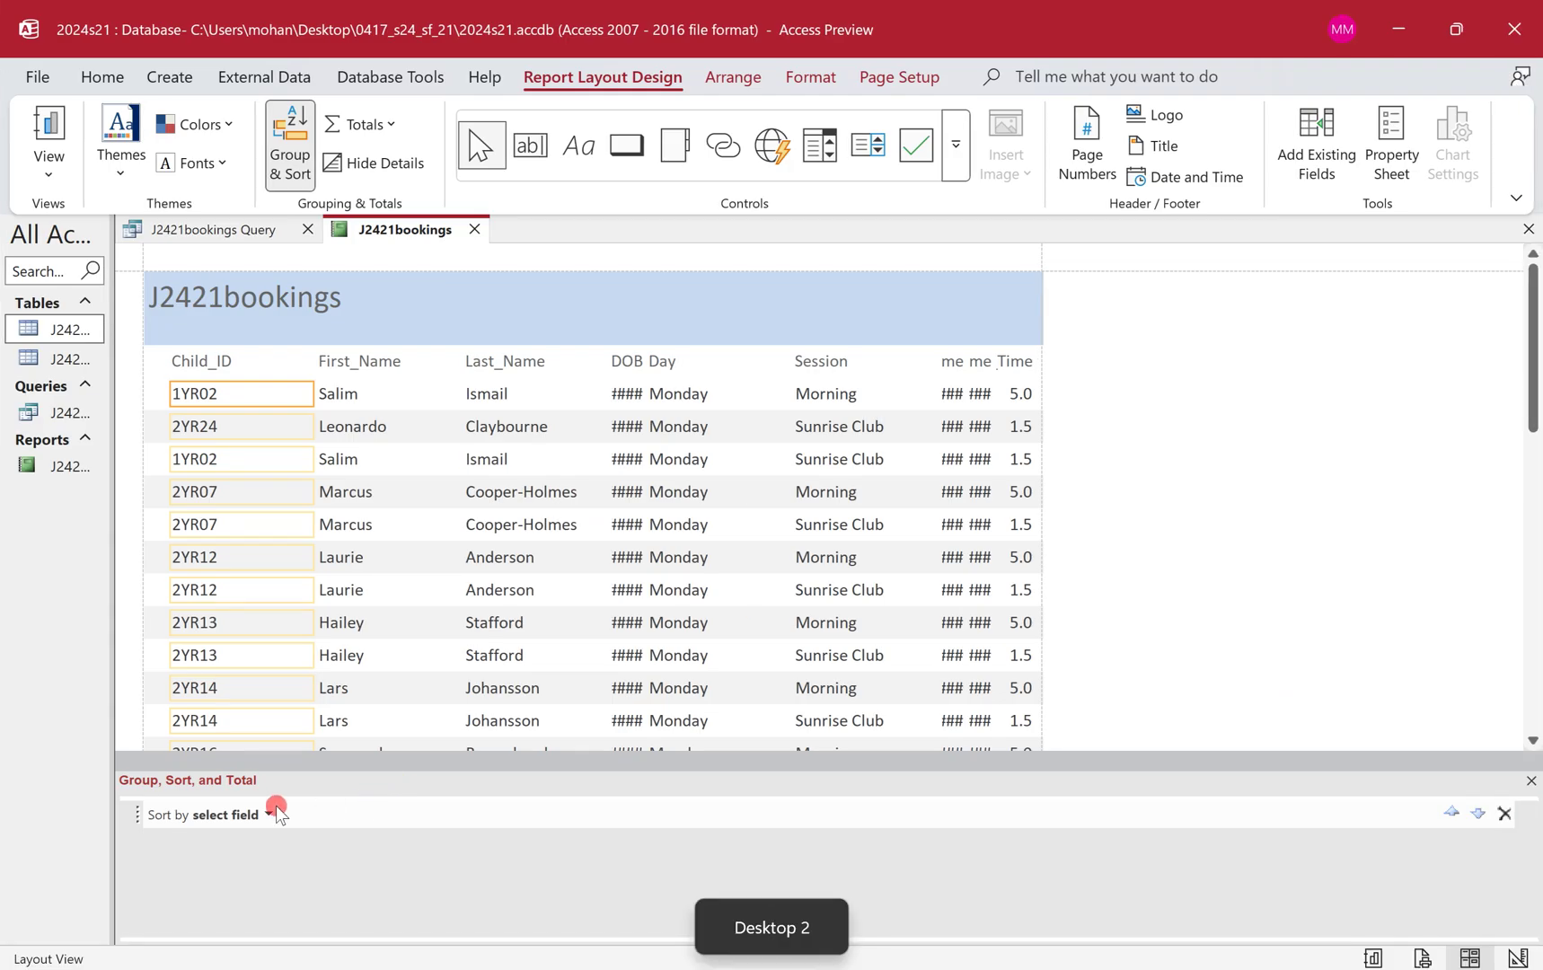
click(268, 815)
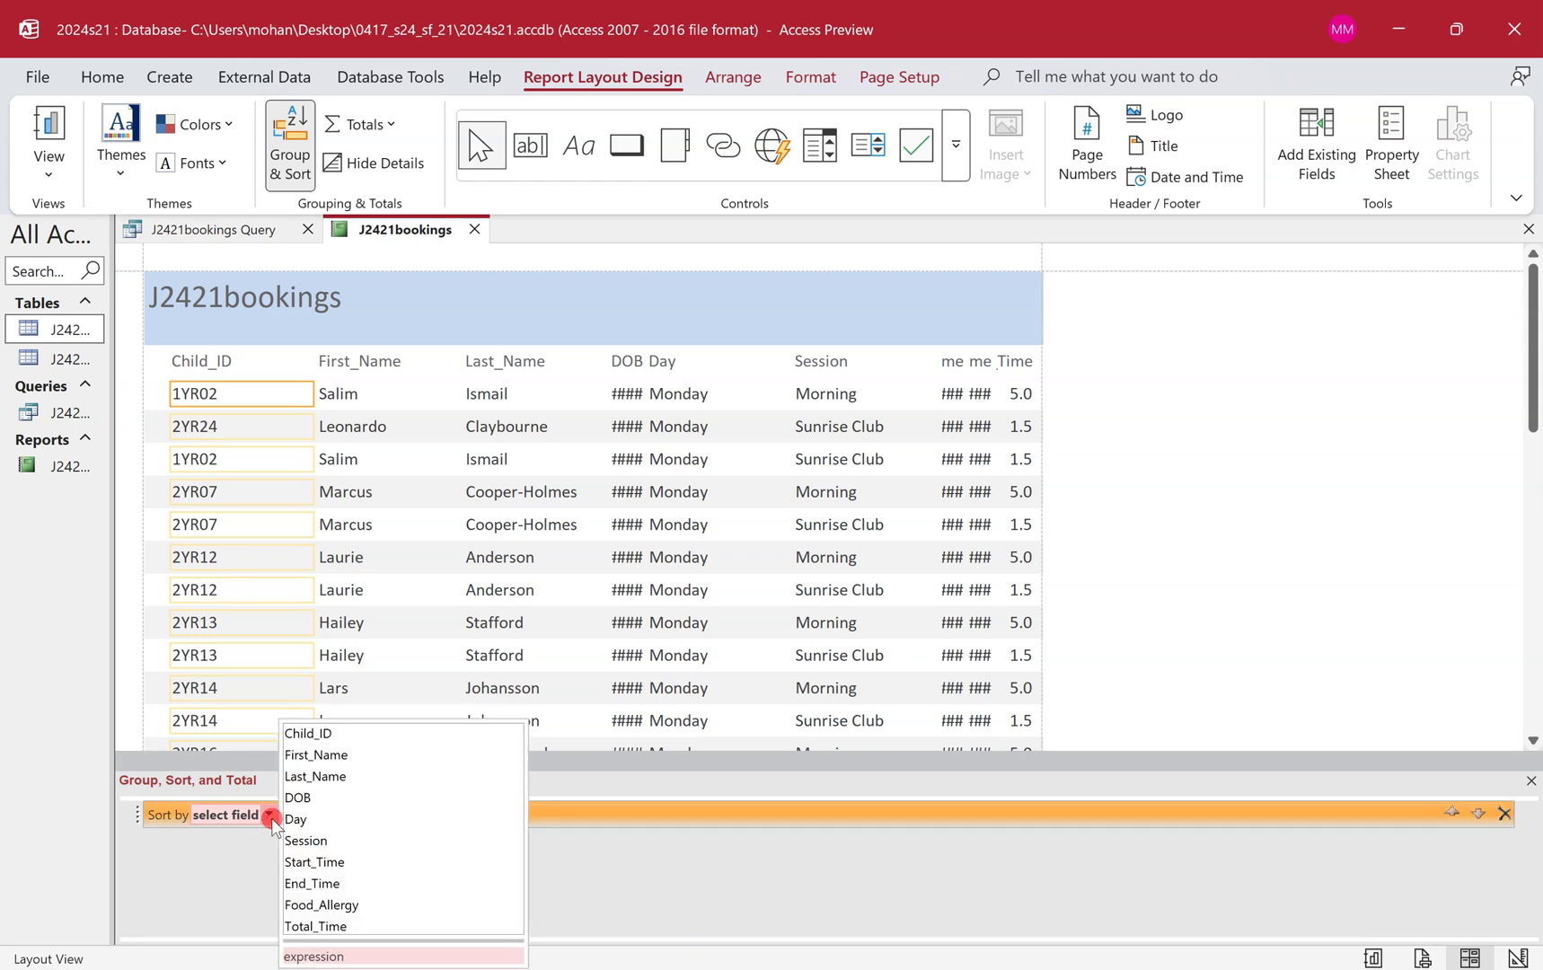
click(295, 840)
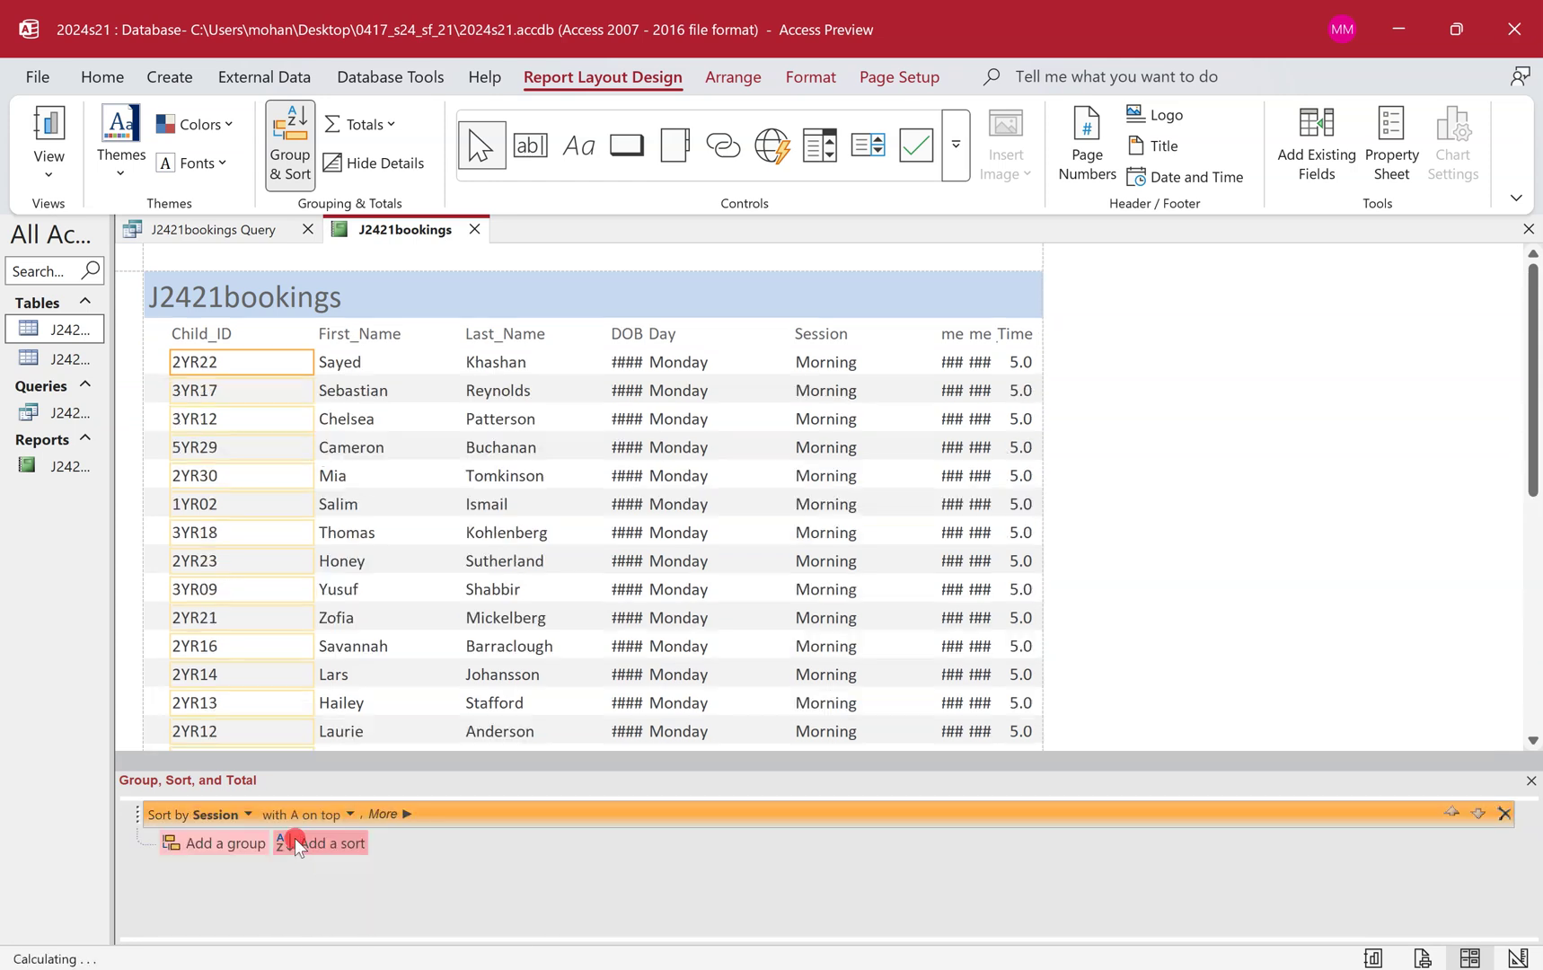
click(351, 816)
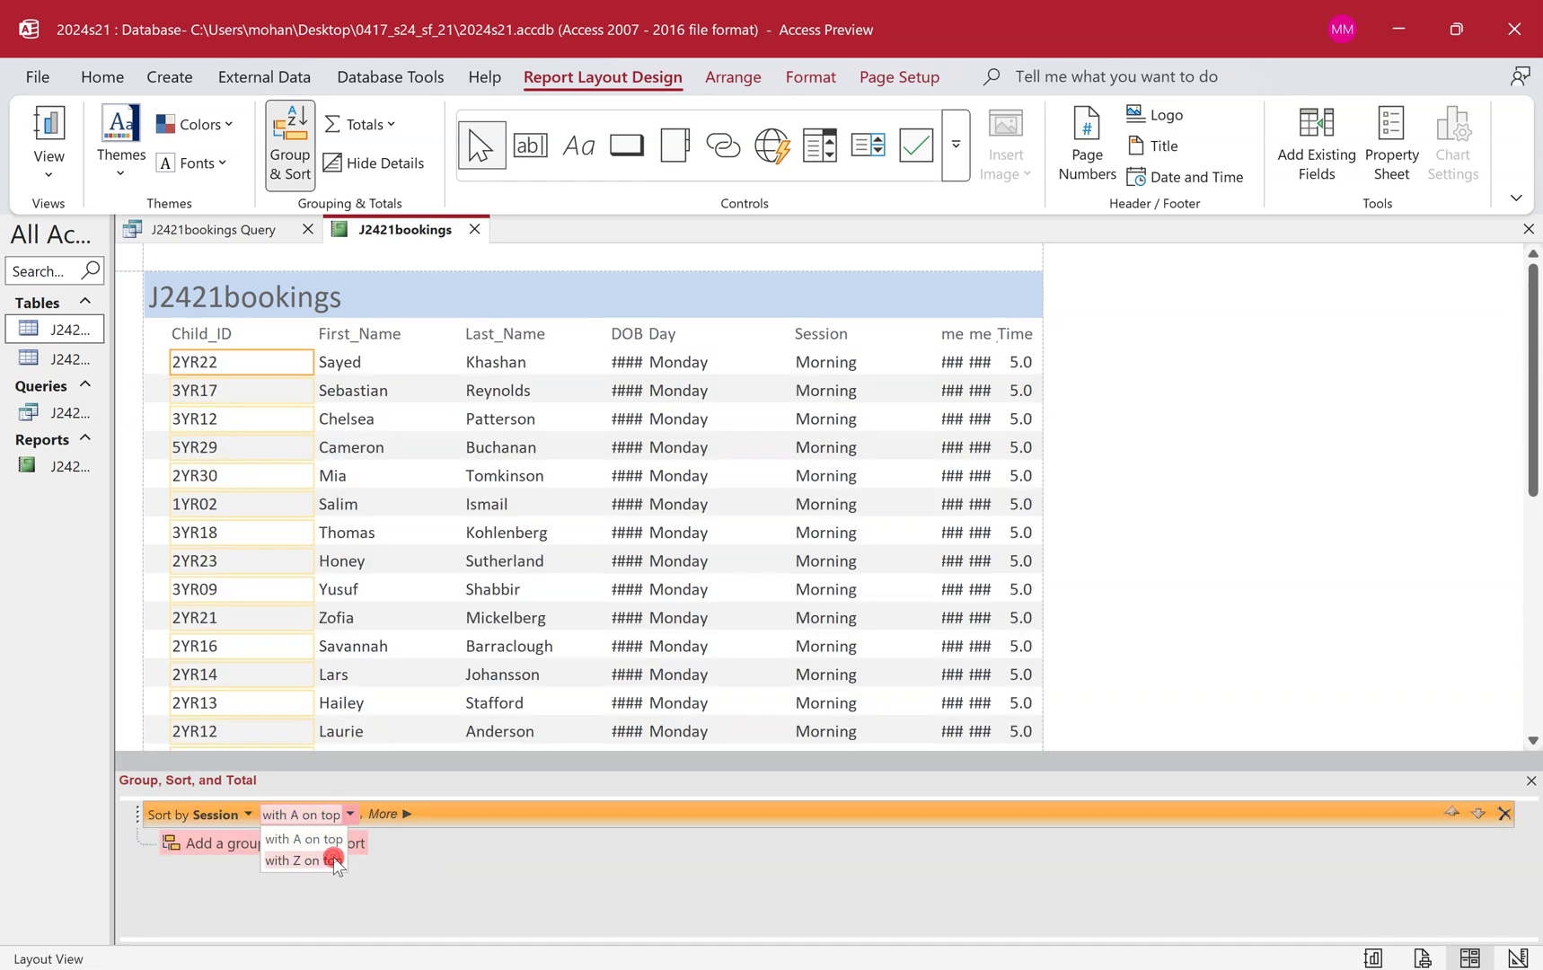
click(333, 857)
Add a second sort on DOB from oldest to newest and close Group & Sort.
key(ctrl+super+Left)
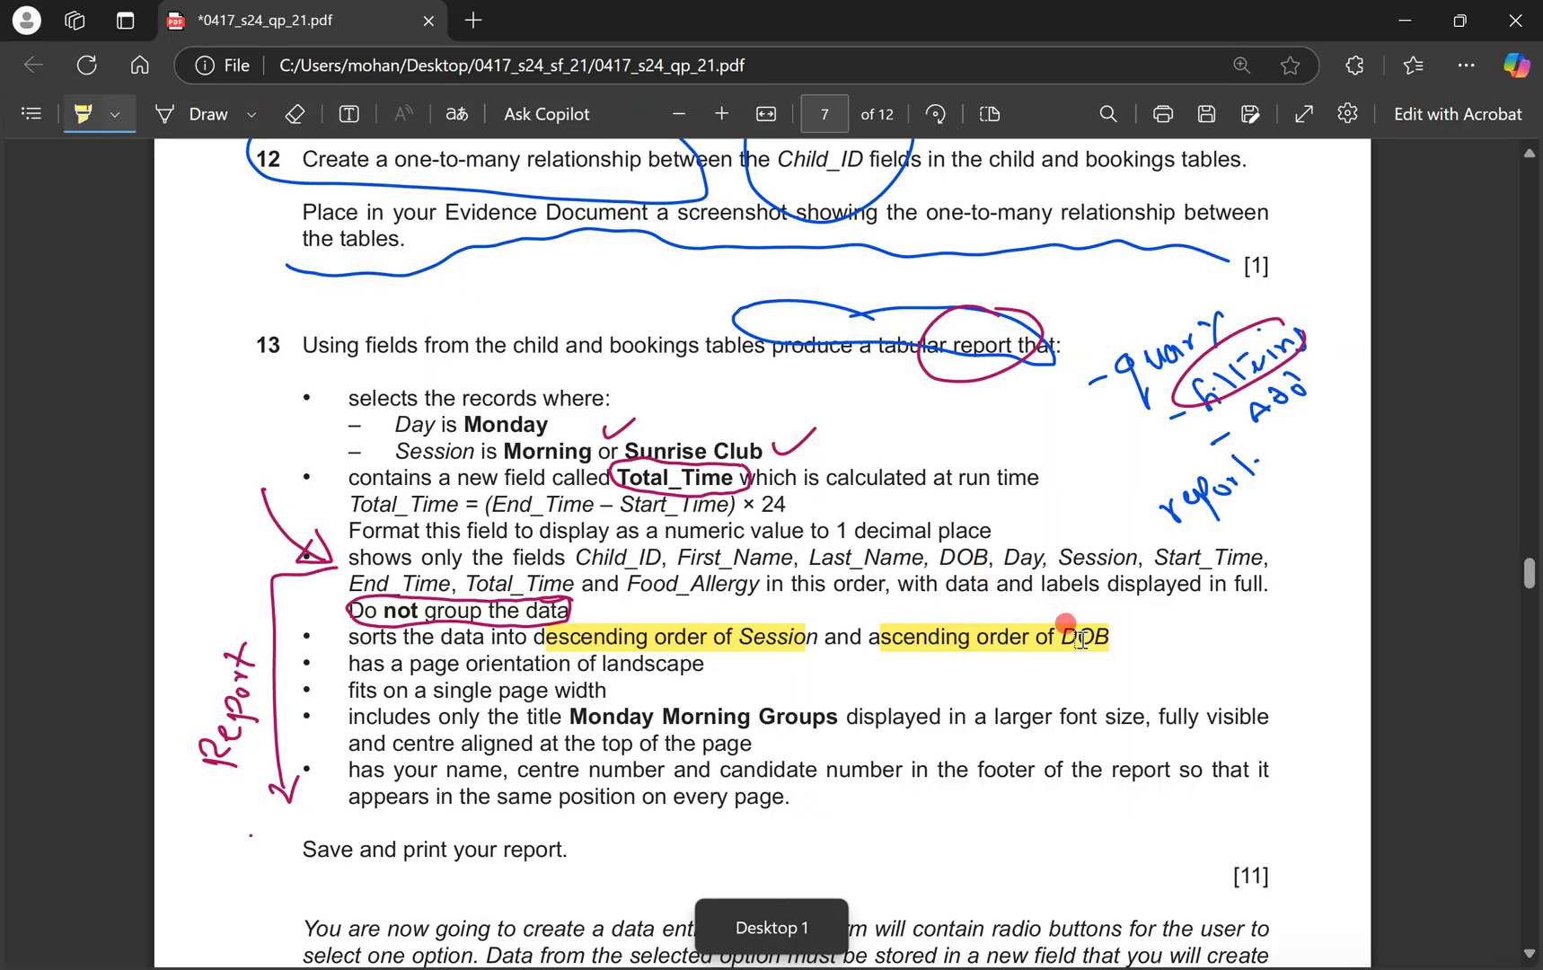
key(ctrl+super+Right)
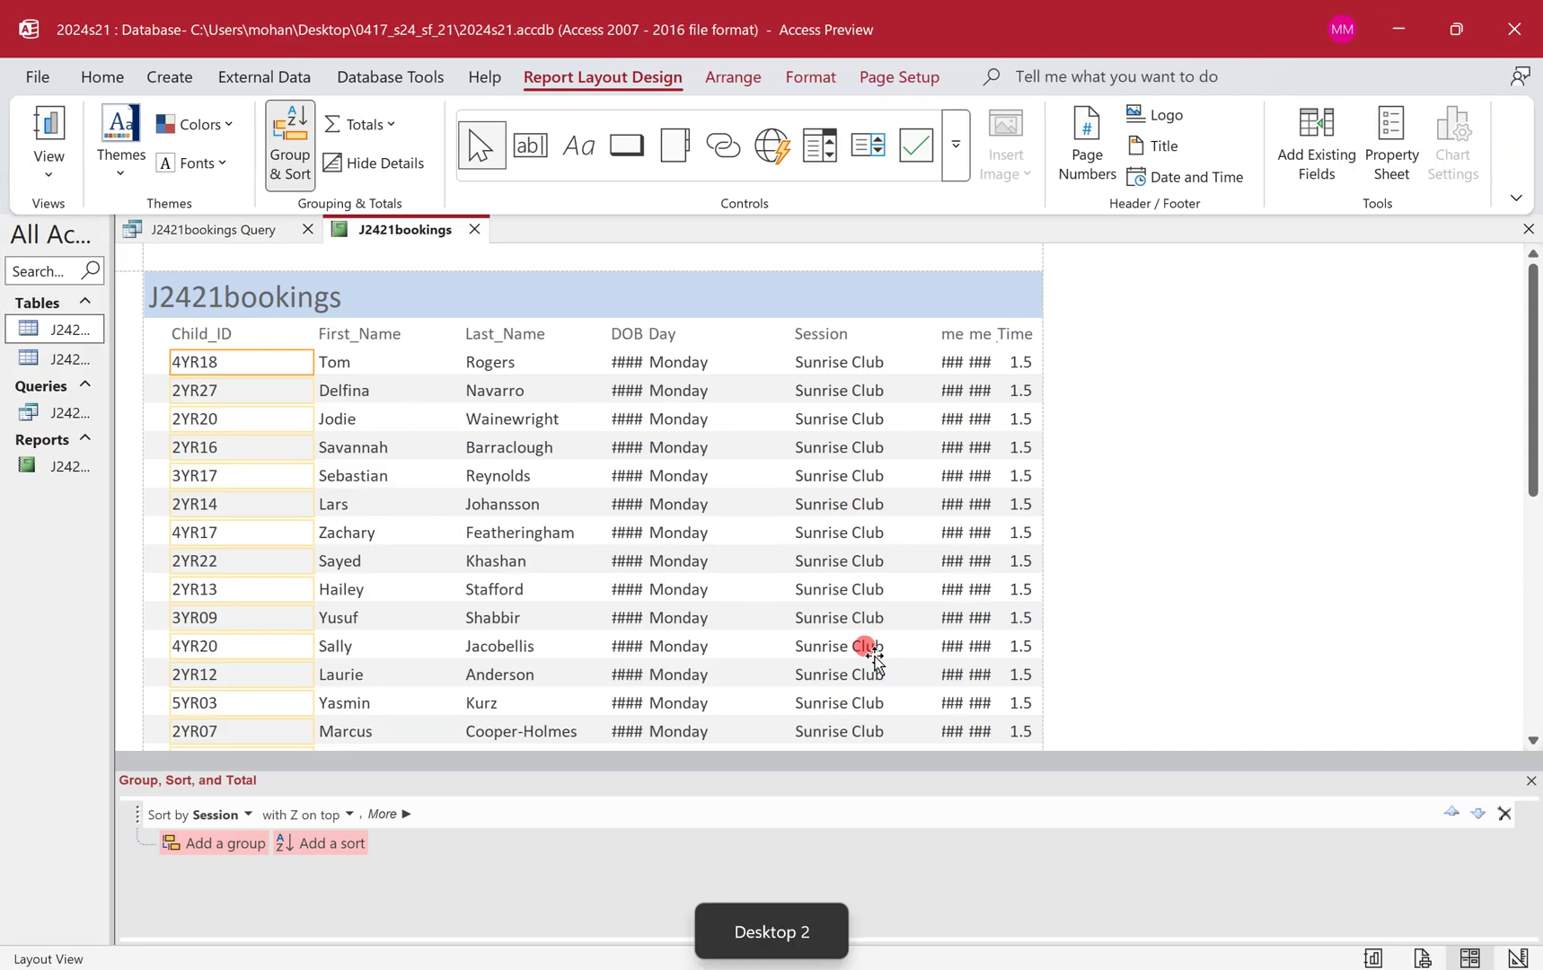
click(341, 842)
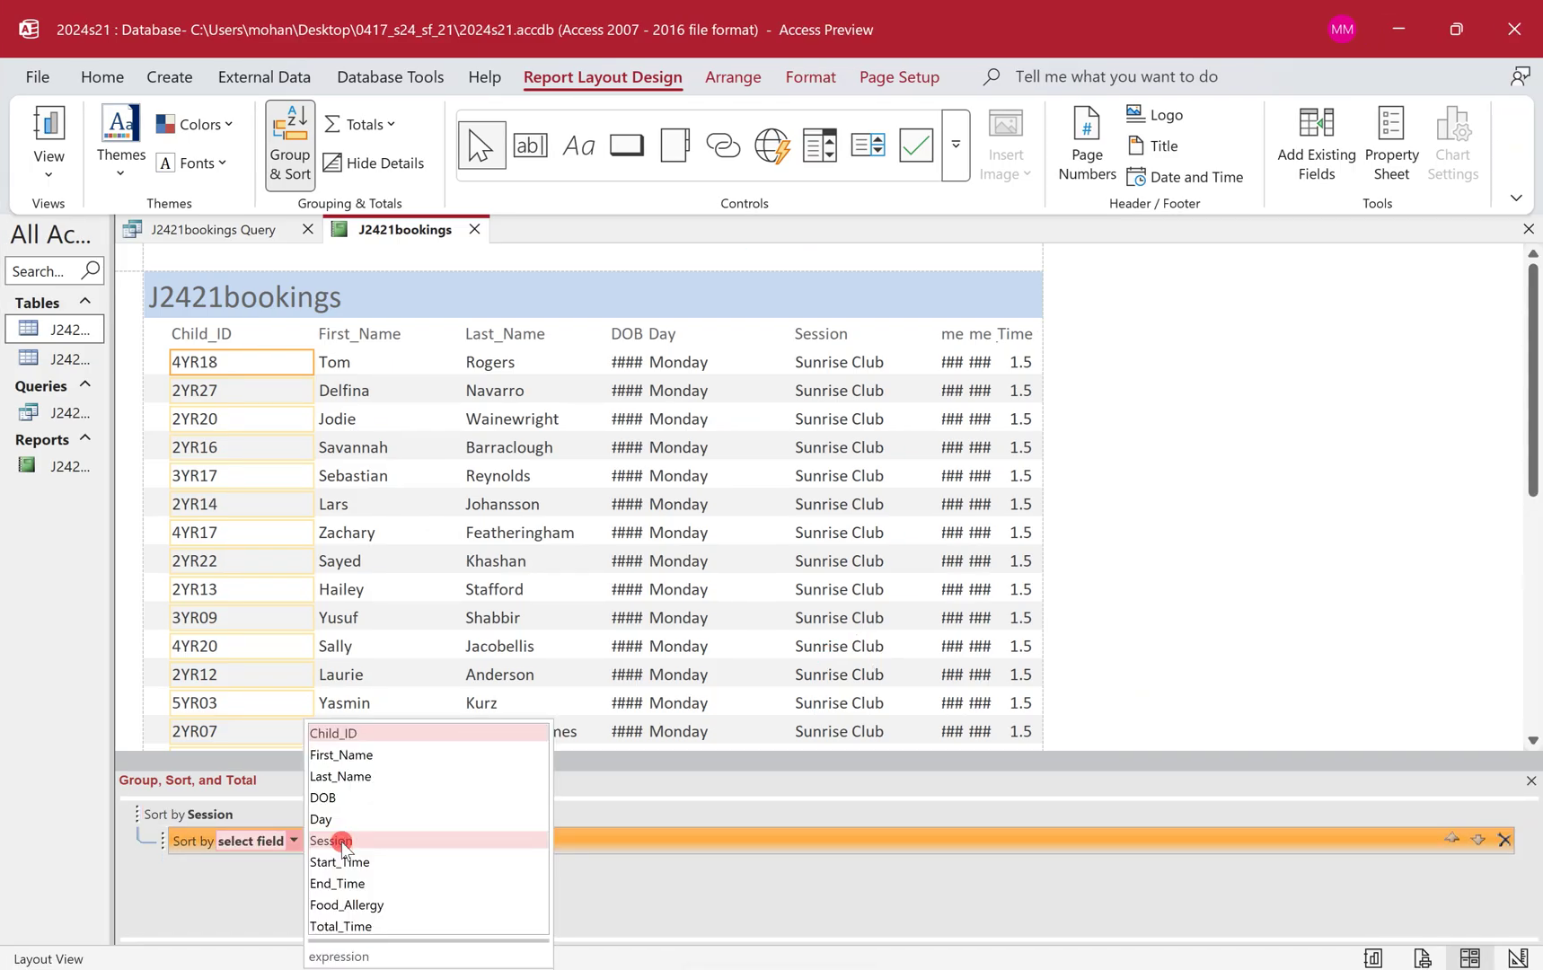
click(356, 798)
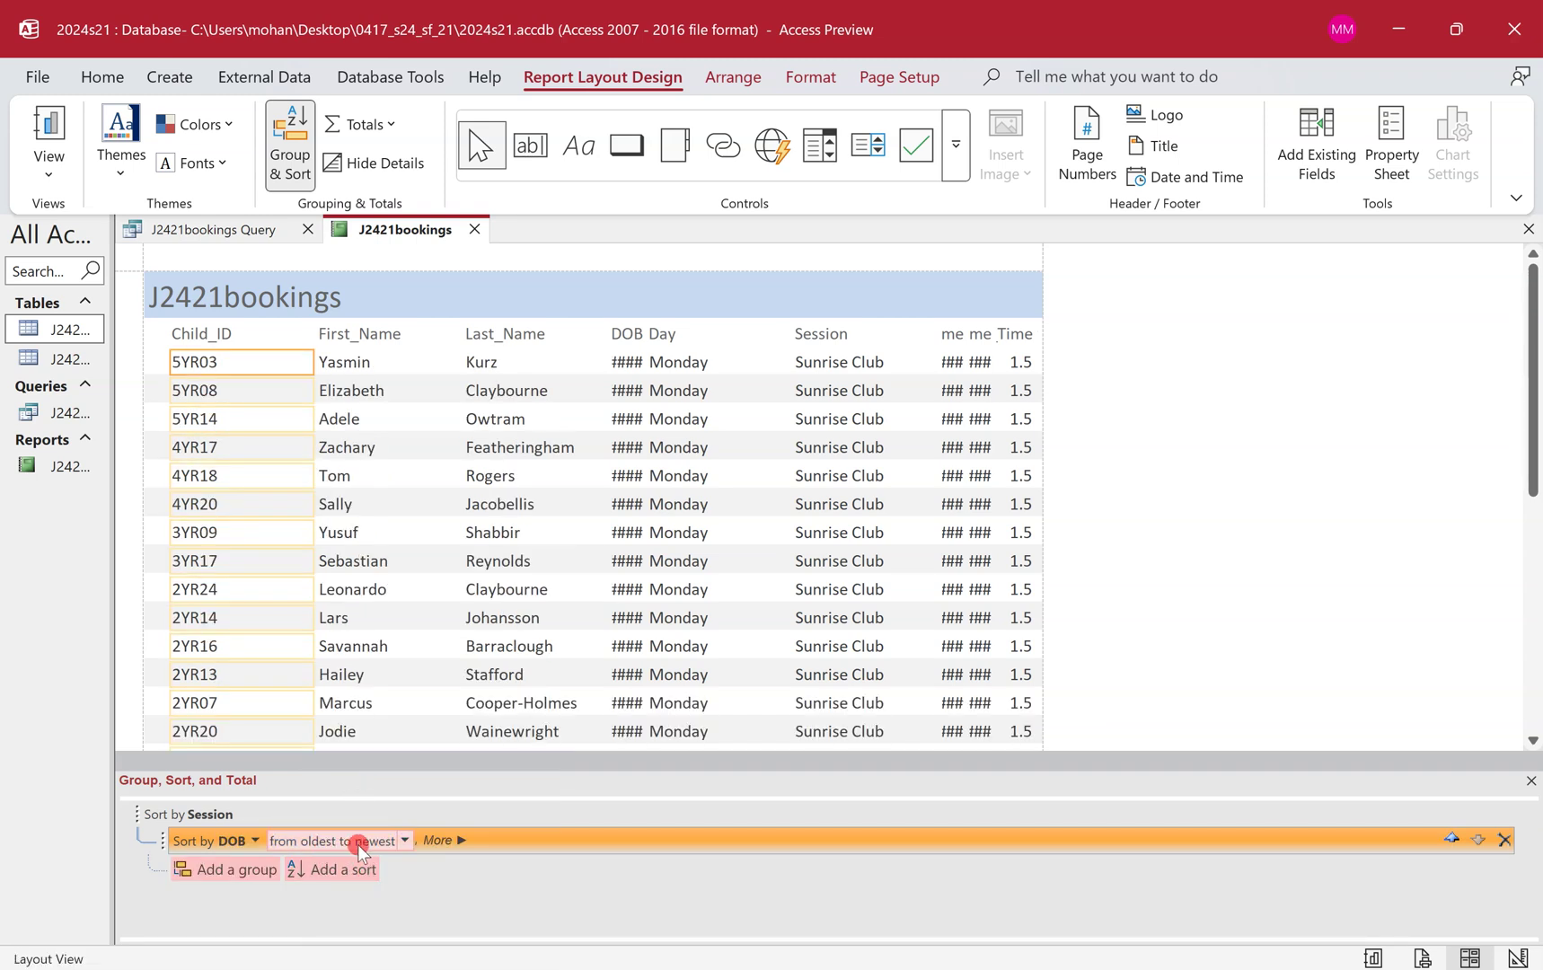
click(290, 144)
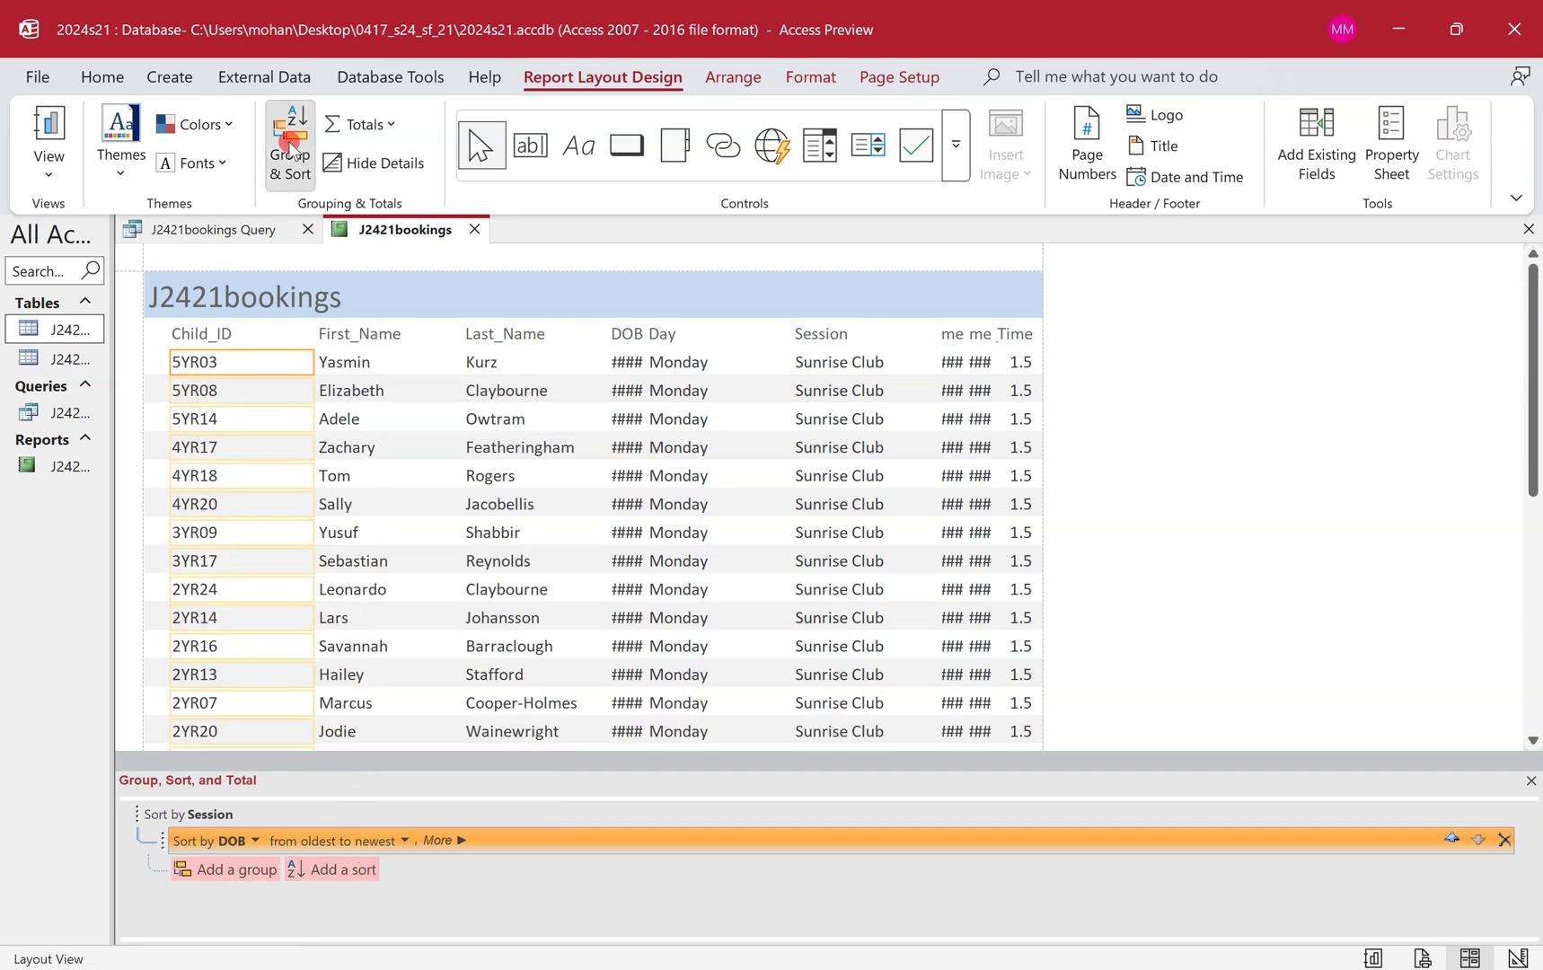
key(ctrl+super+Left)
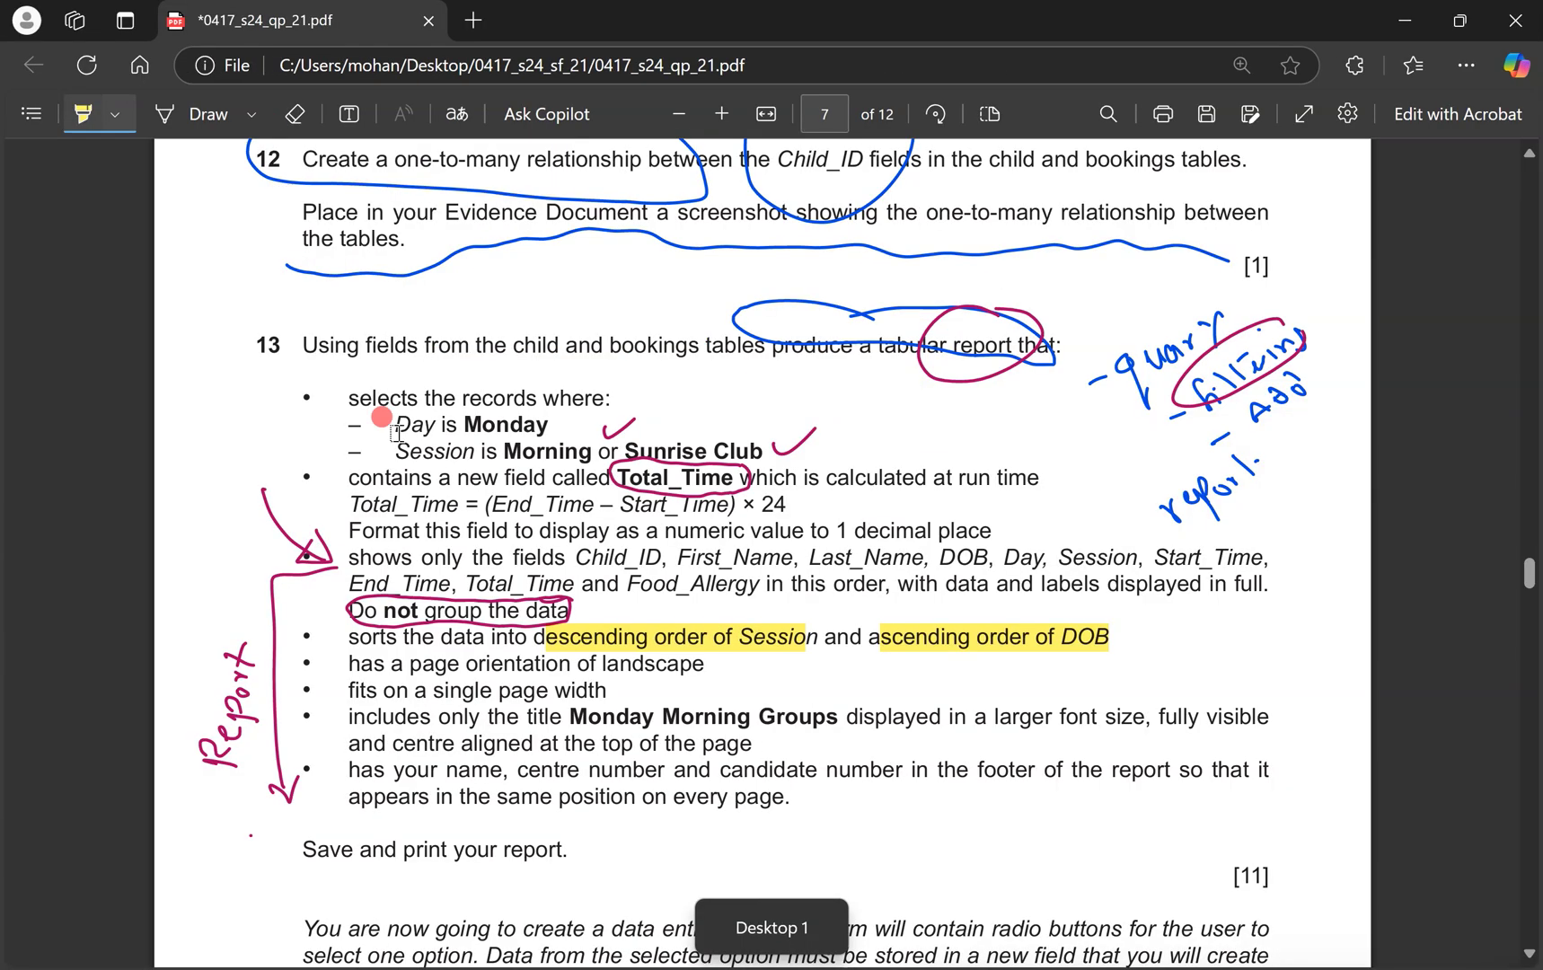
Highlight the landscape, single page width and report title bullets of question 13.
mouse_move(603, 664)
mouse_down()
mouse_move(731, 691)
mouse_move(751, 711)
mouse_up()
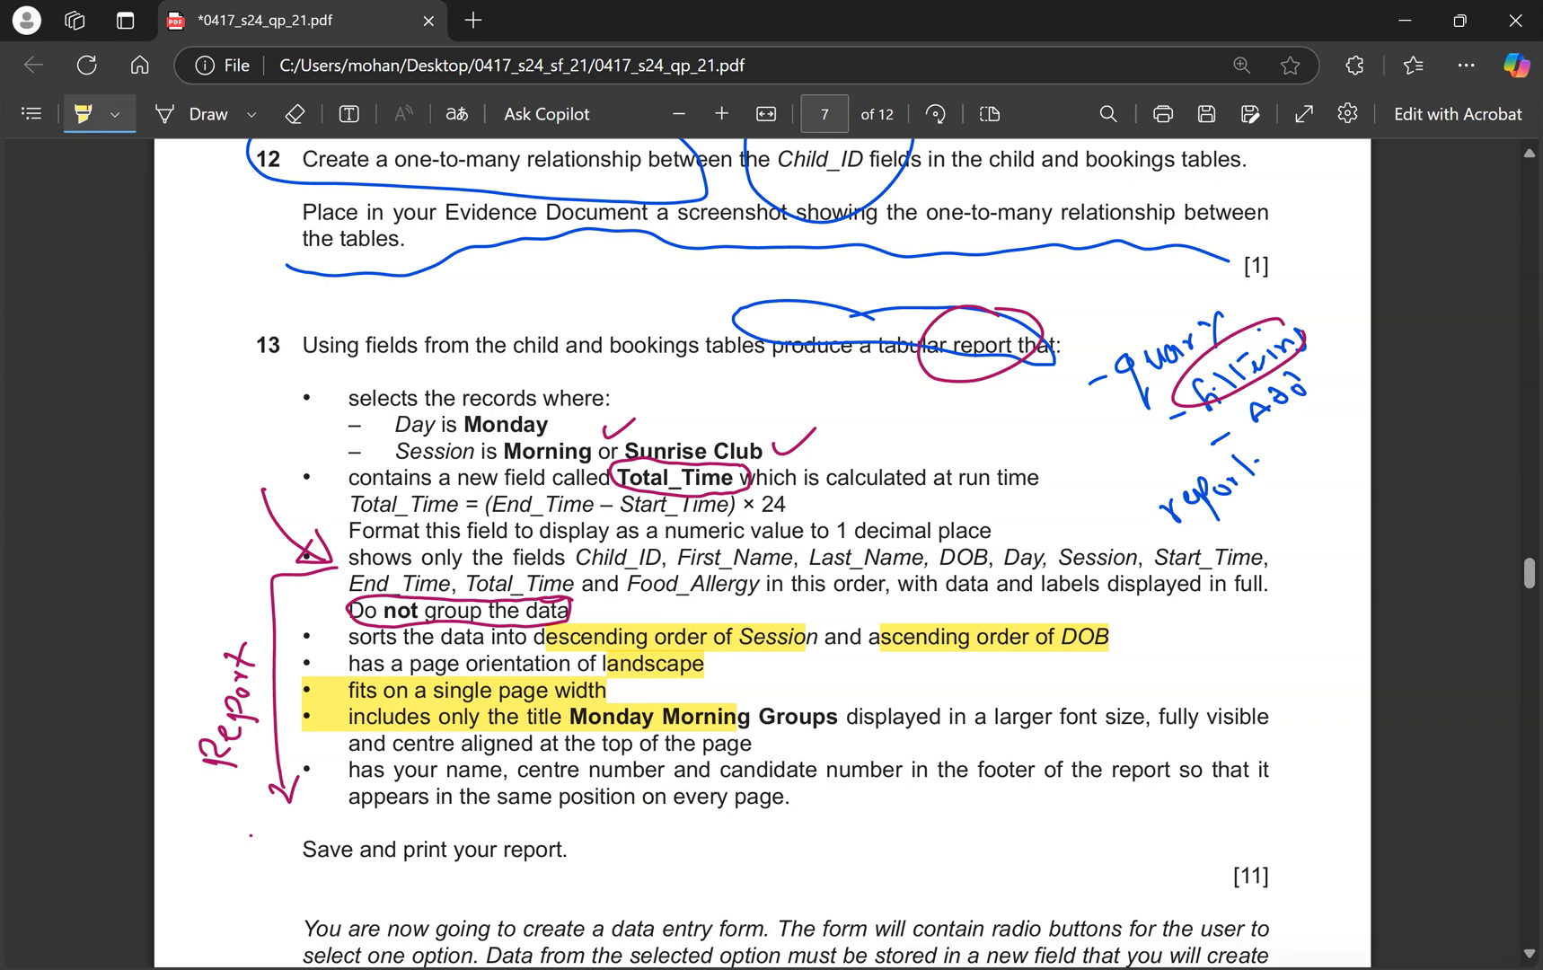
mouse_move(575, 966)
key(ctrl+super+Right)
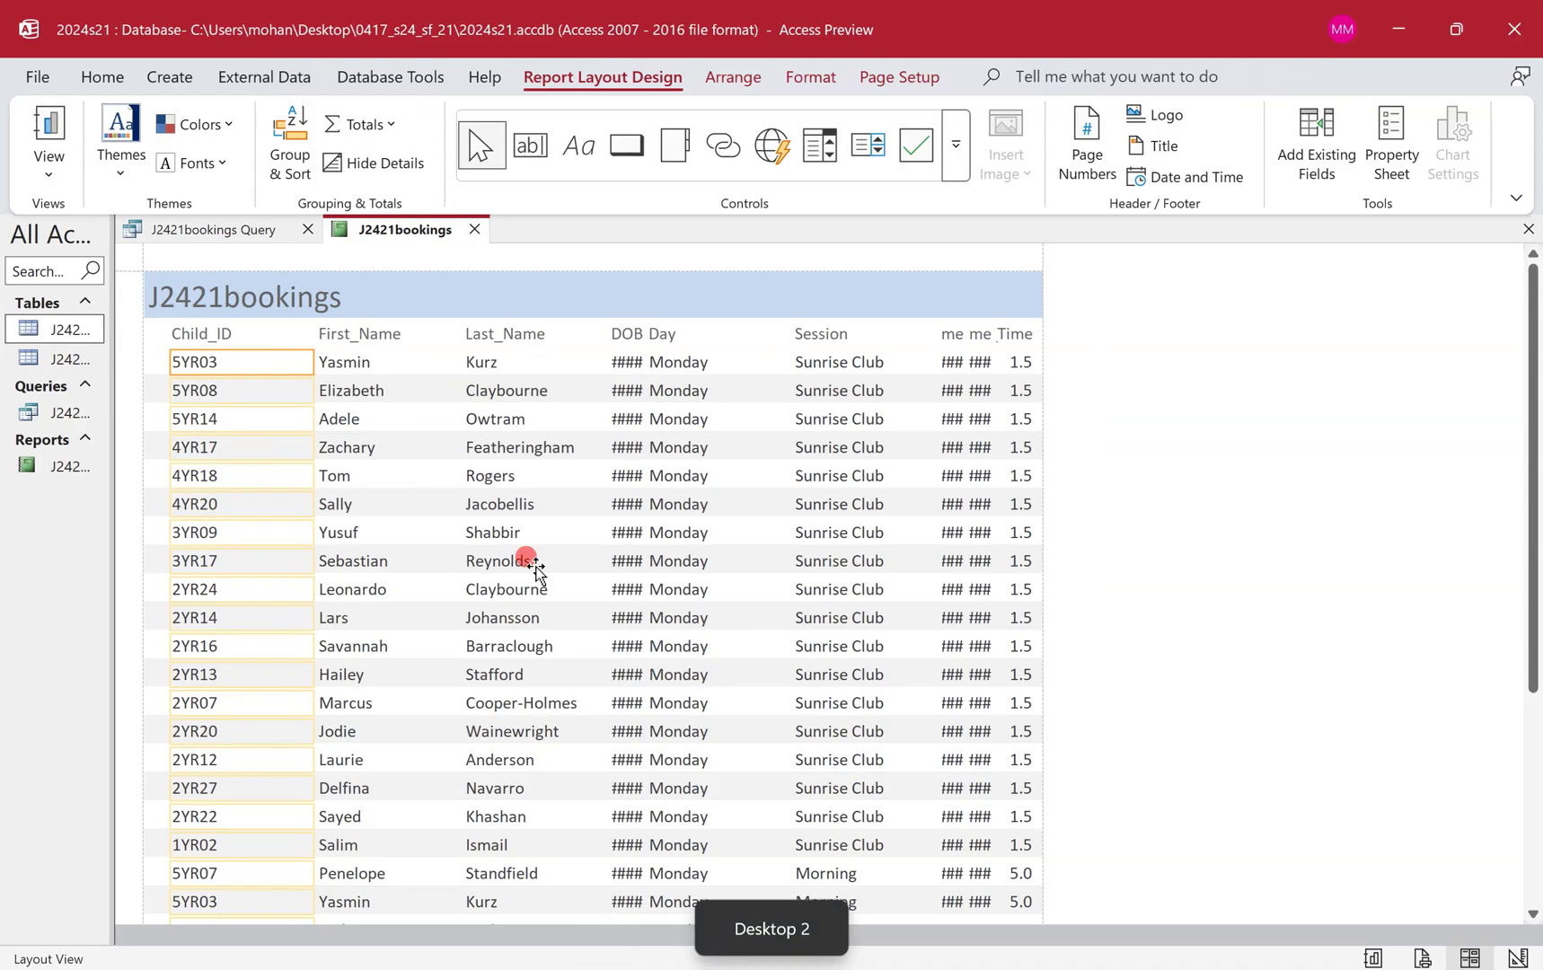
click(877, 82)
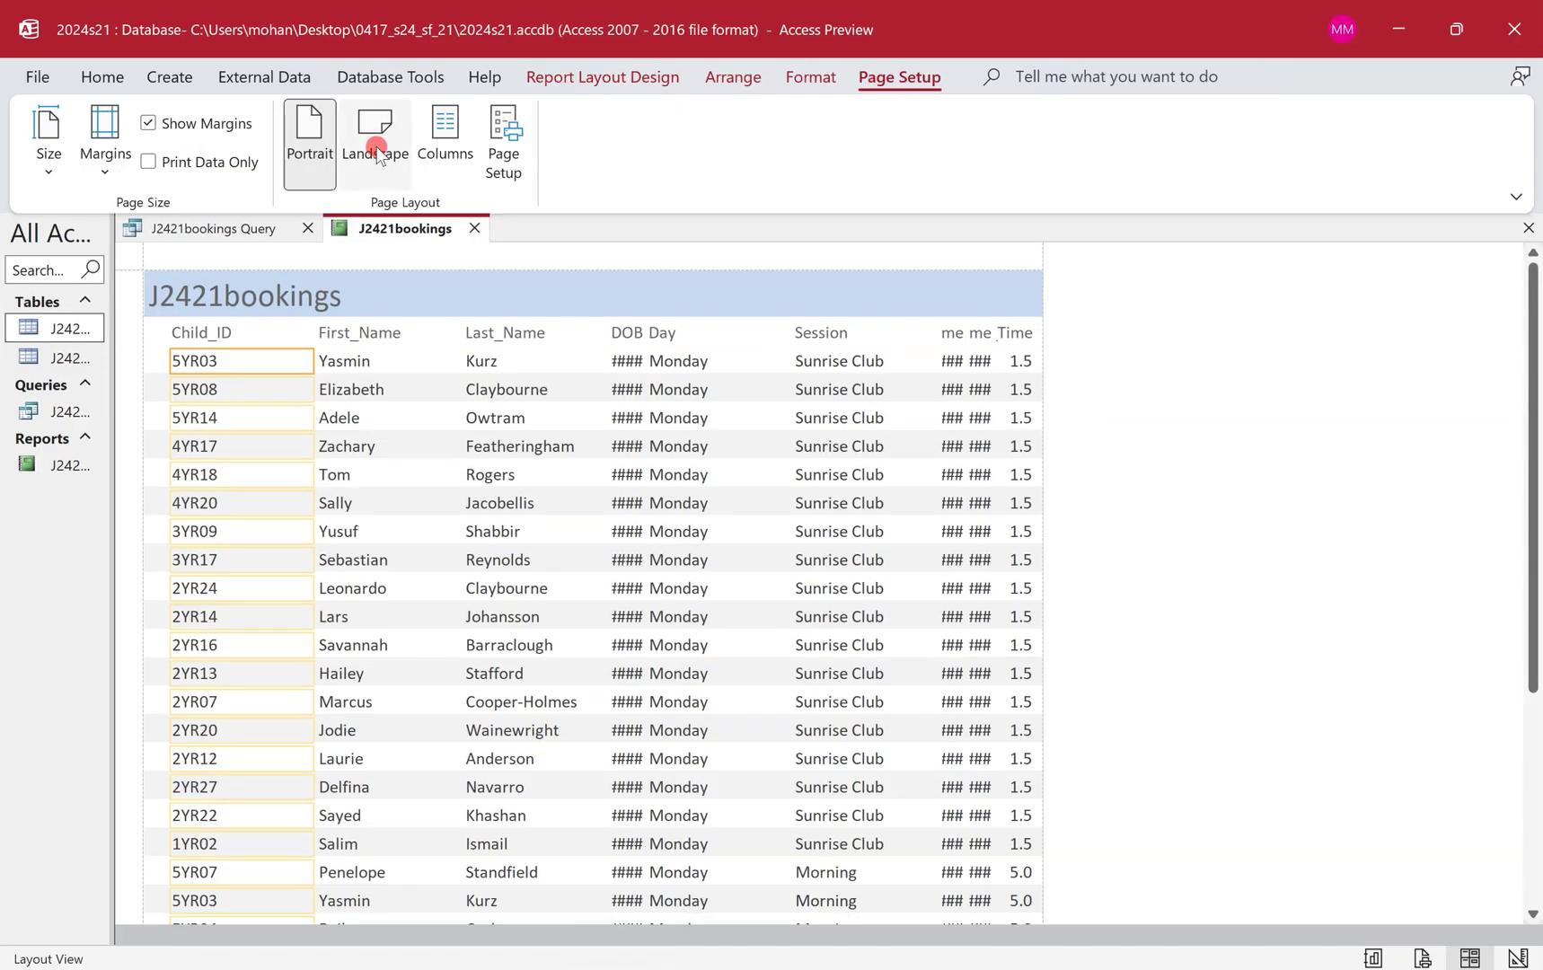
Make the report landscape and move the Total_Time column to the far right.
click(366, 151)
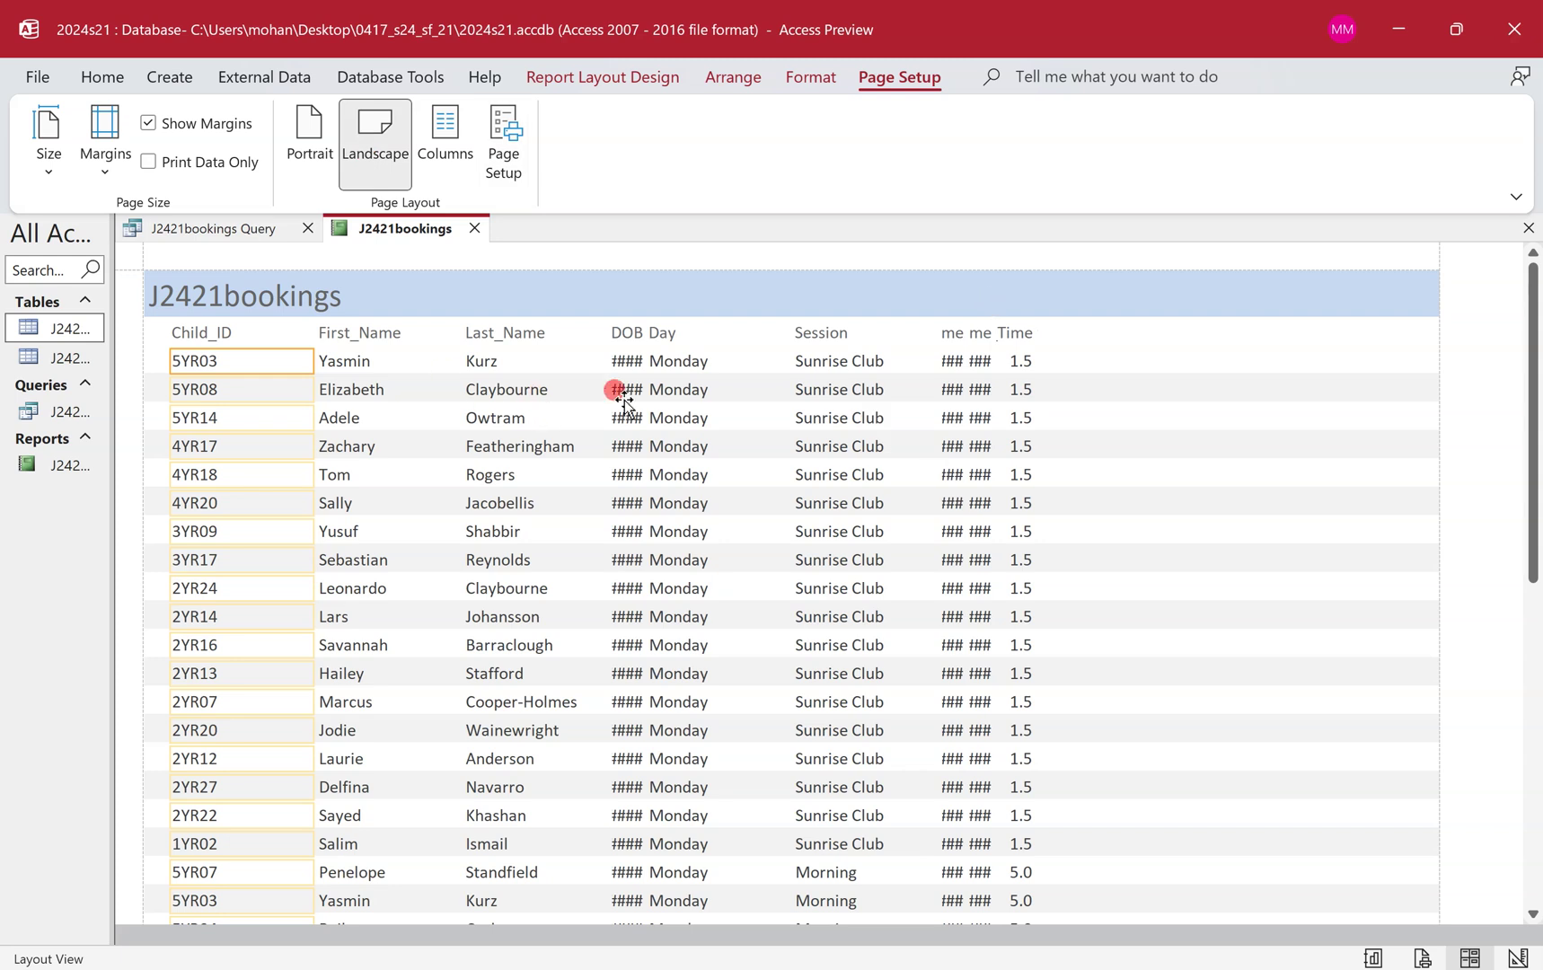
click(979, 366)
click(879, 362)
click(1016, 331)
click(1019, 361)
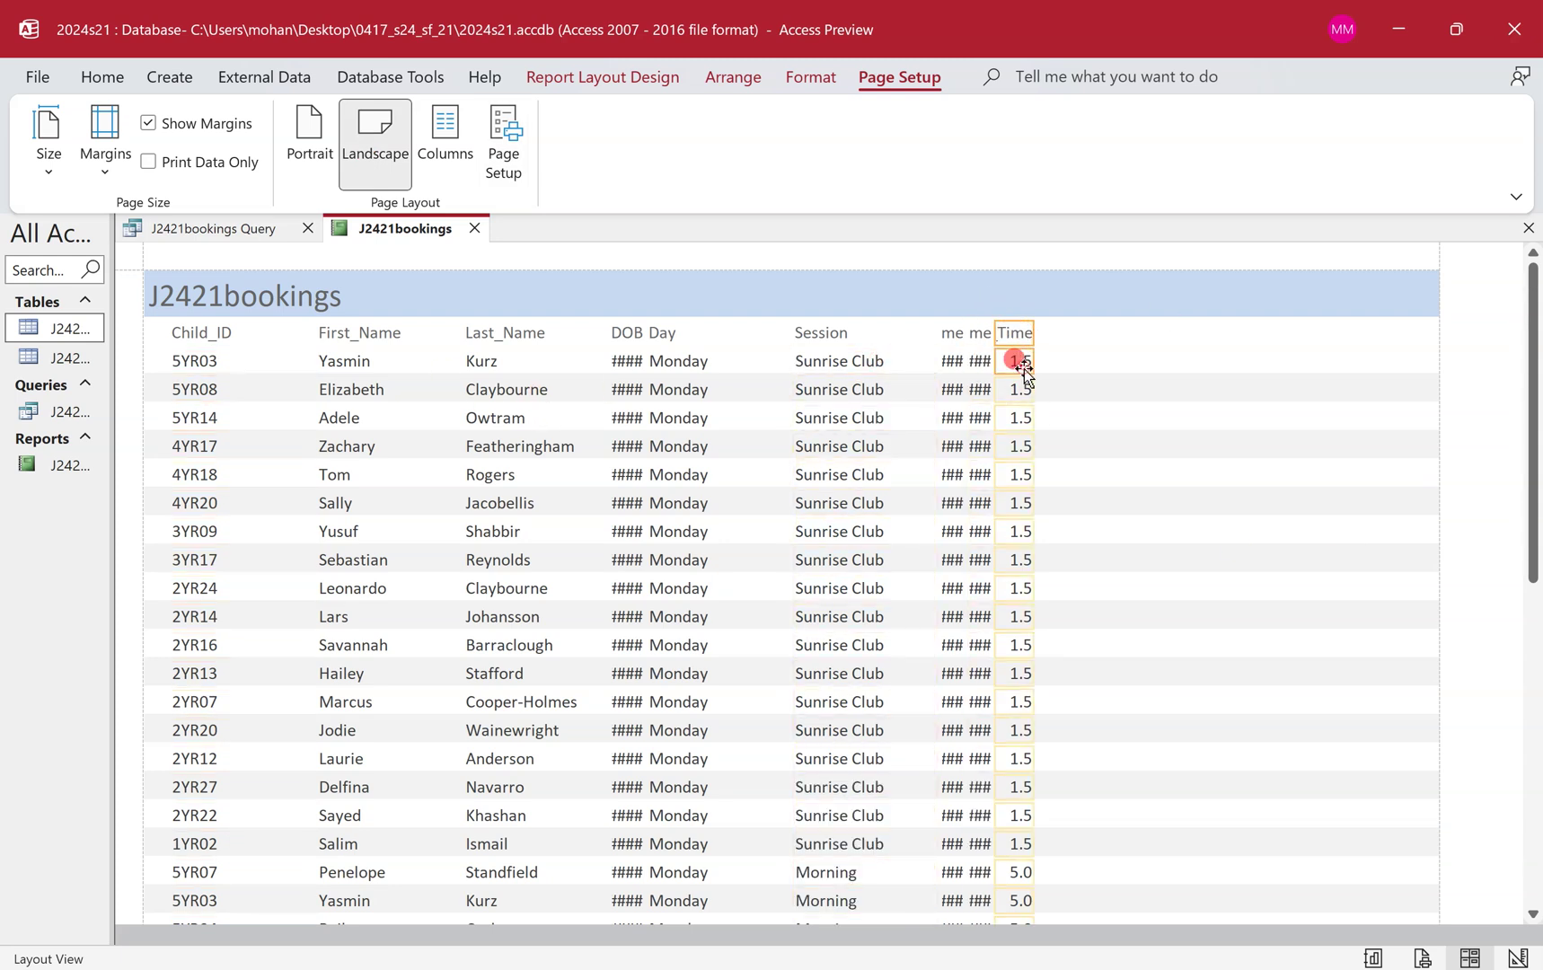
mouse_move(1019, 361)
mouse_down()
mouse_move(1322, 361)
mouse_move(1299, 334)
mouse_move(1187, 346)
mouse_up()
Shift the neighbouring column right and widen End_Time and Start_Time so the times show fully.
click(979, 334)
click(978, 360)
key(Right)
key(Right)
key(Right)
key(Right)
key(Right)
key(Right)
key(Right)
key(Right)
key(Right)
key(Right)
key(Right)
key(Right)
key(Right)
key(Right)
key(Right)
key(Right)
key(Right)
key(Right)
key(Right)
key(Right)
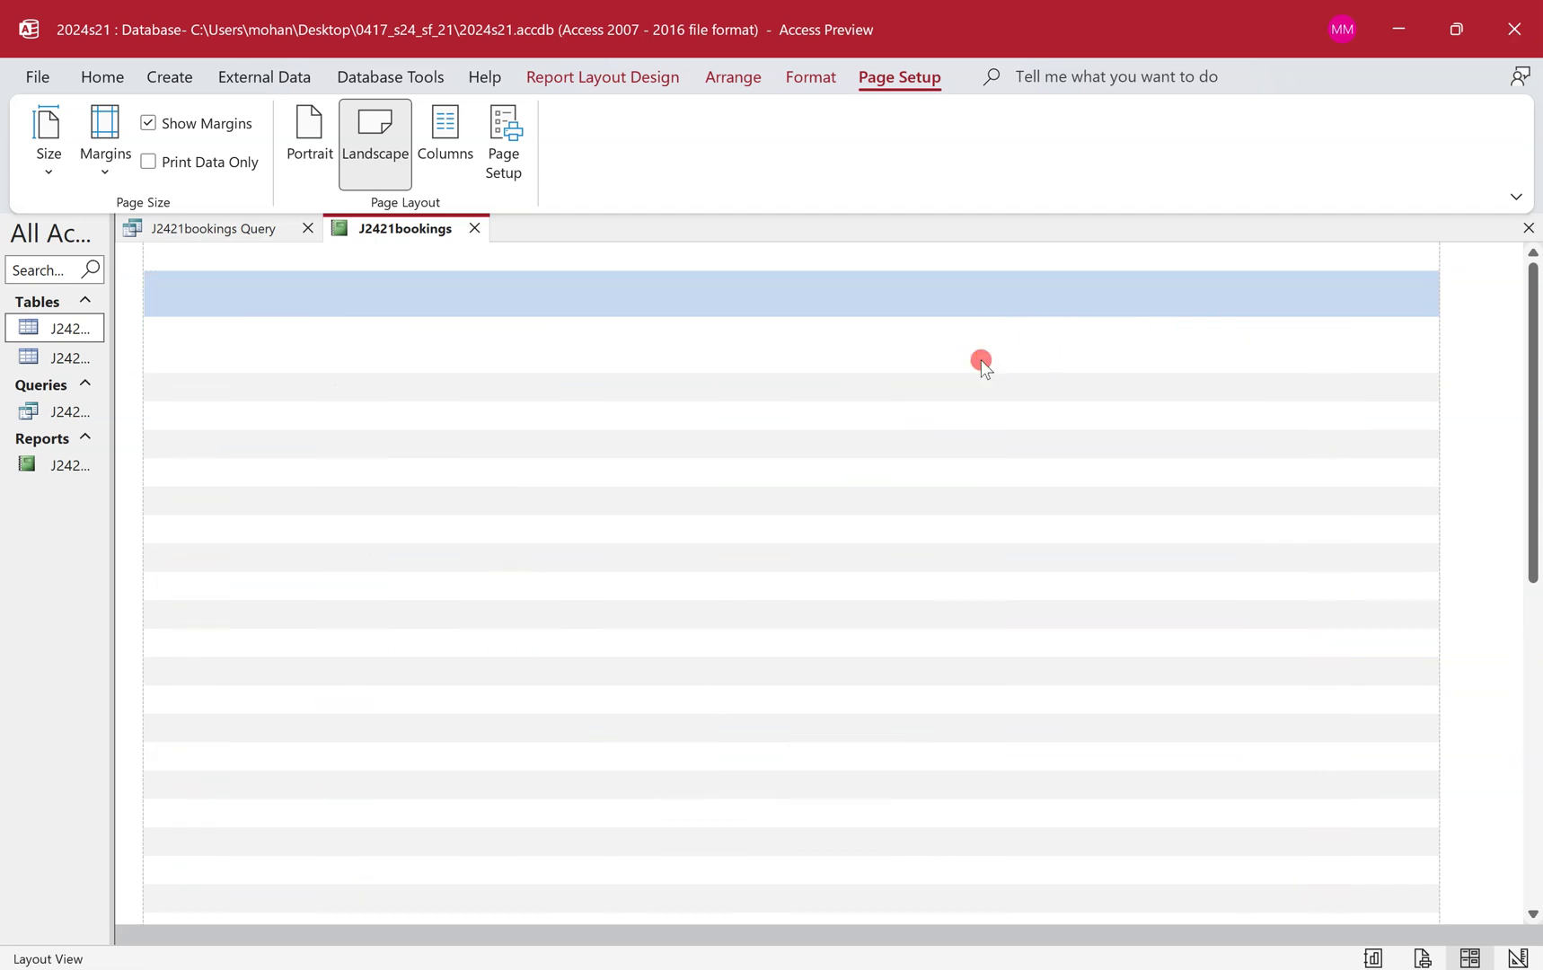
key(Right)
key(Right)
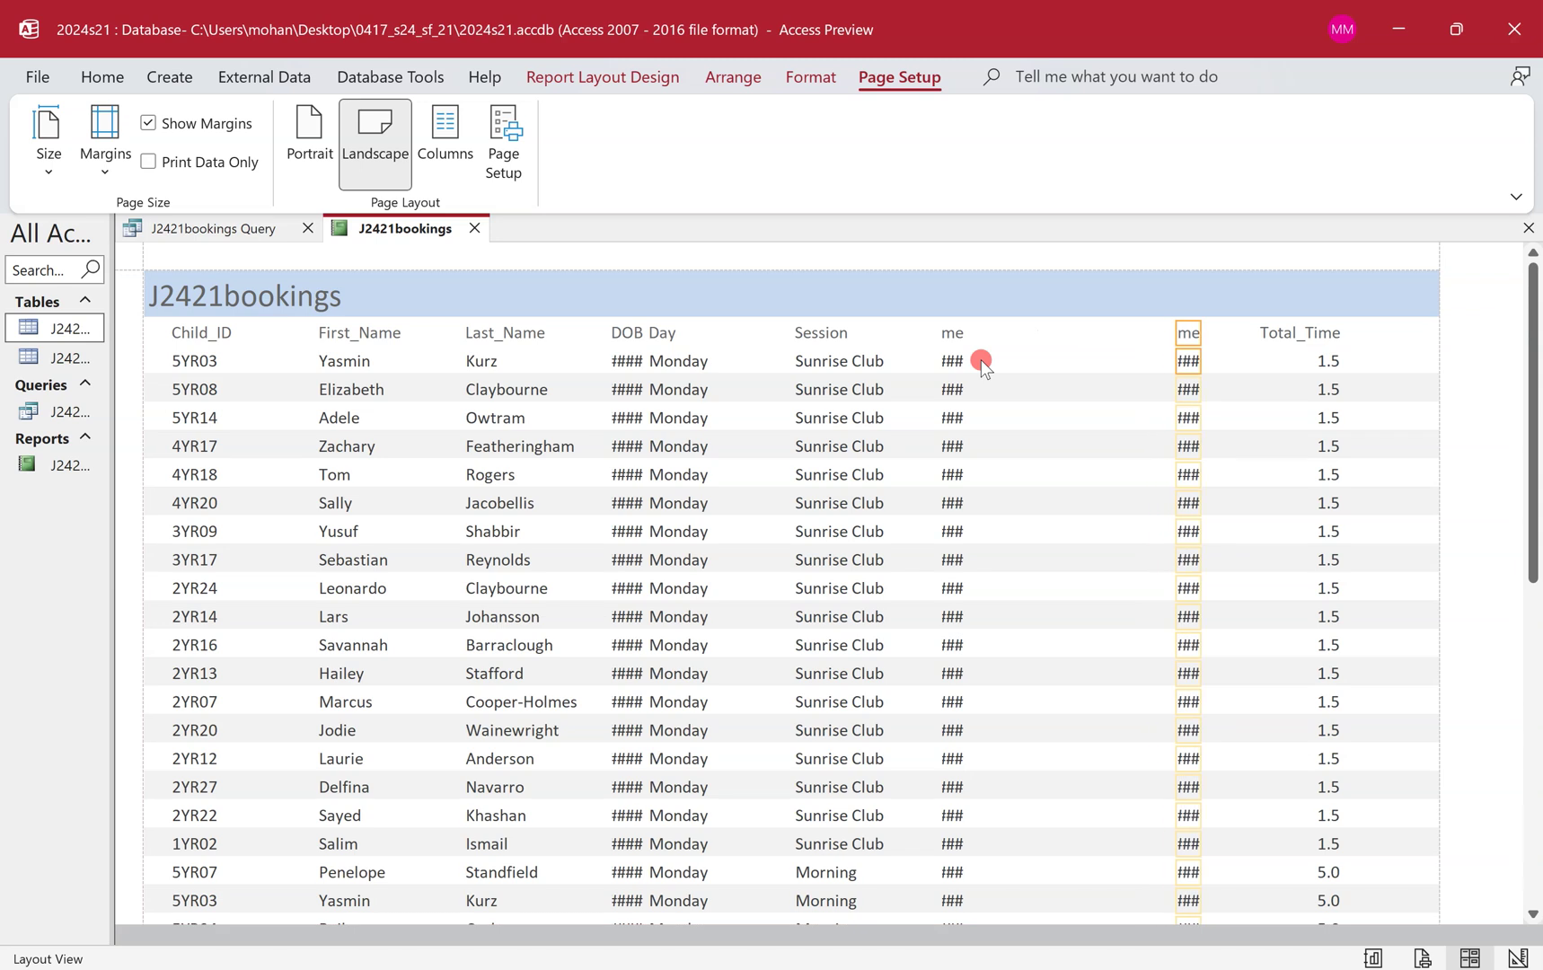
click(1217, 334)
click(1177, 333)
drag(1170, 333, 1134, 357)
click(1181, 359)
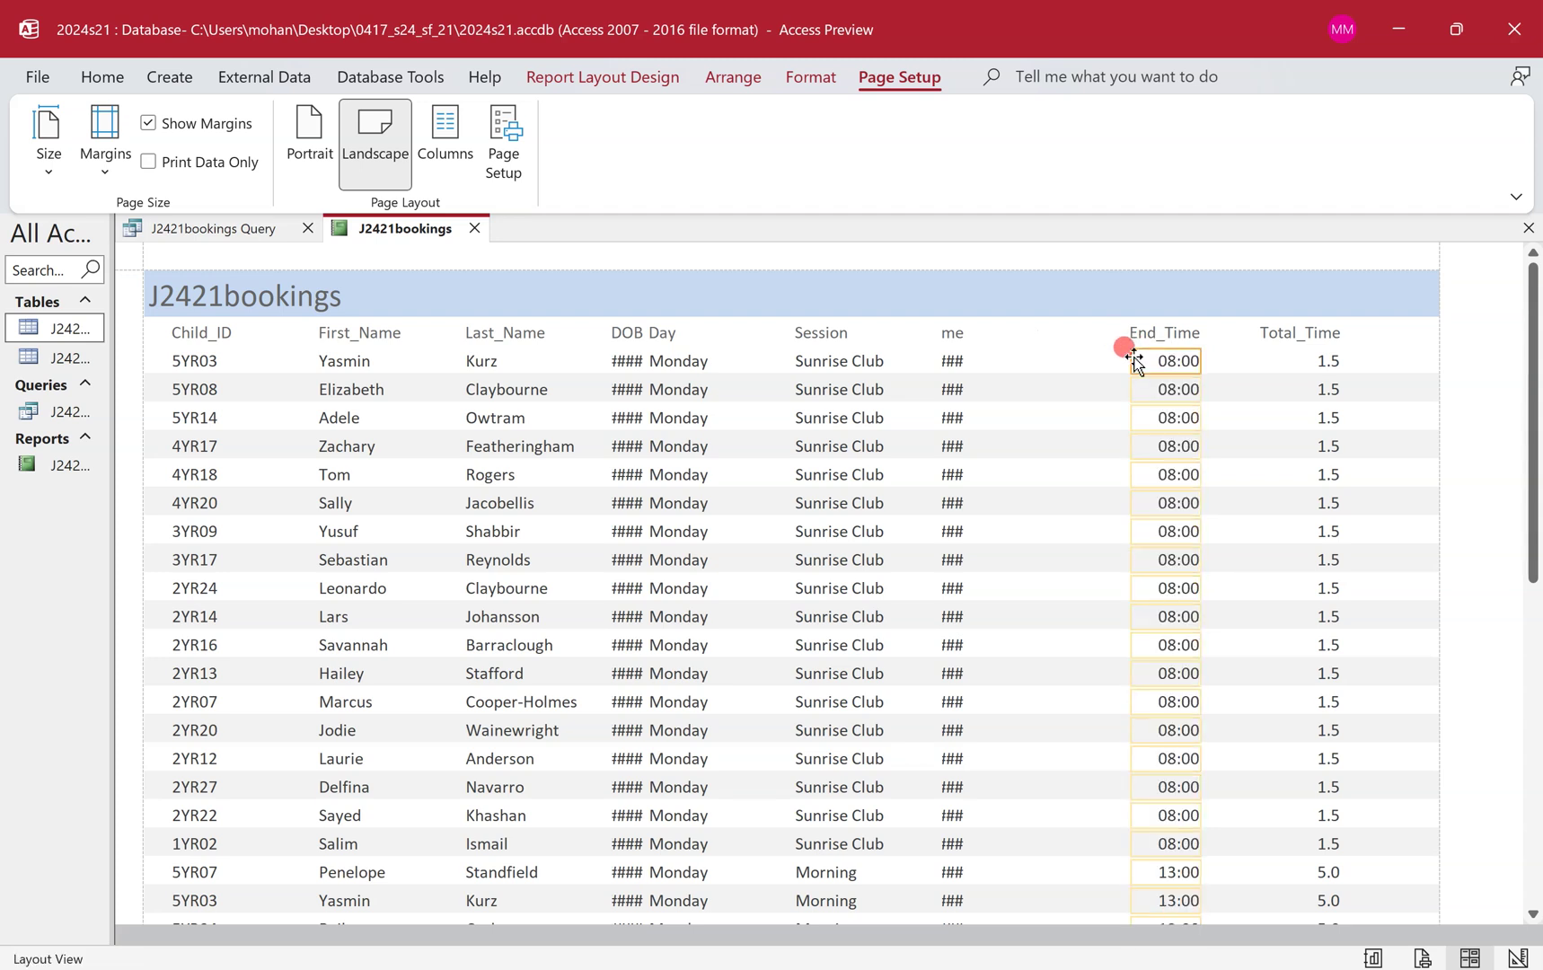
drag(1030, 332, 1091, 356)
Centre the Session heading, shift its values right, and realign and narrow the Day heading.
click(876, 329)
key(ctrl+e)
click(864, 361)
drag(864, 361, 918, 350)
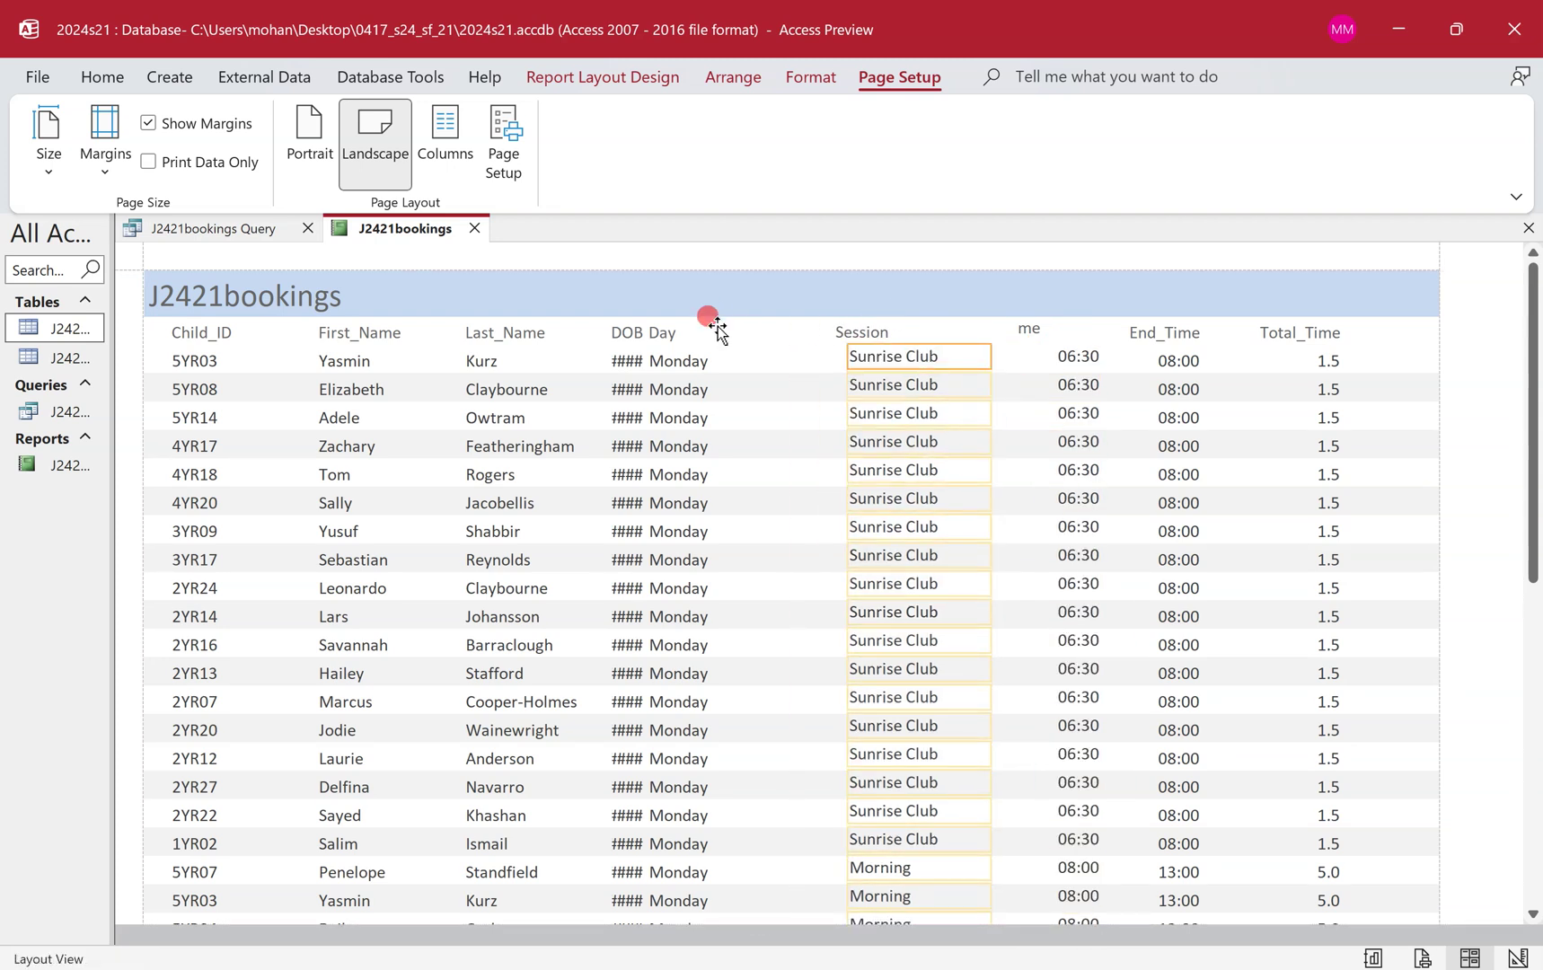
drag(655, 329, 742, 328)
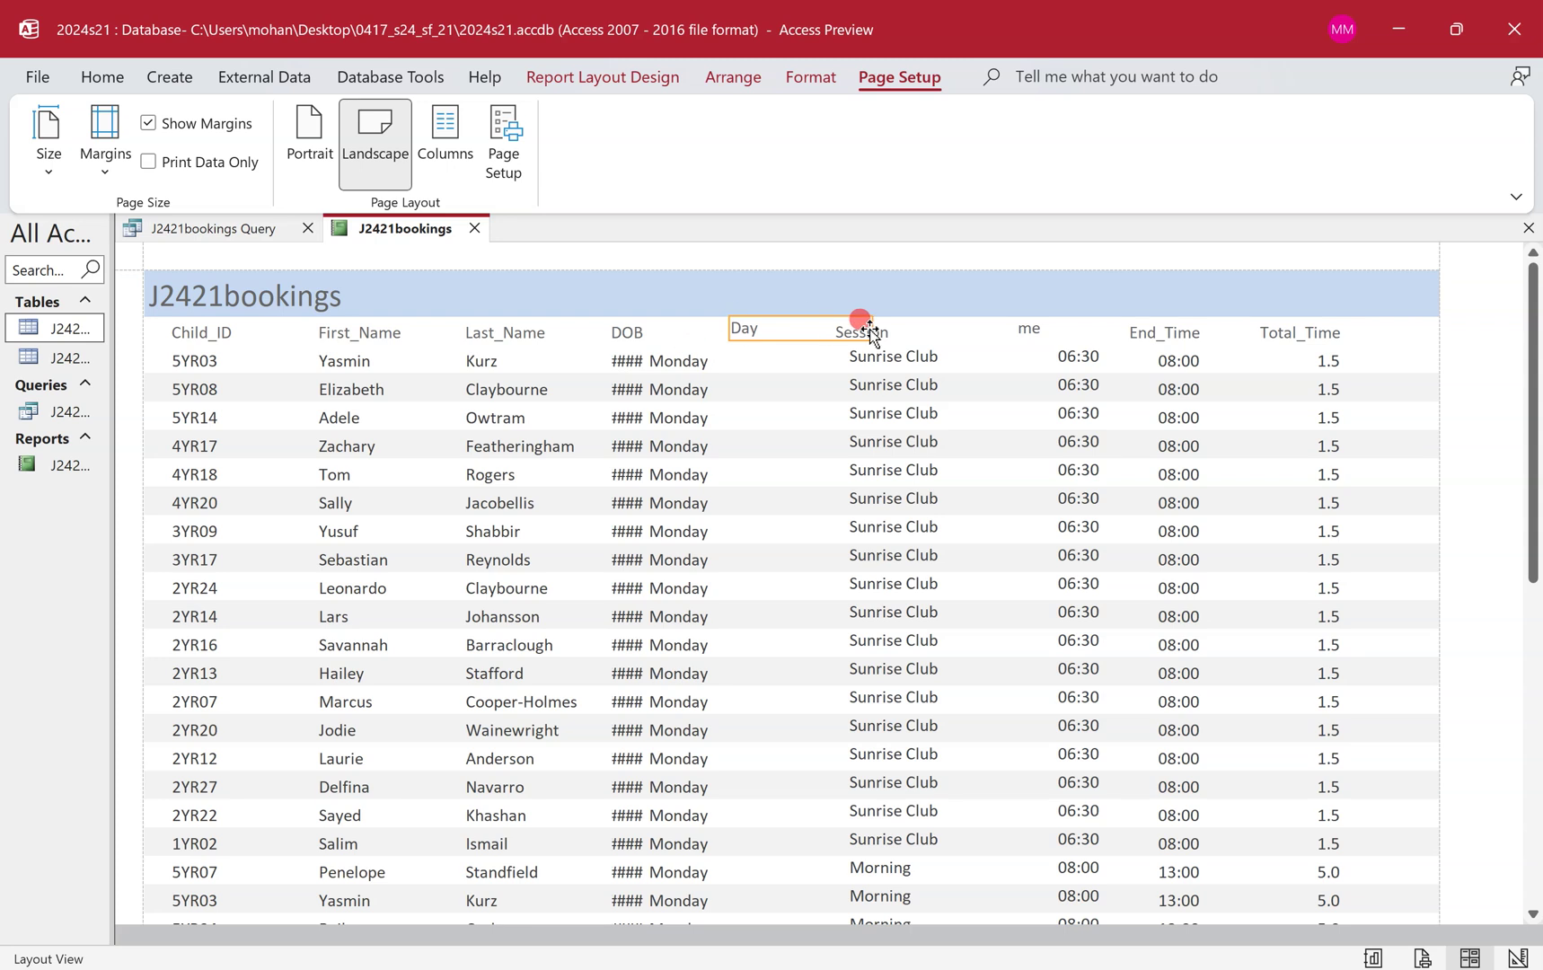
drag(871, 330, 772, 357)
click(706, 363)
Widen the DOB column until full dates show and reposition the Last_Name heading.
click(627, 357)
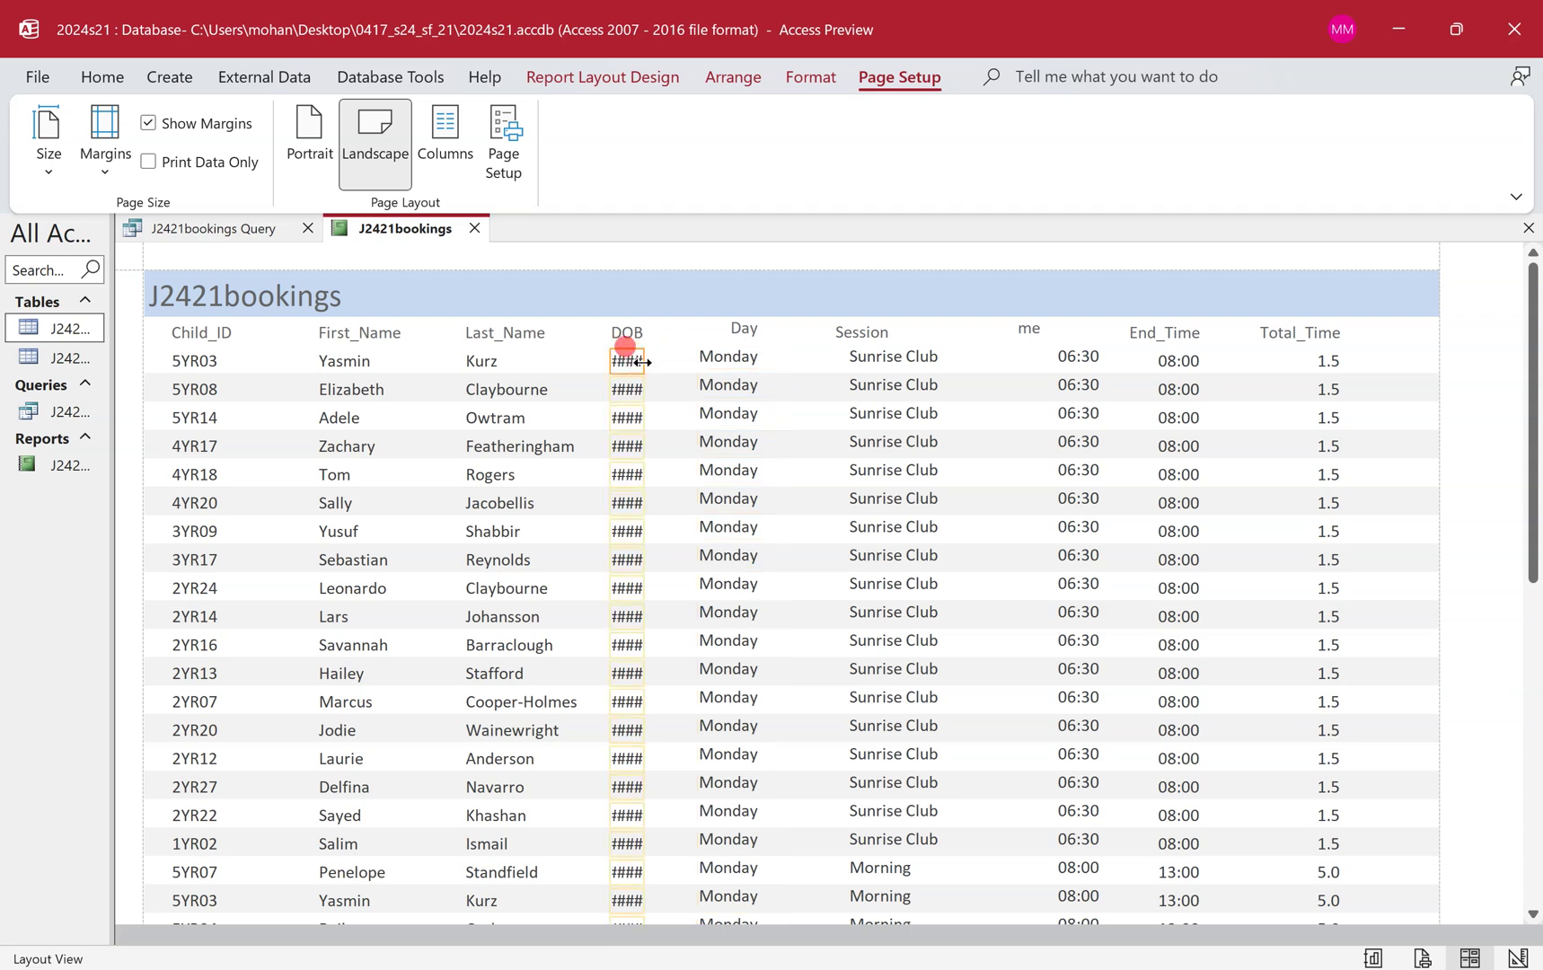
mouse_move(643, 362)
mouse_down()
mouse_move(776, 324)
mouse_move(778, 344)
mouse_up()
click(670, 359)
mouse_move(681, 359)
mouse_down()
mouse_move(718, 358)
mouse_move(657, 333)
mouse_move(675, 334)
mouse_up()
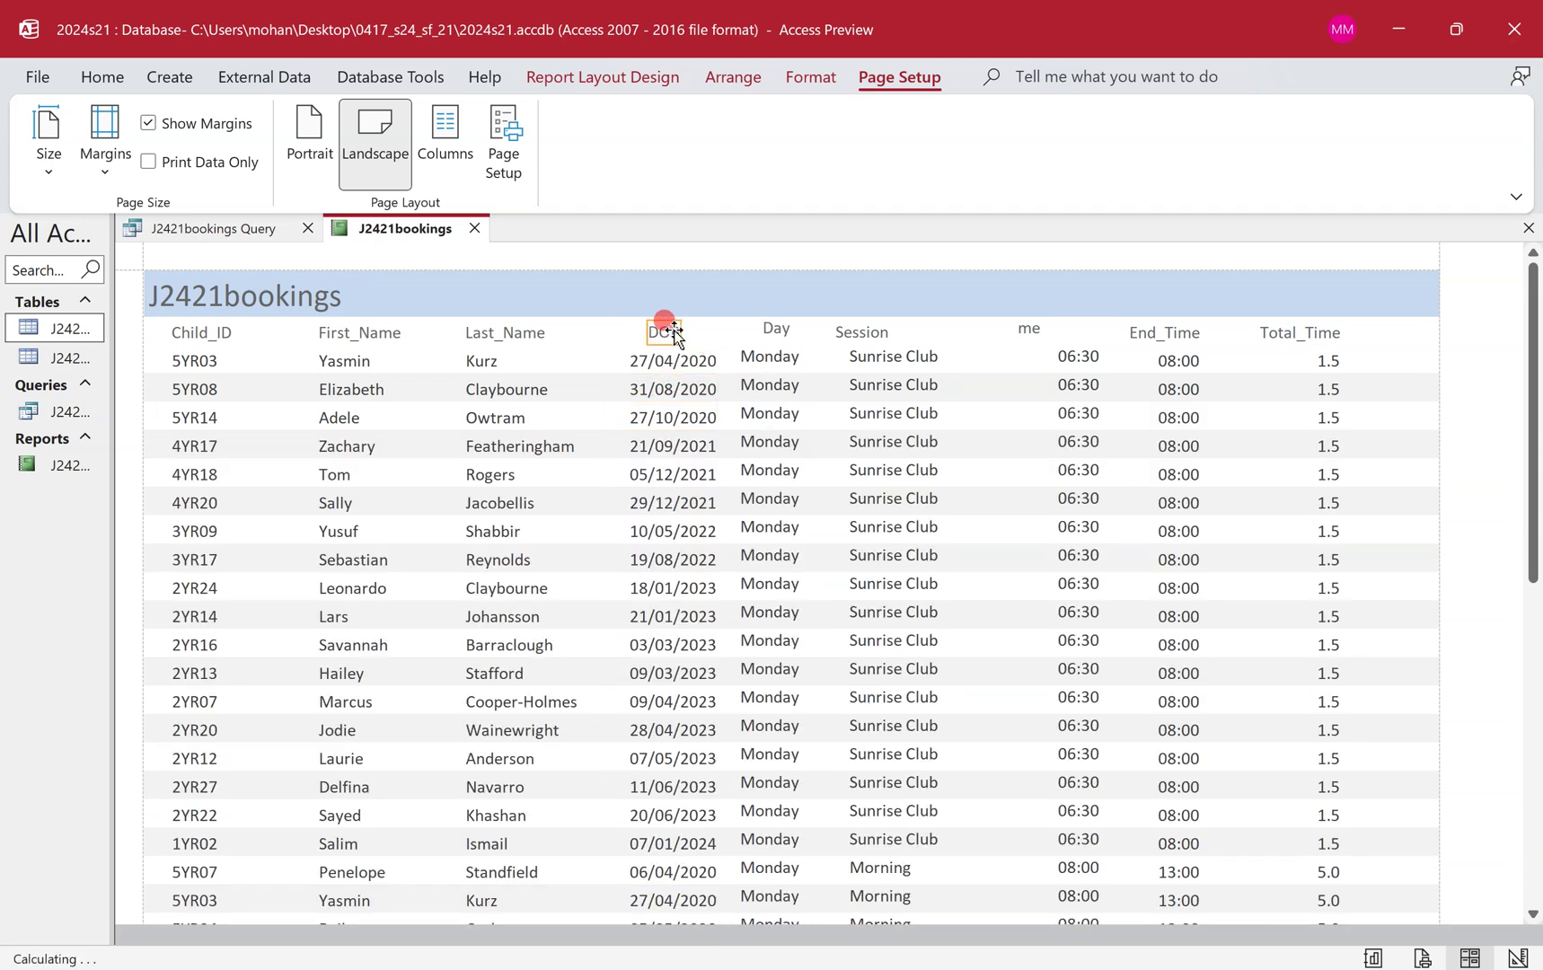
click(516, 325)
drag(516, 324, 537, 316)
click(516, 382)
click(370, 413)
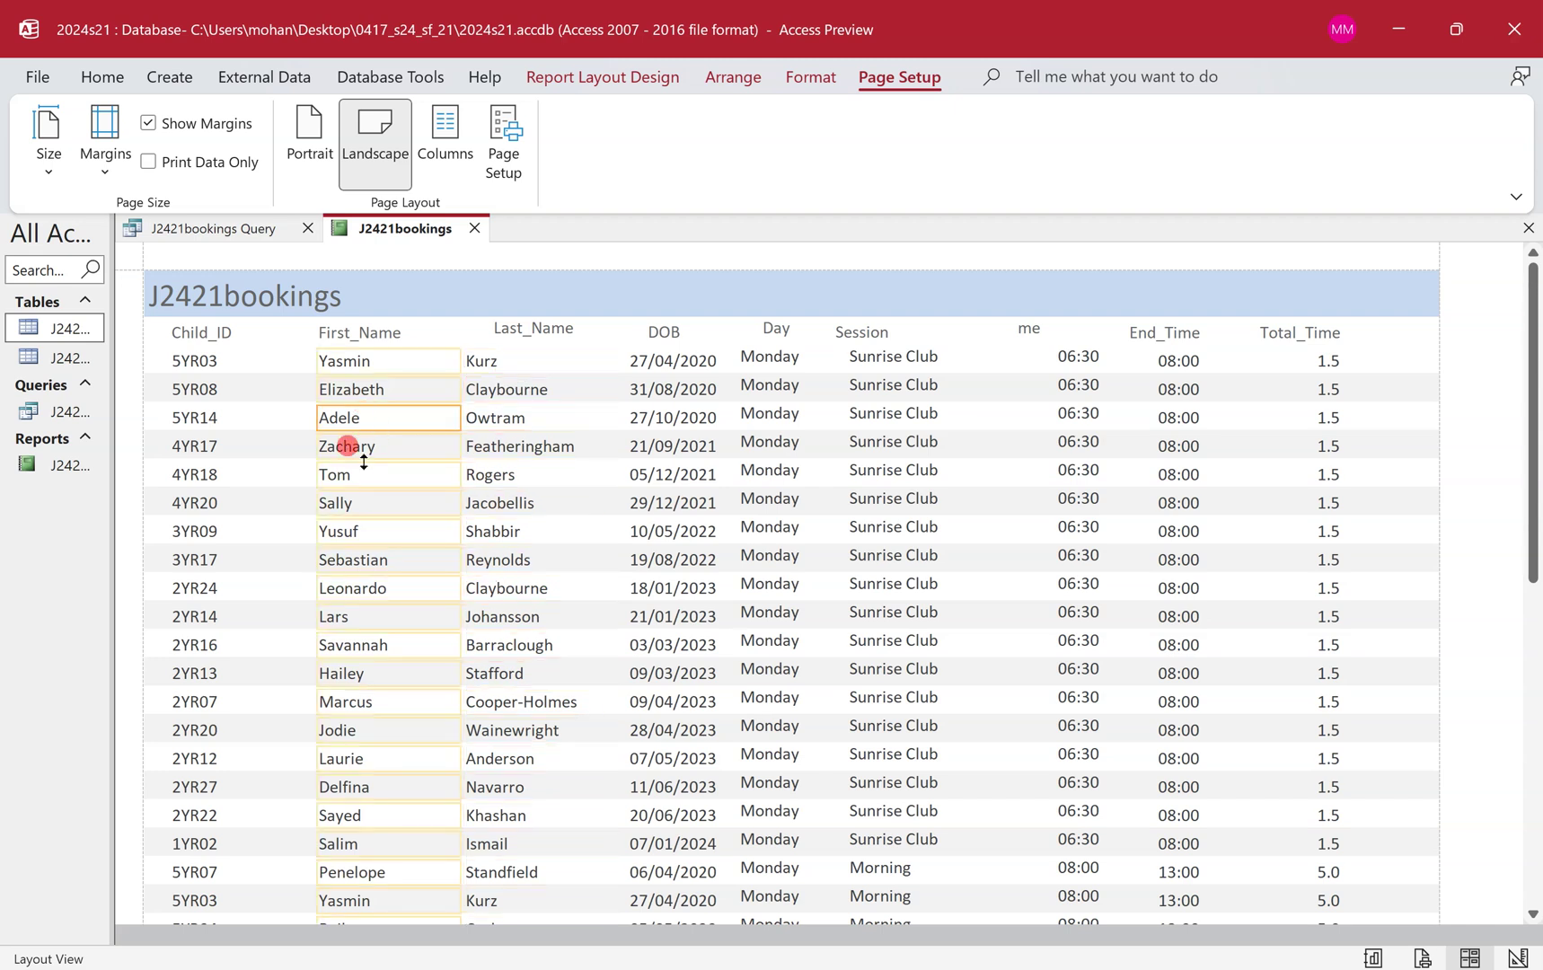
scroll(356, 458, down, 6)
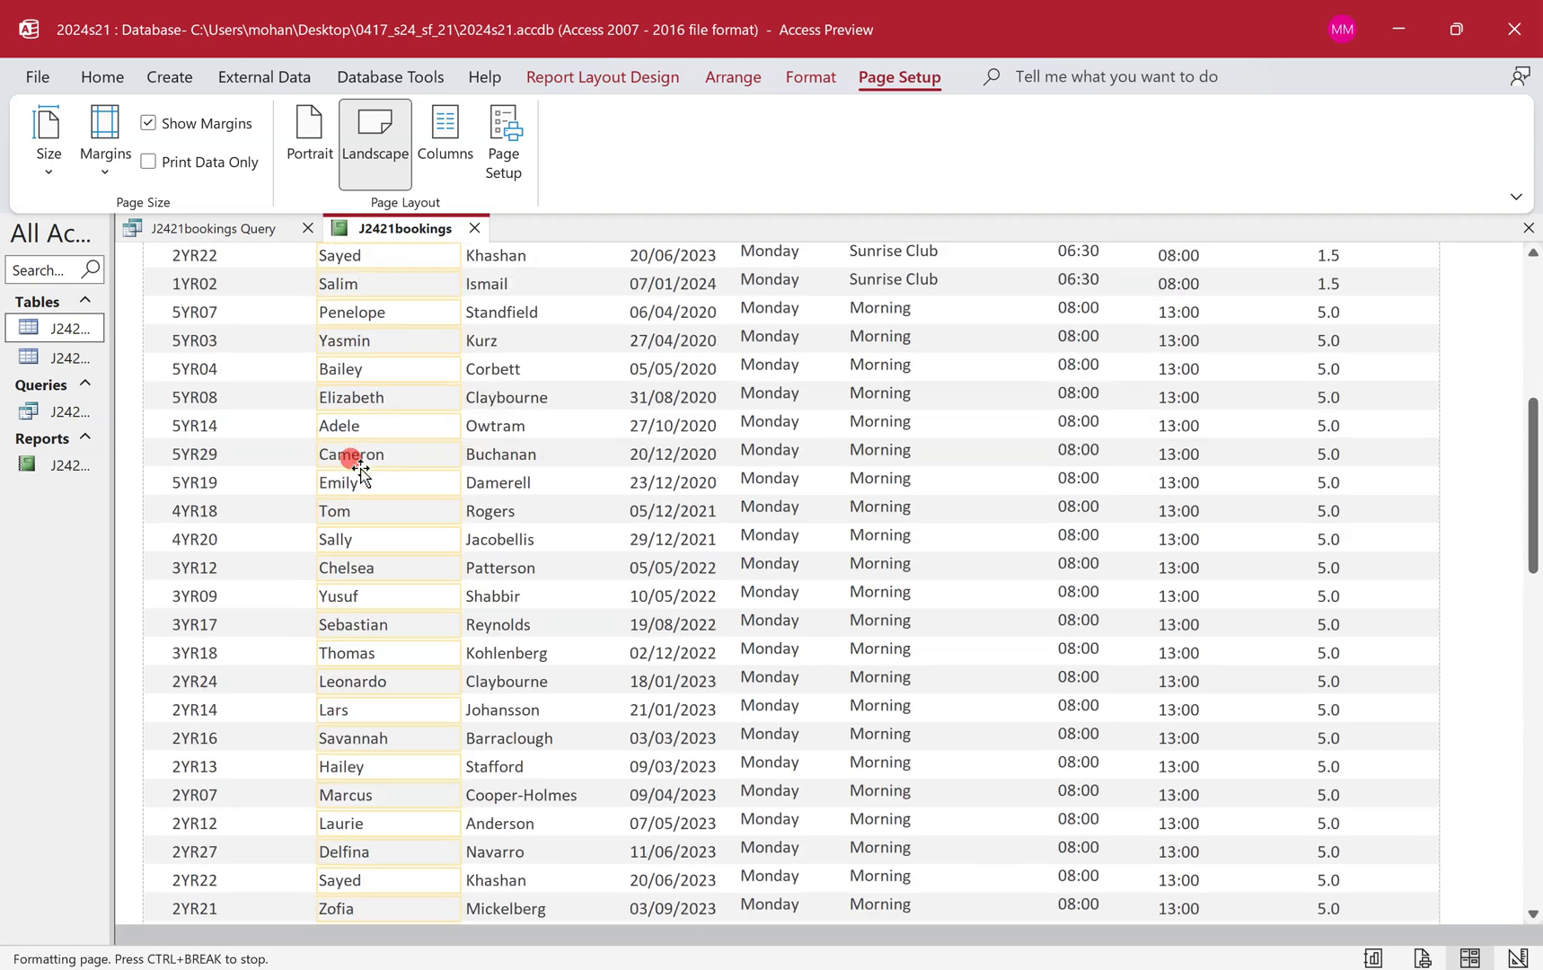
scroll(359, 468, down, 2)
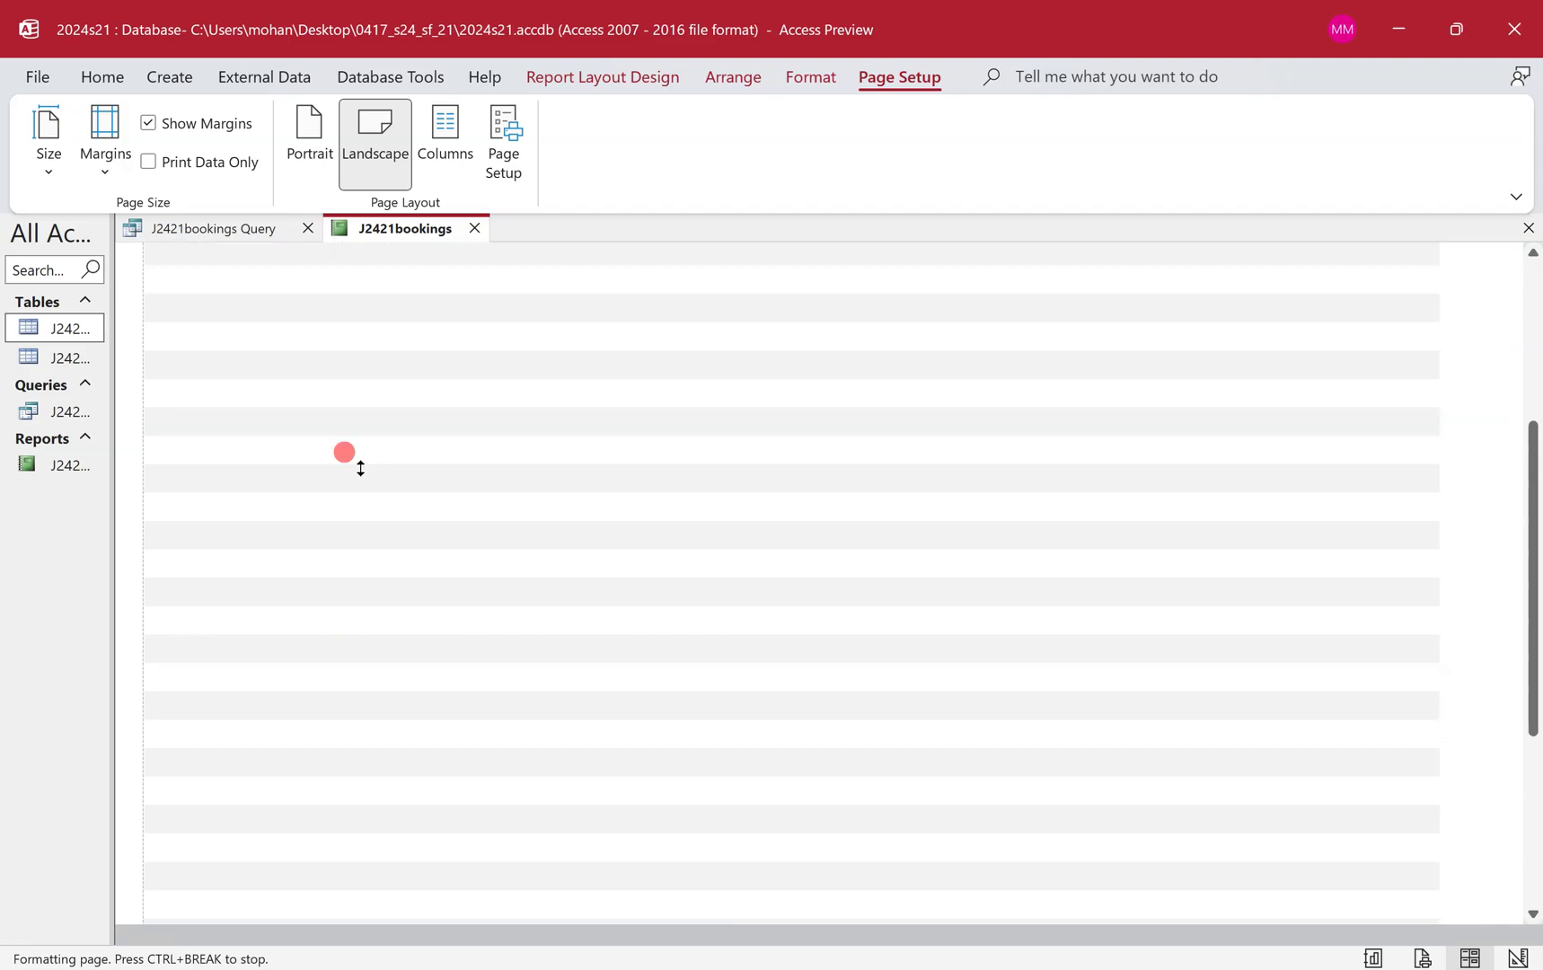
key(ctrl+super+Left)
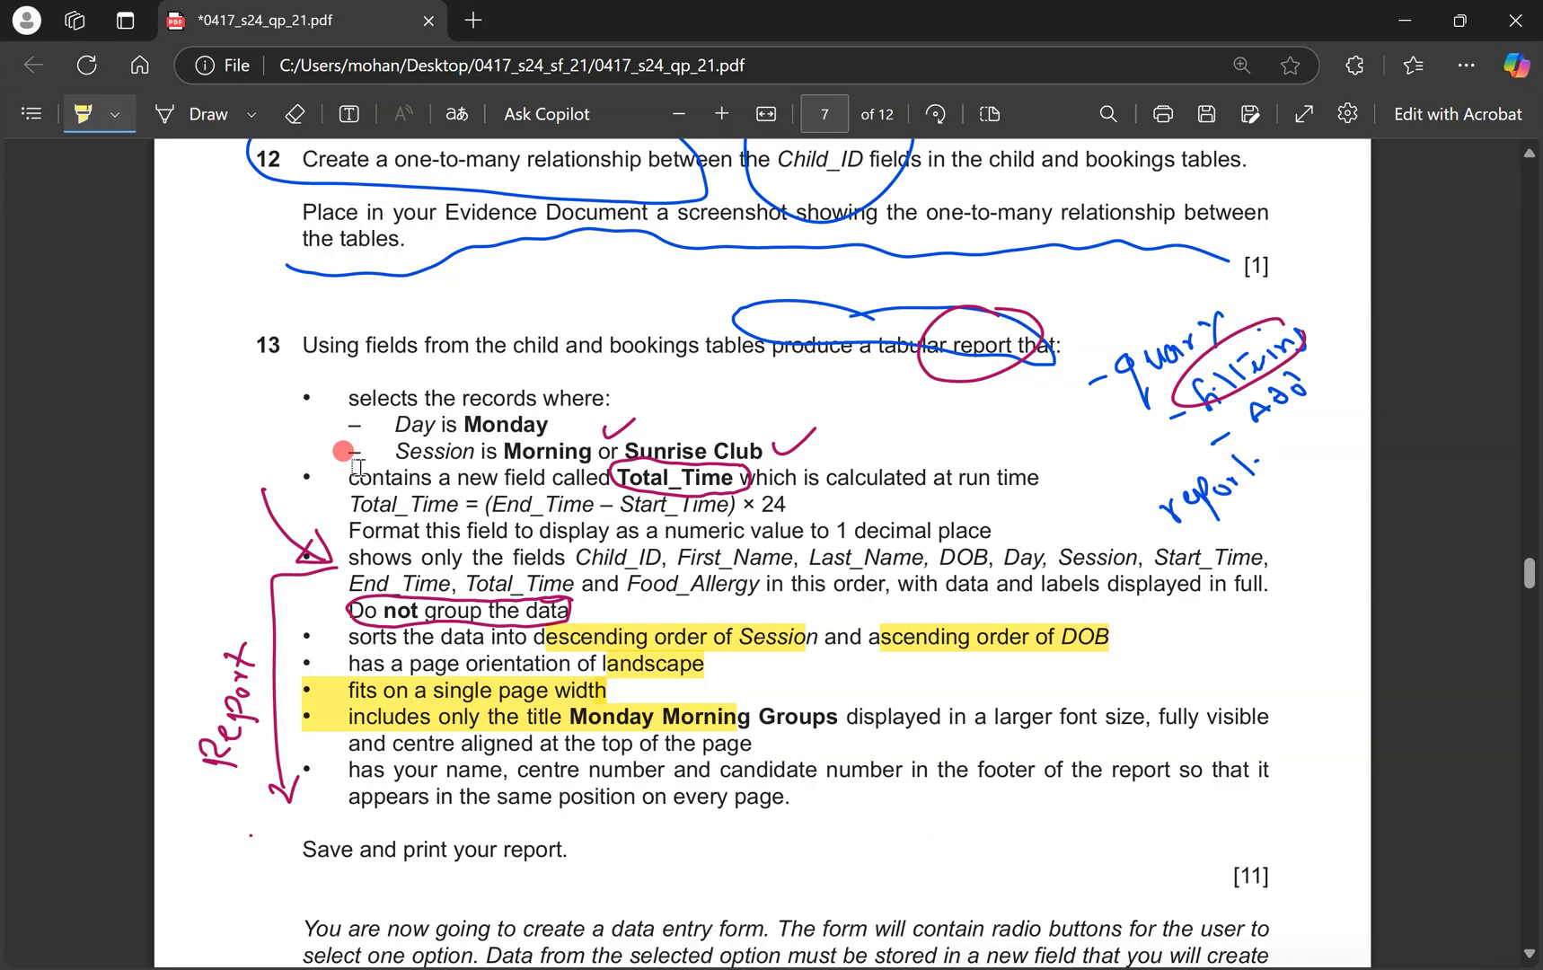
Draw an arrow after 'fits on a single page width' and copy 'Monday Morning Groups'.
click(207, 114)
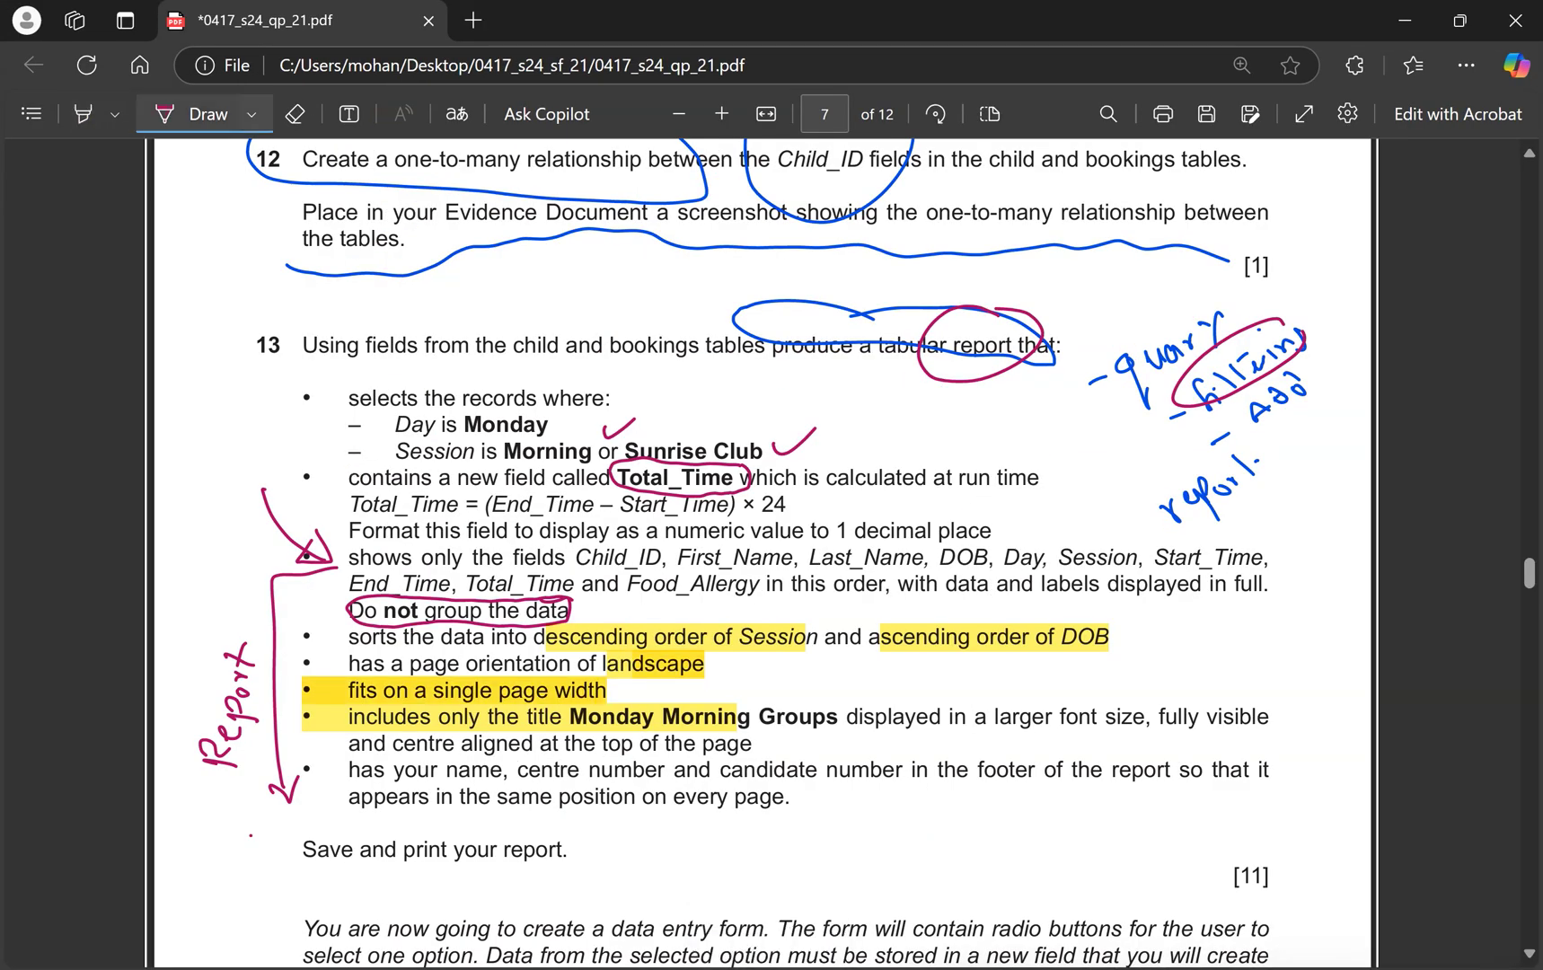
drag(610, 691, 855, 690)
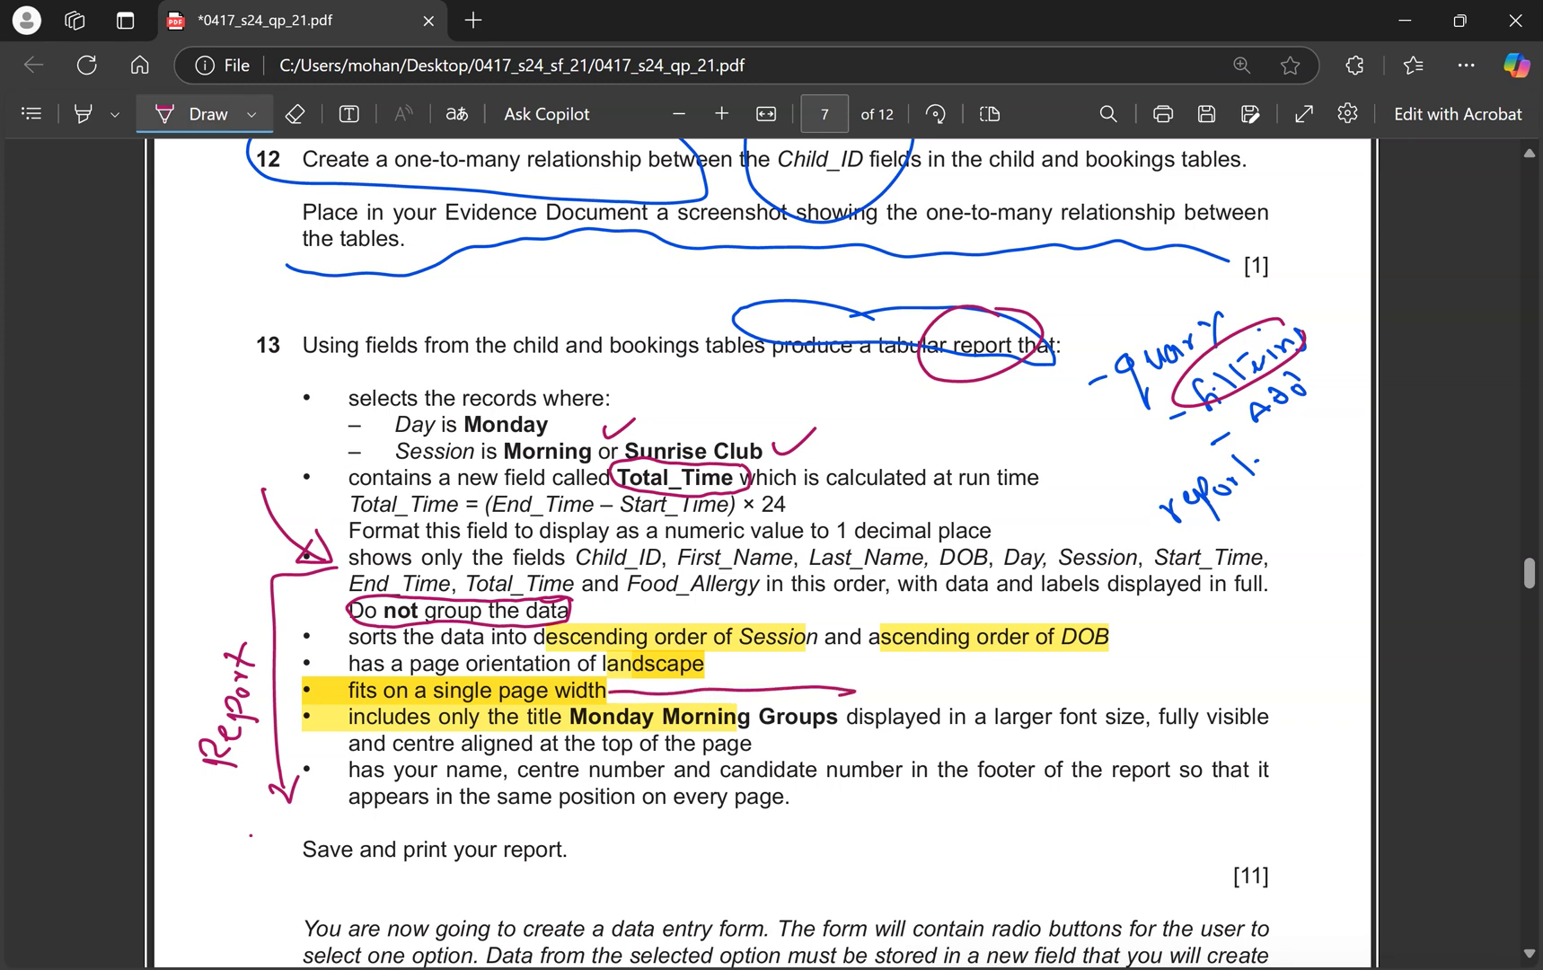
click(195, 131)
drag(571, 721, 835, 730)
key(ctrl+c)
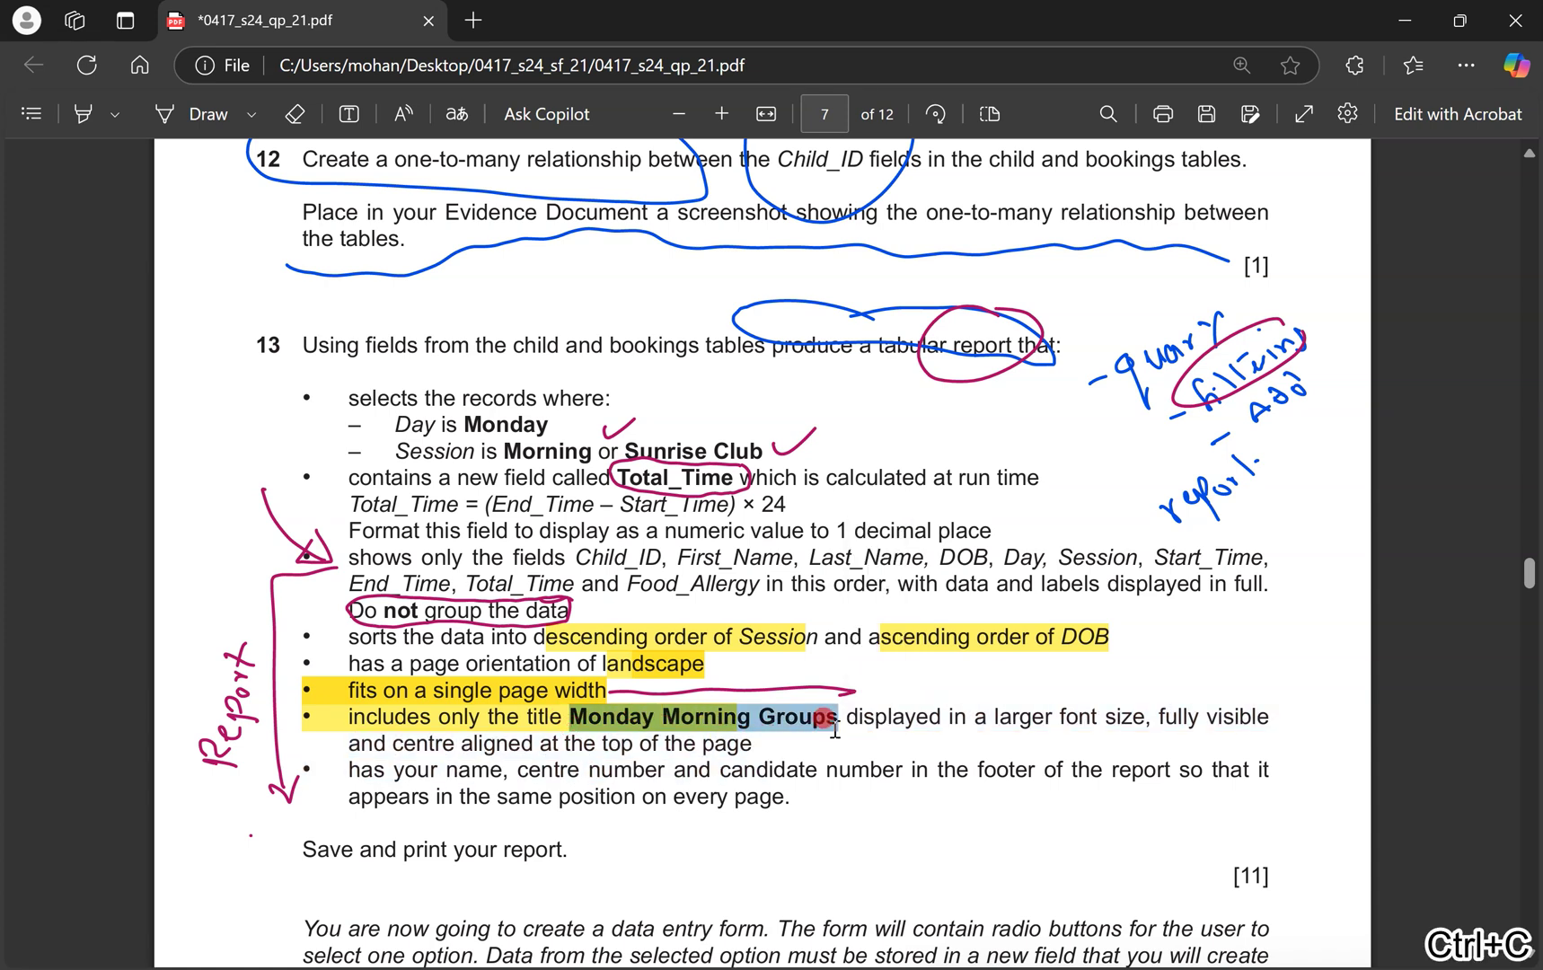
key(ctrl+super+Right)
Replace the J2421bookings title with the pasted 'Monday Morning Groups' text.
click(283, 266)
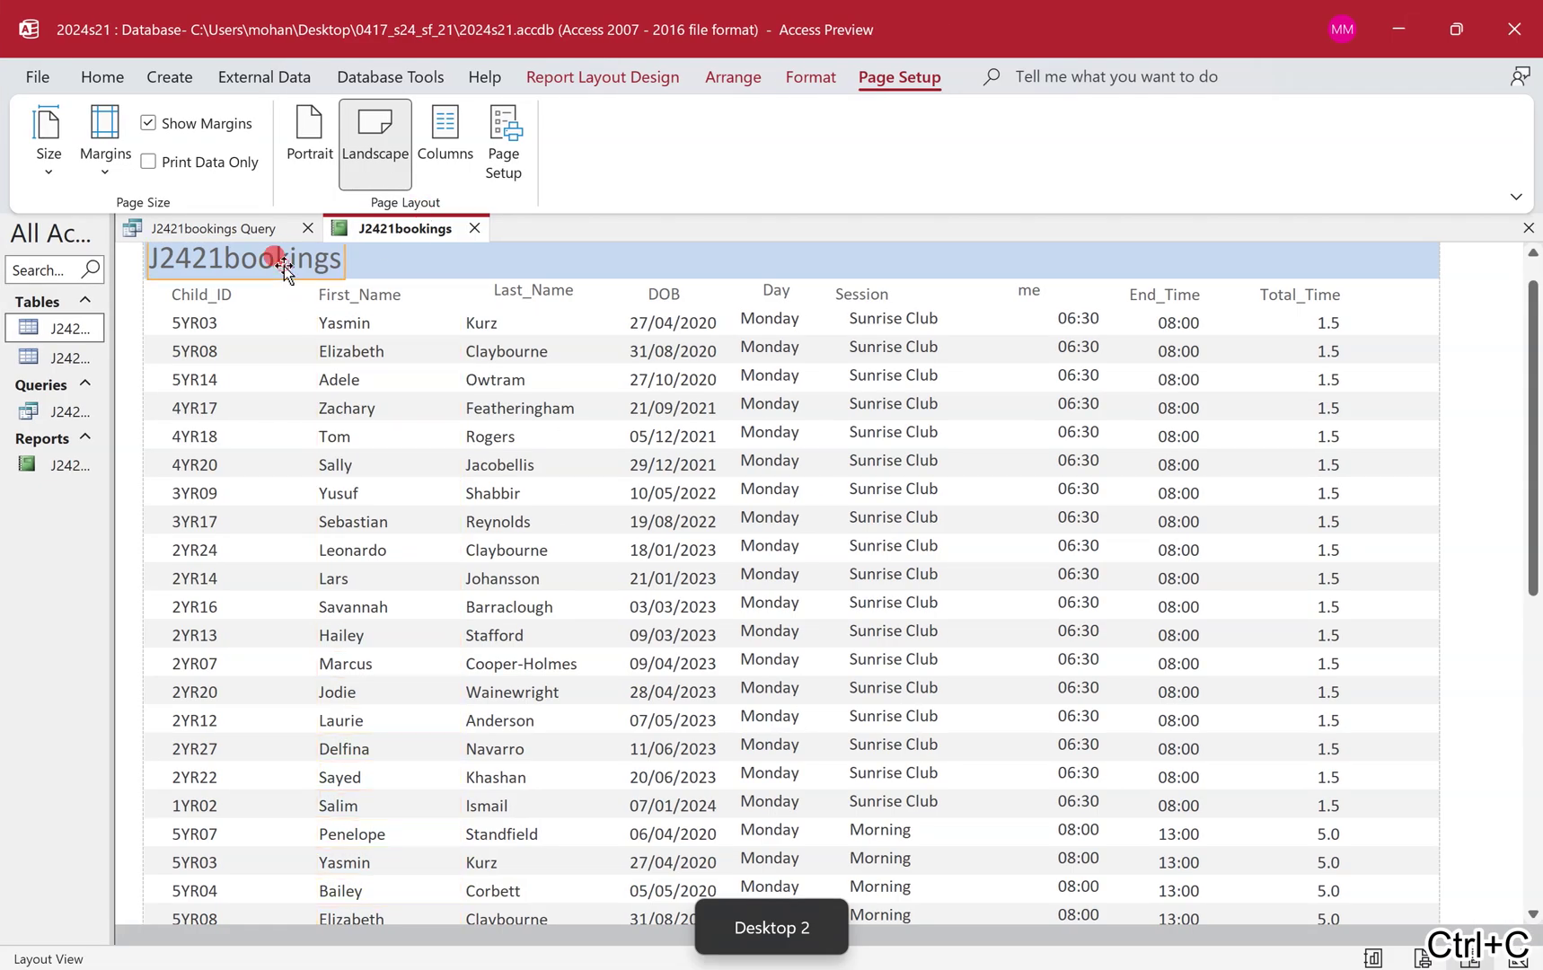
double_click(283, 267)
key(ctrl+v)
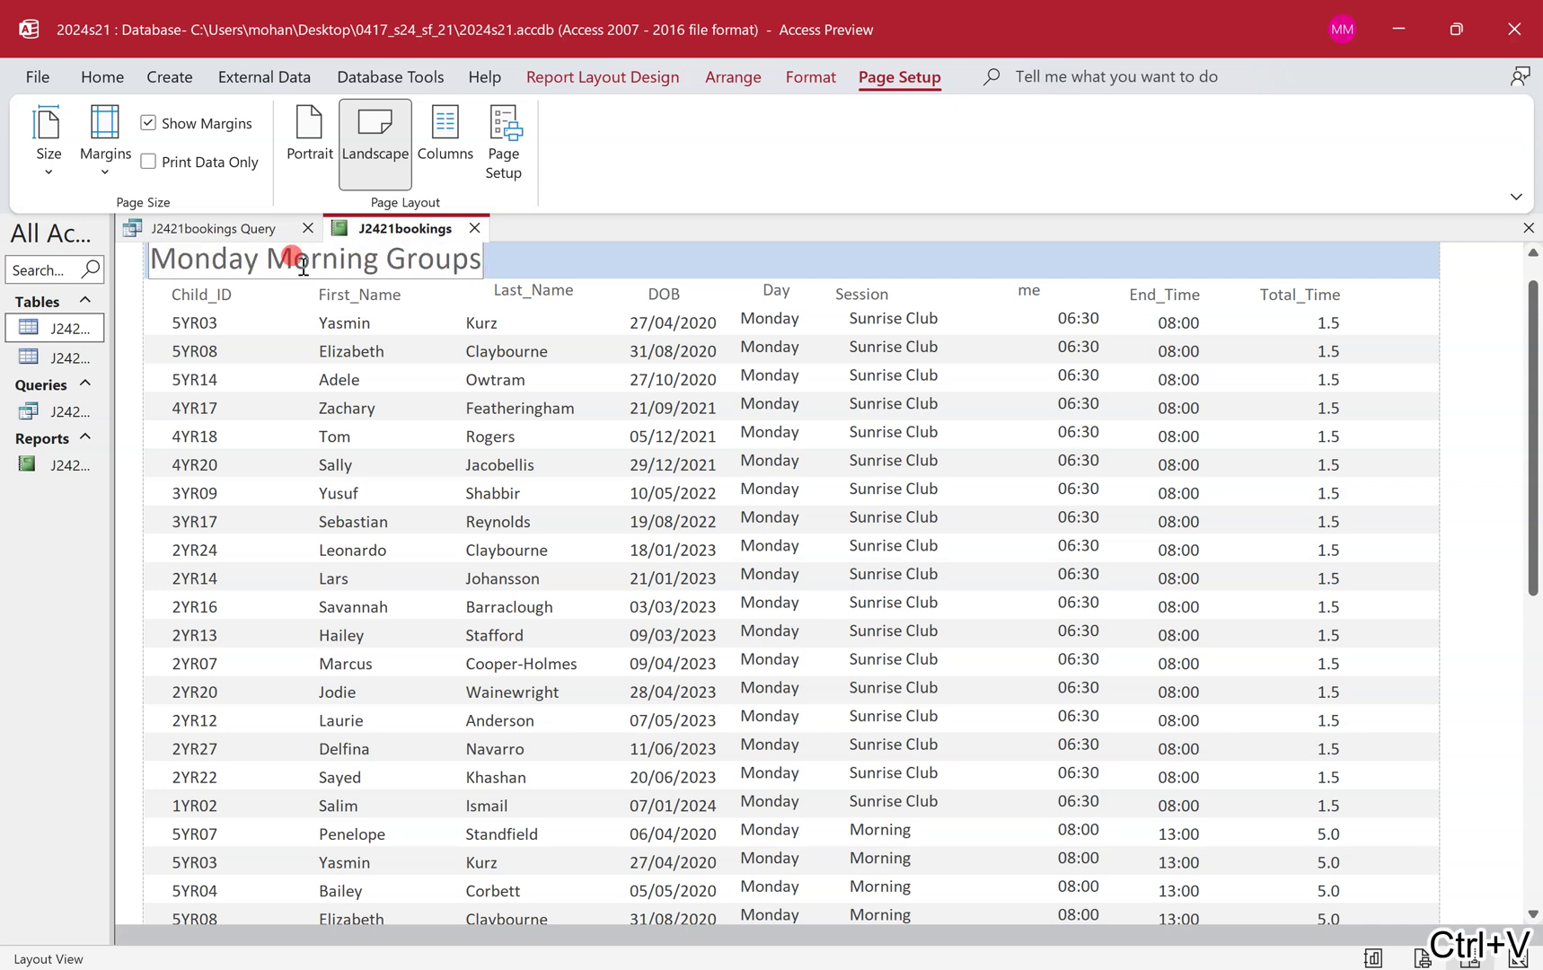
click(435, 350)
key(ctrl+super+Left)
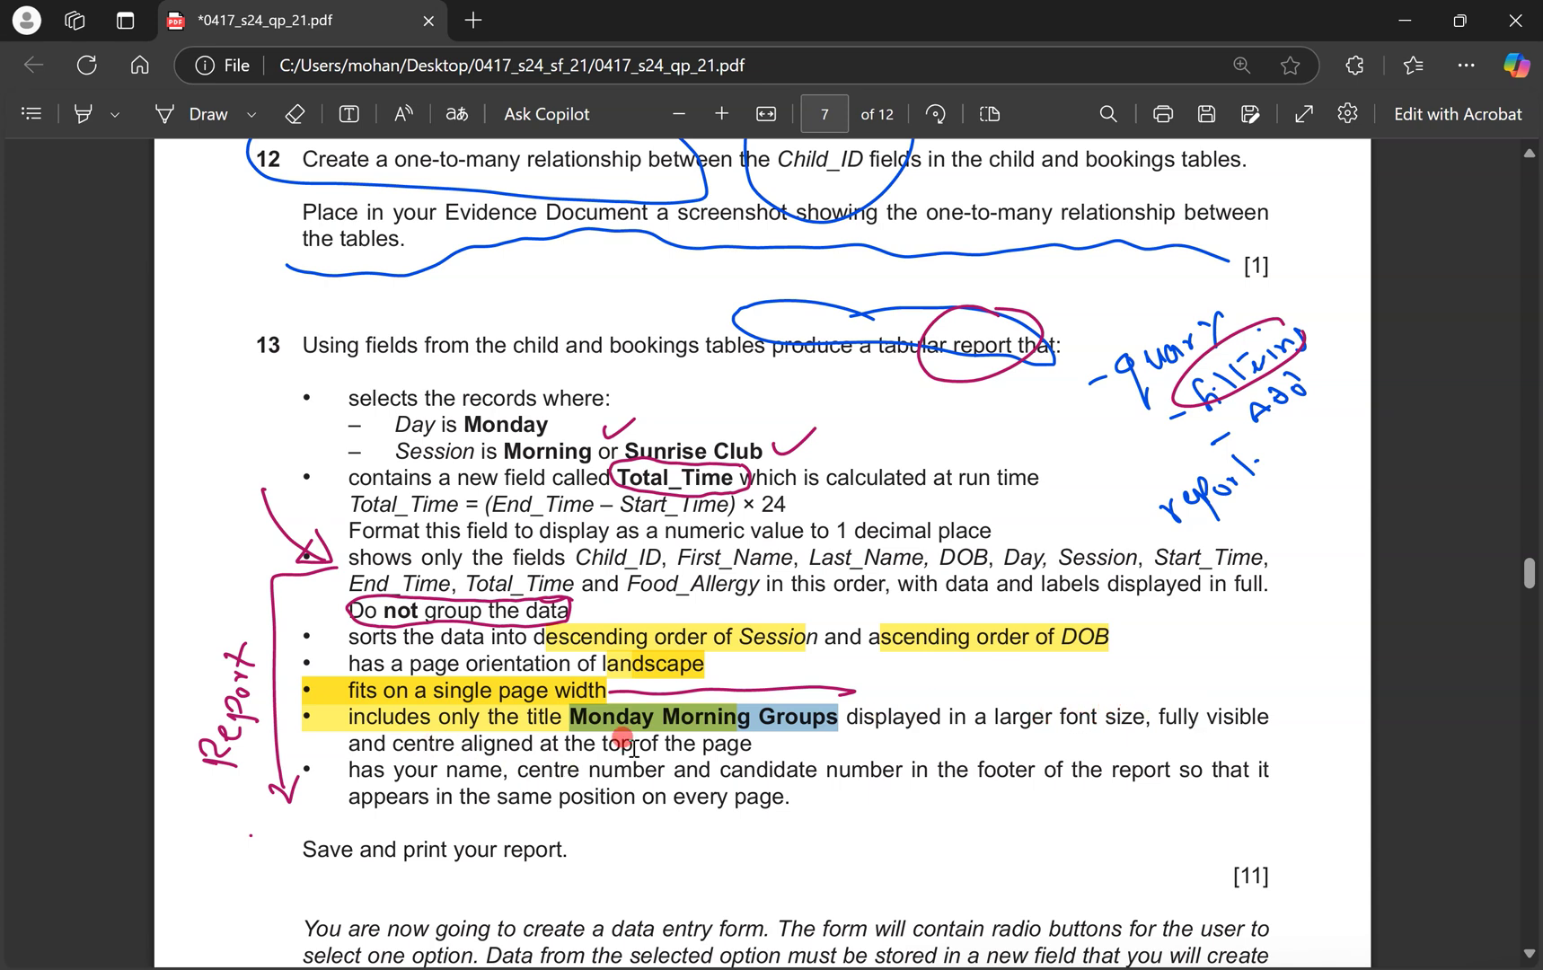
mouse_move(575, 968)
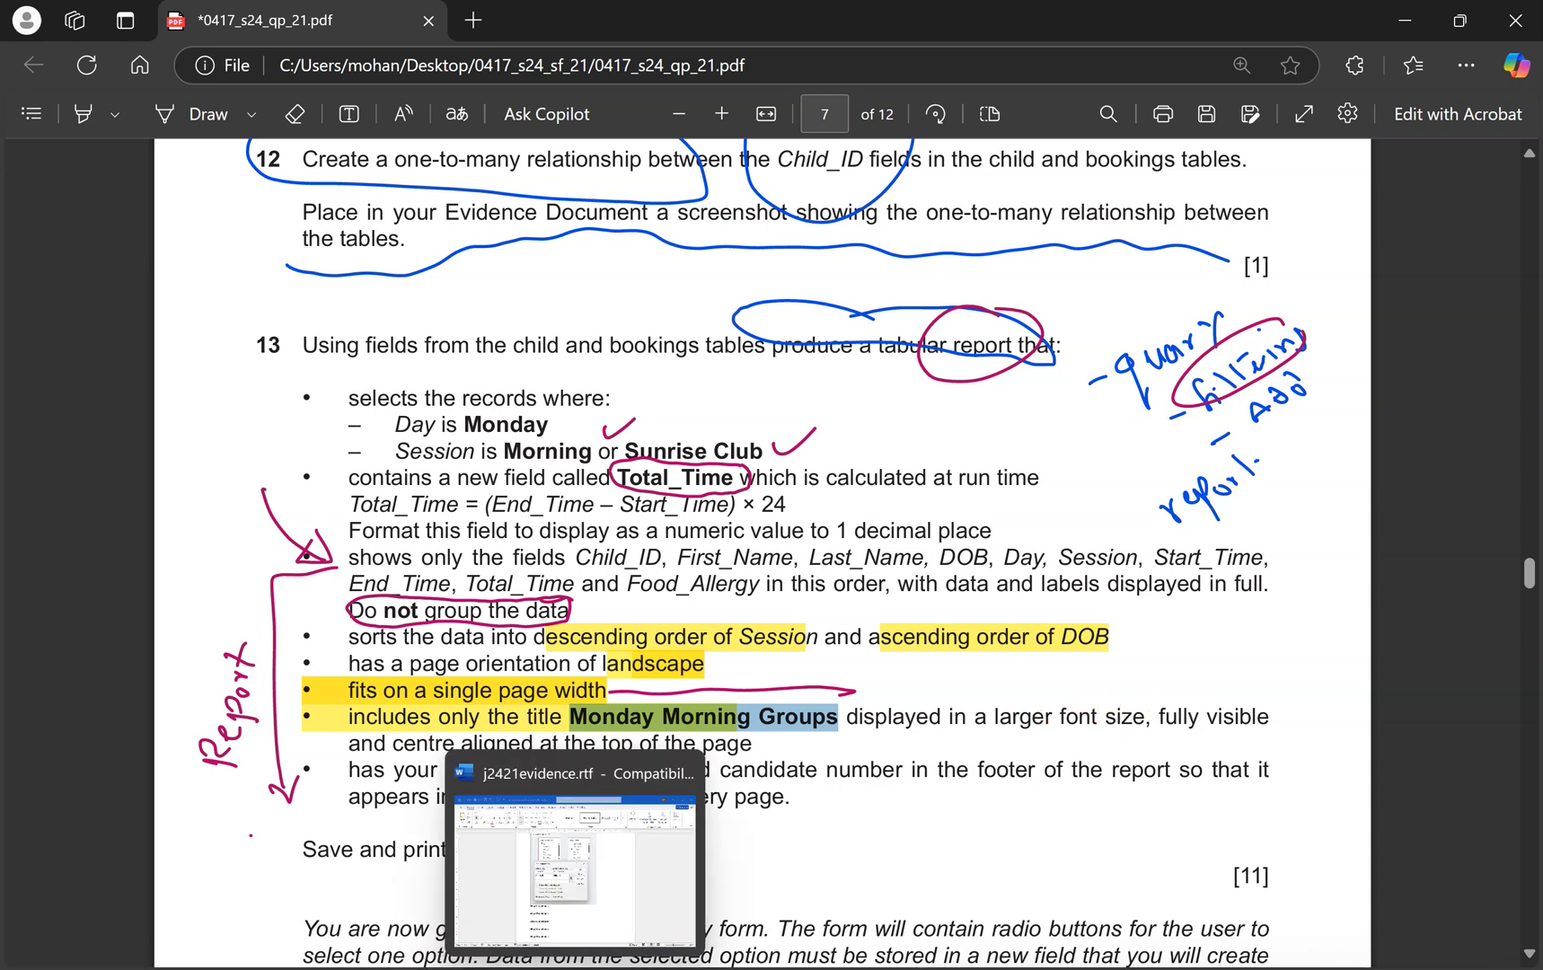
key(ctrl+super+Right)
Stretch the title across the report header, centre it and set its font size to 23.
click(462, 261)
click(1222, 265)
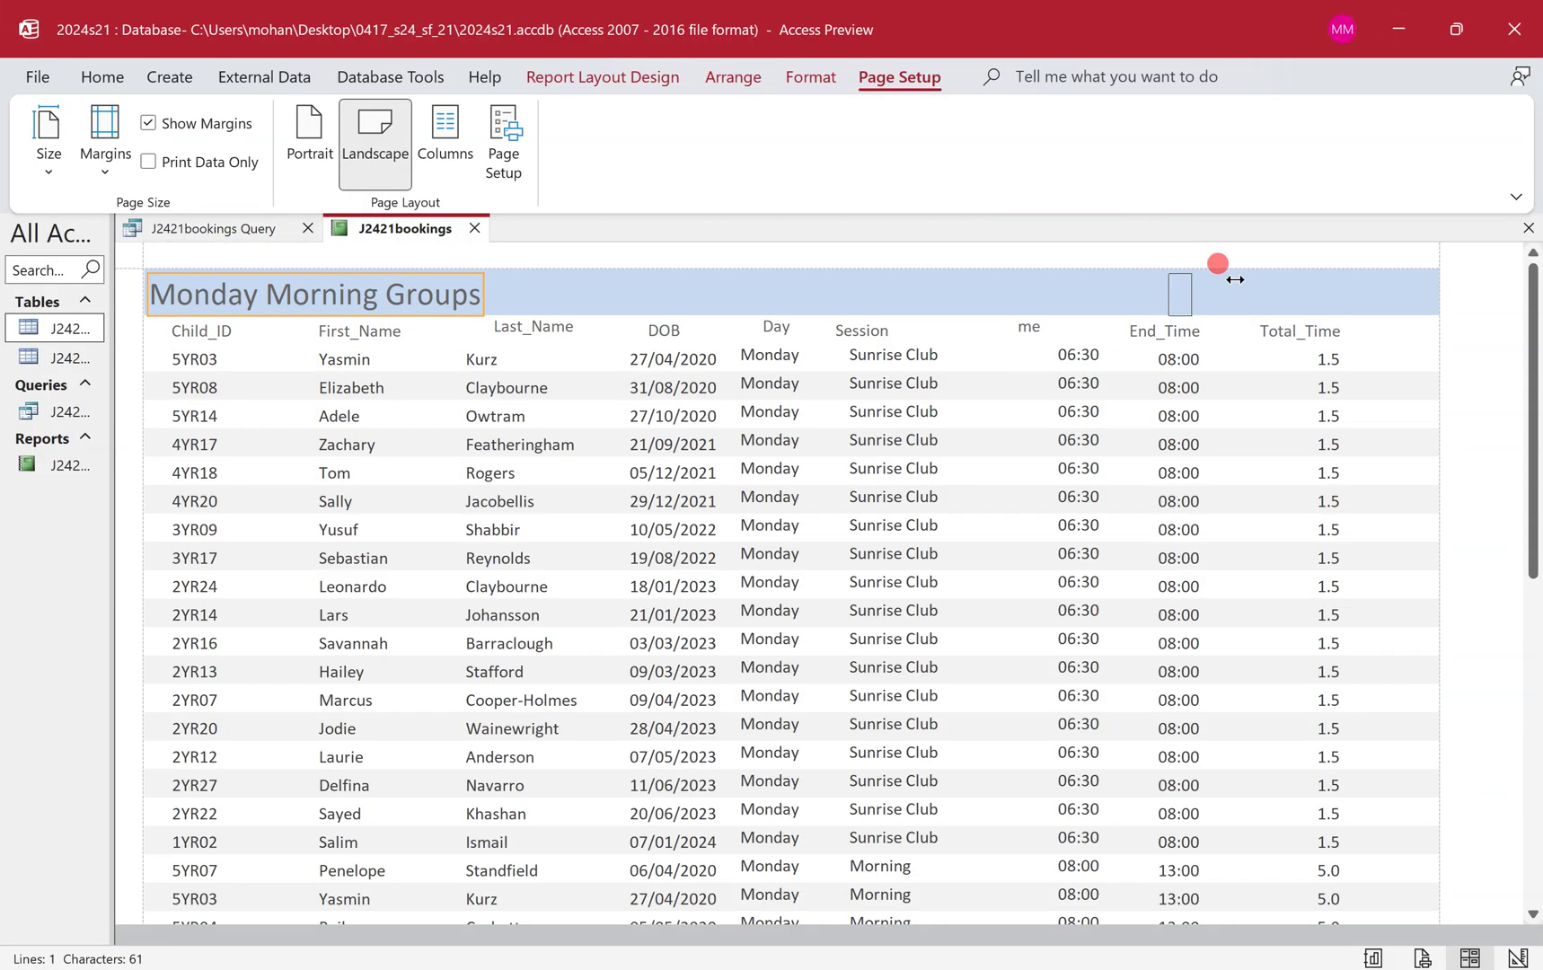
drag(1292, 285, 1440, 291)
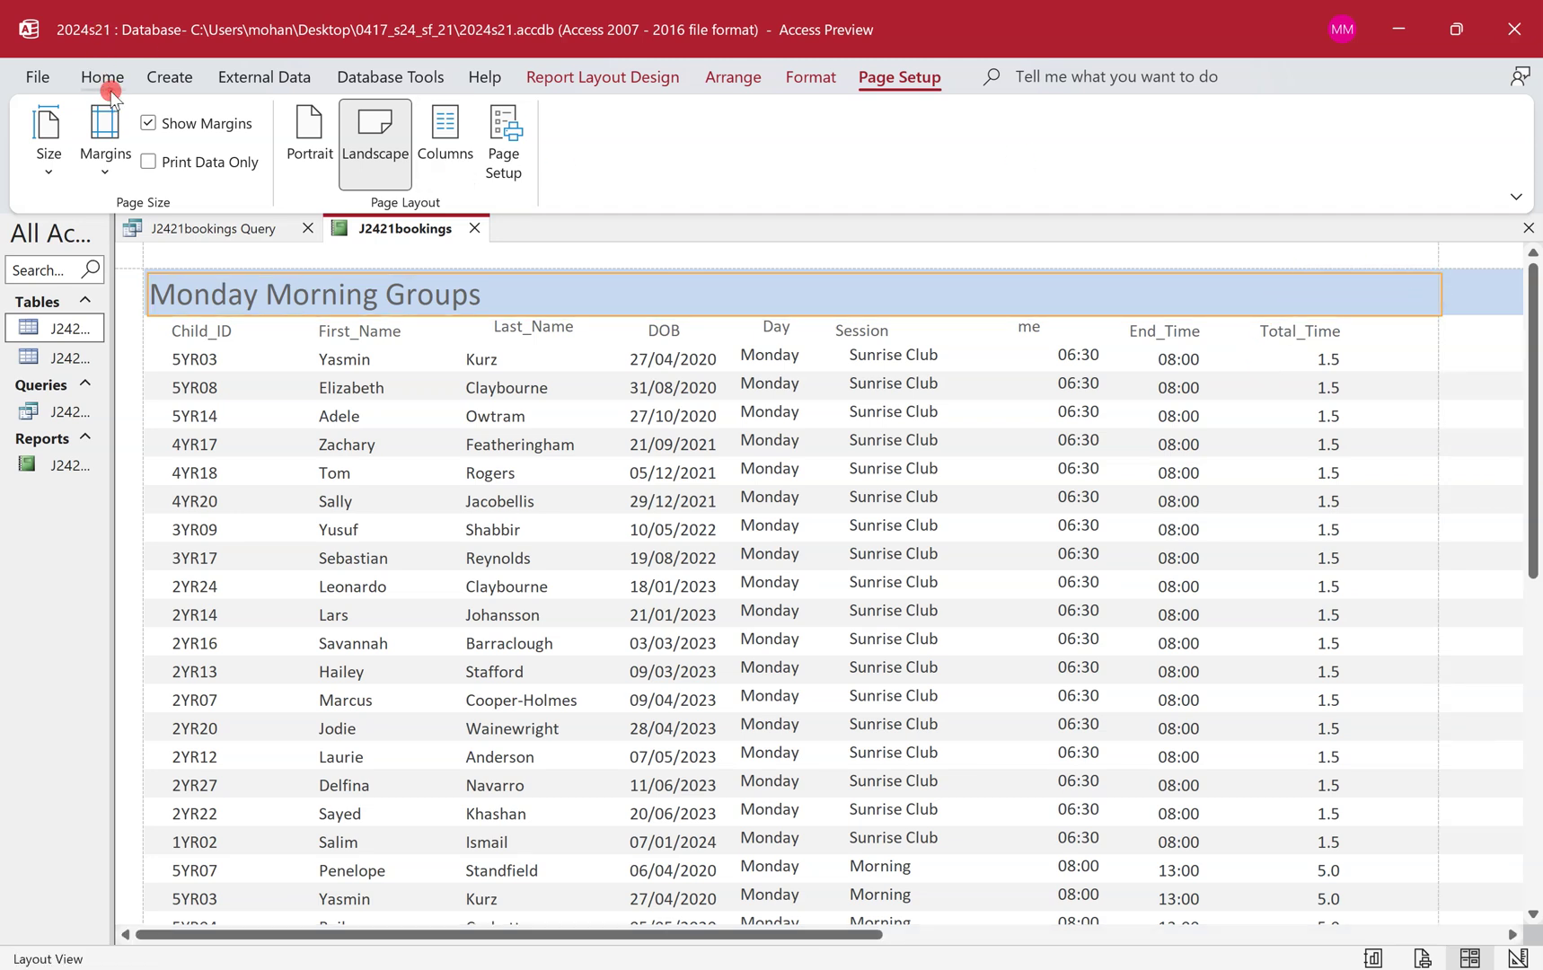
click(111, 91)
click(1235, 174)
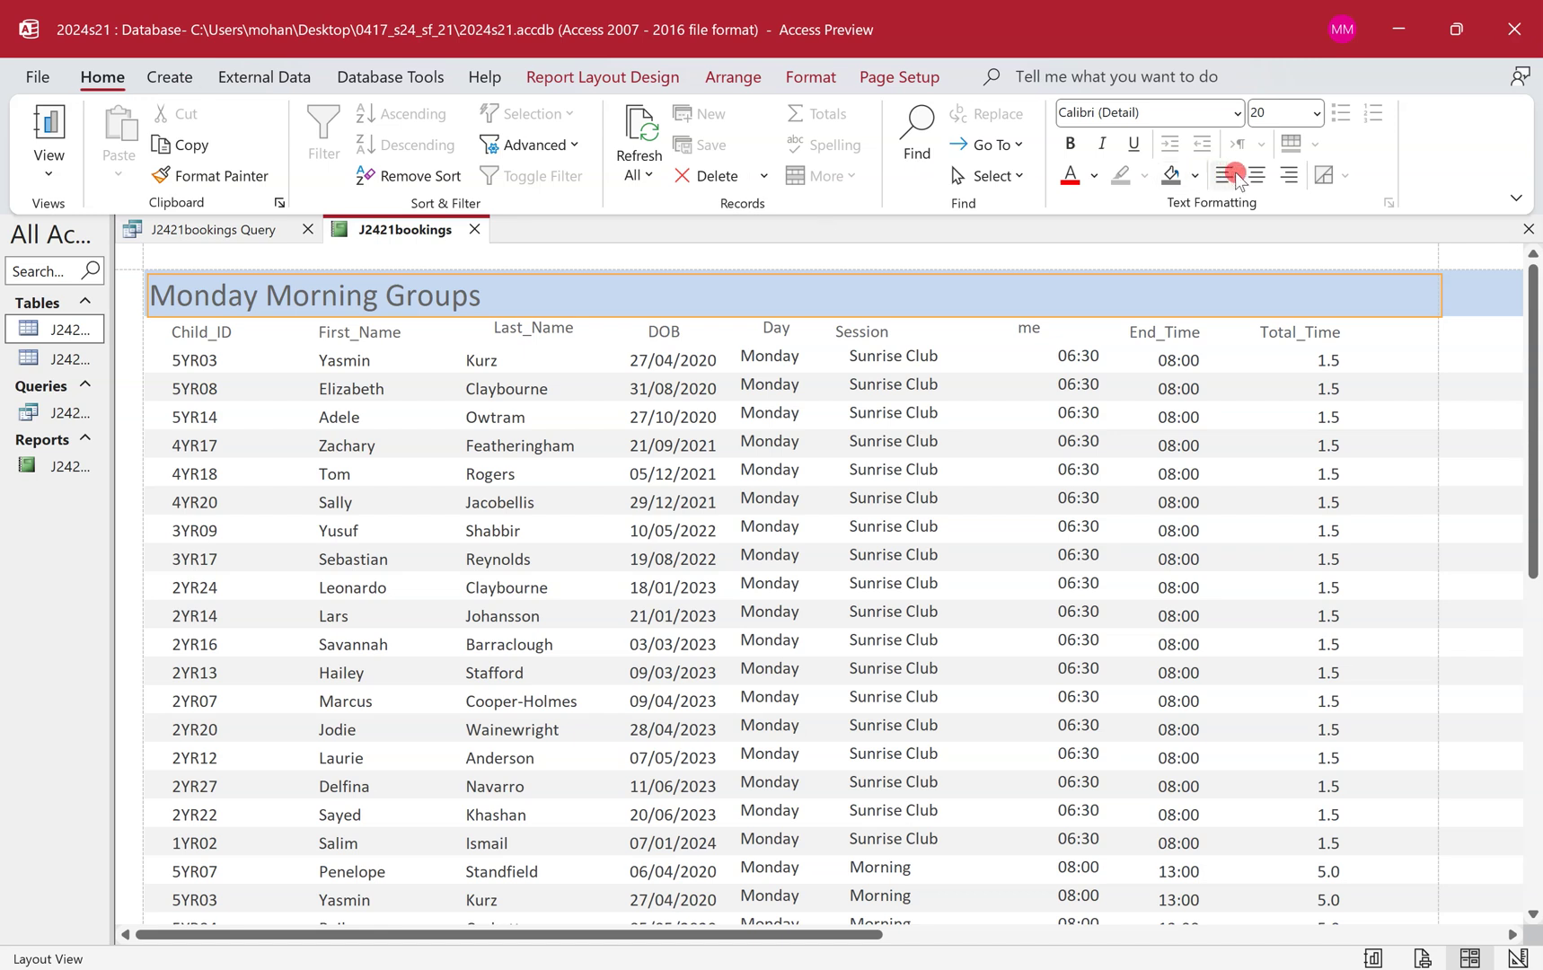
click(1253, 175)
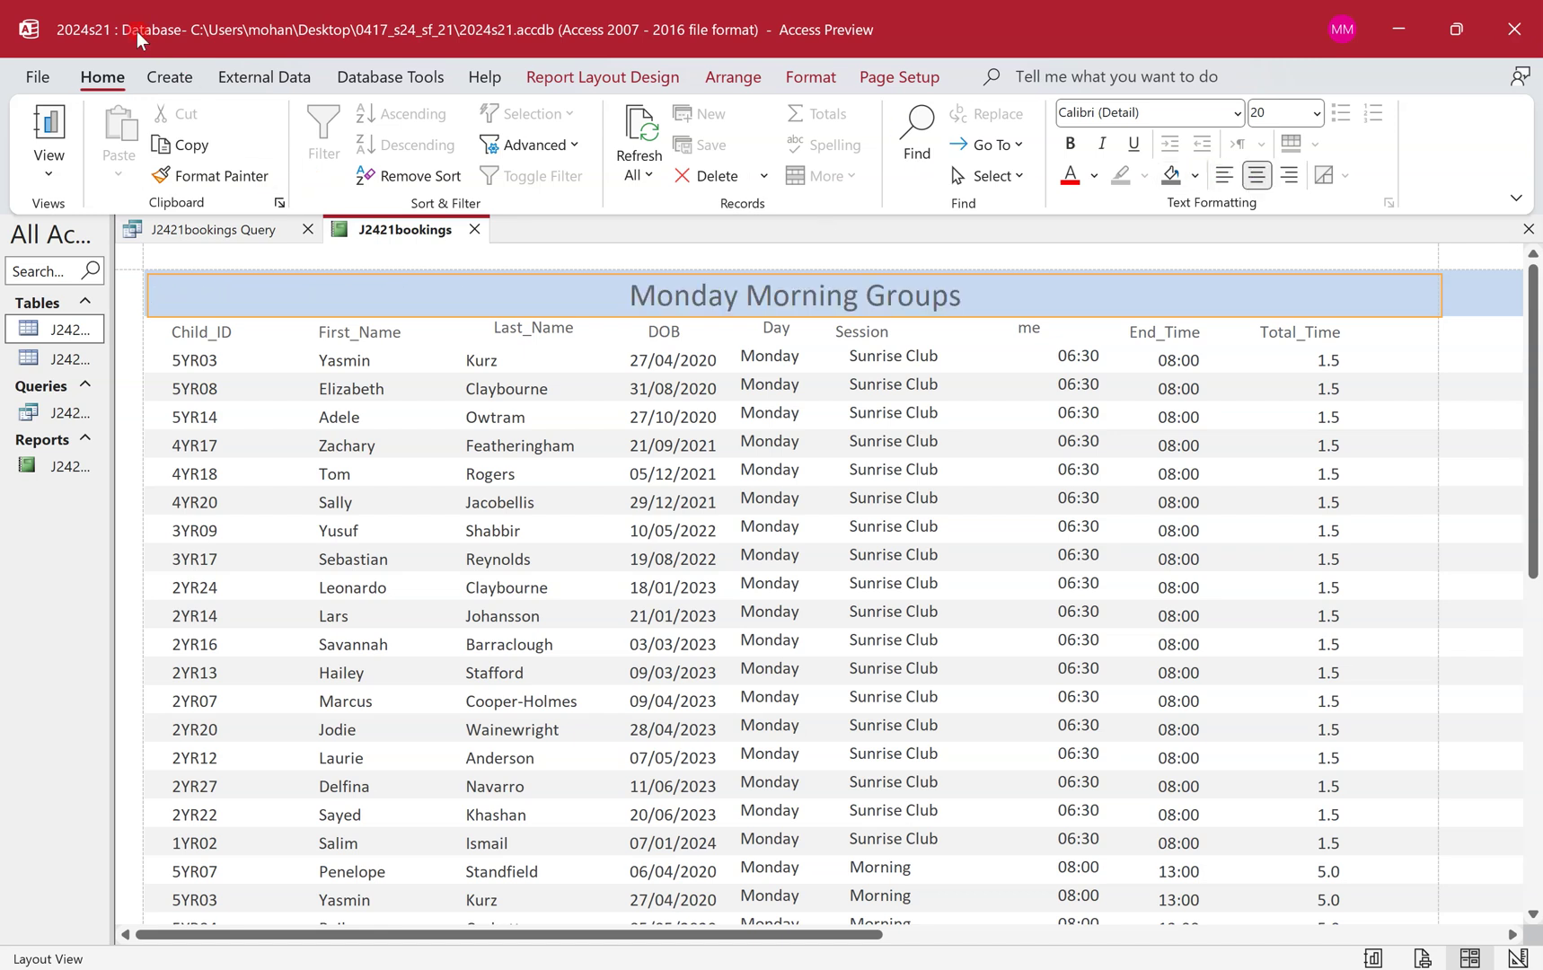
click(1295, 110)
text(23)
key(Return)
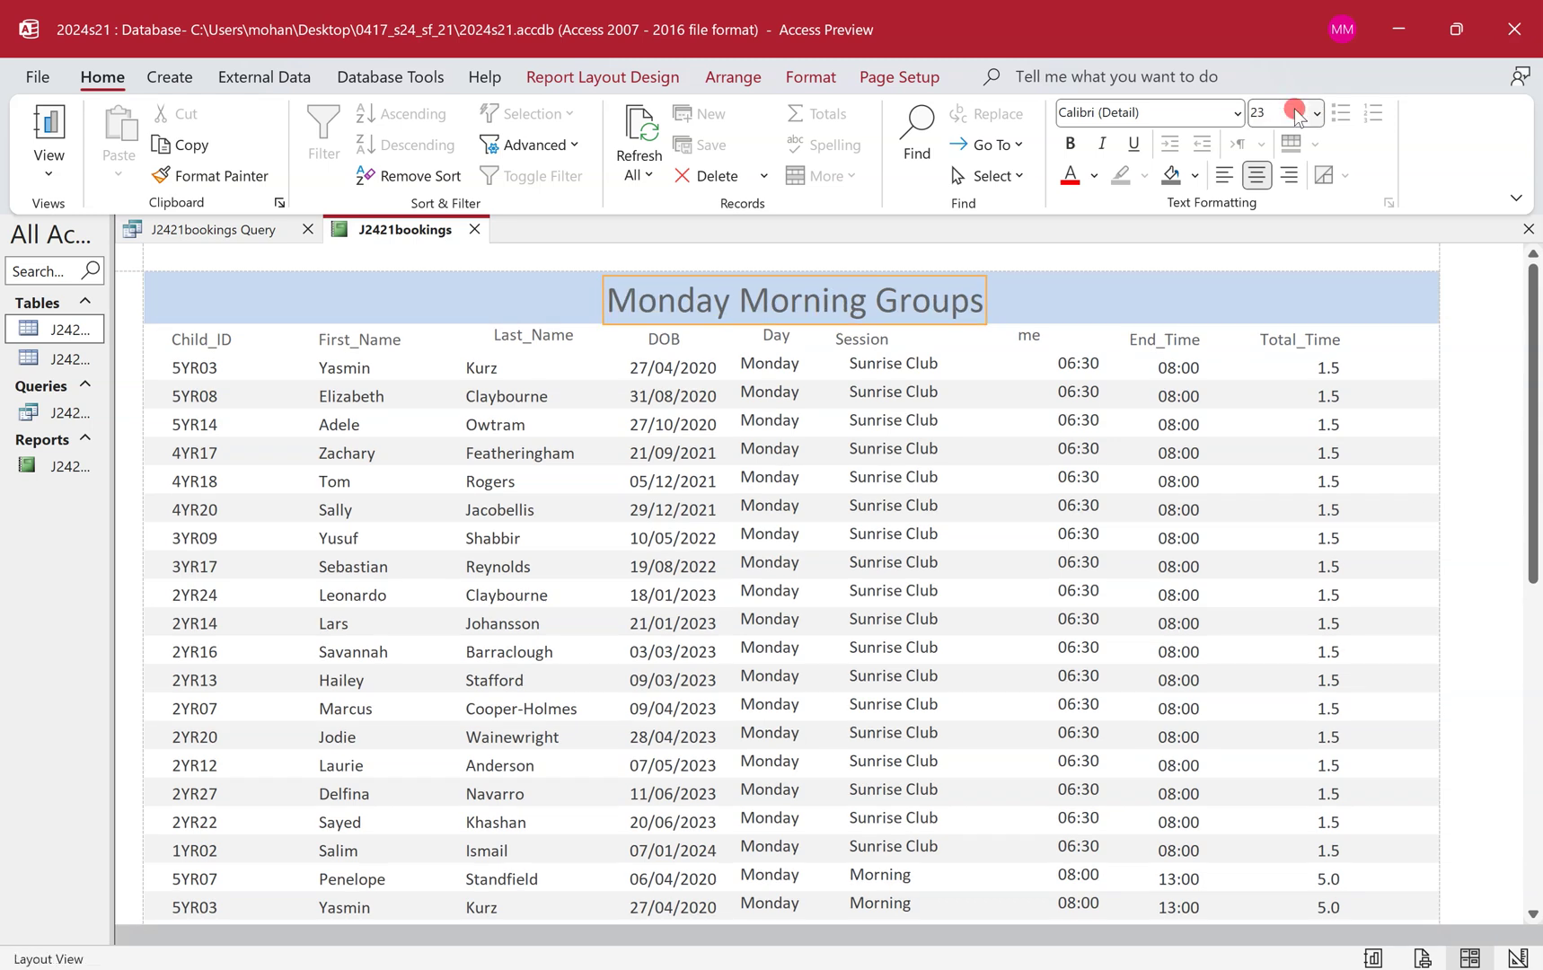
key(ctrl+super+Left)
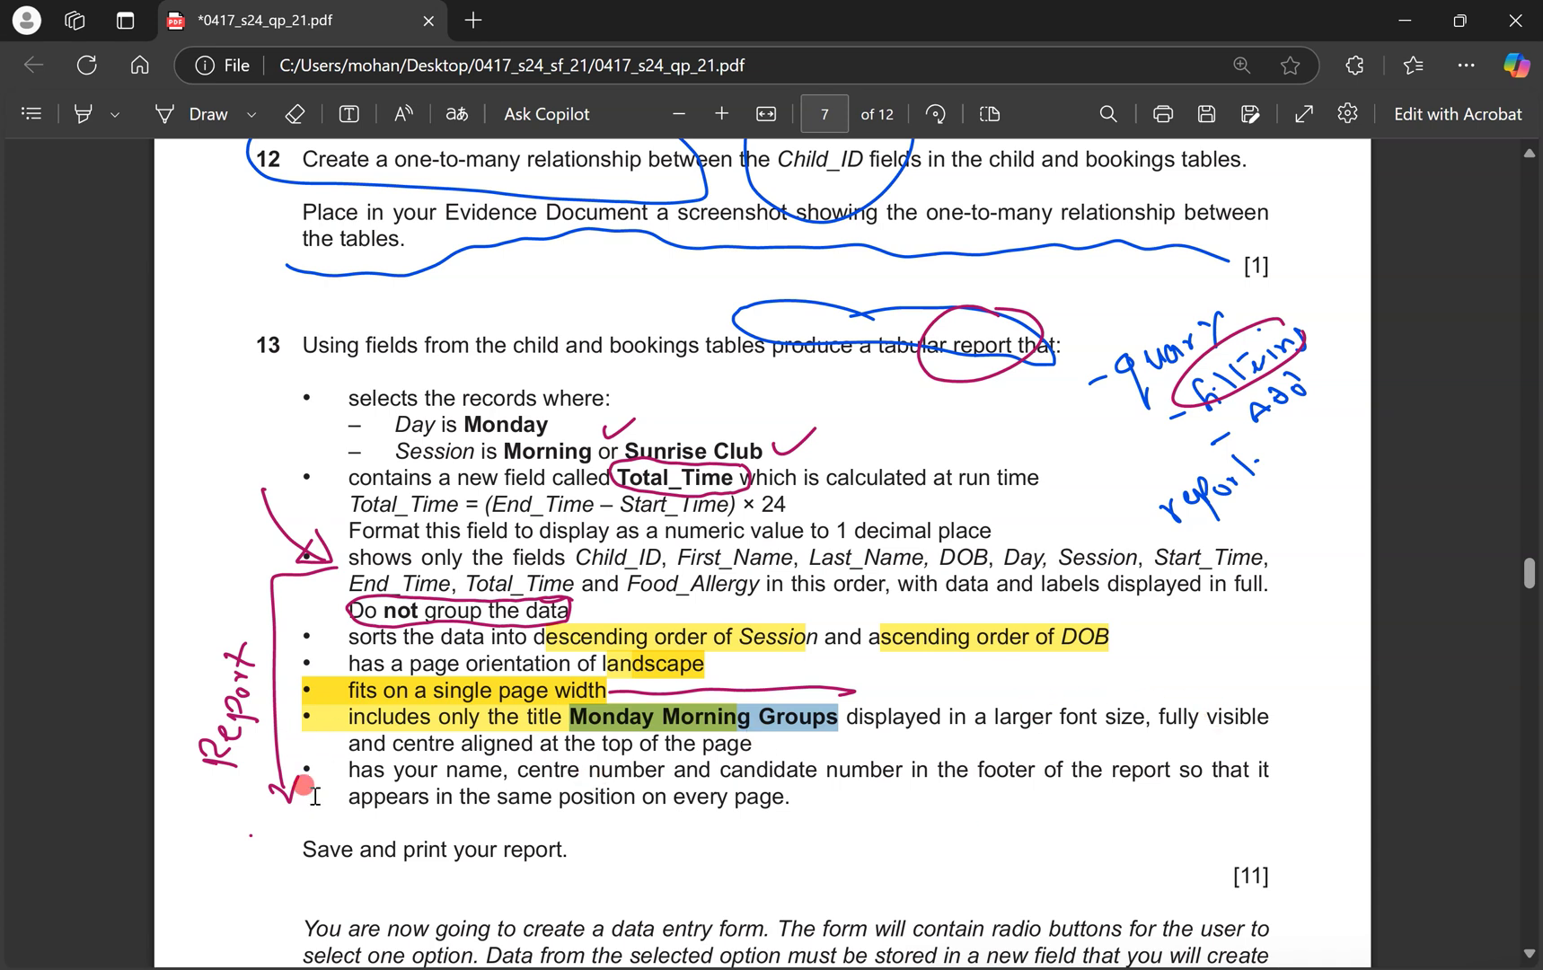
Highlight the bullet requiring name, centre number and candidate number in the footer.
drag(337, 771, 796, 790)
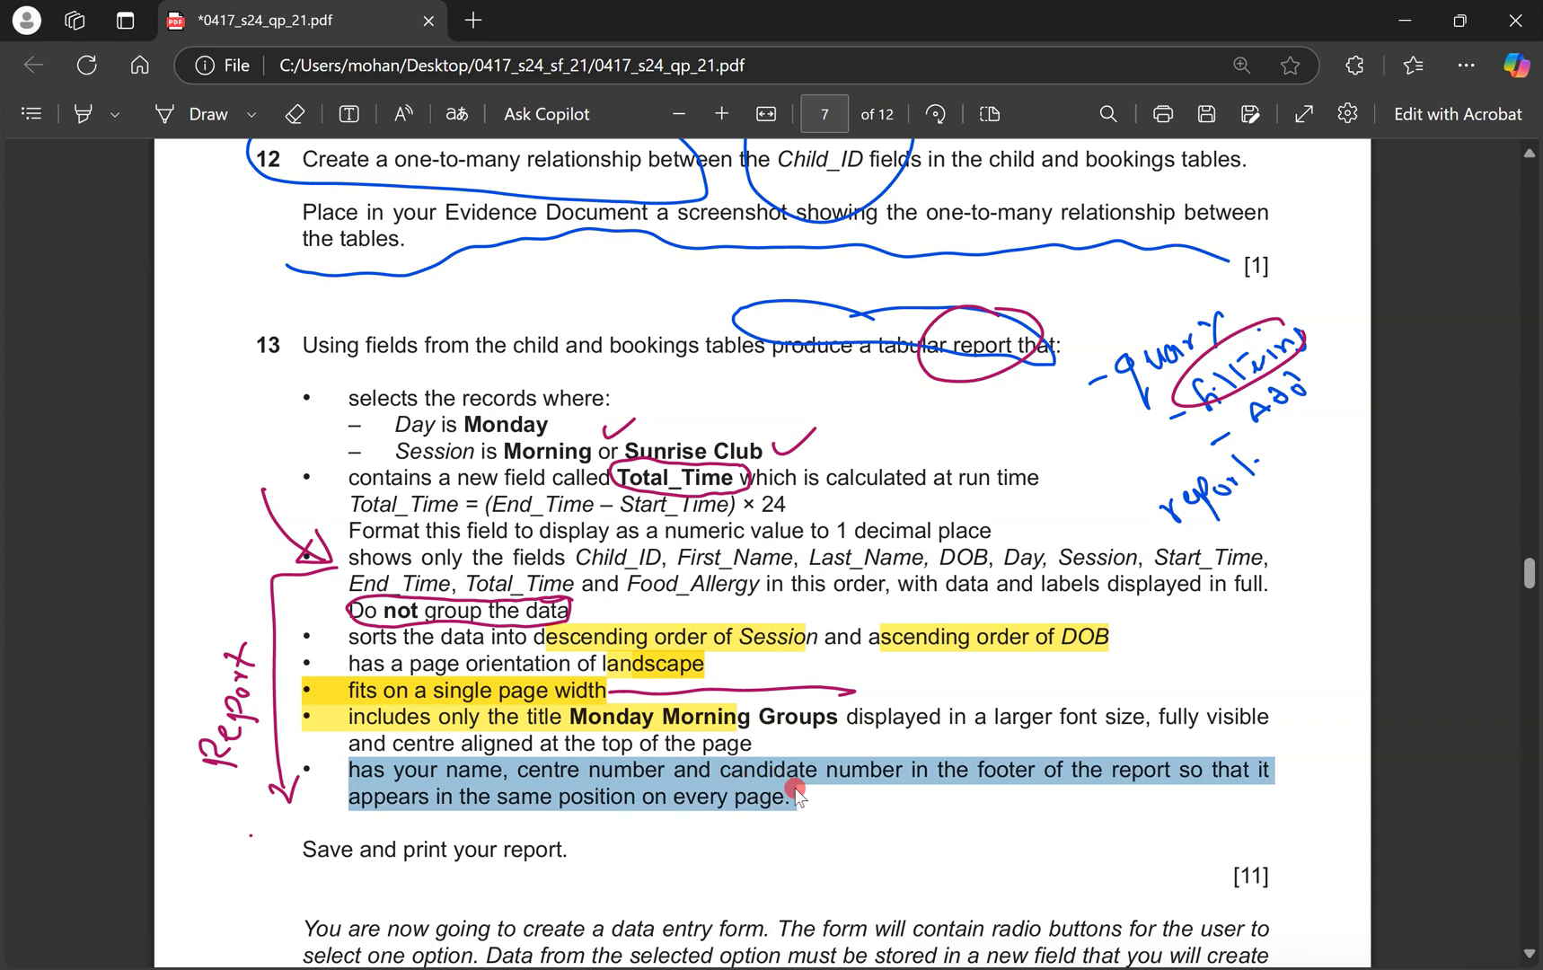
drag(795, 790, 798, 794)
key(ctrl+super+Right)
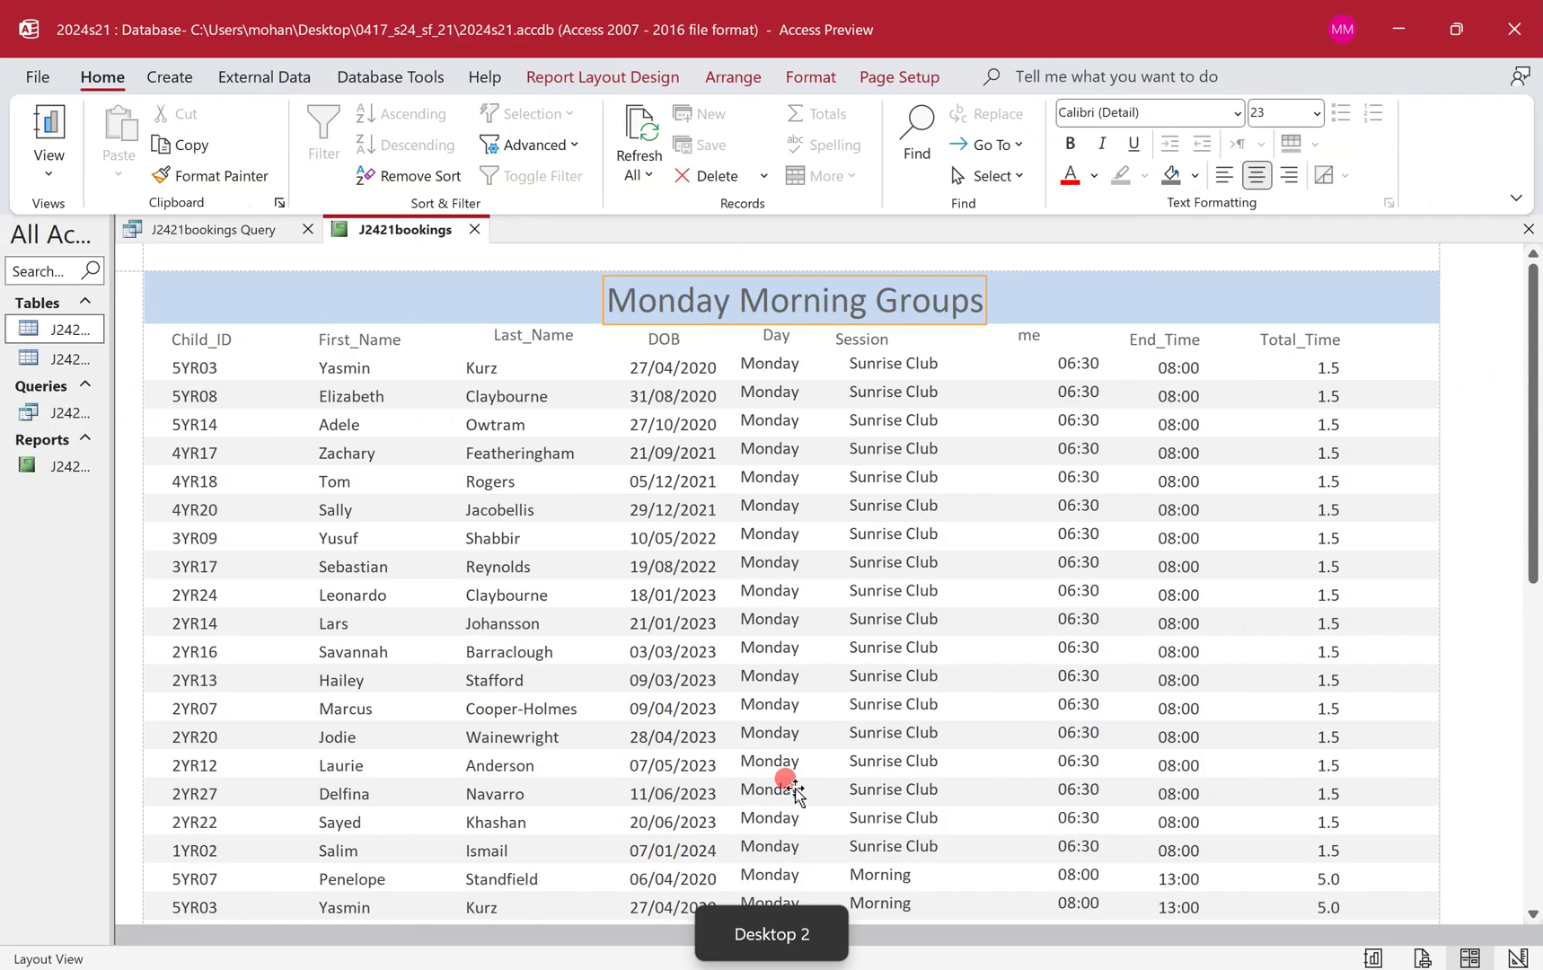
Switch the report to Design View and adjust the Page and Report Footer section sizes.
right_click(399, 232)
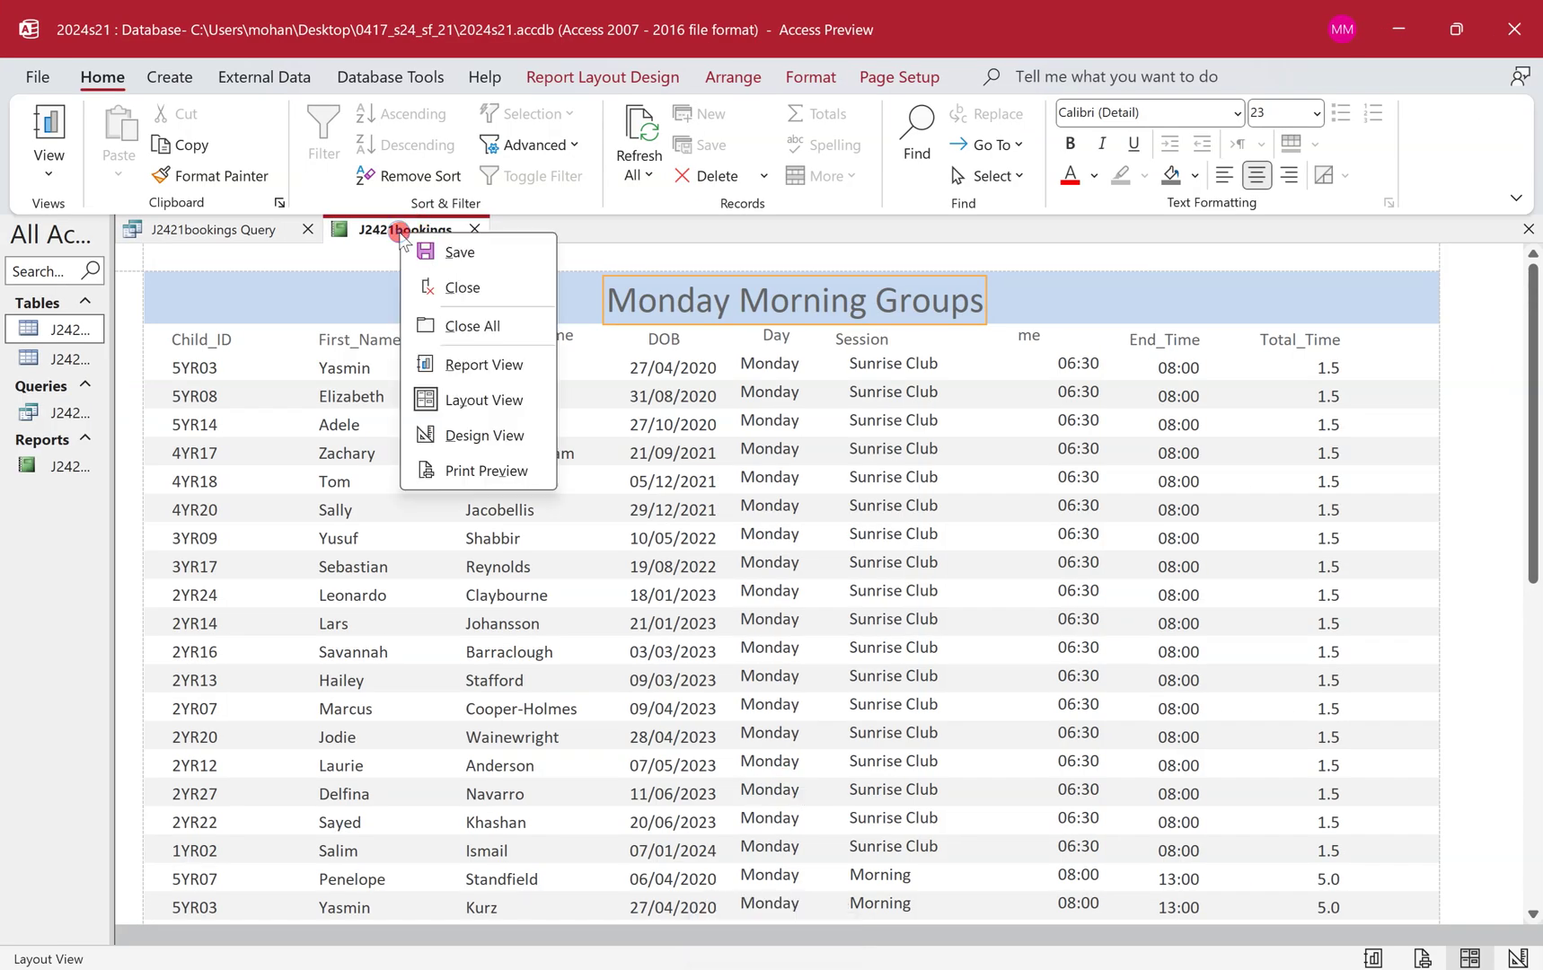
click(509, 438)
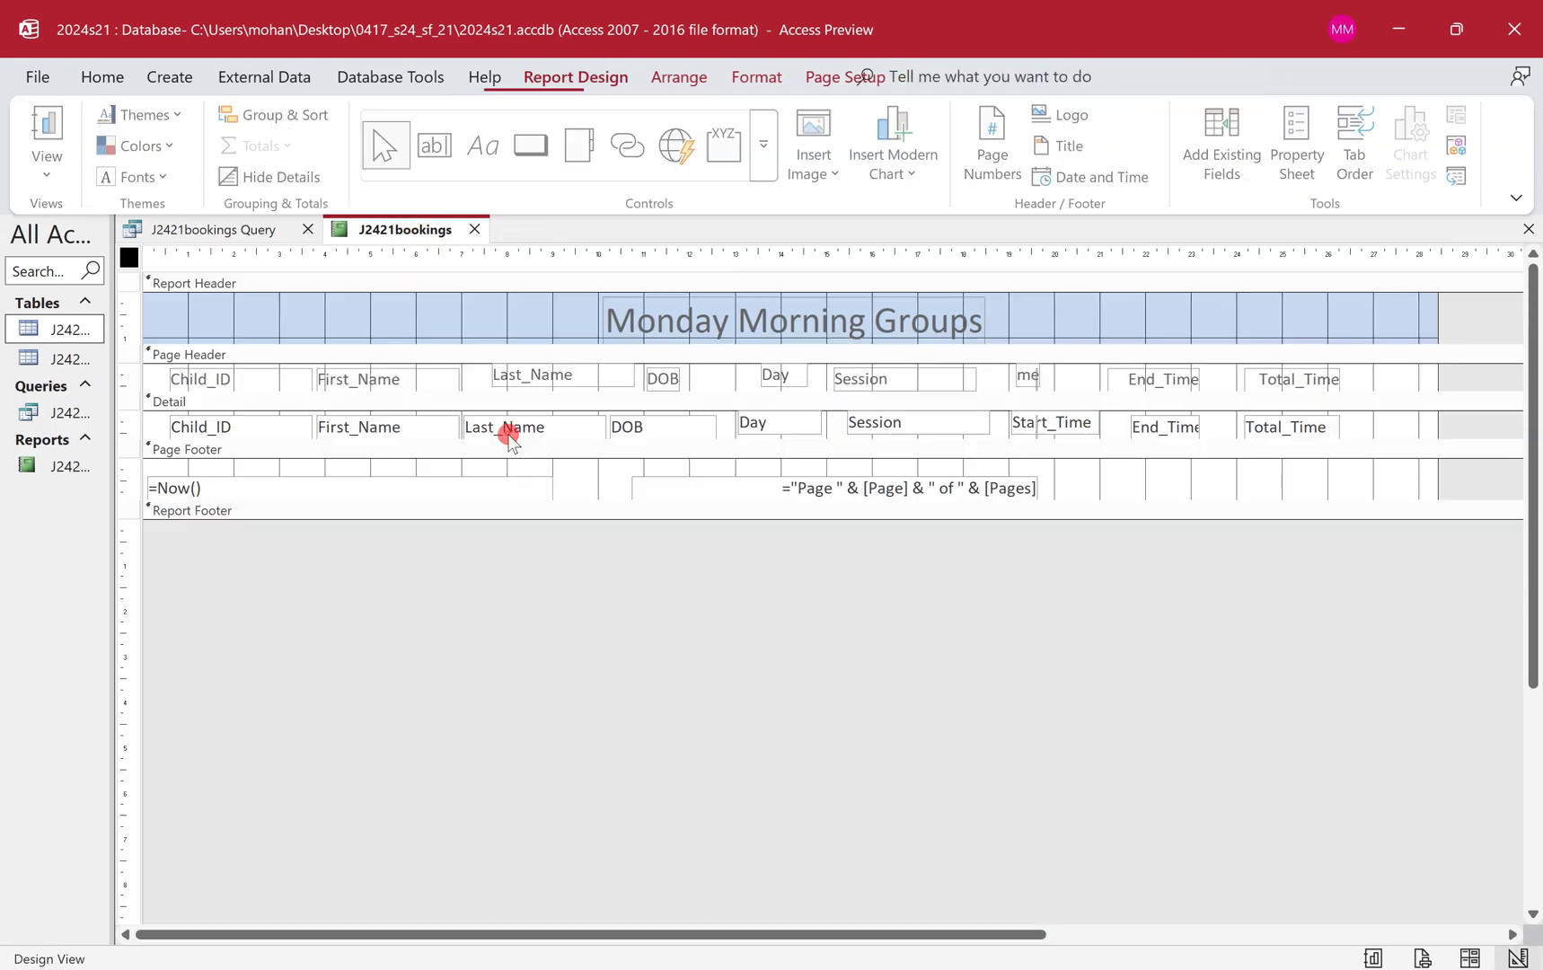
click(191, 453)
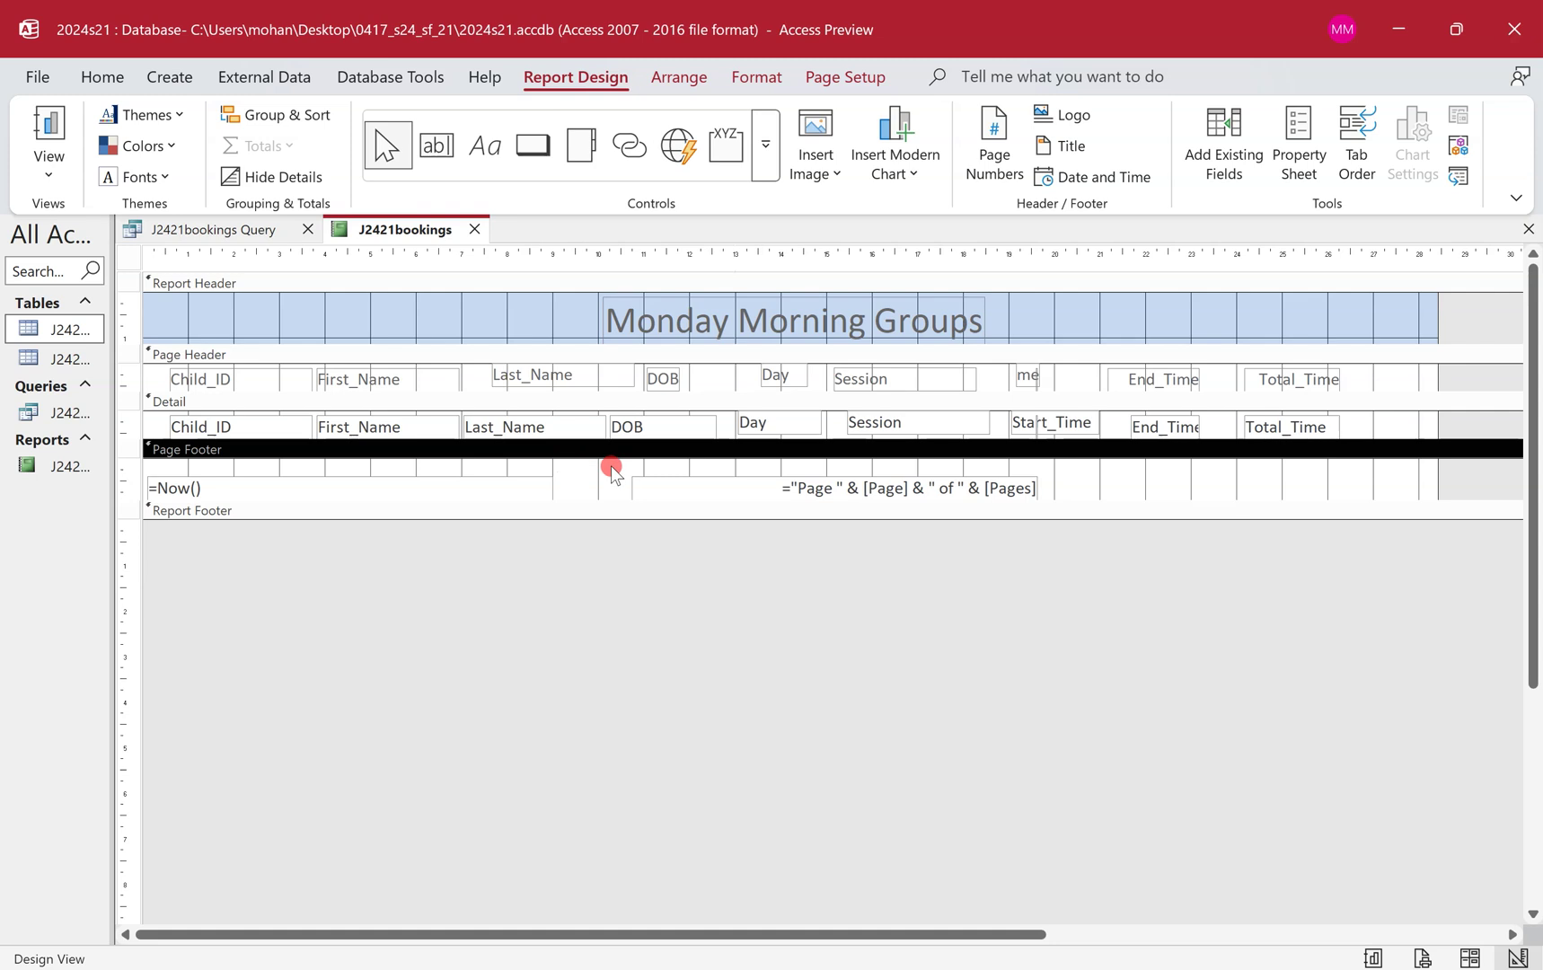
click(204, 512)
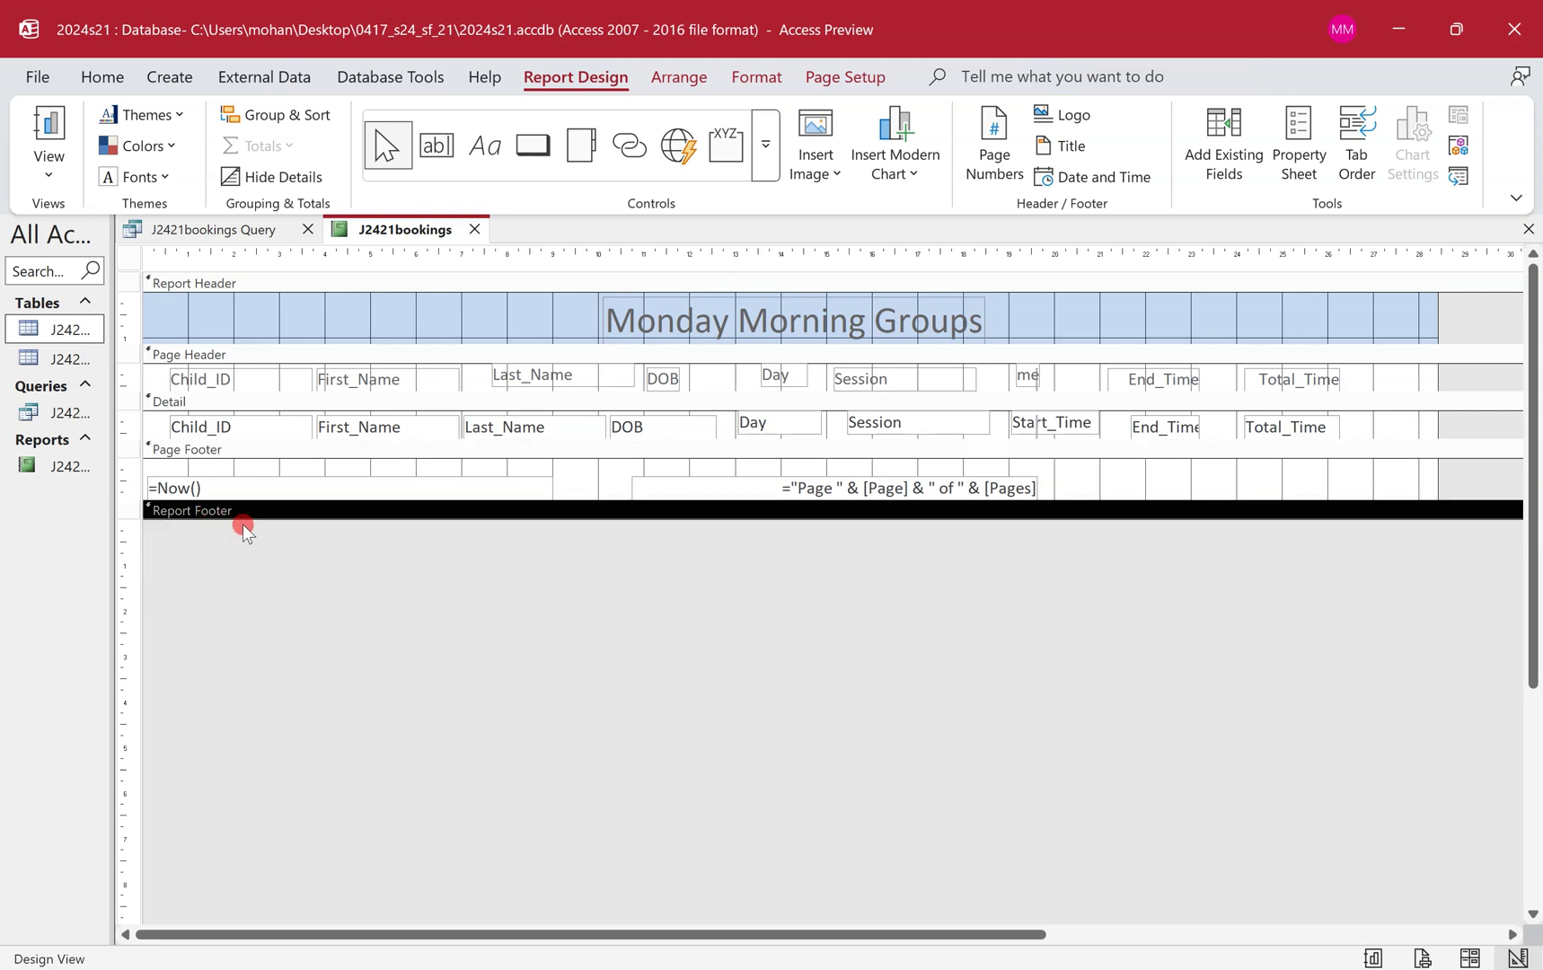
drag(242, 519, 242, 552)
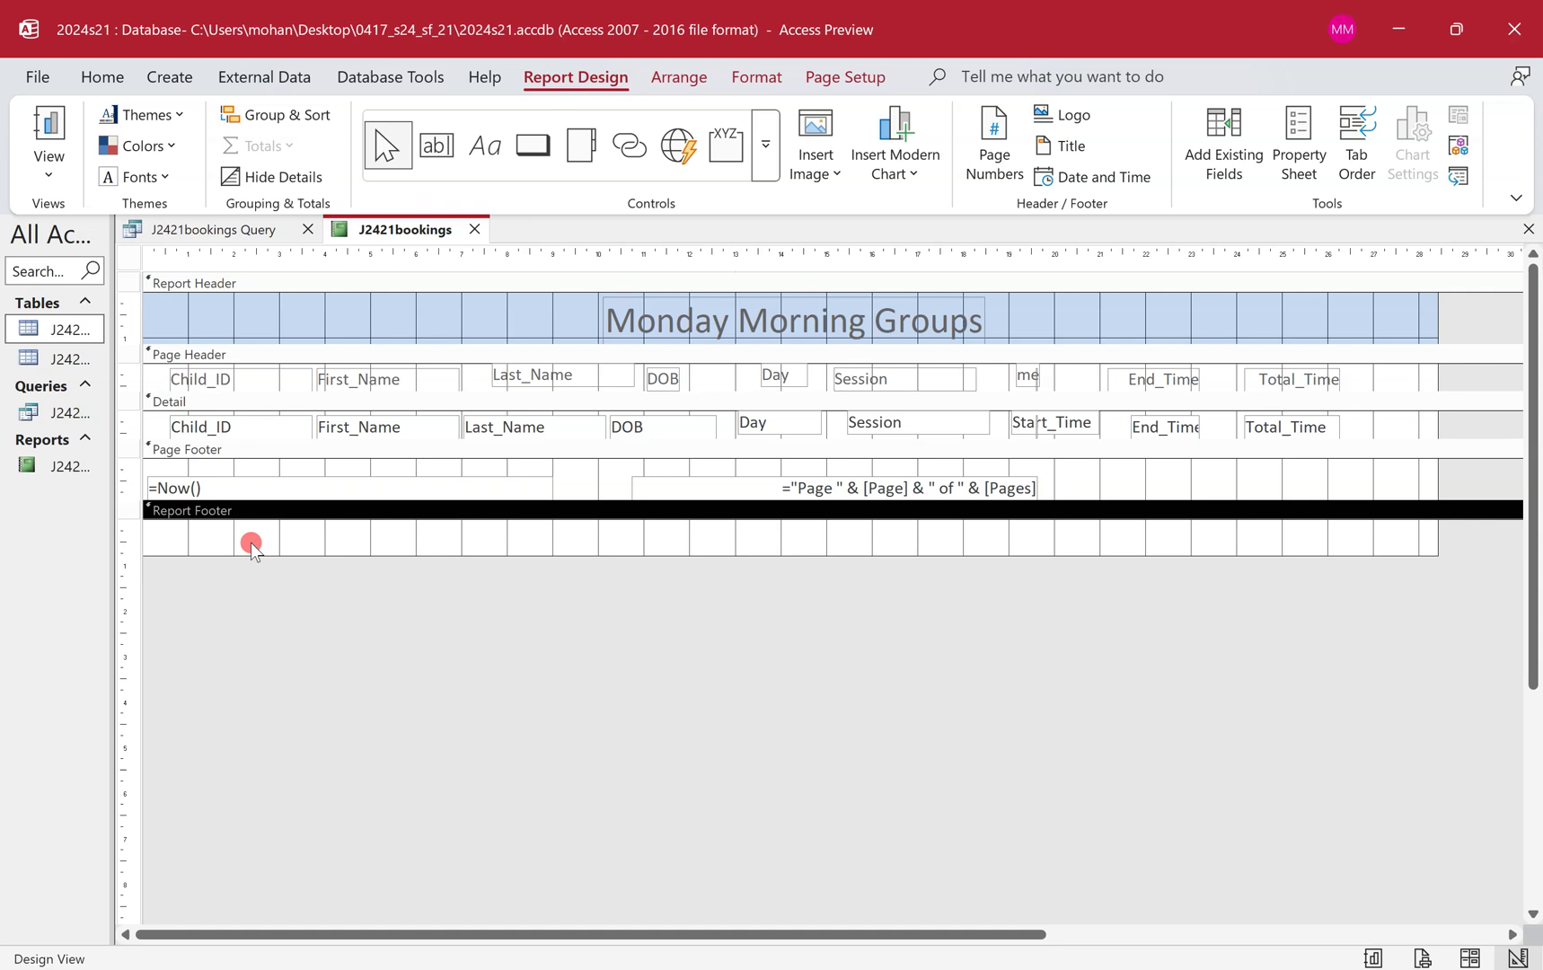
drag(285, 555, 288, 519)
drag(748, 477, 1134, 480)
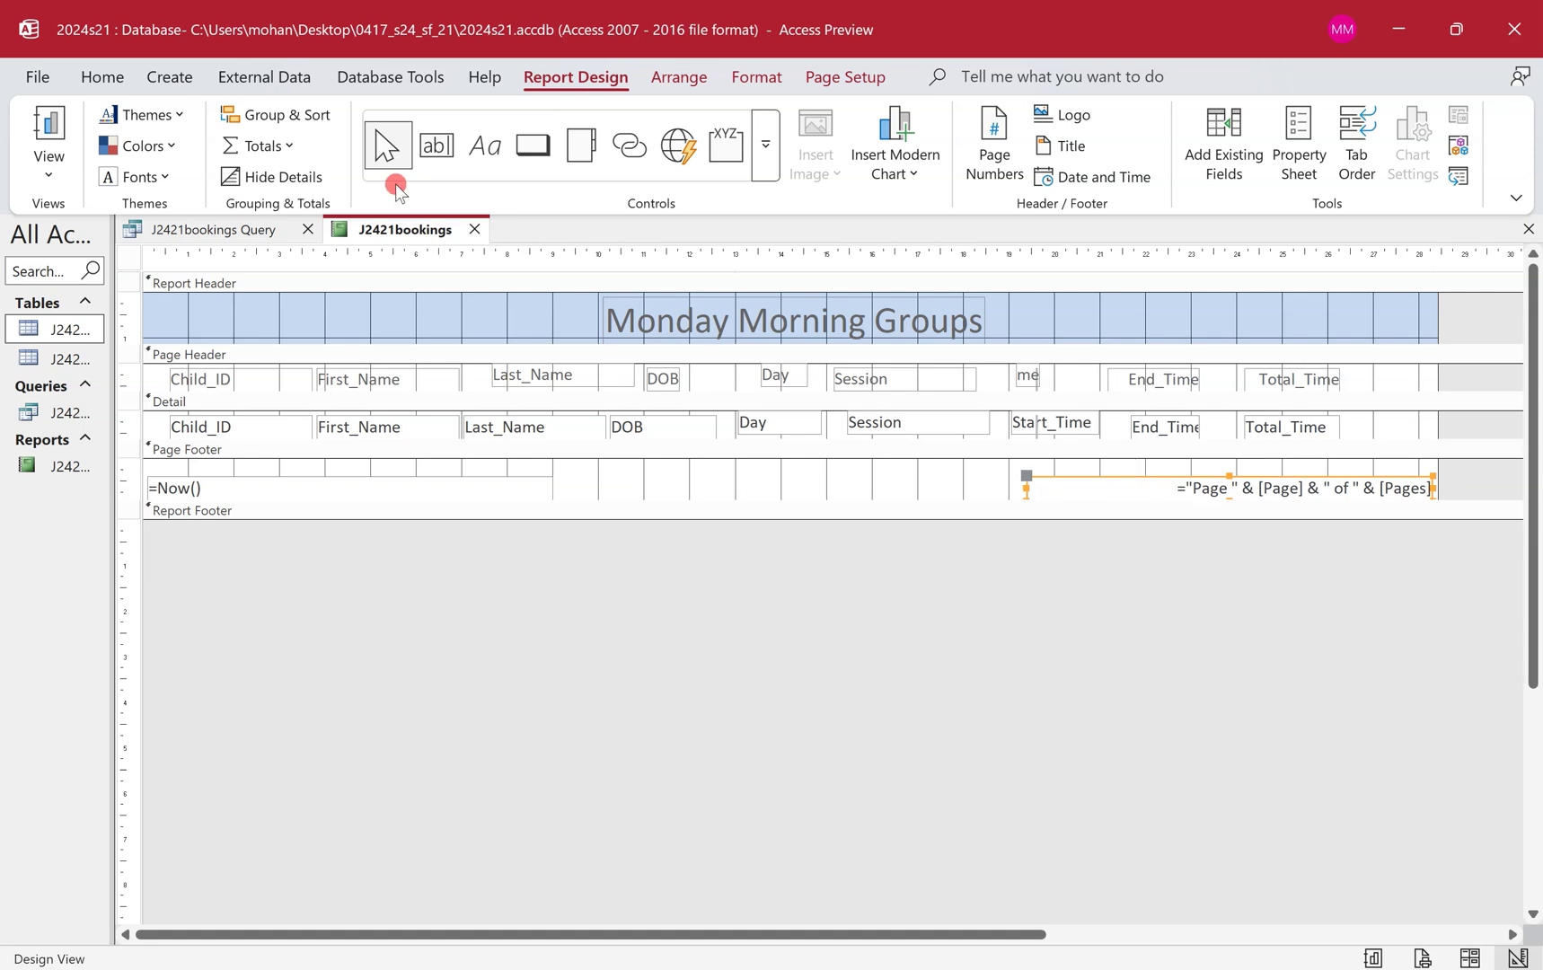
Add a Page Footer label containing the candidate's name, centre number and candidate number.
click(485, 146)
drag(567, 467, 990, 496)
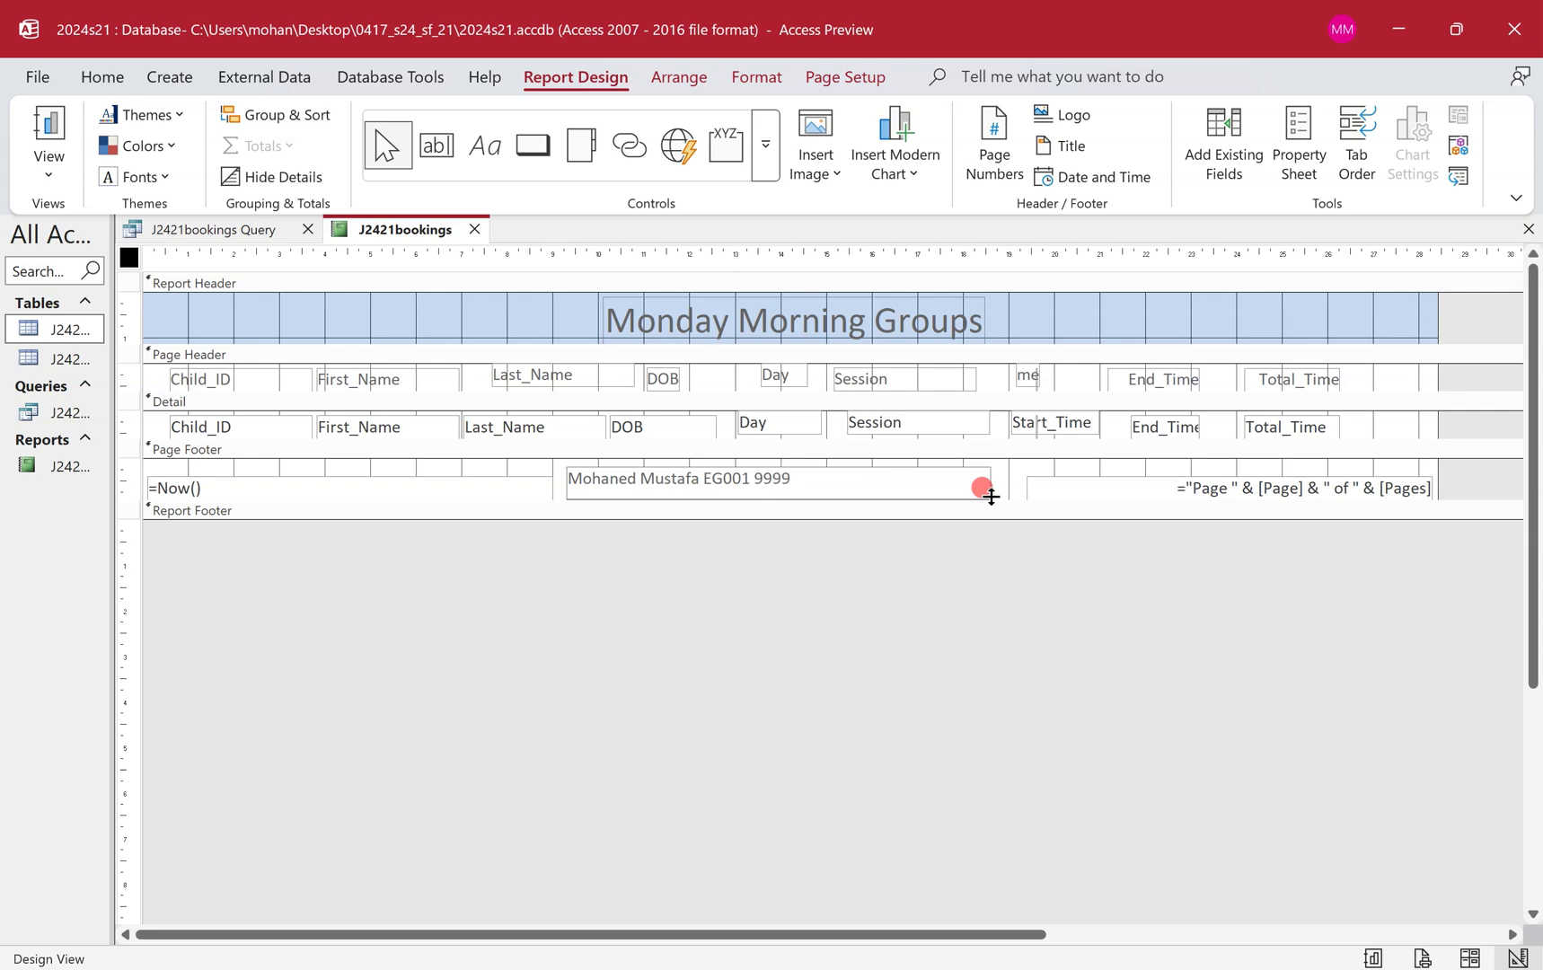
right_click(413, 229)
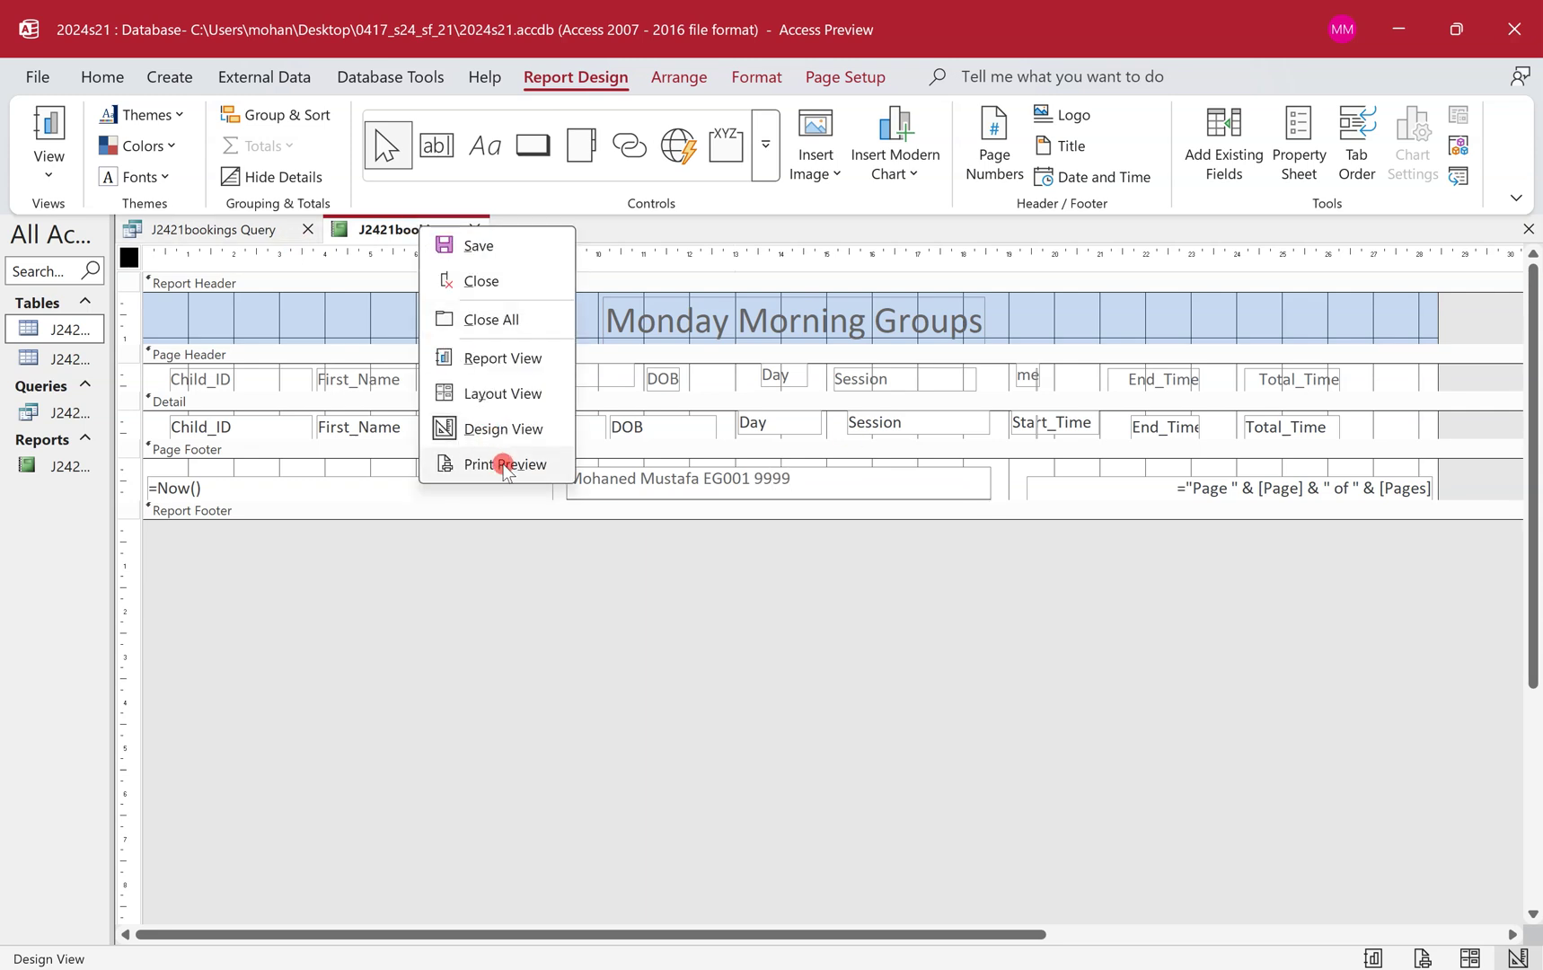
Print-preview the report and page through both pages to check the footer label.
click(545, 465)
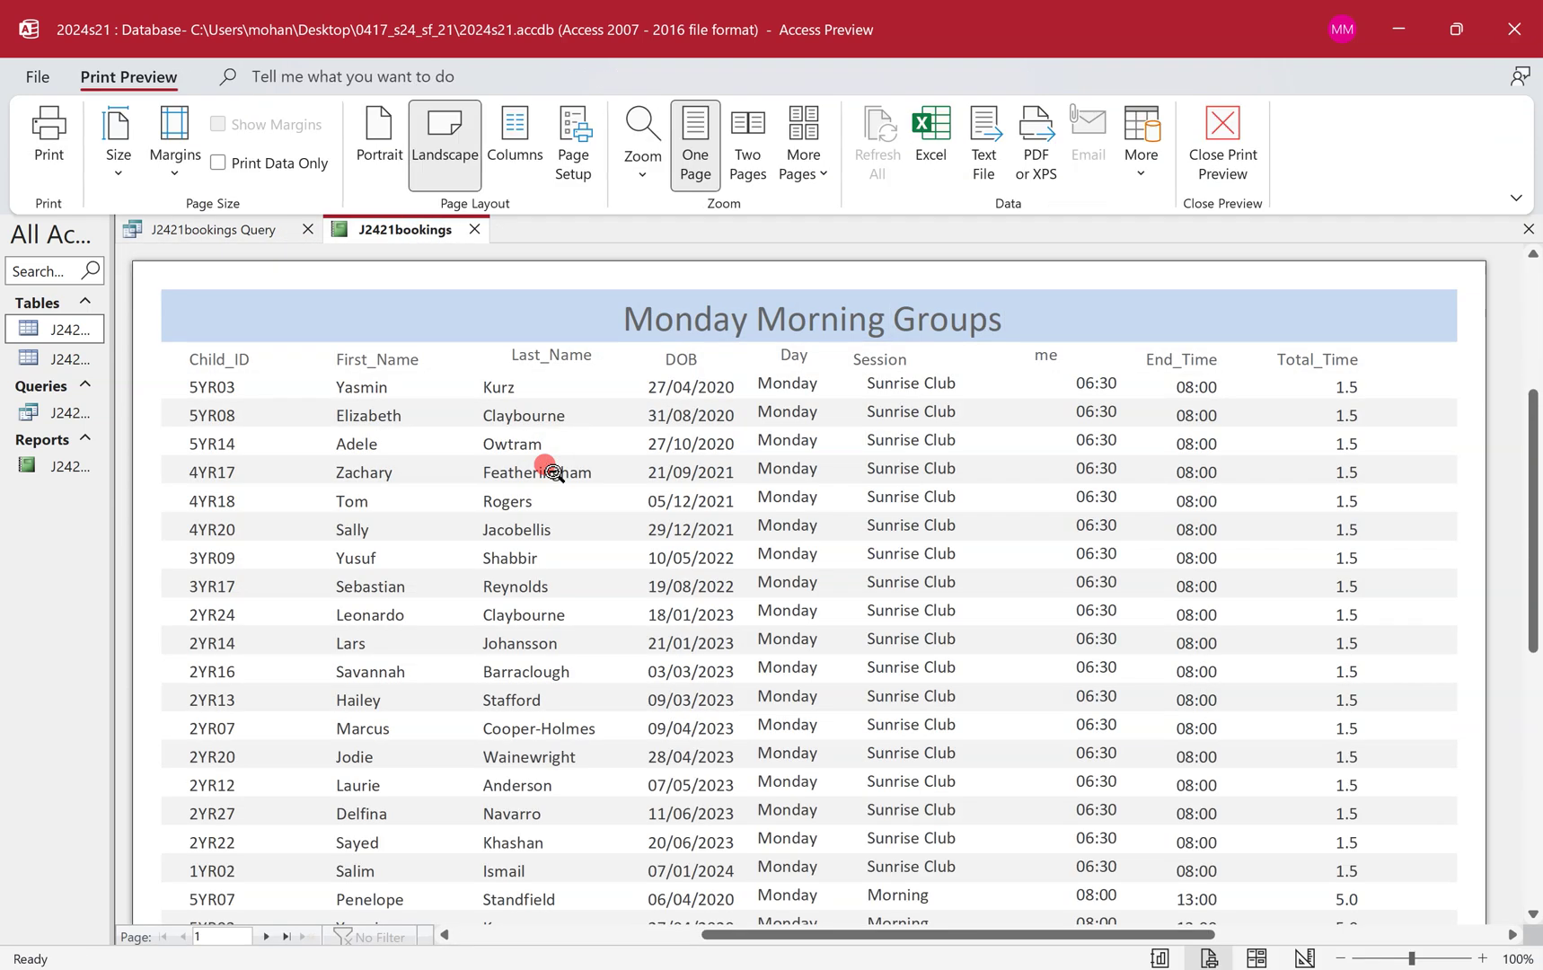
scroll(548, 467, down, 5)
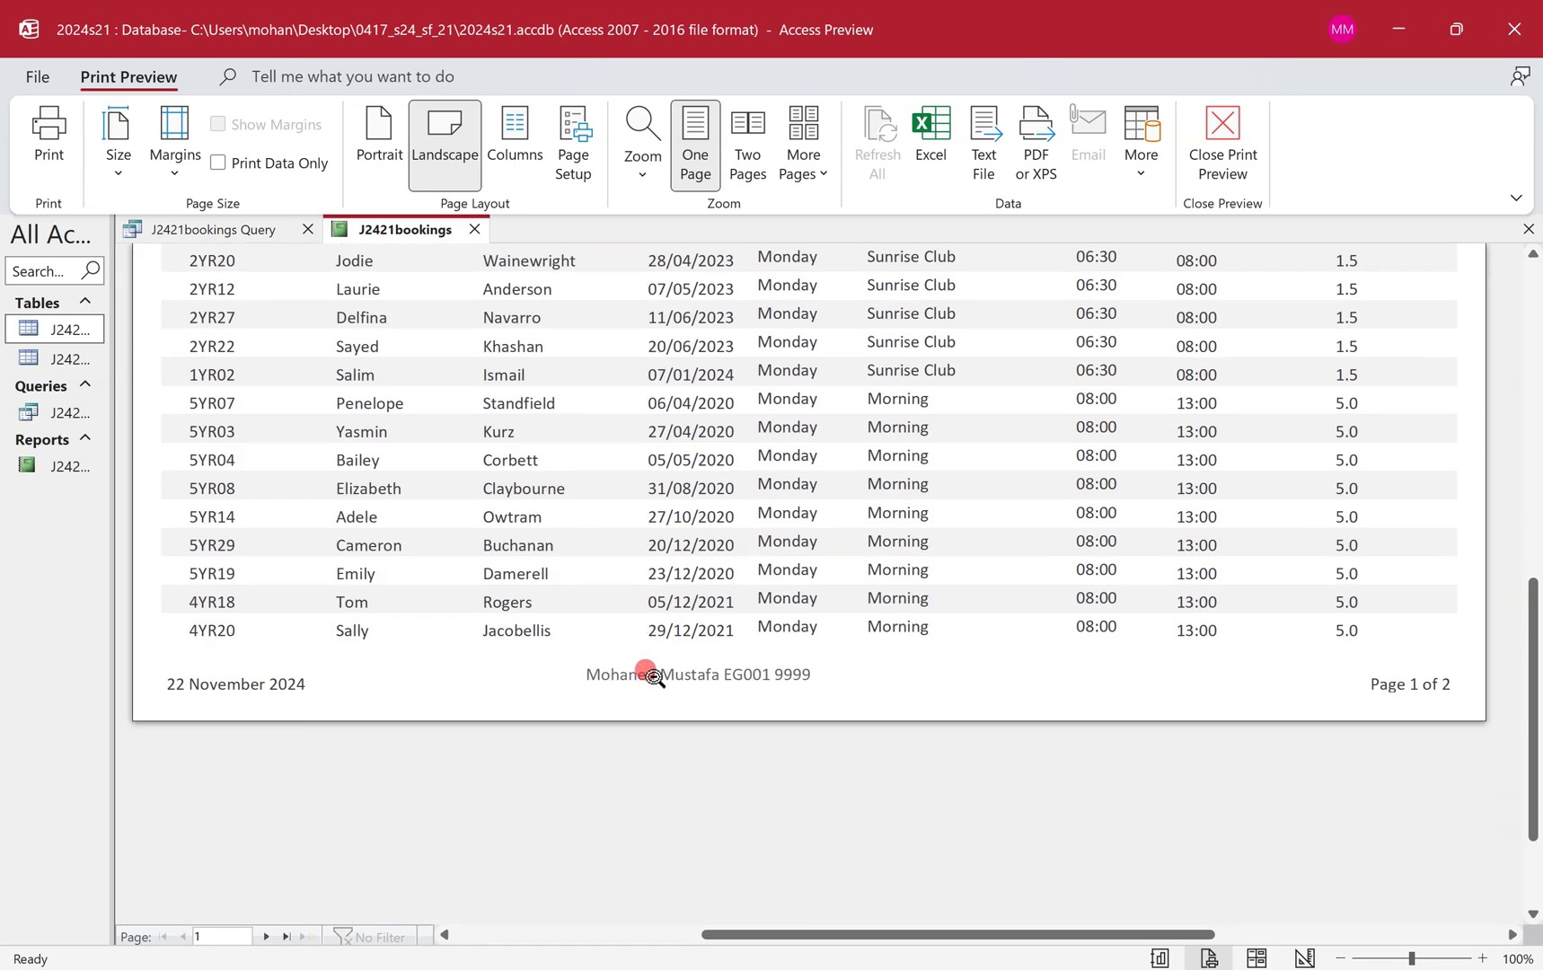
click(267, 938)
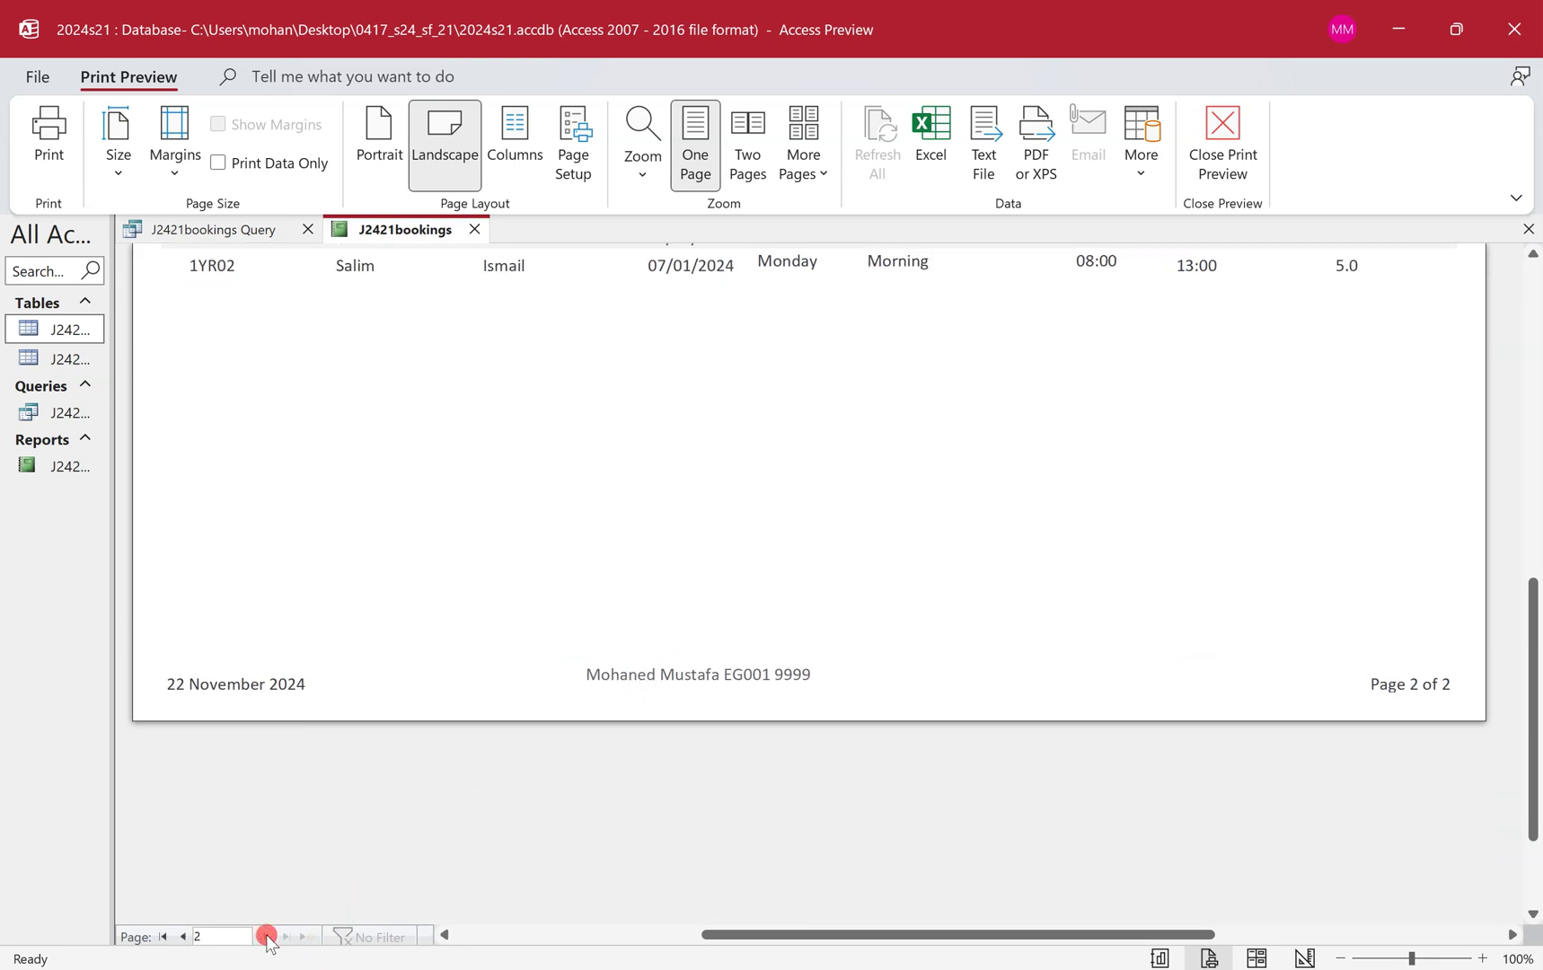
scroll(568, 579, up, 5)
scroll(568, 578, down, 7)
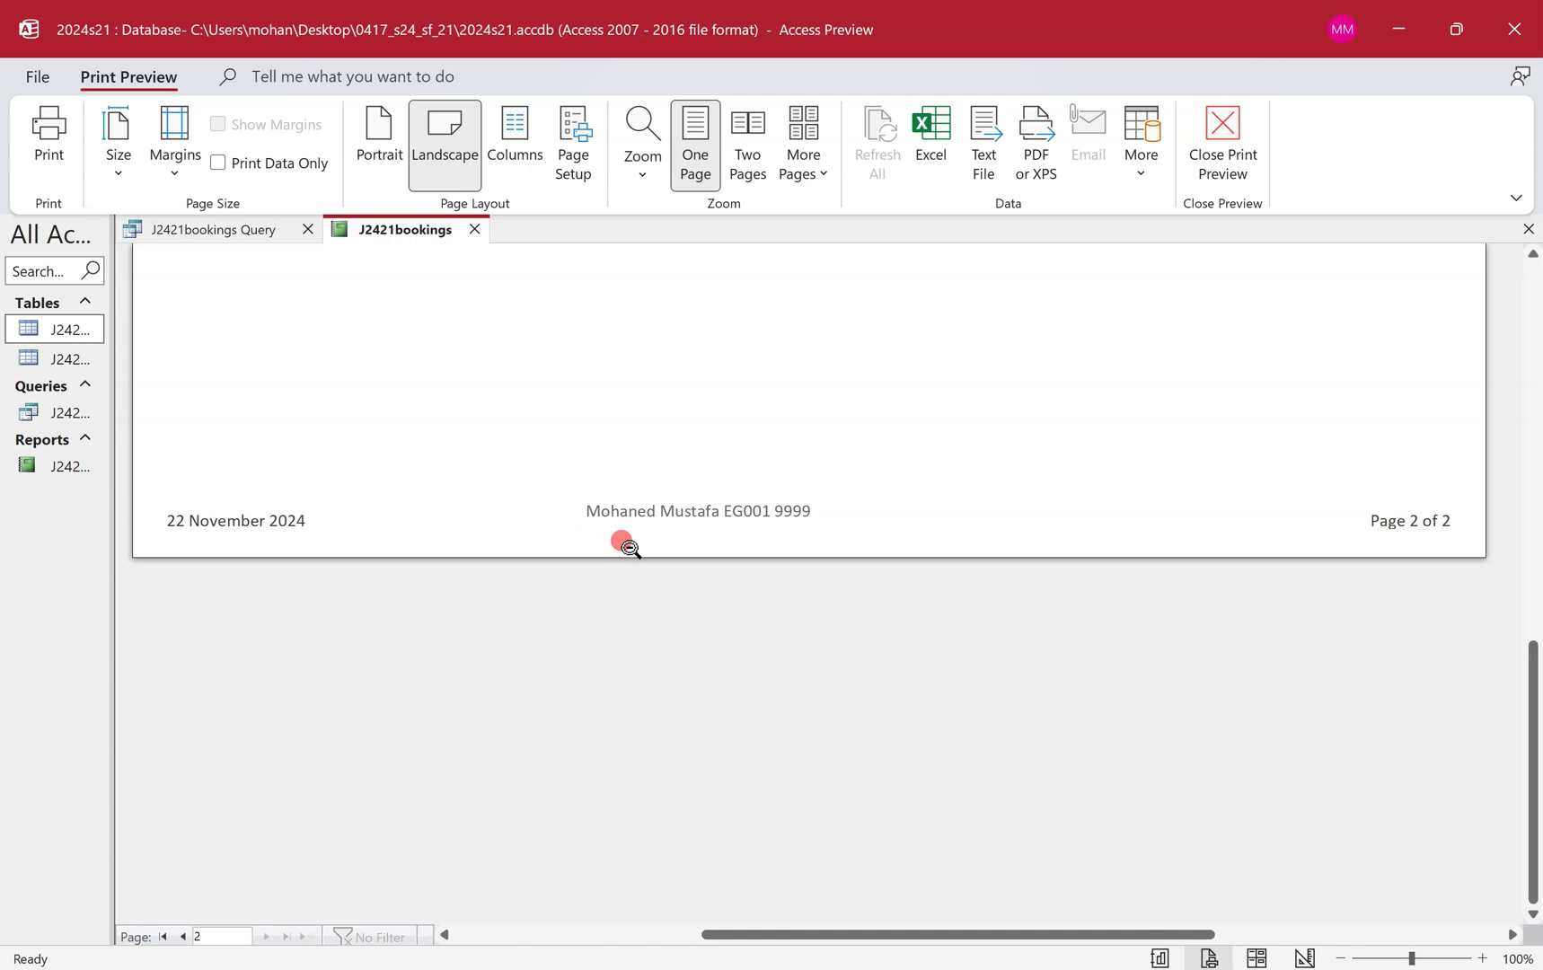
scroll(627, 545, up, 4)
scroll(627, 545, down, 4)
click(183, 937)
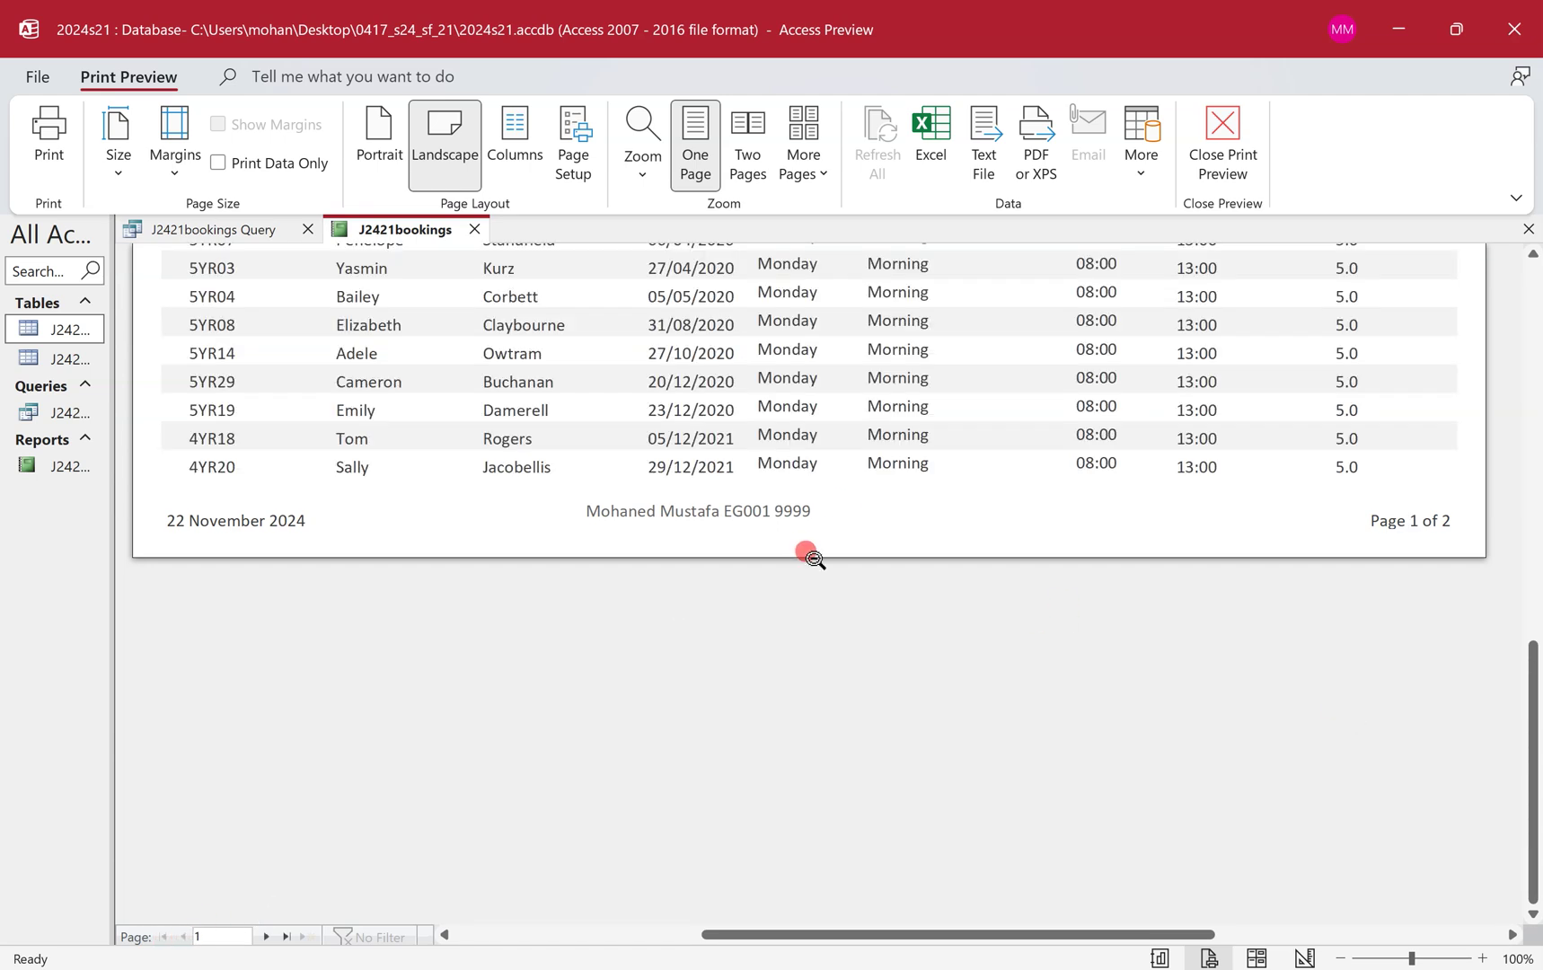
key(ctrl+super+Left)
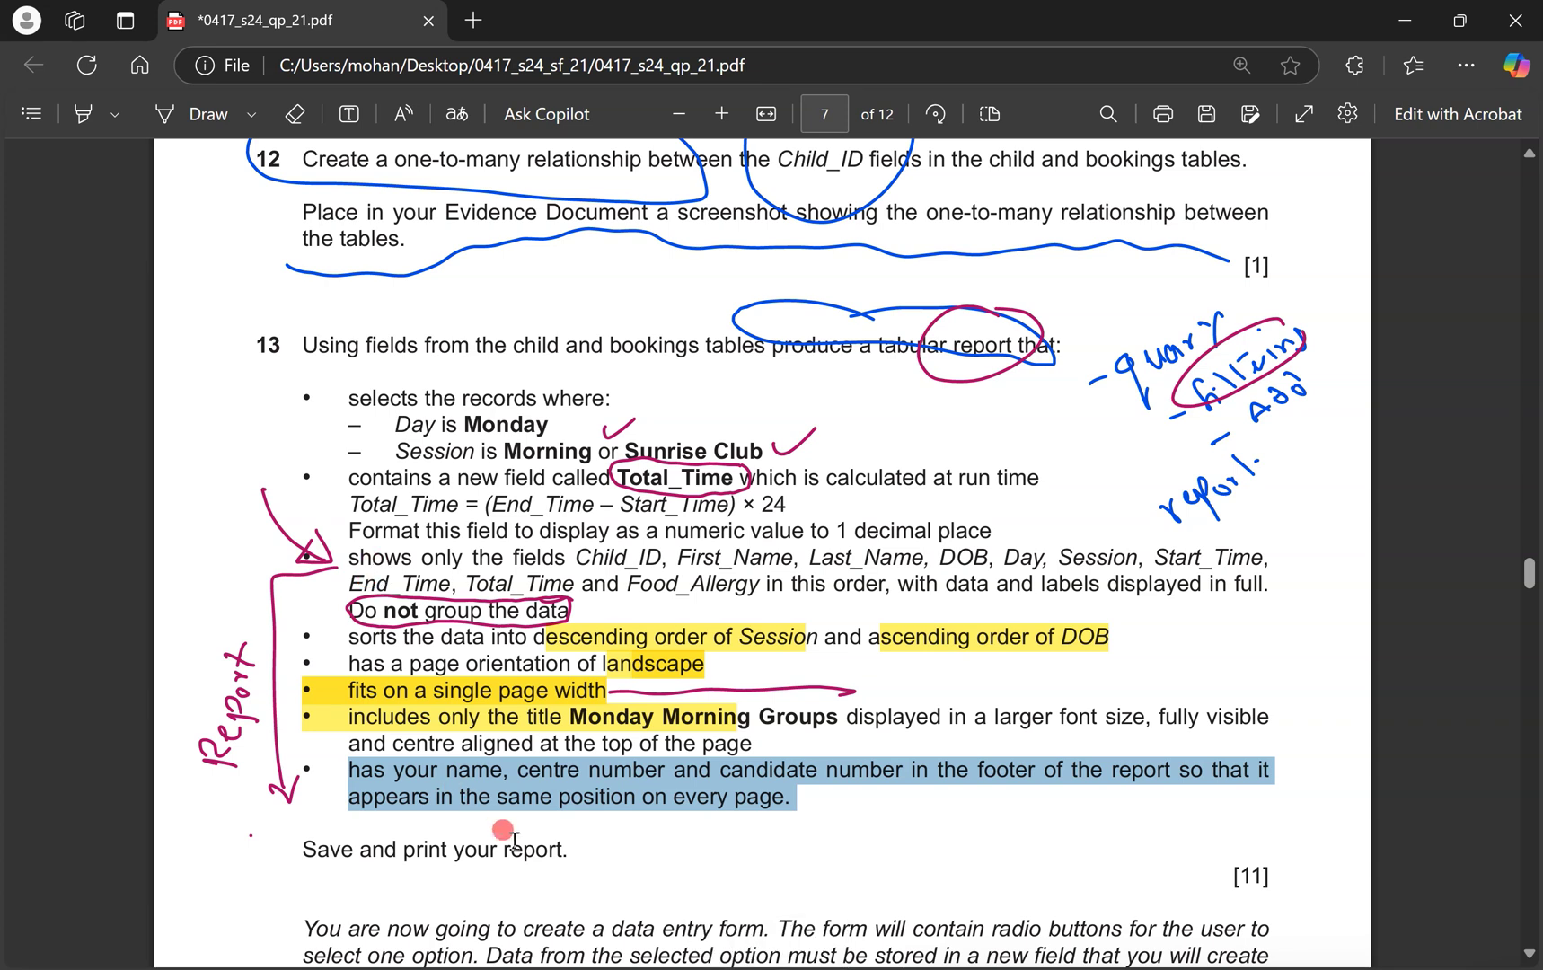
Print the report via Microsoft Print to PDF into Desktop > 0417_s24_sf_21.
key(alt+Tab)
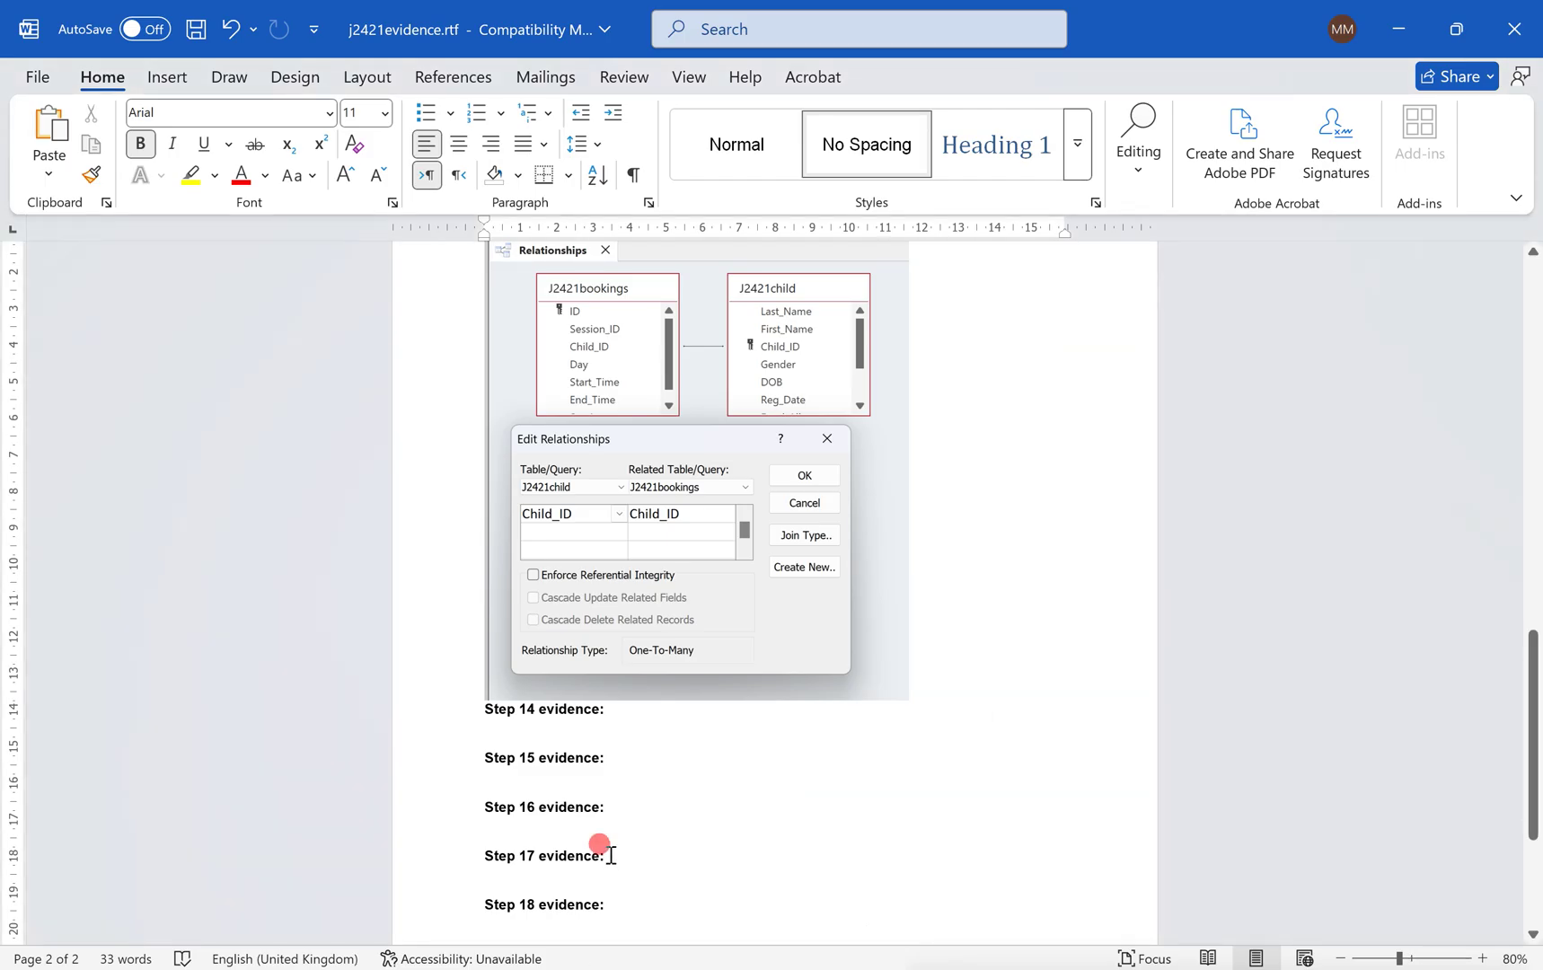
key(alt+Tab)
key(ctrl+super+Right)
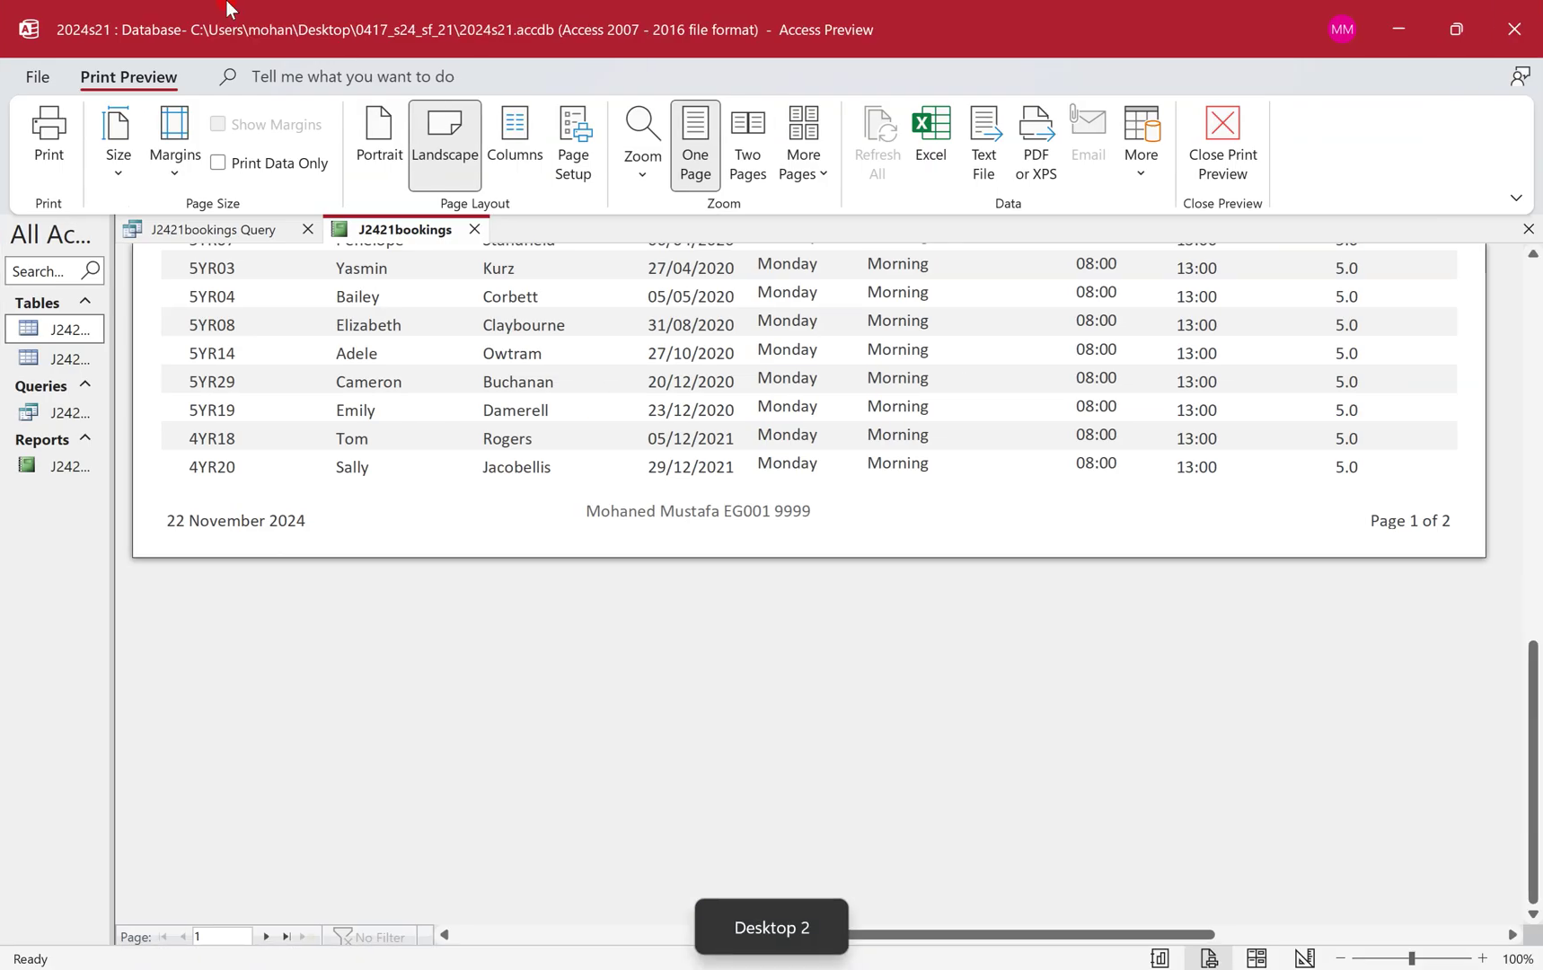
click(40, 105)
click(772, 278)
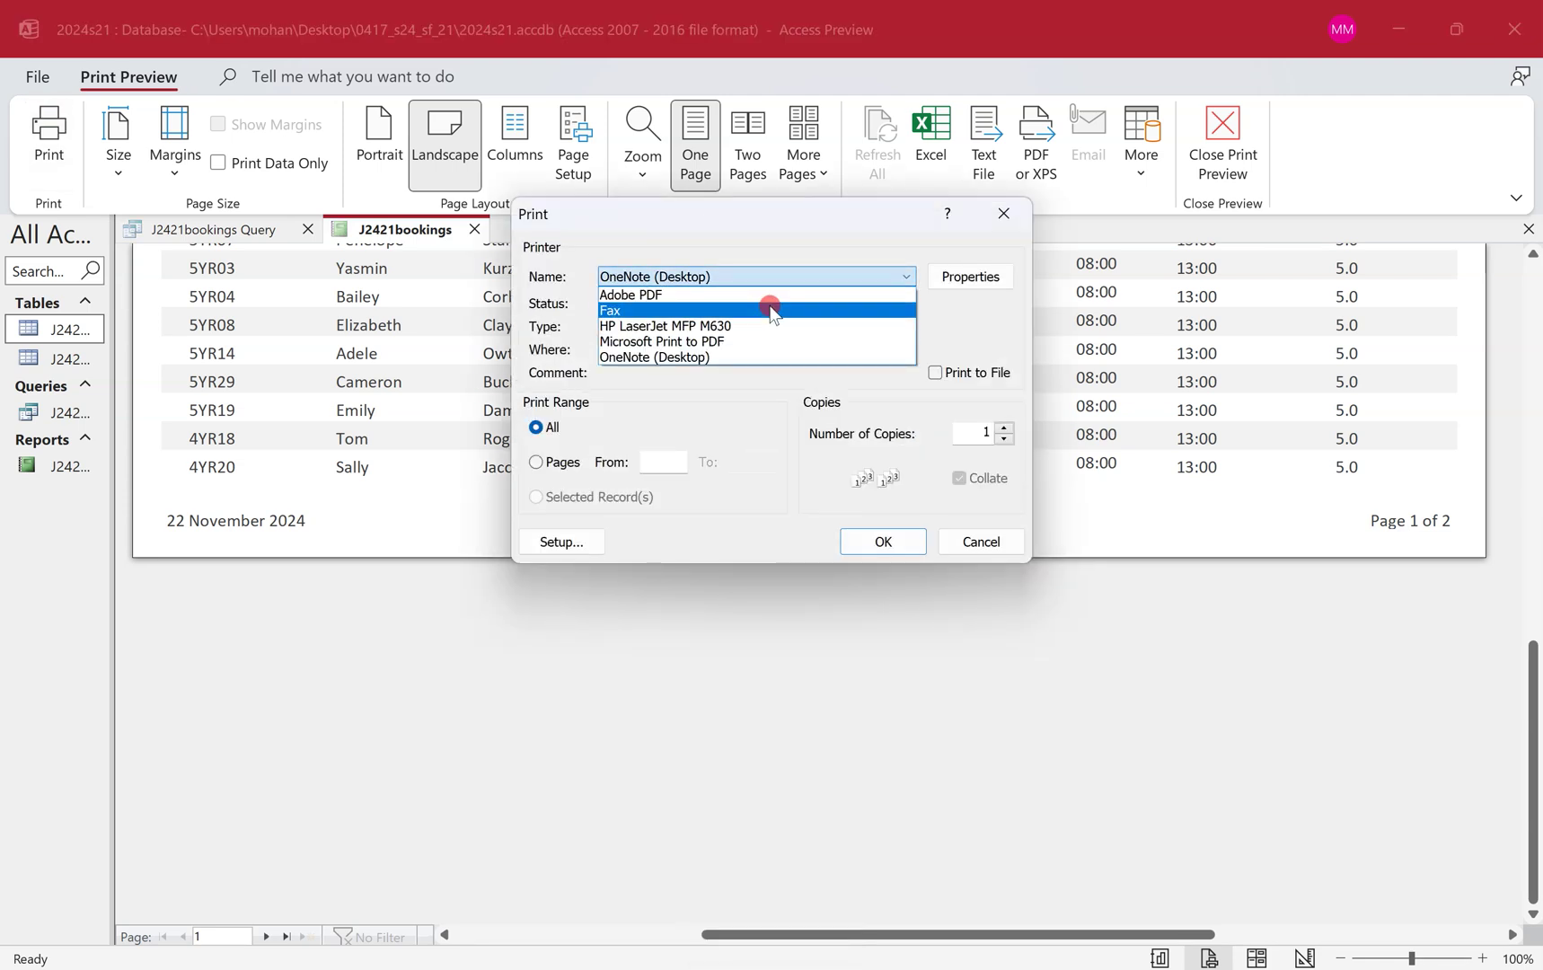
click(769, 341)
click(903, 544)
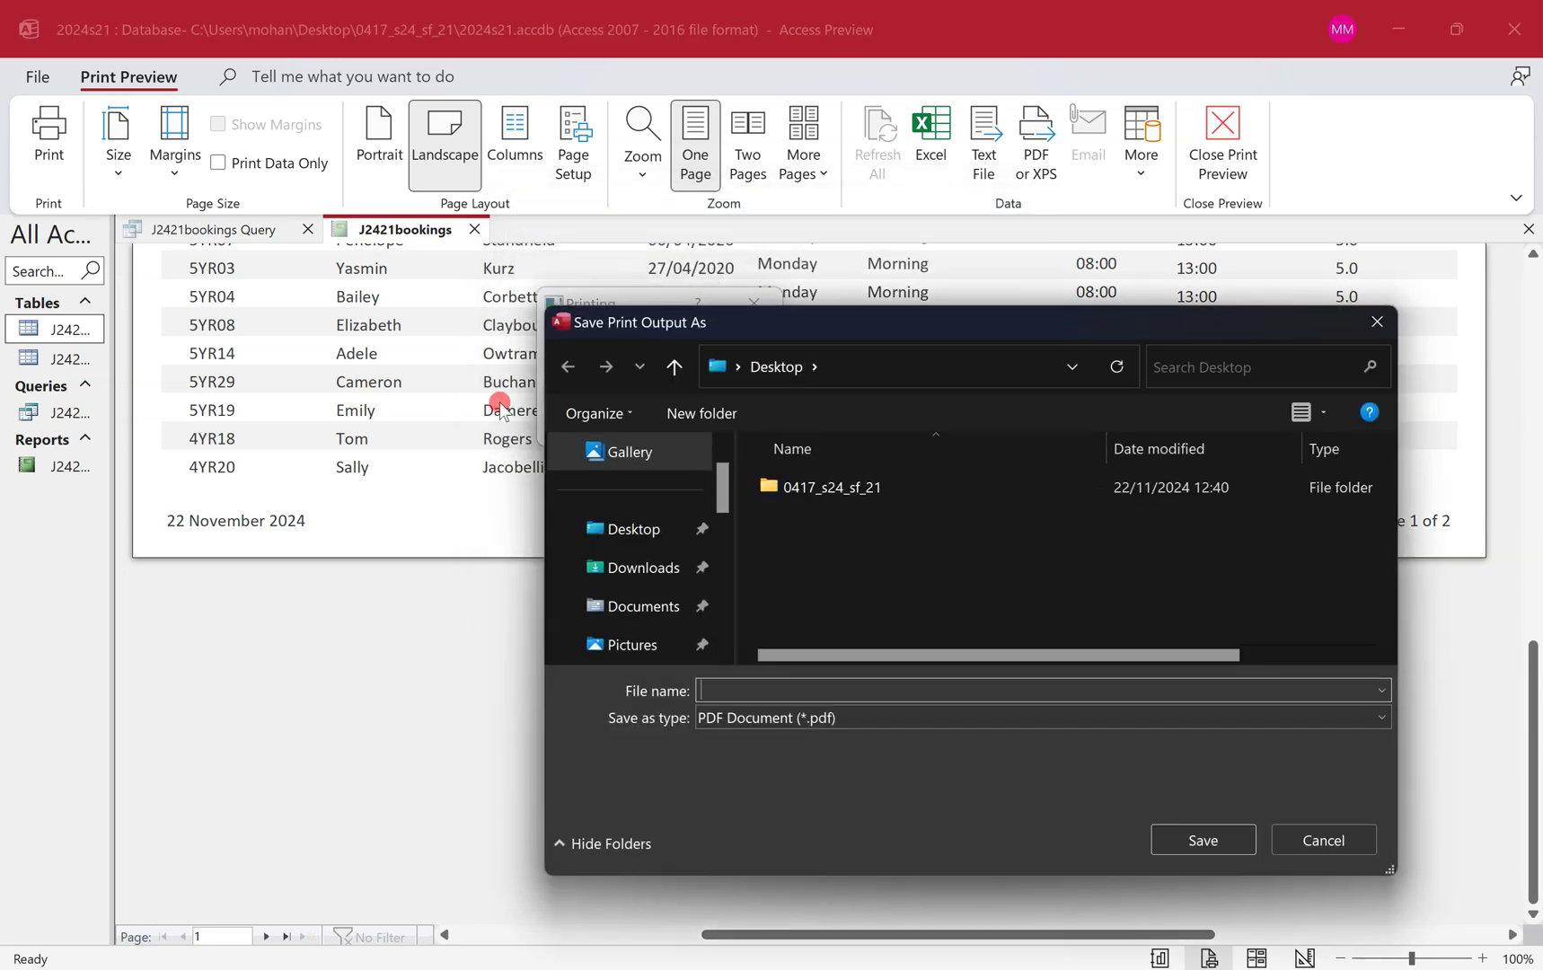
click(619, 533)
double_click(802, 489)
click(778, 687)
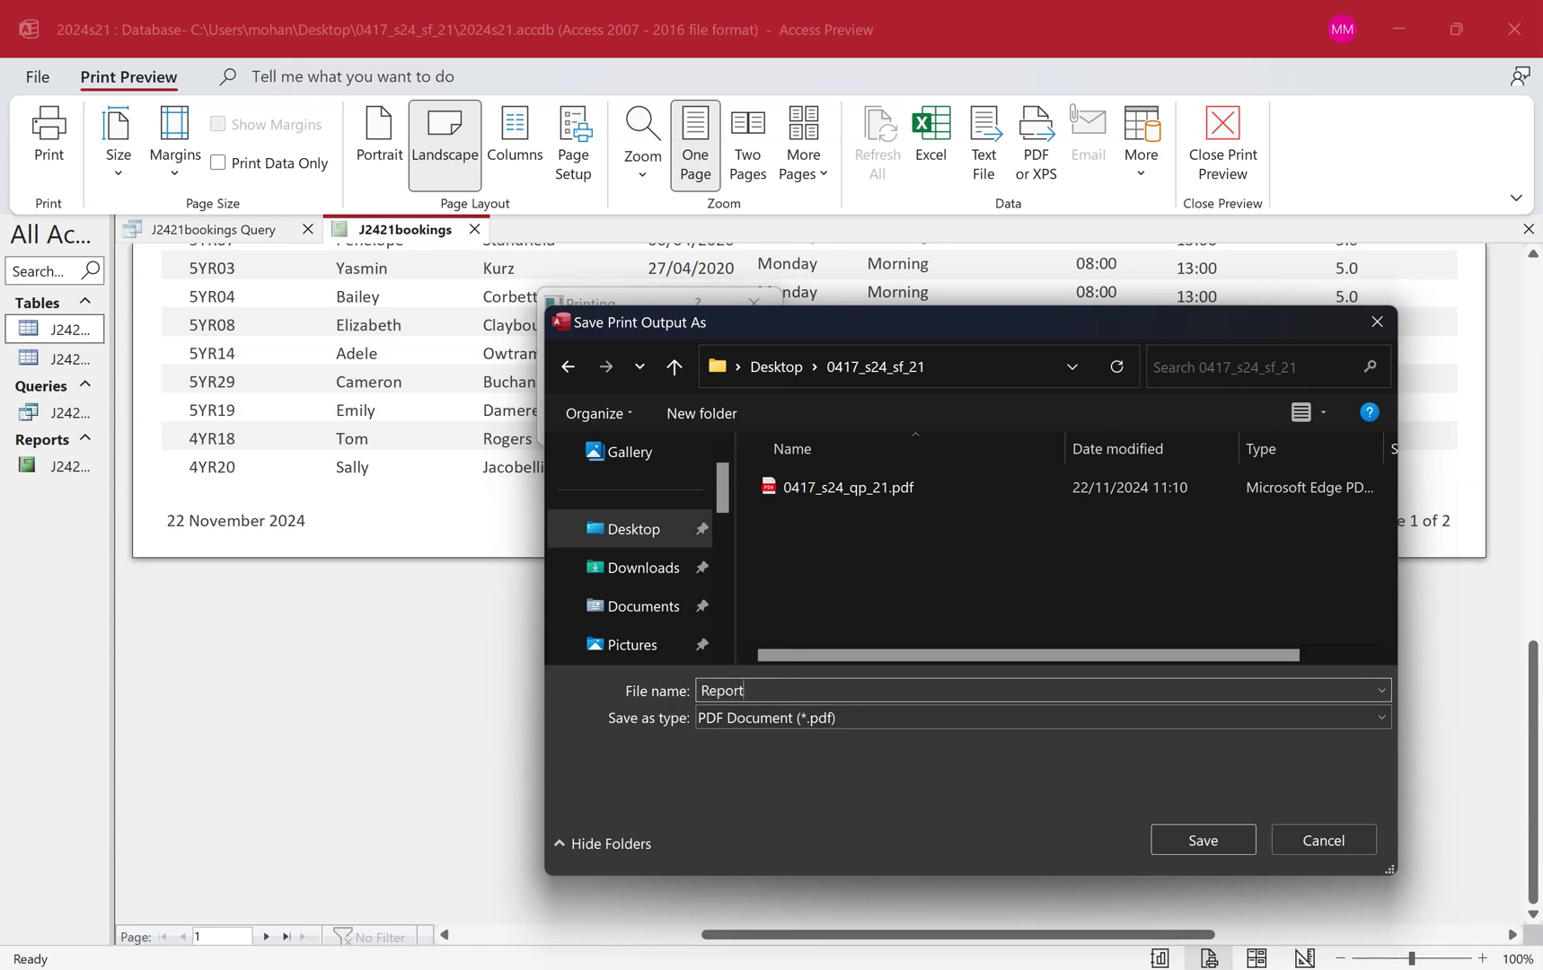
key(Return)
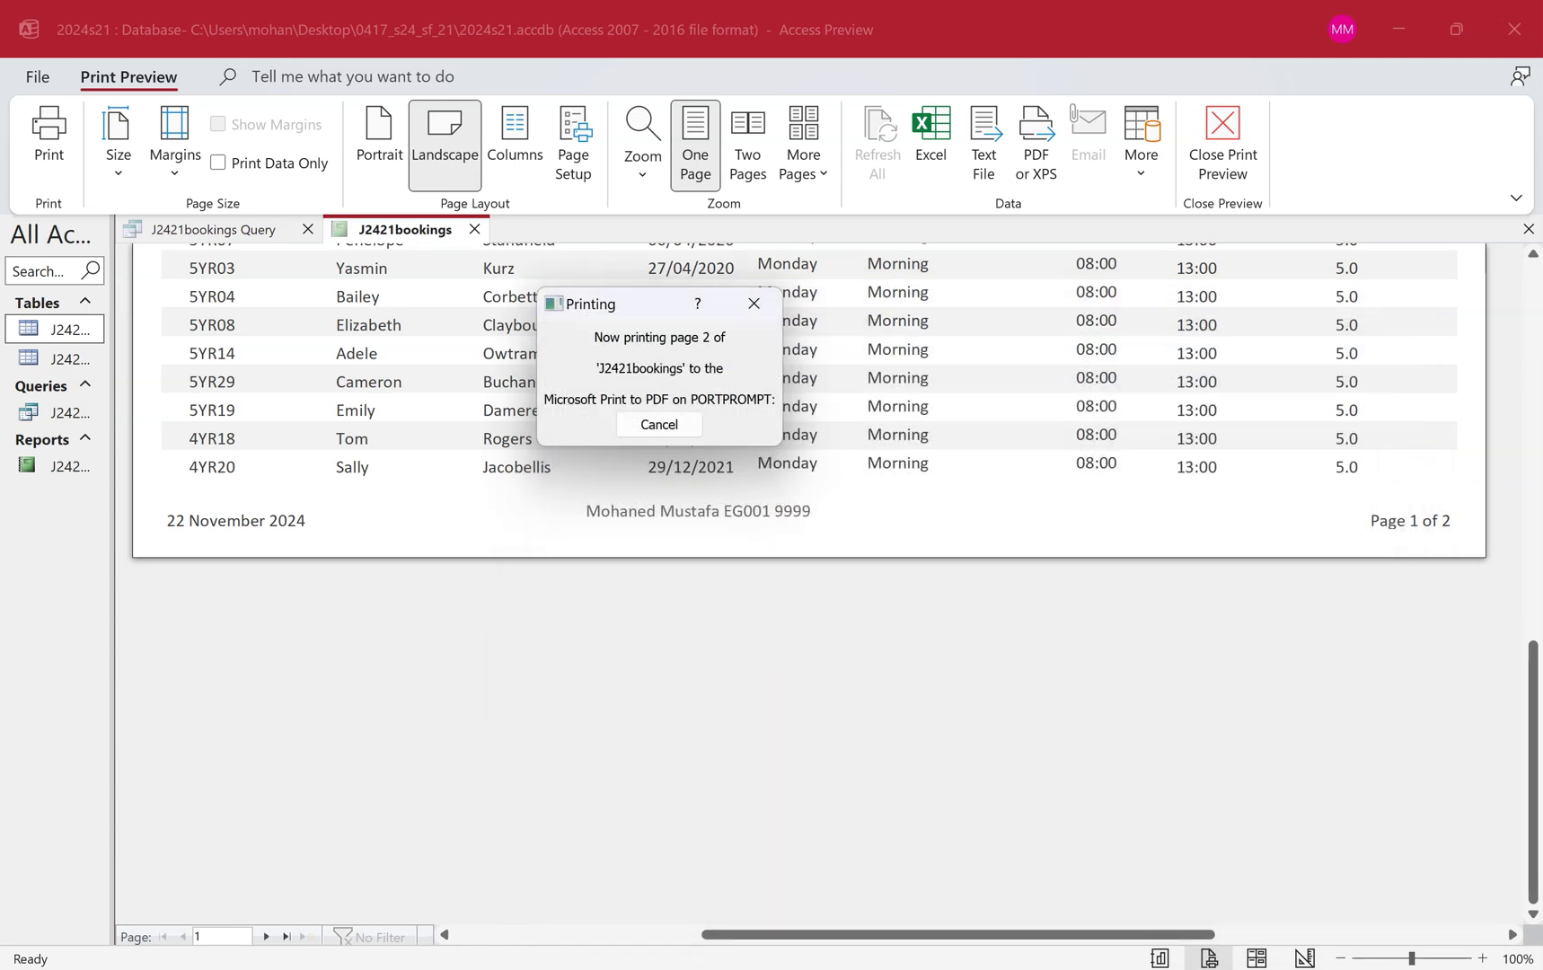
Open Report1.pdf, scroll through both pages, close it and return to the exam paper.
key(alt+Tab)
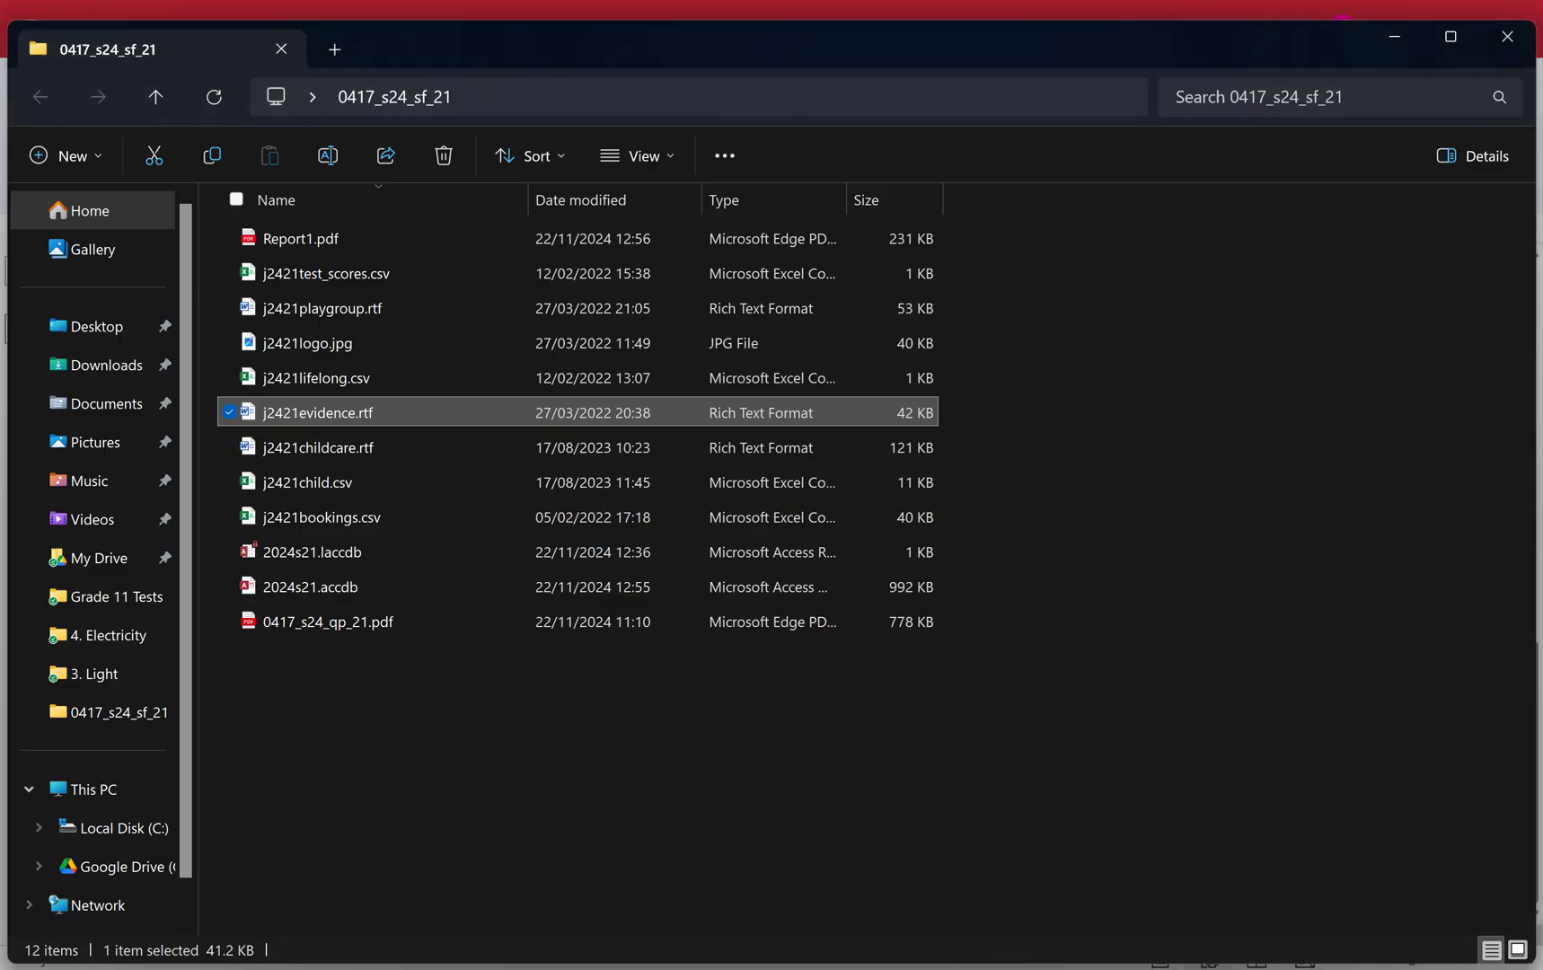
click(401, 250)
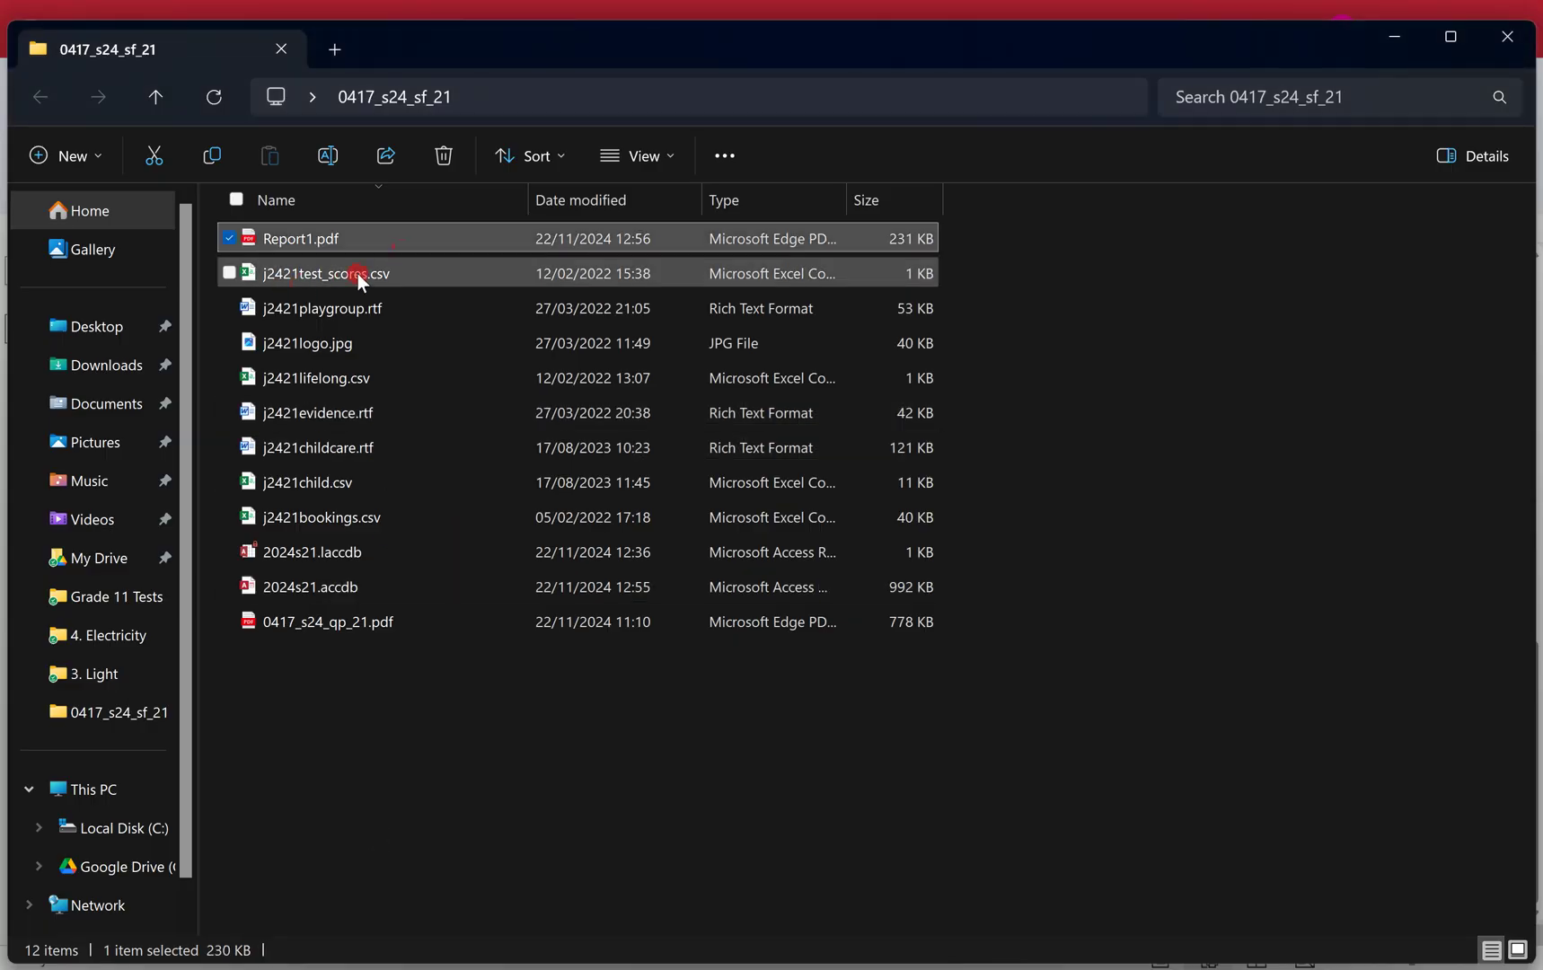
double_click(316, 241)
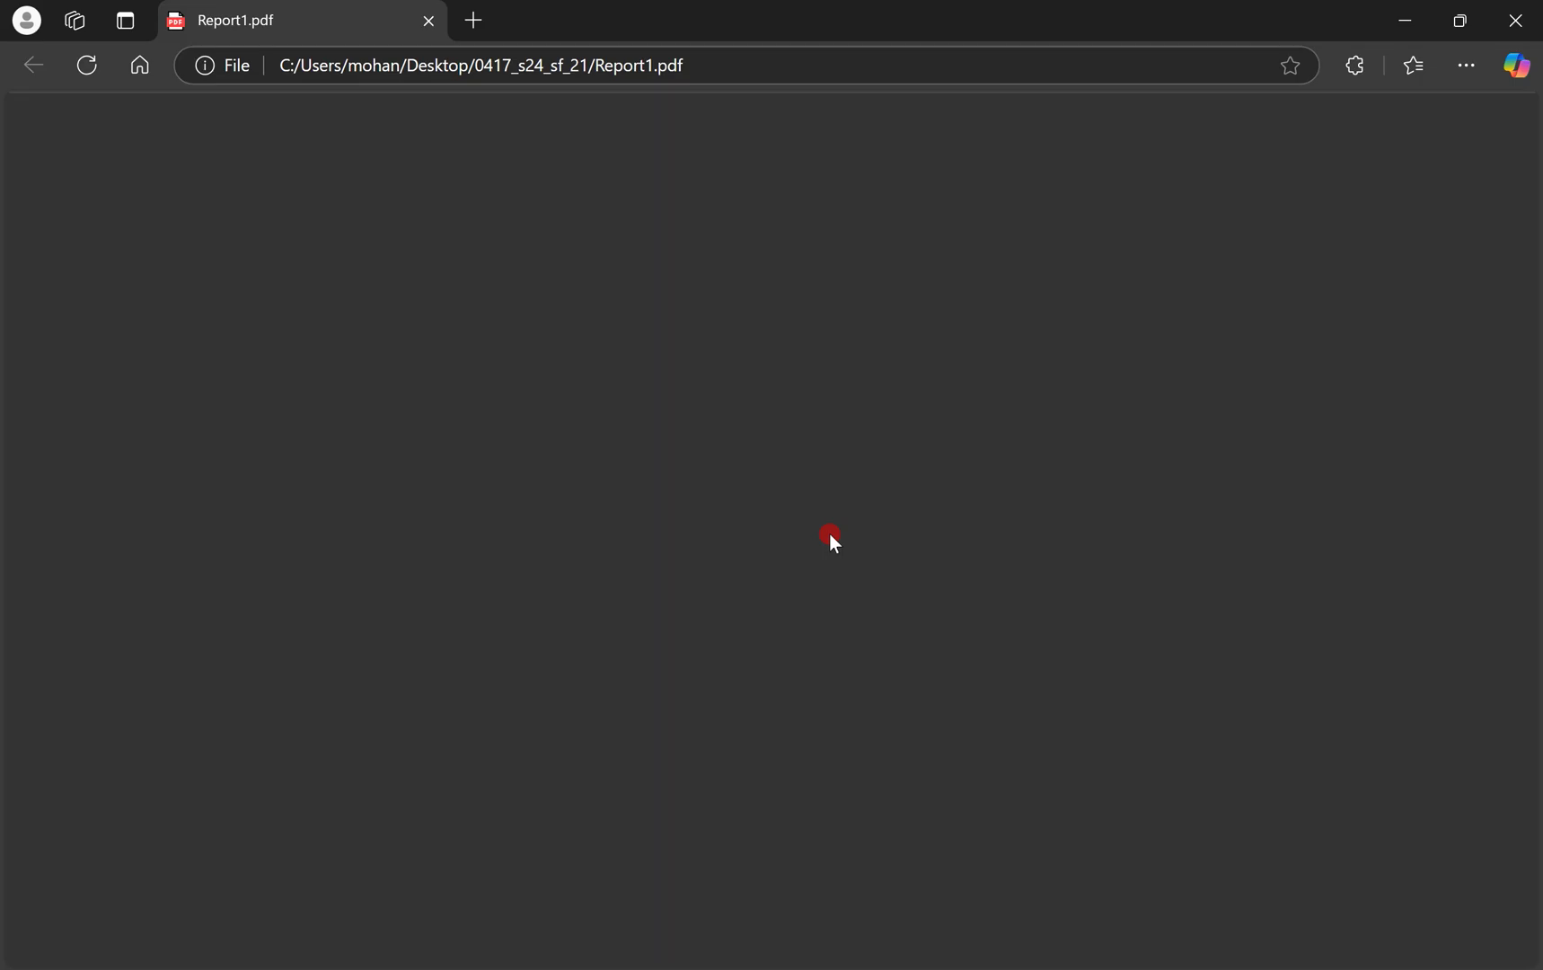
scroll(829, 537, down, 3)
scroll(829, 537, down, 8)
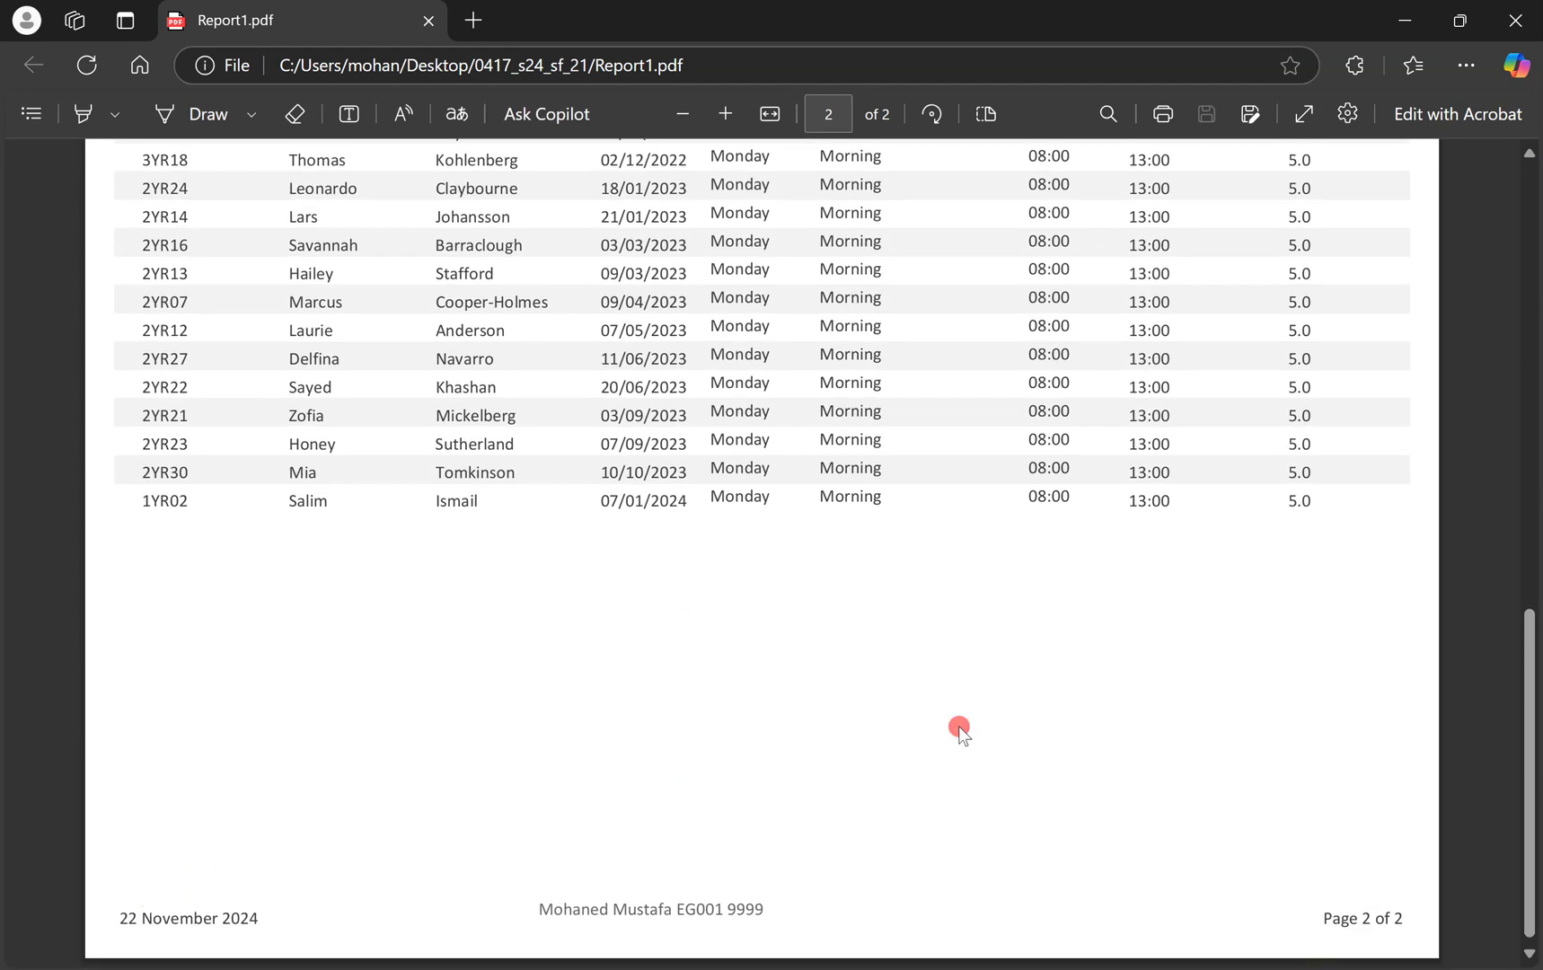
scroll(959, 726, up, 12)
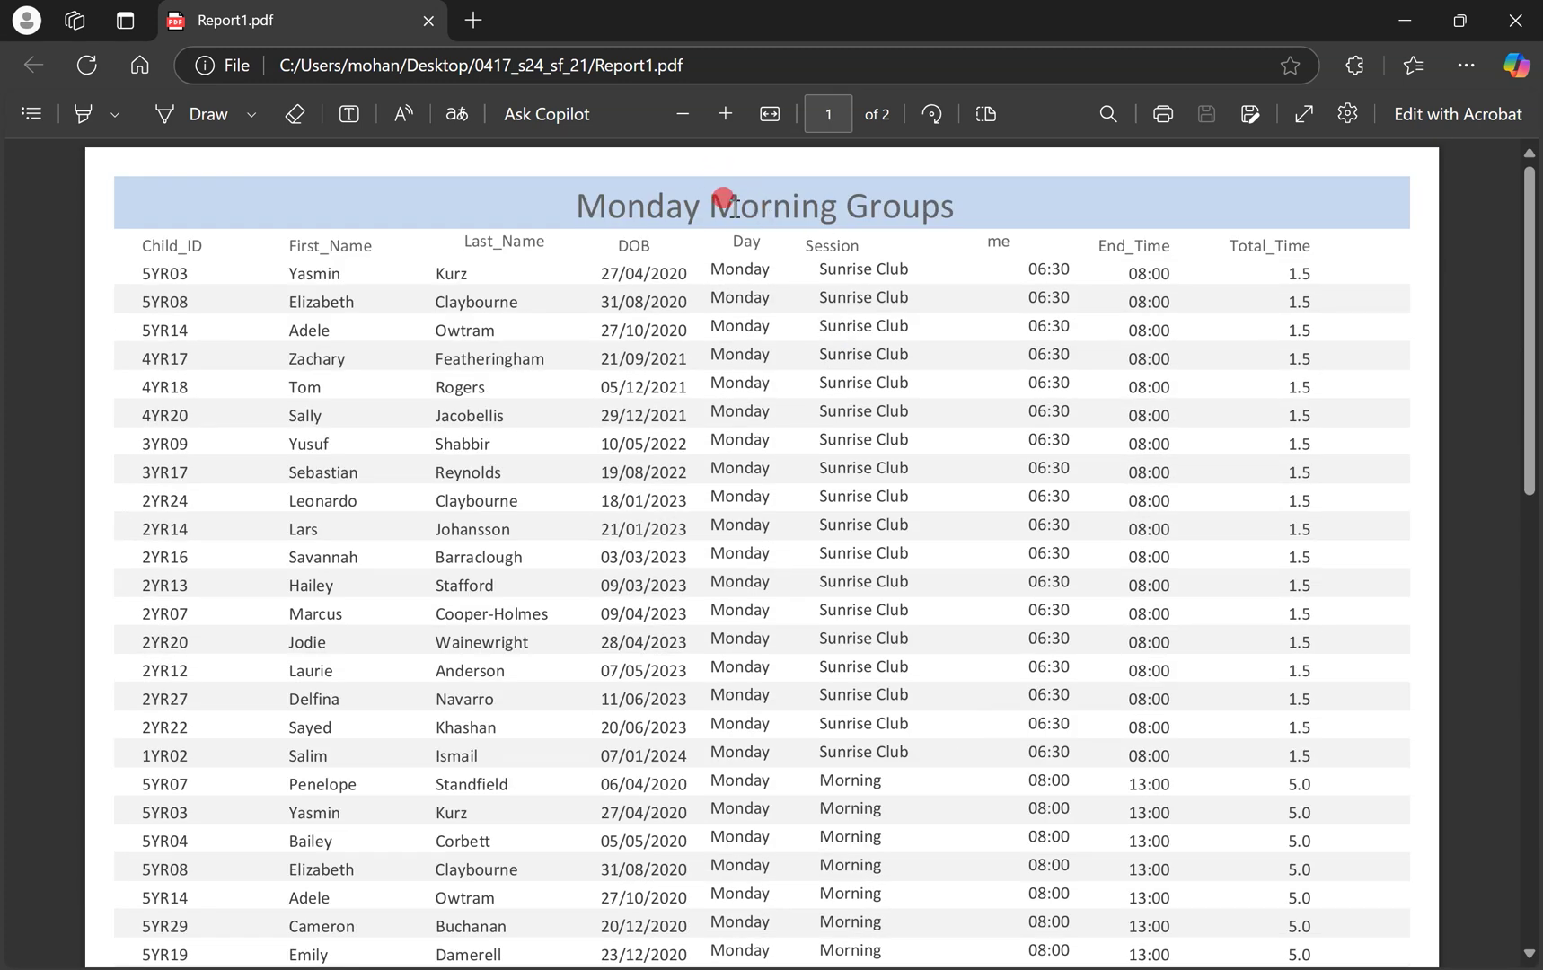
click(1515, 20)
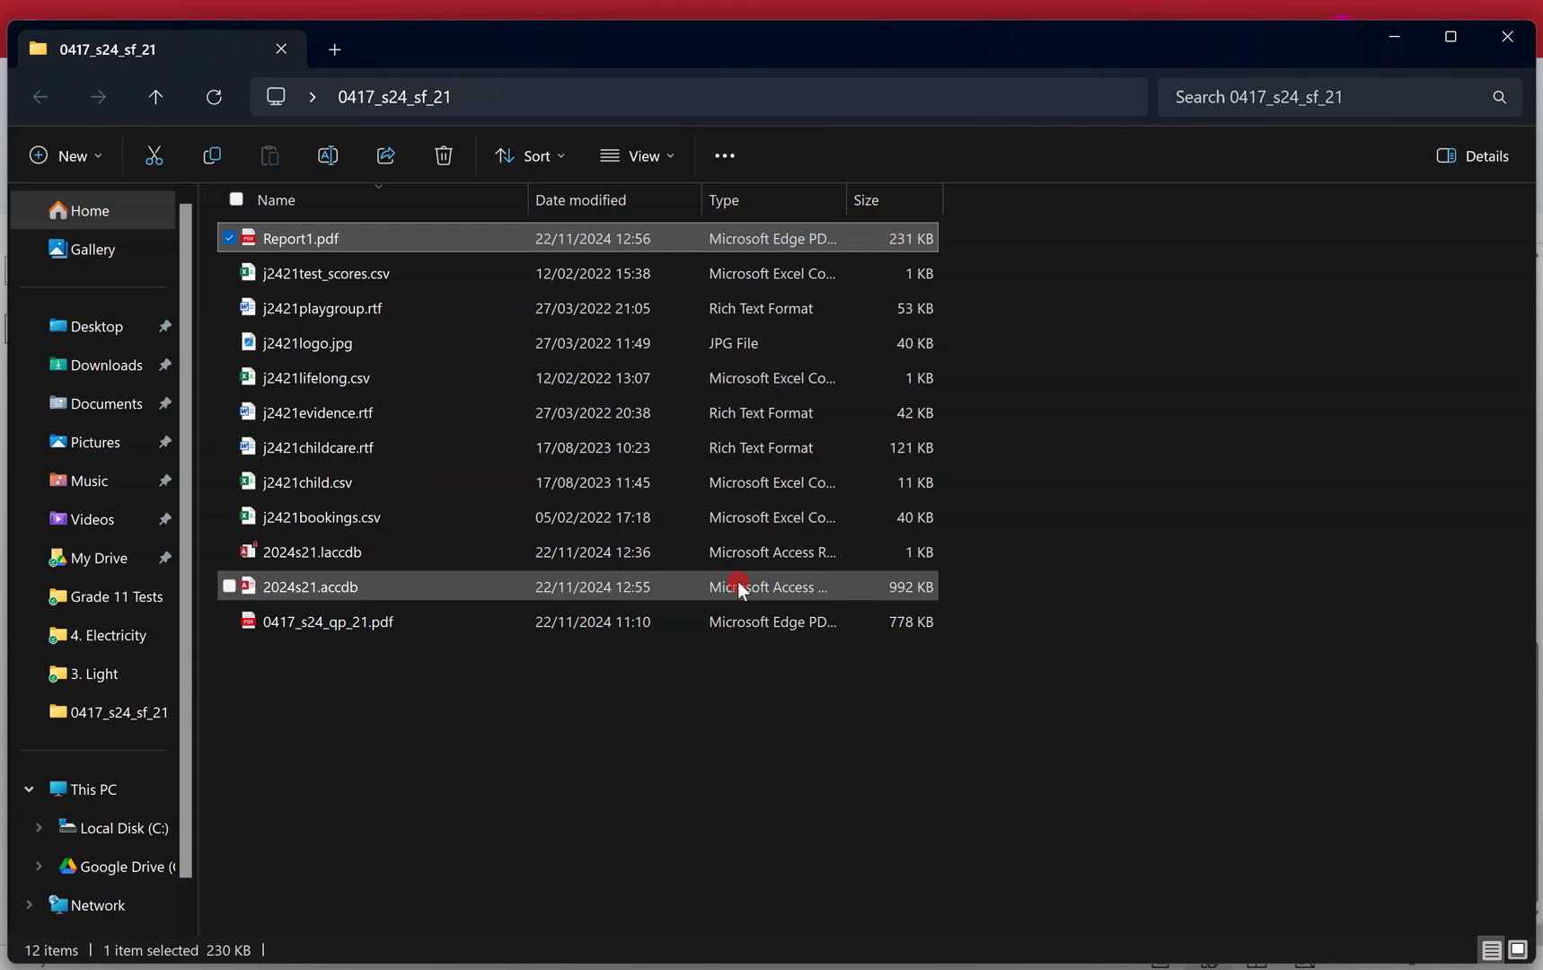
key(super+ctrl+Left)
scroll(734, 578, down, 4)
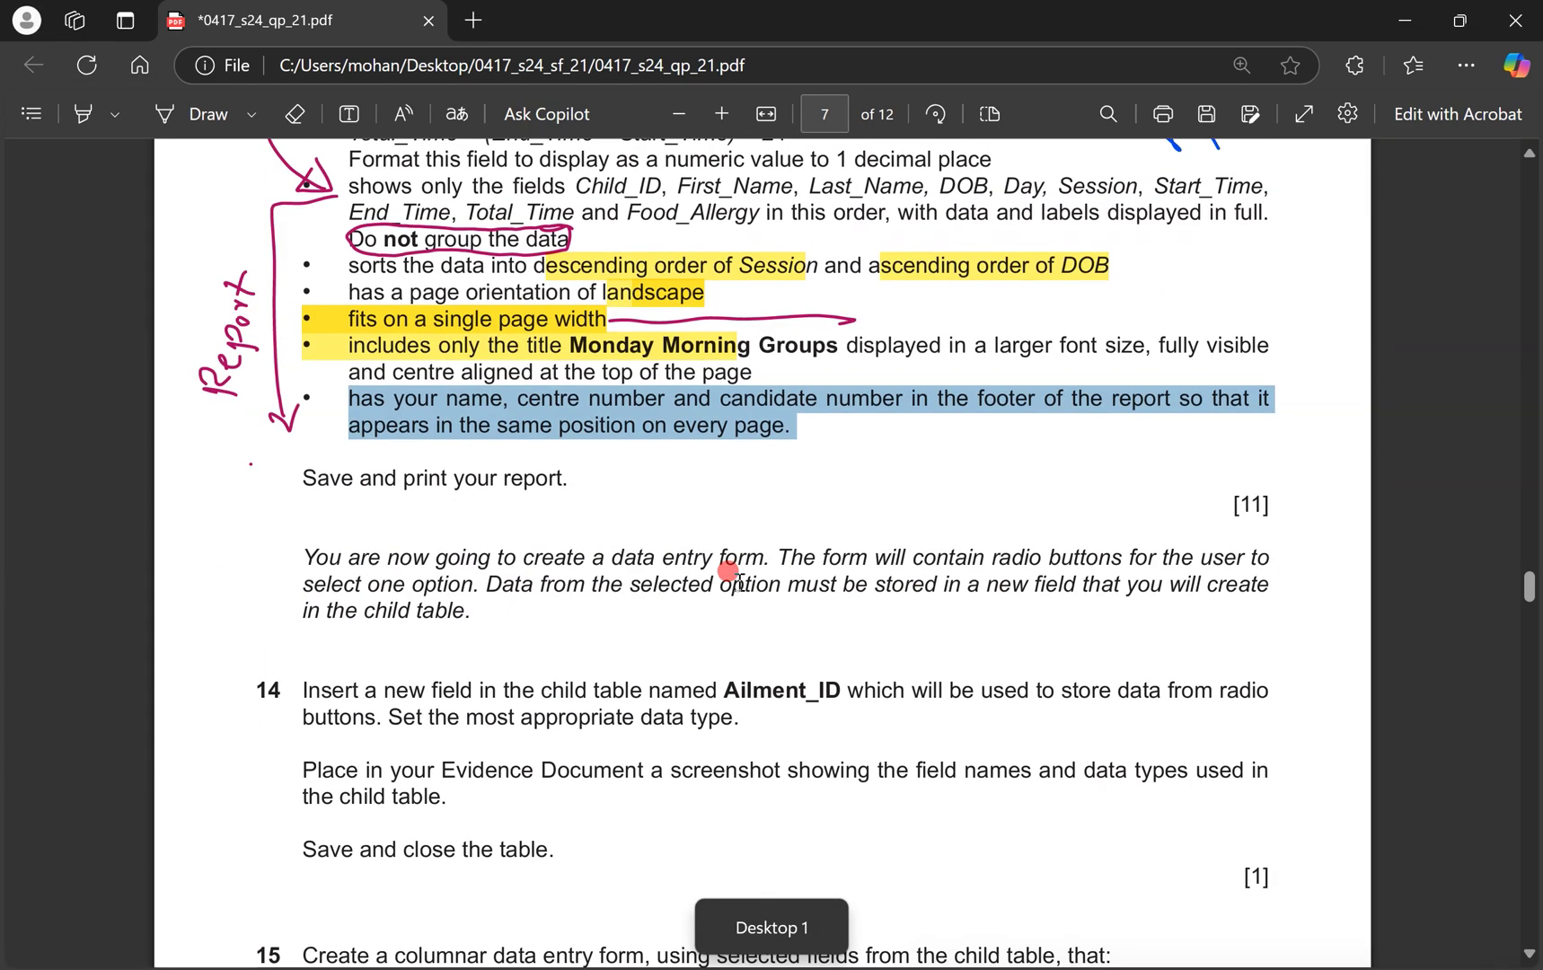
Ink-annotate question 14: underline child table, bracket the paragraph, arrow and circle Ailment_ID.
scroll(735, 580, down, 1)
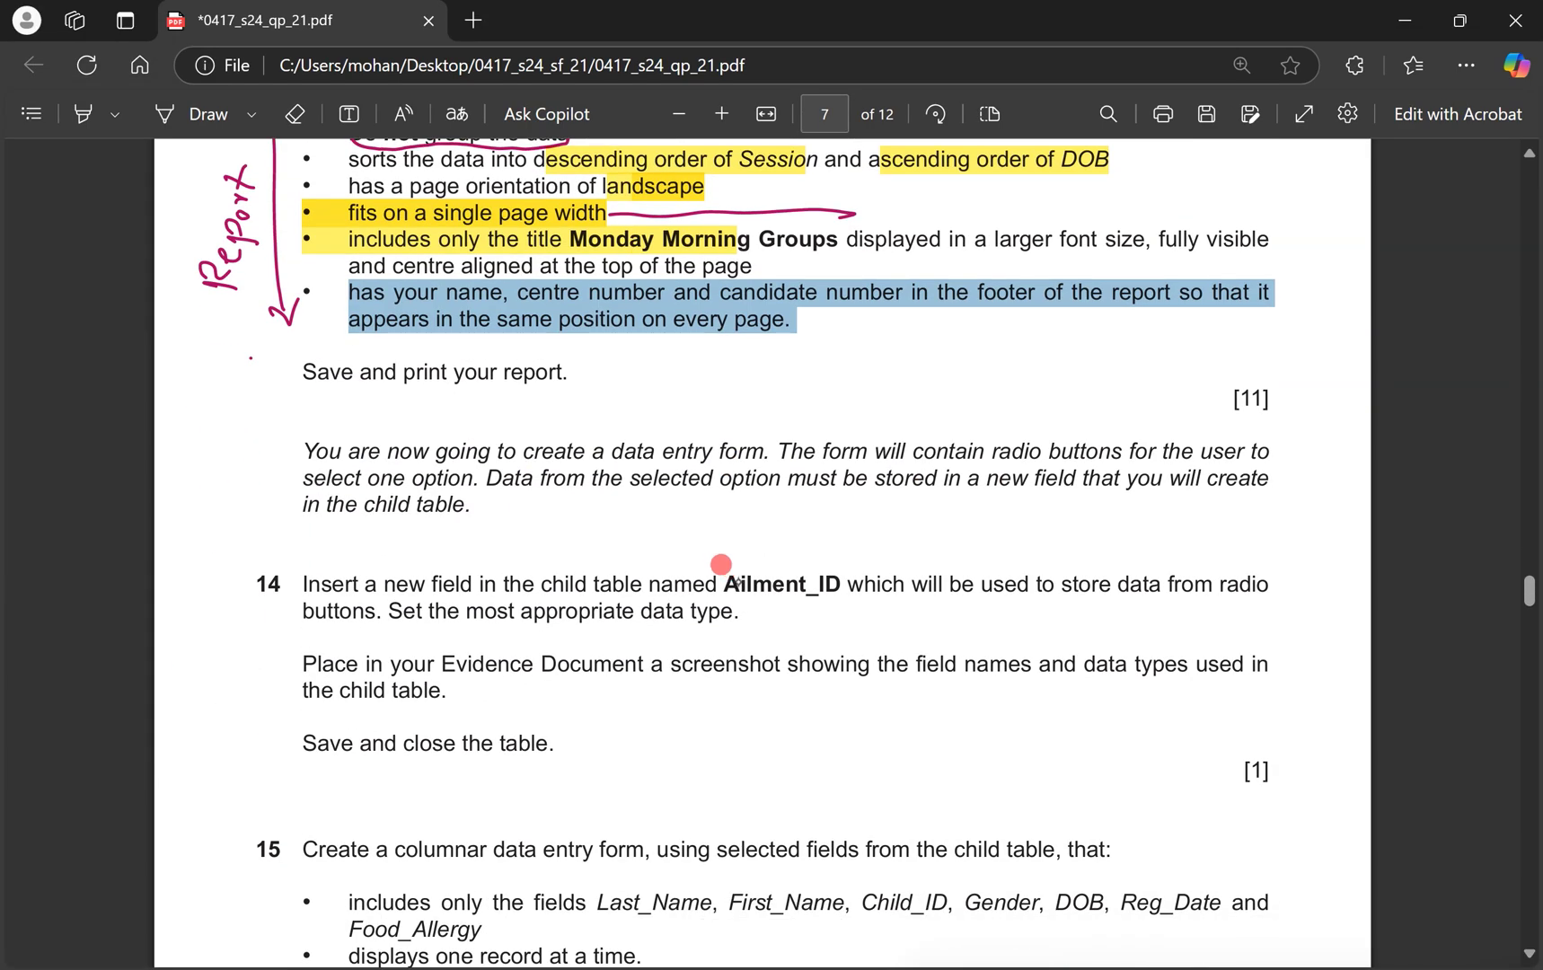
scroll(721, 564, up, 1)
key(alt+d)
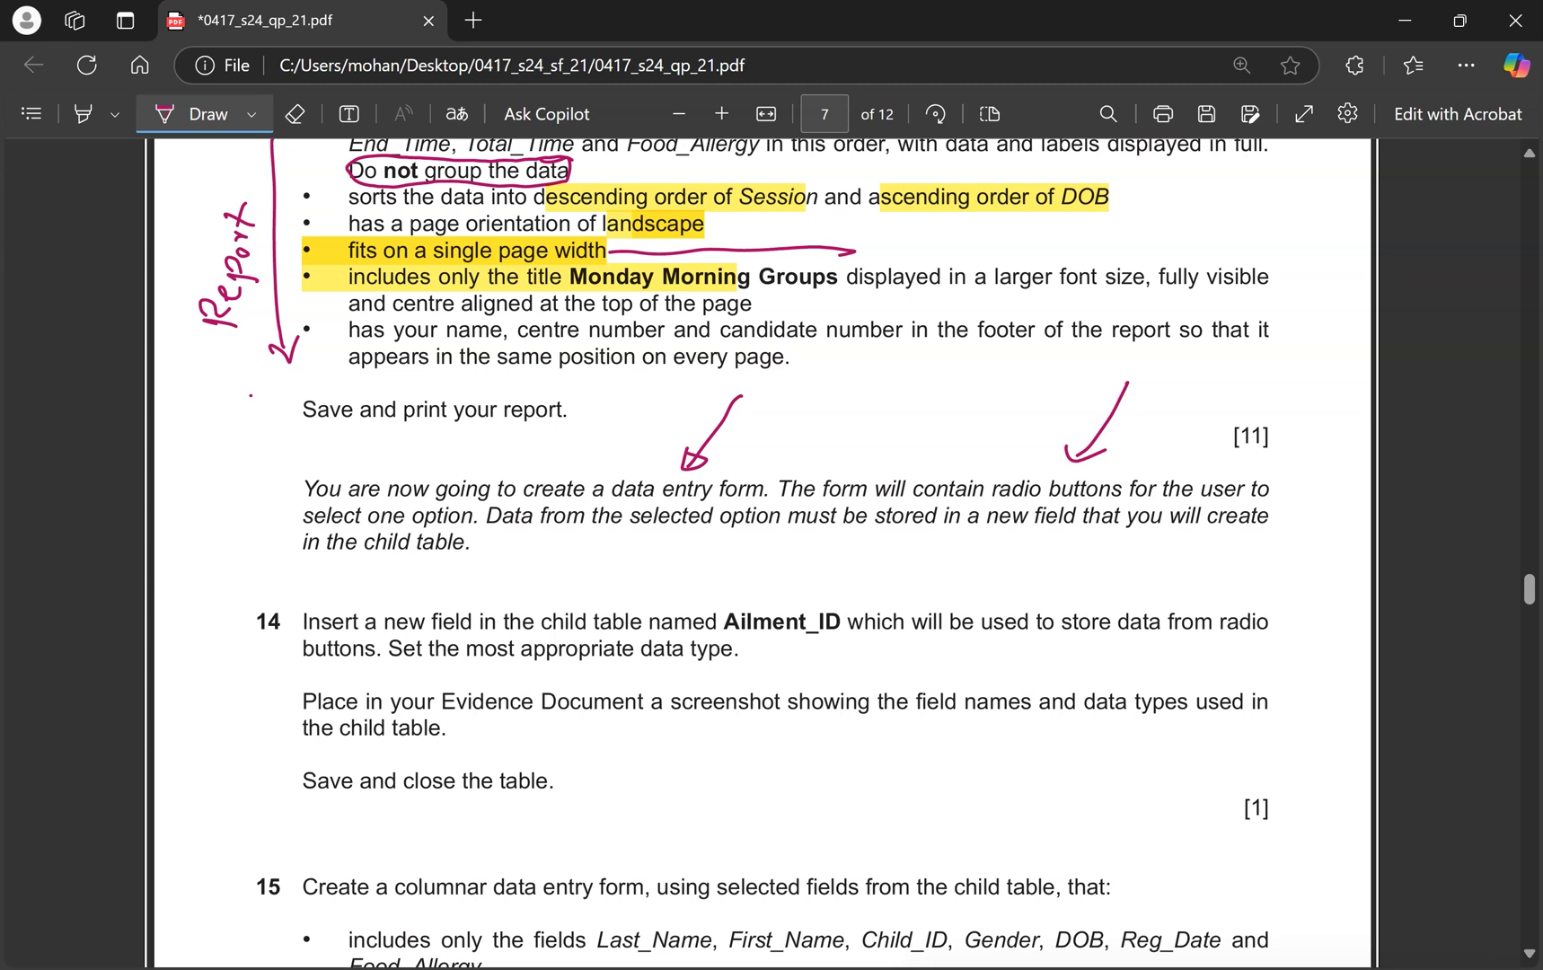
click(721, 565)
drag(365, 558, 468, 565)
mouse_move(1264, 470)
mouse_down()
mouse_move(1312, 487)
mouse_move(1275, 582)
mouse_up()
mouse_move(213, 575)
mouse_down()
mouse_move(199, 585)
mouse_move(263, 618)
mouse_up()
drag(239, 629, 262, 619)
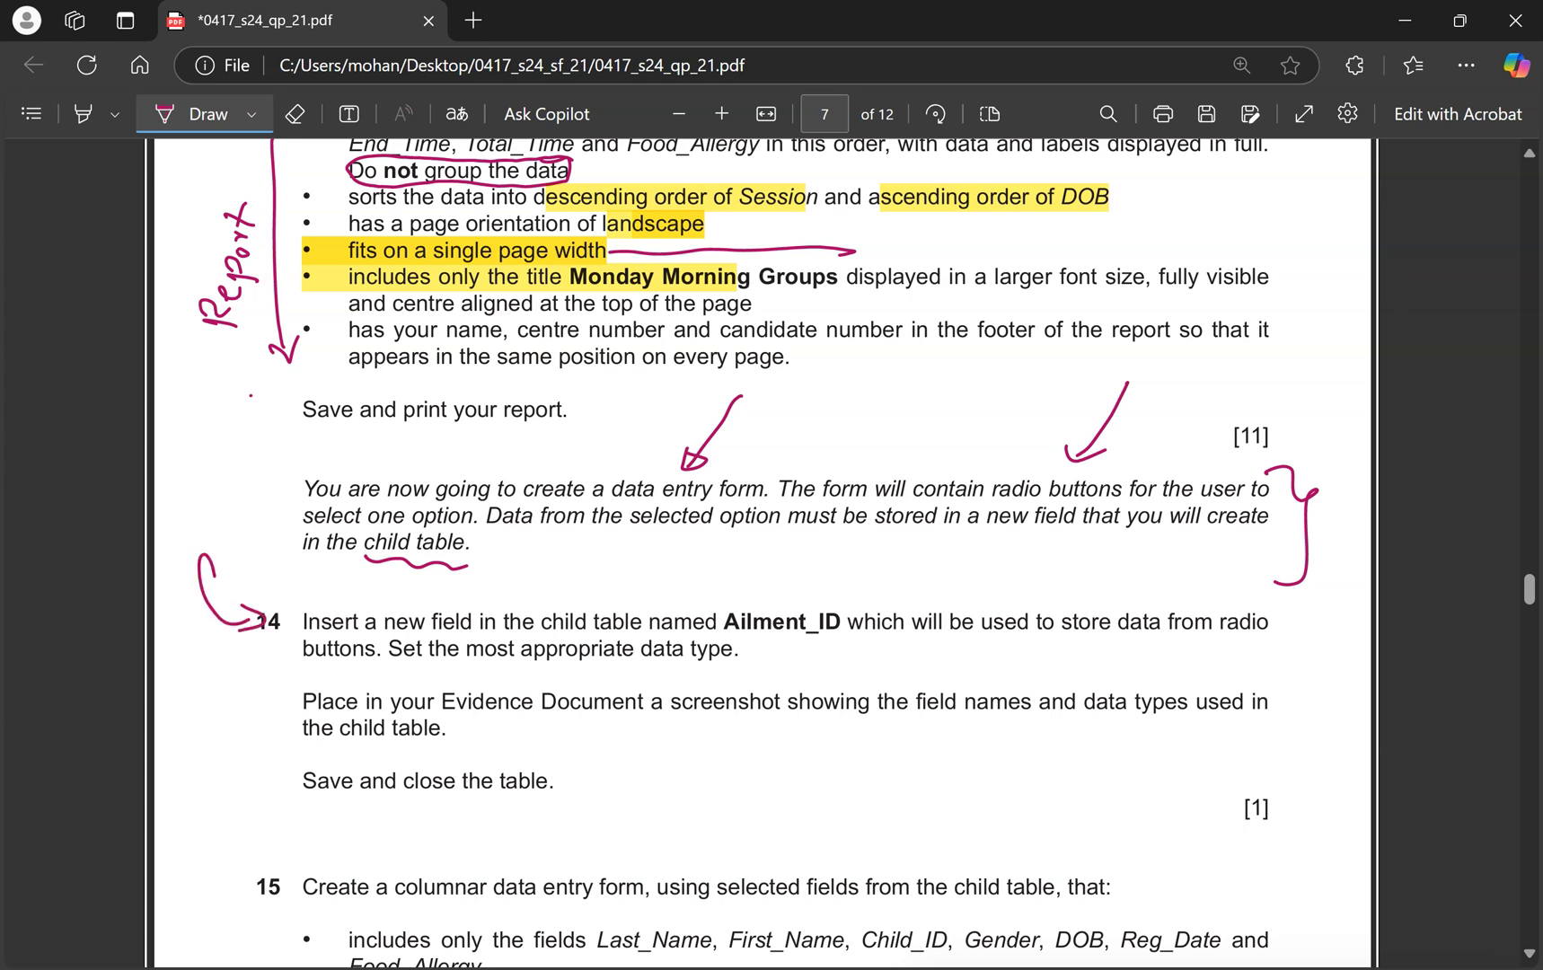
mouse_move(839, 589)
mouse_down()
mouse_move(718, 599)
mouse_move(831, 644)
mouse_move(849, 613)
mouse_up()
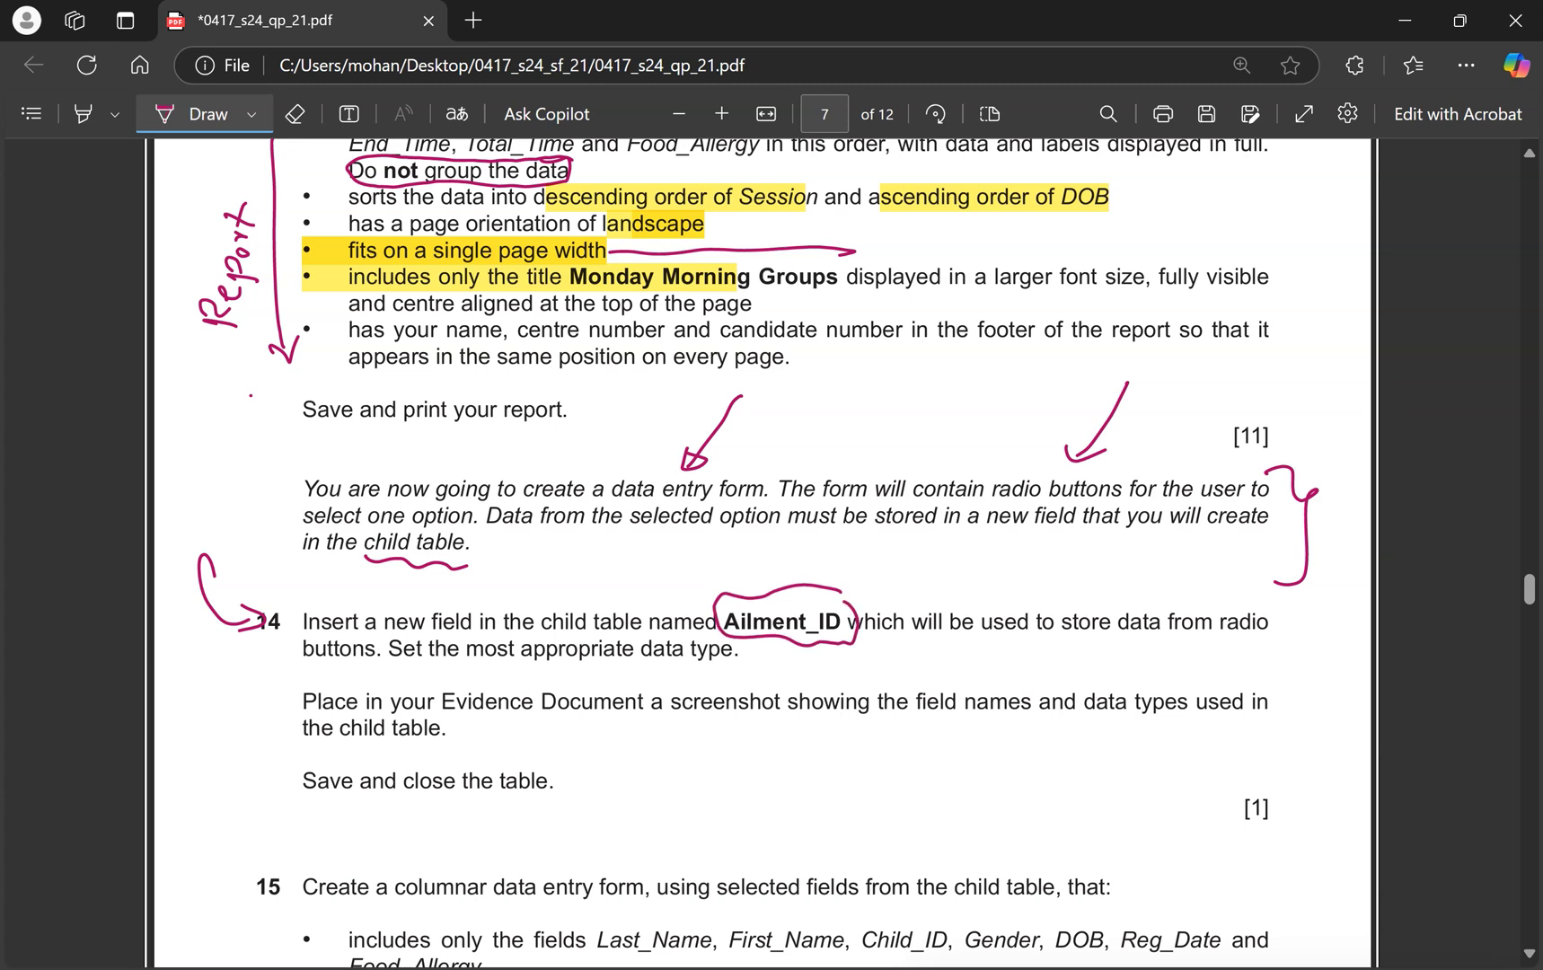
Copy the field name Ailment_ID and return to the Access report preview.
click(180, 114)
drag(724, 619, 838, 623)
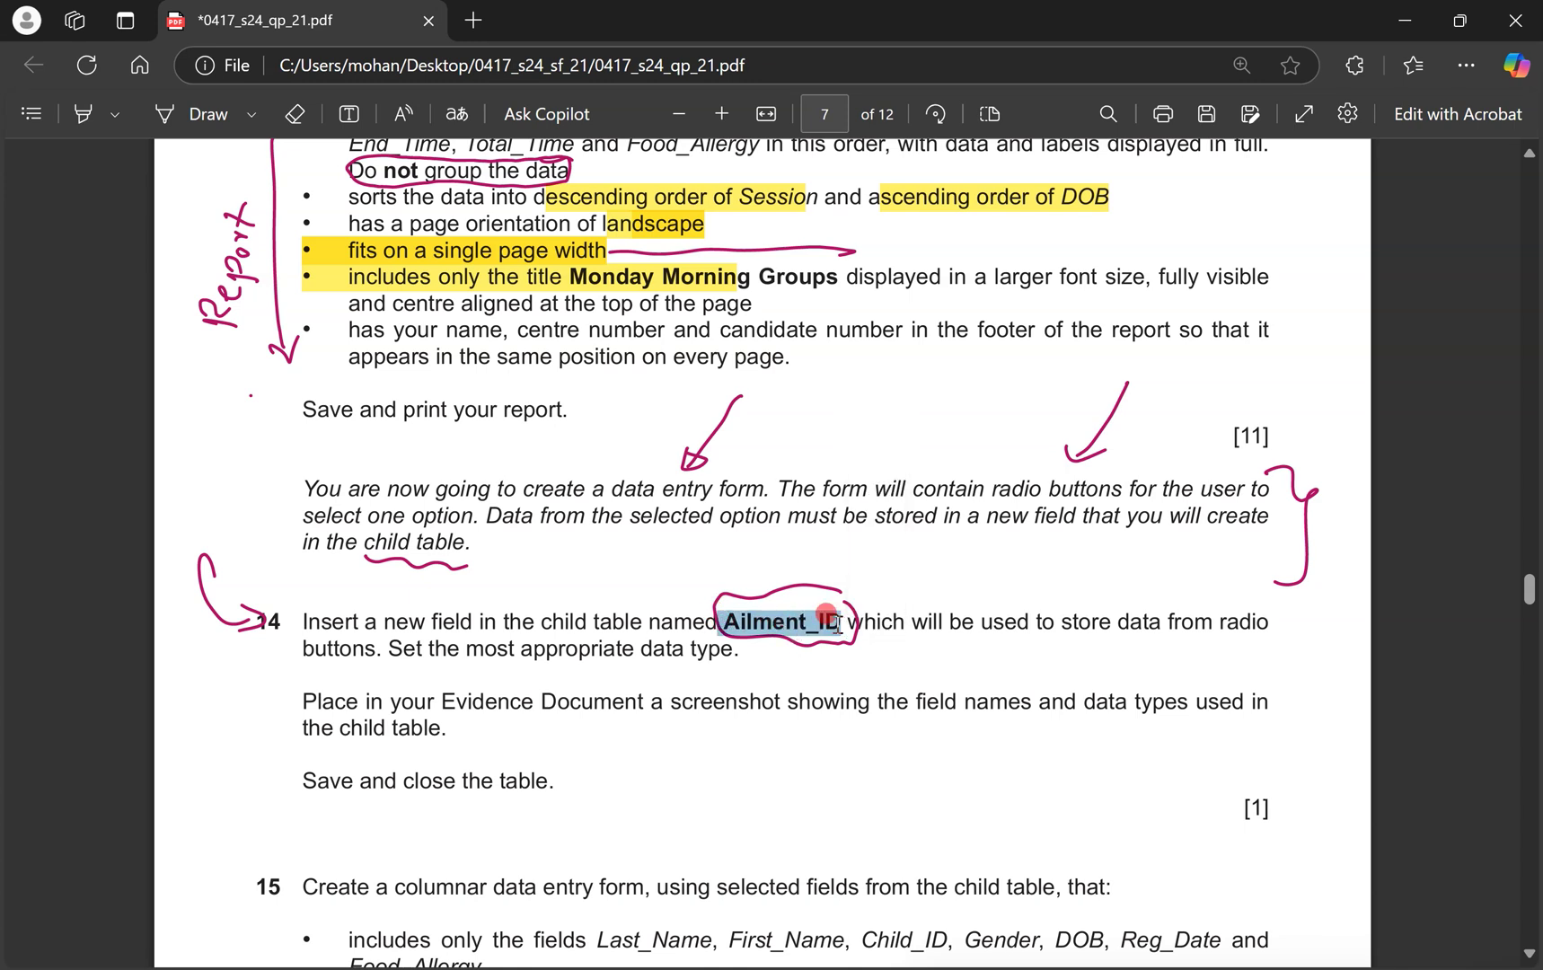
key(ctrl+c)
drag(773, 489, 828, 488)
key(super+ctrl+Right)
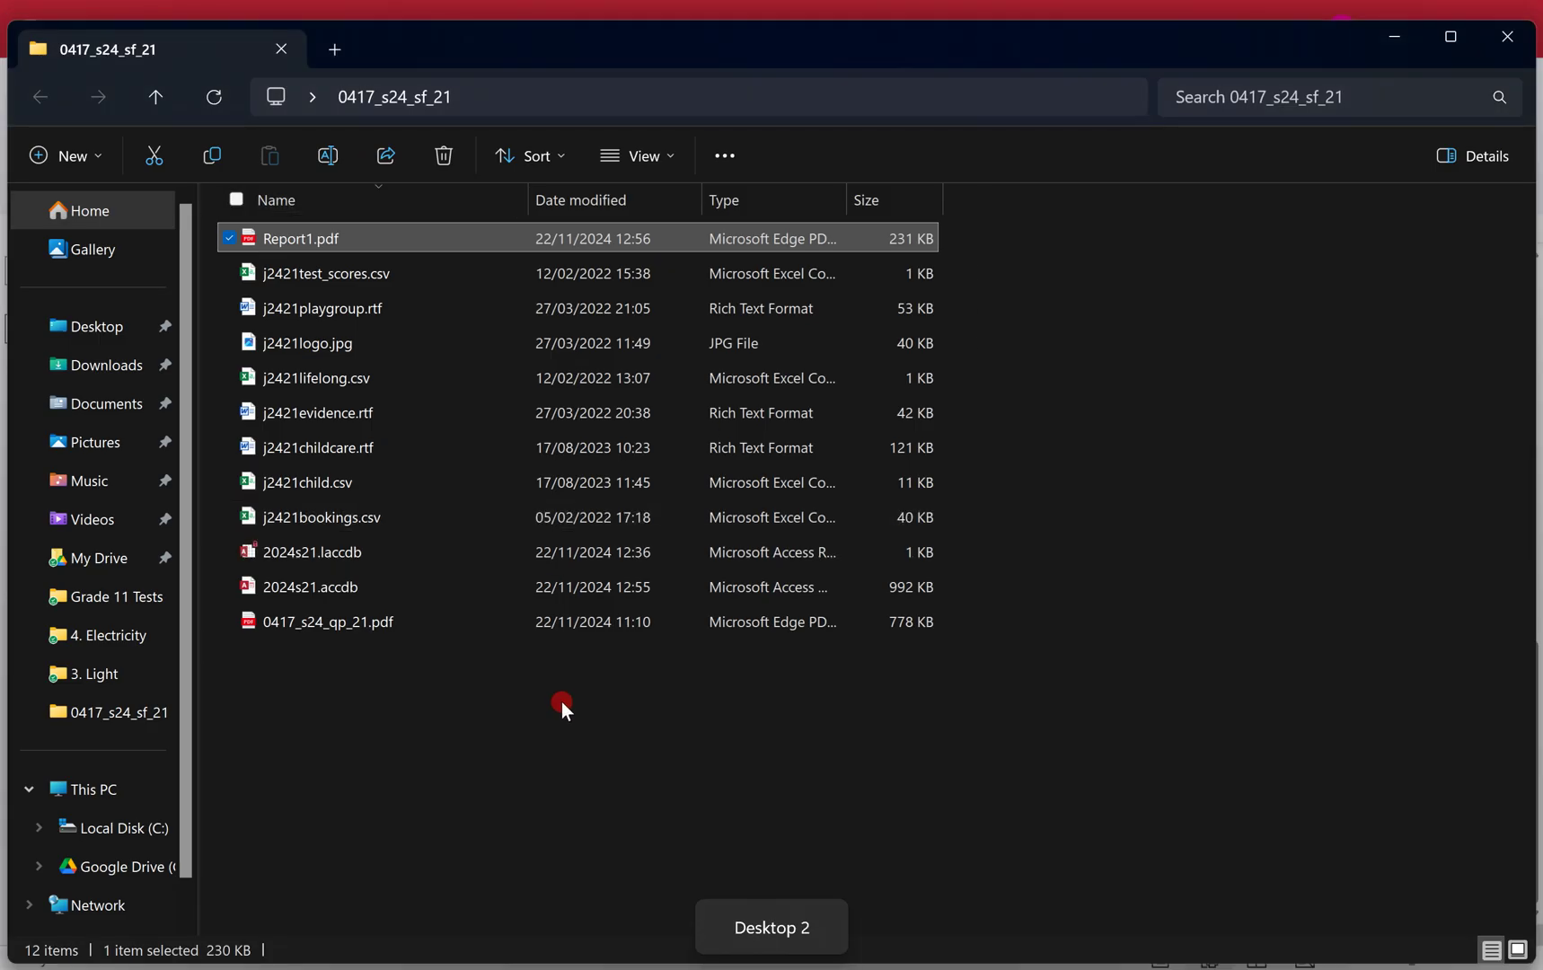
key(super+ctrl+Left)
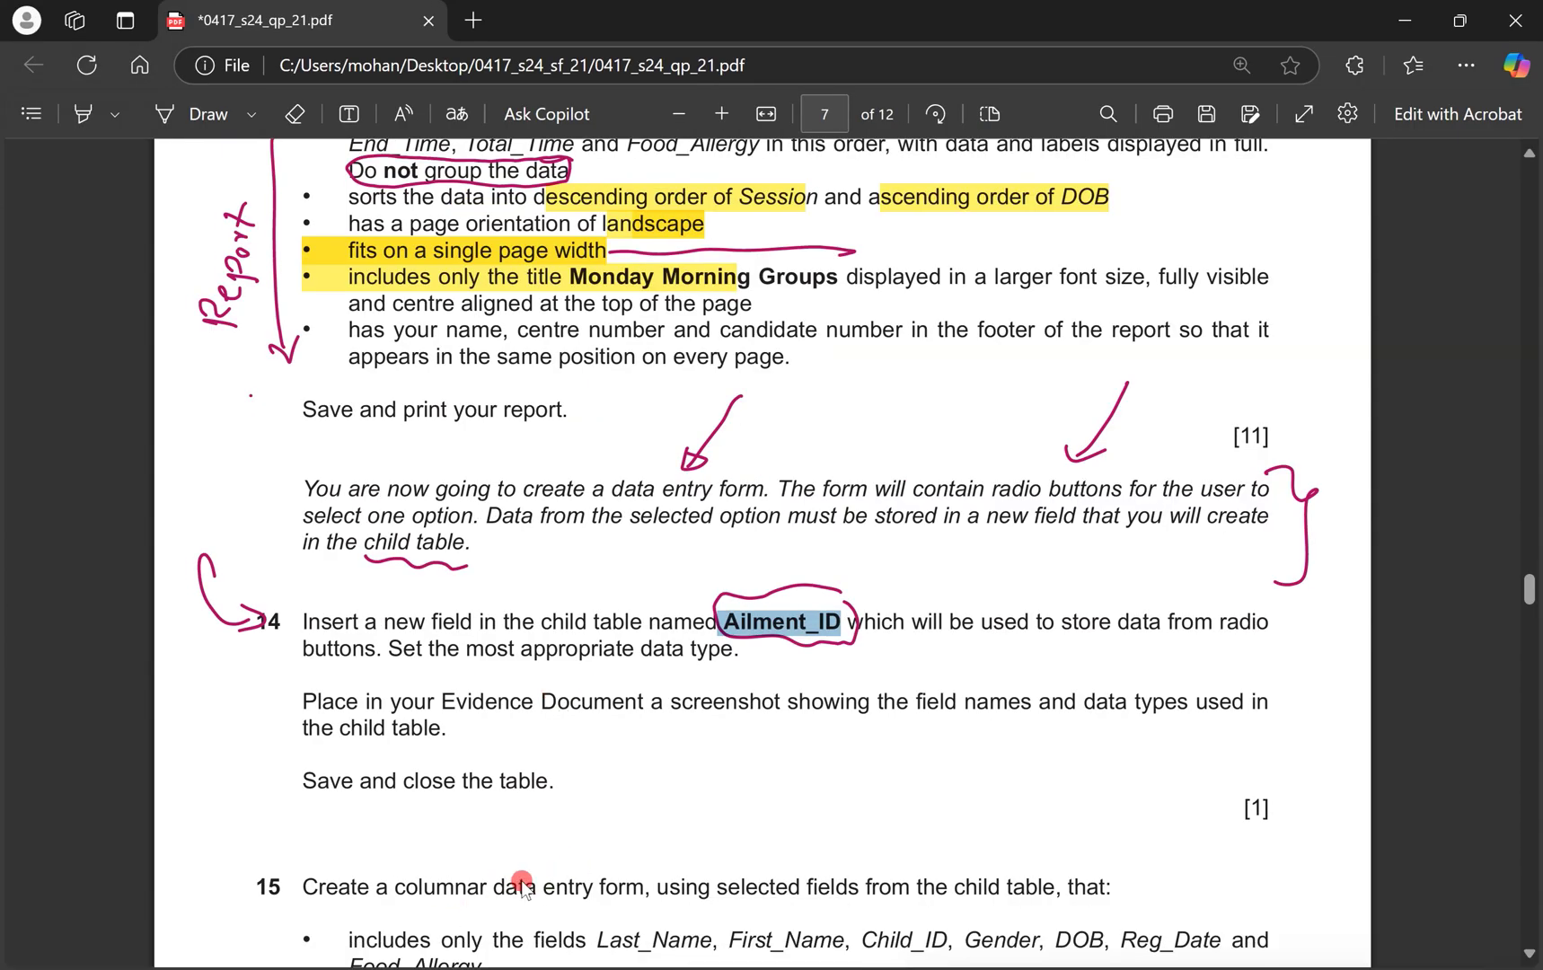
key(super+ctrl+Right)
key(alt+Tab)
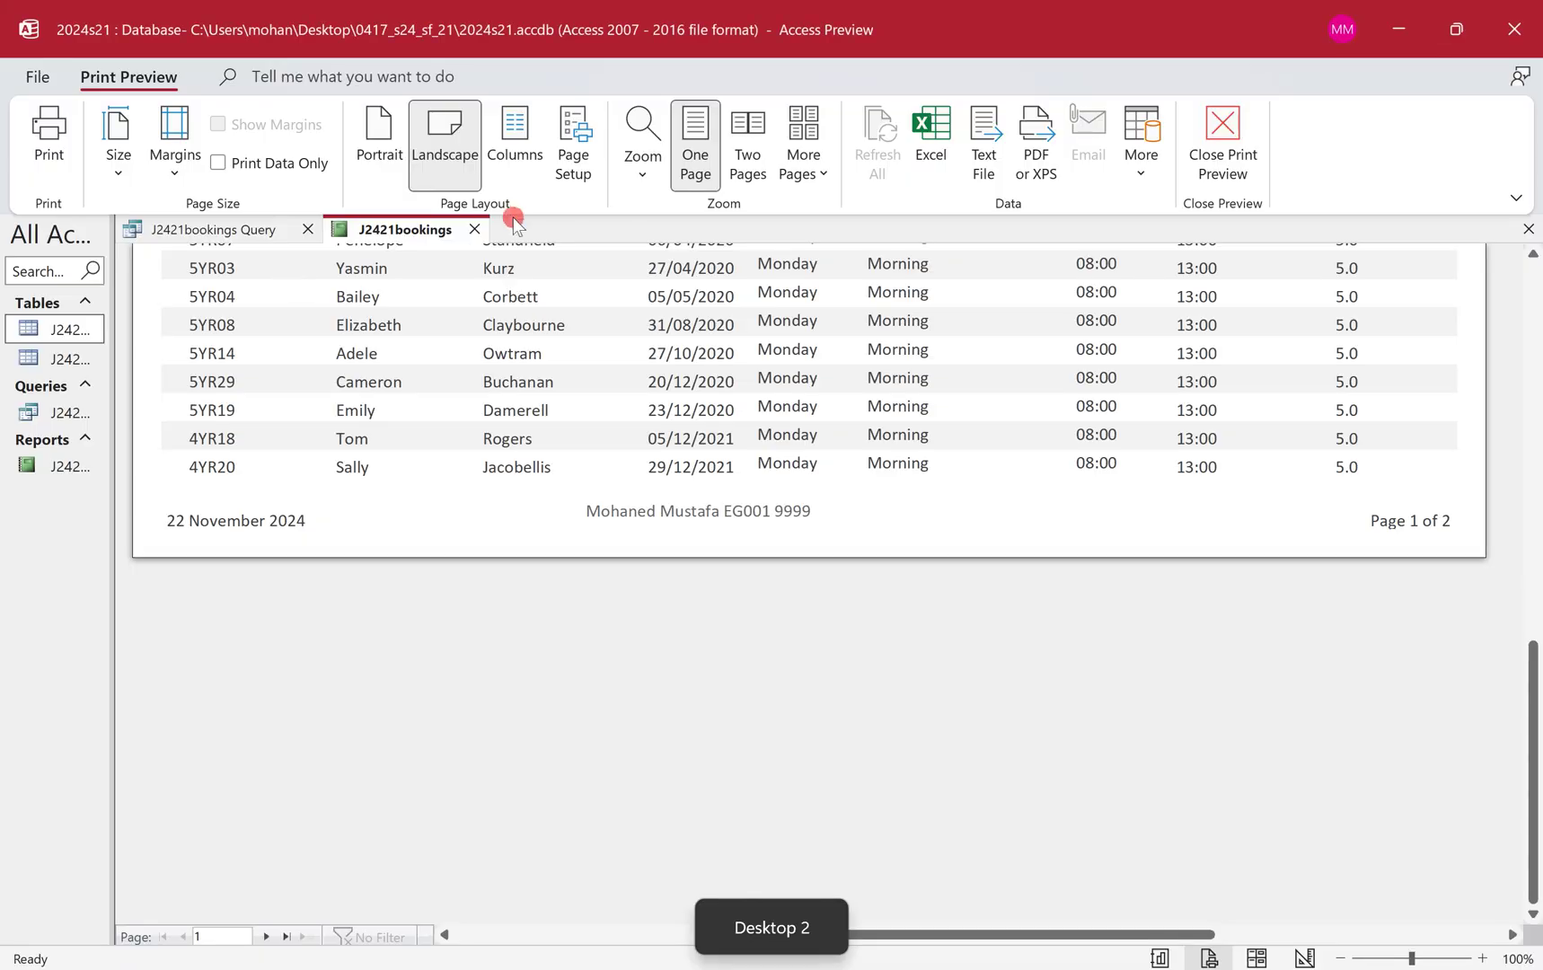
Close the saved report and query, then open the J2421child table in Design View.
click(474, 229)
click(748, 547)
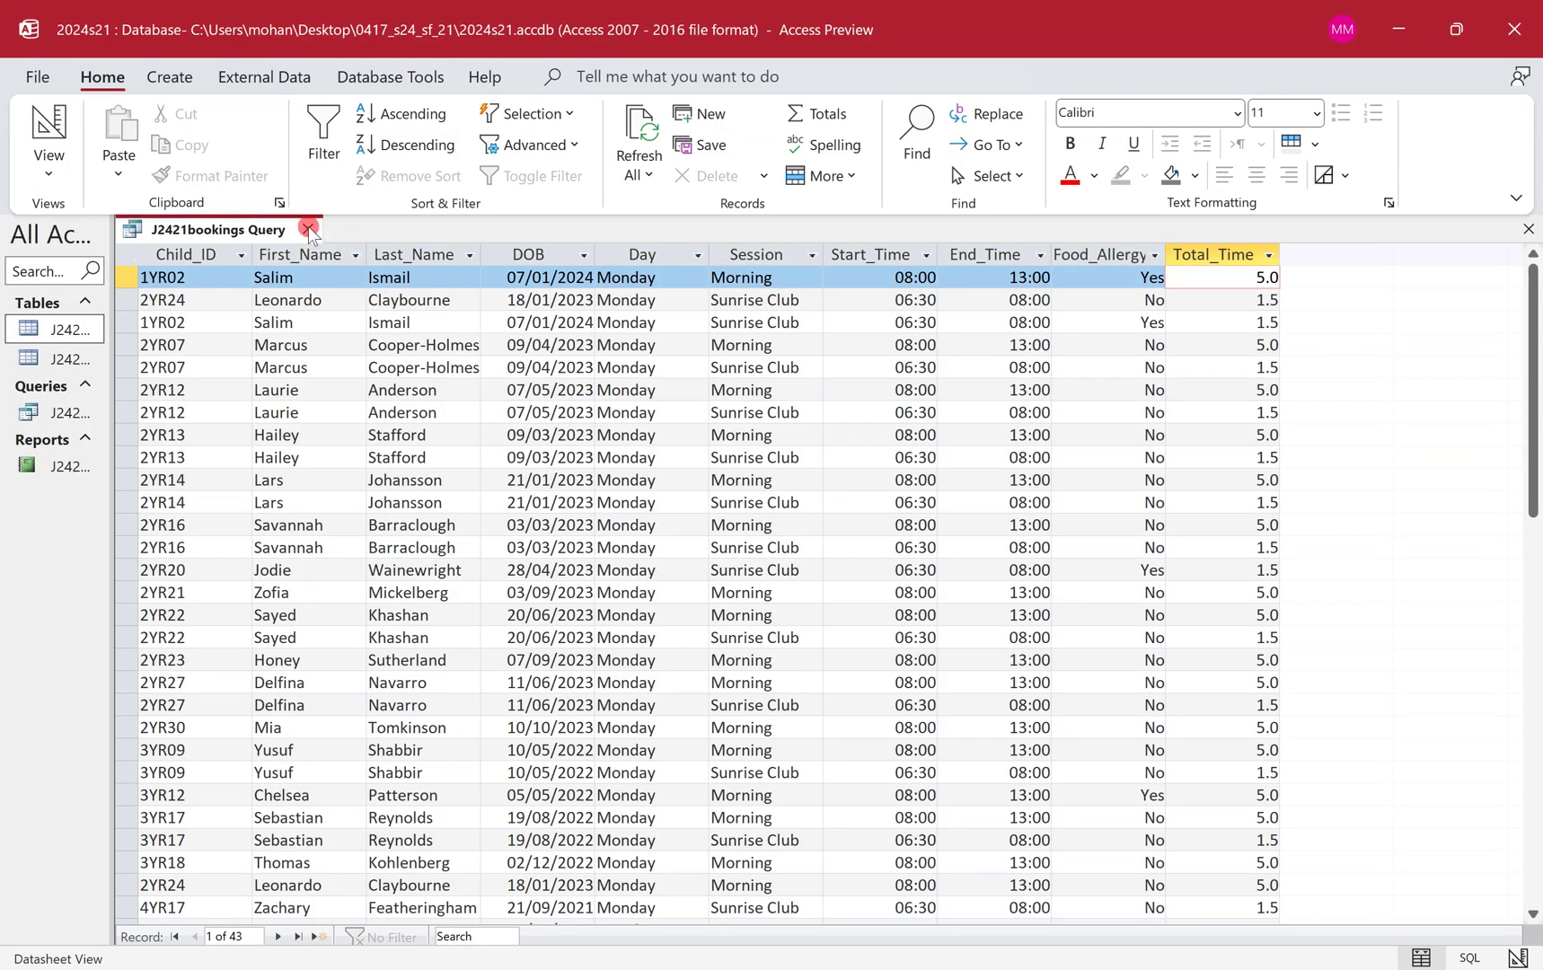
click(309, 229)
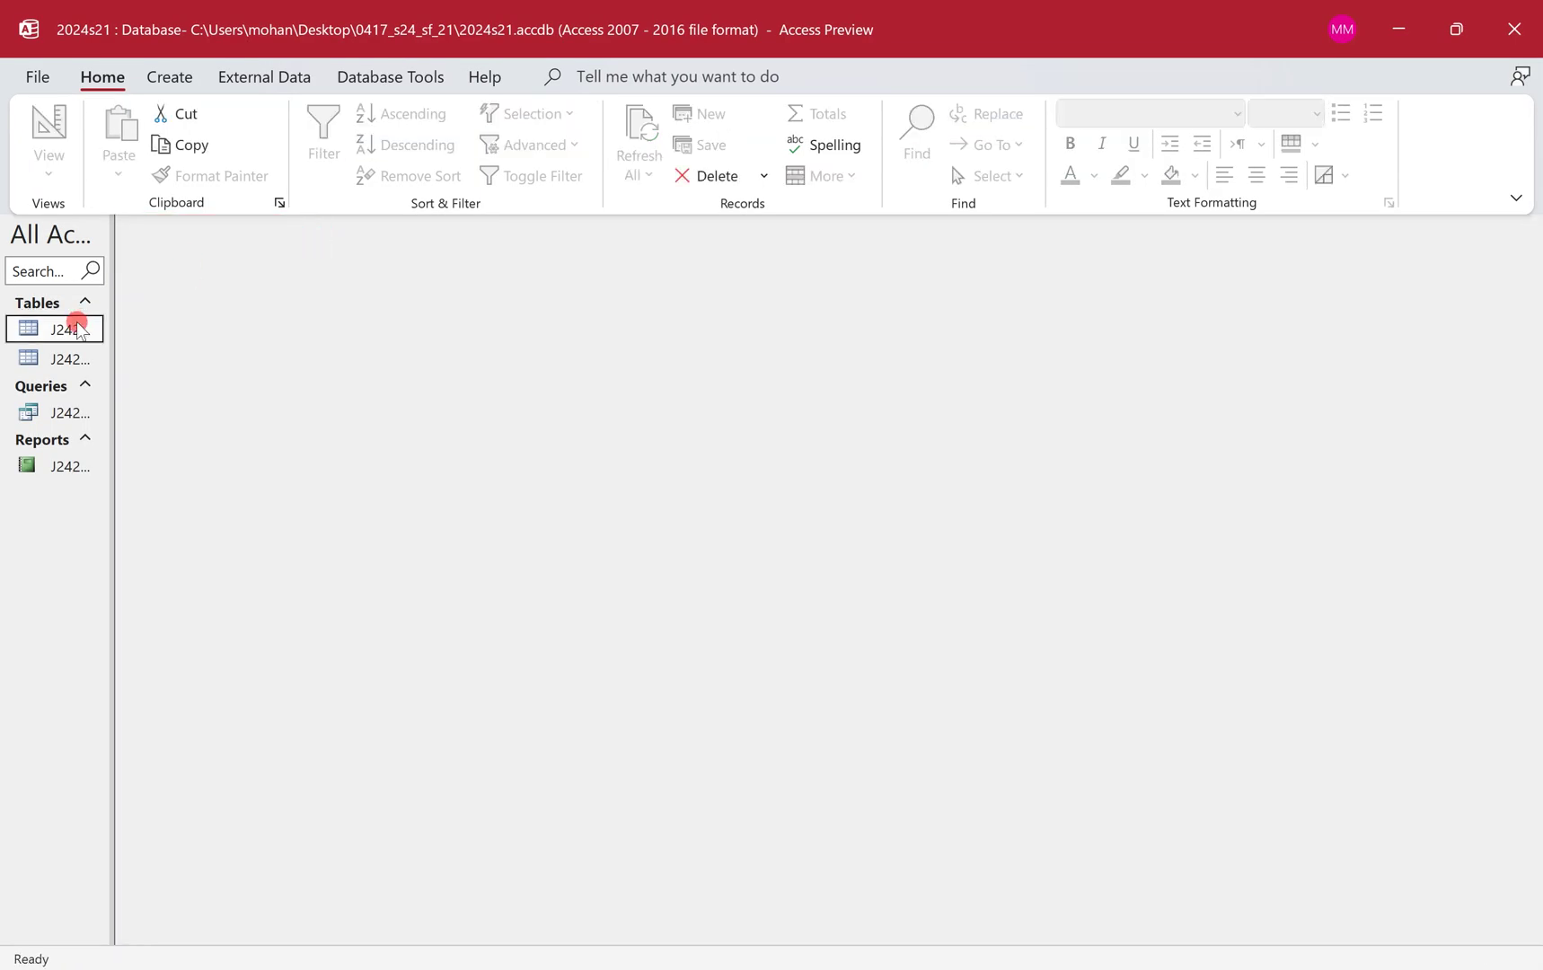
drag(111, 312, 197, 310)
double_click(107, 358)
click(54, 134)
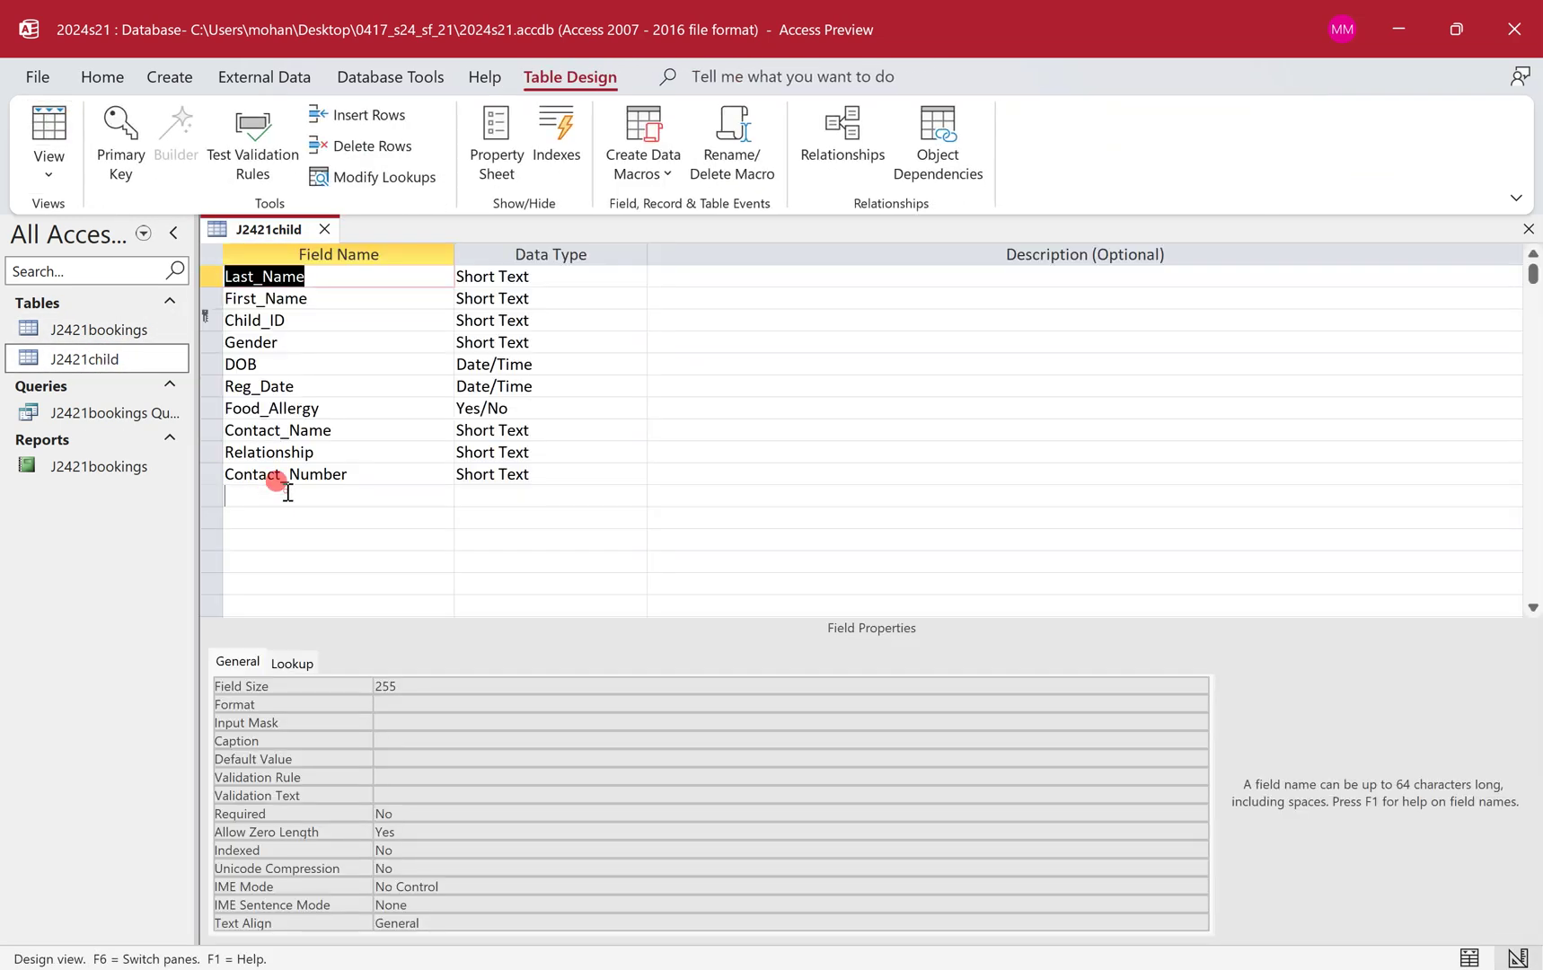
Add a new Ailment_ID field below Contact_Number, correcting the name after naming-rule warnings.
click(286, 494)
text(Ailment_ID)
key(ctrl+v)
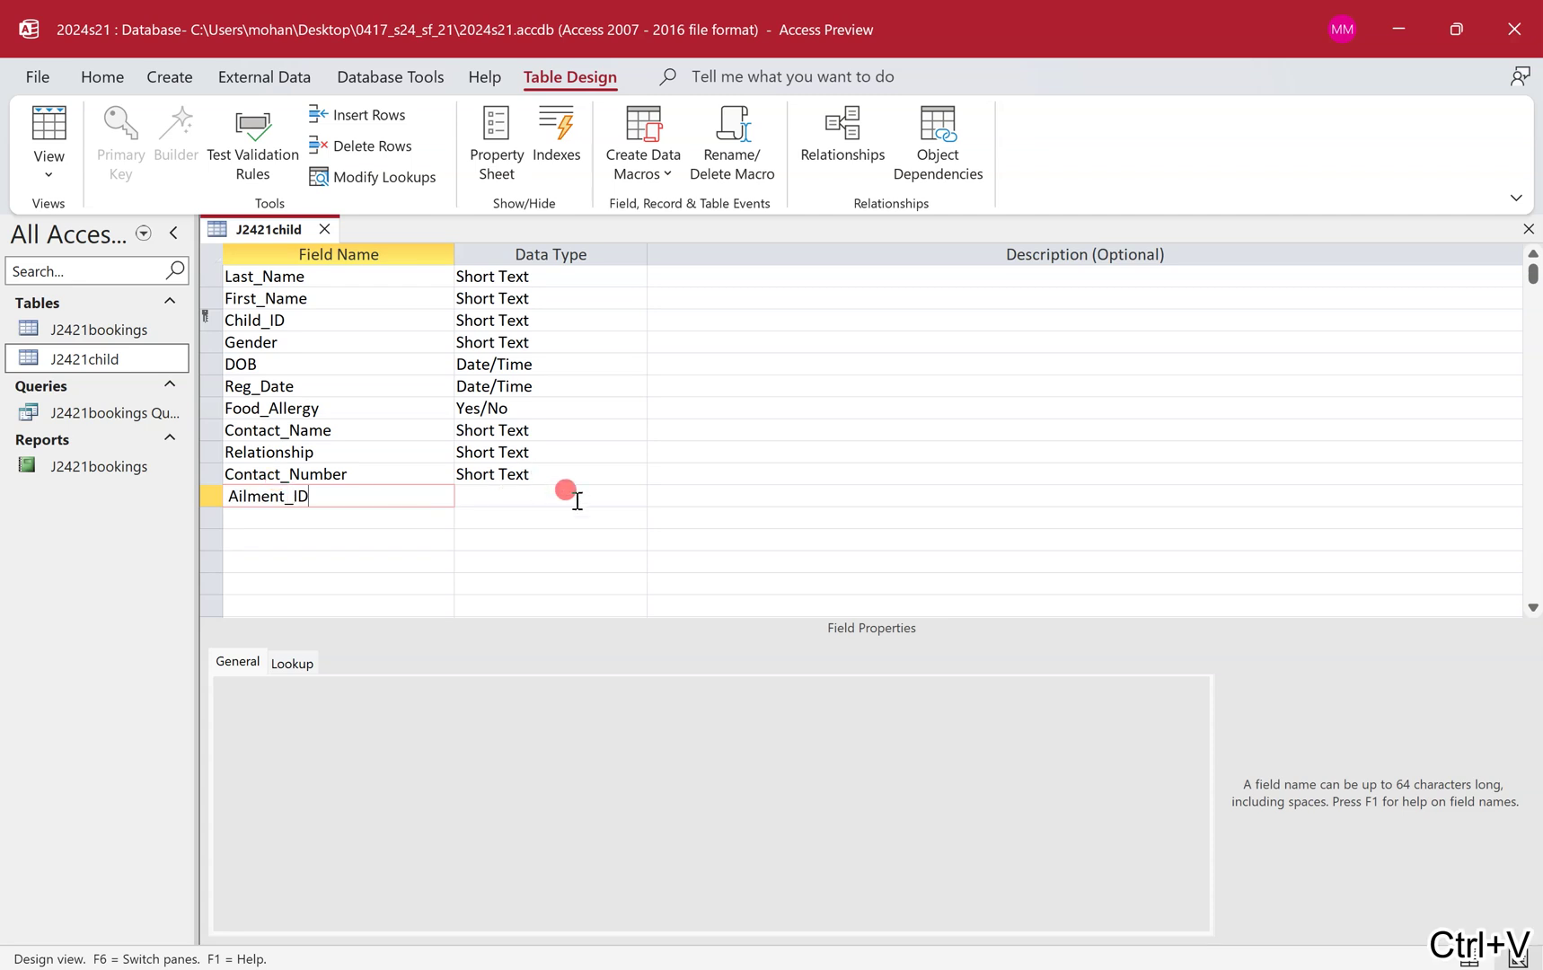
click(588, 496)
click(916, 588)
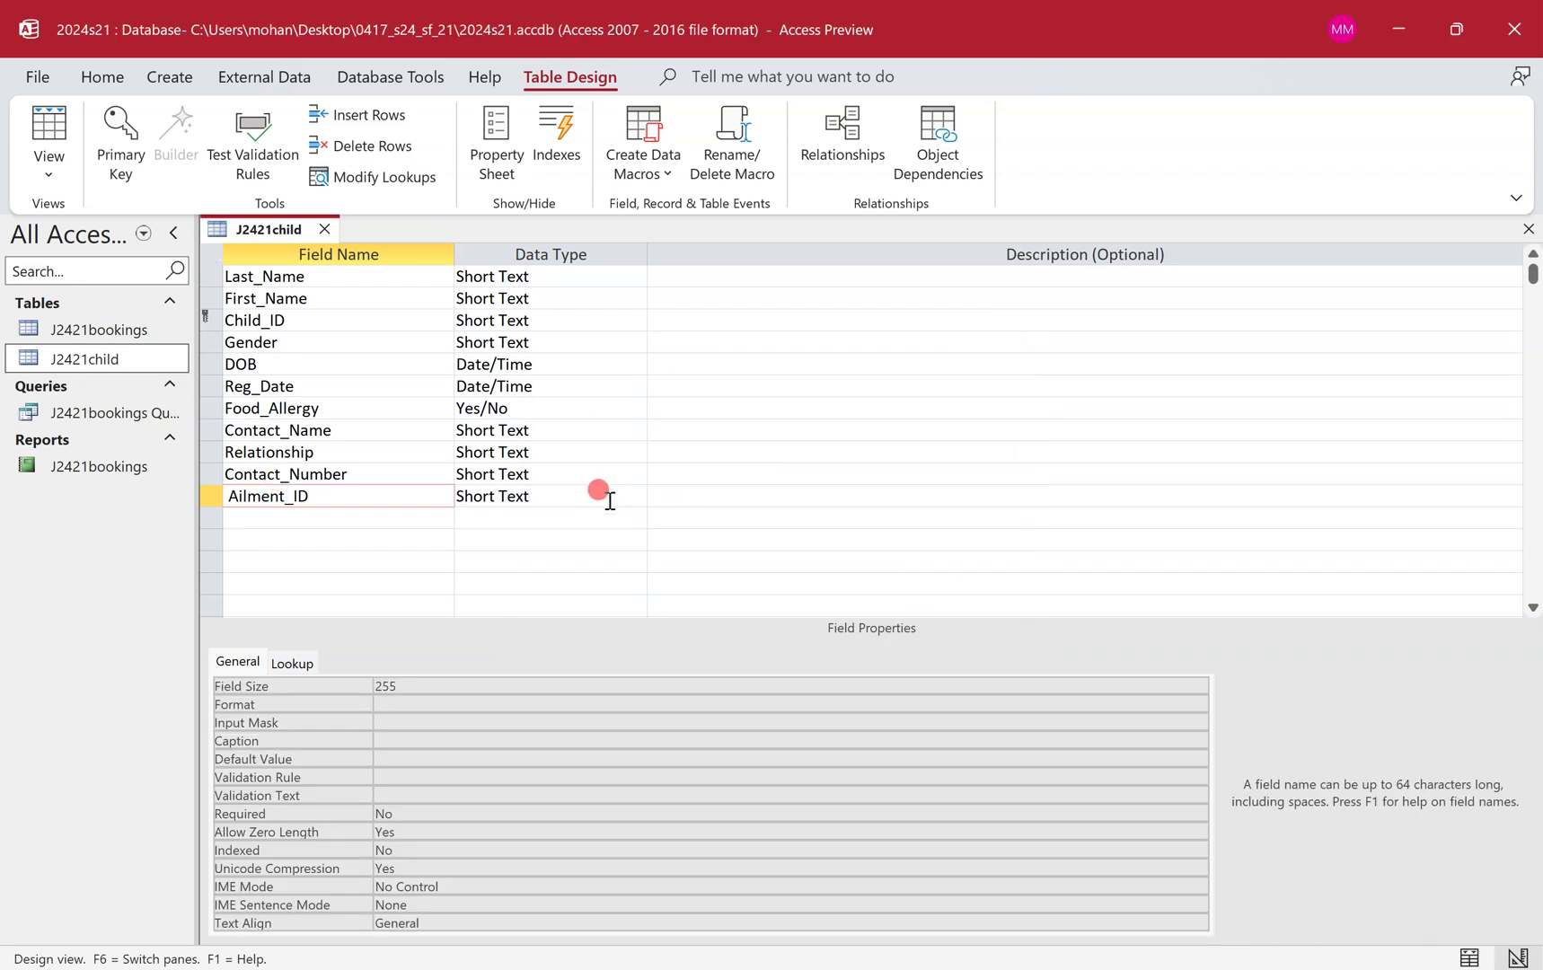
click(636, 497)
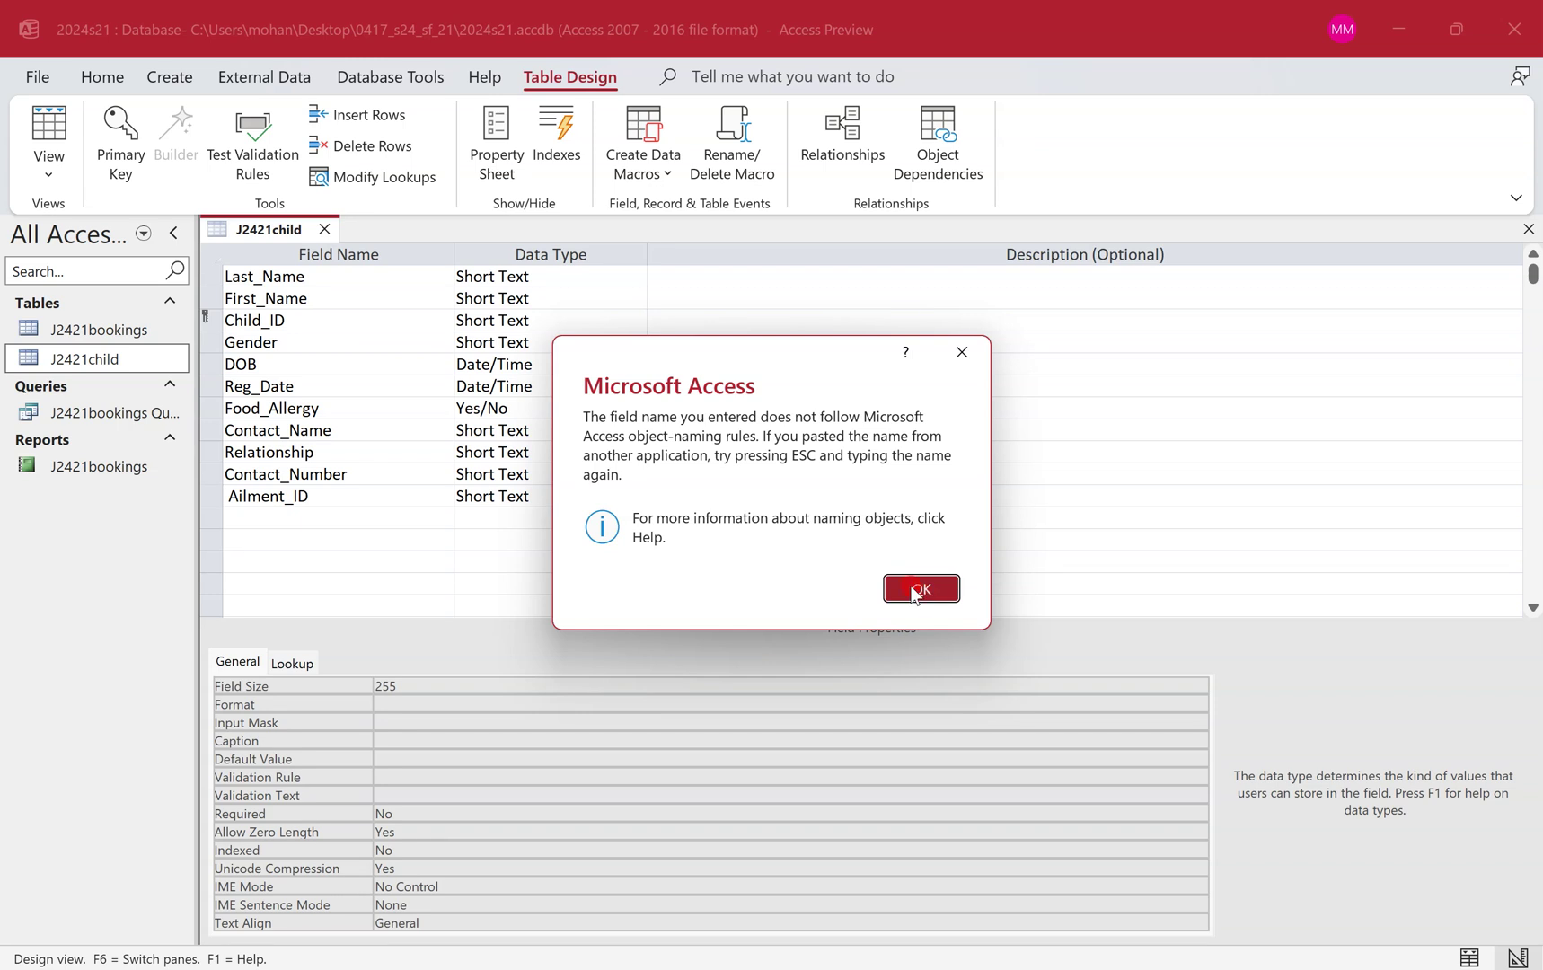
click(914, 591)
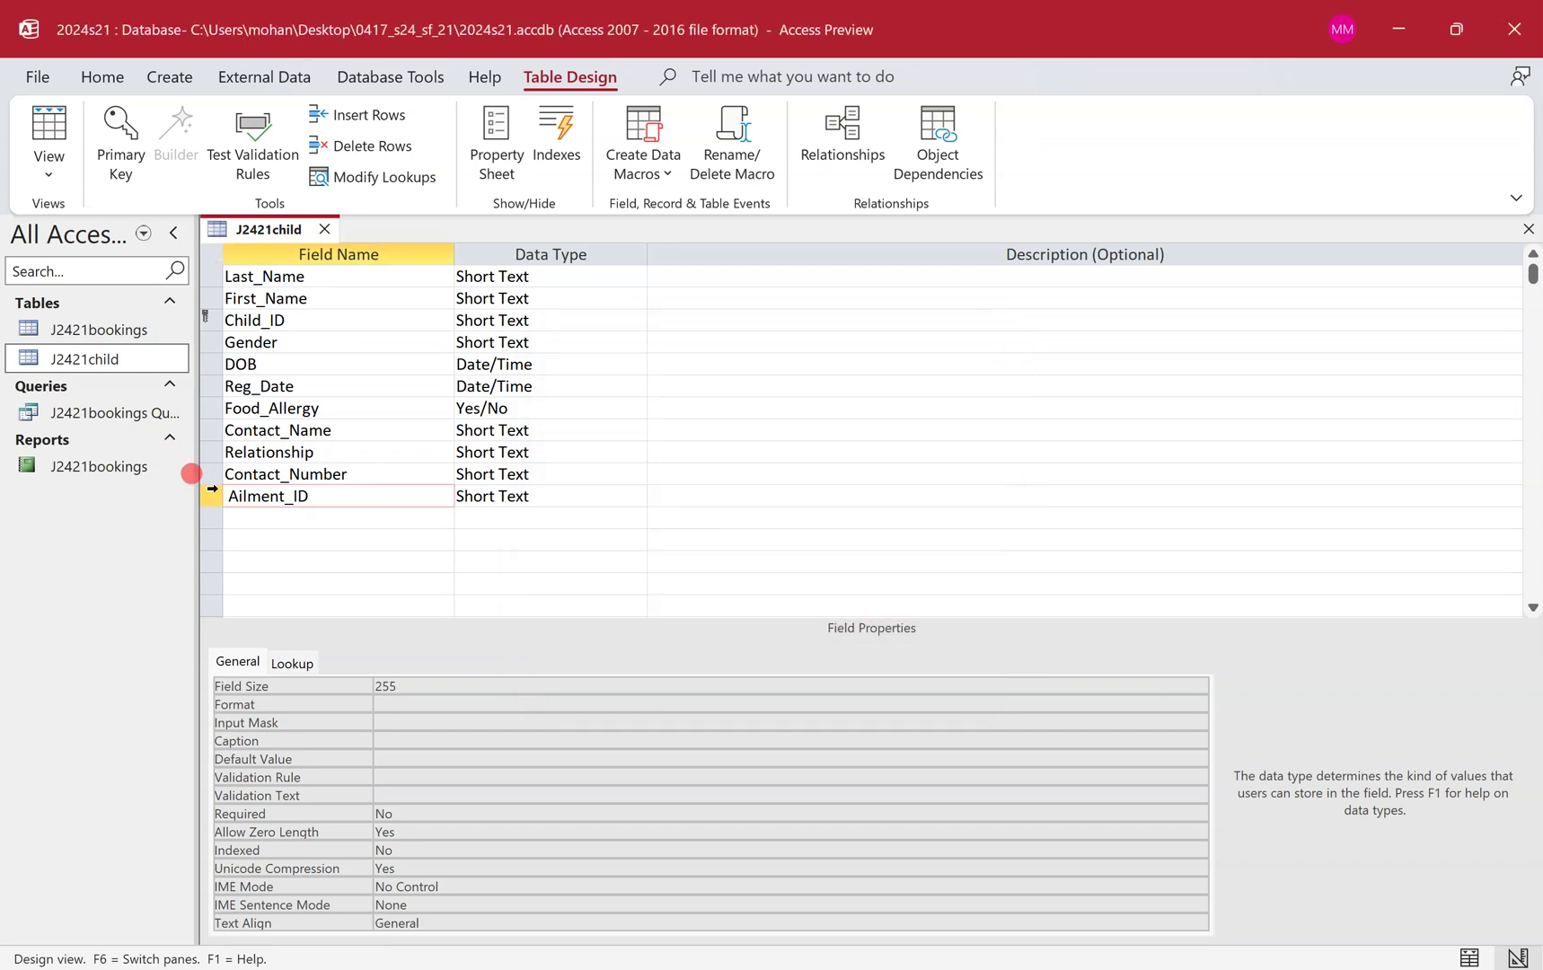
click(231, 496)
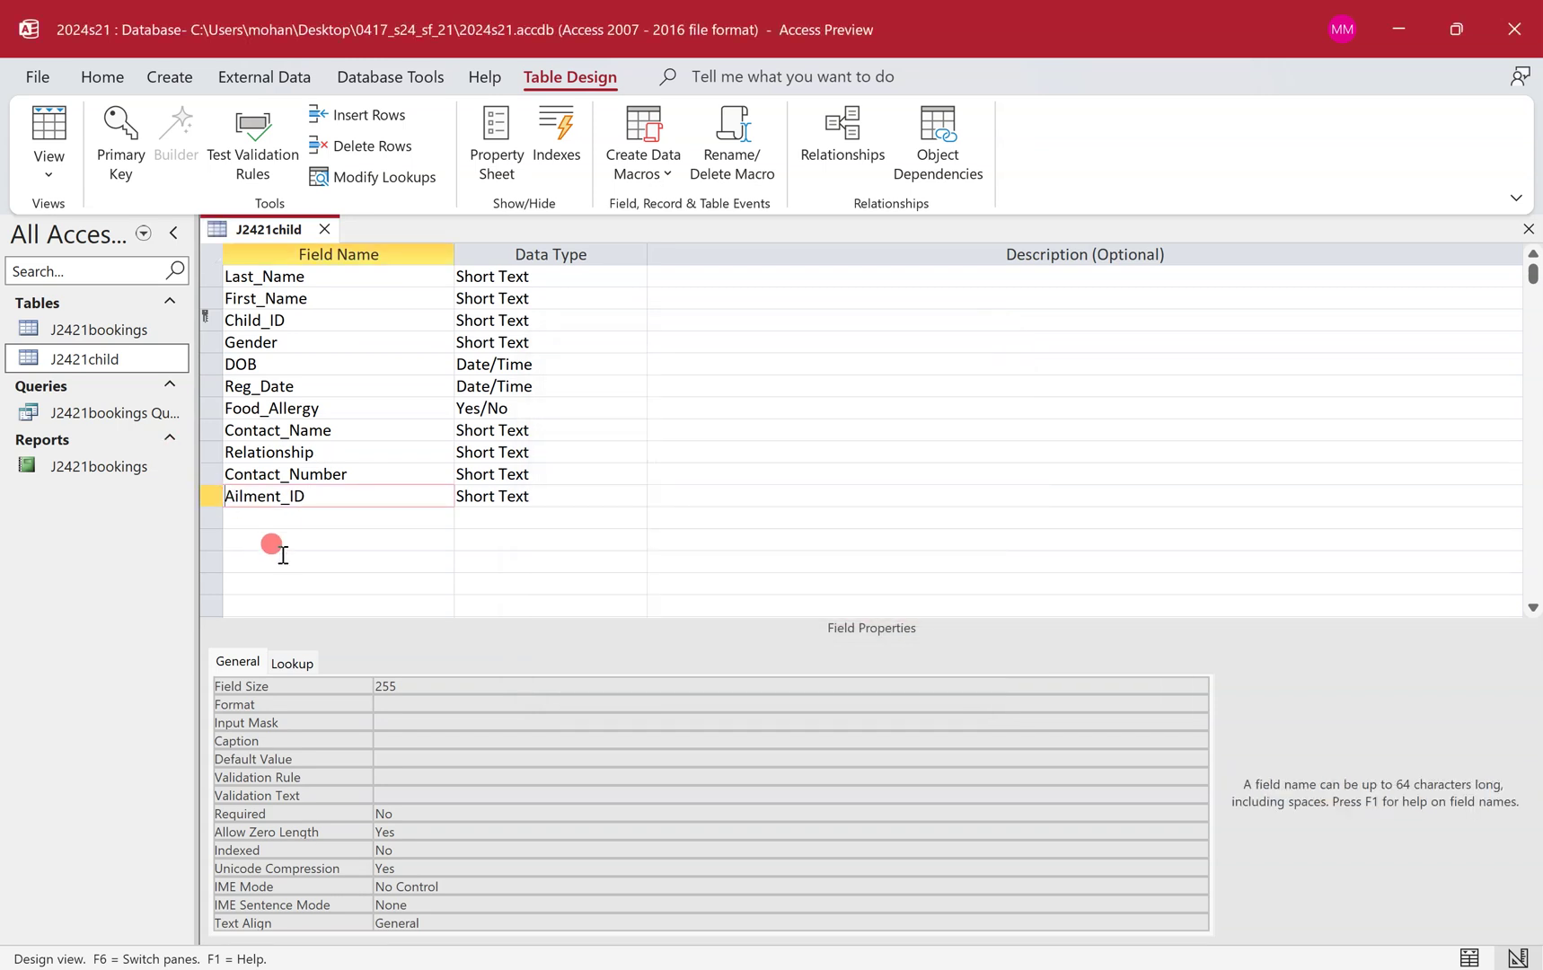
click(629, 495)
Set Ailment_ID's data type to Number with Integer field size.
click(634, 498)
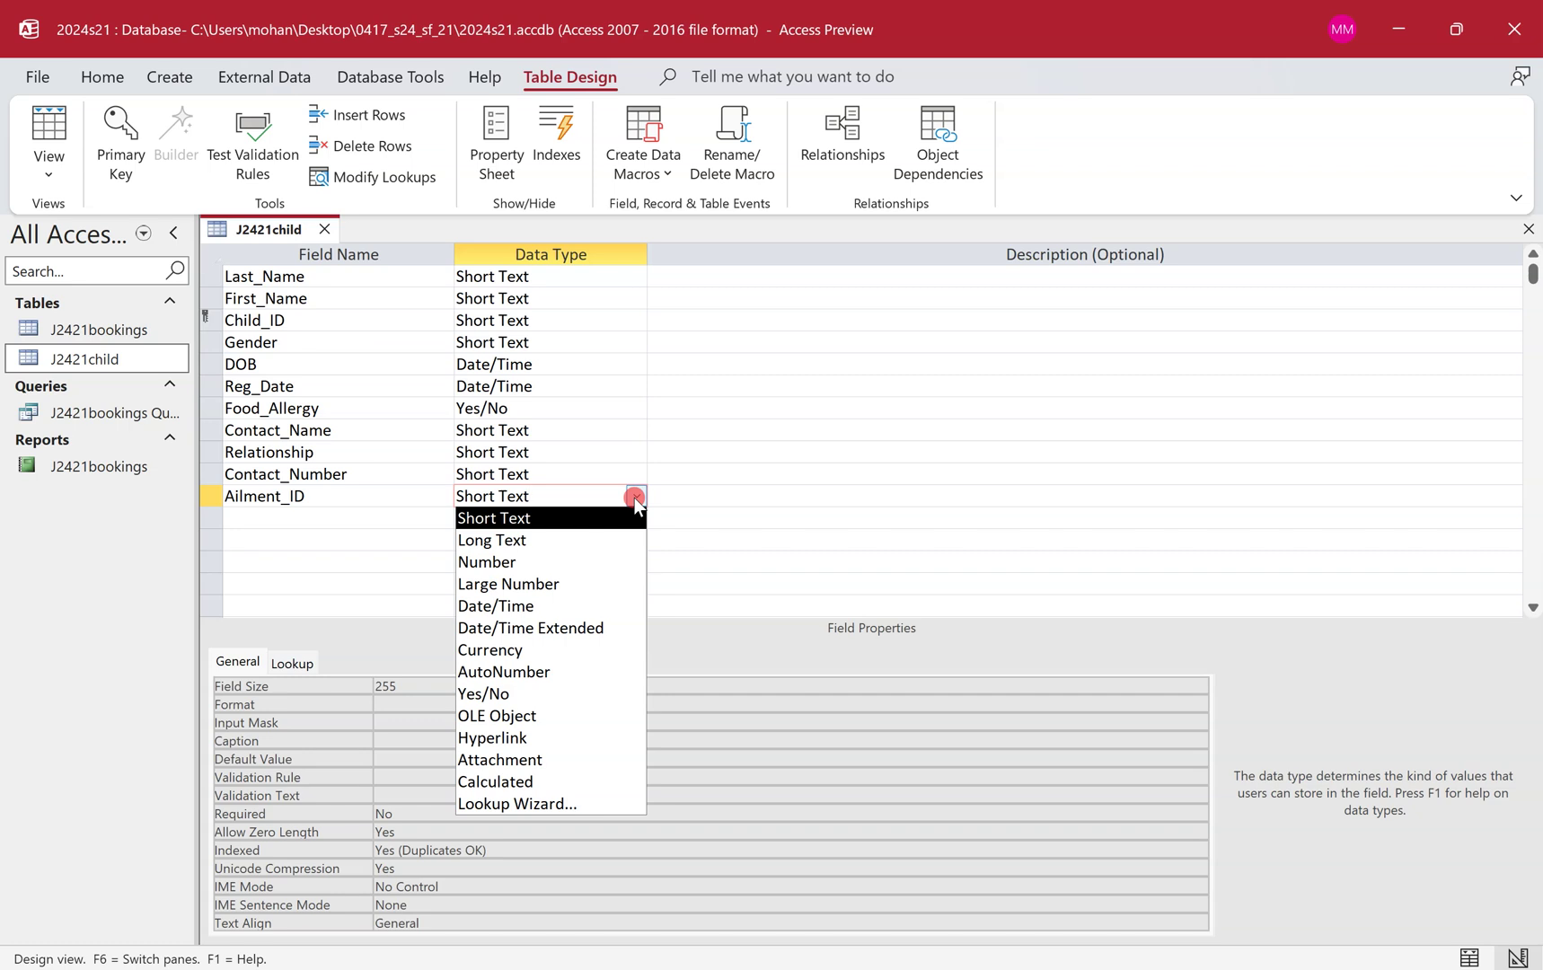
click(615, 560)
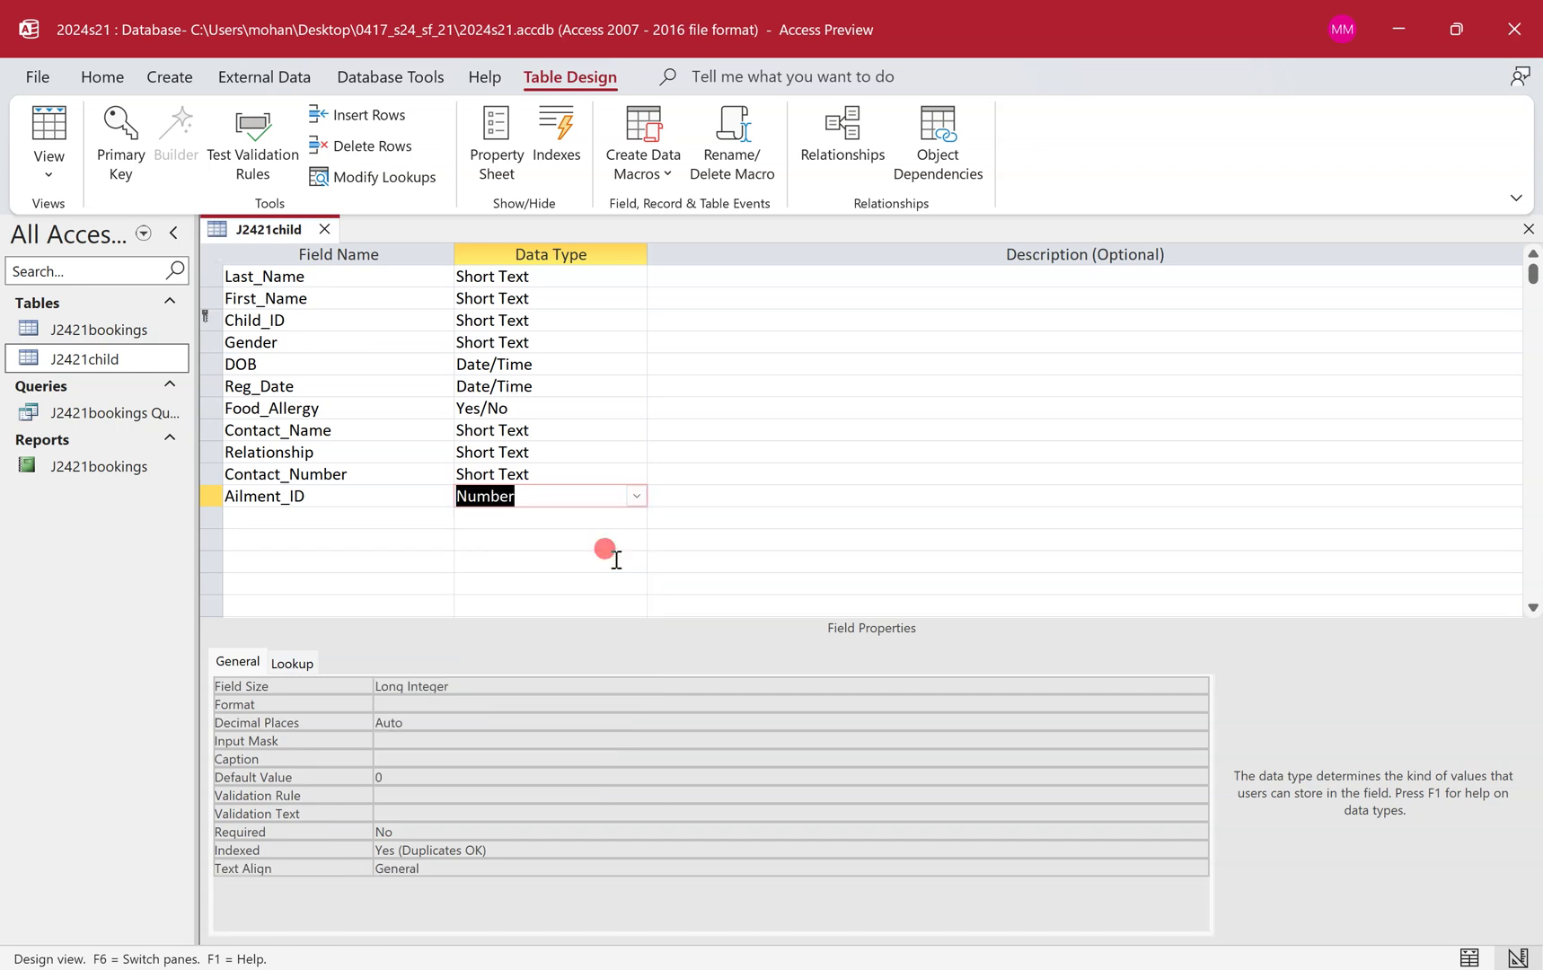
click(1198, 685)
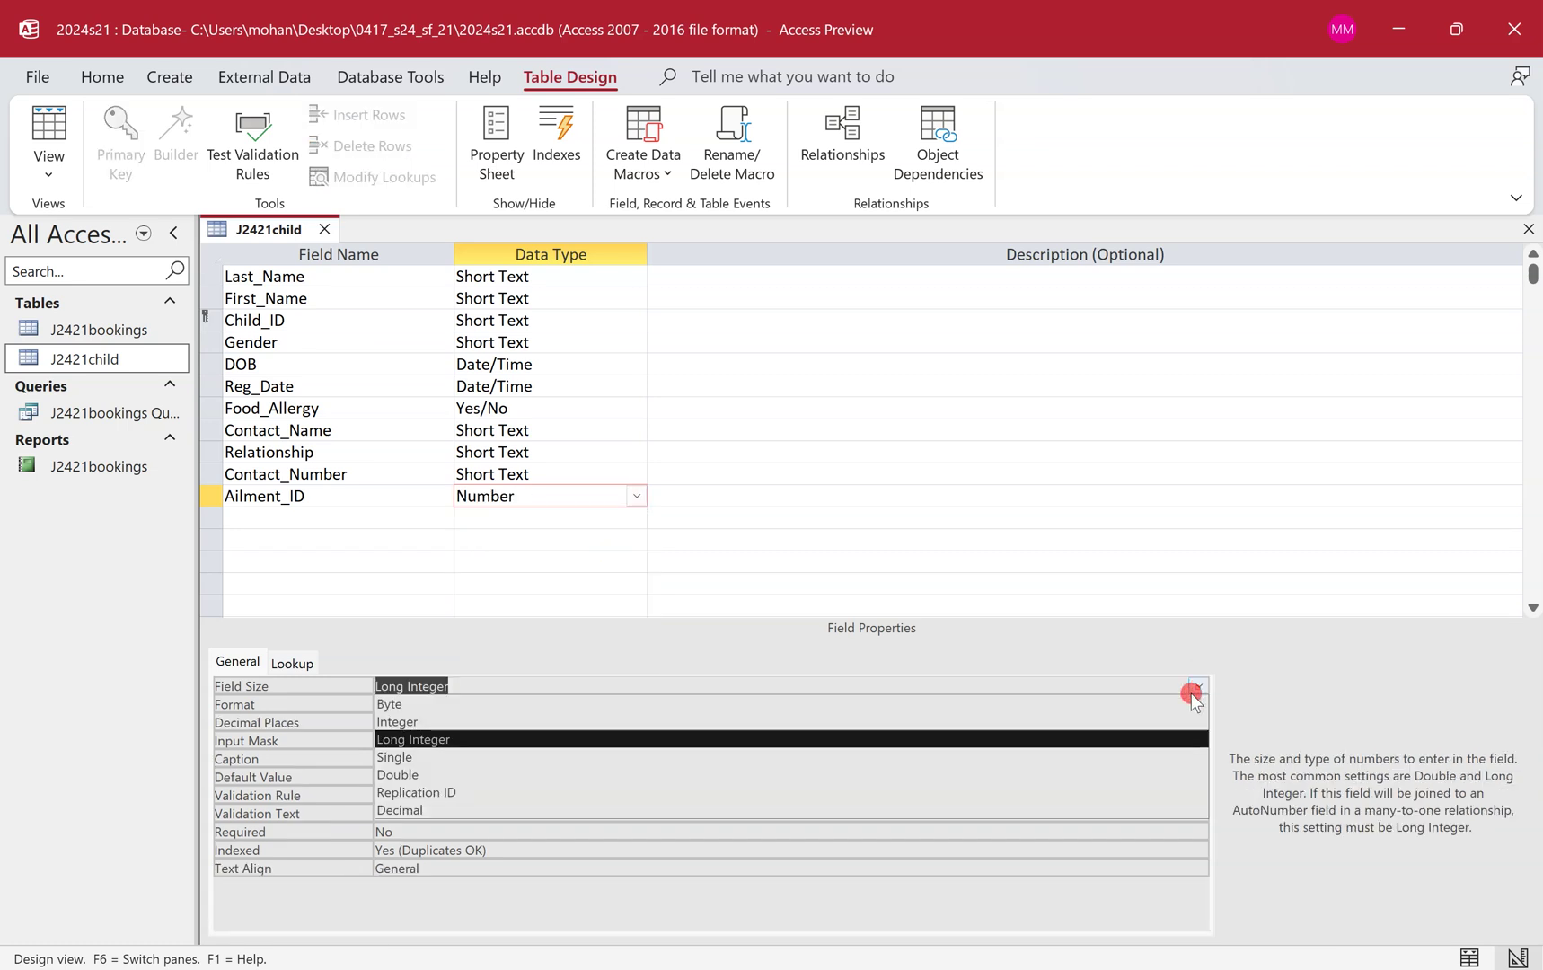
click(1185, 723)
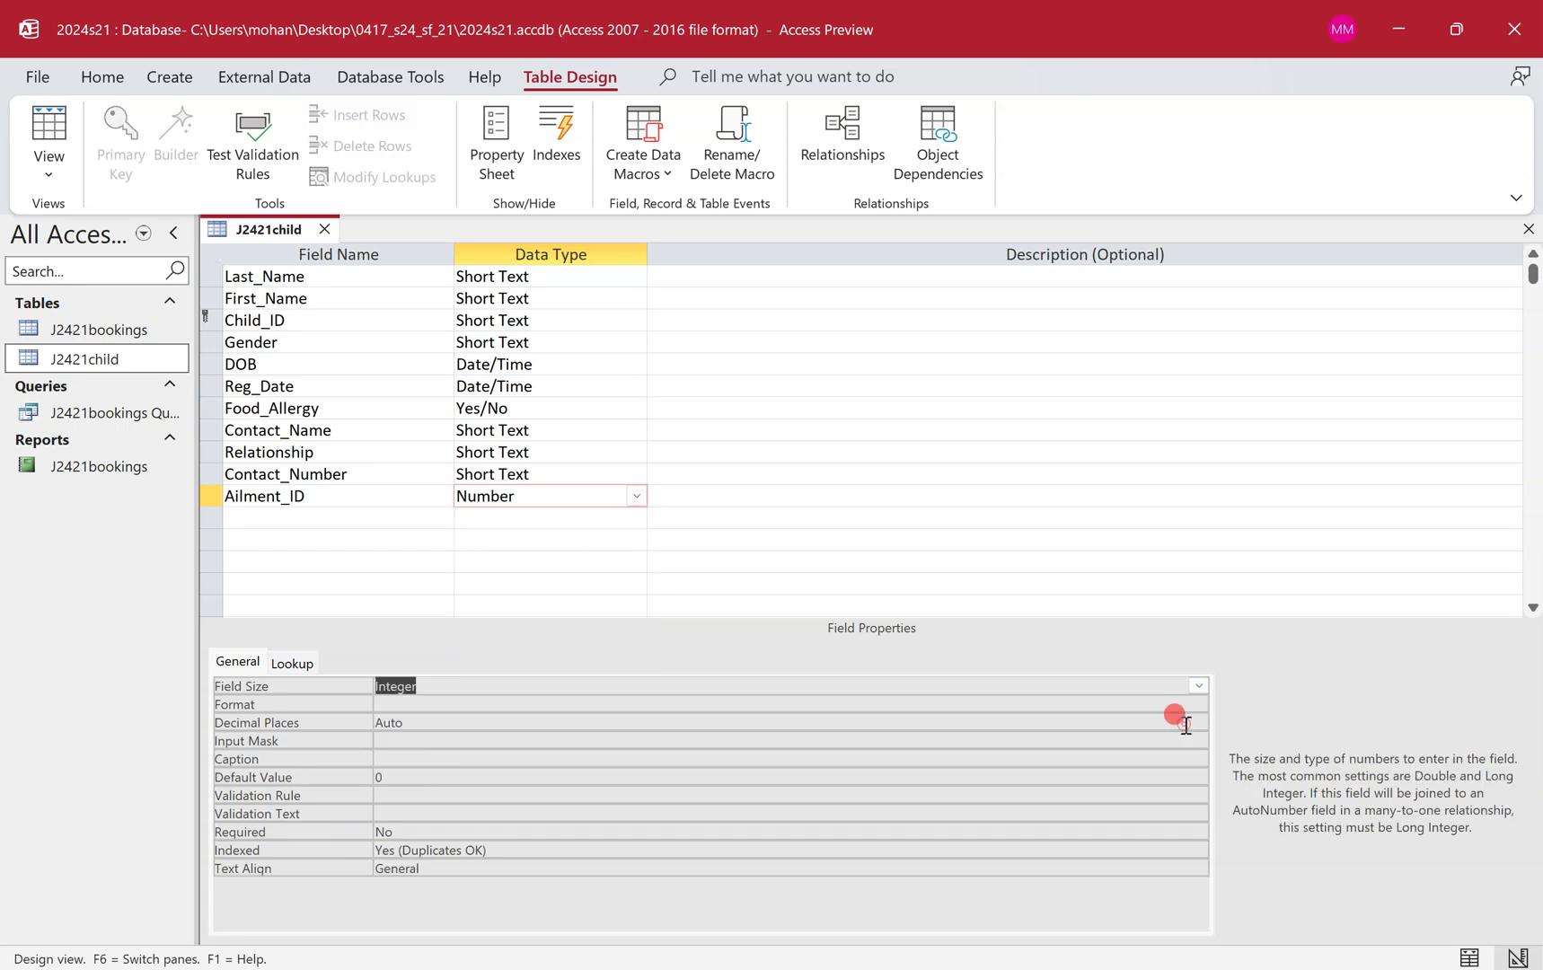
click(402, 491)
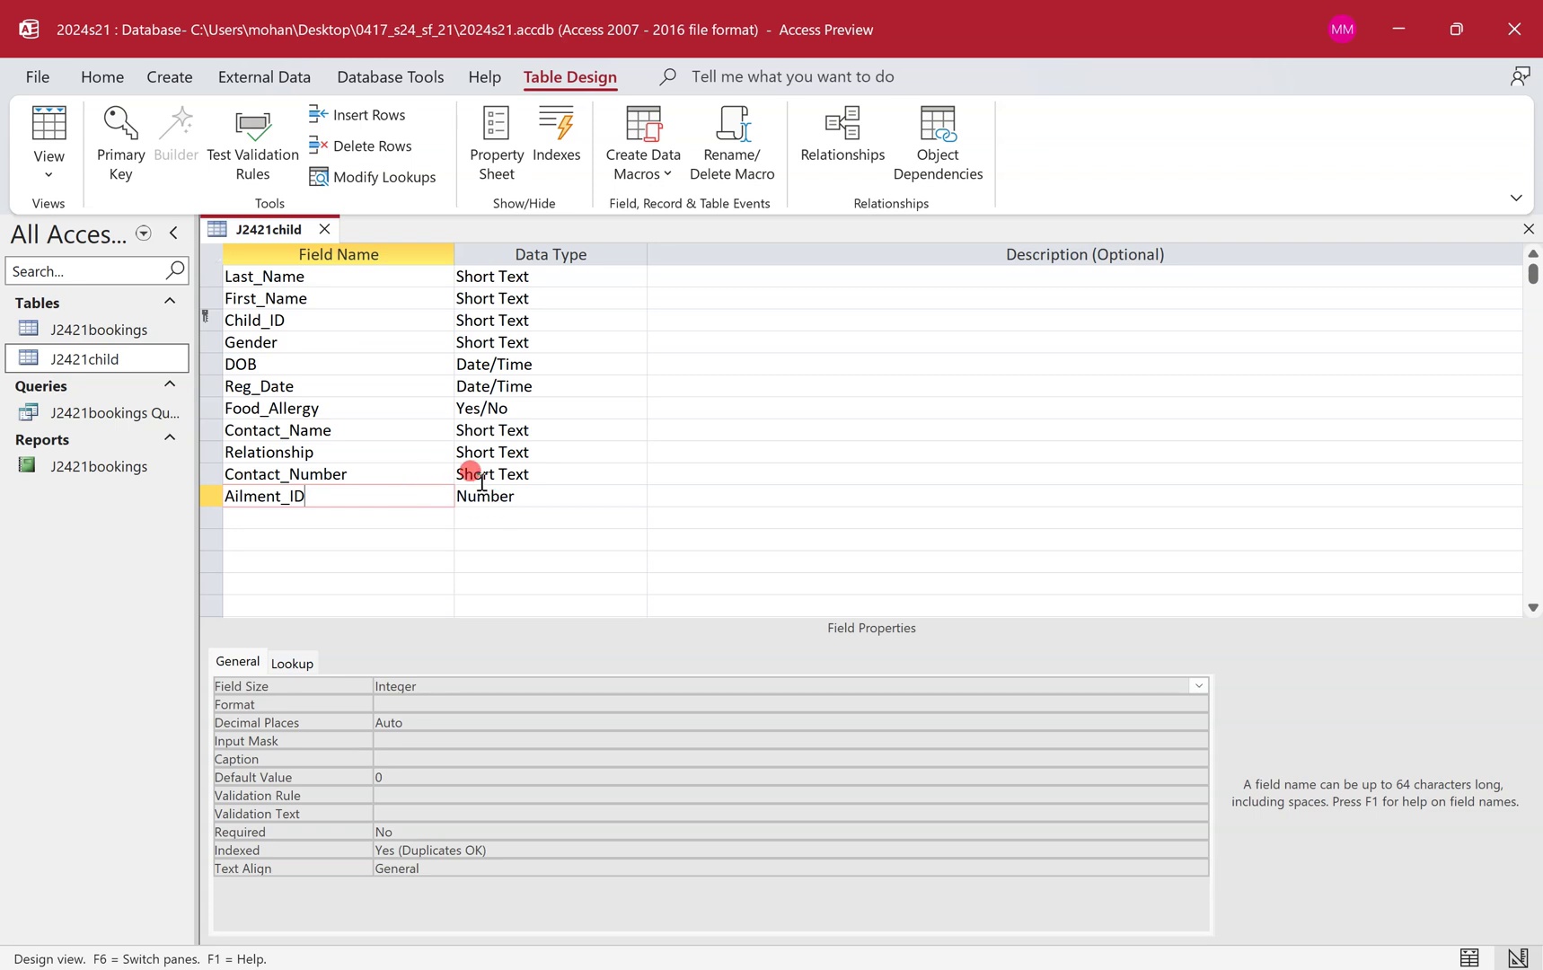
key(ctrl+super+Left)
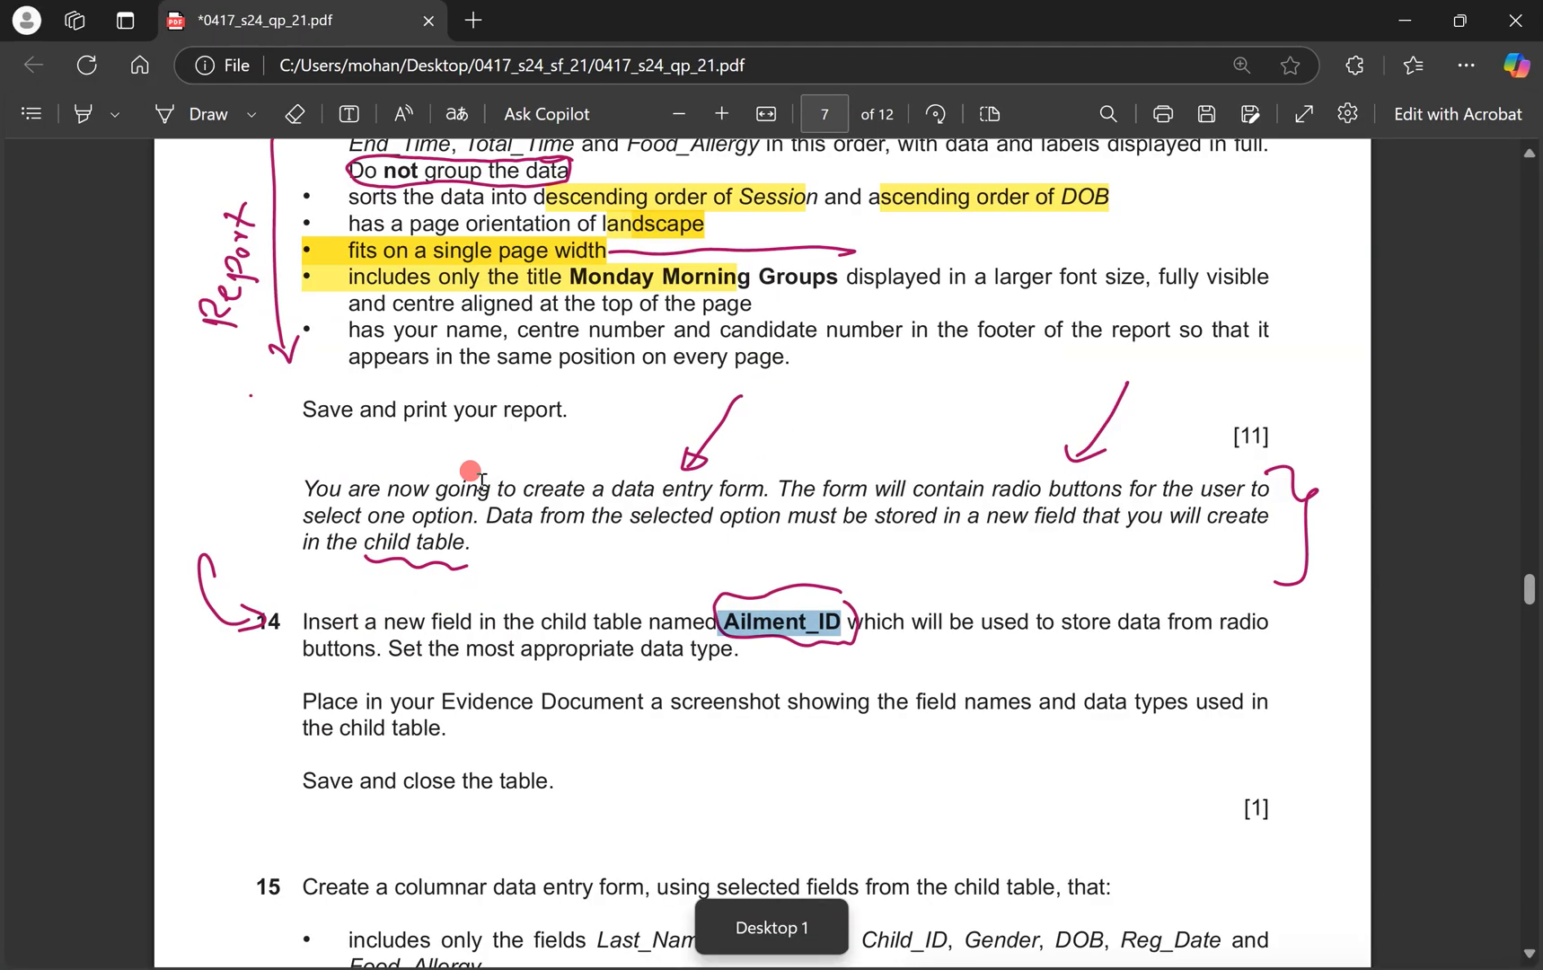
Highlight question 14's screenshot-evidence instruction, then select Ailment_ID's data type in J2421child's design.
drag(305, 709, 481, 719)
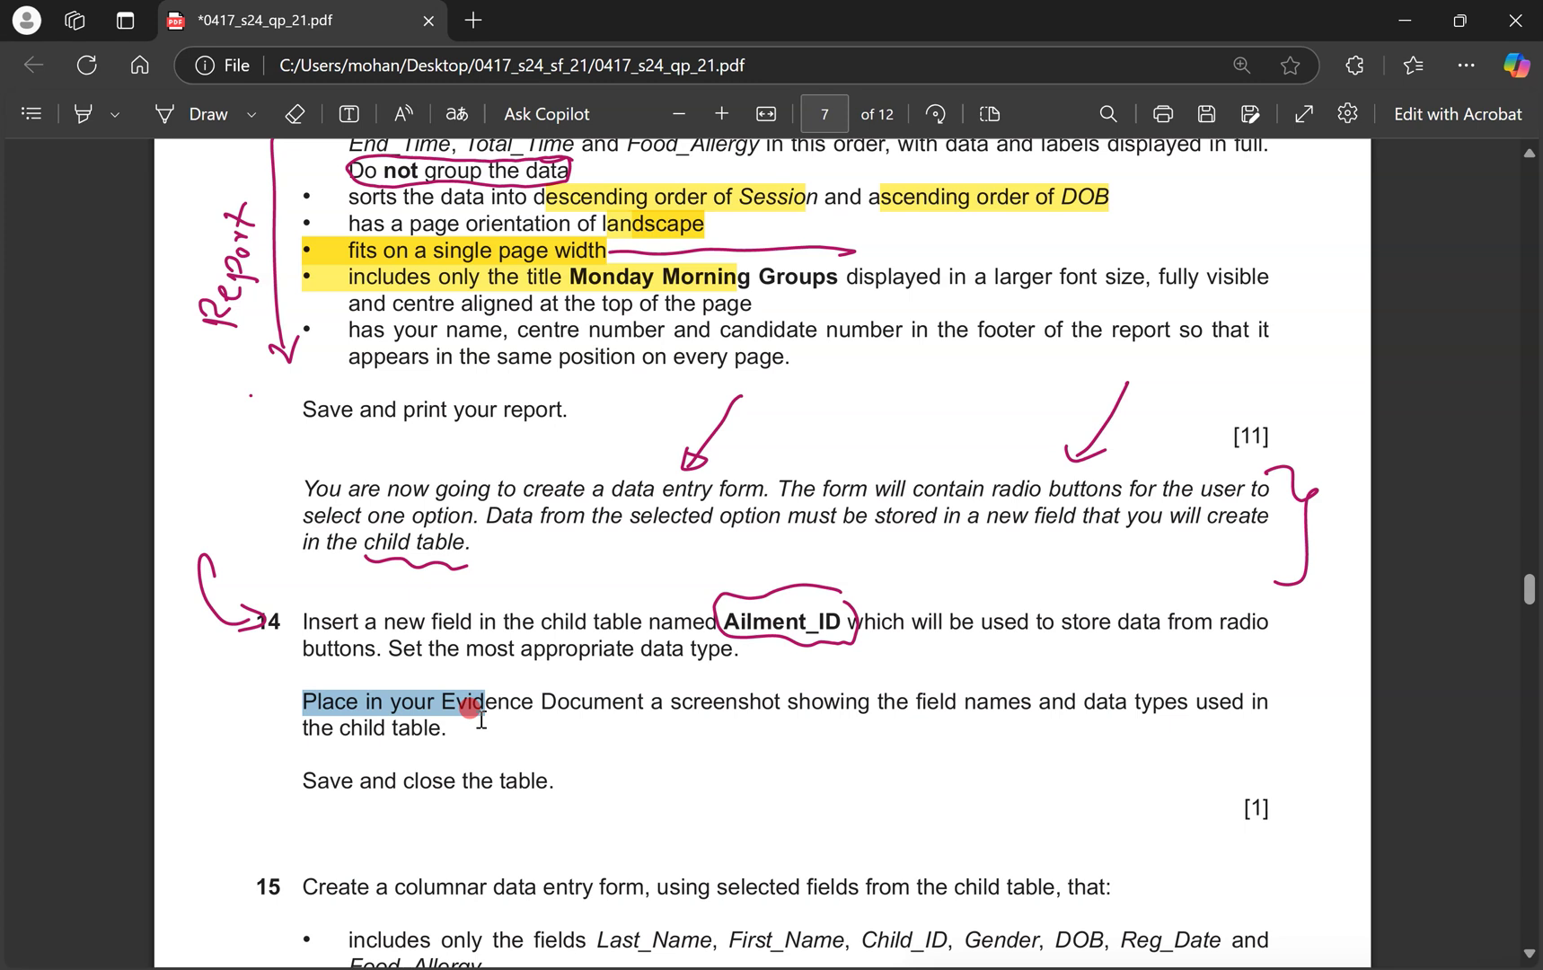
drag(479, 719, 479, 718)
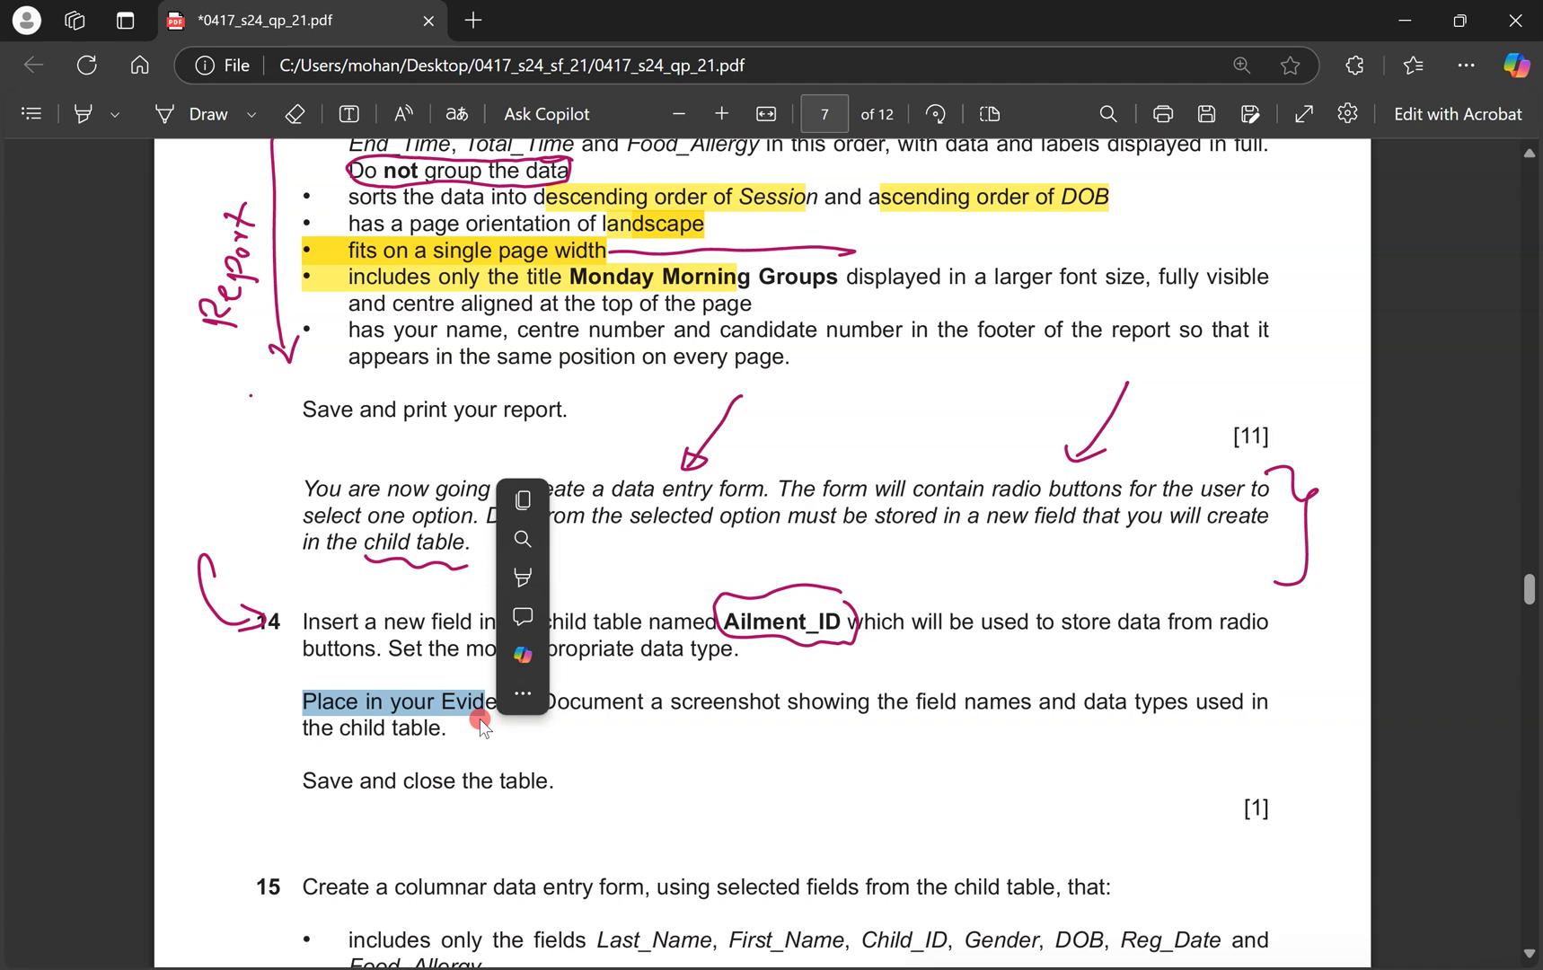
key(ctrl+super+Right)
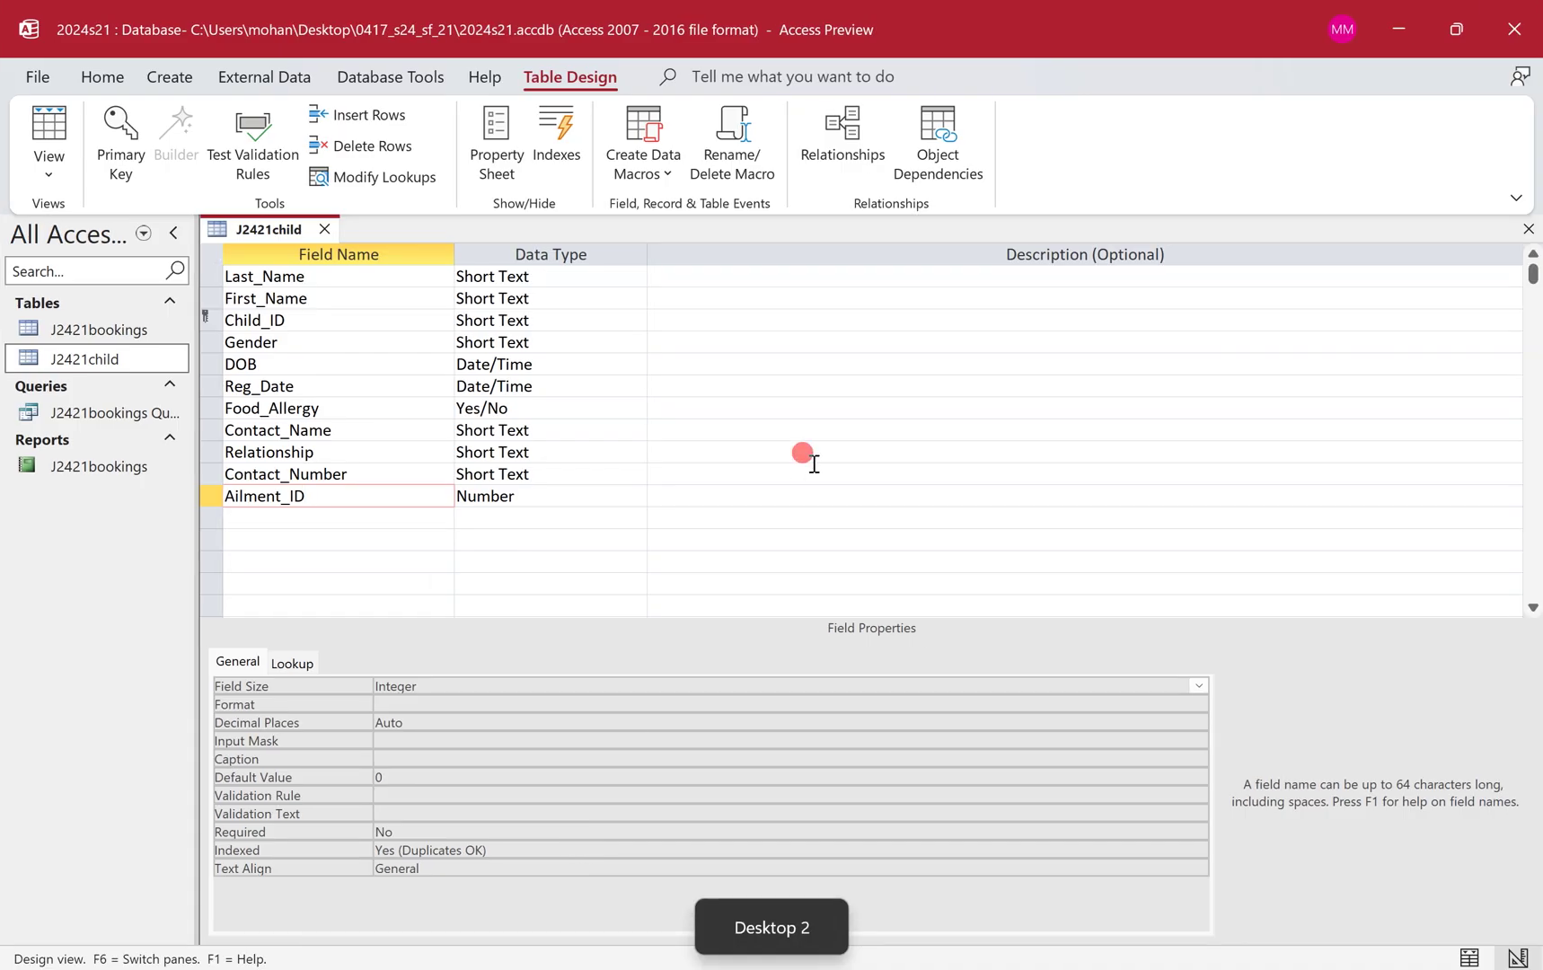
click(799, 460)
click(550, 494)
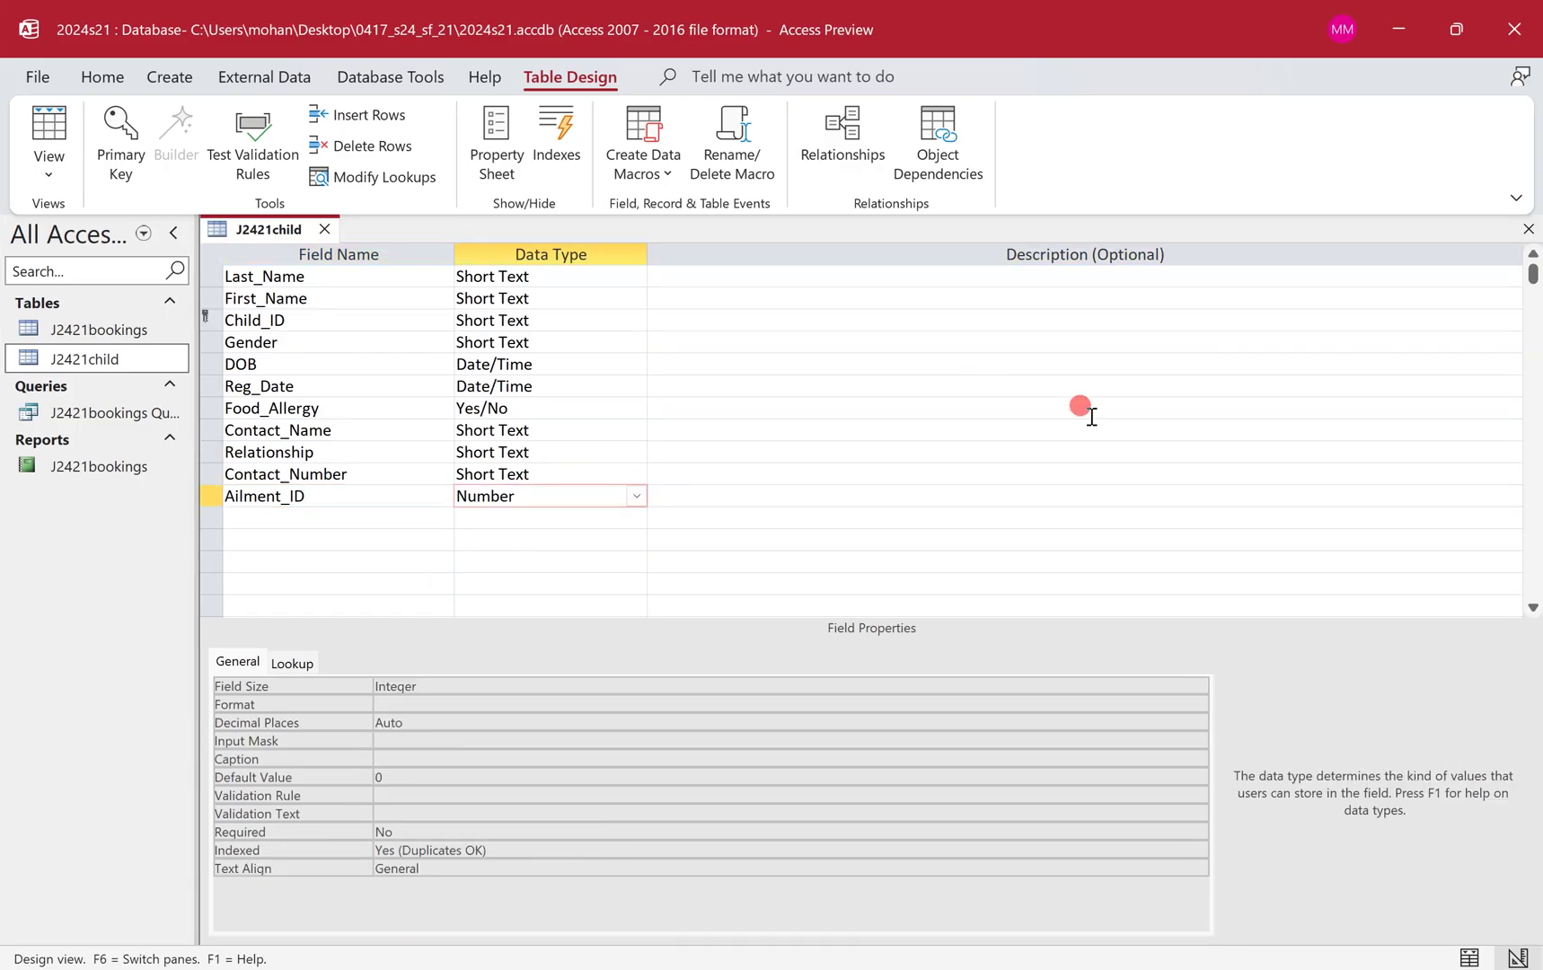
Snip J2421child's field names and data types grid and bring up the Word evidence document.
key(shift+super+s)
drag(193, 208, 650, 510)
key(ctrl+super+Left)
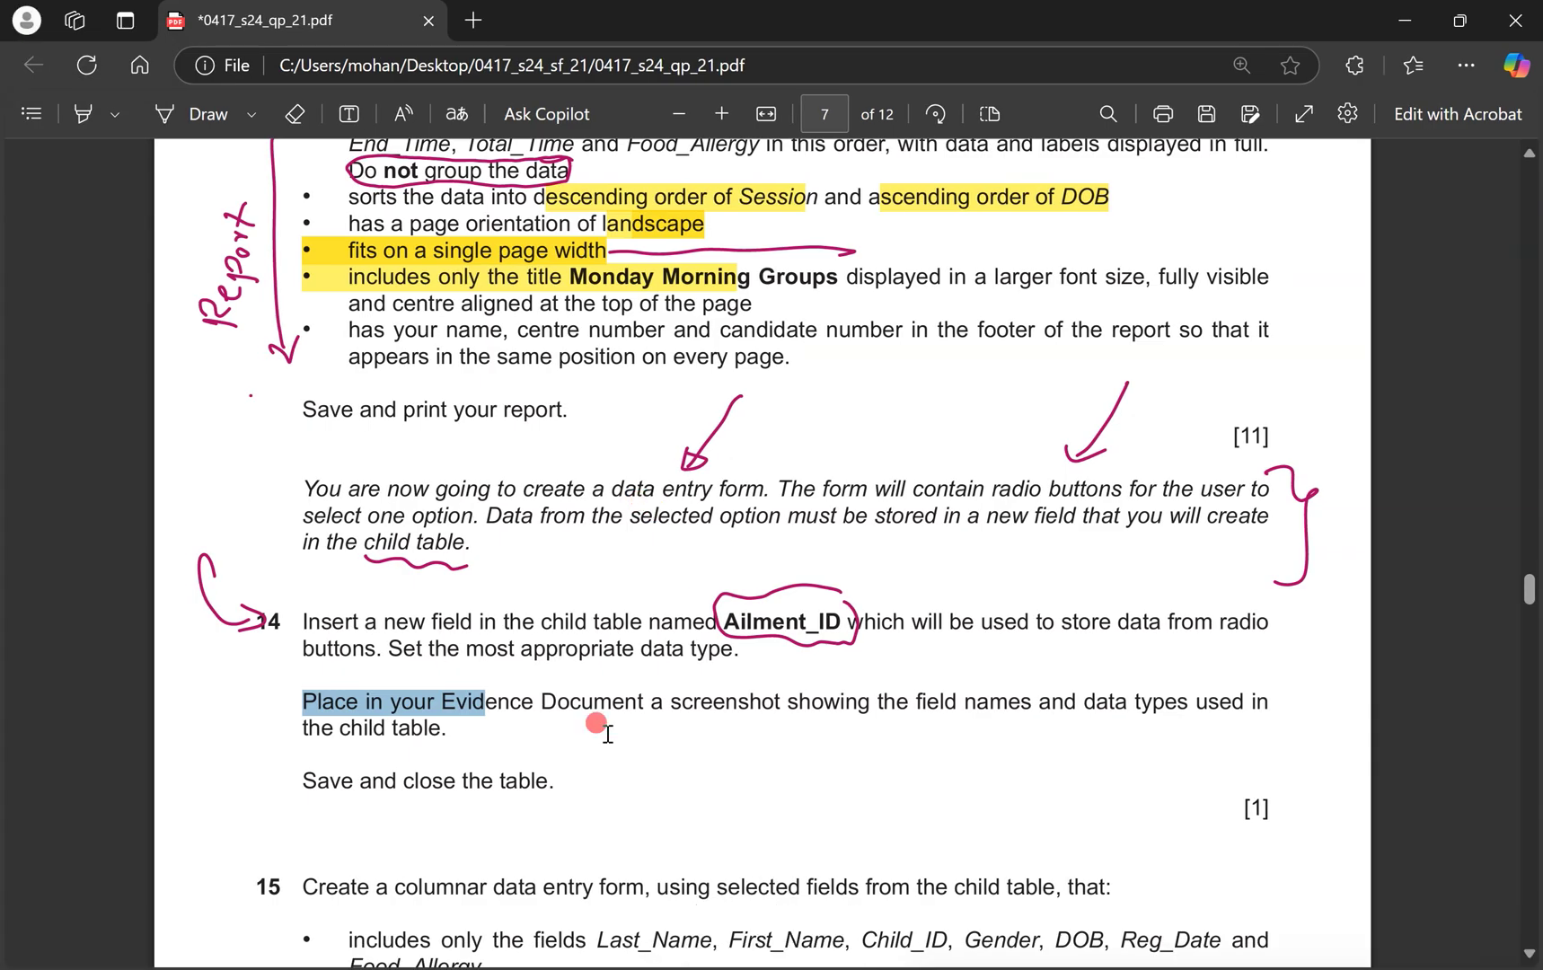
key(ctrl+super+Right)
Paste the field-list screenshot under Step 14 evidence, then close J2421child, saving its design.
click(545, 727)
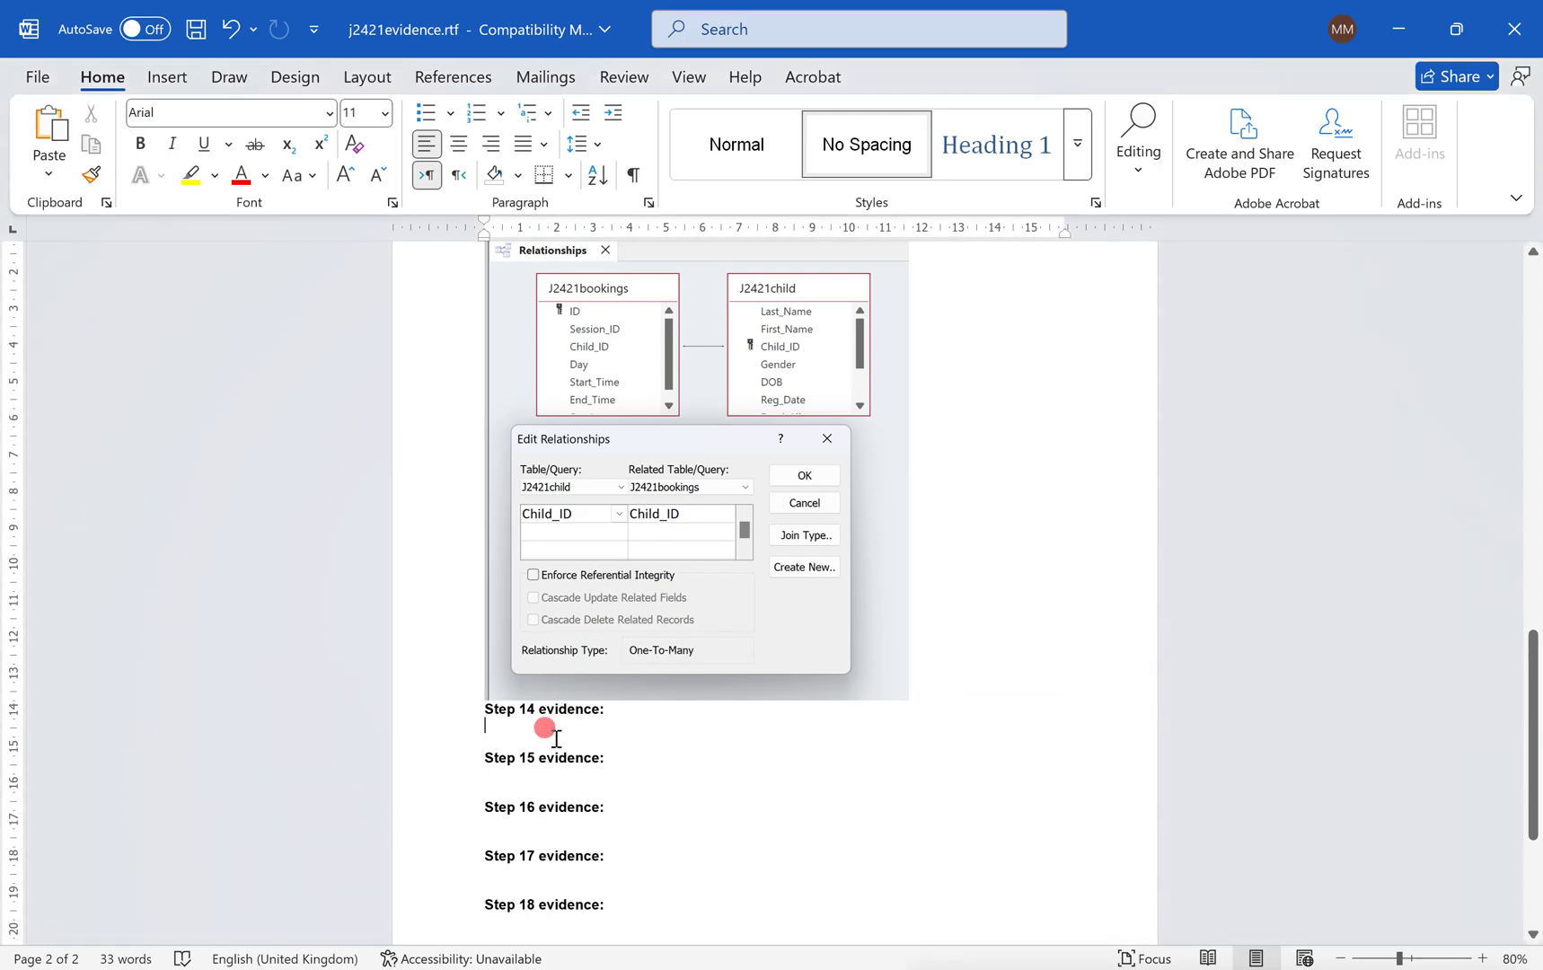
key(ctrl+v)
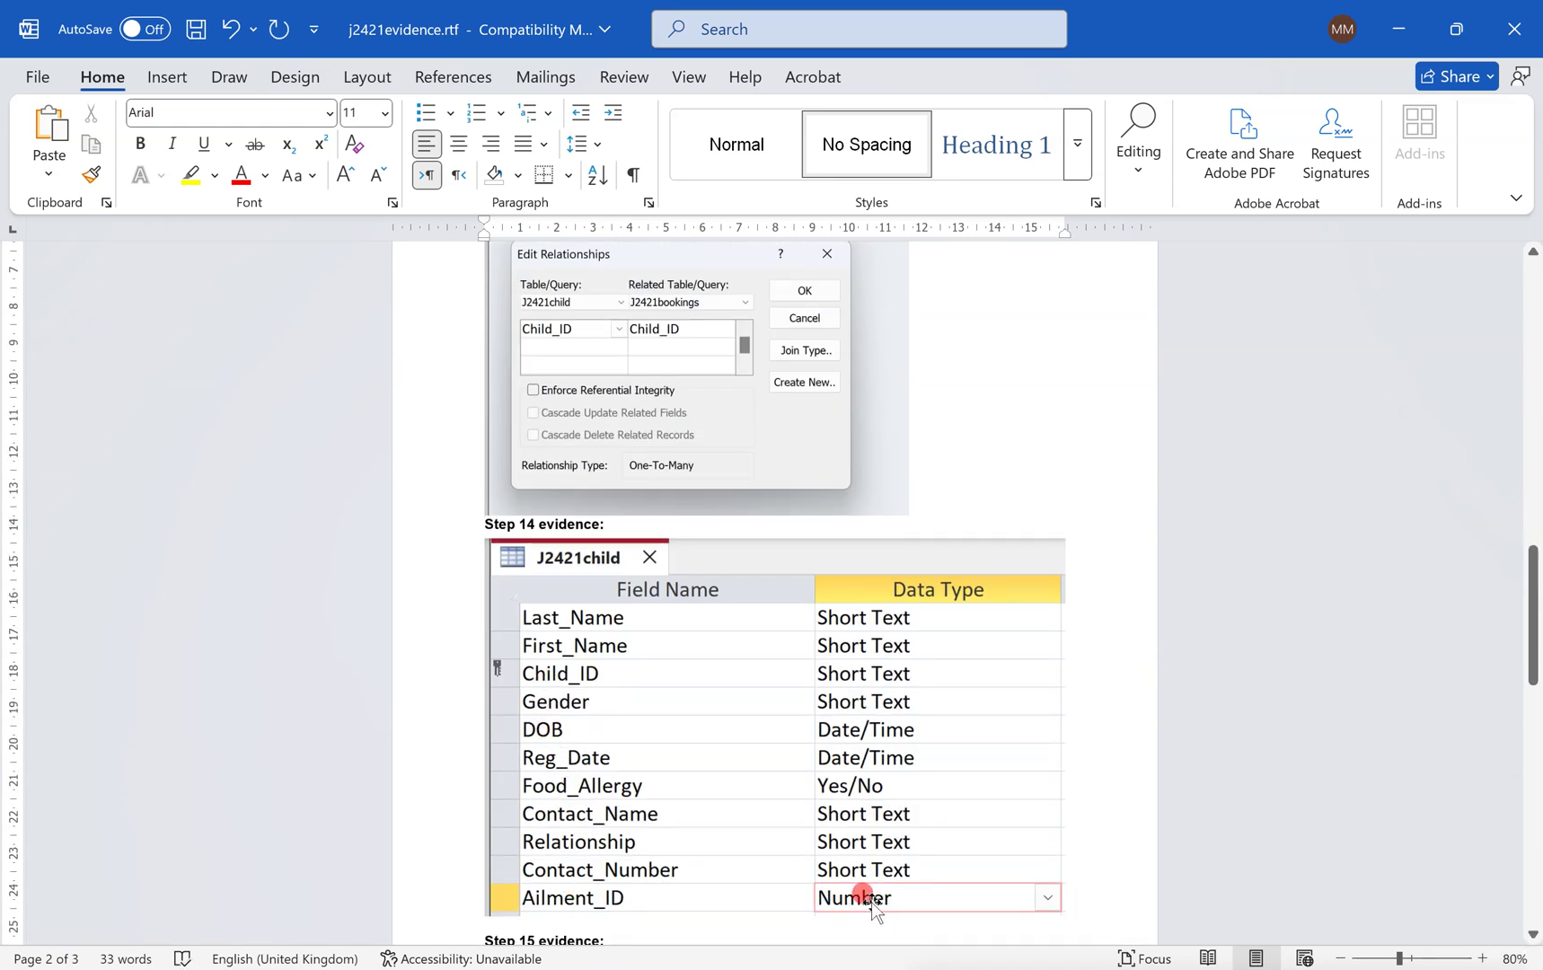
key(ctrl+super+Right)
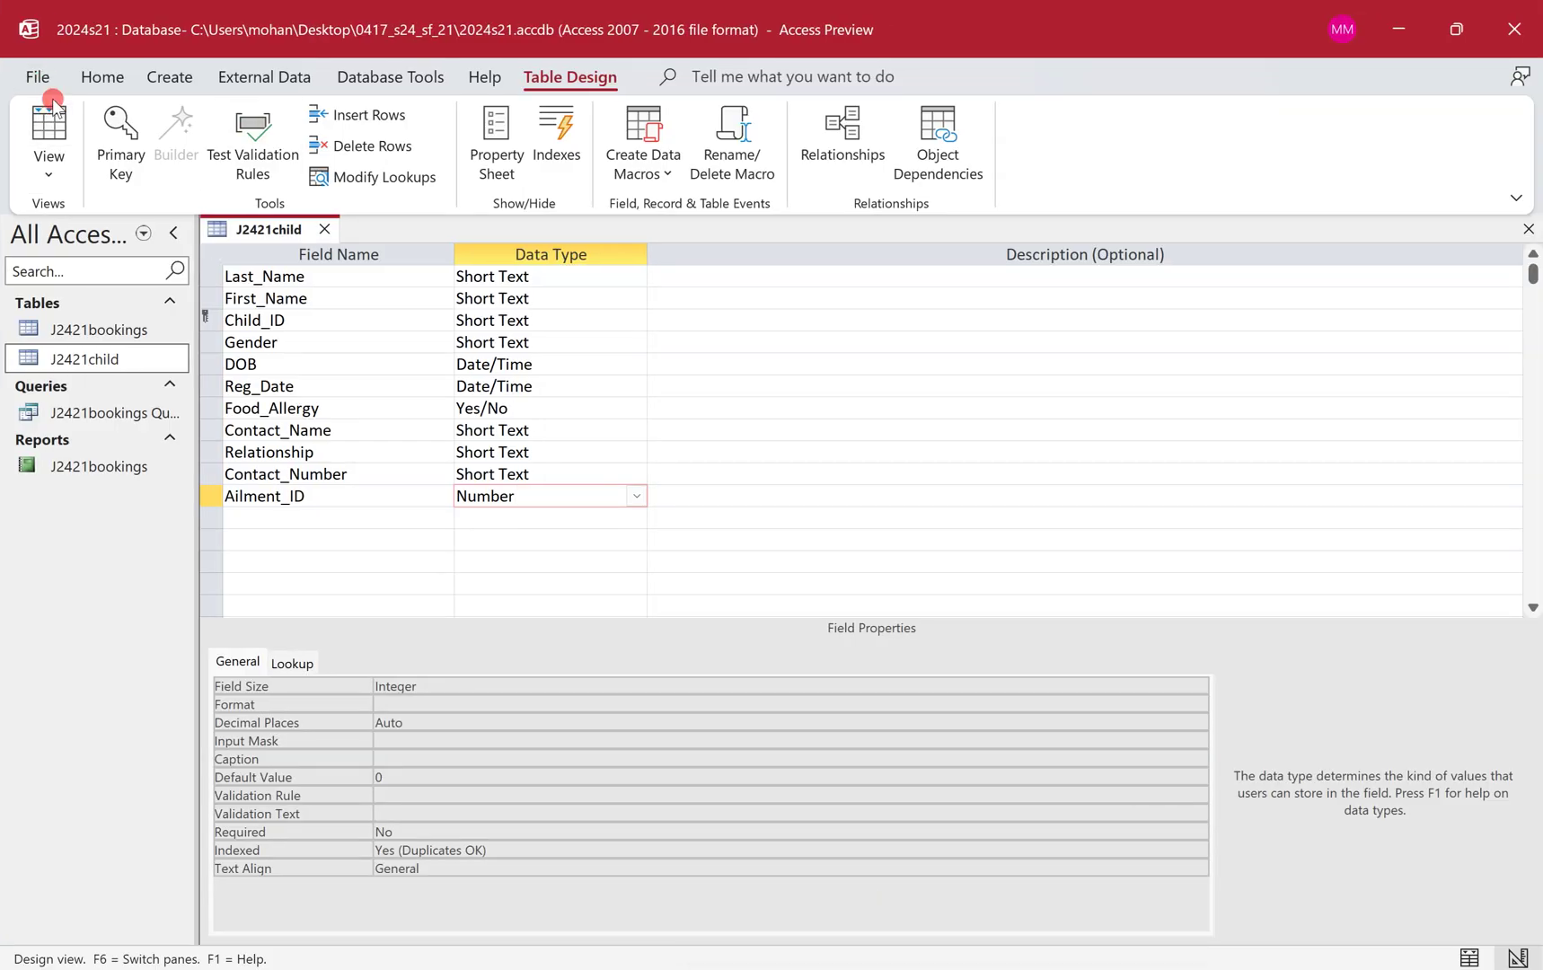
click(323, 228)
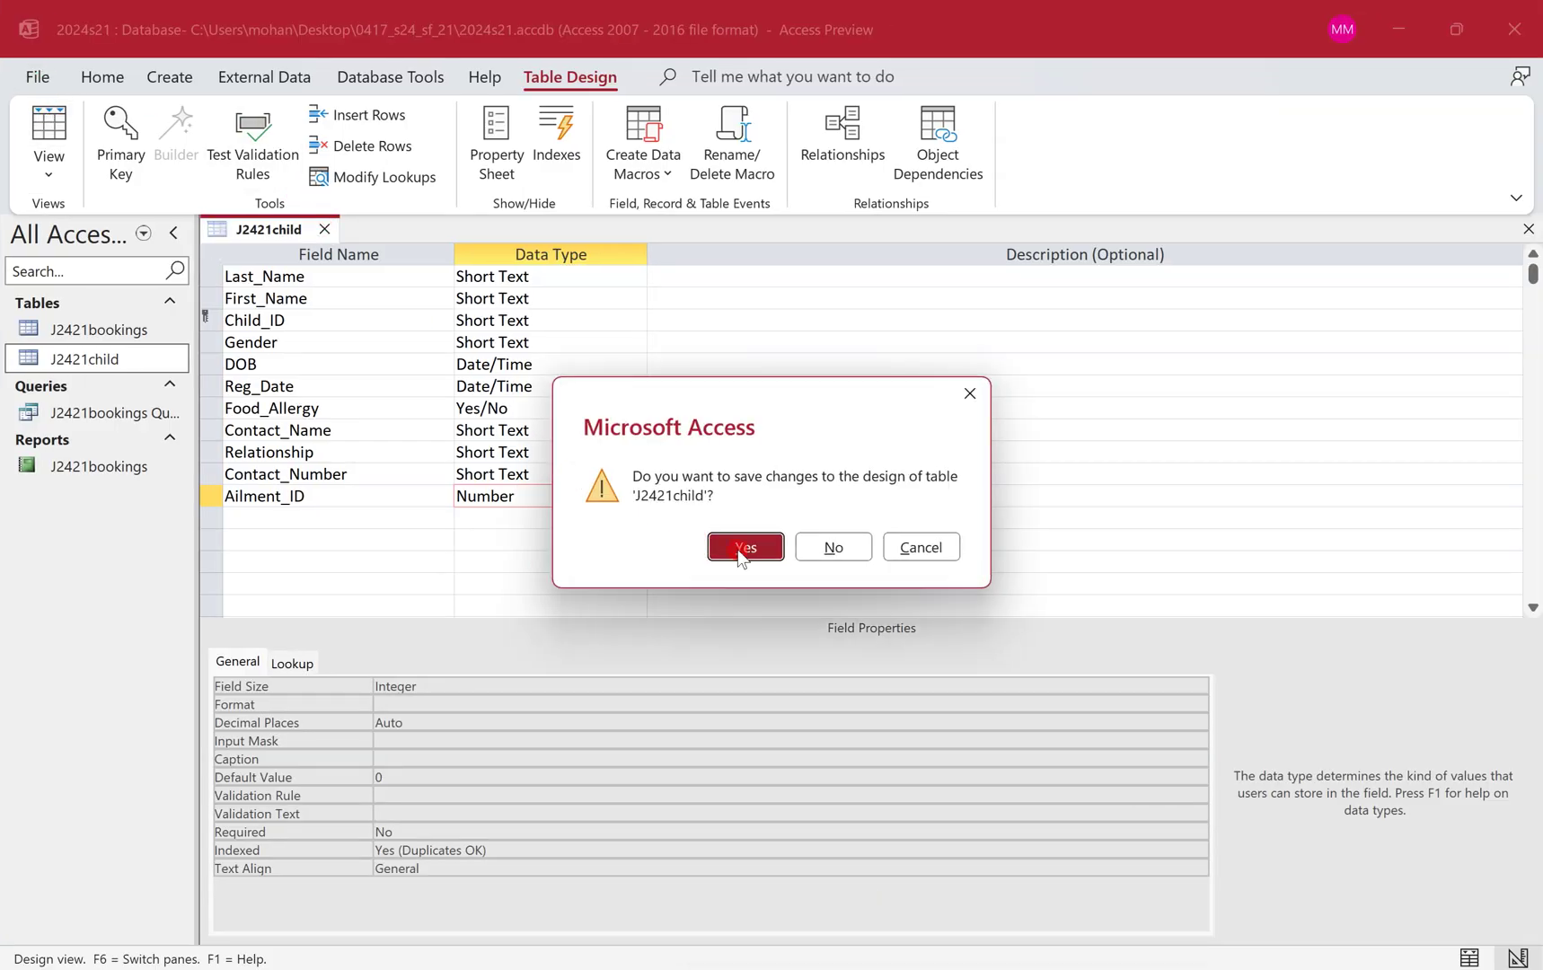
click(736, 550)
key(ctrl+super+Left)
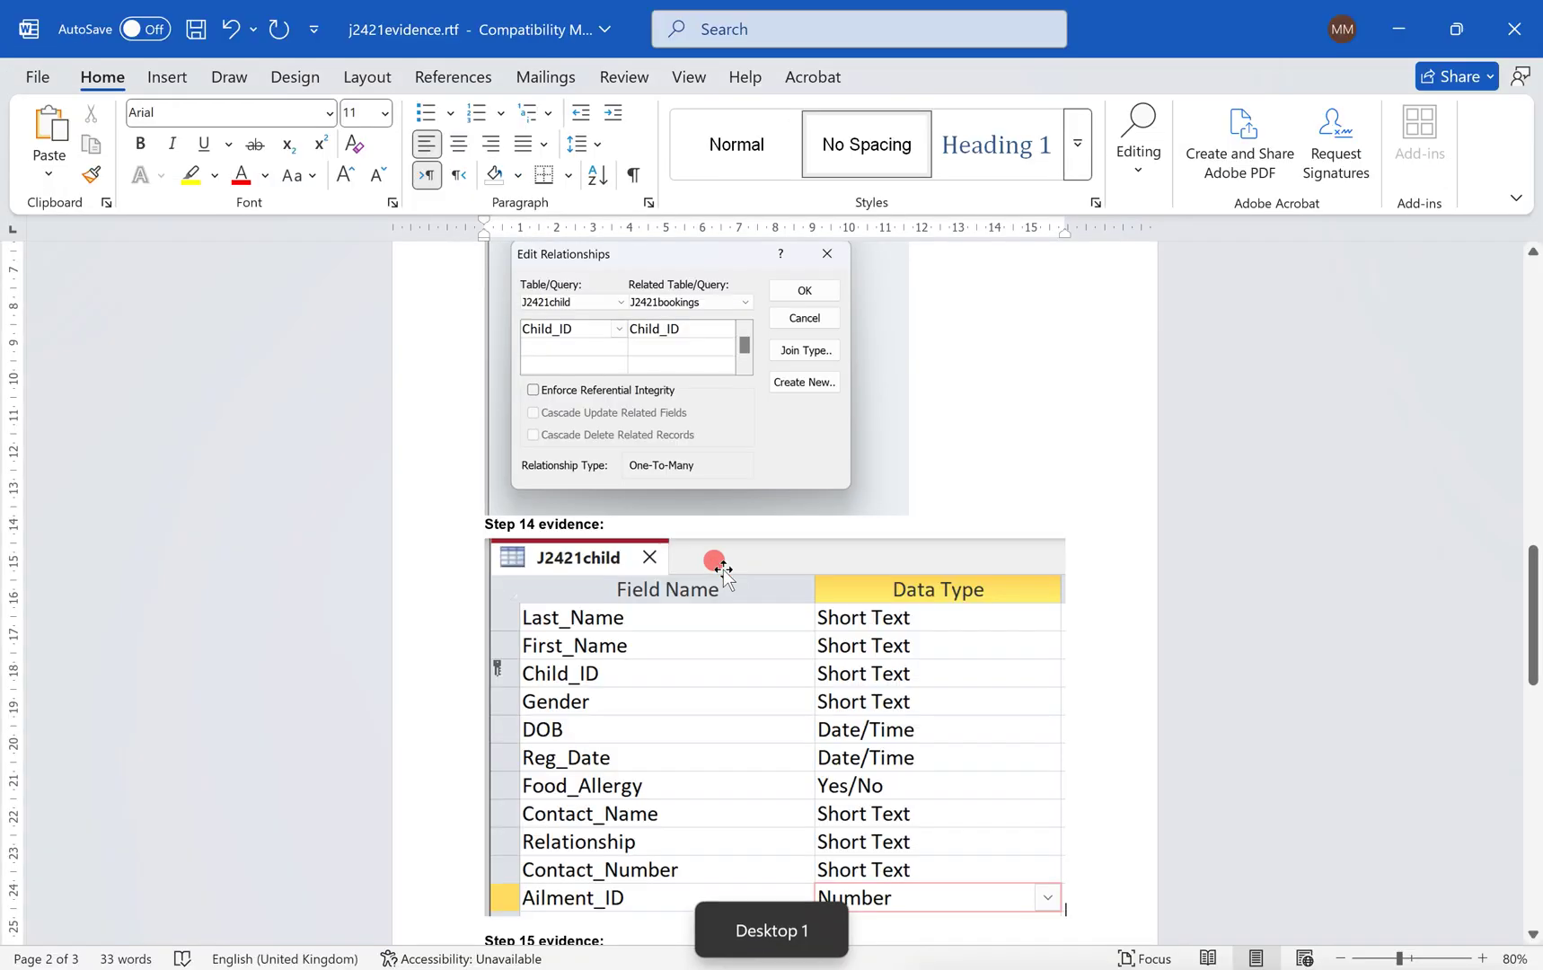
On question 15, circle 'data entry form', draw an arrow, and underline Last_Name, First_Name, Child_ID.
key(alt+Tab)
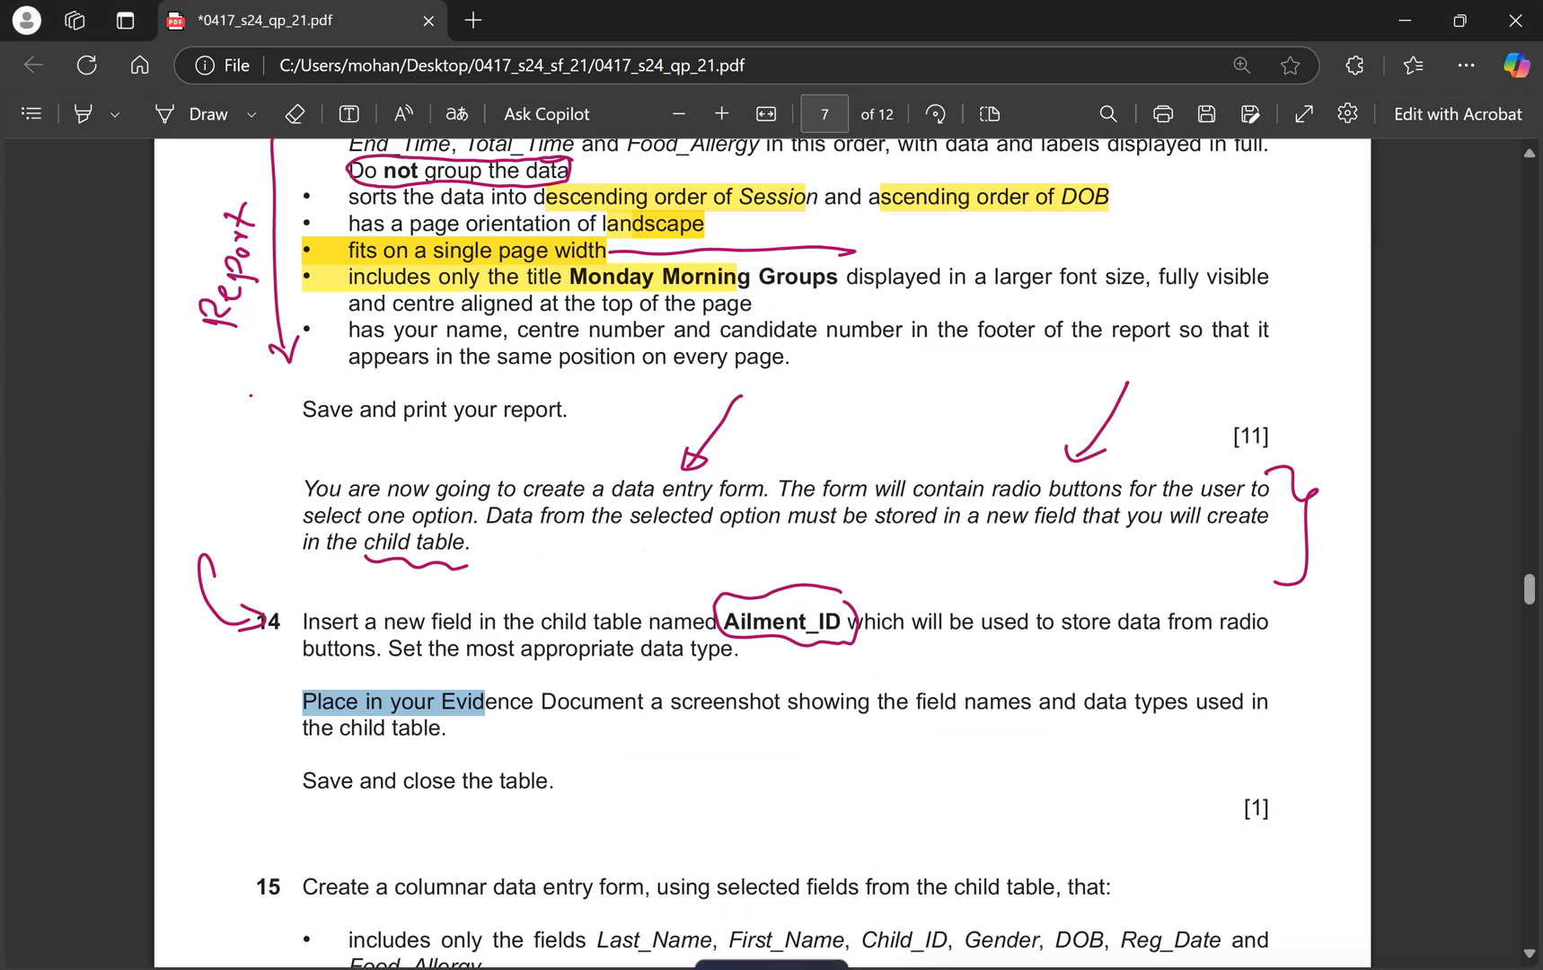
scroll(696, 634, down, 5)
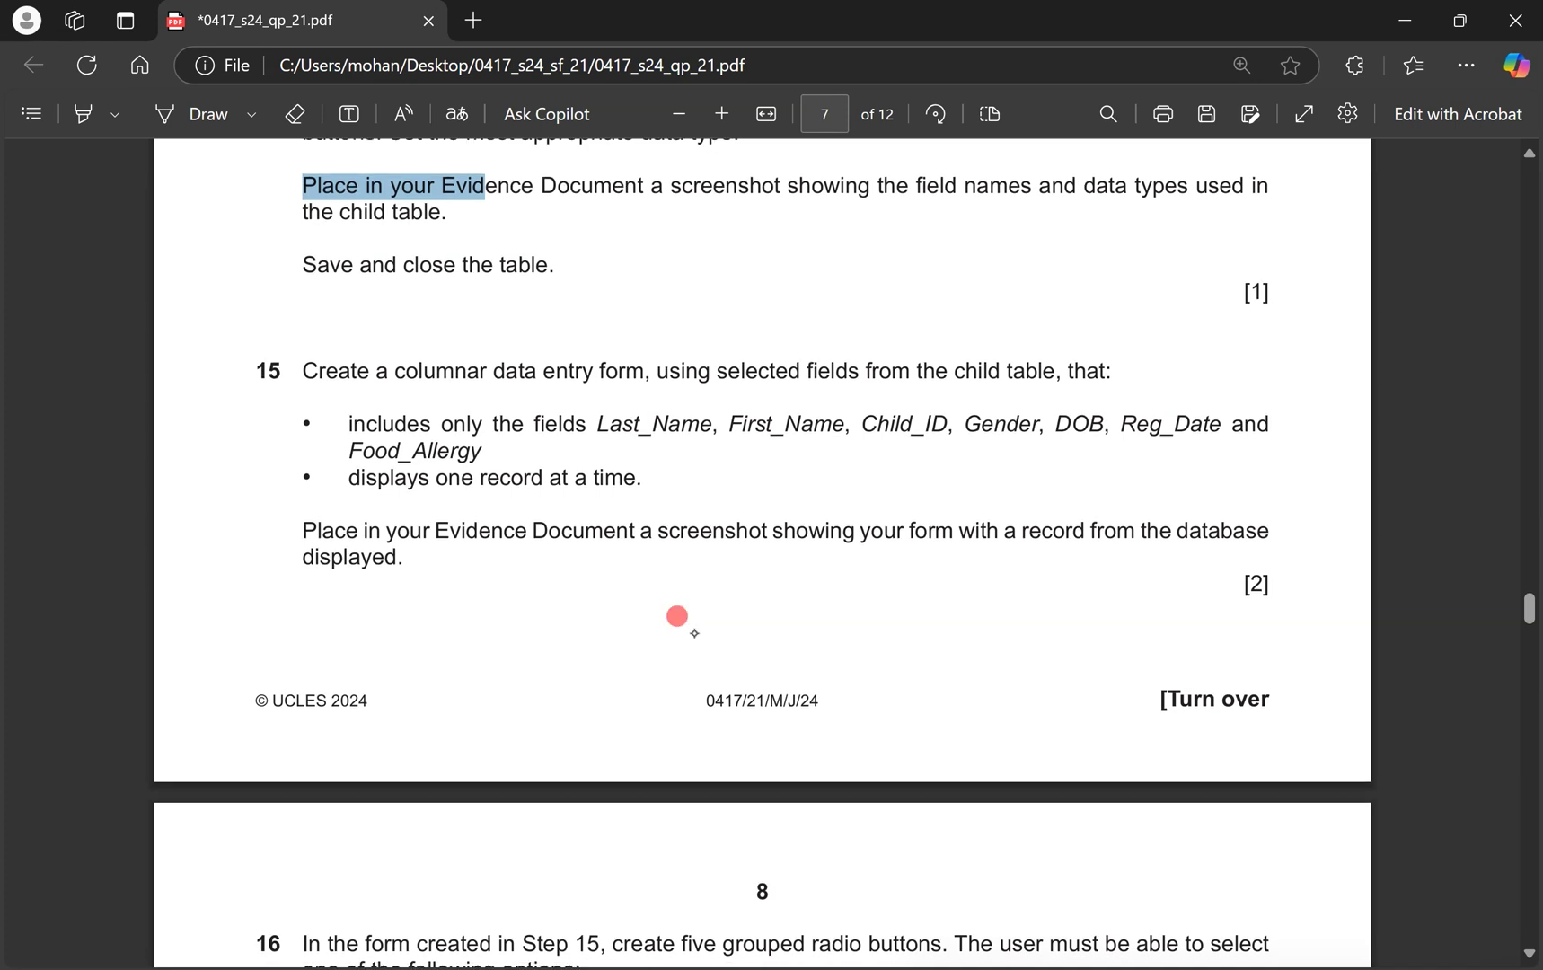
click(208, 113)
mouse_move(673, 333)
mouse_down()
mouse_move(472, 337)
mouse_move(669, 372)
mouse_up()
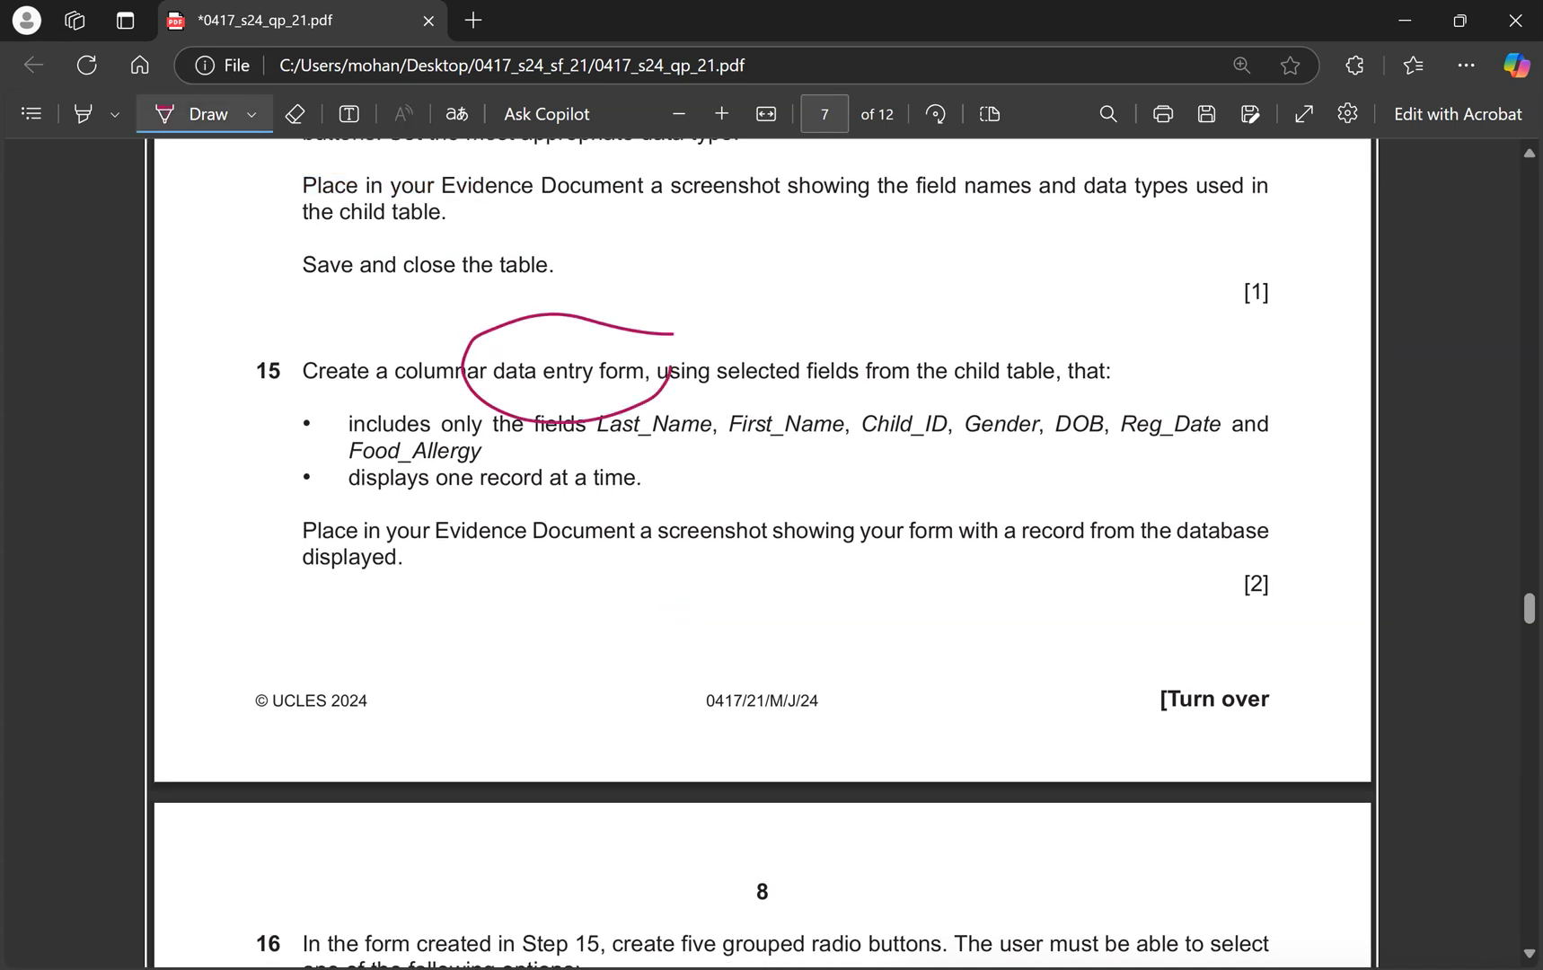
mouse_move(1089, 222)
mouse_down()
mouse_move(993, 334)
mouse_move(1010, 325)
mouse_up()
drag(597, 443, 927, 449)
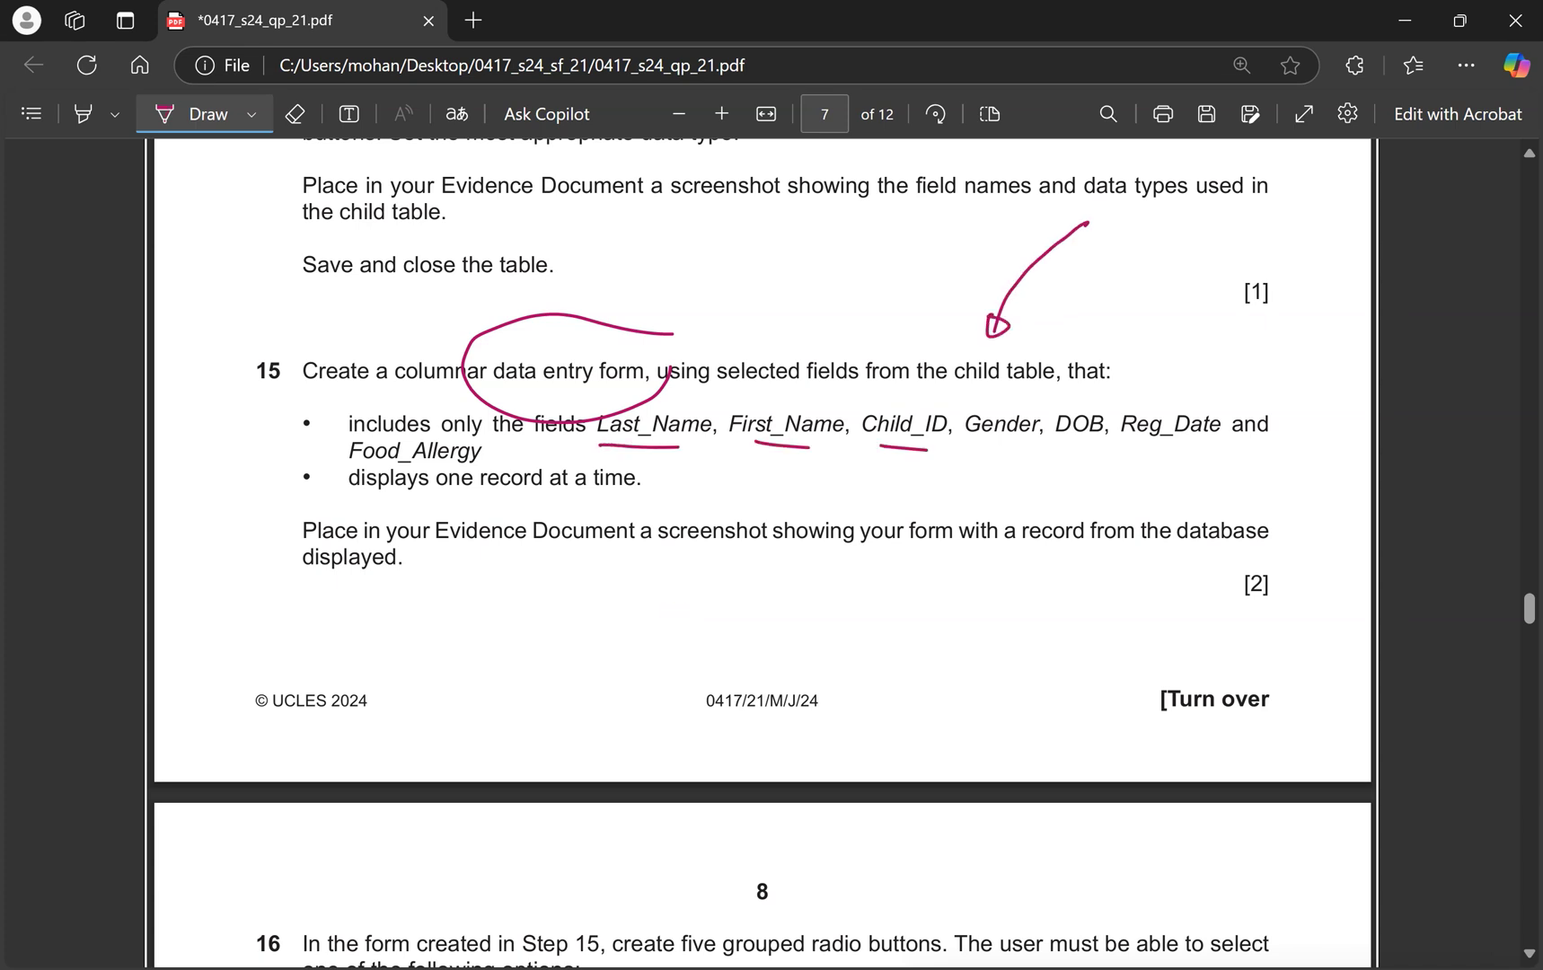
key(ctrl+super+Right)
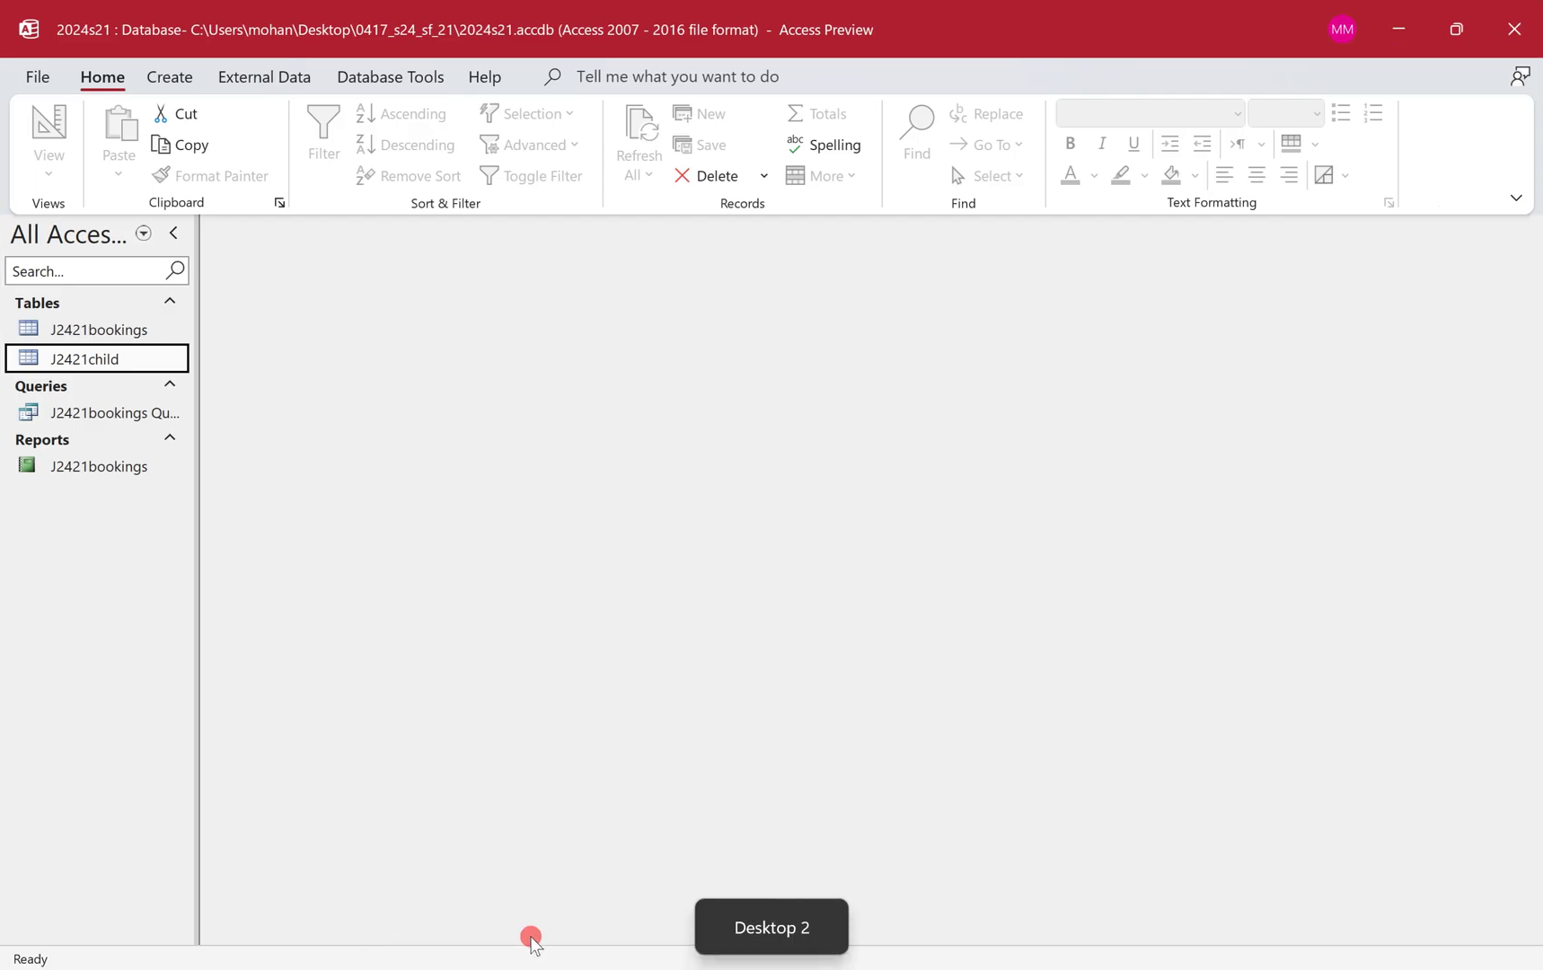
Start the Form Wizard and add Last_Name, First_Name and Child_ID to Selected Fields.
click(179, 81)
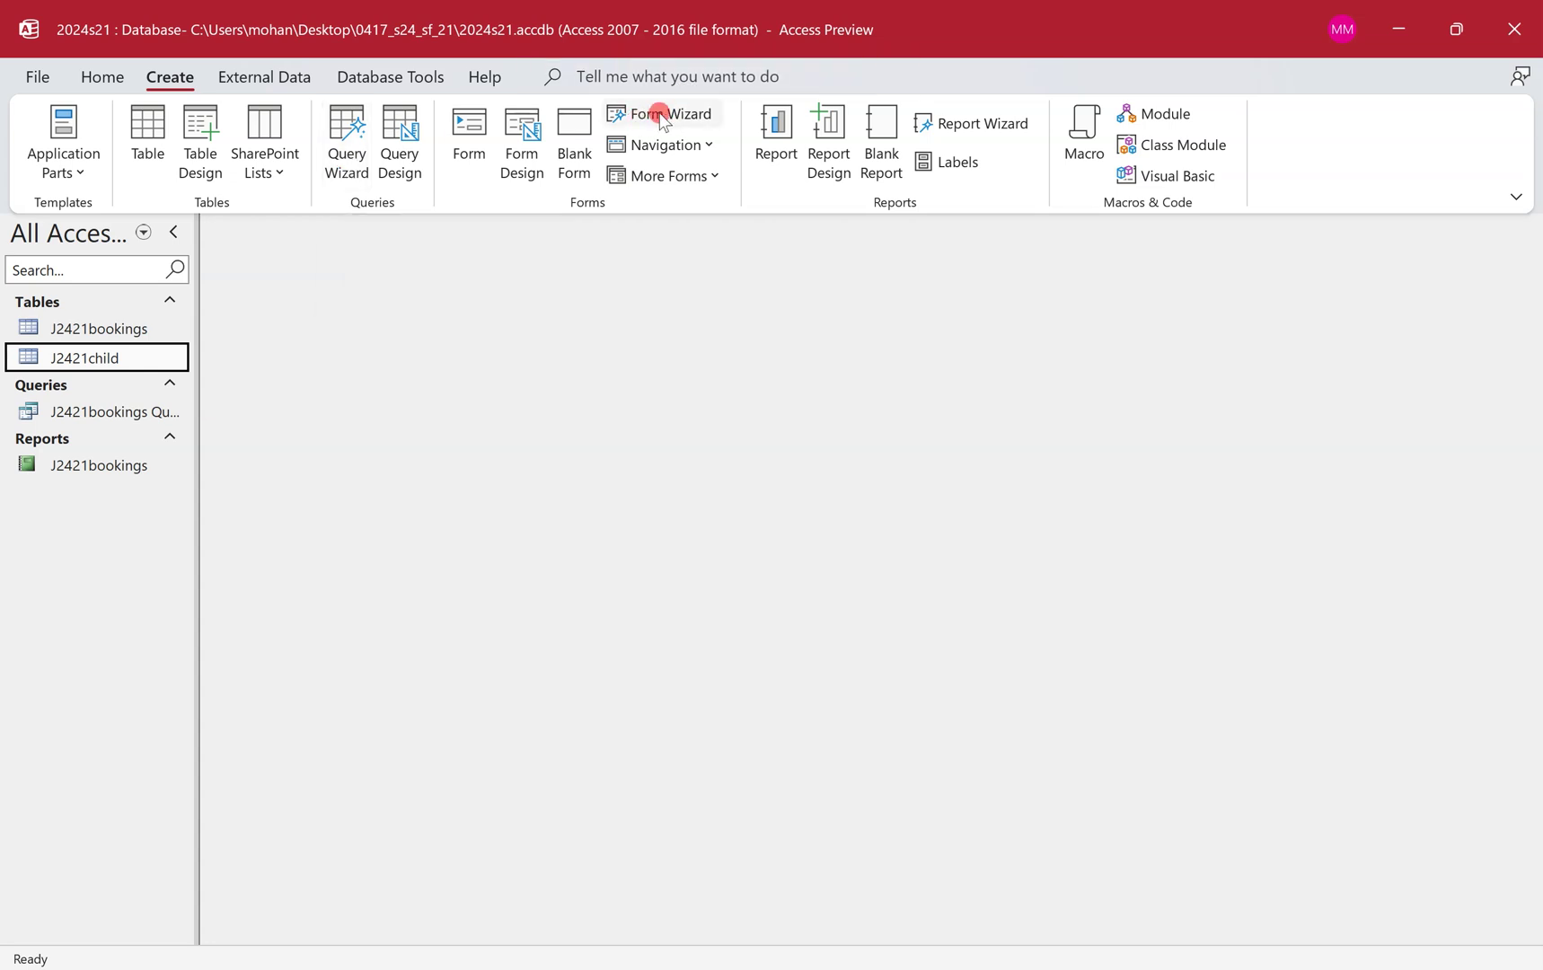
click(661, 114)
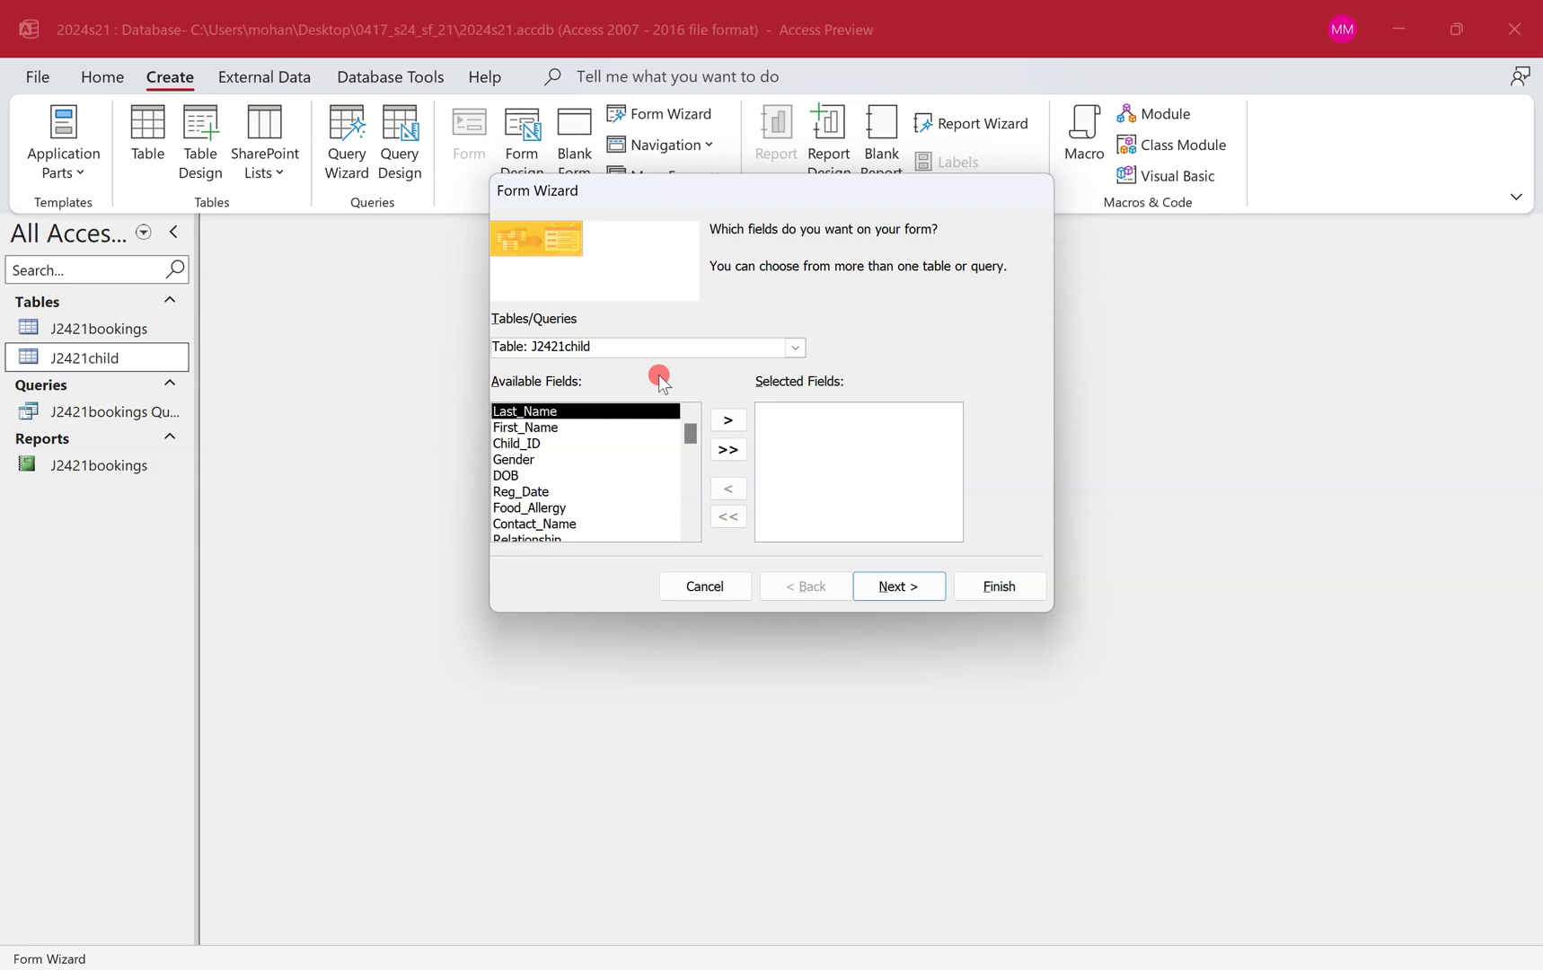
key(ctrl+super+Left)
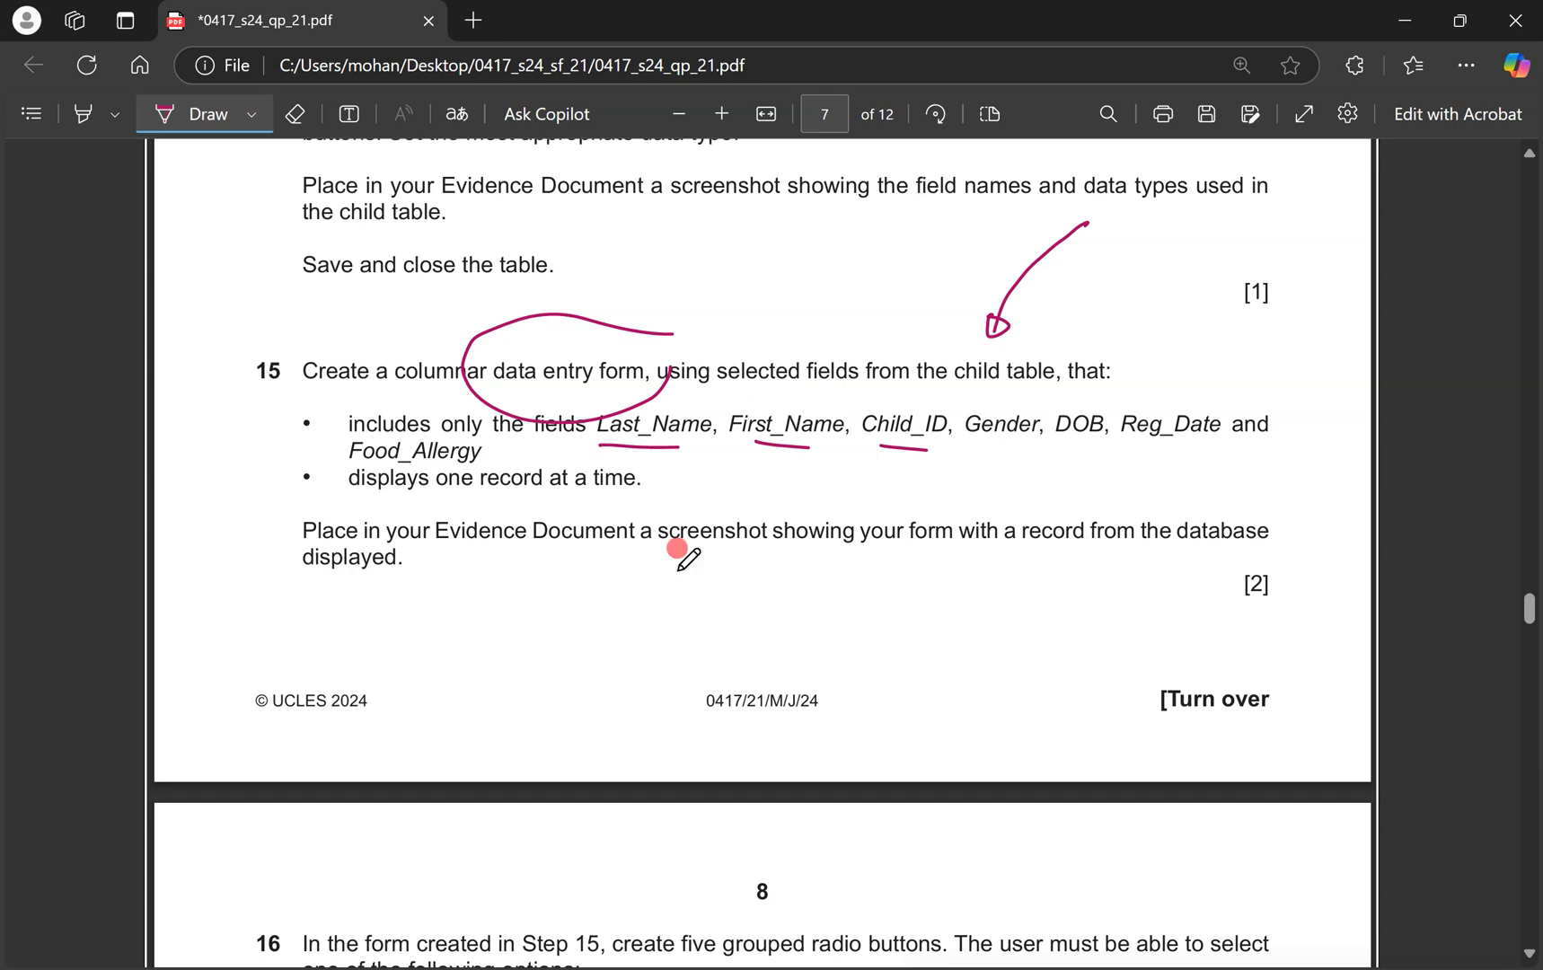
key(ctrl+super+Right)
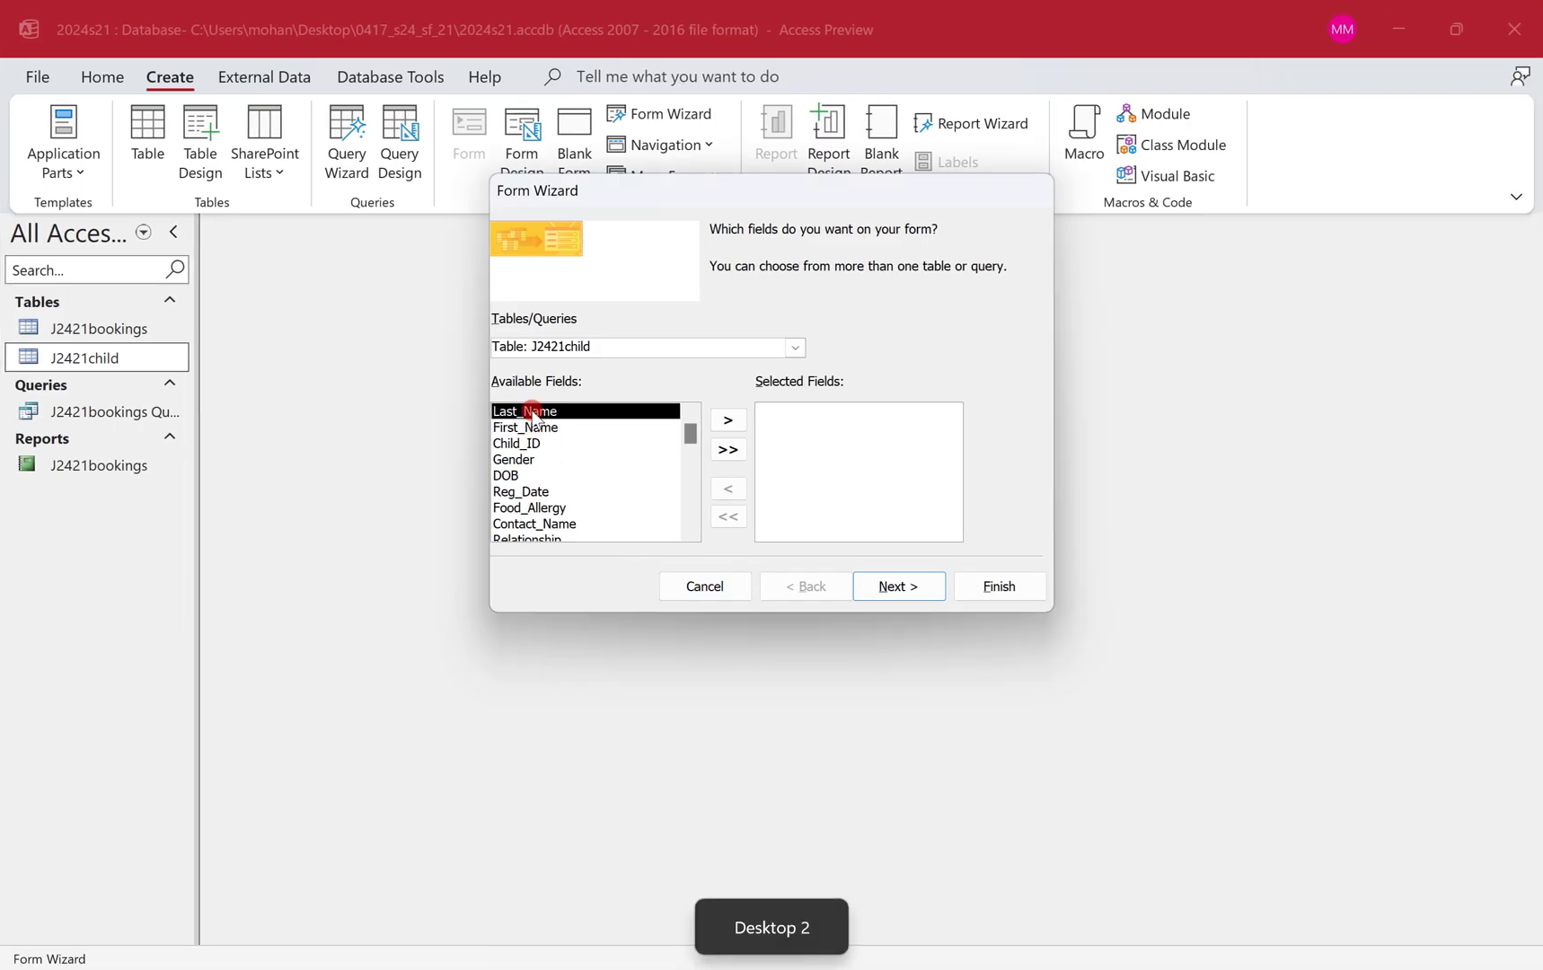
double_click(532, 411)
double_click(533, 412)
double_click(532, 411)
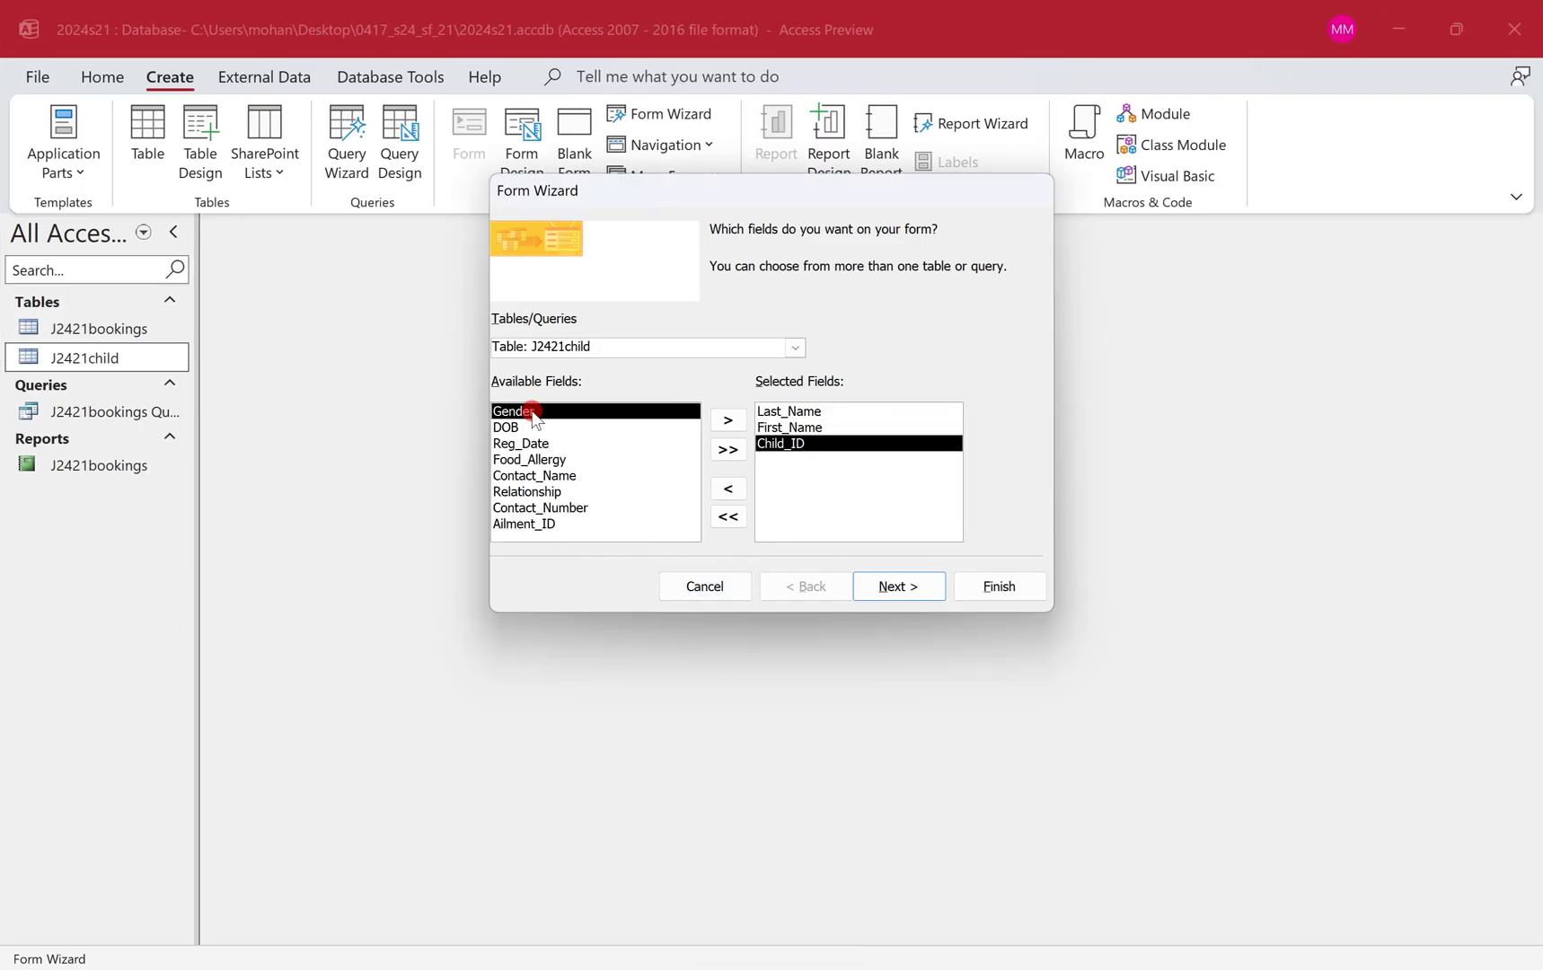
Add Gender, DOB, Reg_Date and Food_Allergy, keep the Columnar layout, and reach the title page.
key(ctrl+super+Left)
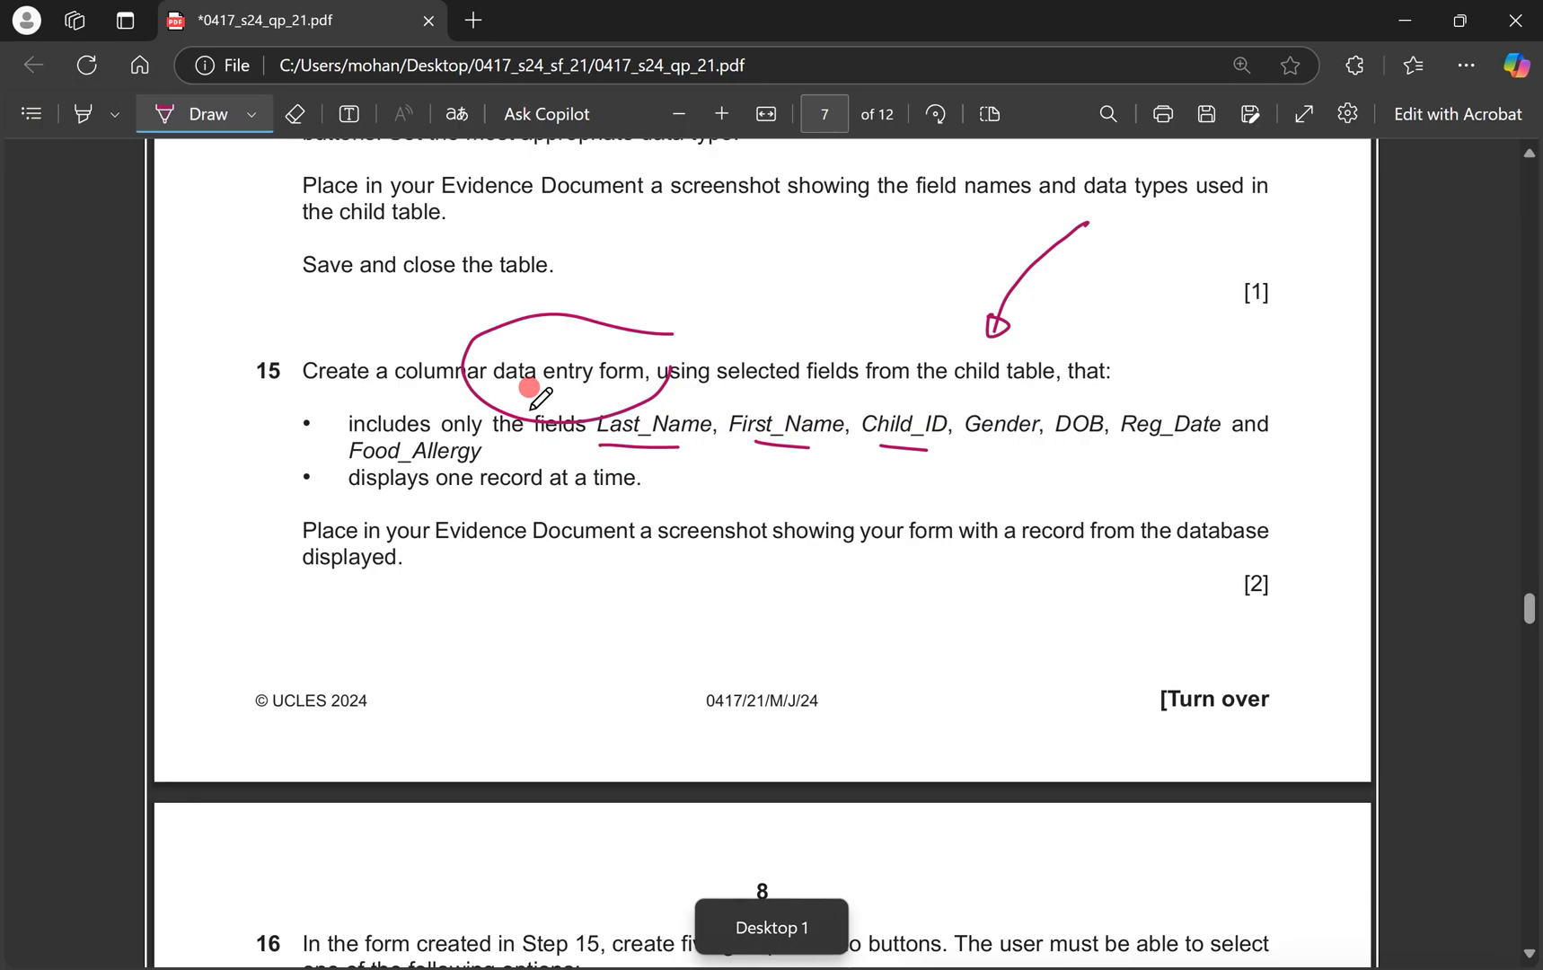
key(ctrl+super+Right)
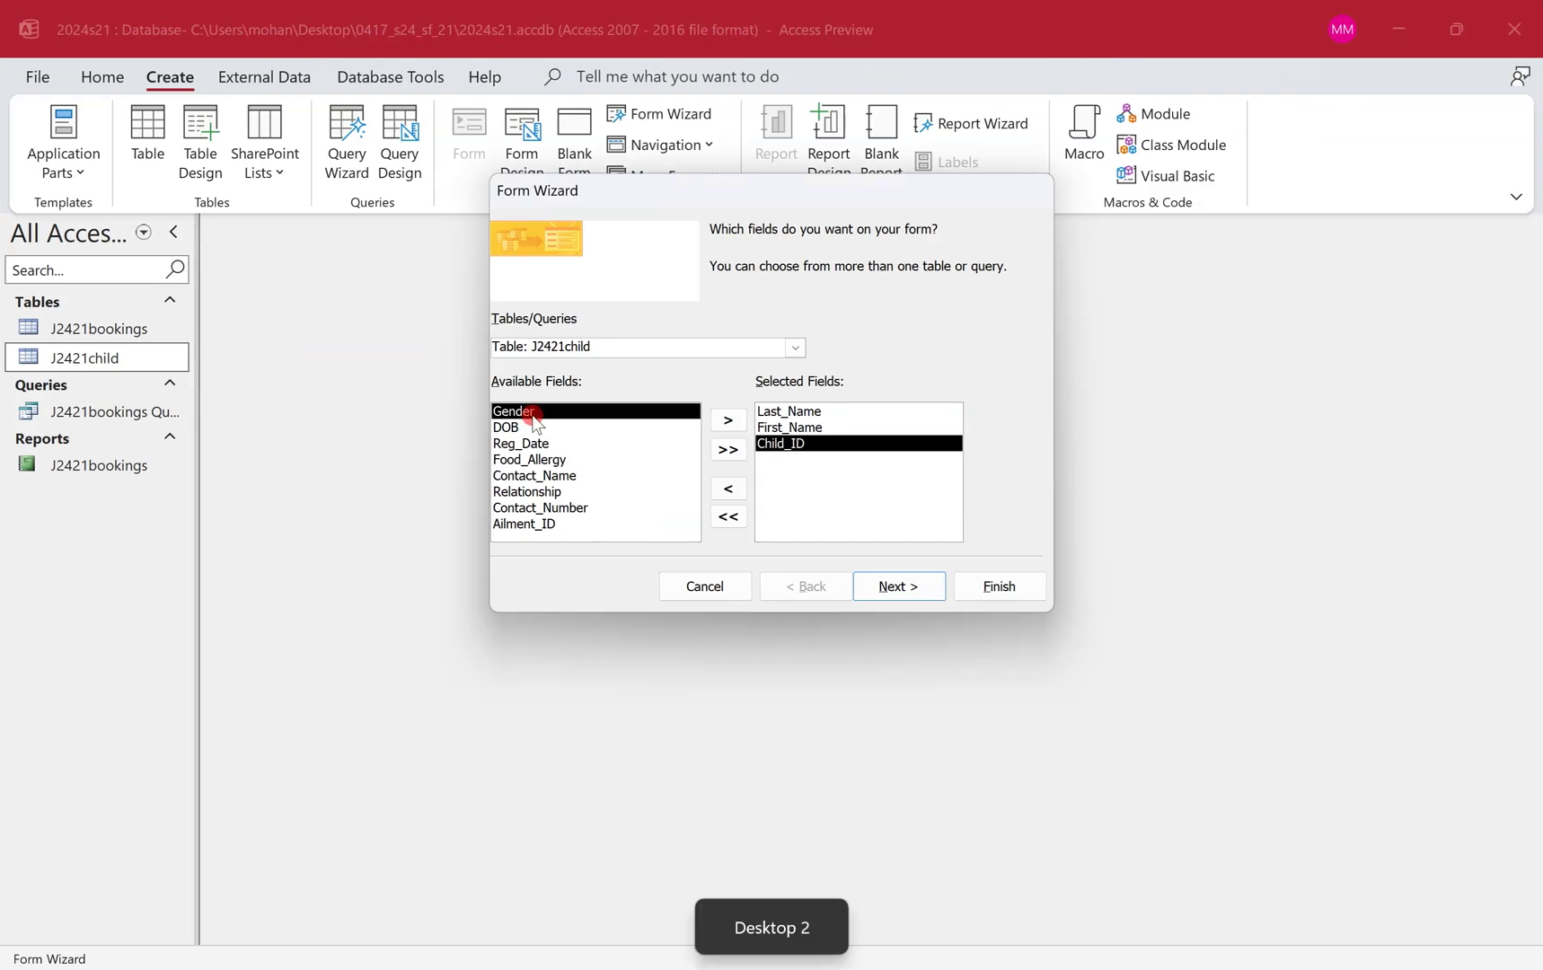
double_click(531, 411)
double_click(532, 411)
key(ctrl+super+Left)
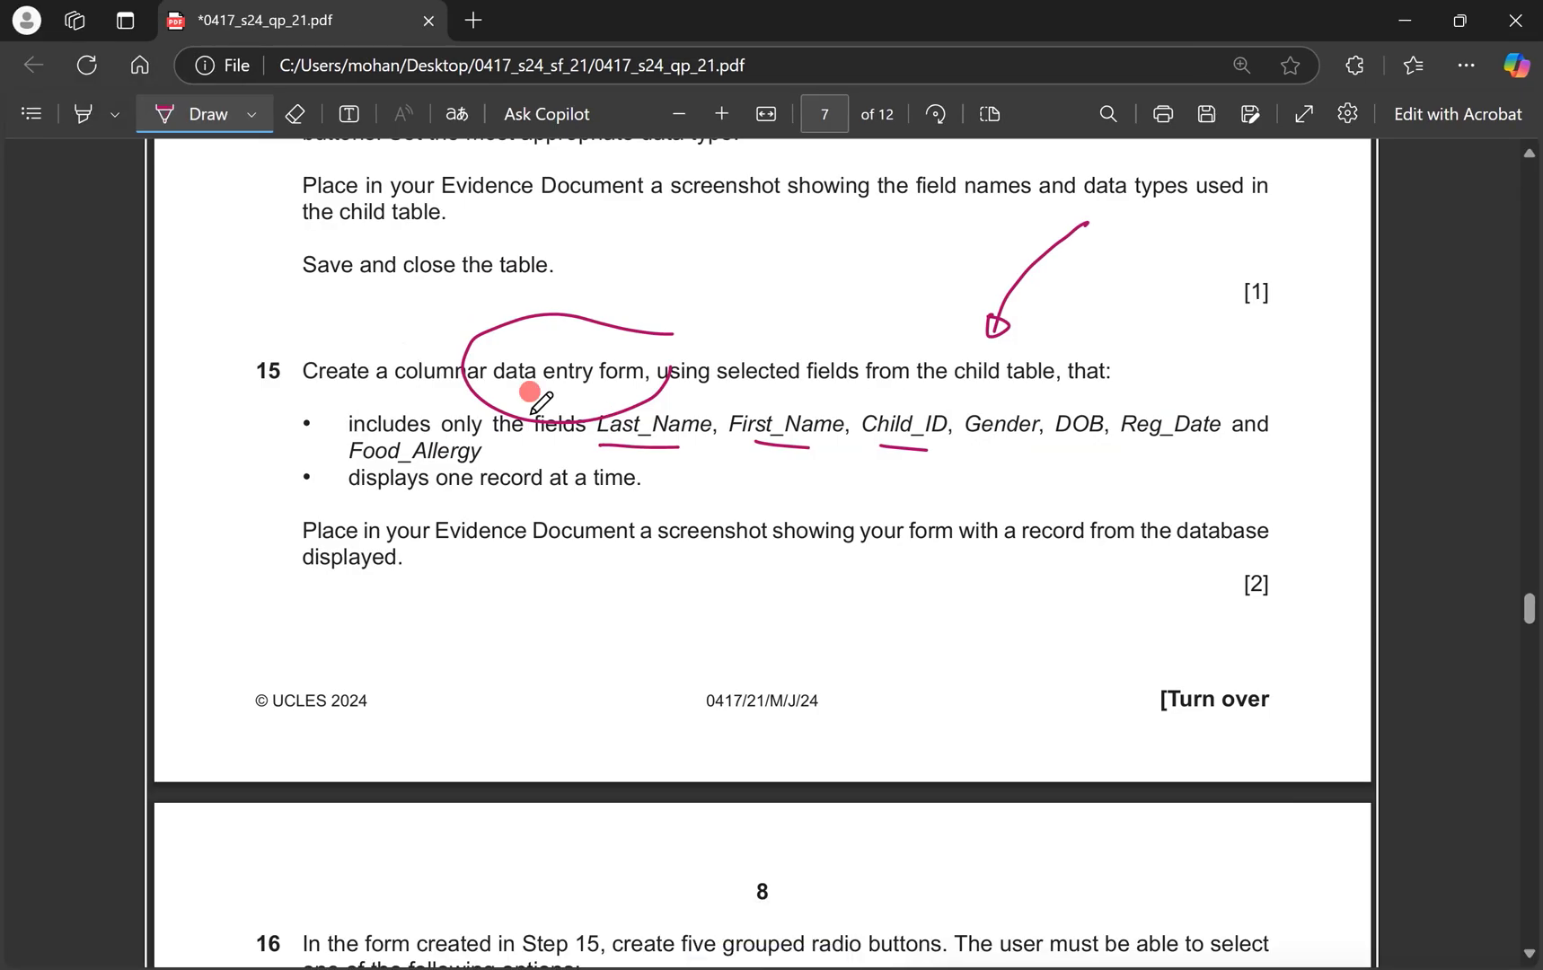
key(ctrl+super+Right)
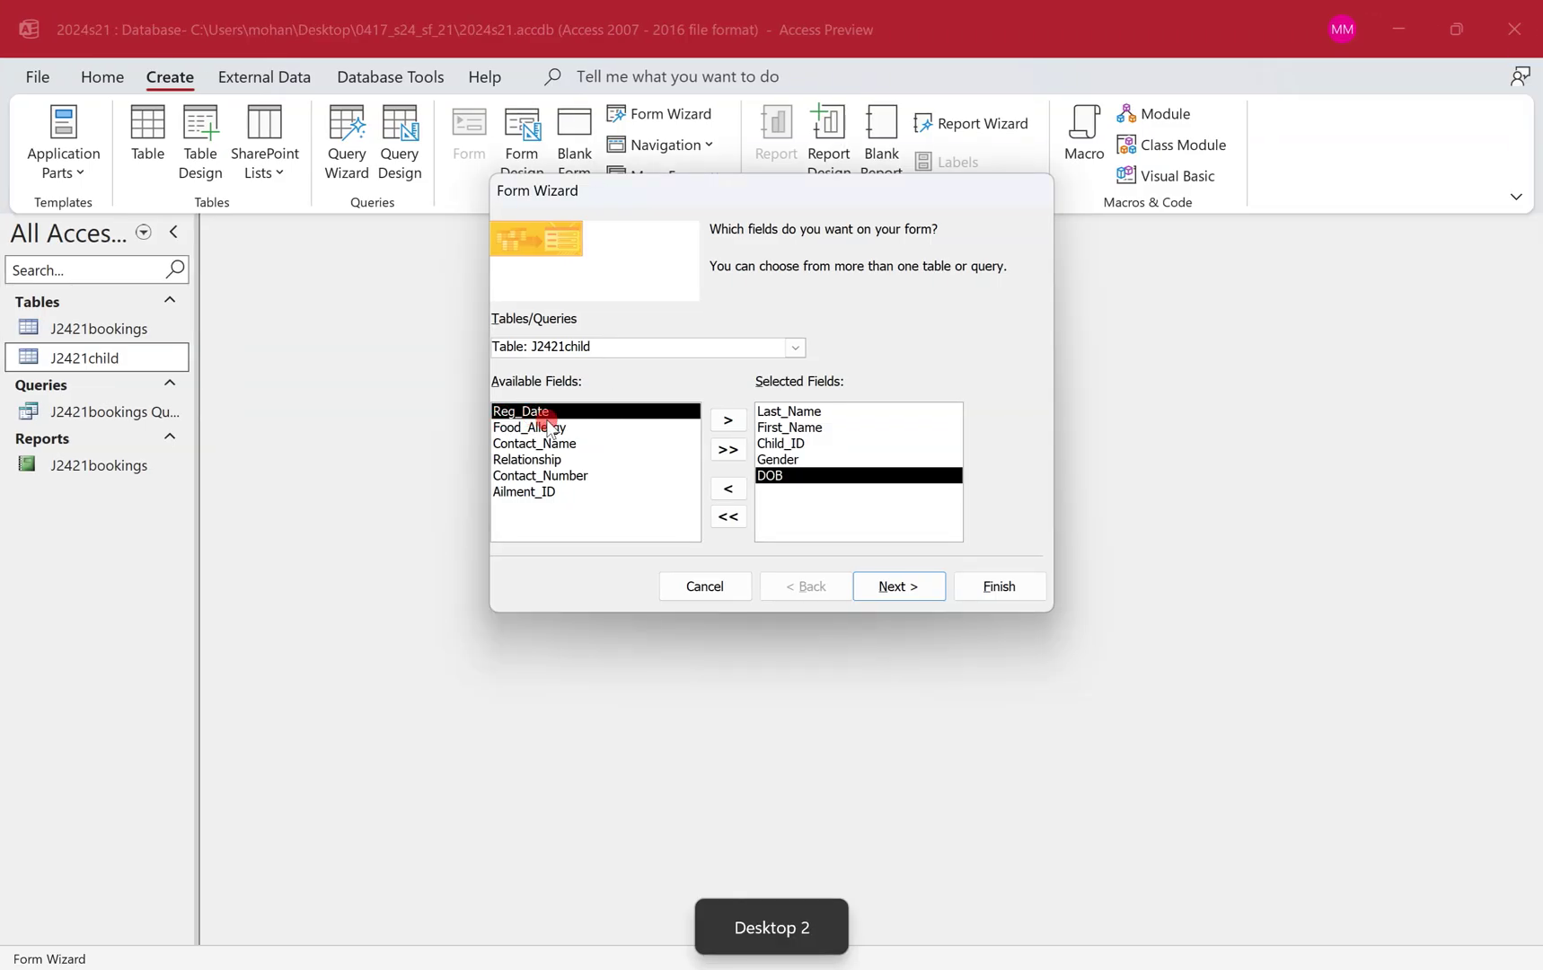
double_click(552, 413)
double_click(551, 413)
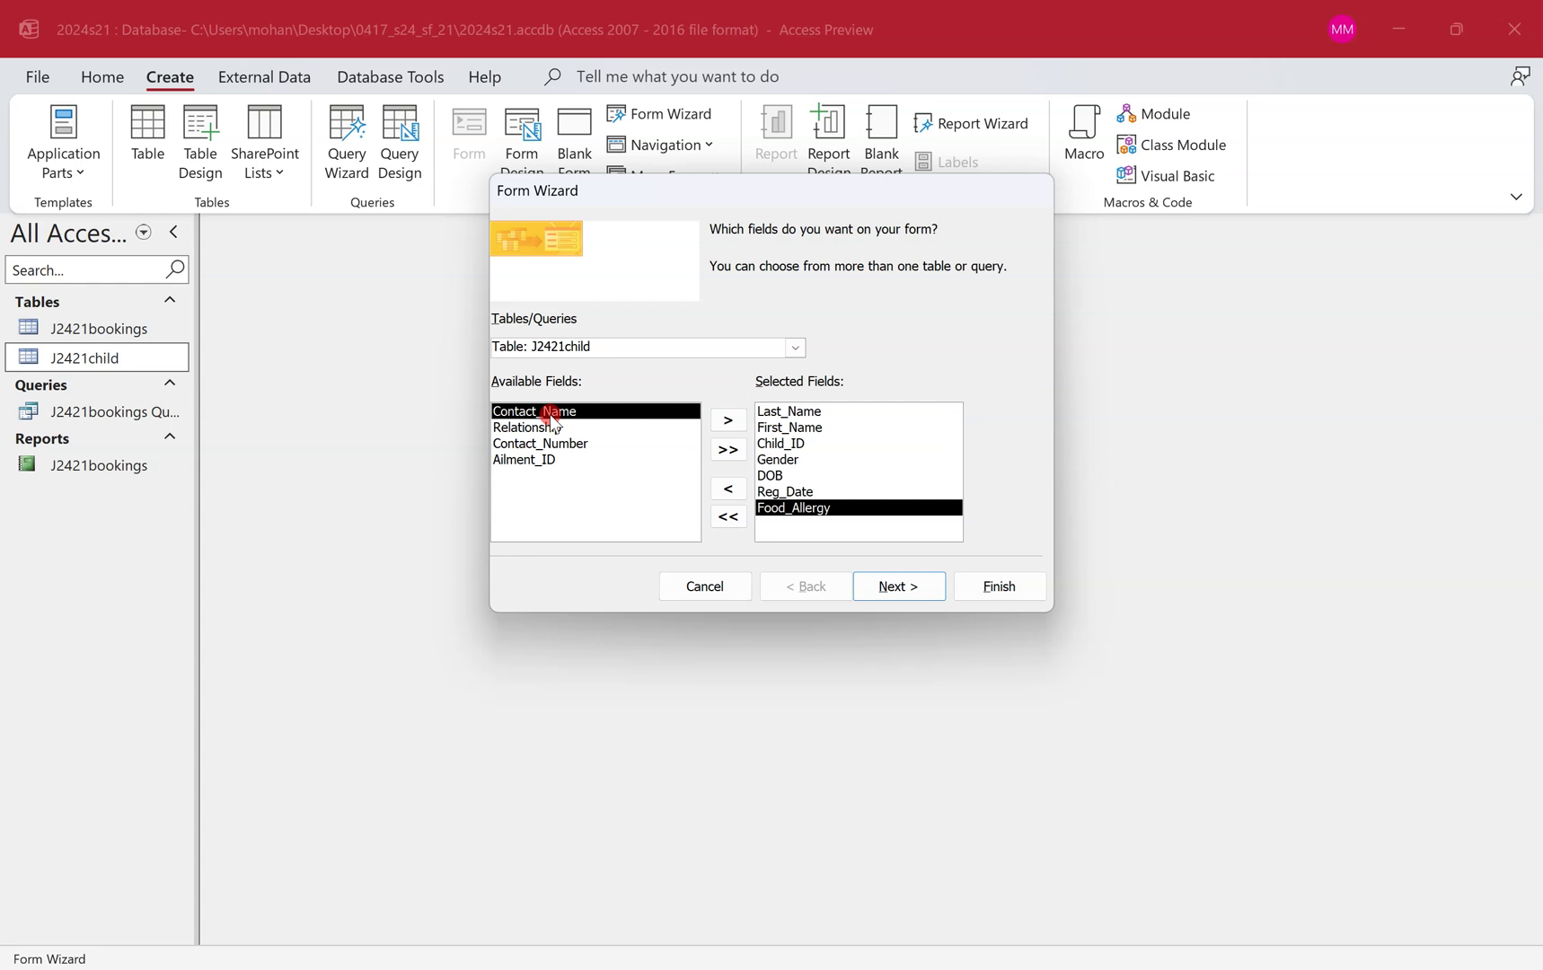
click(922, 582)
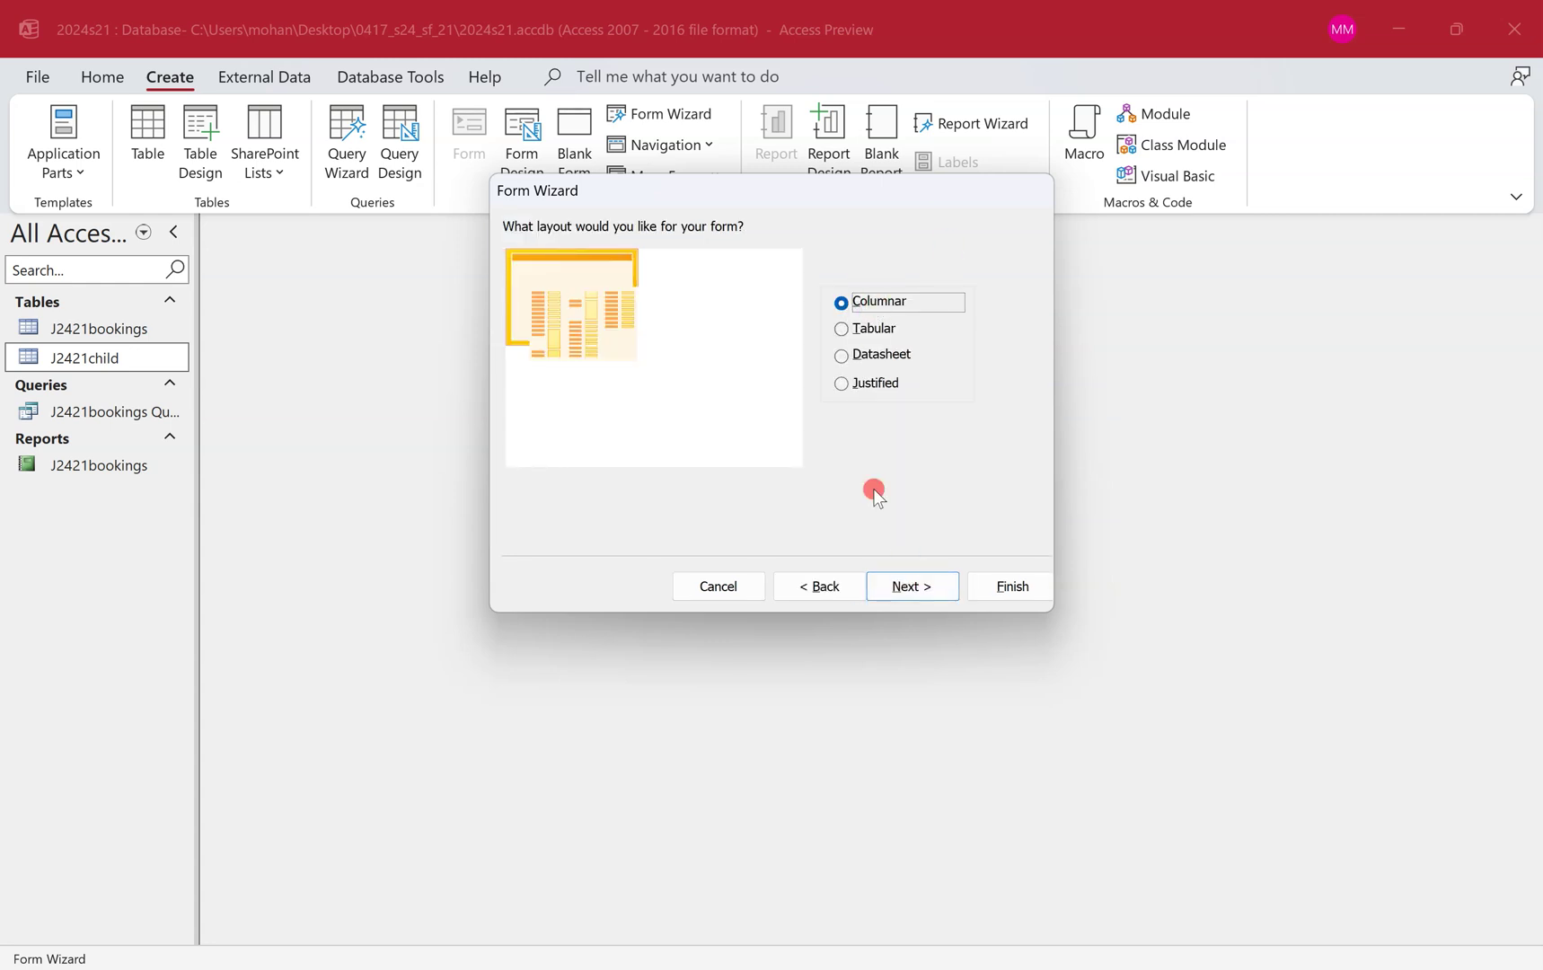
click(924, 583)
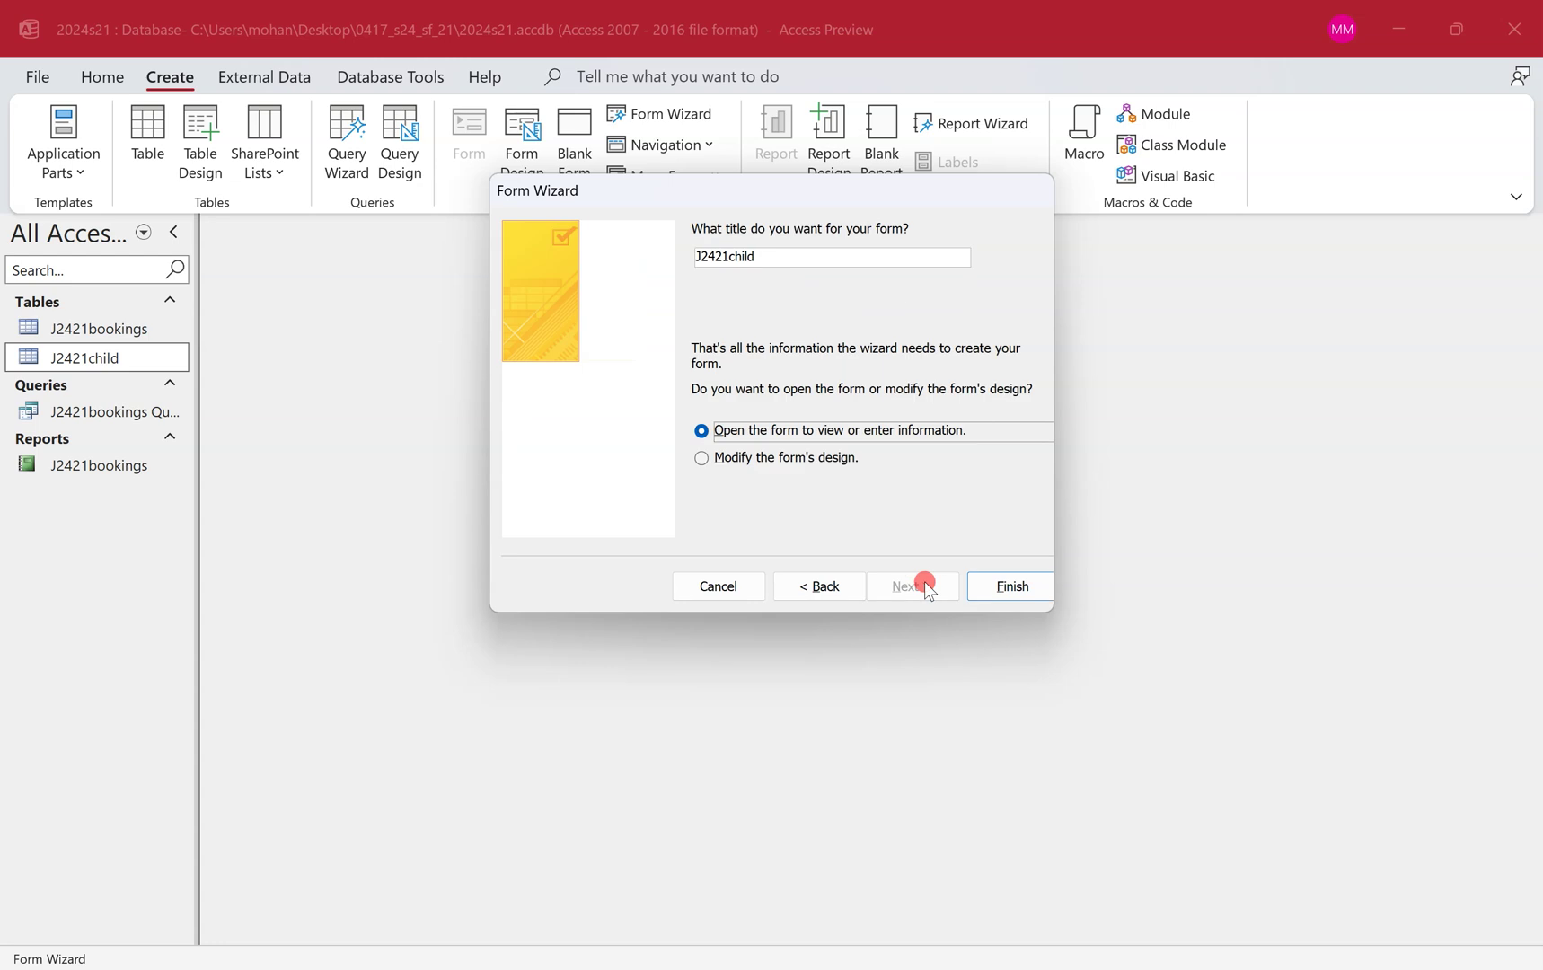
click(786, 256)
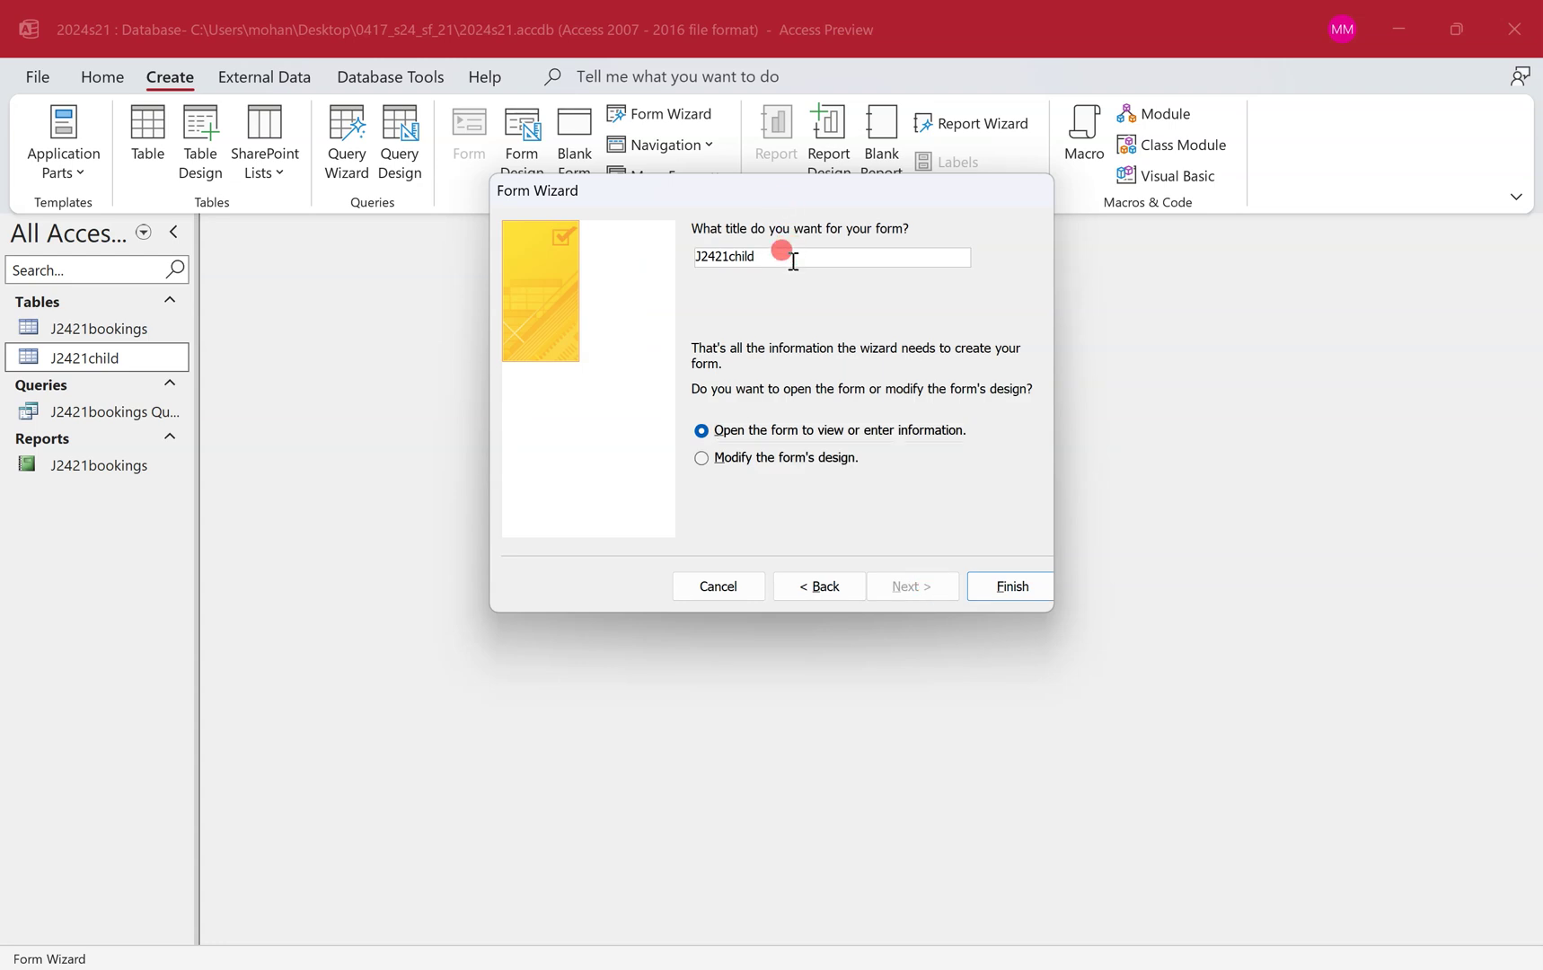
Finish the wizard to create the J2421child columnar form.
click(1004, 584)
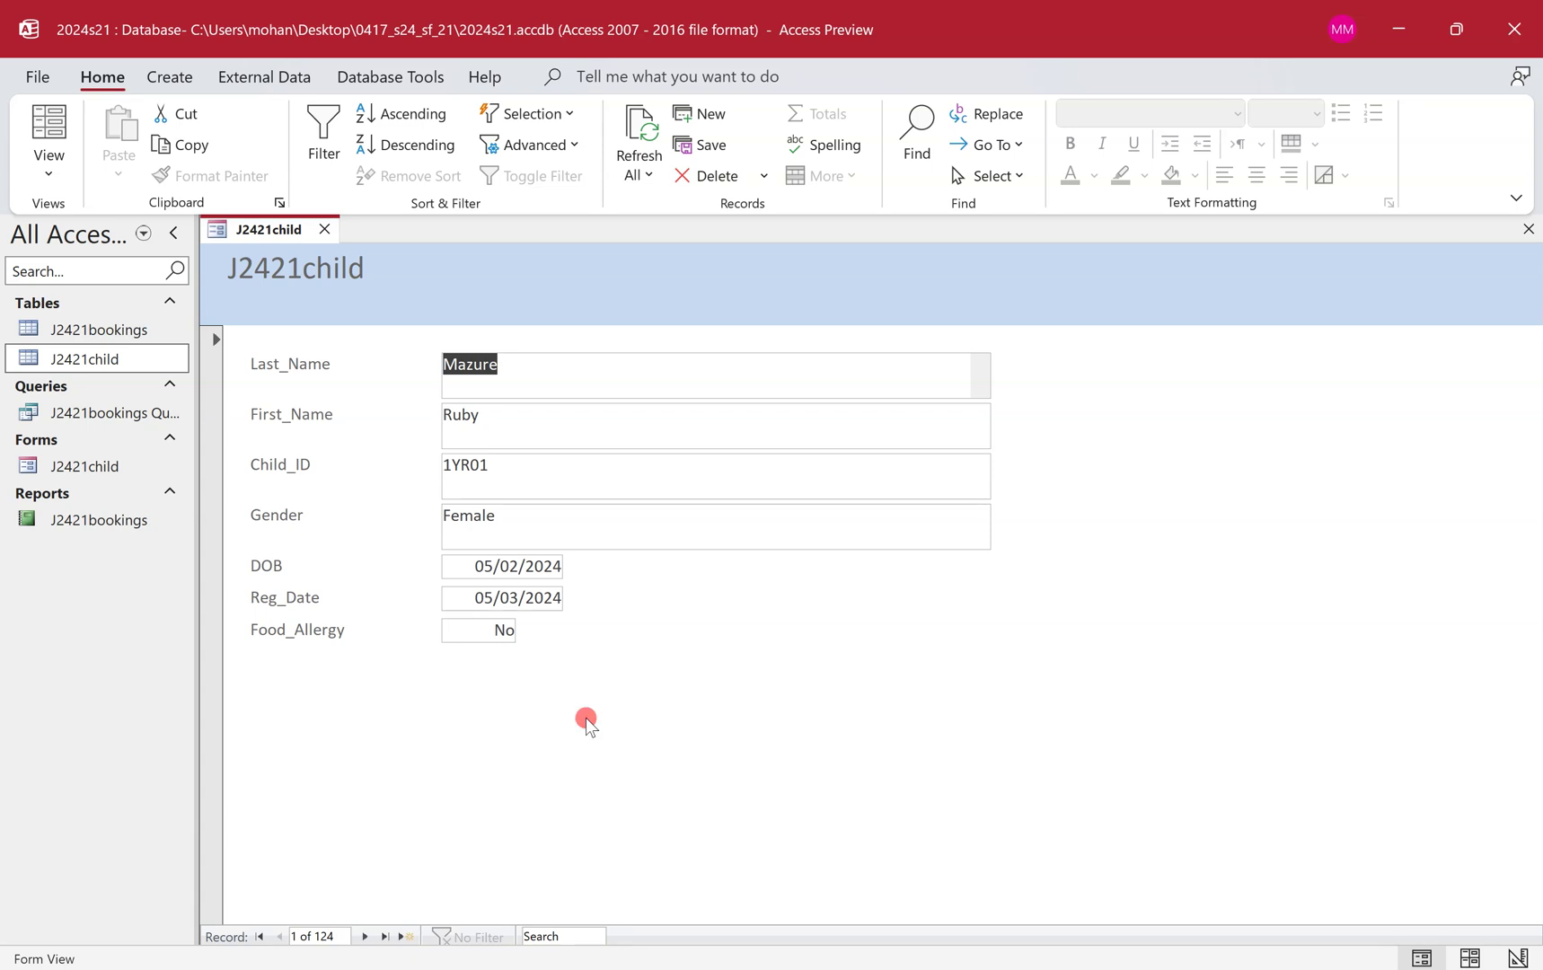
key(ctrl+super+Left)
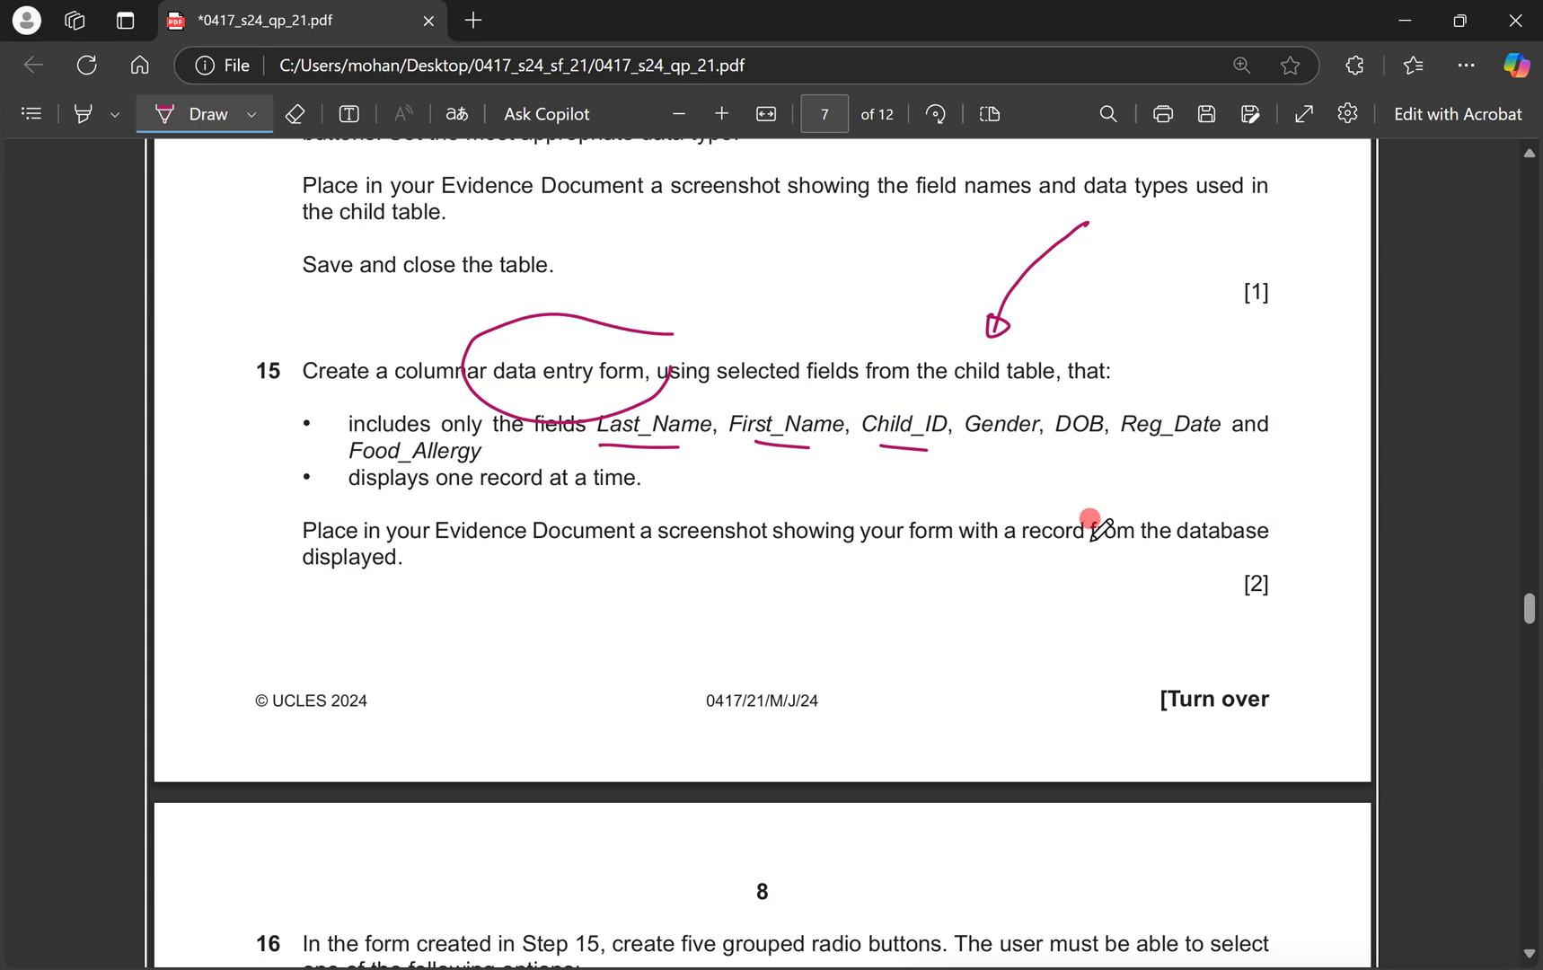
scroll(1090, 519, up, 2)
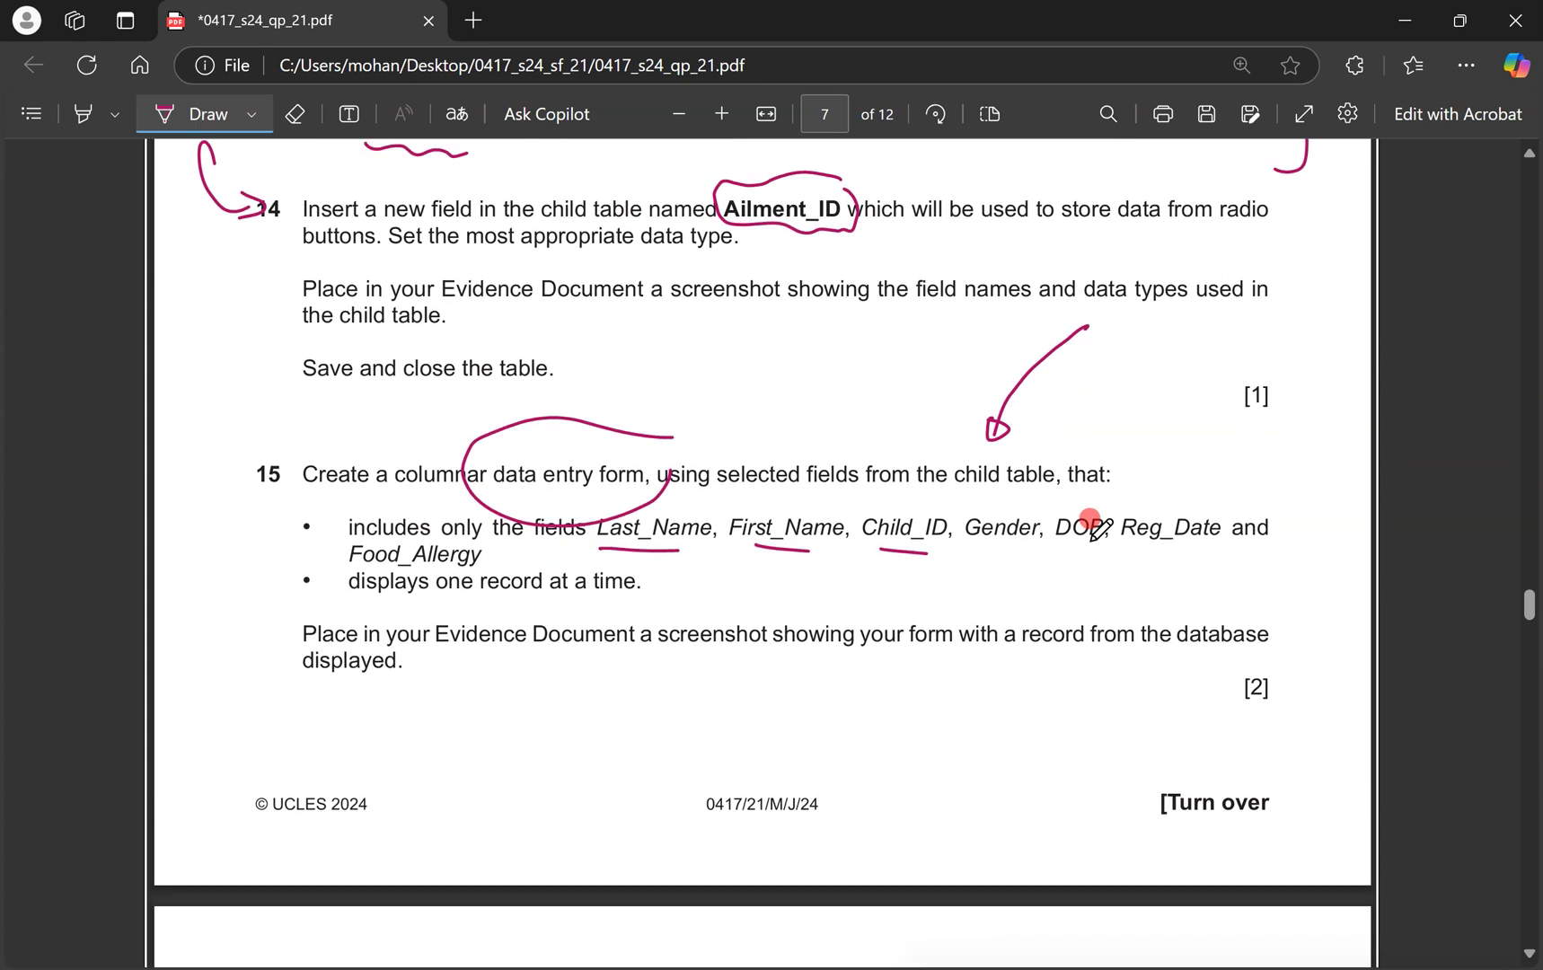
key(ctrl+super+Right)
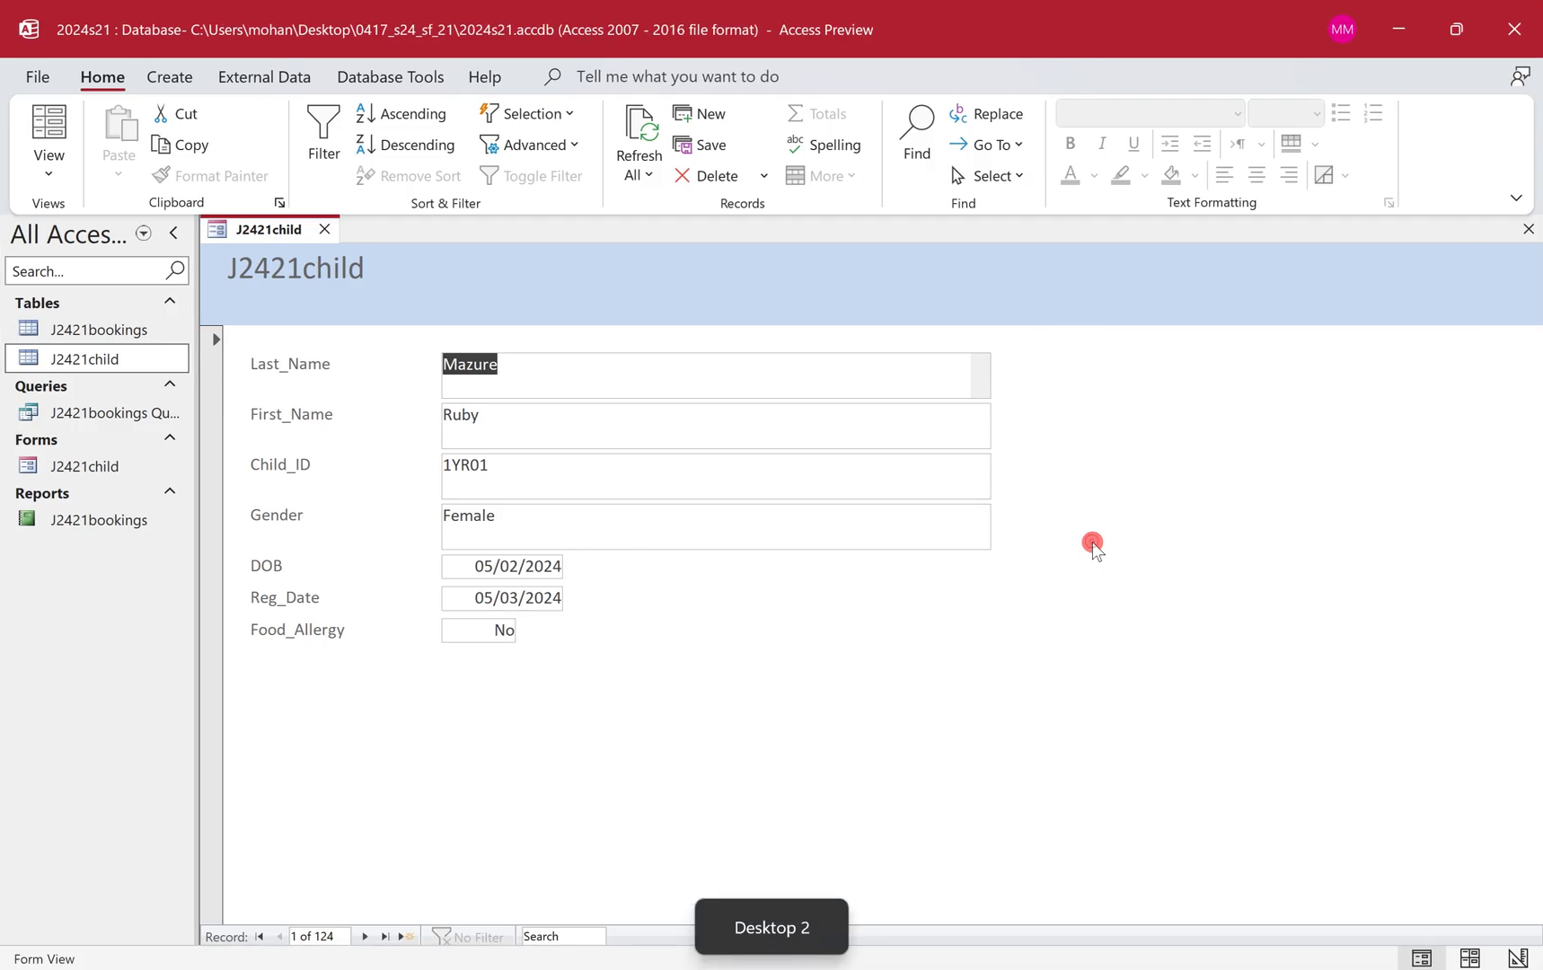
Snip a screenshot of the J2421child form showing record 1 of 124.
click(981, 523)
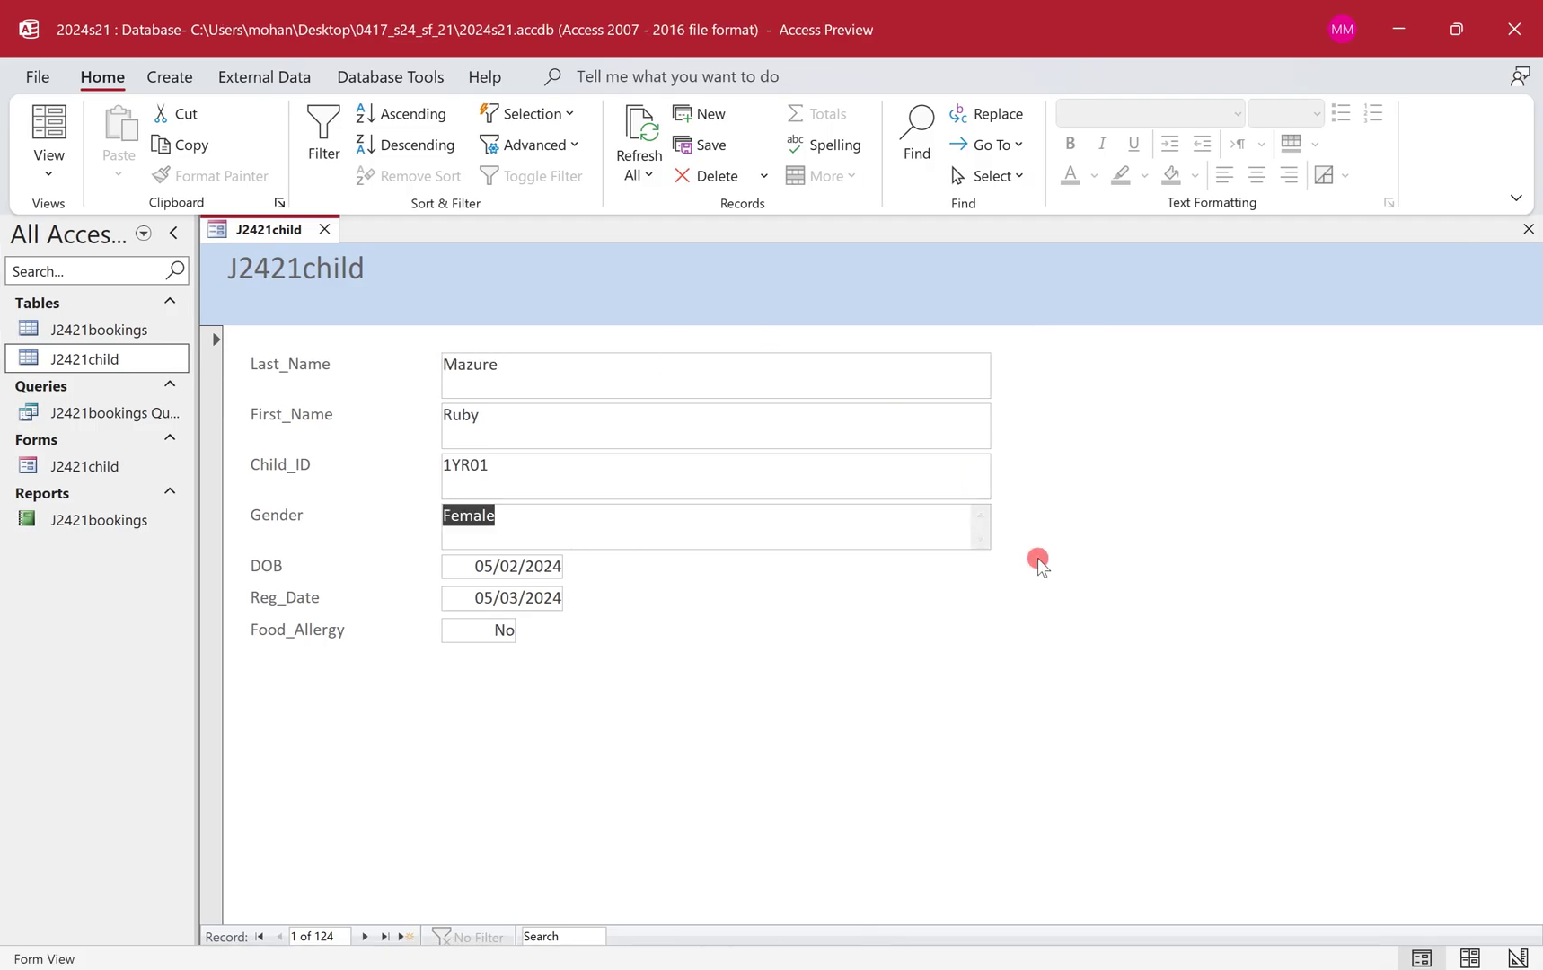
click(408, 459)
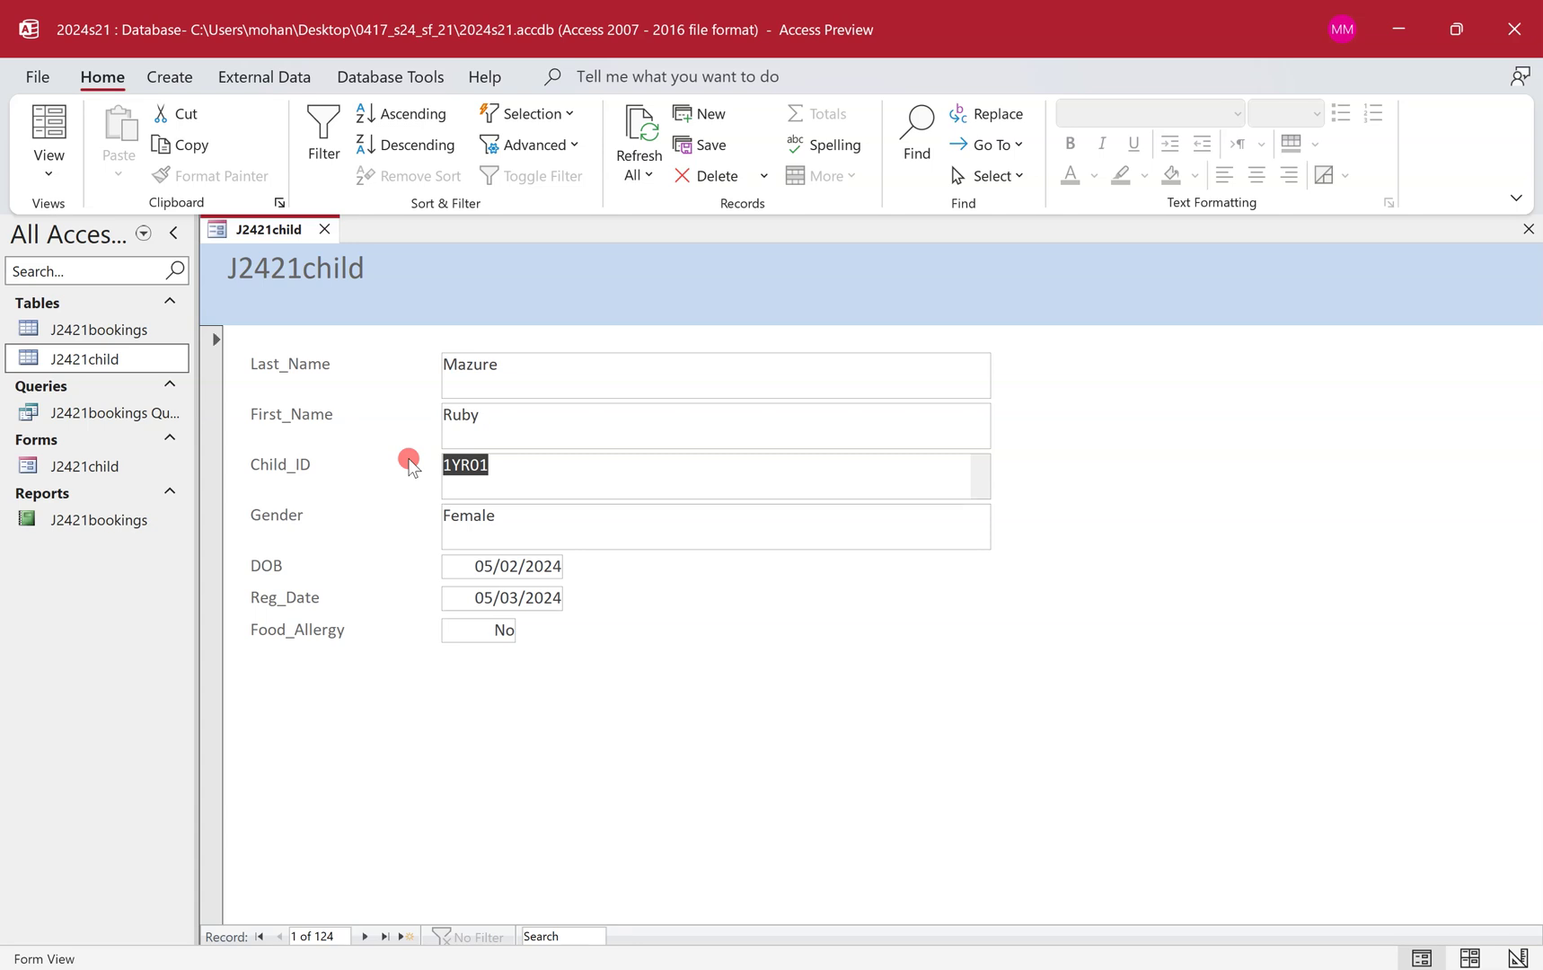
click(467, 463)
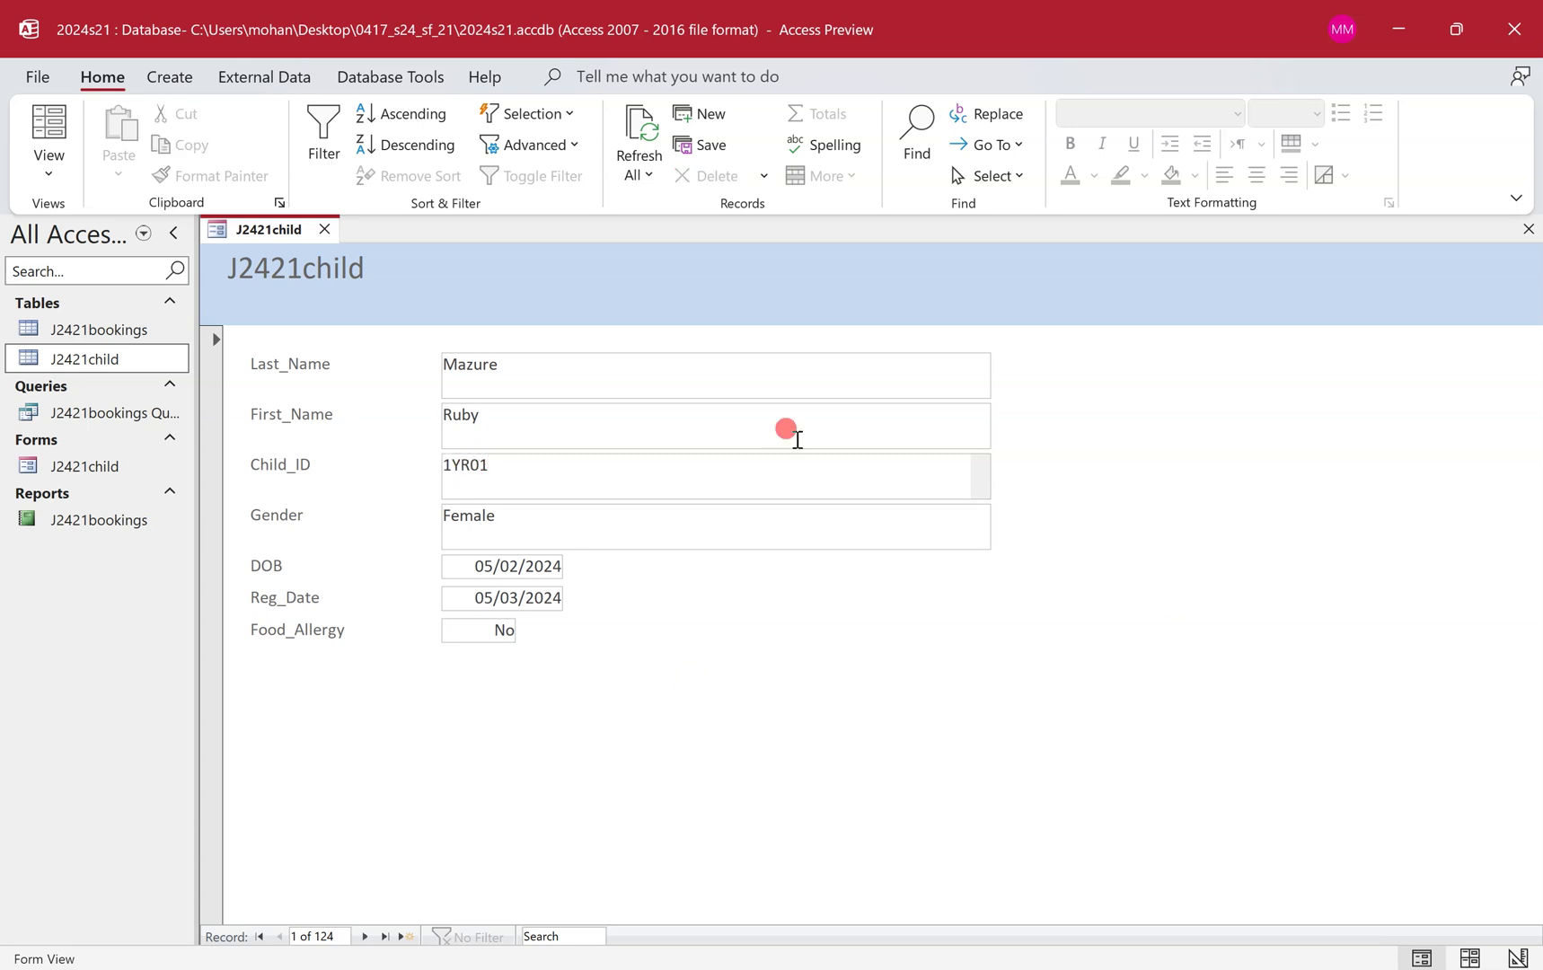
key(super+shift+s)
drag(198, 206, 1015, 652)
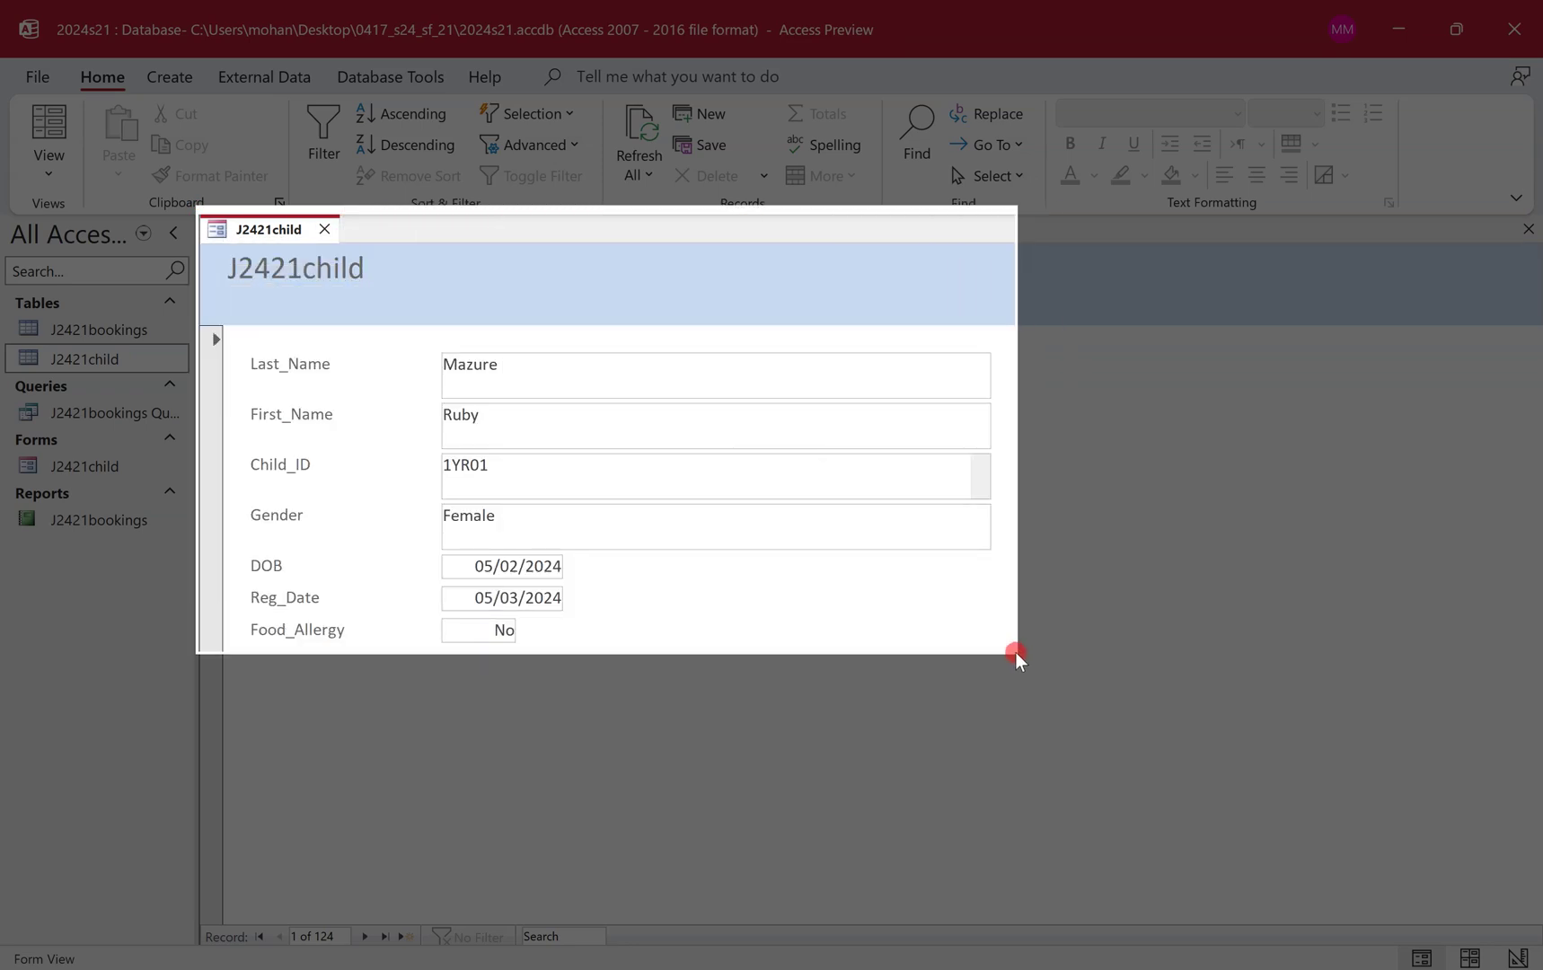
drag(1015, 652, 1015, 652)
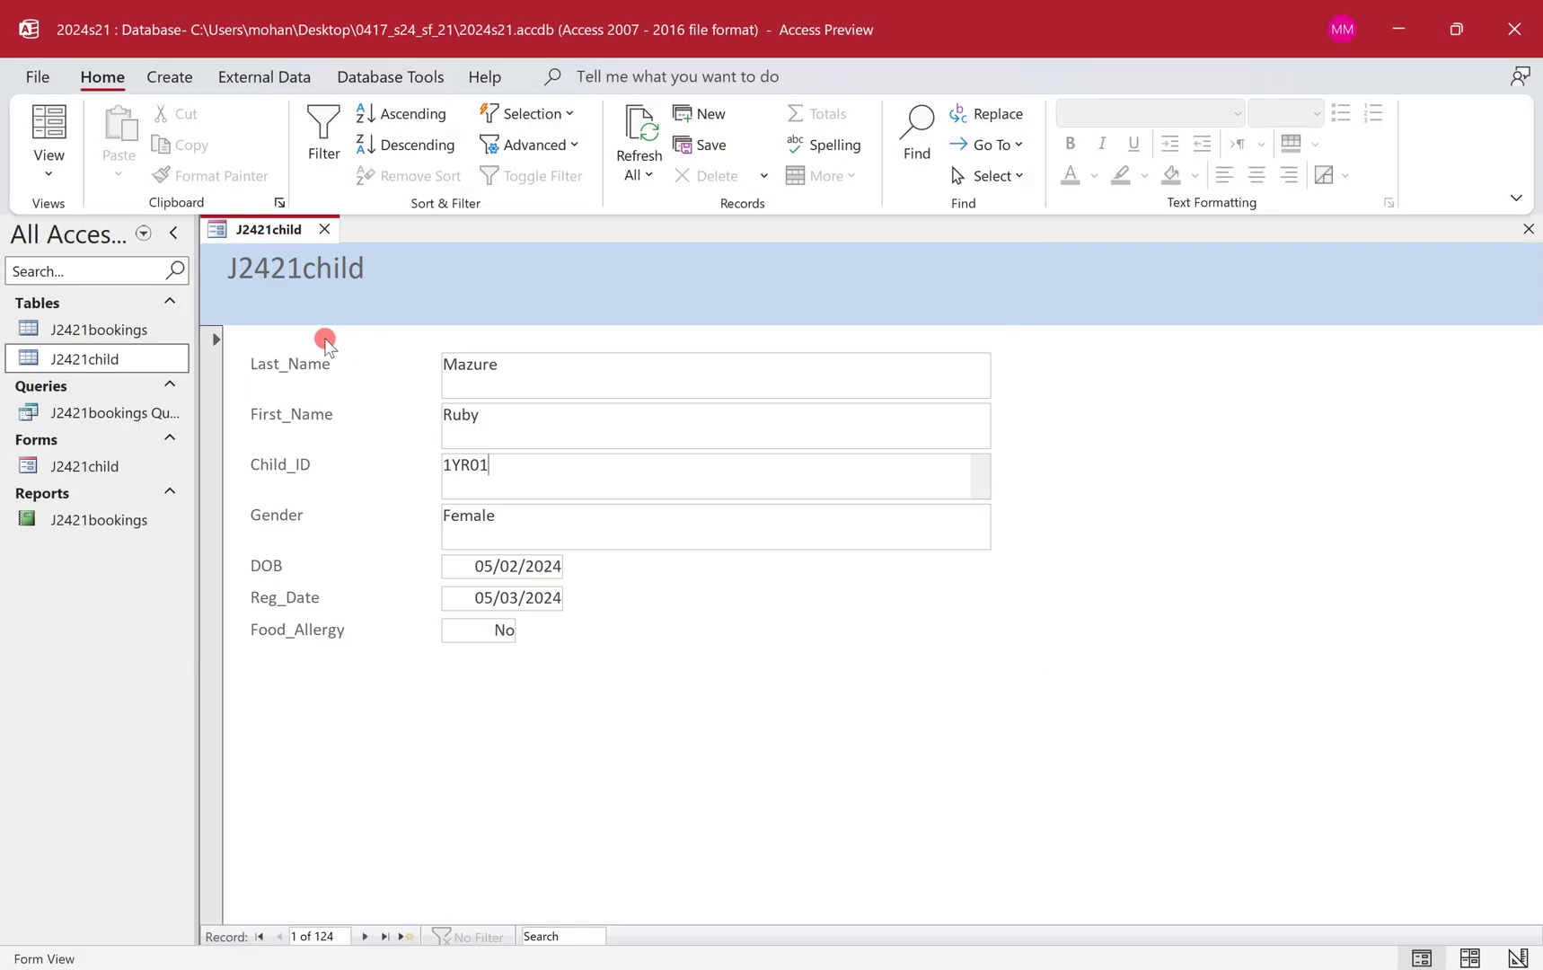
In Design View, change the header label text to 'Child Table Data Entry Form'.
right_click(272, 232)
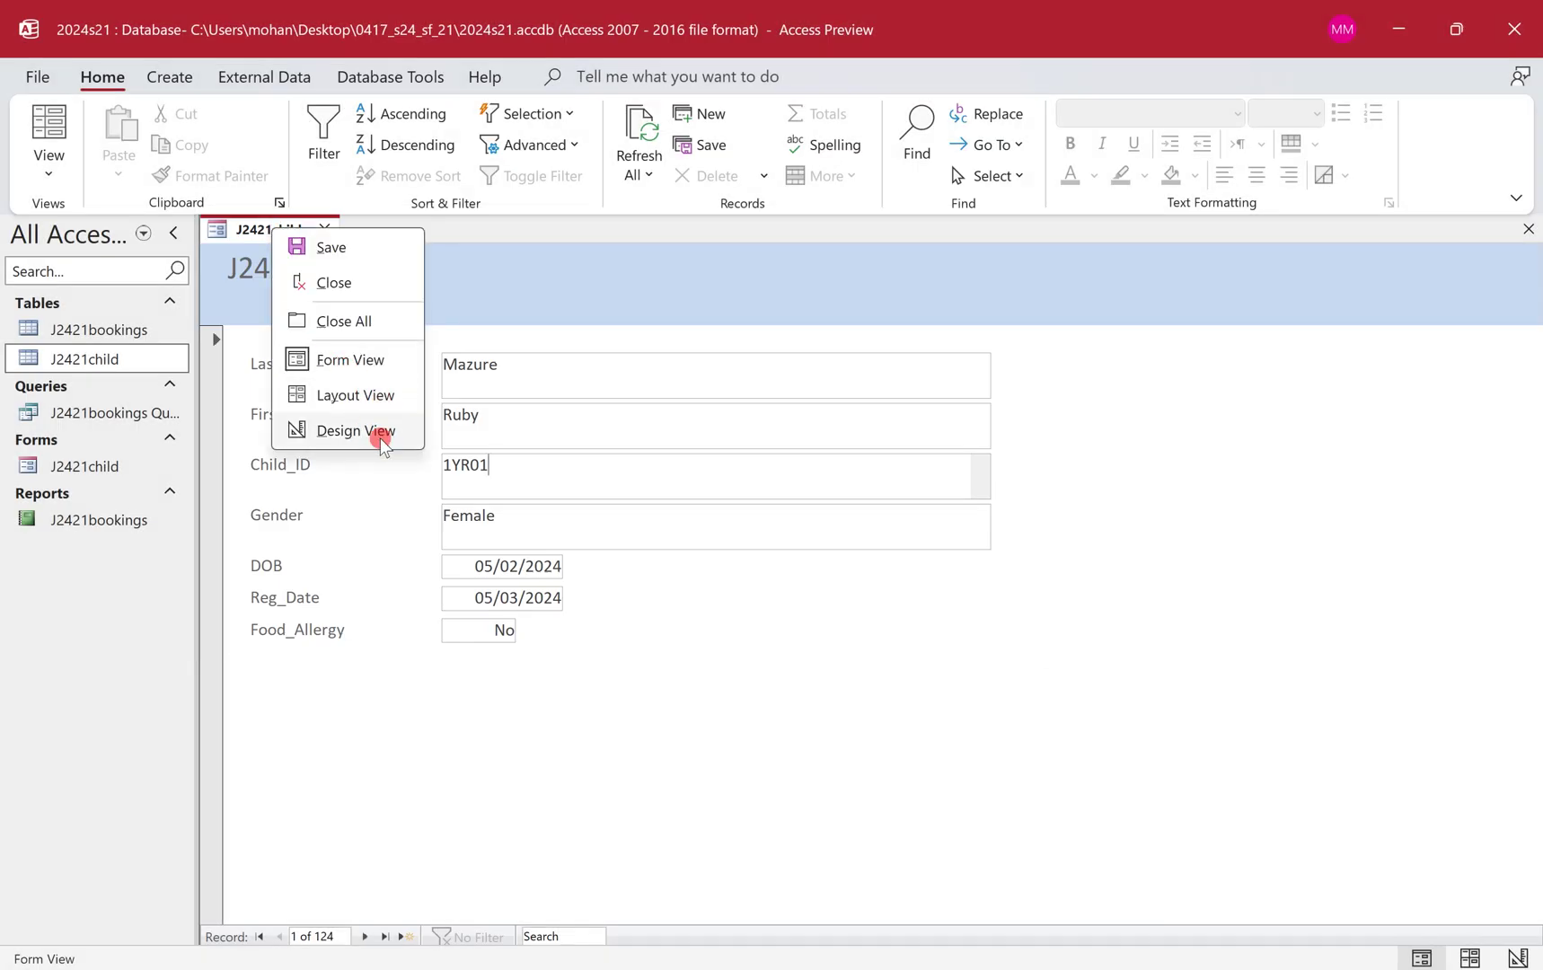
click(380, 431)
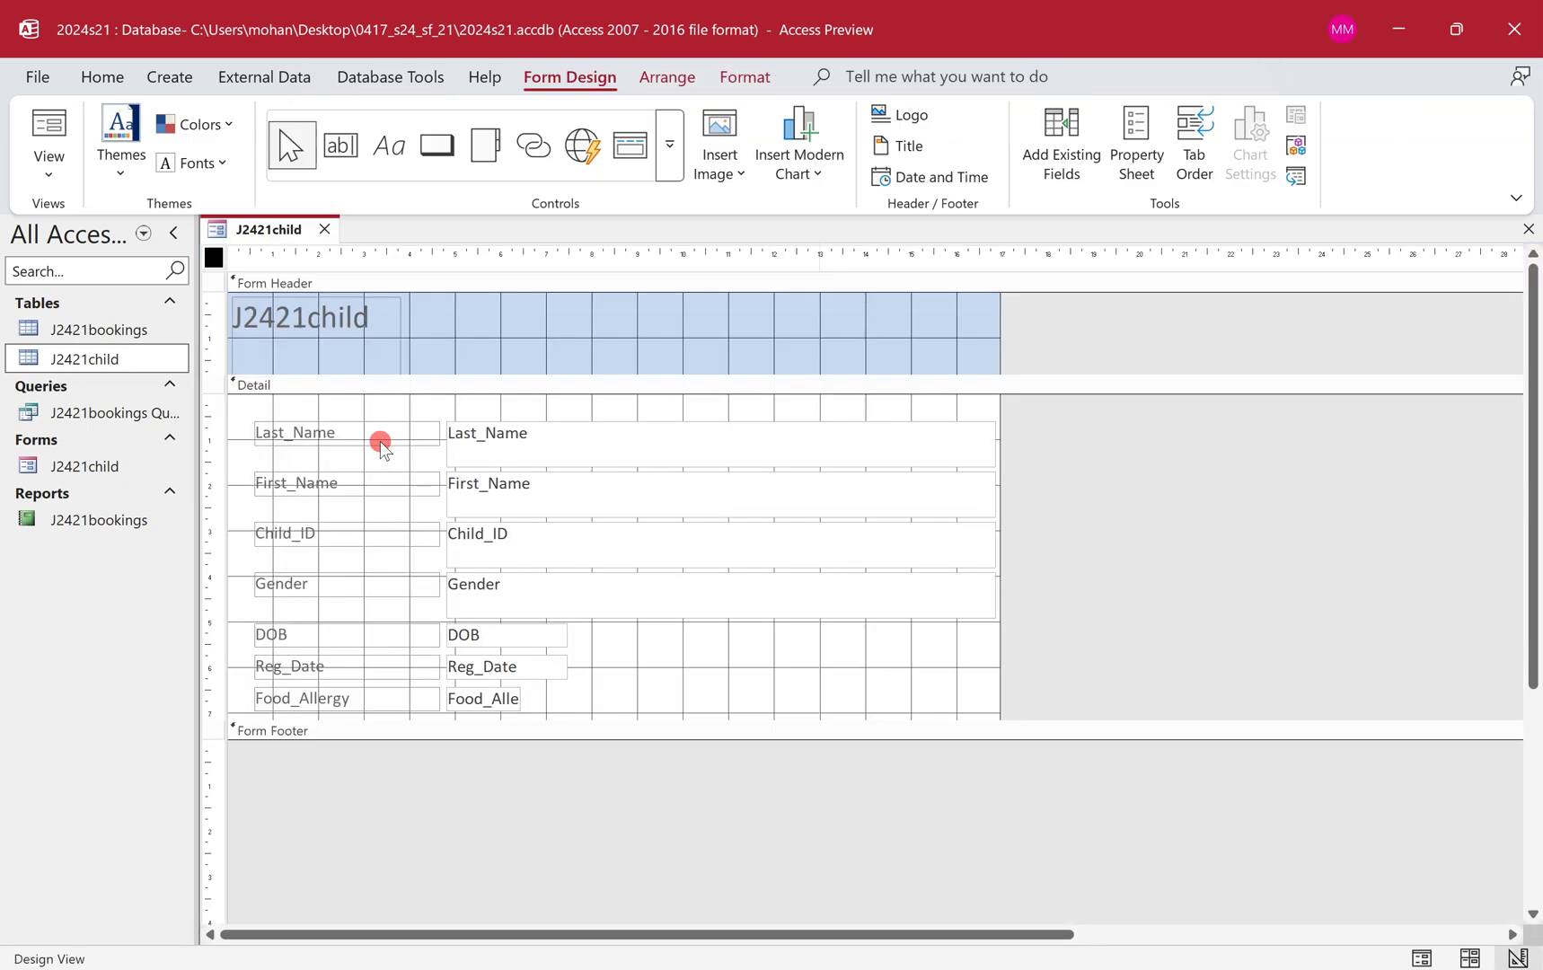
click(363, 319)
click(364, 319)
drag(364, 319, 223, 301)
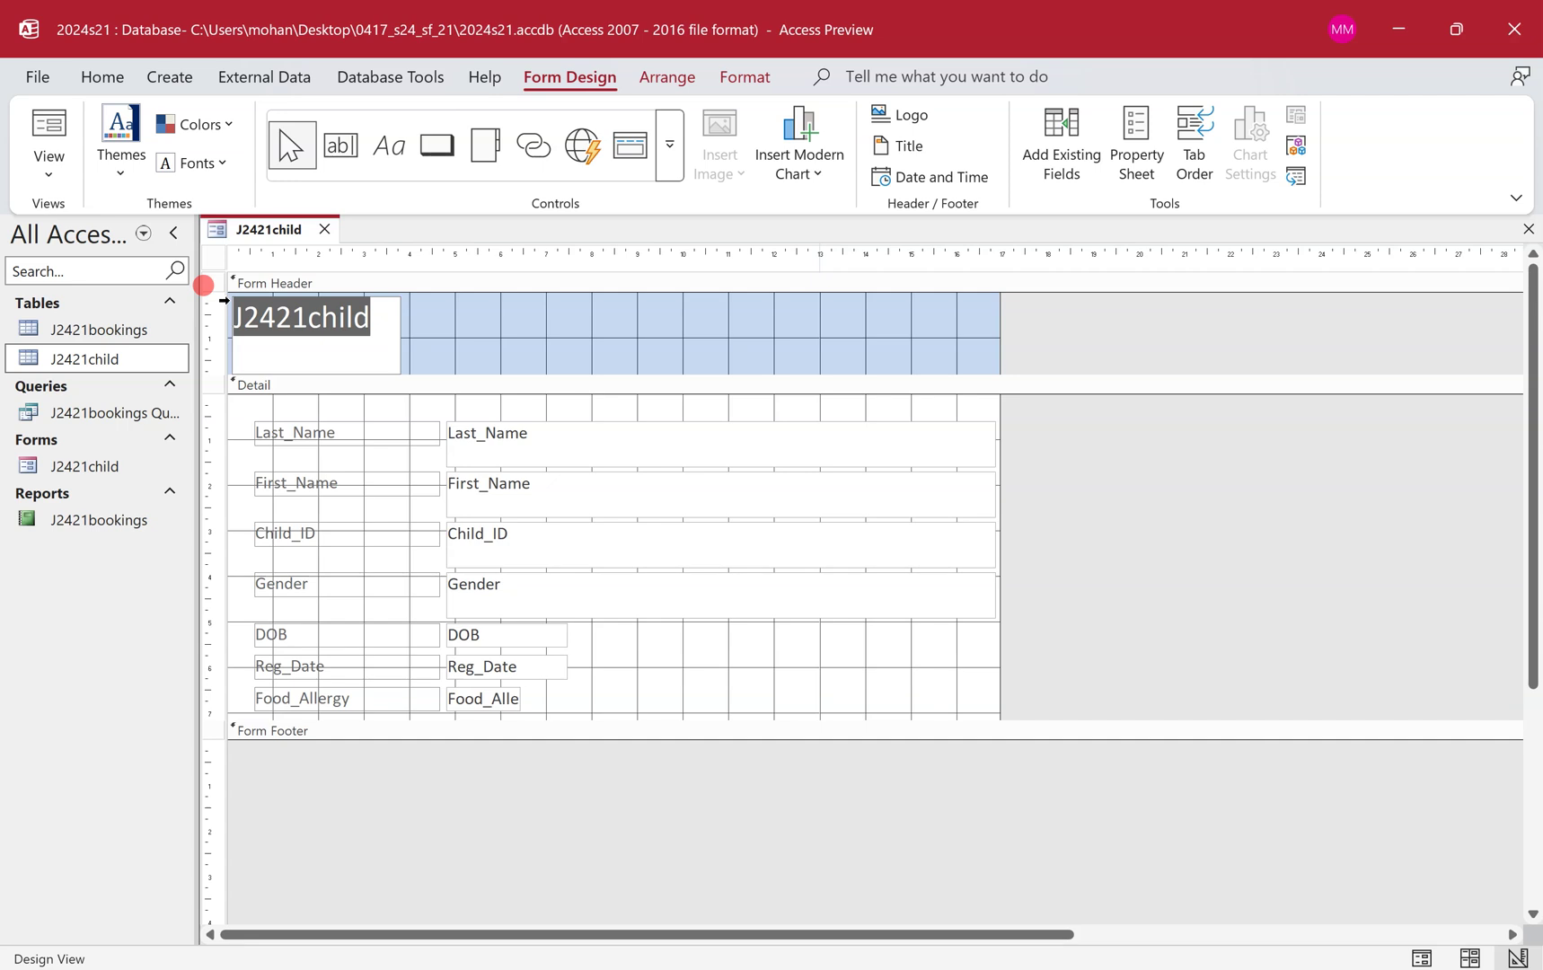
text(Child T)
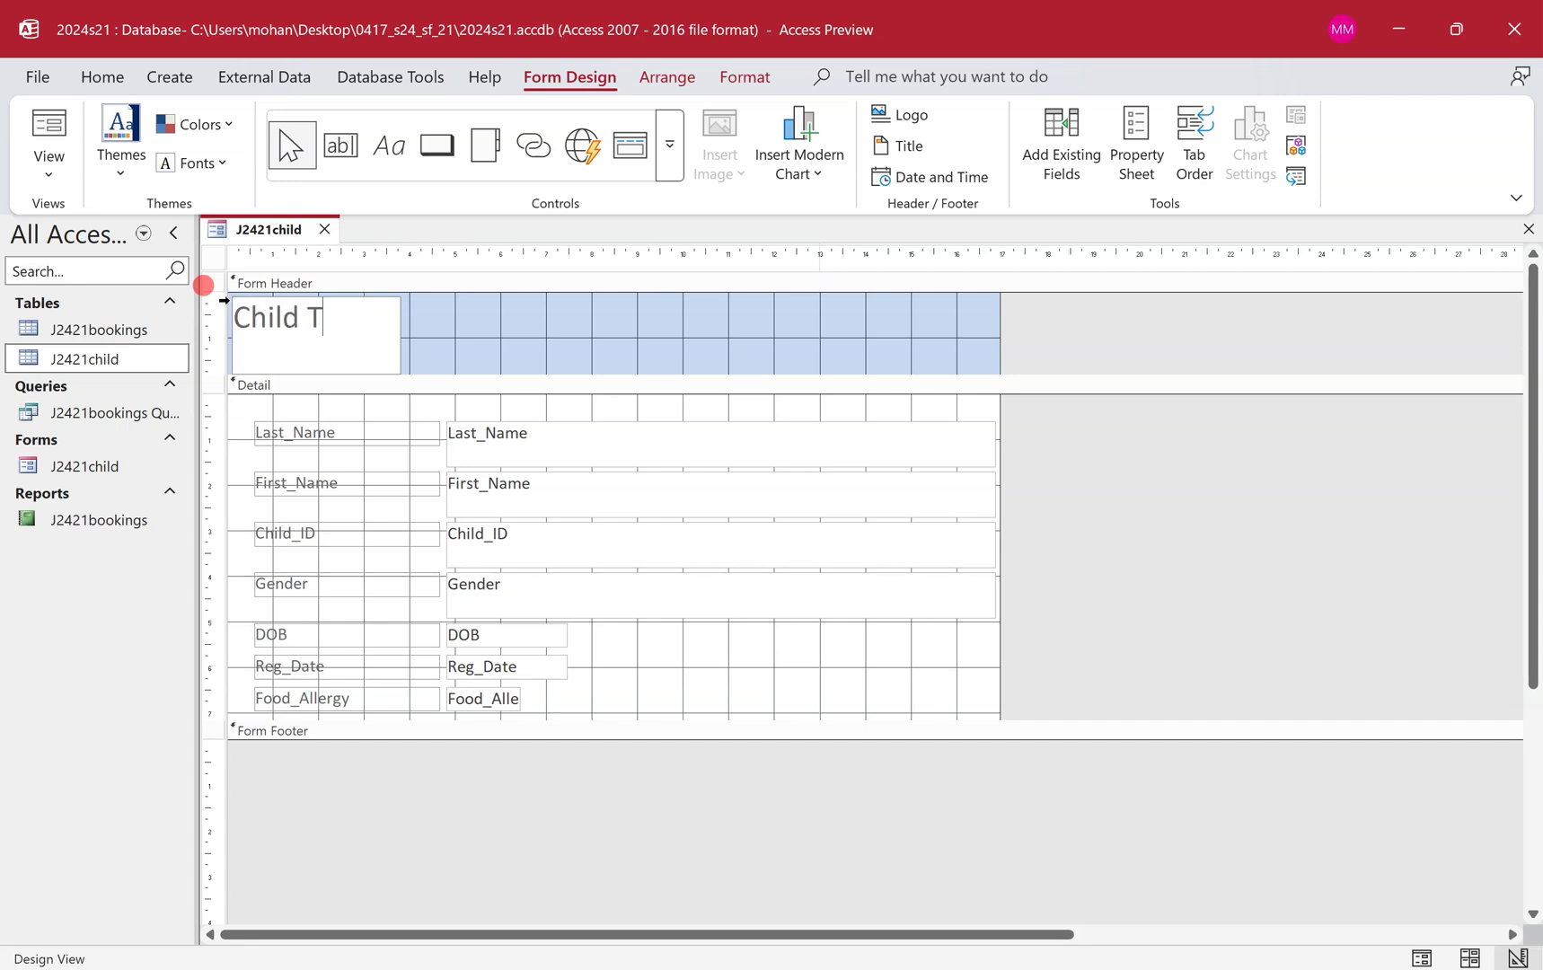
text(able Data Entry Form)
click(355, 433)
Widen the title label to one line and pull the Detail bar up under it.
click(368, 315)
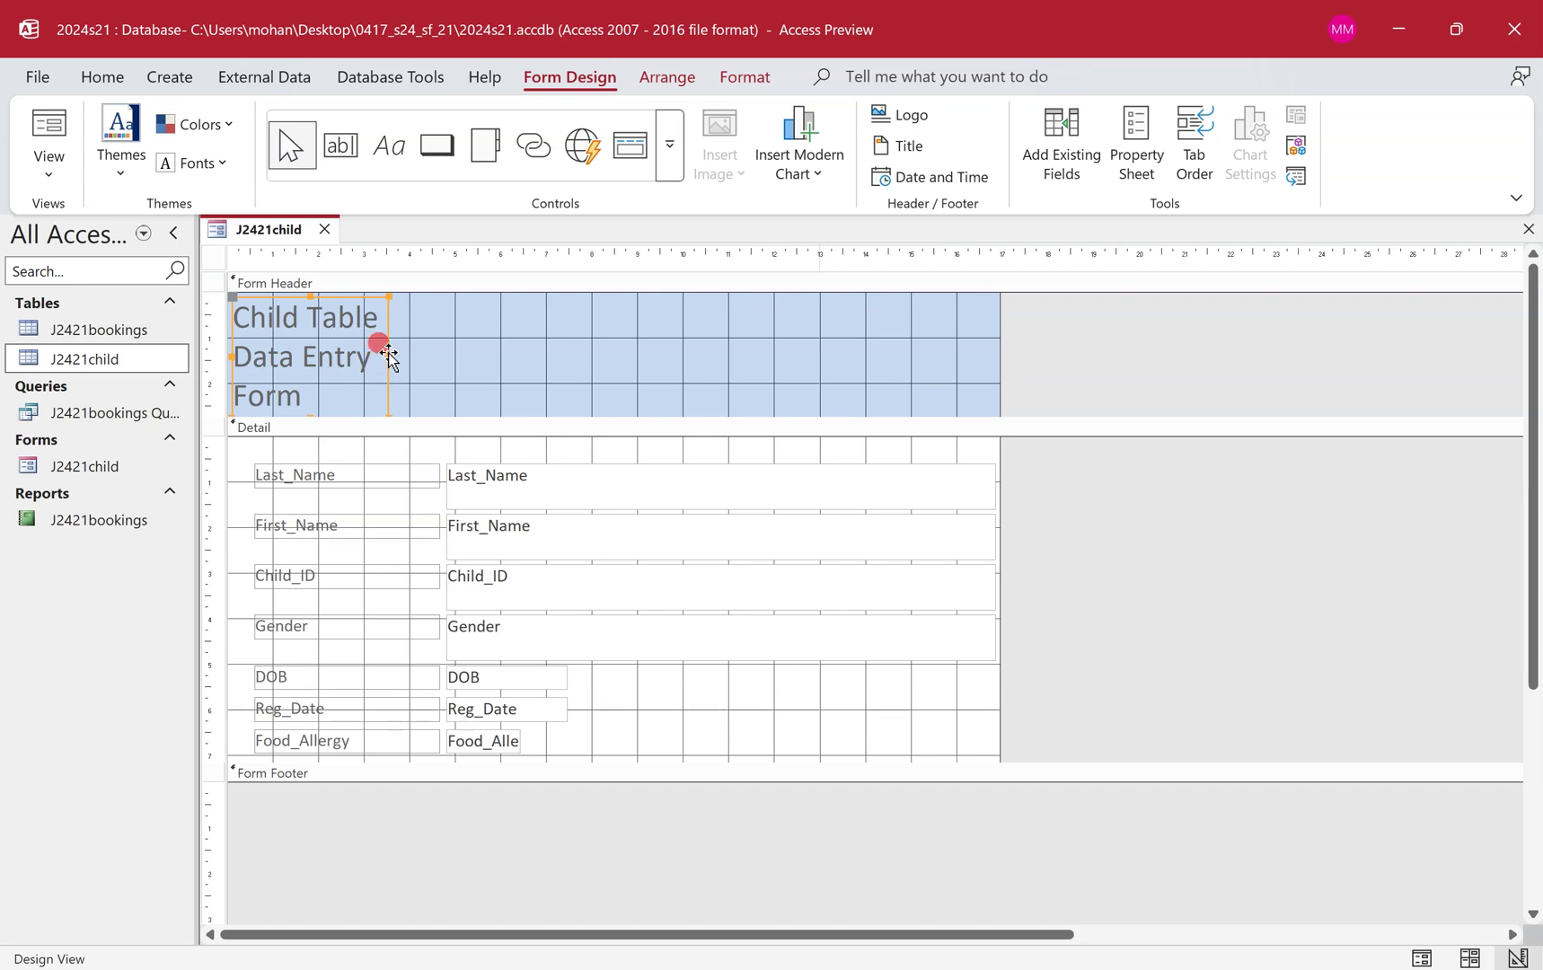
drag(388, 357, 685, 344)
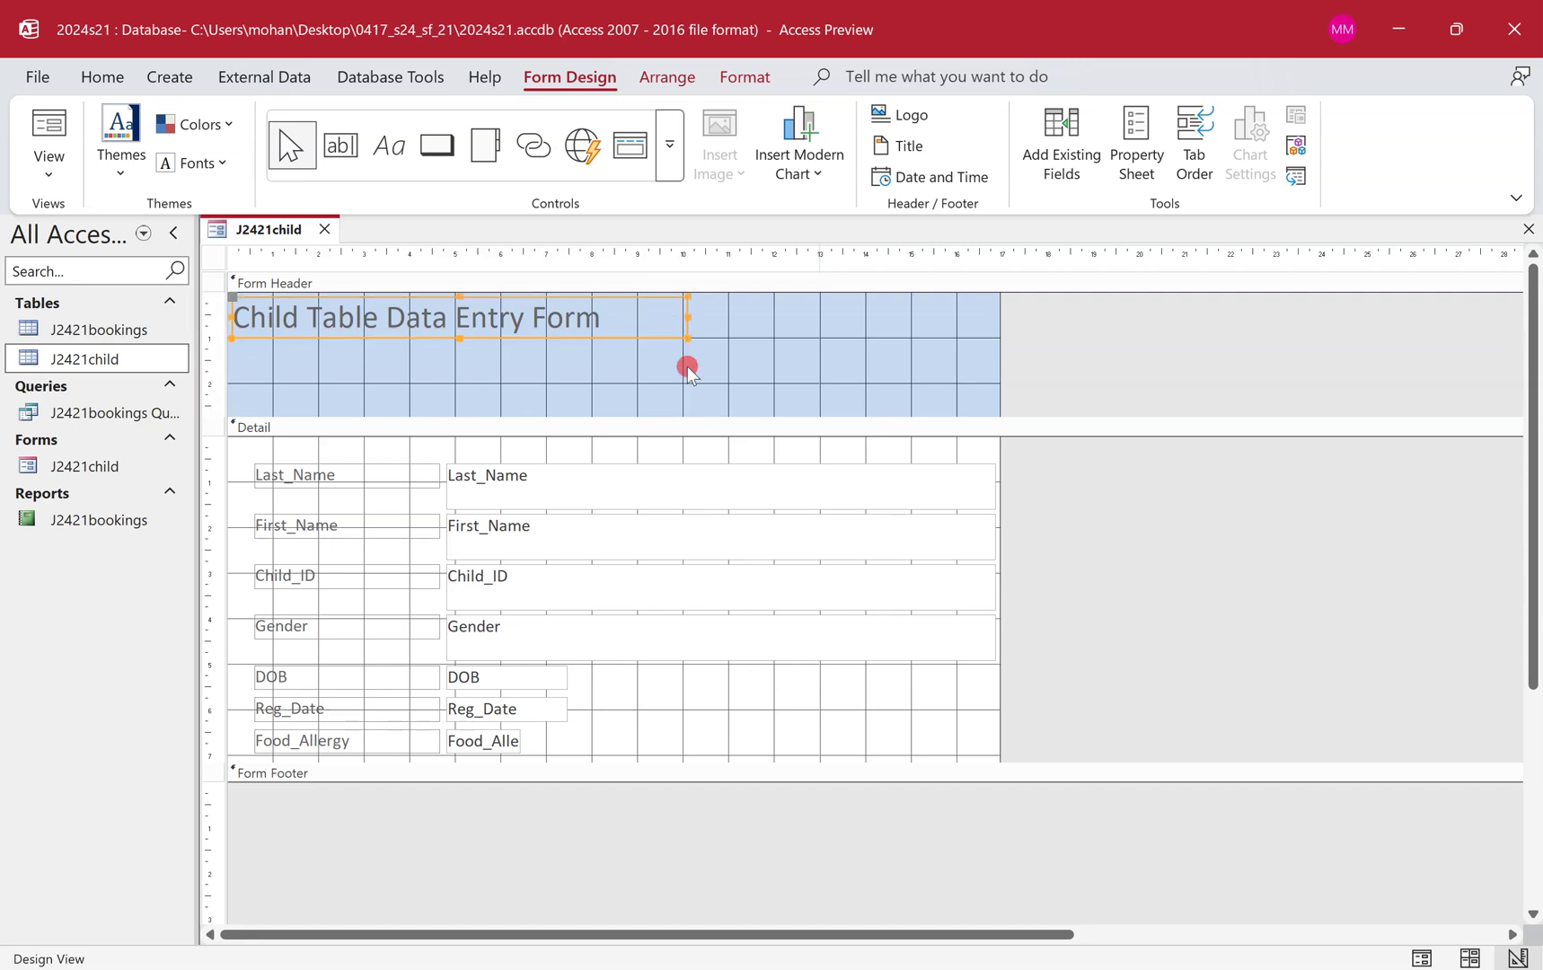
drag(696, 415, 687, 336)
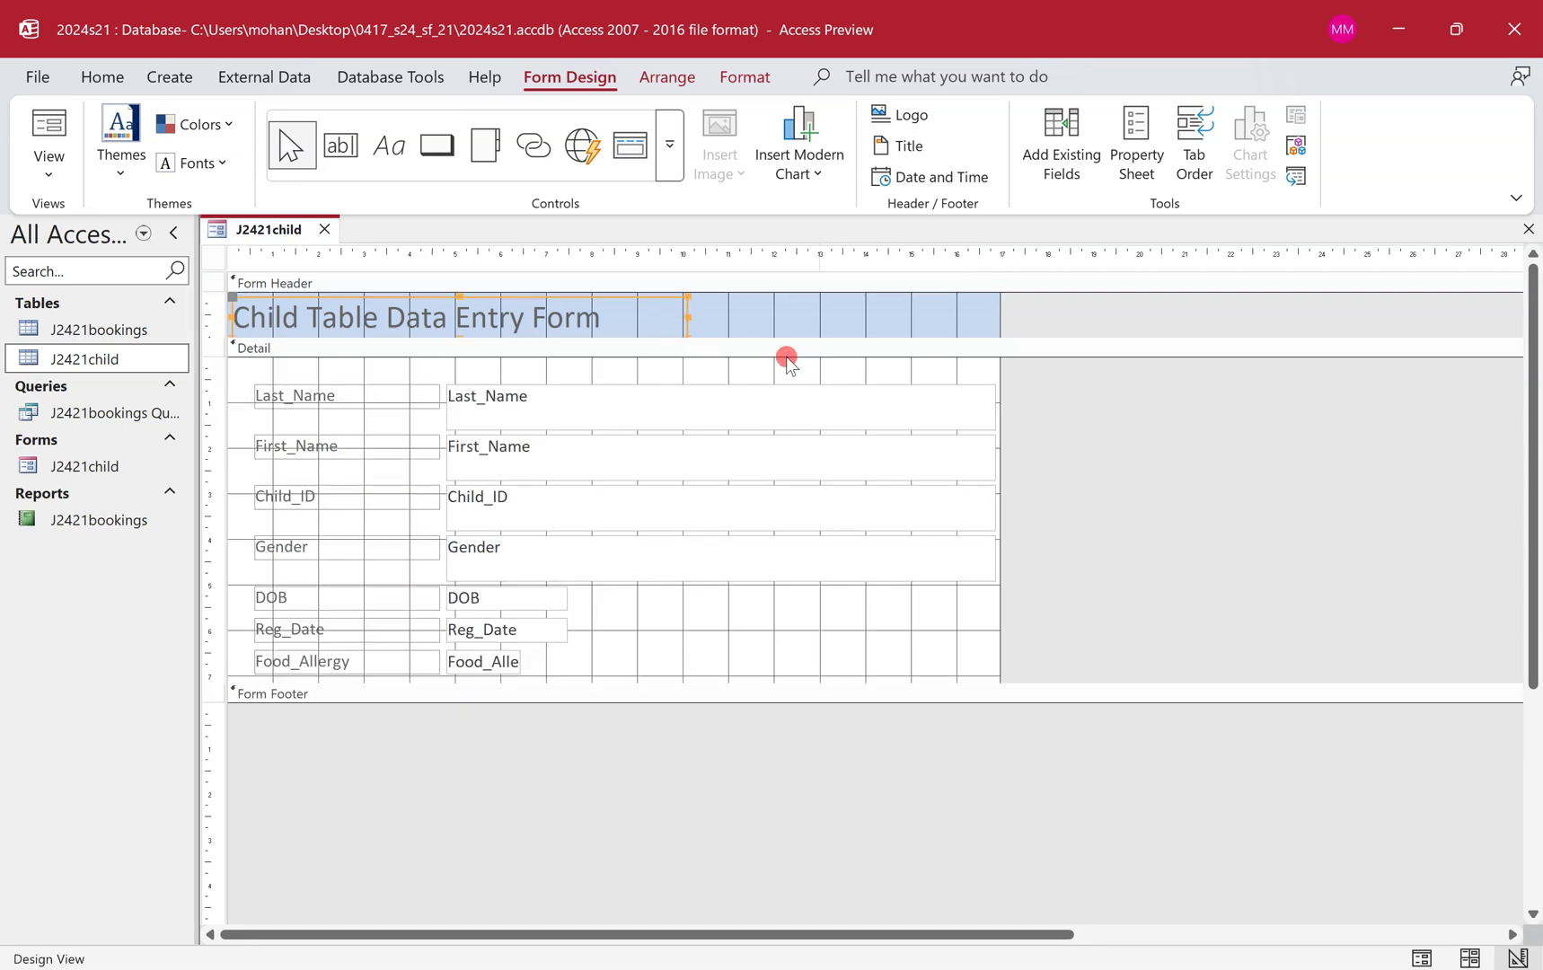
click(629, 629)
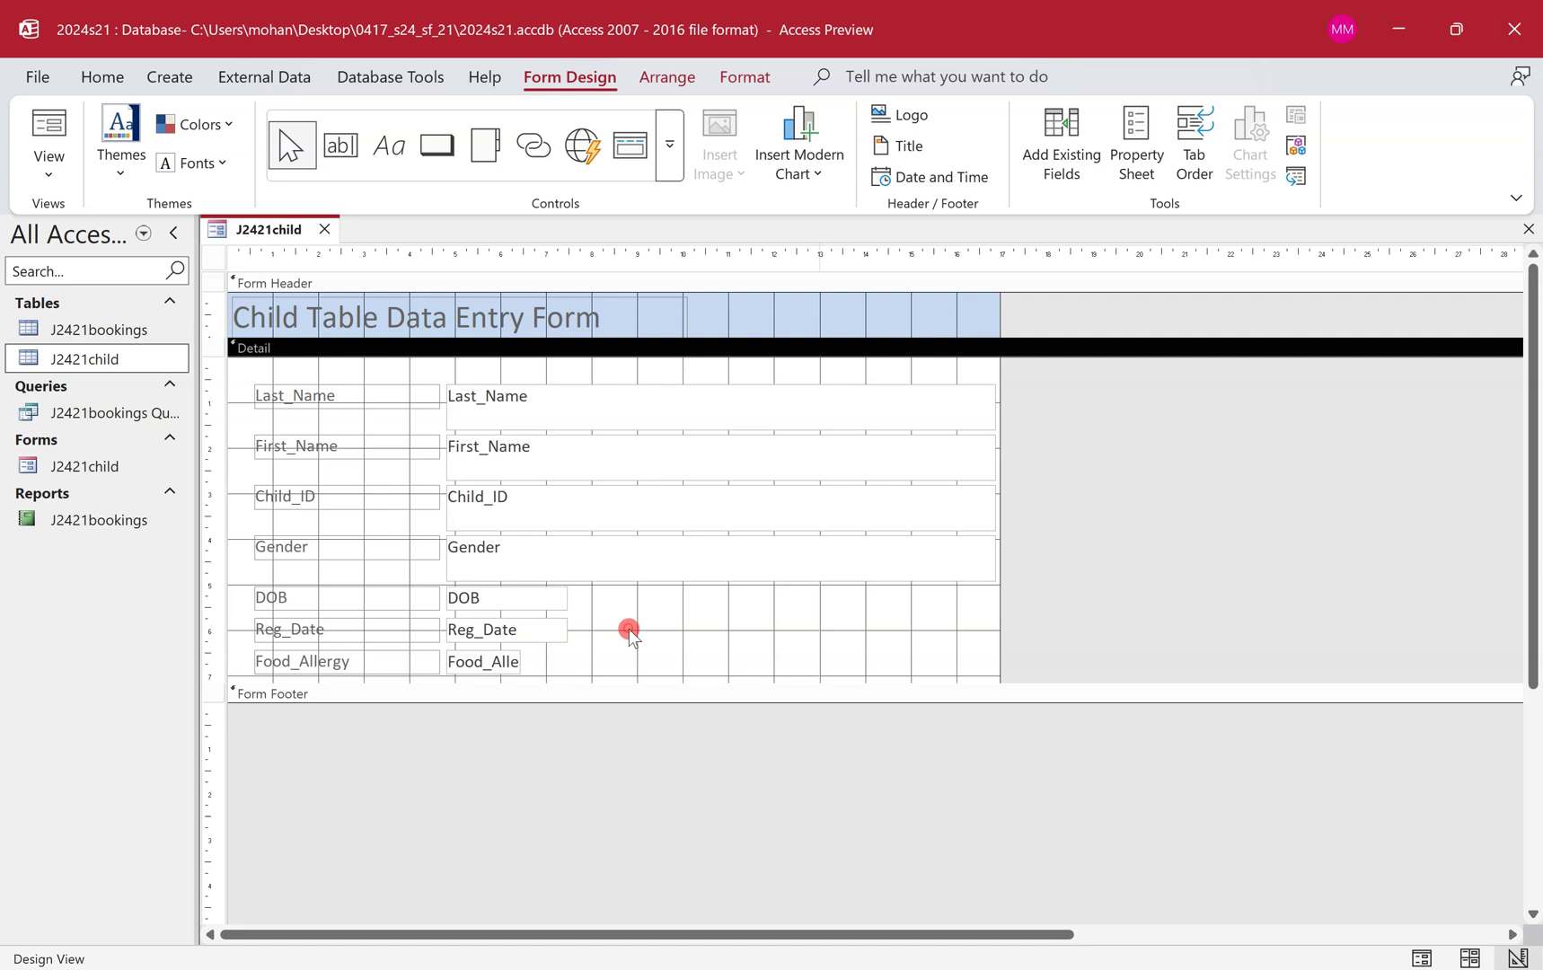
right_click(277, 230)
Return to Form View and snip the whole retitled form showing record 1 of 124.
click(368, 356)
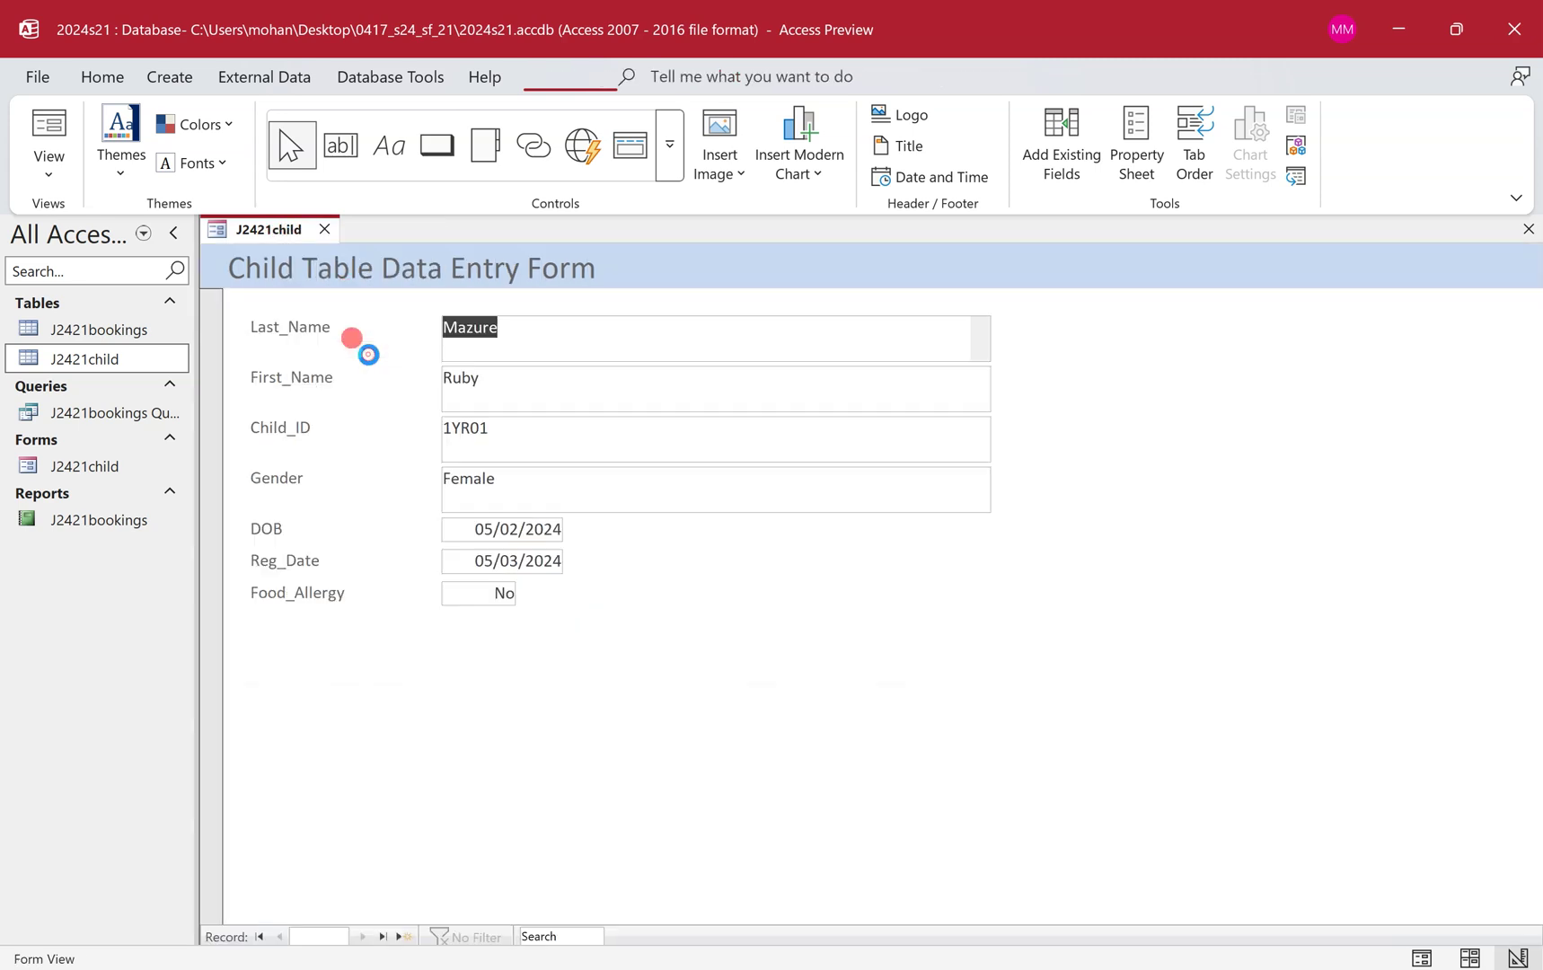
click(930, 349)
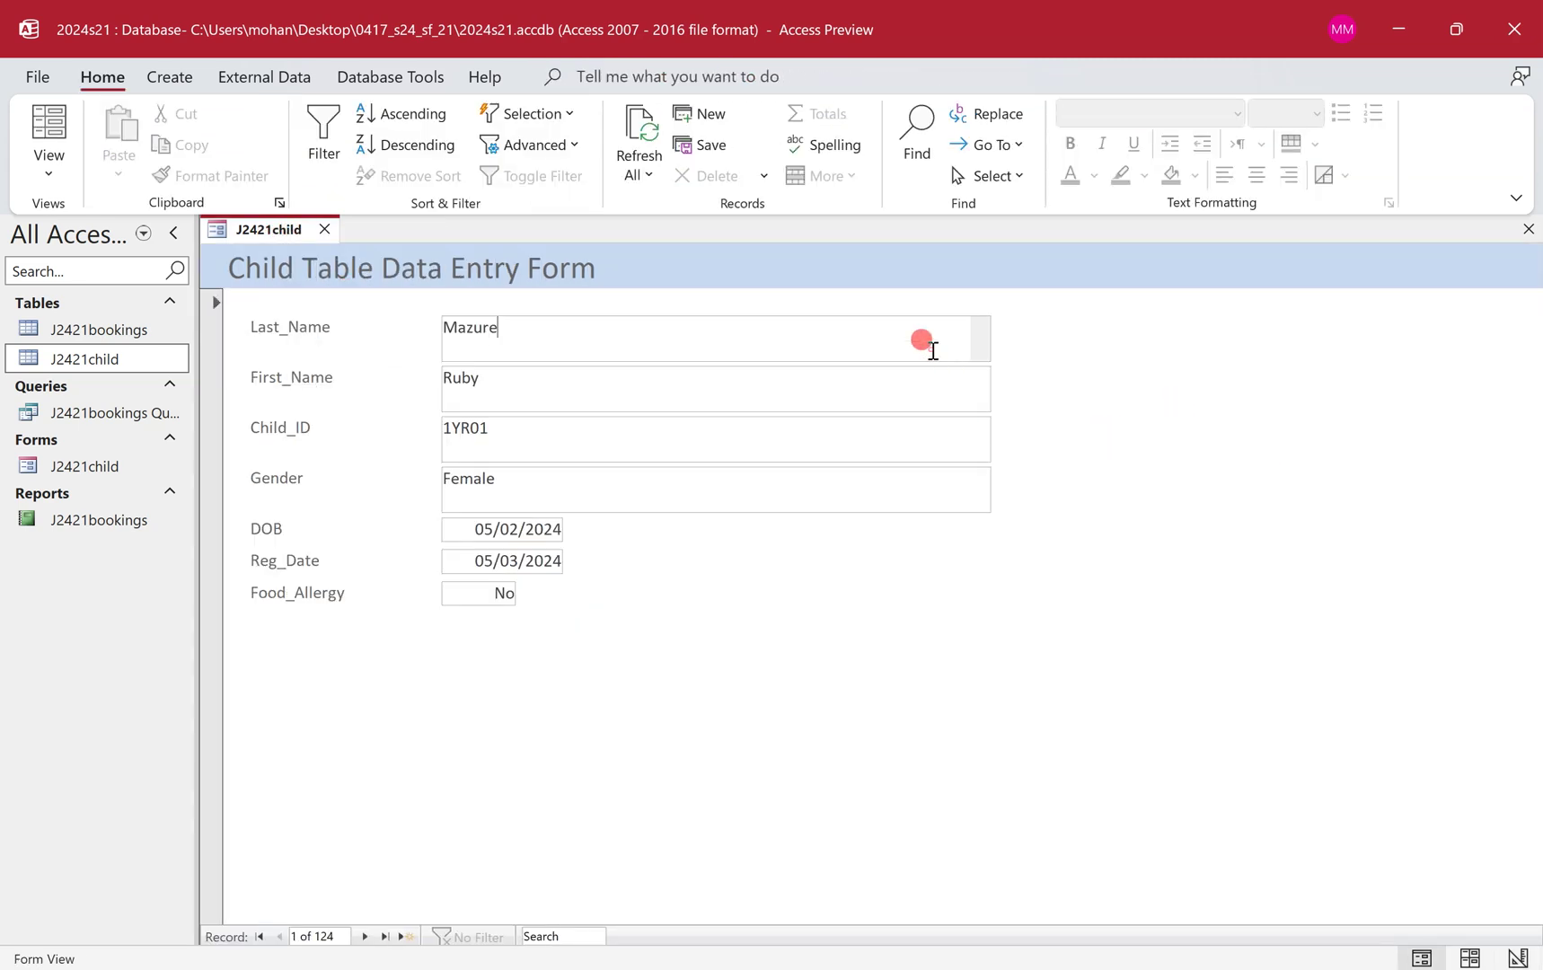
key(super+shift+s)
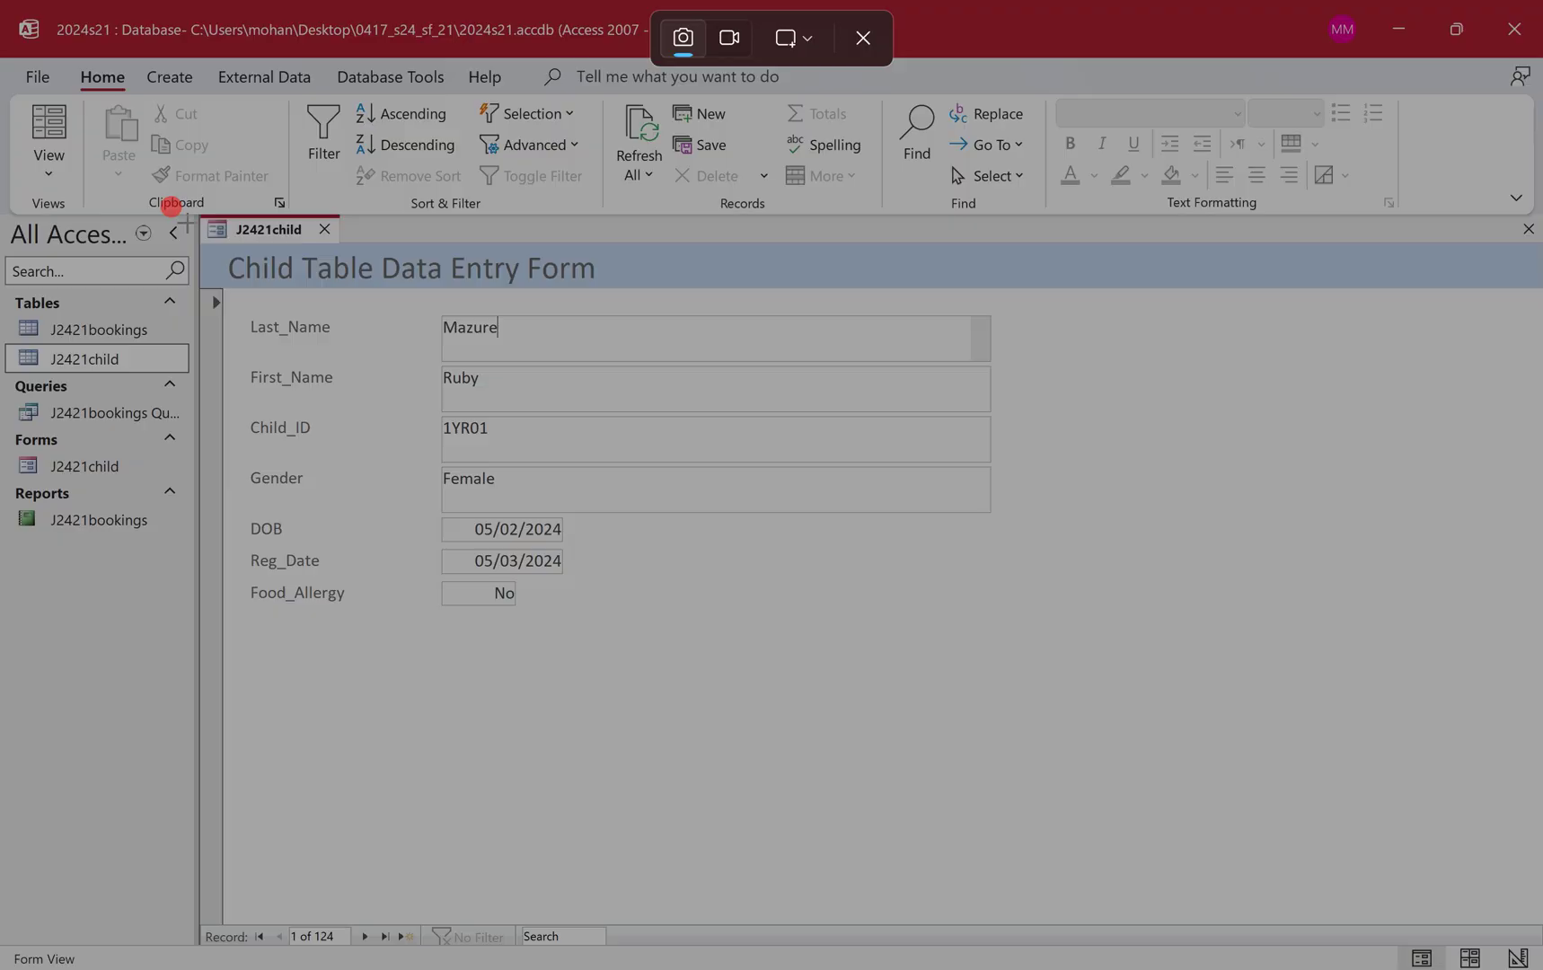
drag(190, 209, 380, 309)
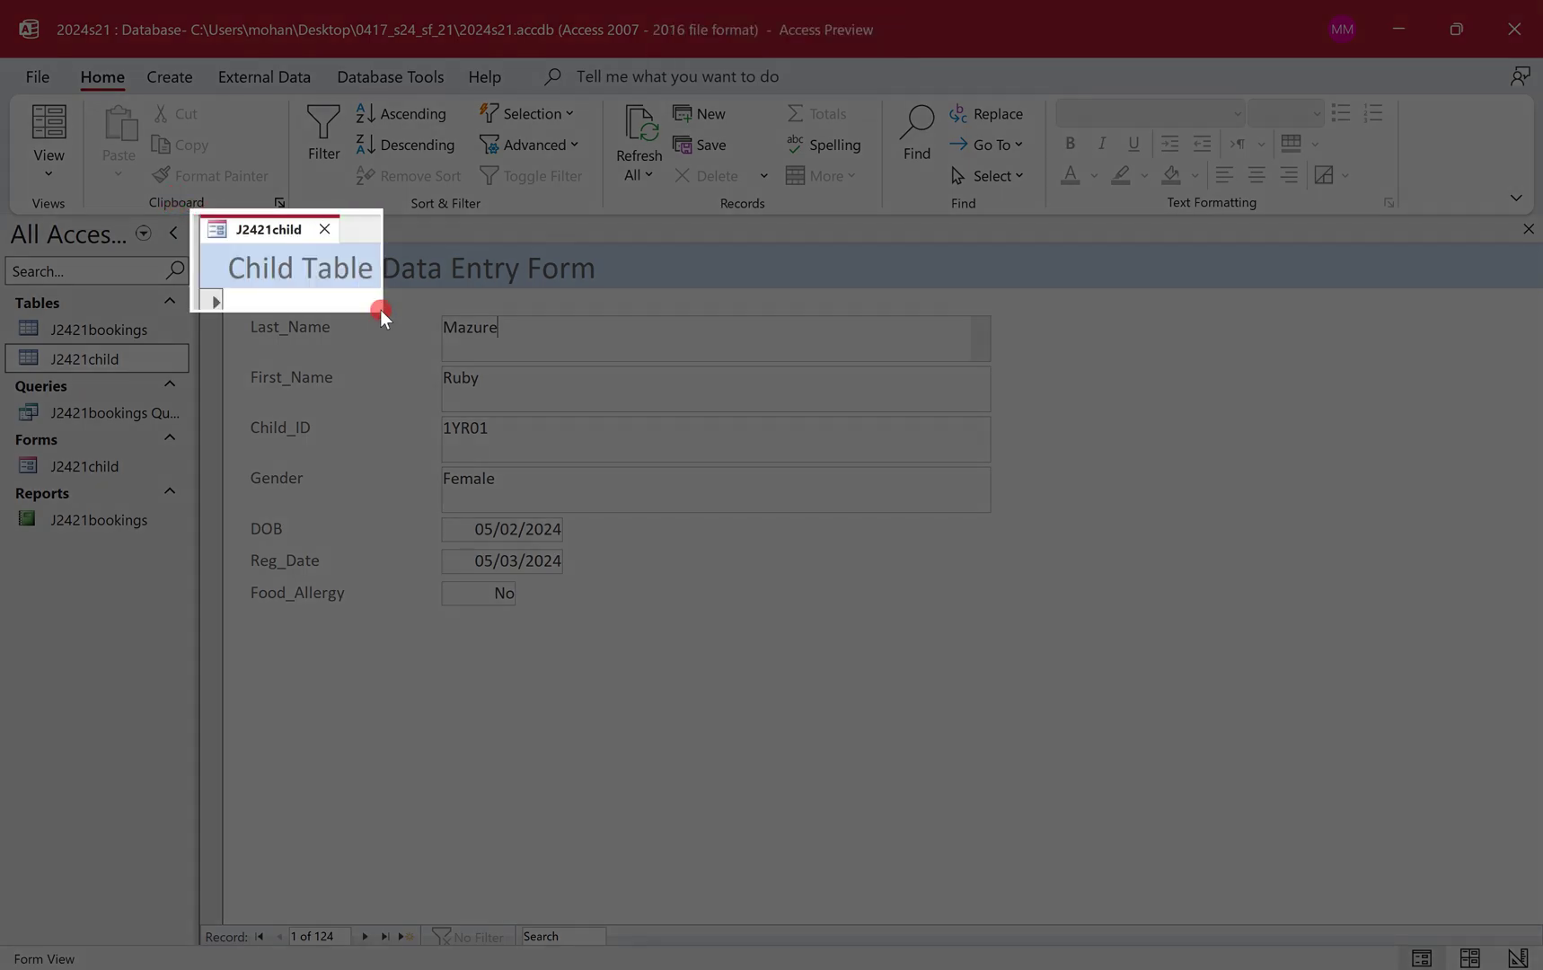
drag(380, 309, 1012, 638)
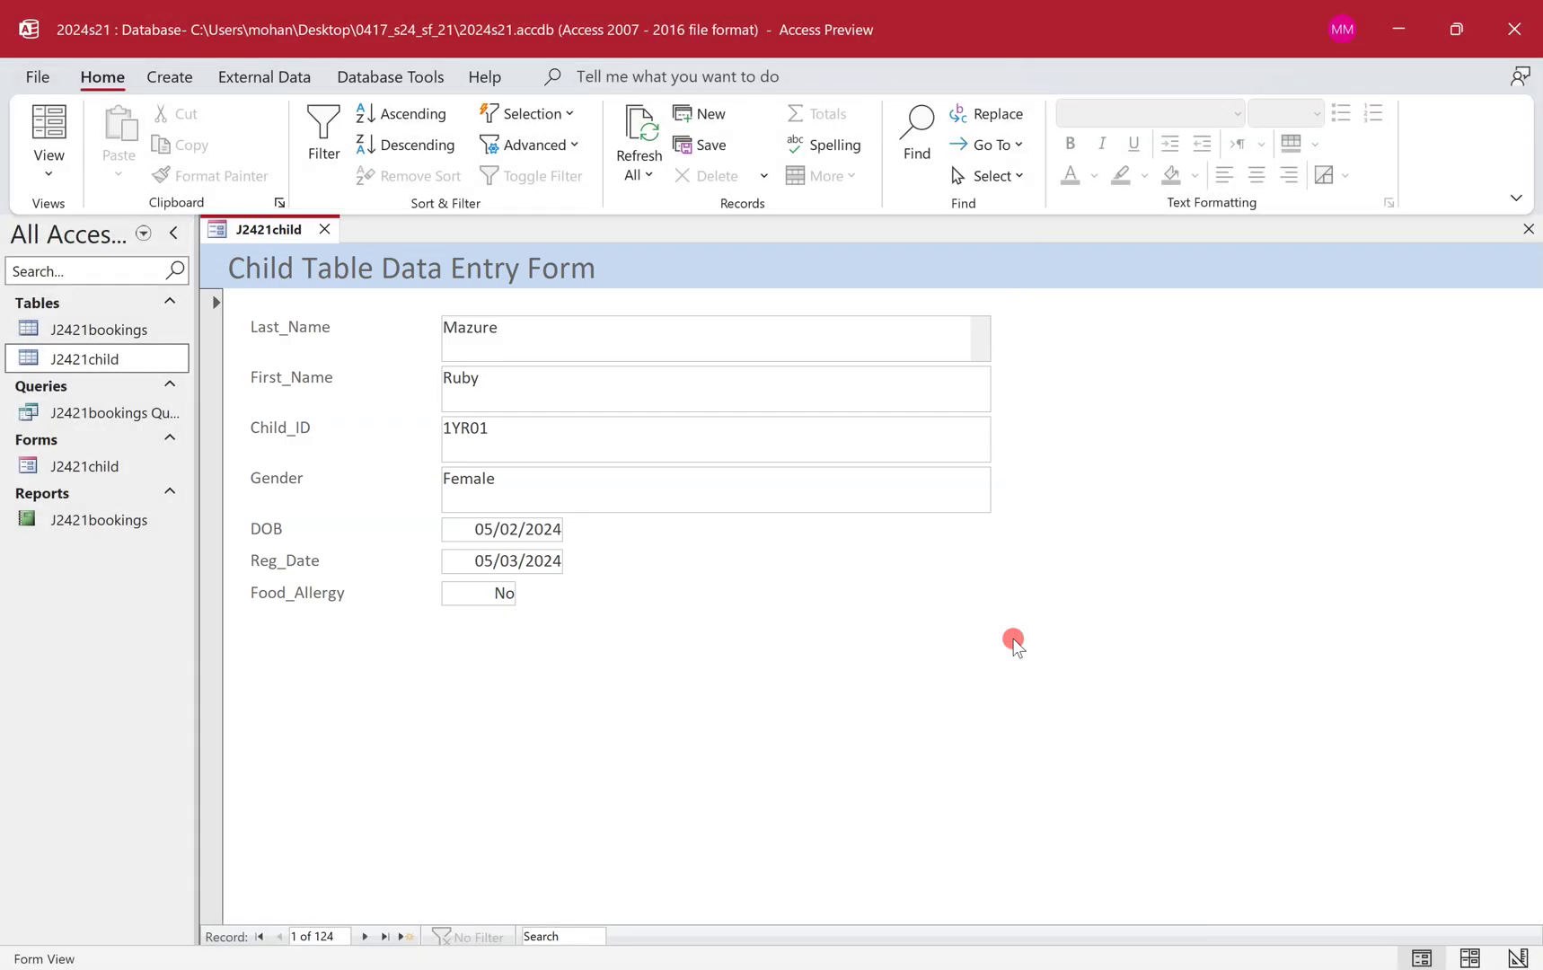
Move the Step 15 evidence heading onto a new page in j2421evidence.rtf.
key(ctrl+super+Left)
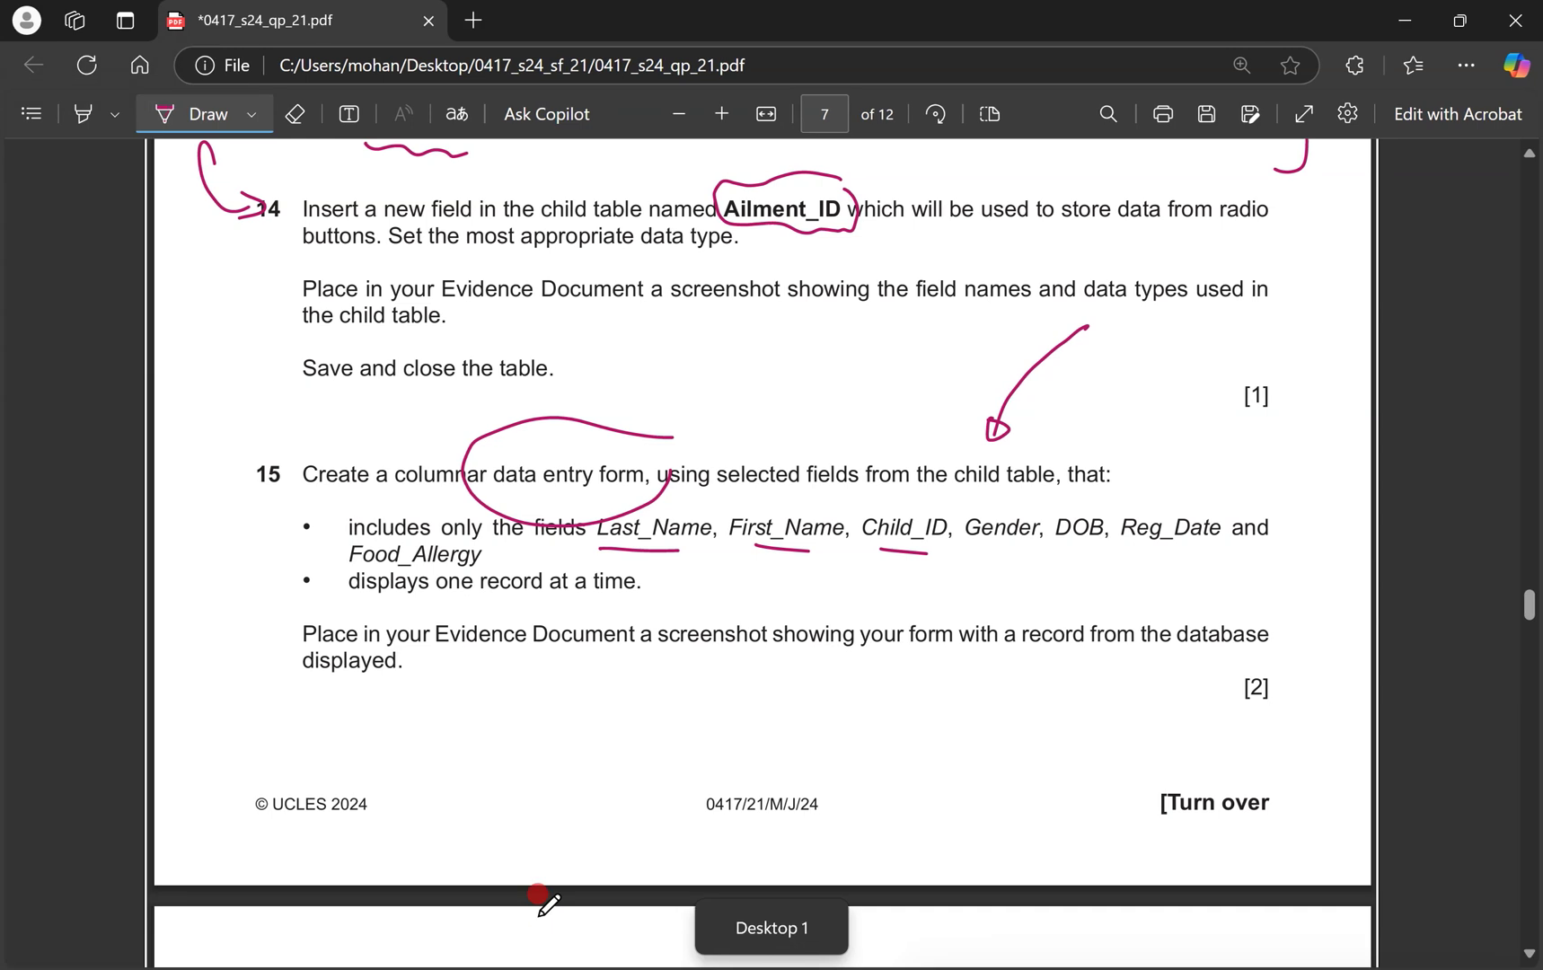
key(alt+Tab)
scroll(574, 719, down, 3)
scroll(593, 718, down, 3)
click(475, 492)
key(ctrl+Return)
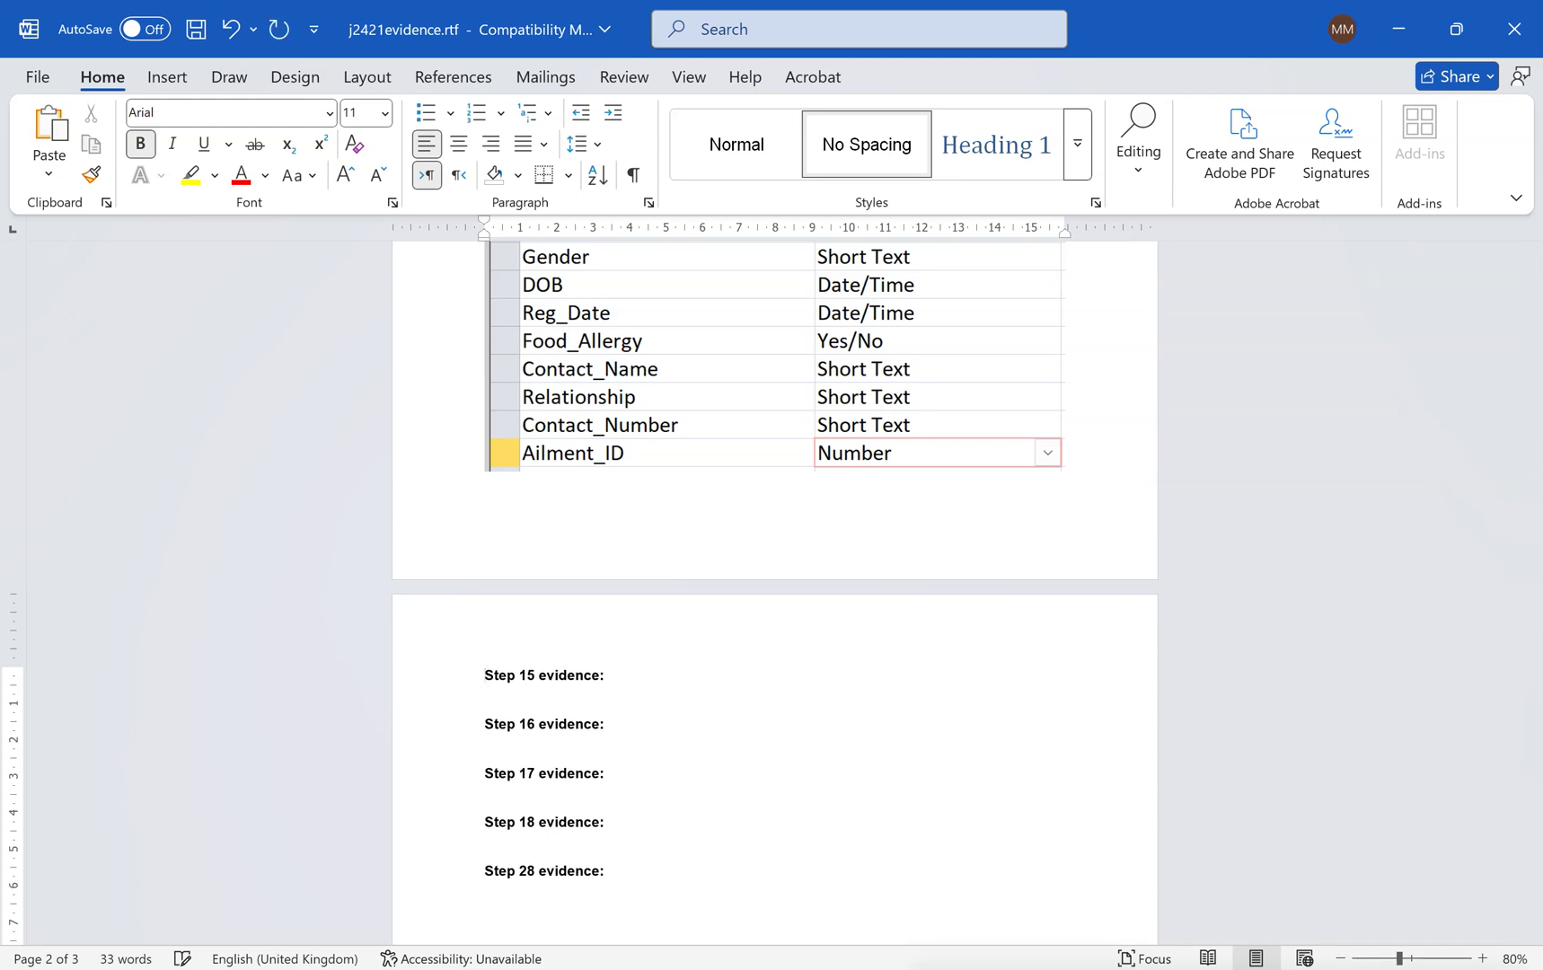
click(524, 676)
Paste the form screenshot under Step 15 evidence, then scroll the PDF to question 16.
key(ctrl+v)
click(874, 818)
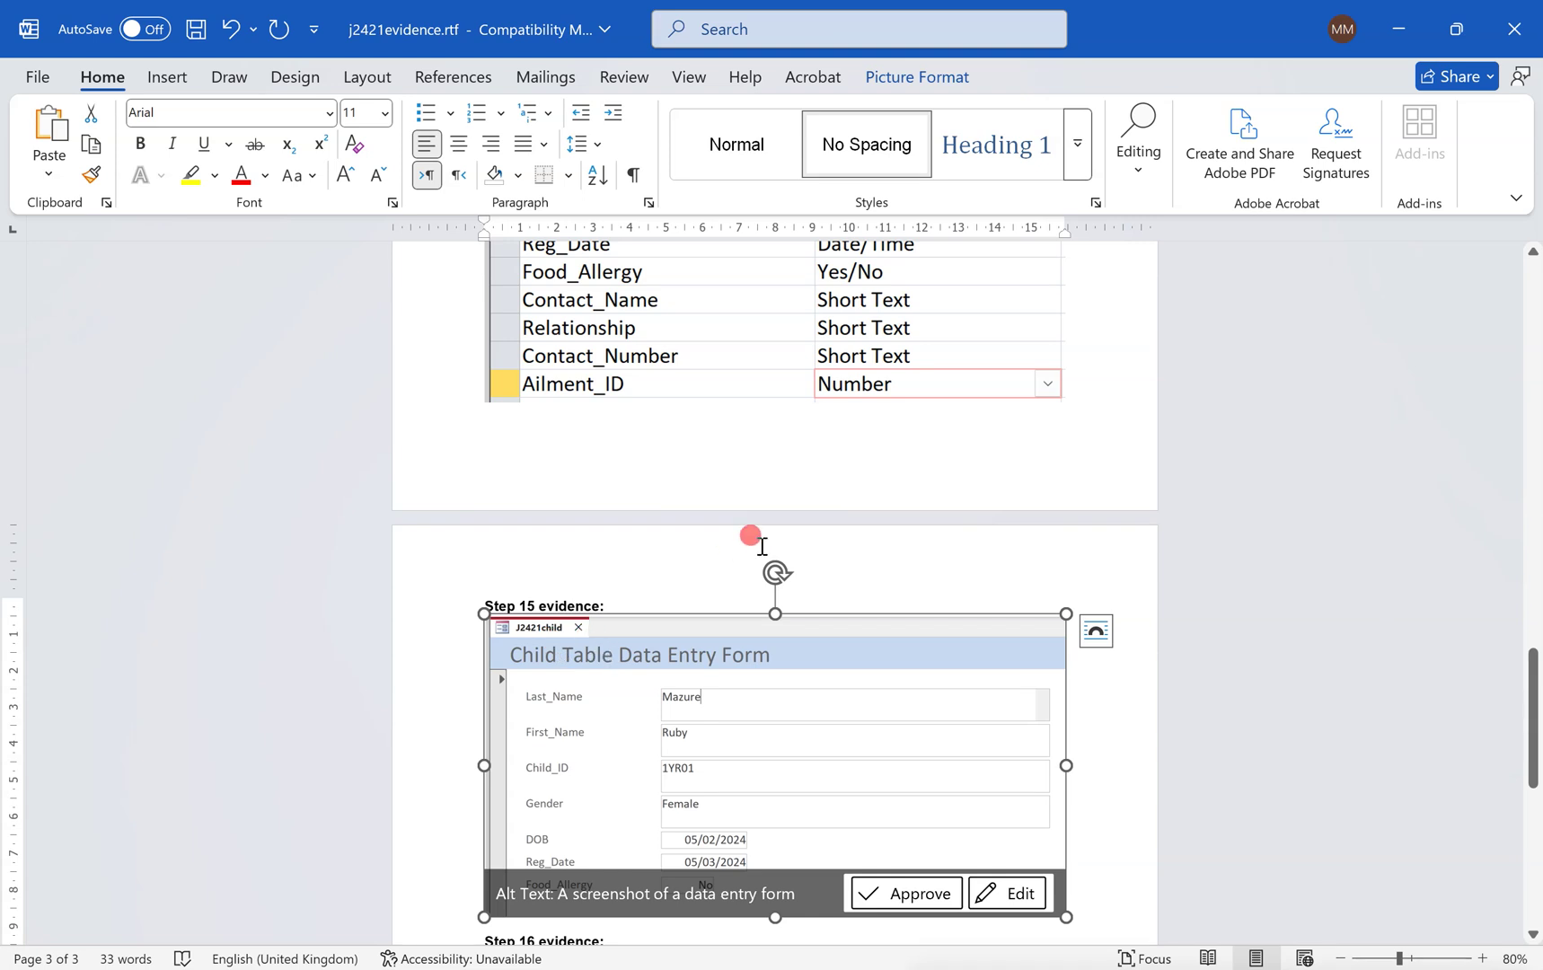
key(alt+Tab)
scroll(646, 729, down, 8)
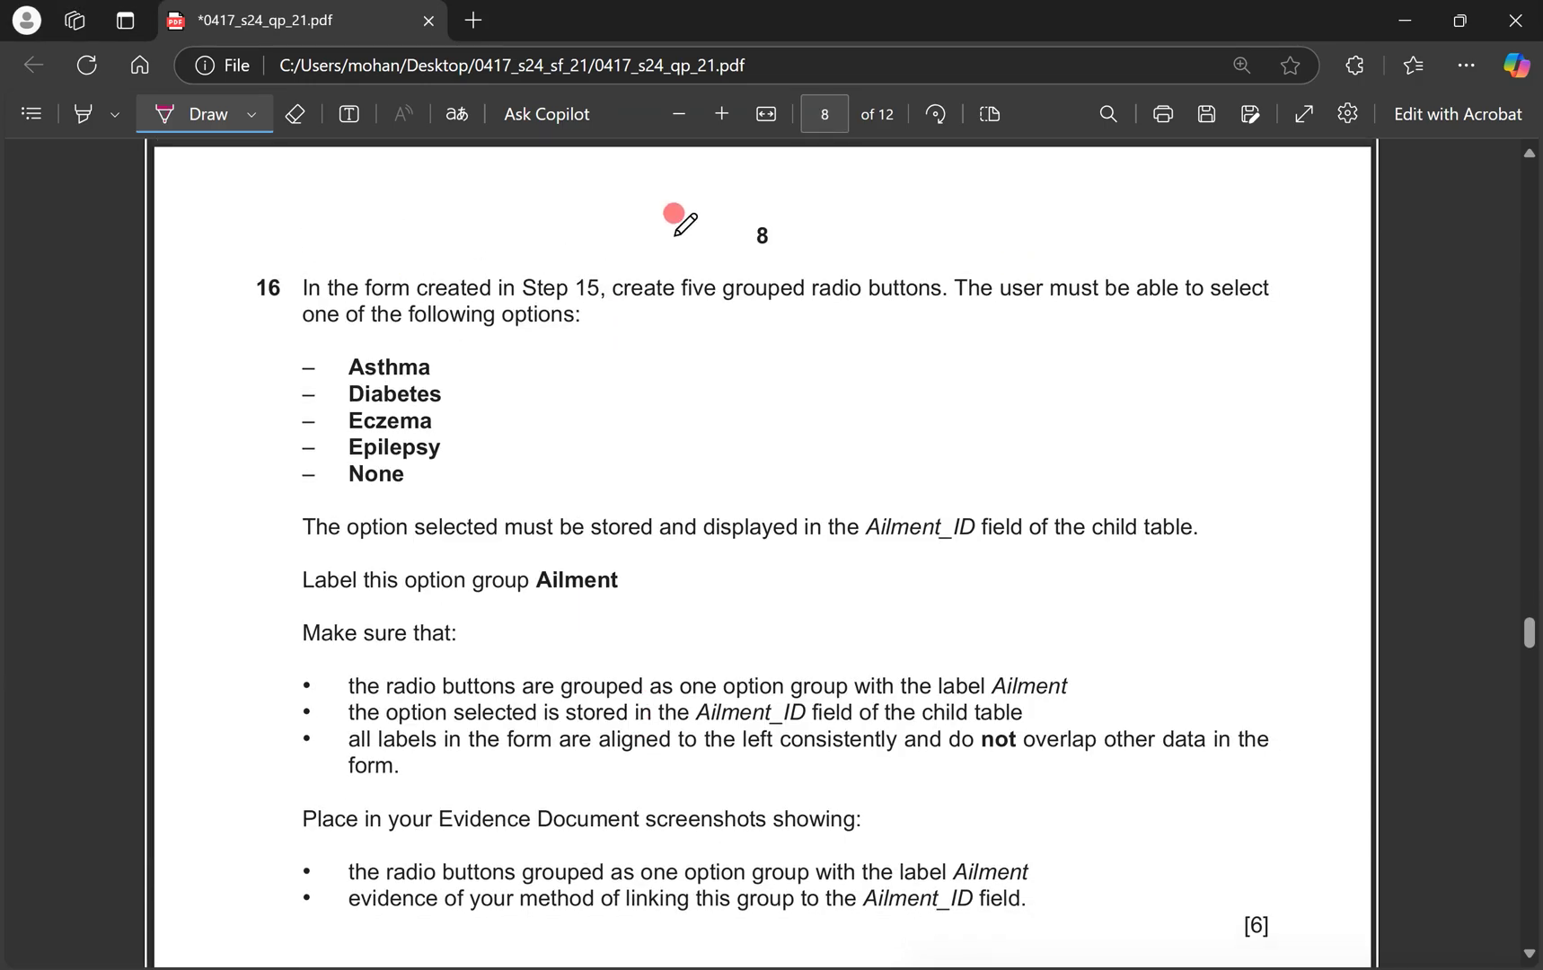
Circle 'five grouped radio buttons' and Ailment_ID, bracket the five options, and draw arrows to them.
mouse_move(681, 297)
mouse_down()
mouse_move(963, 290)
mouse_move(711, 259)
mouse_move(675, 281)
mouse_move(688, 303)
mouse_up()
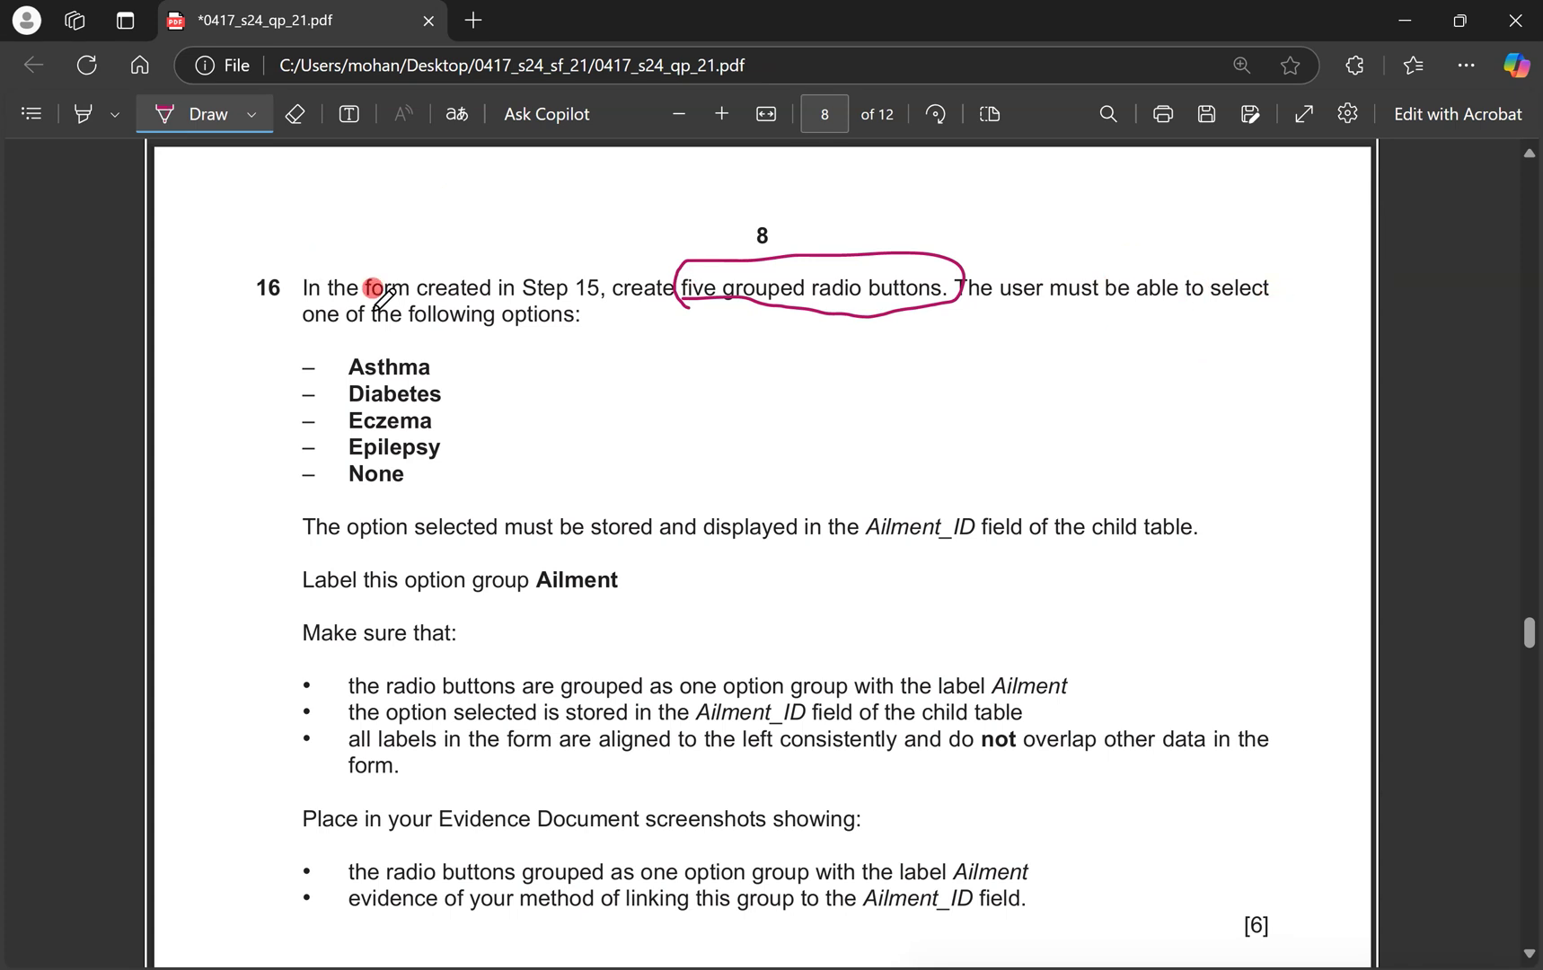
mouse_move(438, 356)
mouse_down()
mouse_move(483, 372)
mouse_move(465, 479)
mouse_up()
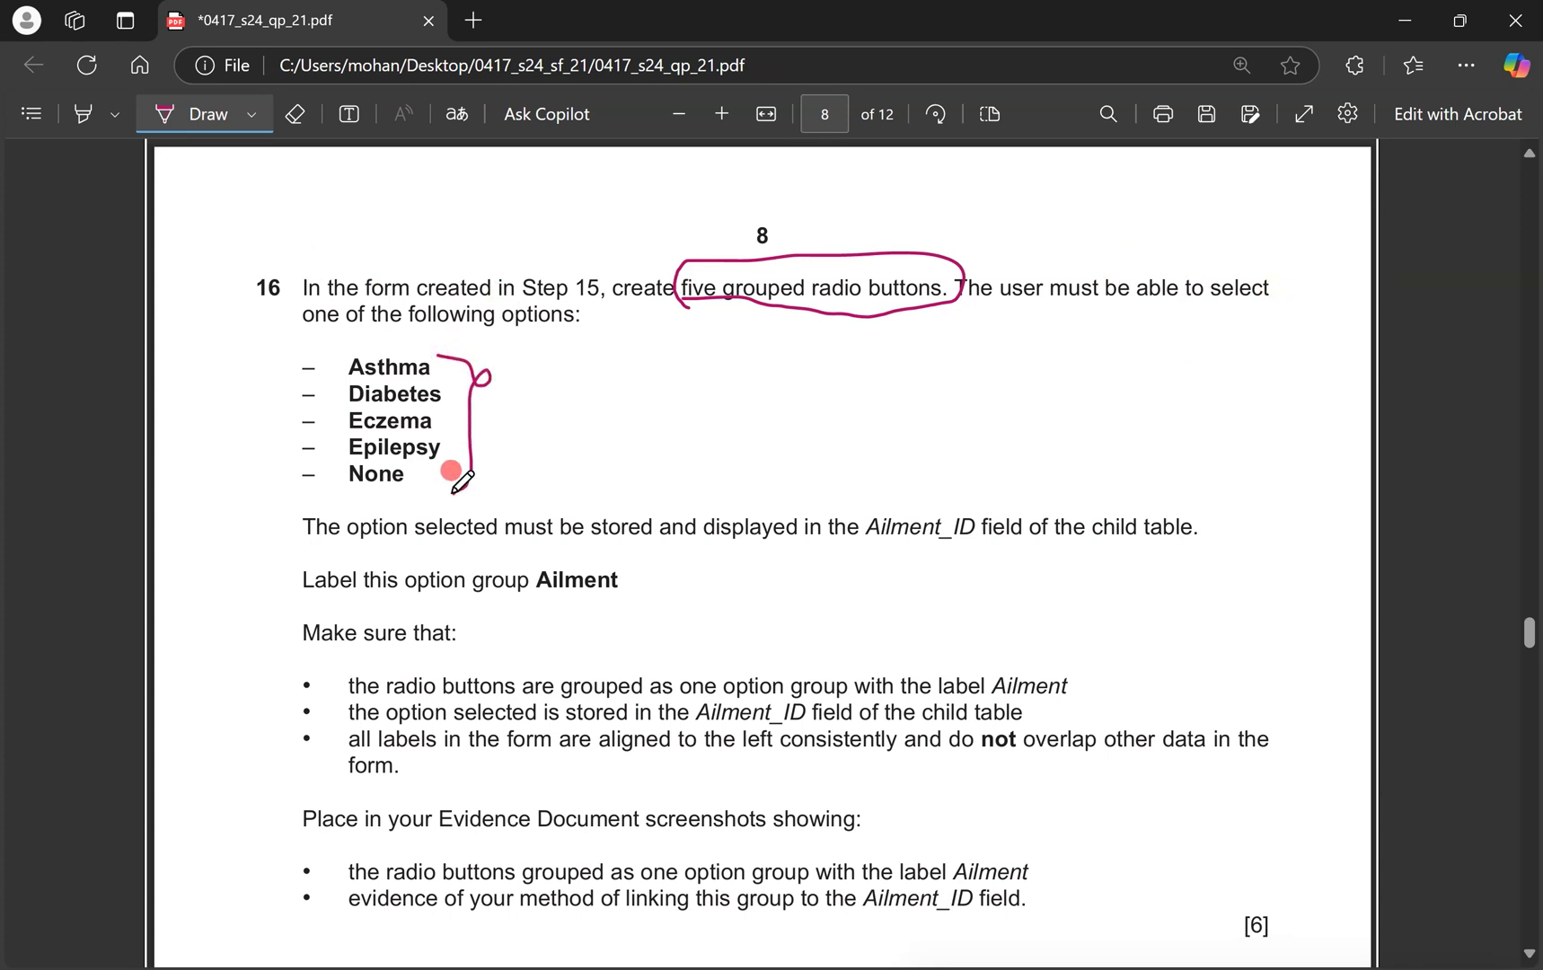
drag(598, 440, 489, 430)
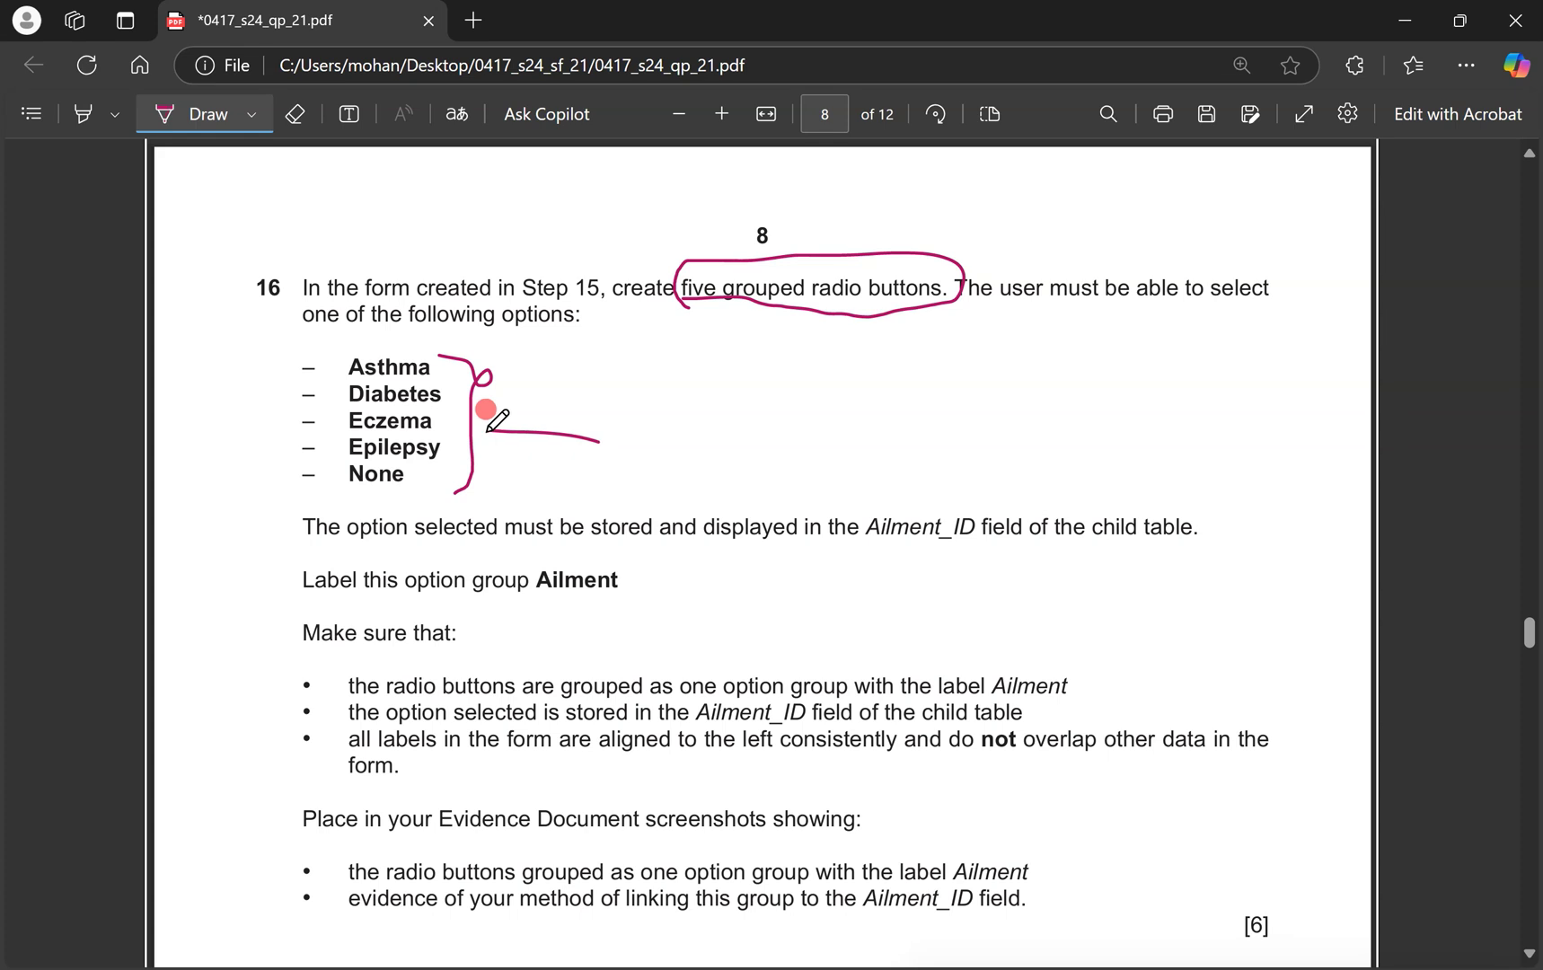
drag(514, 402, 470, 411)
drag(470, 410, 502, 442)
mouse_move(995, 505)
mouse_down()
mouse_move(851, 549)
mouse_move(997, 521)
mouse_up()
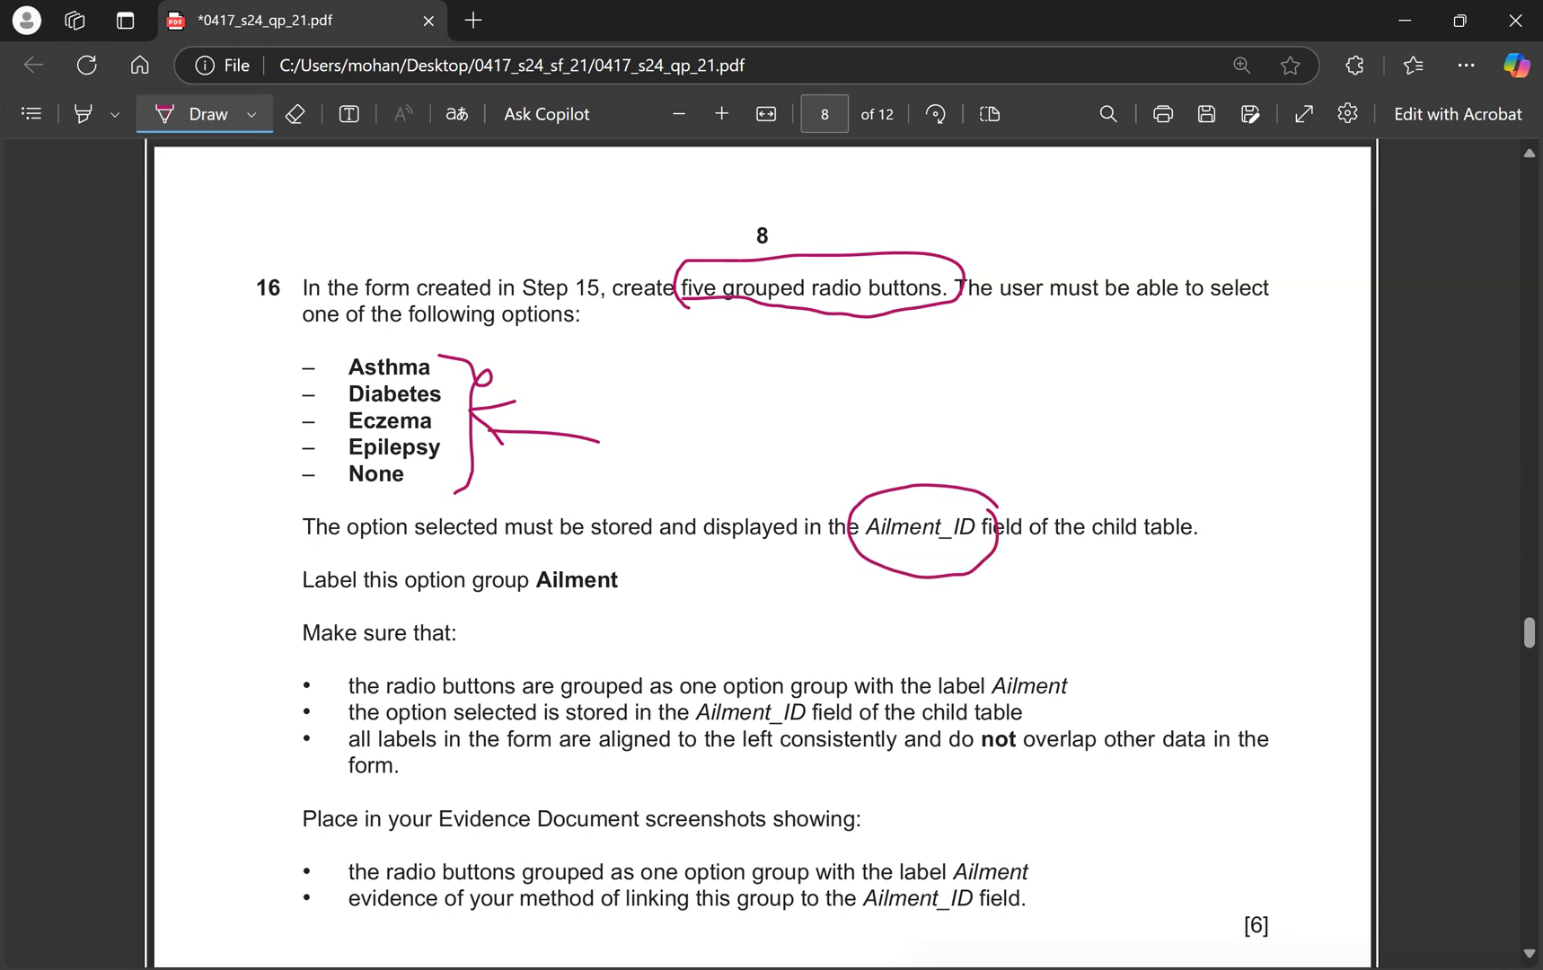
mouse_move(997, 402)
mouse_down()
mouse_move(939, 475)
mouse_move(972, 462)
mouse_up()
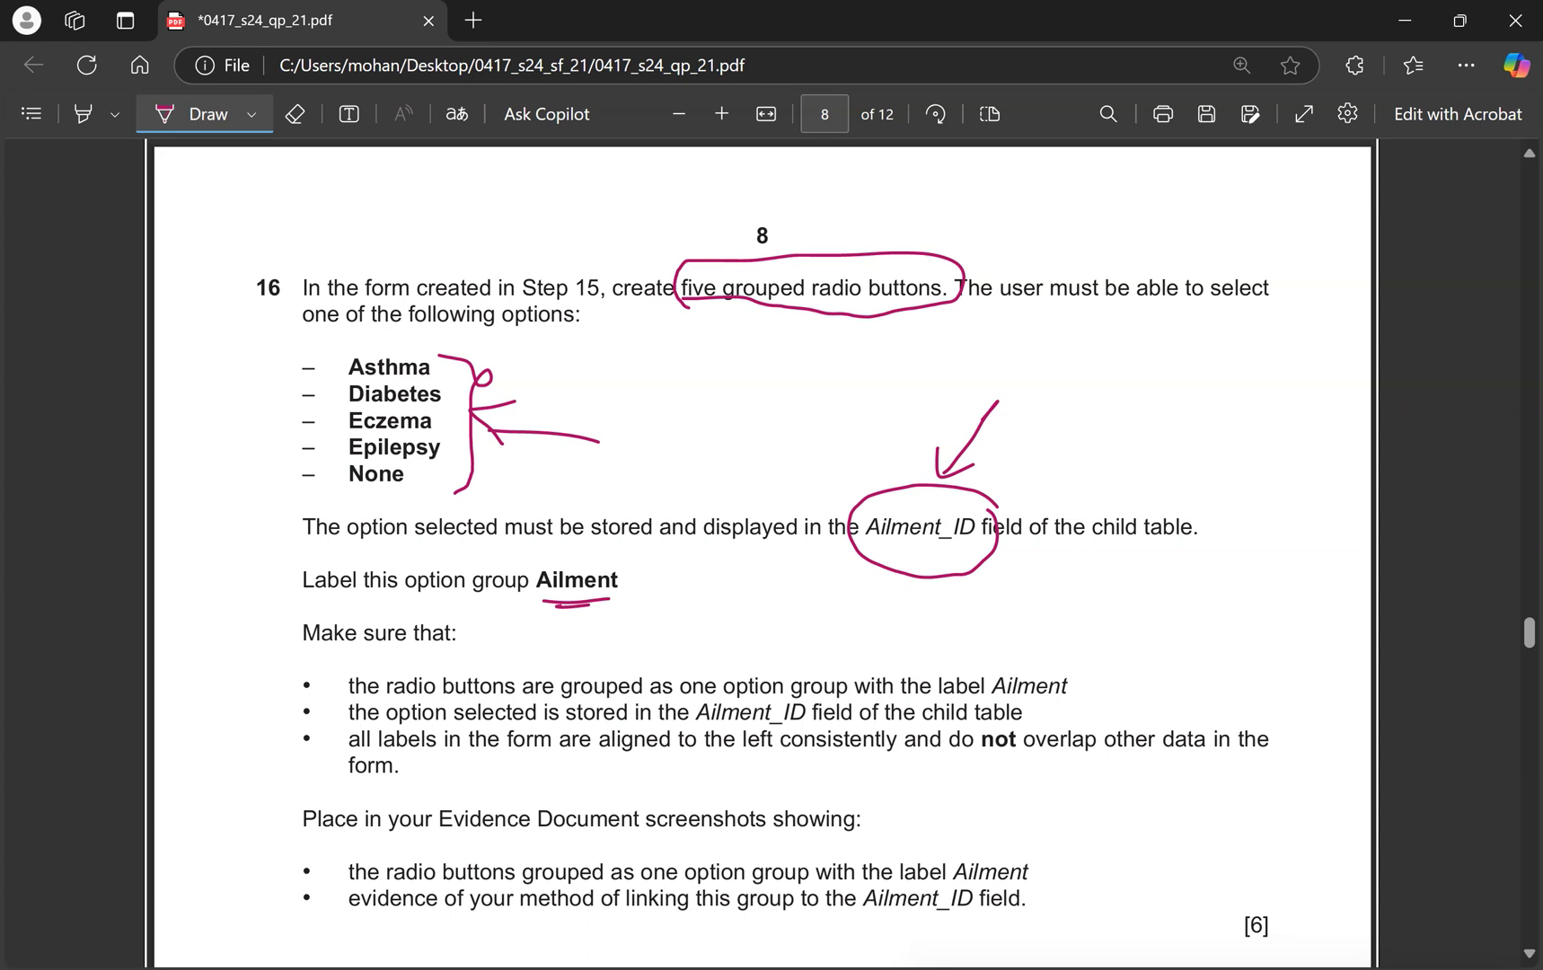
key(ctrl+super+Right)
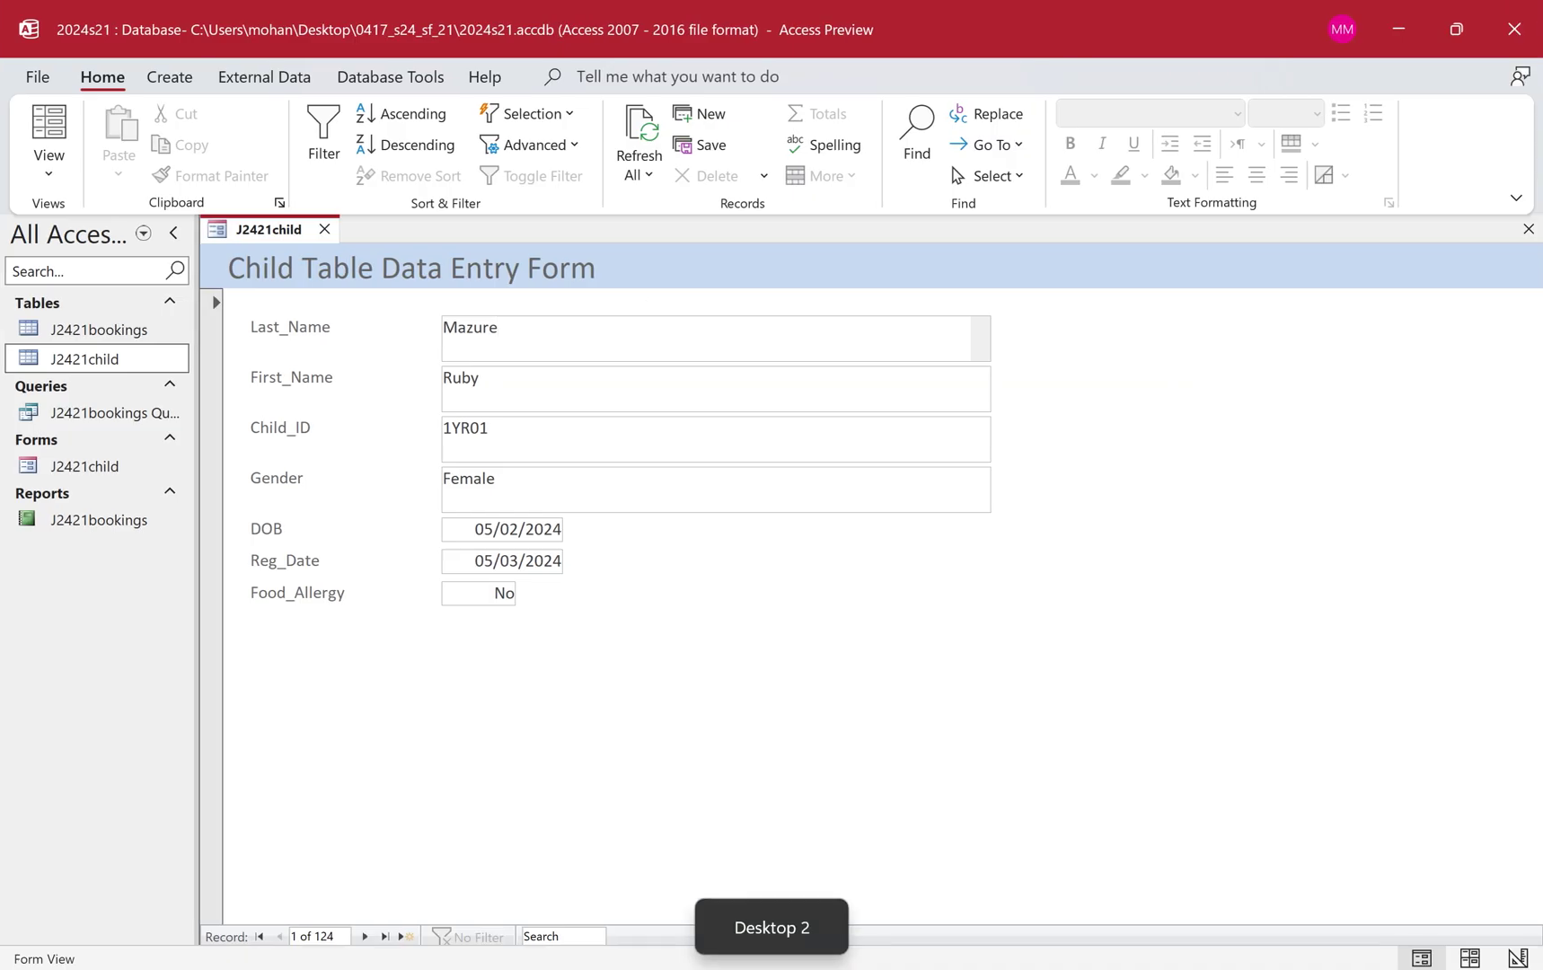
In Design View, enlarge the Detail section and draw an option group below Food_Allergy.
right_click(295, 231)
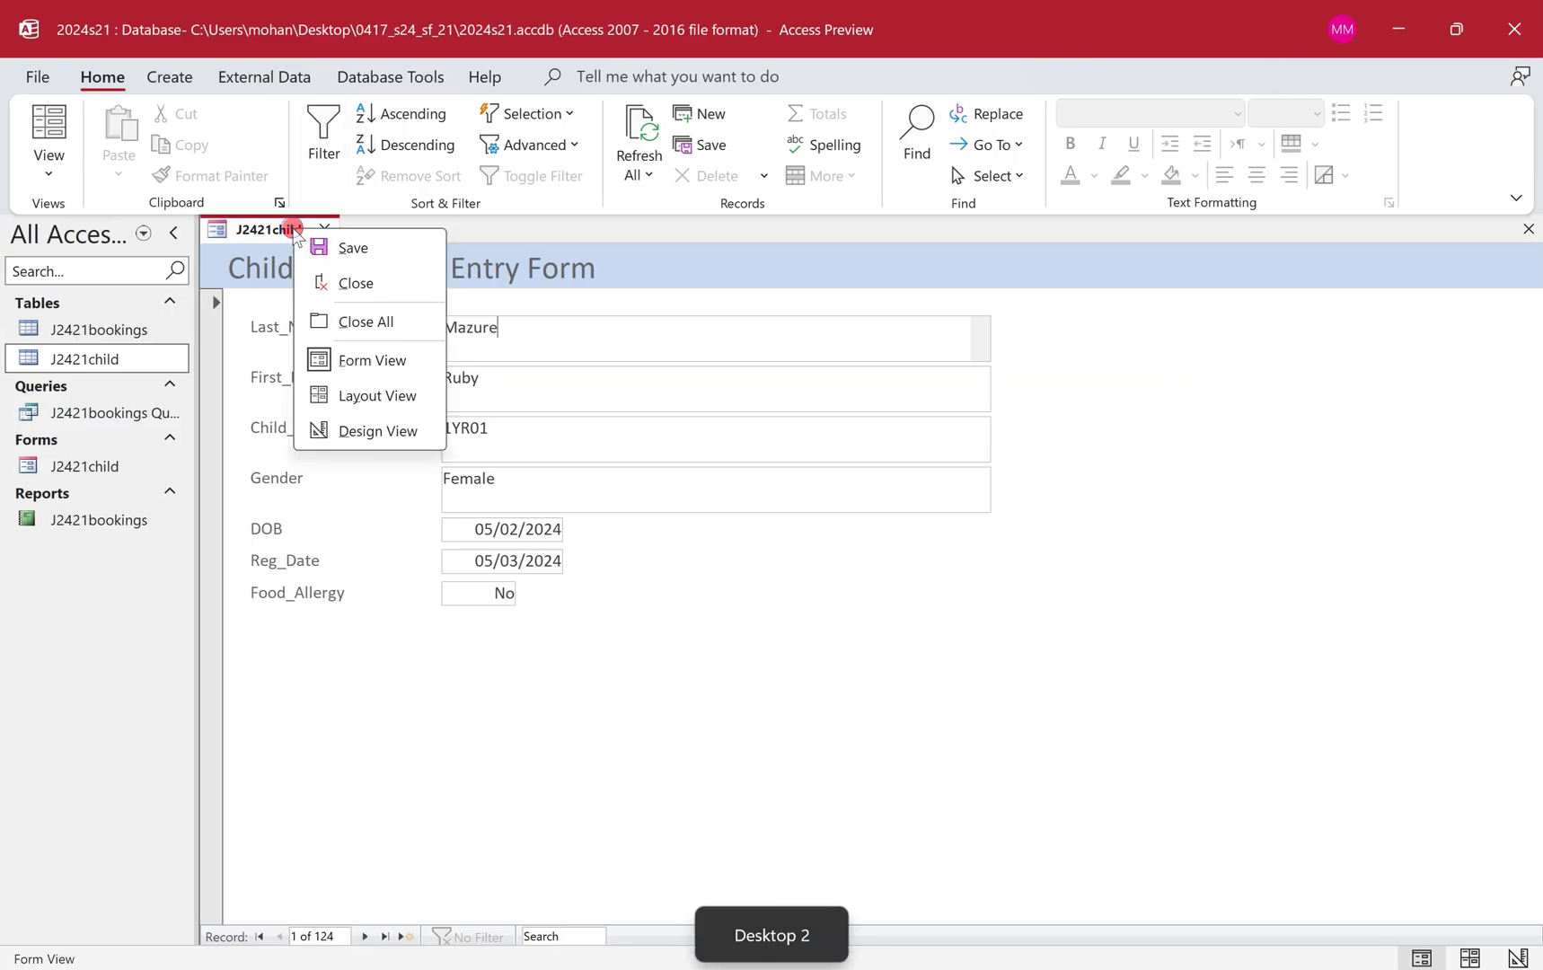
click(395, 430)
drag(593, 681, 608, 909)
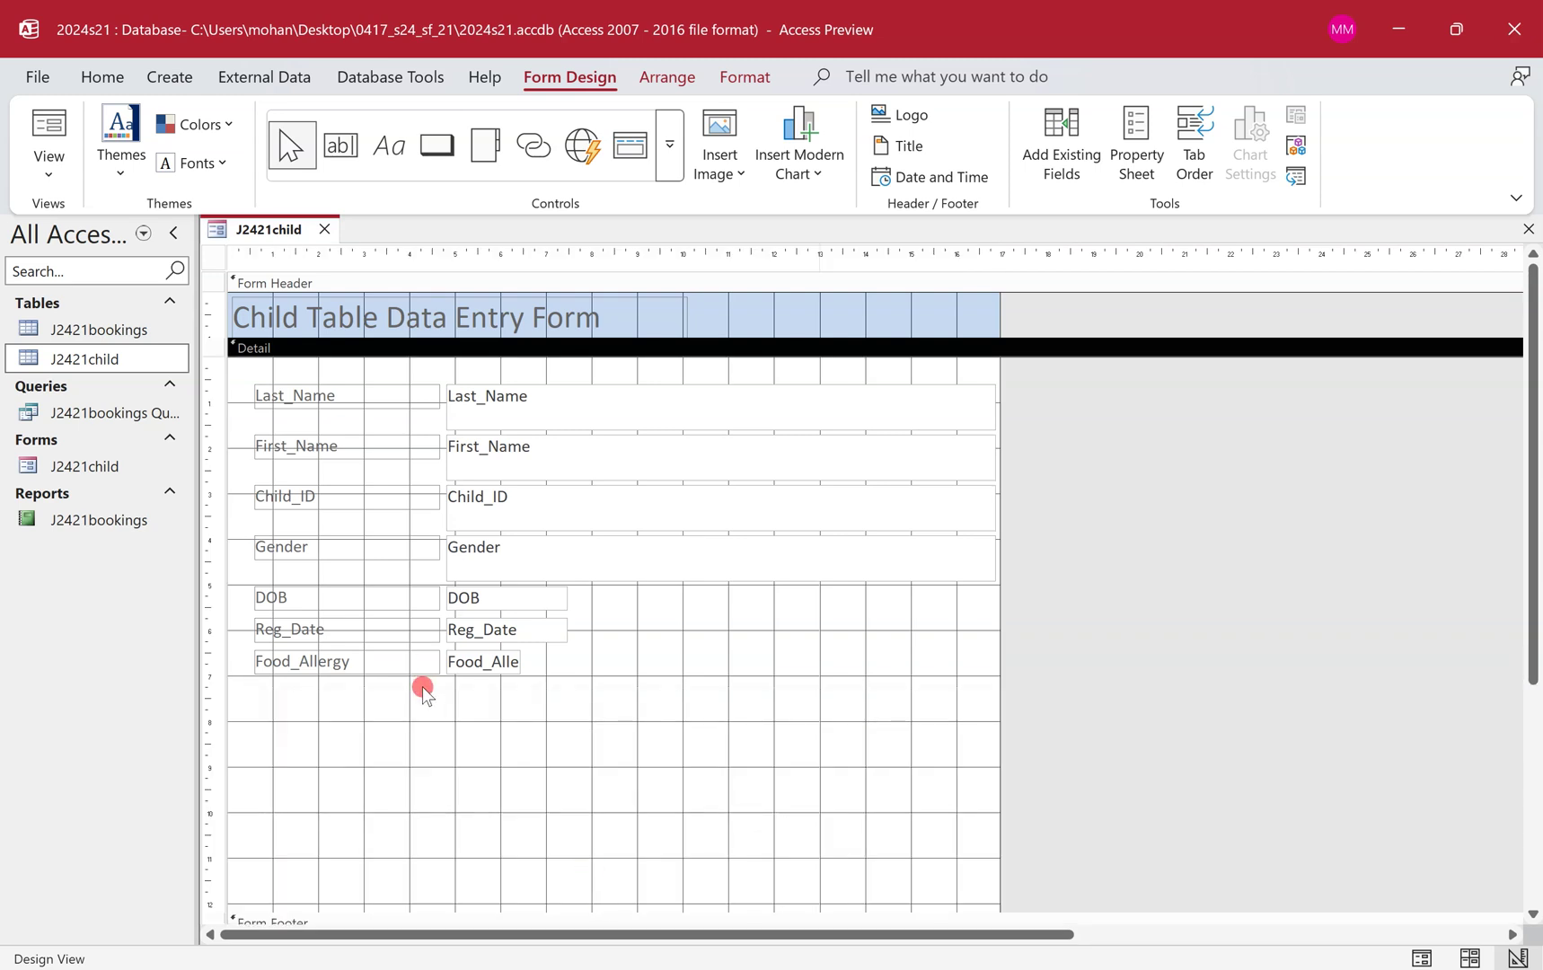
click(666, 149)
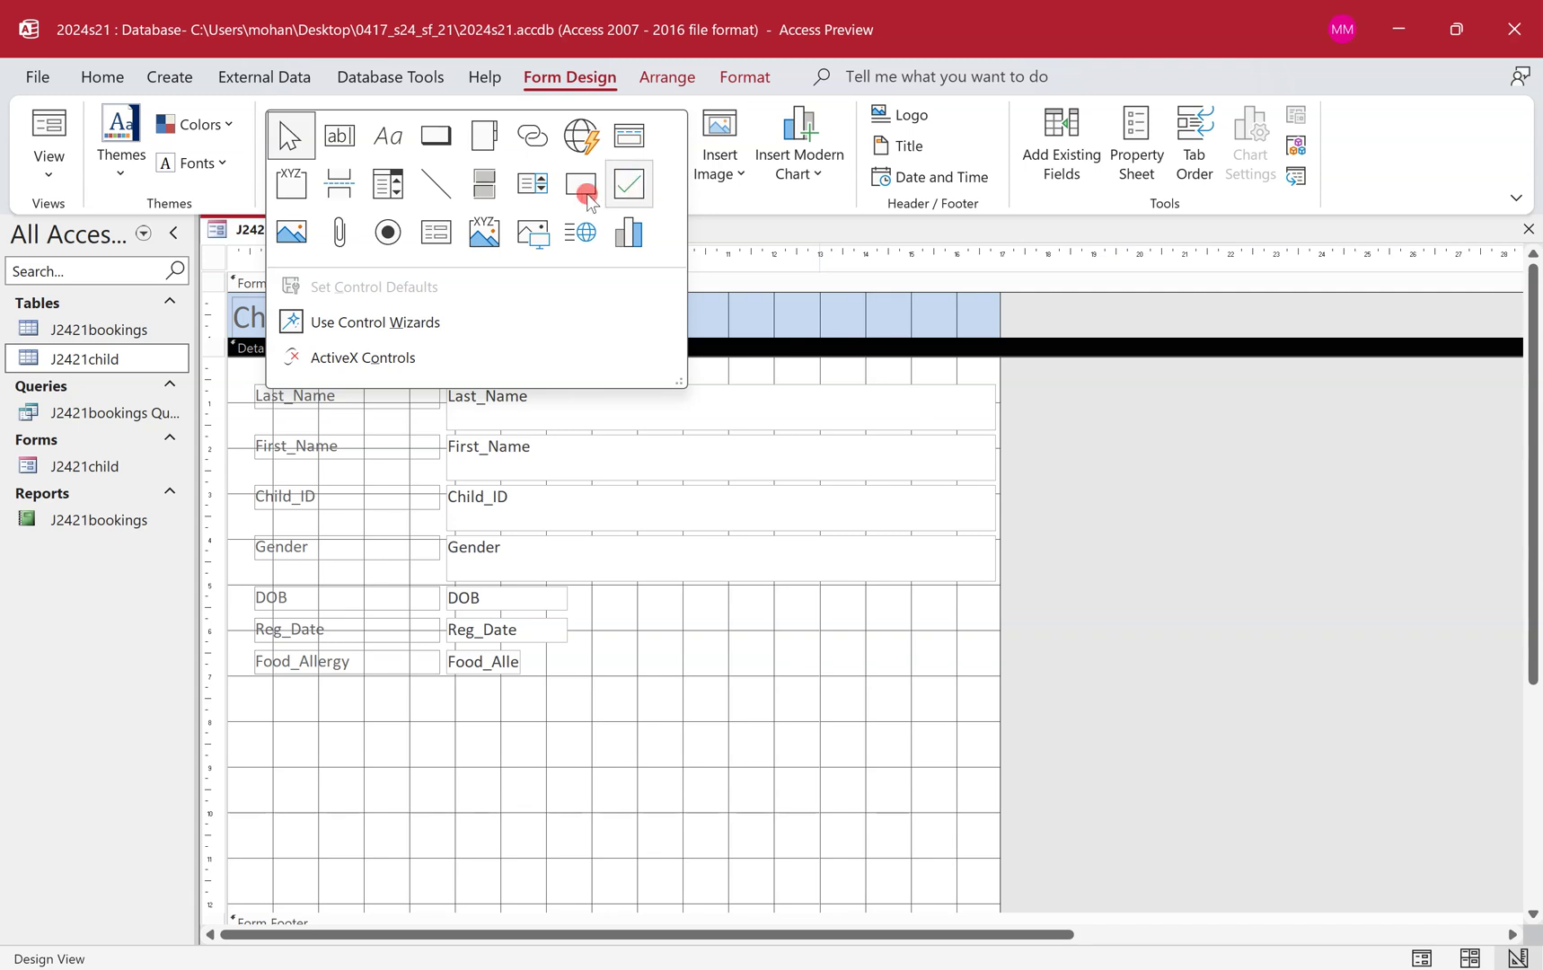
click(287, 186)
click(447, 678)
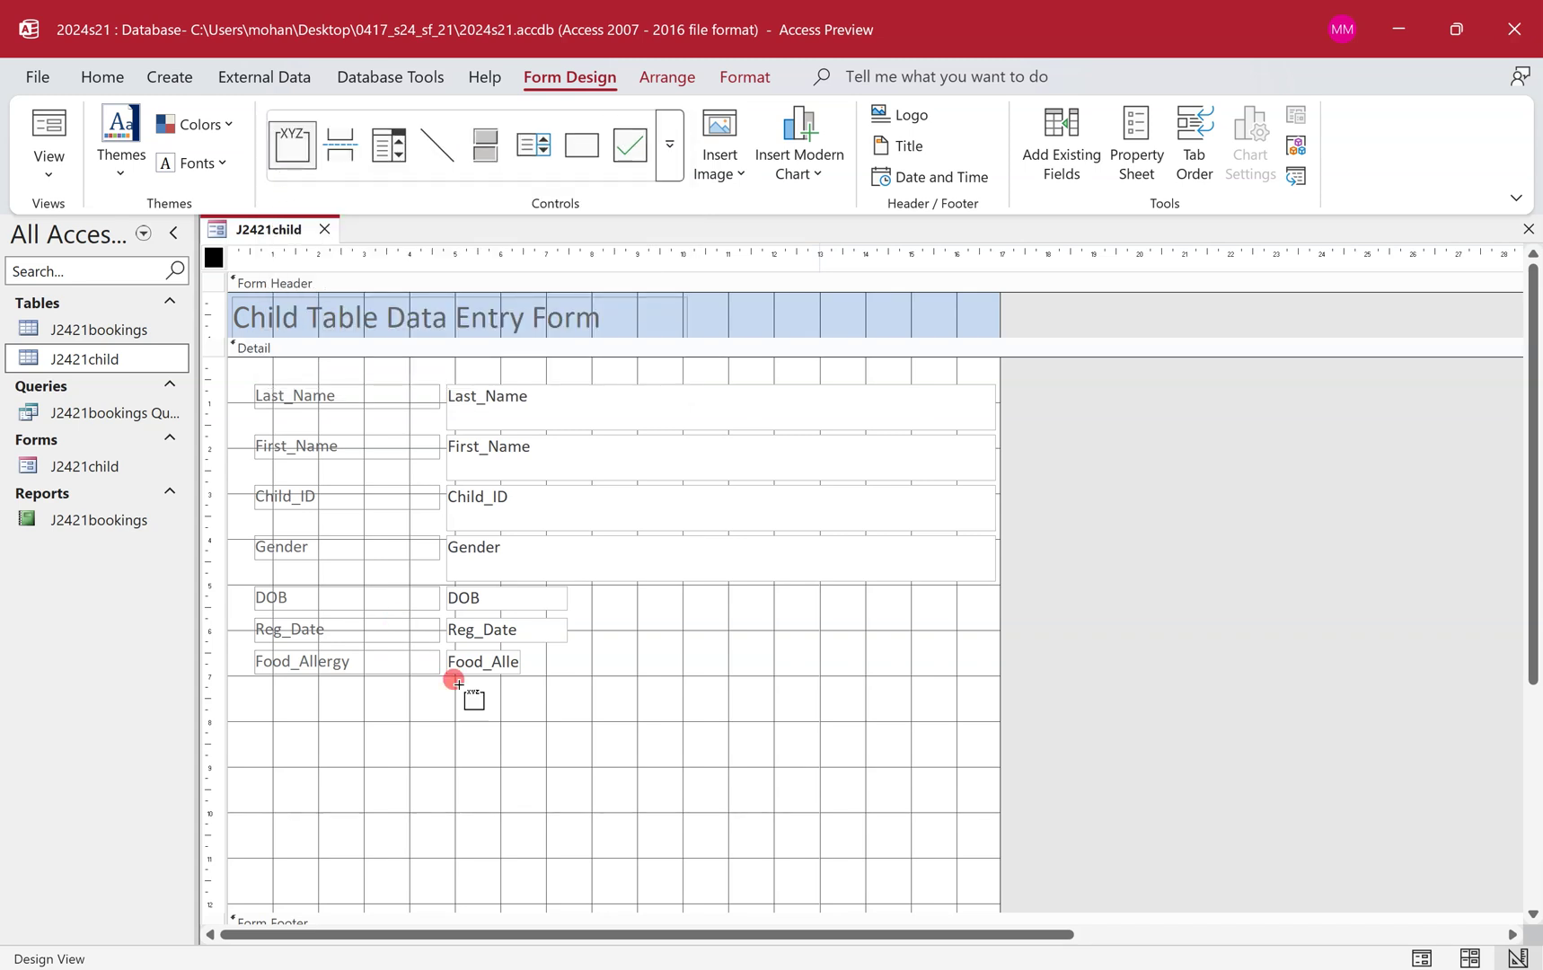
click(603, 750)
drag(608, 756, 756, 893)
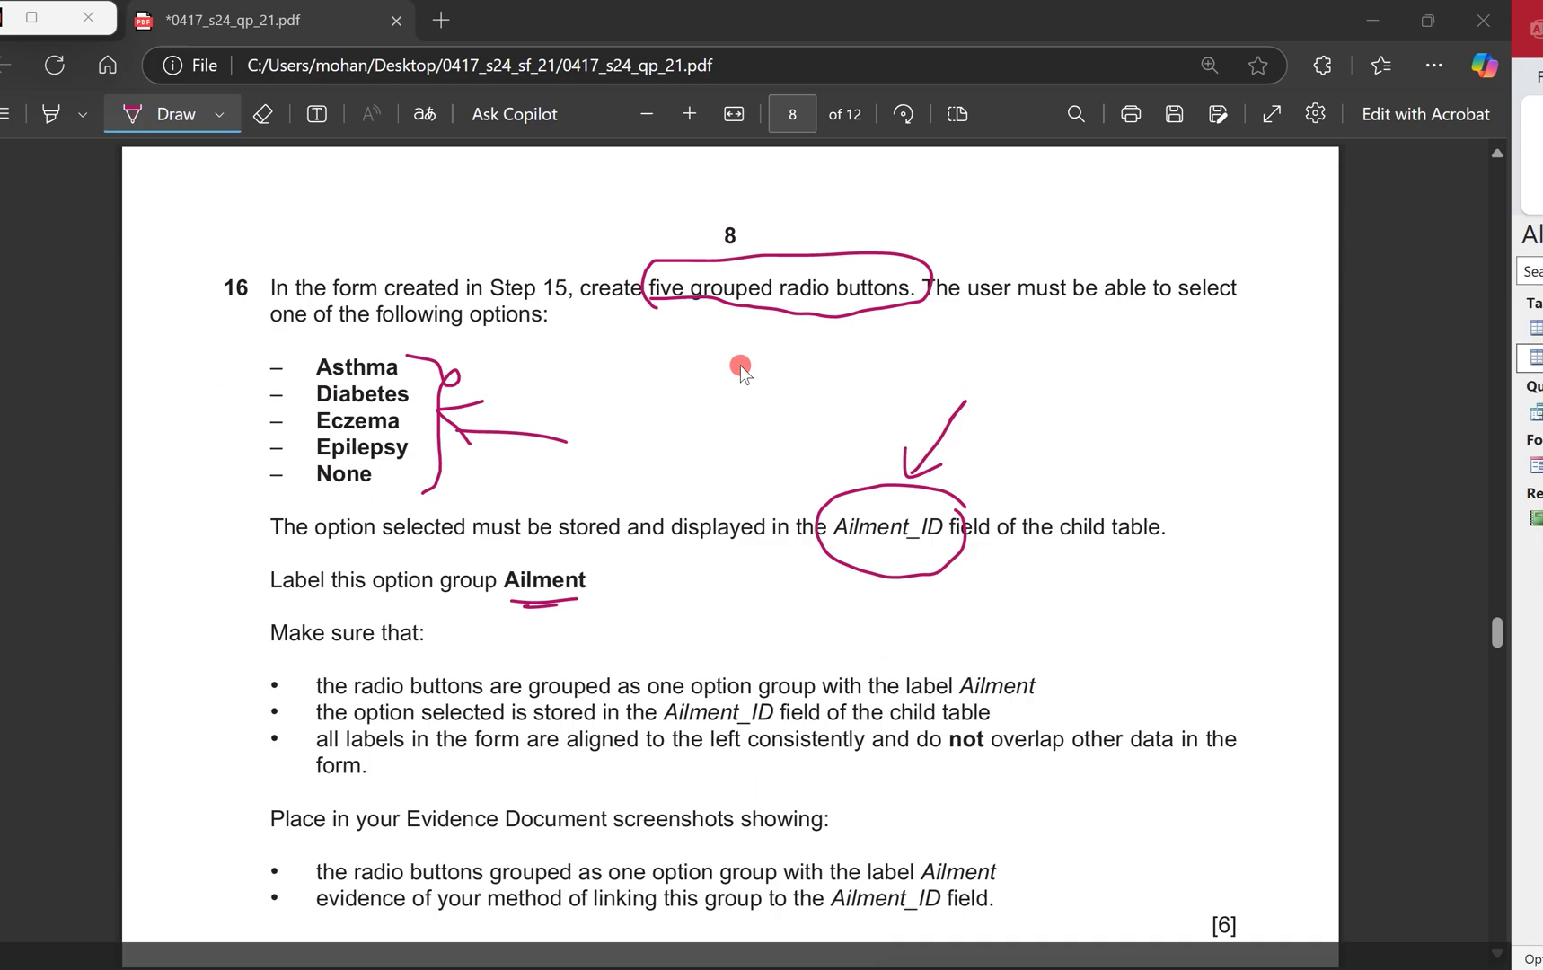
Copy Asthma, Diabetes and Eczema from the question paper into the wizard's Label Names.
key(ctrl+super+Left)
click(205, 115)
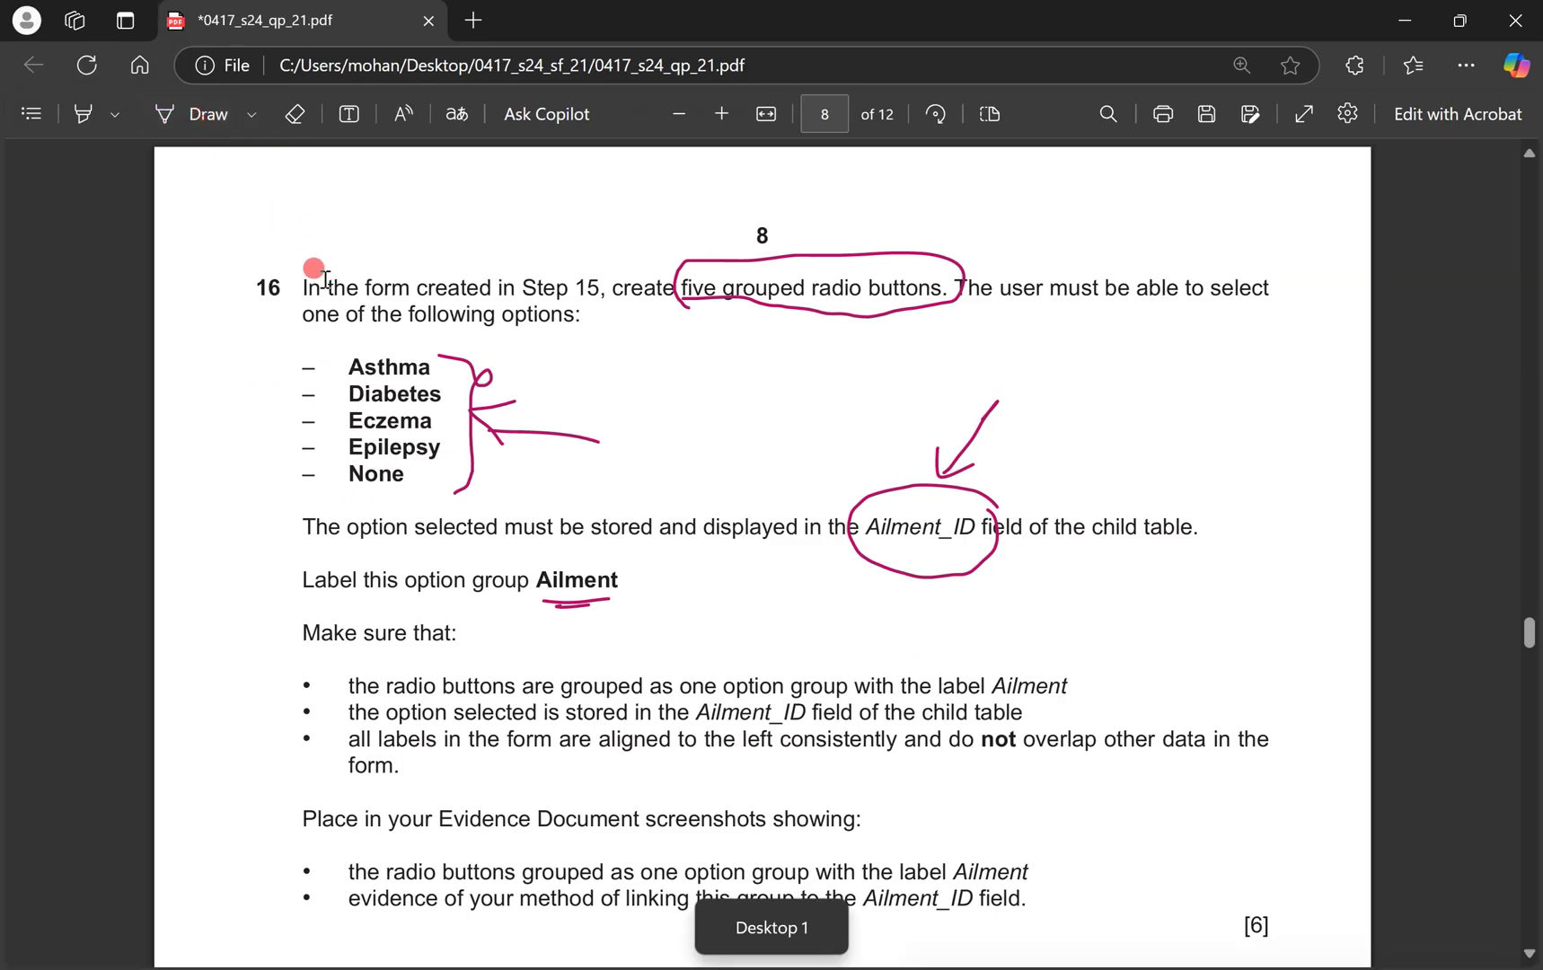
drag(349, 360, 424, 372)
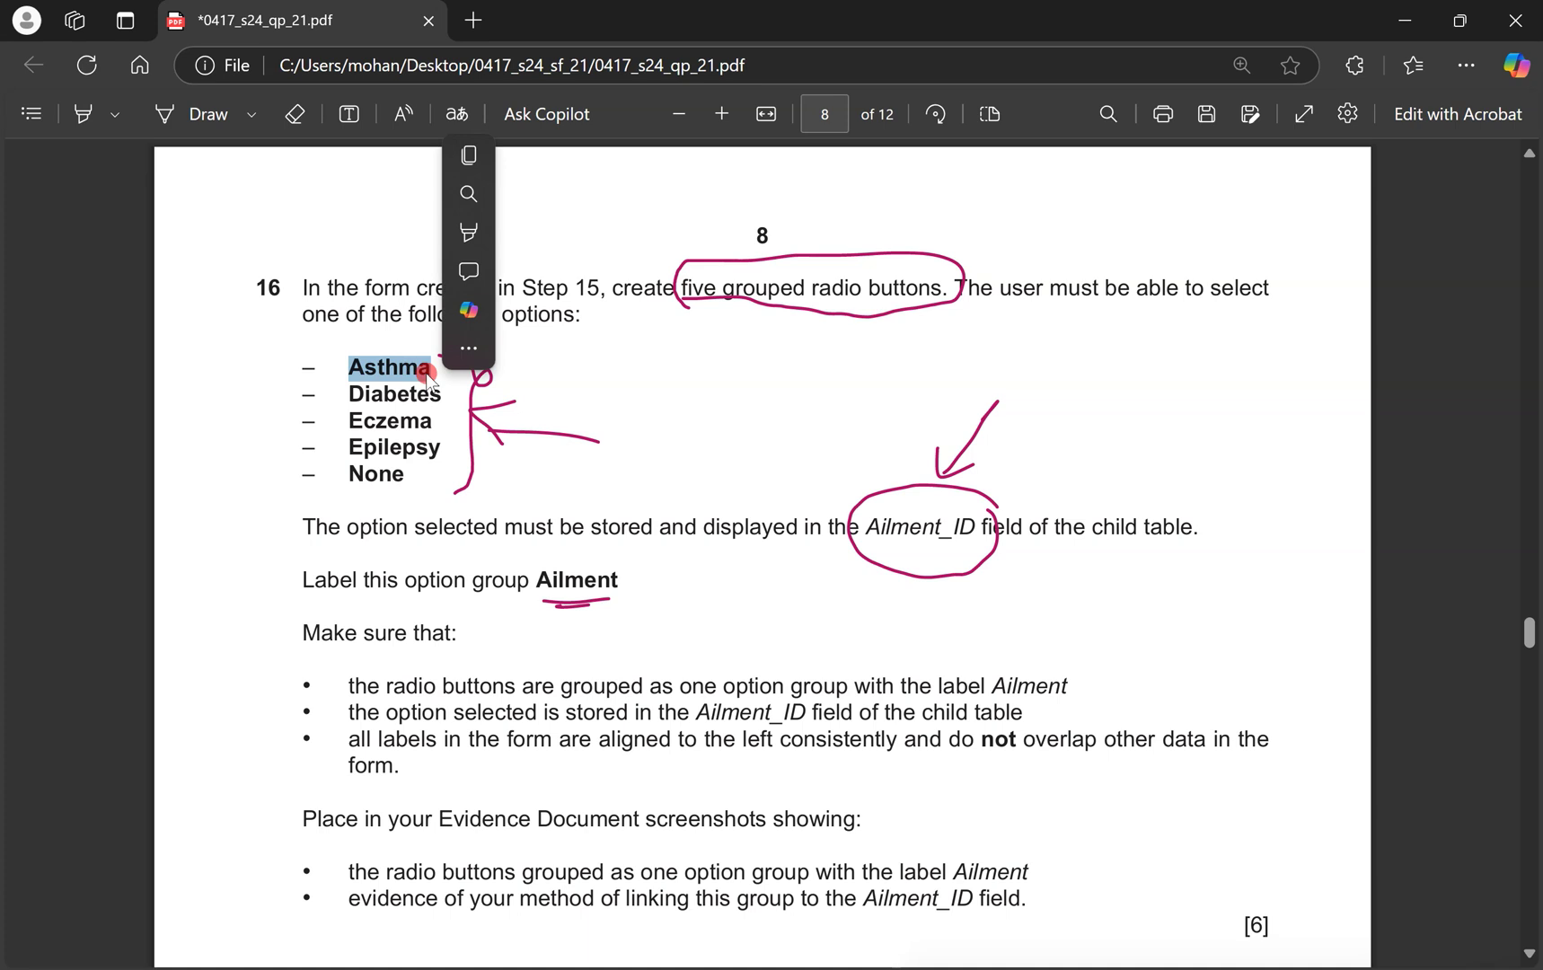
key(ctrl+c)
key(ctrl+super+Right)
key(ctrl+v)
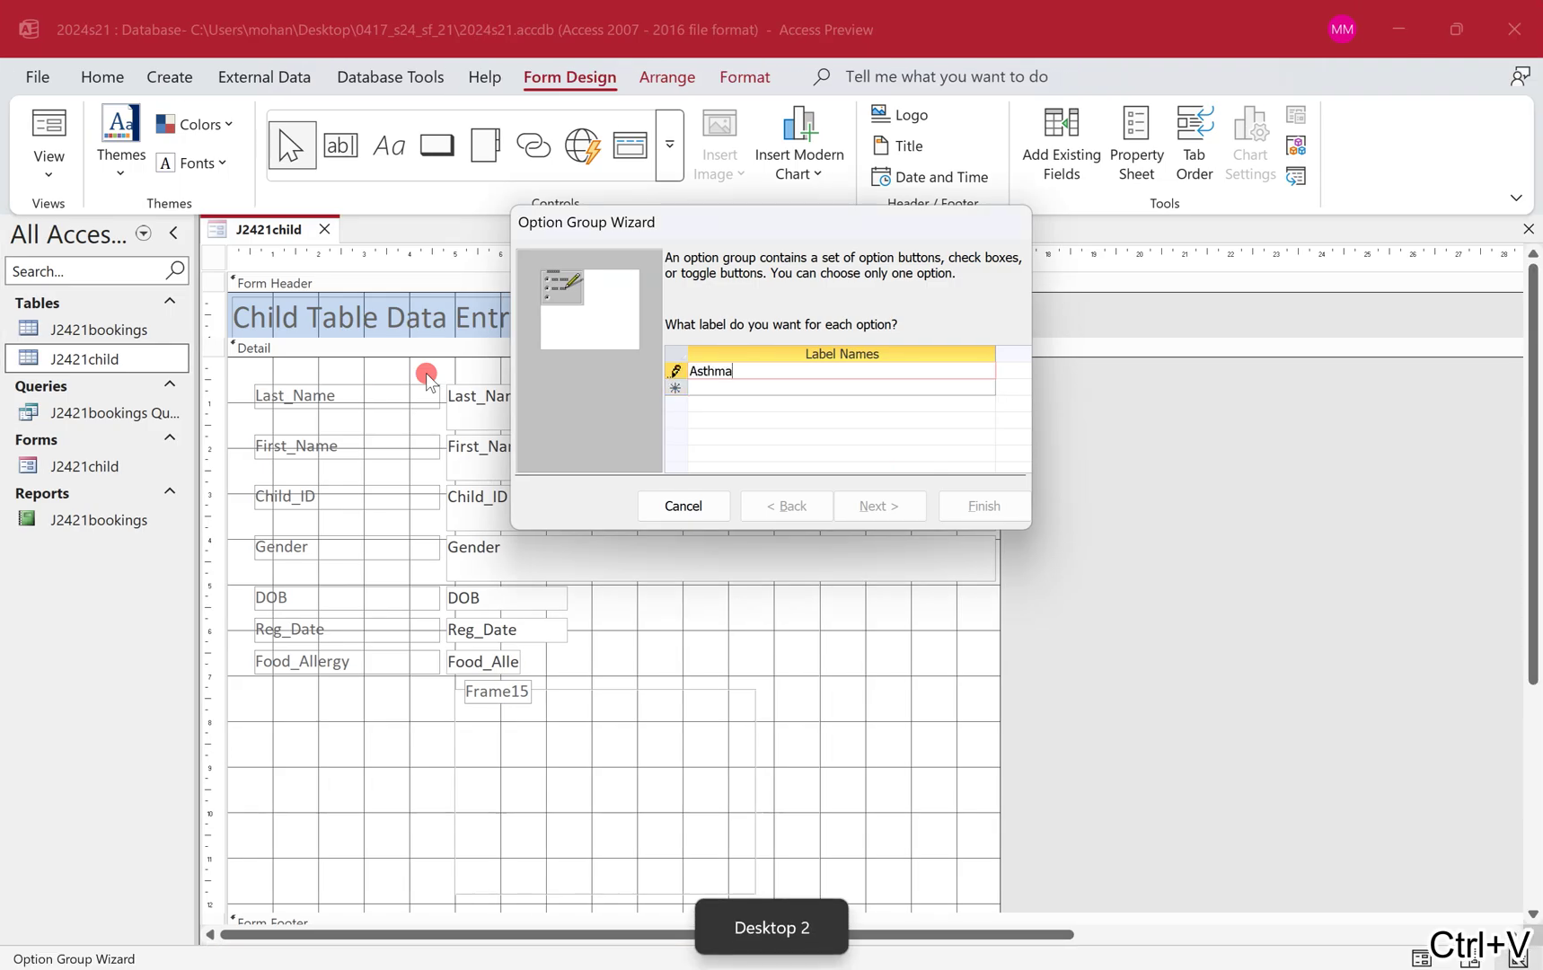
key(Down)
key(ctrl+super+Left)
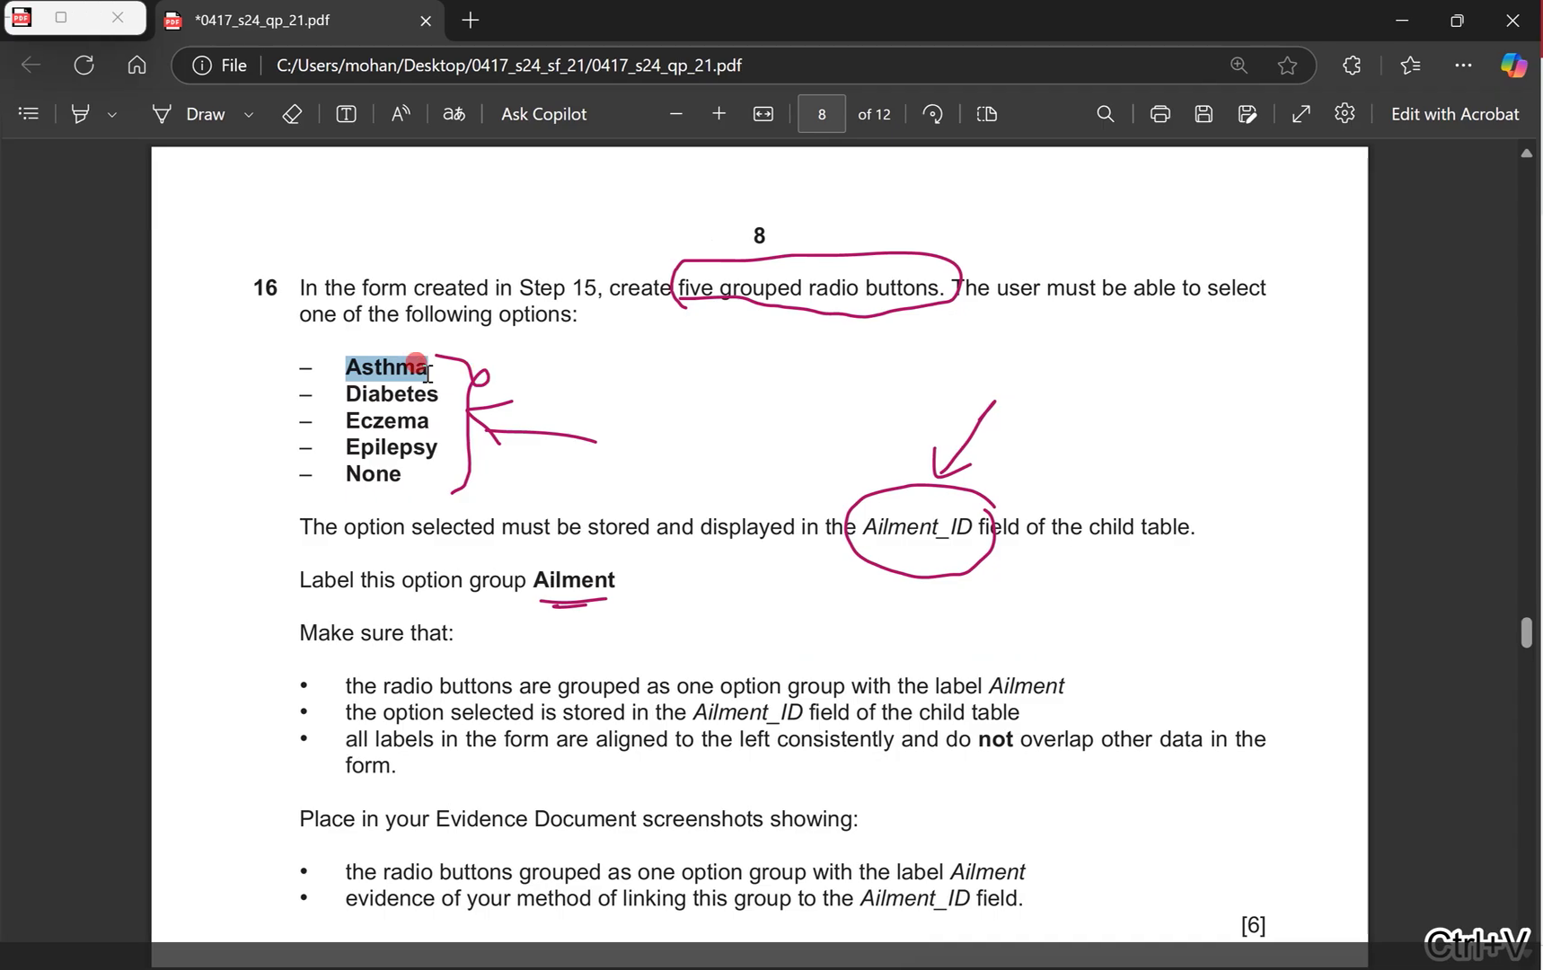
double_click(376, 394)
key(ctrl+c)
key(ctrl+super+Right)
key(ctrl+v)
key(Down)
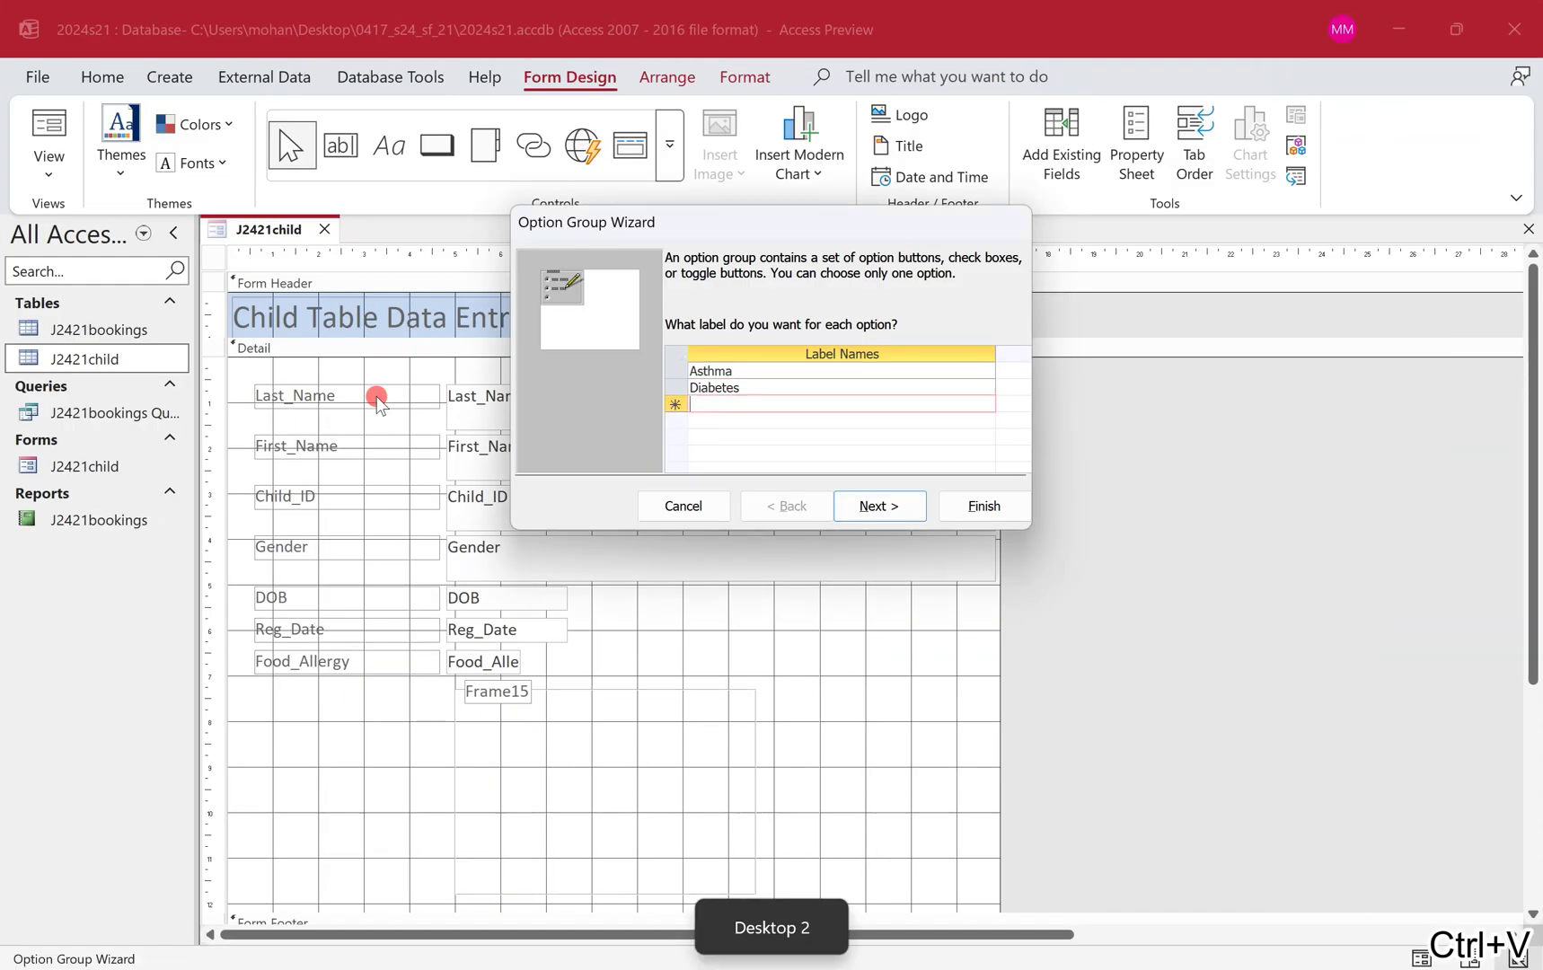
key(ctrl+super+Left)
double_click(385, 419)
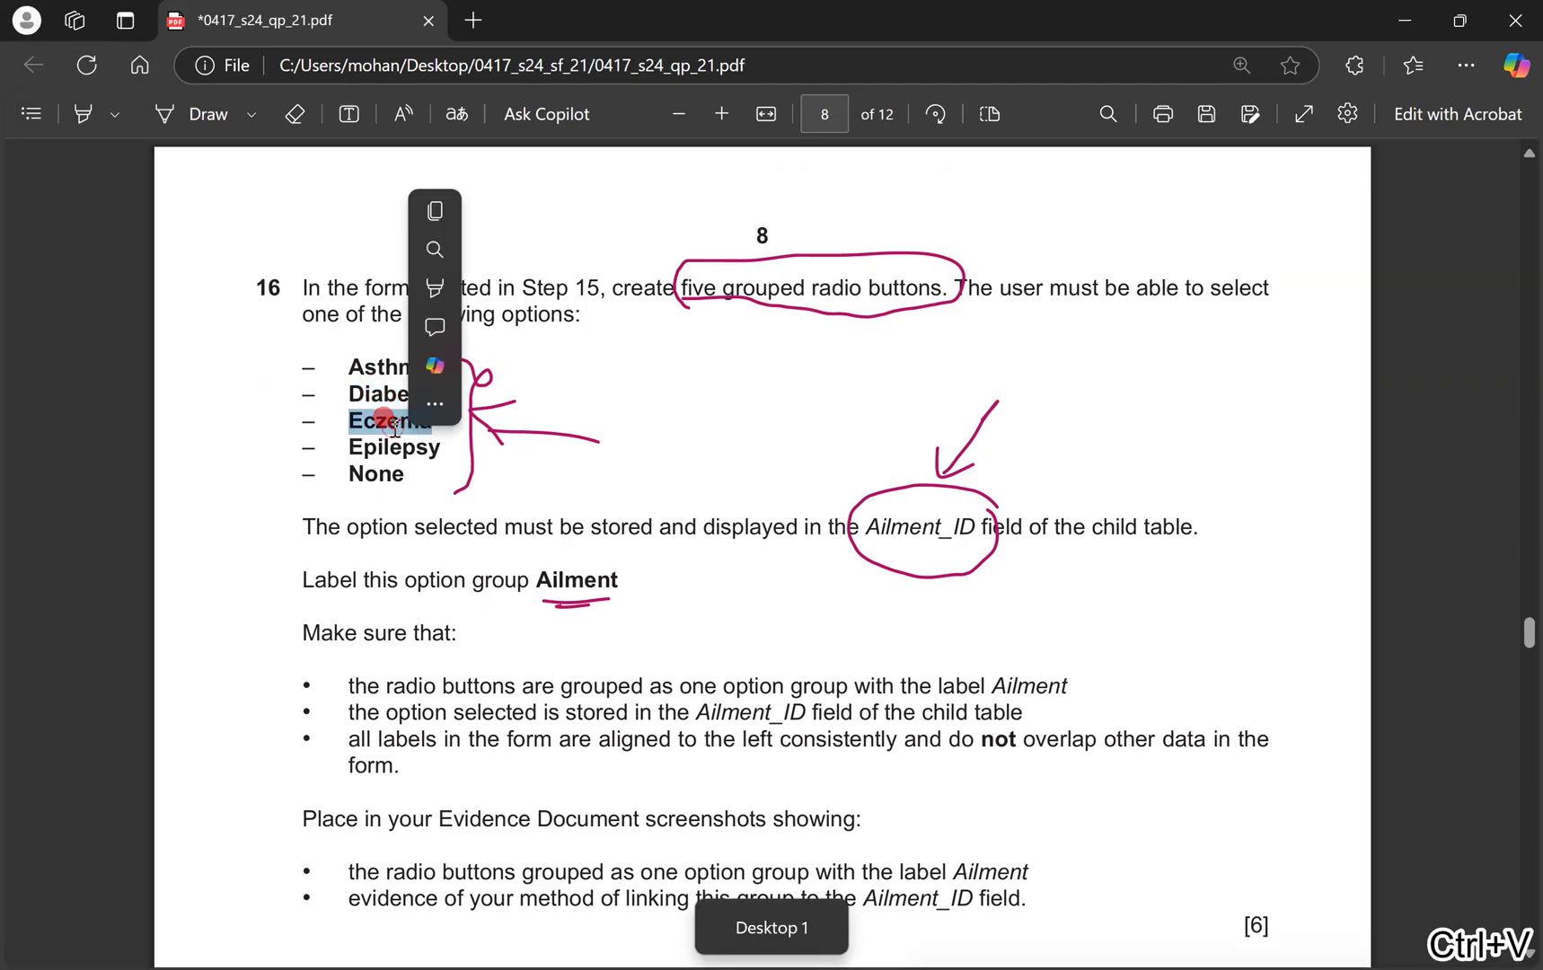
key(ctrl+c)
key(ctrl+super+Right)
key(ctrl+v)
key(Down)
Add Epilepsy and None as the remaining option labels, copied from the question paper.
key(ctrl+super+Left)
double_click(385, 445)
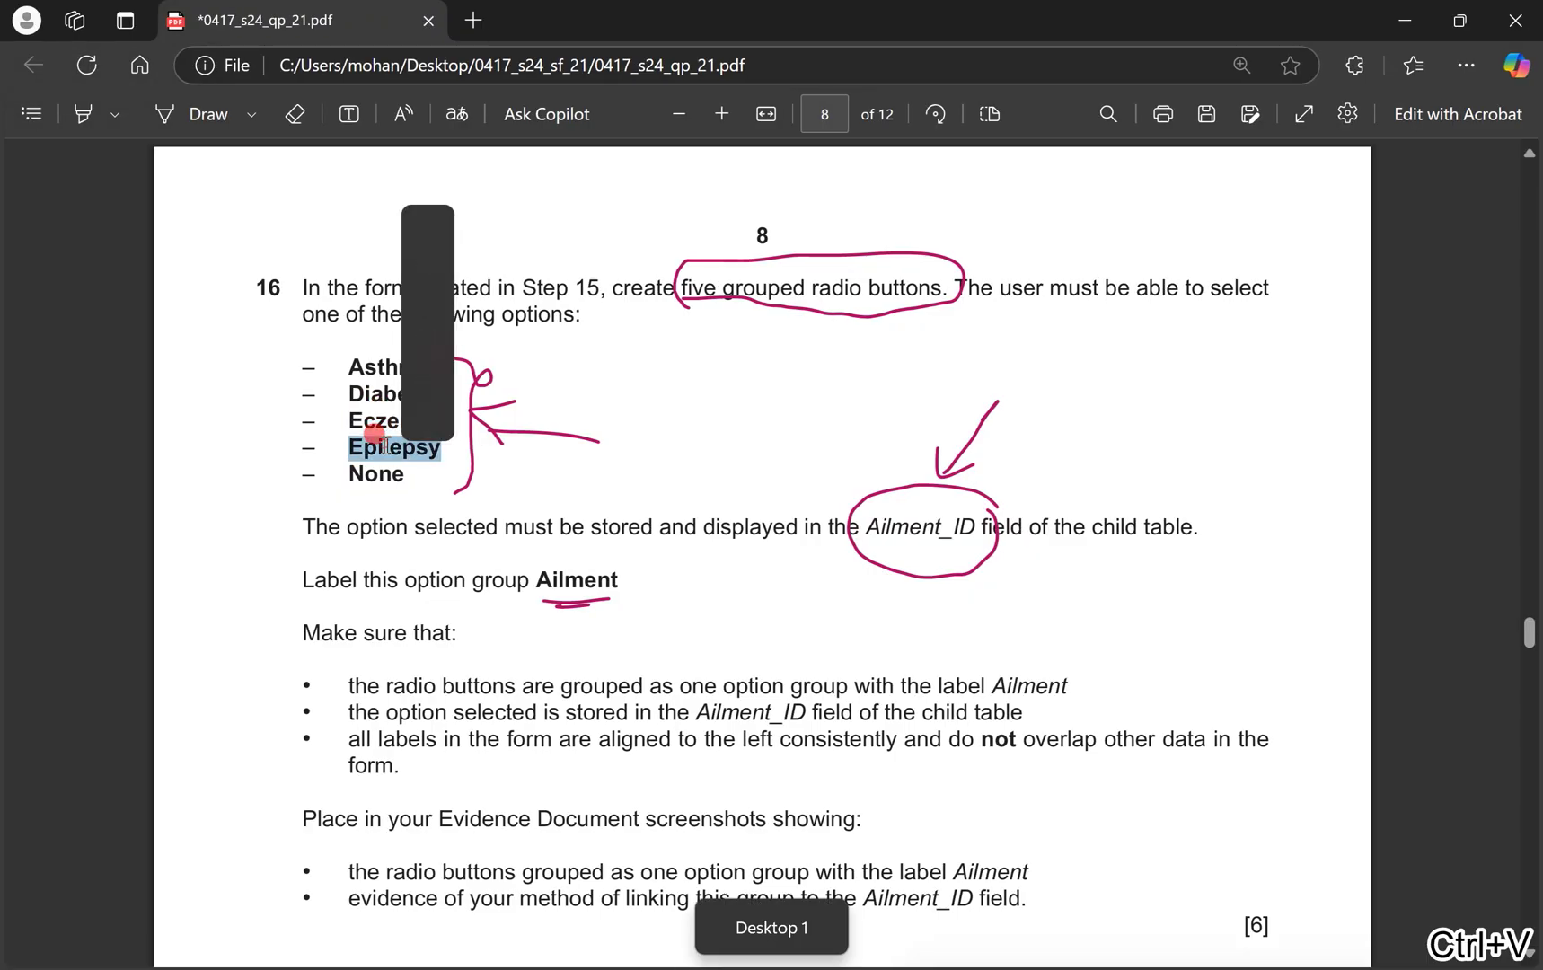
key(ctrl+c)
key(ctrl+super+Right)
key(ctrl+v)
key(Down)
key(ctrl+super+Left)
double_click(377, 473)
key(ctrl+c)
key(ctrl+super+Right)
key(ctrl+v)
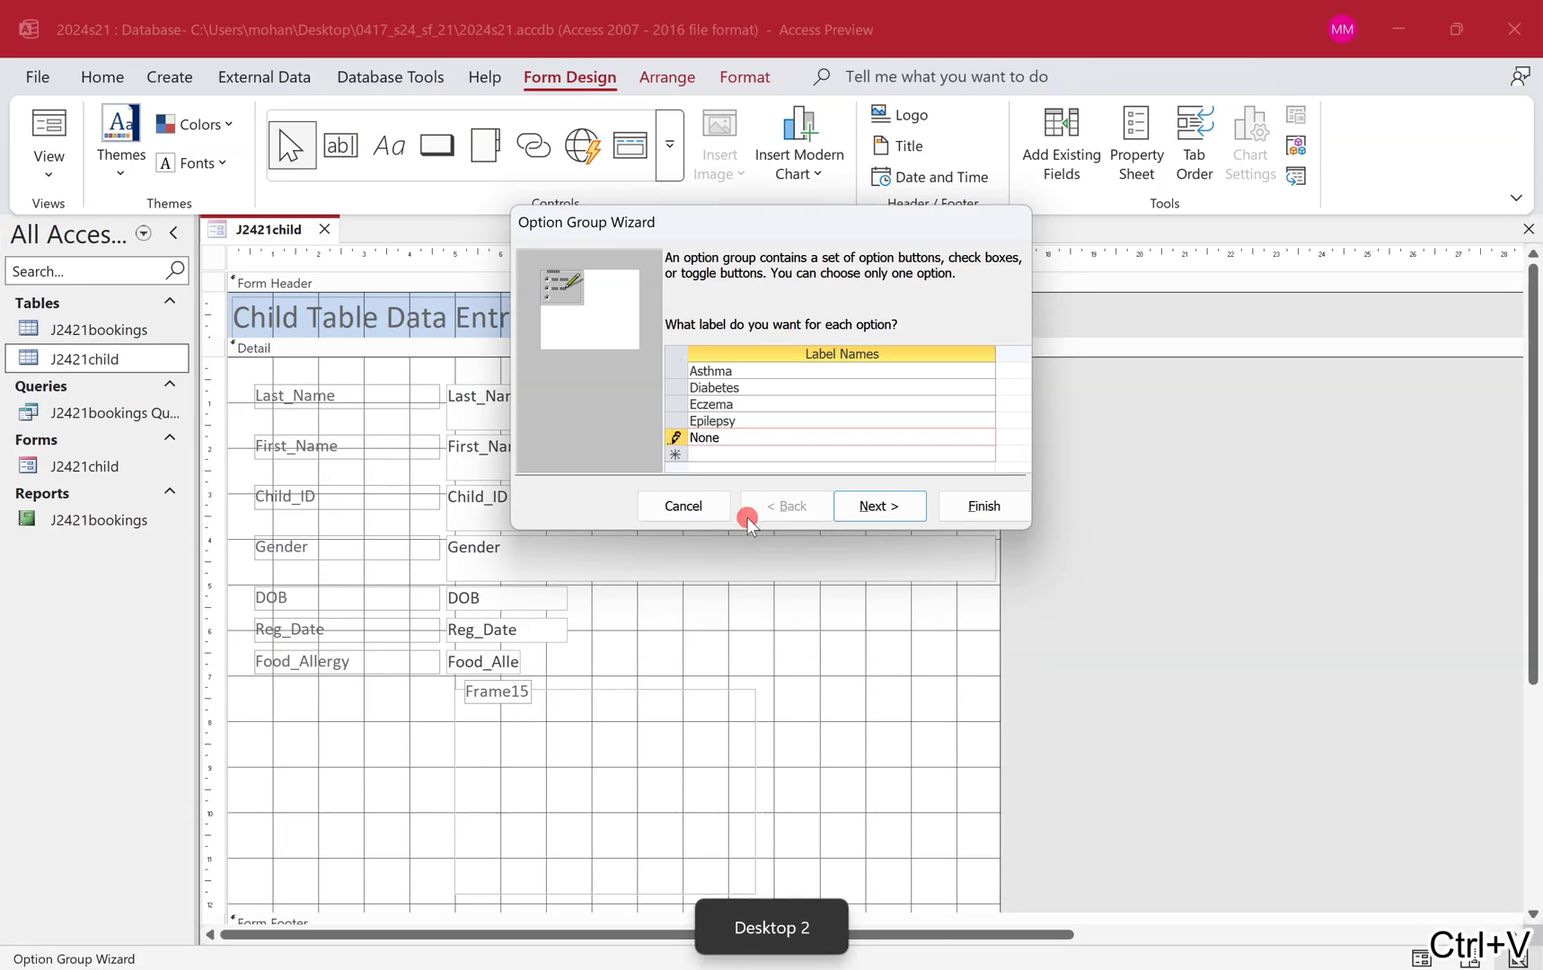
Choose 'No, I don't want a default' for the option group.
click(860, 501)
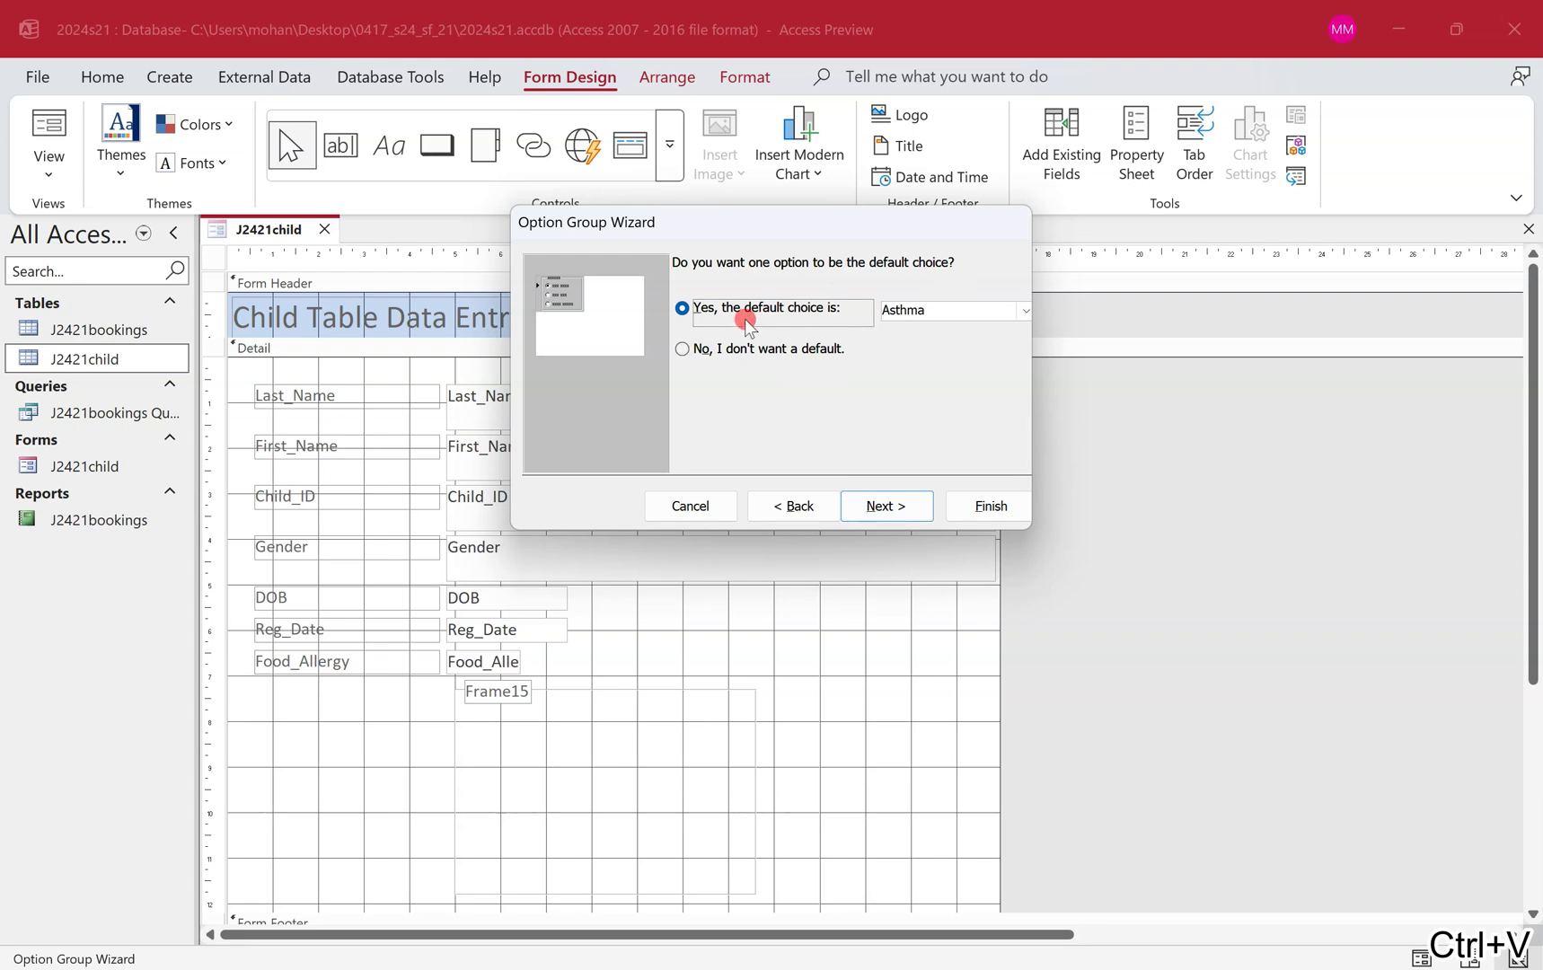
click(821, 348)
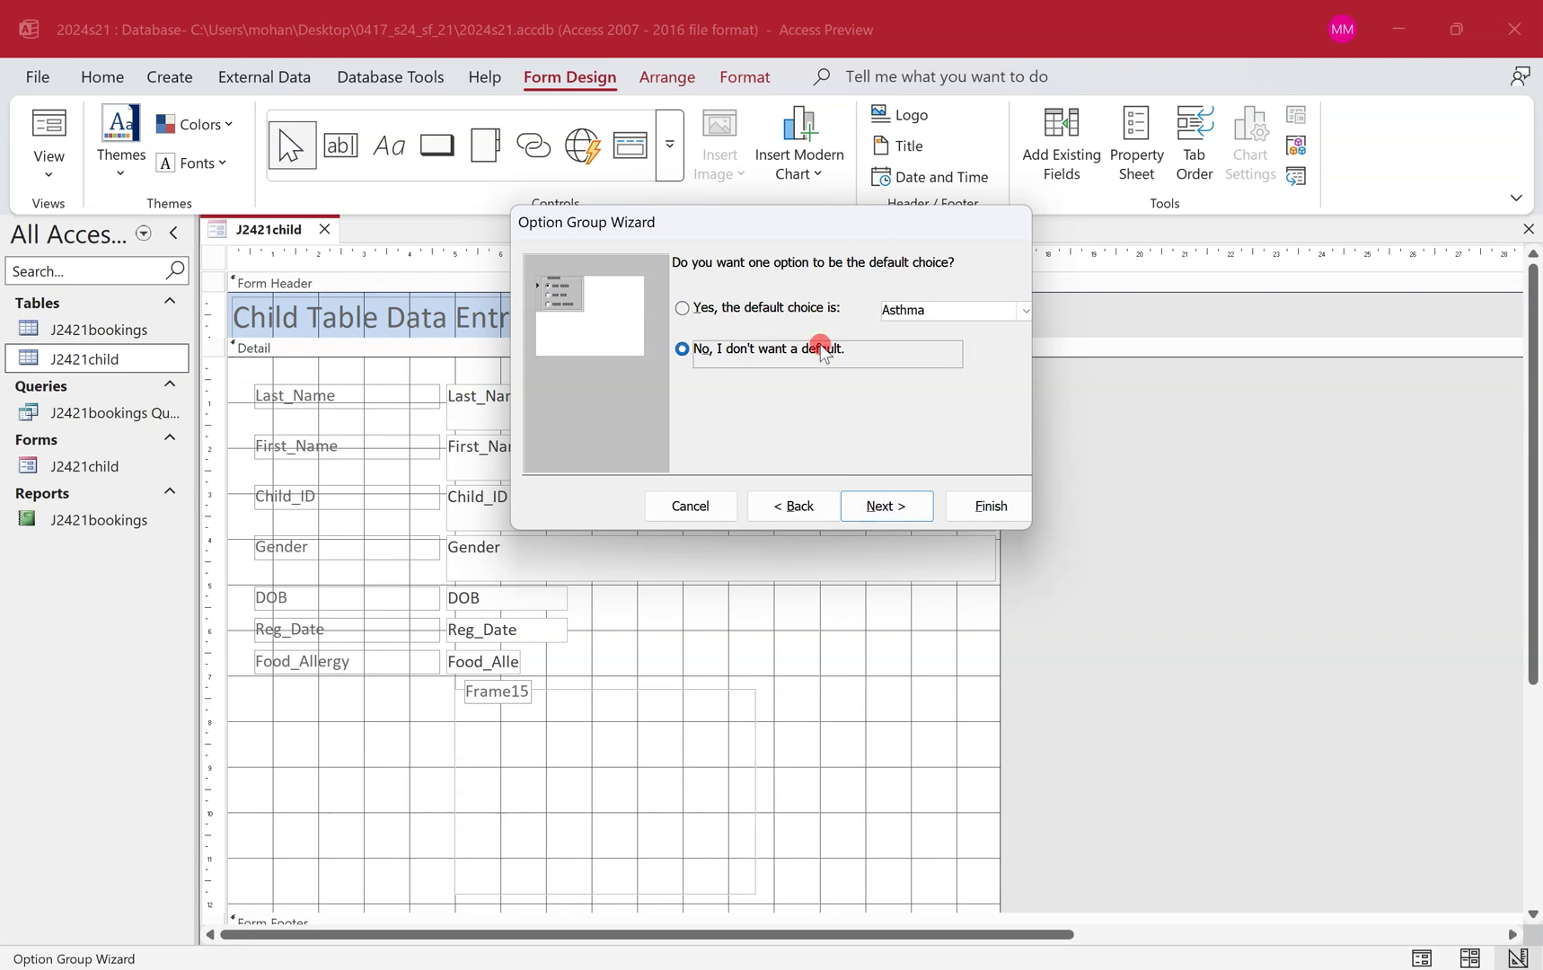
click(905, 511)
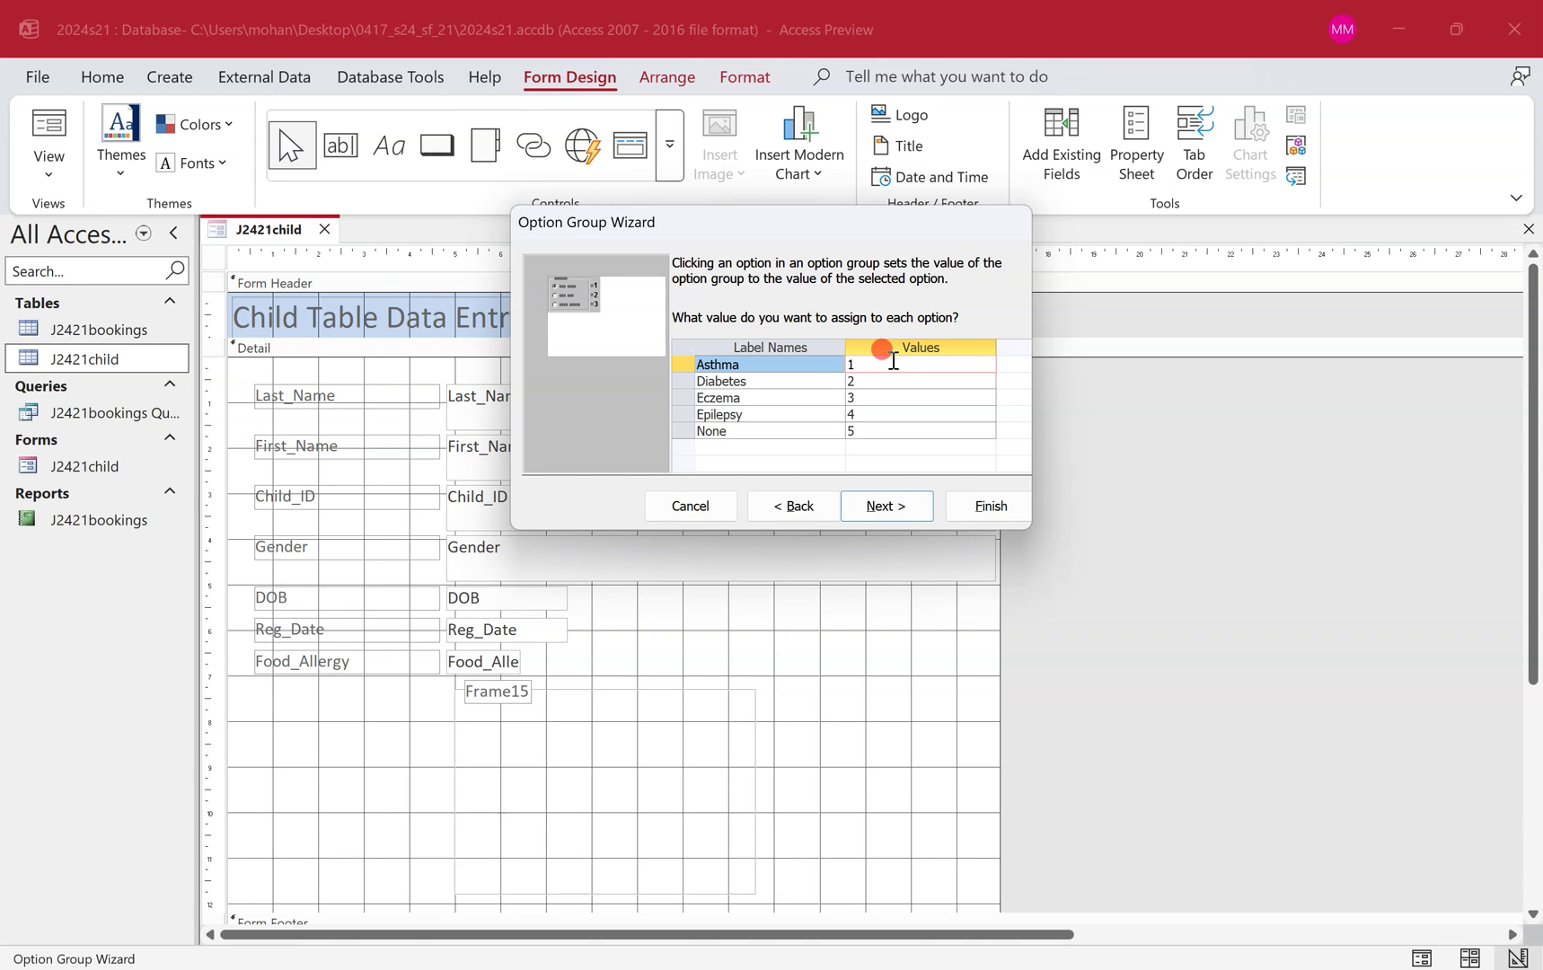
Check the option values and keep them as 1 to 5.
click(795, 379)
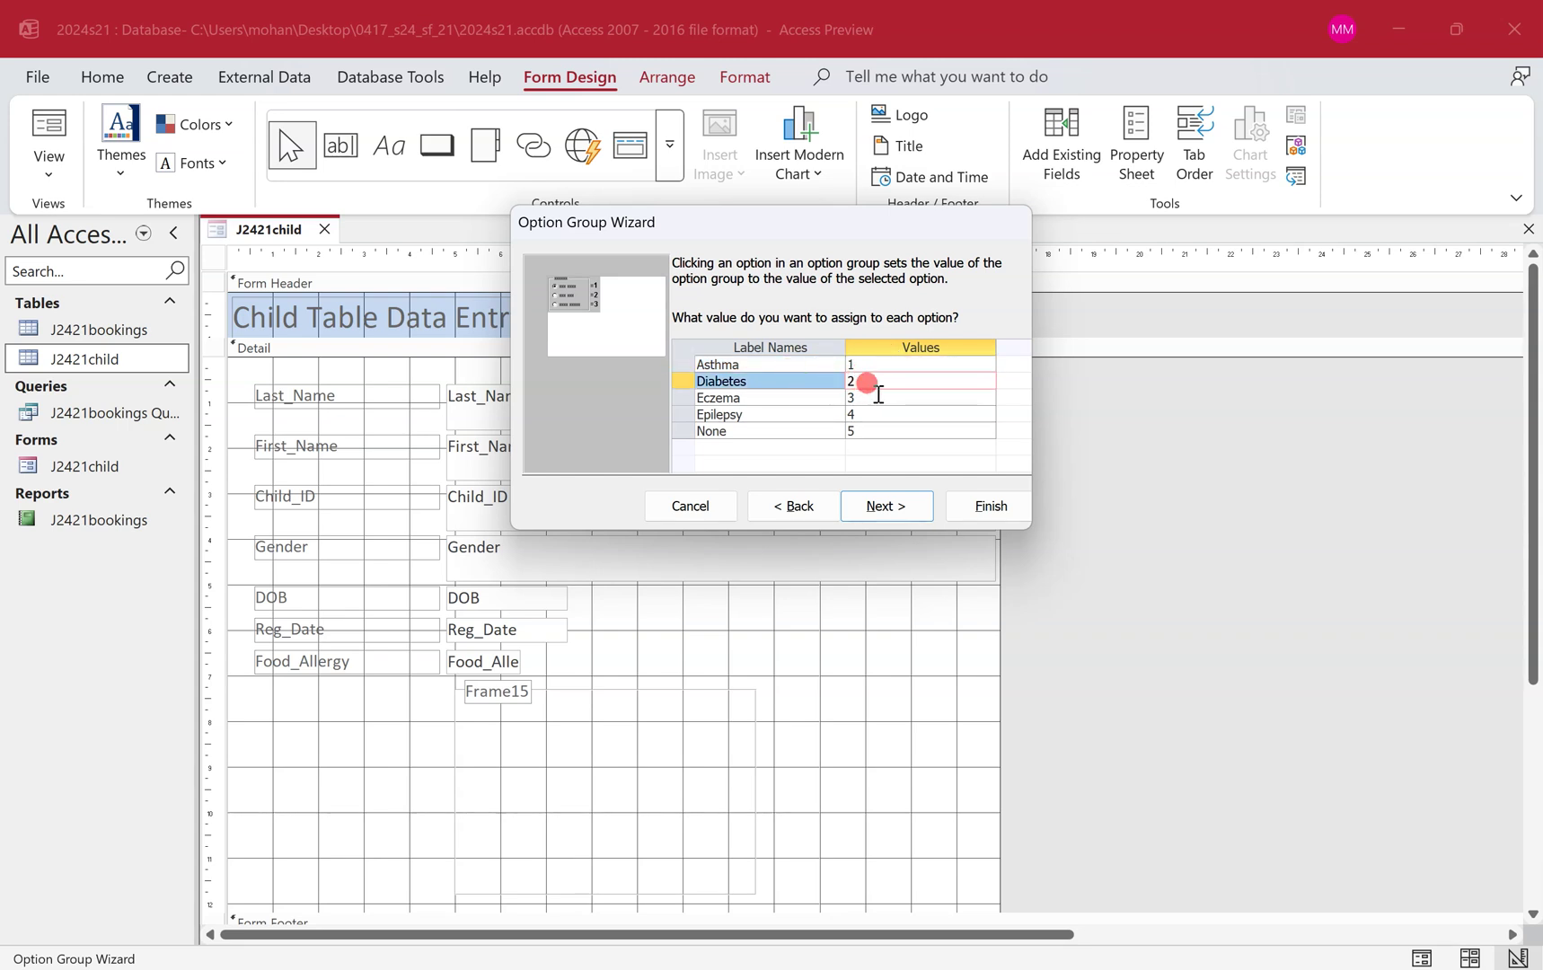
click(878, 395)
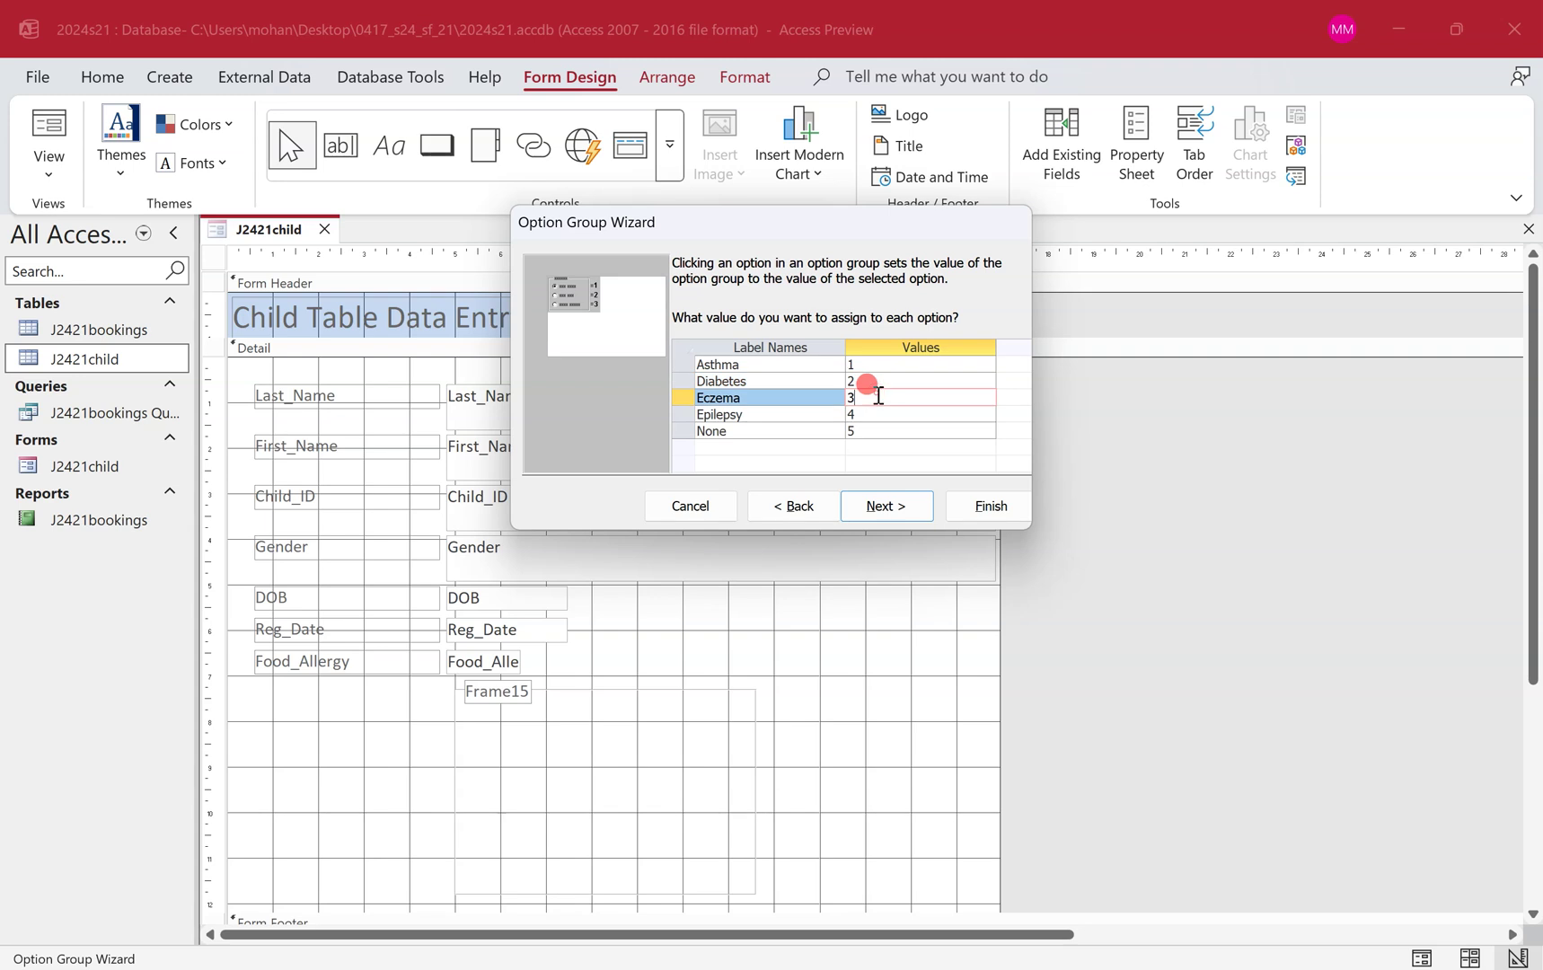
click(873, 415)
click(875, 431)
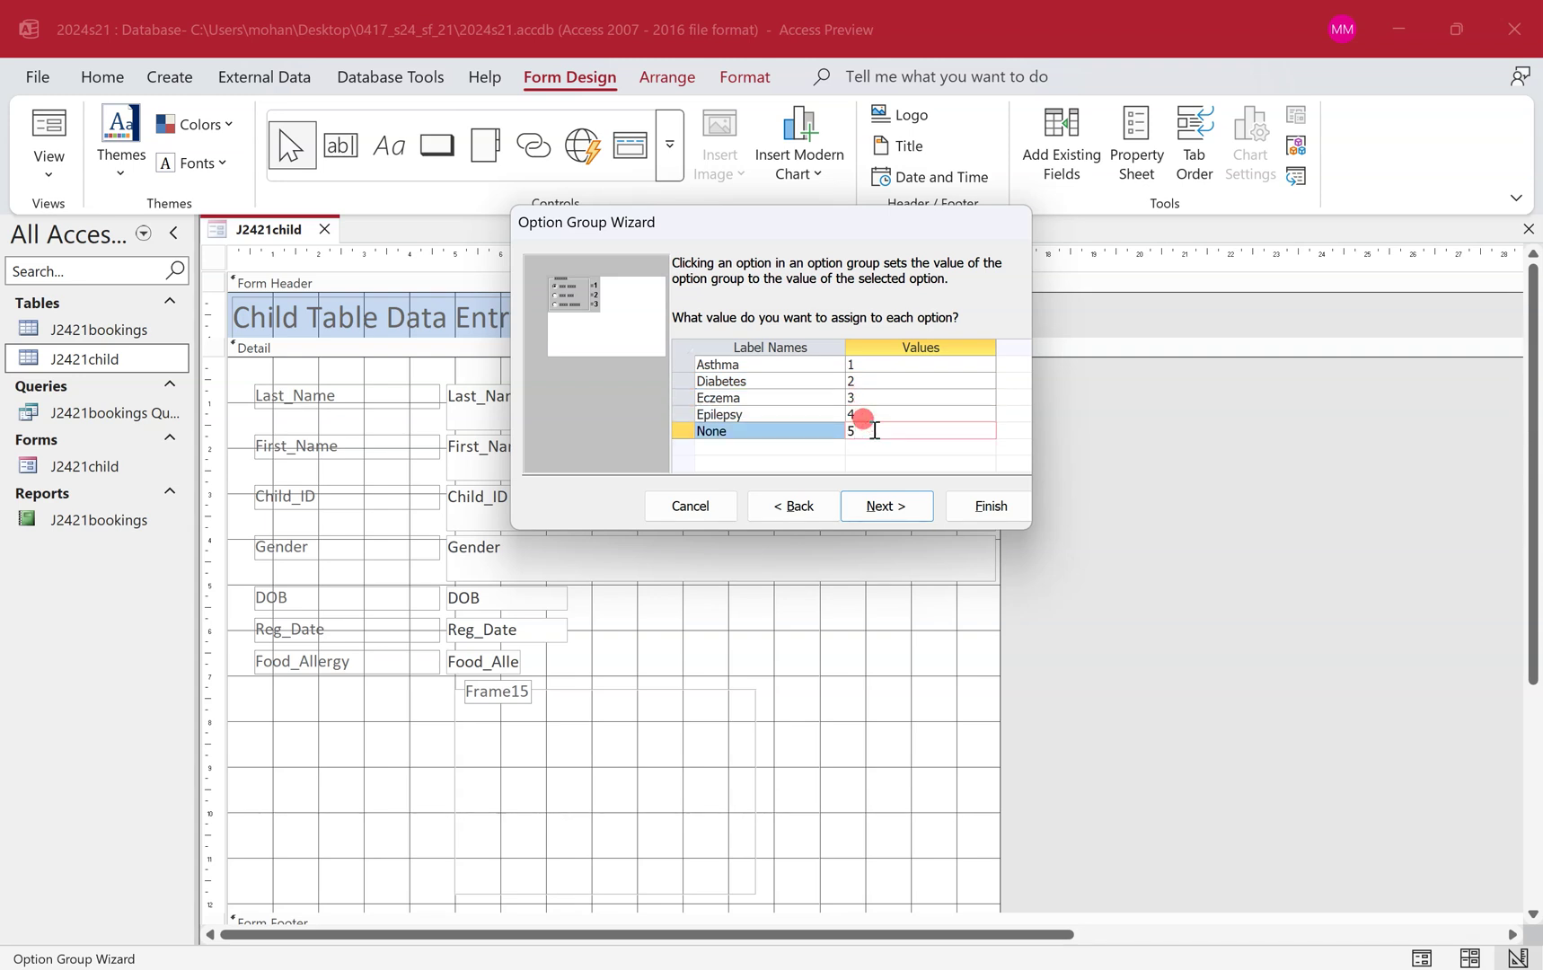
click(894, 504)
Store the chosen option's value in the Ailment_ID field.
click(782, 428)
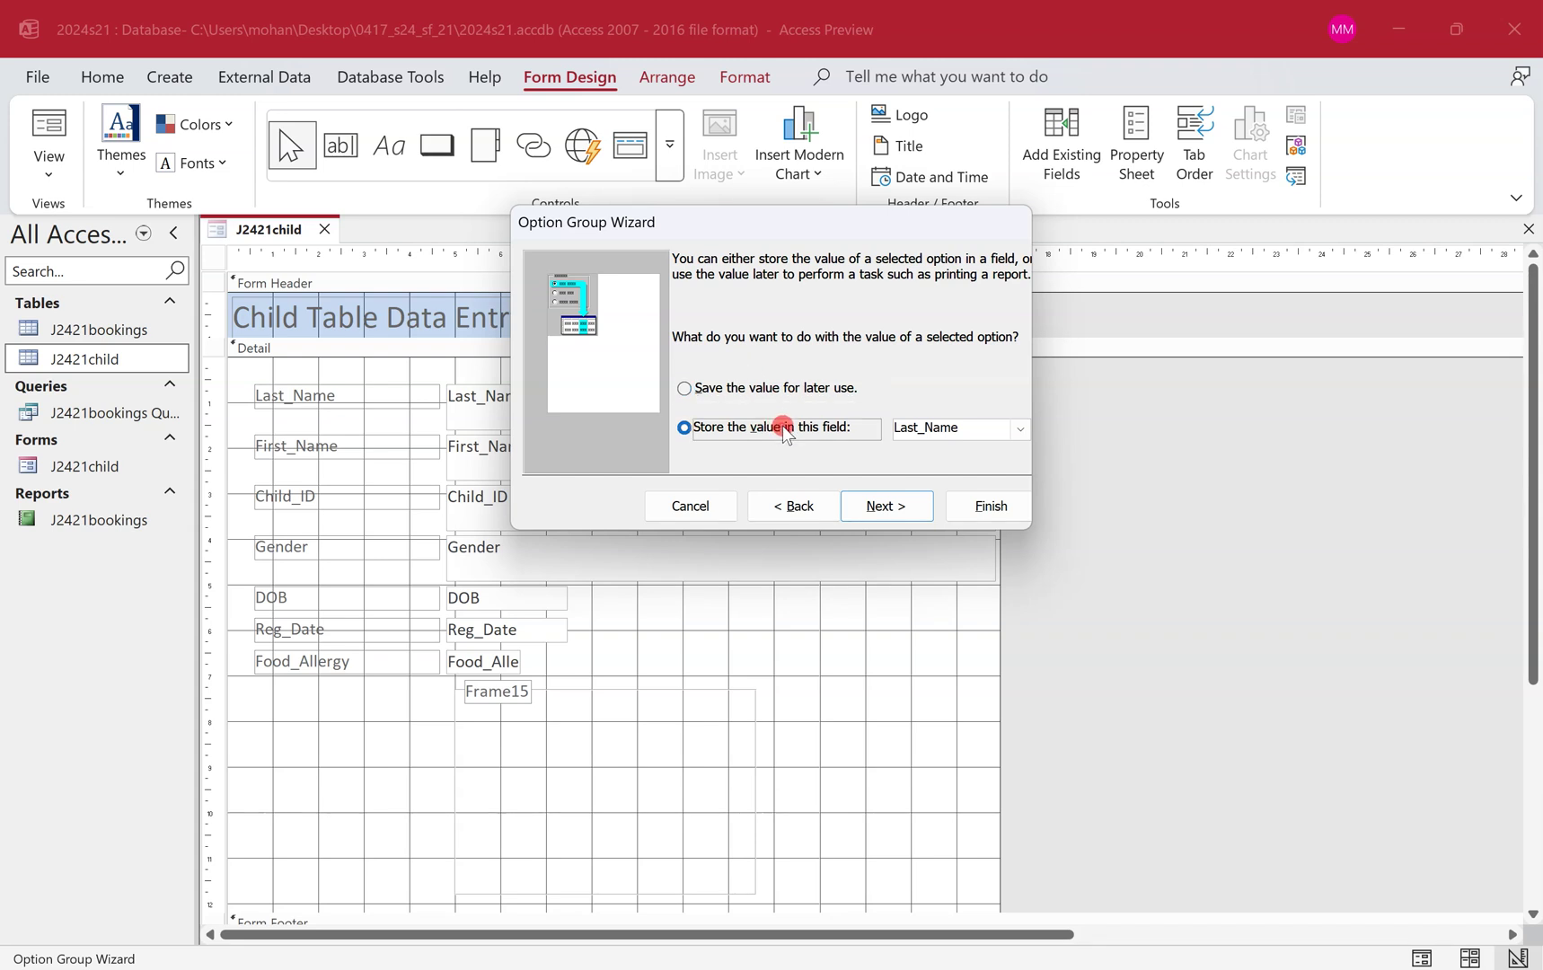
click(1016, 429)
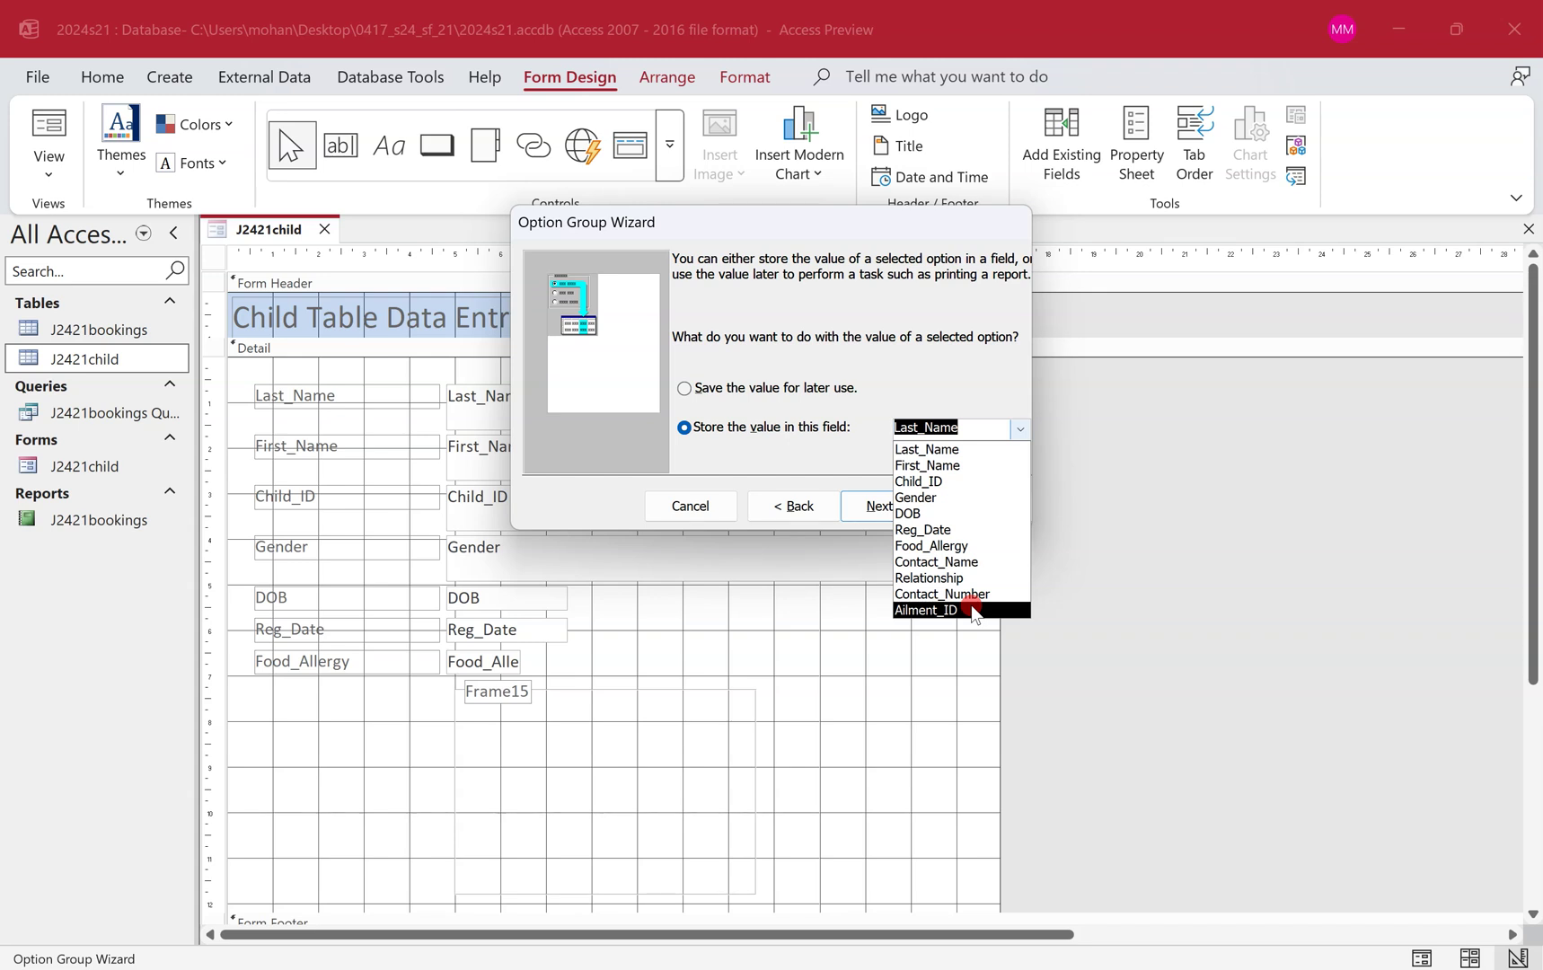
click(973, 610)
Copy the group label 'Ailment' from the question paper and continue past the field step.
key(ctrl+super+Left)
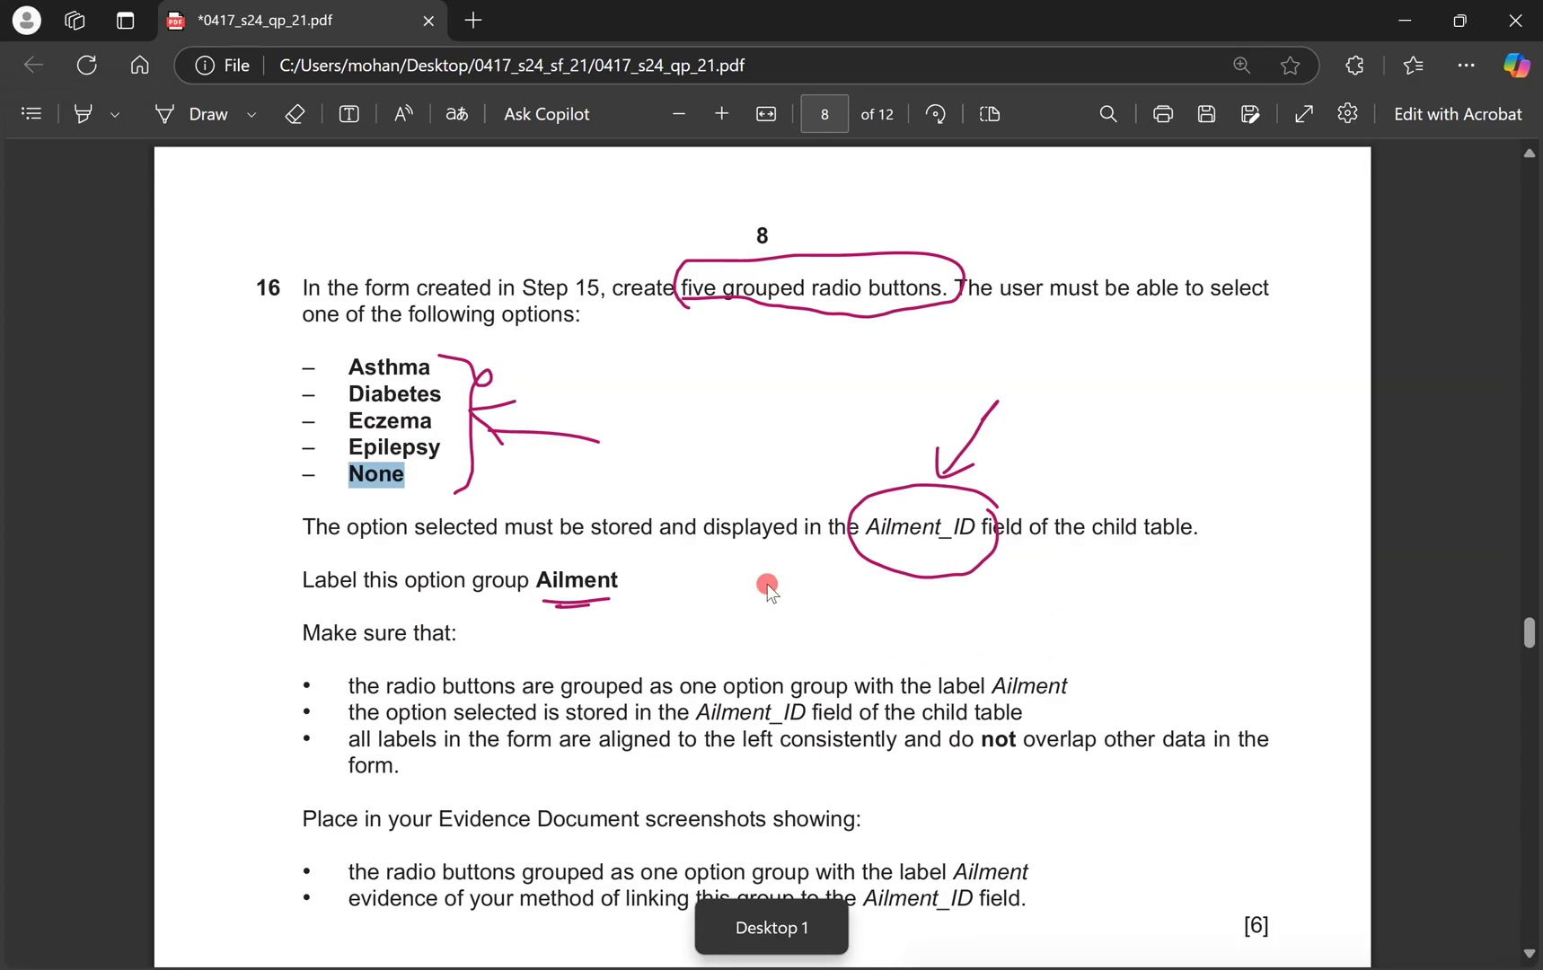
drag(848, 528, 1039, 514)
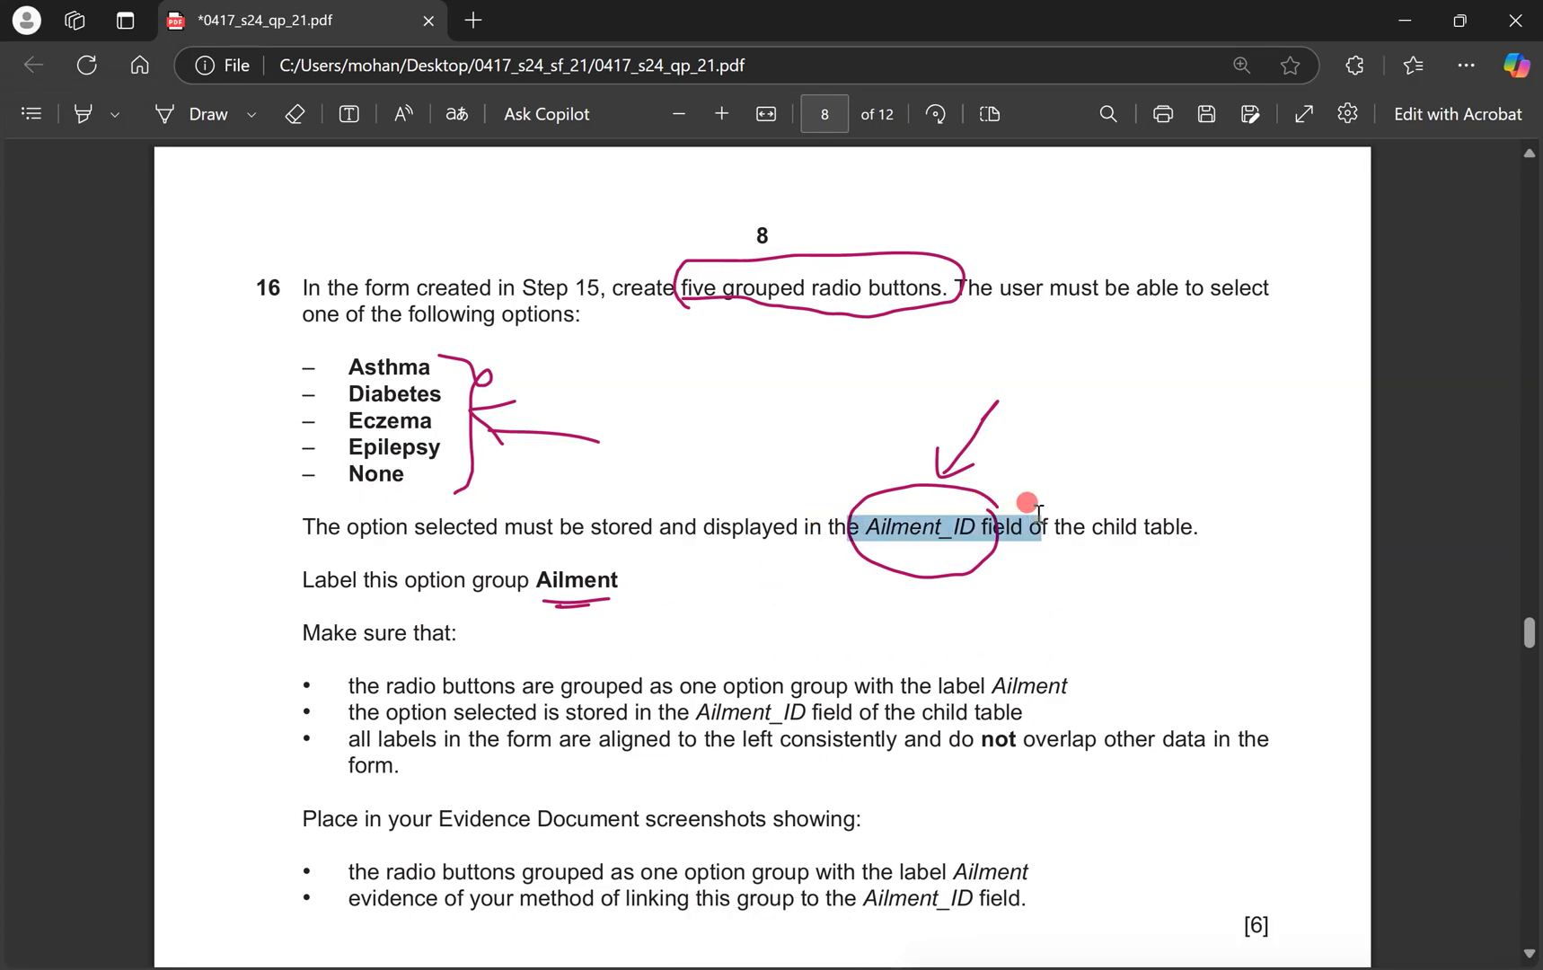
drag(537, 579, 615, 579)
key(ctrl+c)
key(ctrl+super+Right)
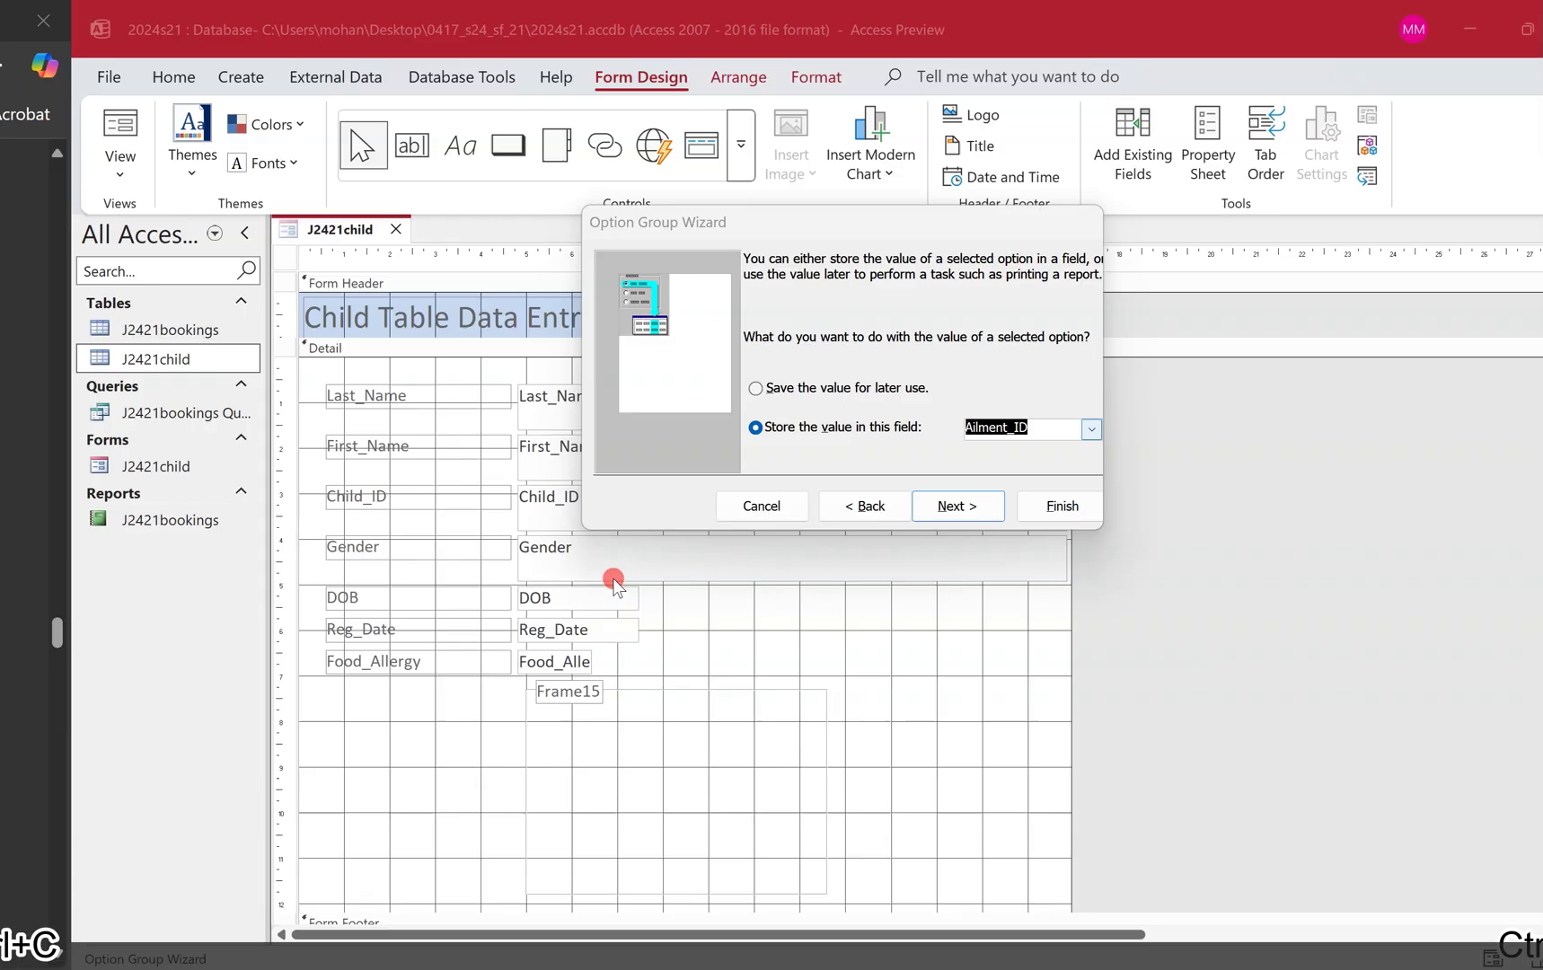
click(896, 505)
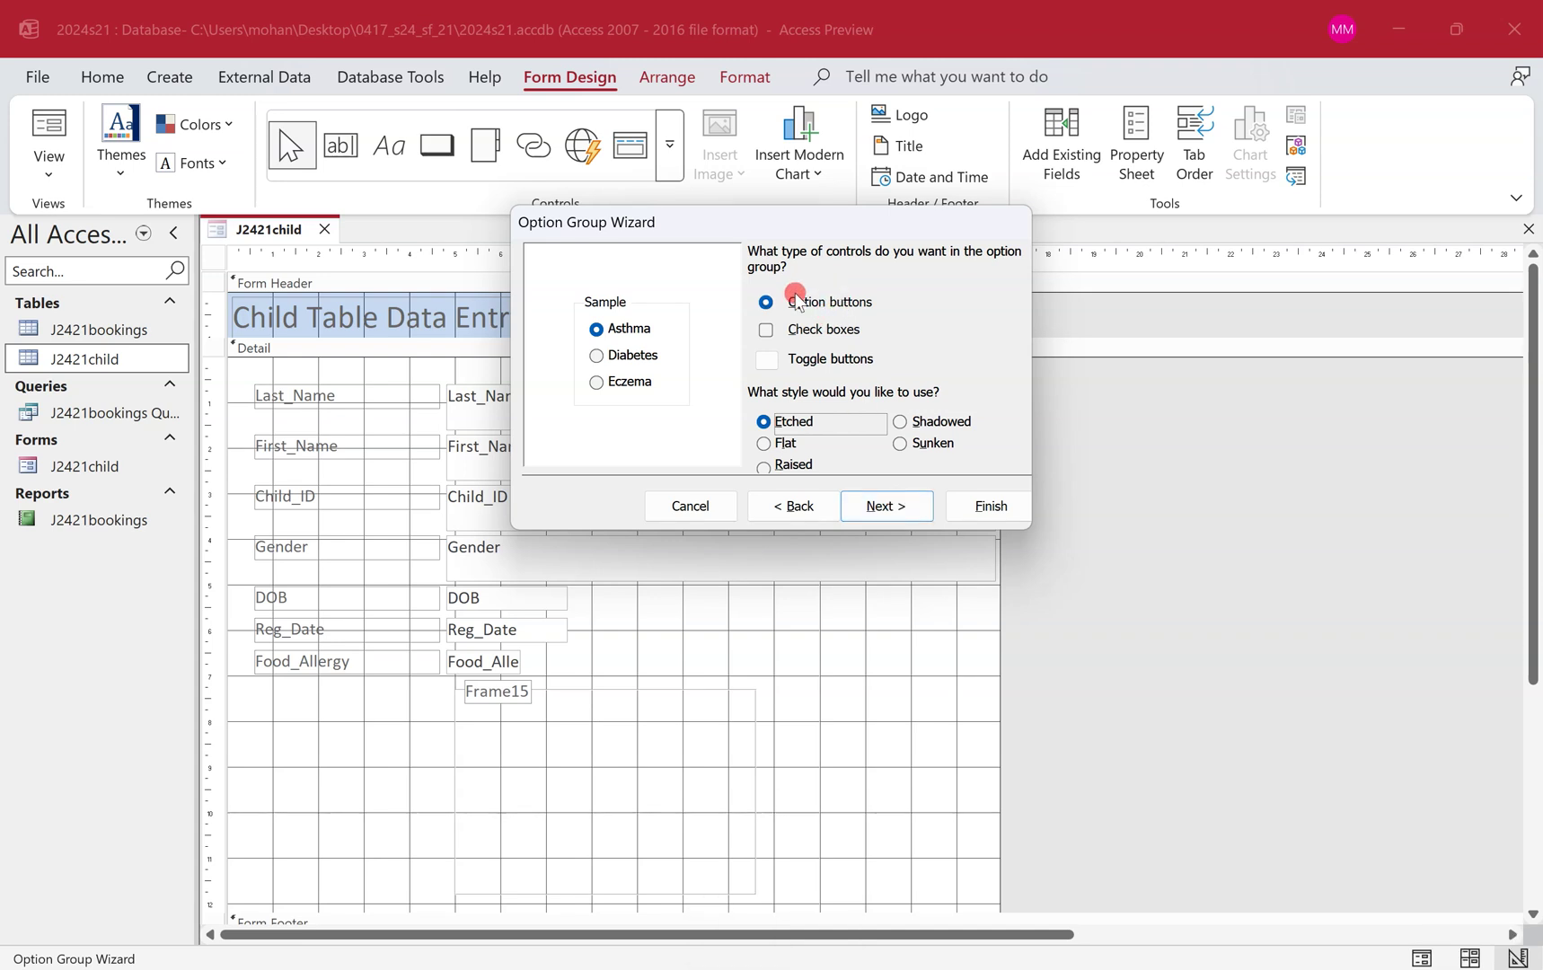
Compare the check box and toggle button styles, then settle on Etched option buttons.
click(797, 329)
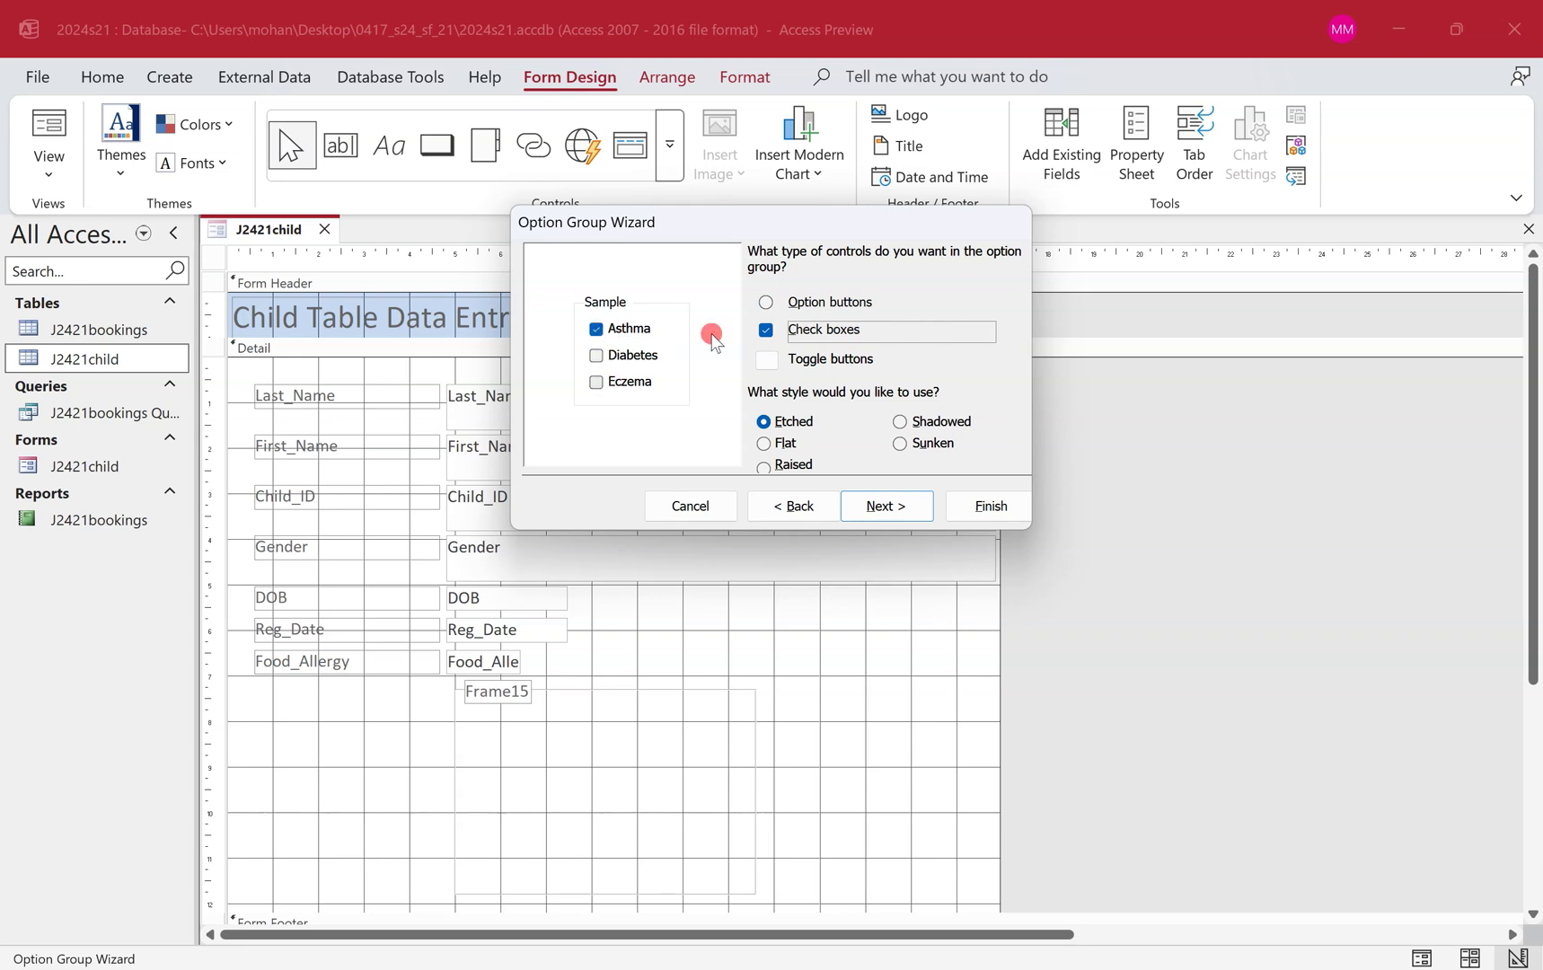
click(783, 359)
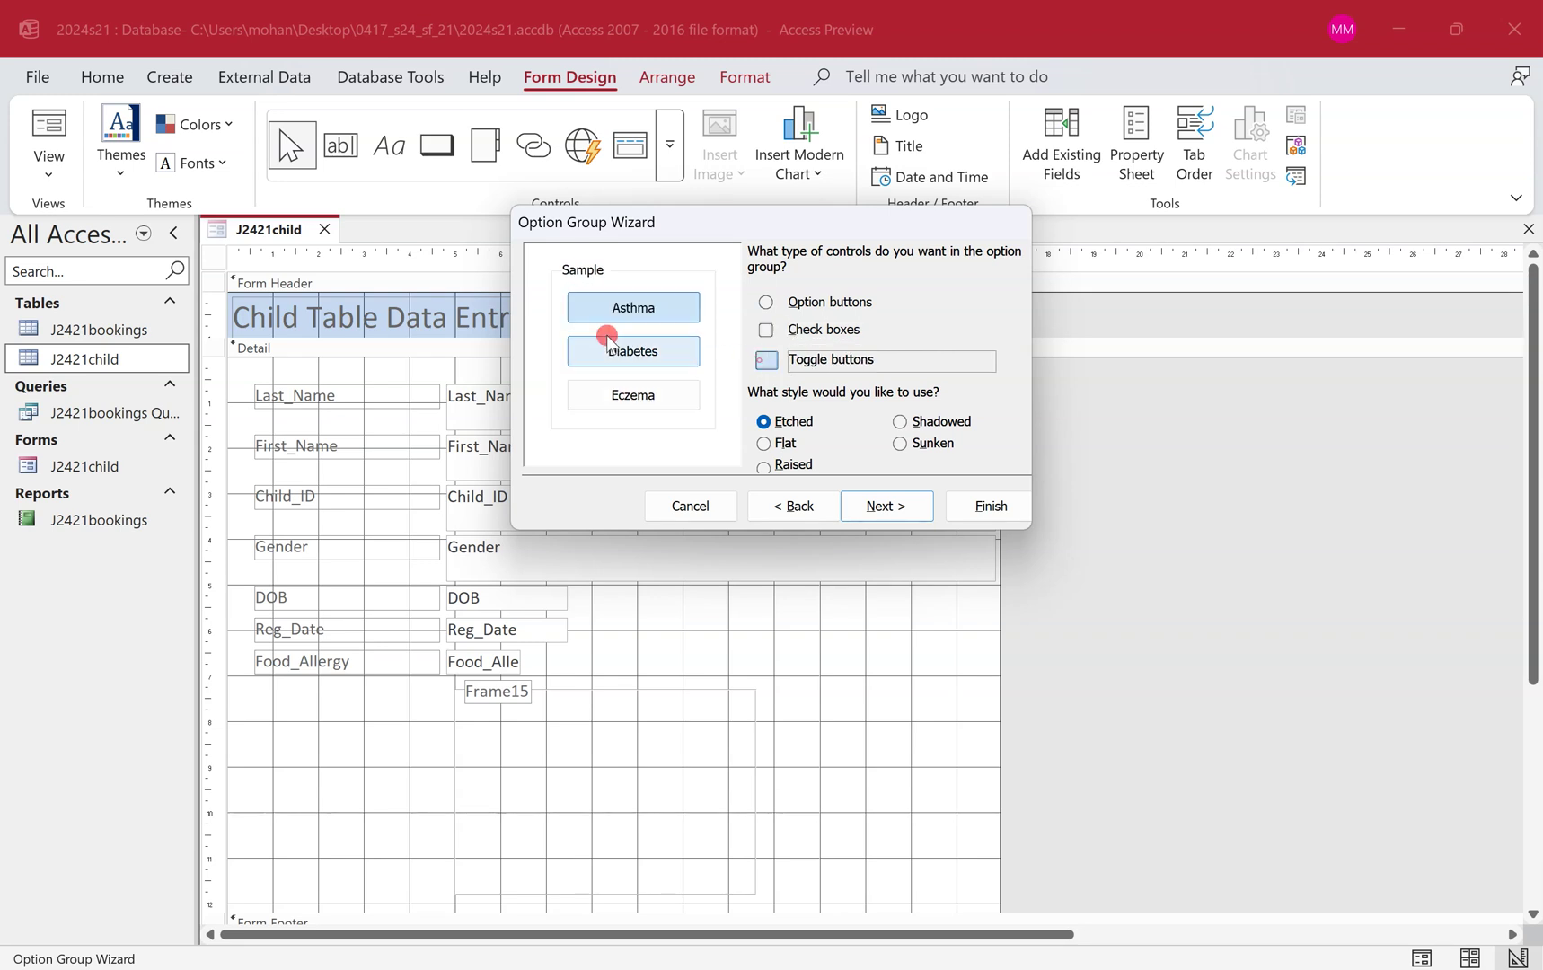
click(645, 393)
click(765, 304)
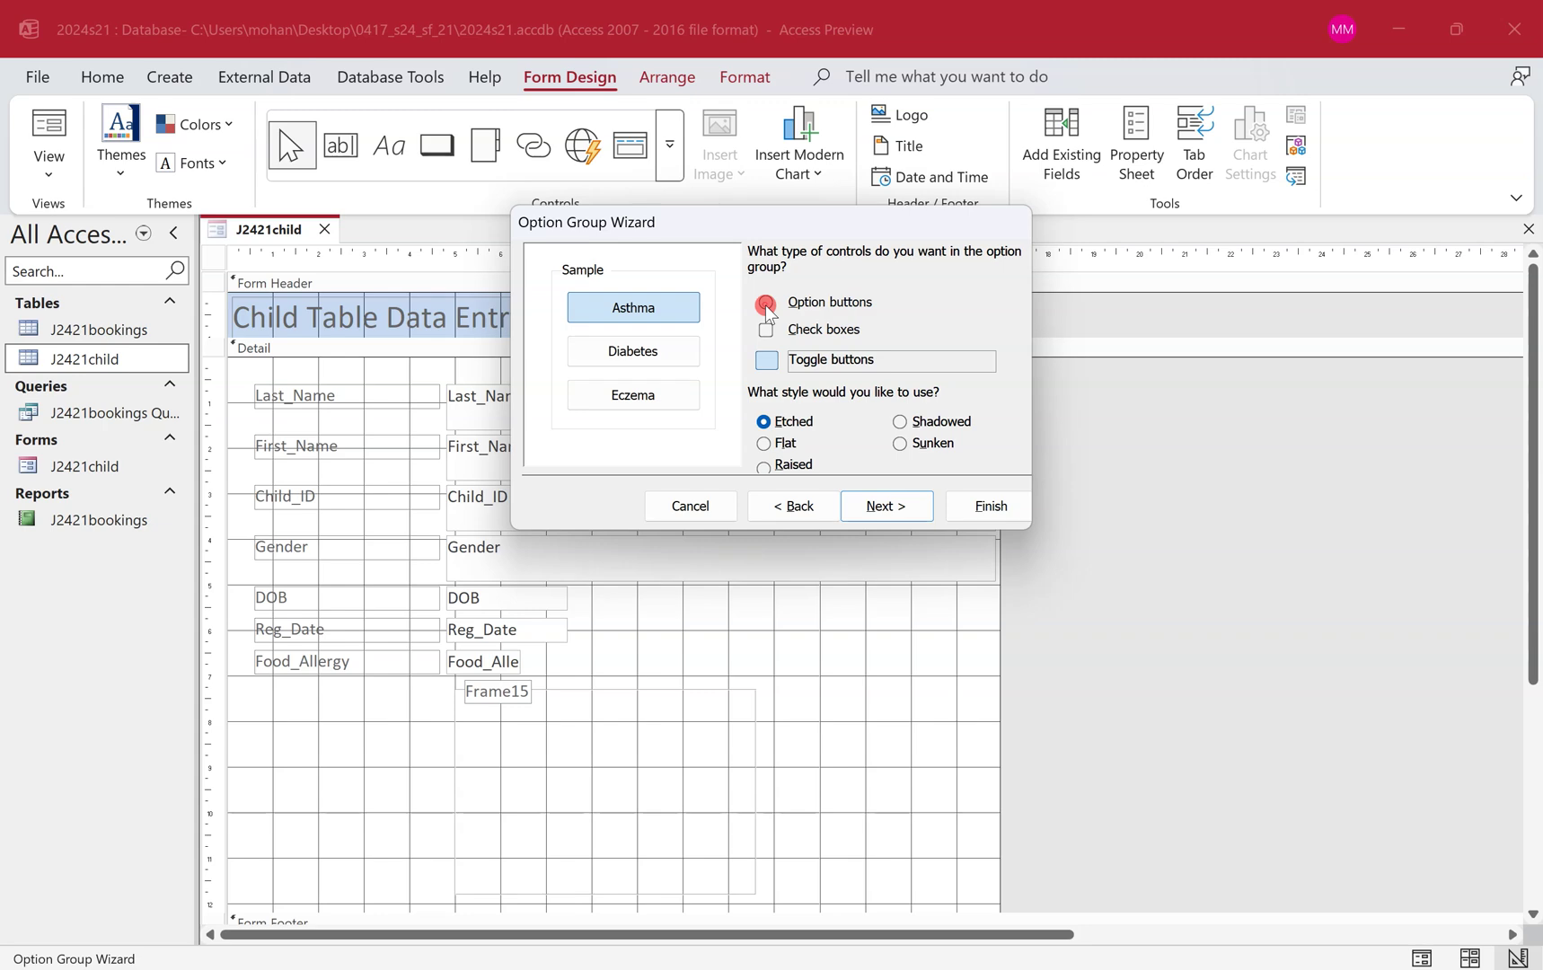
Replace the caption Frame15 with 'Ailment' and finish creating the option group.
key(ctrl+super+Left)
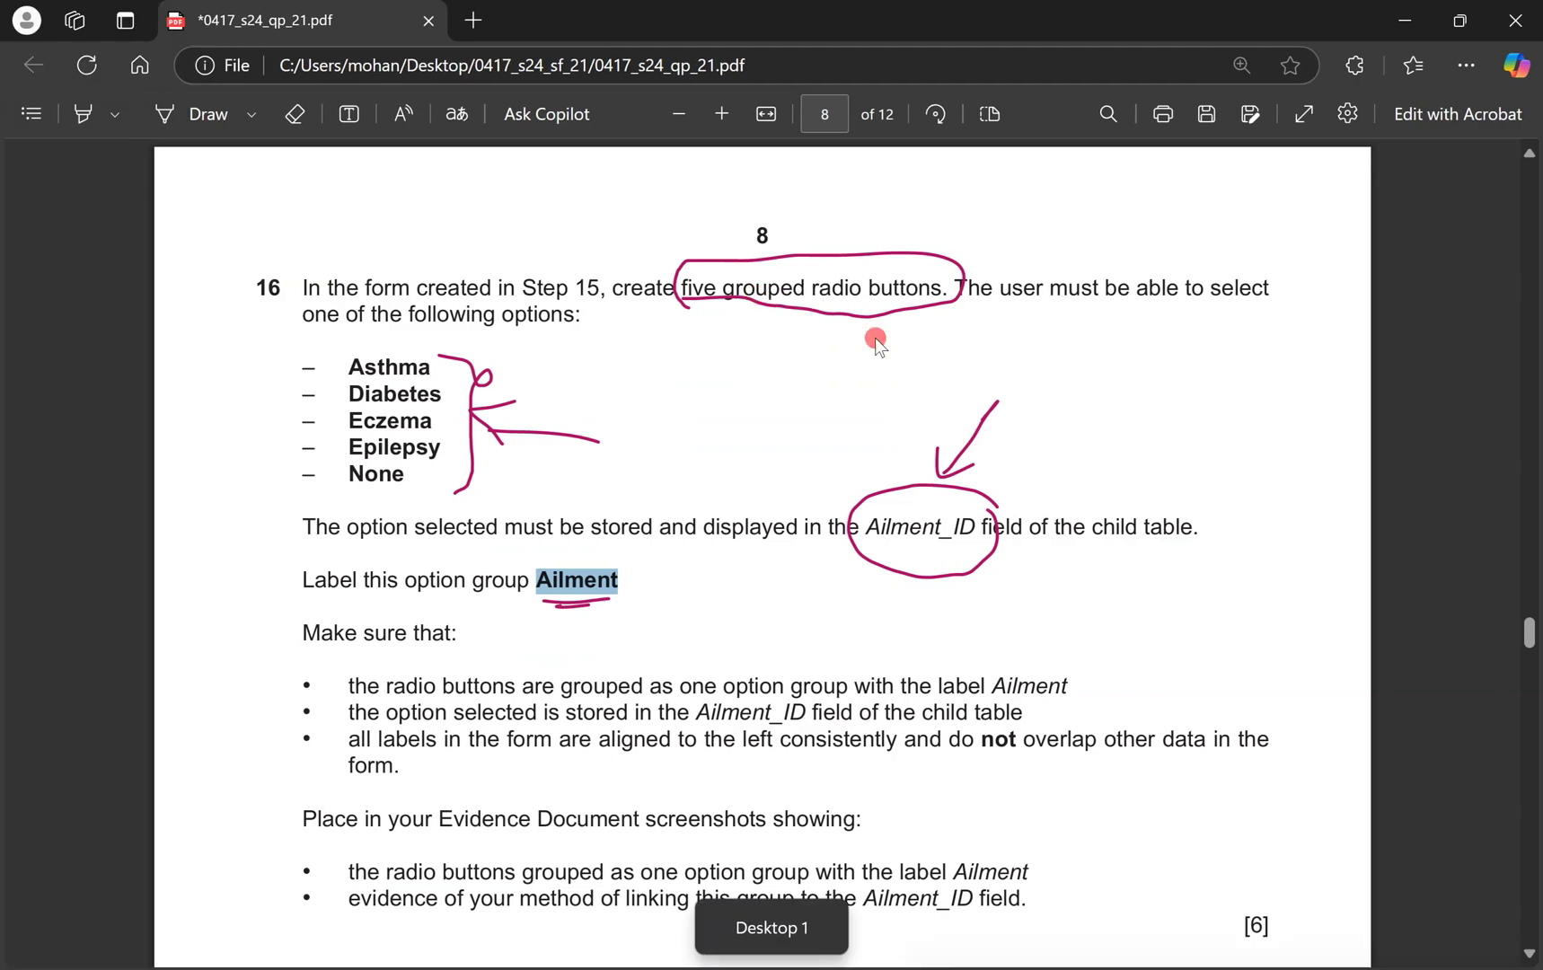
key(ctrl+super+Right)
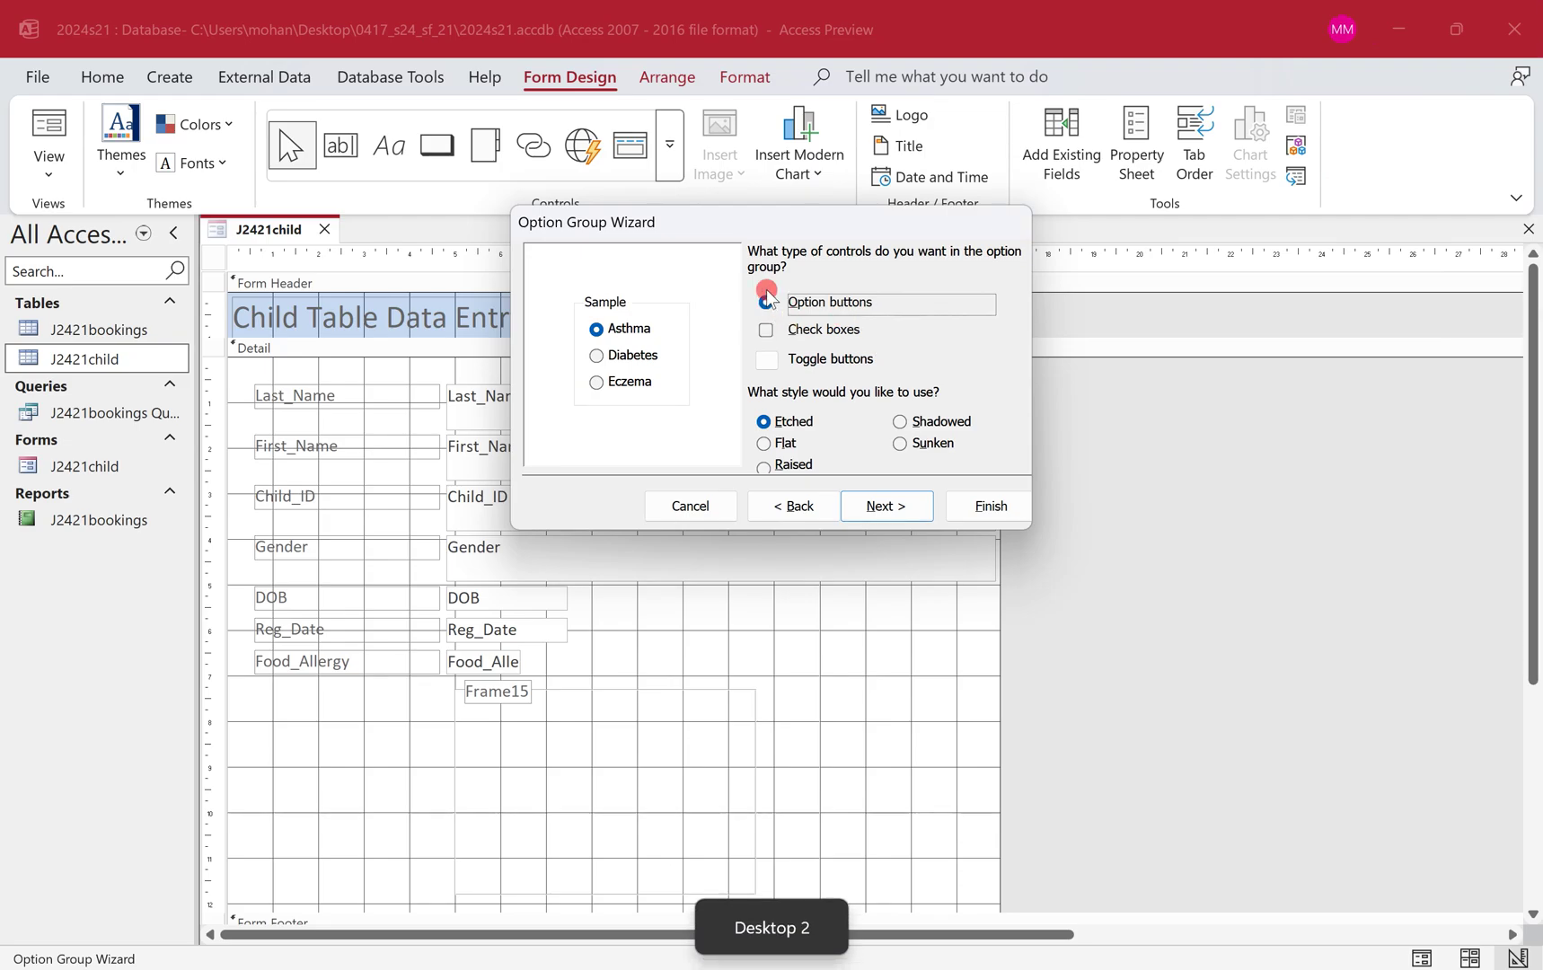
click(913, 506)
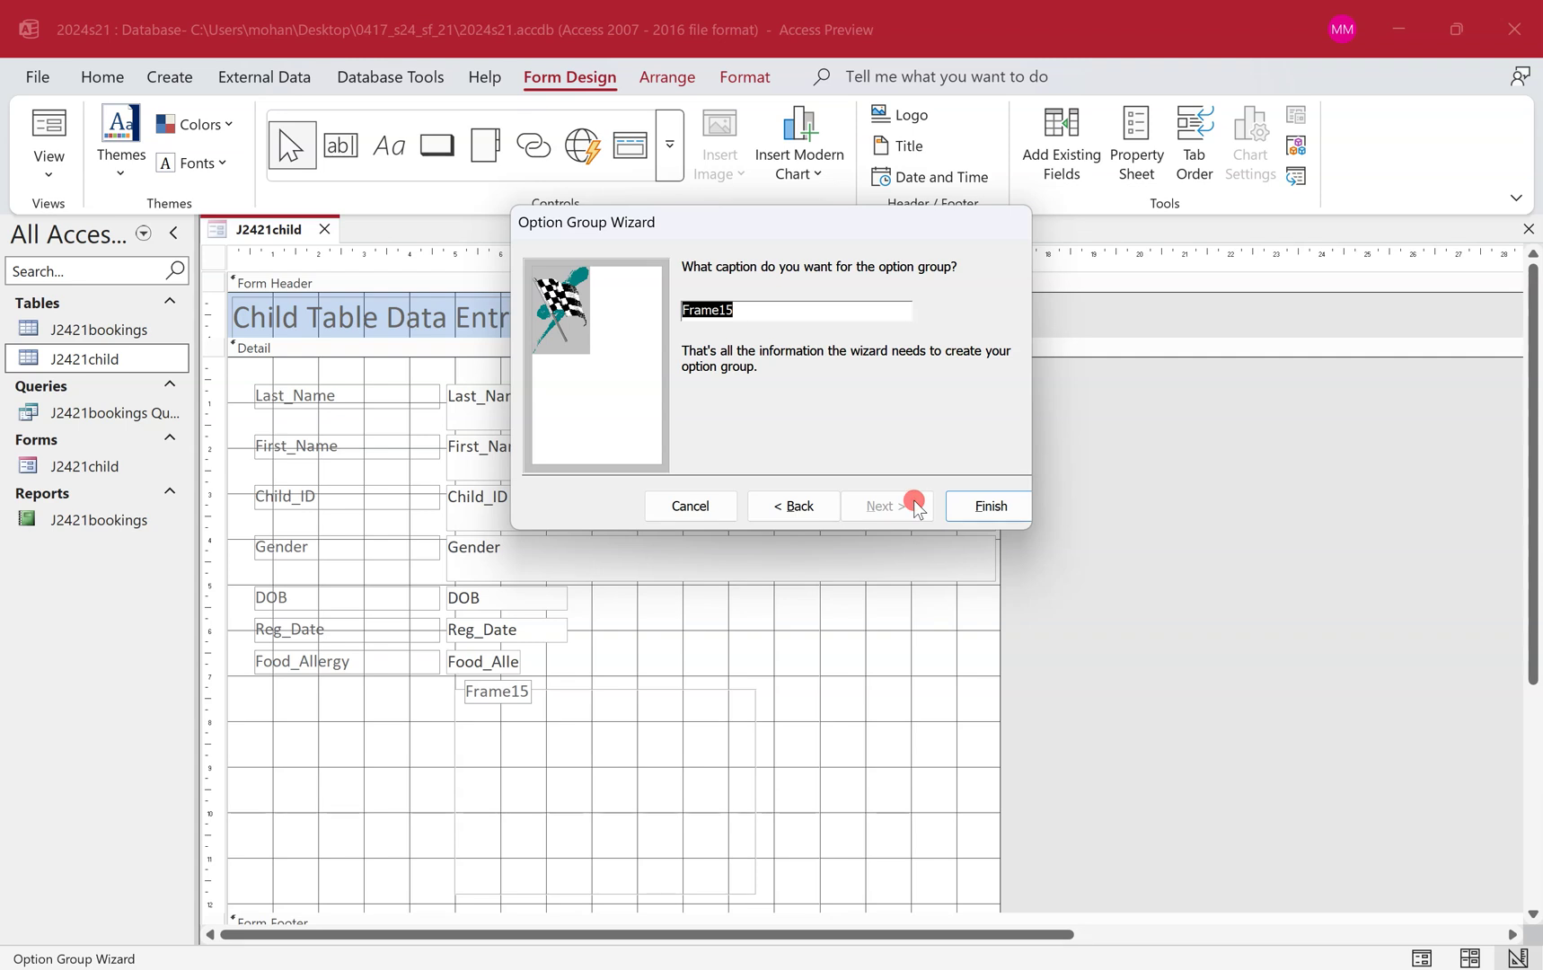
key(ctrl+v)
click(987, 505)
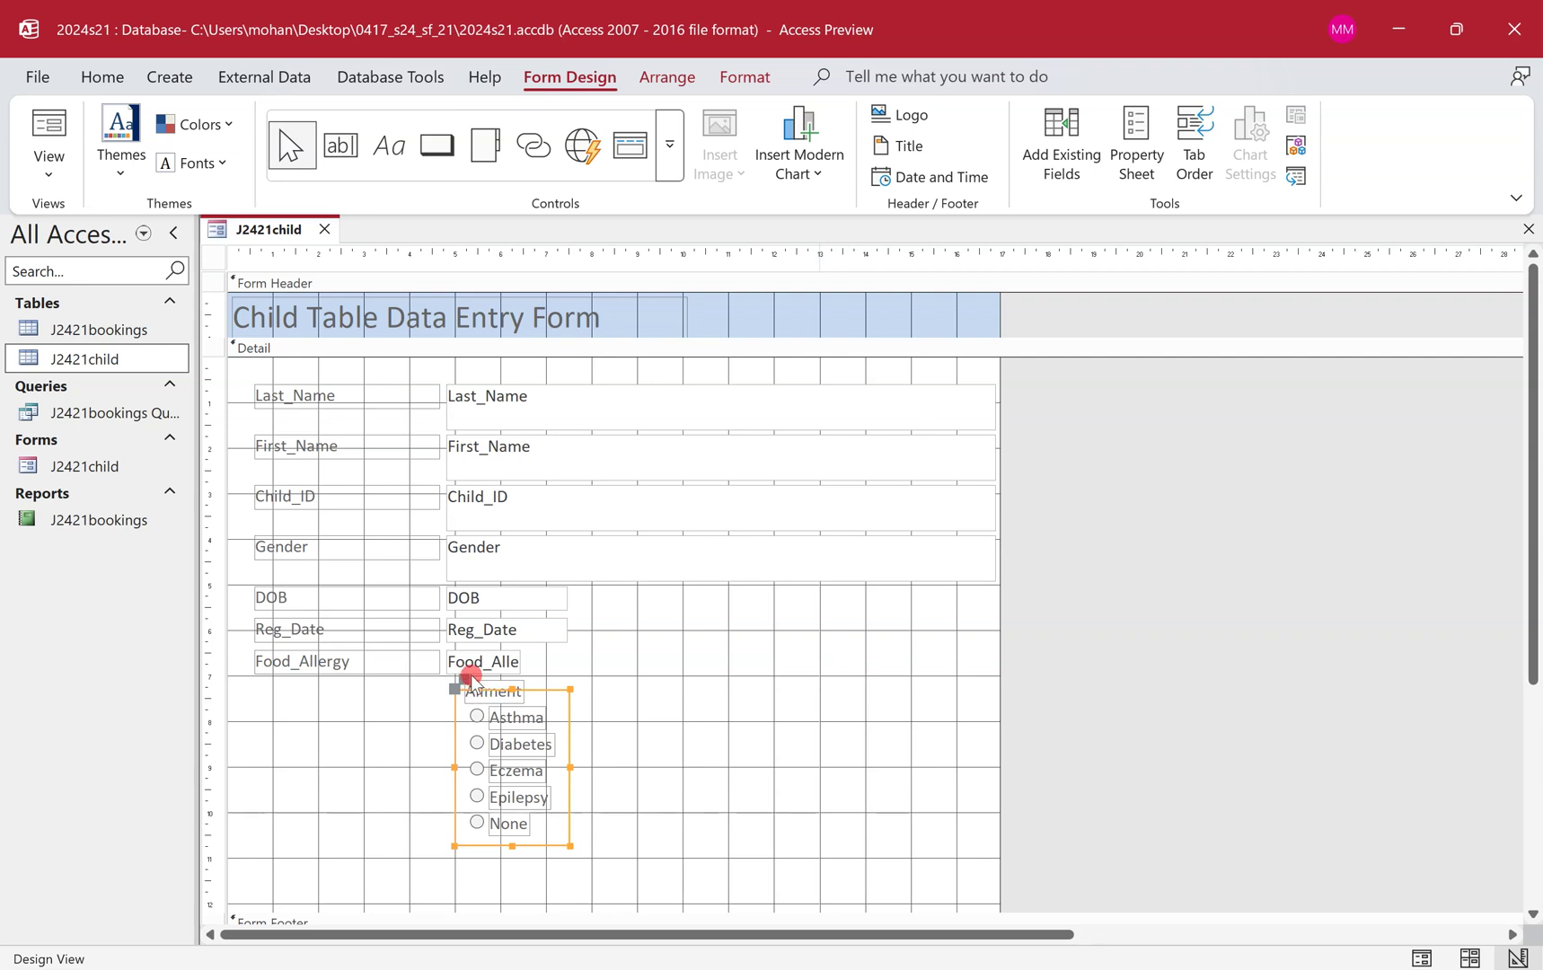
Move the Ailment label left into the label column and check it against the question's requirement.
mouse_move(464, 680)
mouse_down()
mouse_move(417, 641)
mouse_move(296, 658)
mouse_move(255, 691)
mouse_up()
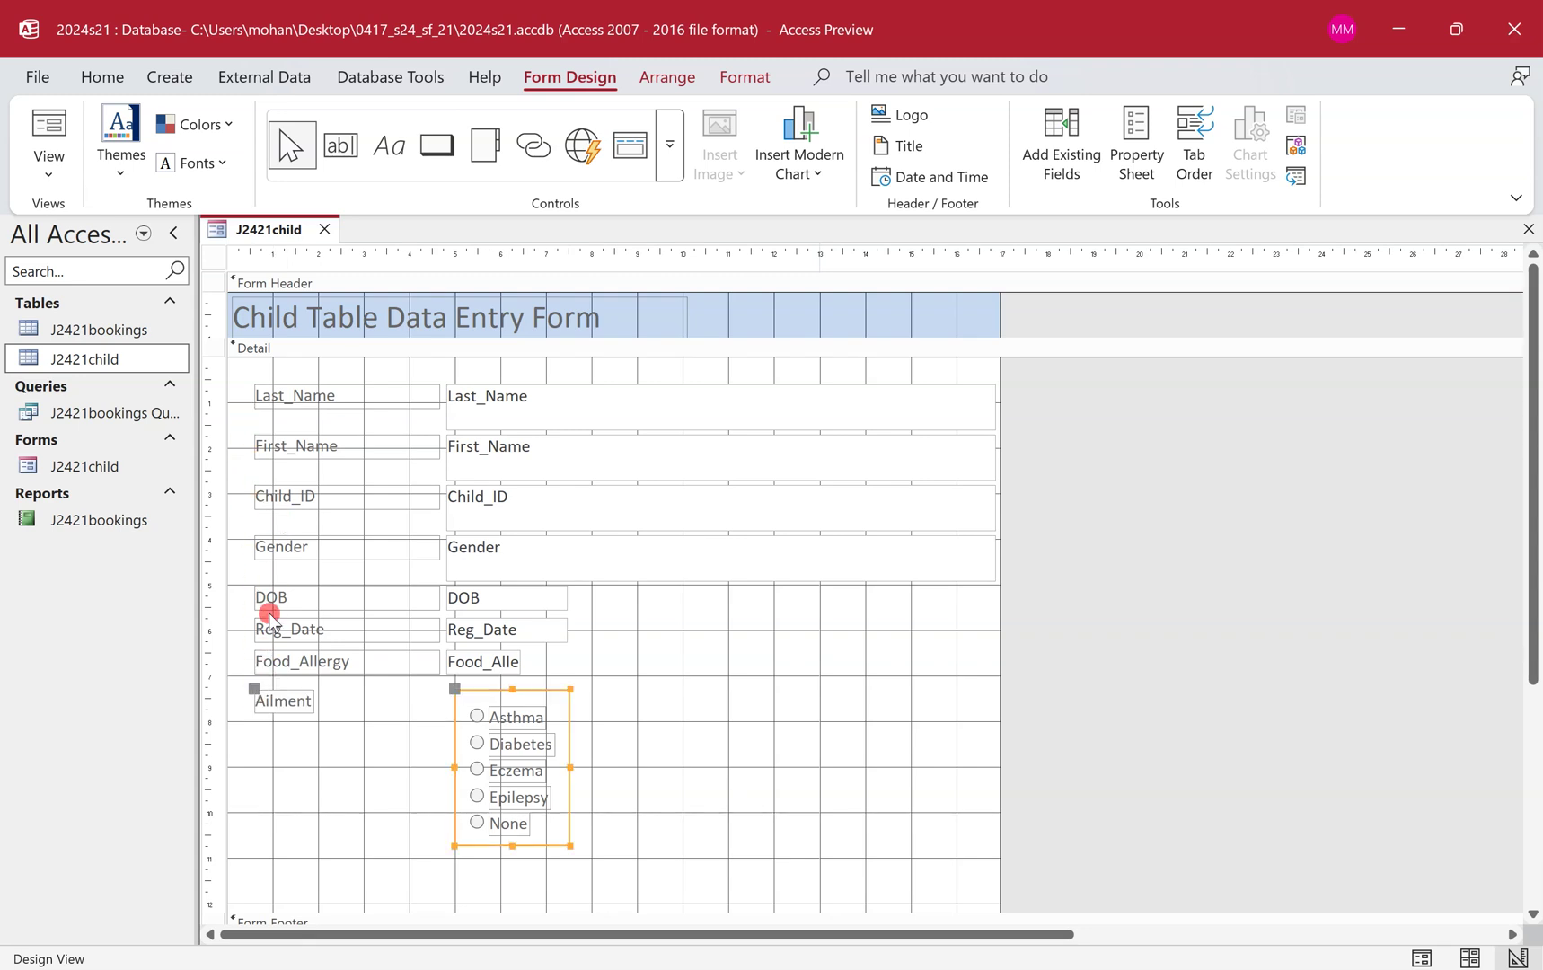
click(685, 707)
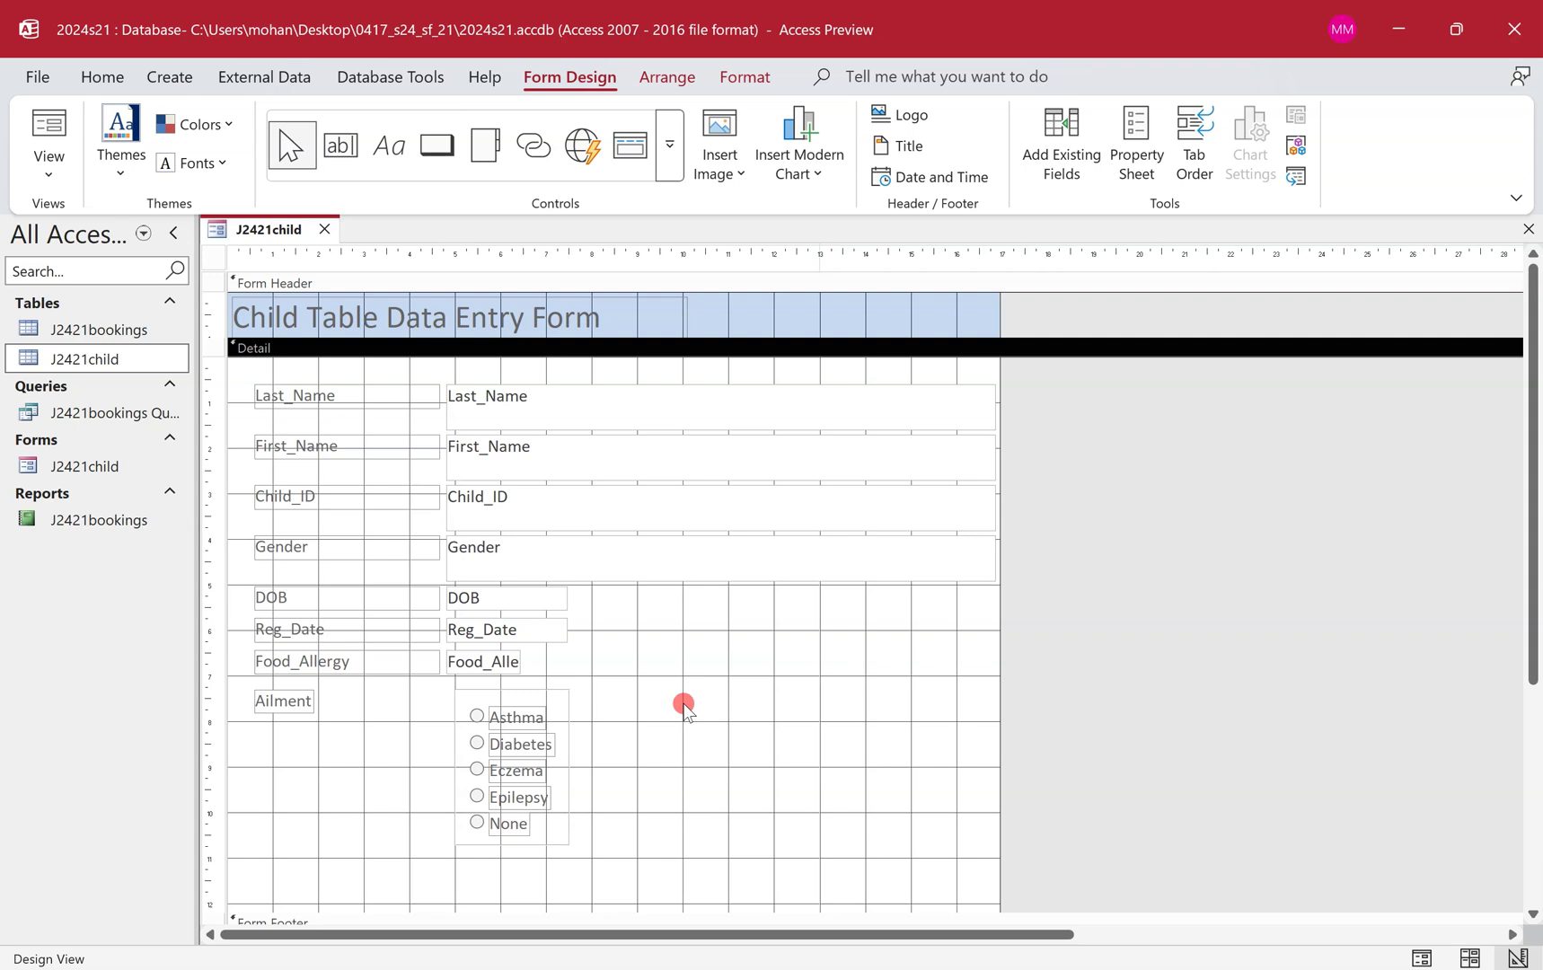
key(ctrl+super+Left)
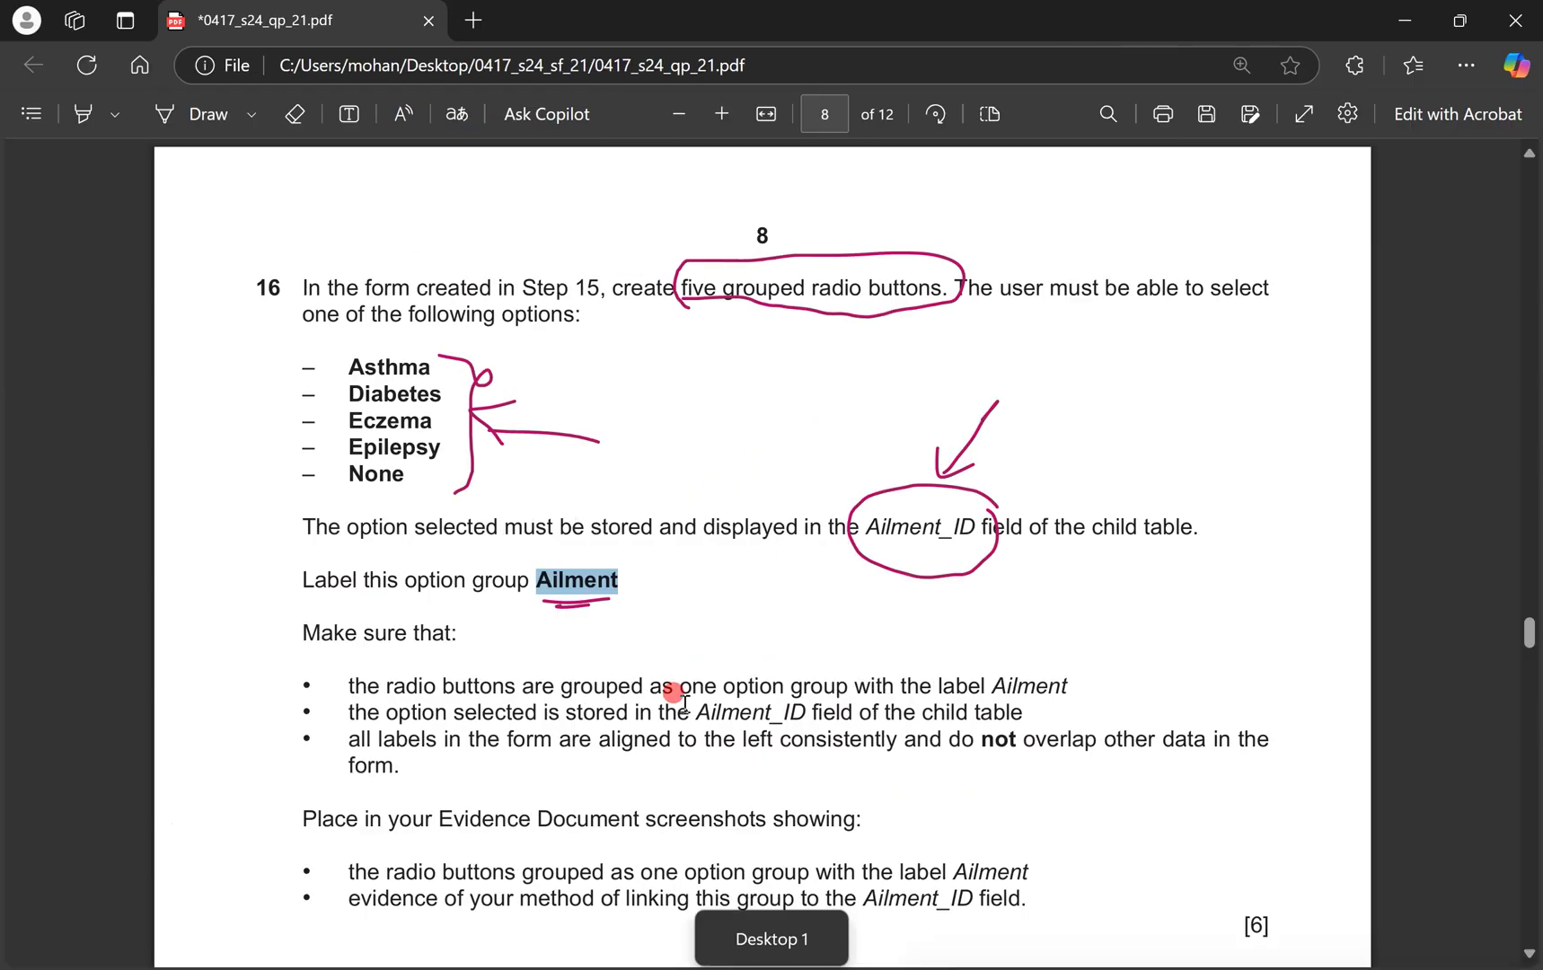
scroll(532, 637, down, 1)
drag(717, 609, 1024, 608)
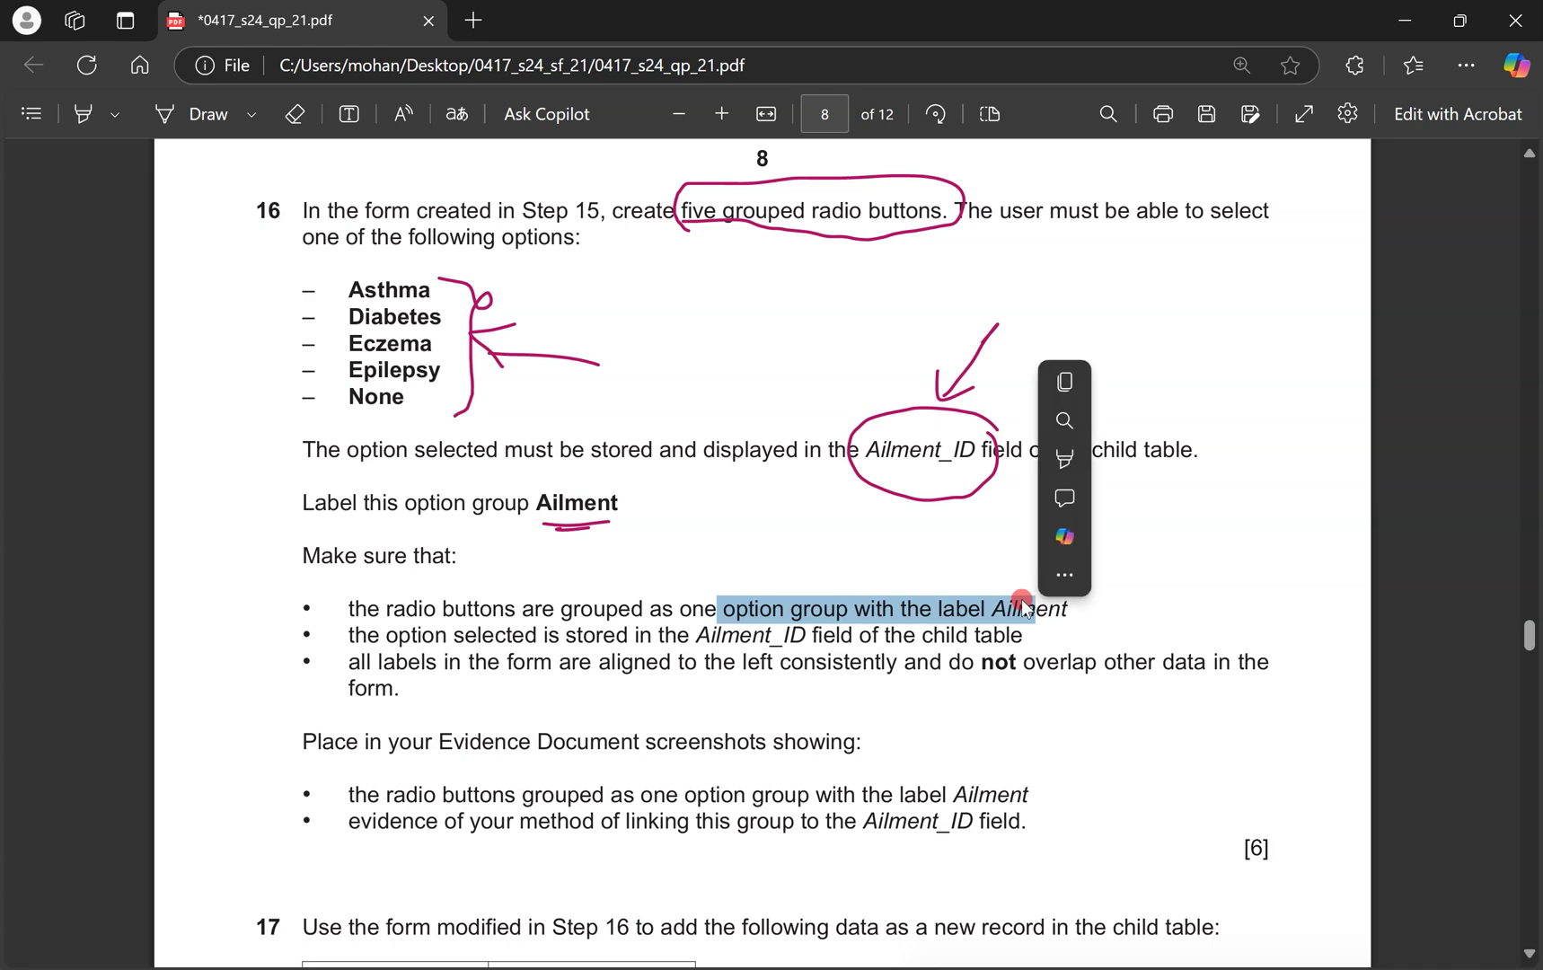
key(ctrl+super+Right)
click(558, 697)
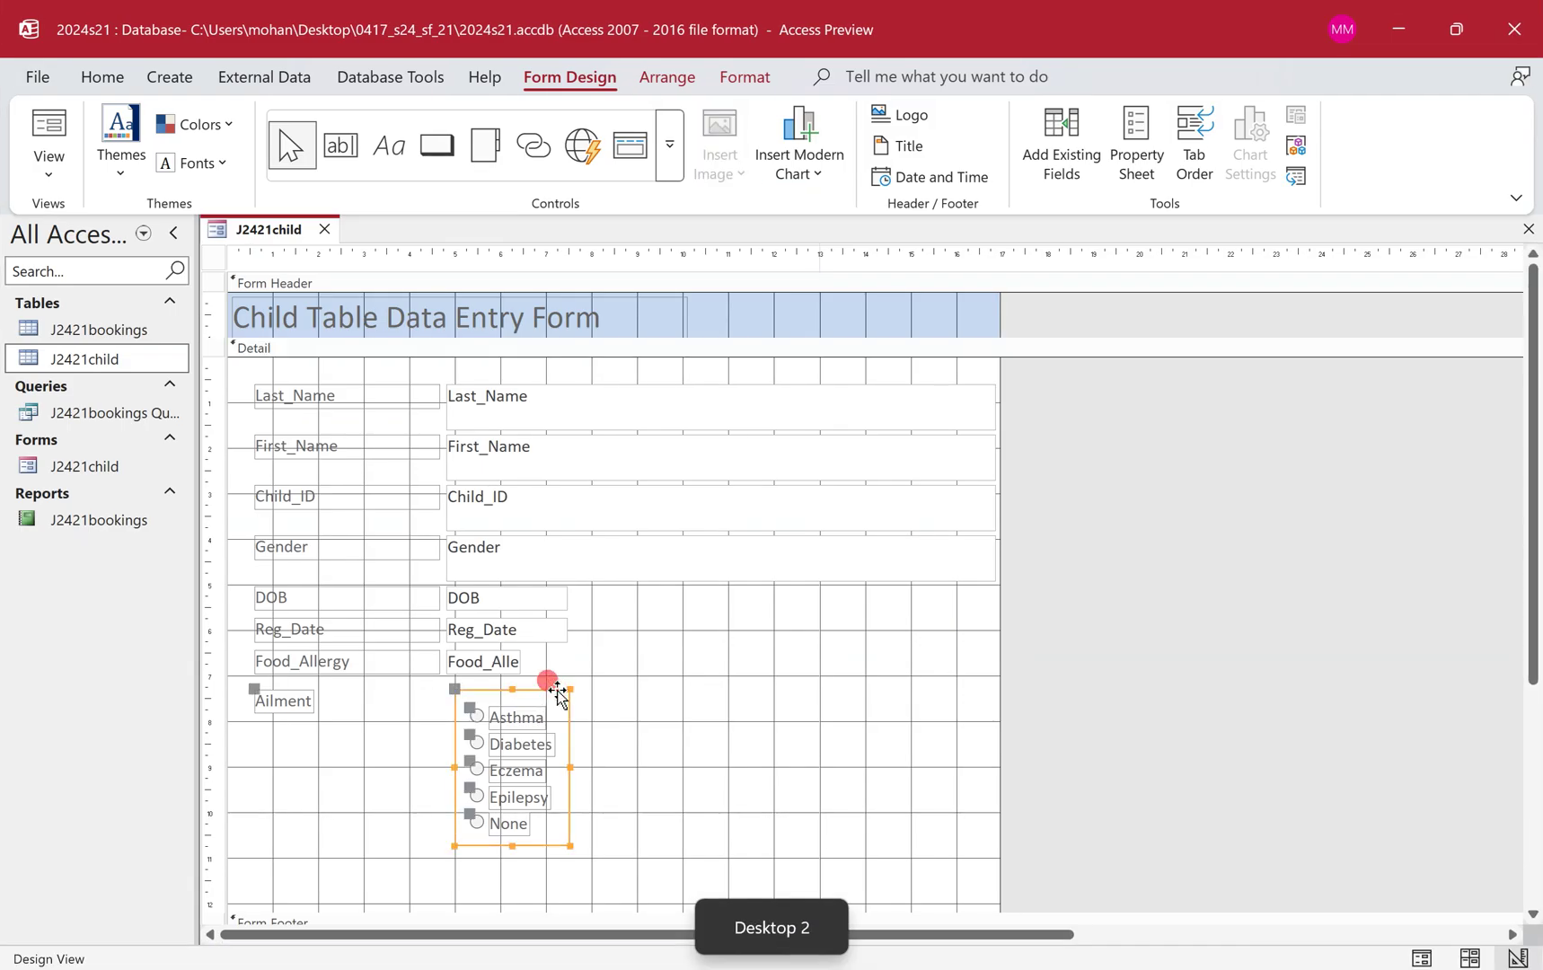
click(299, 711)
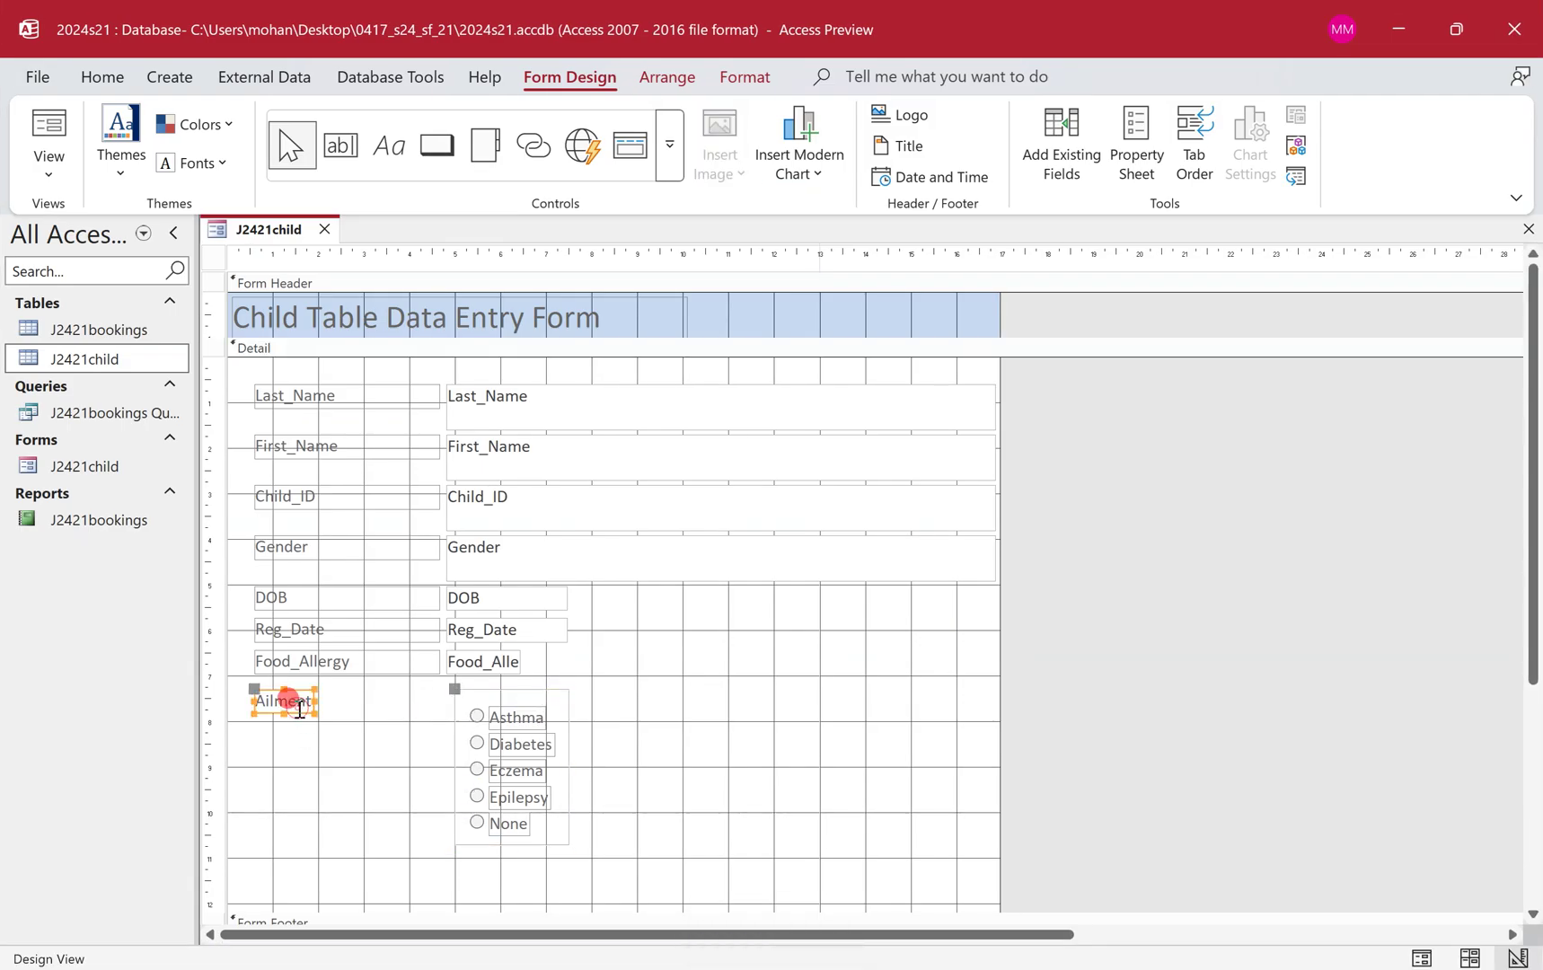
Review the question's Ailment_ID storage and screenshot evidence requirements, then clear the form selection.
key(ctrl+super+Left)
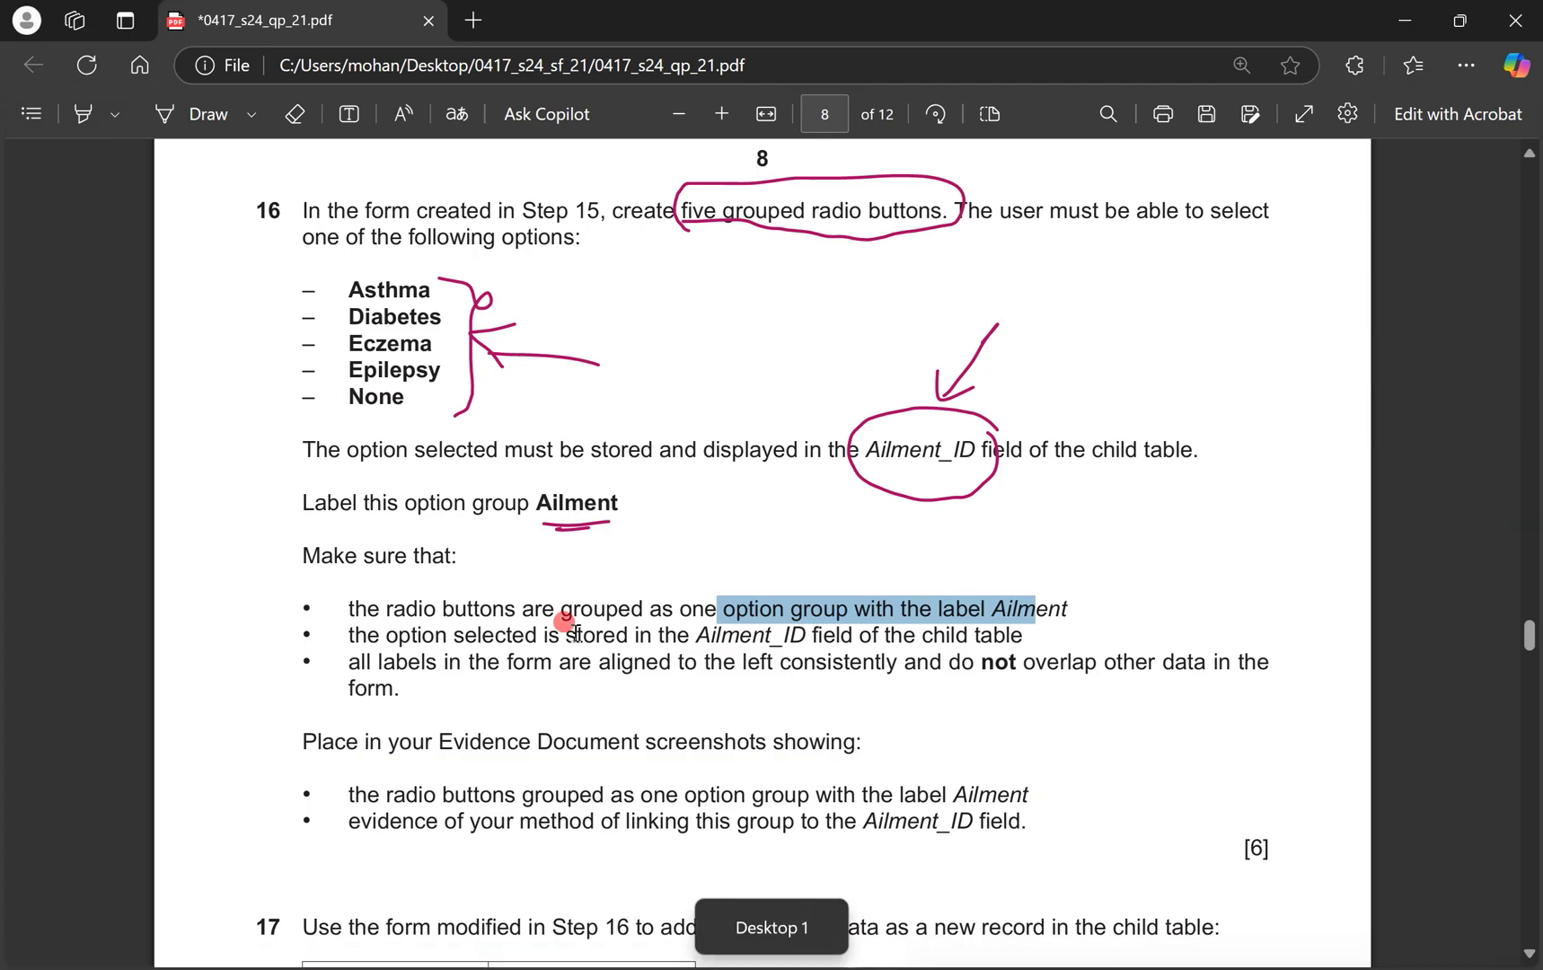
drag(693, 634, 803, 634)
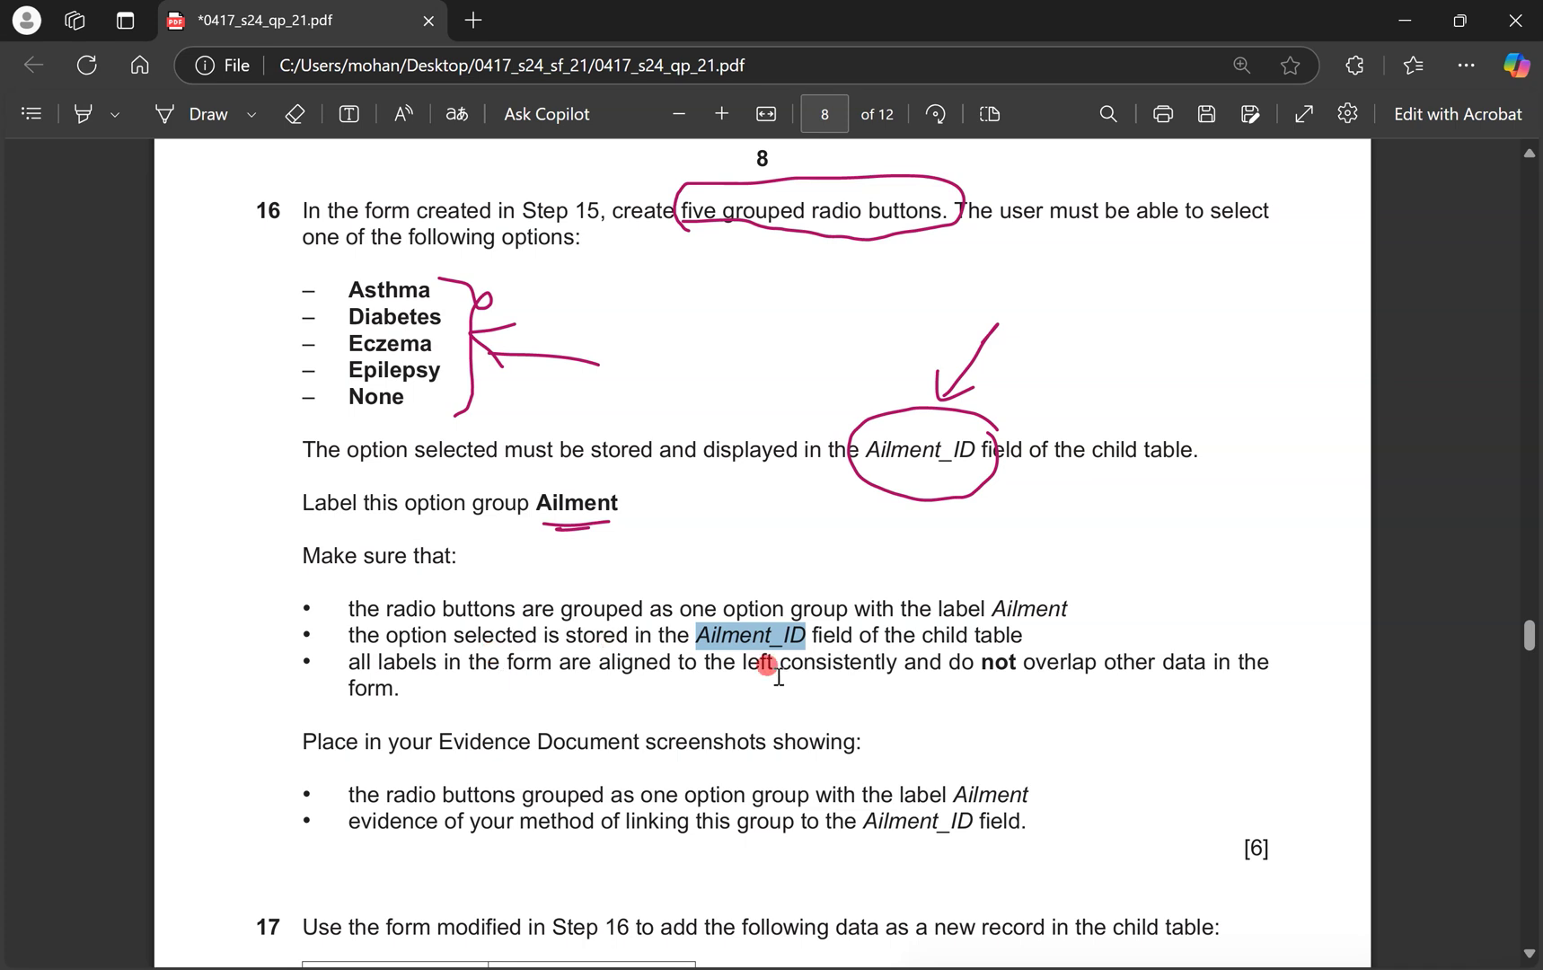
key(ctrl+super+Right)
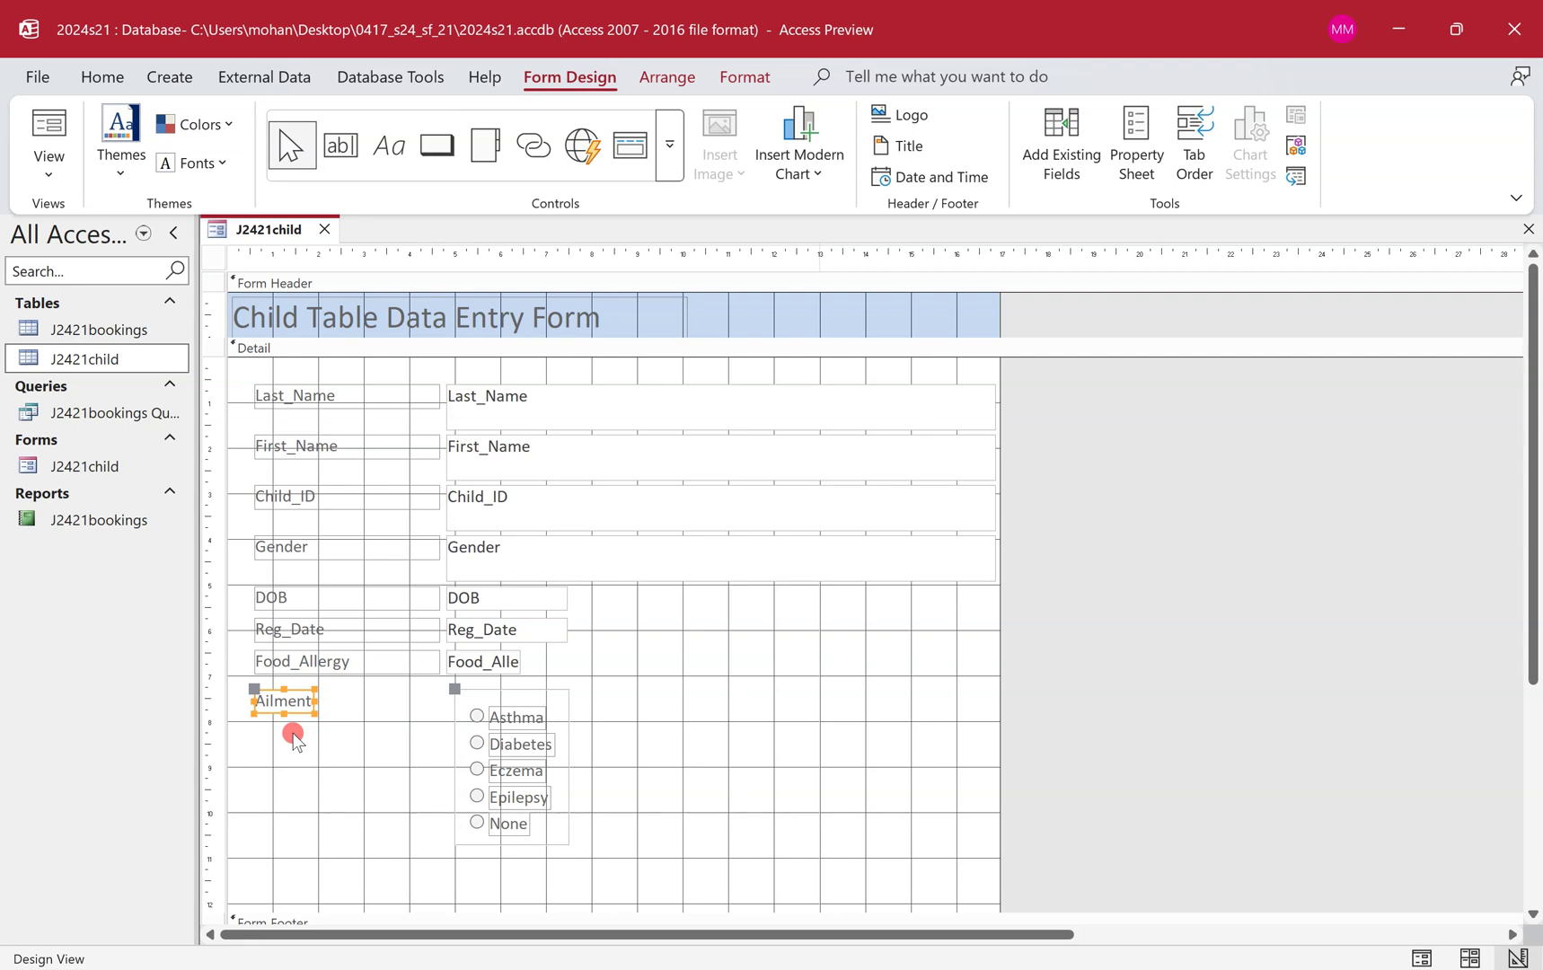
key(ctrl+super+Left)
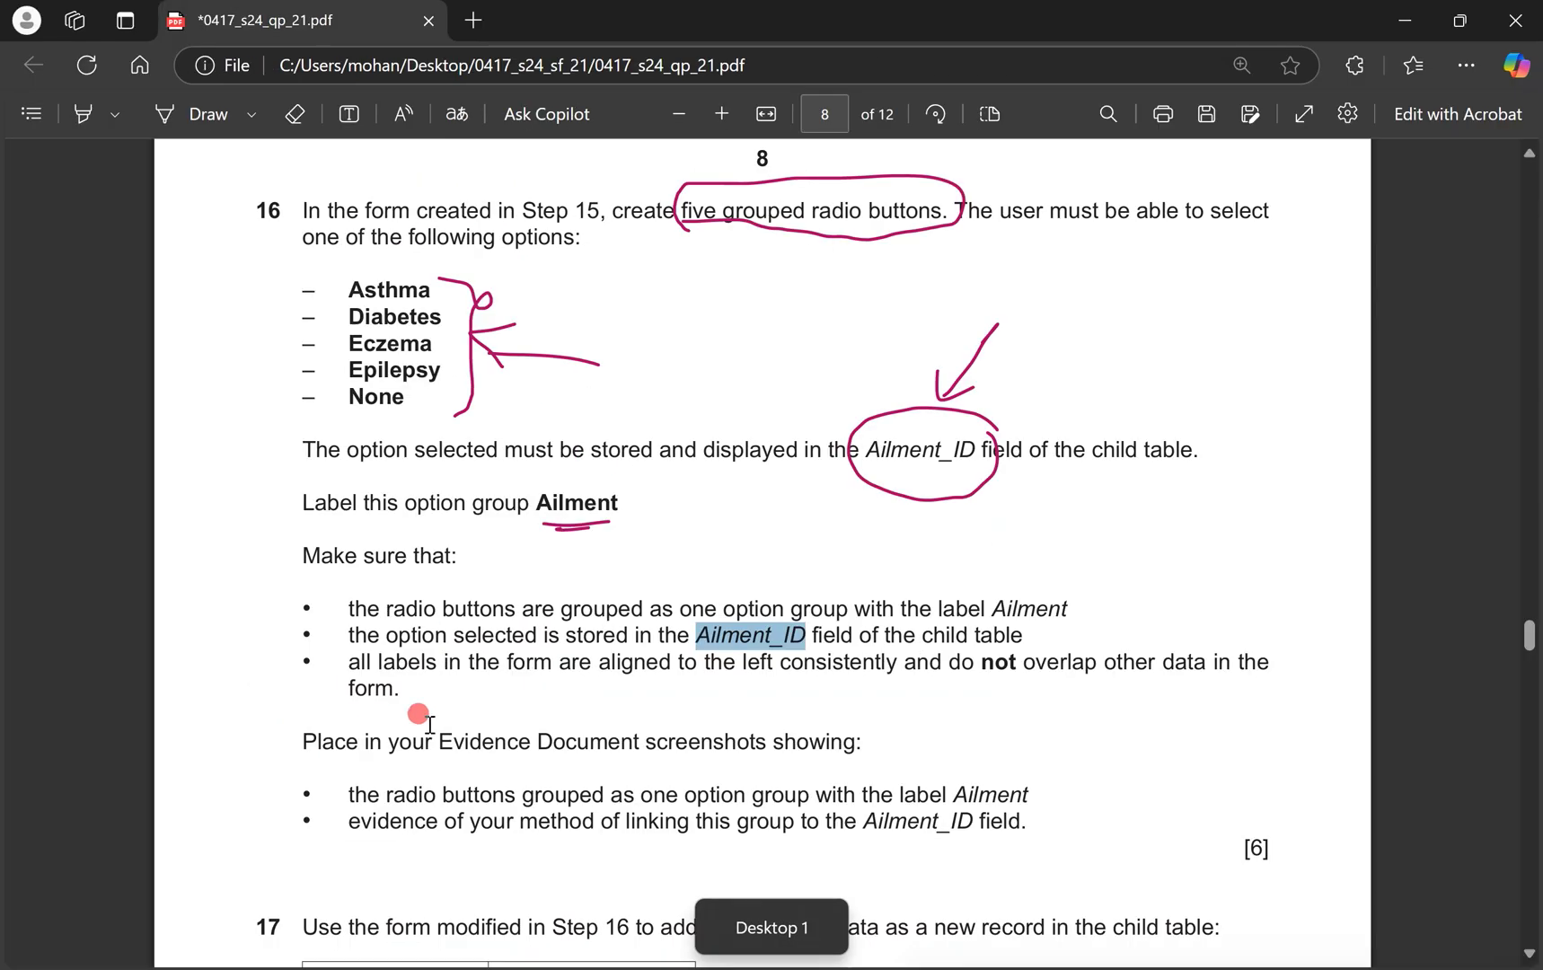
drag(656, 738, 833, 734)
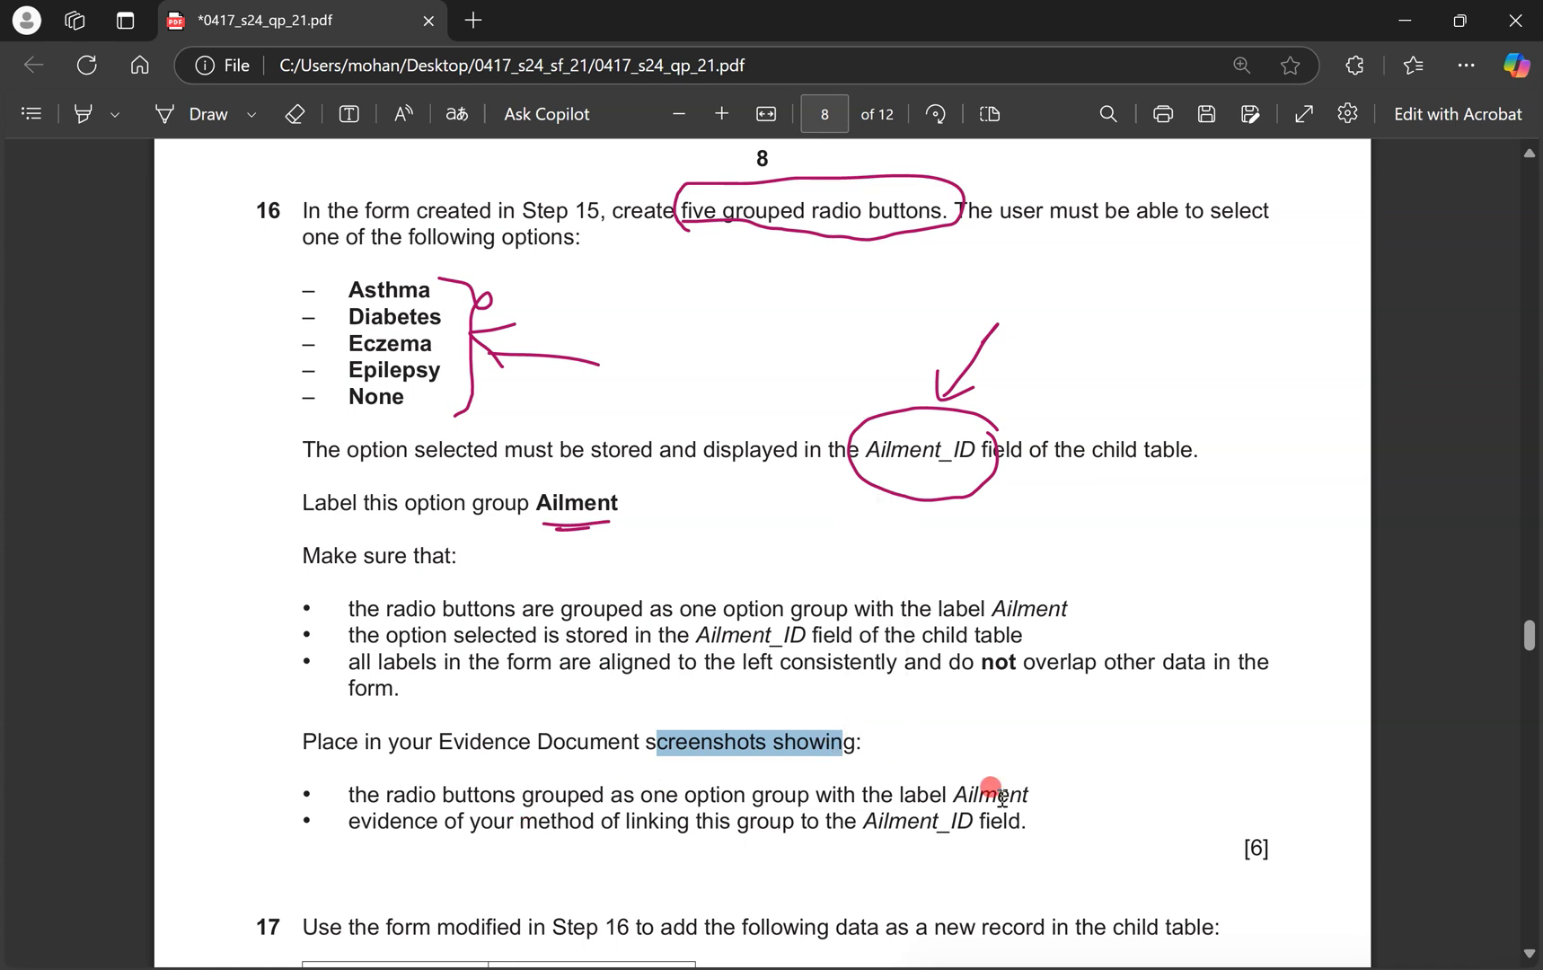
key(ctrl+super+Right)
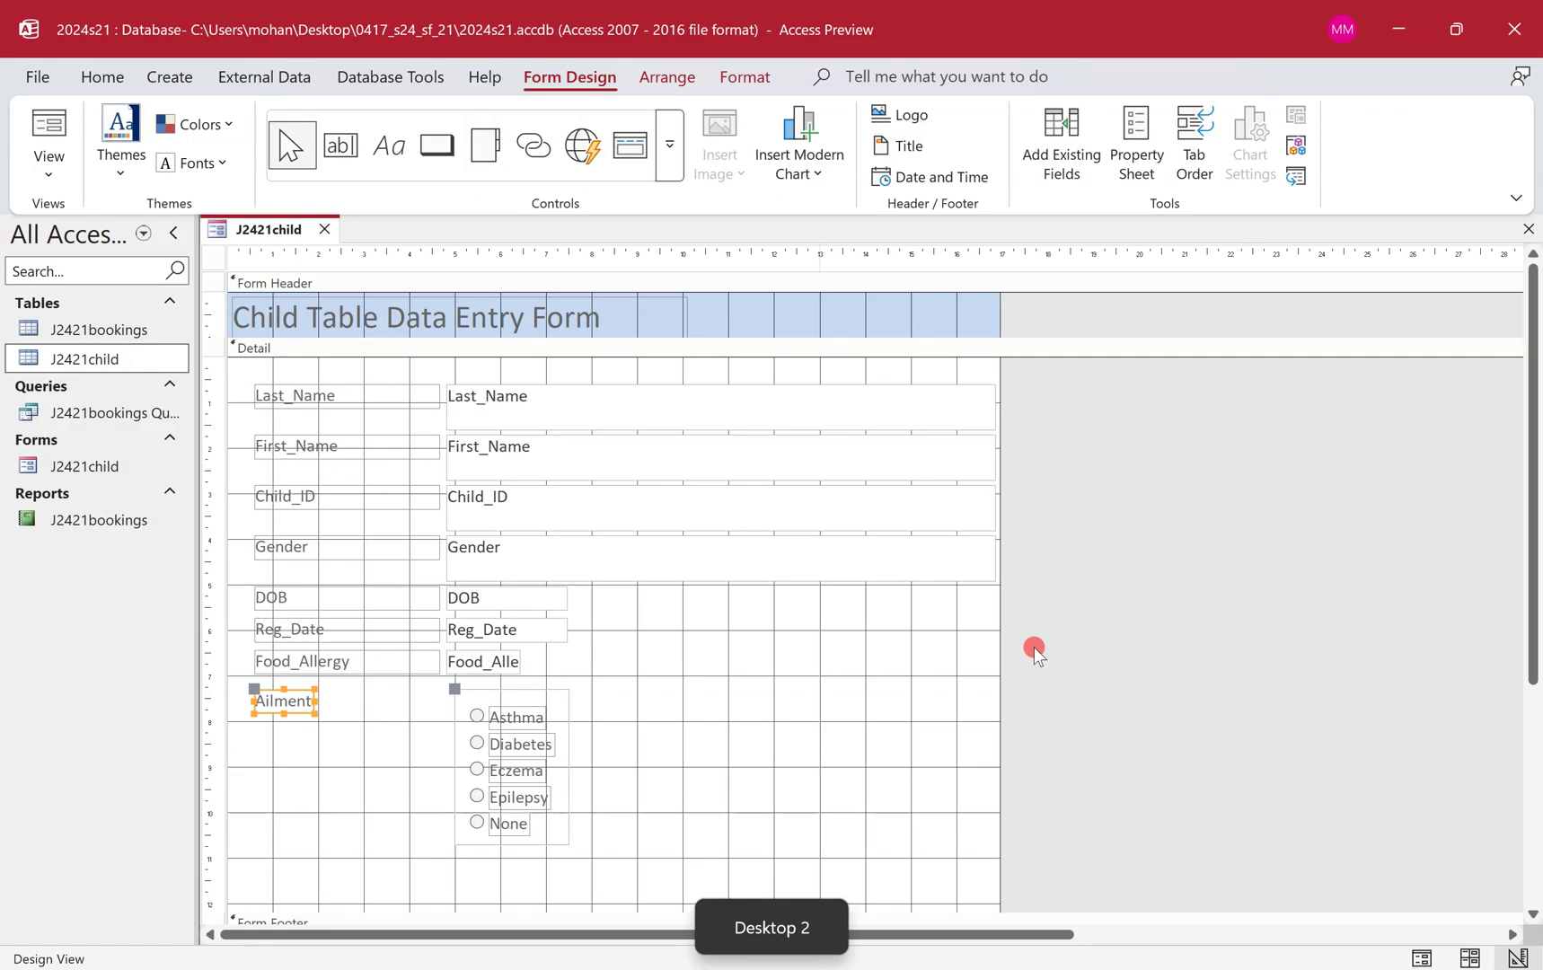
click(961, 727)
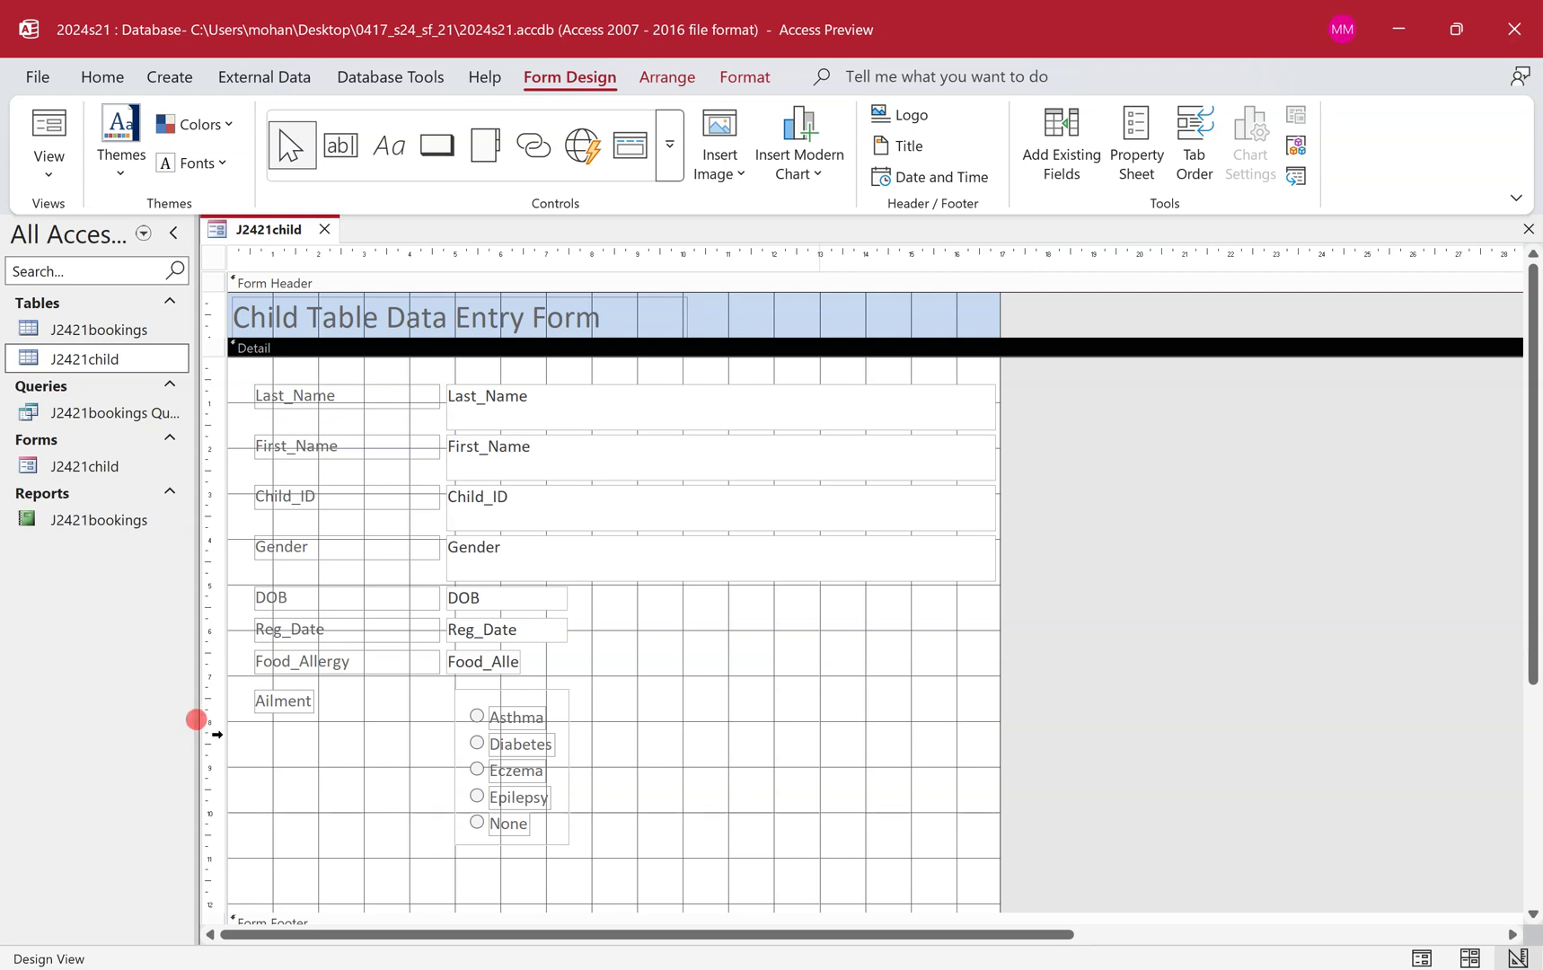
Snip a screenshot of the Ailment label and its five-option group.
key(super+shift+s)
drag(219, 677, 670, 868)
key(ctrl+super+Left)
Paste the Ailment option group screenshot below 'Step 16 evidence:' in j2421evidence.rtf and shrink it.
mouse_move(574, 965)
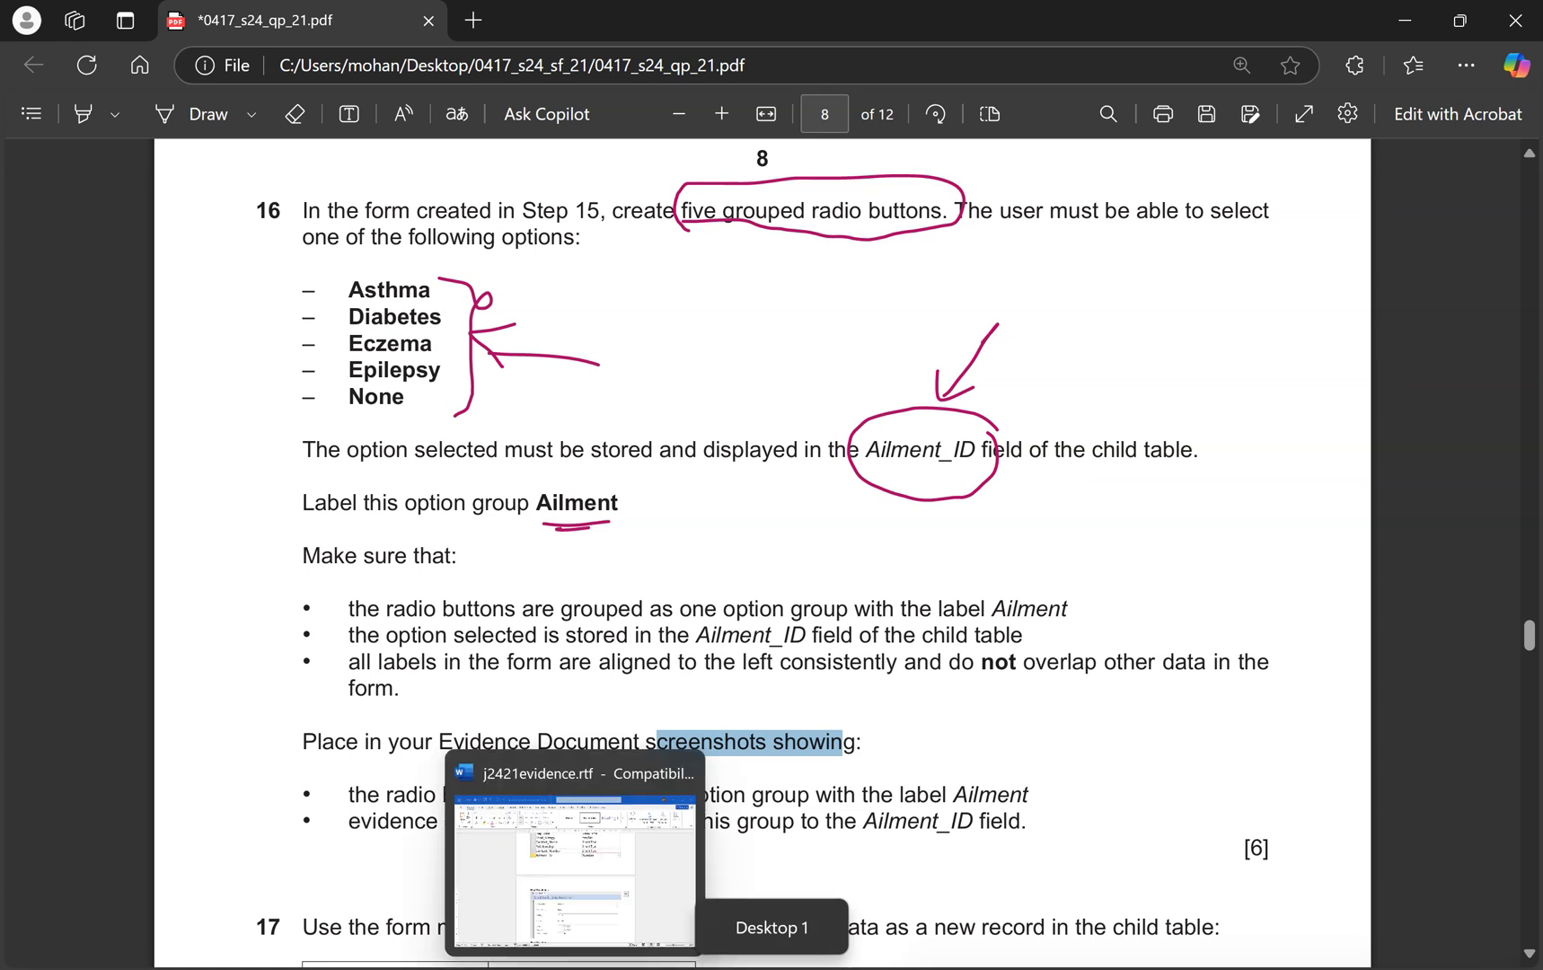
click(575, 862)
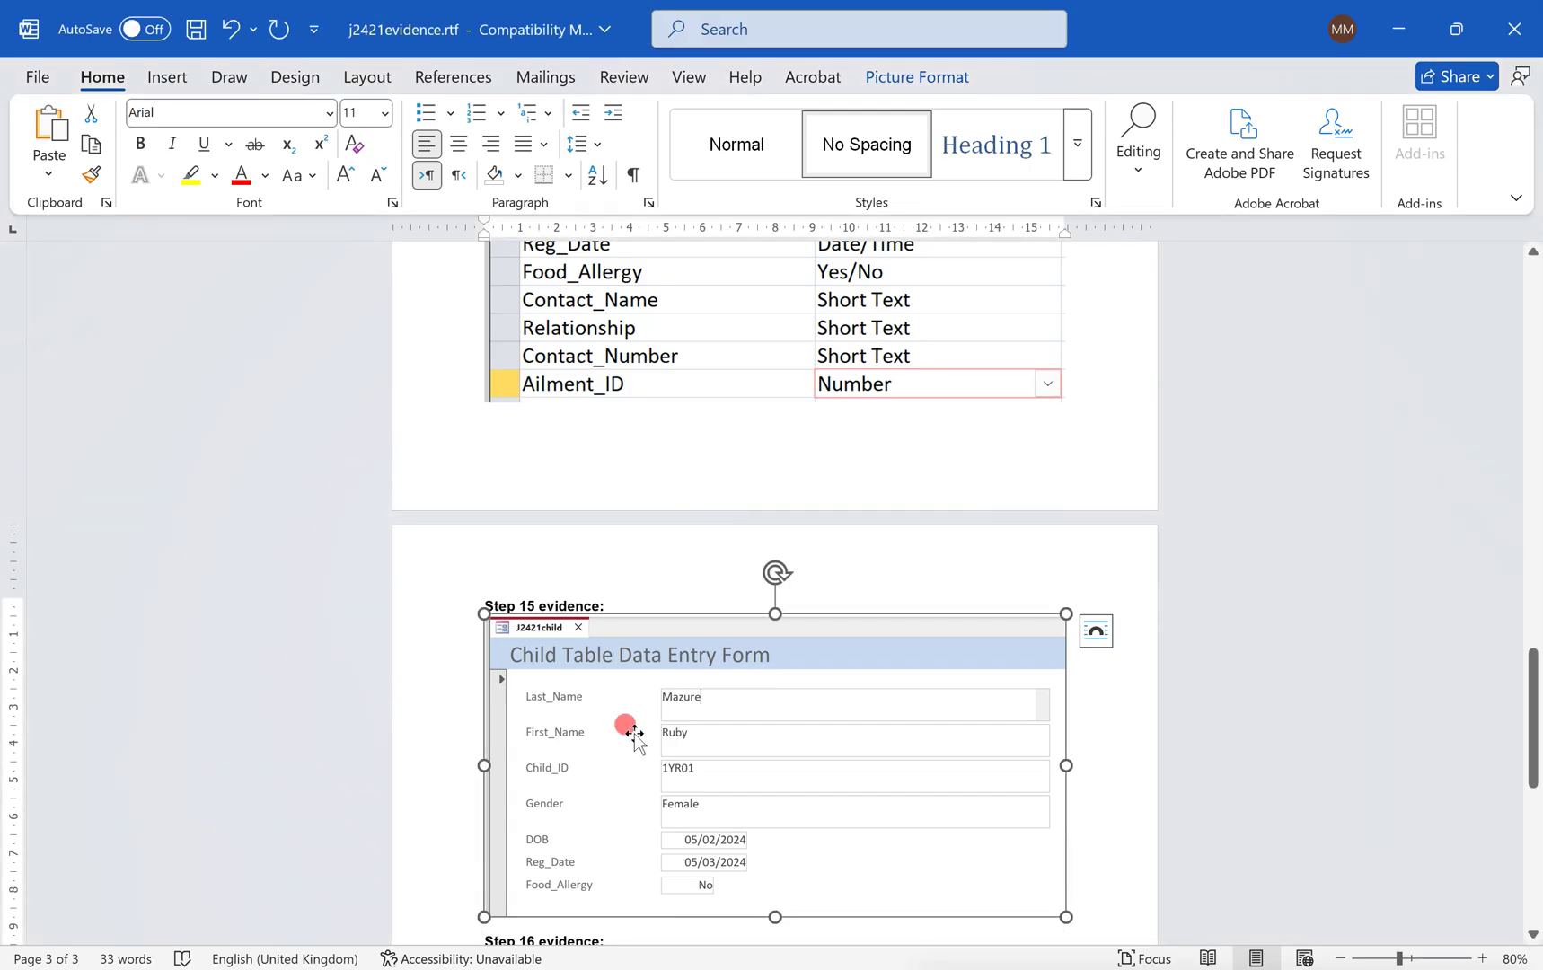
scroll(1106, 693, down, 3)
click(500, 612)
key(ctrl+v)
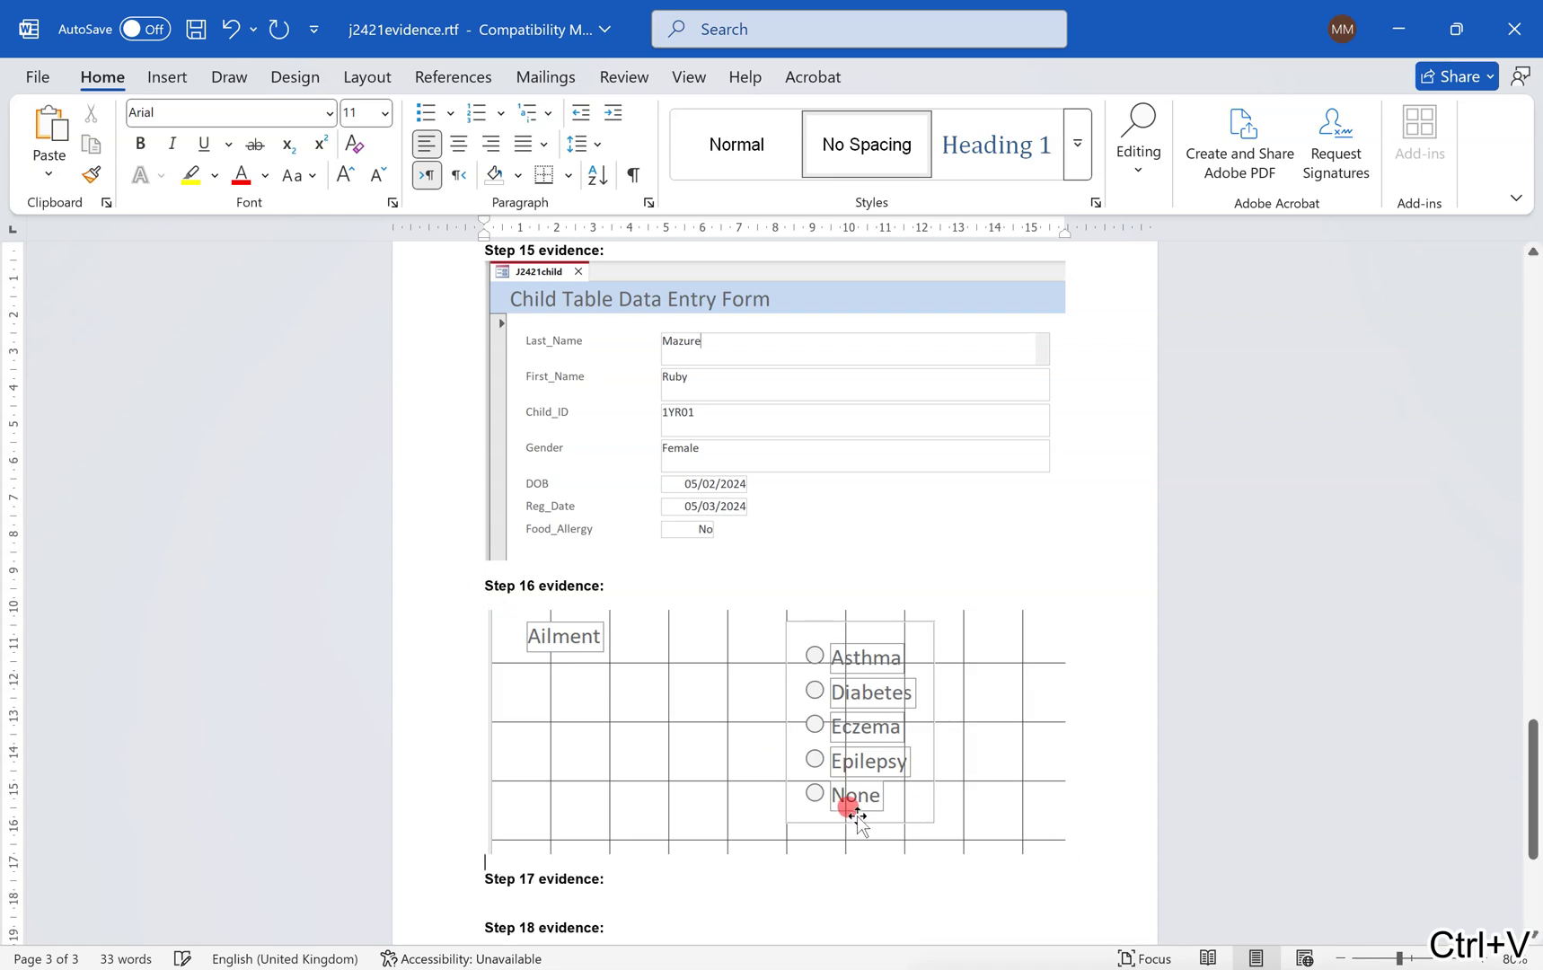
click(853, 813)
drag(1064, 848, 842, 754)
key(ctrl+super+Right)
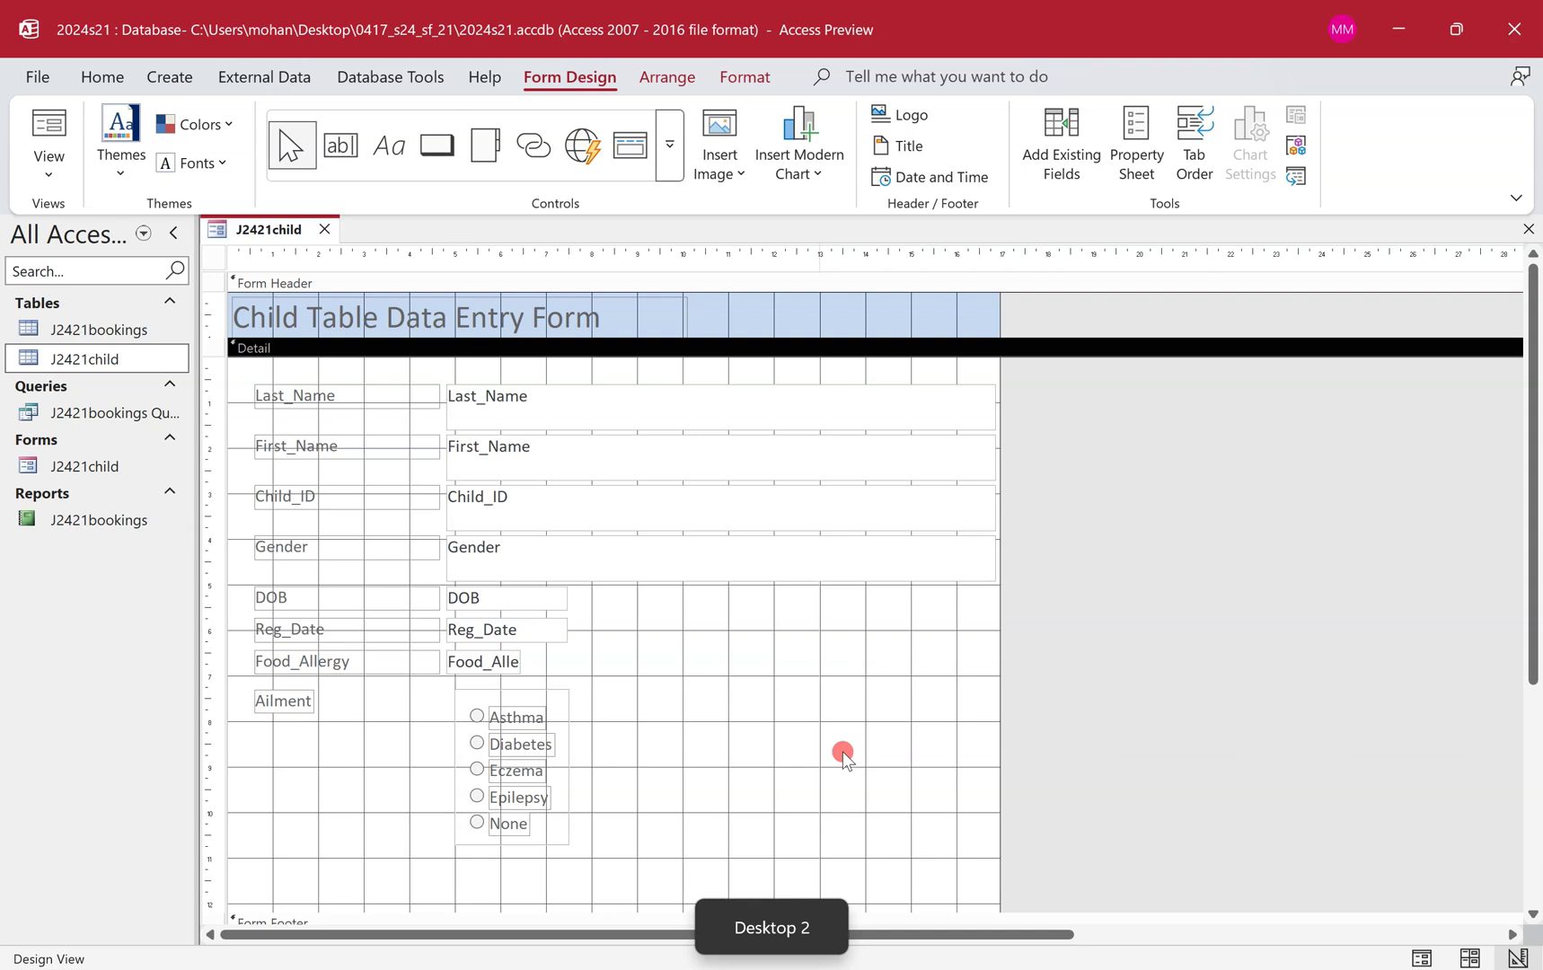
key(ctrl+super+Left)
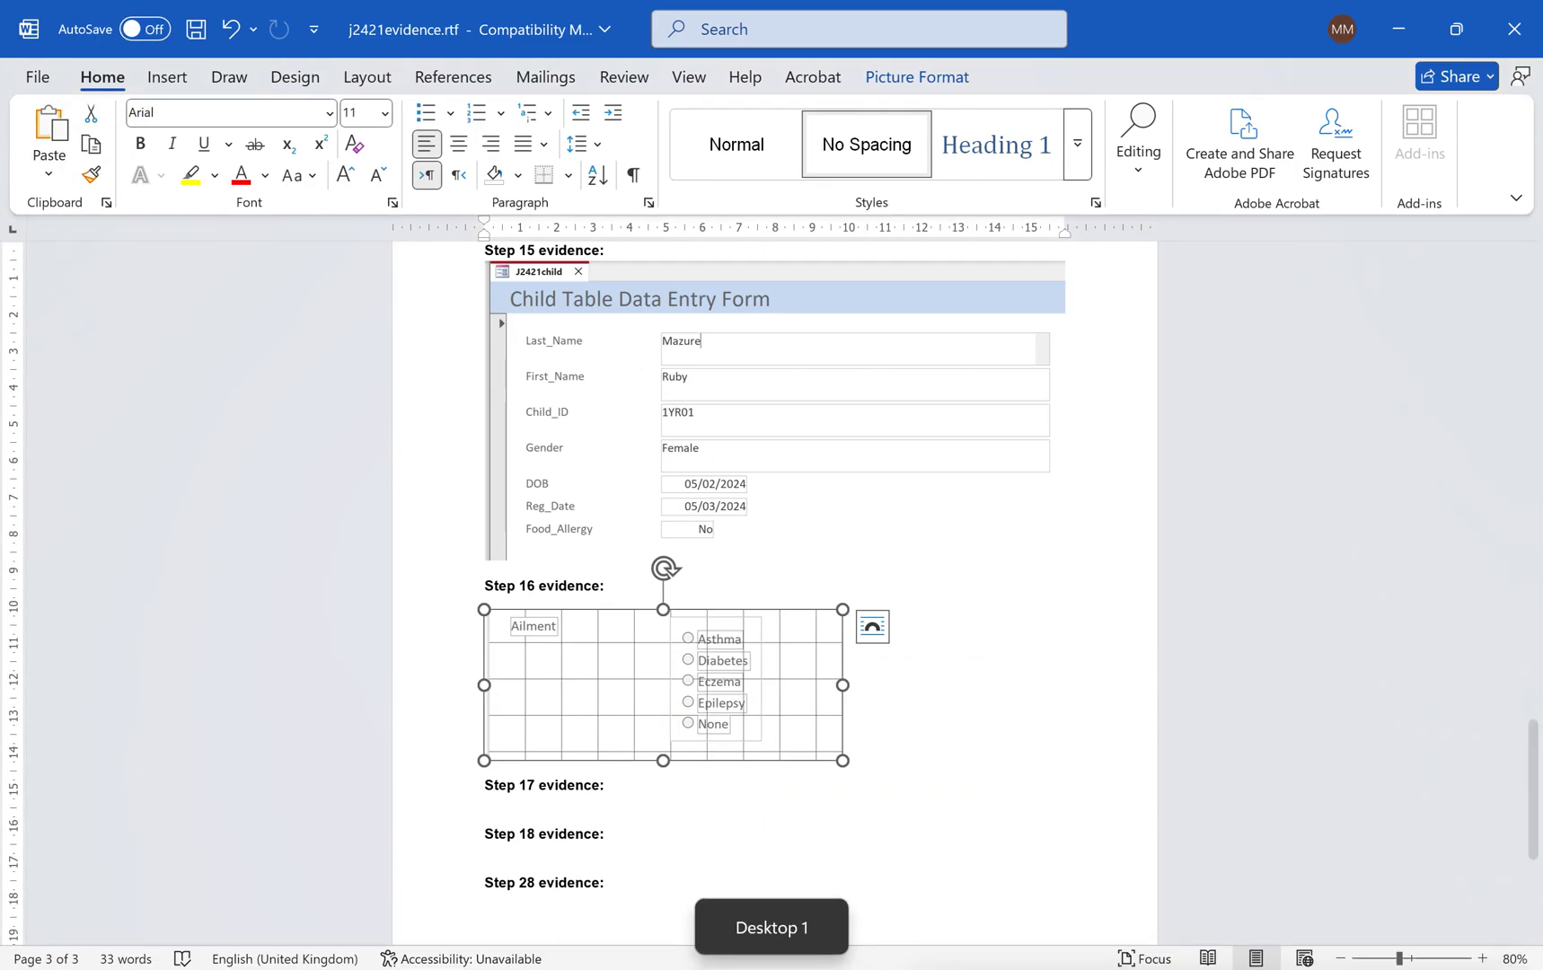
key(alt+Tab)
Open the Property Sheet for option group Frame15, showing Control Source Ailment_ID.
scroll(602, 798, down, 1)
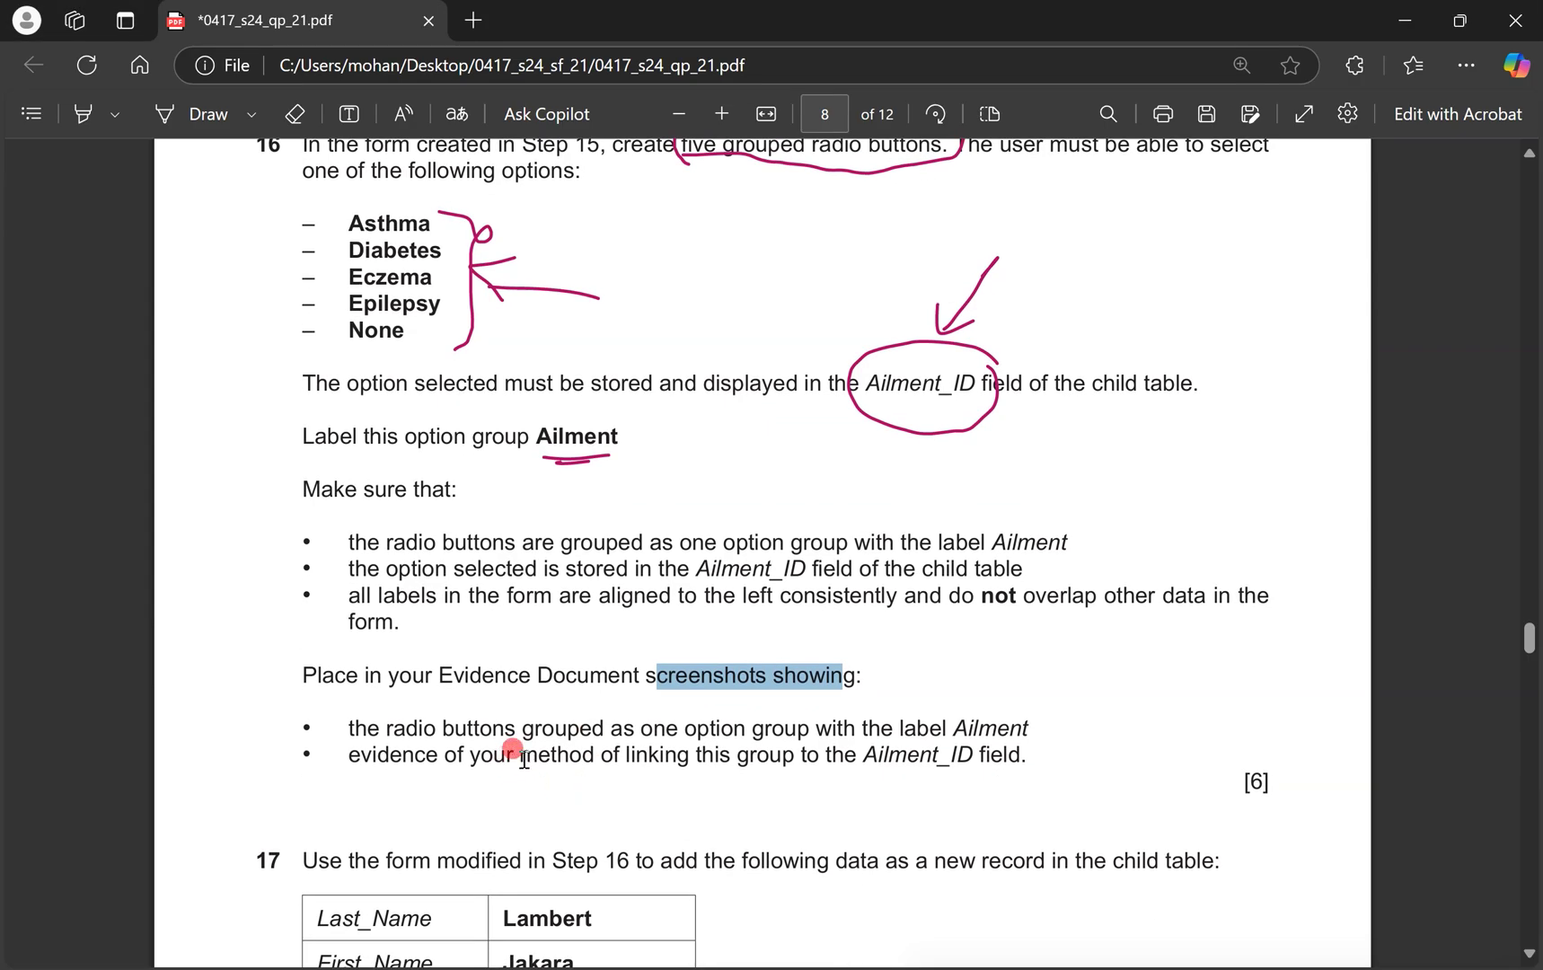
drag(617, 754, 1024, 755)
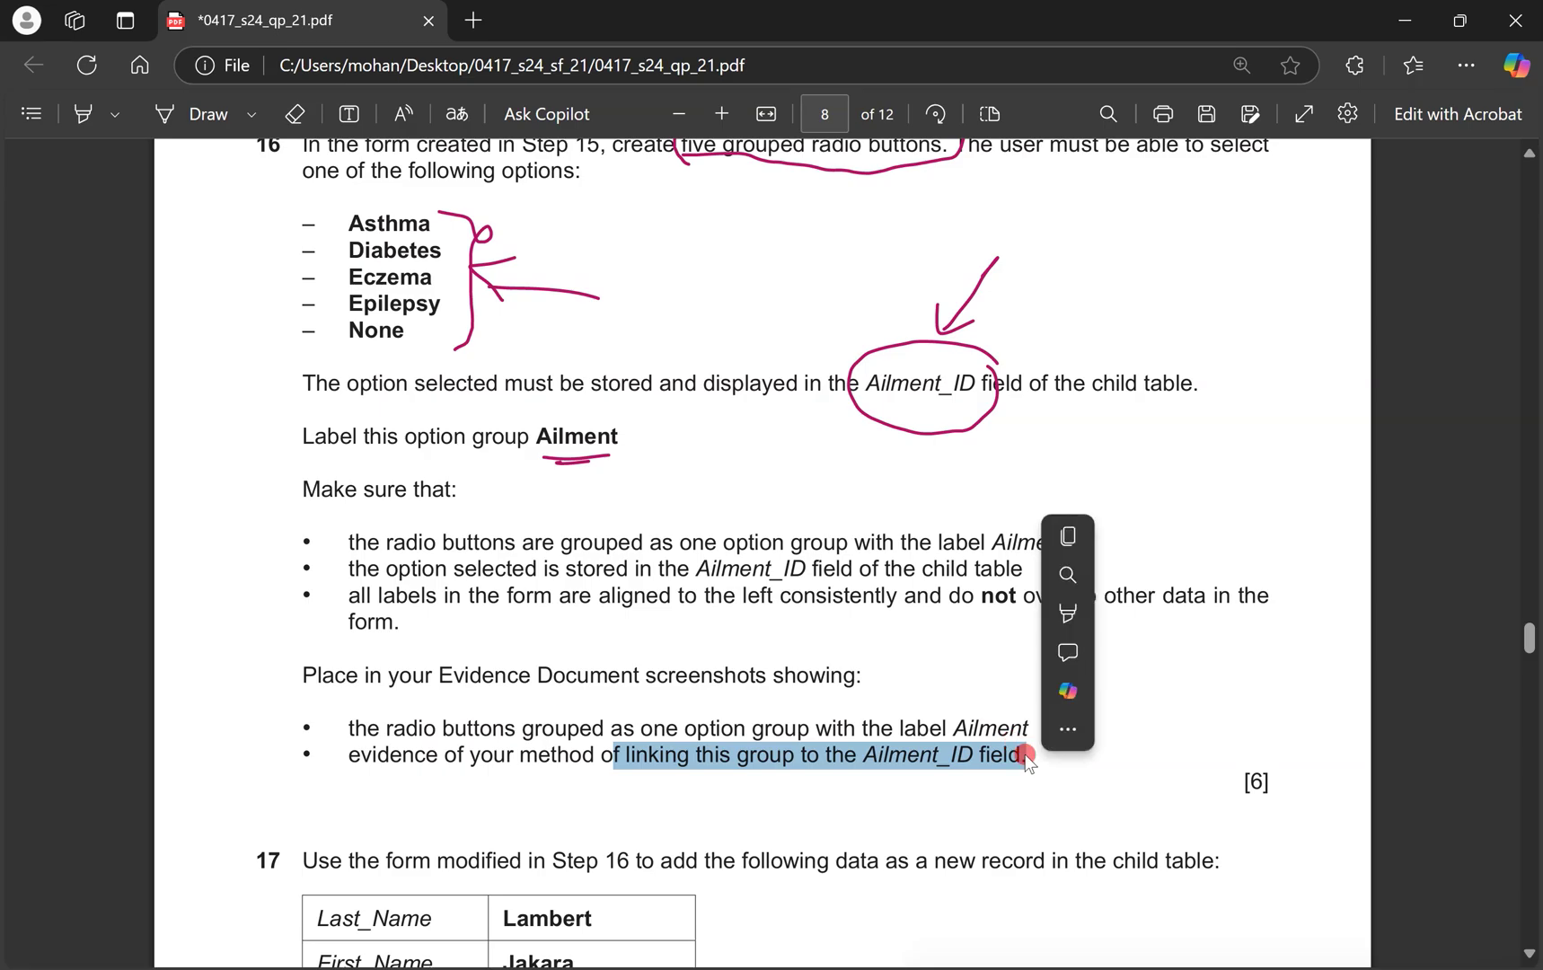
key(ctrl+super+Right)
double_click(569, 759)
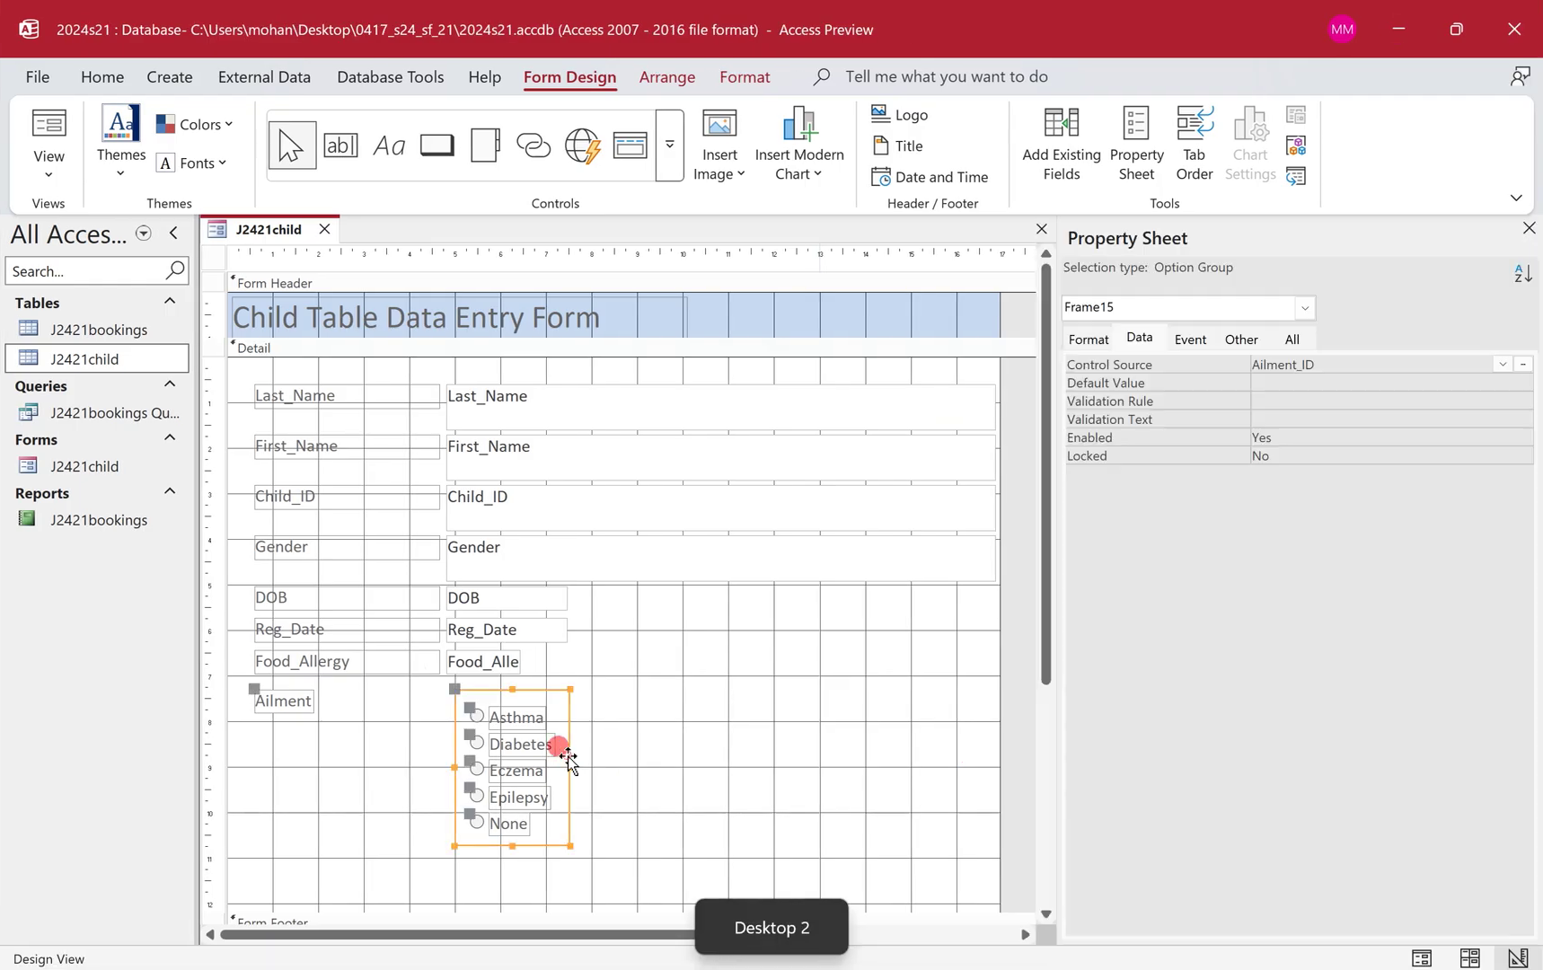
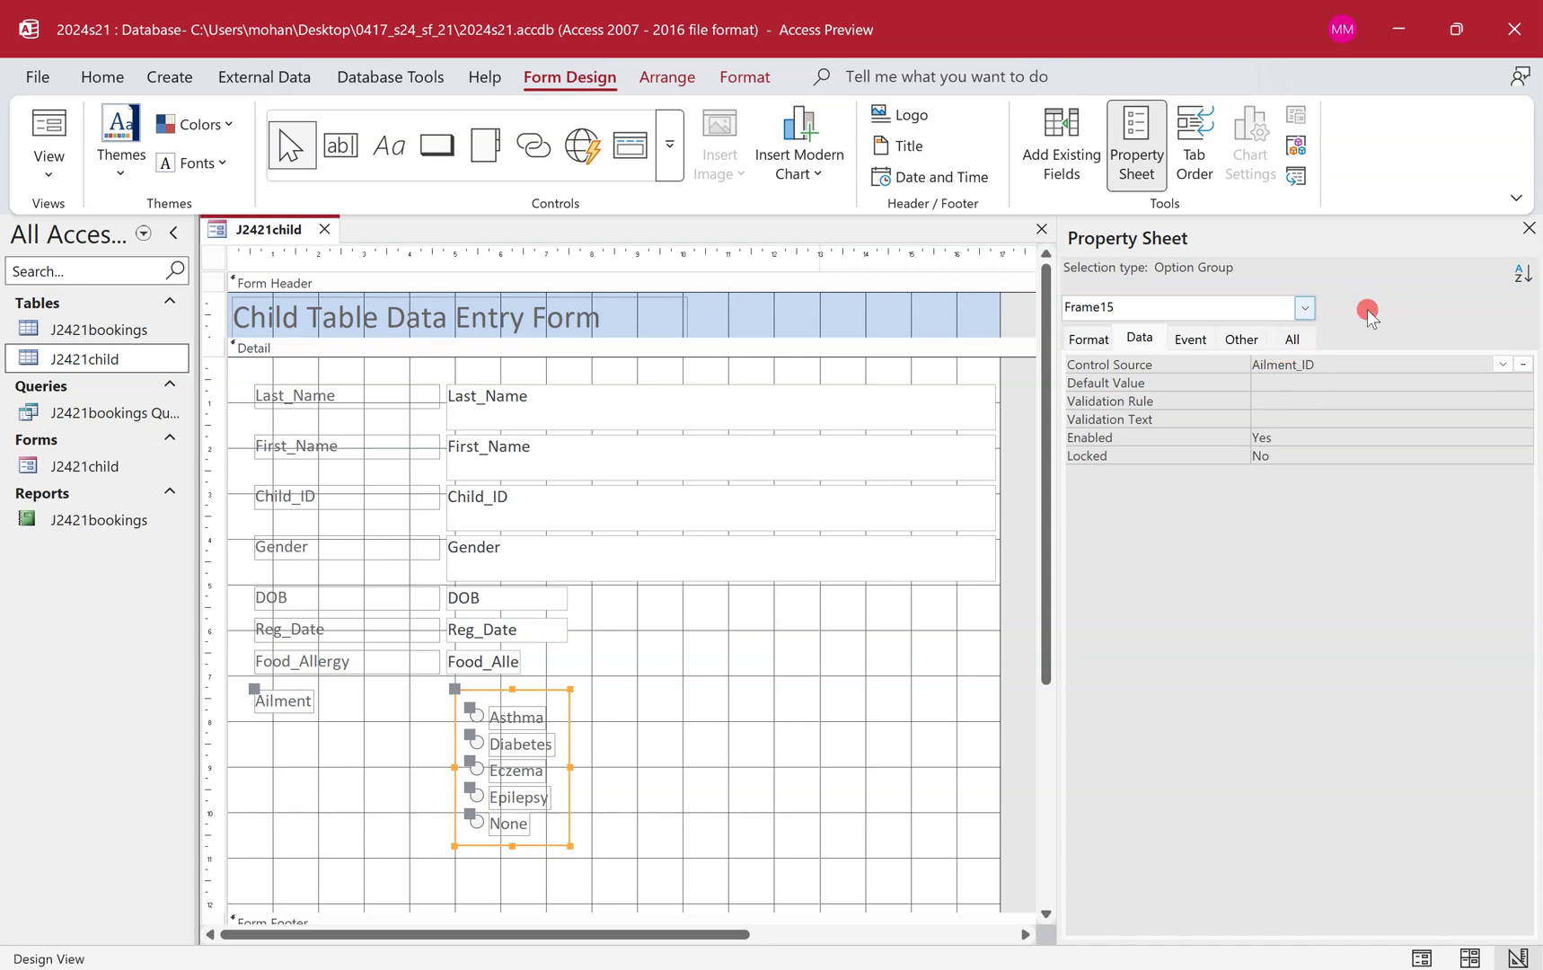
Snip the Property Sheet showing Frame15's Control Source set to Ailment_ID.
key(super+shift+s)
drag(1048, 281, 1459, 371)
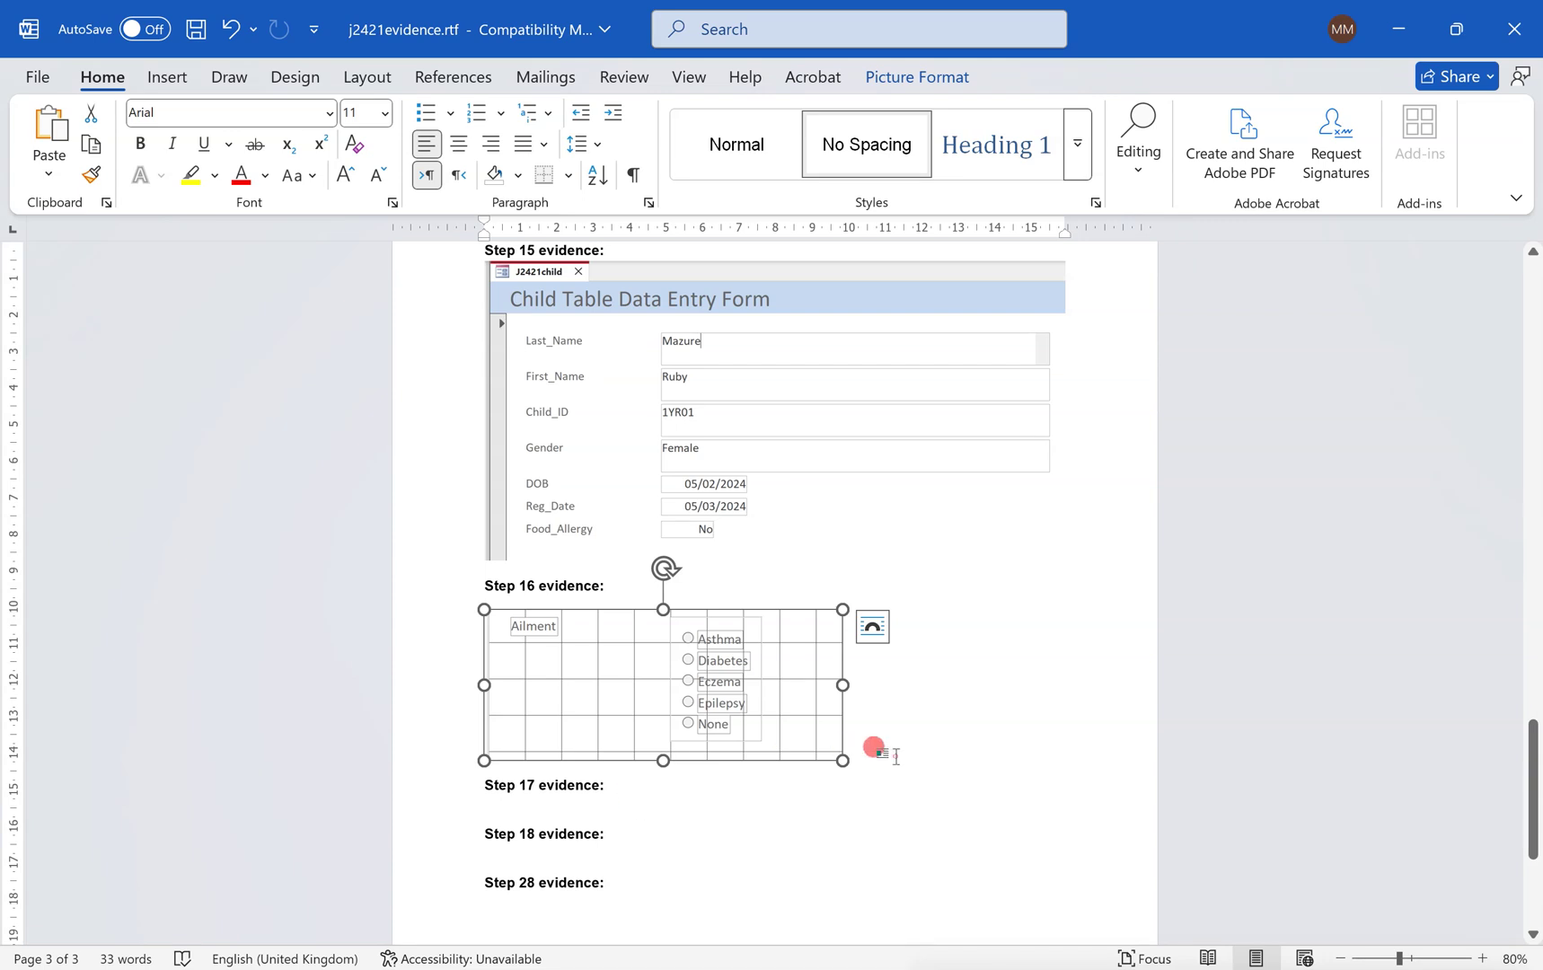
Paste the Frame15 settings screenshot below the Step 16 image and save the evidence document.
click(896, 755)
key(Return)
key(ctrl+v)
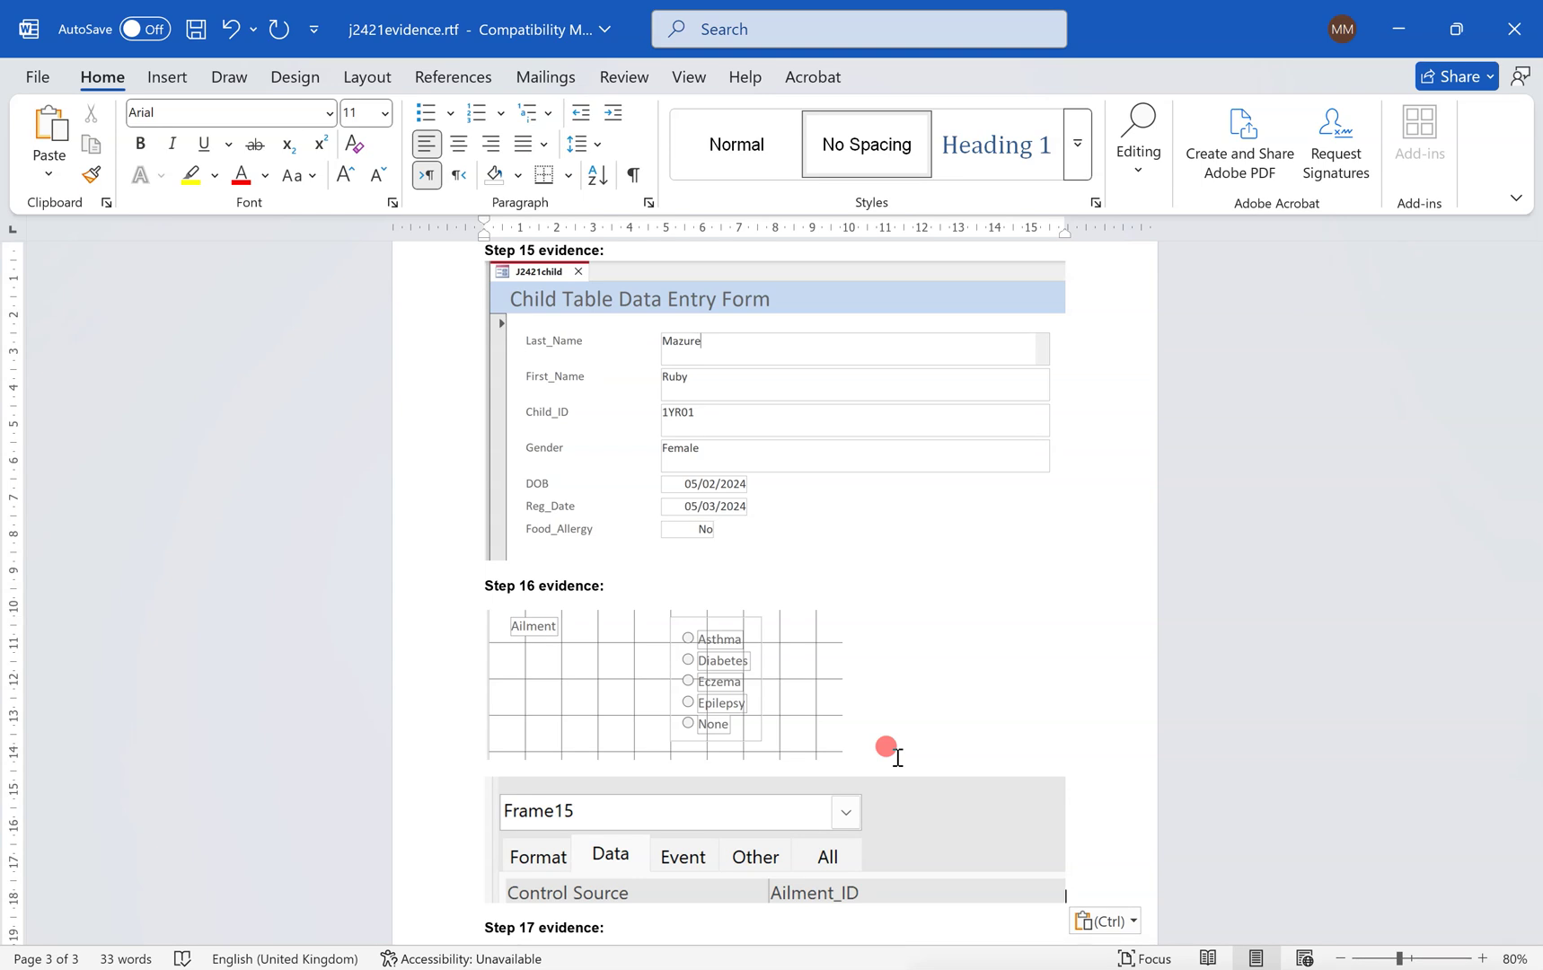
key(Return)
key(ctrl+s)
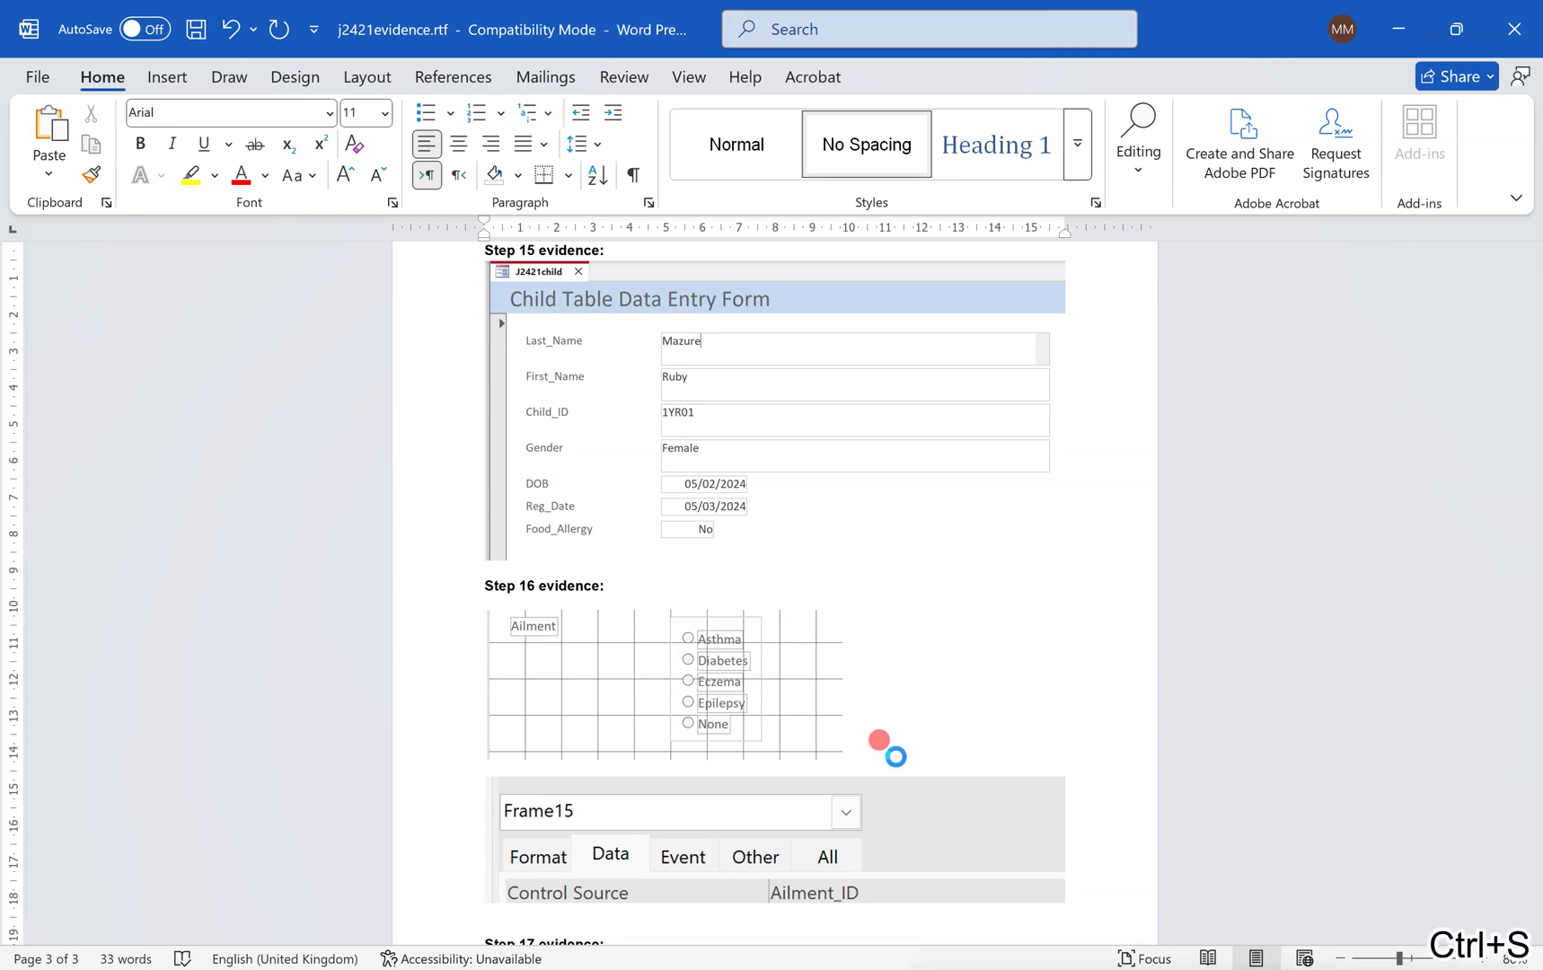
Highlight the question paper's instruction to add a new record, then return to the J2421child form.
key(alt+Tab)
scroll(696, 732, down, 1)
scroll(691, 728, down, 5)
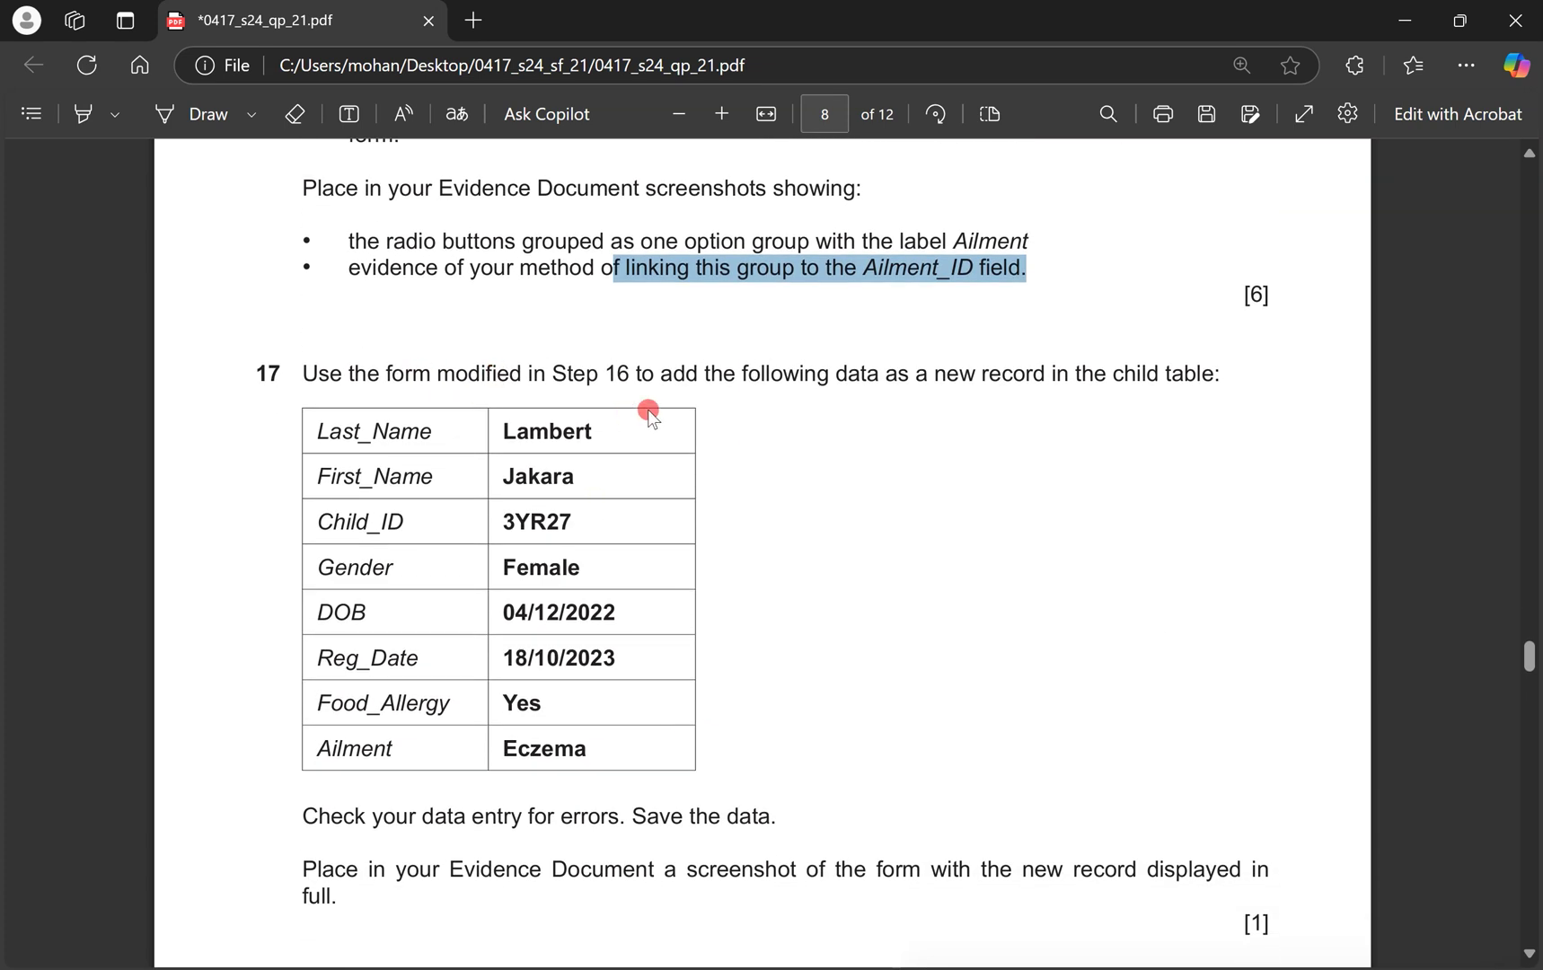
drag(806, 373, 1209, 373)
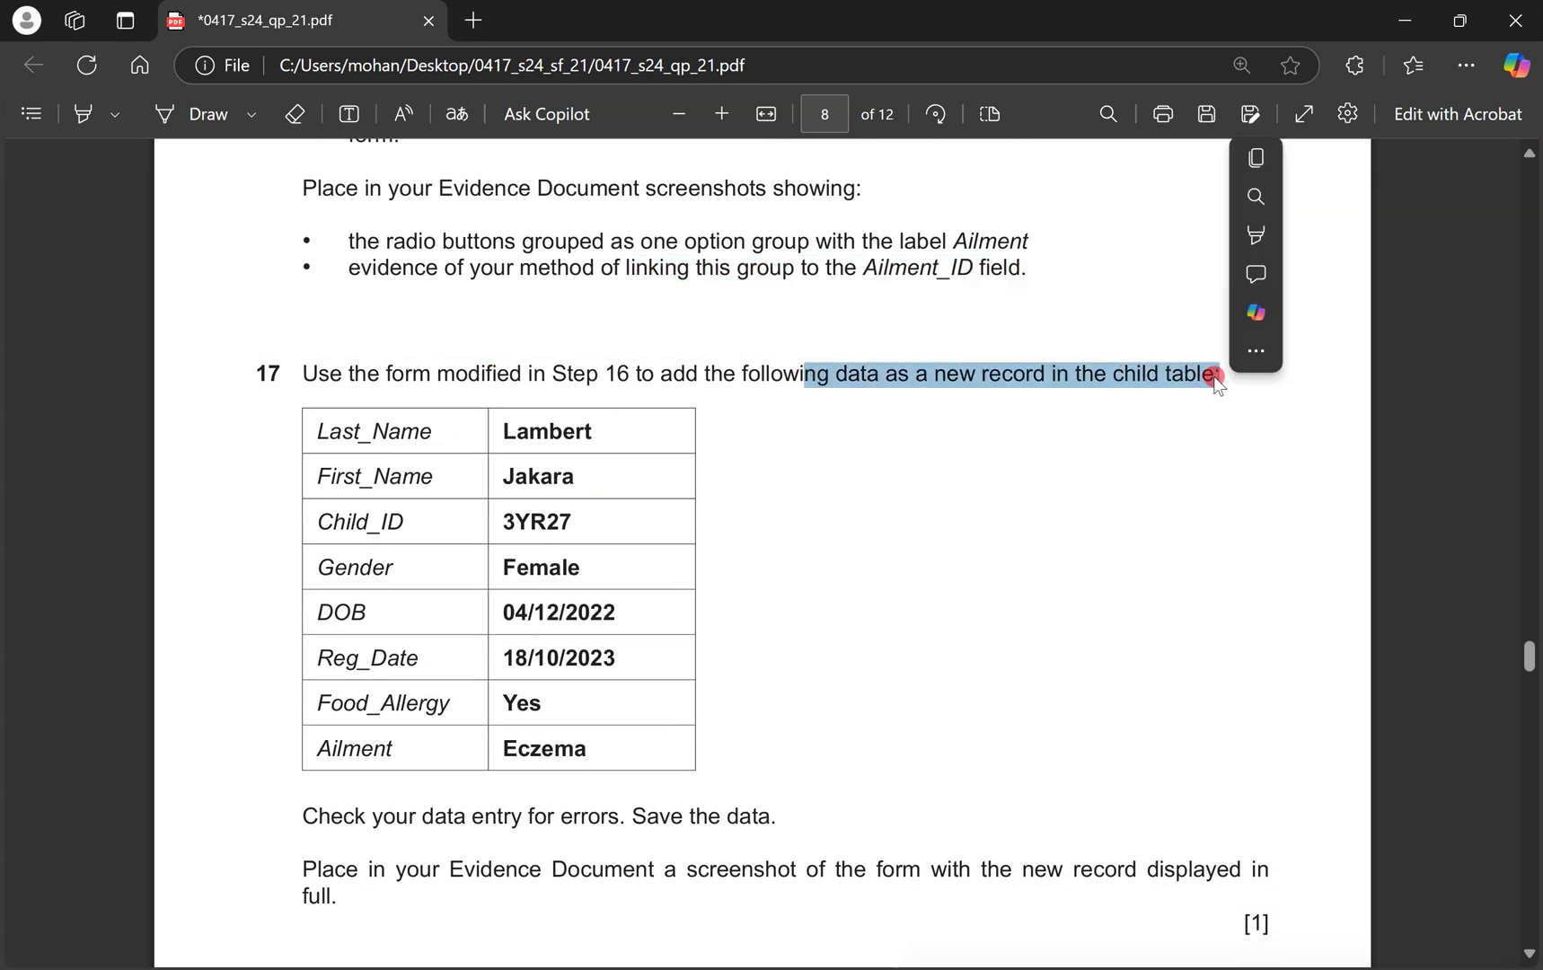
key(ctrl+super+Right)
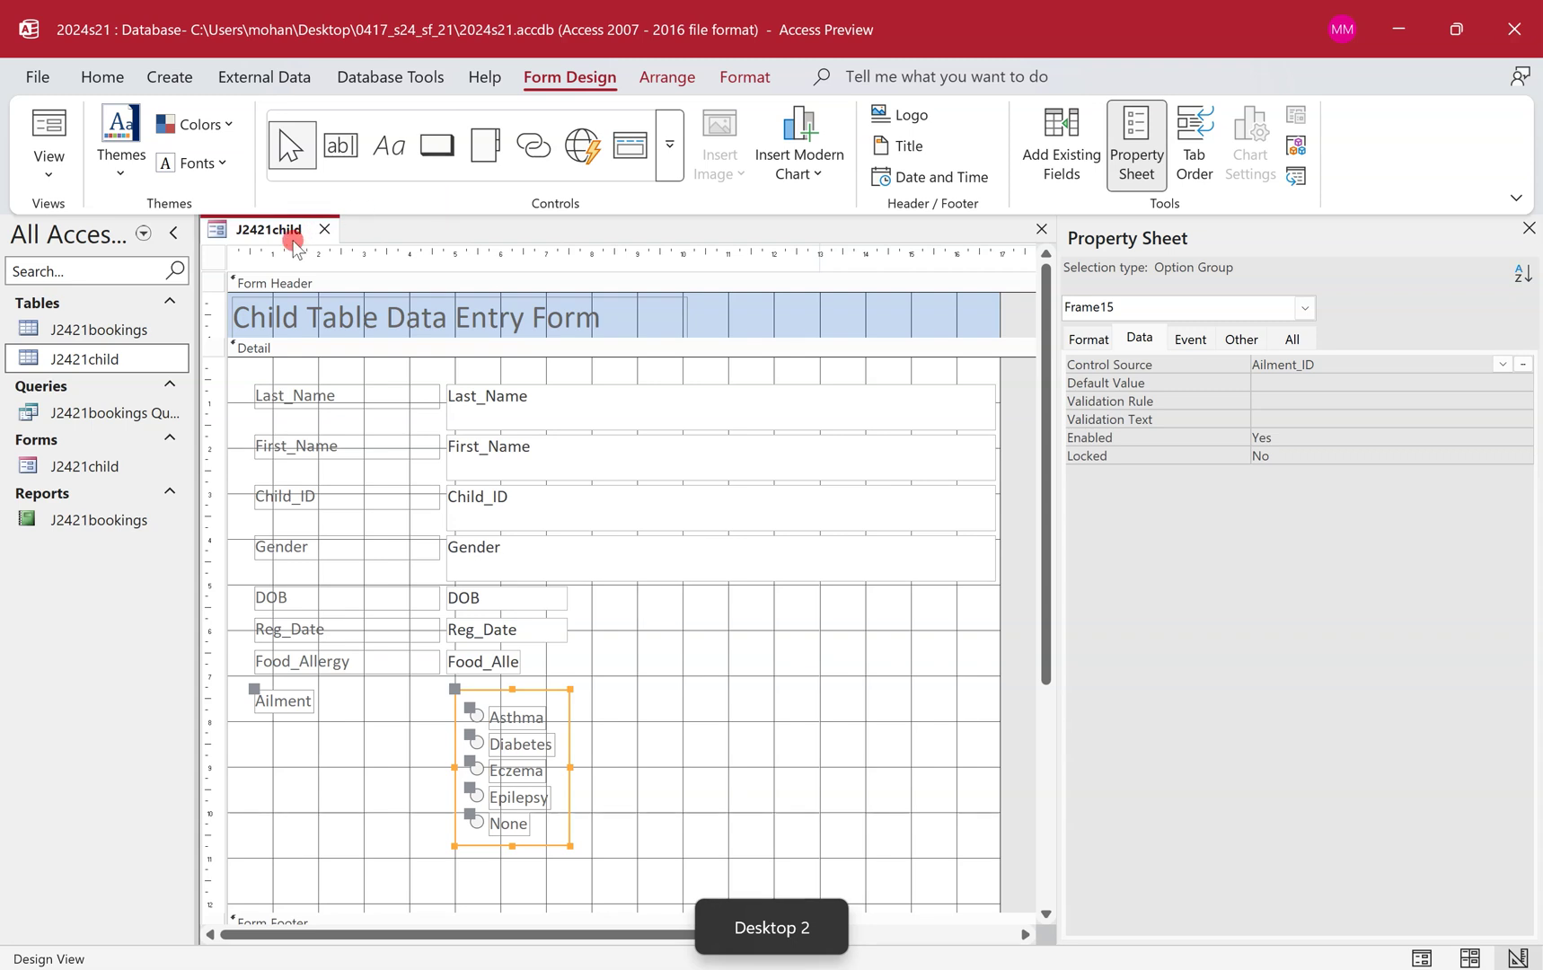
right_click(297, 240)
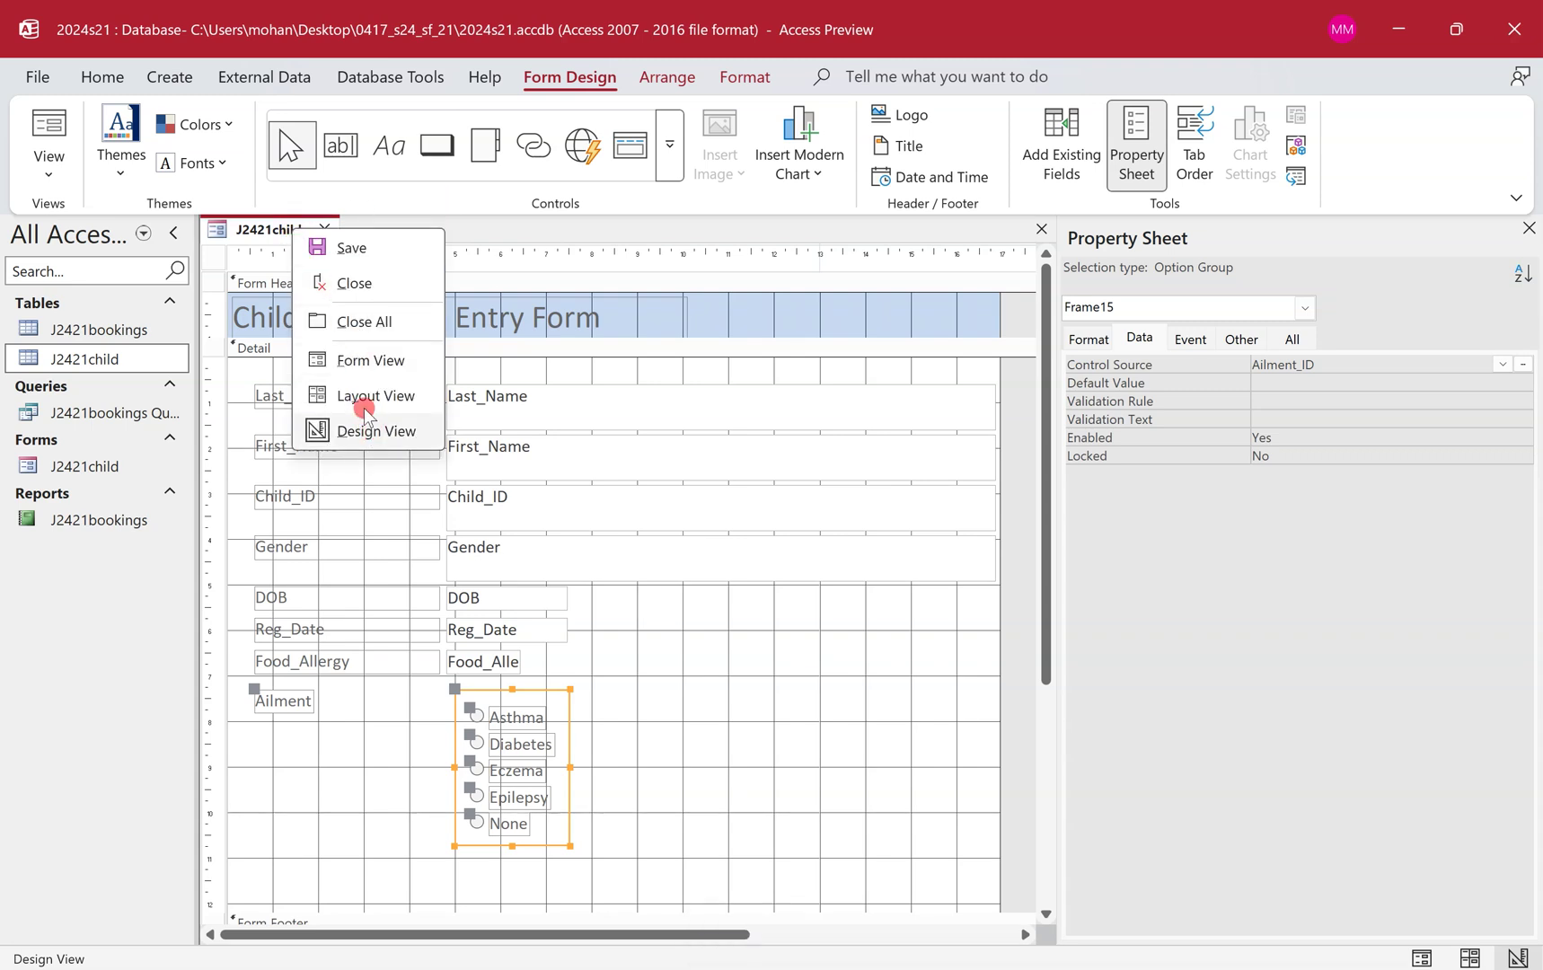
Switch J2421child to Form View and start blank new record 125 of 125.
click(402, 360)
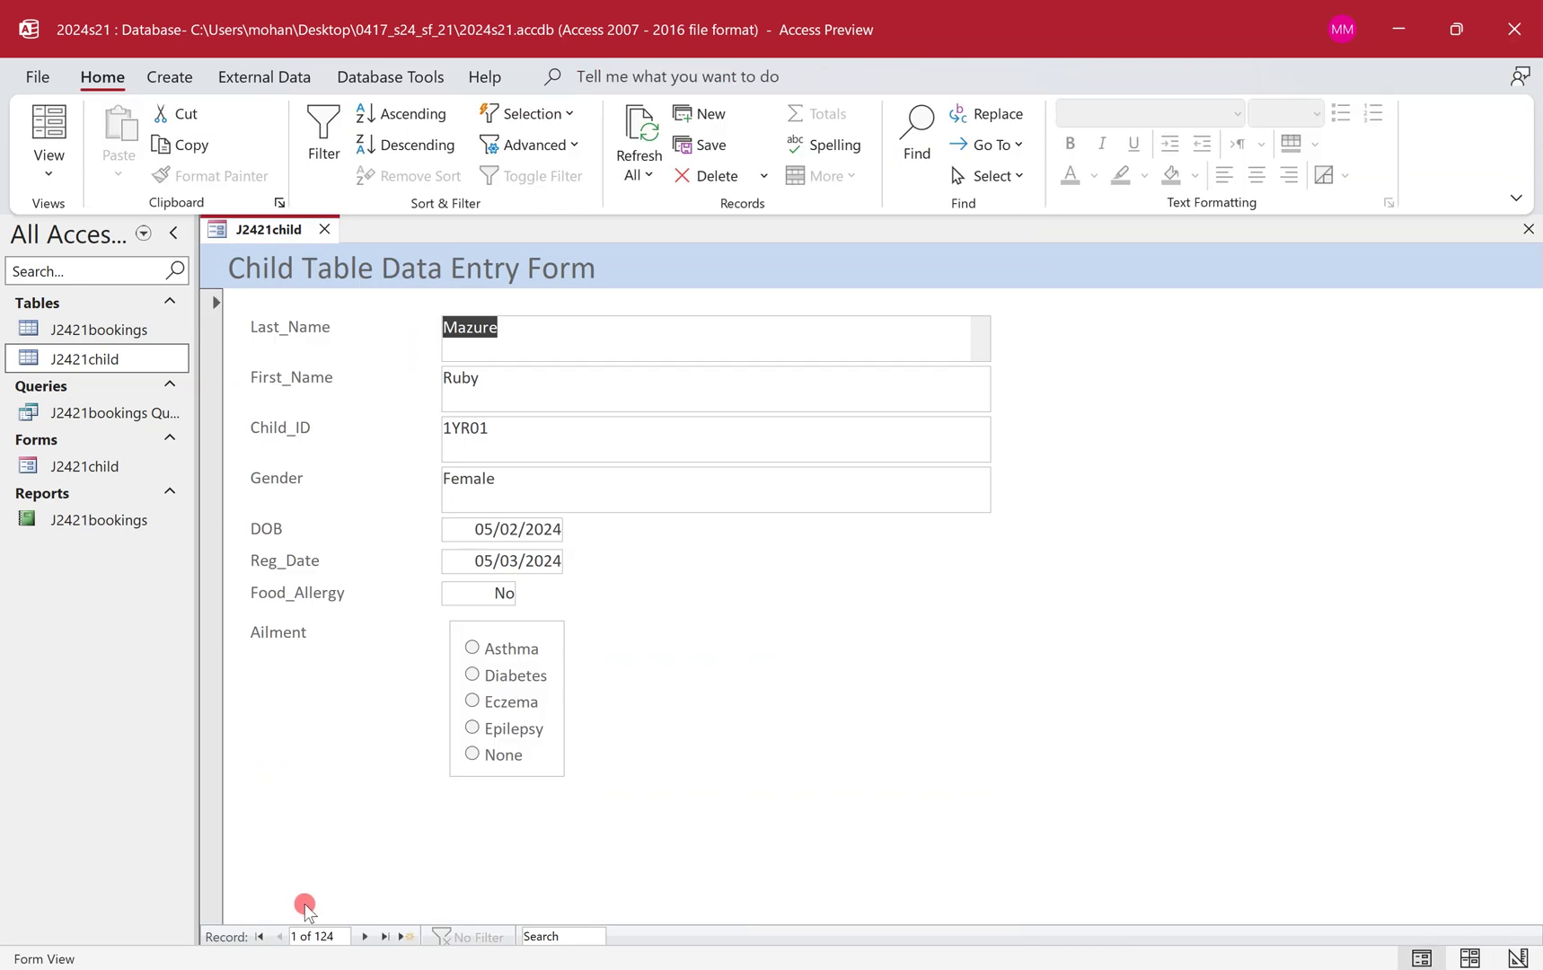
click(403, 938)
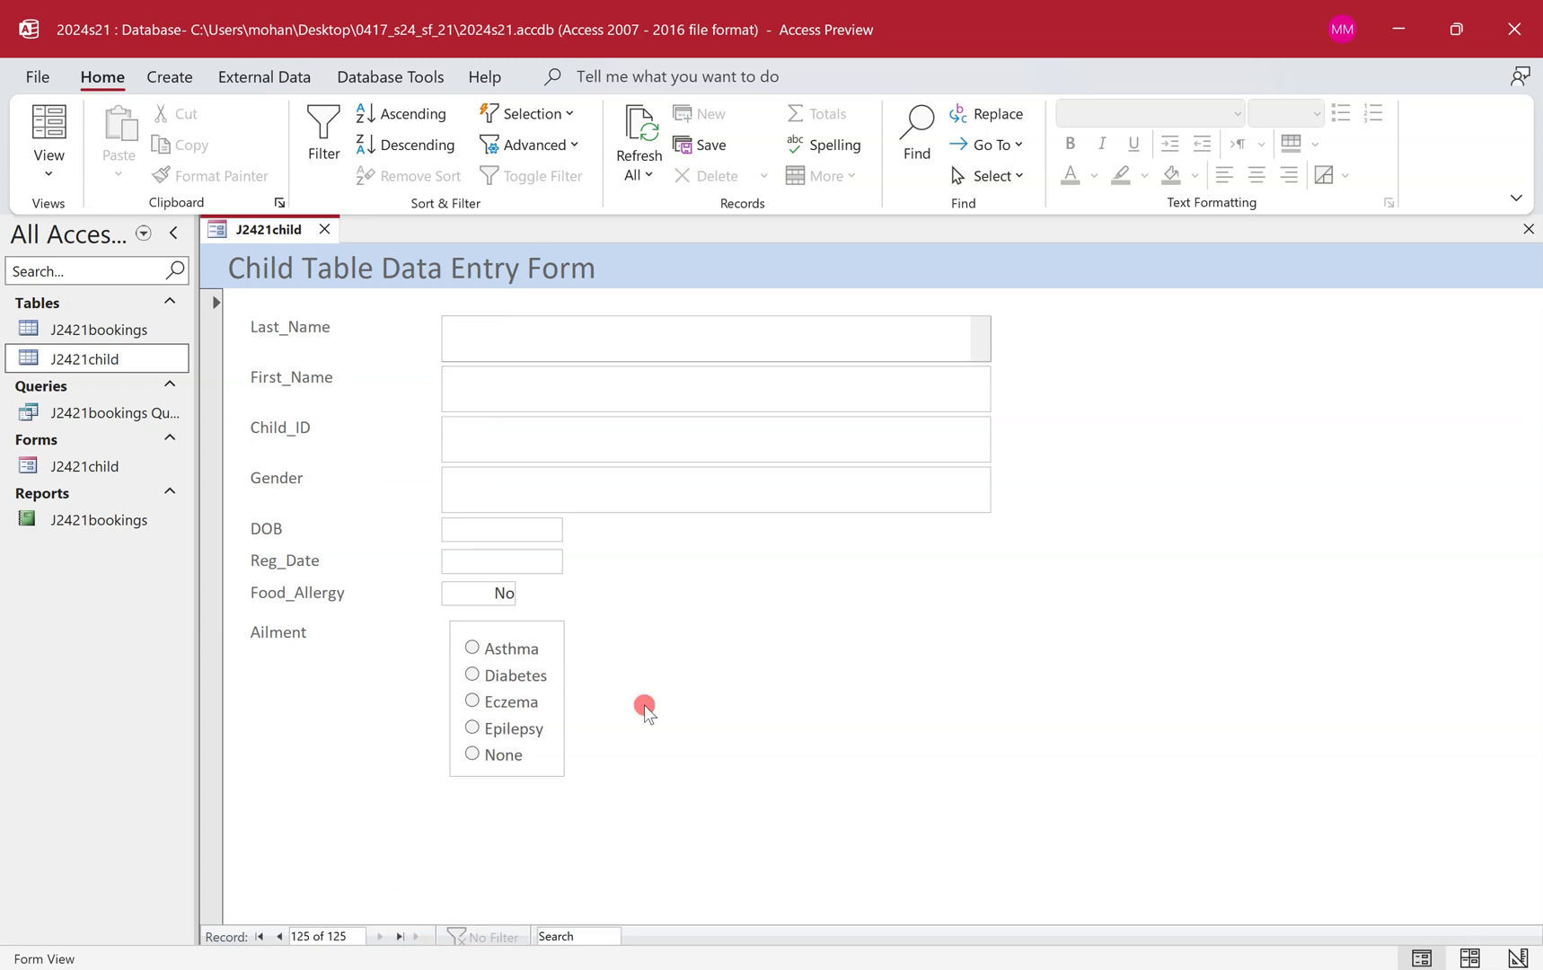
key(ctrl+super+Left)
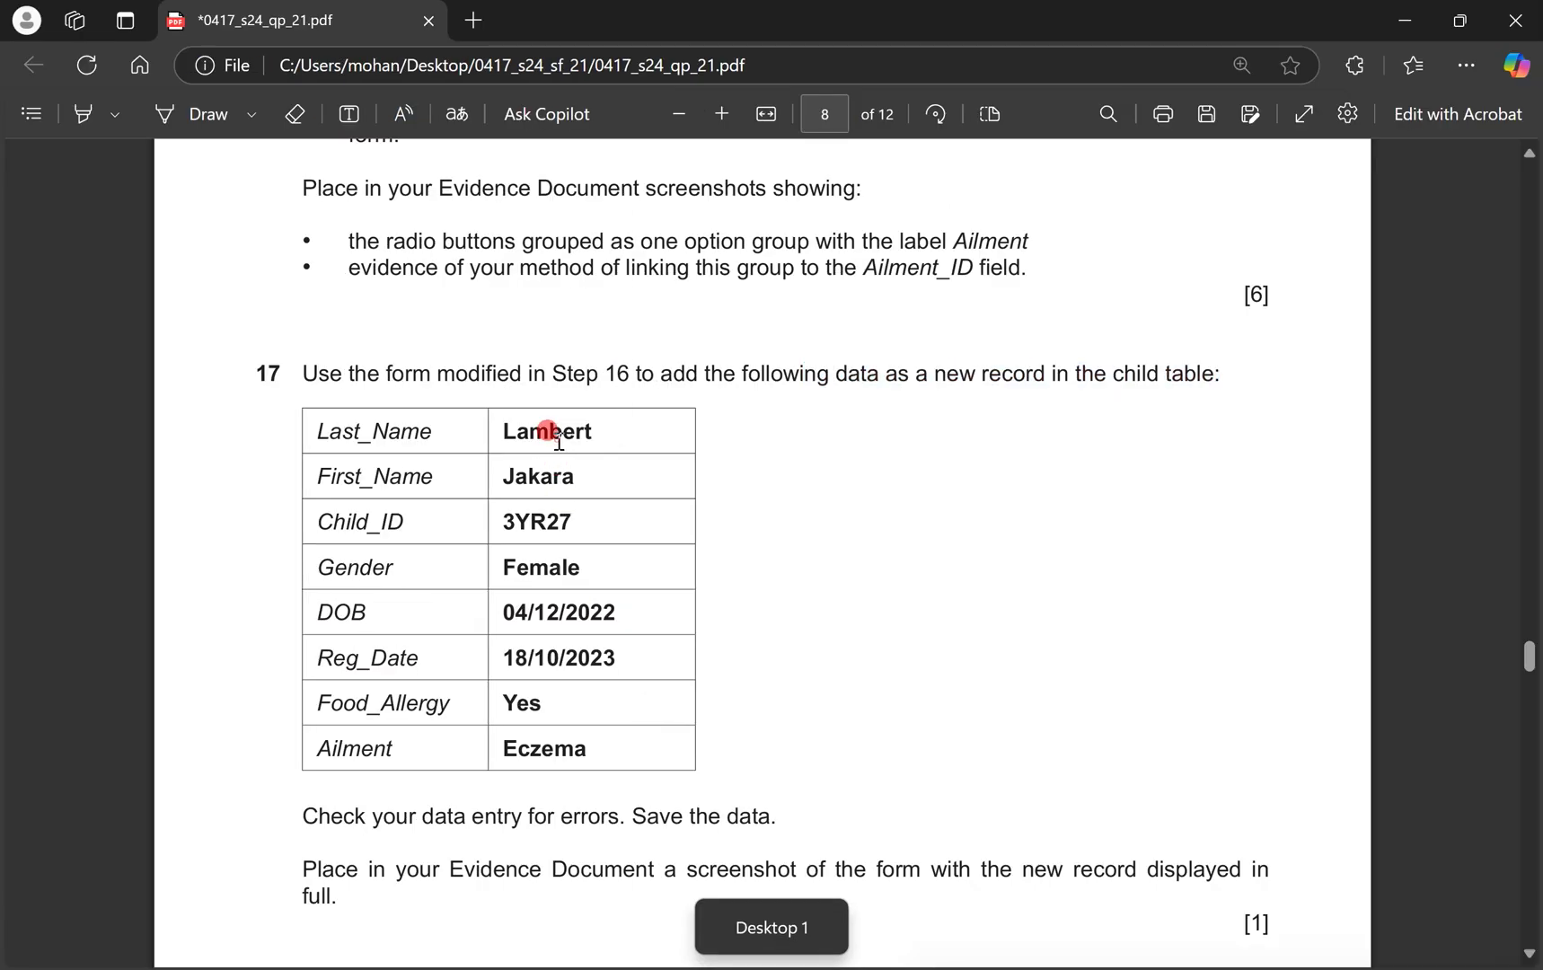
Copy the child's surname and first name from the question paper into Last_Name and First_Name.
double_click(555, 437)
key(ctrl+c)
key(ctrl+super+Right)
click(517, 319)
key(ctrl+v)
key(ctrl+super+Left)
double_click(530, 476)
key(ctrl+c)
key(ctrl+super+Right)
click(510, 385)
key(ctrl+v)
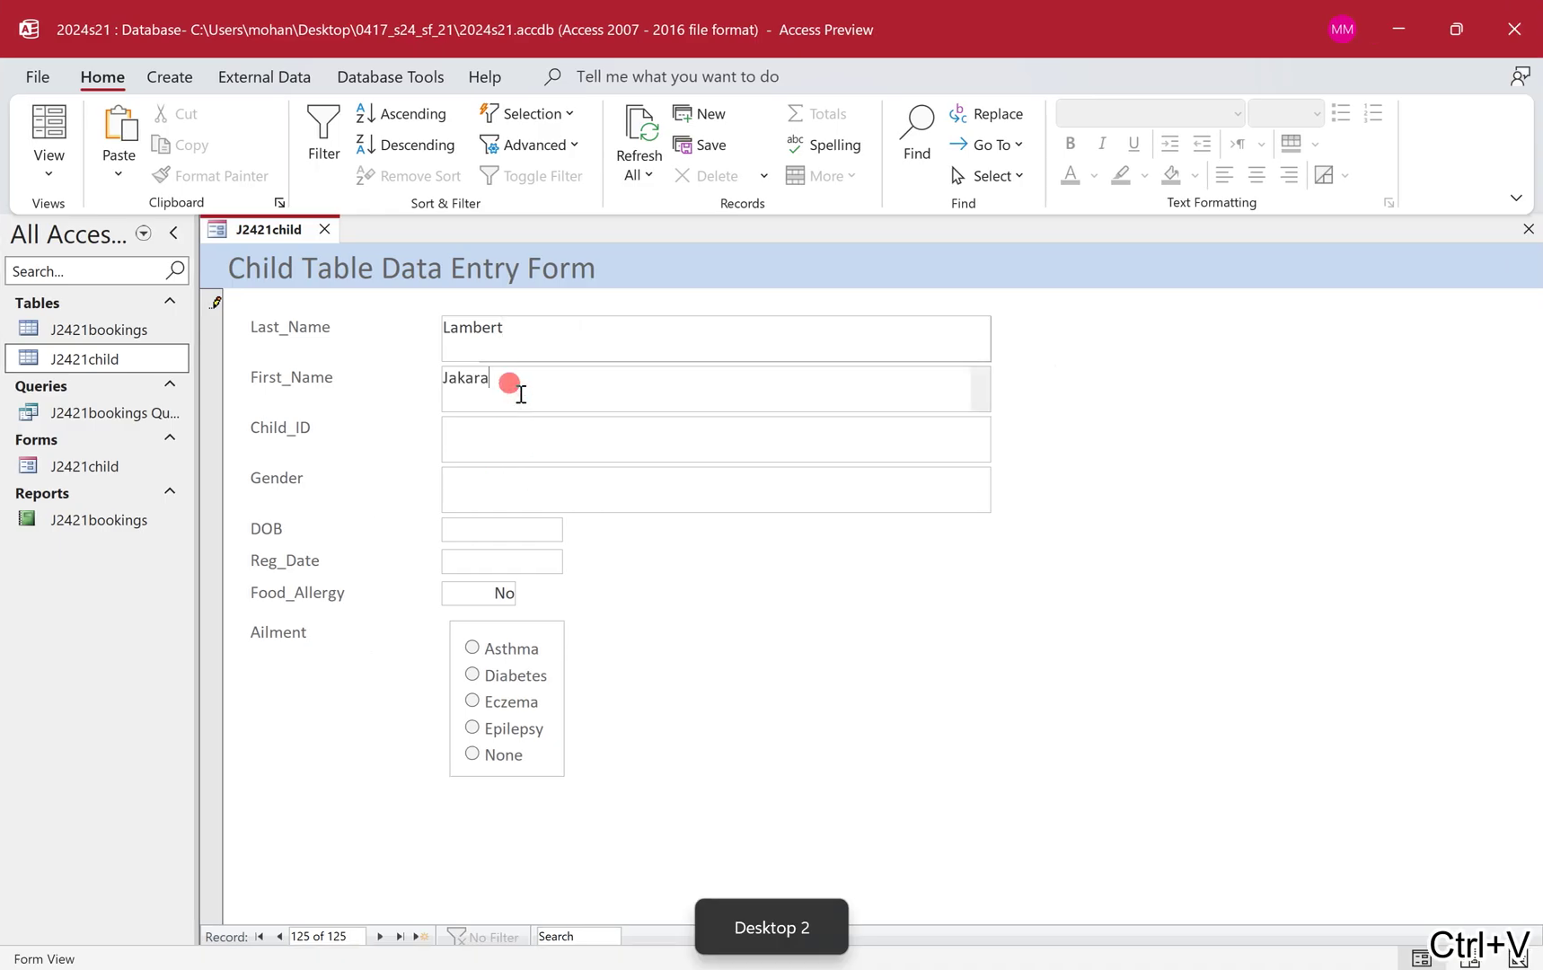
key(ctrl+super+Left)
Paste Child_ID 3YR27 and Gender Female from the question paper into the form.
double_click(536, 519)
key(ctrl+c)
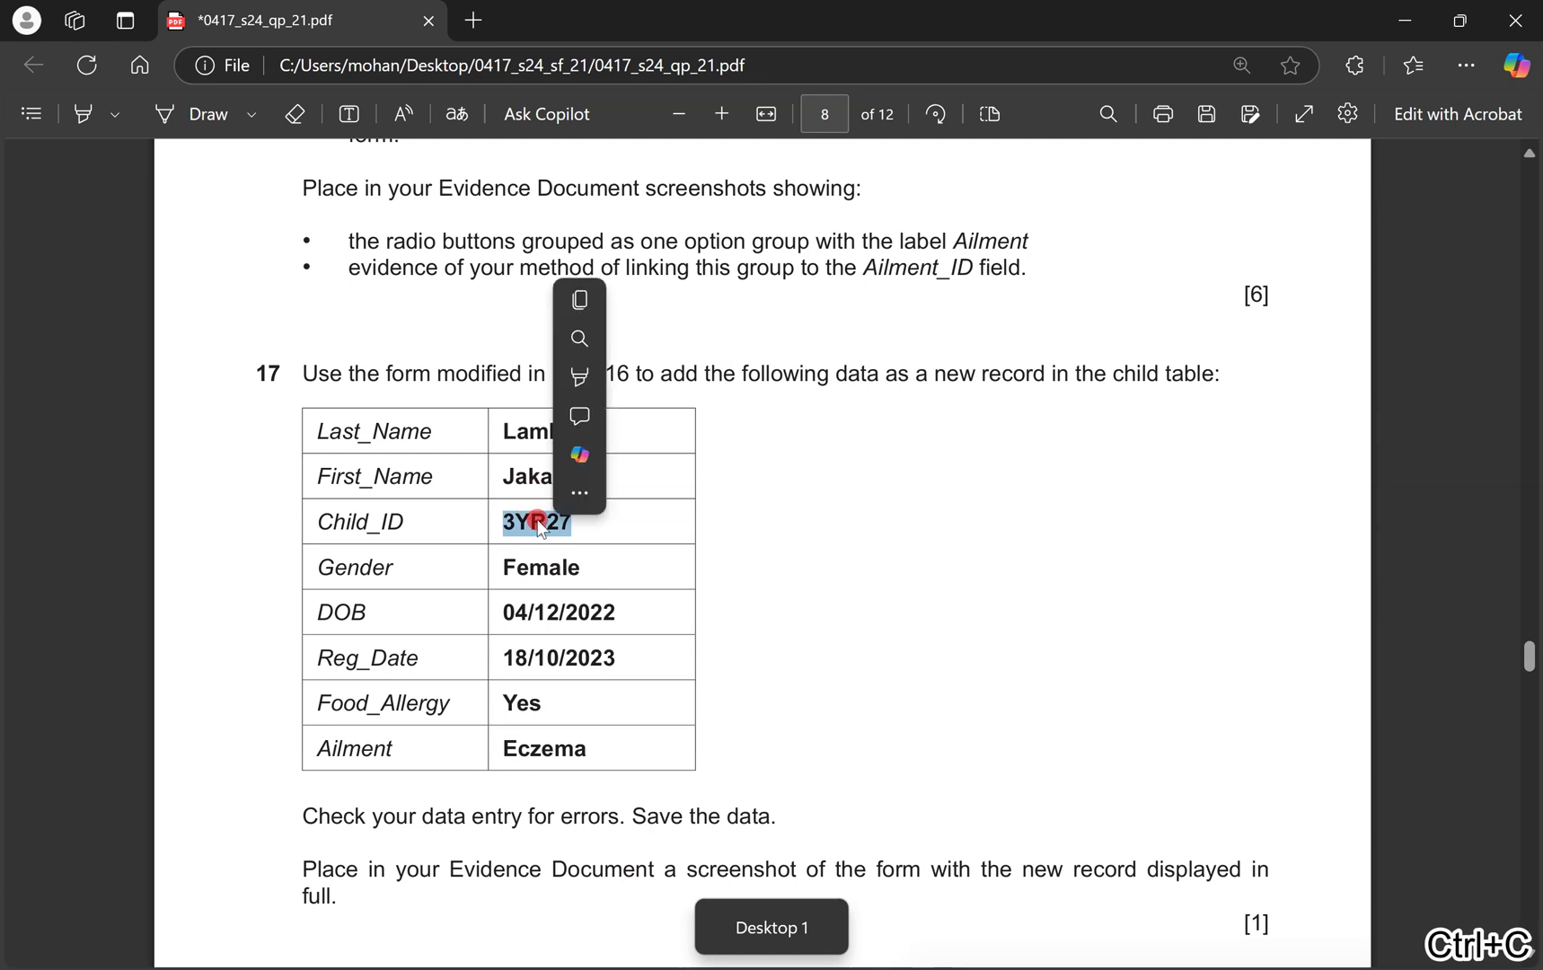
key(ctrl+super+Right)
key(ctrl+v)
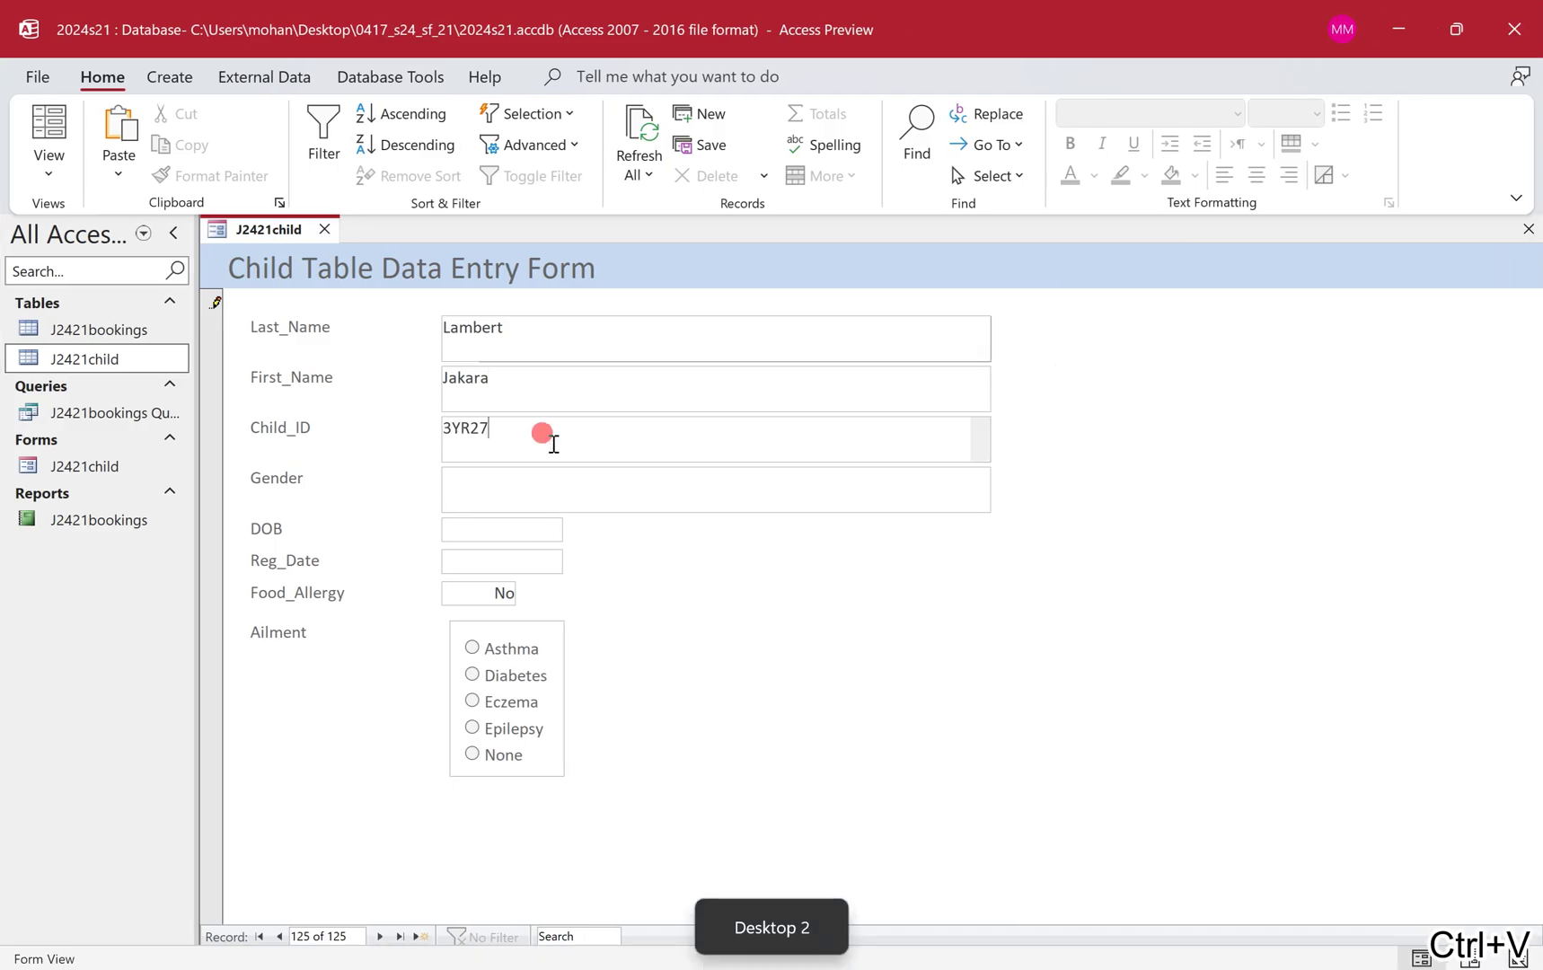
key(ctrl+super+Left)
double_click(558, 568)
key(ctrl+c)
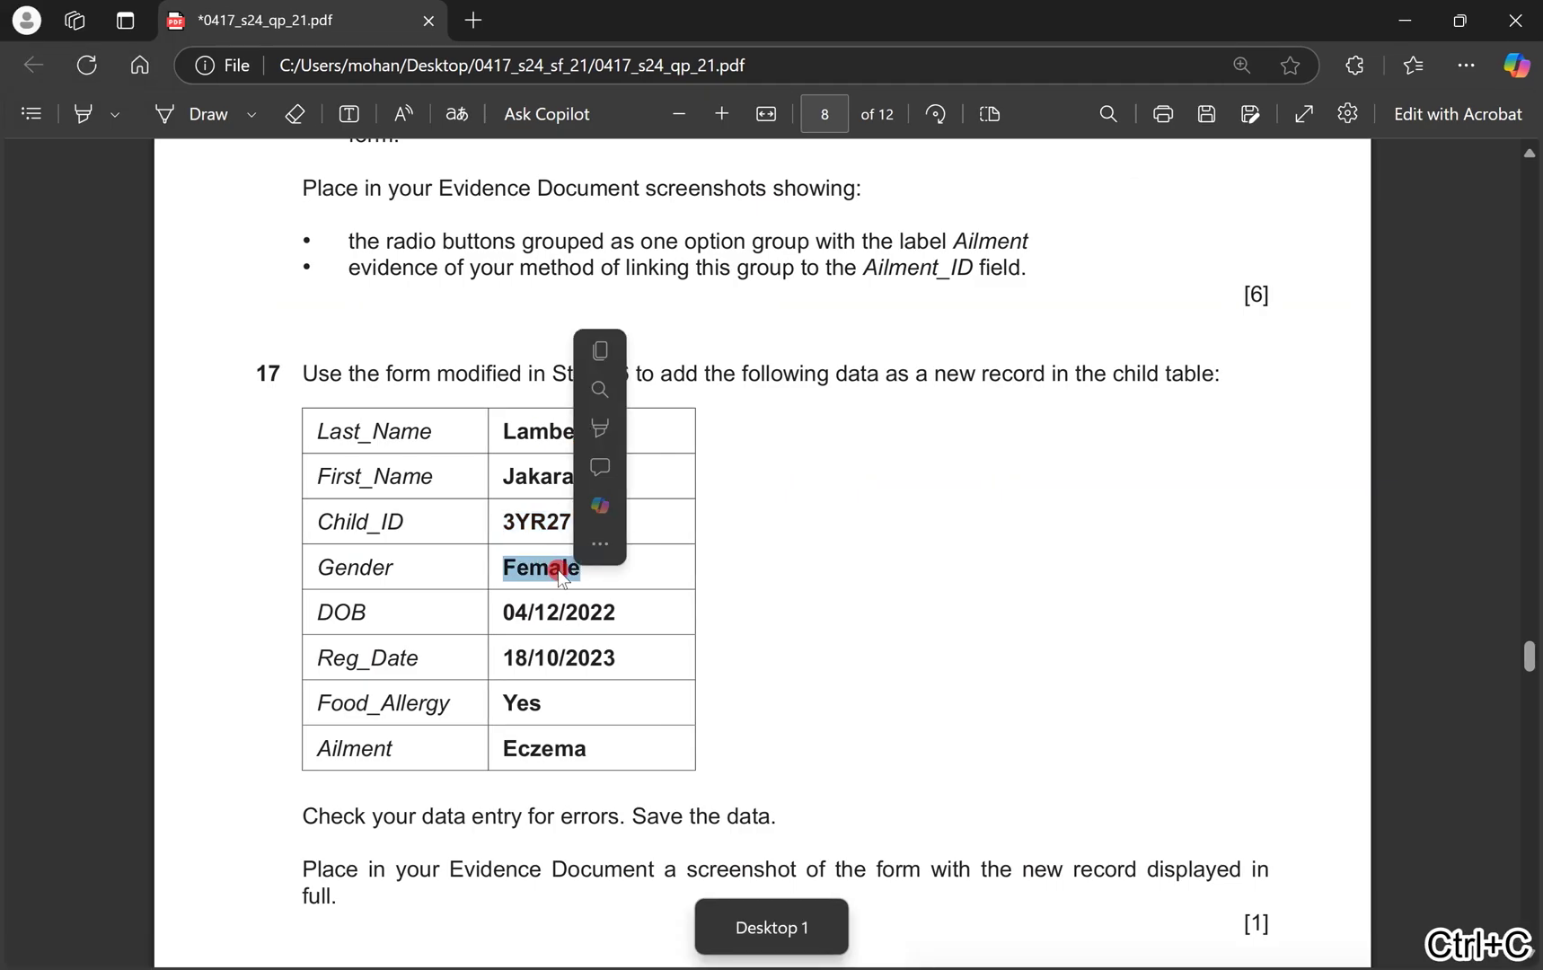
key(ctrl+super+Right)
click(534, 476)
key(ctrl+v)
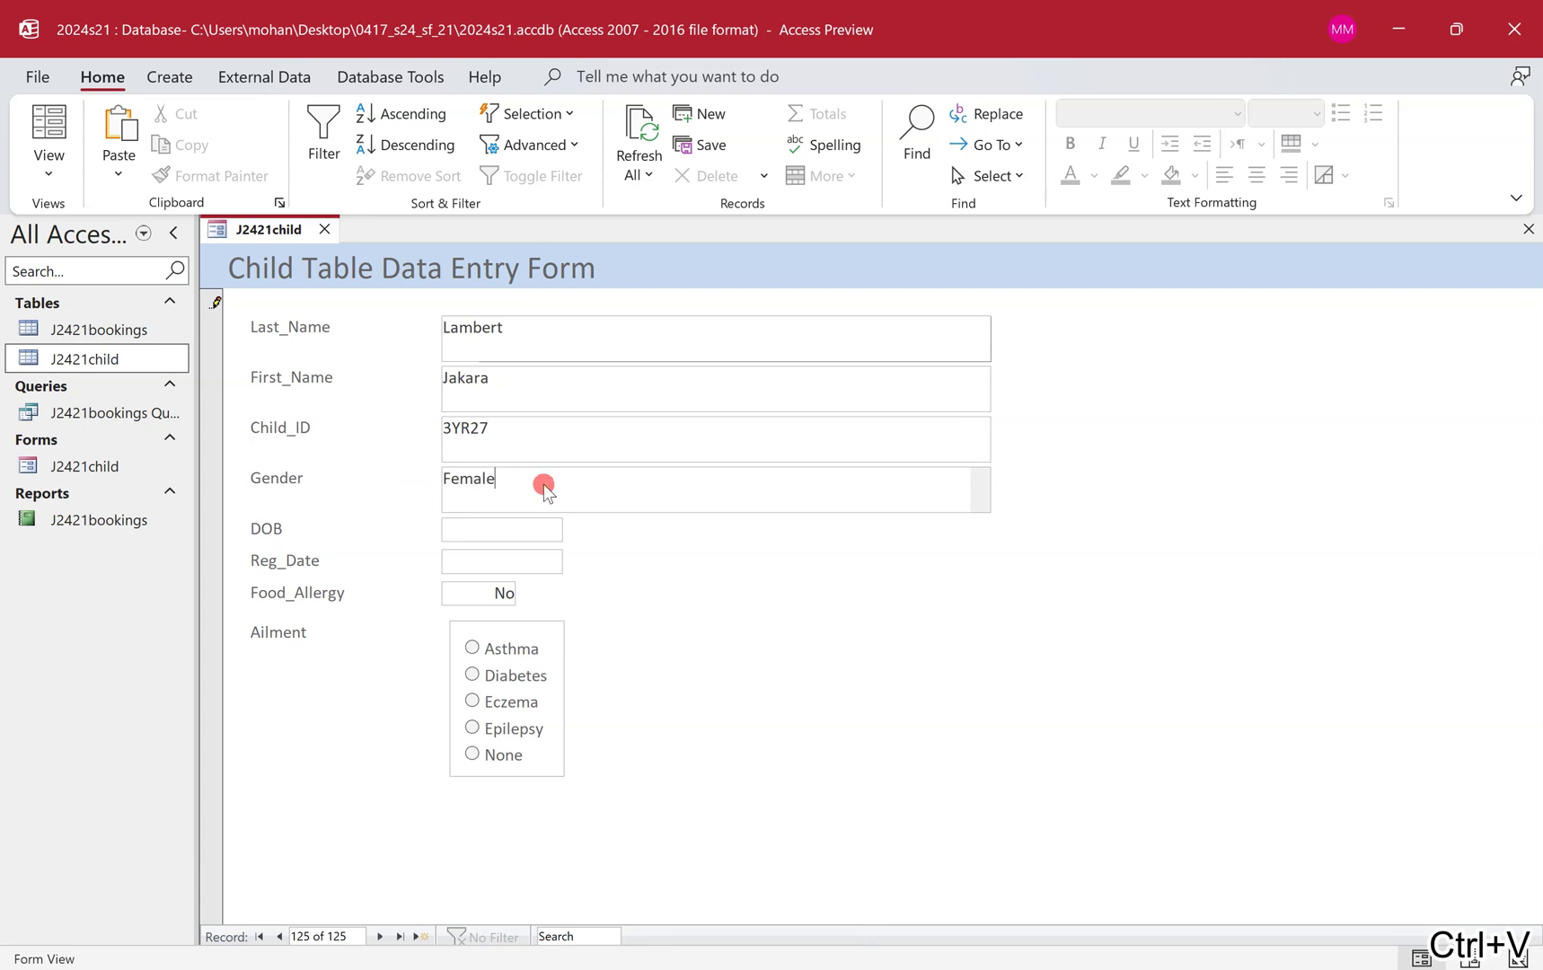
key(ctrl+super+Left)
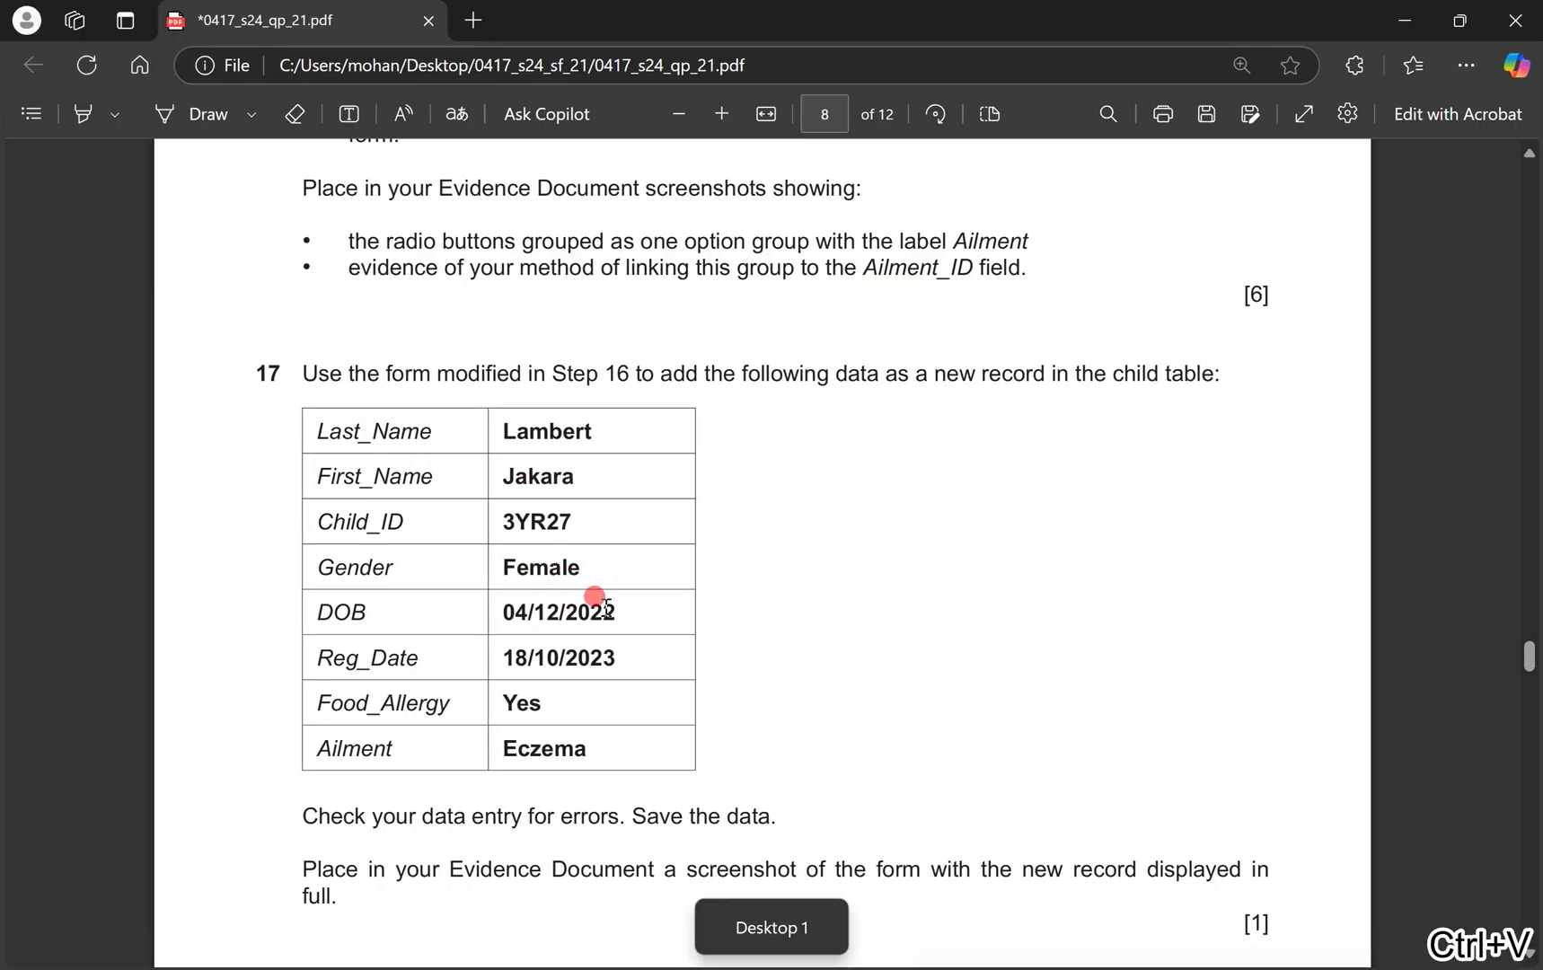
Enter DOB 04/12/2022, Reg_Date 18/10/2023 and change Food_Allergy to yes.
drag(616, 612, 506, 613)
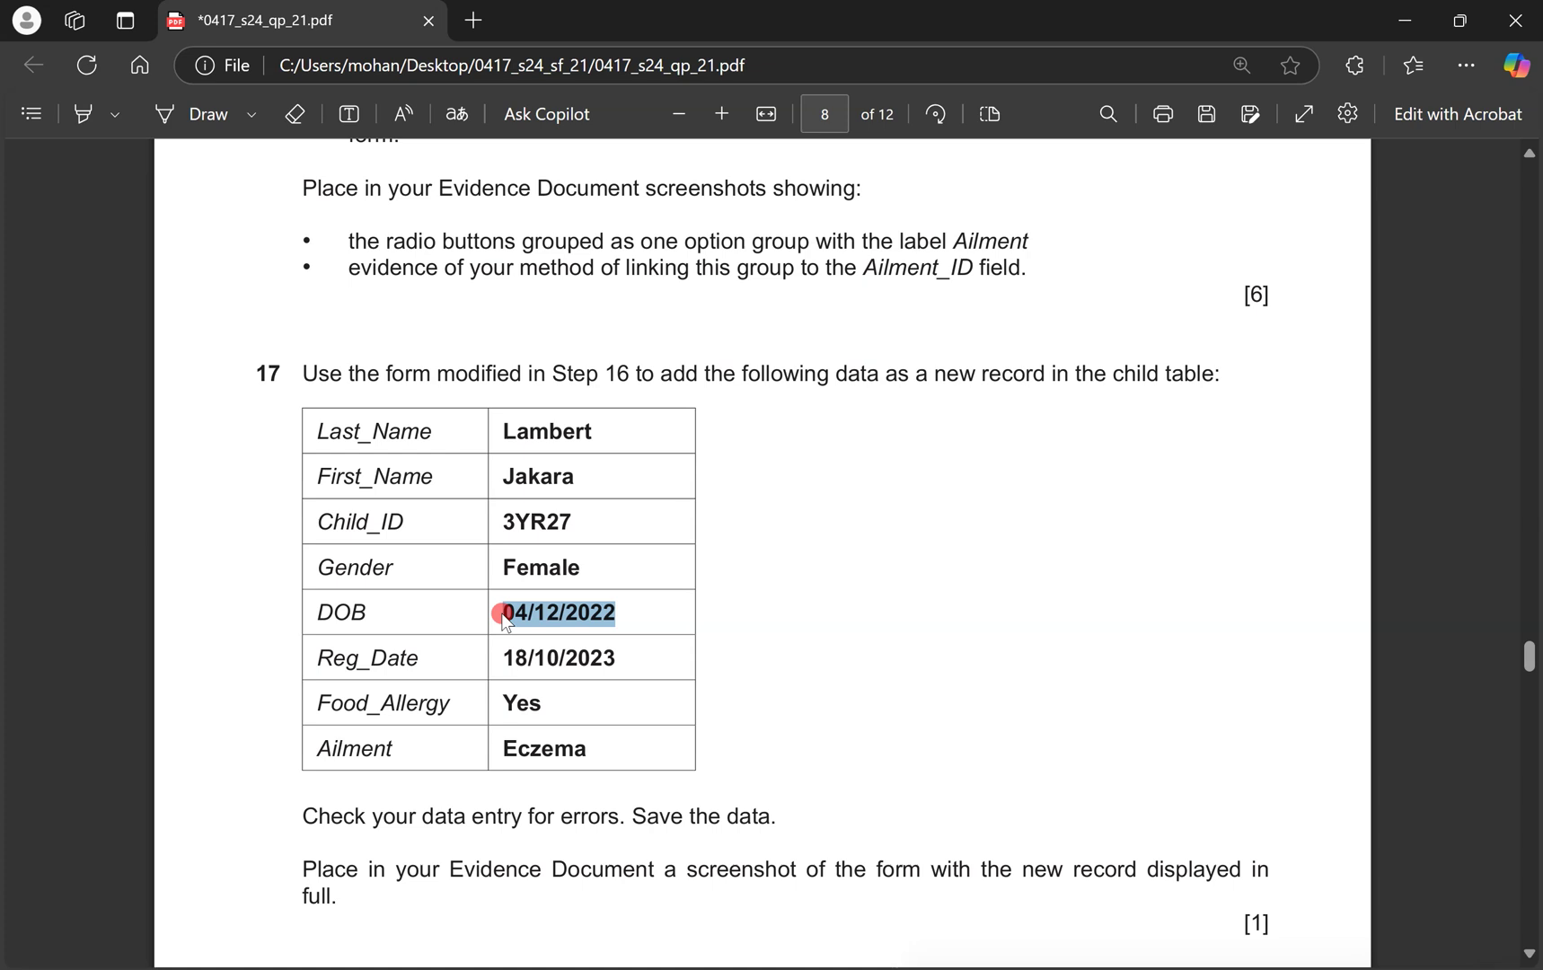
key(ctrl+c)
key(ctrl+super+Right)
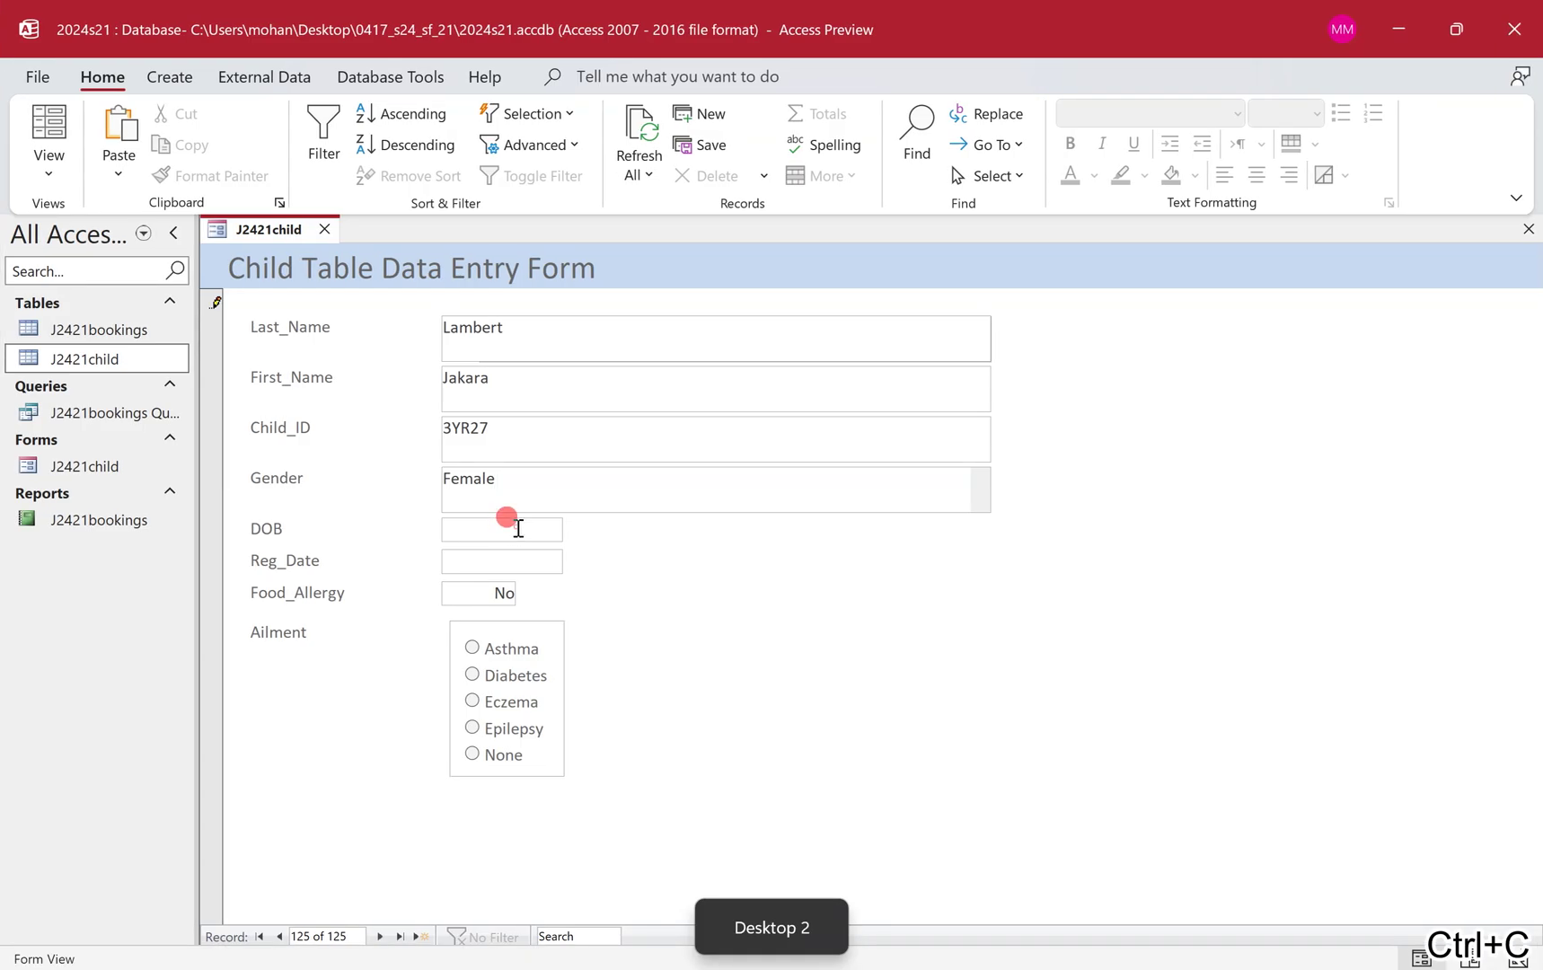
click(518, 528)
key(ctrl+v)
key(ctrl+super+Left)
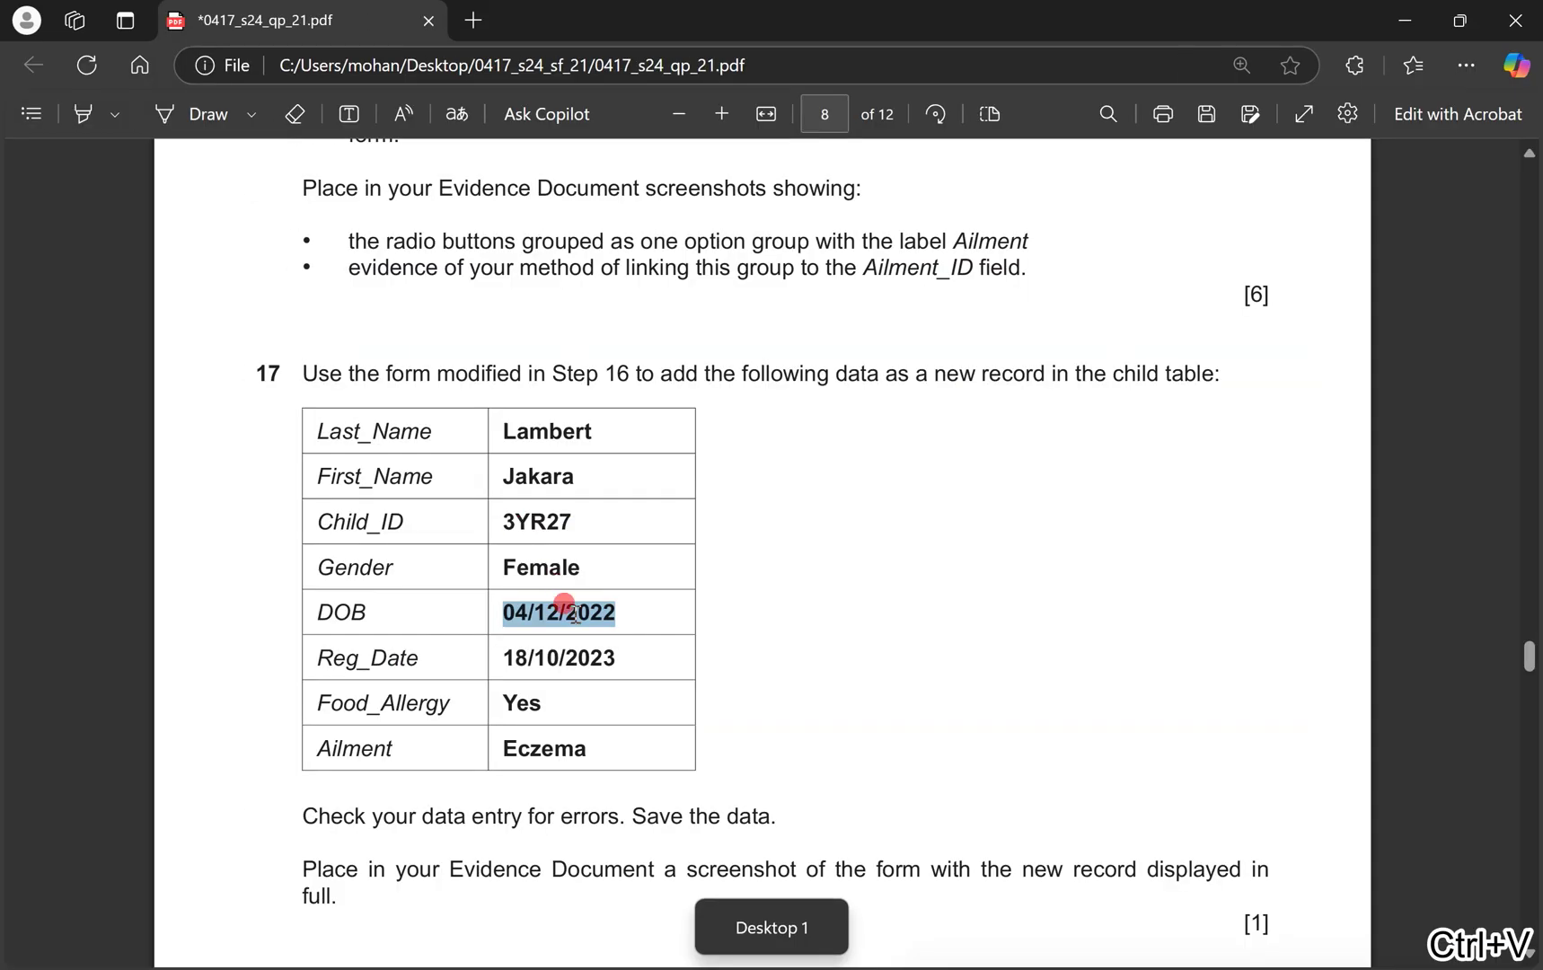
drag(618, 658, 496, 655)
key(ctrl+c)
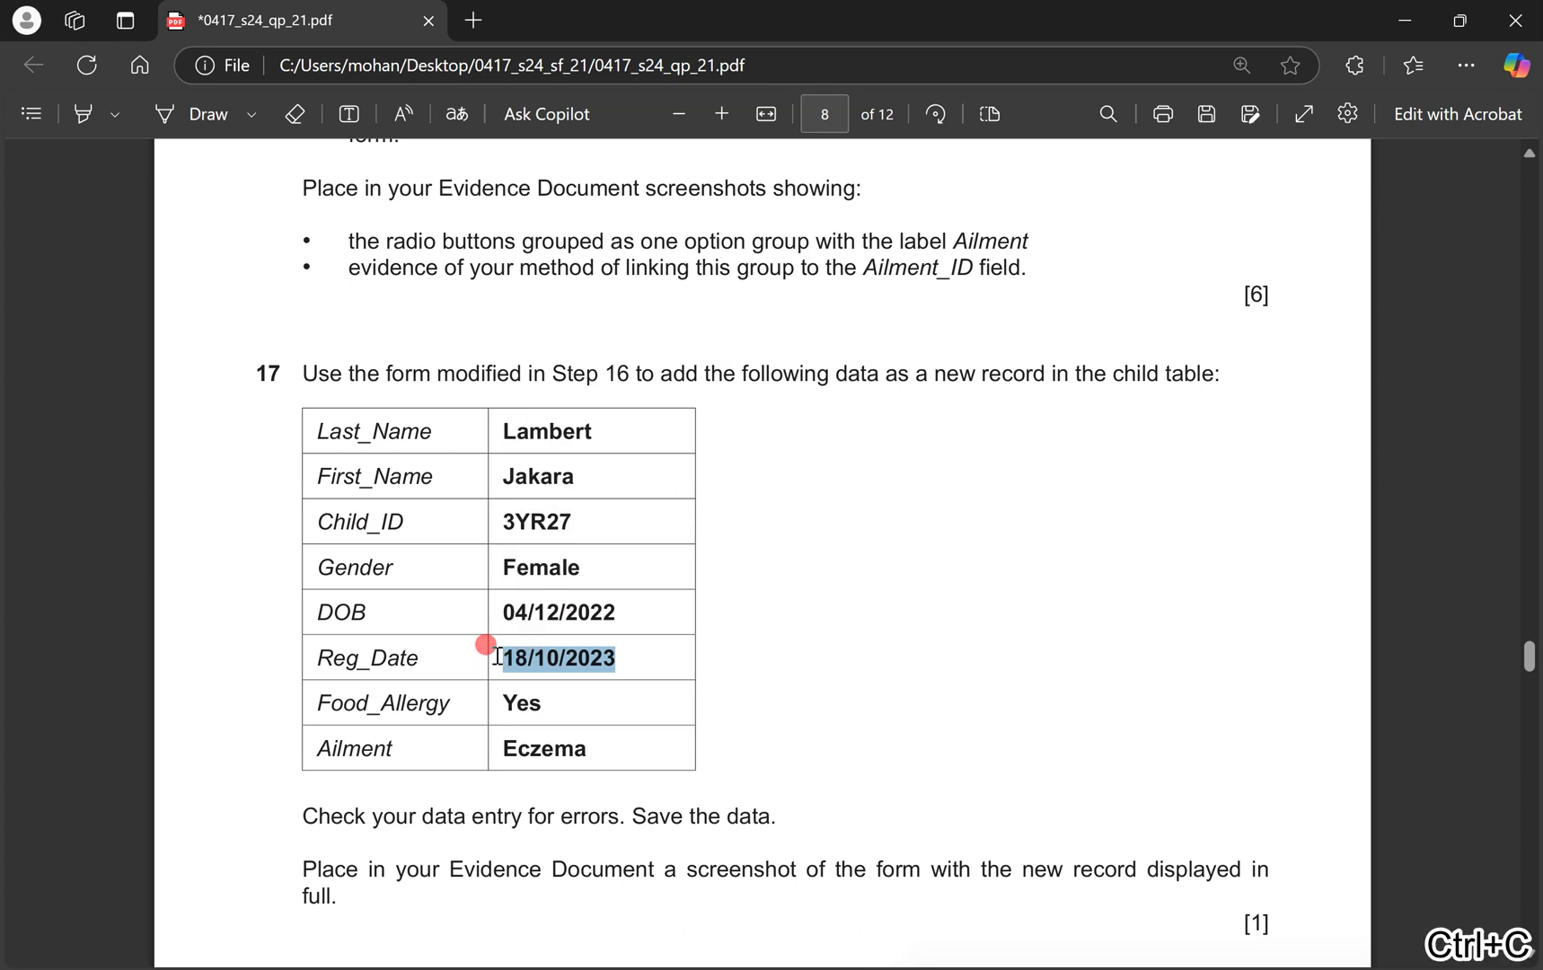
key(ctrl+super+Right)
key(ctrl+v)
double_click(492, 588)
text(yes)
Select Ailment Eczema and save the new record.
key(ctrl+super+Left)
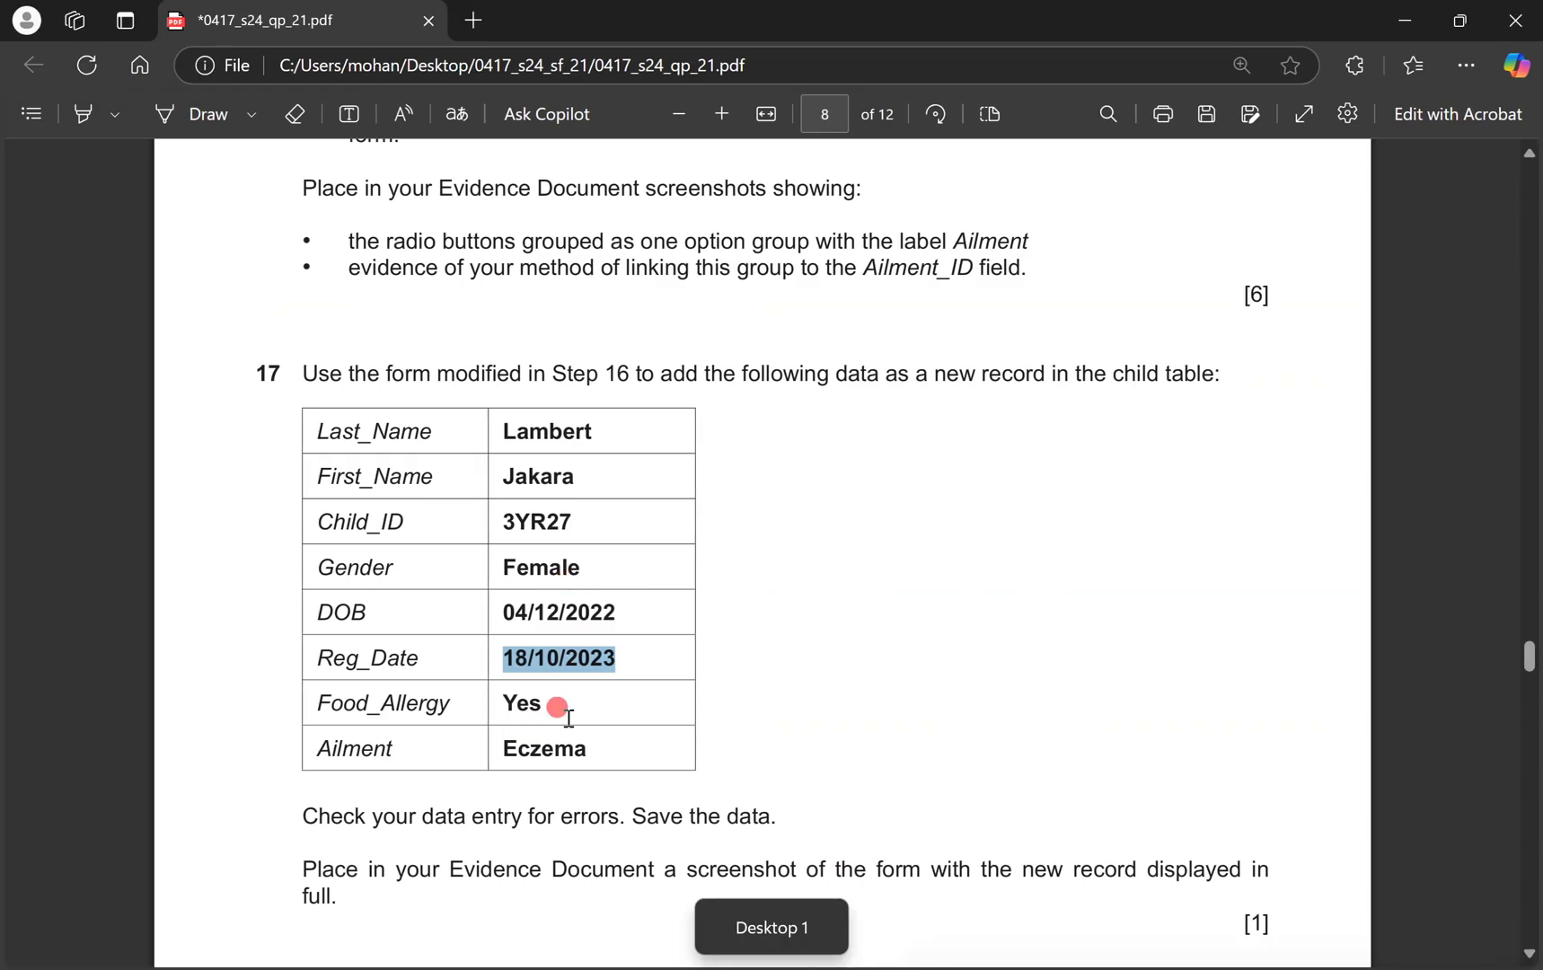
key(ctrl+super+Right)
click(473, 700)
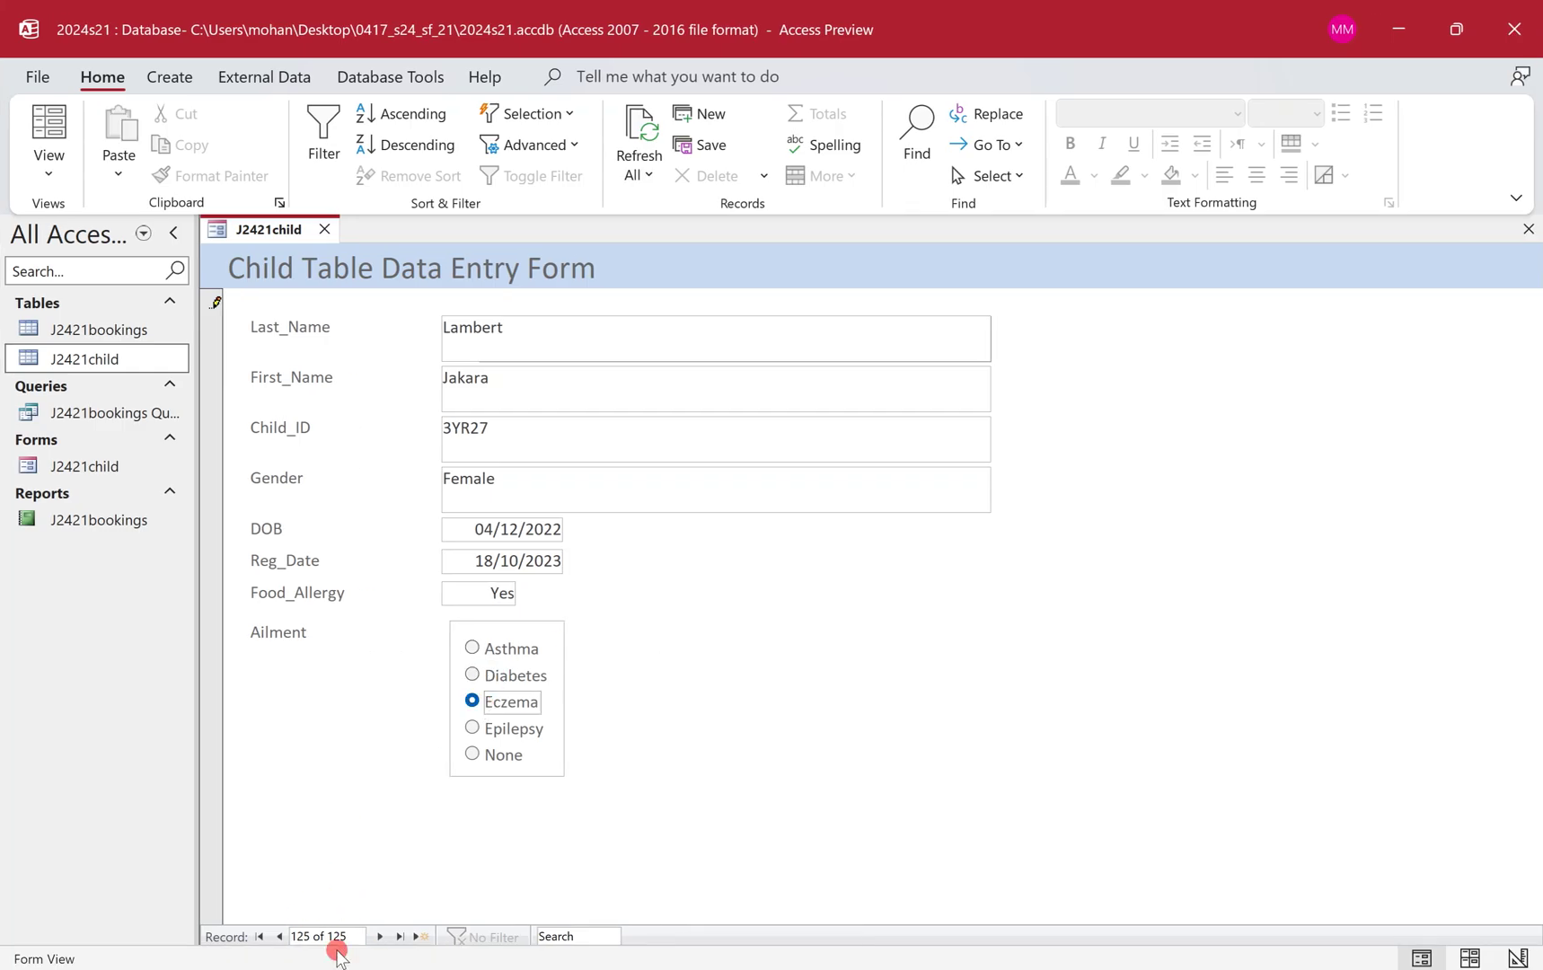
right_click(266, 229)
click(303, 245)
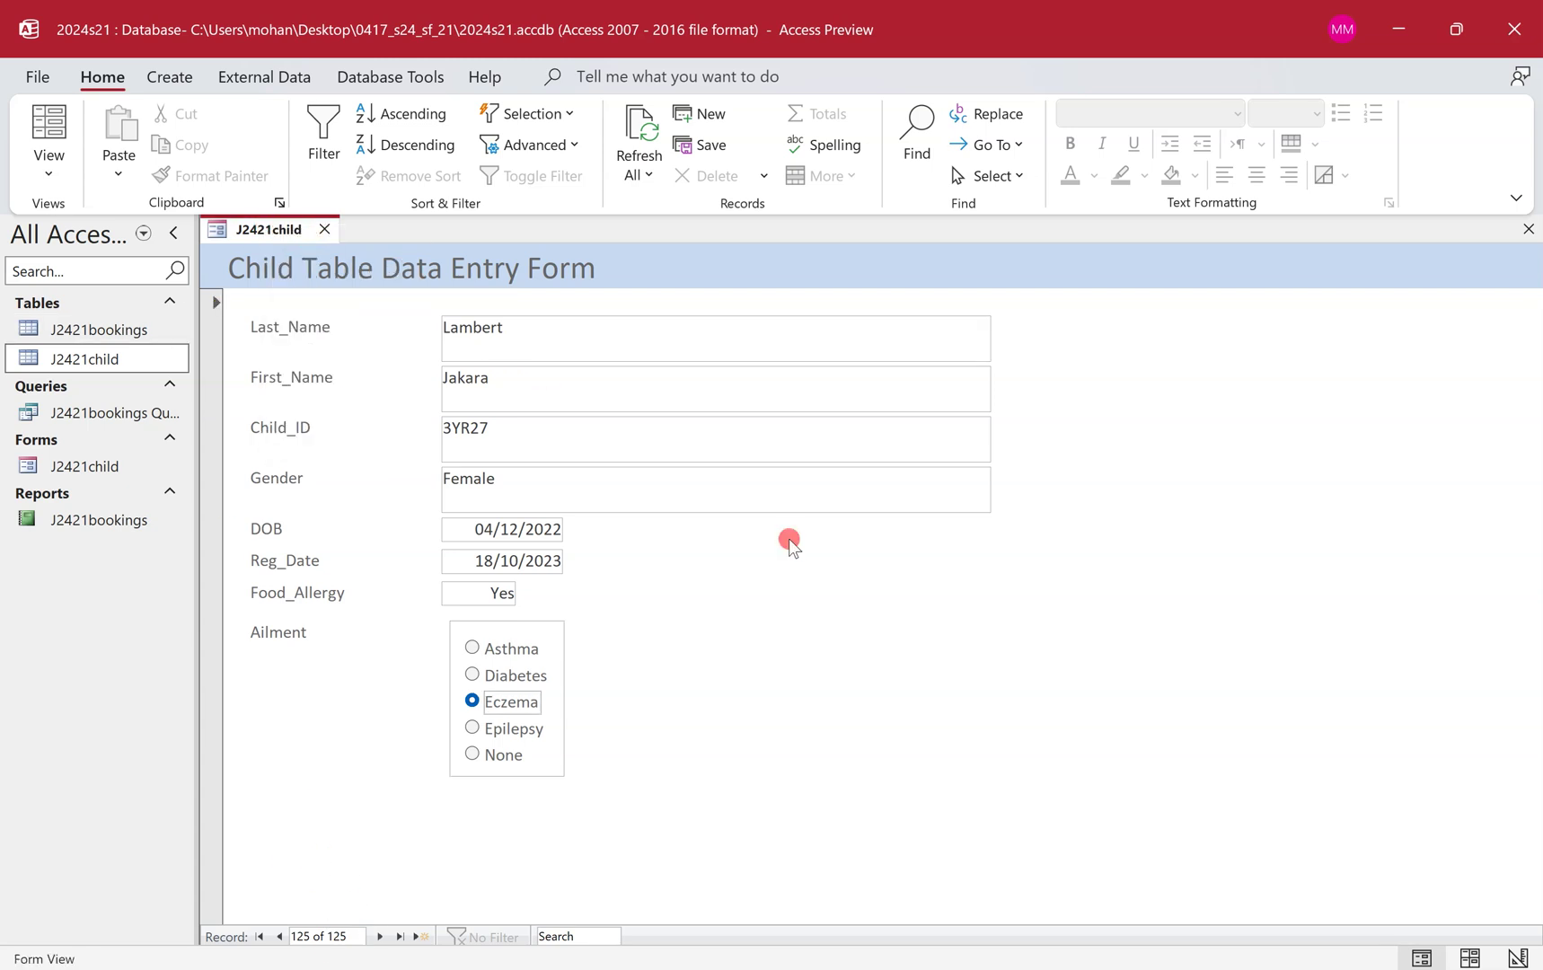
key(ctrl+super+Left)
Highlight the Step 17 evidence instructions in the question paper.
scroll(788, 538, down, 3)
drag(396, 532, 826, 534)
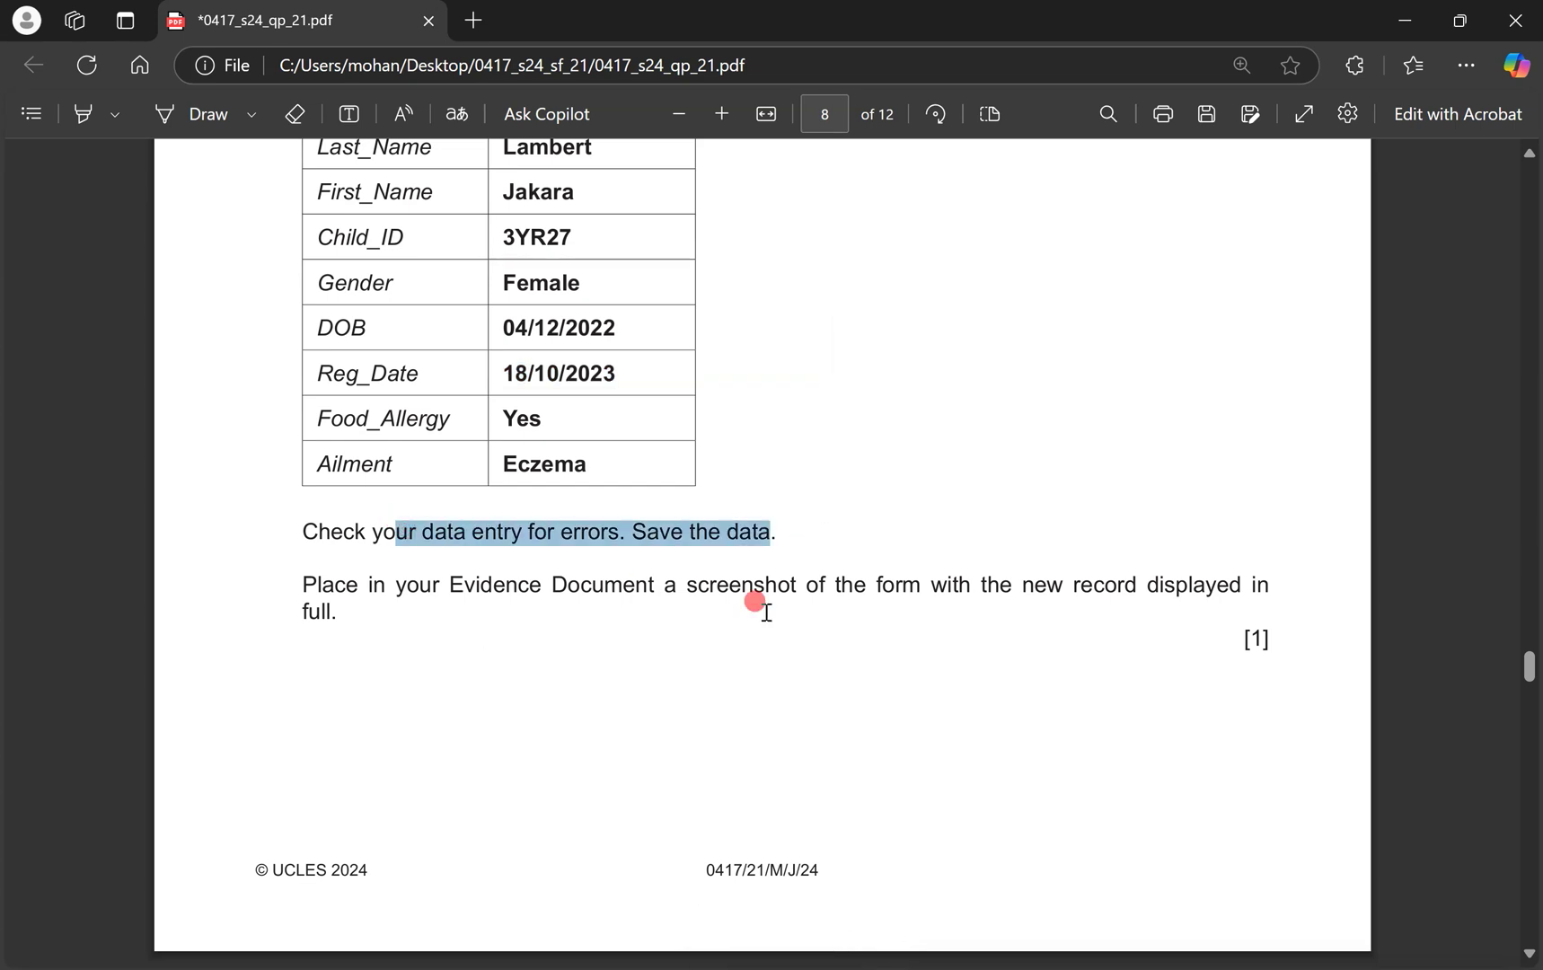
drag(867, 590, 1036, 588)
scroll(1044, 575, up, 1)
Snip the whole J2421child form showing the new 3YR27 record.
key(ctrl+super+Right)
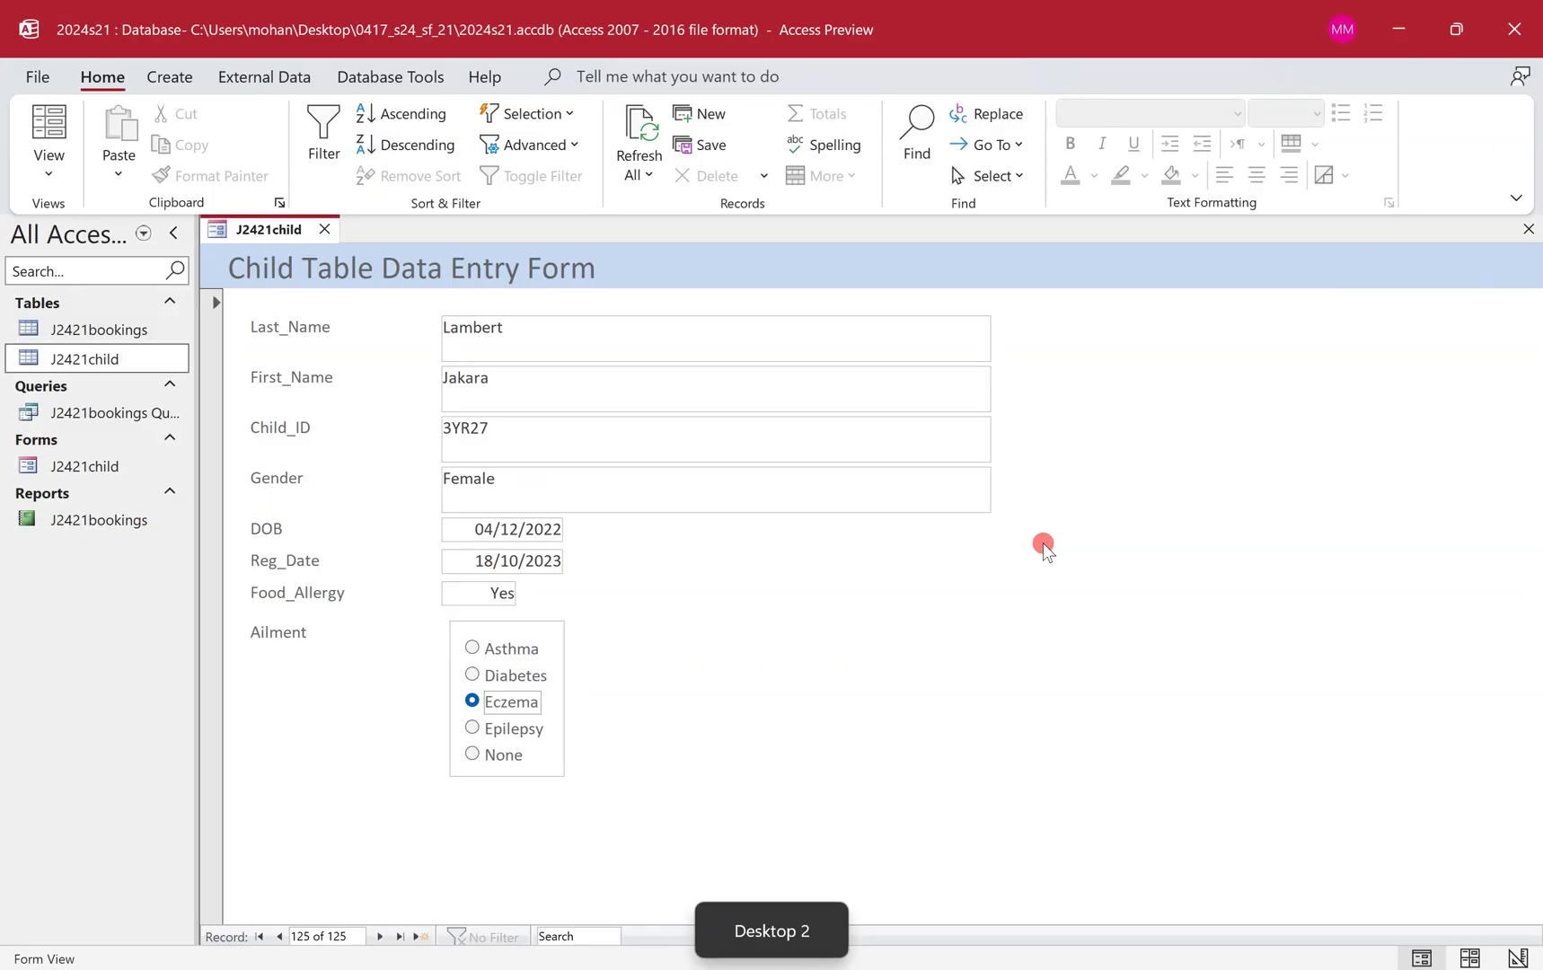
key(shift+super+s)
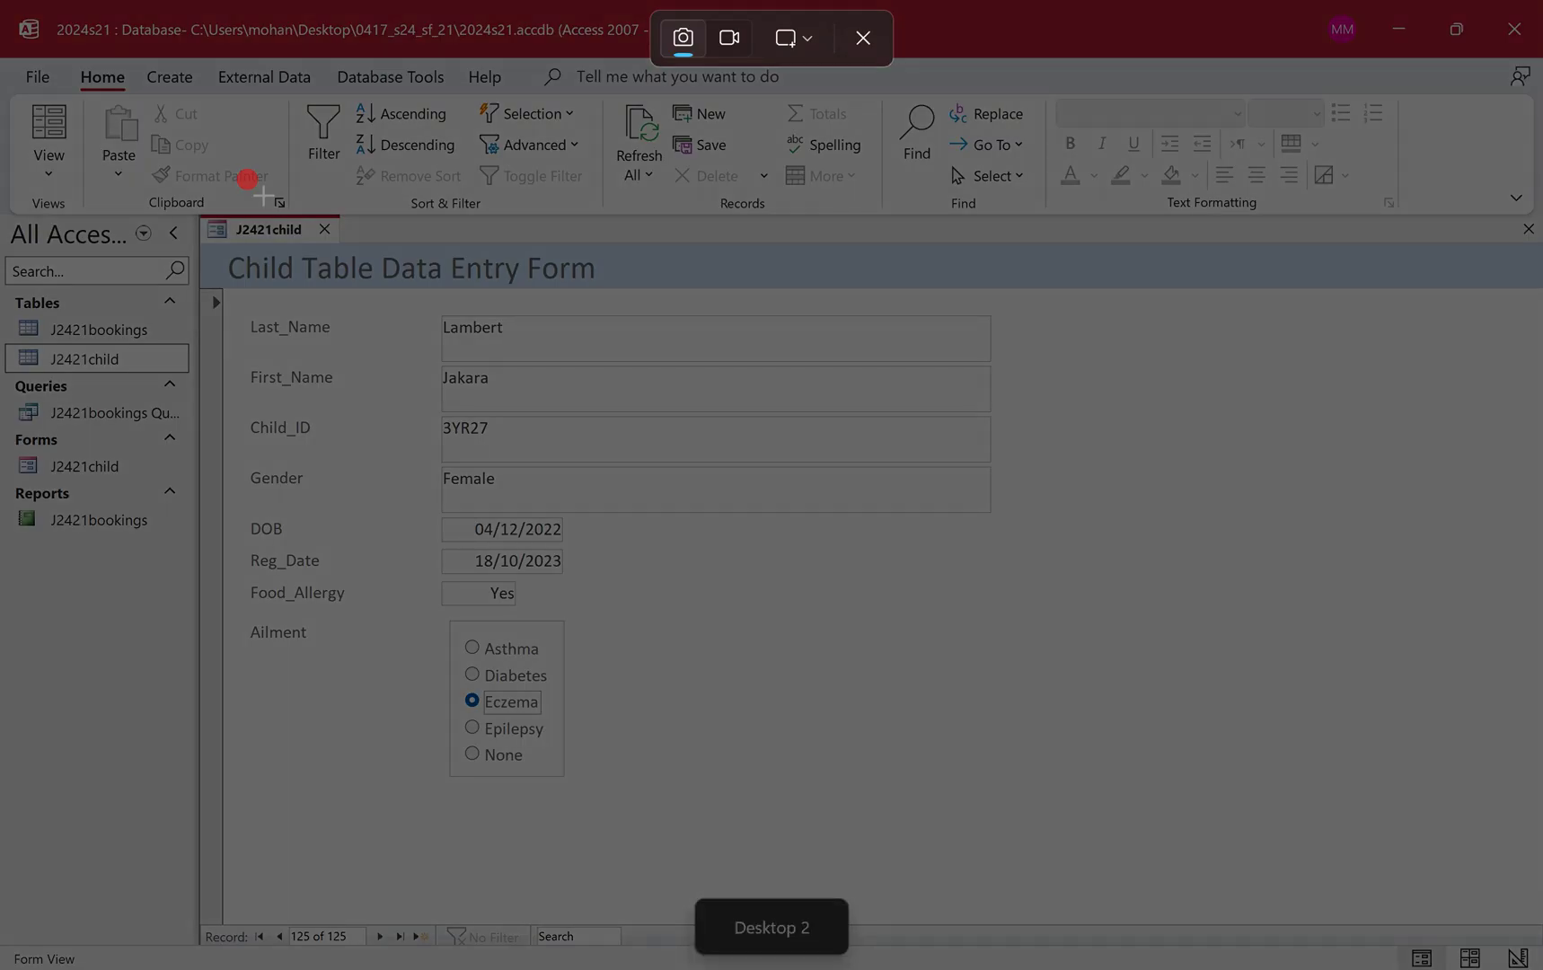
drag(191, 210, 1017, 794)
key(ctrl+super+Left)
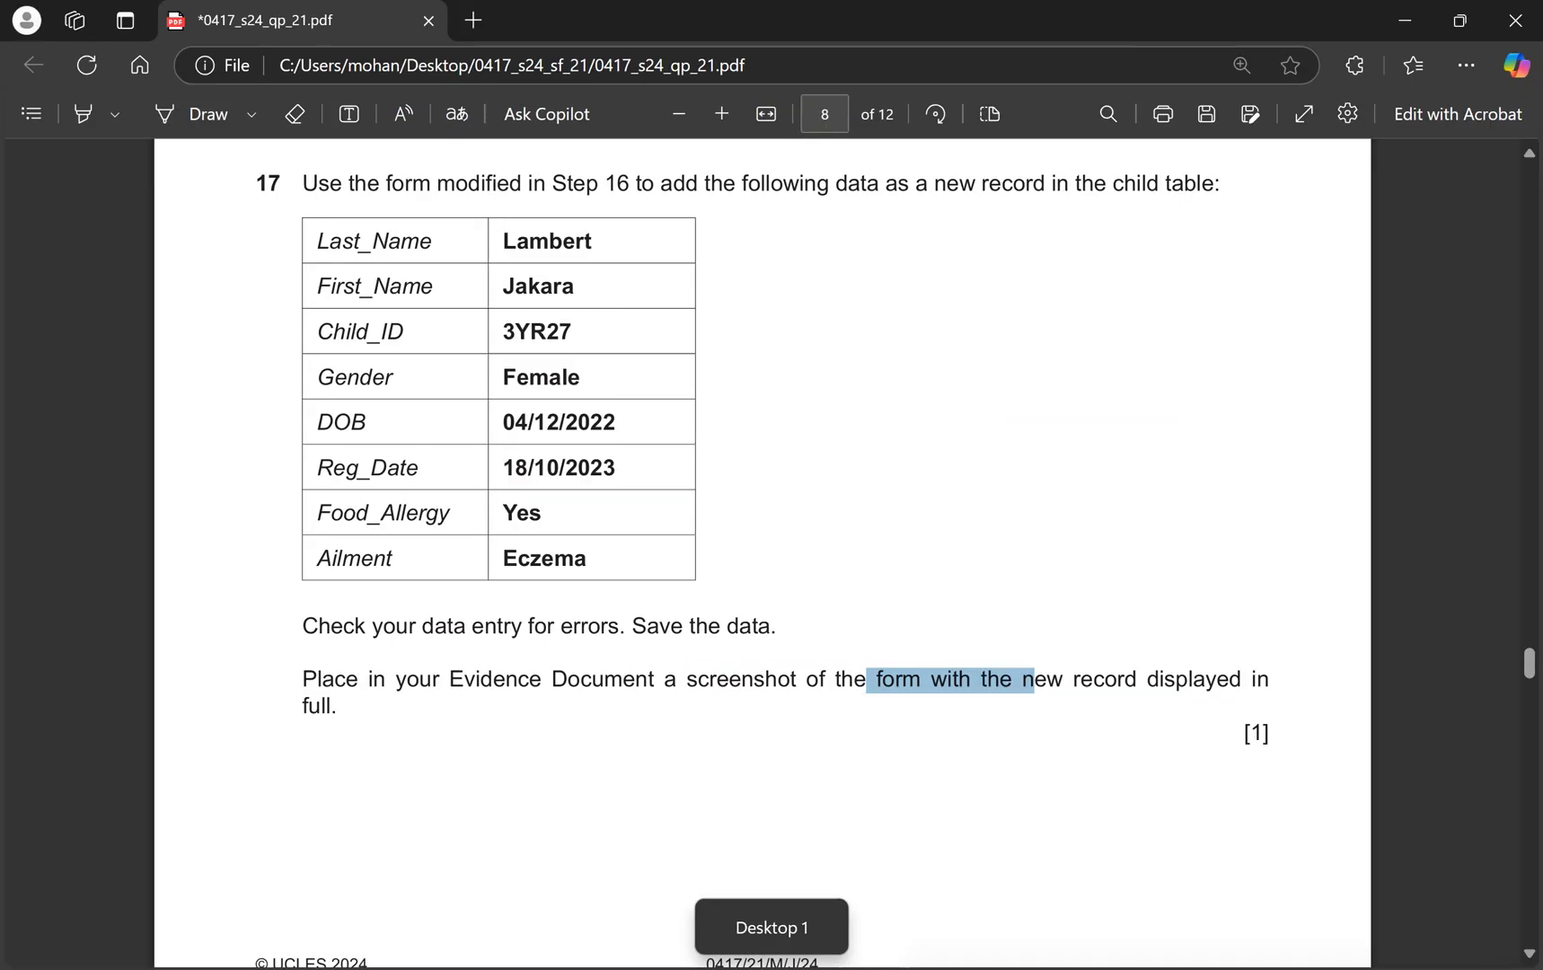
key(alt+Tab)
Paste the form screenshot under Step 17 evidence and push the heading onto the next page.
scroll(602, 727, down, 3)
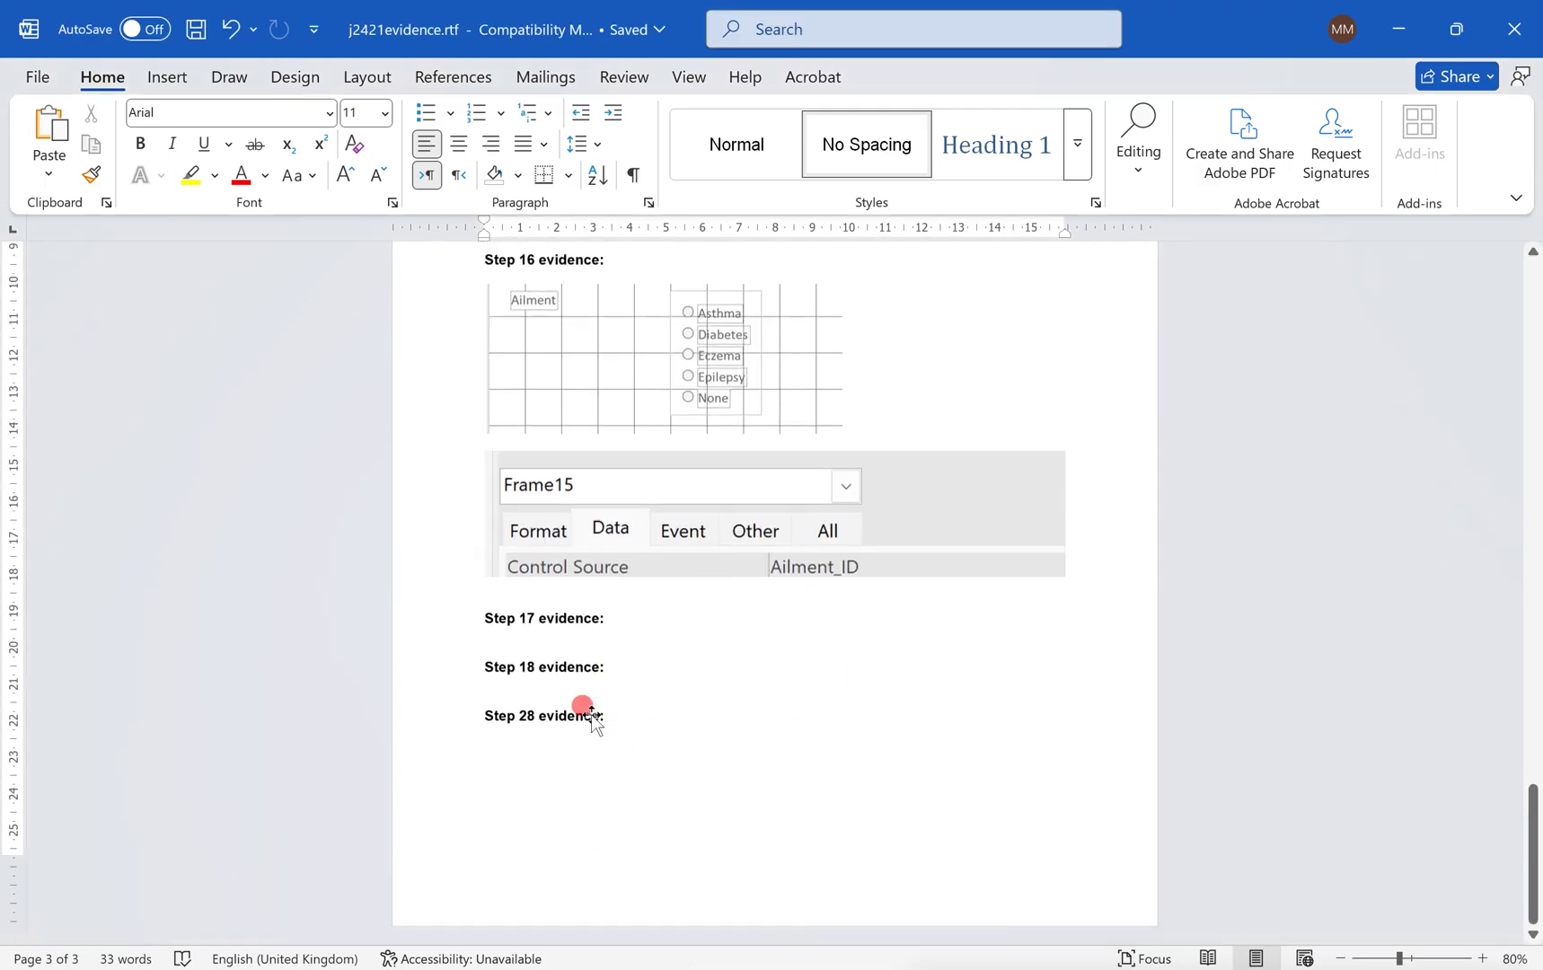
click(526, 649)
key(ctrl+v)
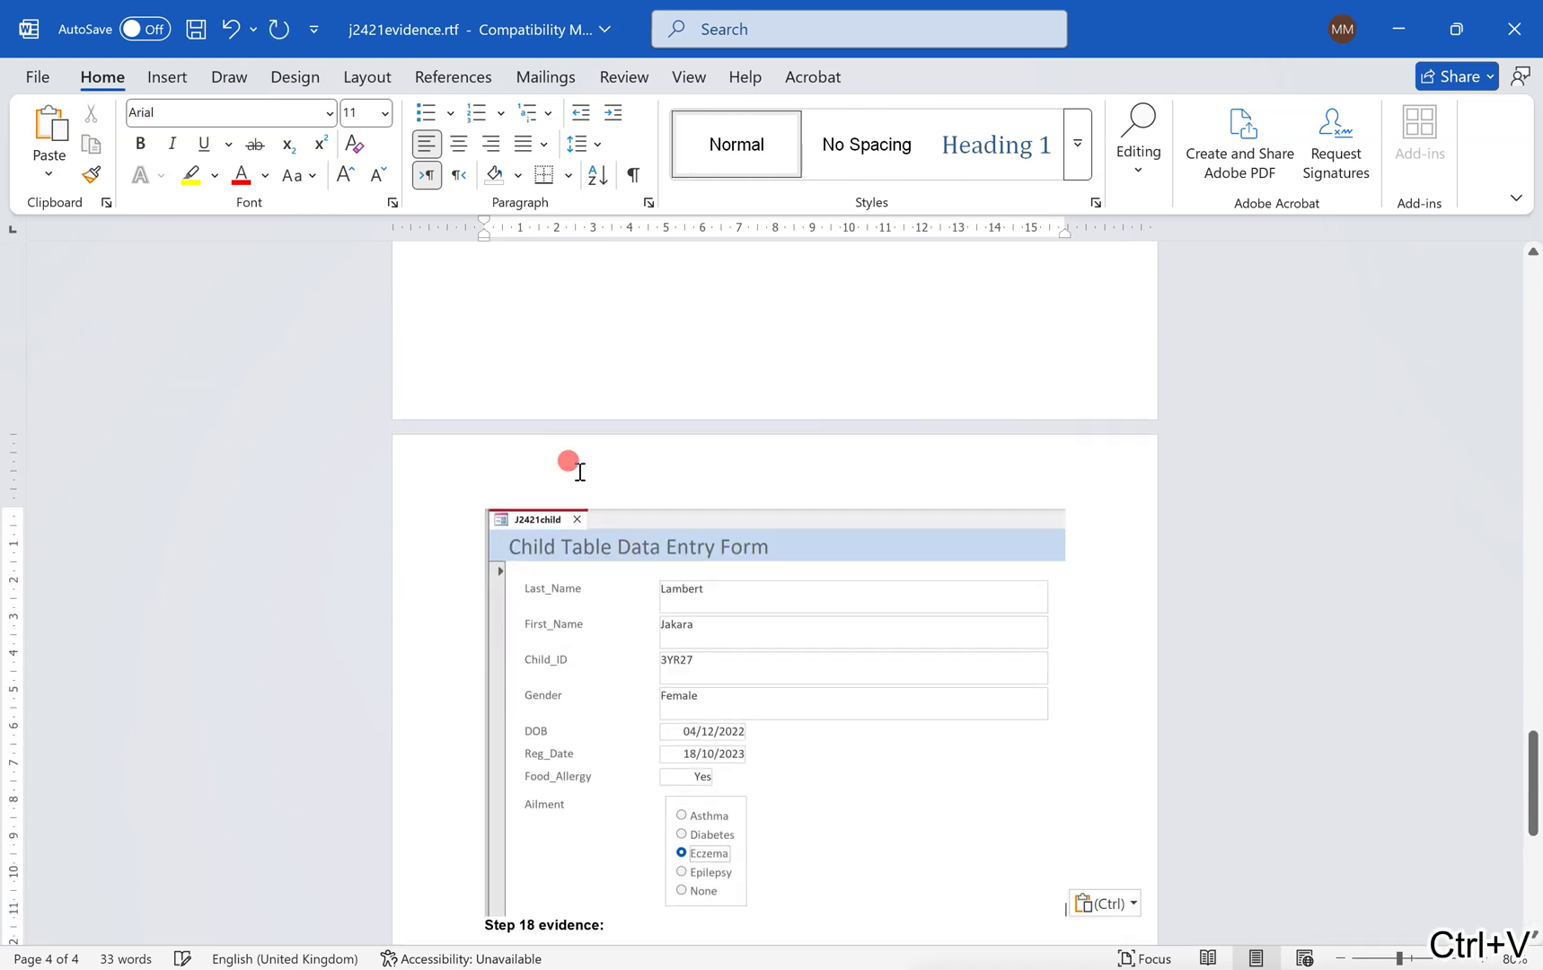
scroll(579, 460, up, 2)
click(473, 316)
key(Return)
key(Return)
key(Return)
key(Return)
key(Return)
key(Return)
key(Return)
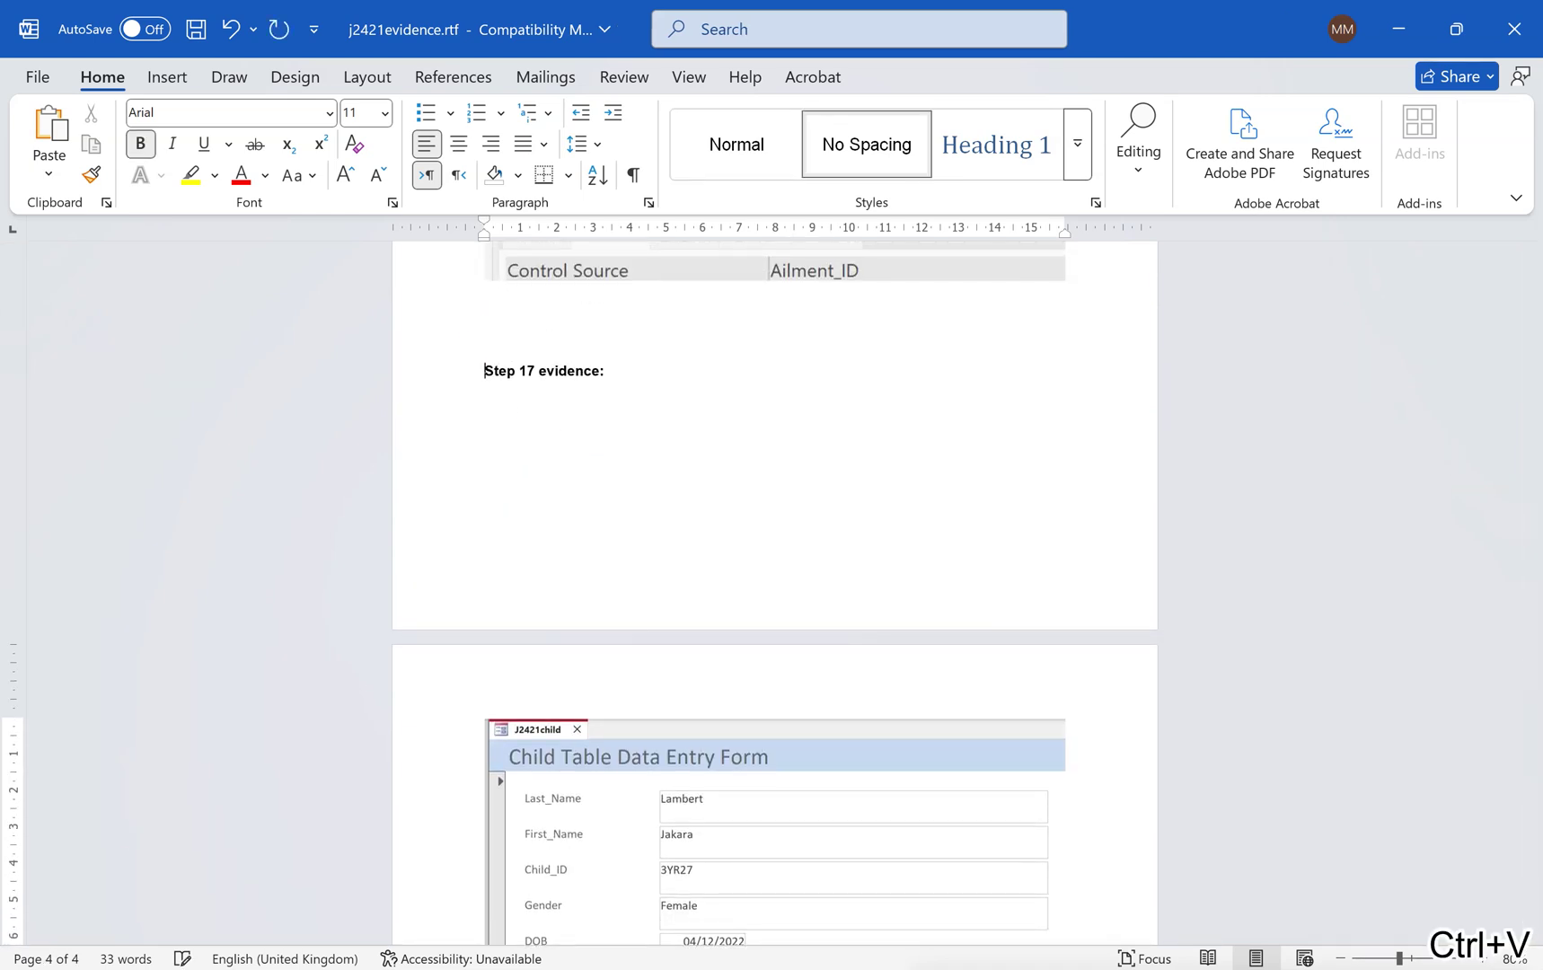
key(Return)
key(Return)
key(Return)
key(Return)
key(Return)
key(Return)
key(Return)
key(Return)
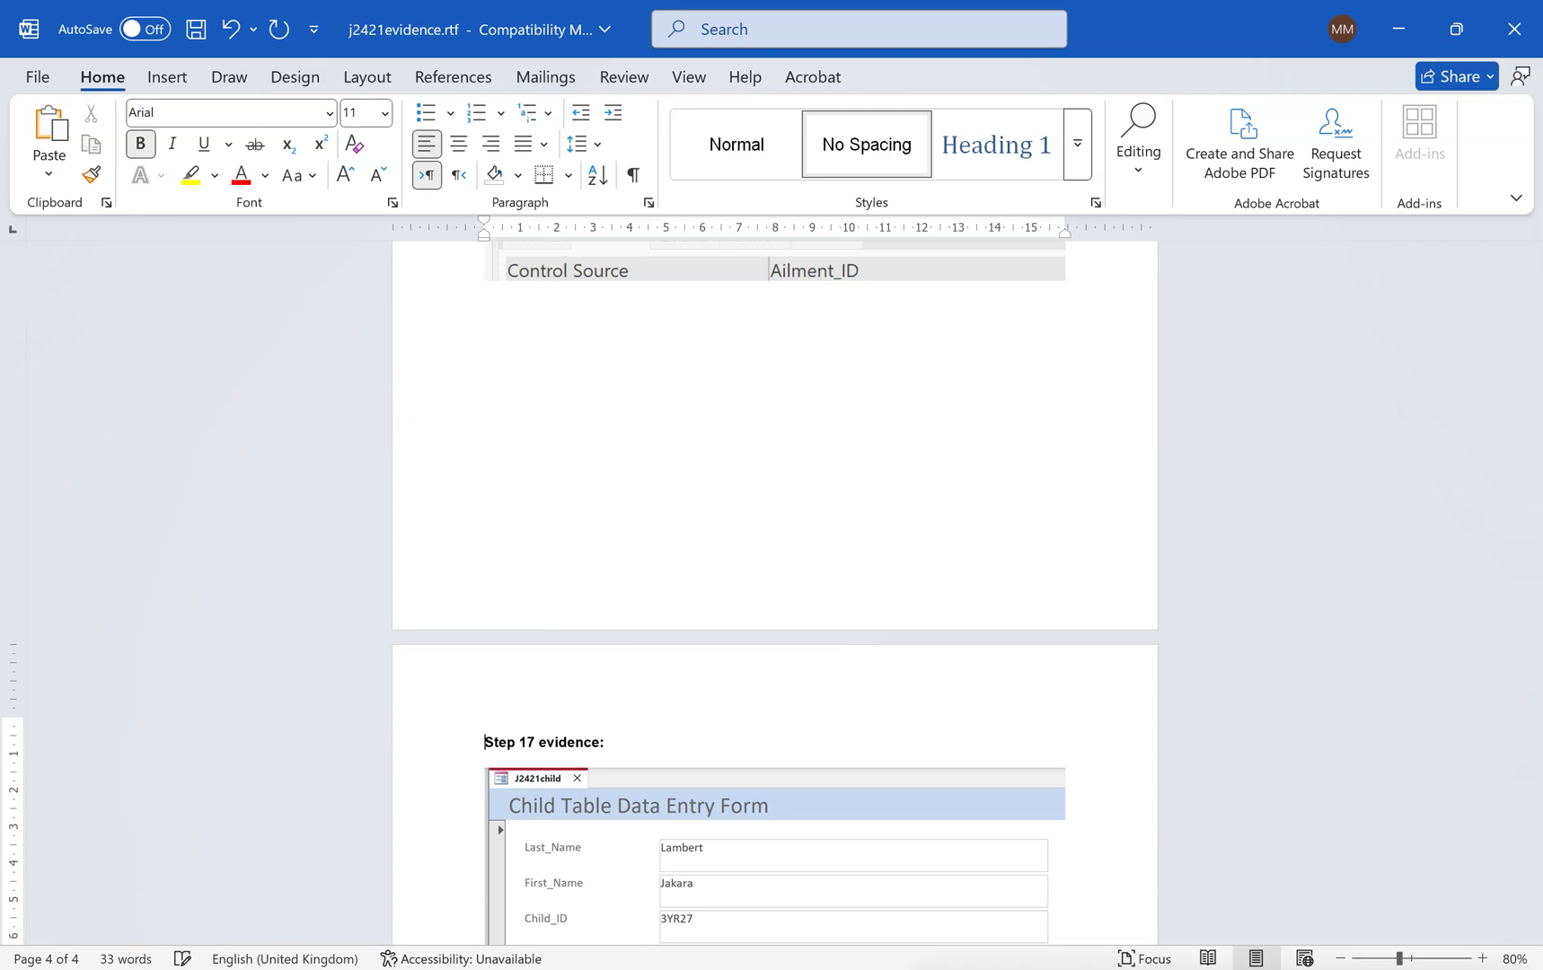
Approve the suggested alt text for the pasted form screenshot.
scroll(774, 593, down, 3)
scroll(774, 593, down, 1)
click(923, 566)
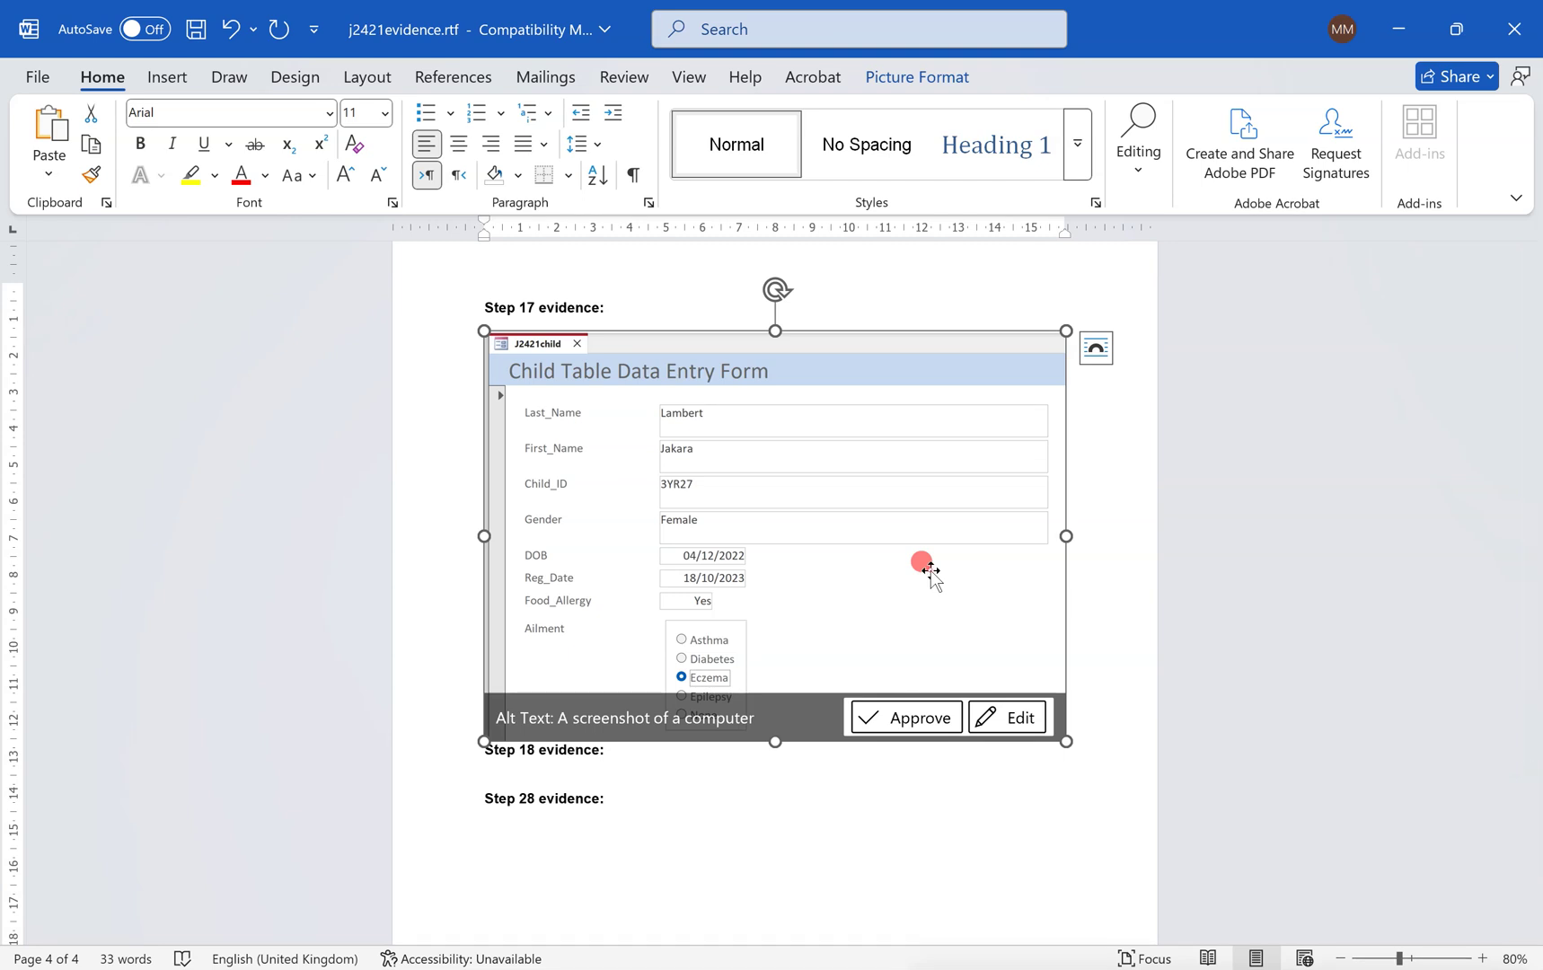
double_click(929, 572)
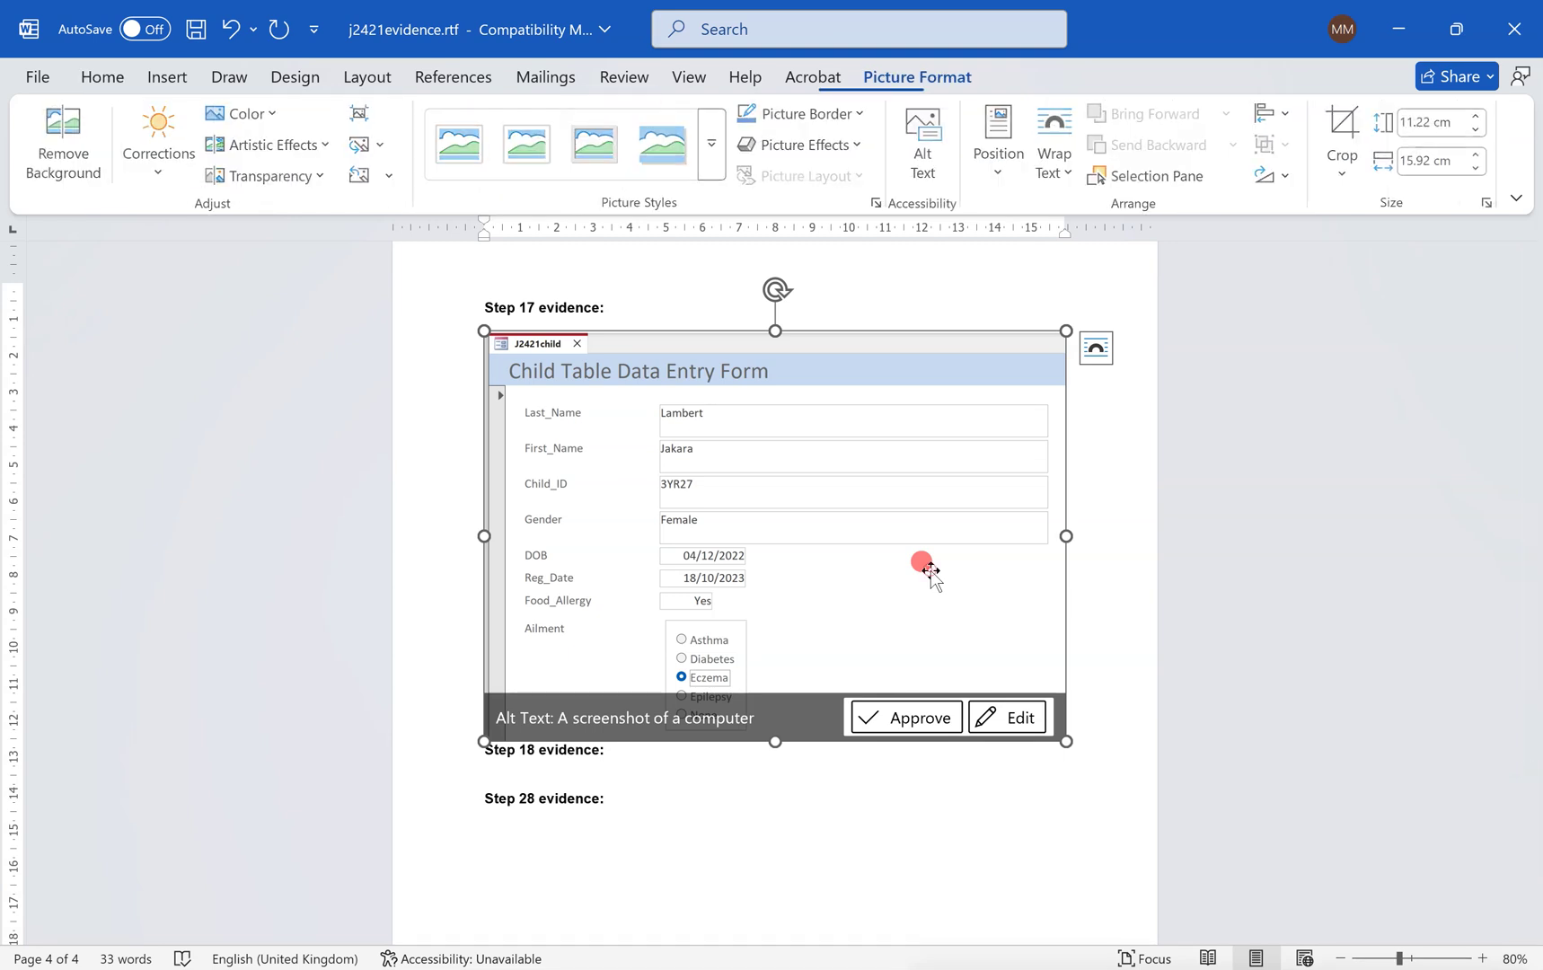
click(903, 707)
click(606, 777)
key(alt+Tab)
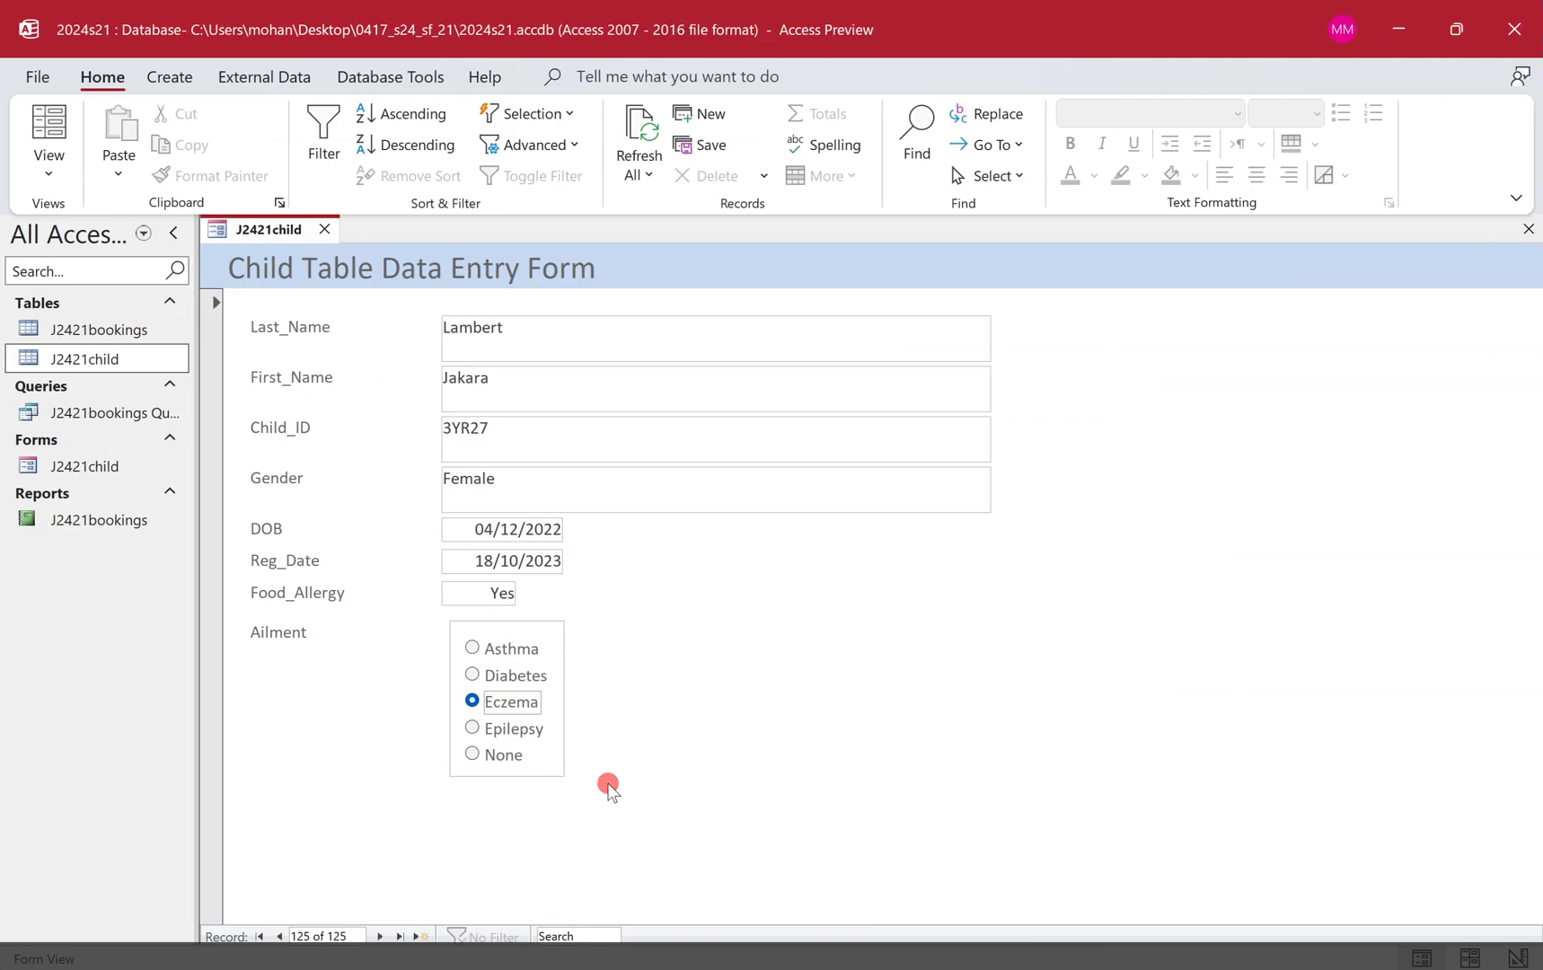
key(ctrl+super+Left)
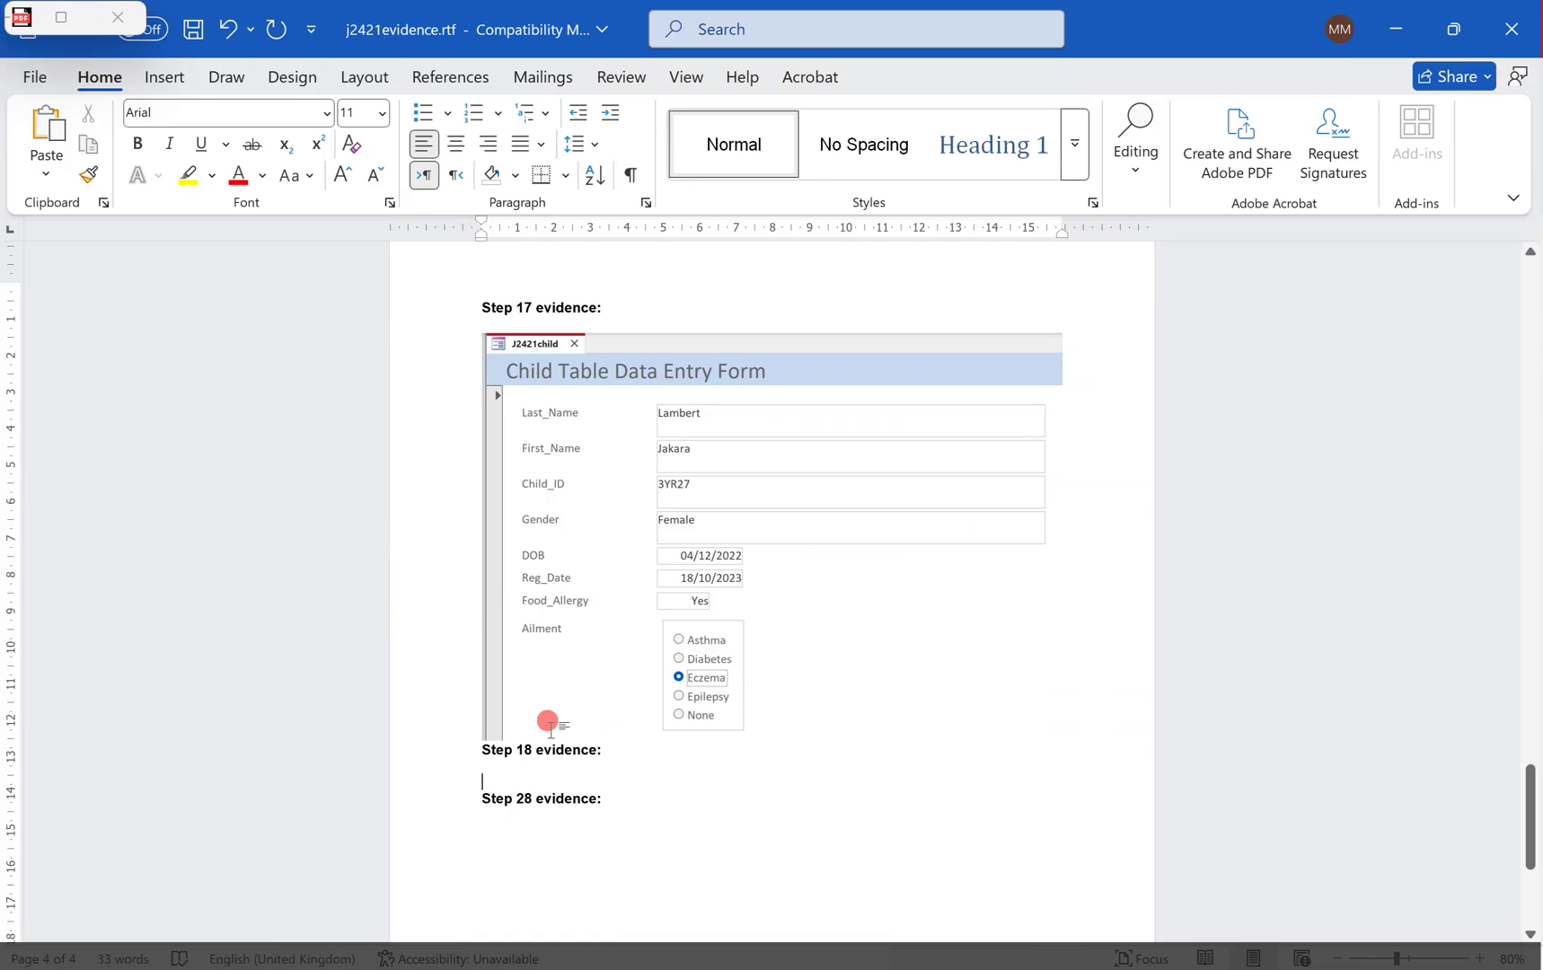
key(alt+Tab)
Copy Child_ID 3YR27 from question 18 and return to the Access desktop.
scroll(777, 648, down, 10)
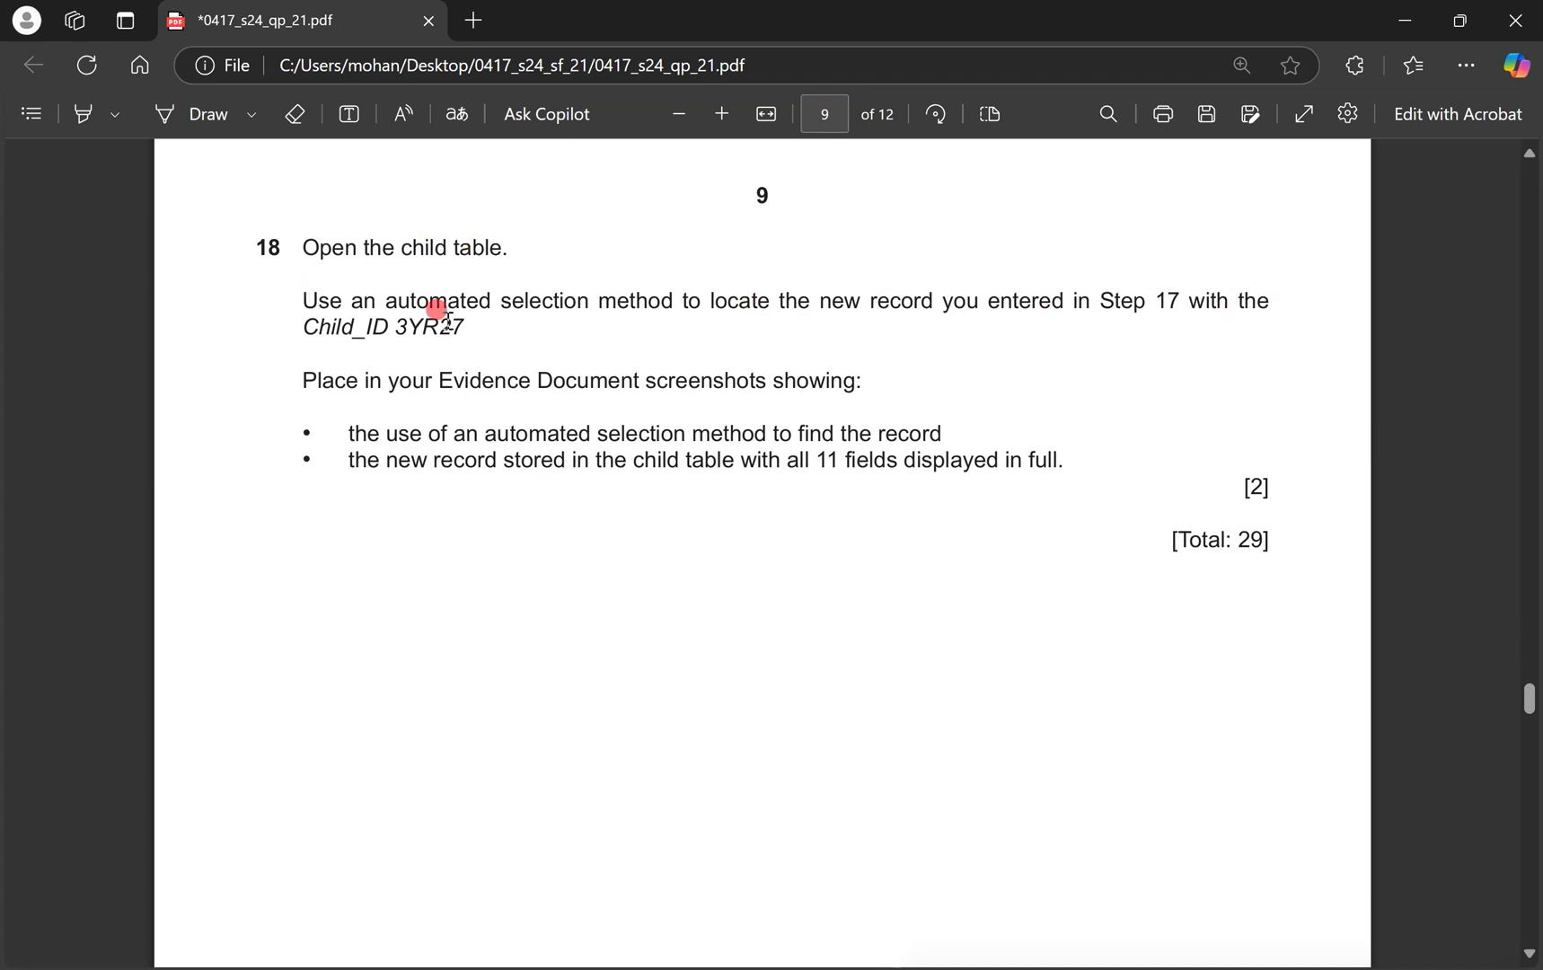
drag(398, 328, 464, 331)
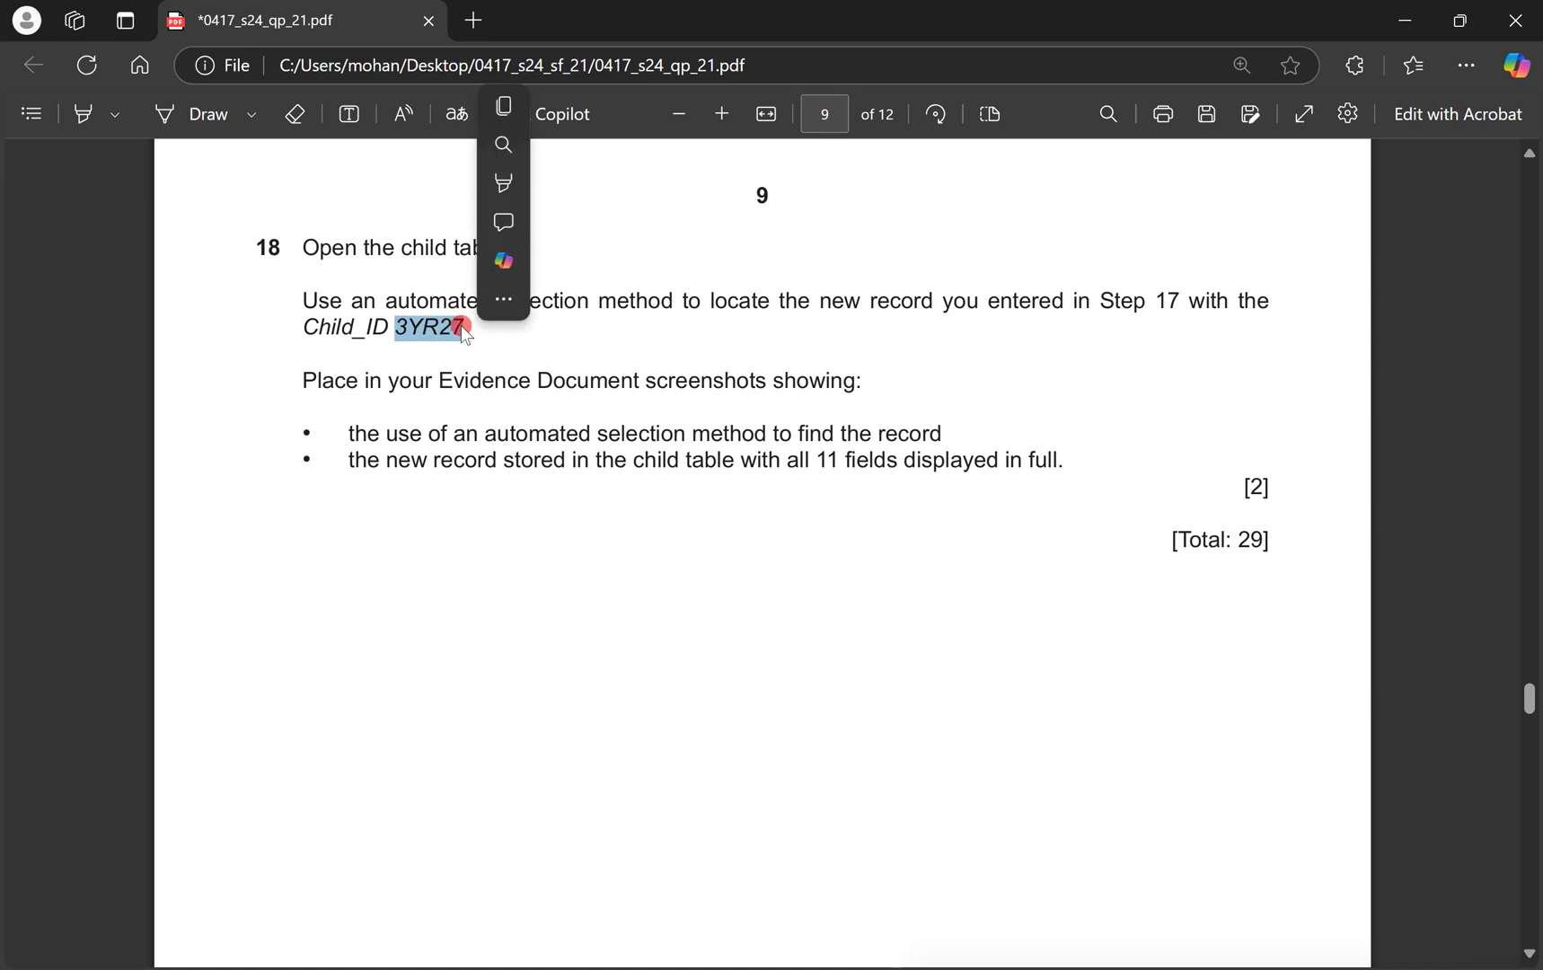
key(ctrl+c)
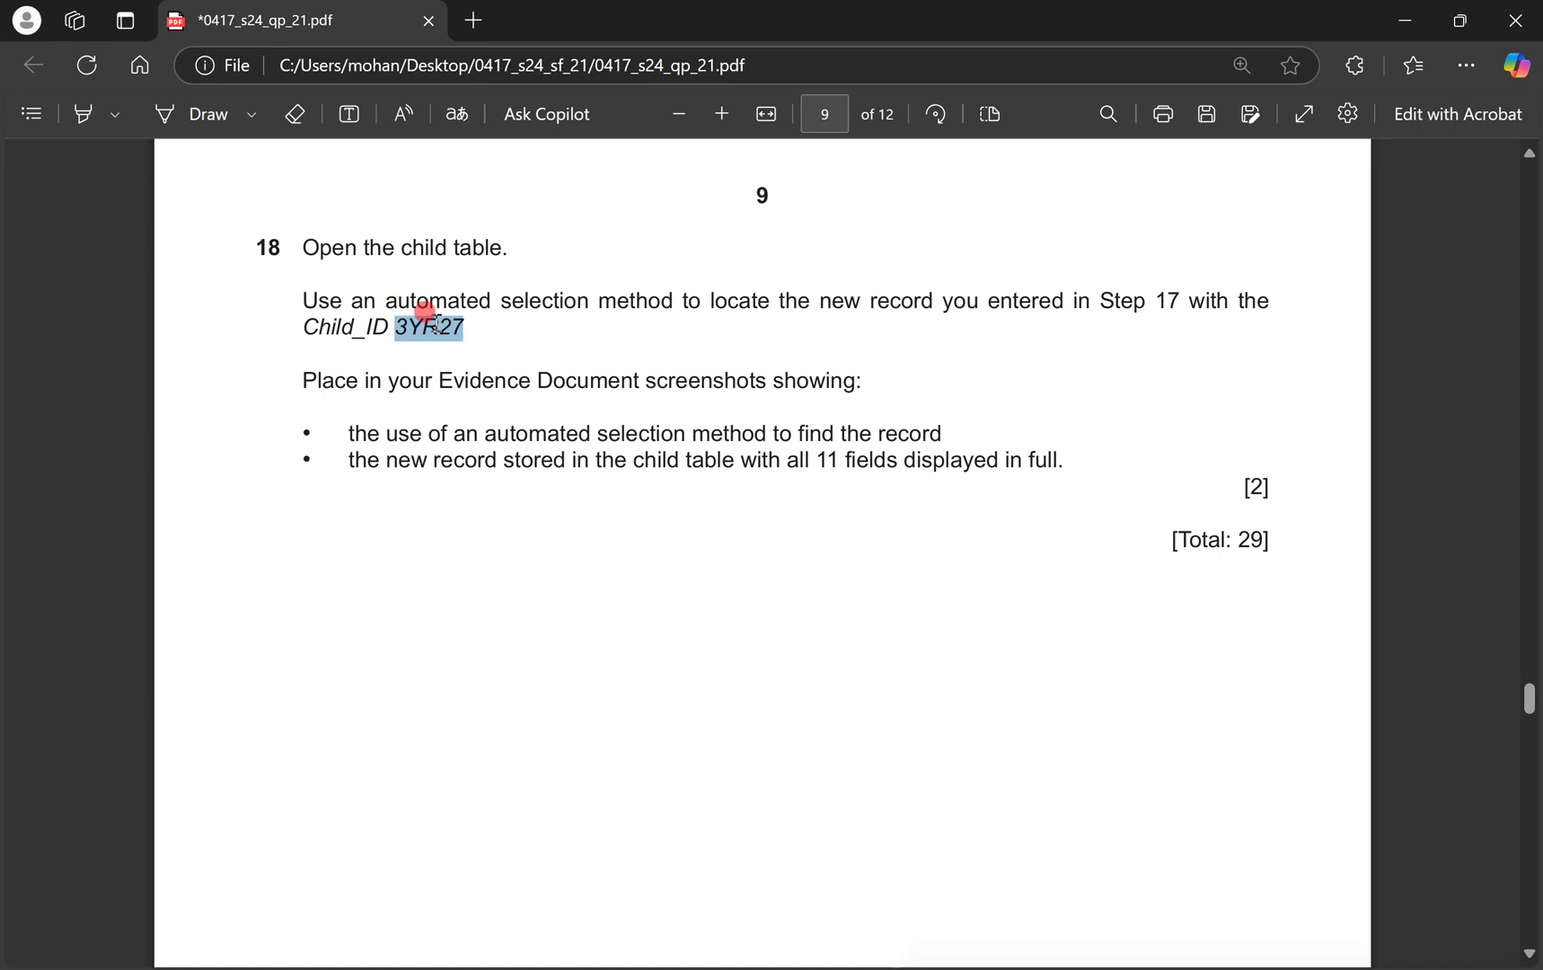
key(ctrl+super+Right)
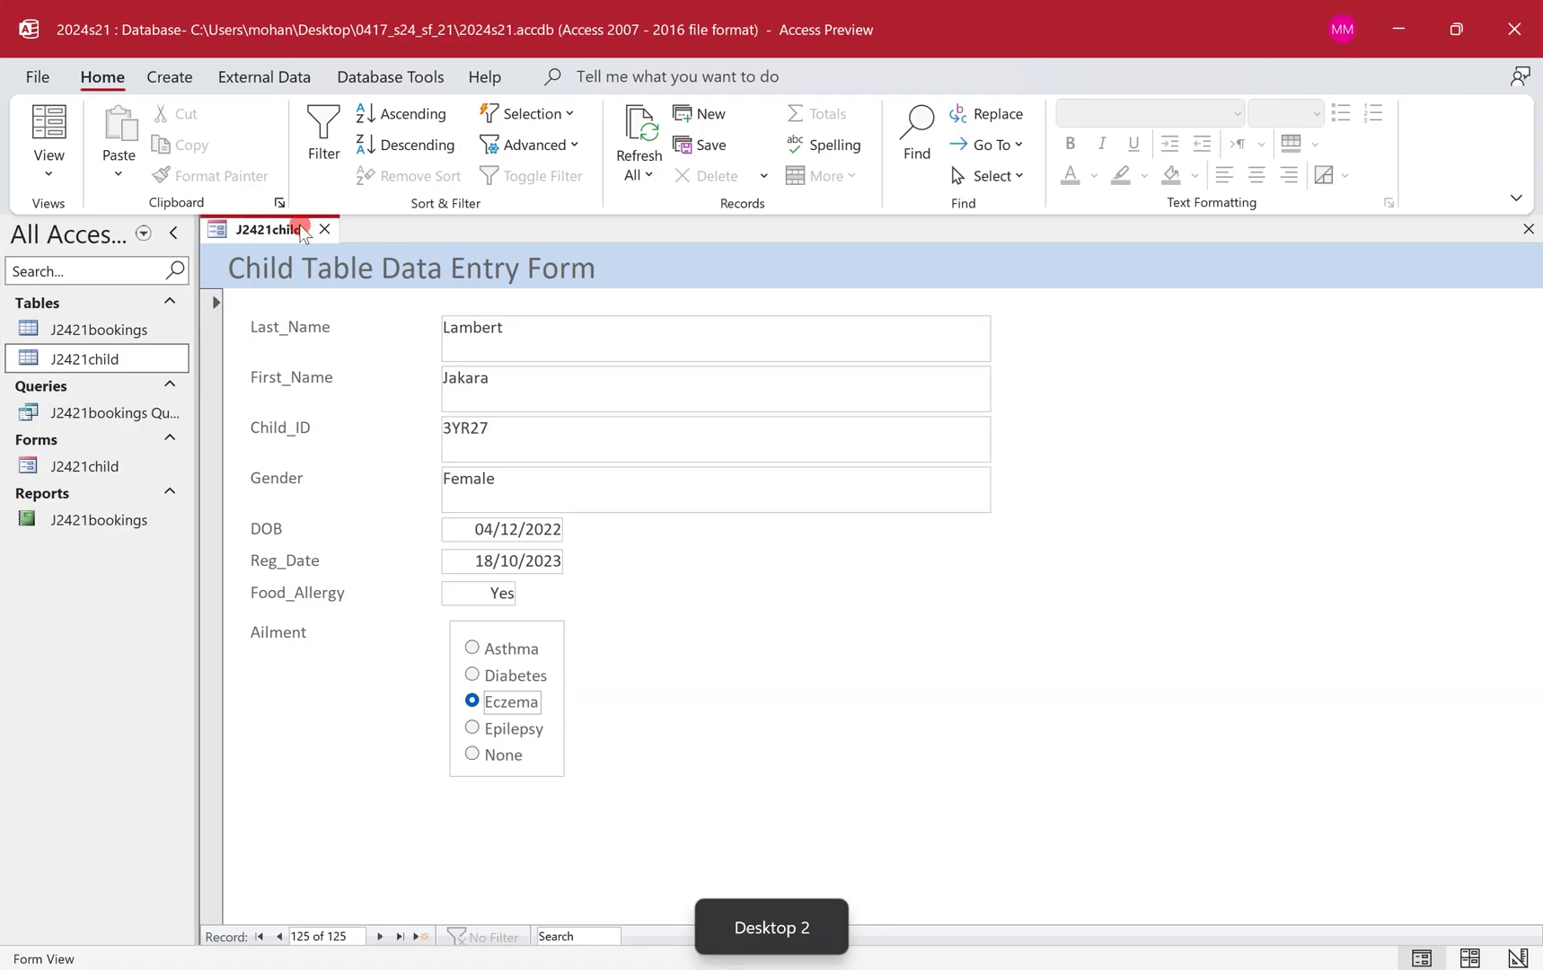
Close the form, open the J2421child table and apply a Child_ID Equals 3YR27 text filter.
click(323, 230)
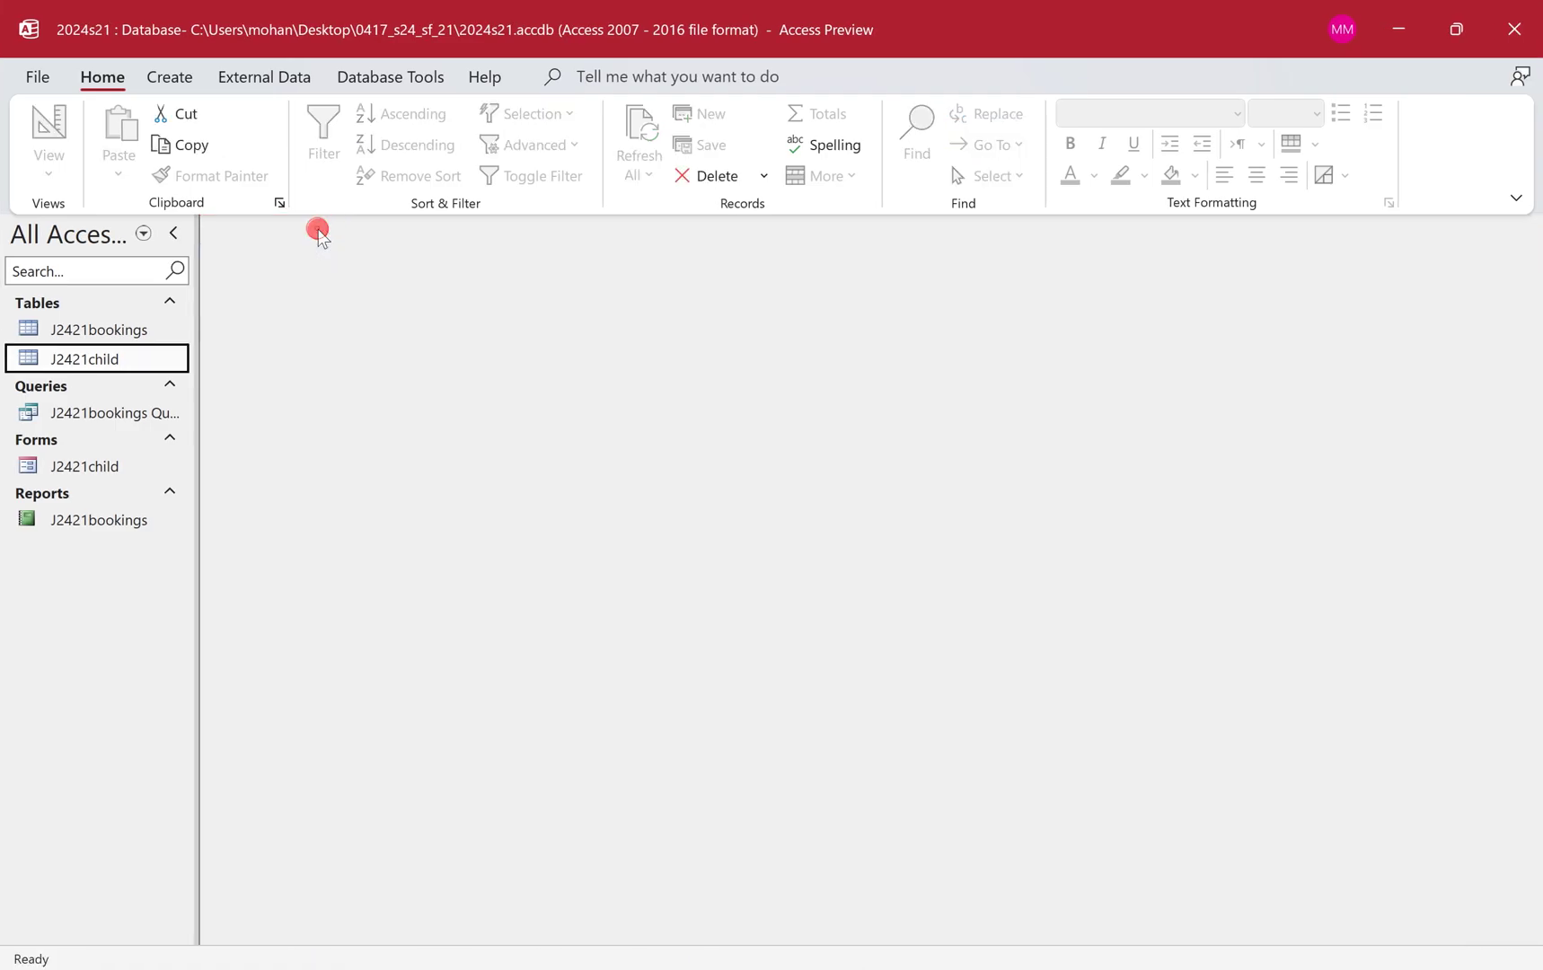
double_click(100, 360)
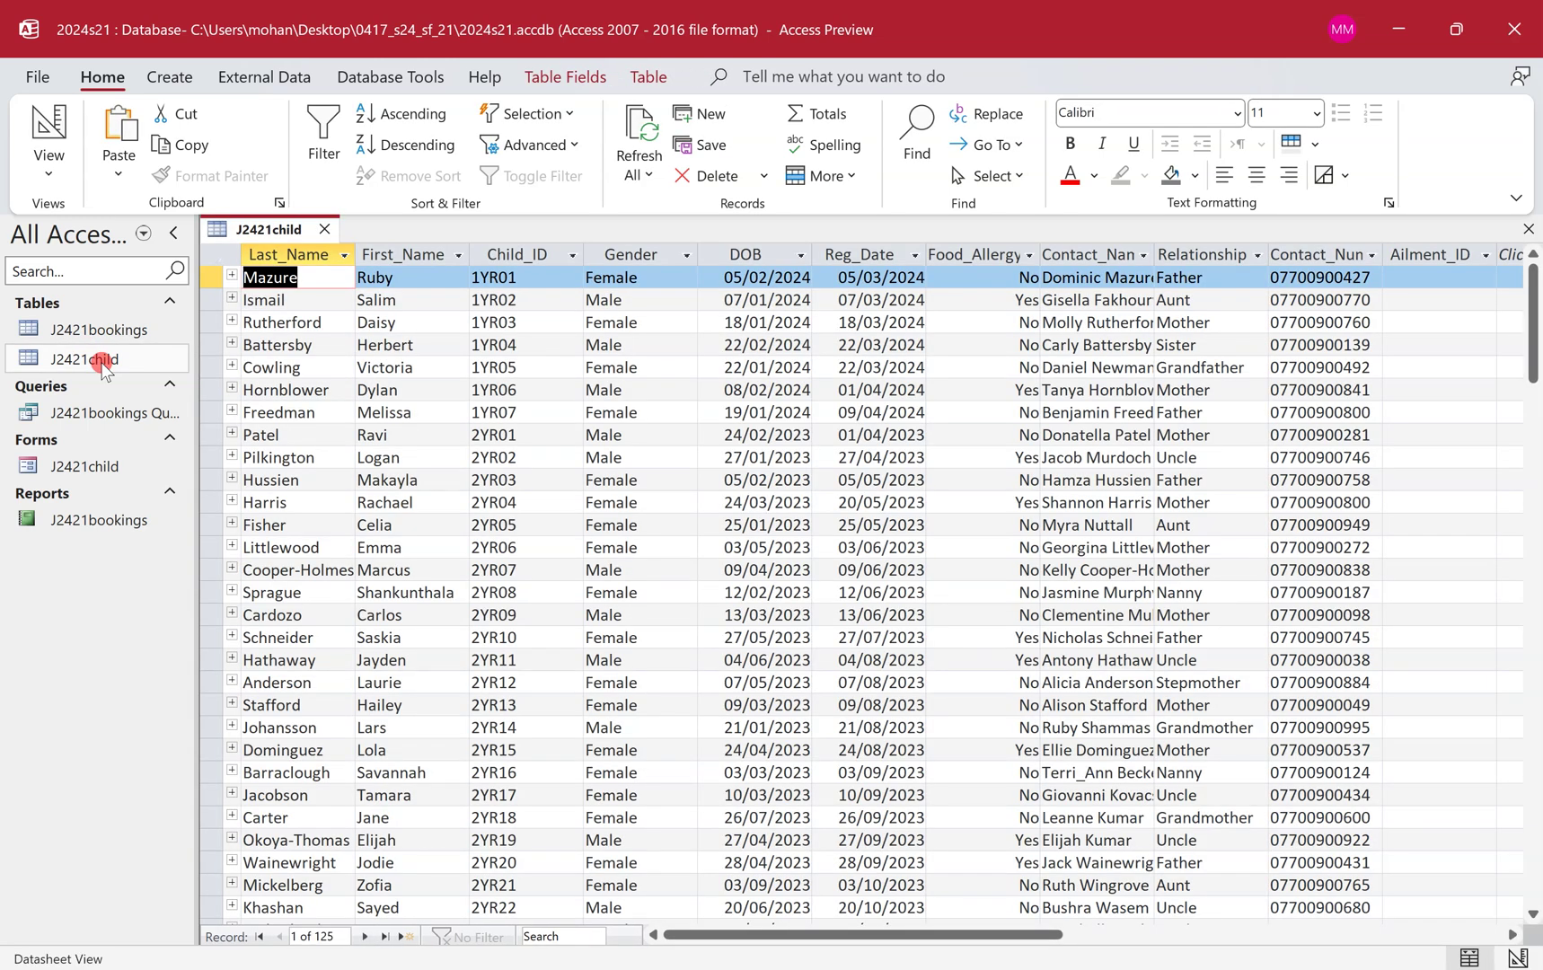
click(571, 256)
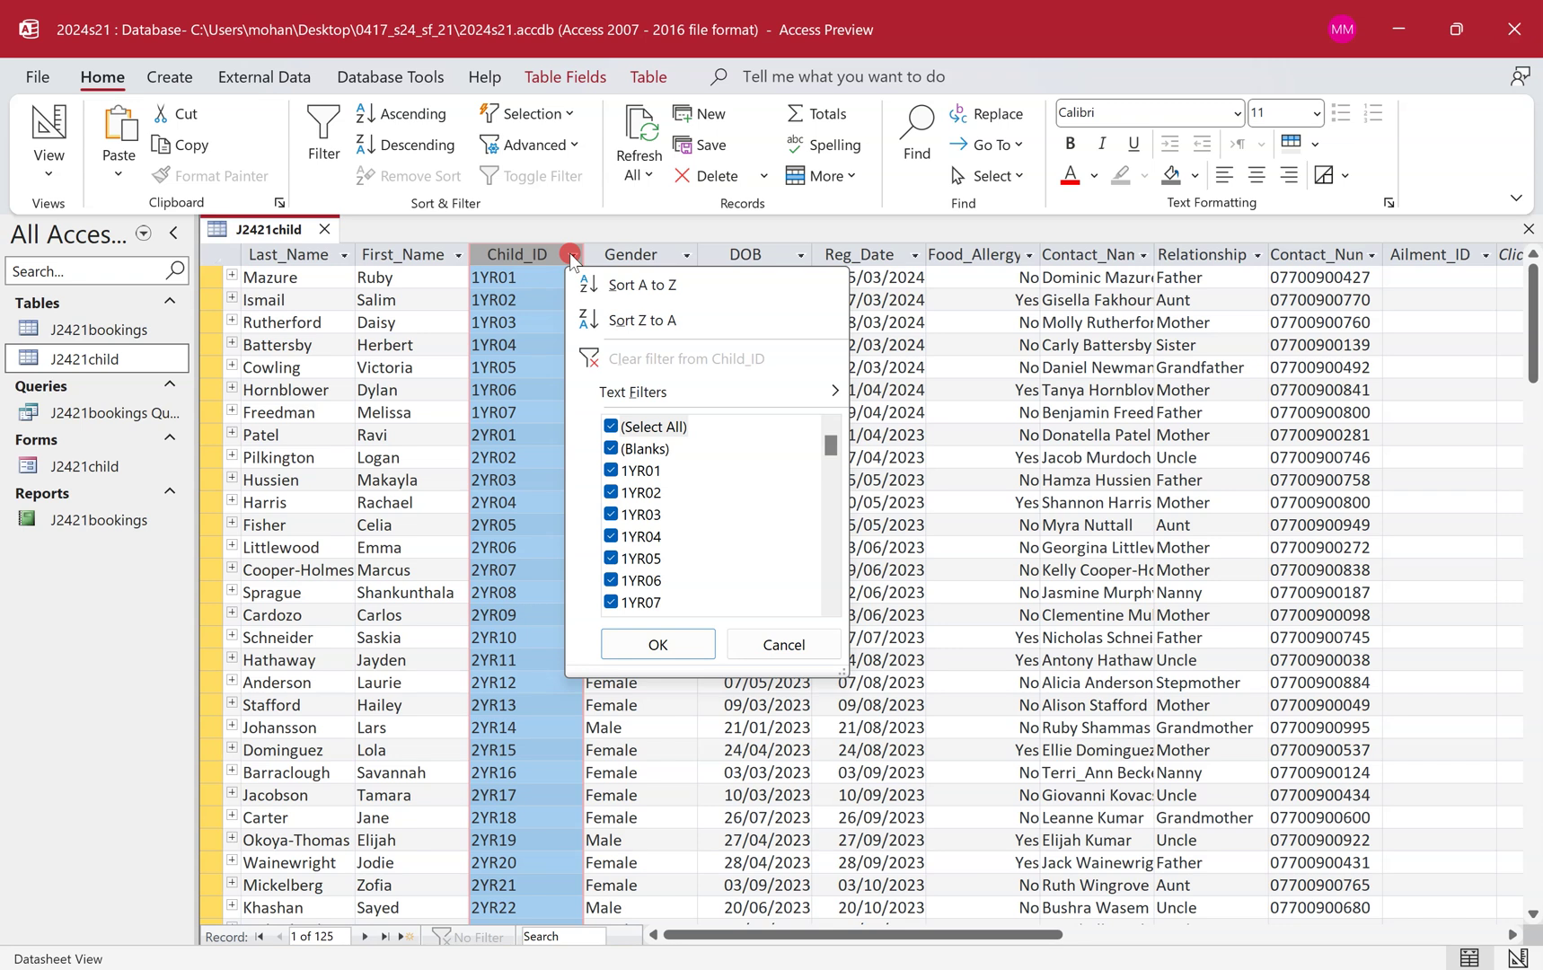
mouse_move(689, 390)
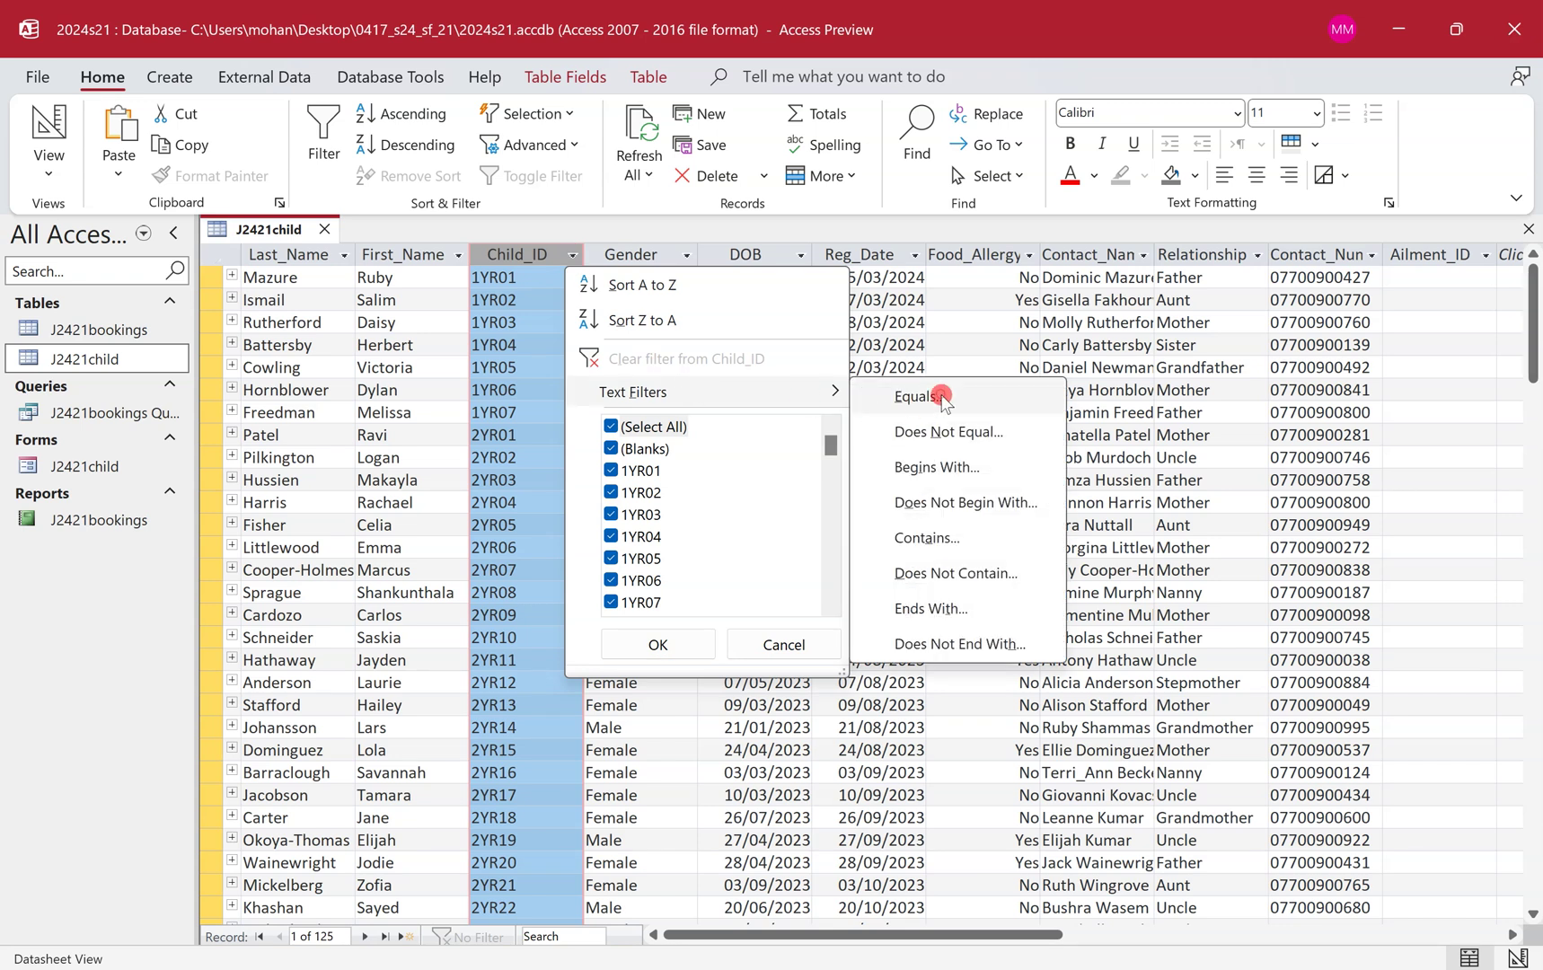
click(943, 398)
key(ctrl+v)
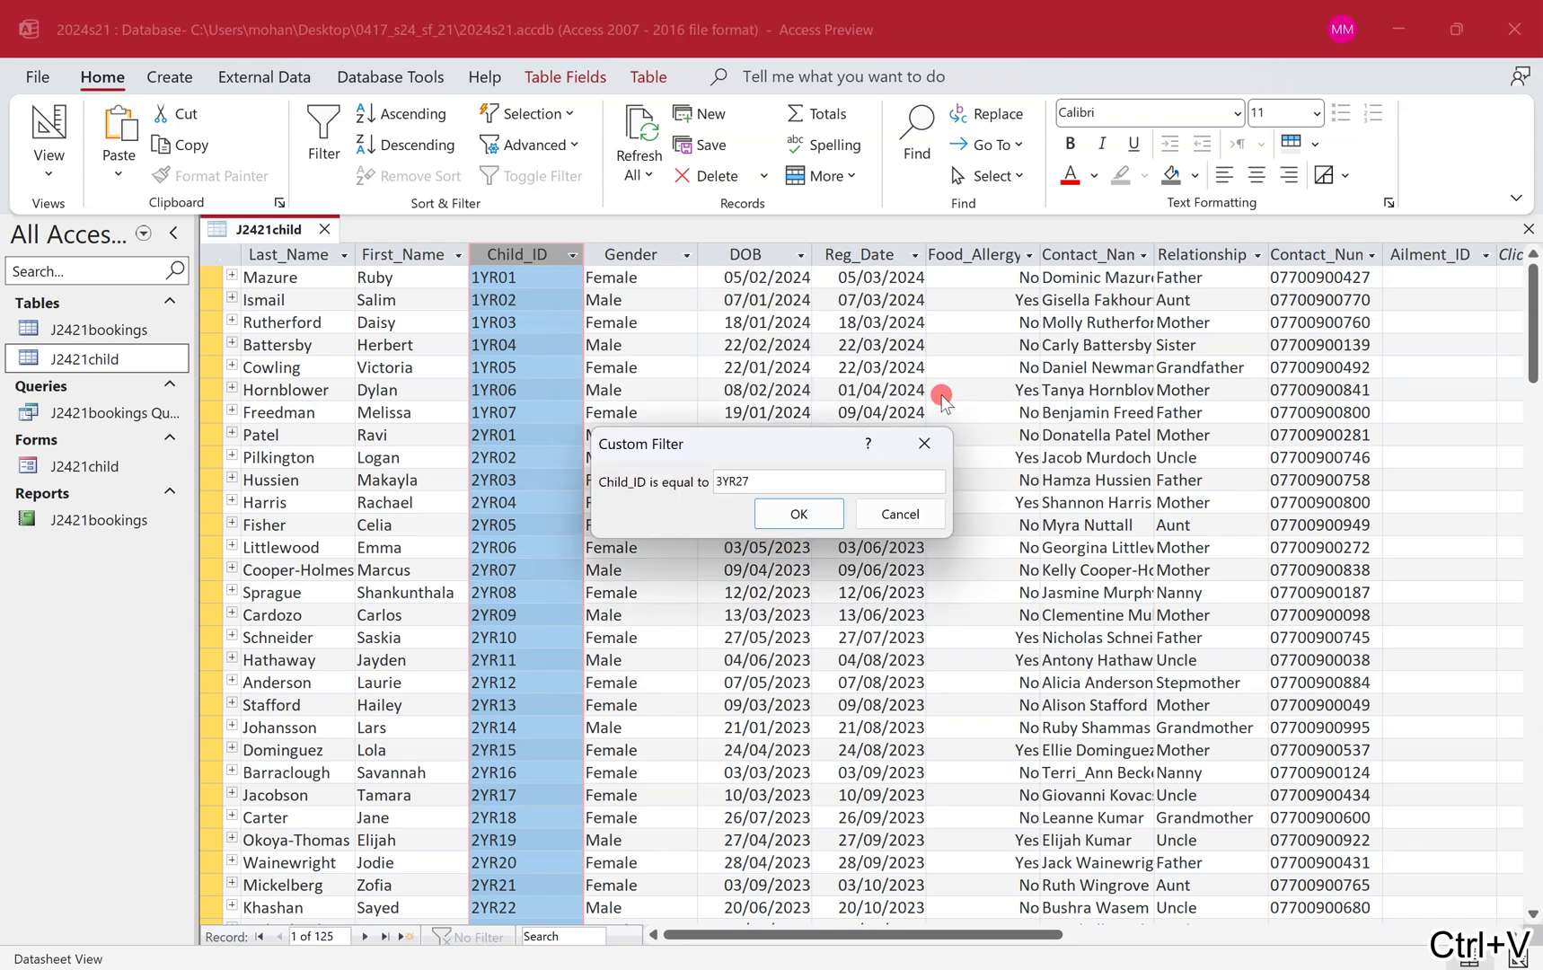
click(798, 515)
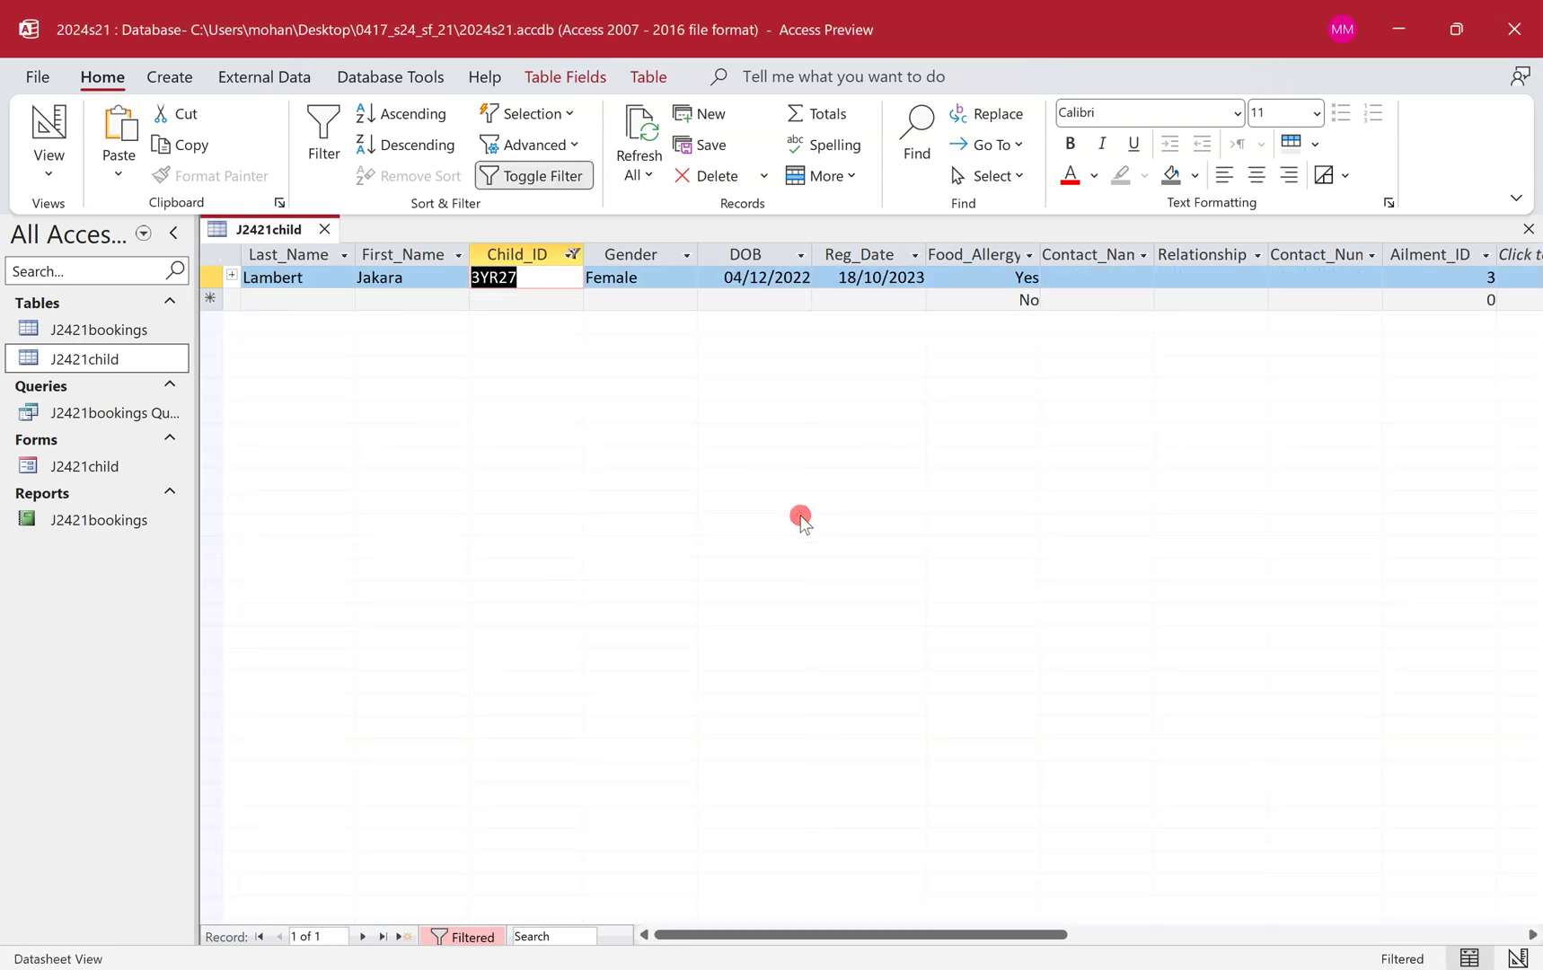
click(557, 274)
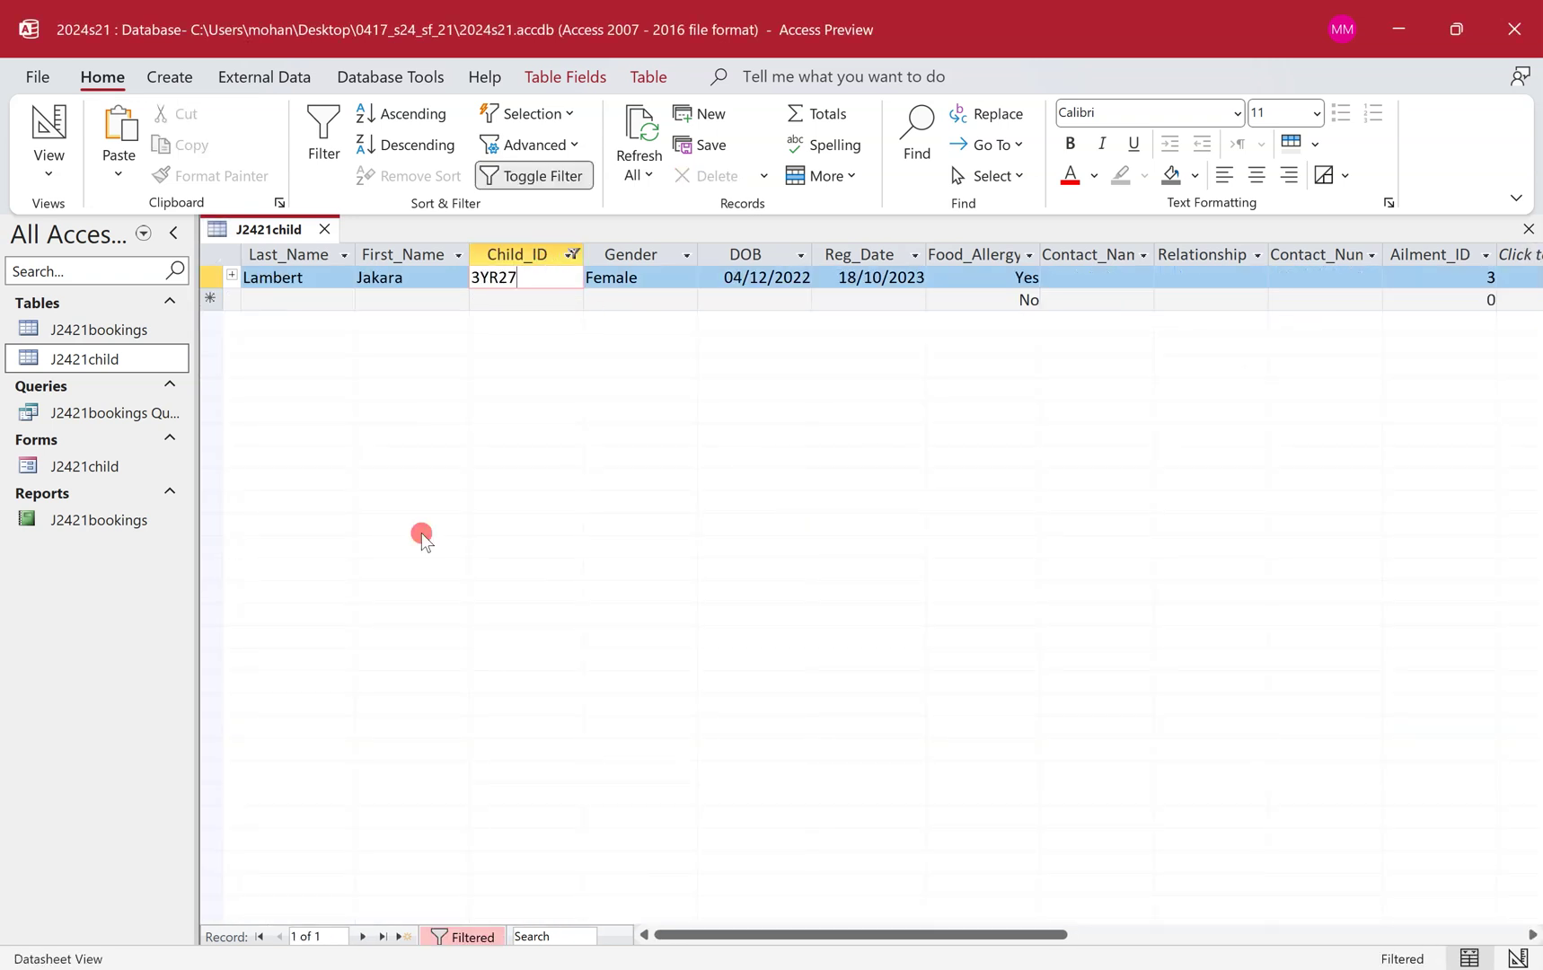
key(ctrl+super+Left)
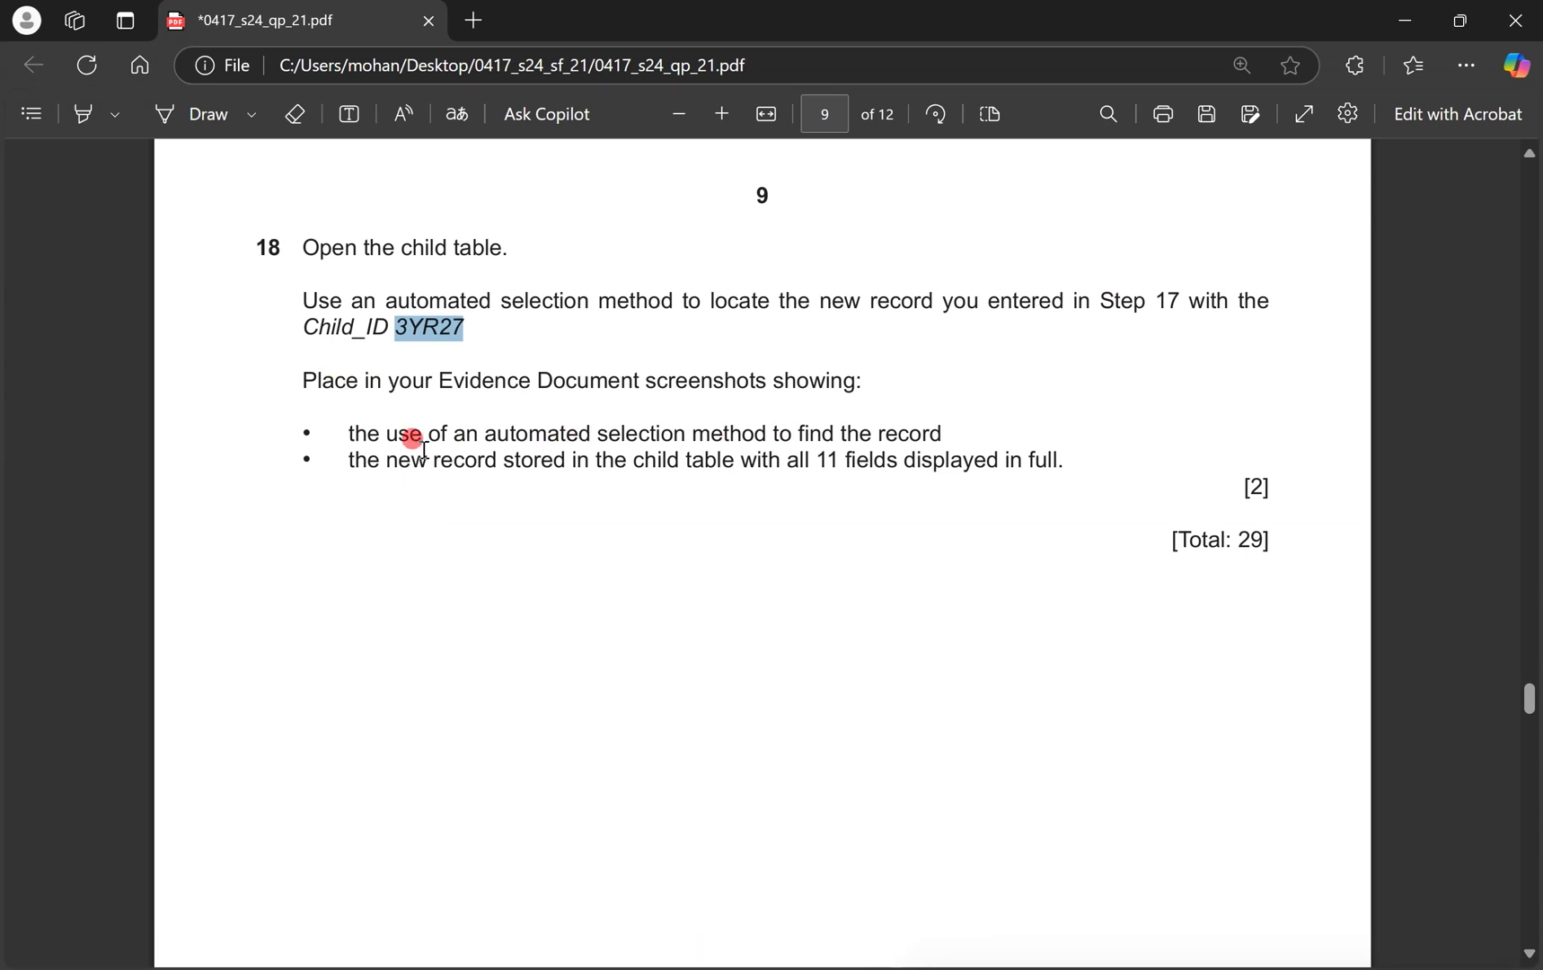
Snip the filtered datasheet with the Custom Filter dialog showing Child_ID equals 3YR27, keeping the filter applied.
key(ctrl+super+Right)
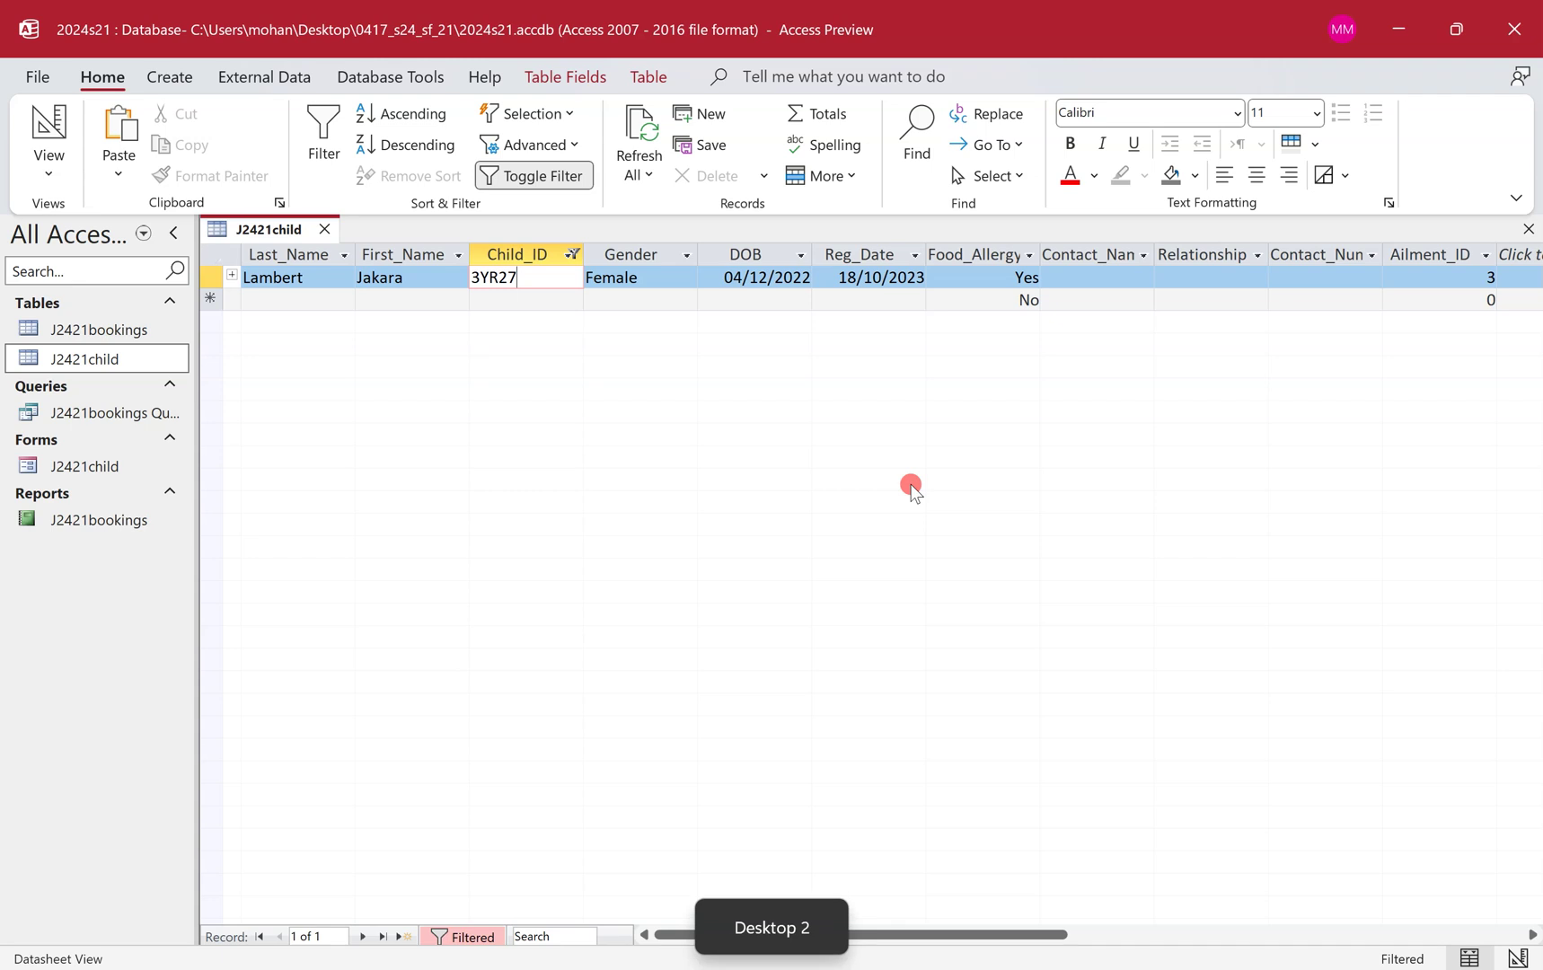
click(575, 256)
click(788, 393)
click(898, 397)
drag(730, 439, 565, 339)
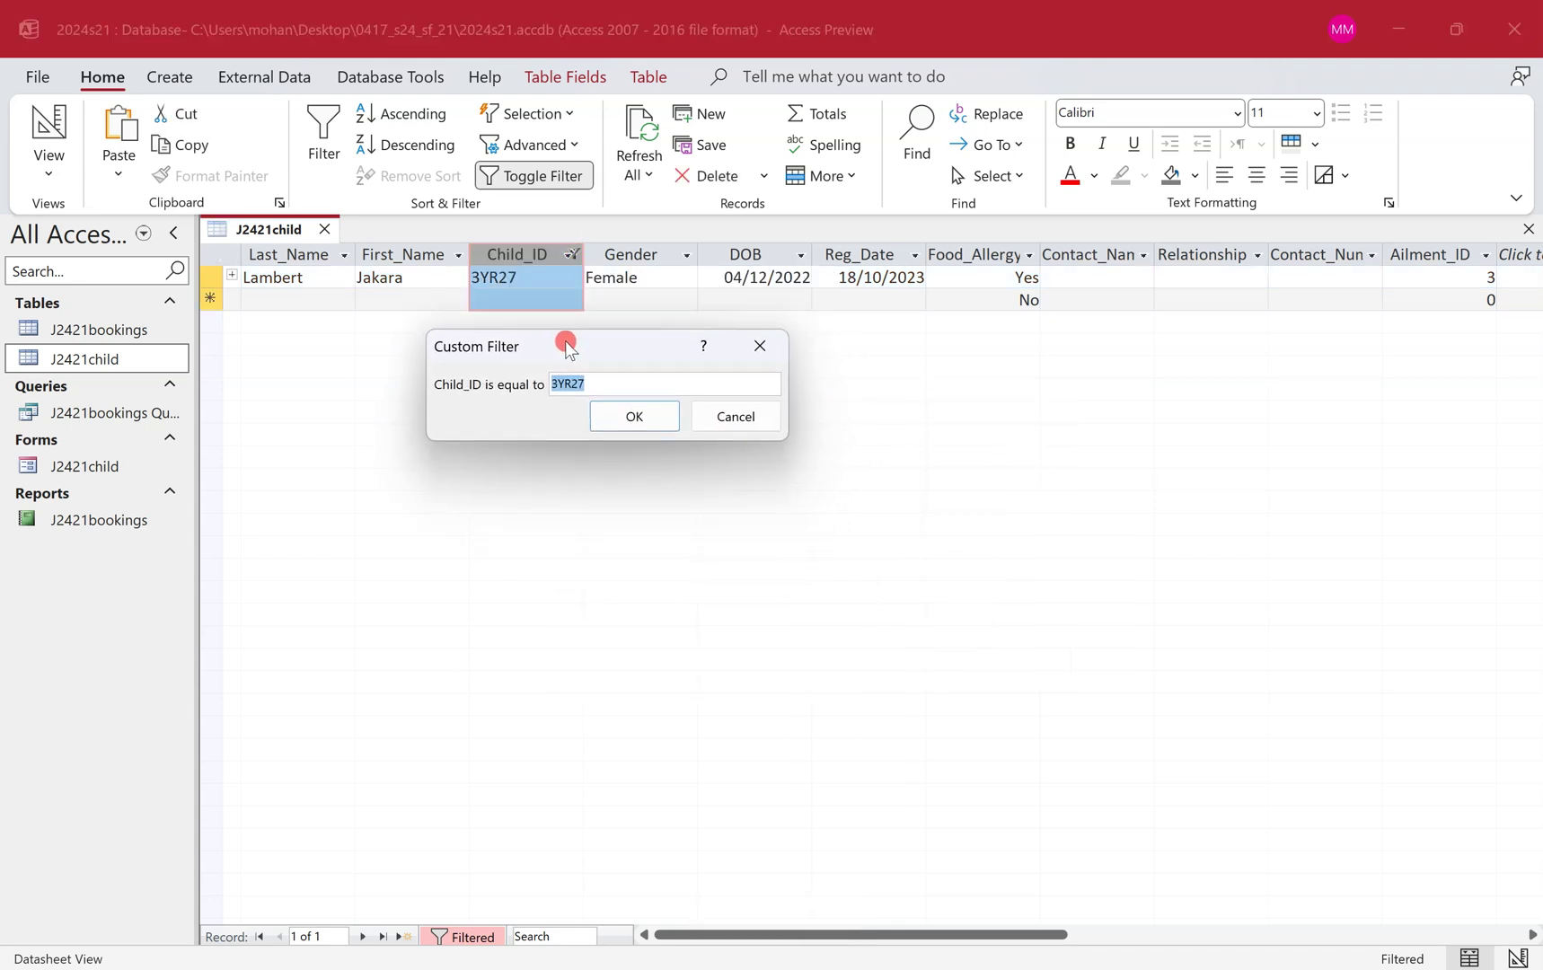
click(609, 387)
key(super+shift+s)
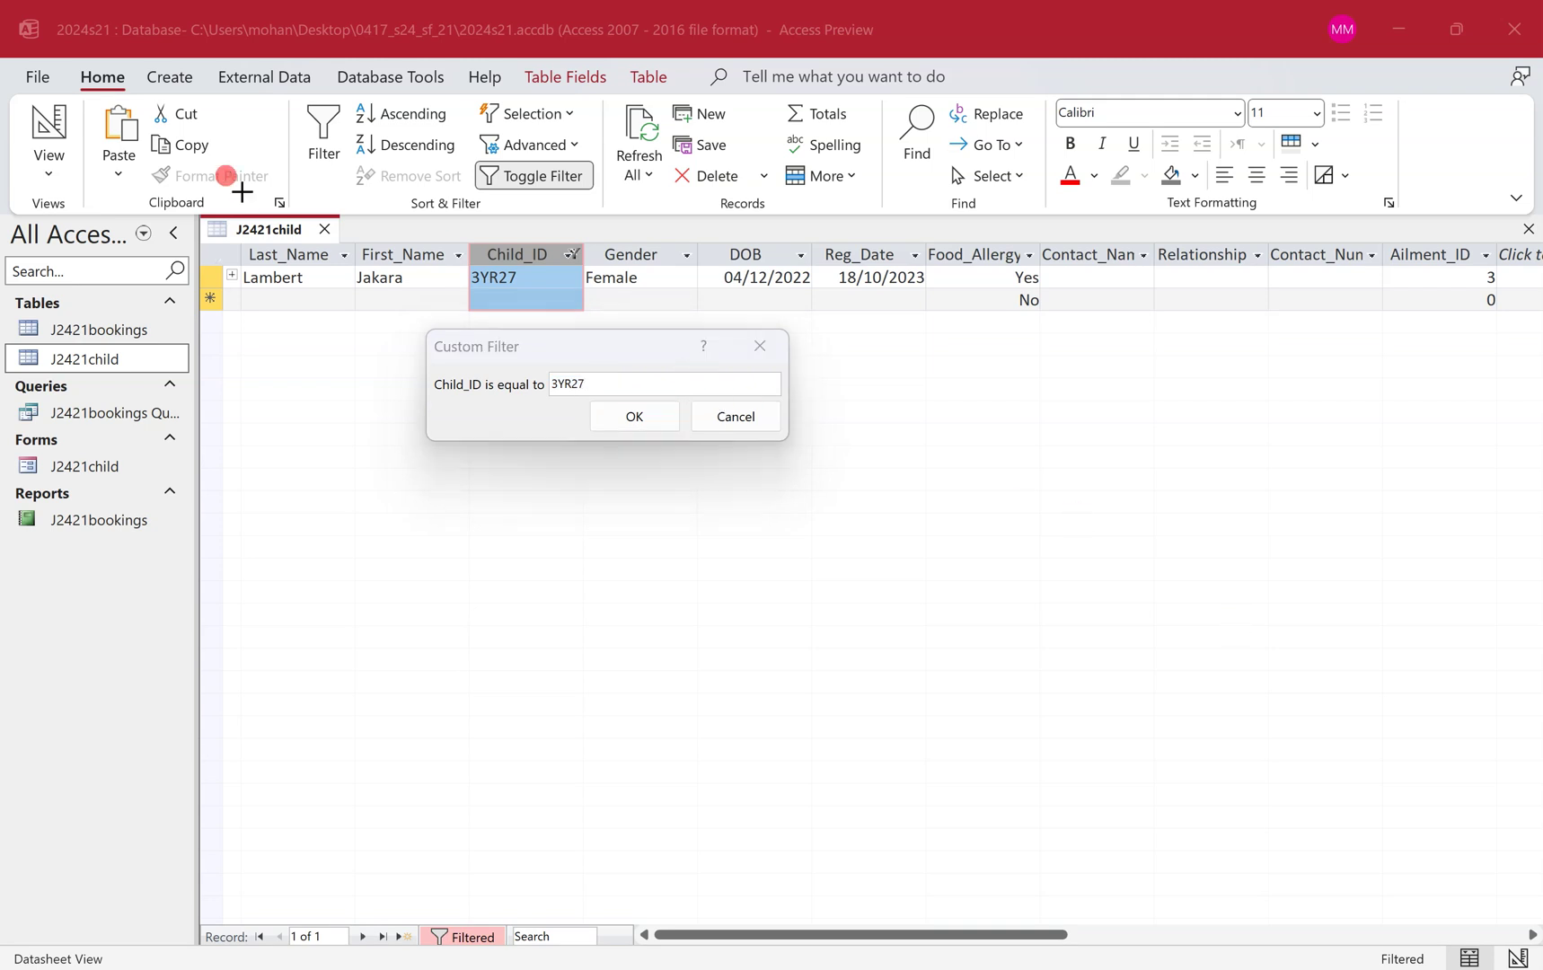
drag(198, 208, 1502, 441)
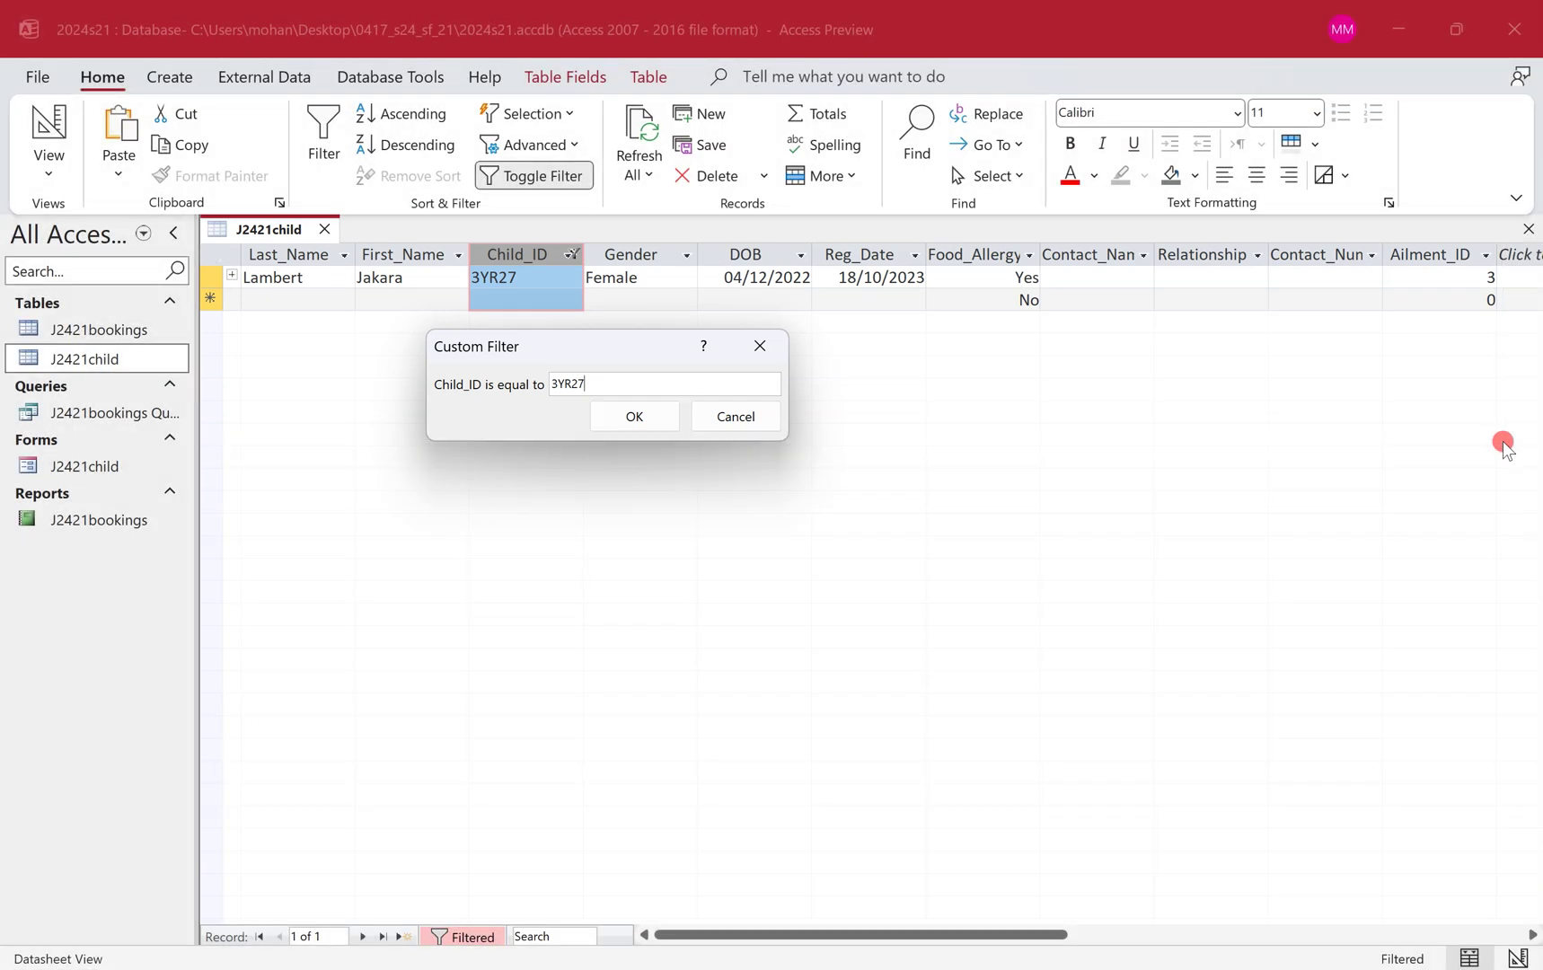
click(611, 412)
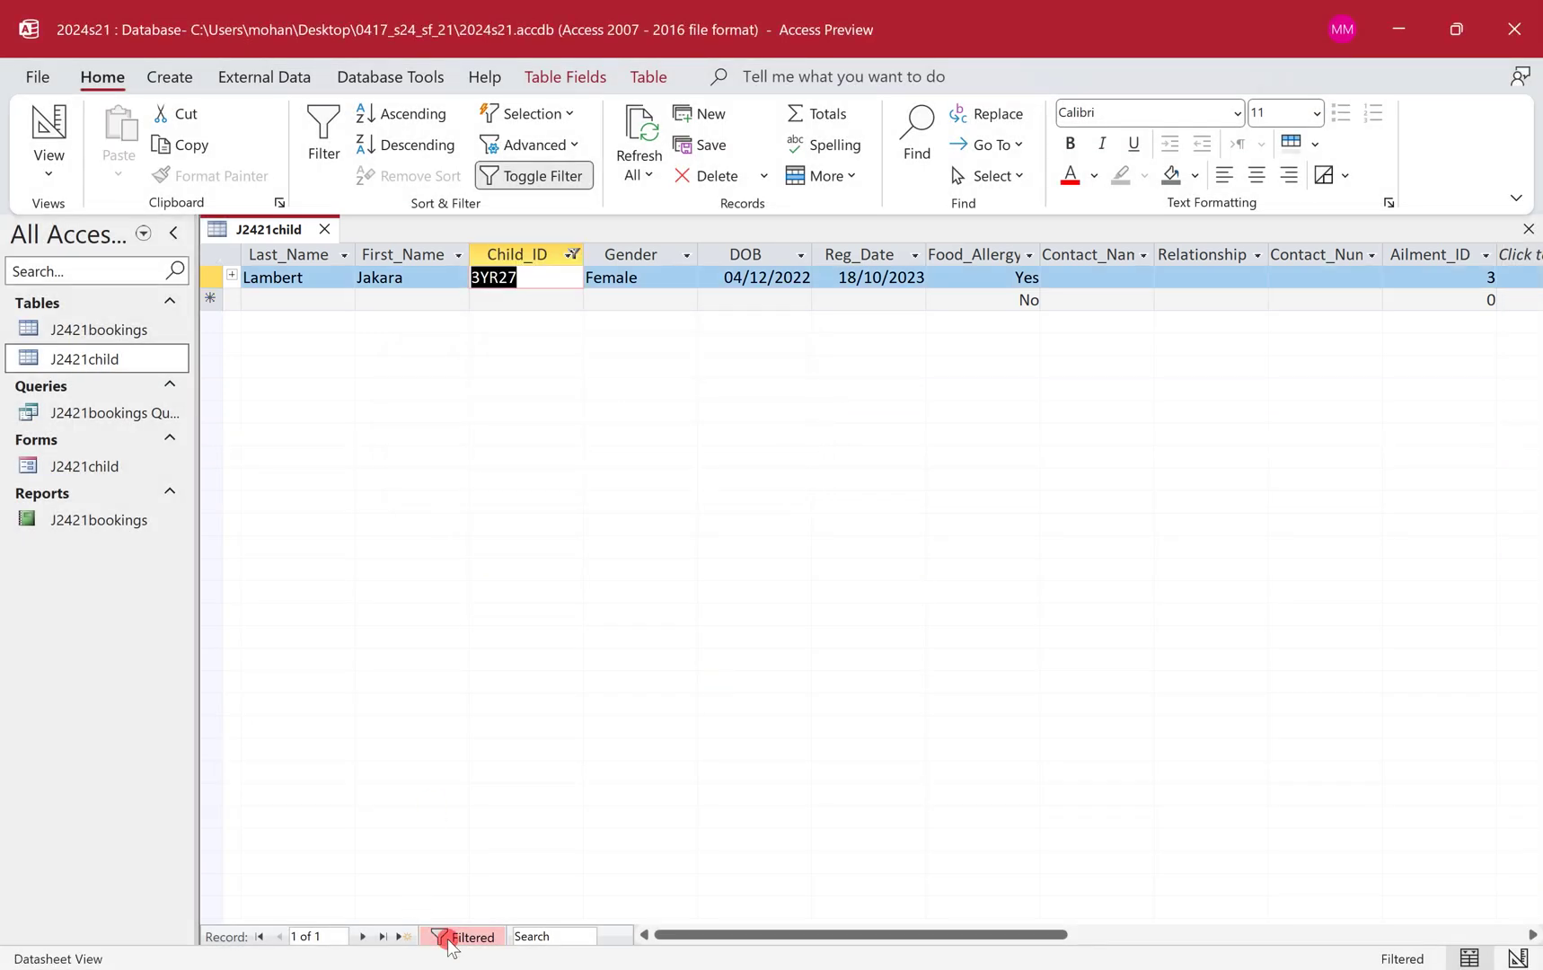
Paste the filtered child table screenshot below 'Step 18 evidence:' in the Word document.
key(ctrl+super+Left)
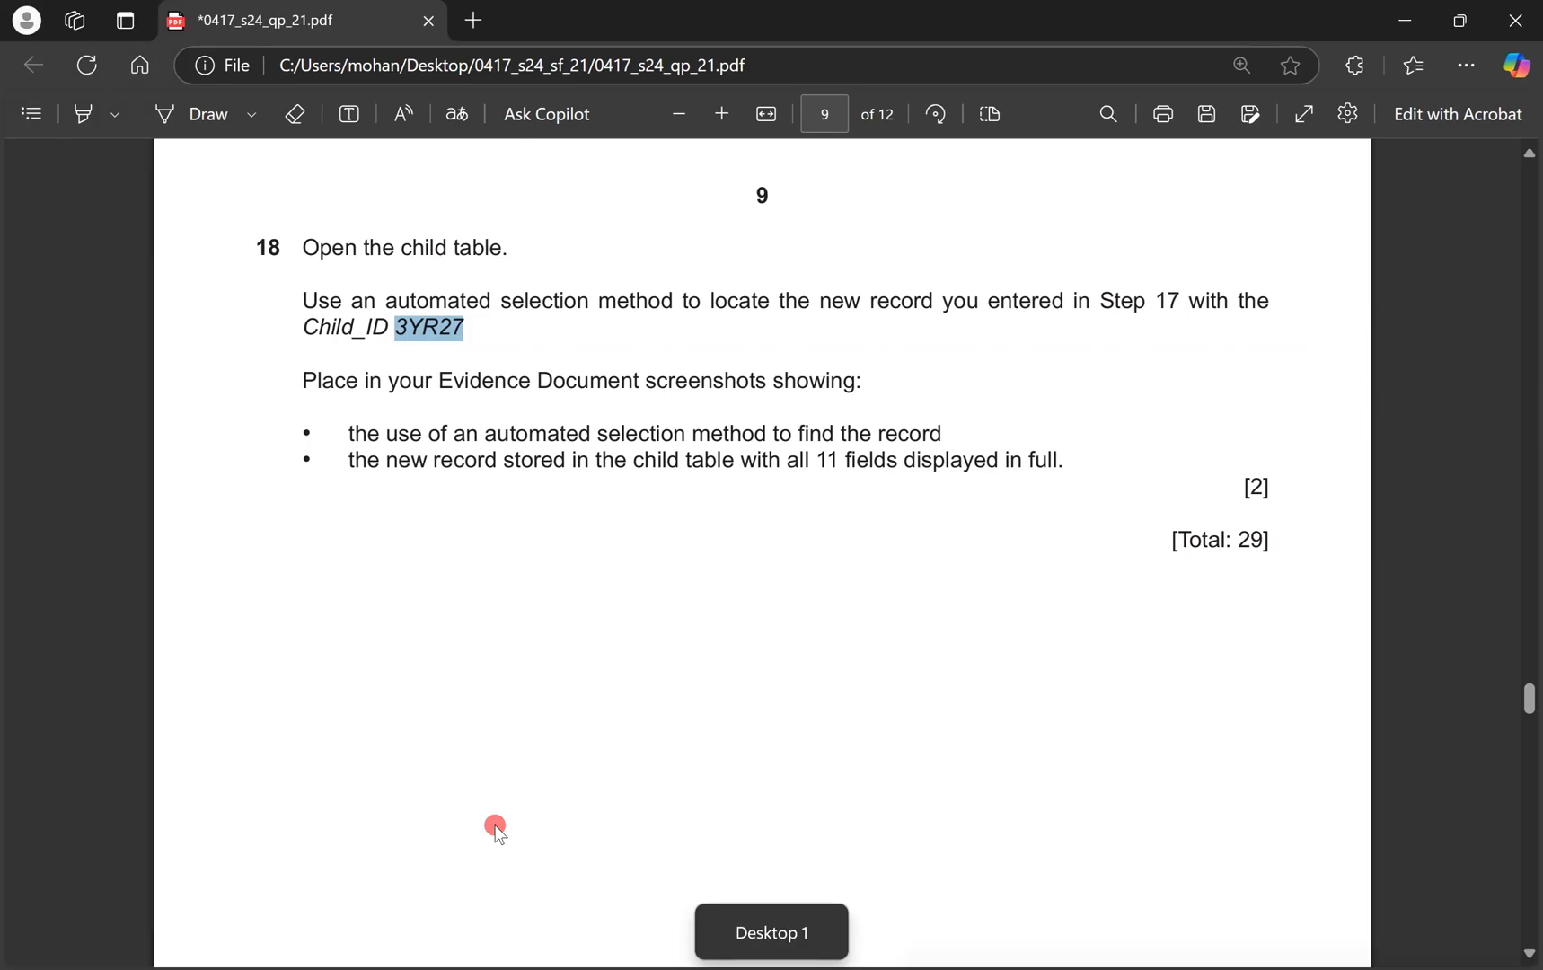
key(alt+Tab)
click(552, 775)
key(ctrl+v)
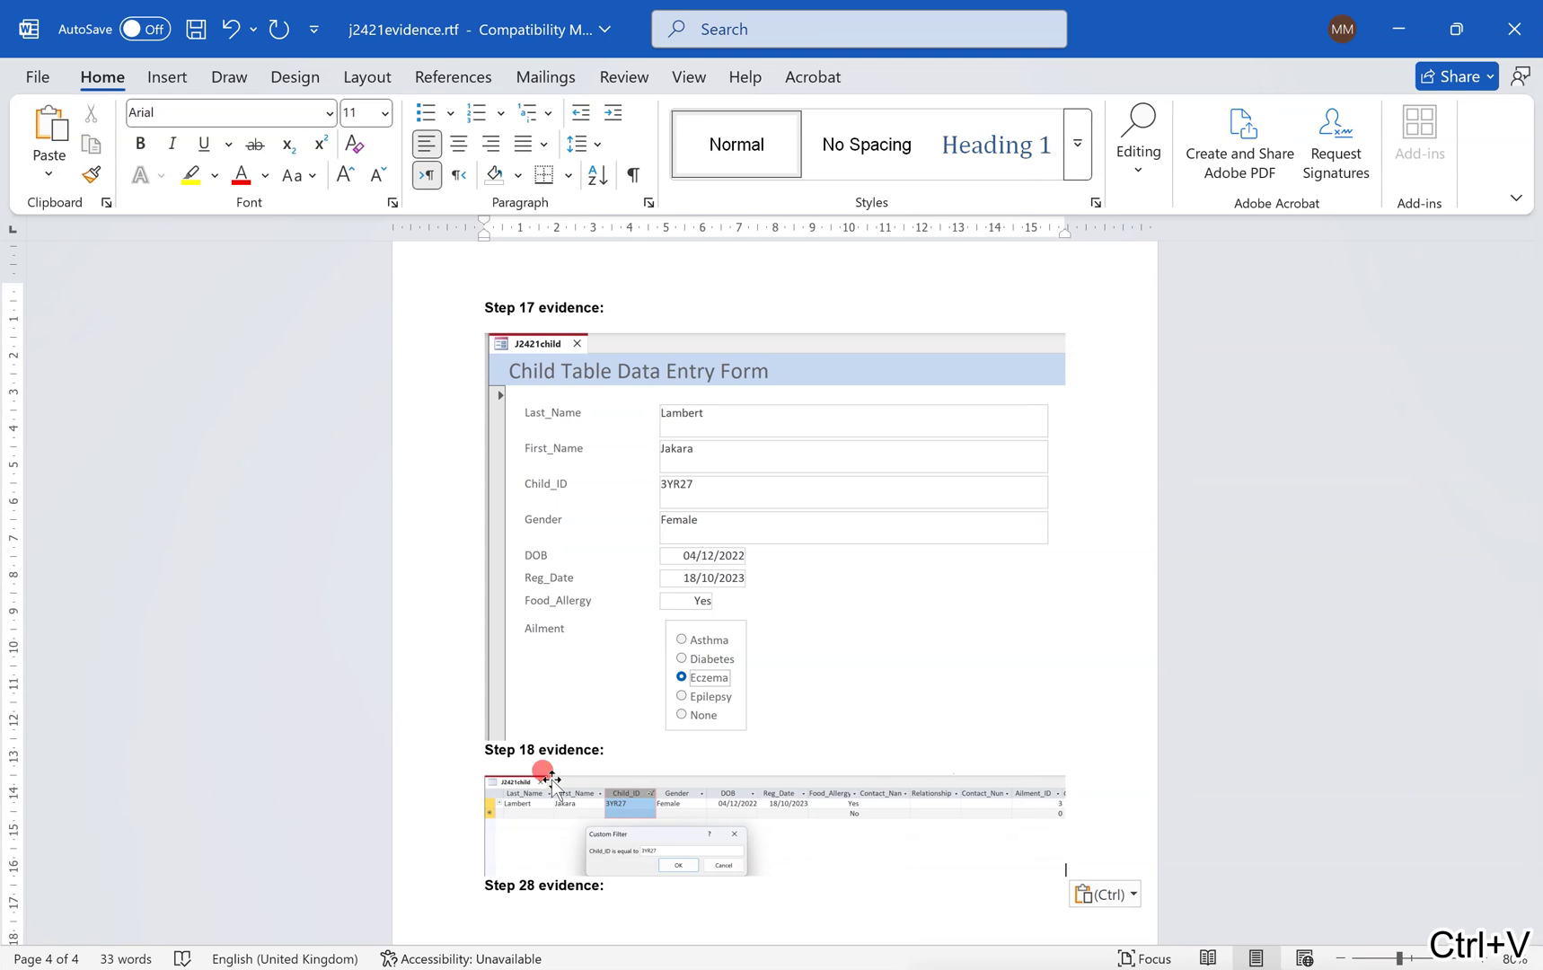
key(alt+Tab)
Bring the PDF to page 10's Task 4 questions 19–21, briefly checking the filtered Access datasheet.
scroll(711, 695, down, 10)
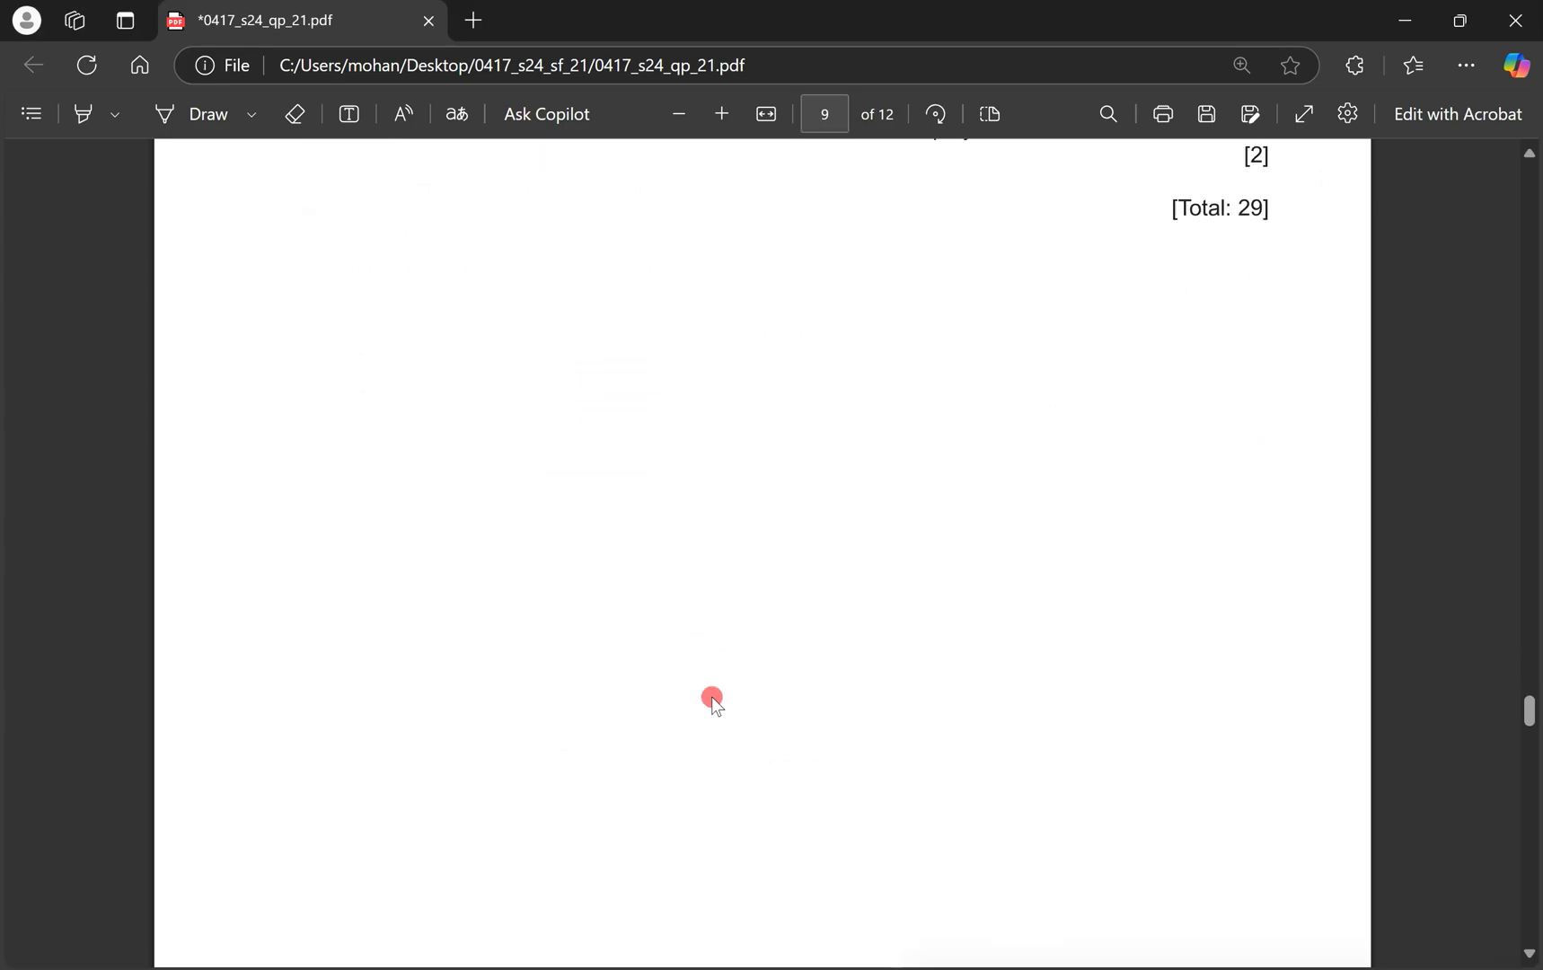
scroll(711, 695, down, 5)
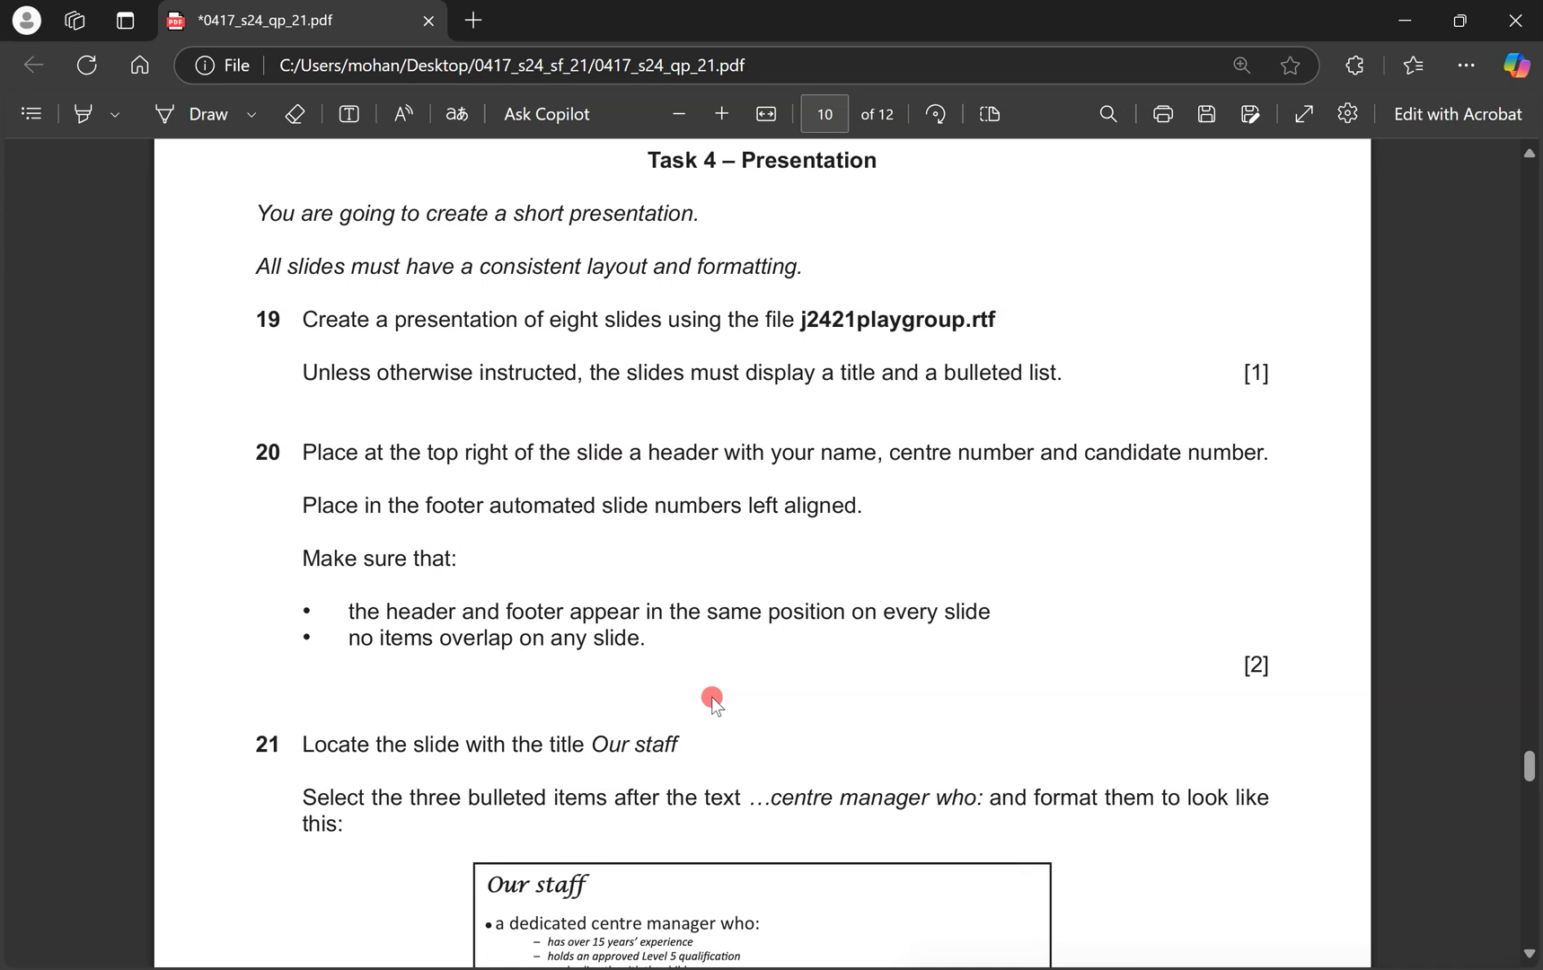
key(ctrl+super+Right)
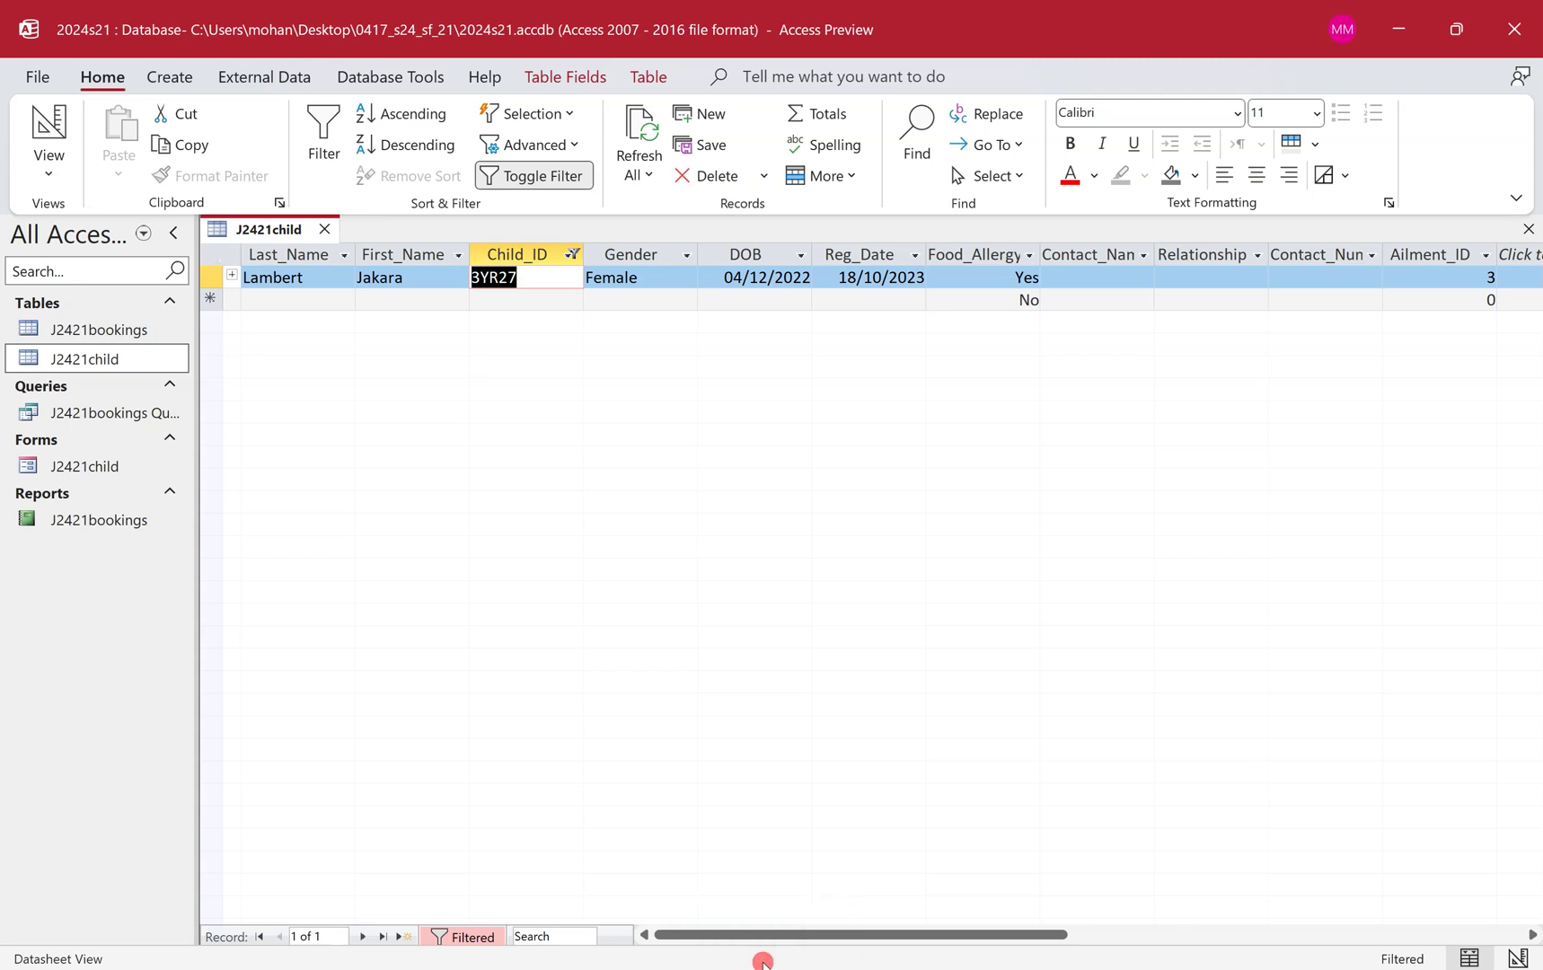
key(ctrl+super+Left)
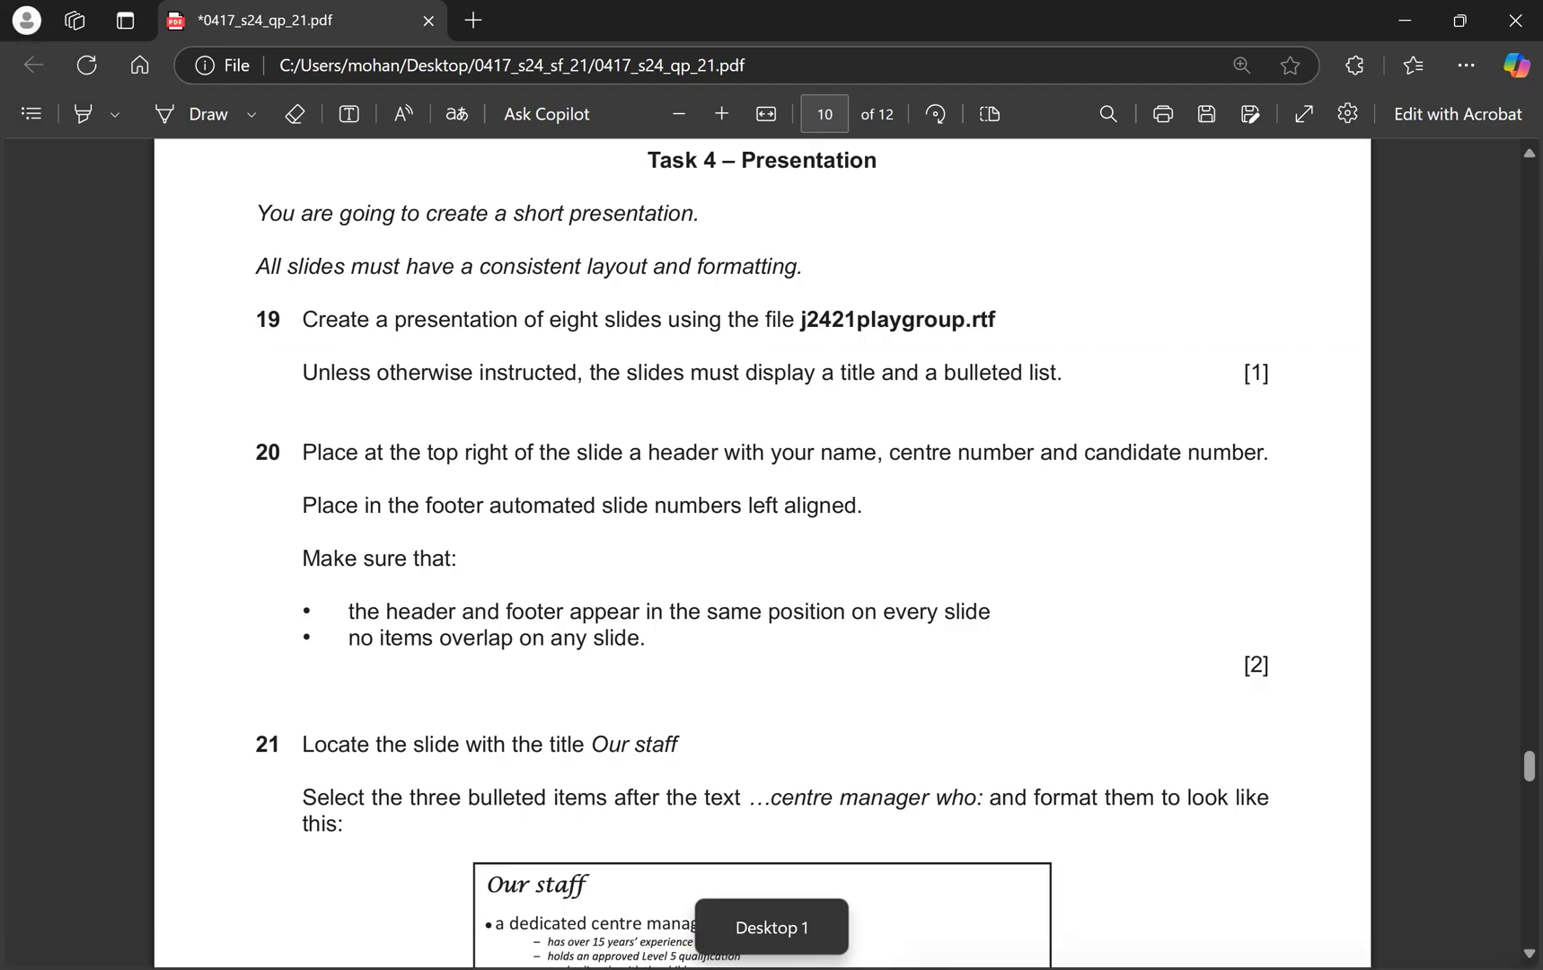